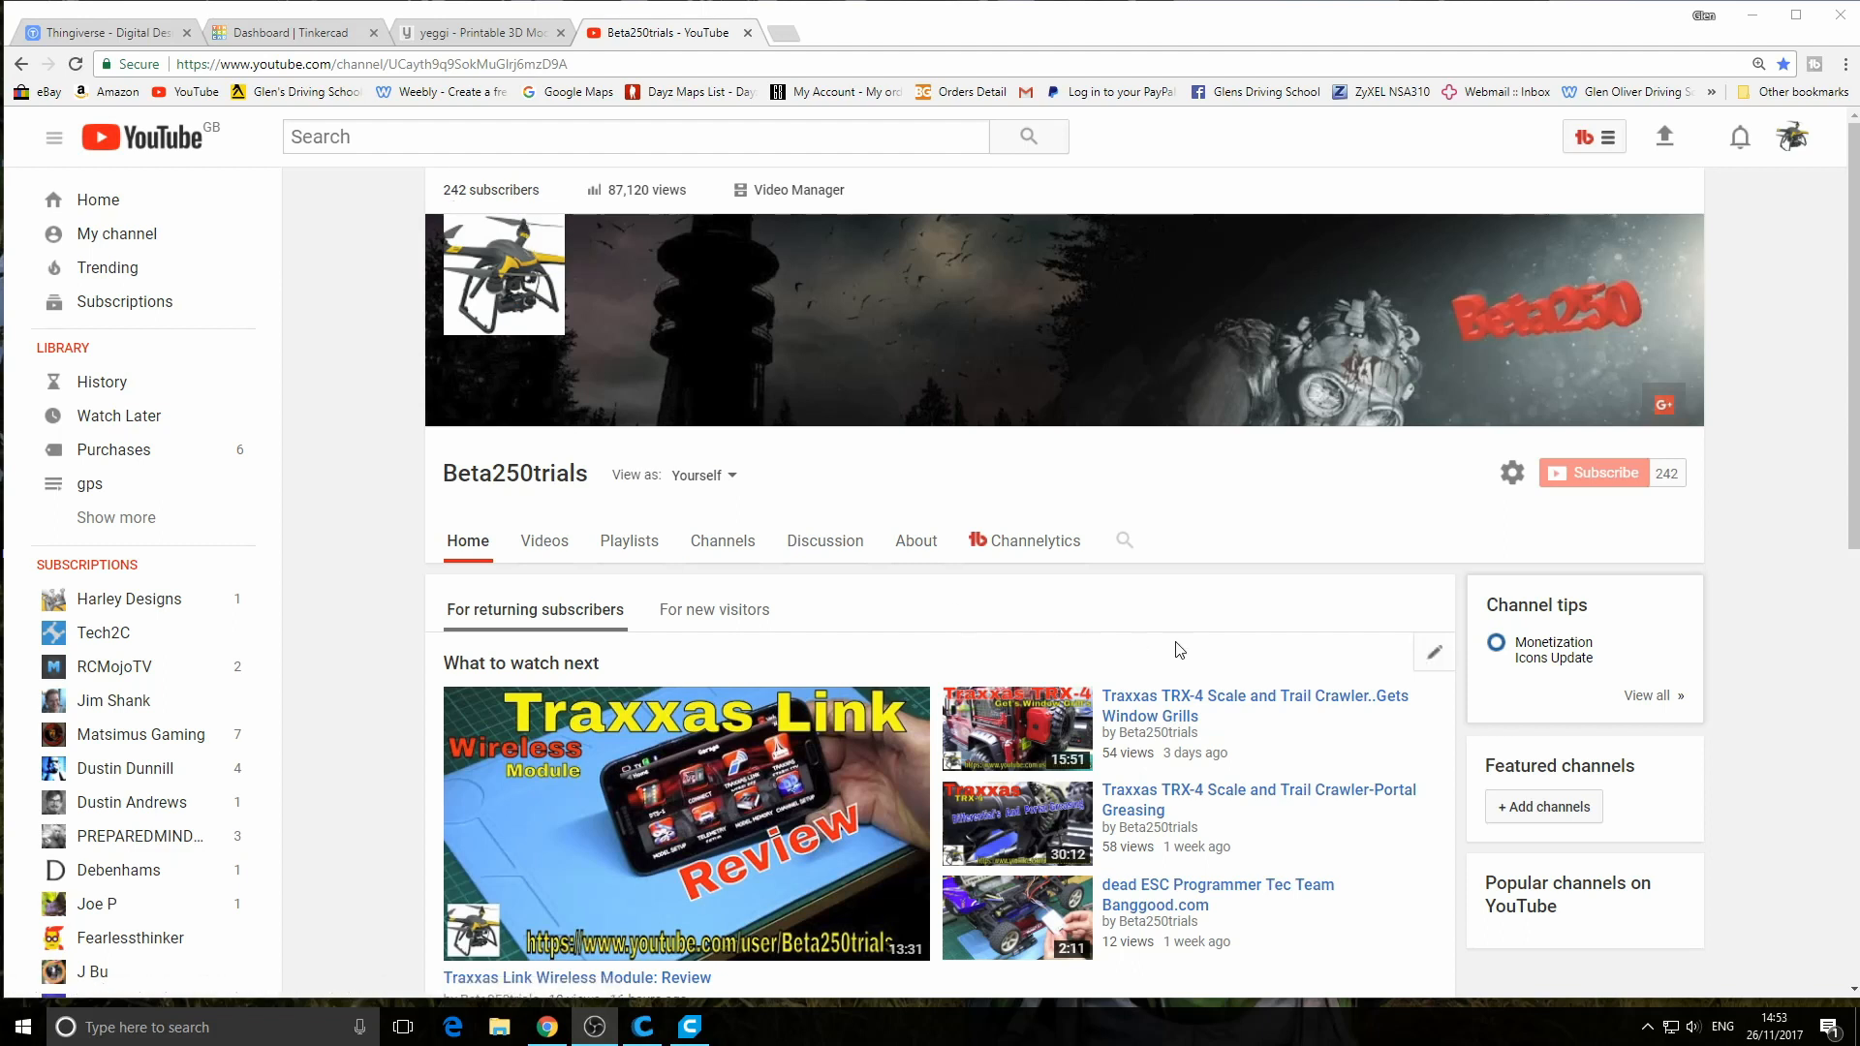
pyautogui.scroll(-2, 1192, 654)
pyautogui.scroll(-3, 1192, 654)
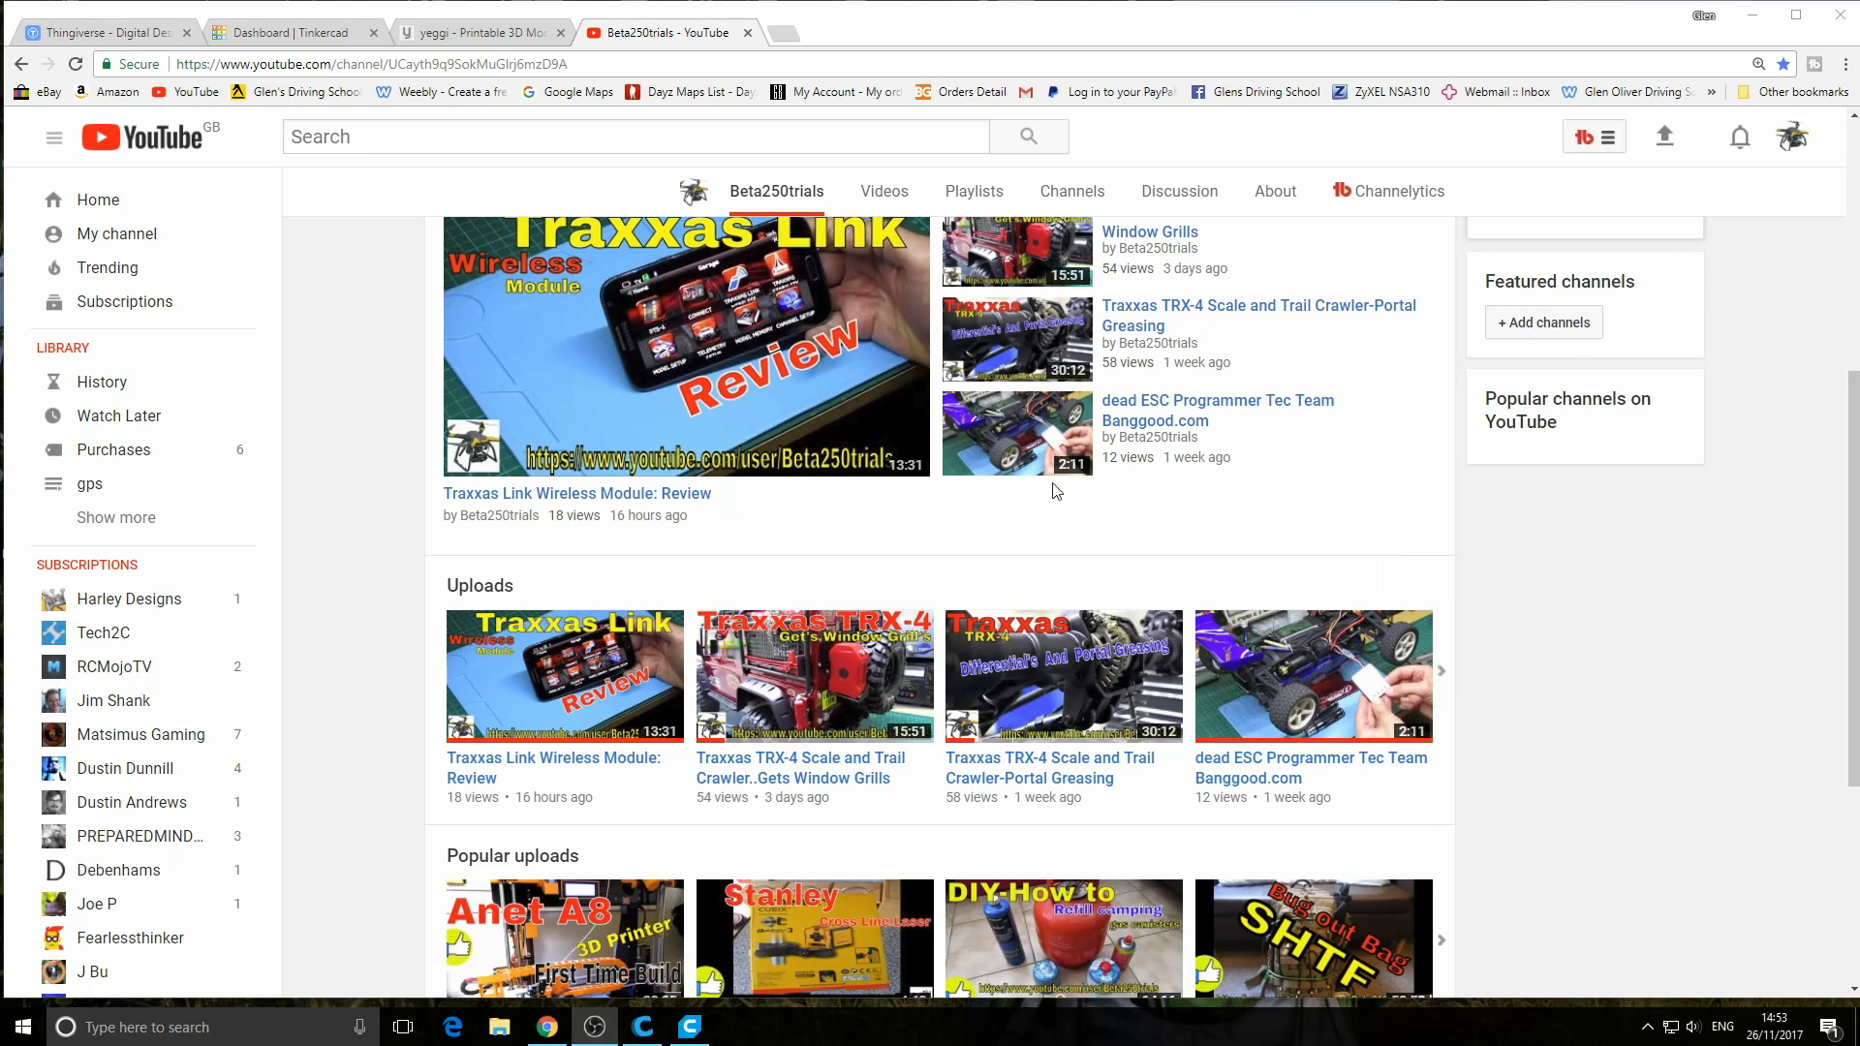
pyautogui.scroll(5, 993, 583)
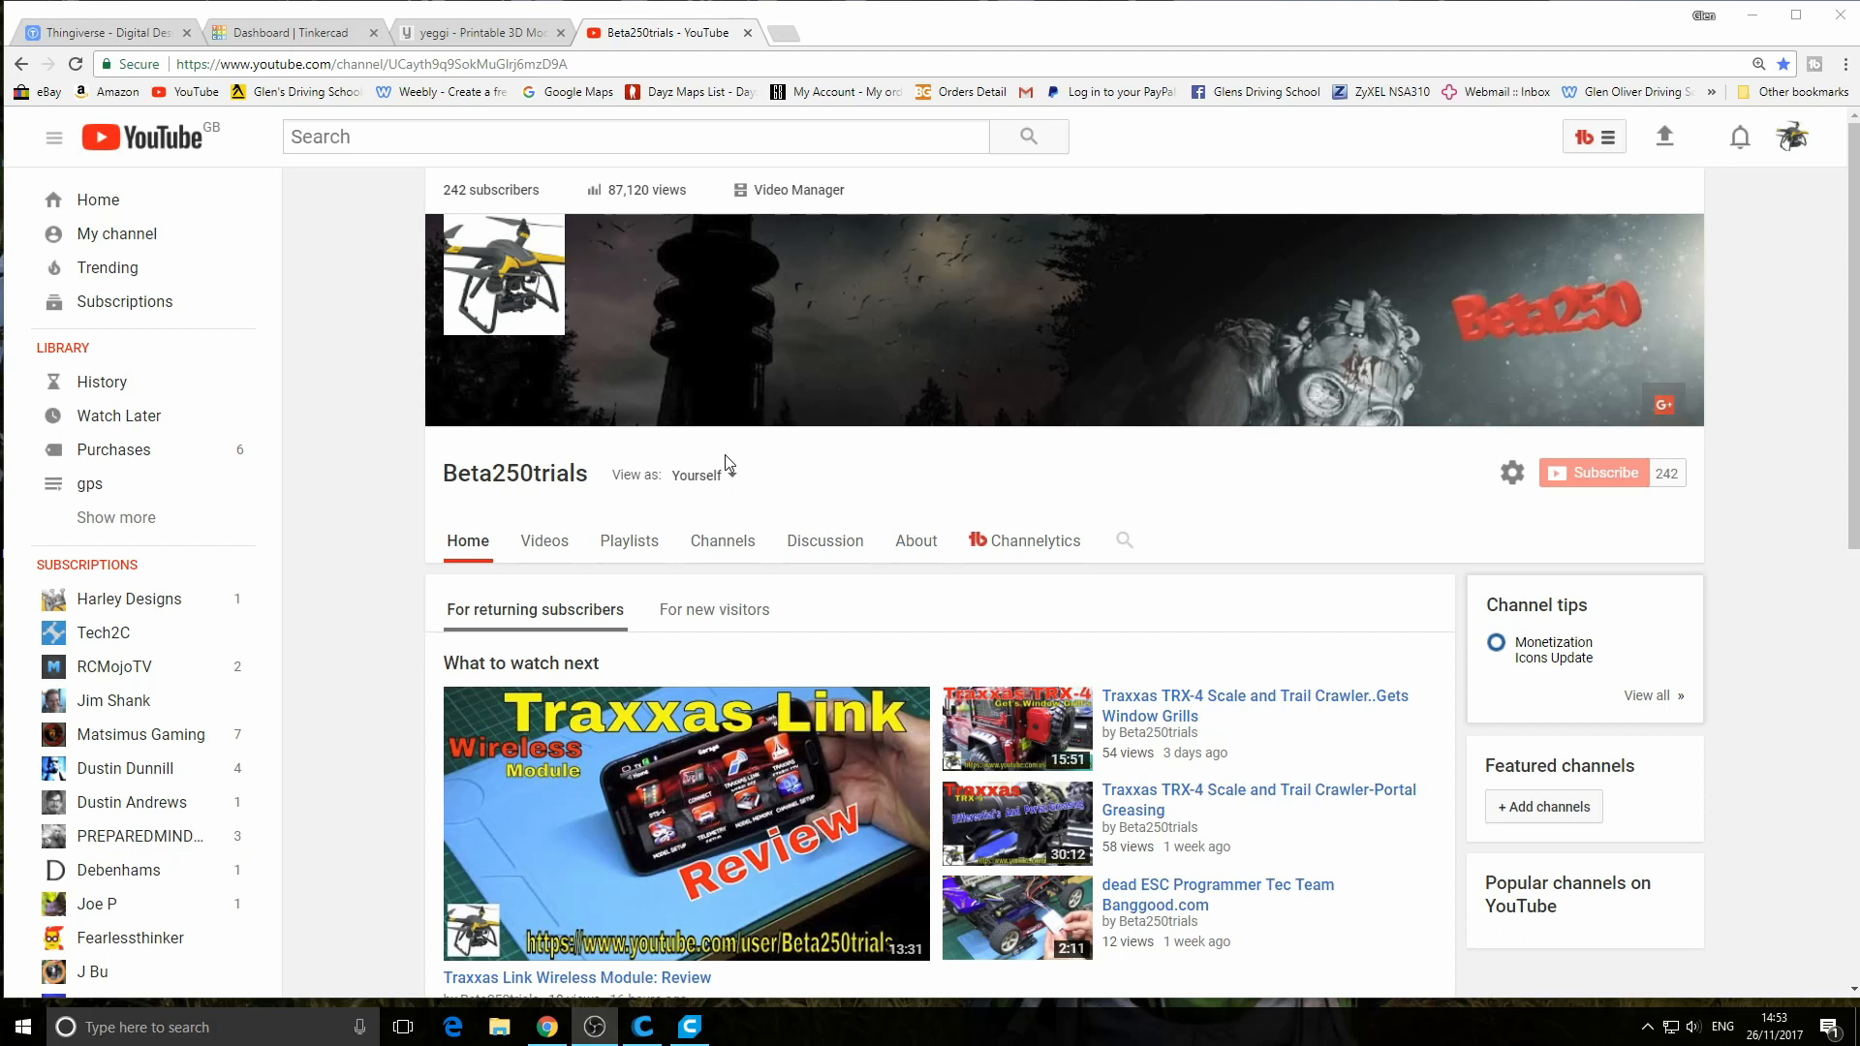
# Switch to the Tinkercad dashboard, by way of Thingiverse, and look through the first page of recent 3D designs
pyautogui.click(123, 37)
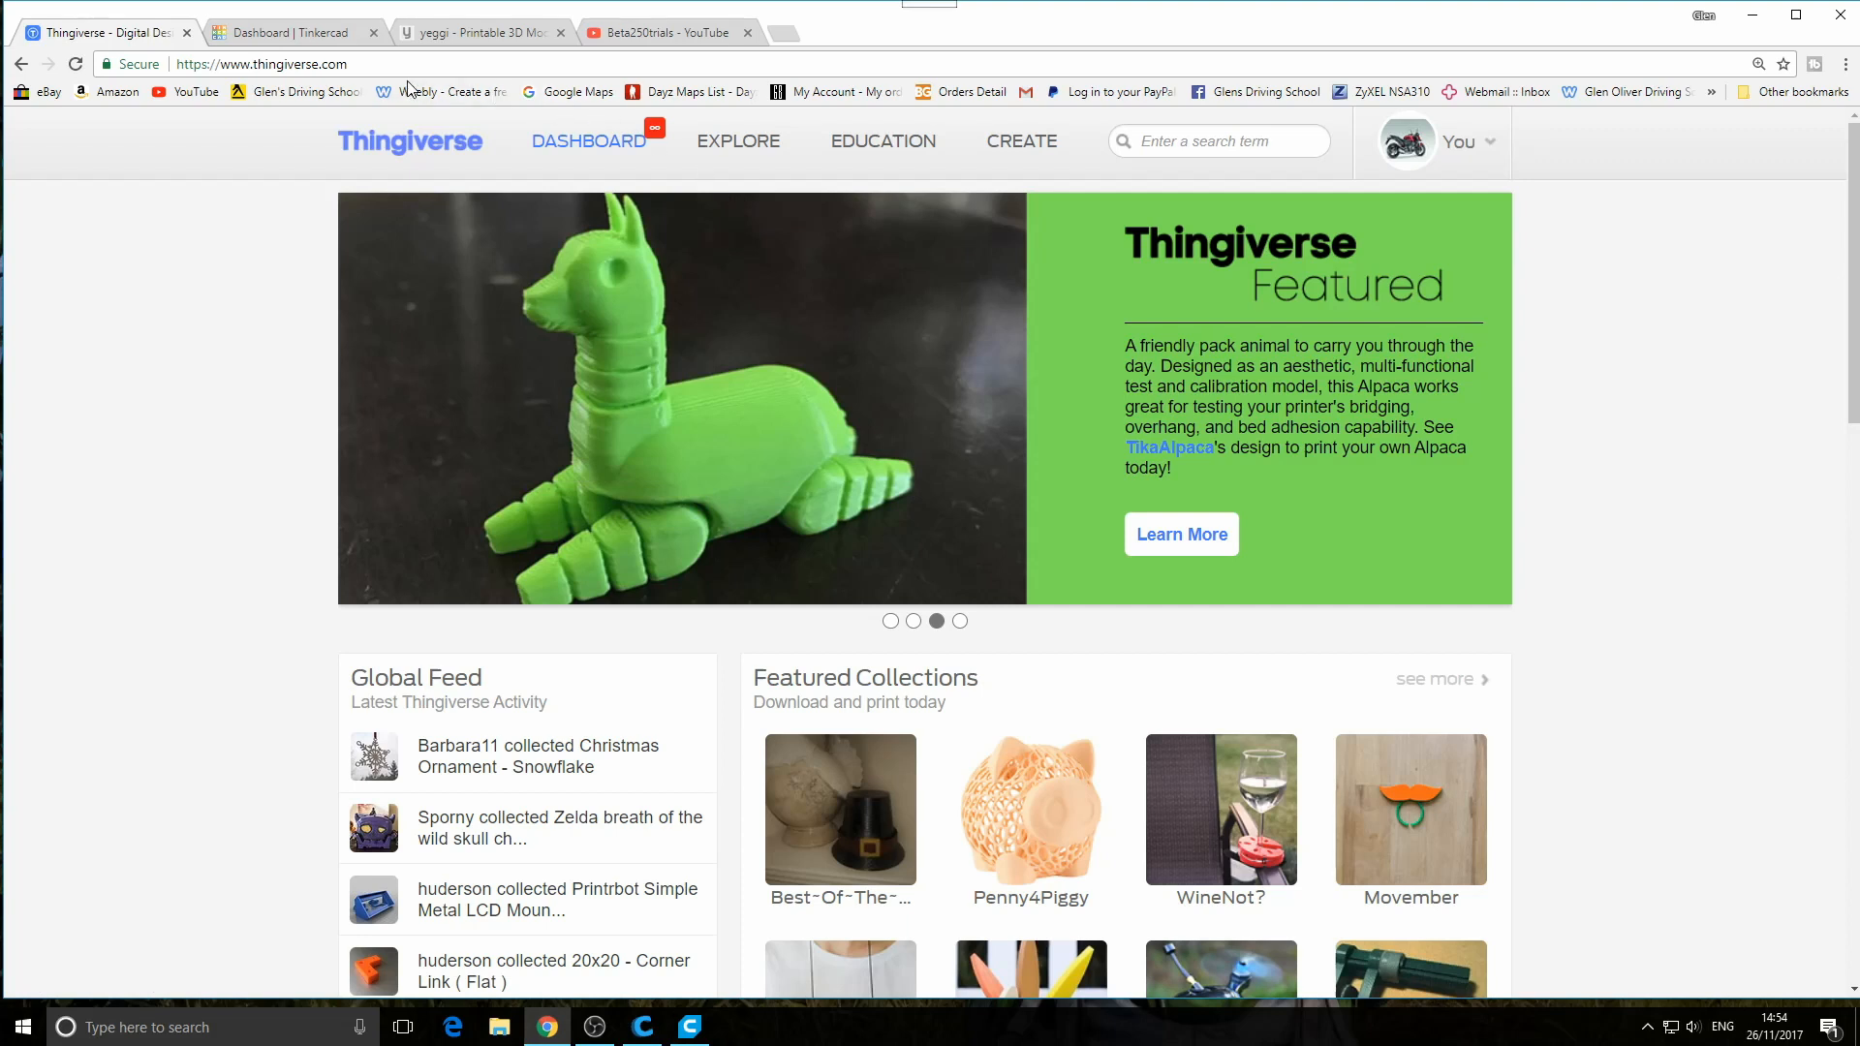
pyautogui.click(328, 35)
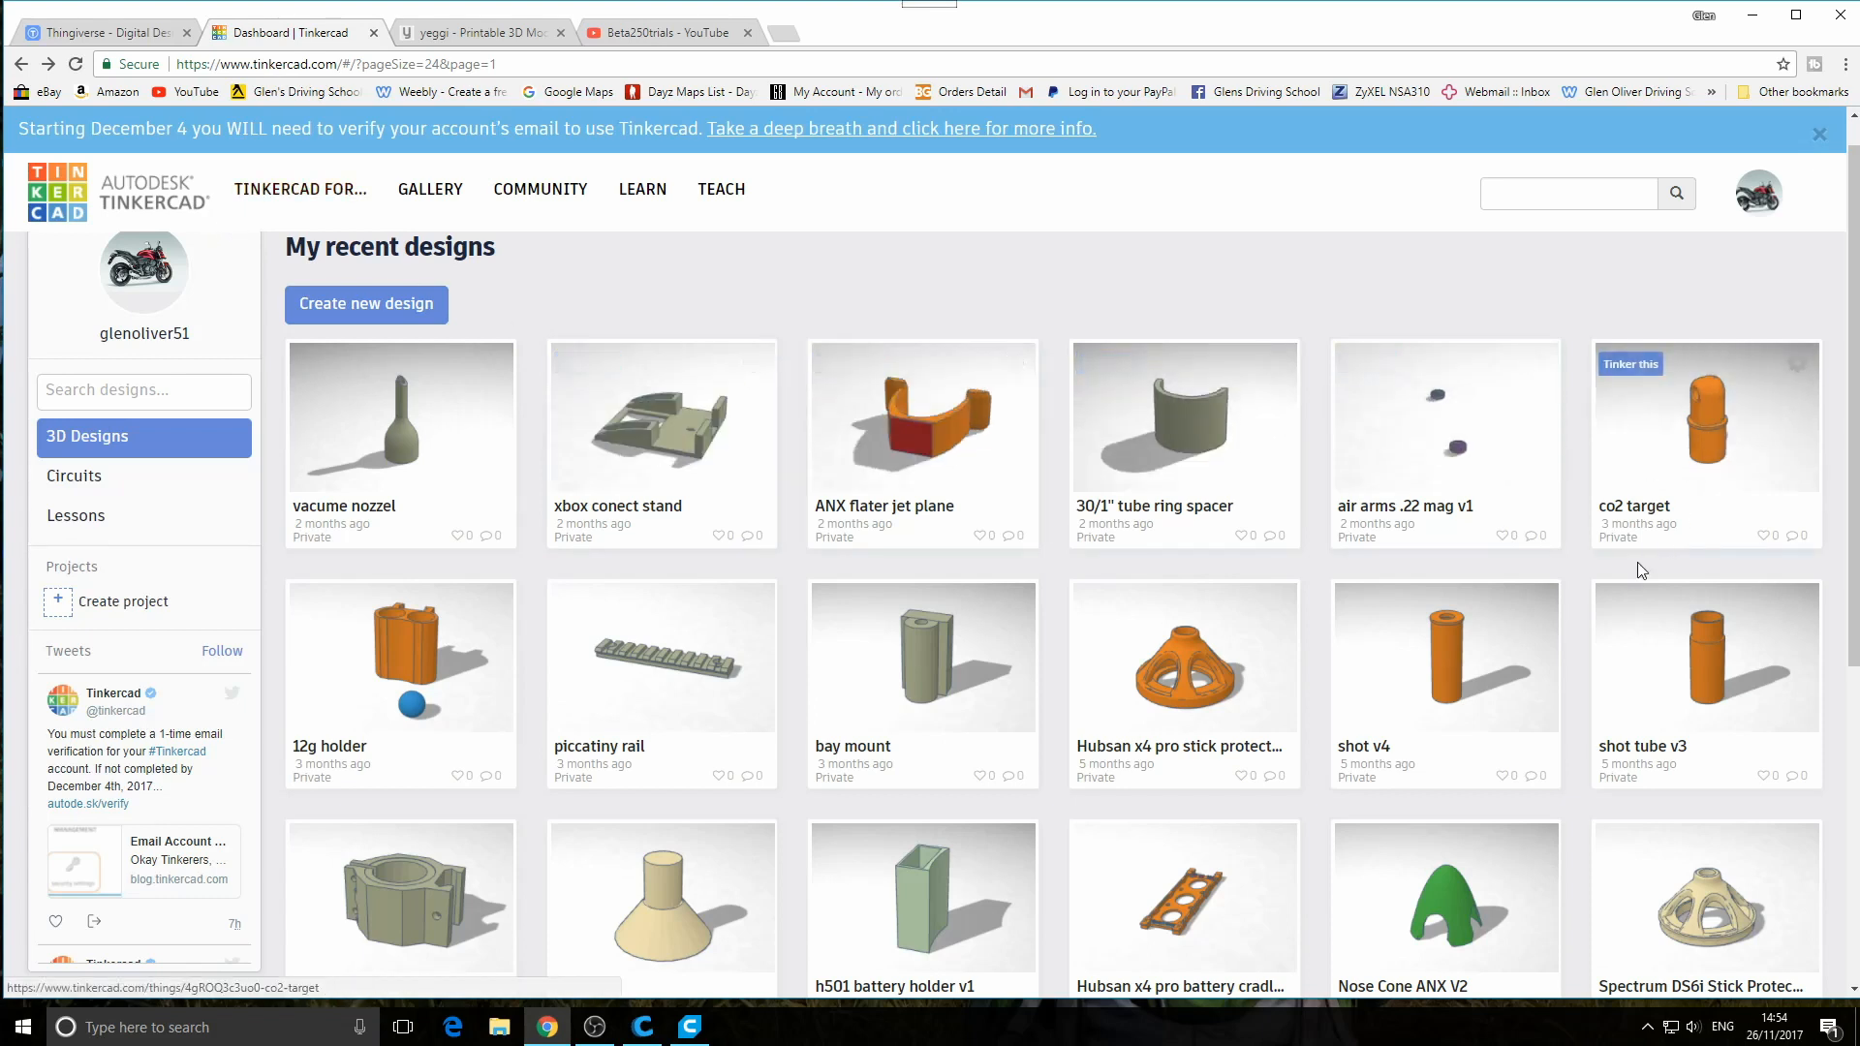
pyautogui.scroll(-5, 587, 848)
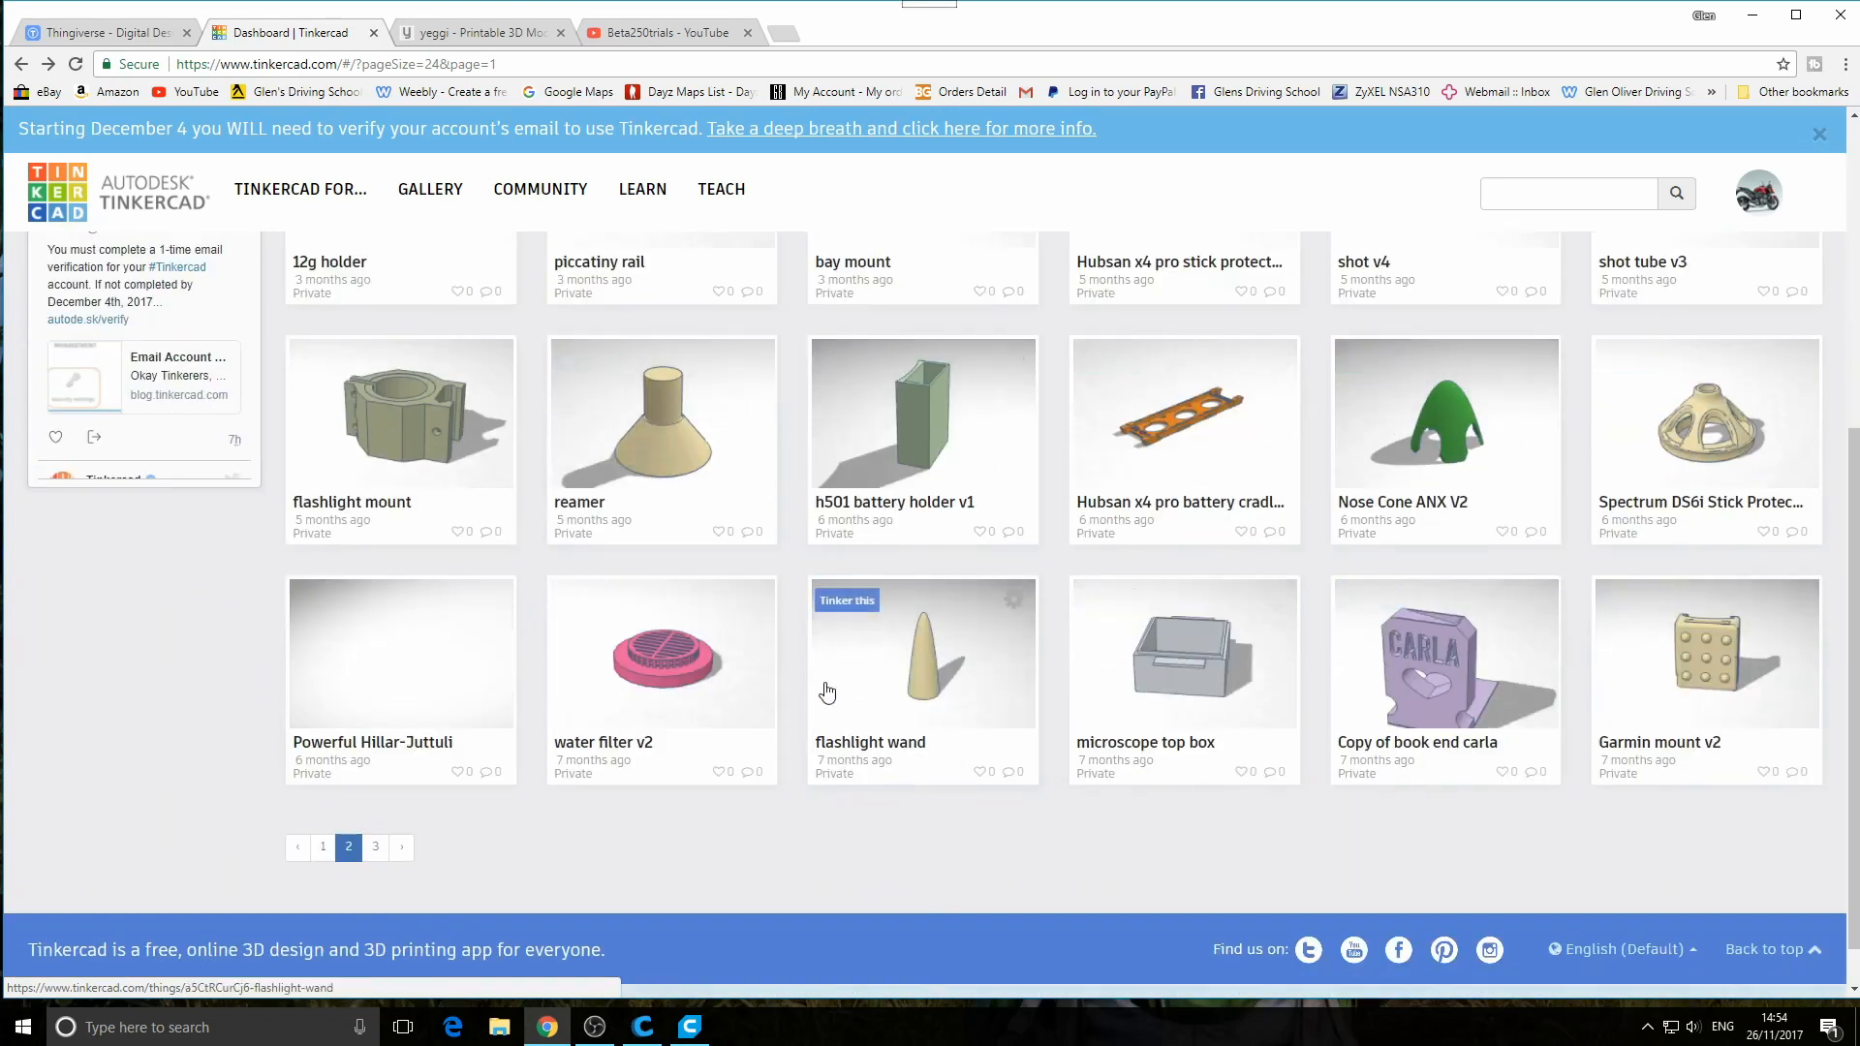
pyautogui.scroll(-1, 746, 740)
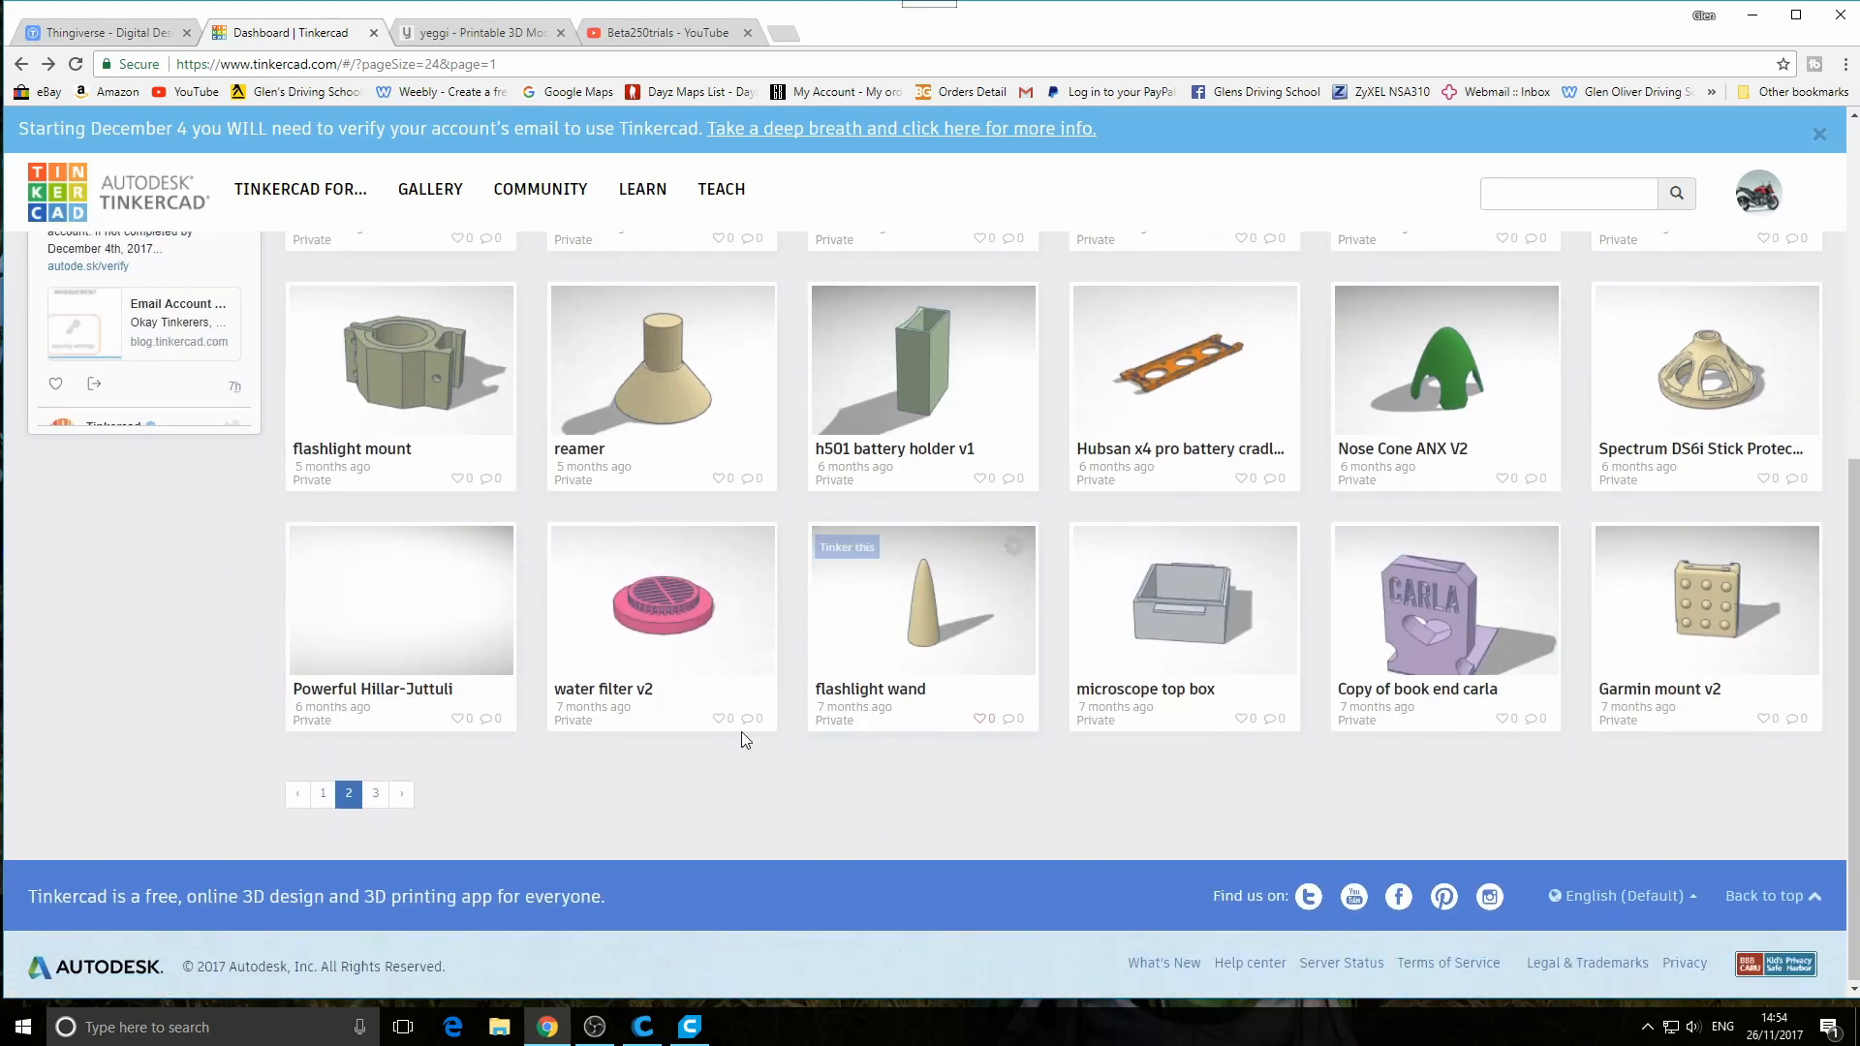
pyautogui.click(323, 793)
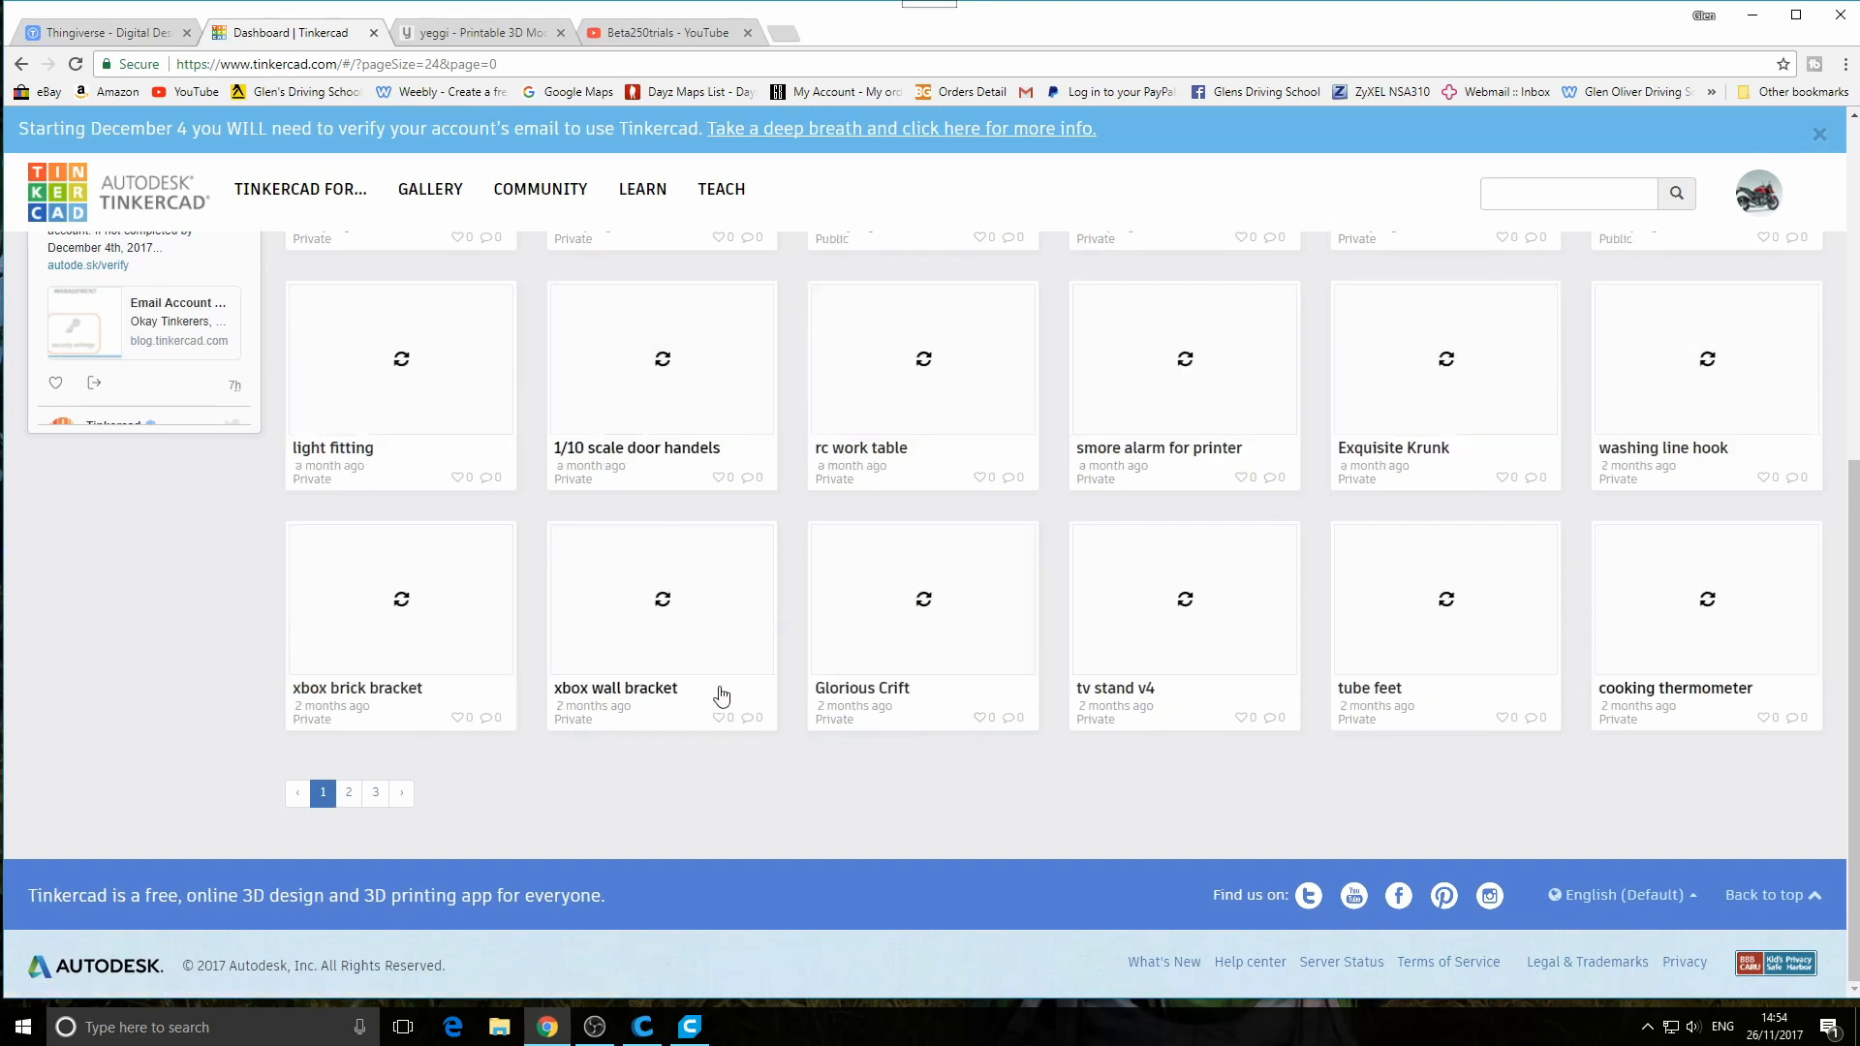
pyautogui.scroll(2, 978, 639)
pyautogui.scroll(3, 986, 579)
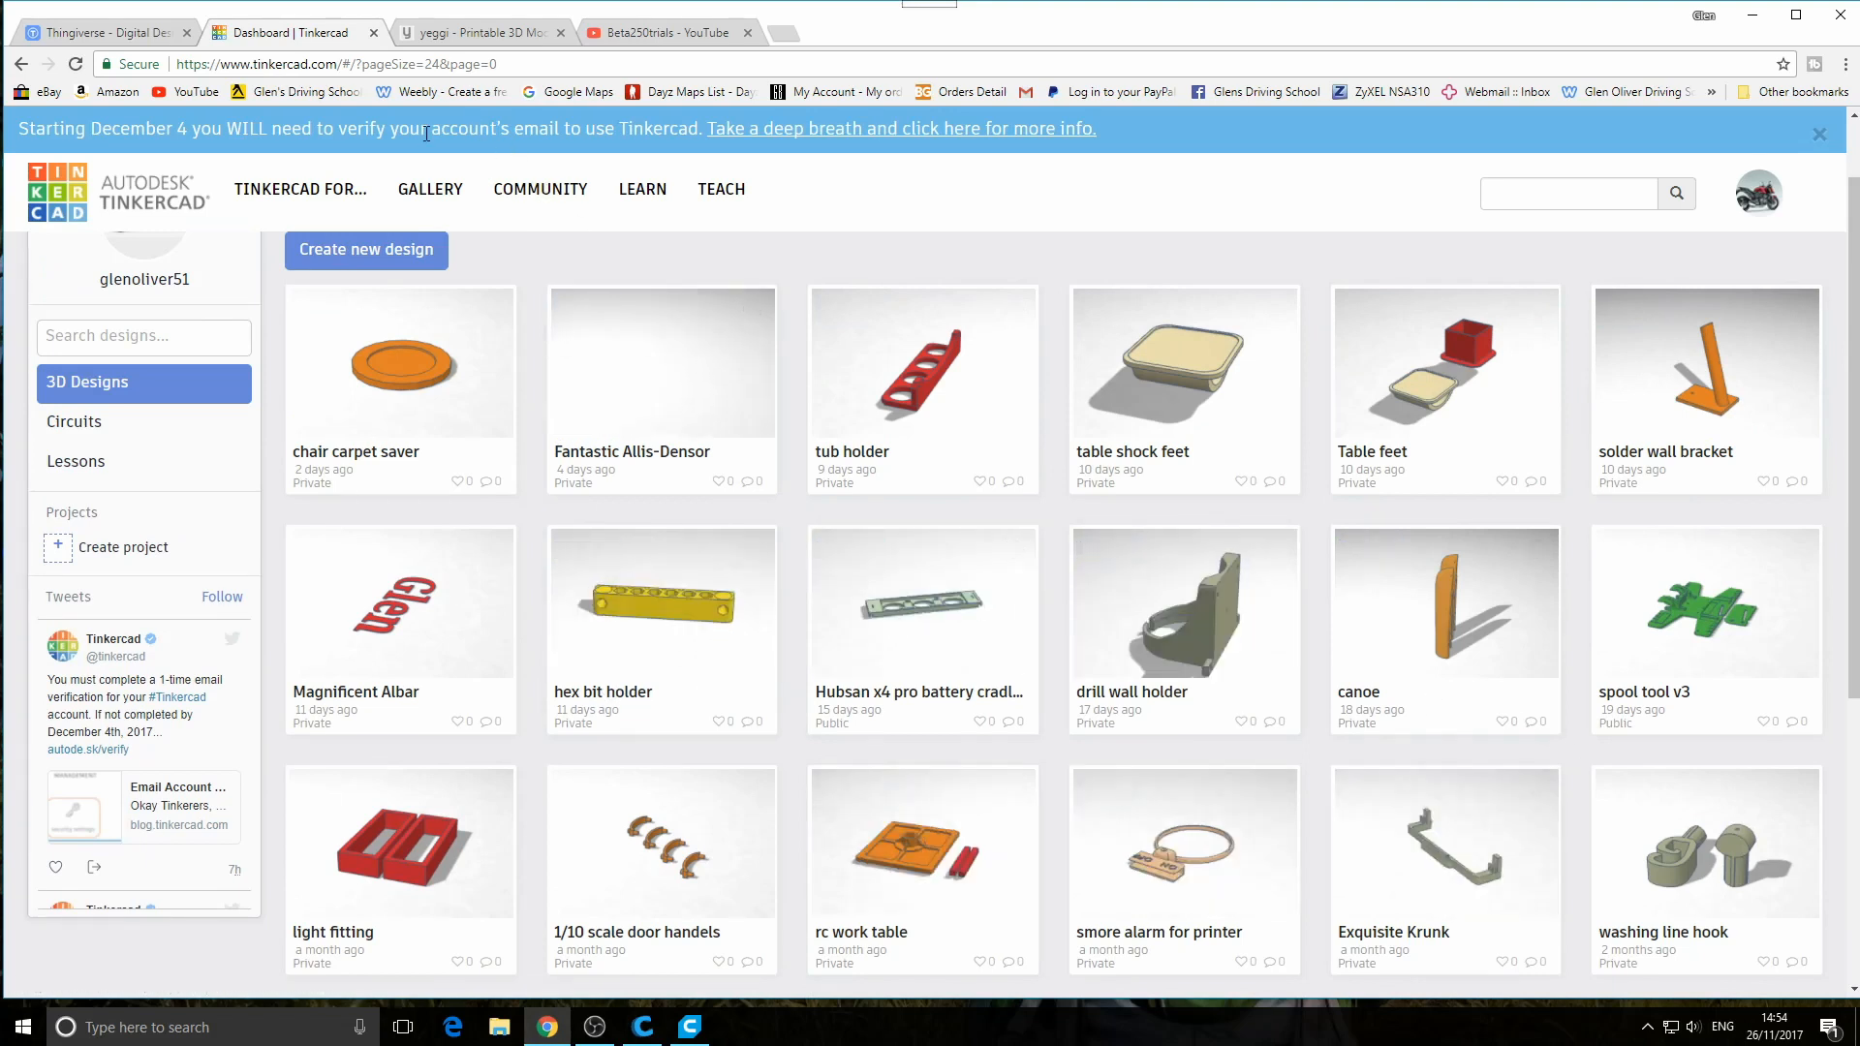
# Switch to the yeggi site and look over its most searched and clicked 3D model selections
pyautogui.click(499, 39)
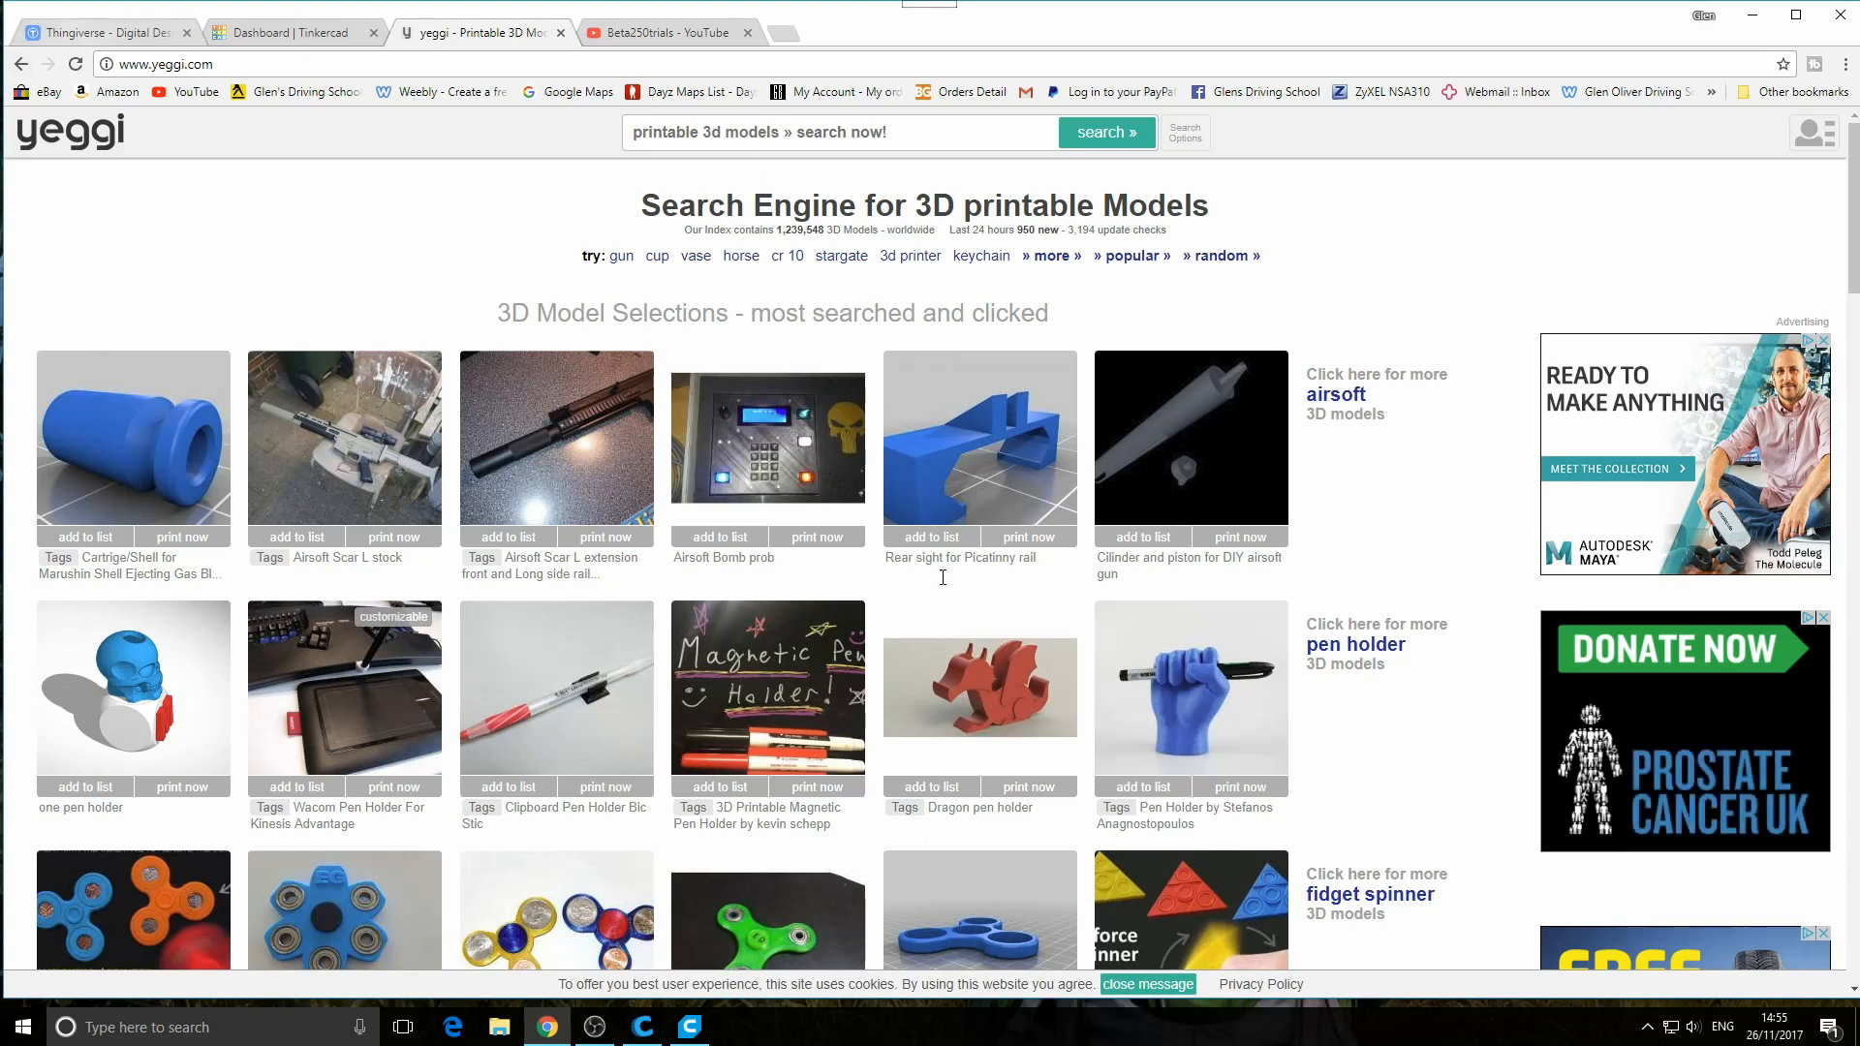
pyautogui.scroll(-1, 1239, 621)
pyautogui.scroll(-2, 1239, 621)
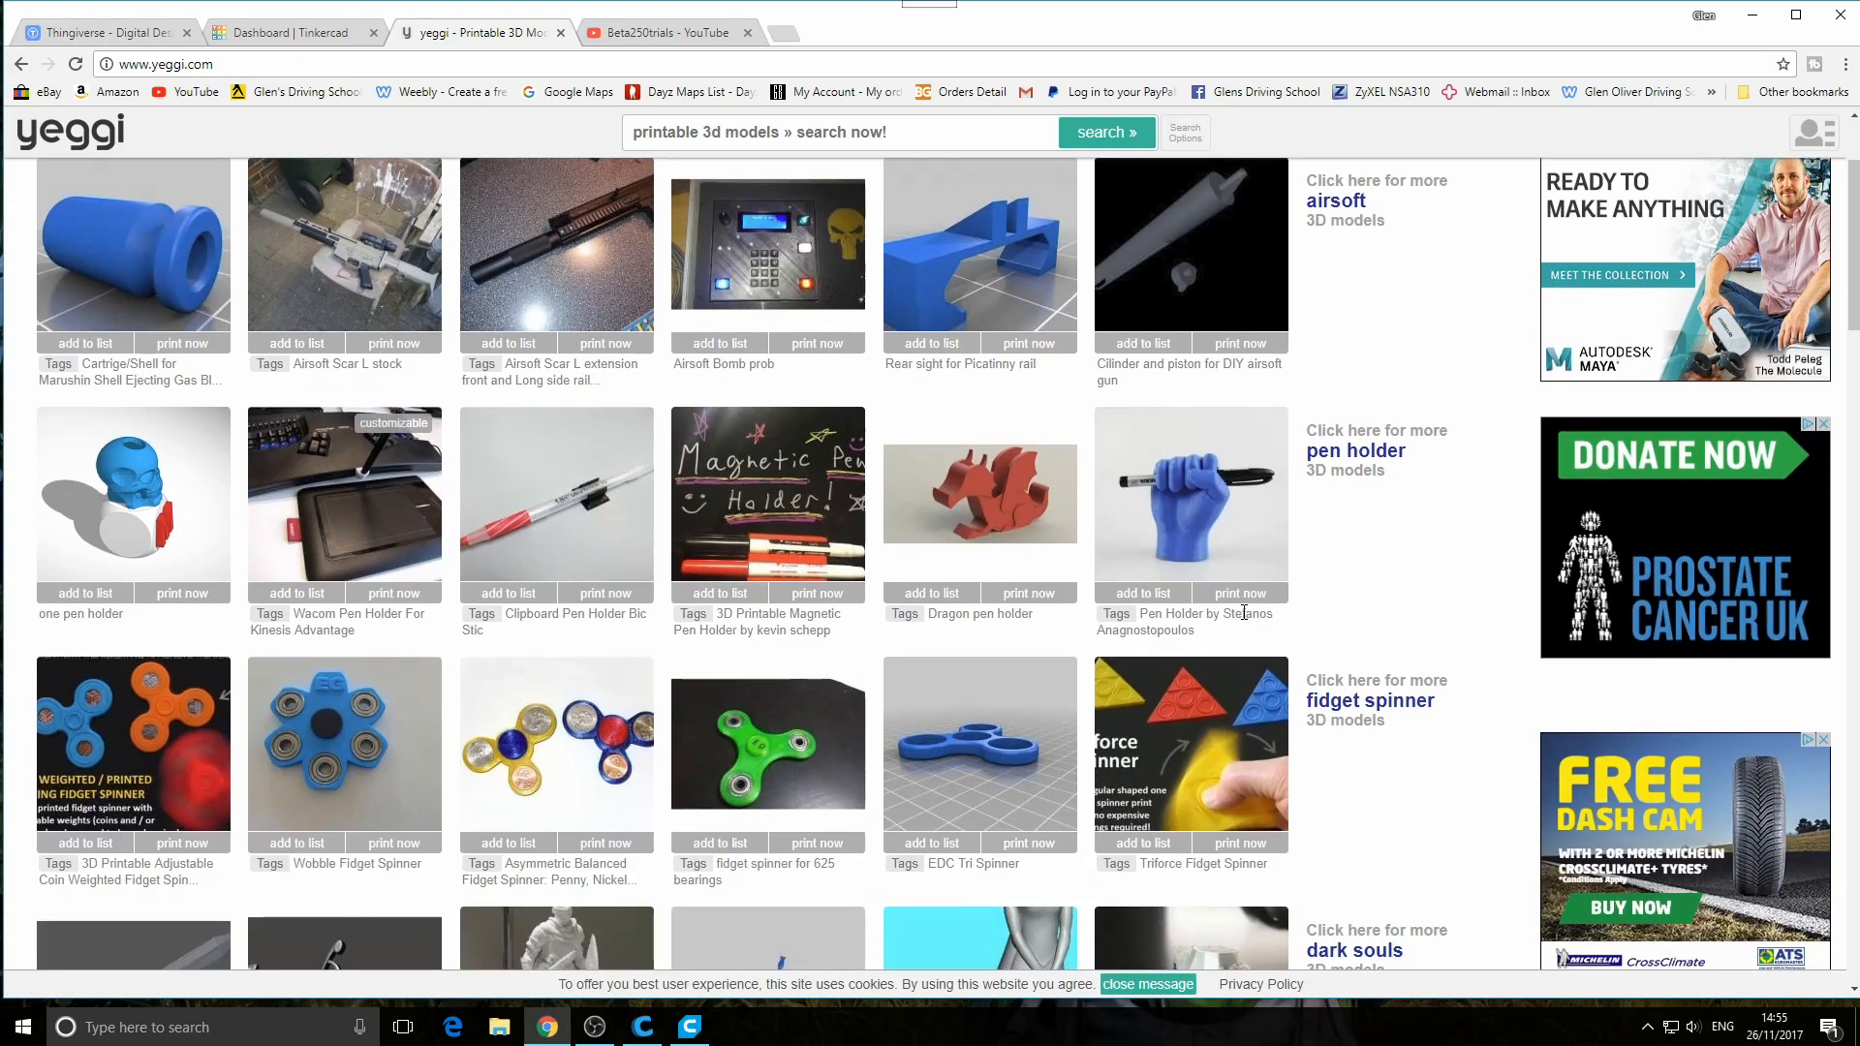
pyautogui.scroll(-1, 1244, 622)
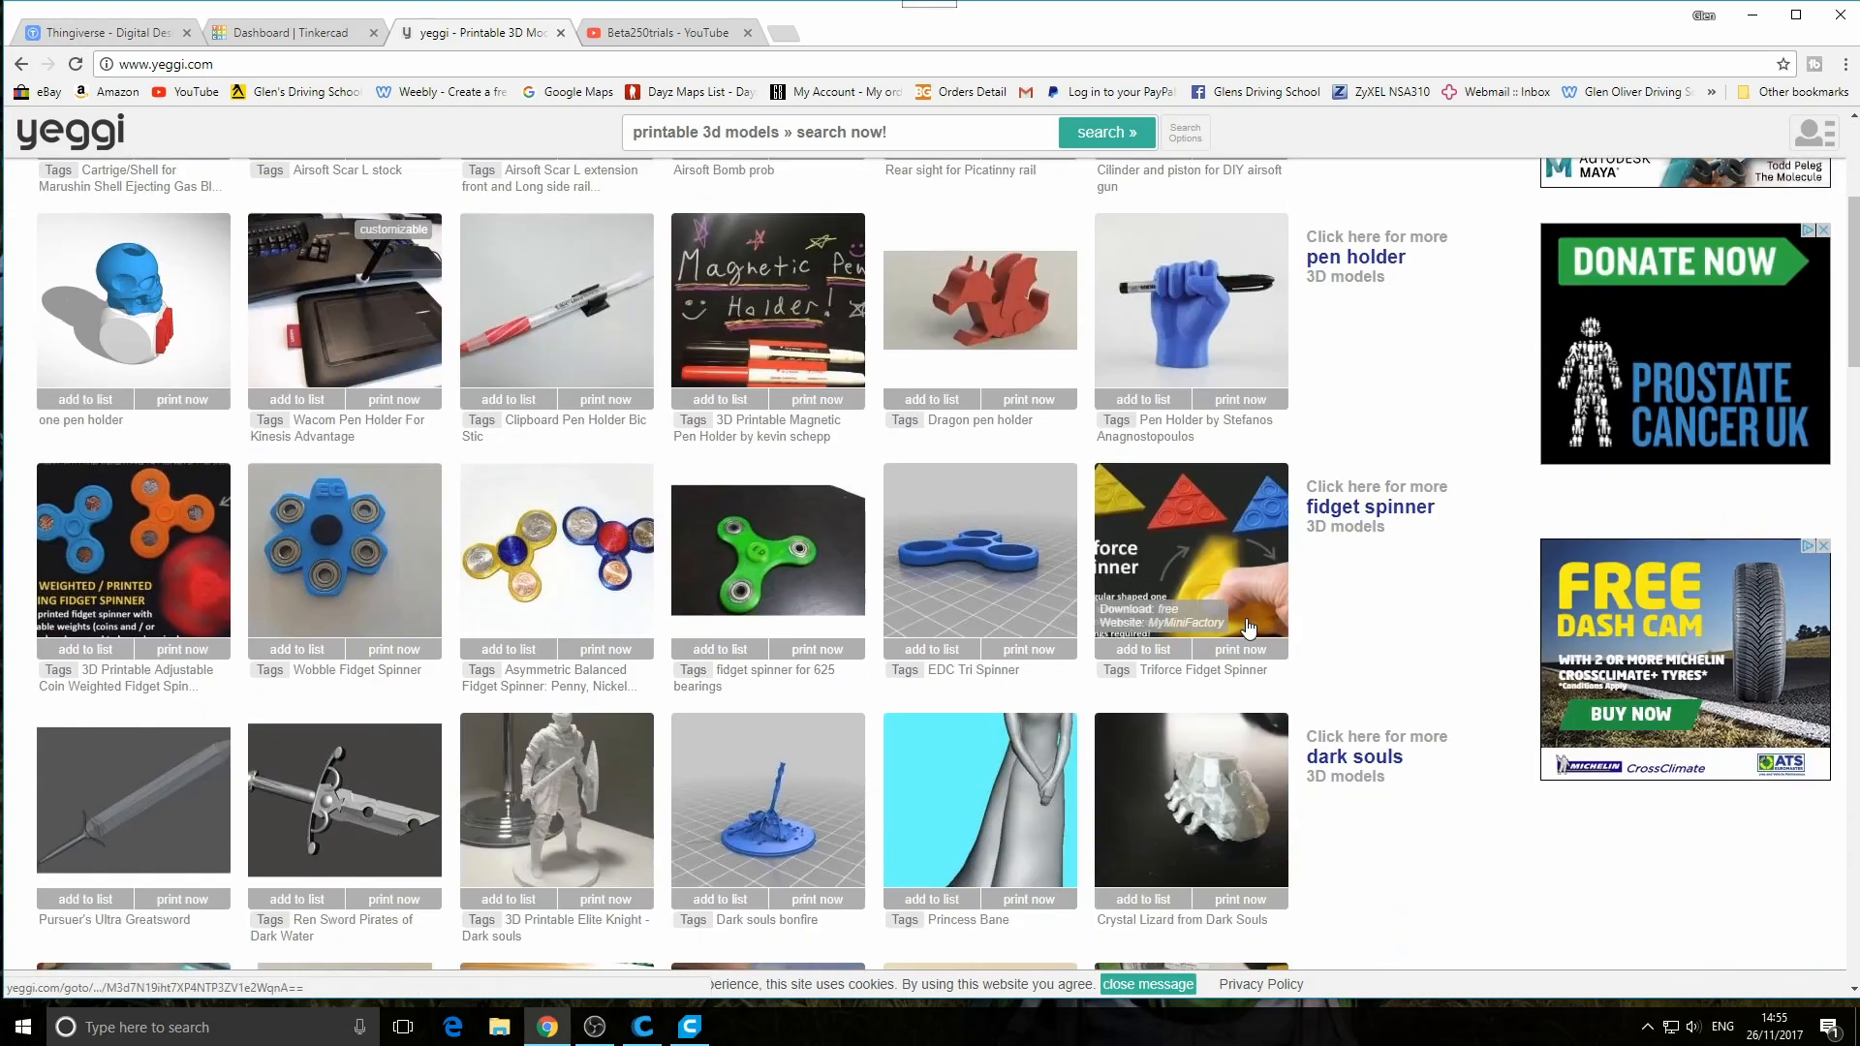
pyautogui.scroll(4, 1211, 620)
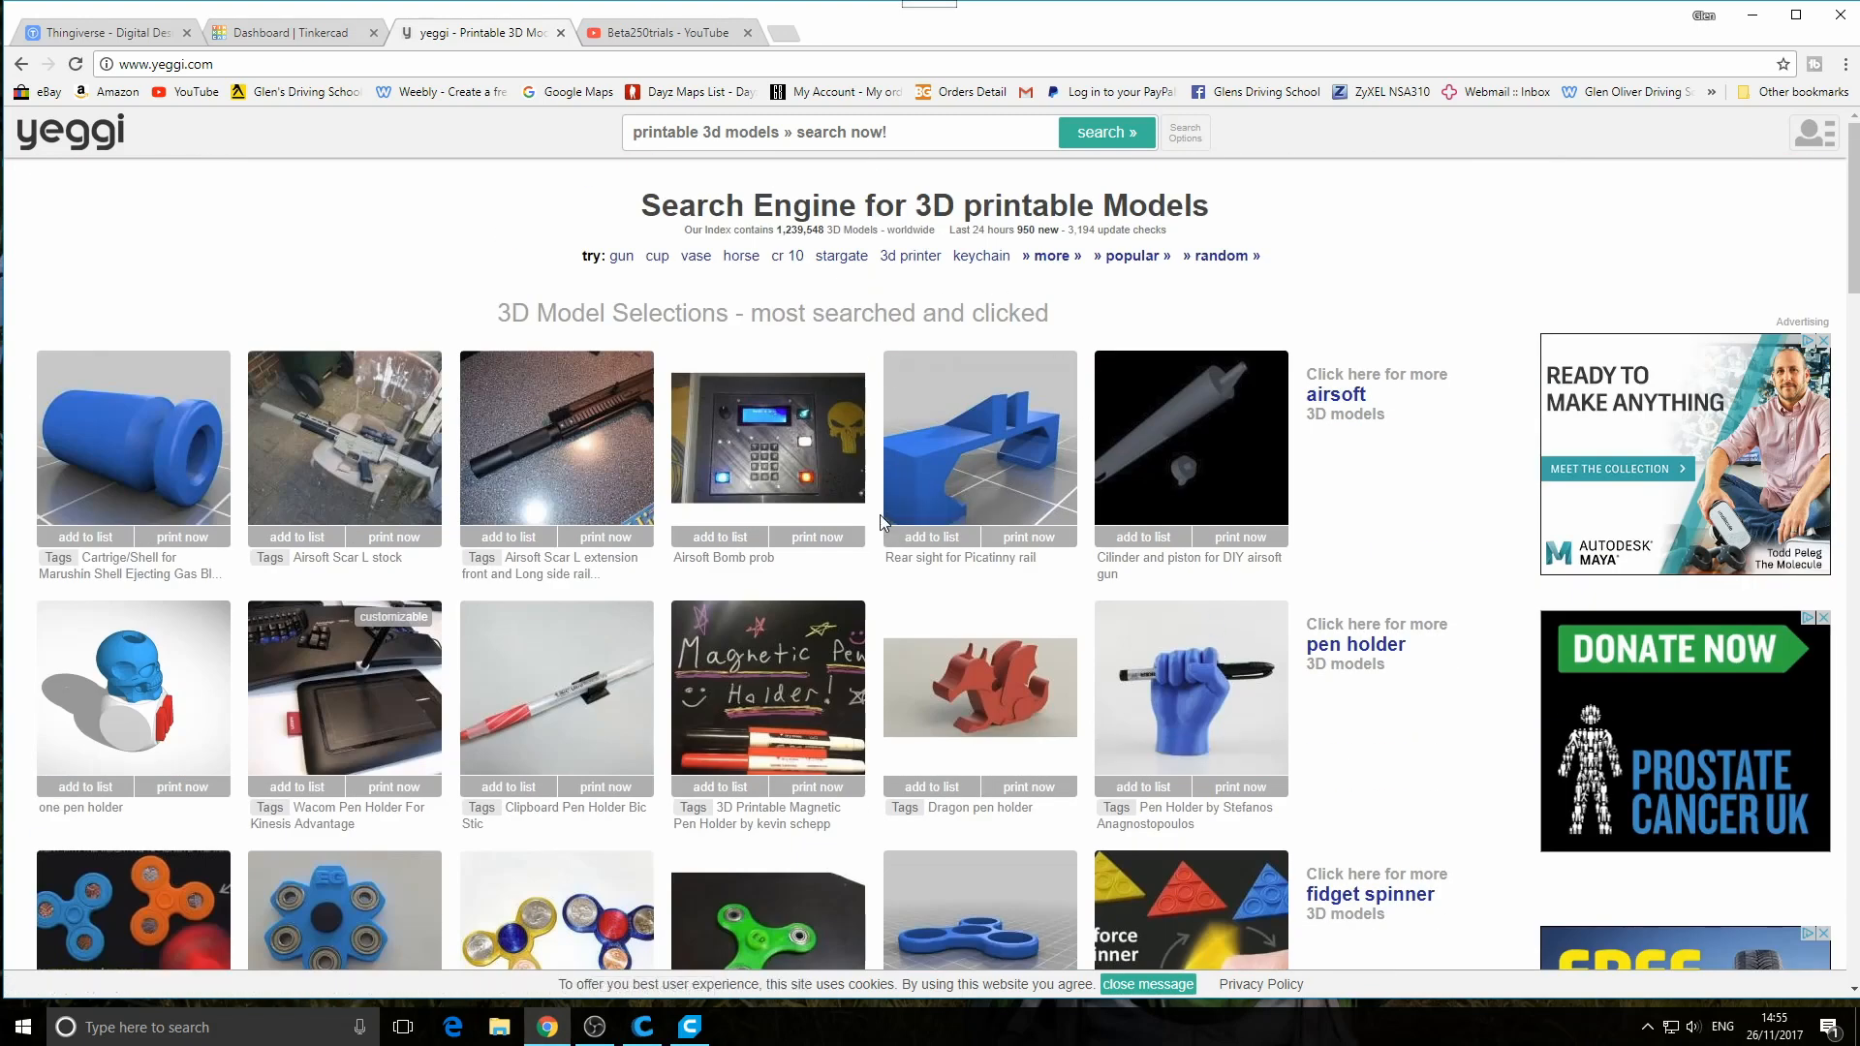
# Return to the Thingiverse home page and look over its featured collections and recently made things
pyautogui.click(124, 37)
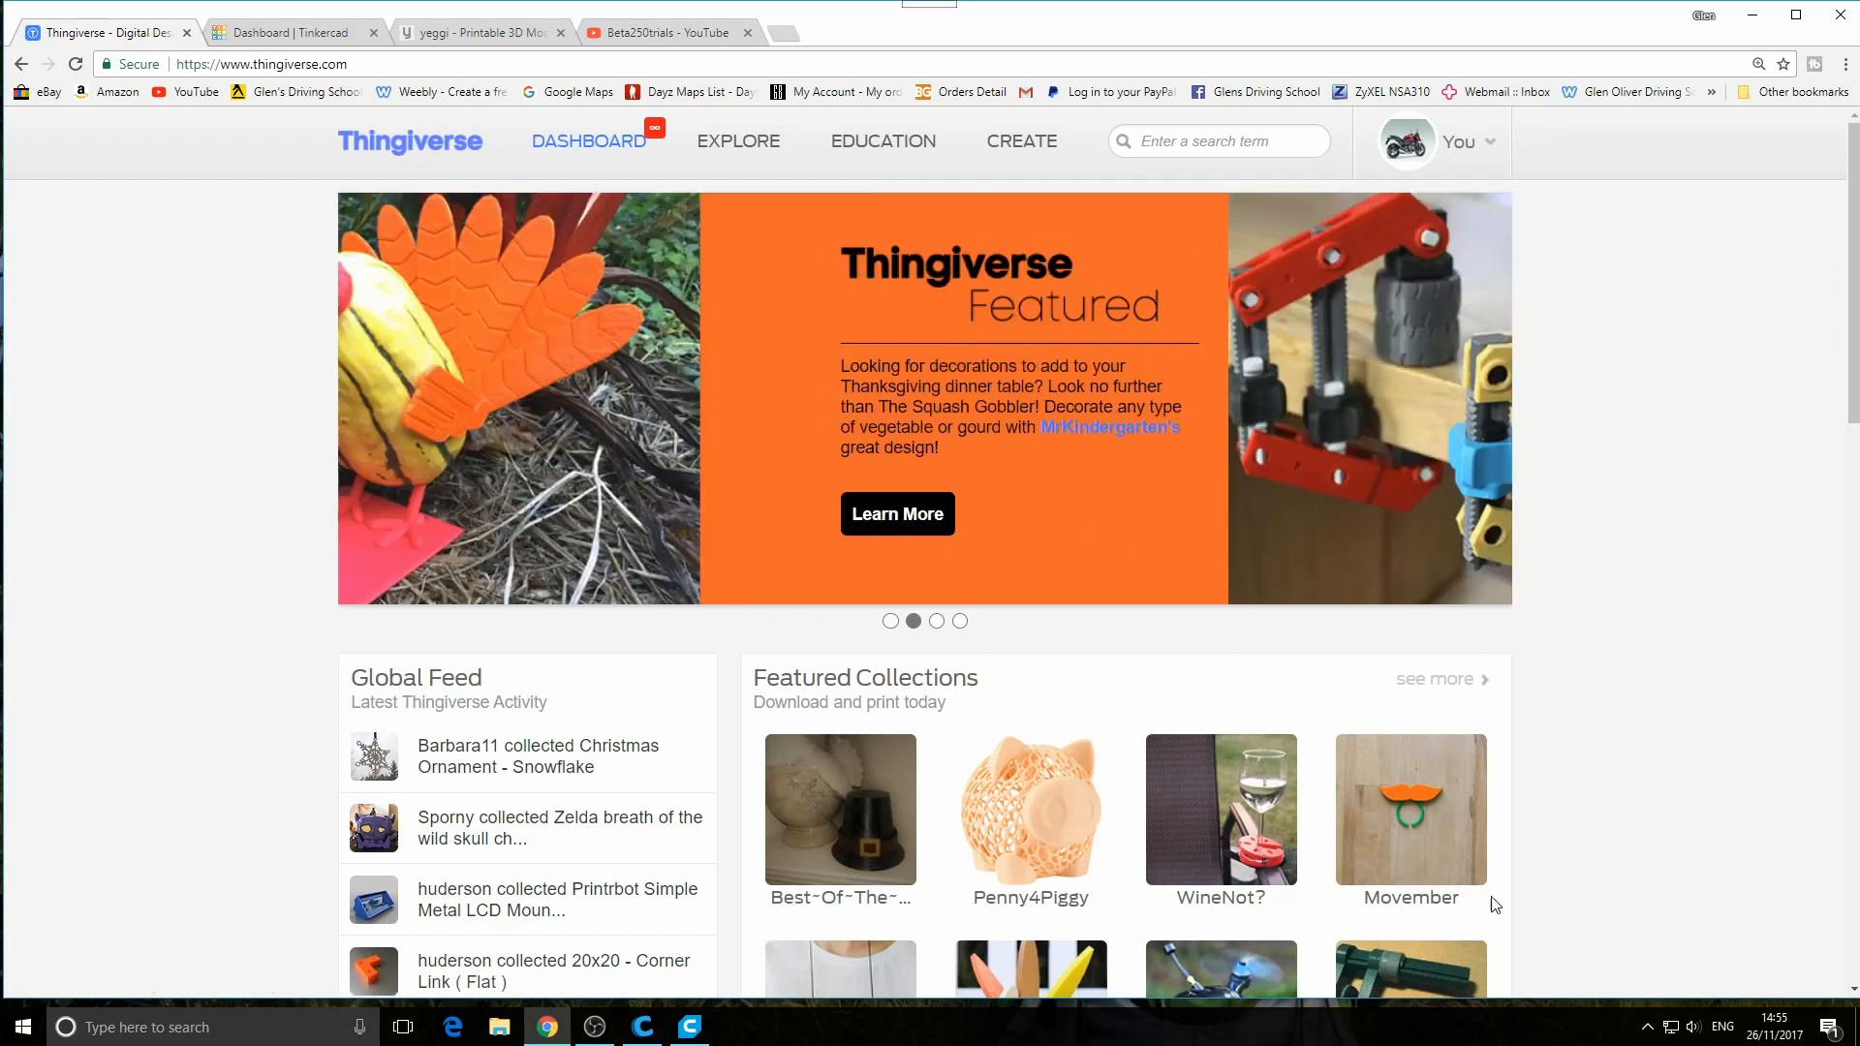
pyautogui.scroll(-4, 896, 712)
pyautogui.scroll(-2, 896, 712)
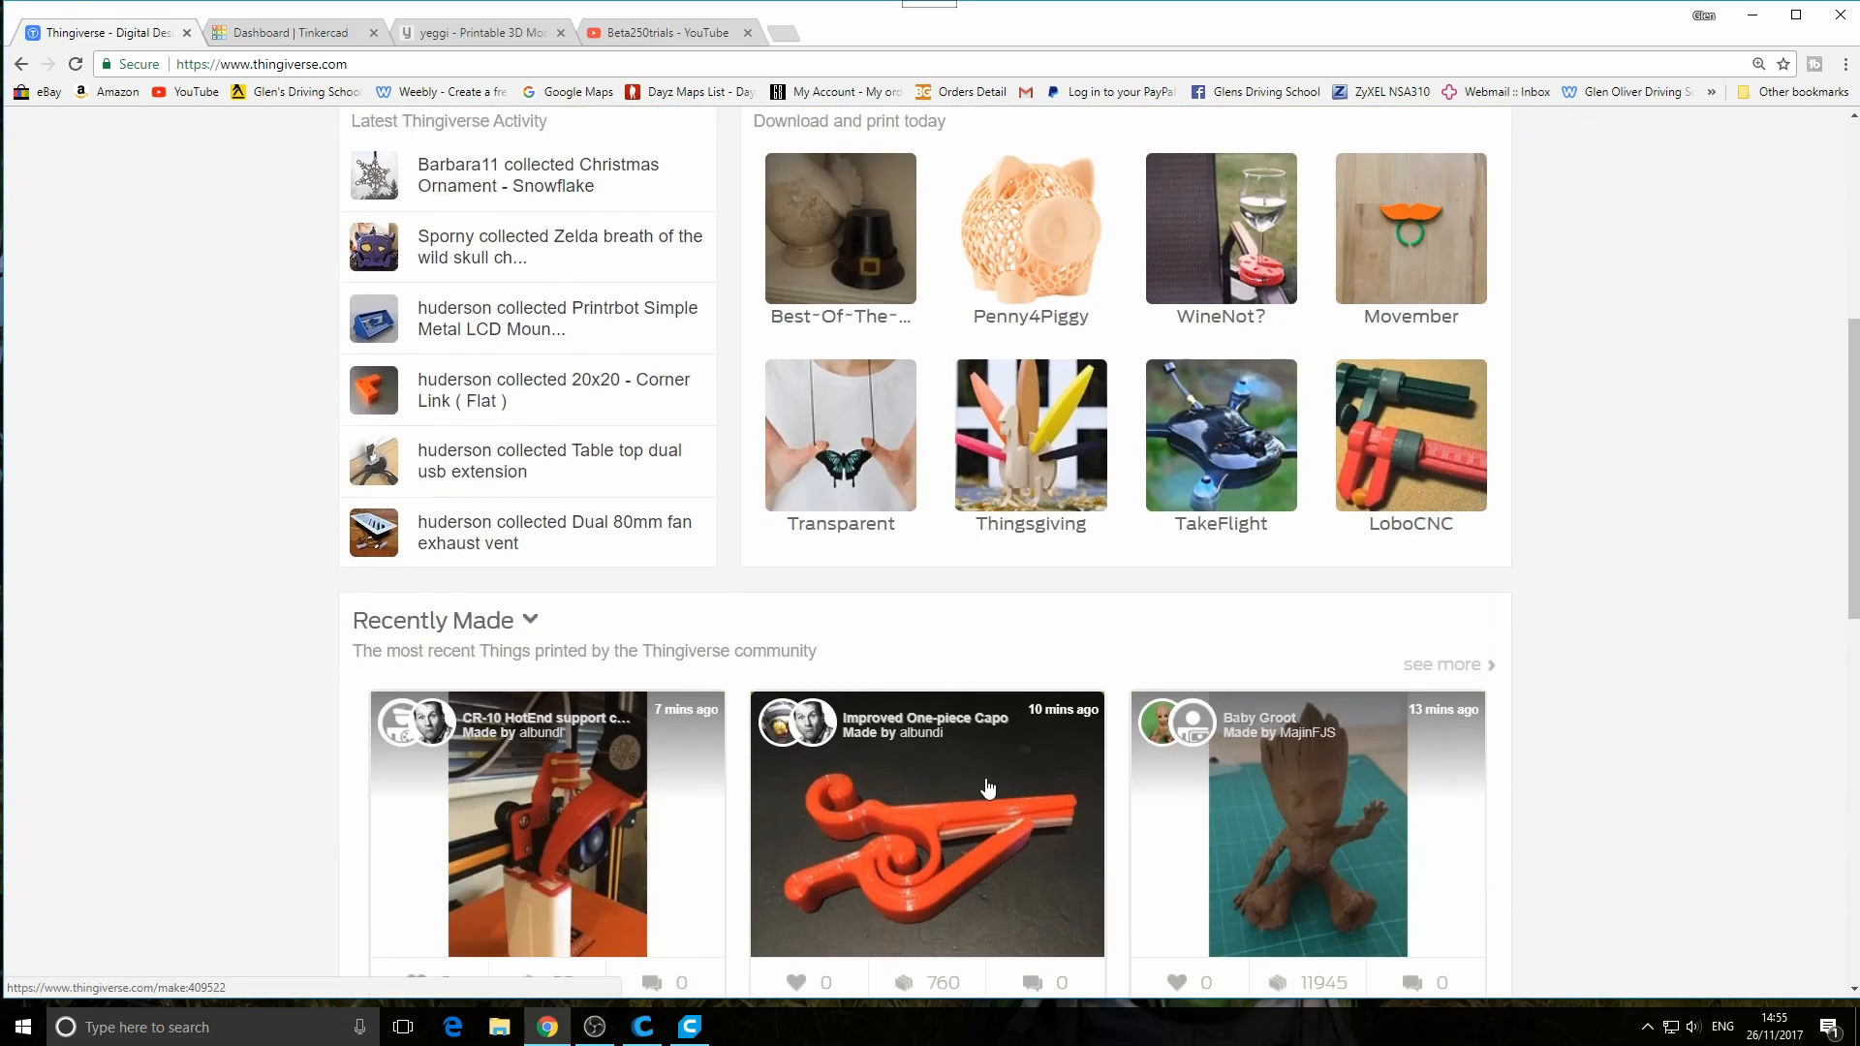
pyautogui.scroll(-4, 792, 712)
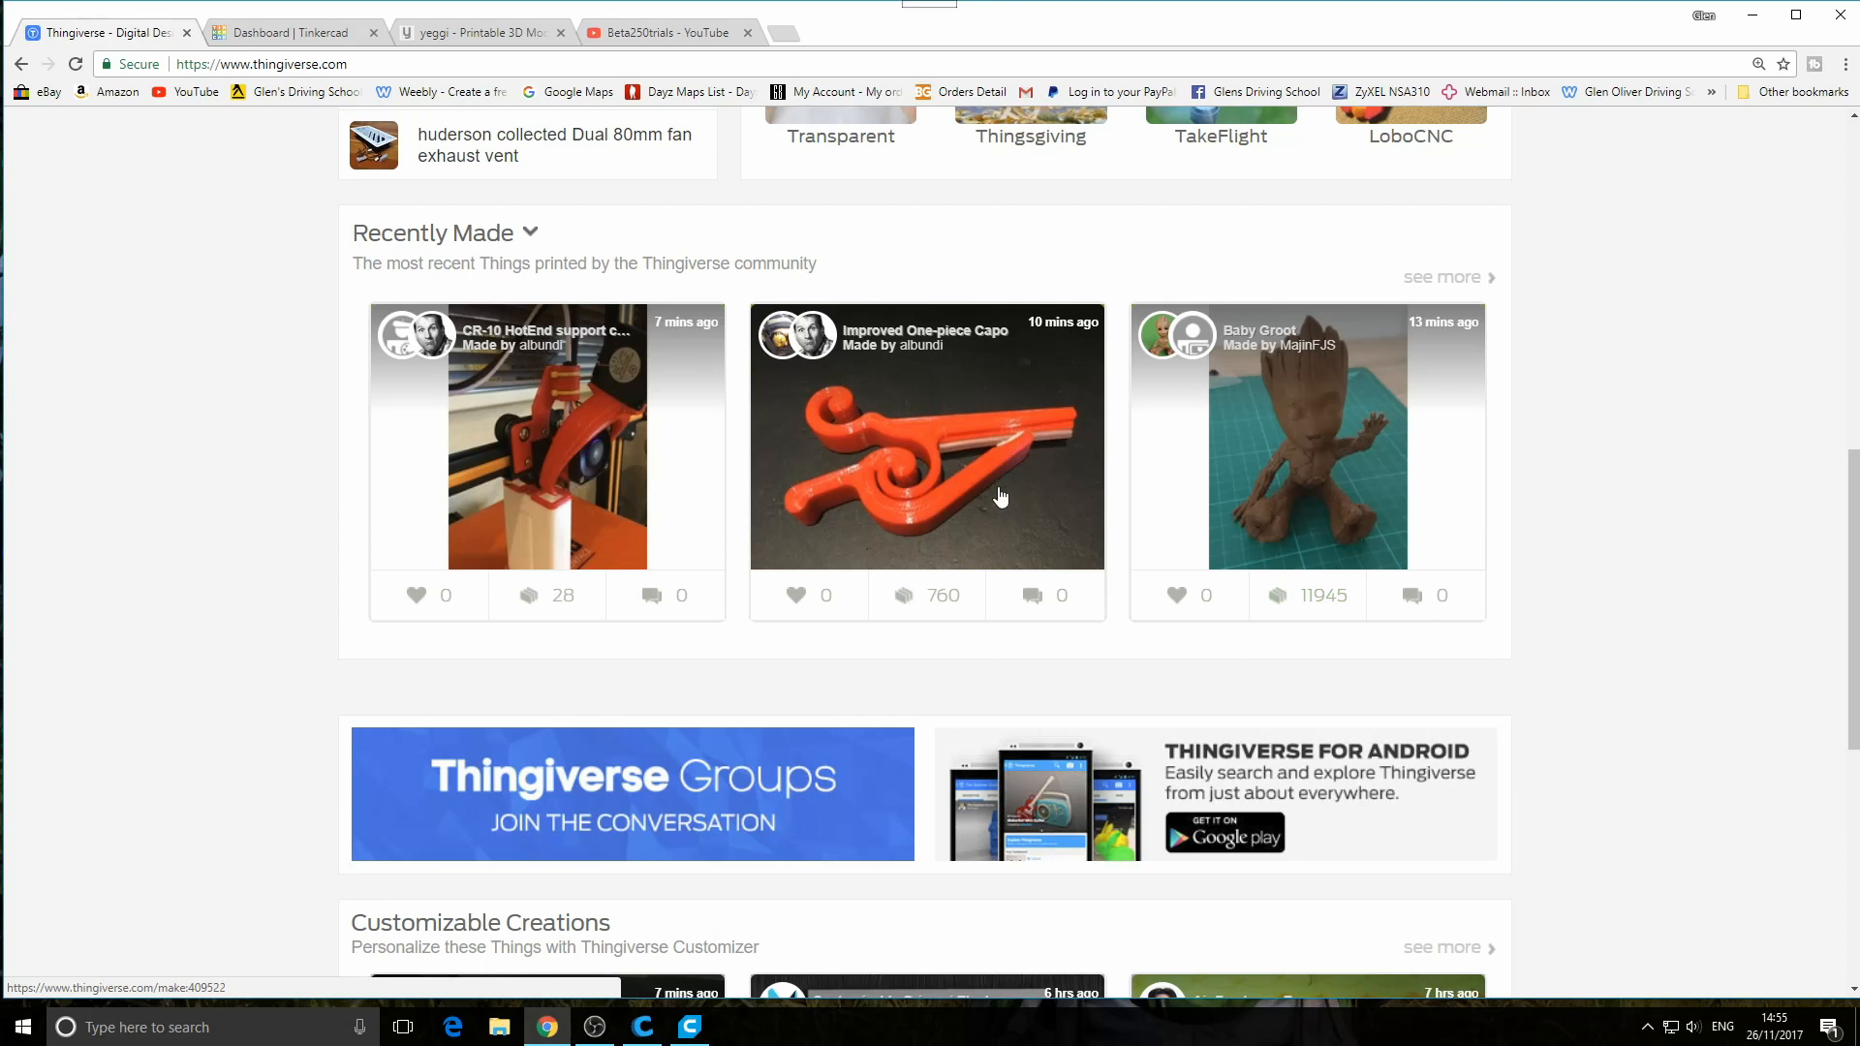
pyautogui.scroll(8, 1008, 504)
# Search Thingiverse for "tools" and look over the first matching things
pyautogui.click(1223, 141)
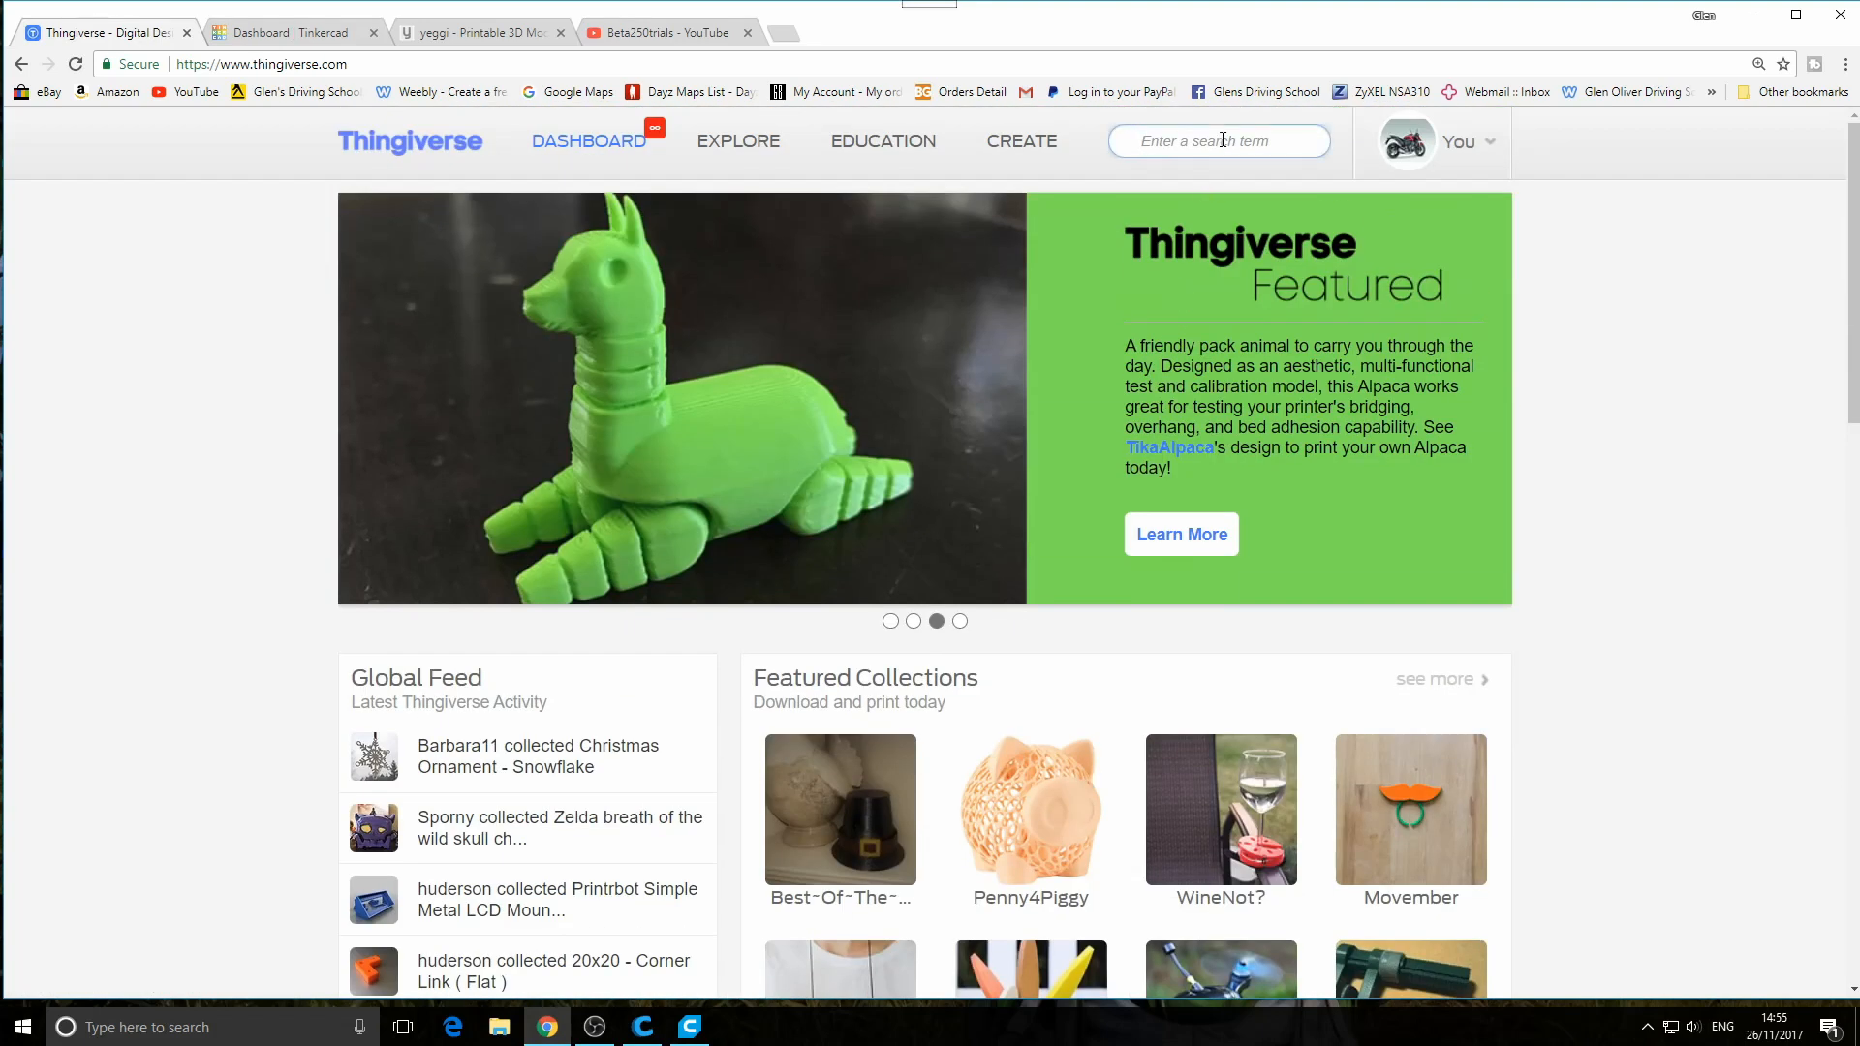
pyautogui.write('tools')
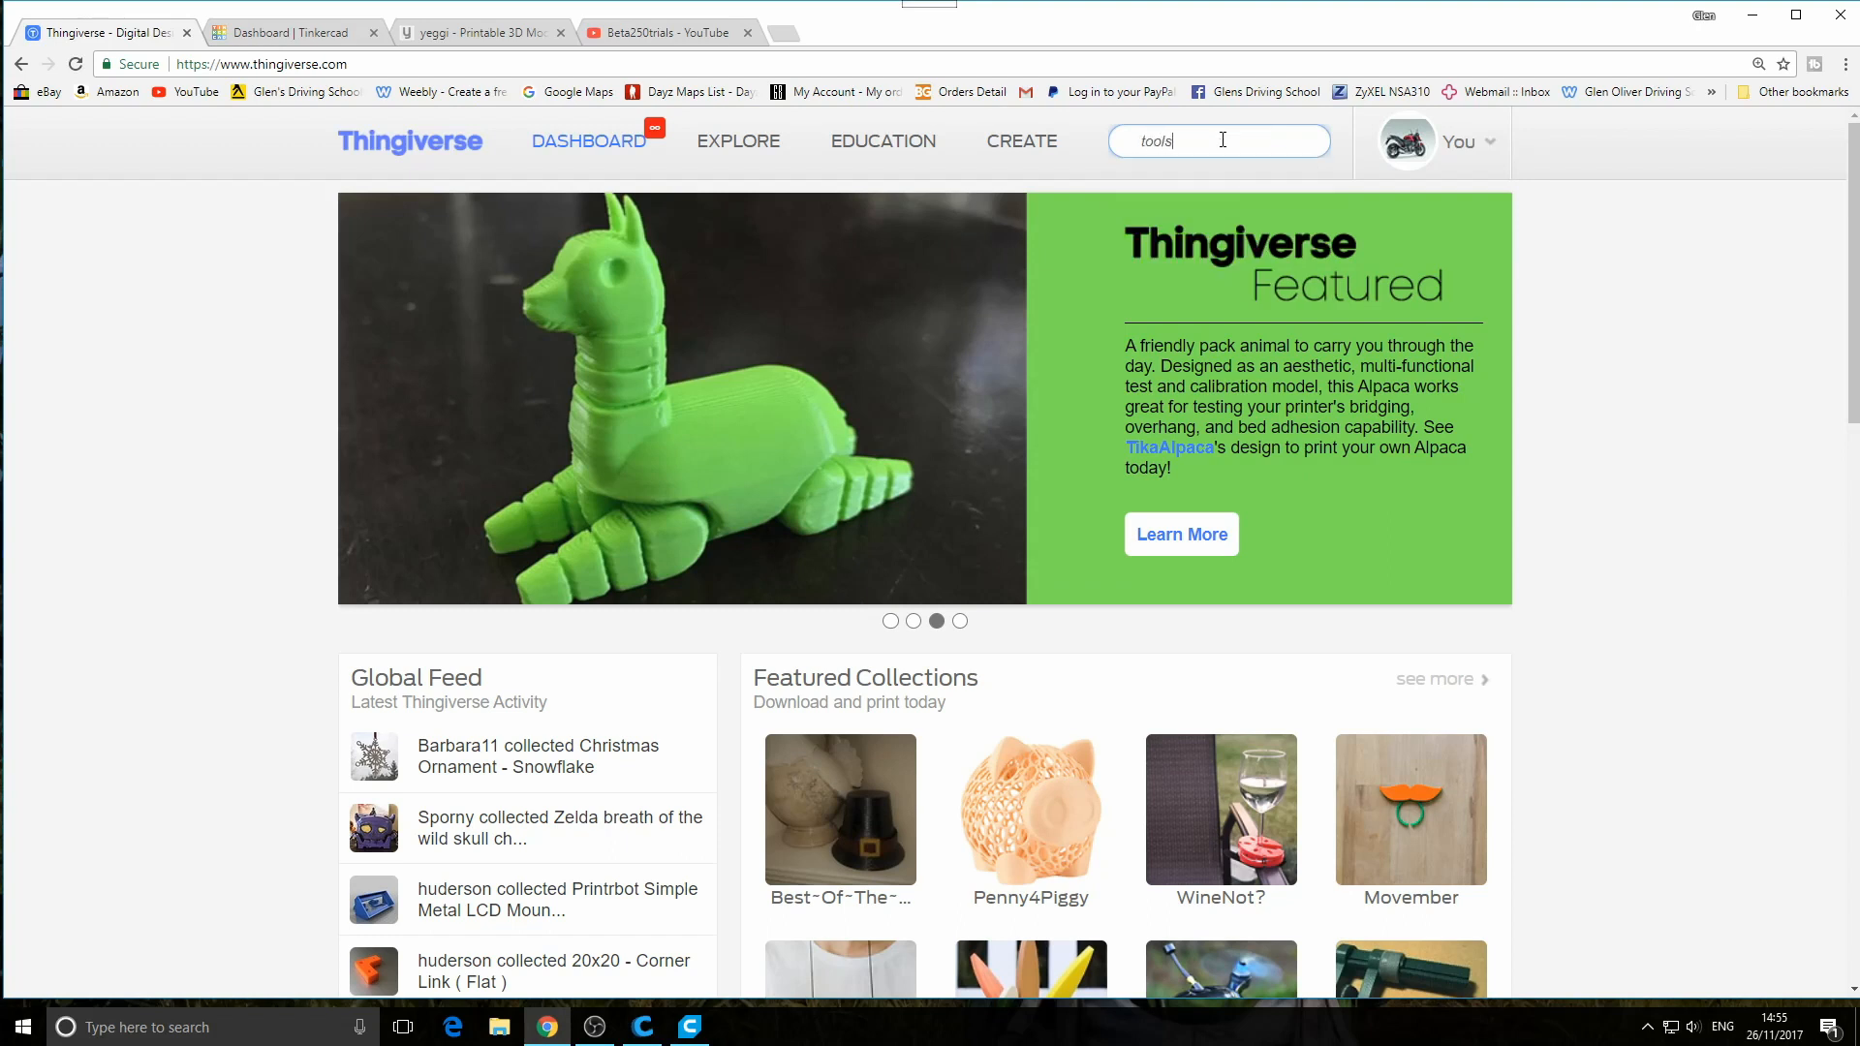
pyautogui.press('Return')
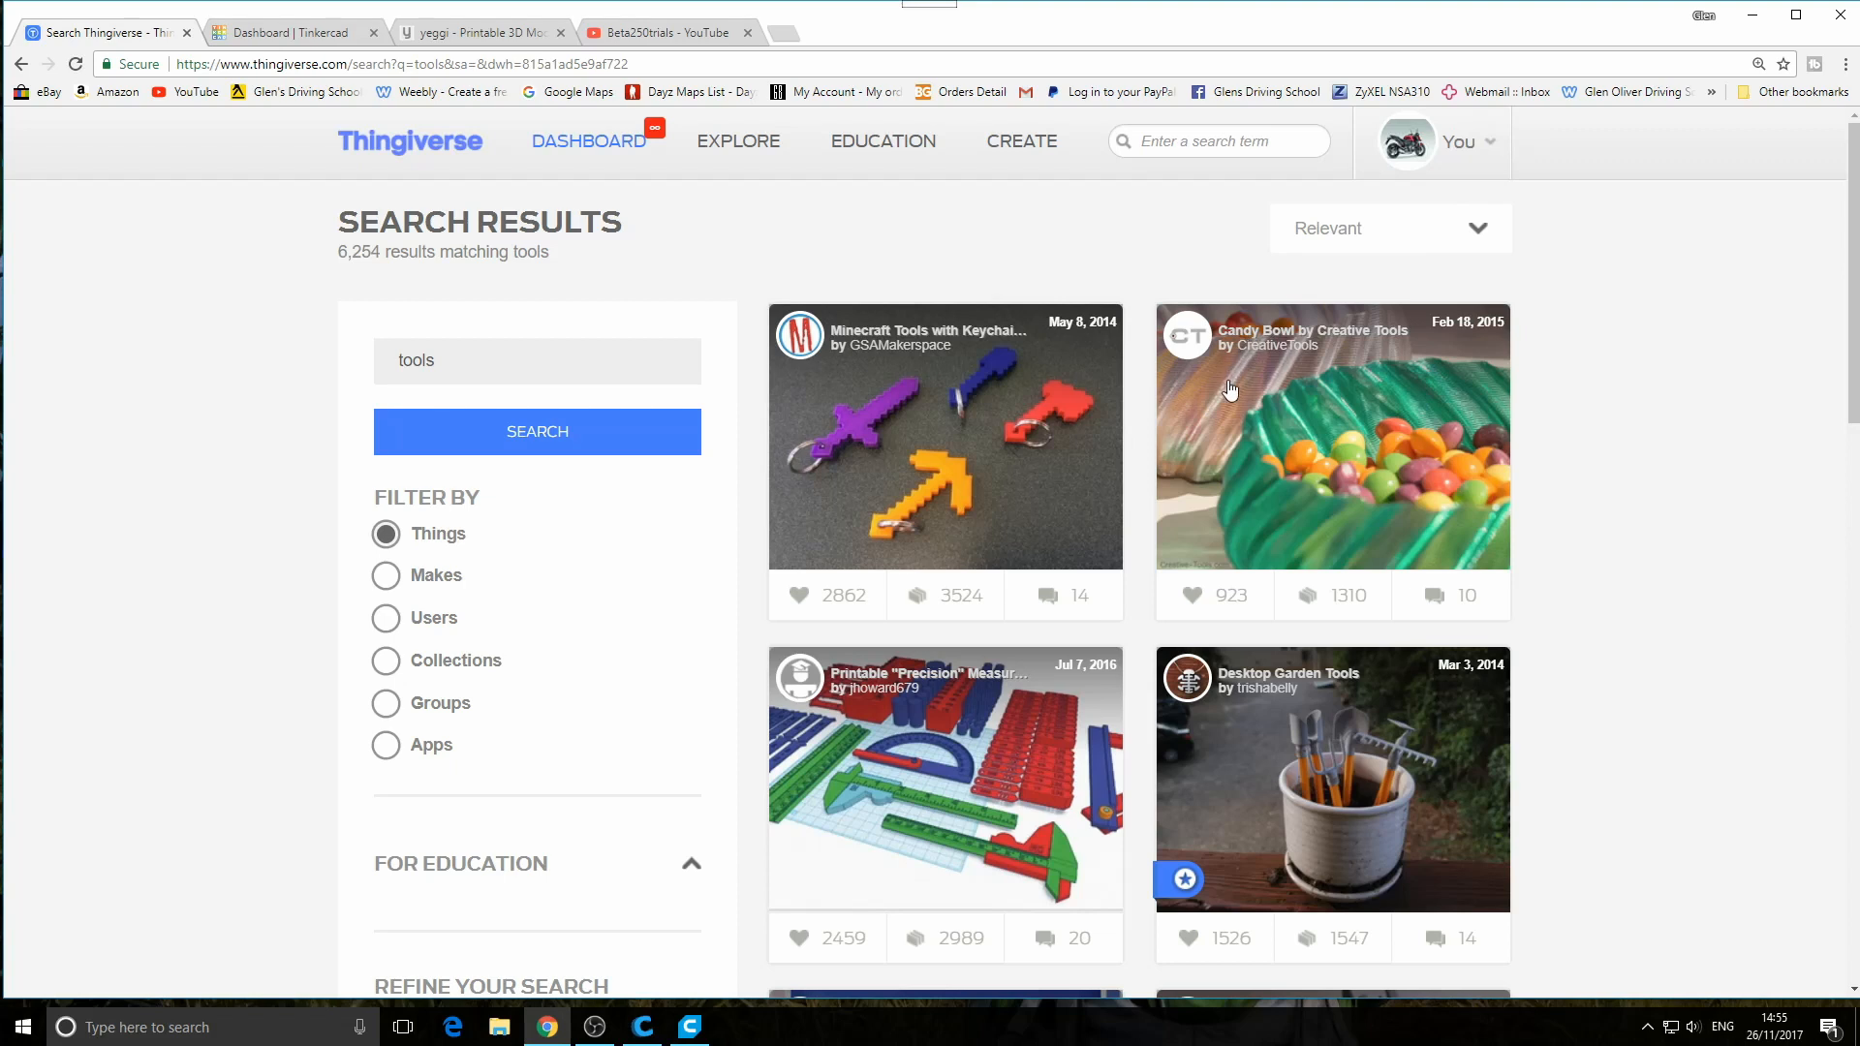
pyautogui.scroll(-8, 1235, 397)
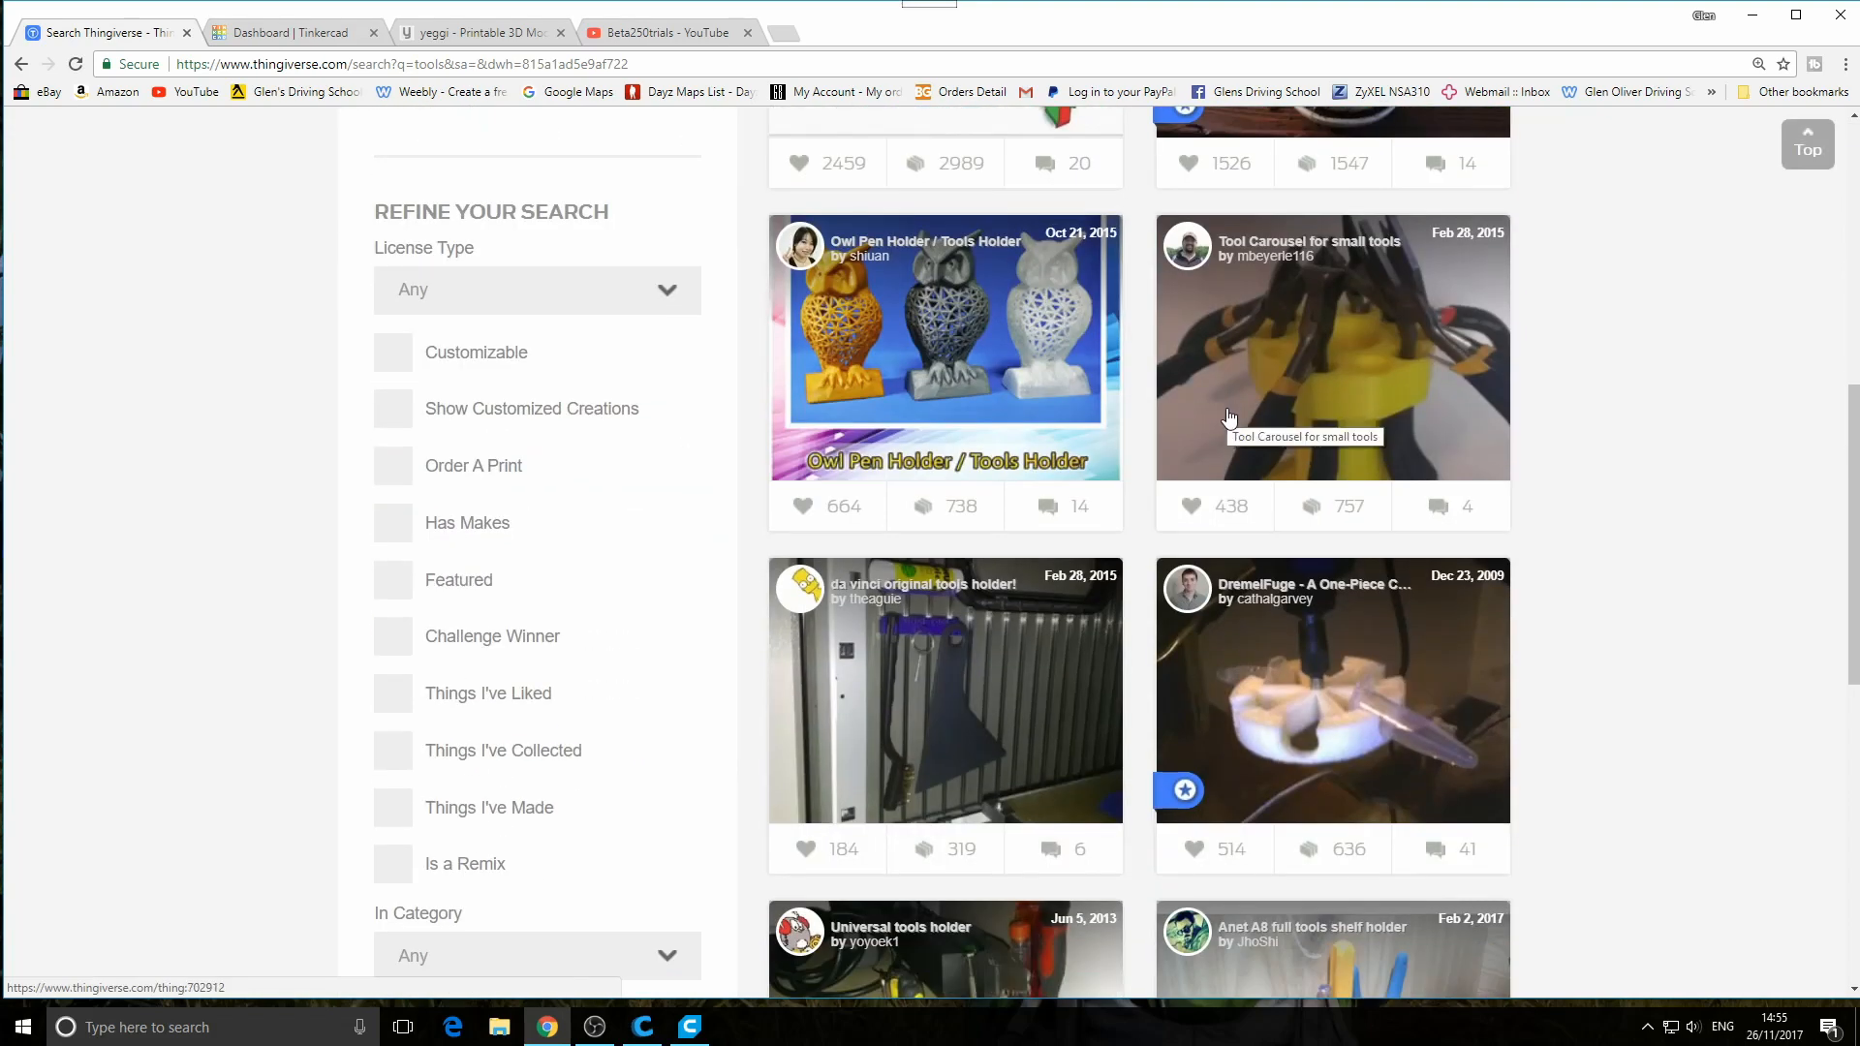
pyautogui.scroll(8, 1231, 412)
# Run the site search for "tools" once more from the results page
pyautogui.click(1229, 147)
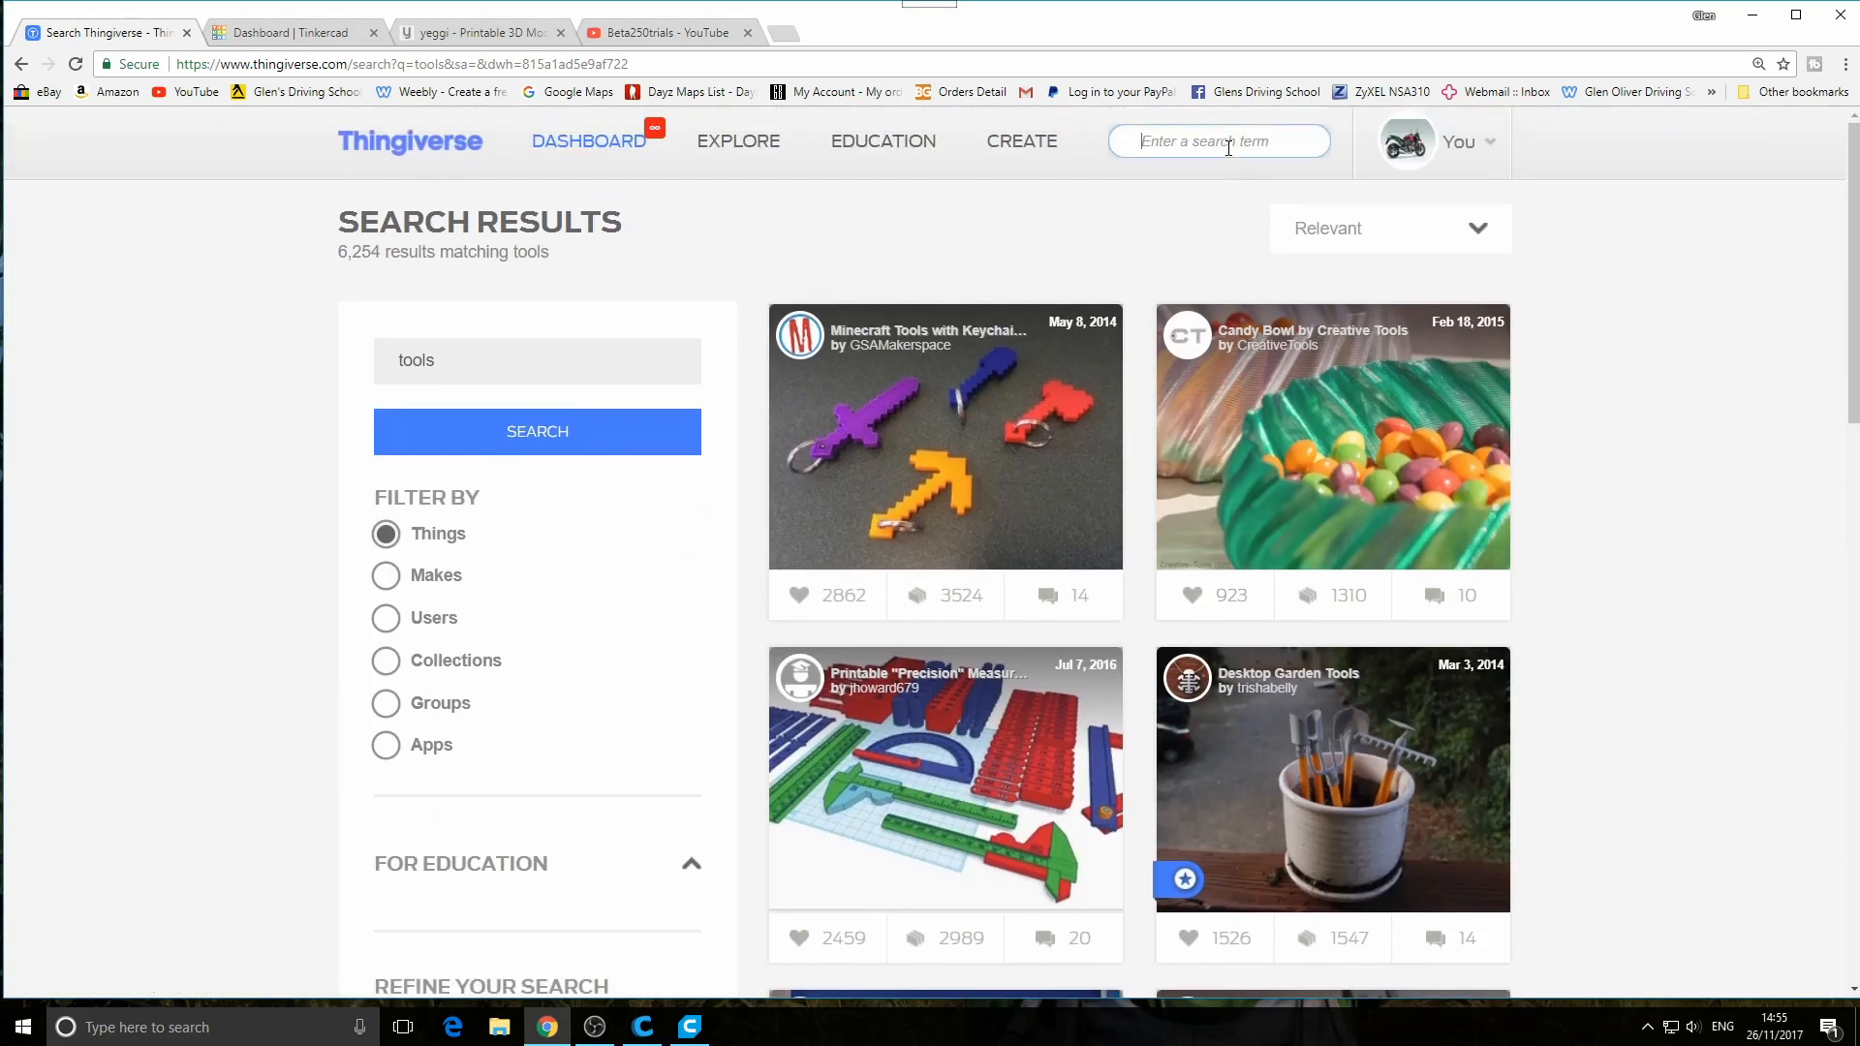
pyautogui.write('tools')
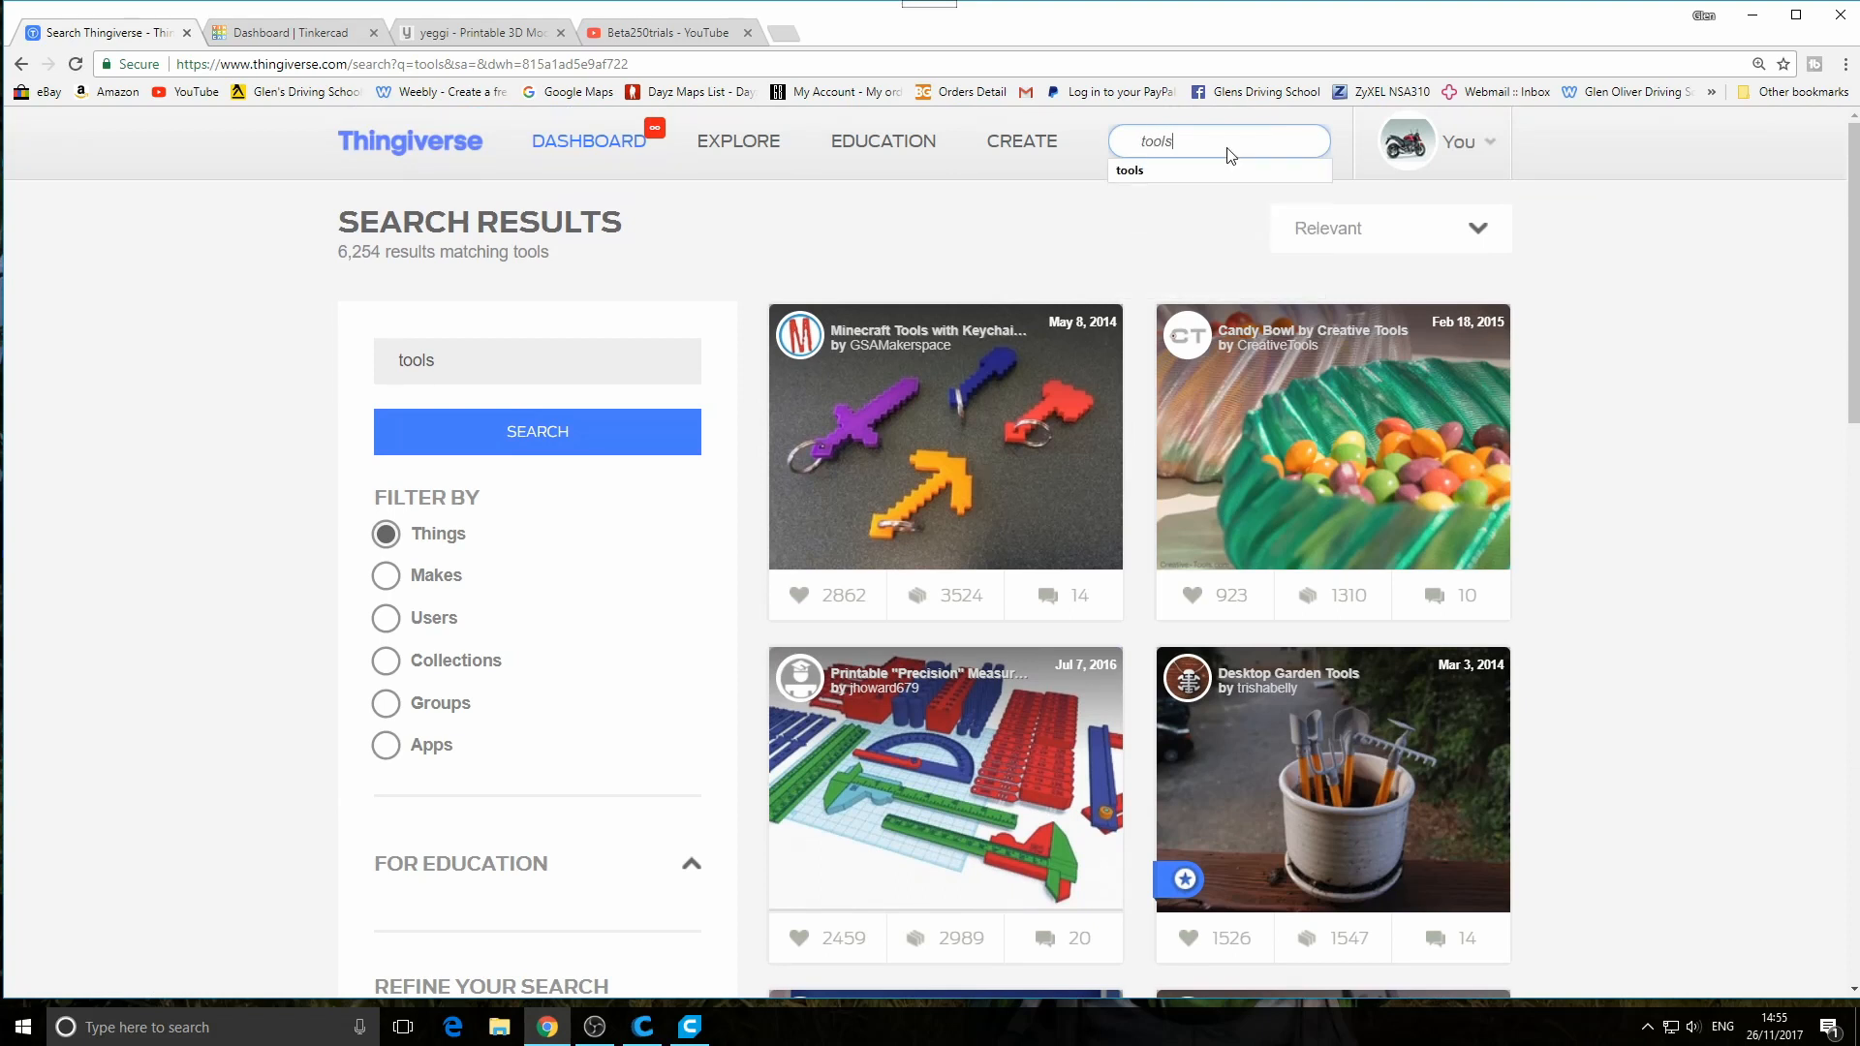
pyautogui.press('Return')
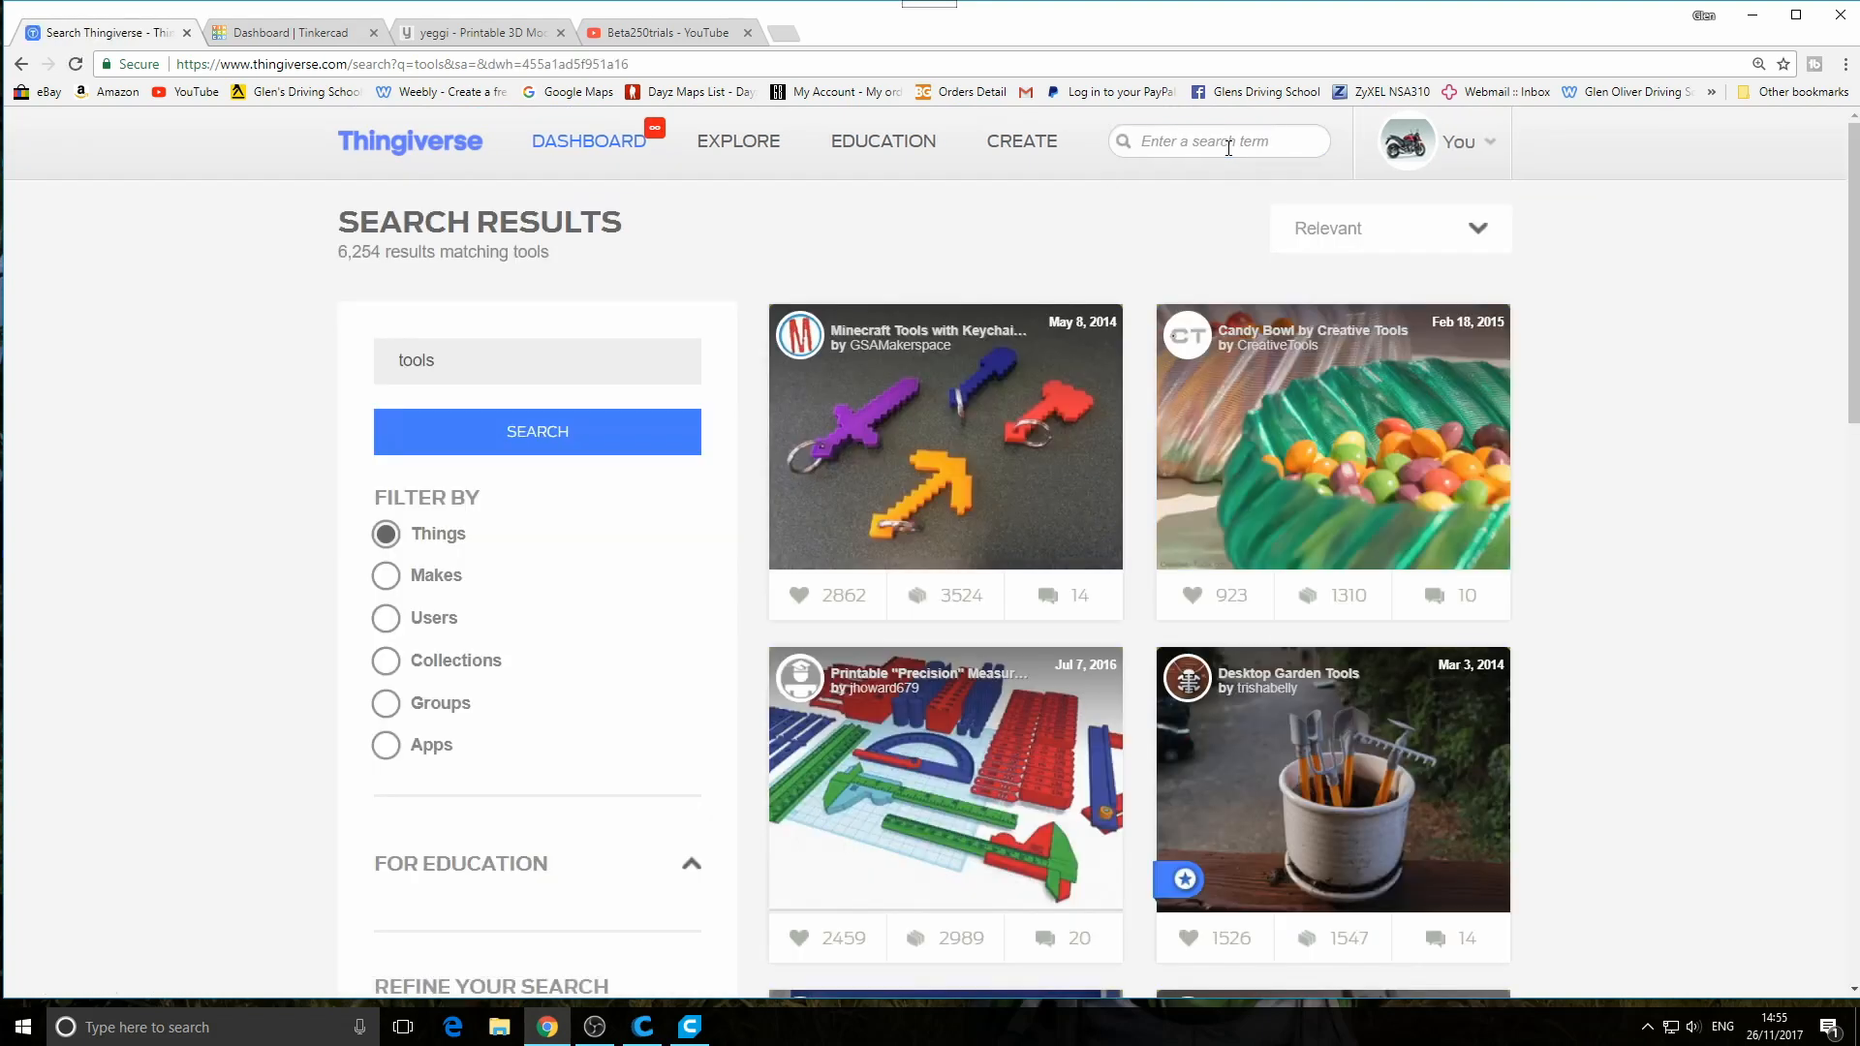
# Examine the printable tools and tool holders in the search results through page 4
pyautogui.scroll(-1, 1221, 508)
pyautogui.scroll(-2, 1221, 509)
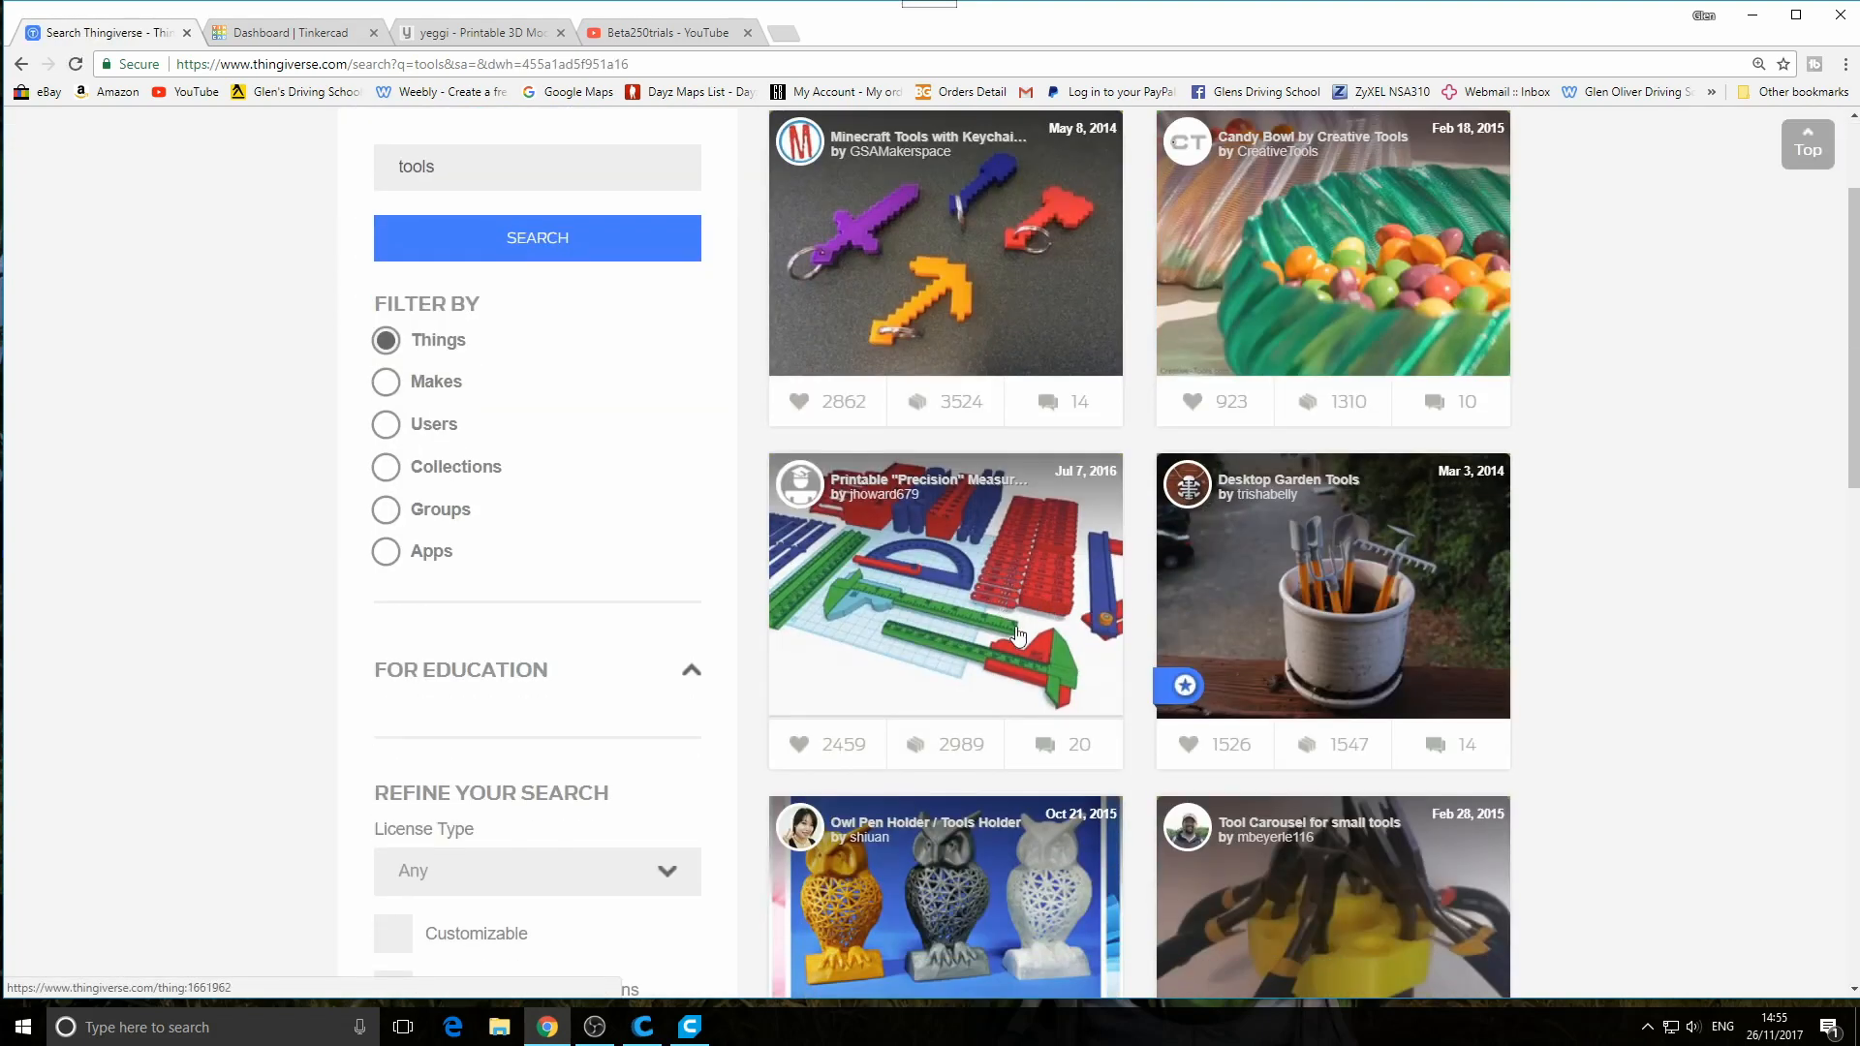
pyautogui.scroll(-4, 1007, 601)
pyautogui.scroll(-4, 962, 656)
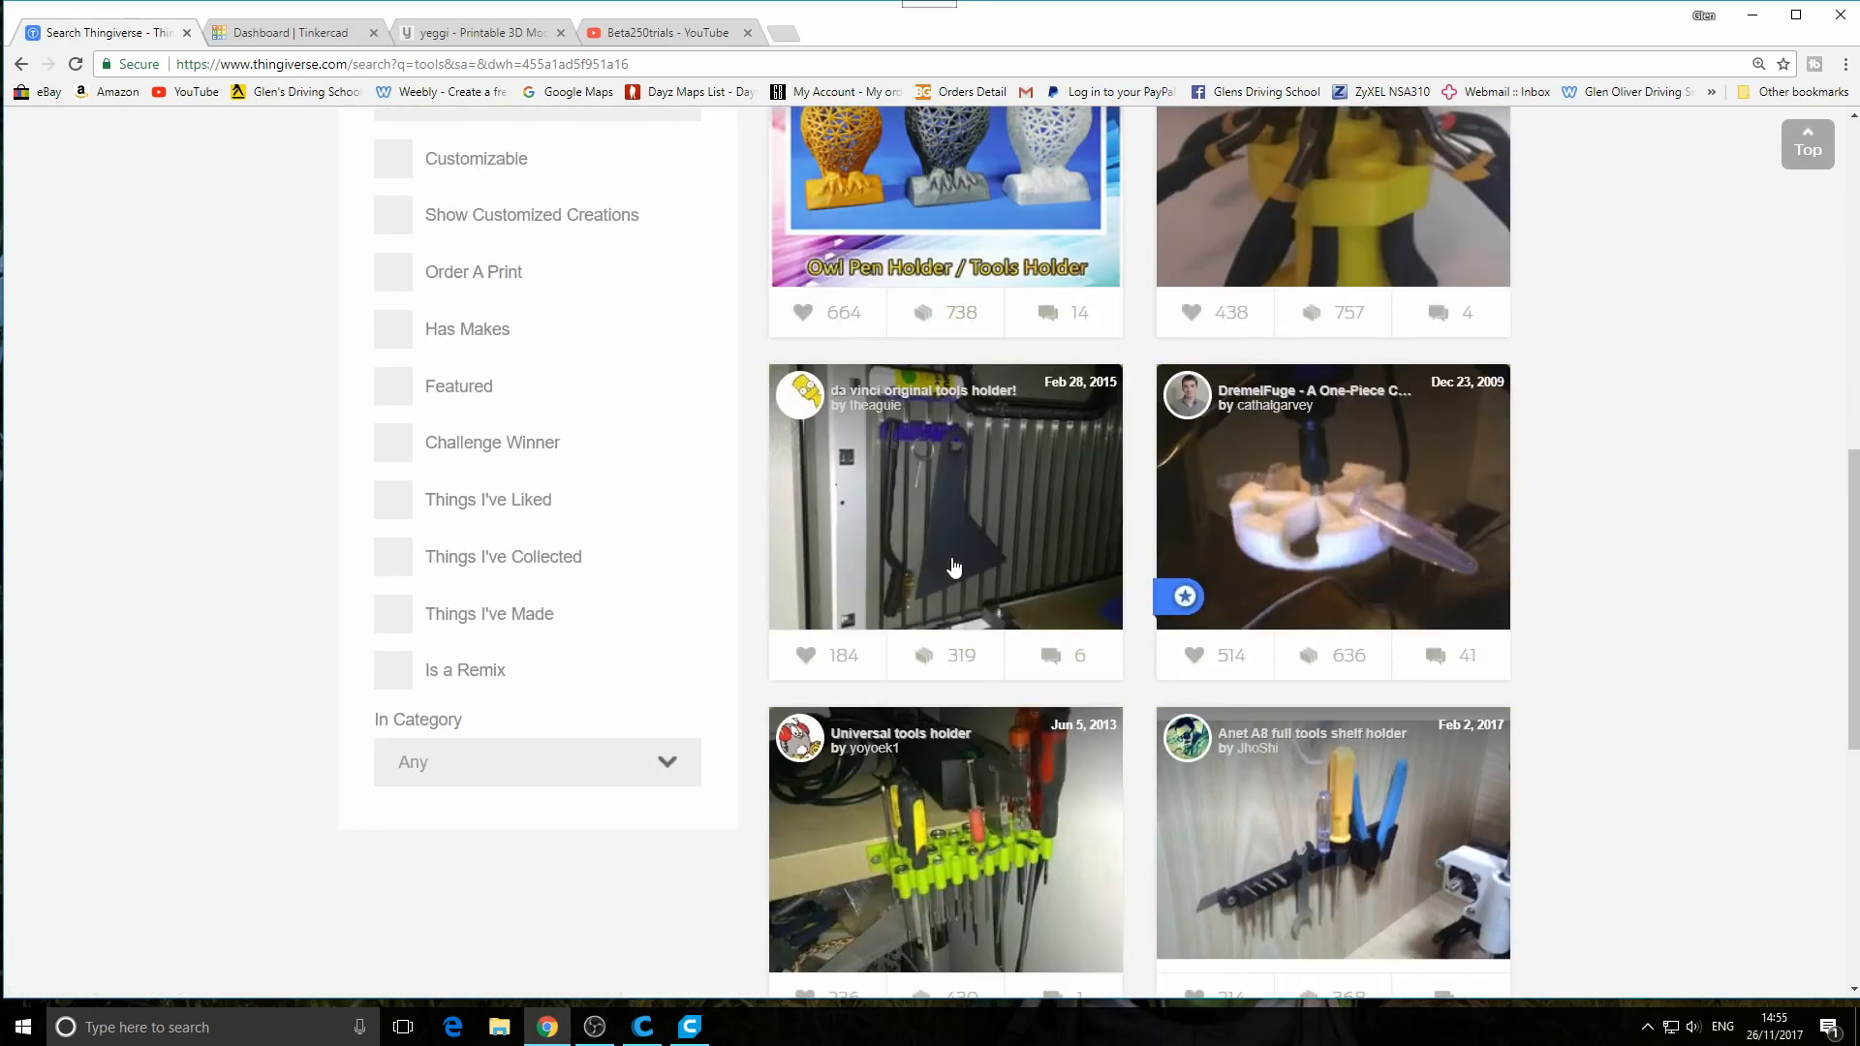
pyautogui.scroll(-7, 1250, 744)
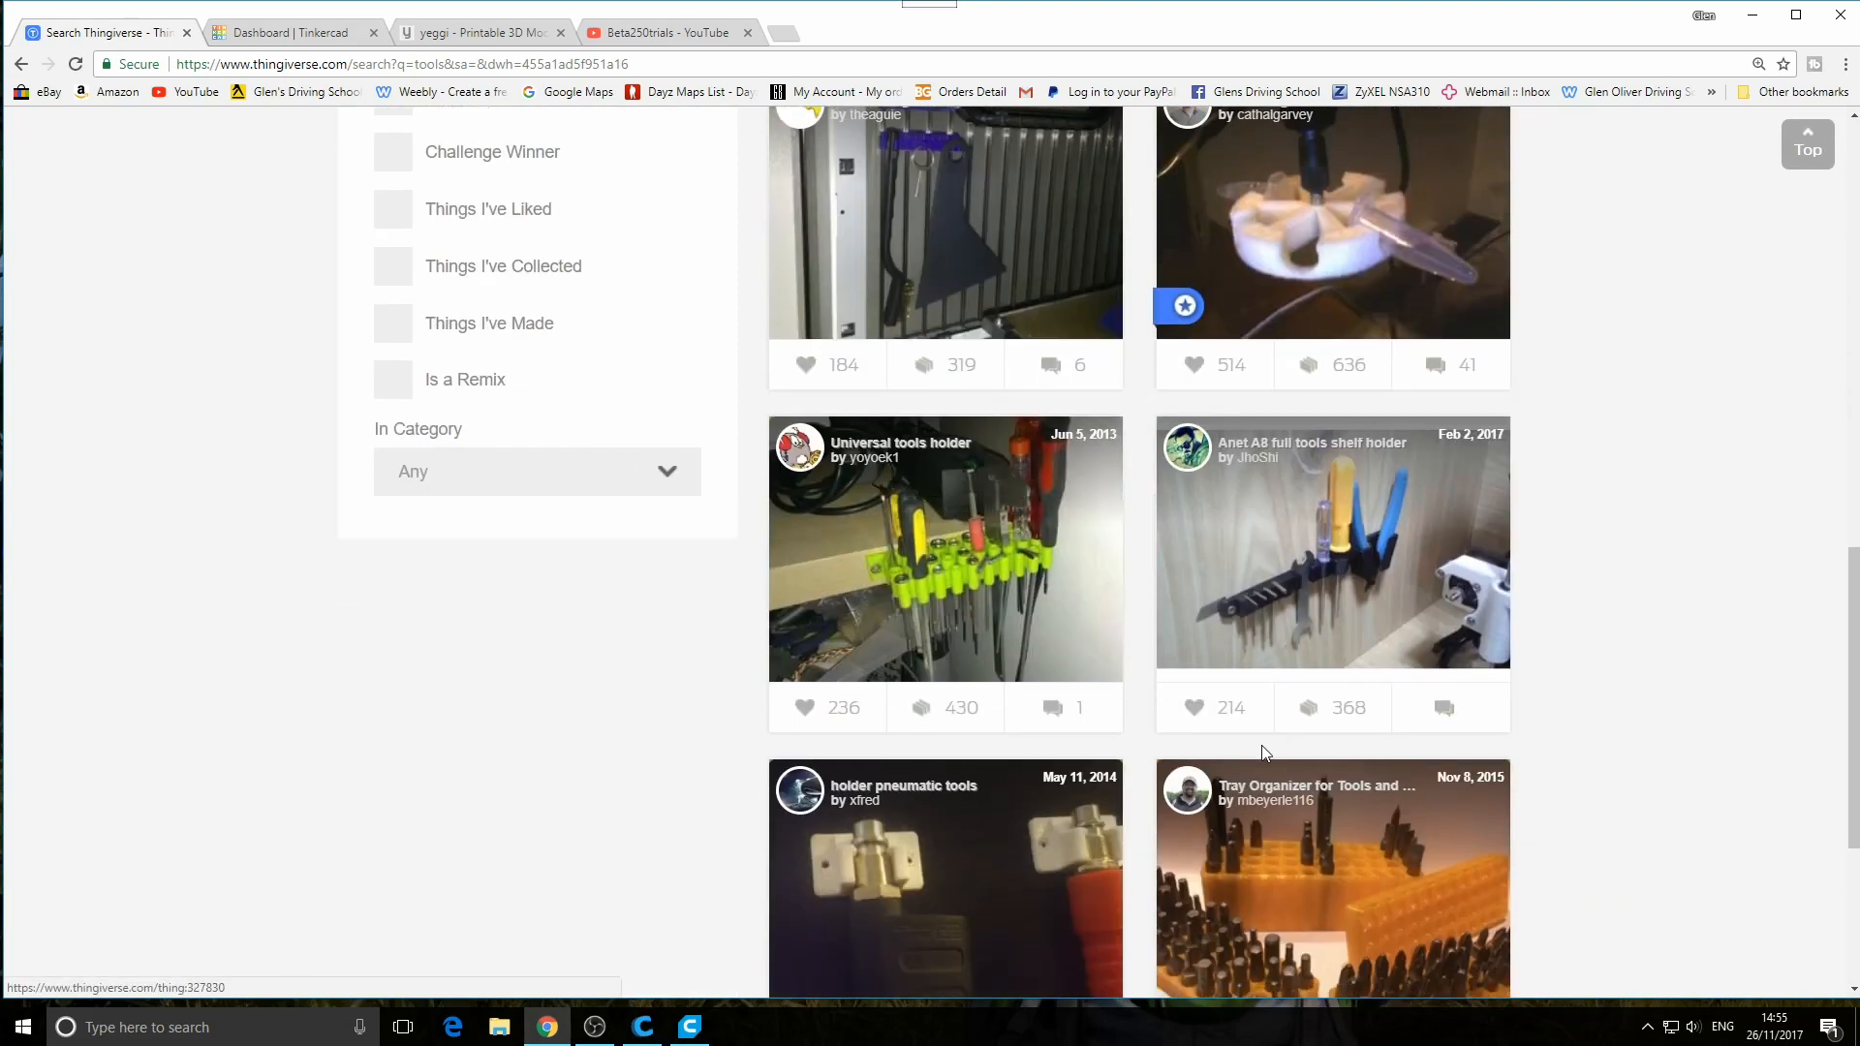
pyautogui.scroll(-10, 1232, 737)
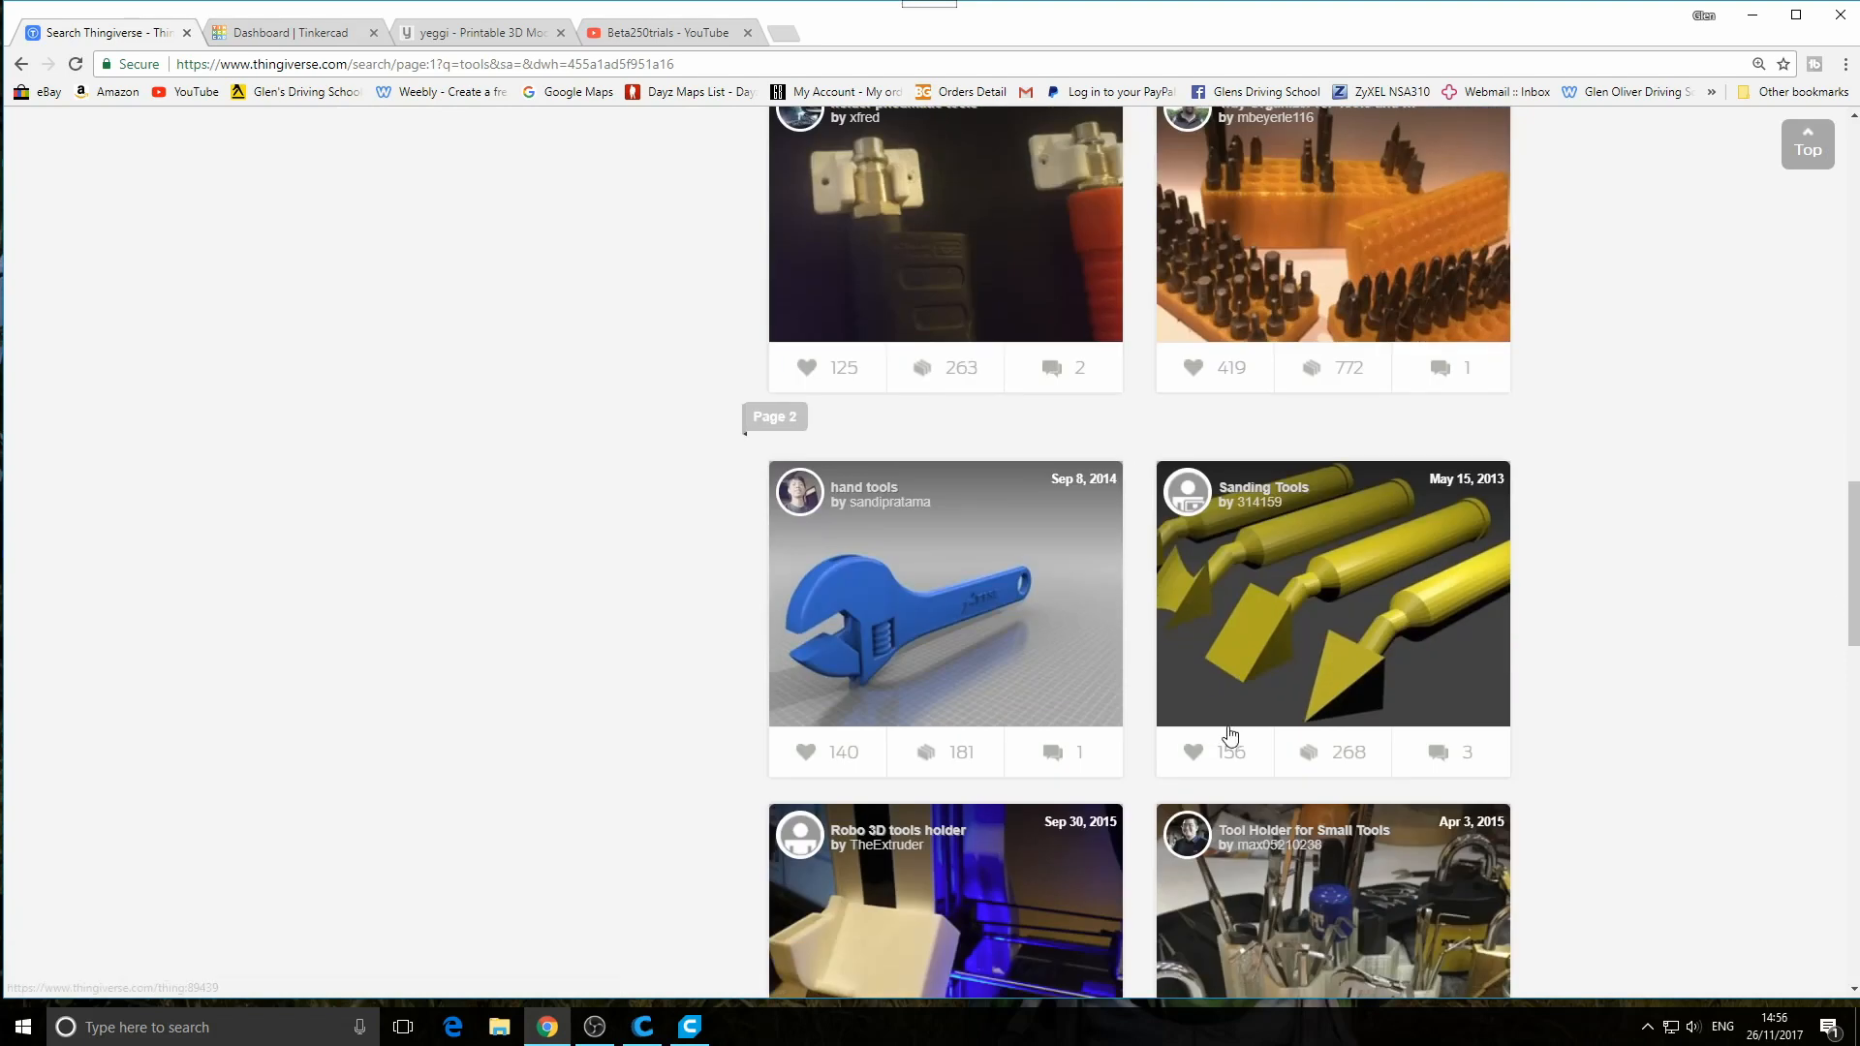
pyautogui.scroll(-11, 1281, 713)
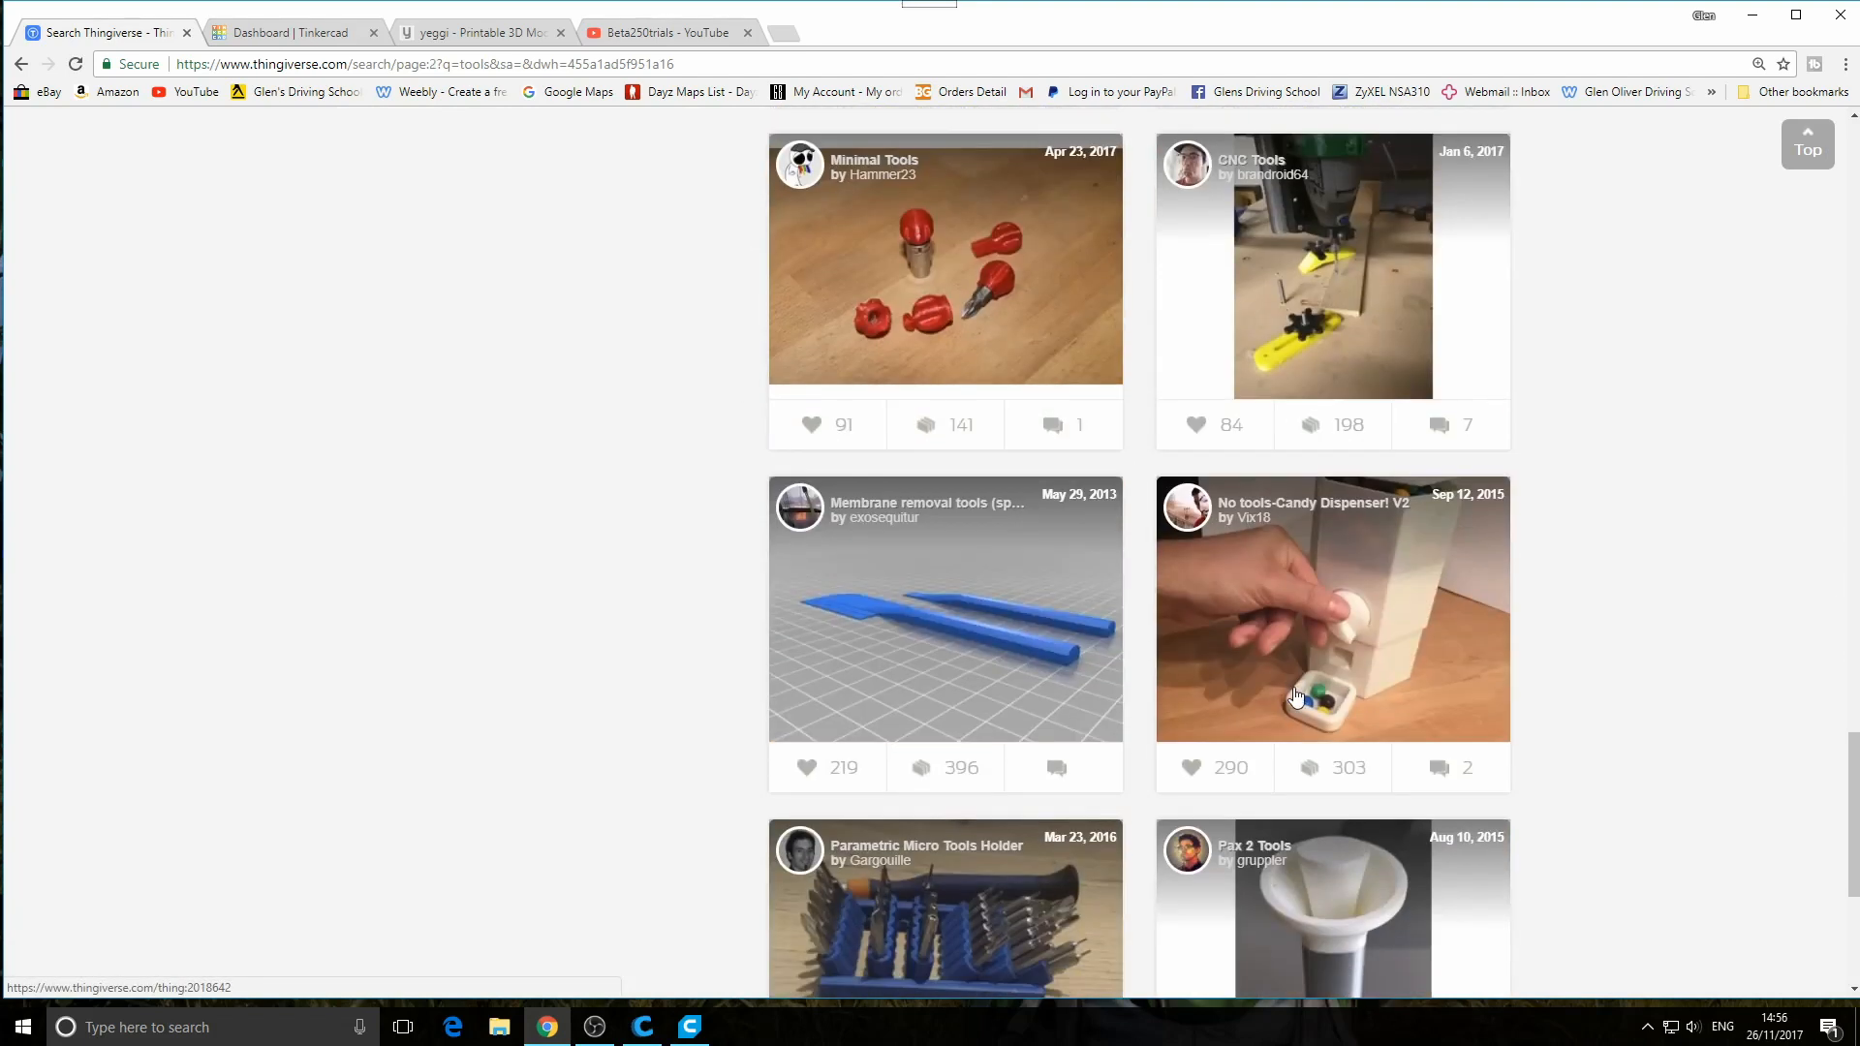
pyautogui.scroll(-1, 1298, 684)
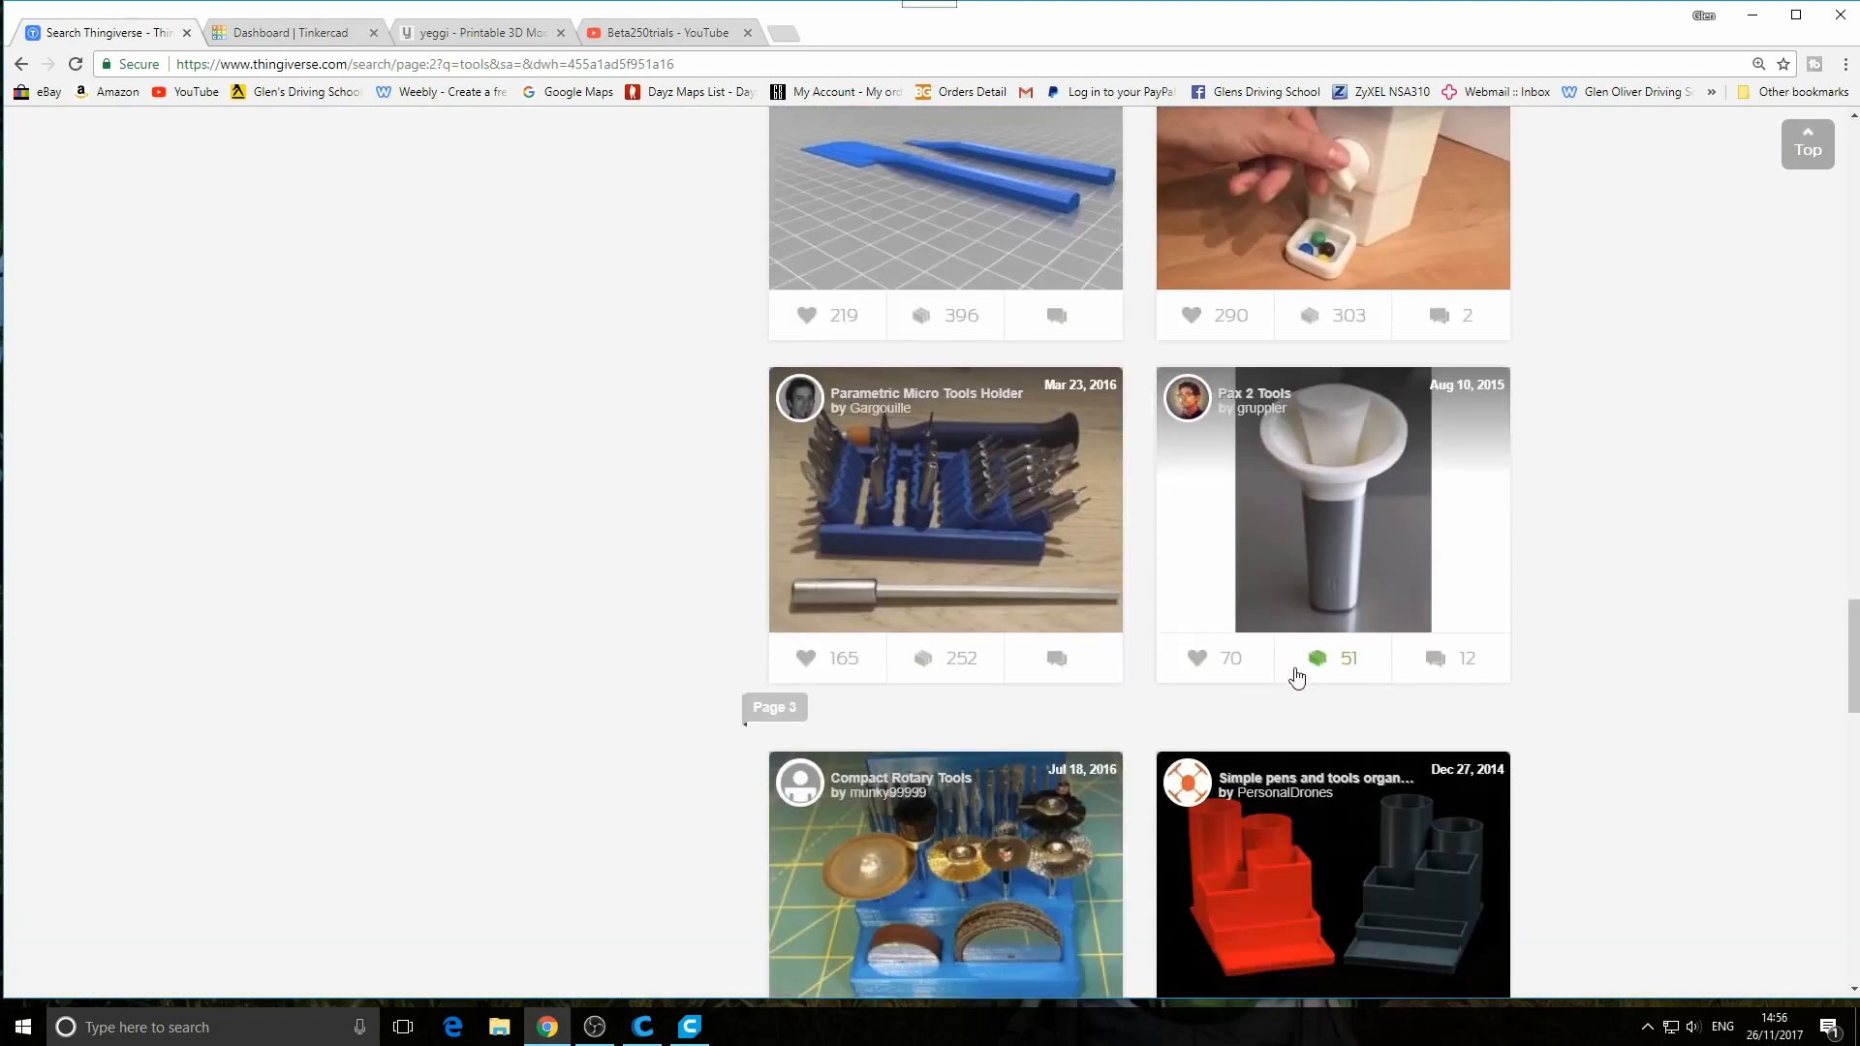
pyautogui.scroll(-3, 1297, 672)
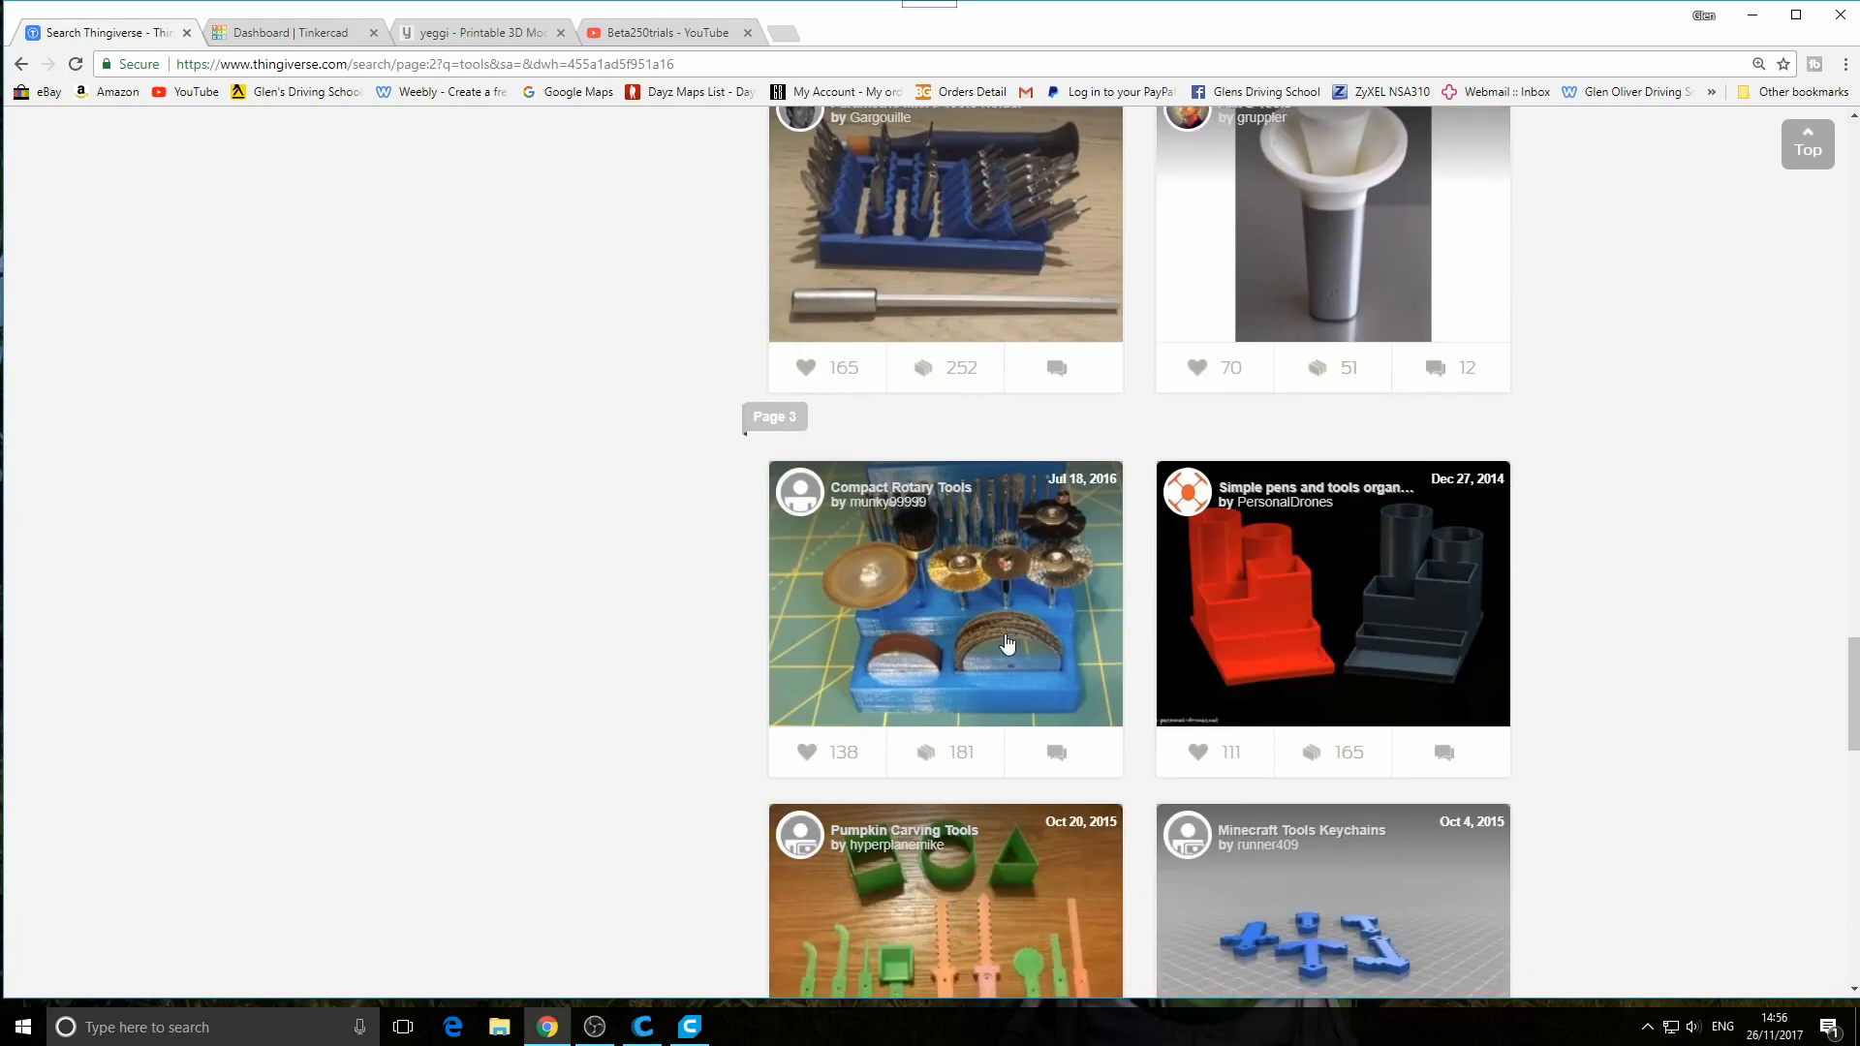
pyautogui.scroll(-1, 1231, 688)
pyautogui.scroll(-5, 1138, 651)
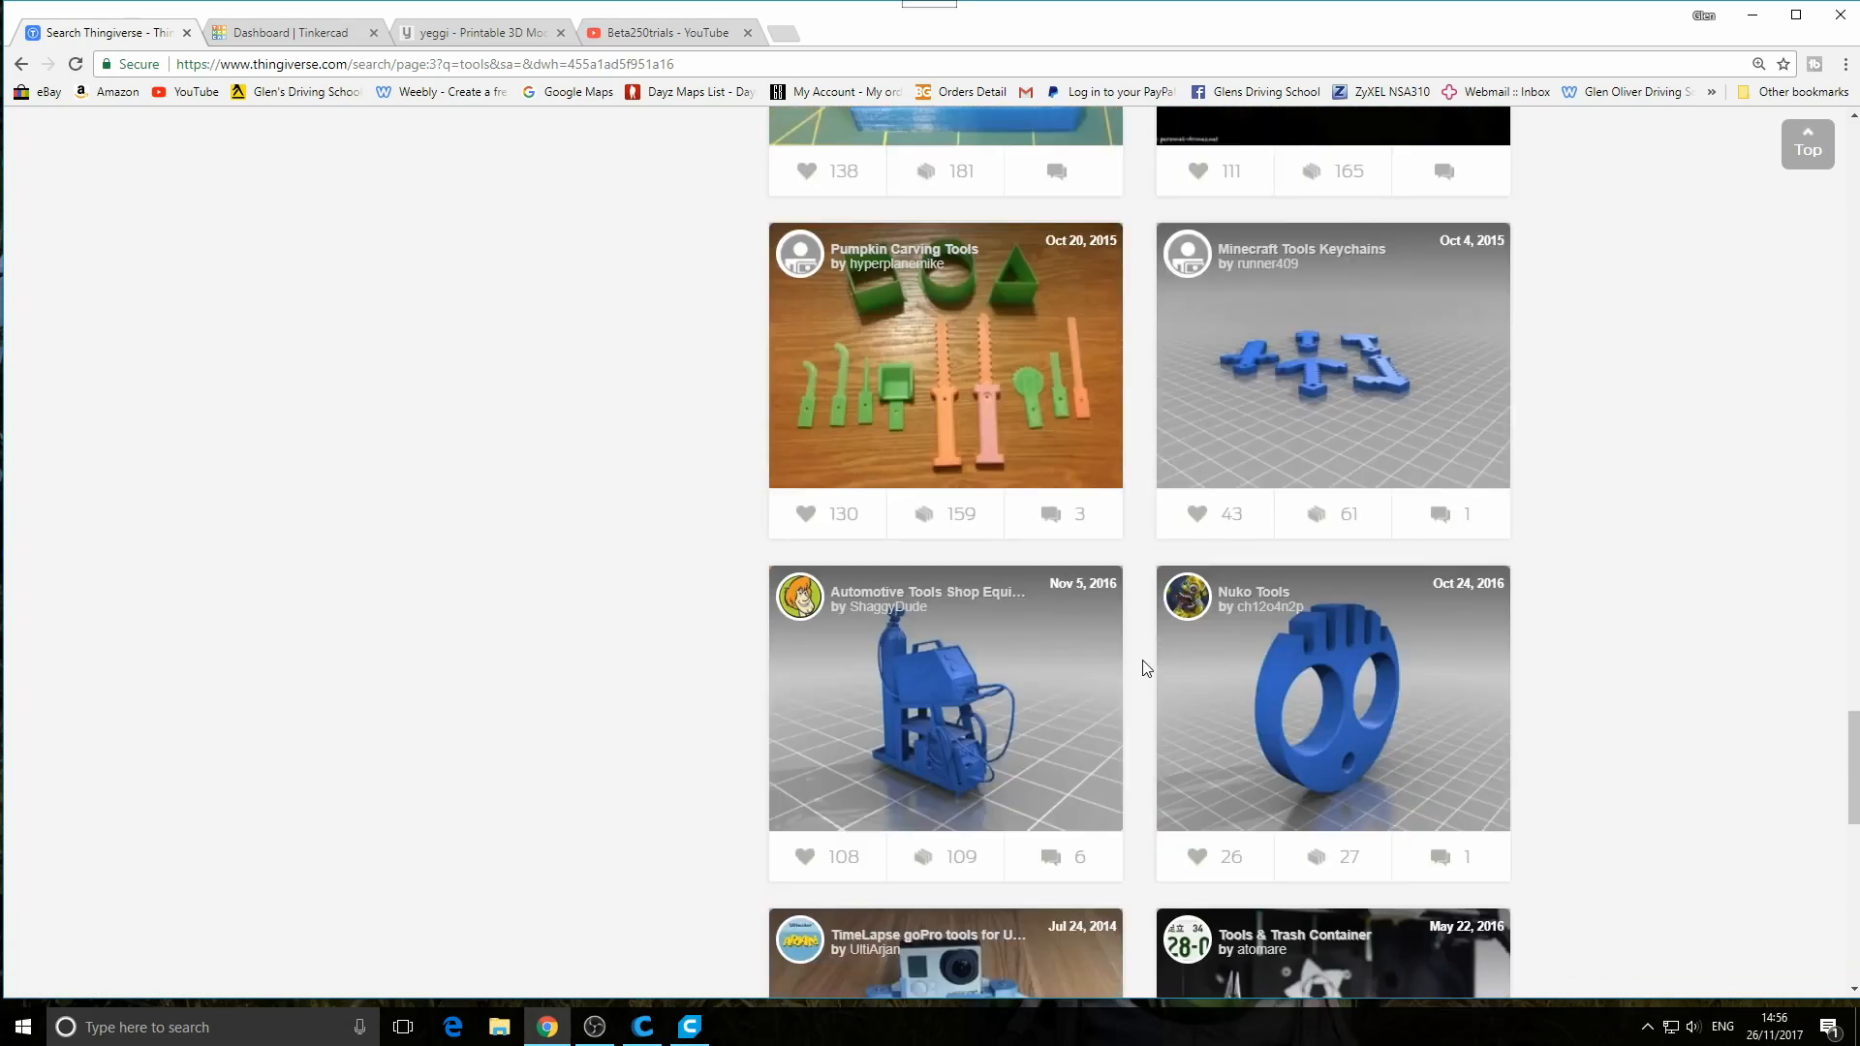
pyautogui.scroll(-4, 1147, 668)
pyautogui.scroll(-4, 1151, 677)
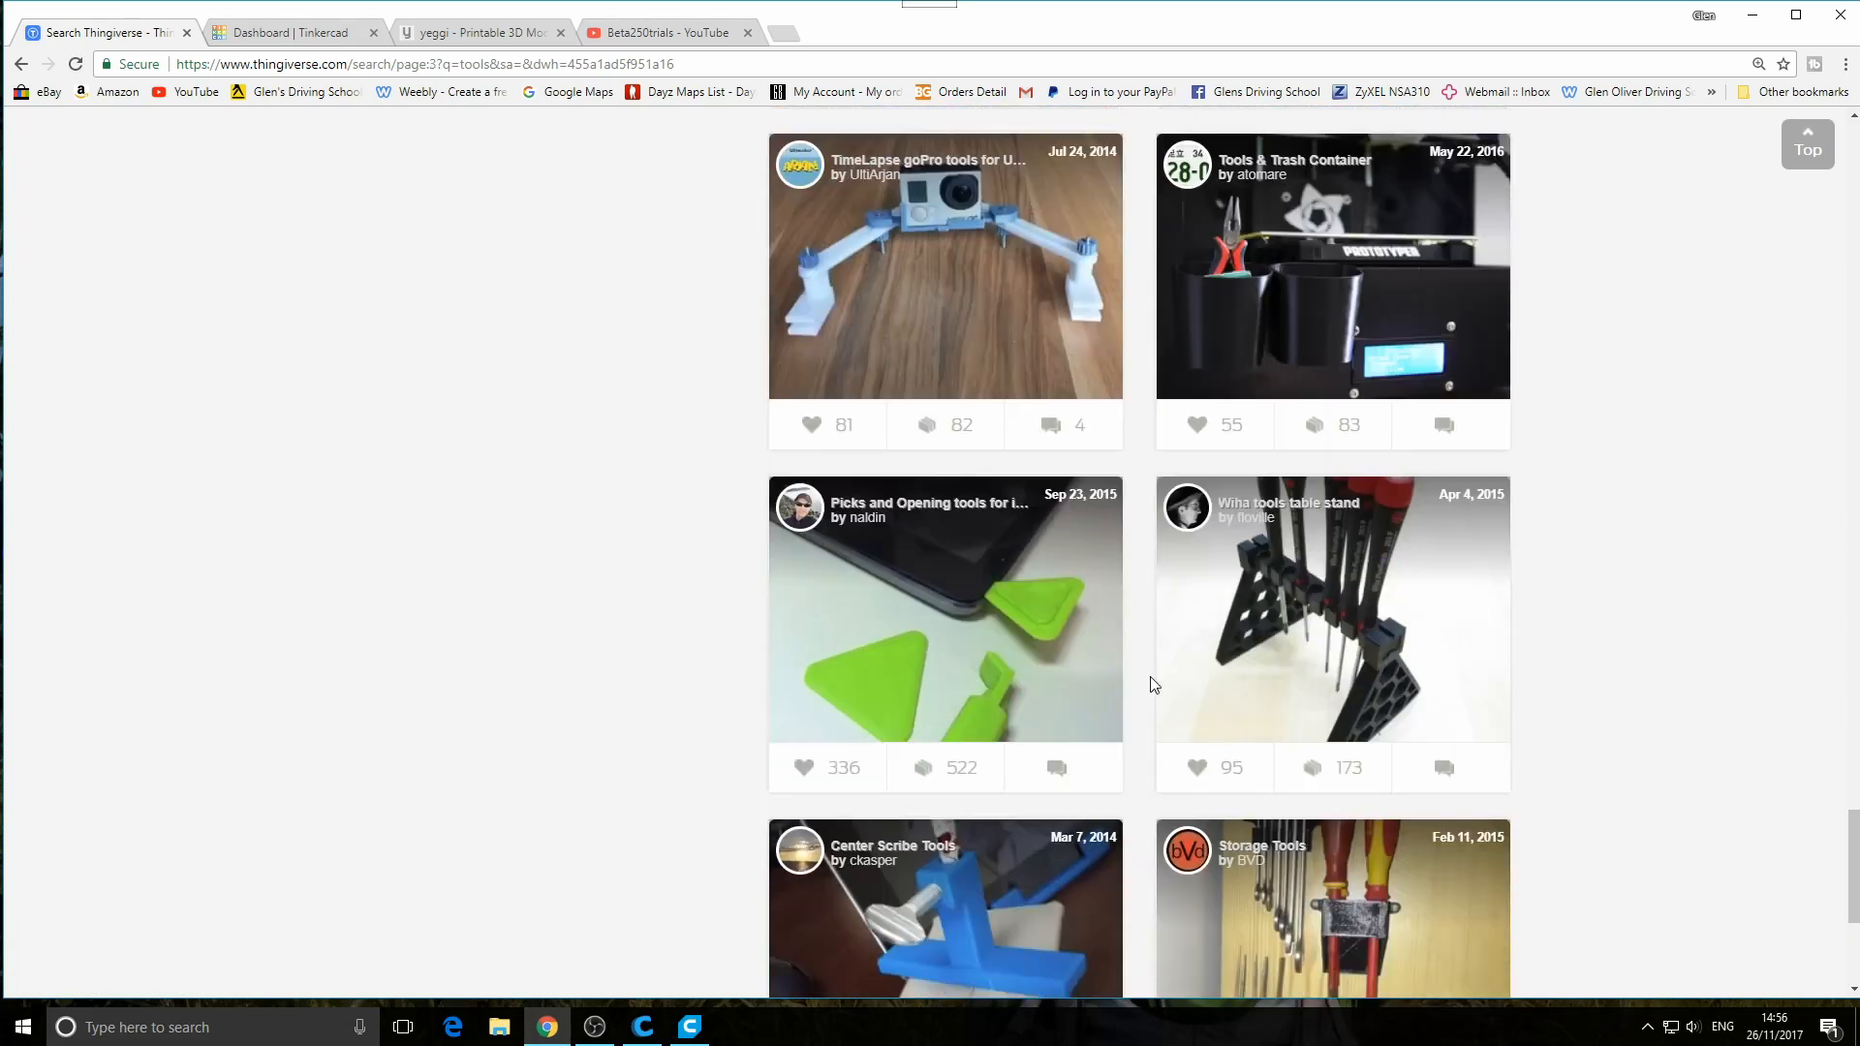
pyautogui.scroll(-7, 1155, 683)
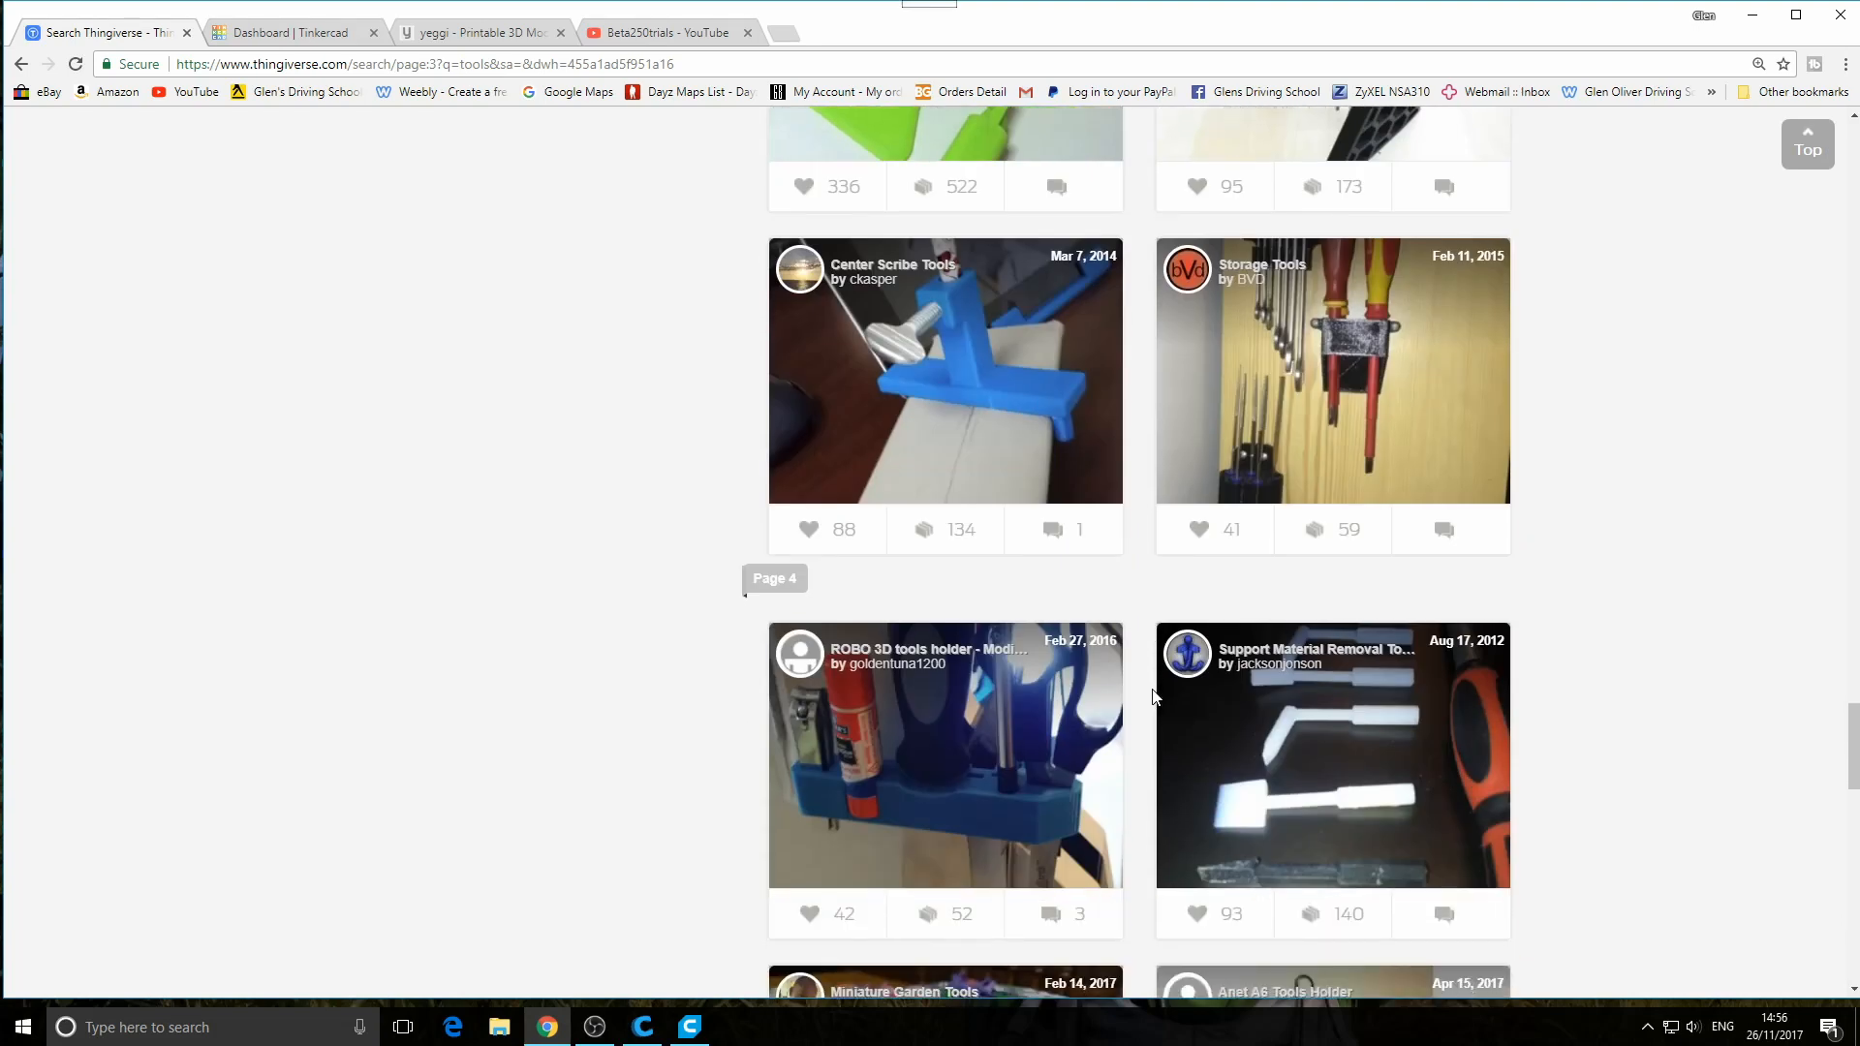
pyautogui.scroll(-8, 1153, 696)
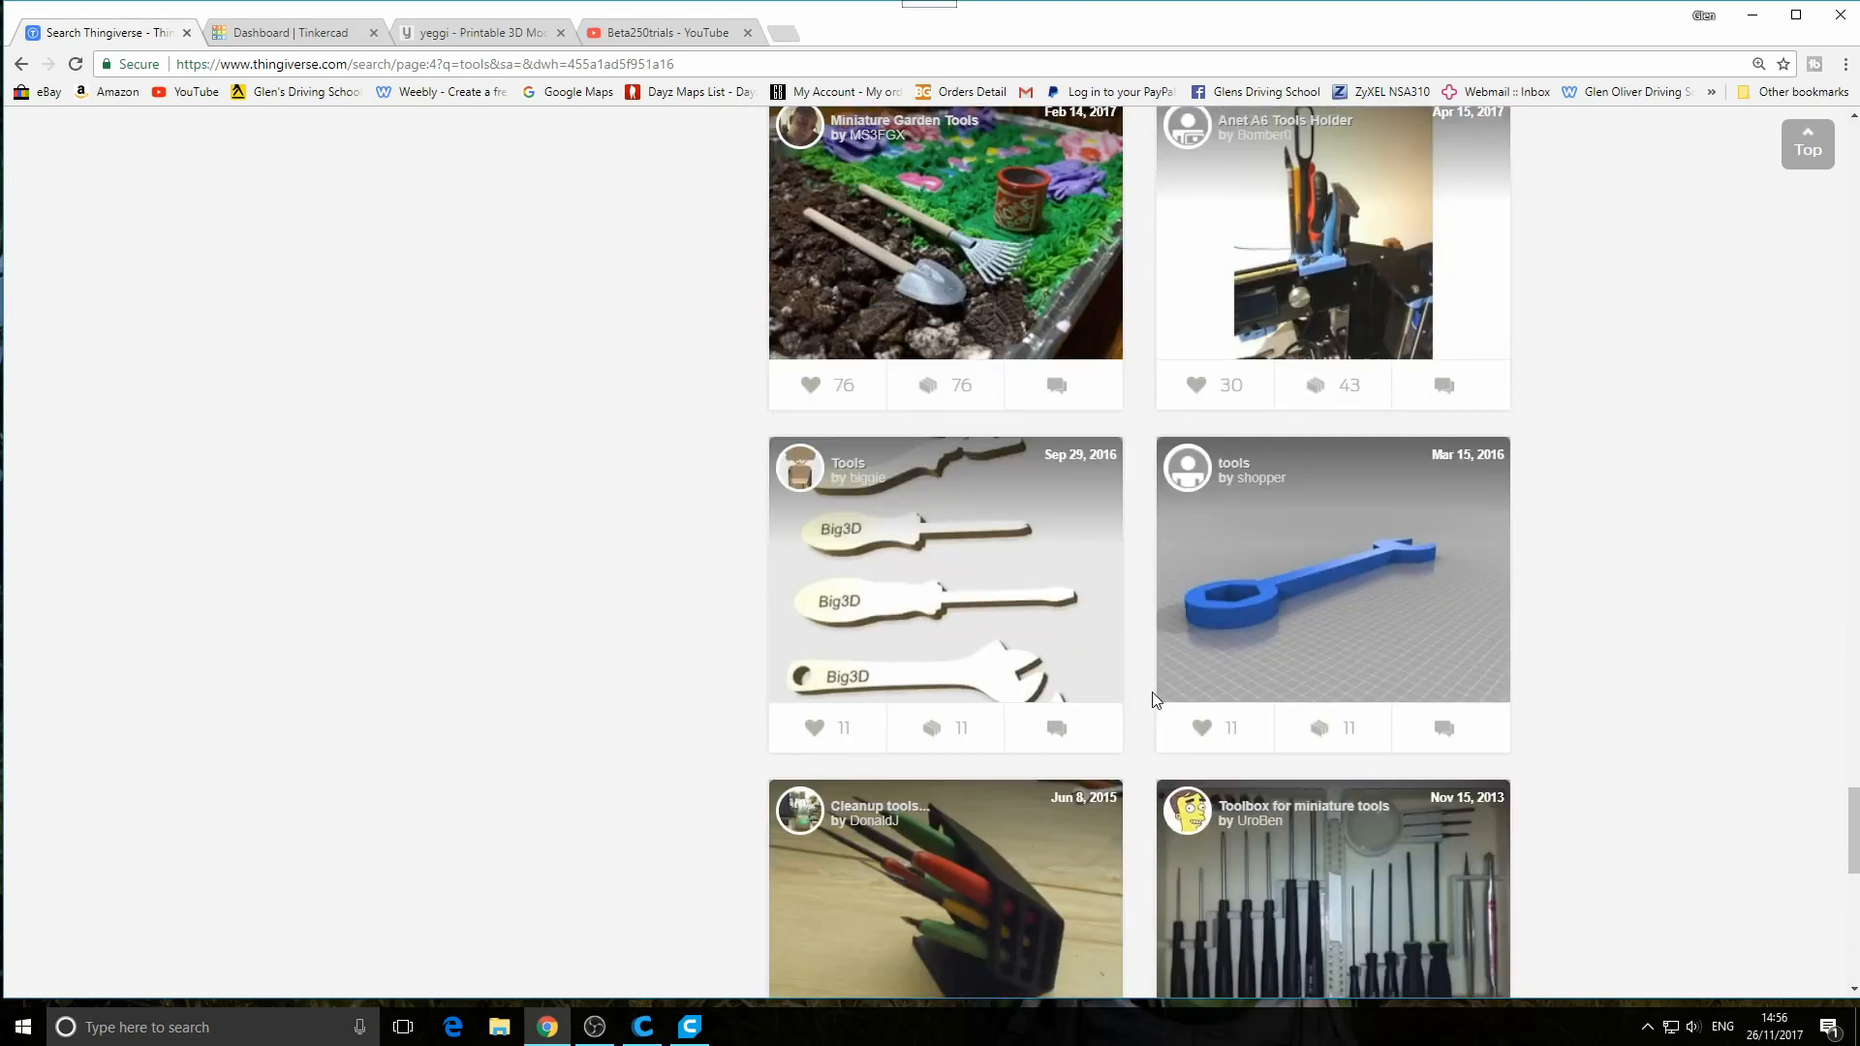
pyautogui.scroll(-6, 1153, 694)
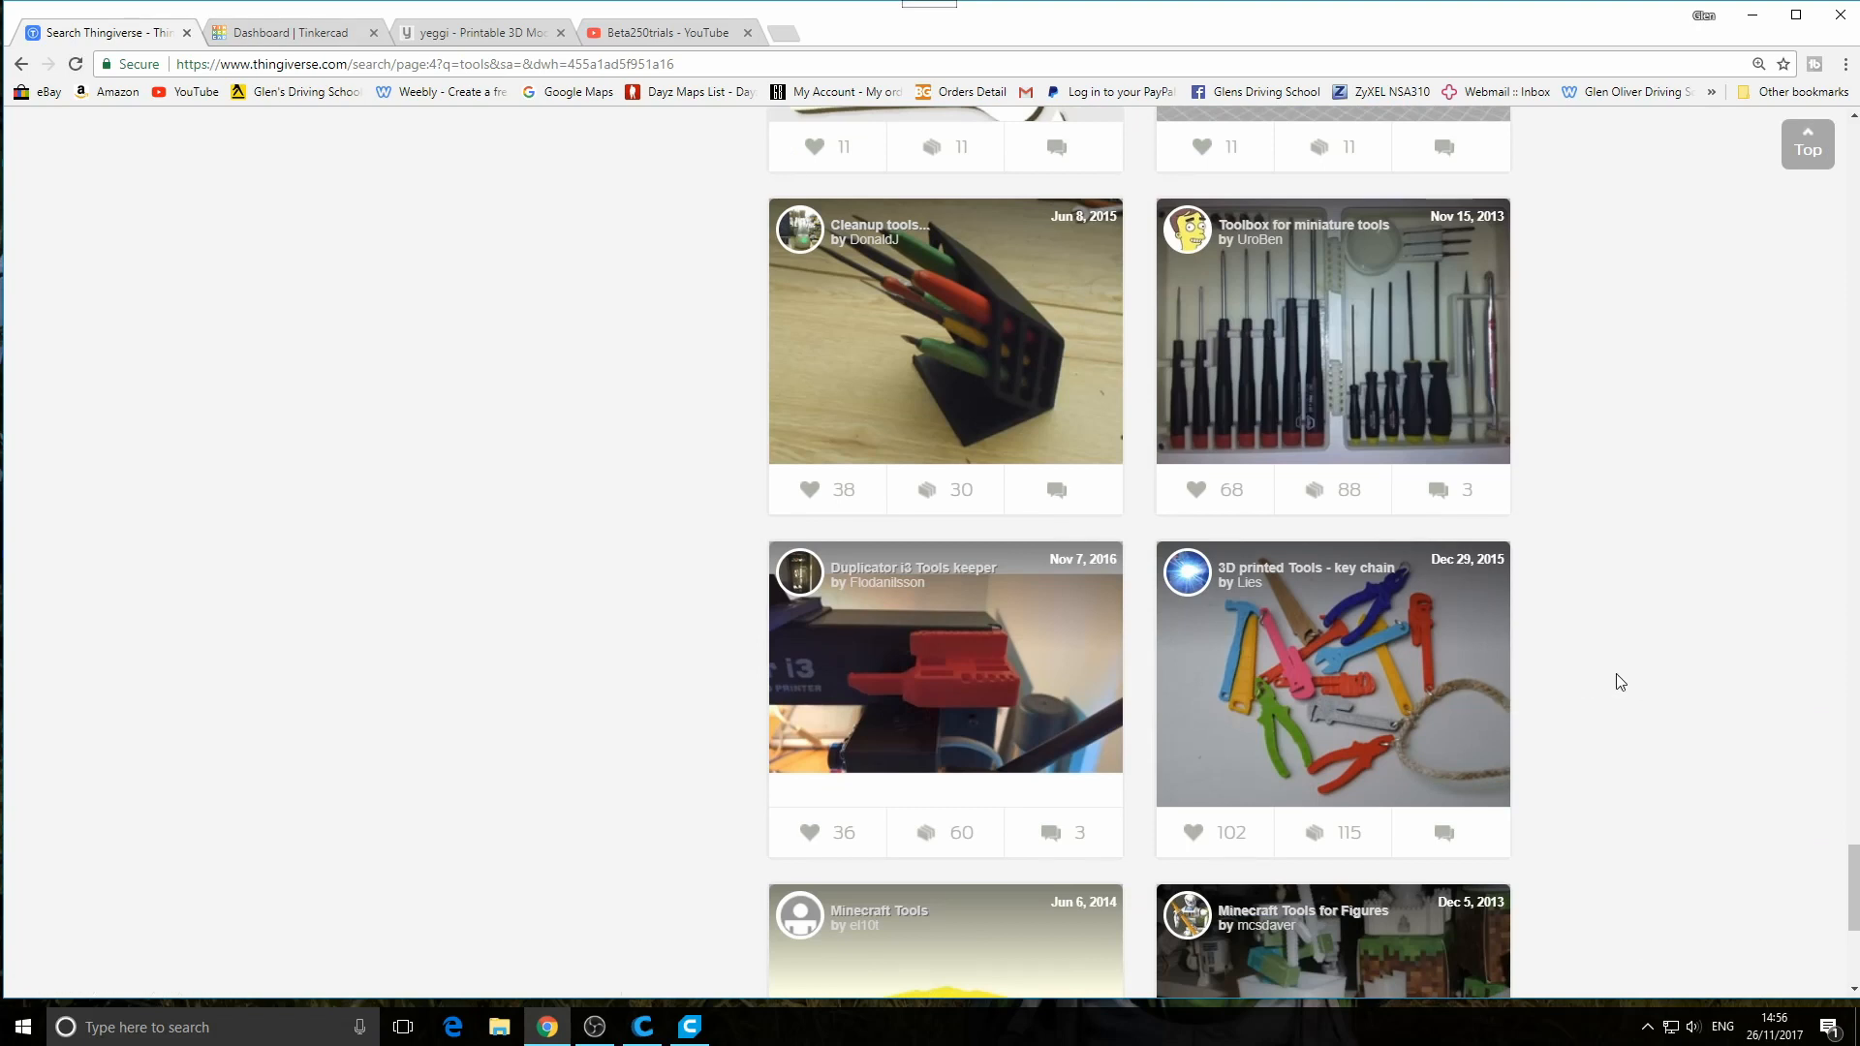
pyautogui.scroll(-5, 1470, 697)
pyautogui.scroll(4, 1468, 737)
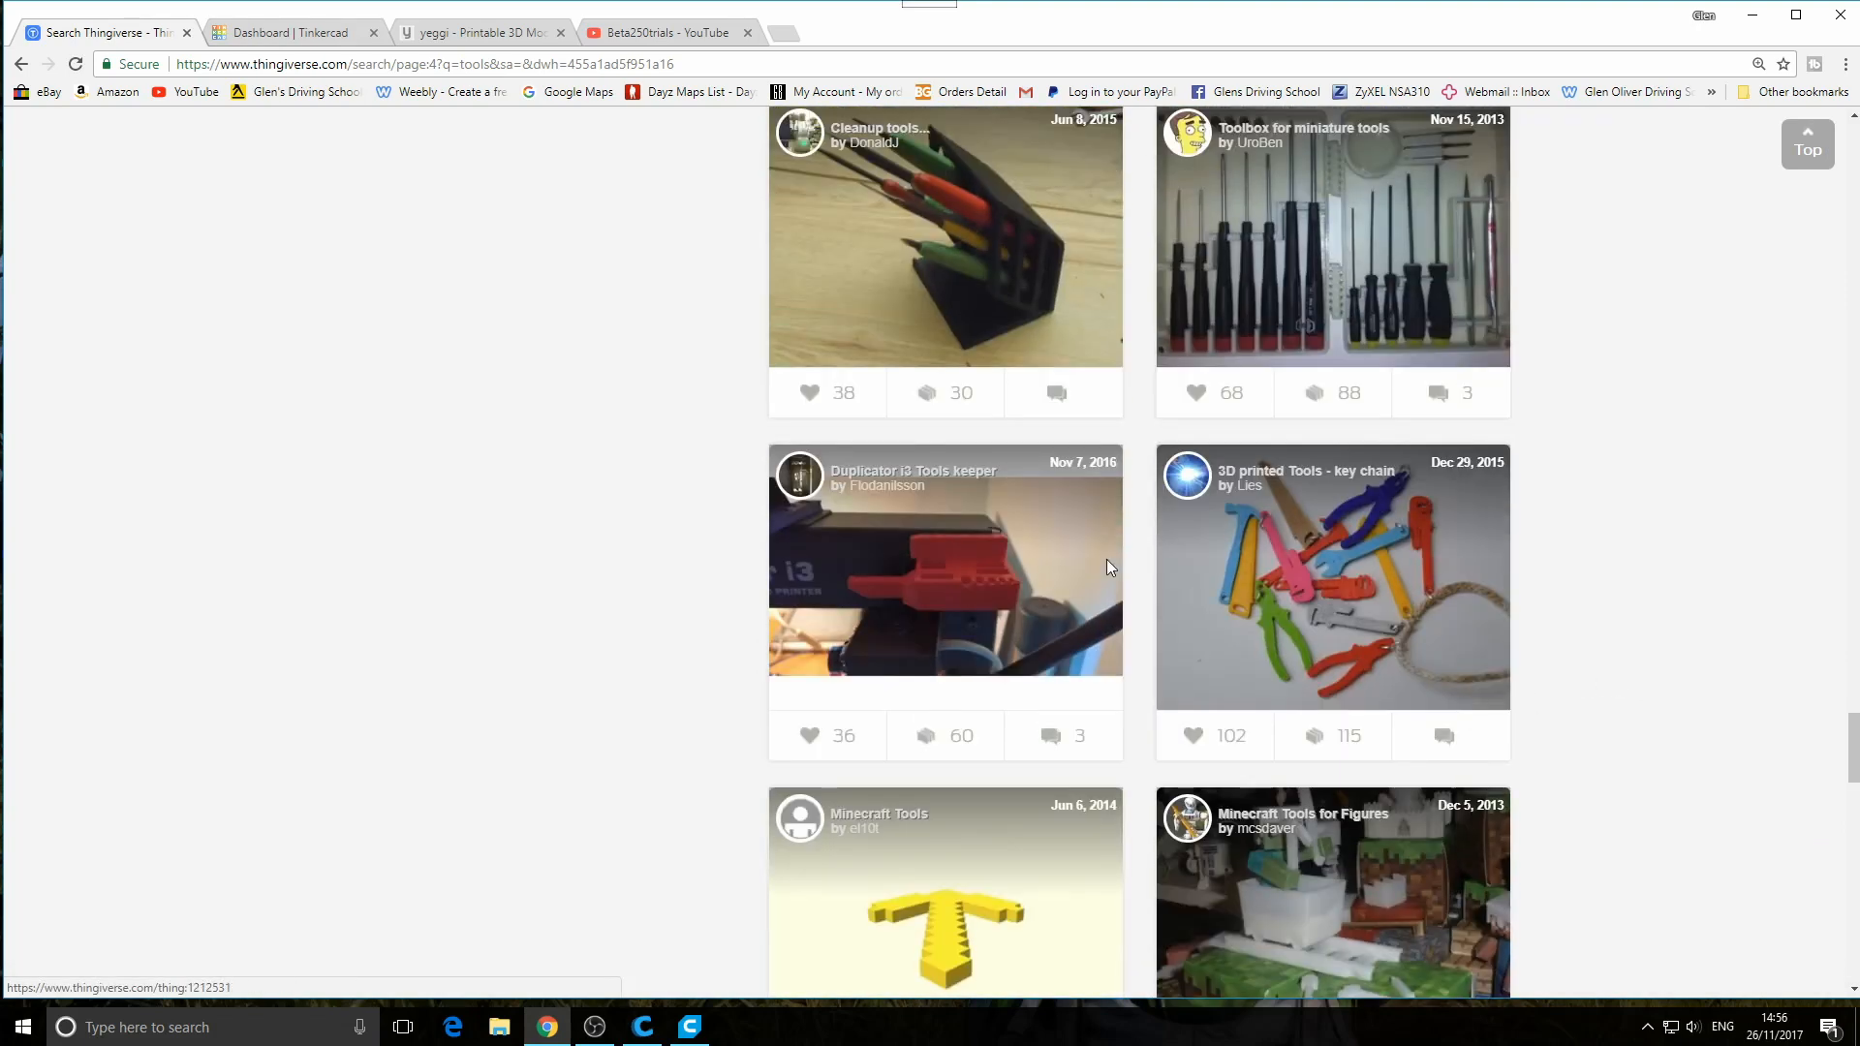
# Examine the tool organizers, stands and other printable tools on pages 5 and 6 of the search results
pyautogui.scroll(-10, 1260, 635)
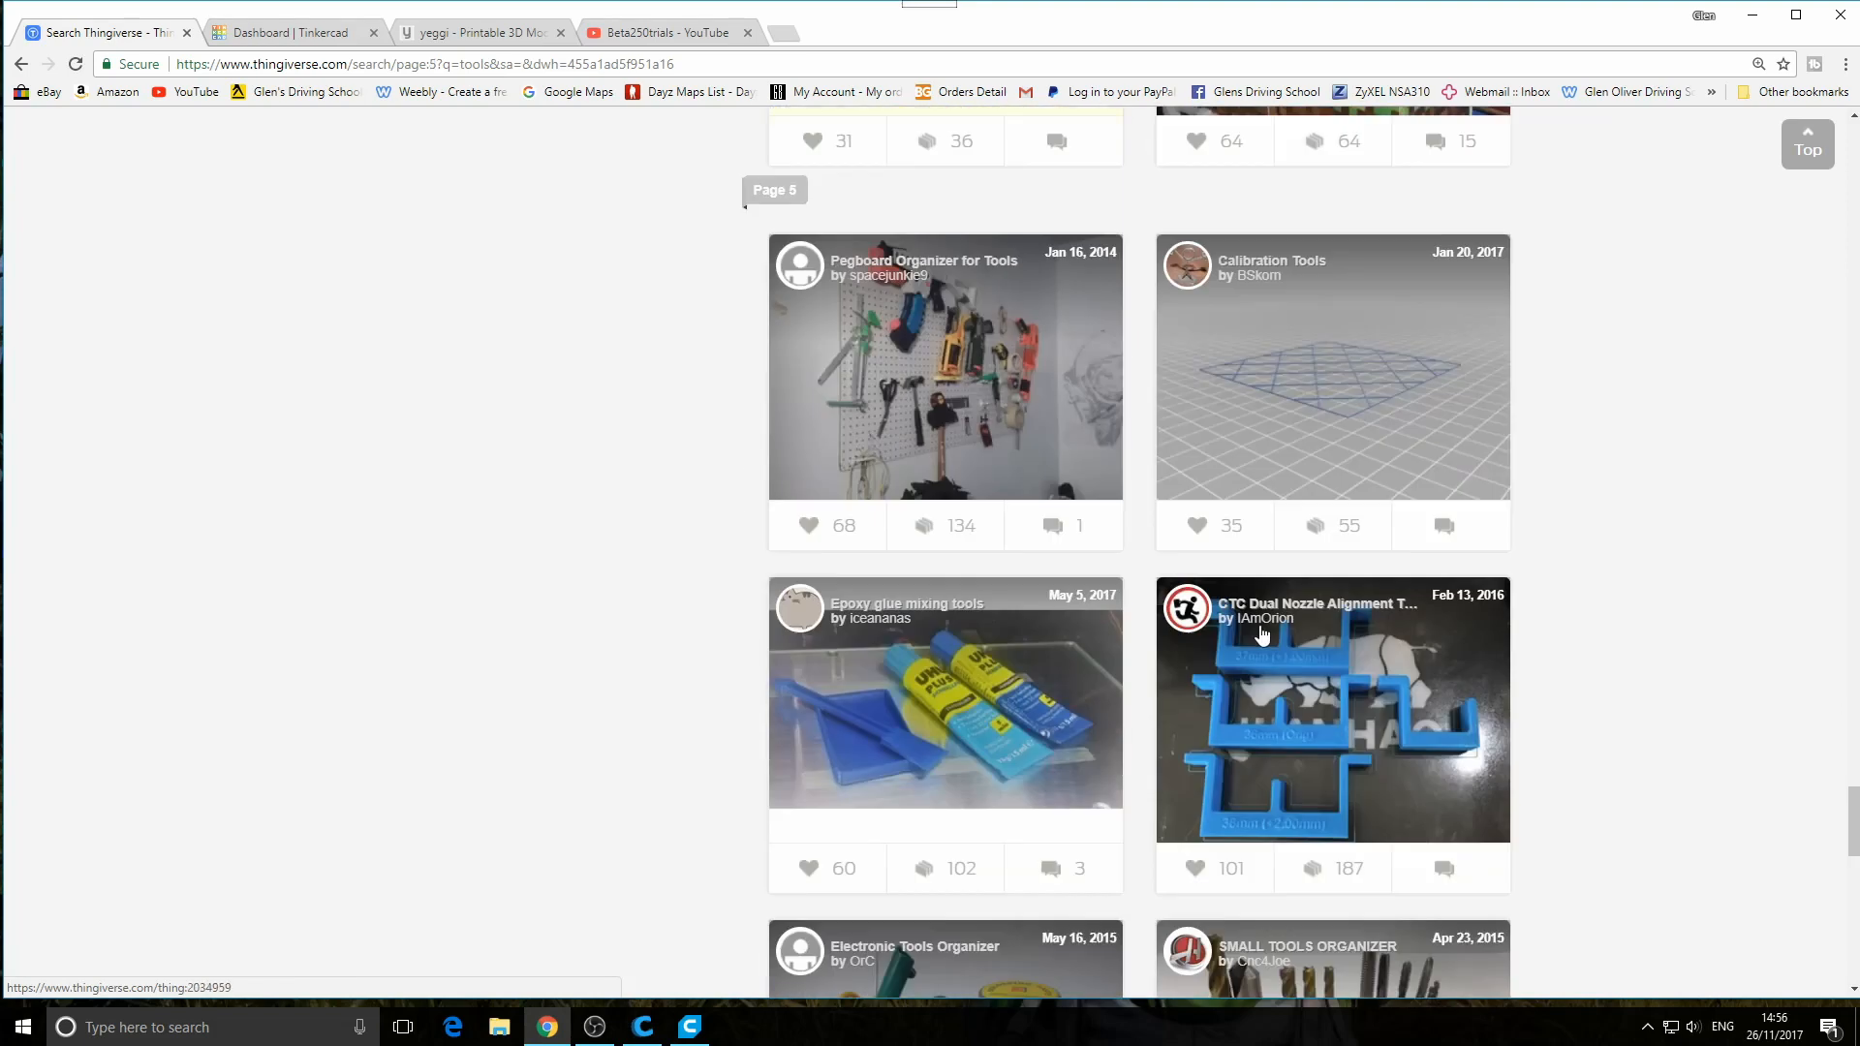
pyautogui.scroll(-6, 1261, 635)
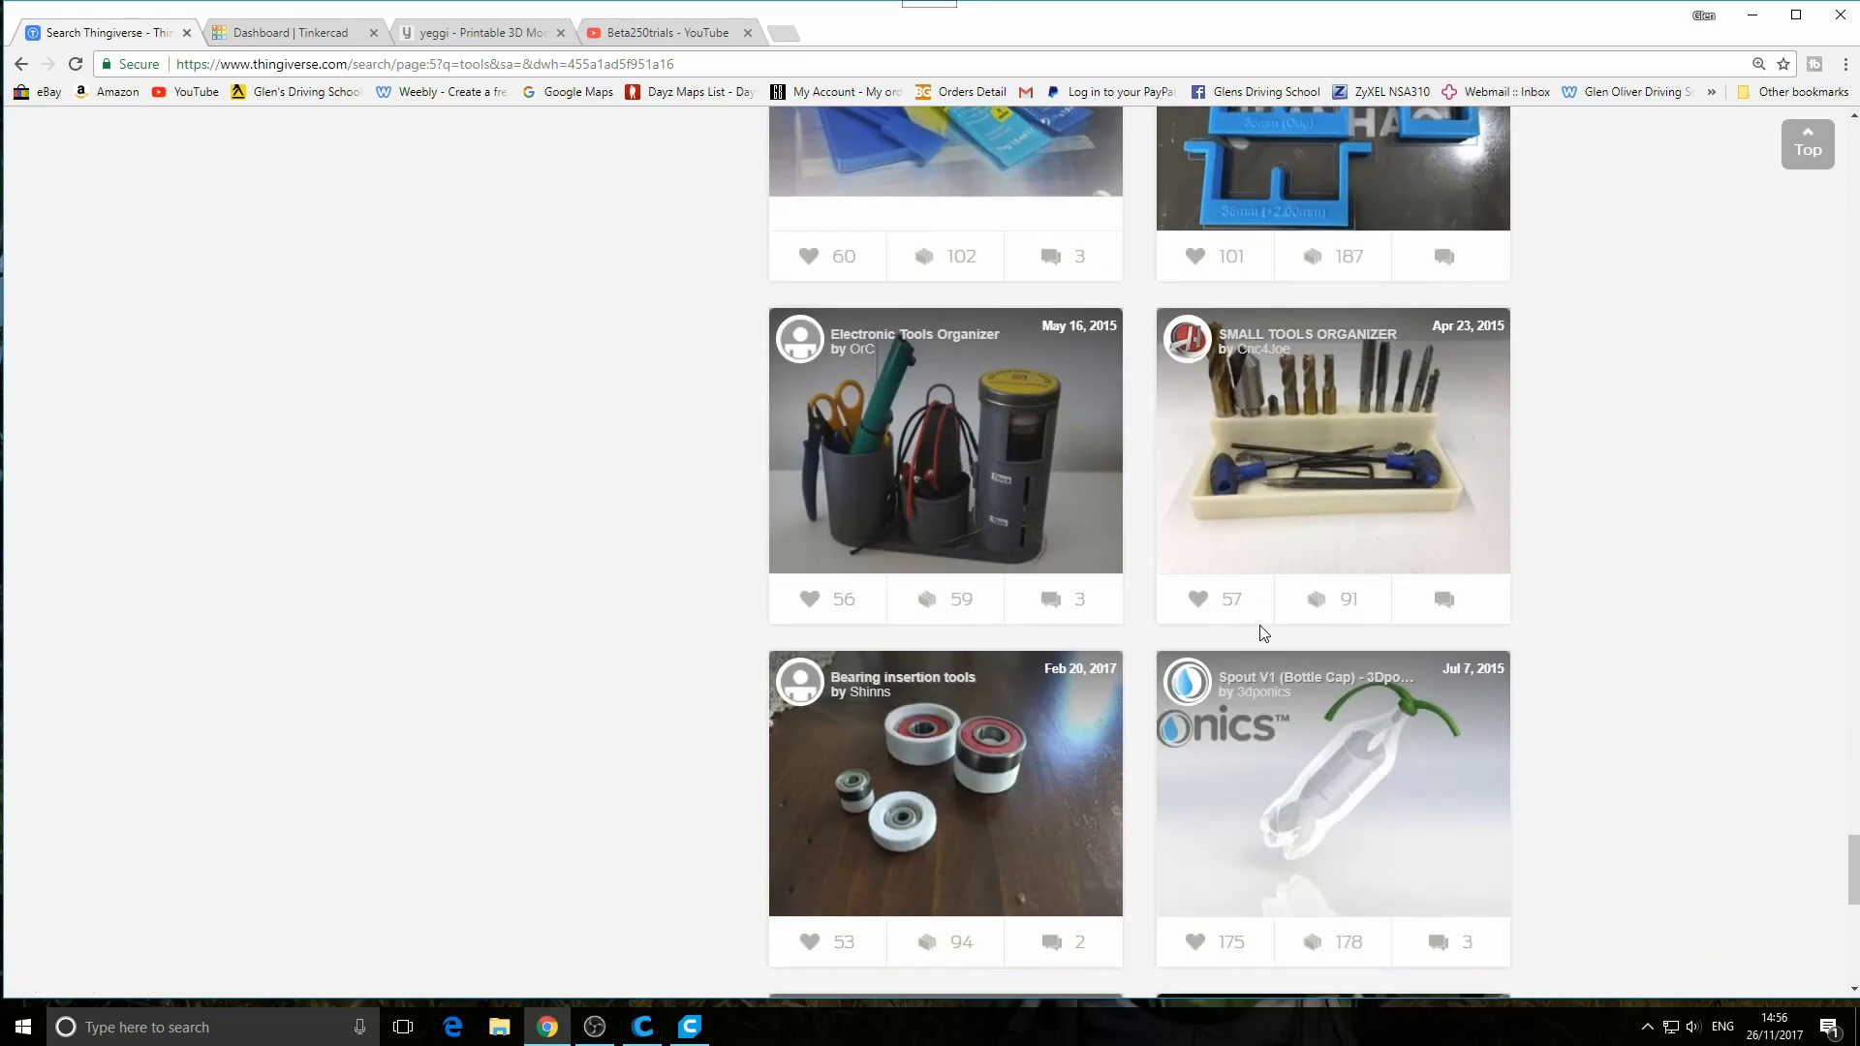
pyautogui.scroll(-5, 1259, 639)
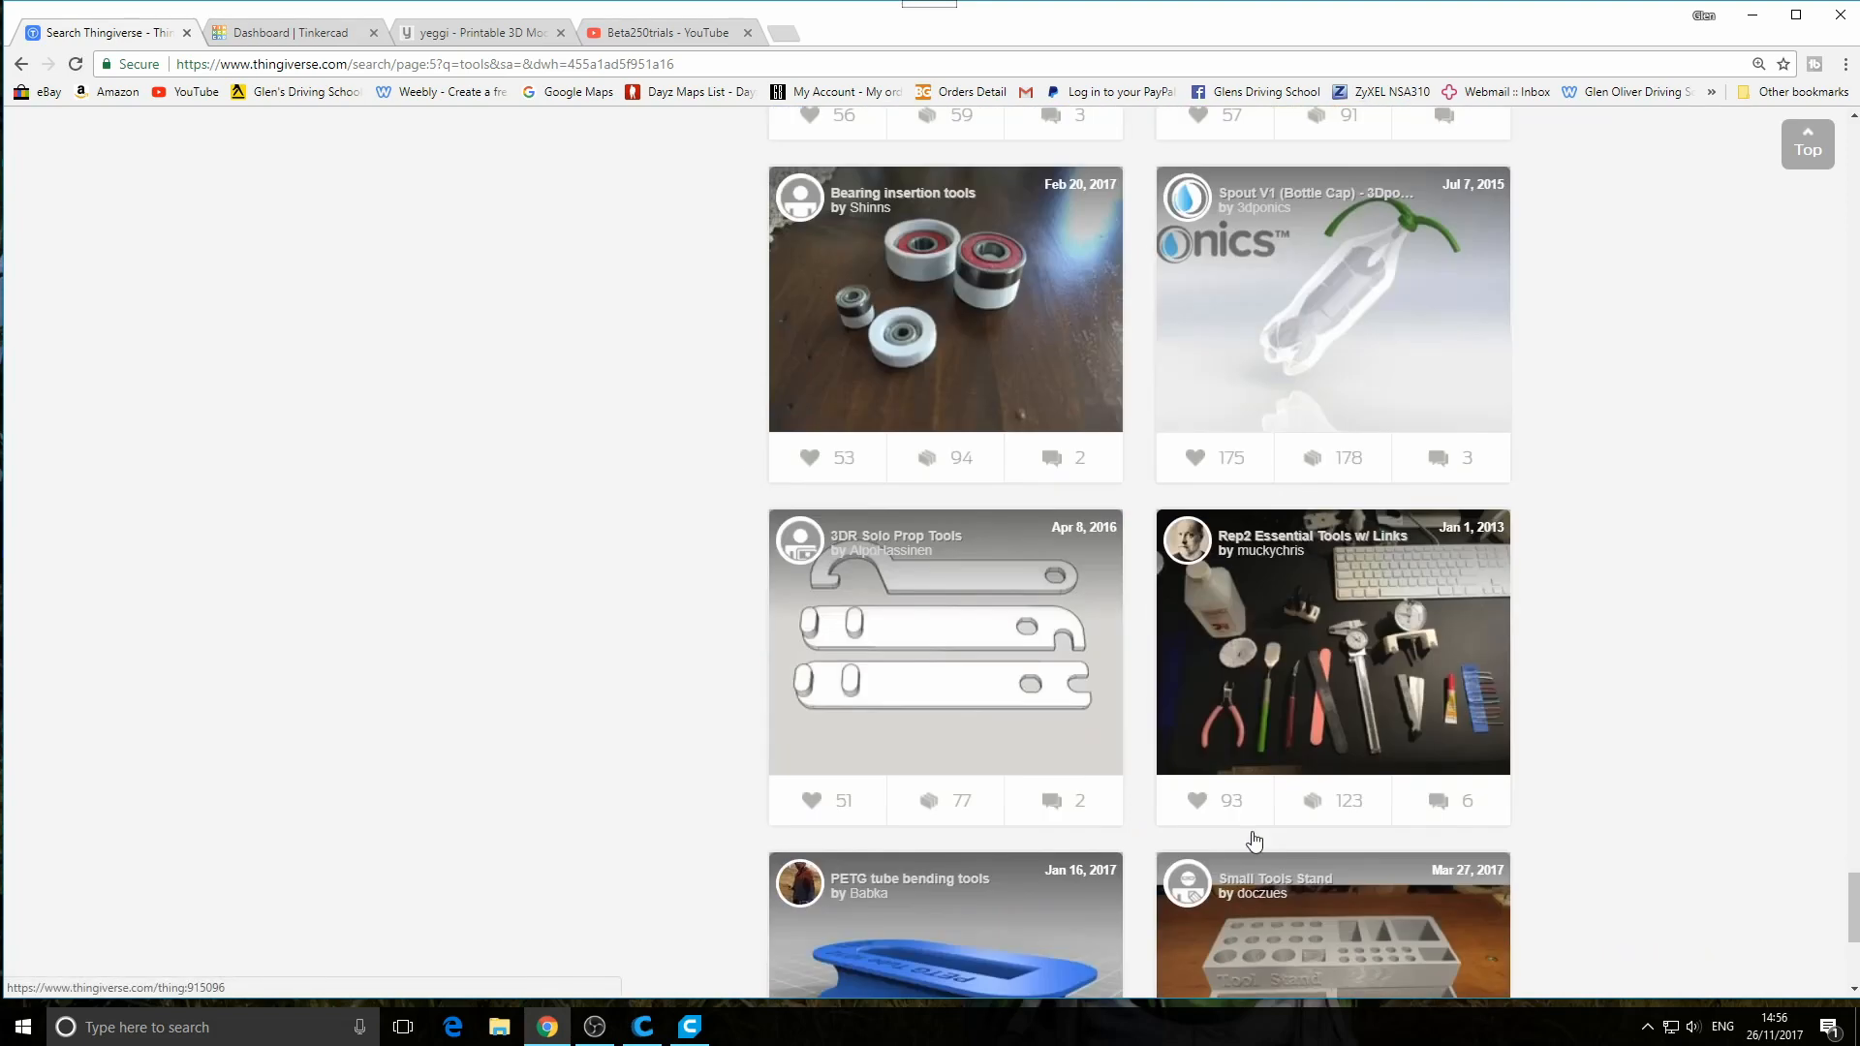
pyautogui.scroll(-3, 1256, 841)
pyautogui.scroll(-4, 1255, 840)
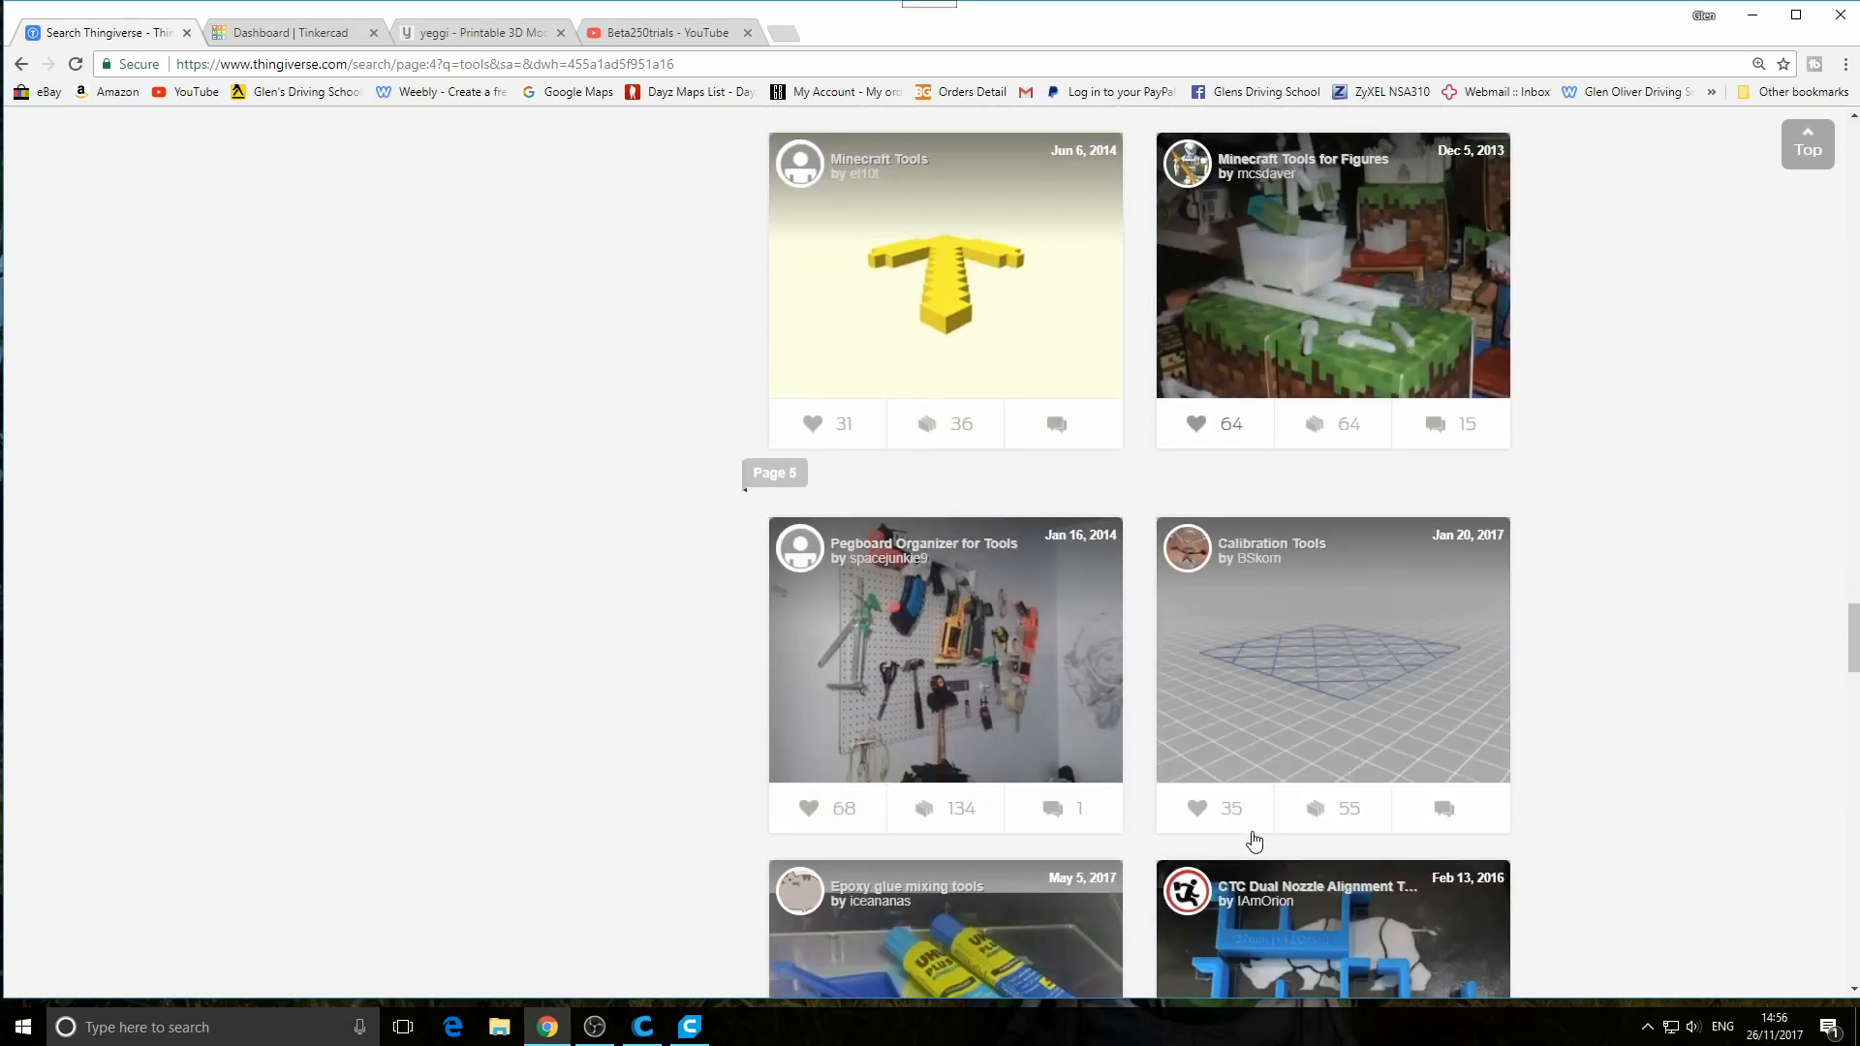
pyautogui.scroll(-7, 1256, 842)
pyautogui.scroll(-2, 1249, 851)
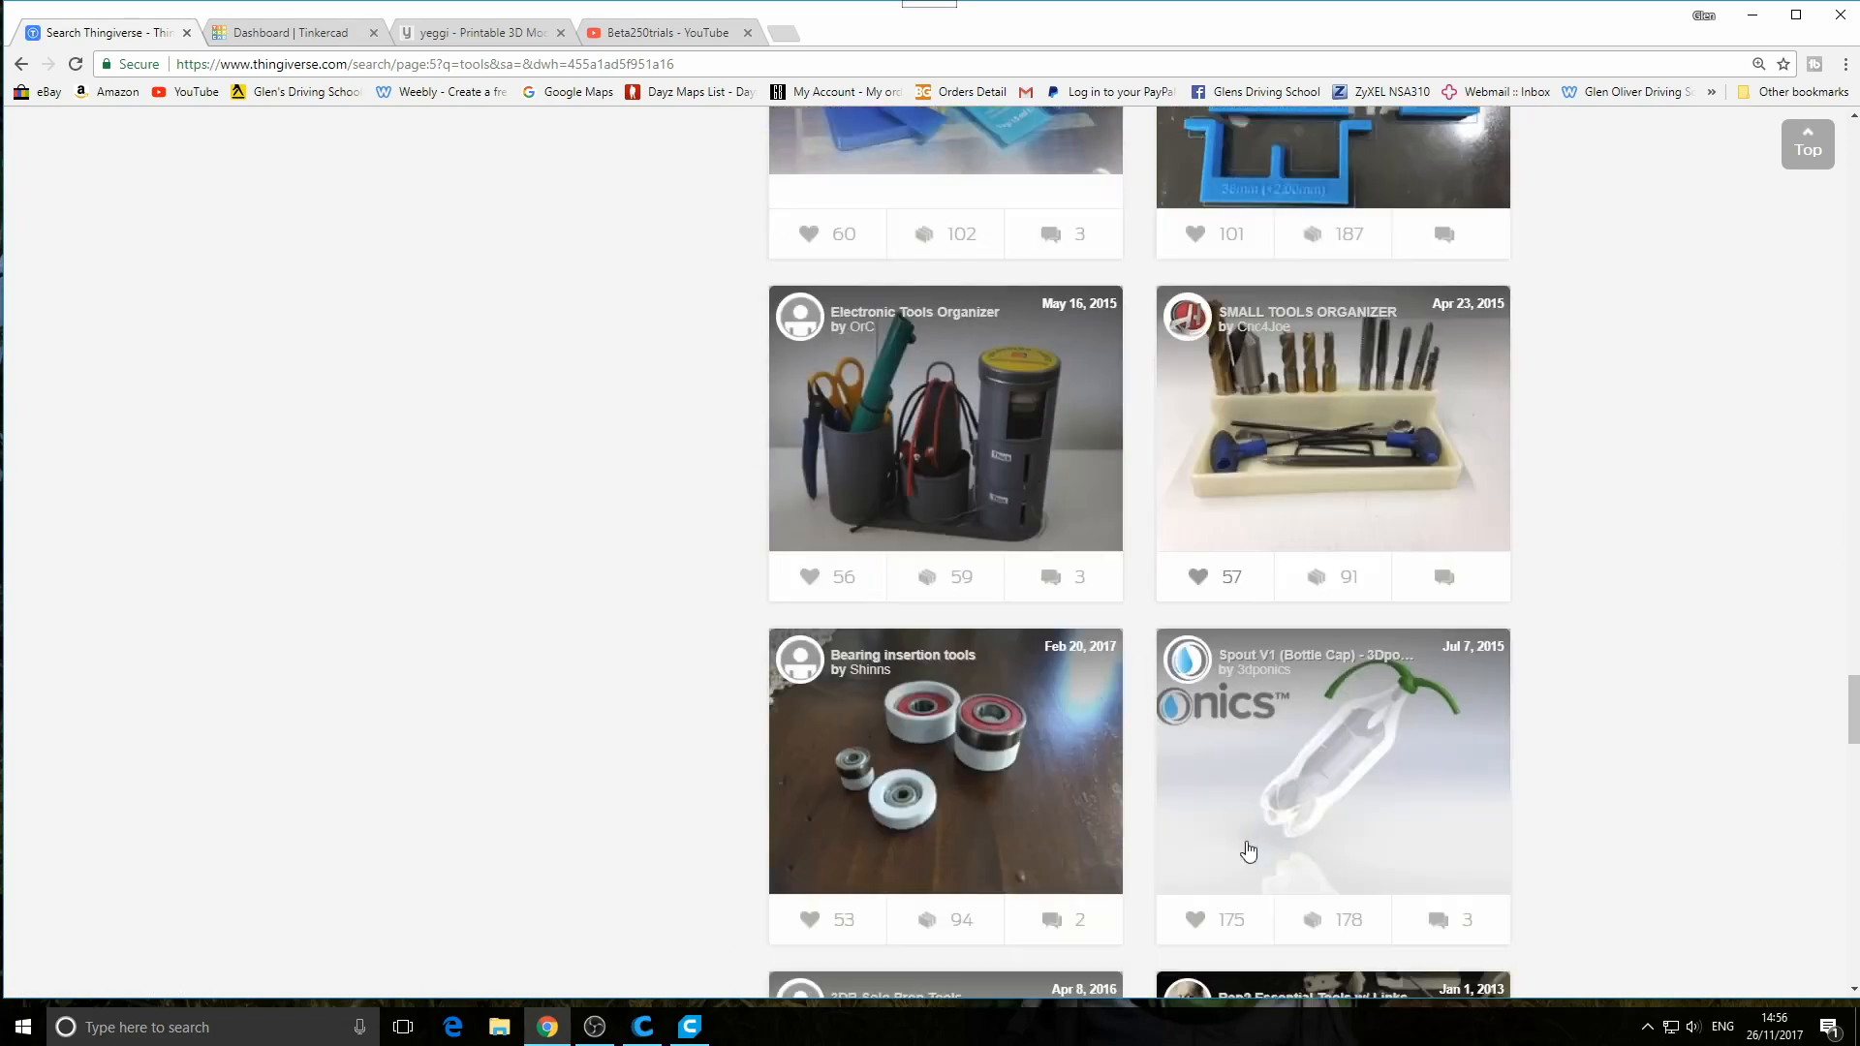
pyautogui.scroll(-7, 1249, 850)
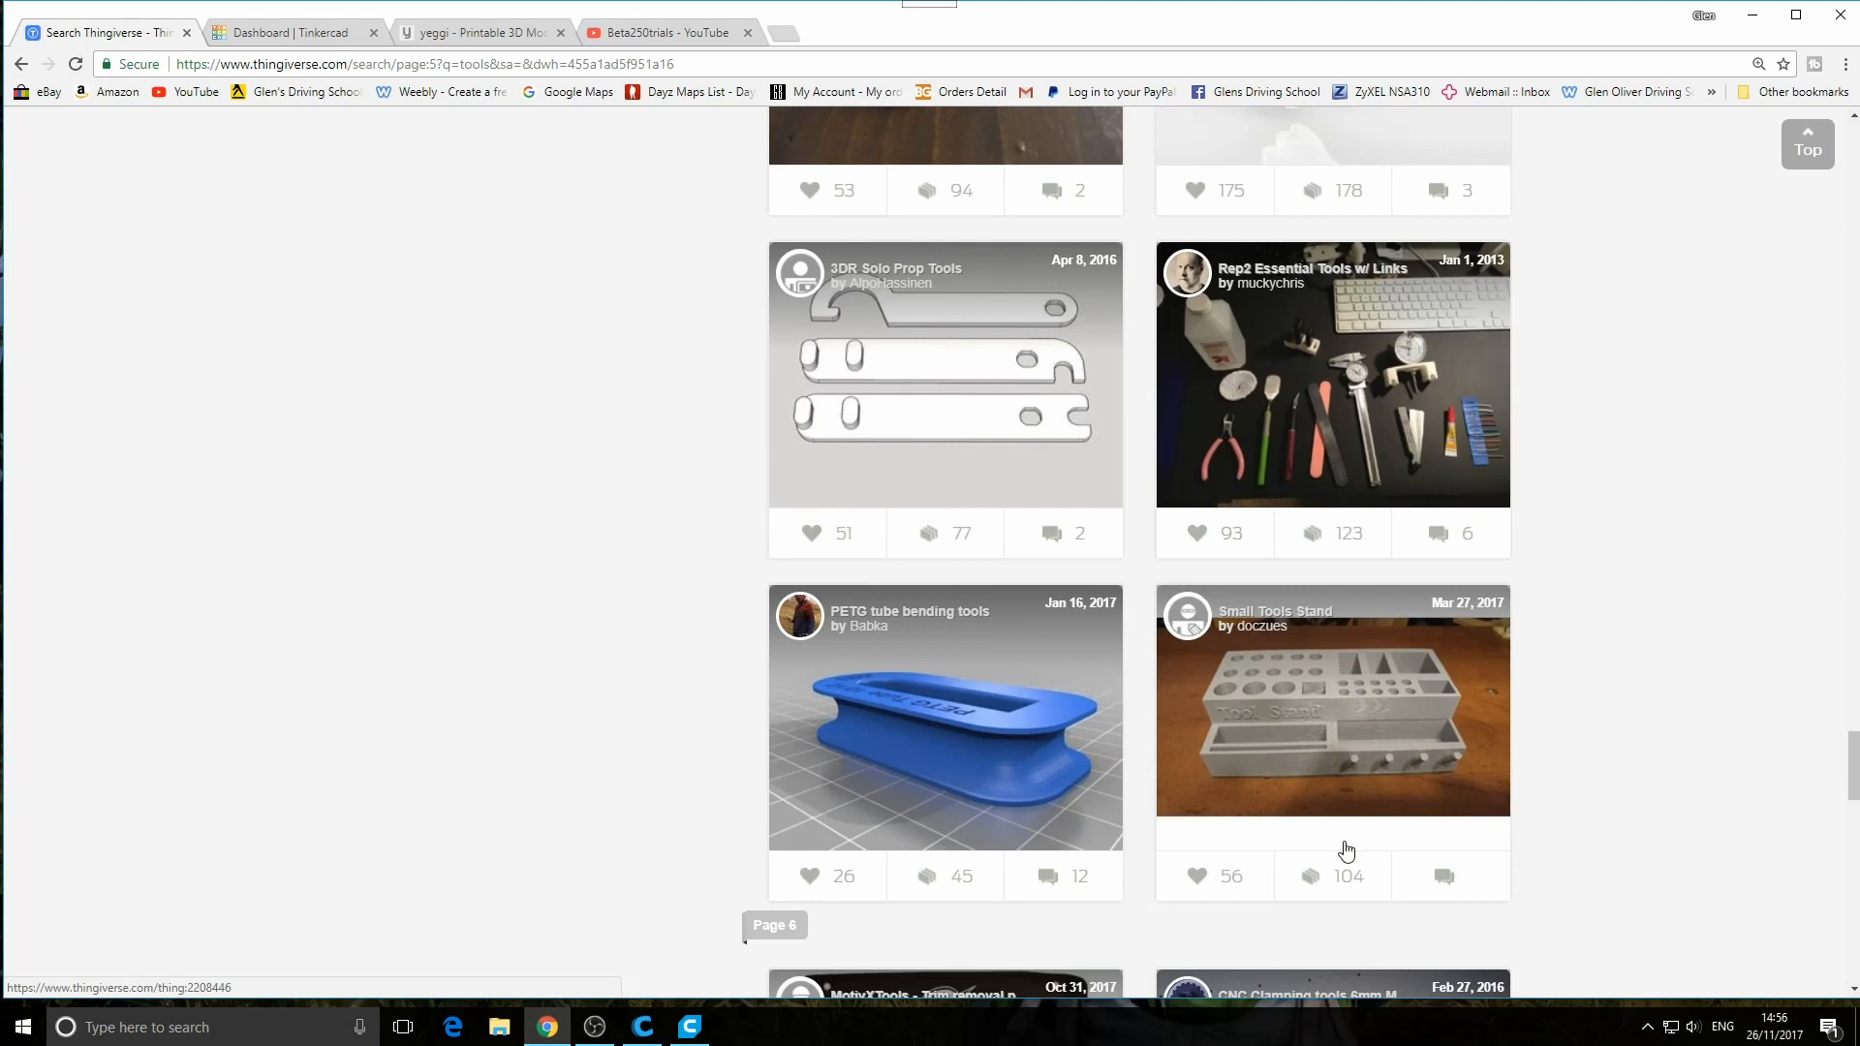
pyautogui.scroll(-4, 1359, 758)
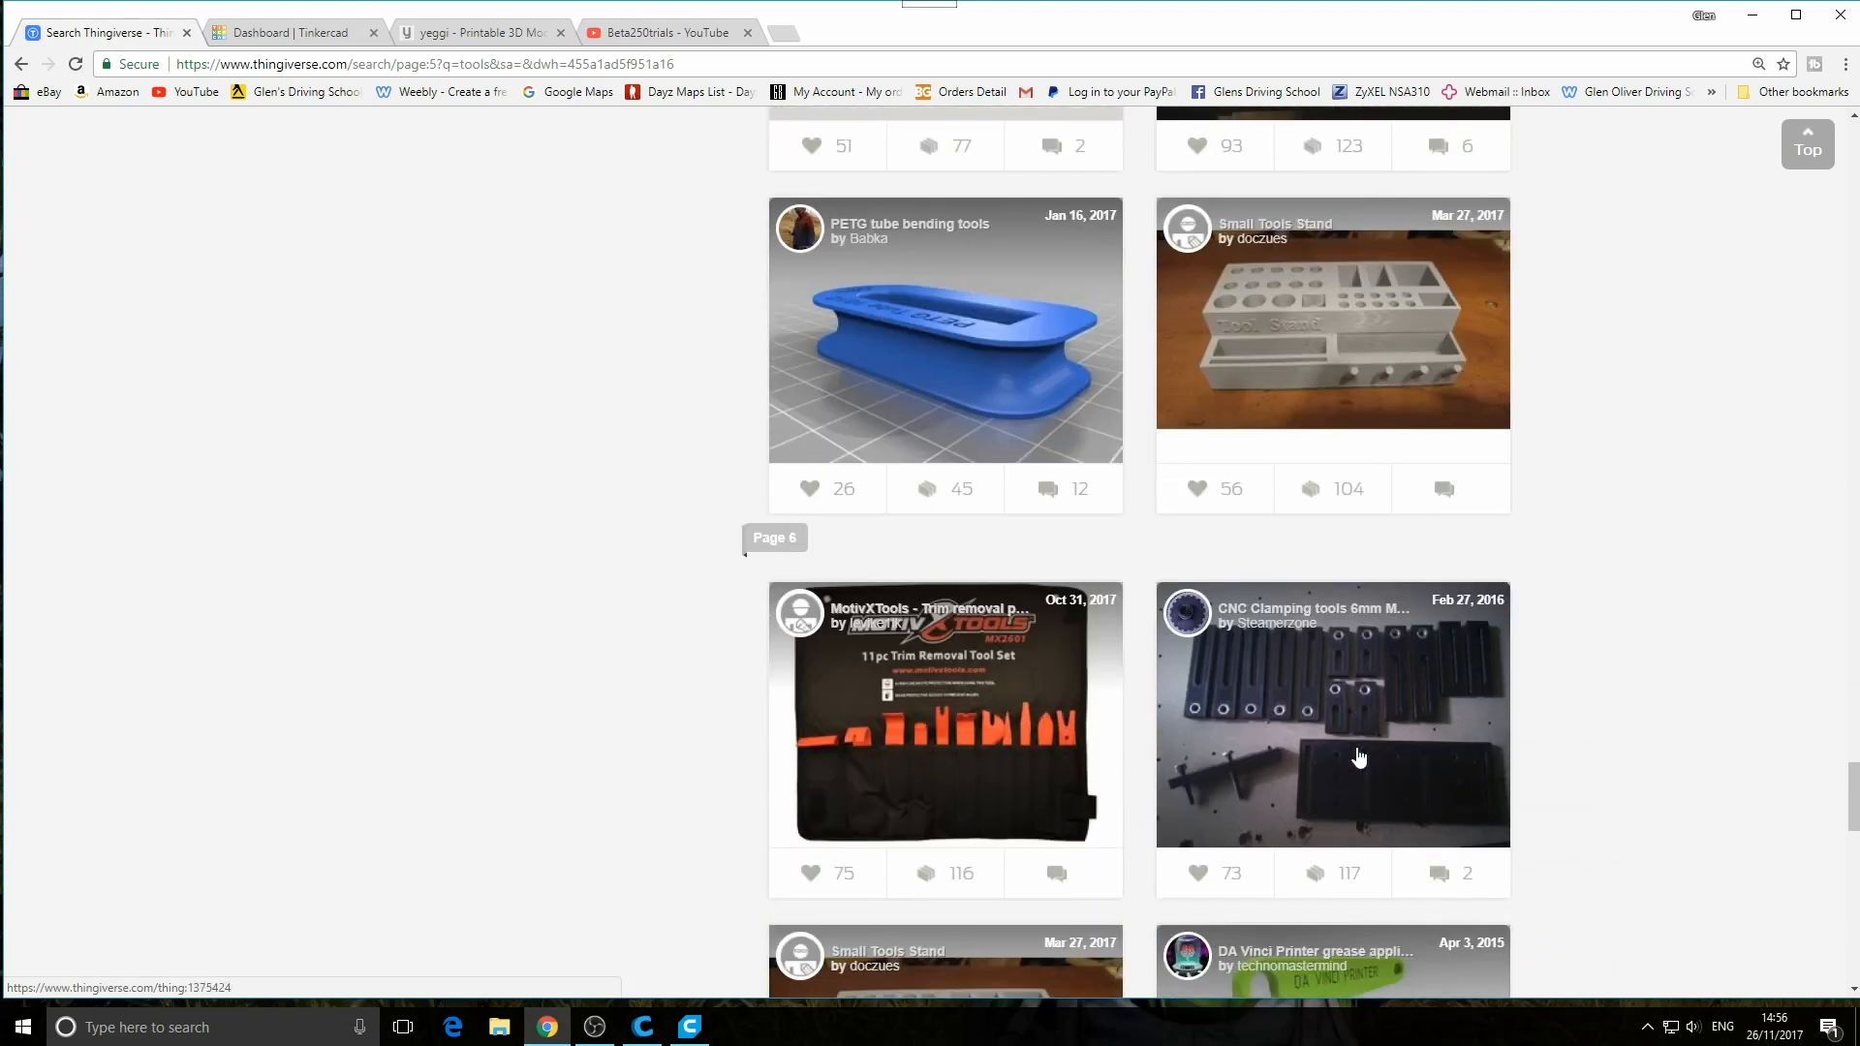
pyautogui.scroll(-3, 1359, 758)
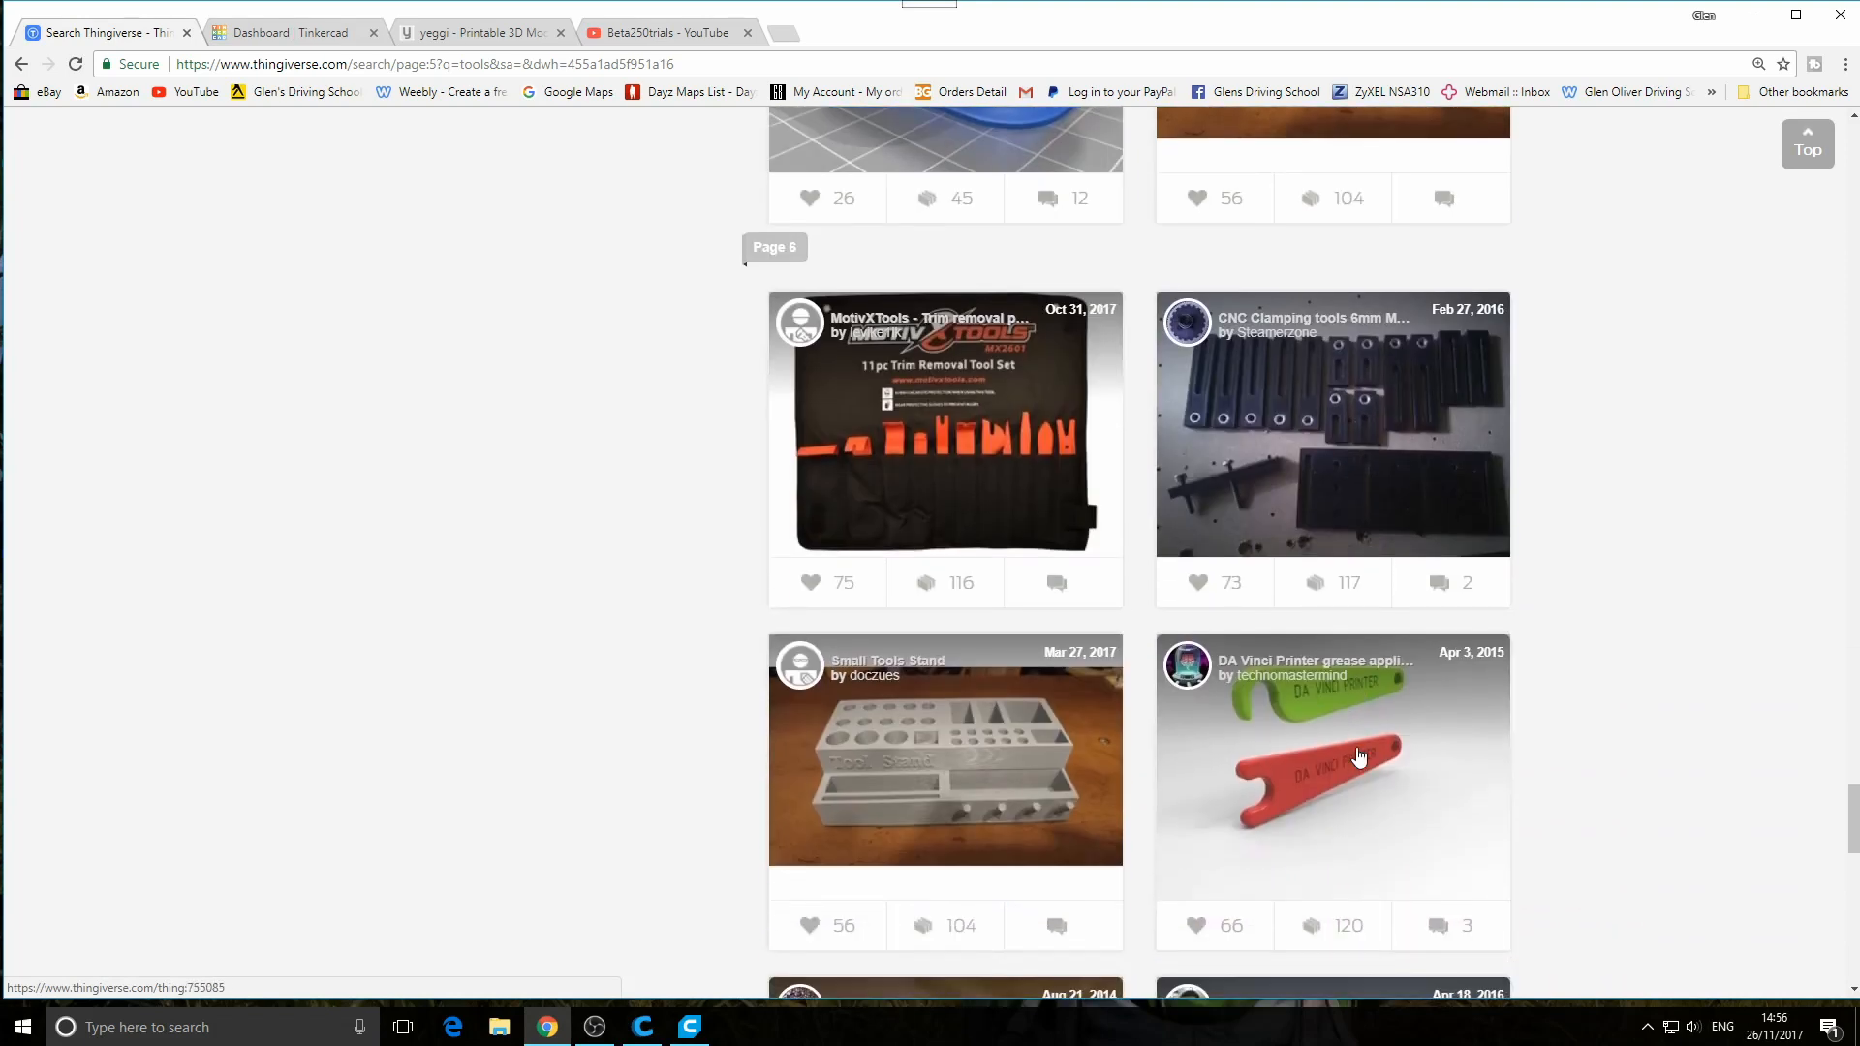
pyautogui.scroll(-6, 1360, 758)
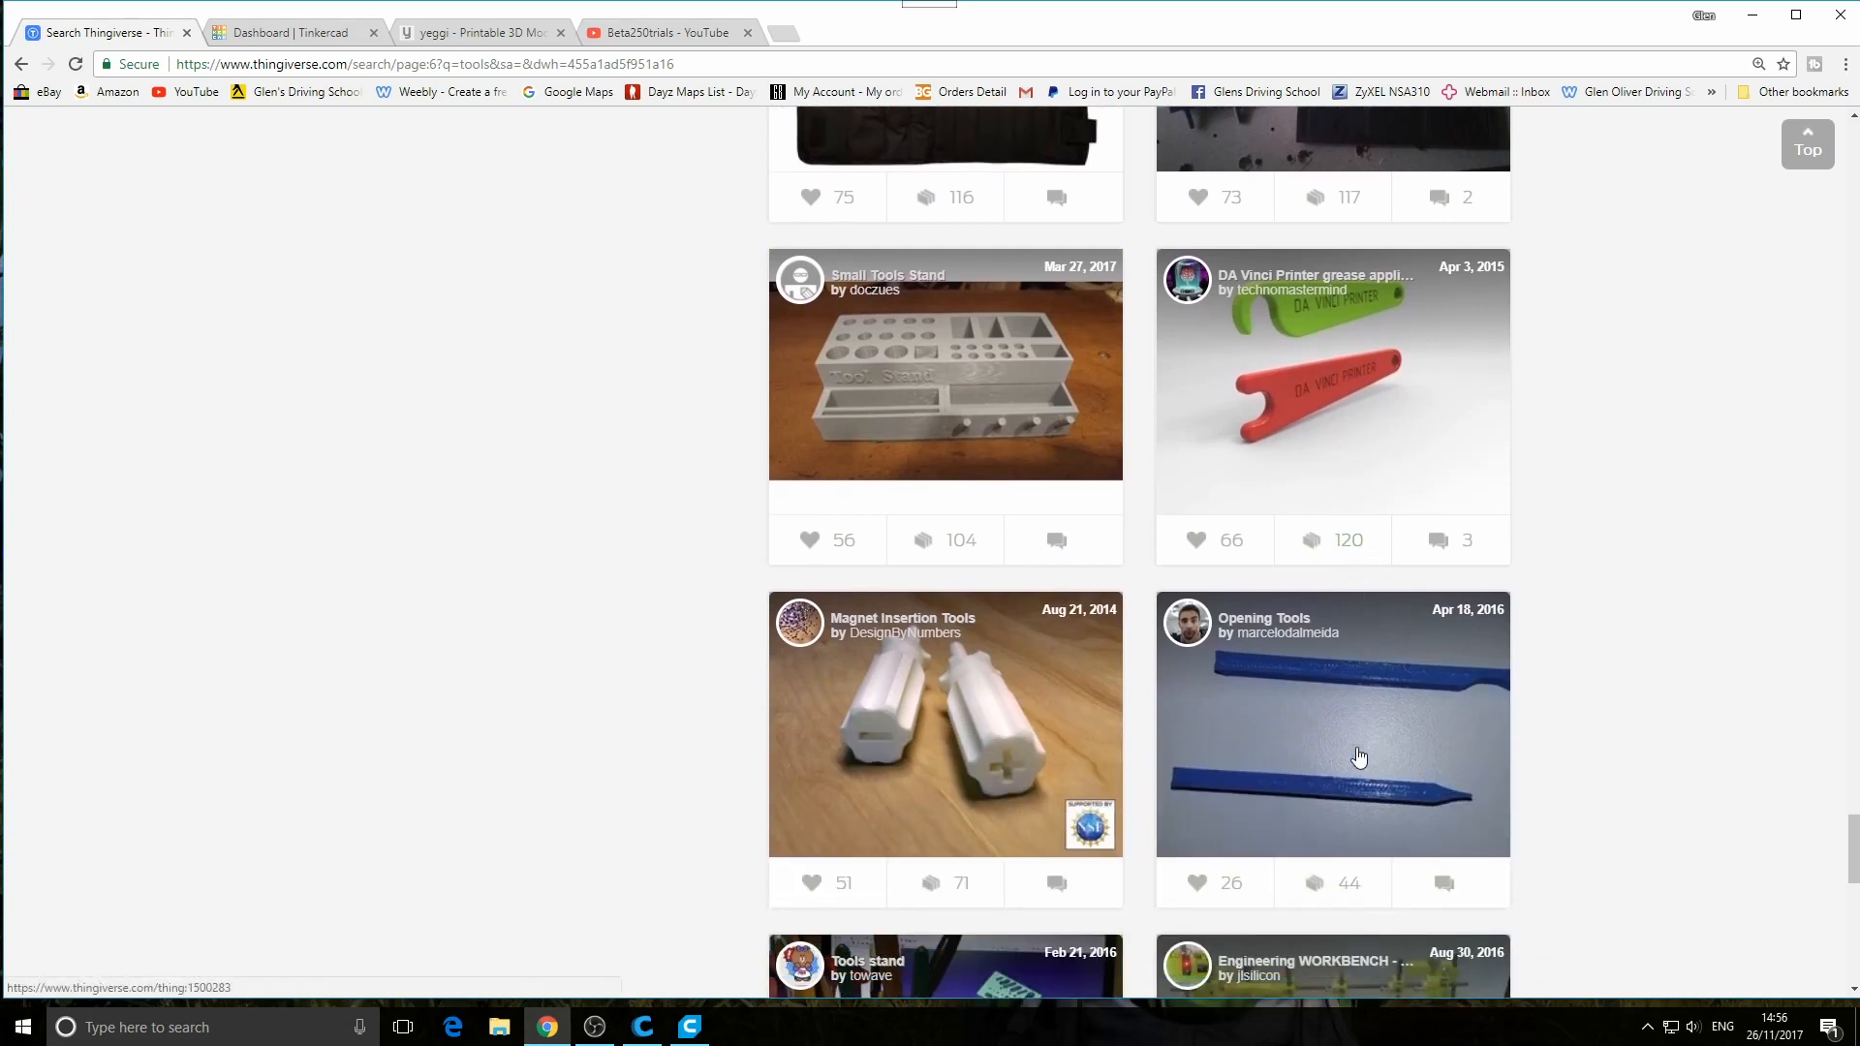
pyautogui.scroll(-8, 1360, 758)
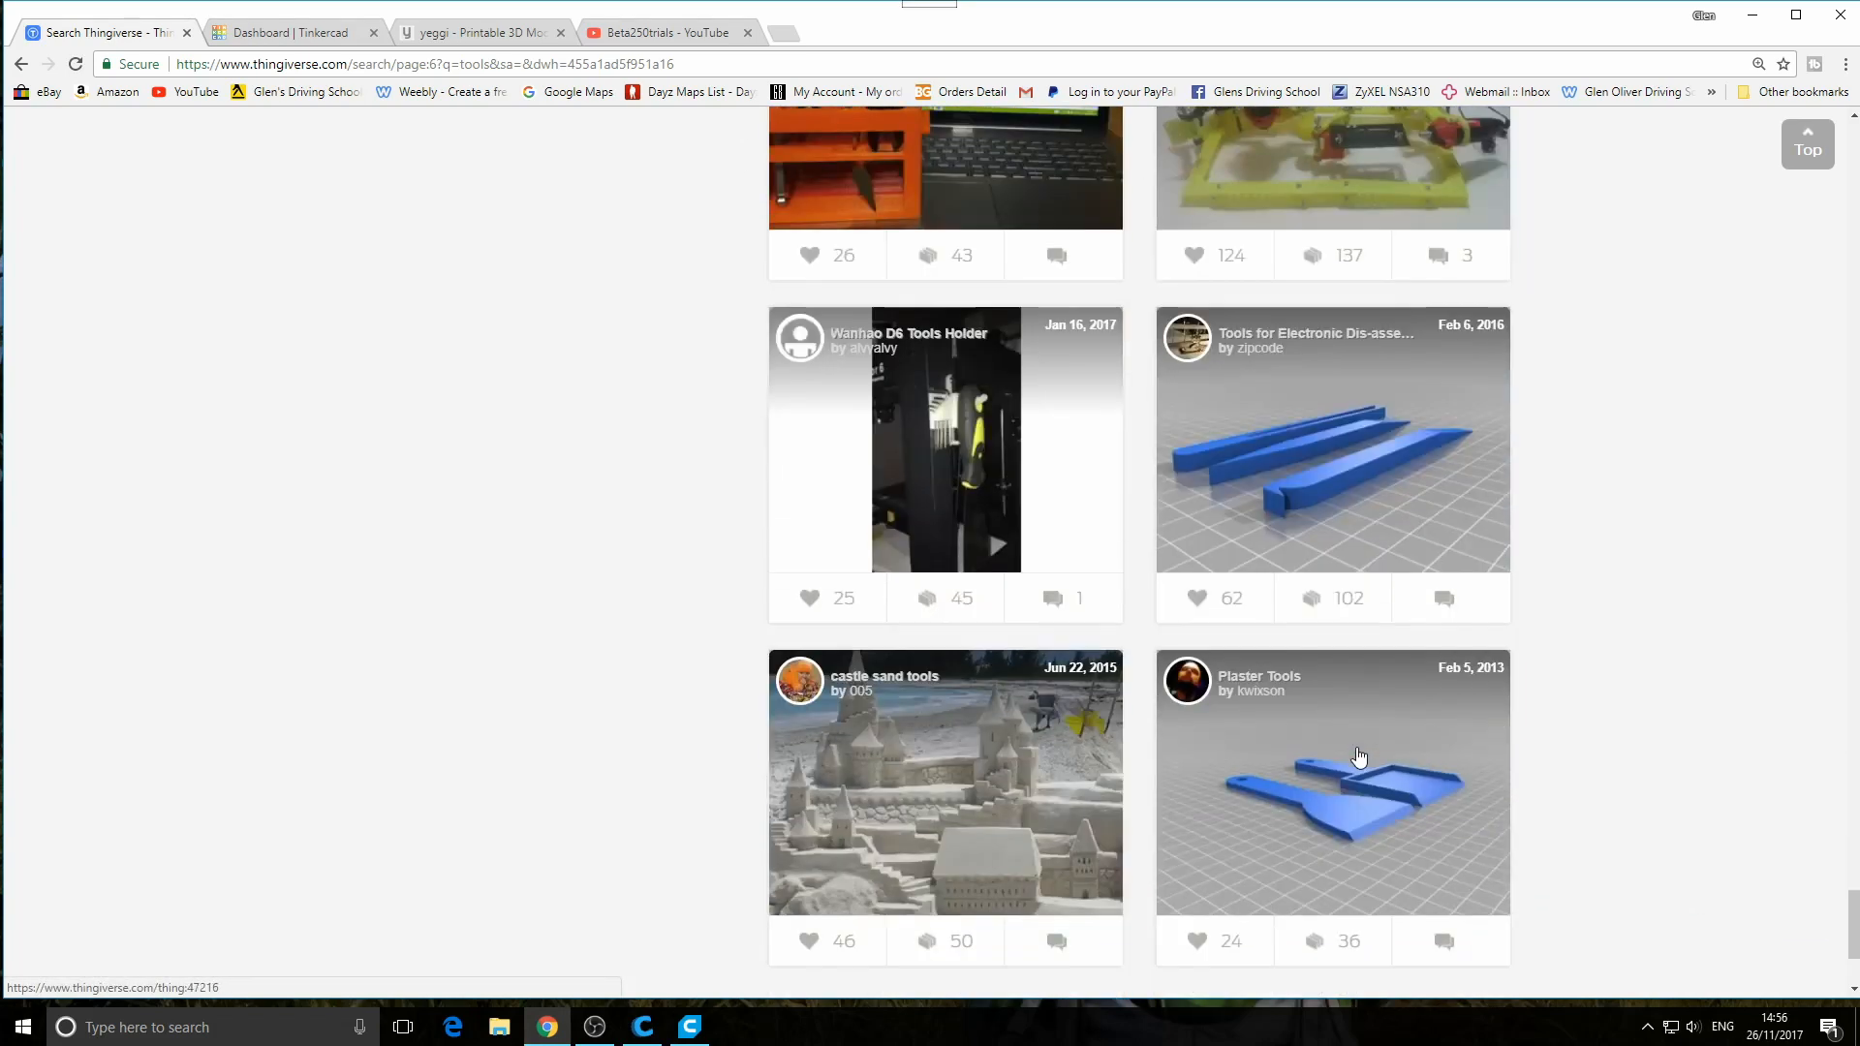
pyautogui.scroll(-15, 1360, 757)
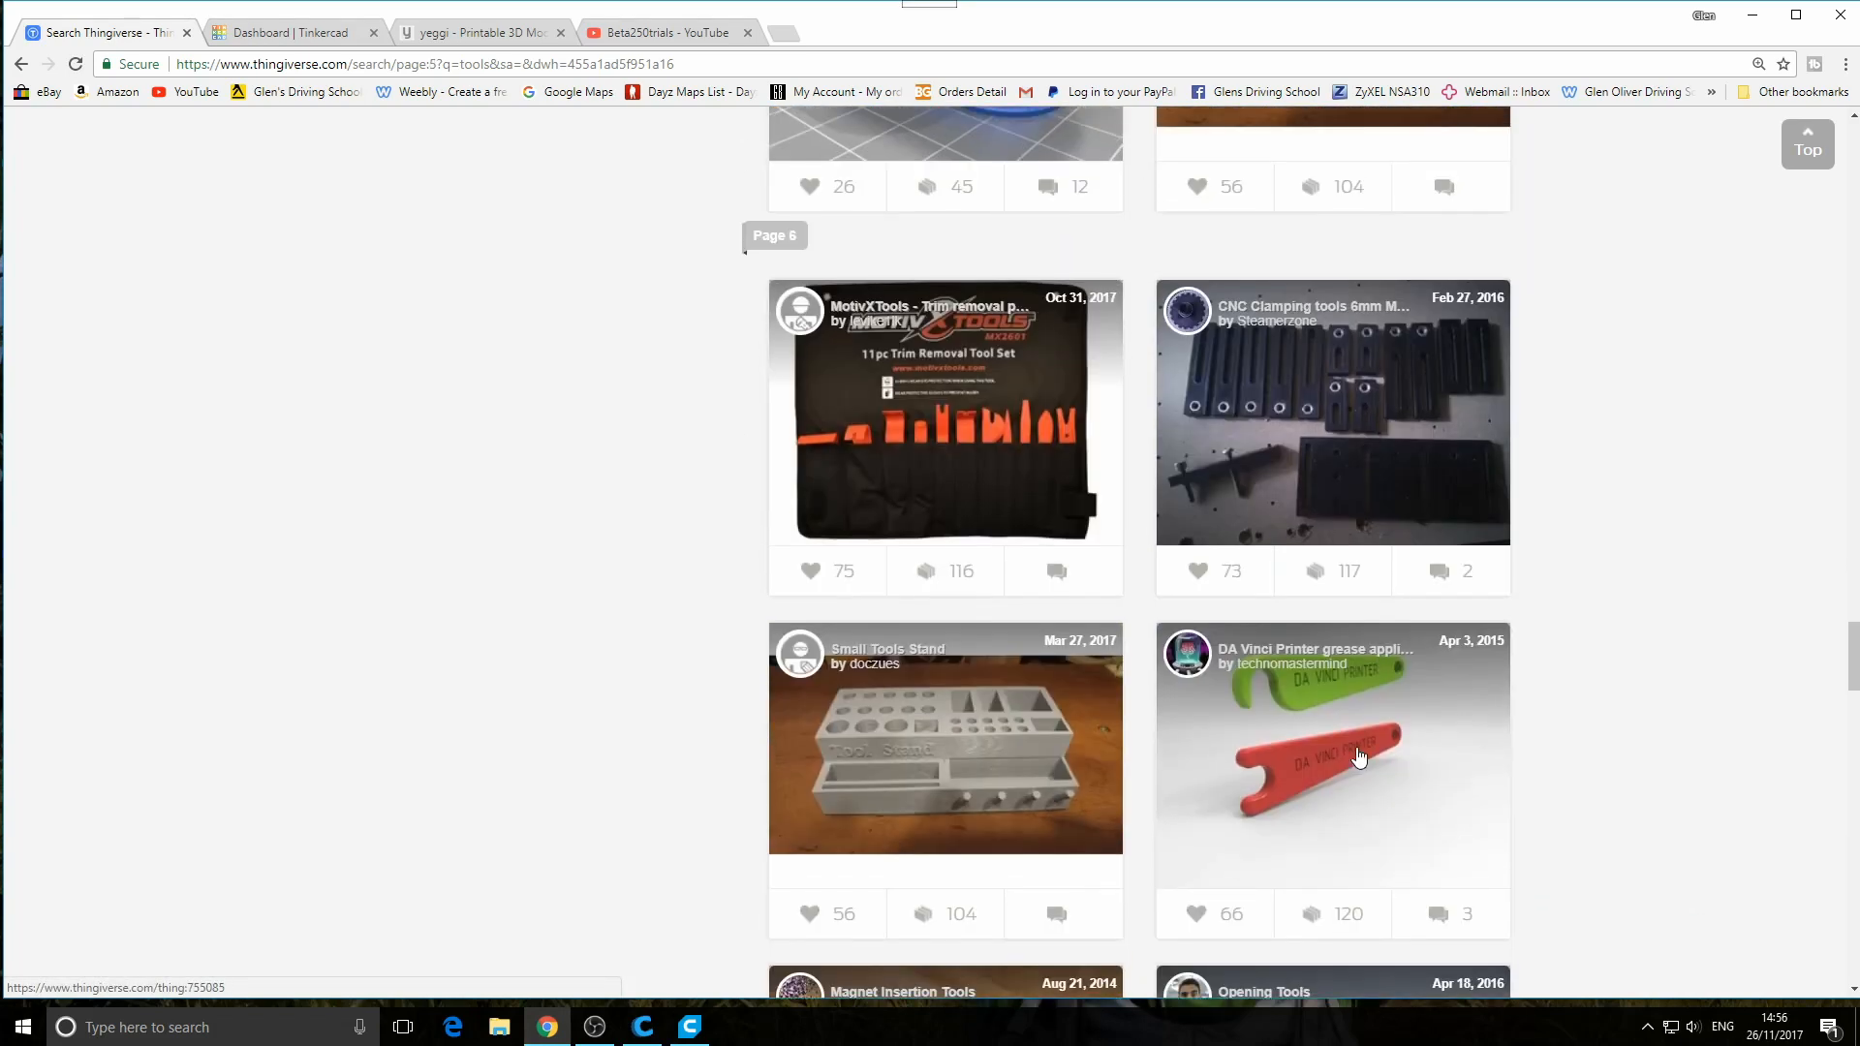
pyautogui.scroll(-3, 1357, 747)
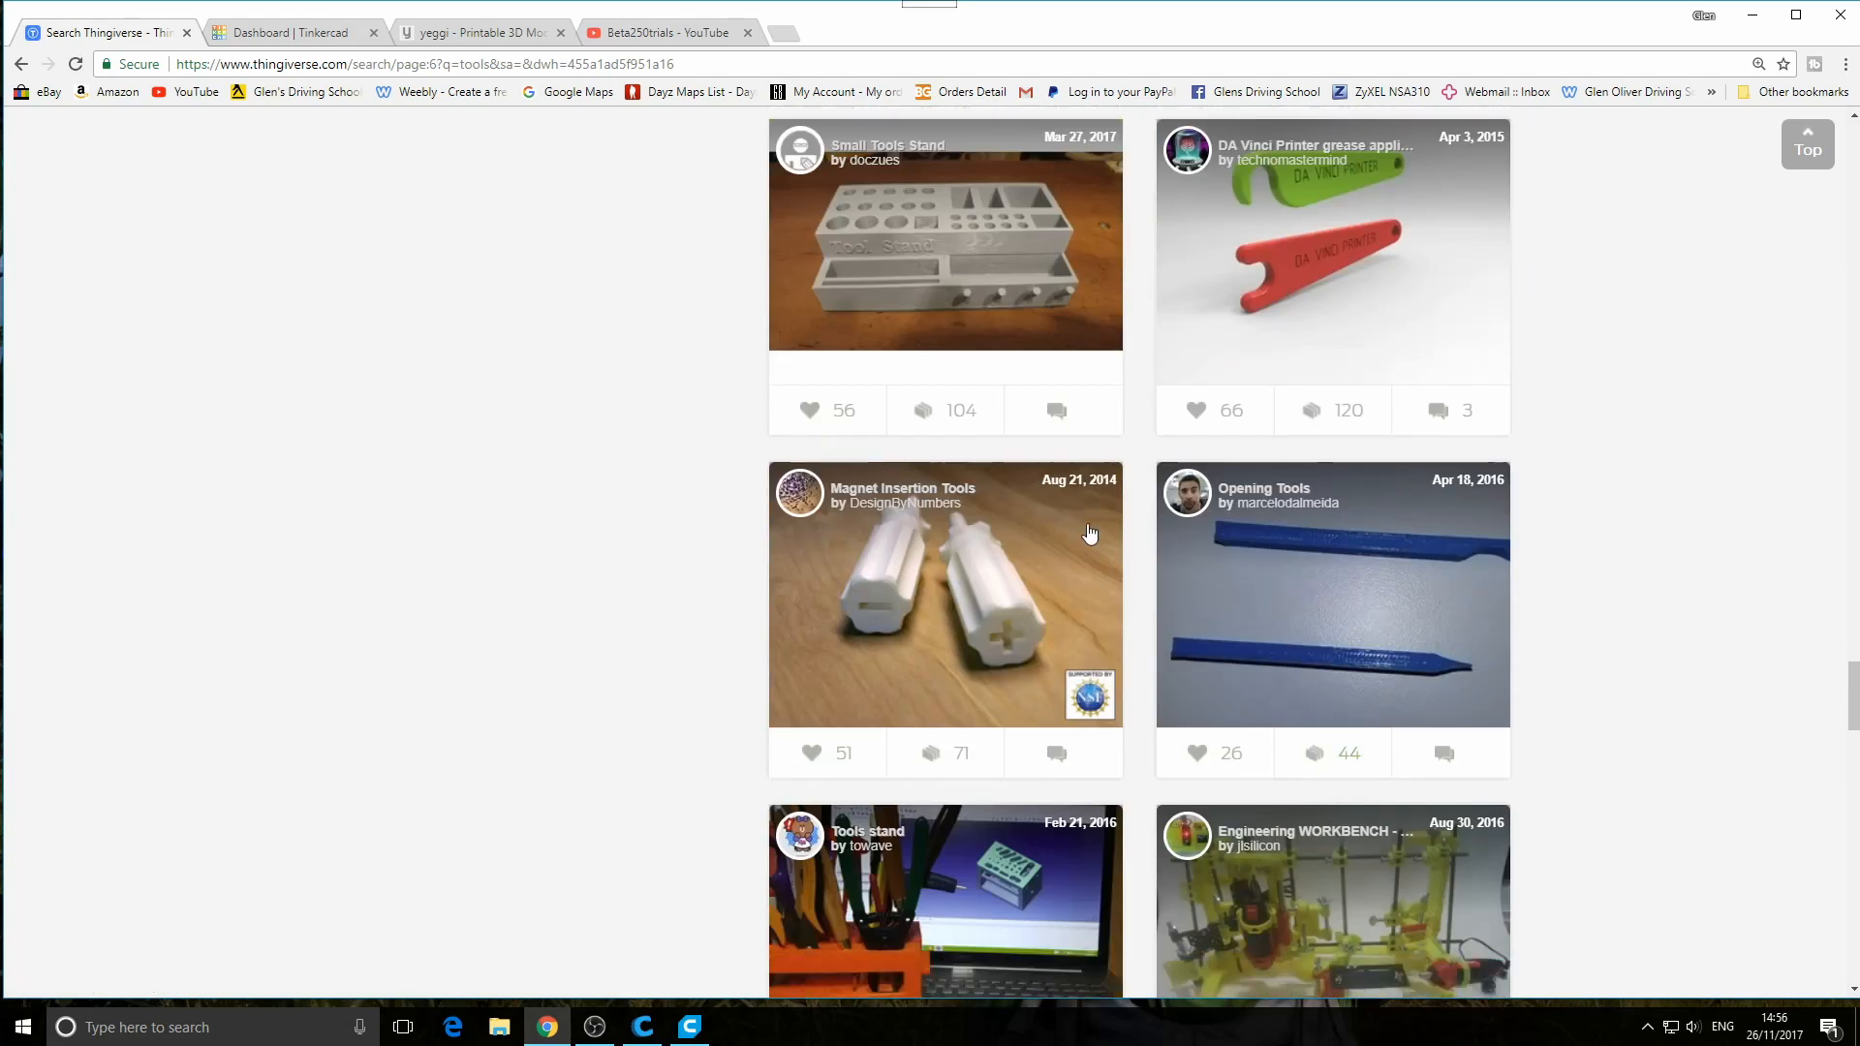
# Open the Small Tools Stand thing and look over its gallery pictures, summary and print settings
pyautogui.click(973, 278)
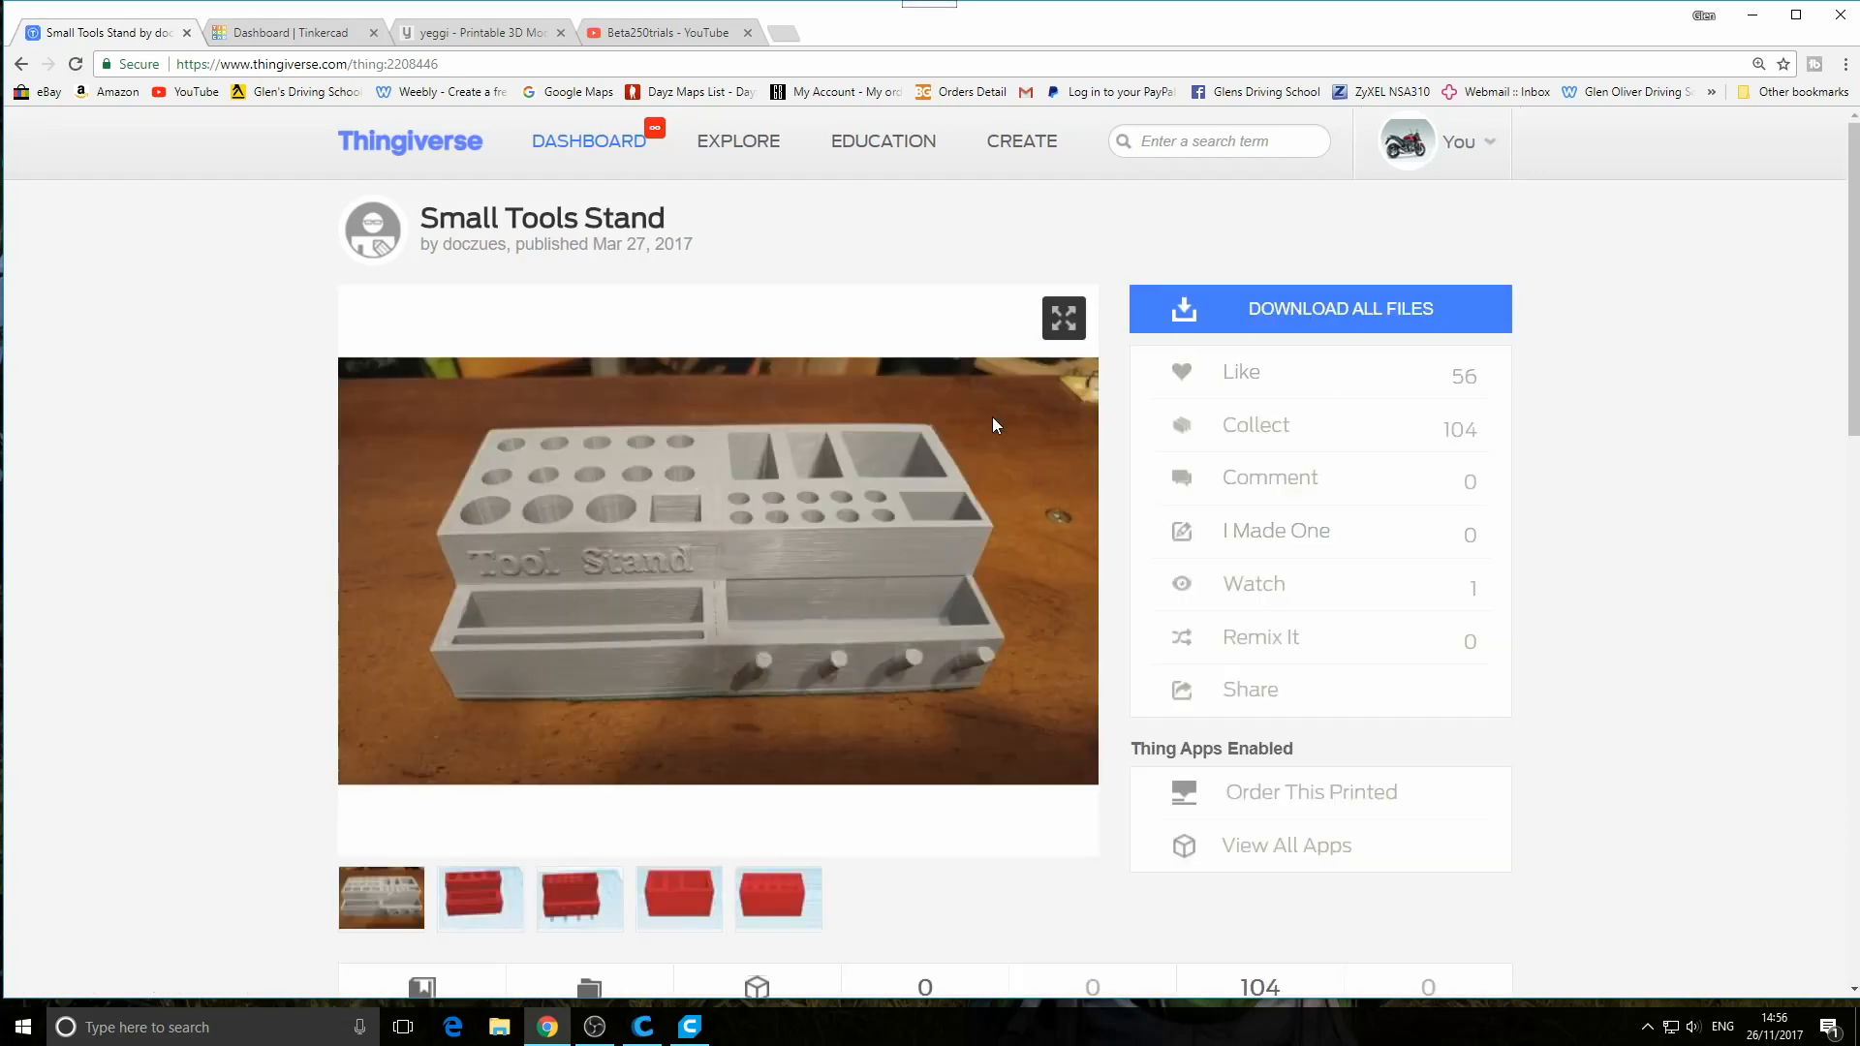
pyautogui.click(480, 911)
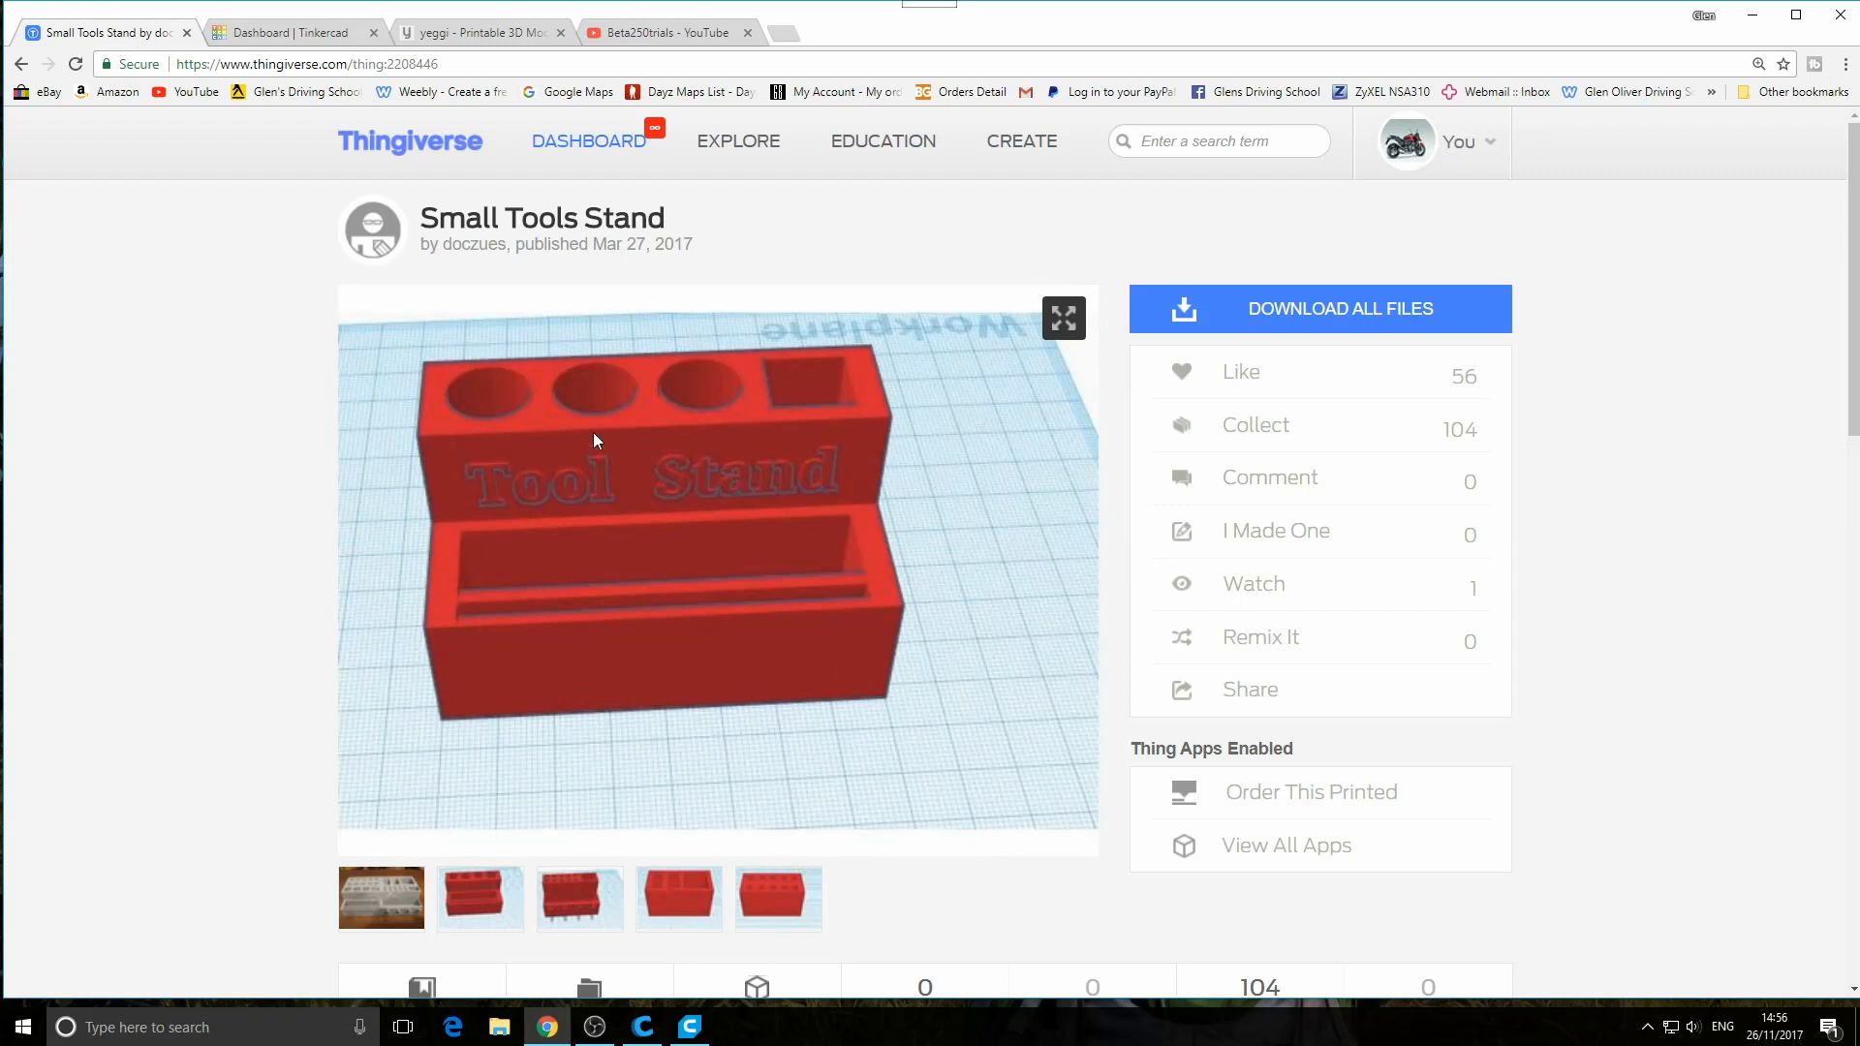
pyautogui.click(712, 889)
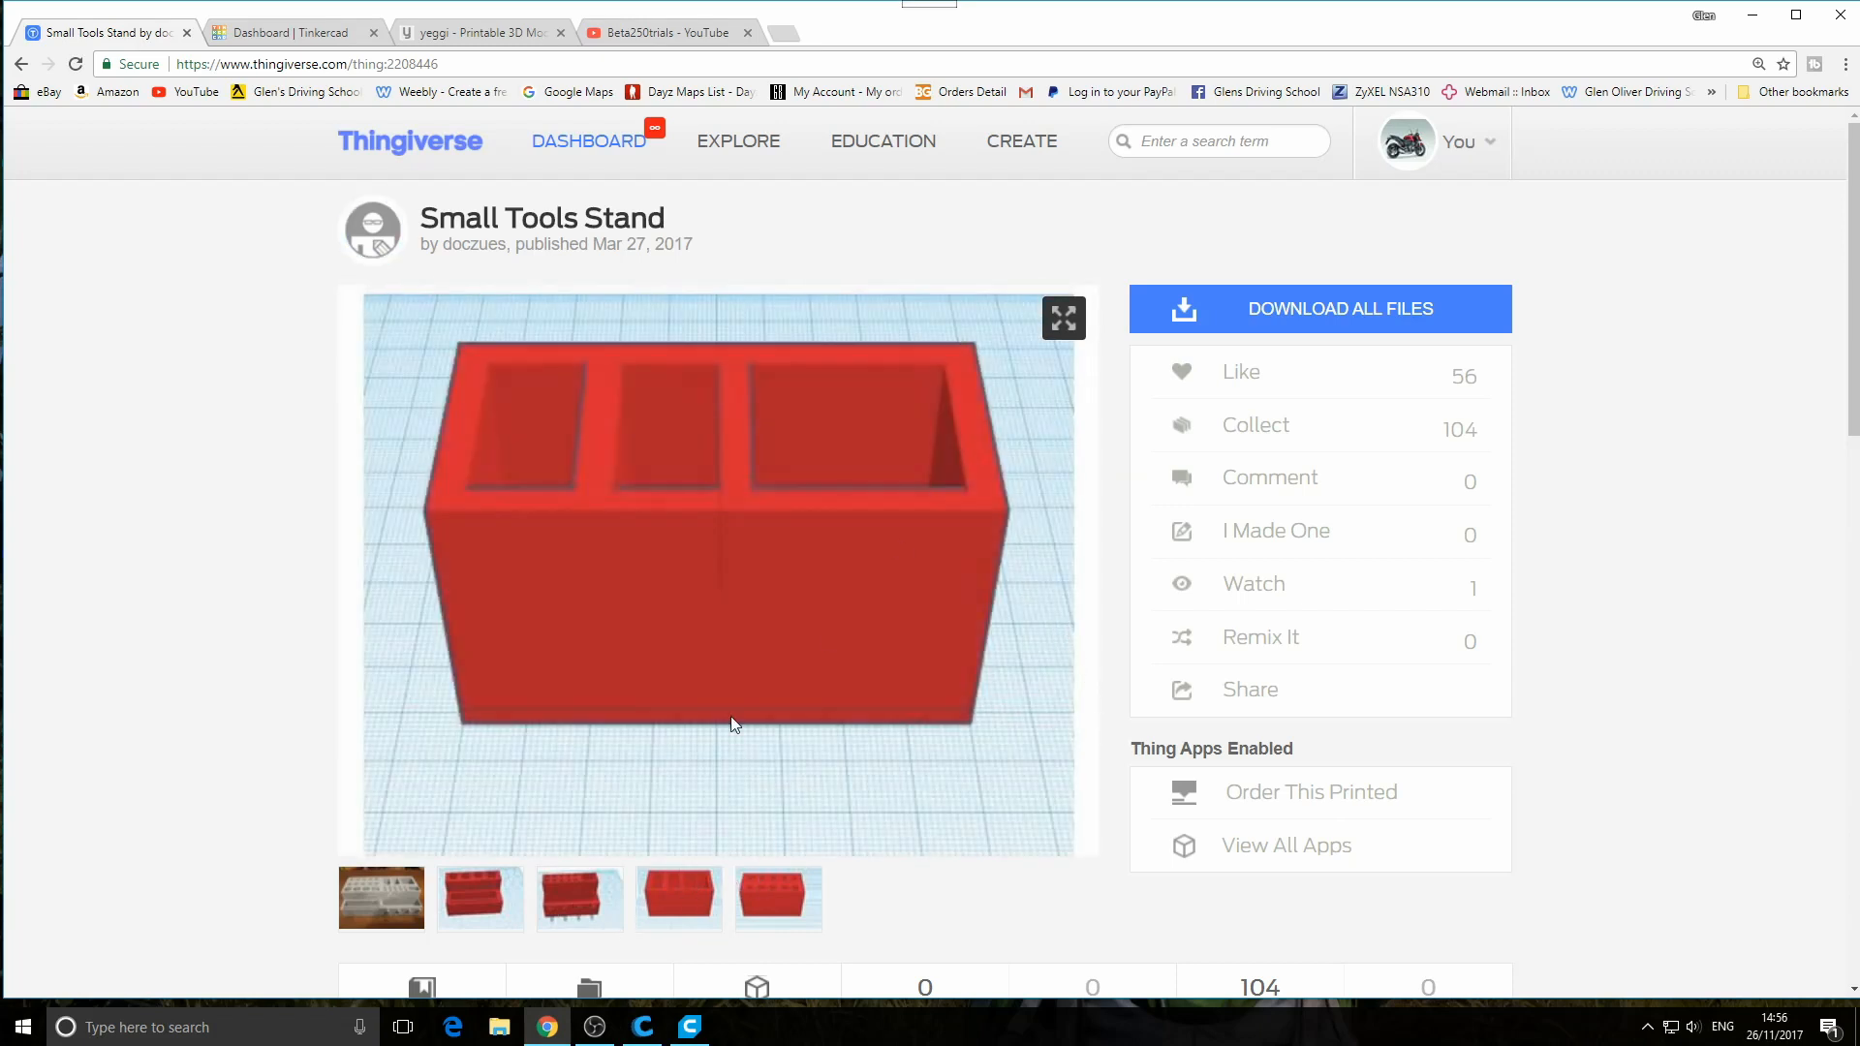
pyautogui.click(386, 897)
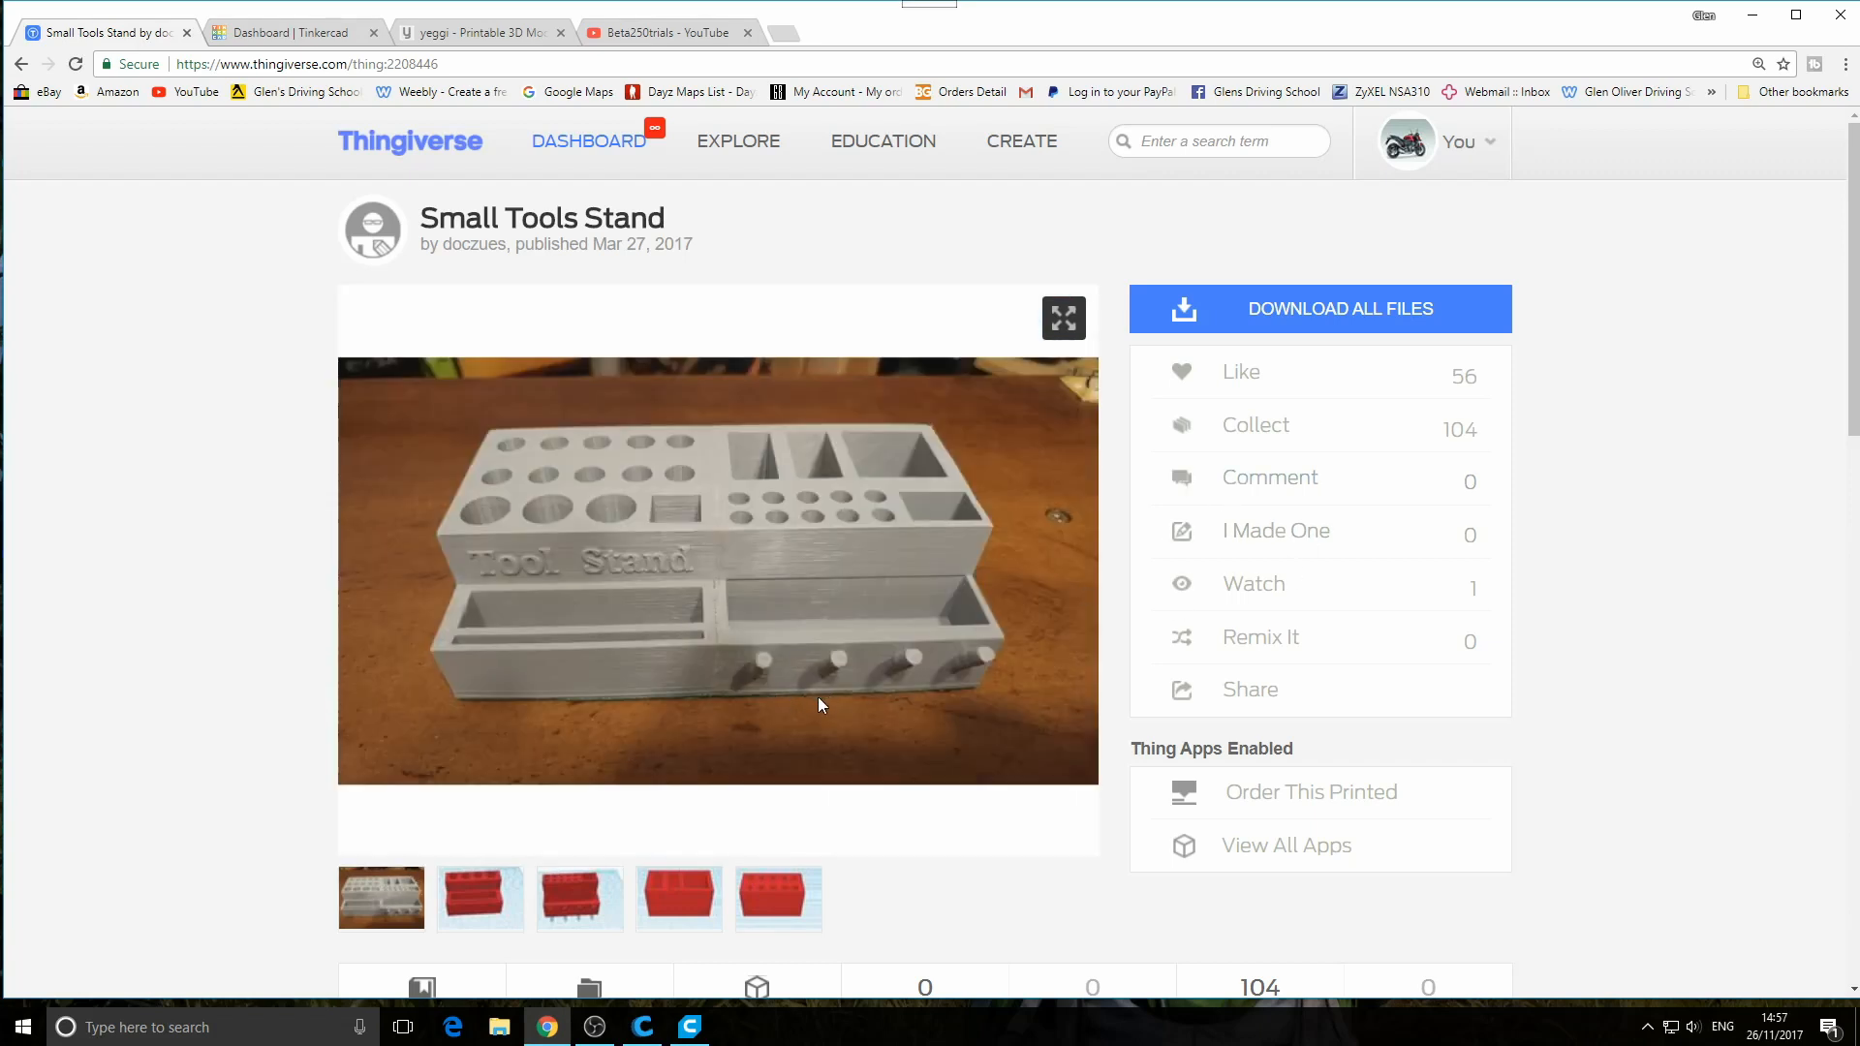
pyautogui.rightClick(892, 697)
pyautogui.click(1019, 641)
pyautogui.scroll(-5, 957, 724)
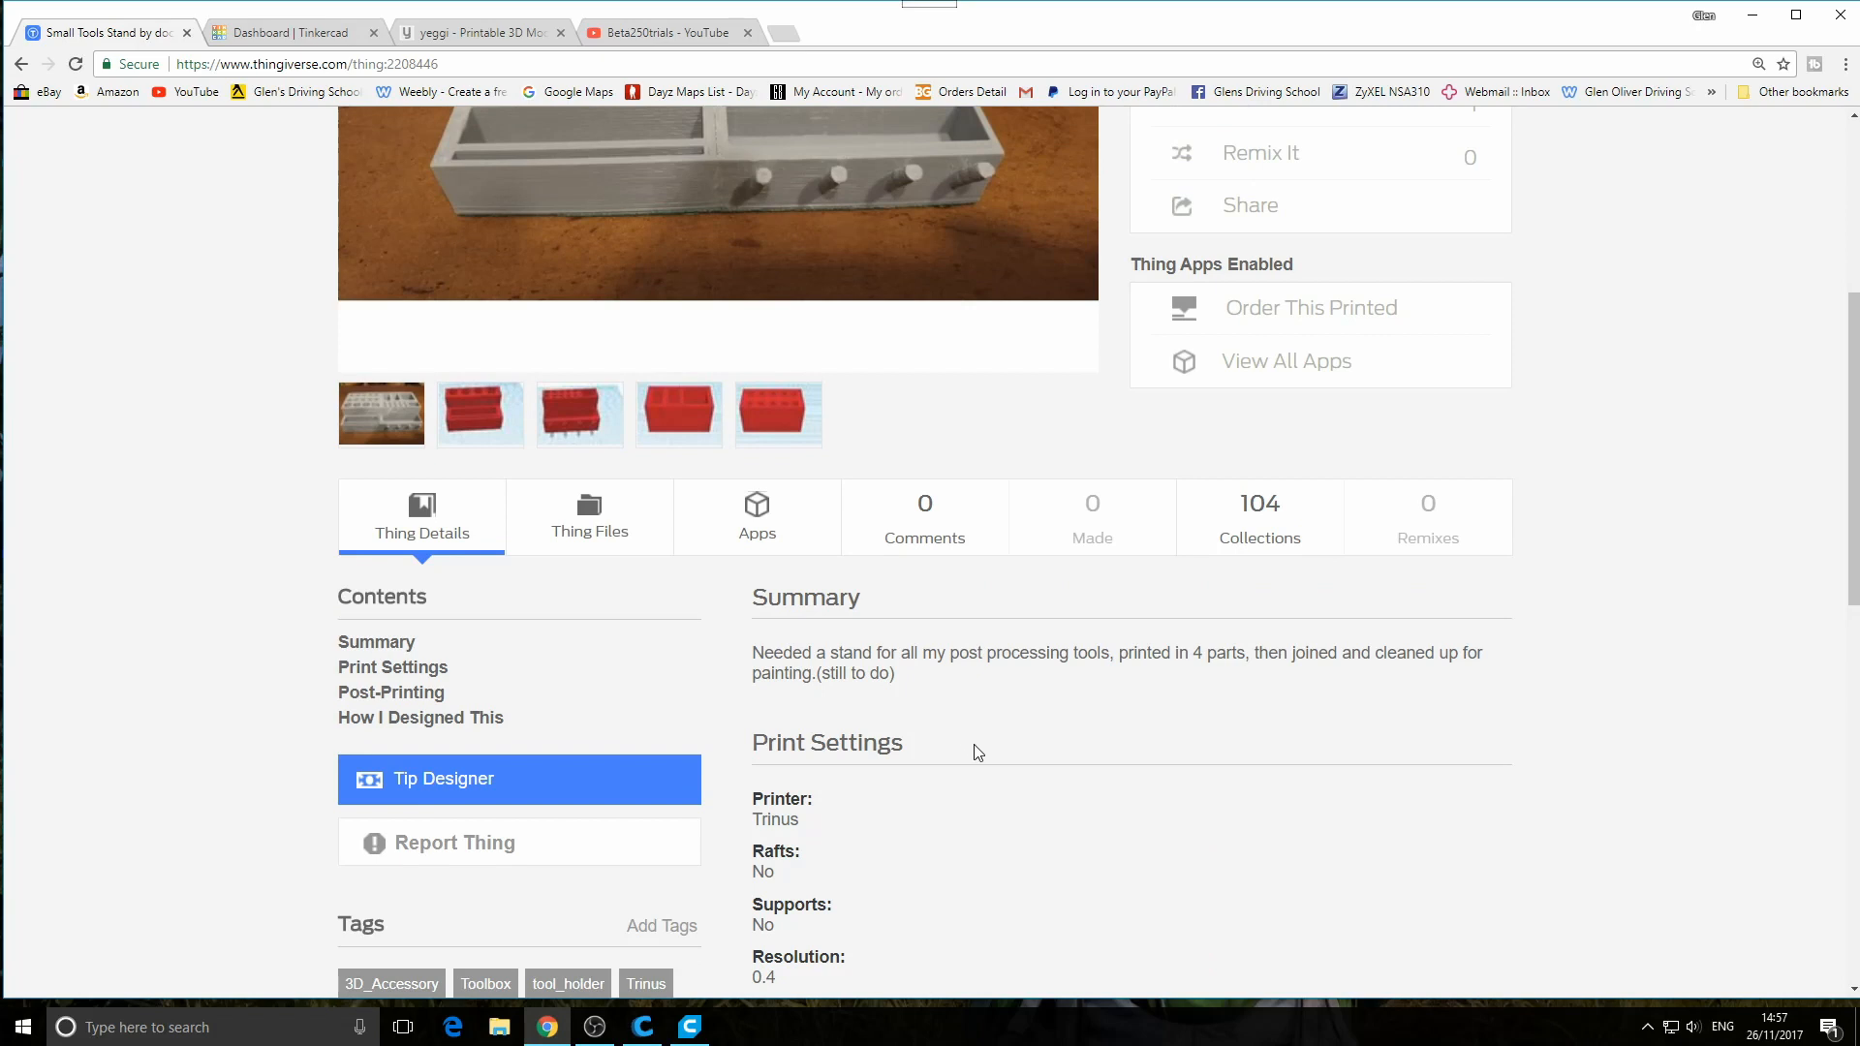
pyautogui.scroll(1, 978, 753)
pyautogui.scroll(-2, 979, 751)
pyautogui.scroll(12, 1017, 756)
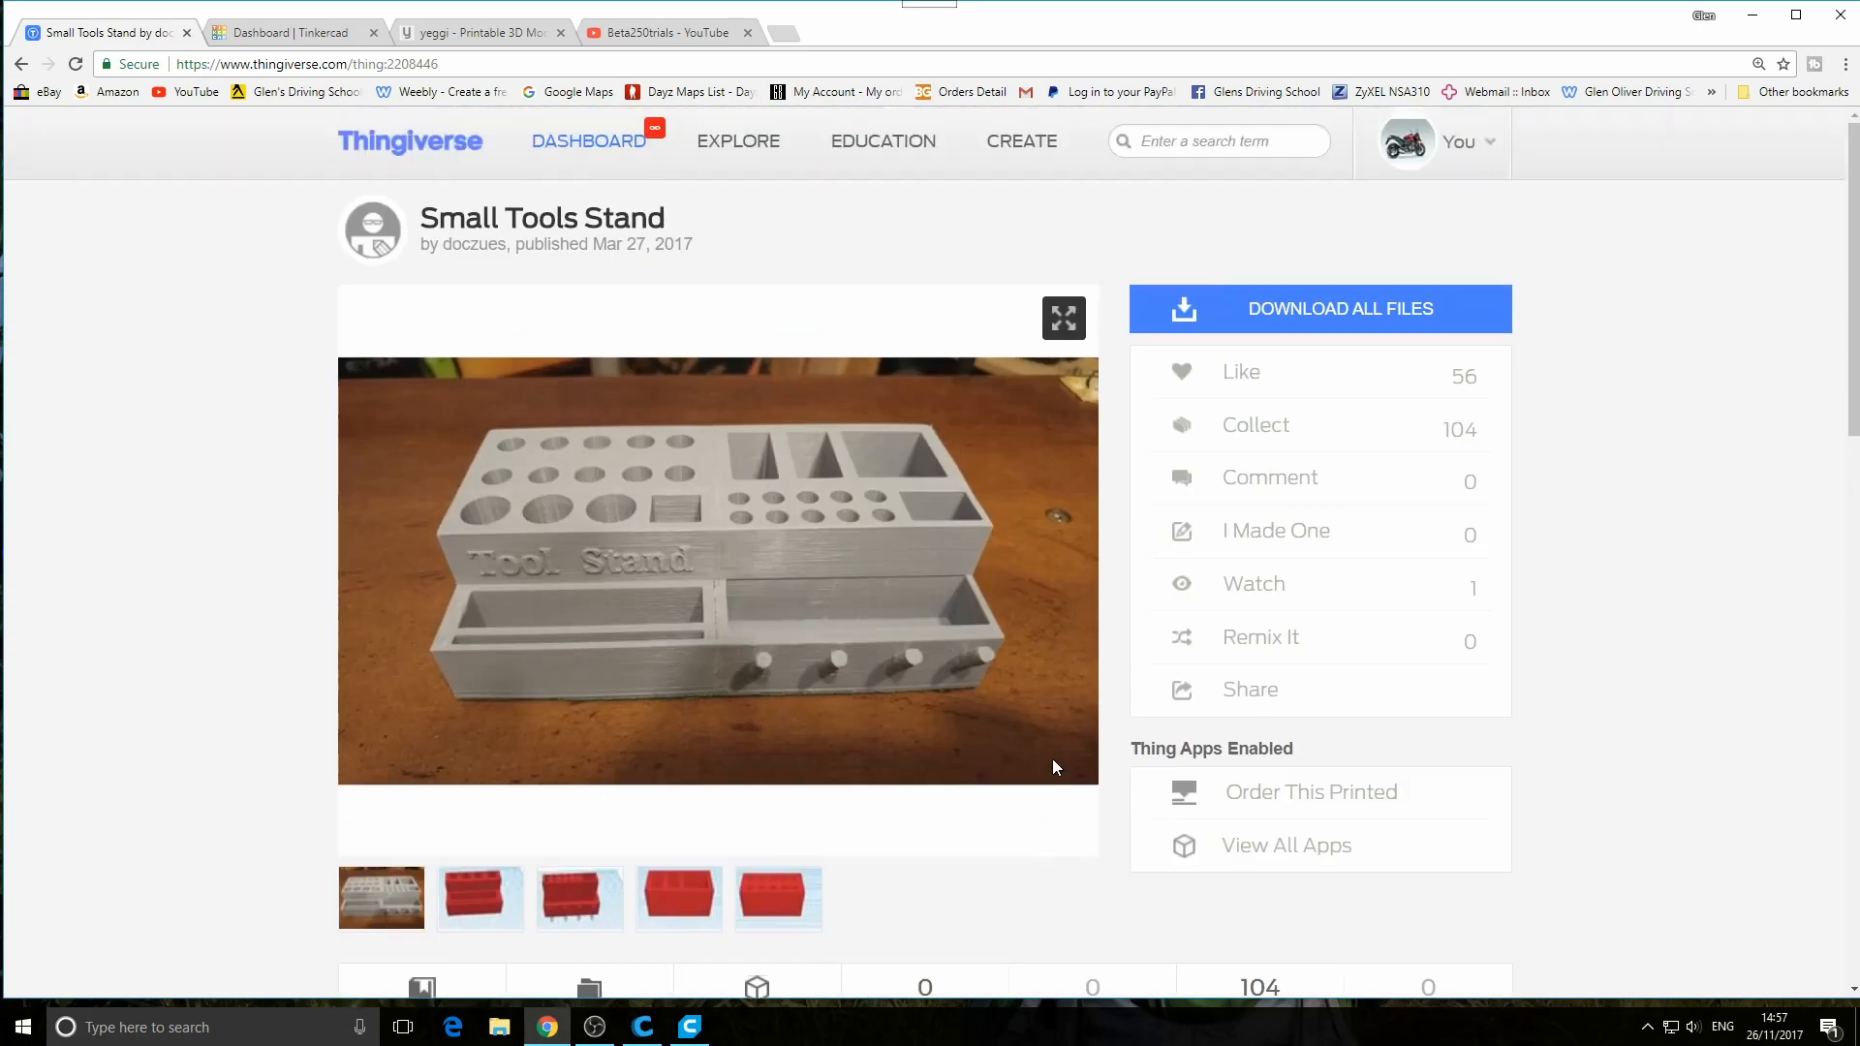
# Download all files of the Small Tools Stand and dismiss the license notice
pyautogui.click(1345, 312)
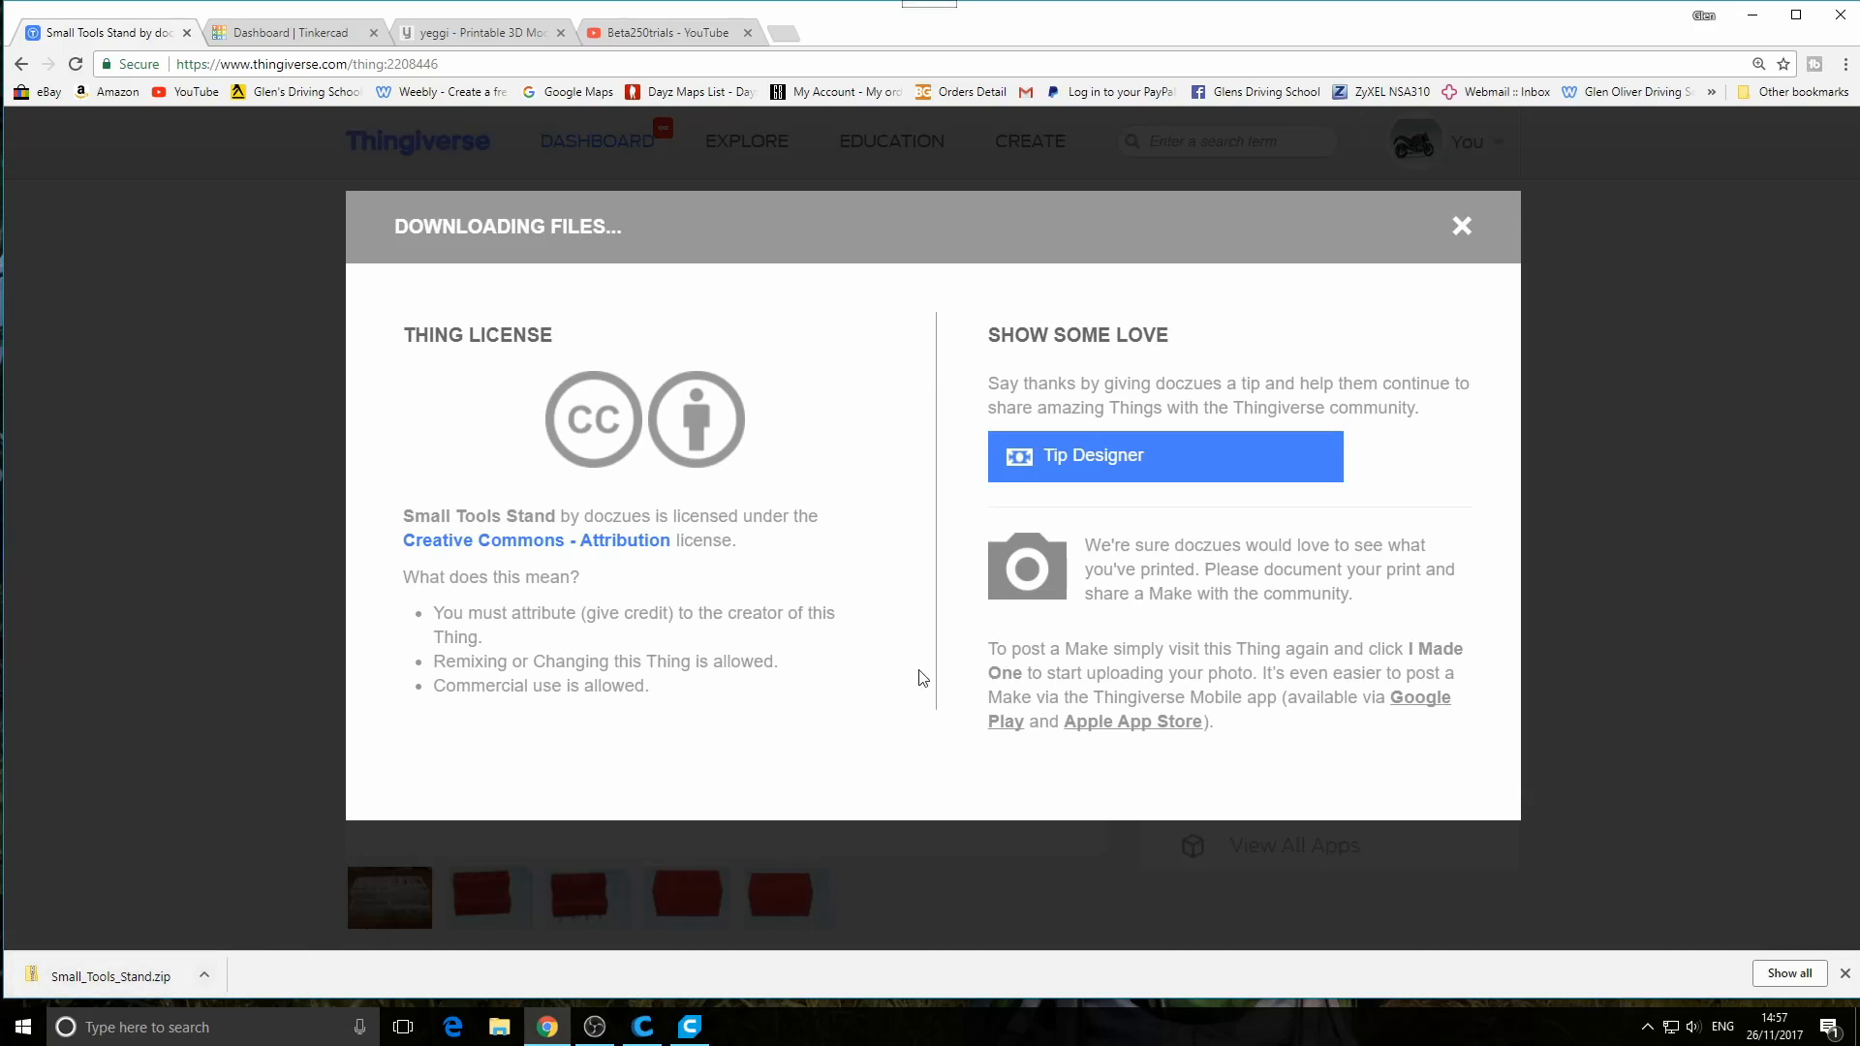
pyautogui.click(1463, 224)
# Read the Small Tools Stand's thing details, covering its summary, print settings, post-printing advice and design notes
pyautogui.scroll(-2, 1265, 450)
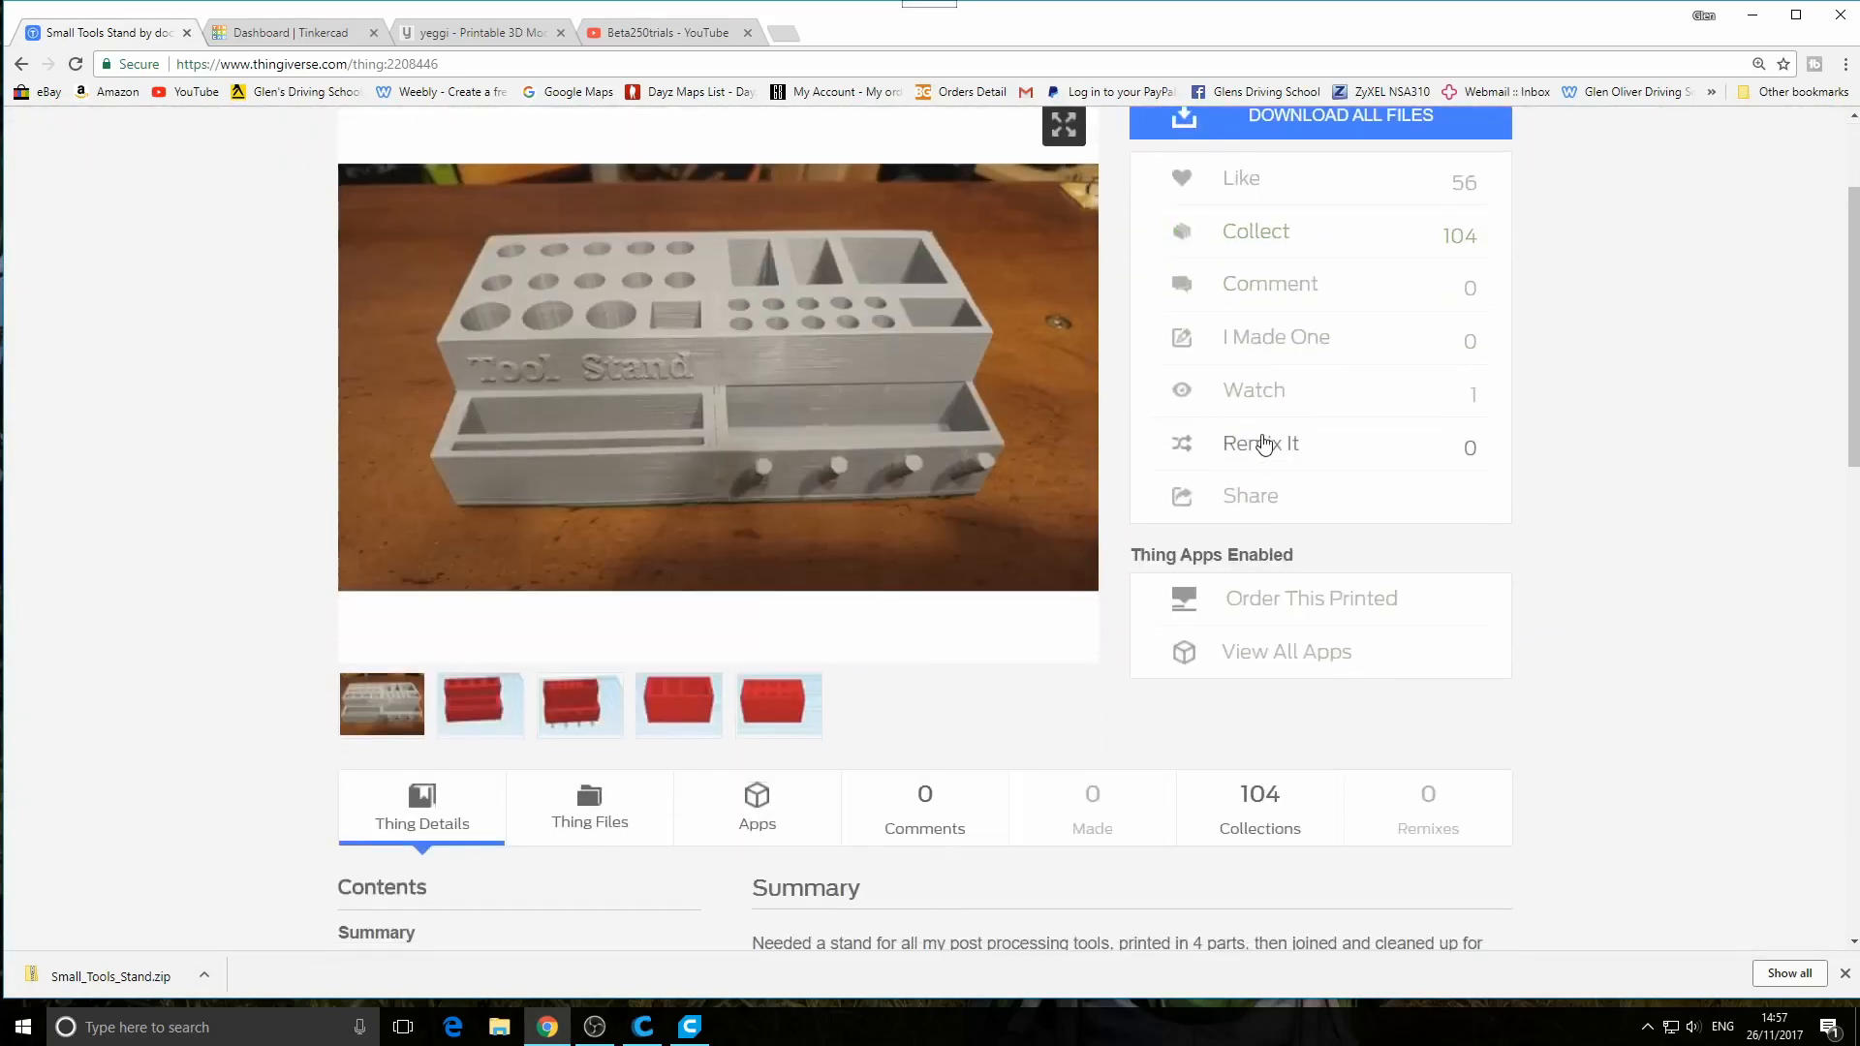
pyautogui.scroll(-3, 1212, 461)
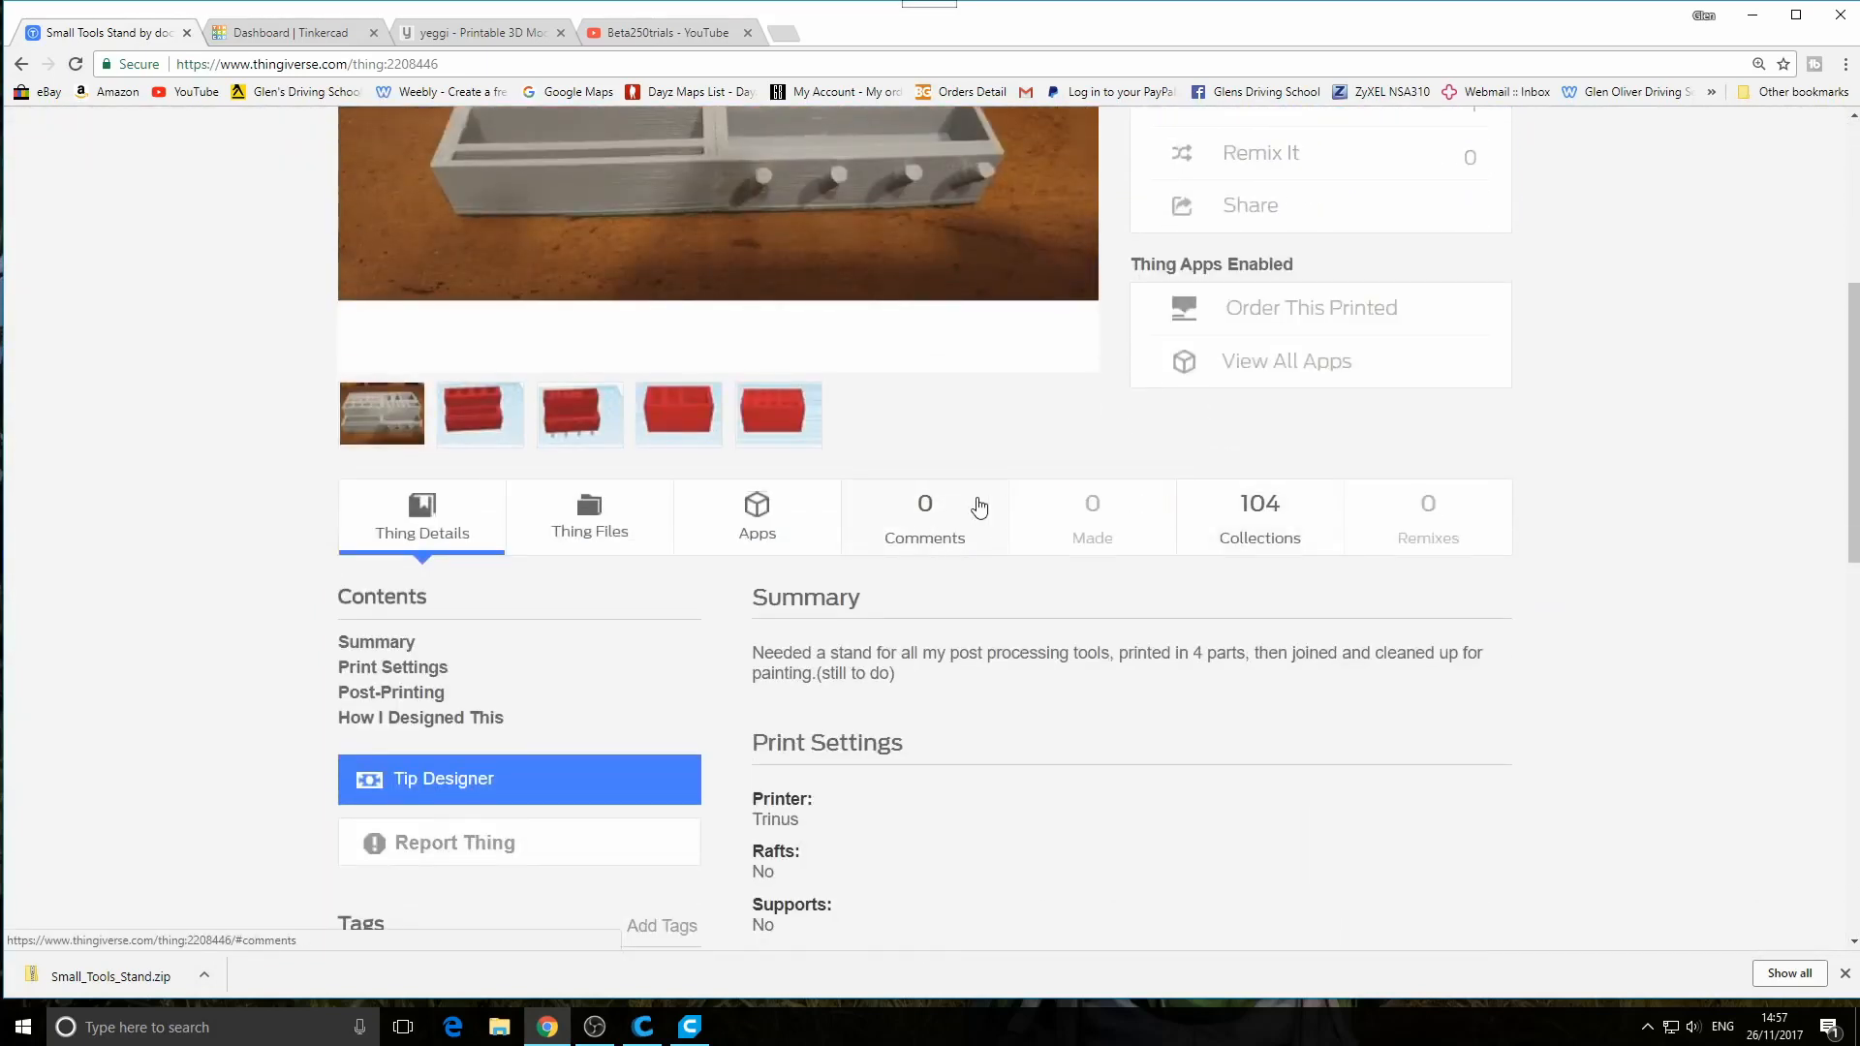
pyautogui.scroll(-1, 1272, 646)
pyautogui.scroll(-2, 1272, 645)
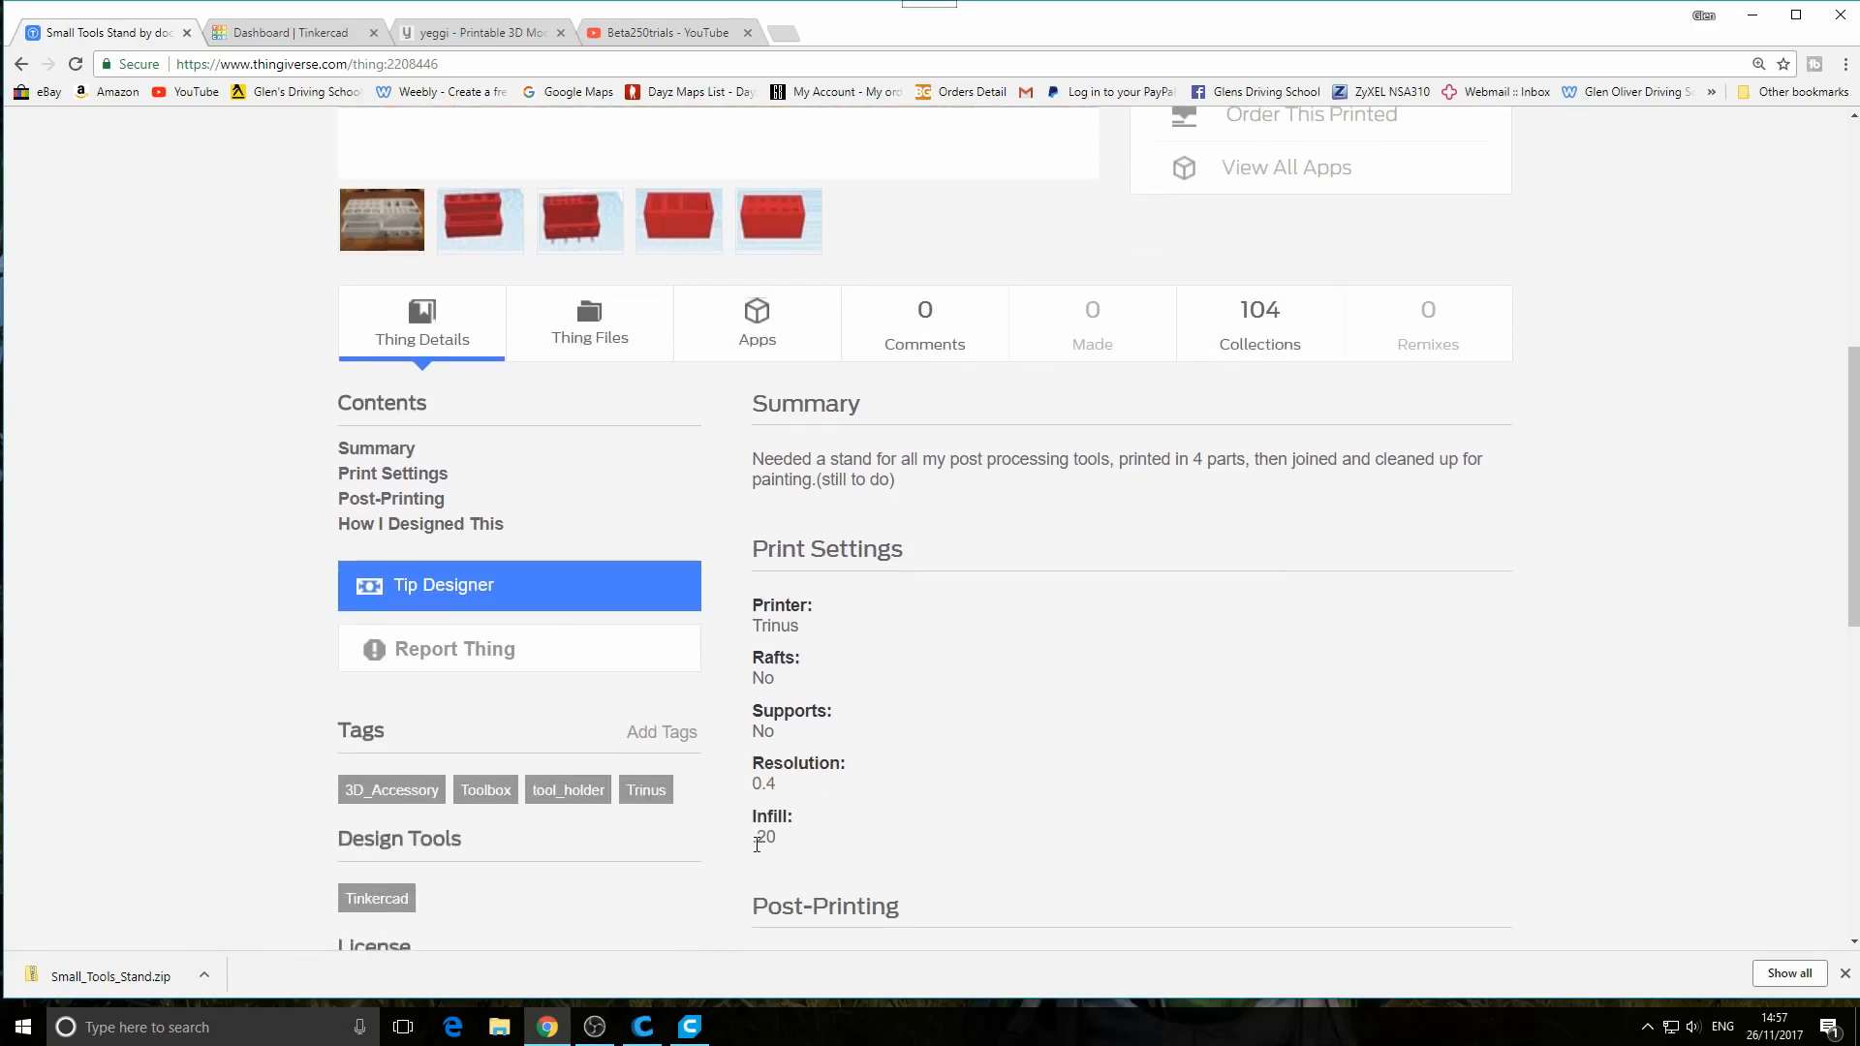
pyautogui.scroll(-5, 819, 775)
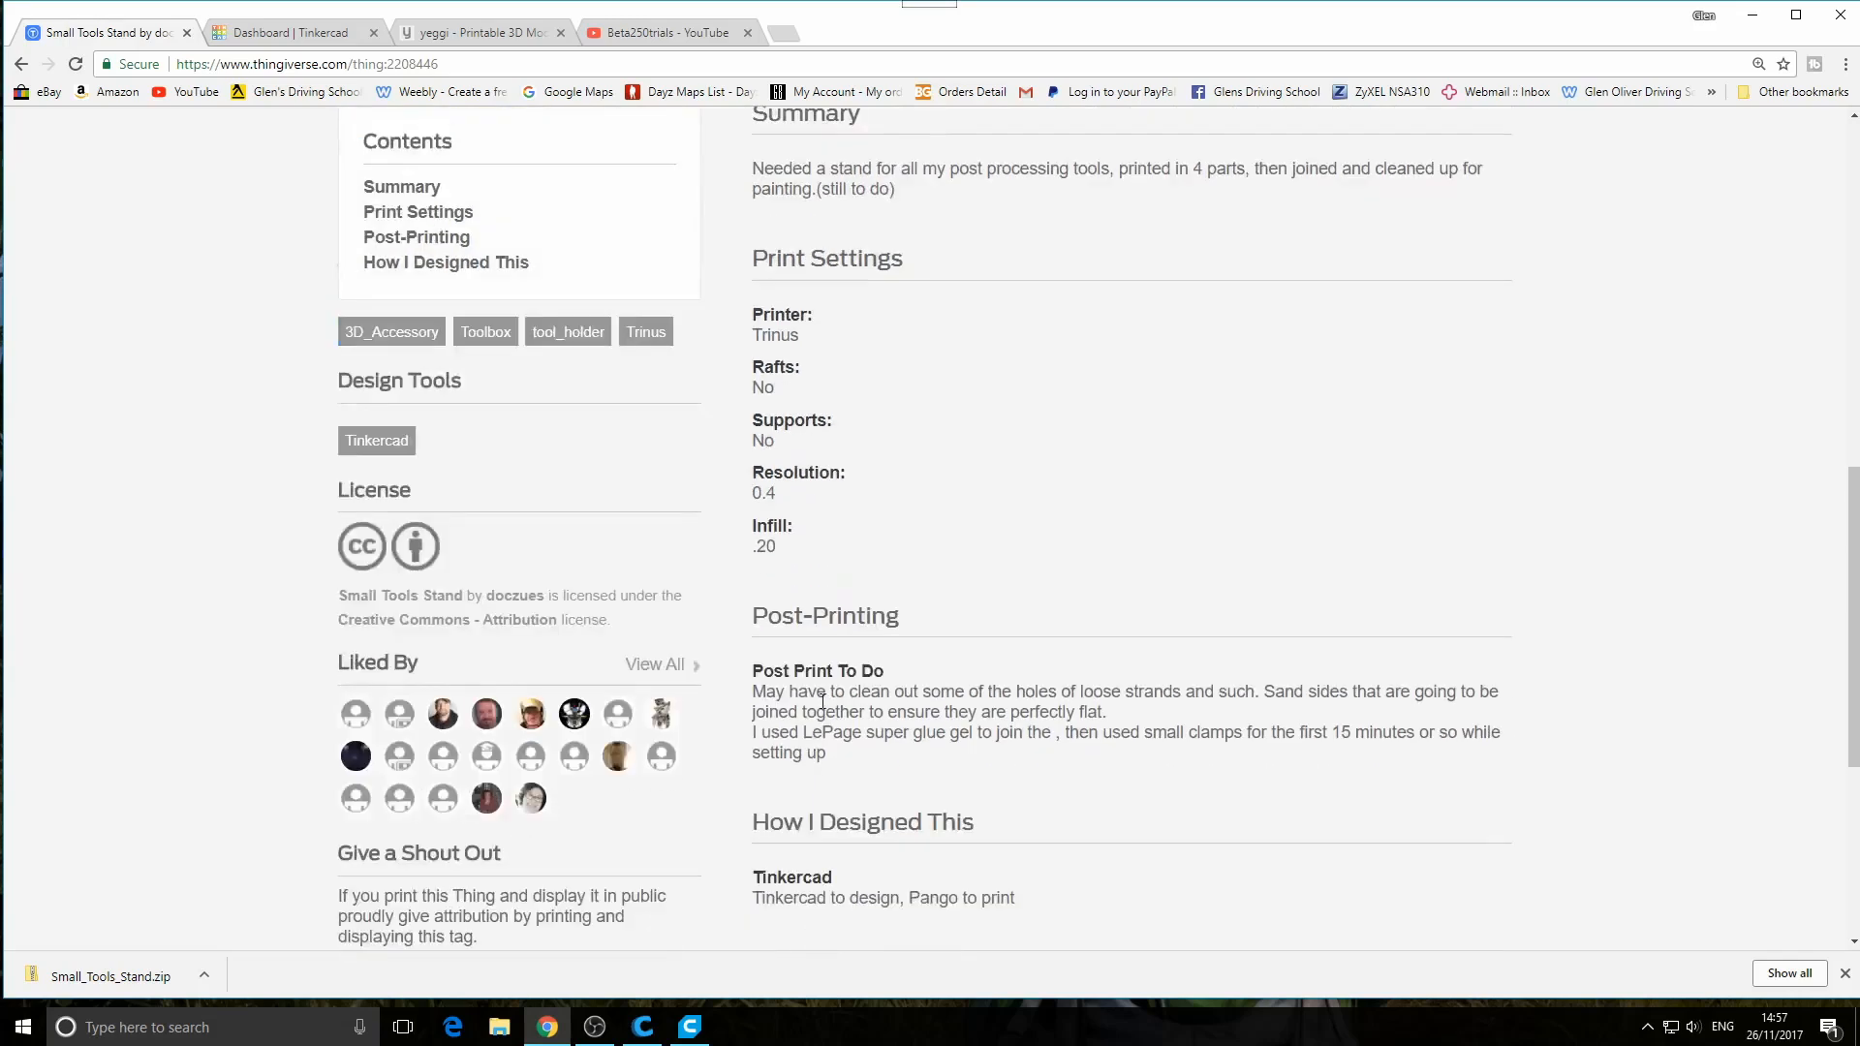
pyautogui.scroll(2, 836, 760)
pyautogui.scroll(3, 836, 760)
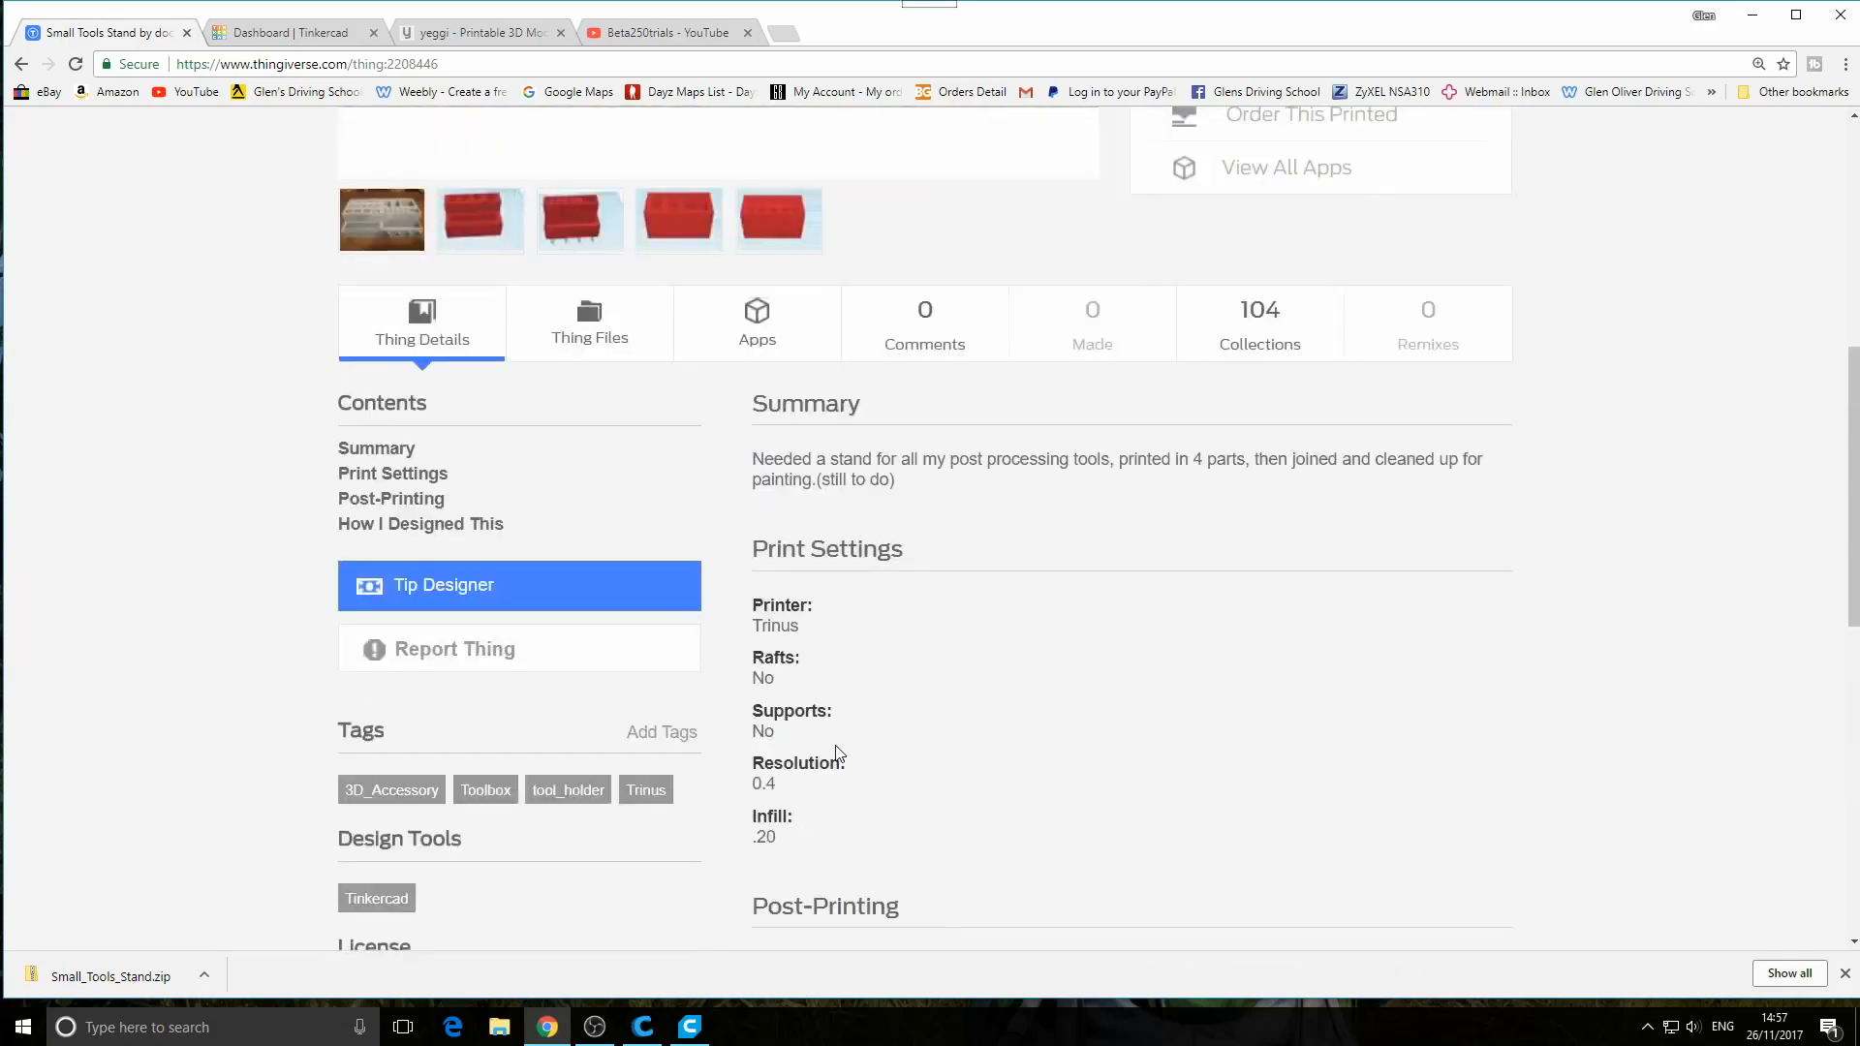
pyautogui.scroll(5, 846, 740)
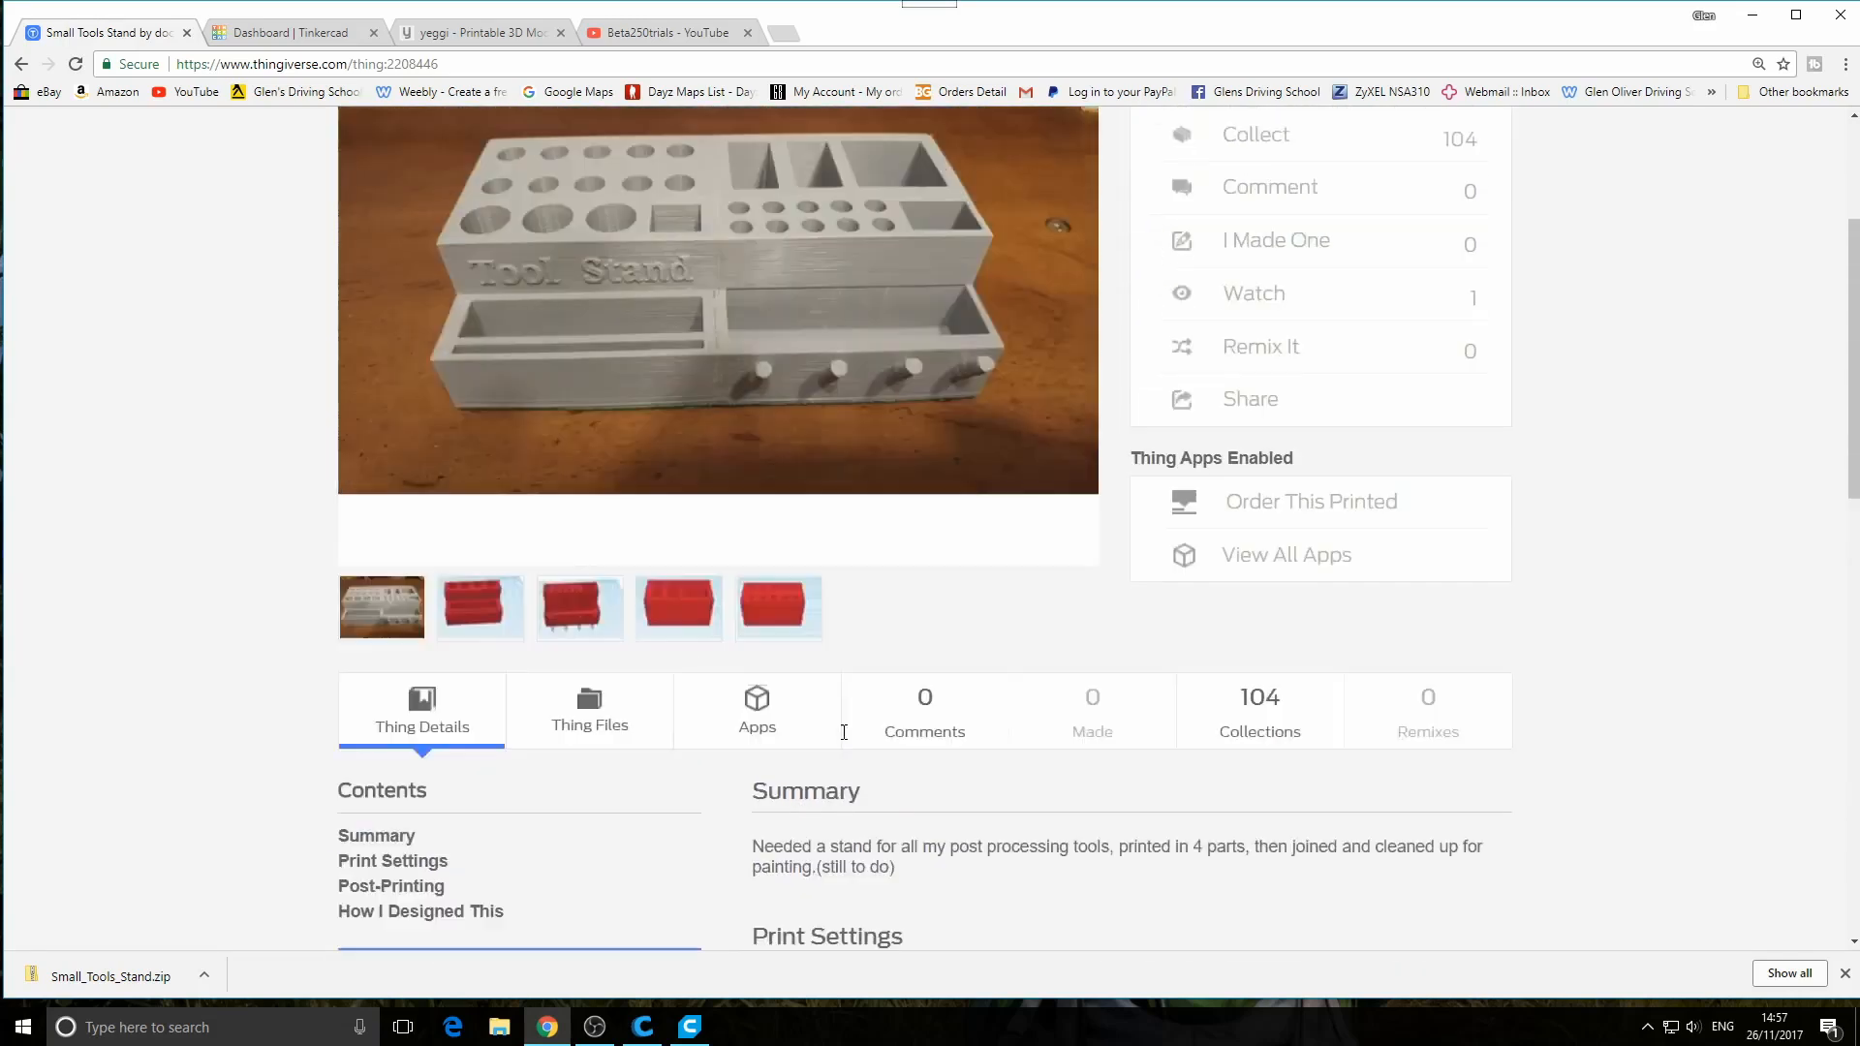
pyautogui.scroll(-2, 846, 740)
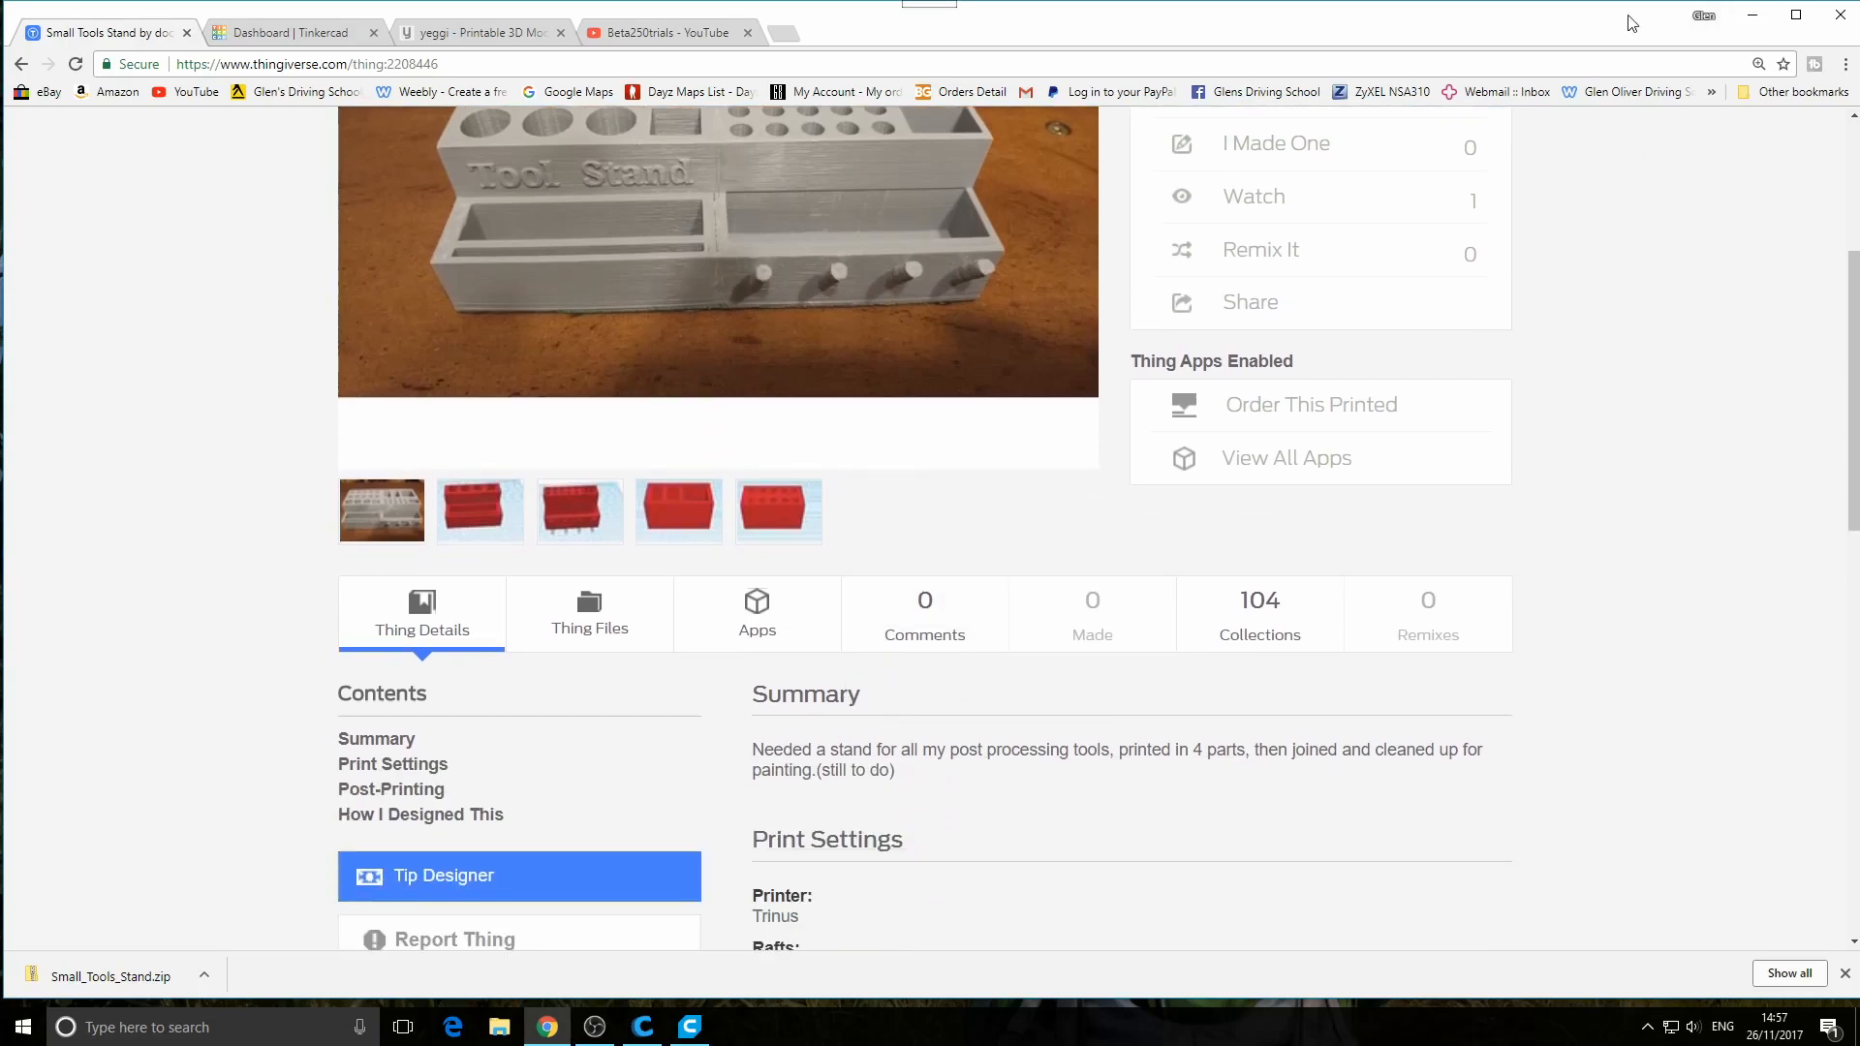
# Put the downloaded Small_Tools_Stand.zip on the desktop, minimize the browser and move the archive to a clear spot below the gcode folder
pyautogui.moveTo(1629, 23); pyautogui.dragTo(1460, 26)
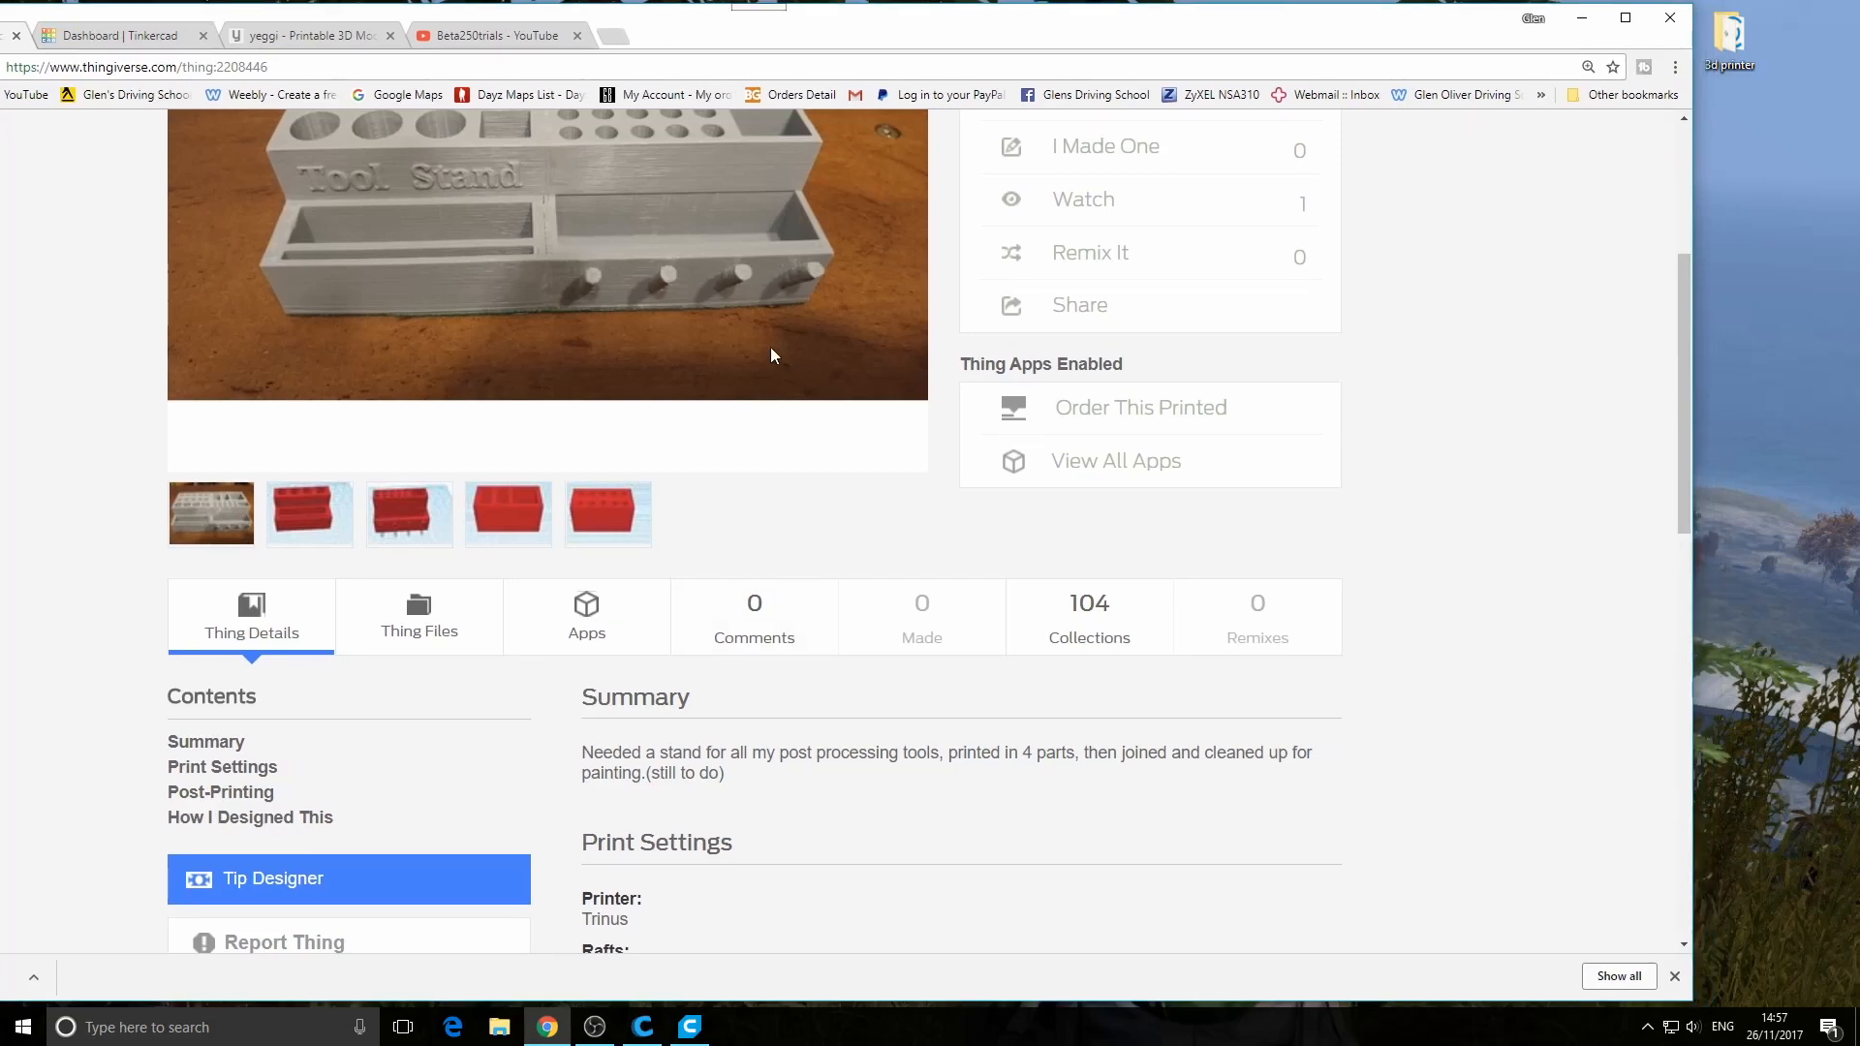
pyautogui.moveTo(877, 40); pyautogui.dragTo(1000, 46)
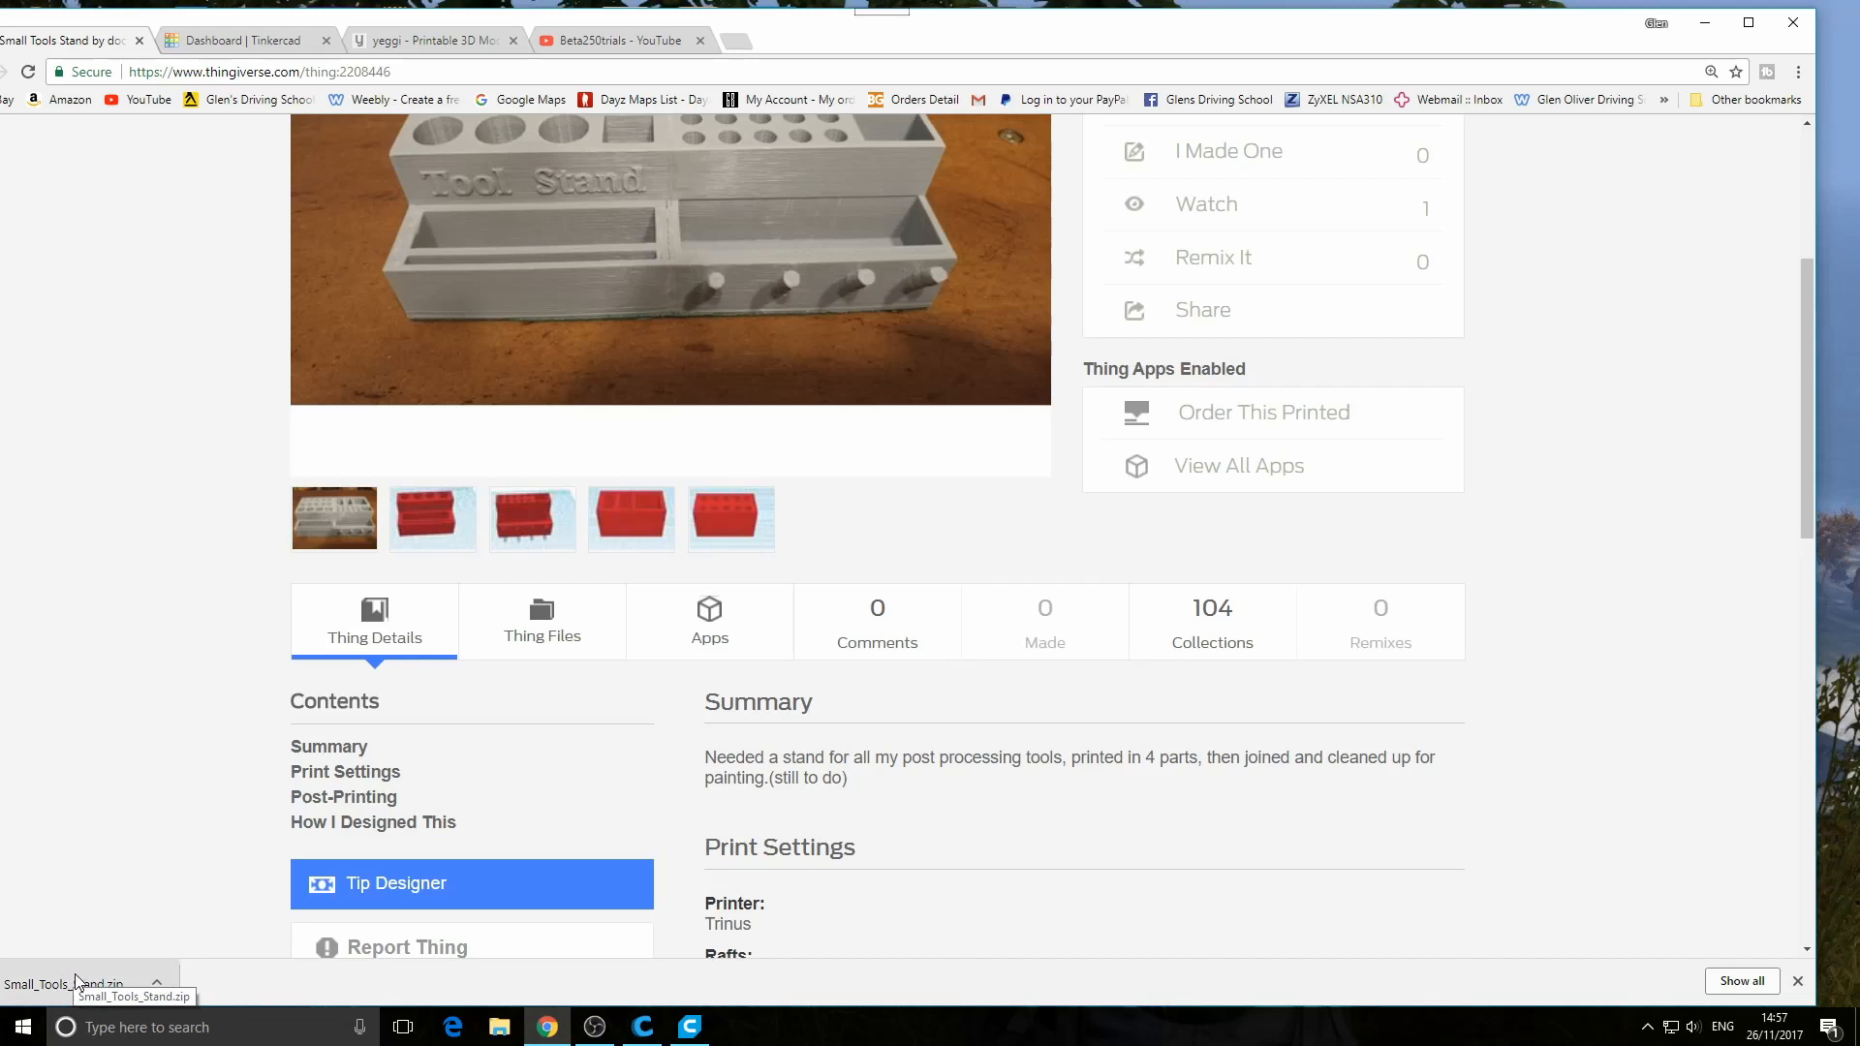
pyautogui.moveTo(75, 980); pyautogui.dragTo(1838, 458)
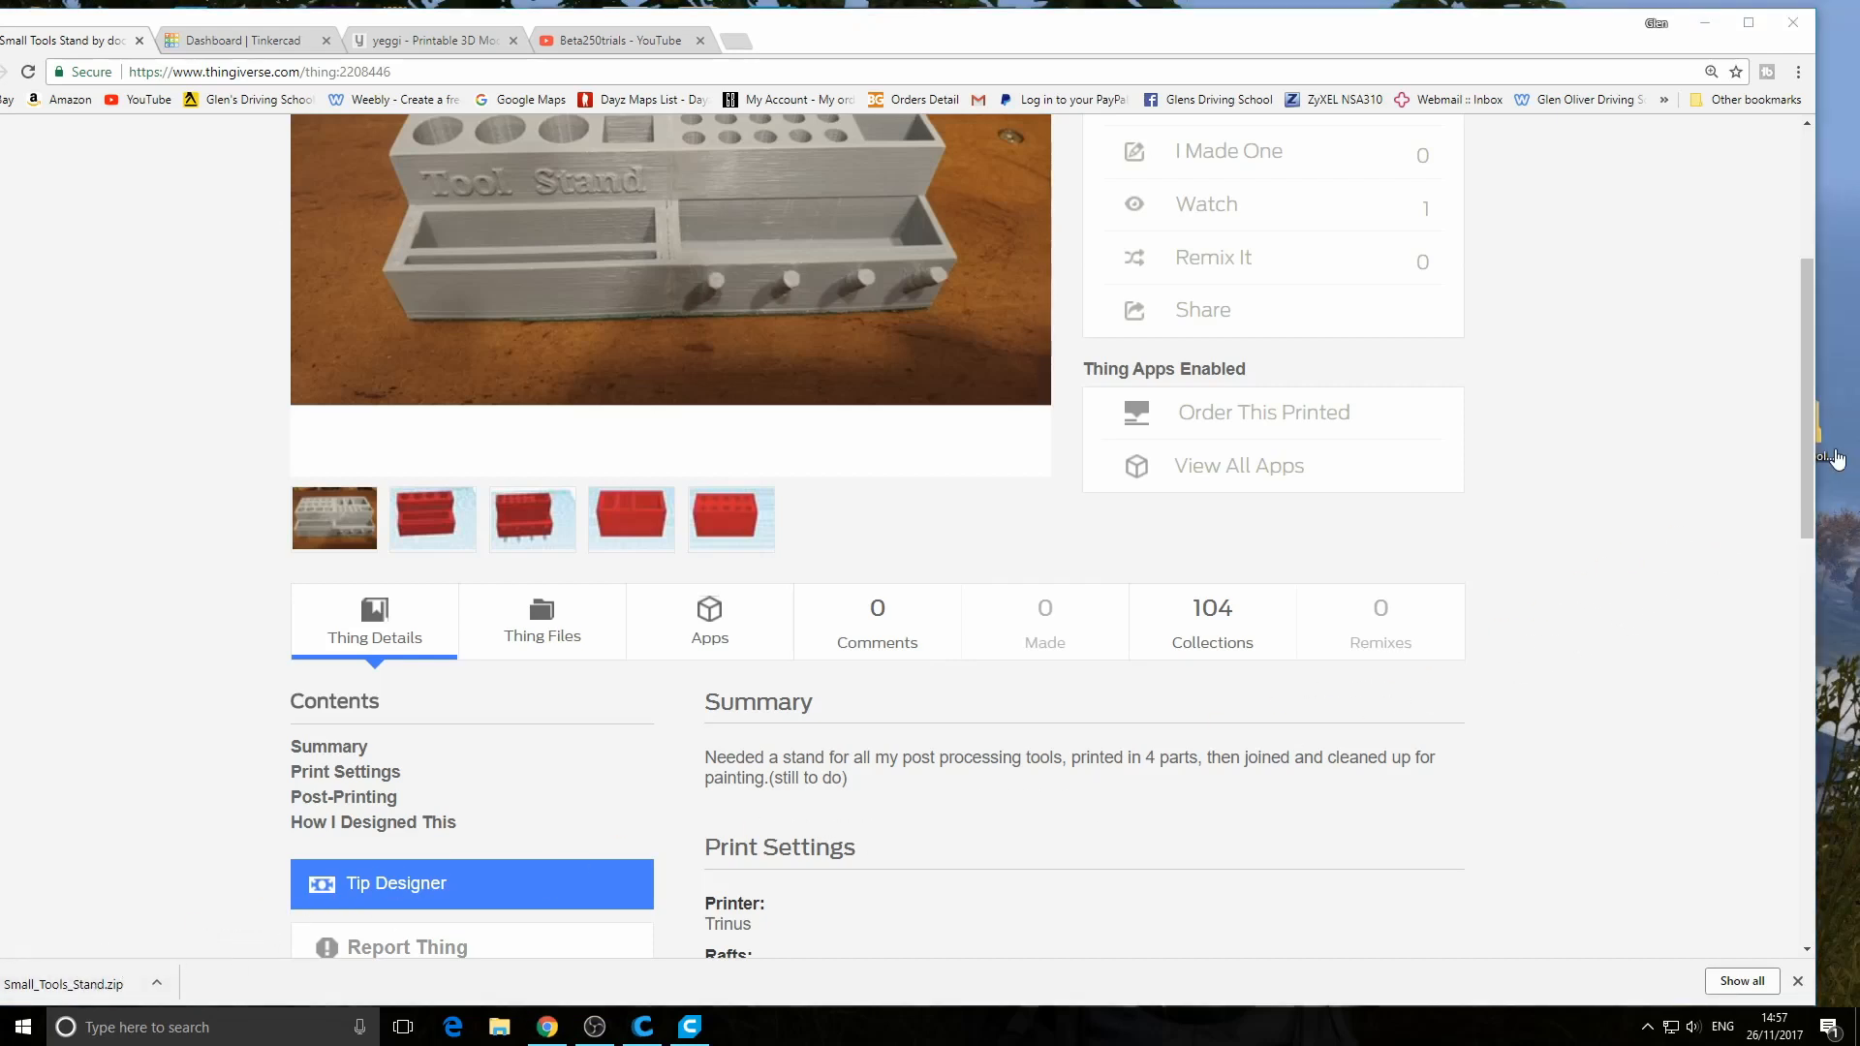
pyautogui.click(1706, 22)
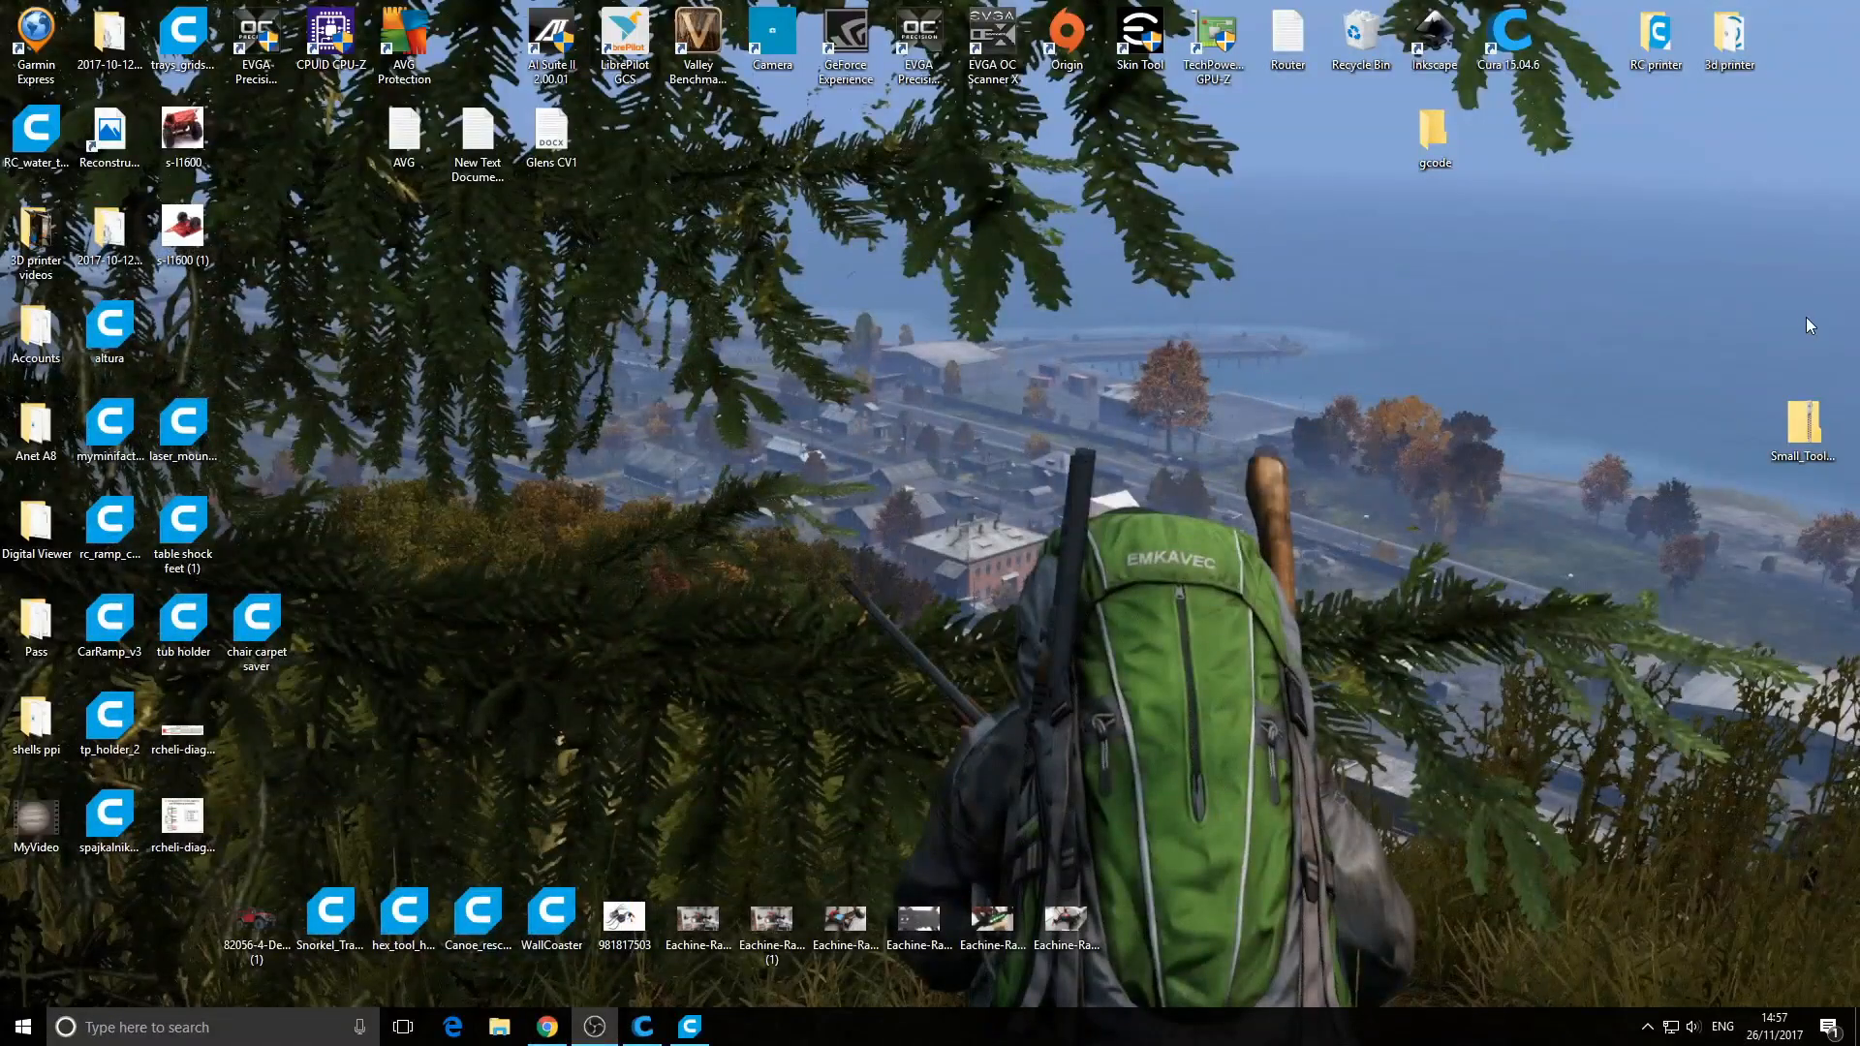
pyautogui.moveTo(1781, 445); pyautogui.dragTo(1360, 379)
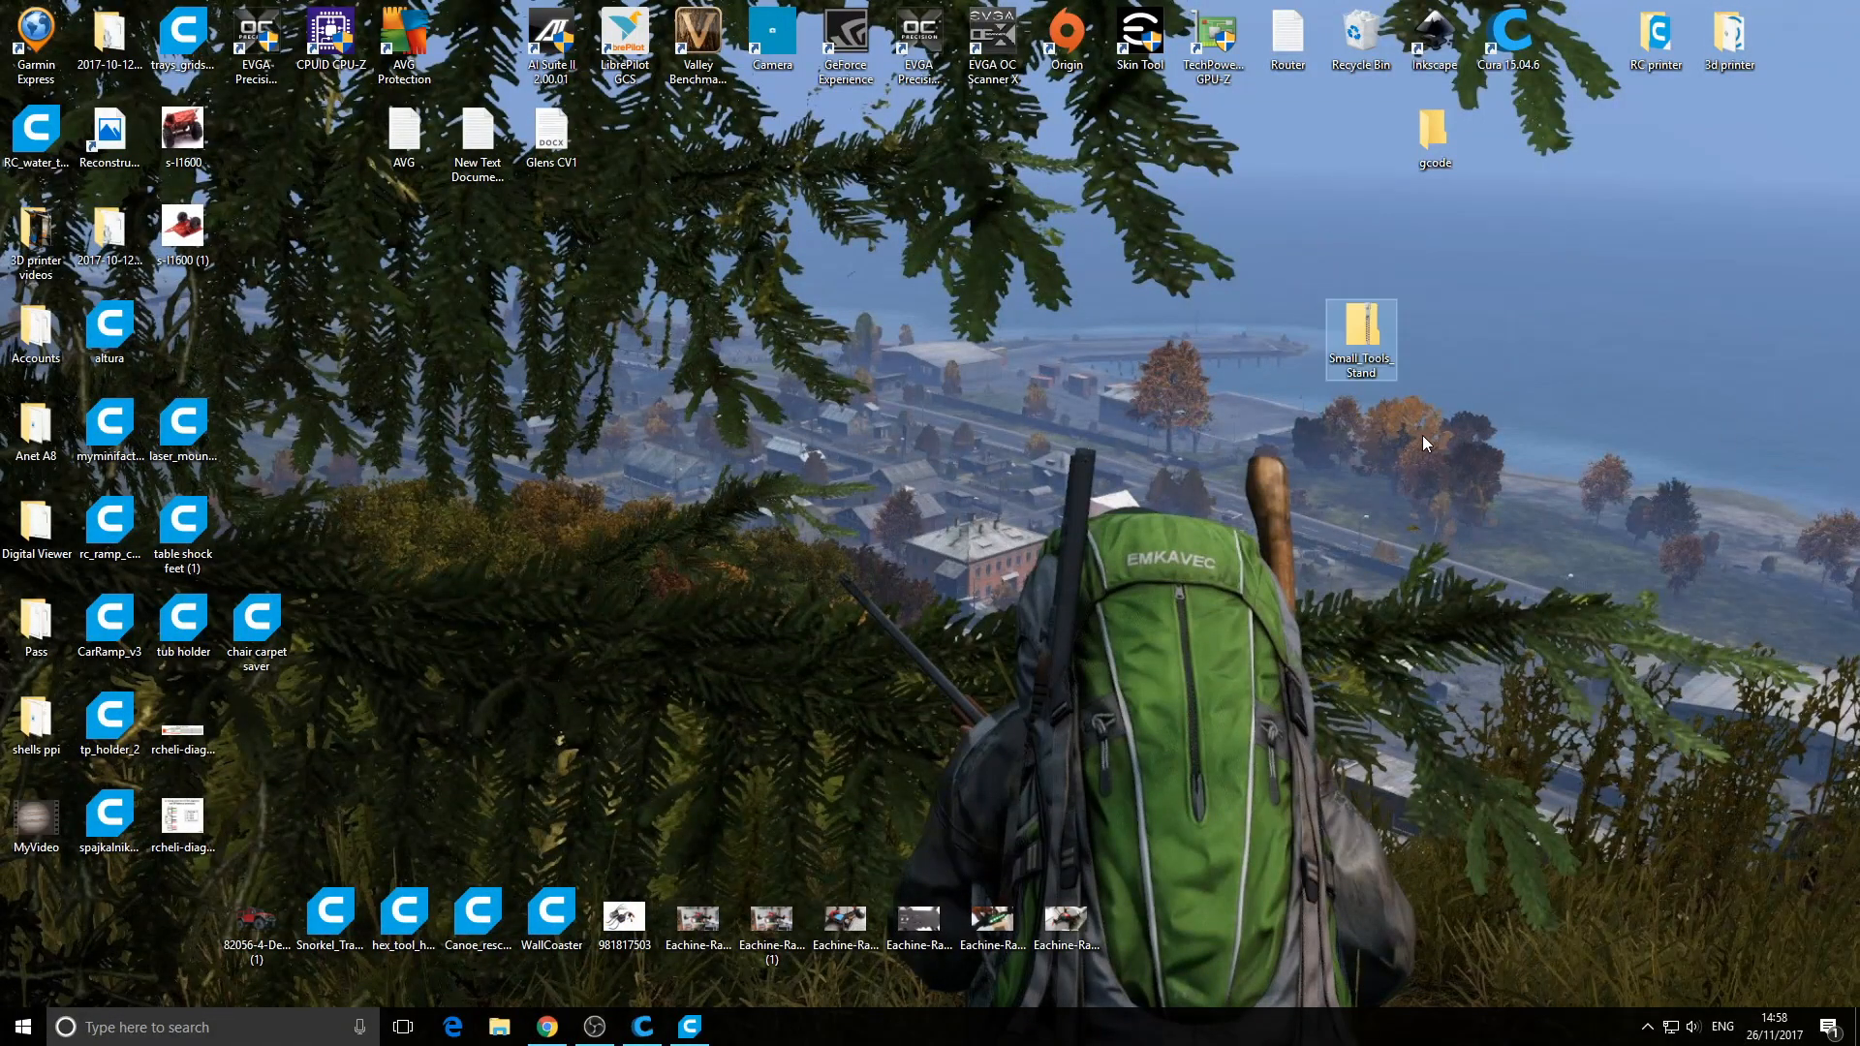
# Open the Small_Tools_Stand archive, check its README text file and open the images folder
pyautogui.doubleClick(1372, 346)
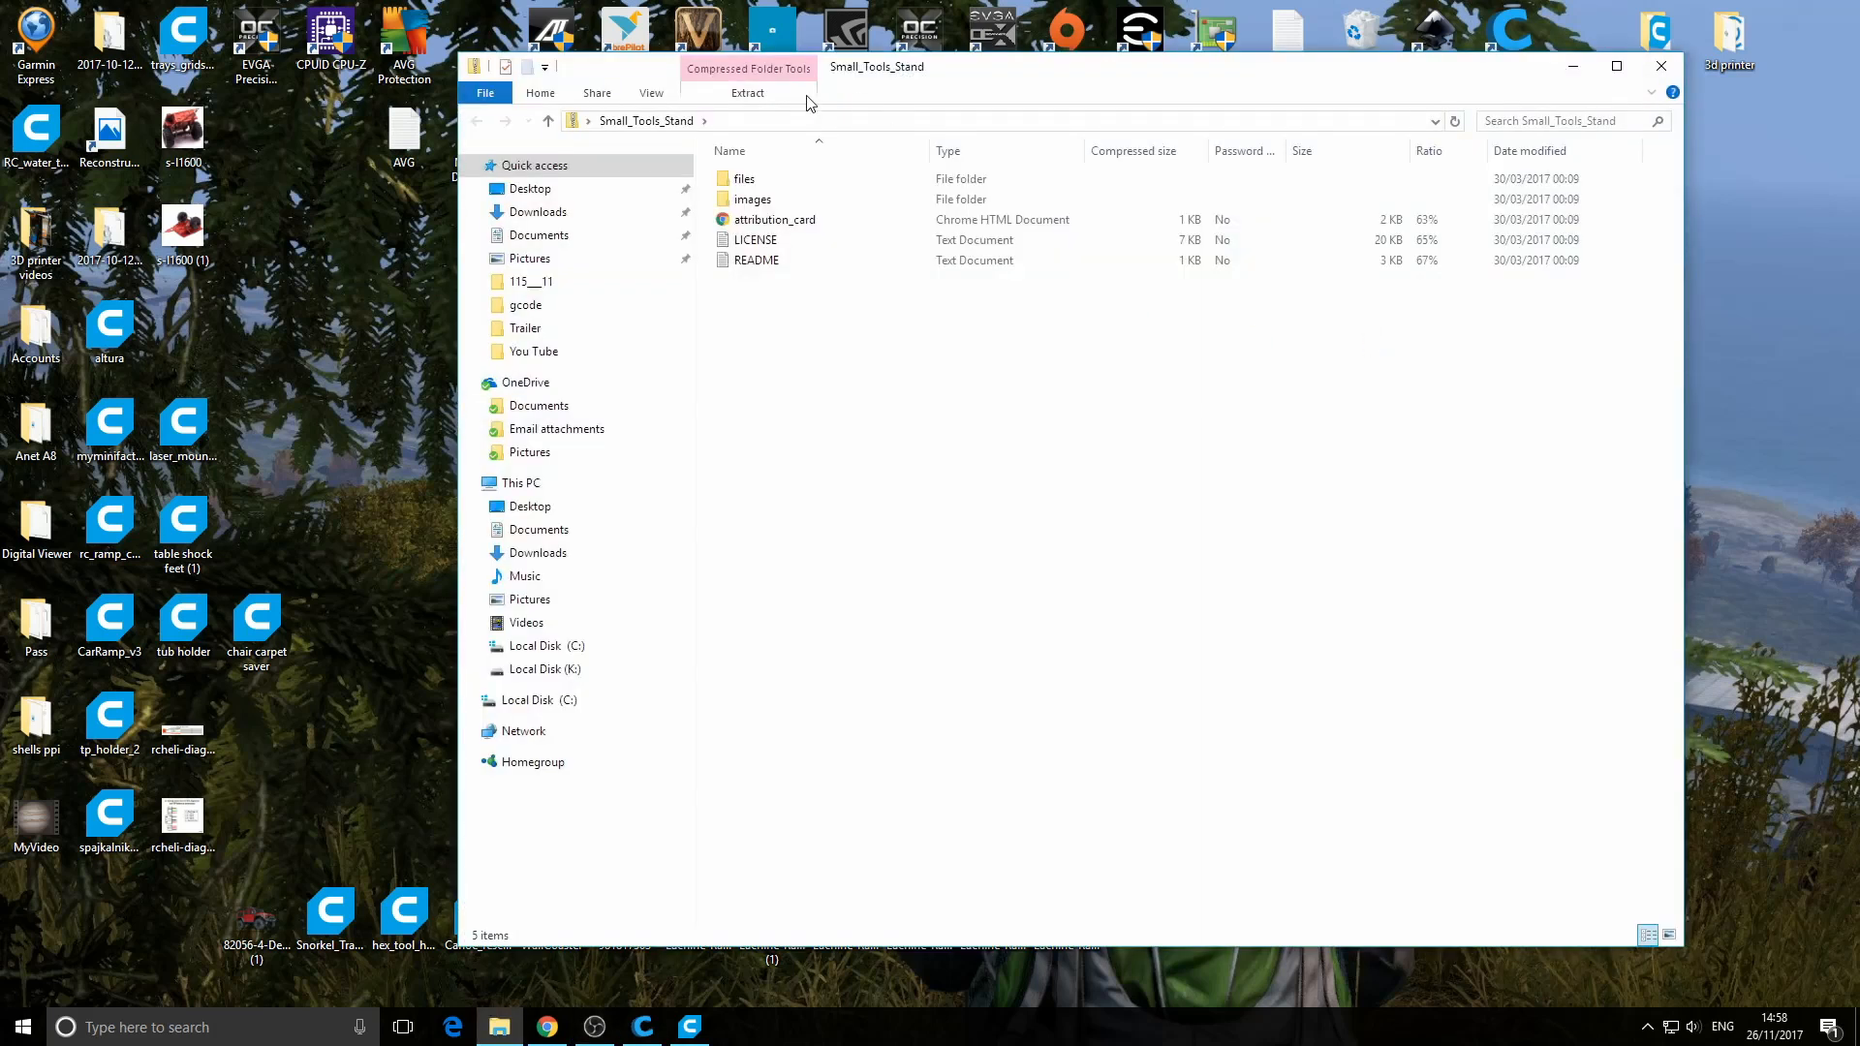
pyautogui.doubleClick(757, 261)
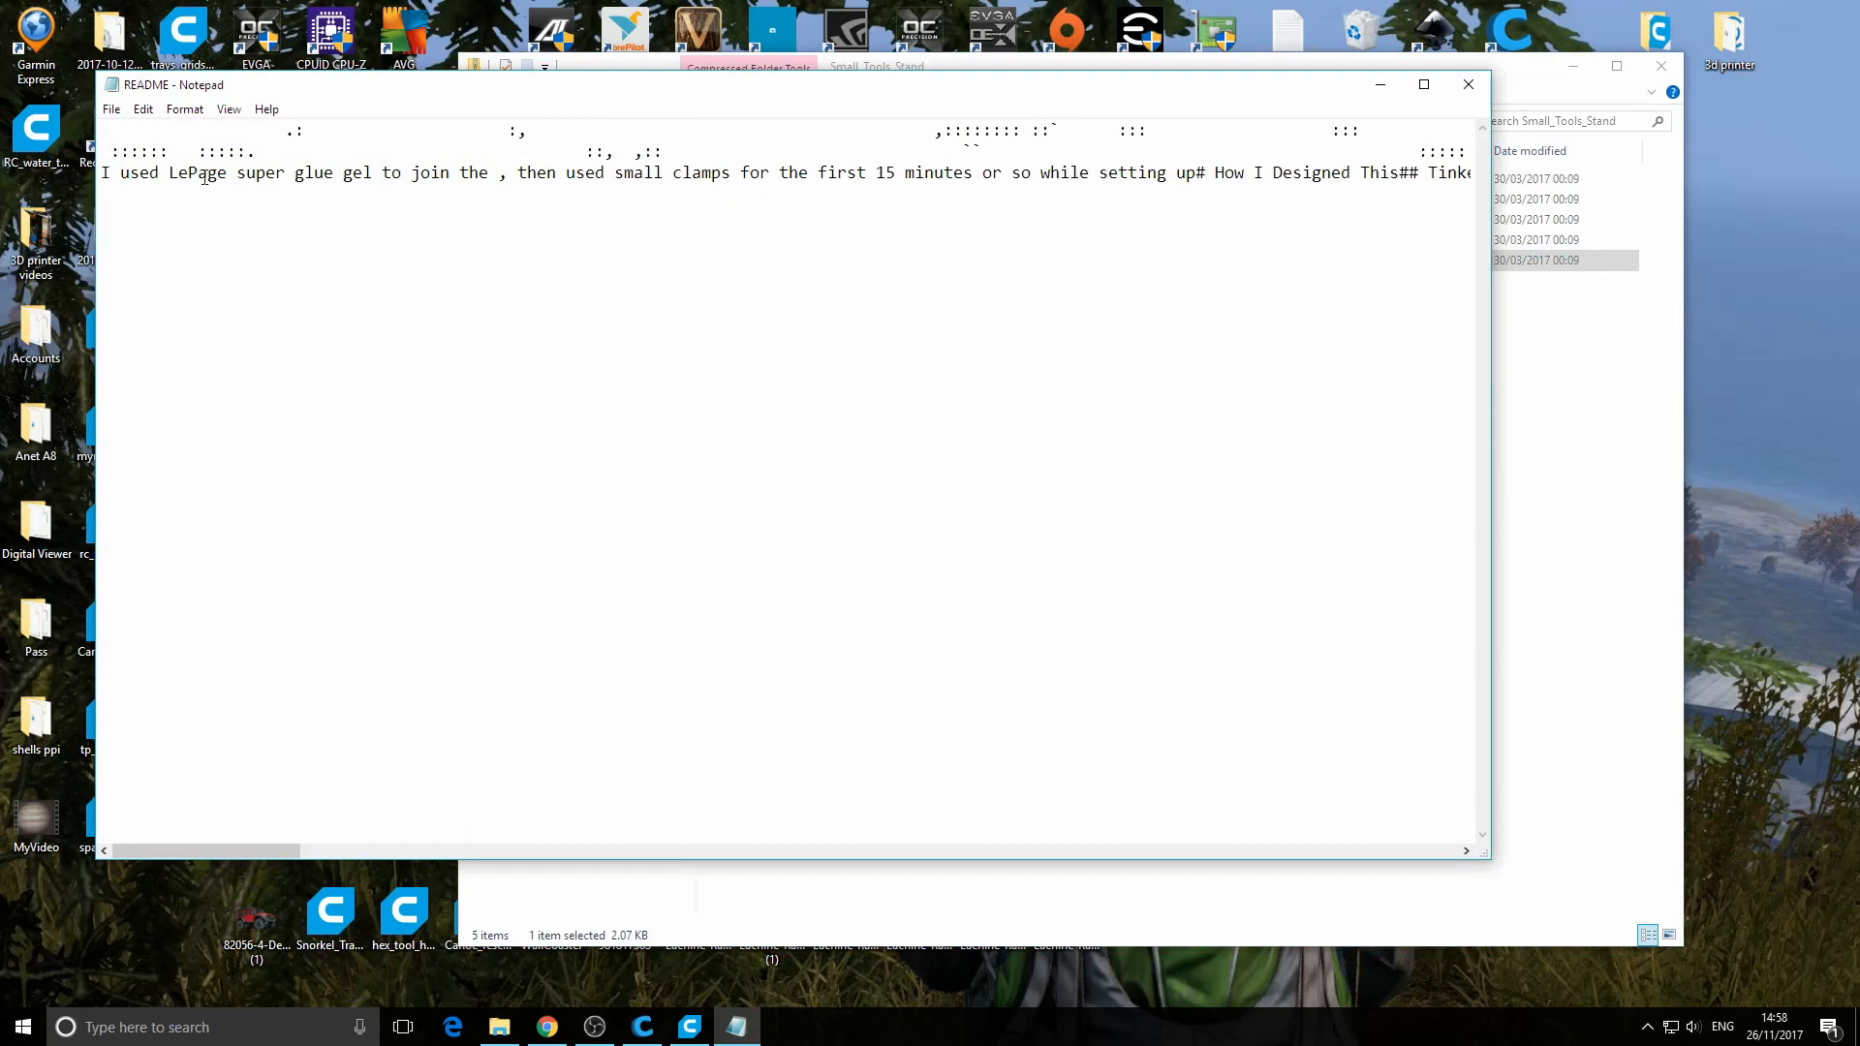
pyautogui.click(1469, 84)
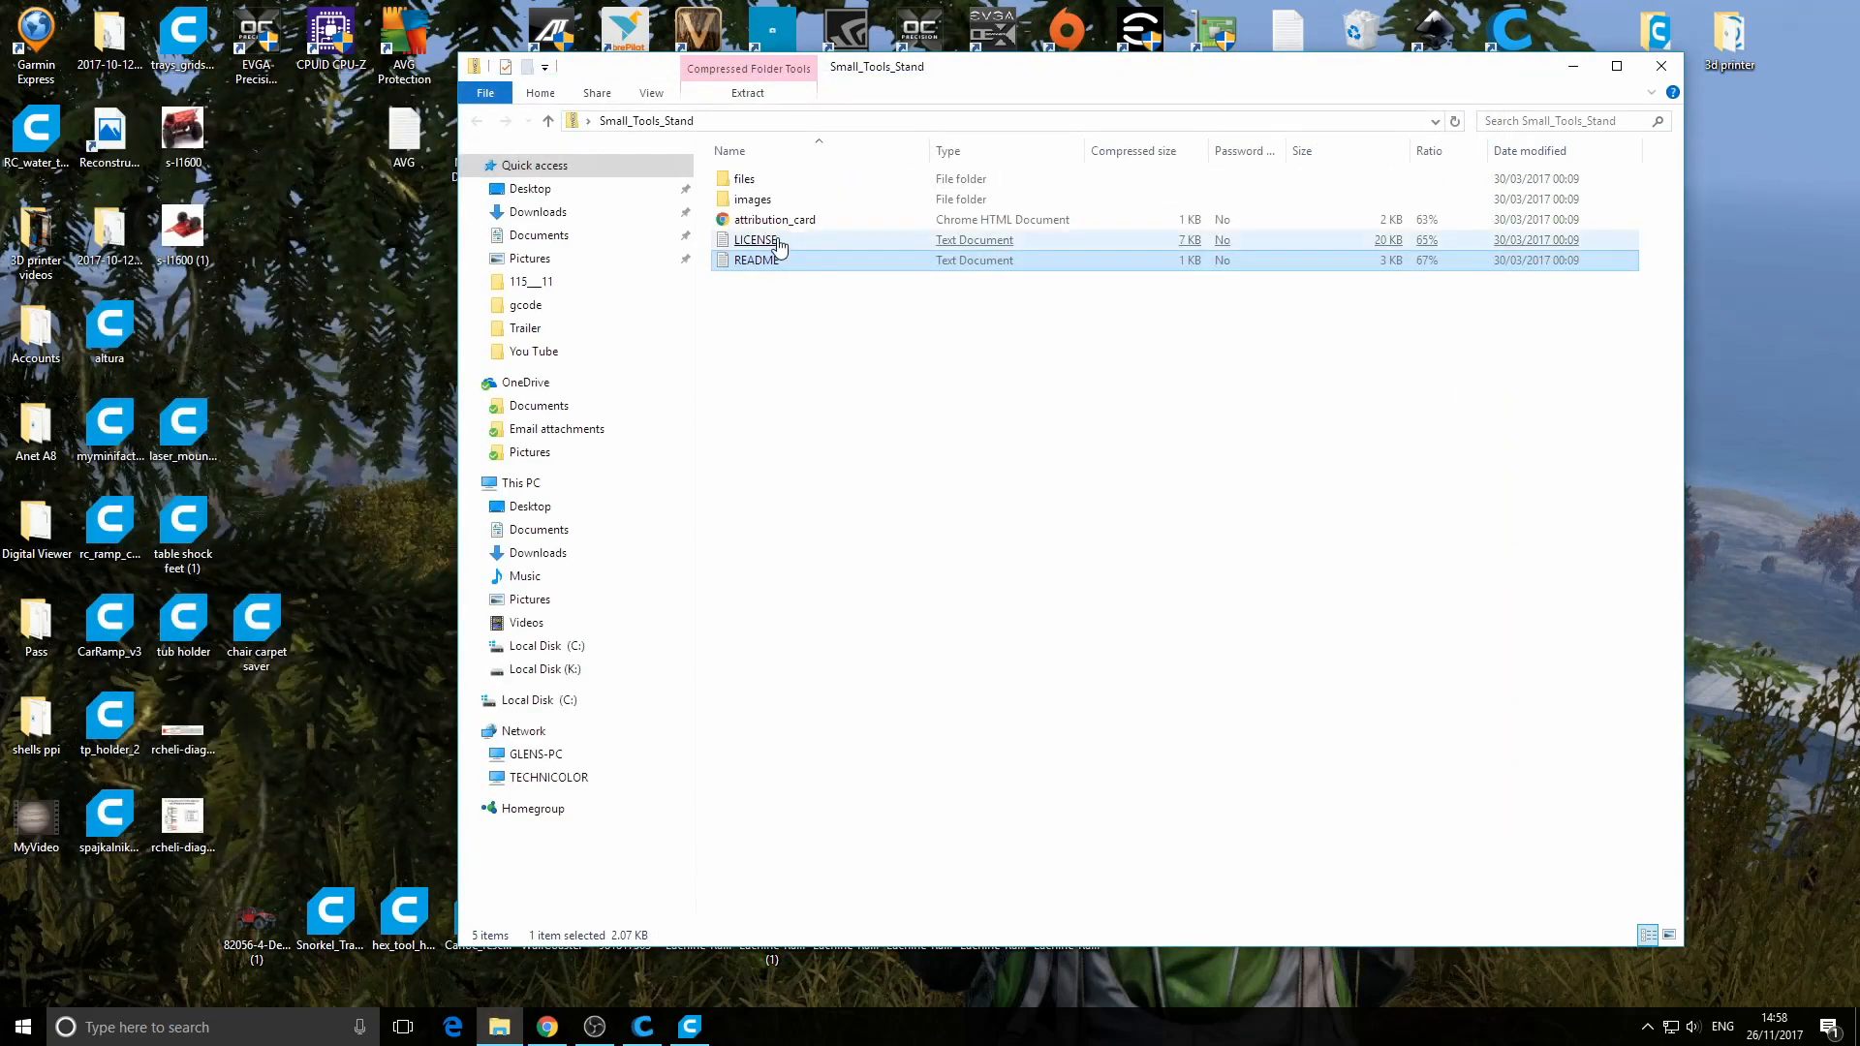
pyautogui.click(765, 201)
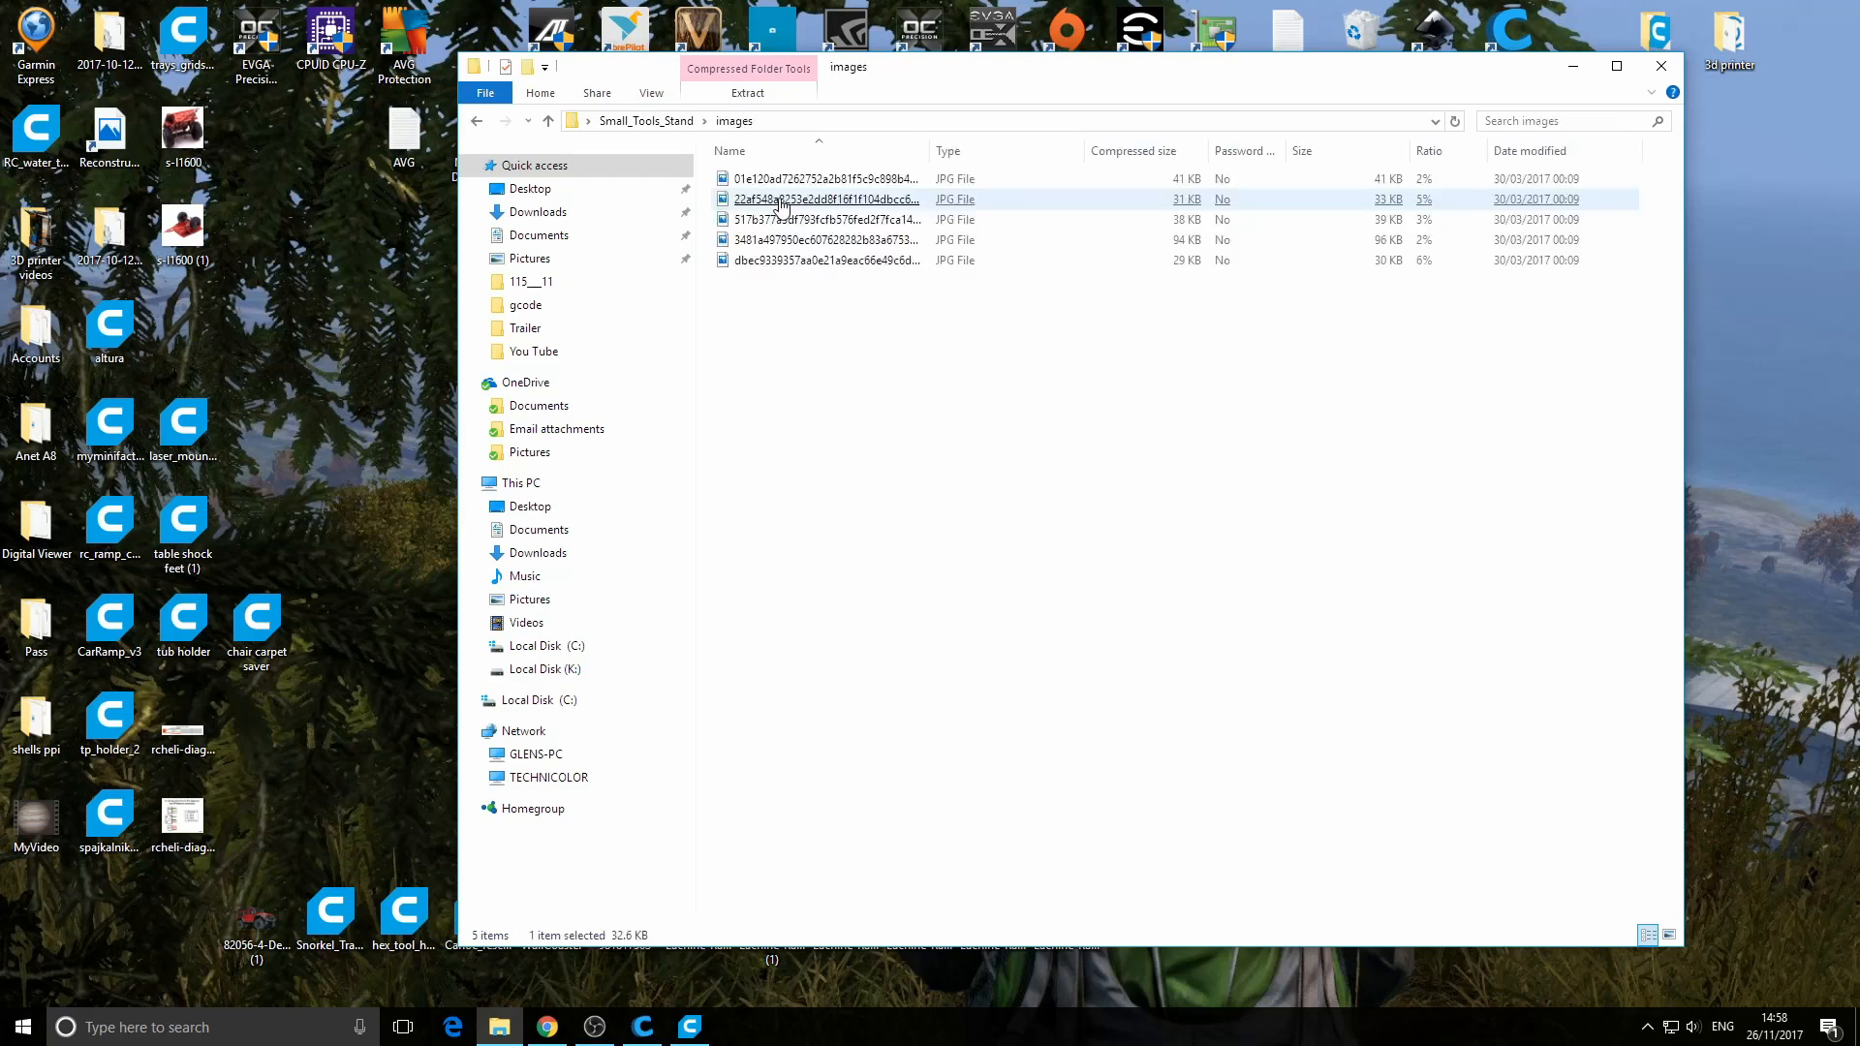
# Leave the archive's images folder and open its files folder to view the model parts
pyautogui.click(805, 180)
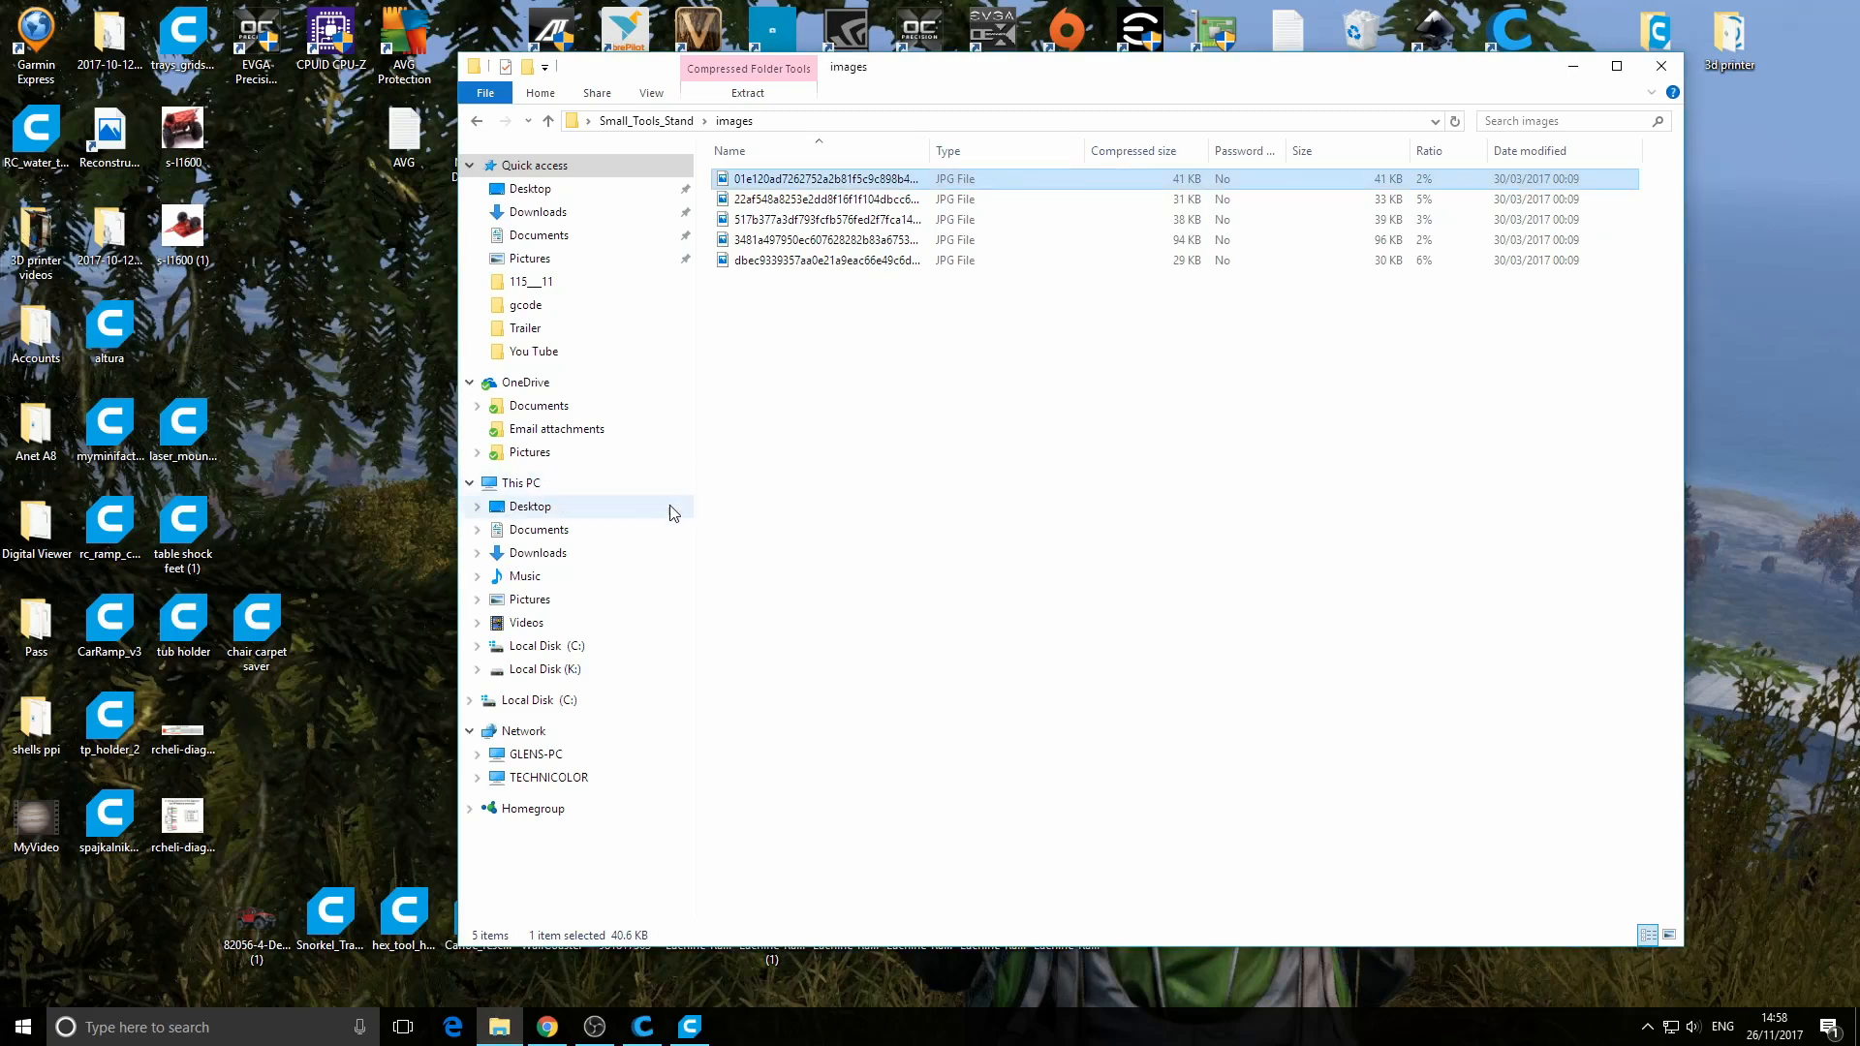
pyautogui.press('BackSpace')
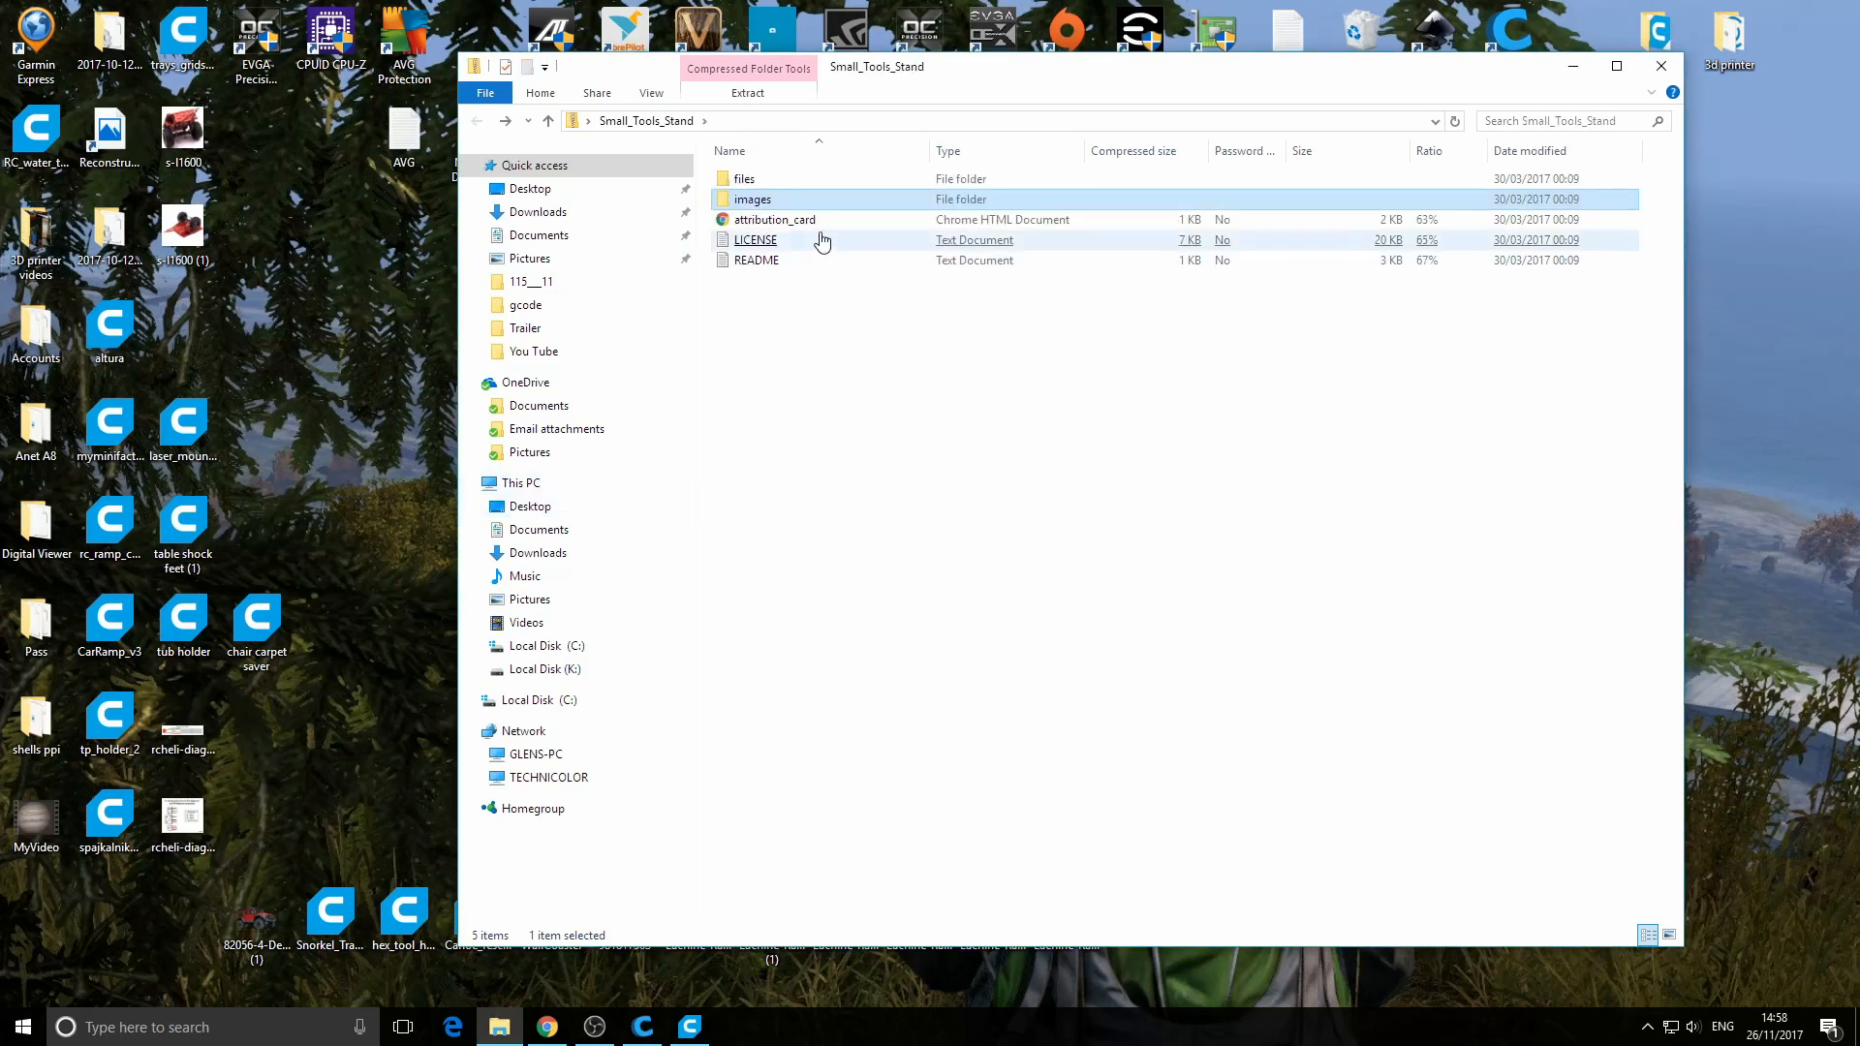
pyautogui.doubleClick(765, 182)
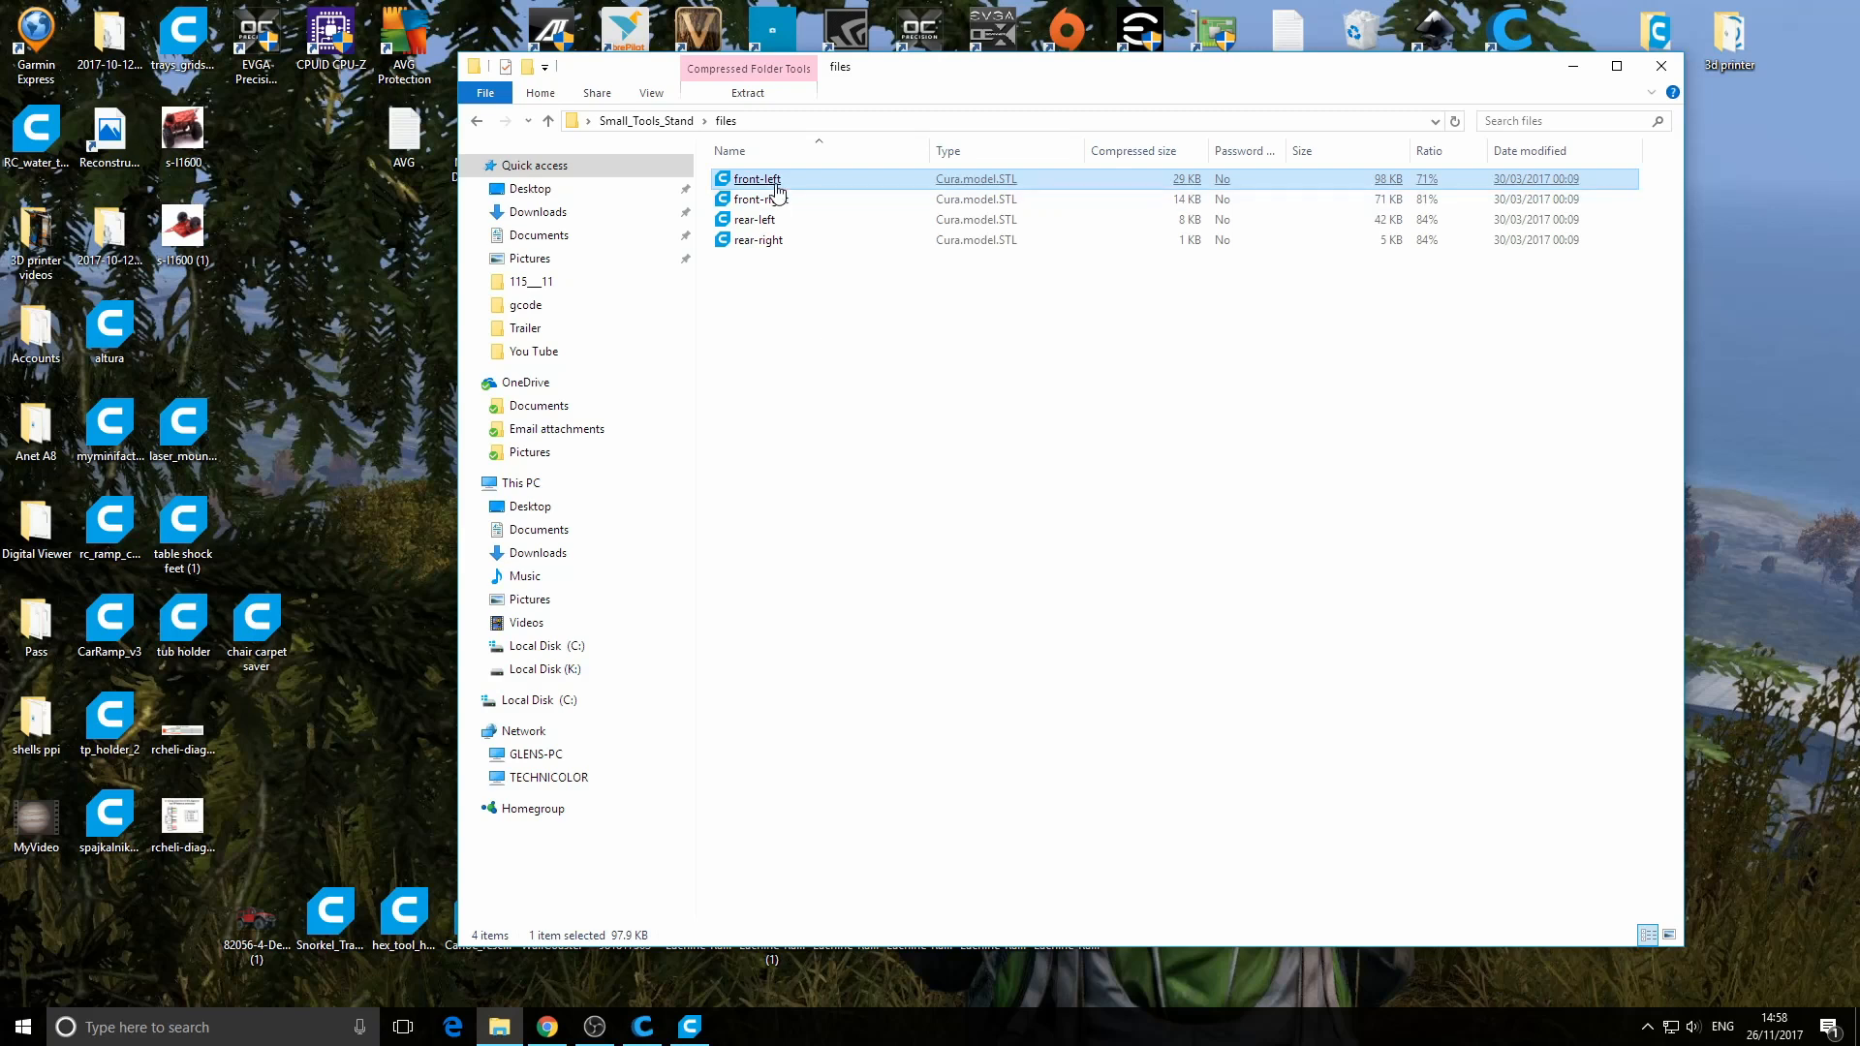
# Copy the front-left, front-right, rear-left and rear-right STL files from the archive to the desktop and close the archive window
pyautogui.moveTo(958, 69); pyautogui.dragTo(1104, 134)
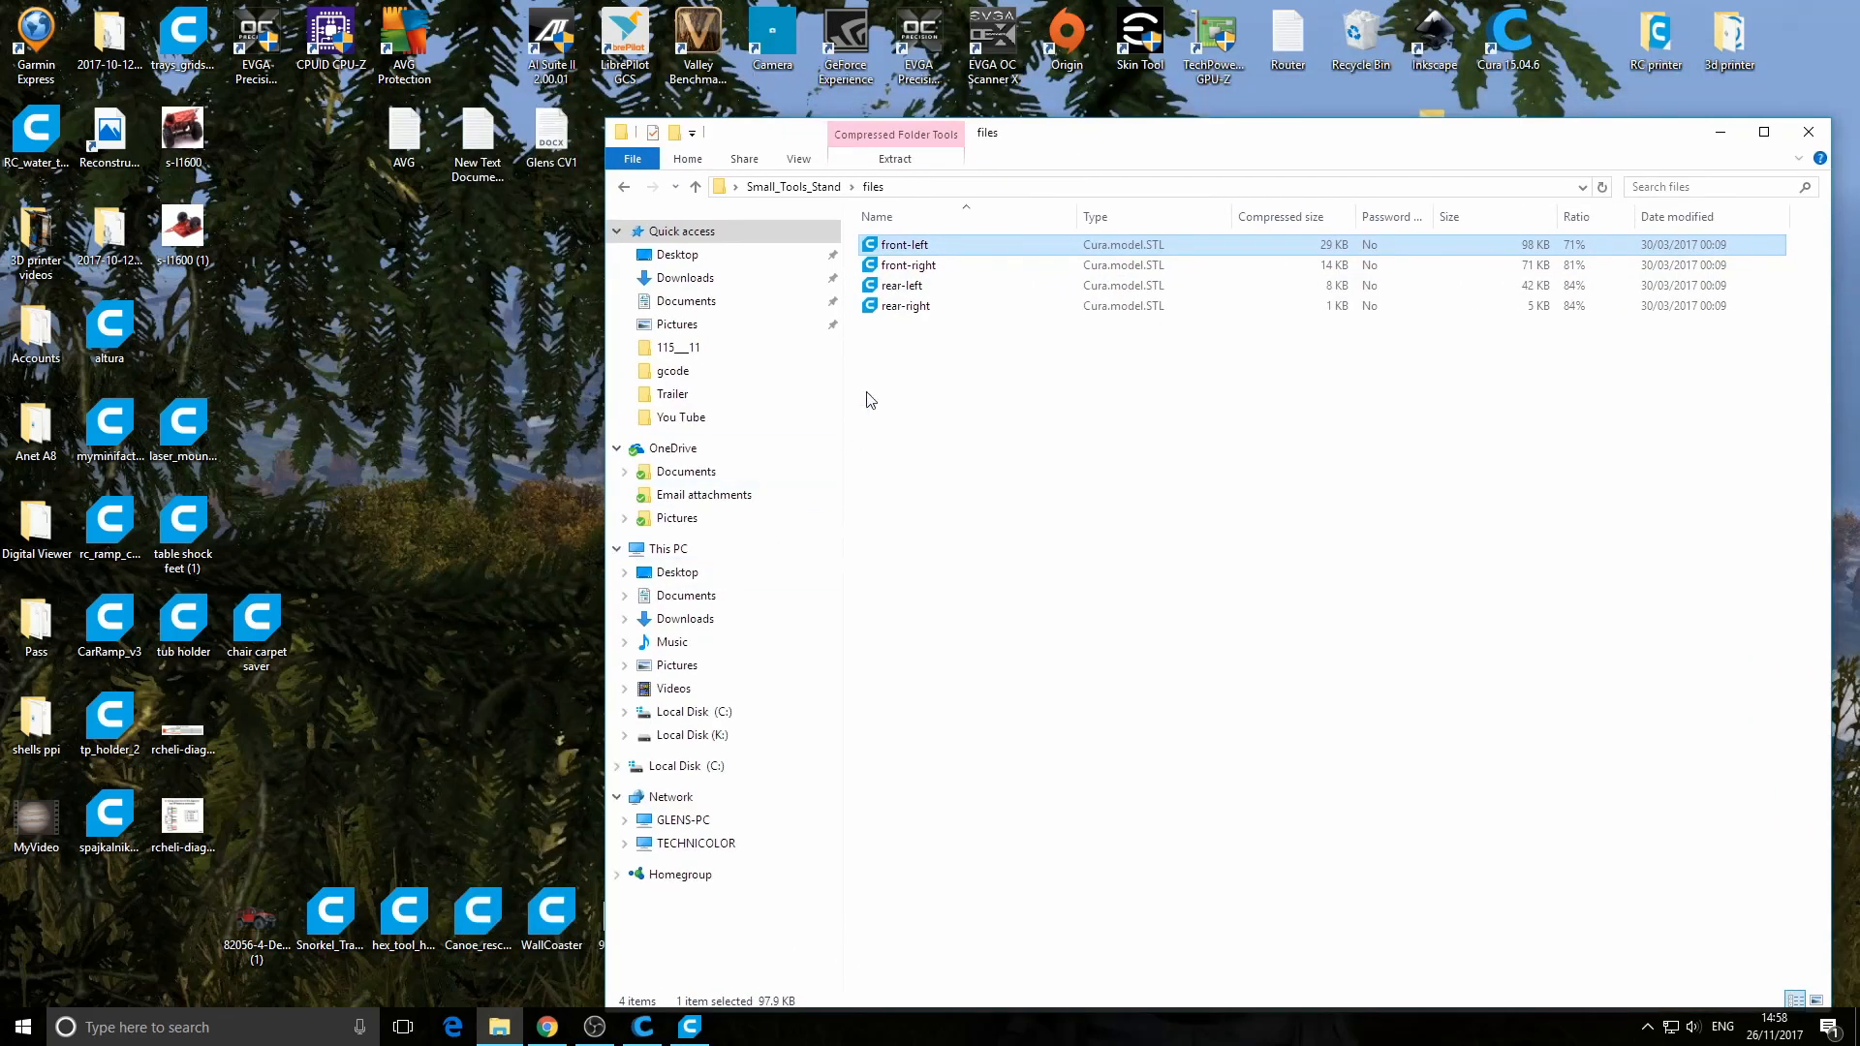
pyautogui.moveTo(971, 375); pyautogui.dragTo(895, 242)
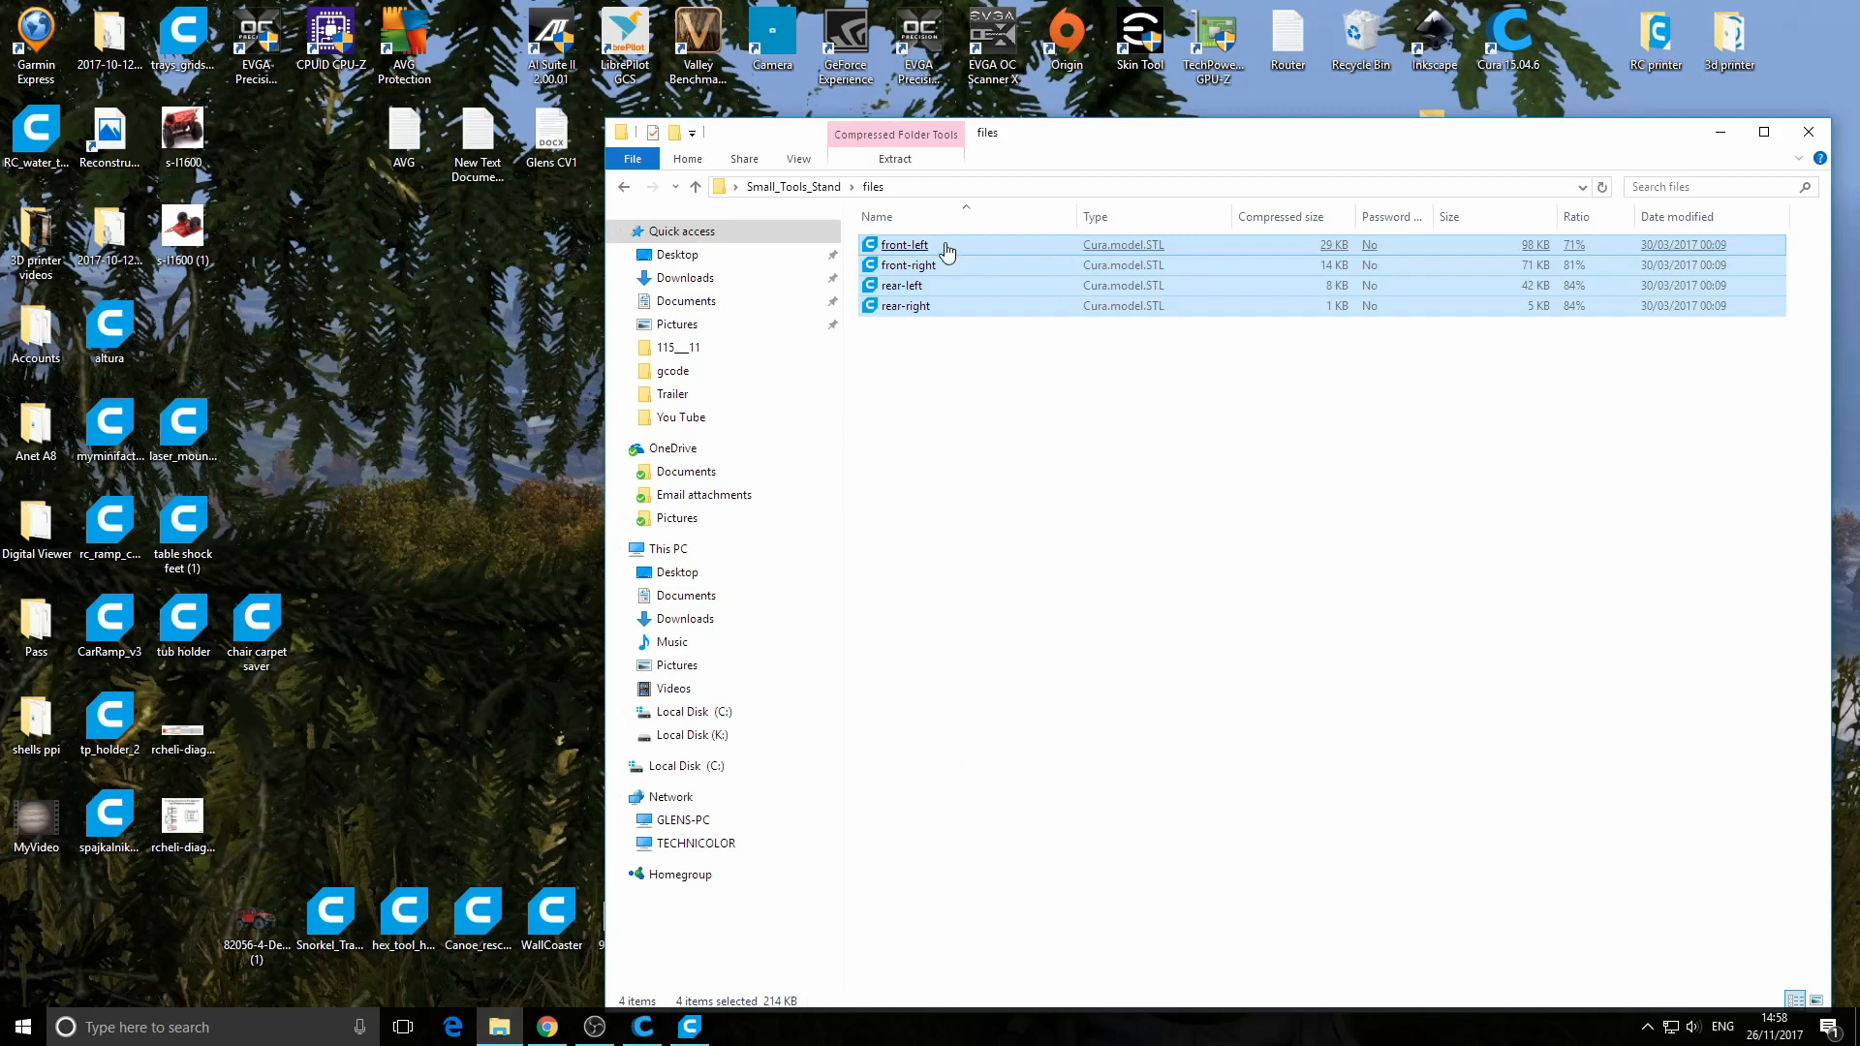
pyautogui.moveTo(934, 262); pyautogui.dragTo(477, 438)
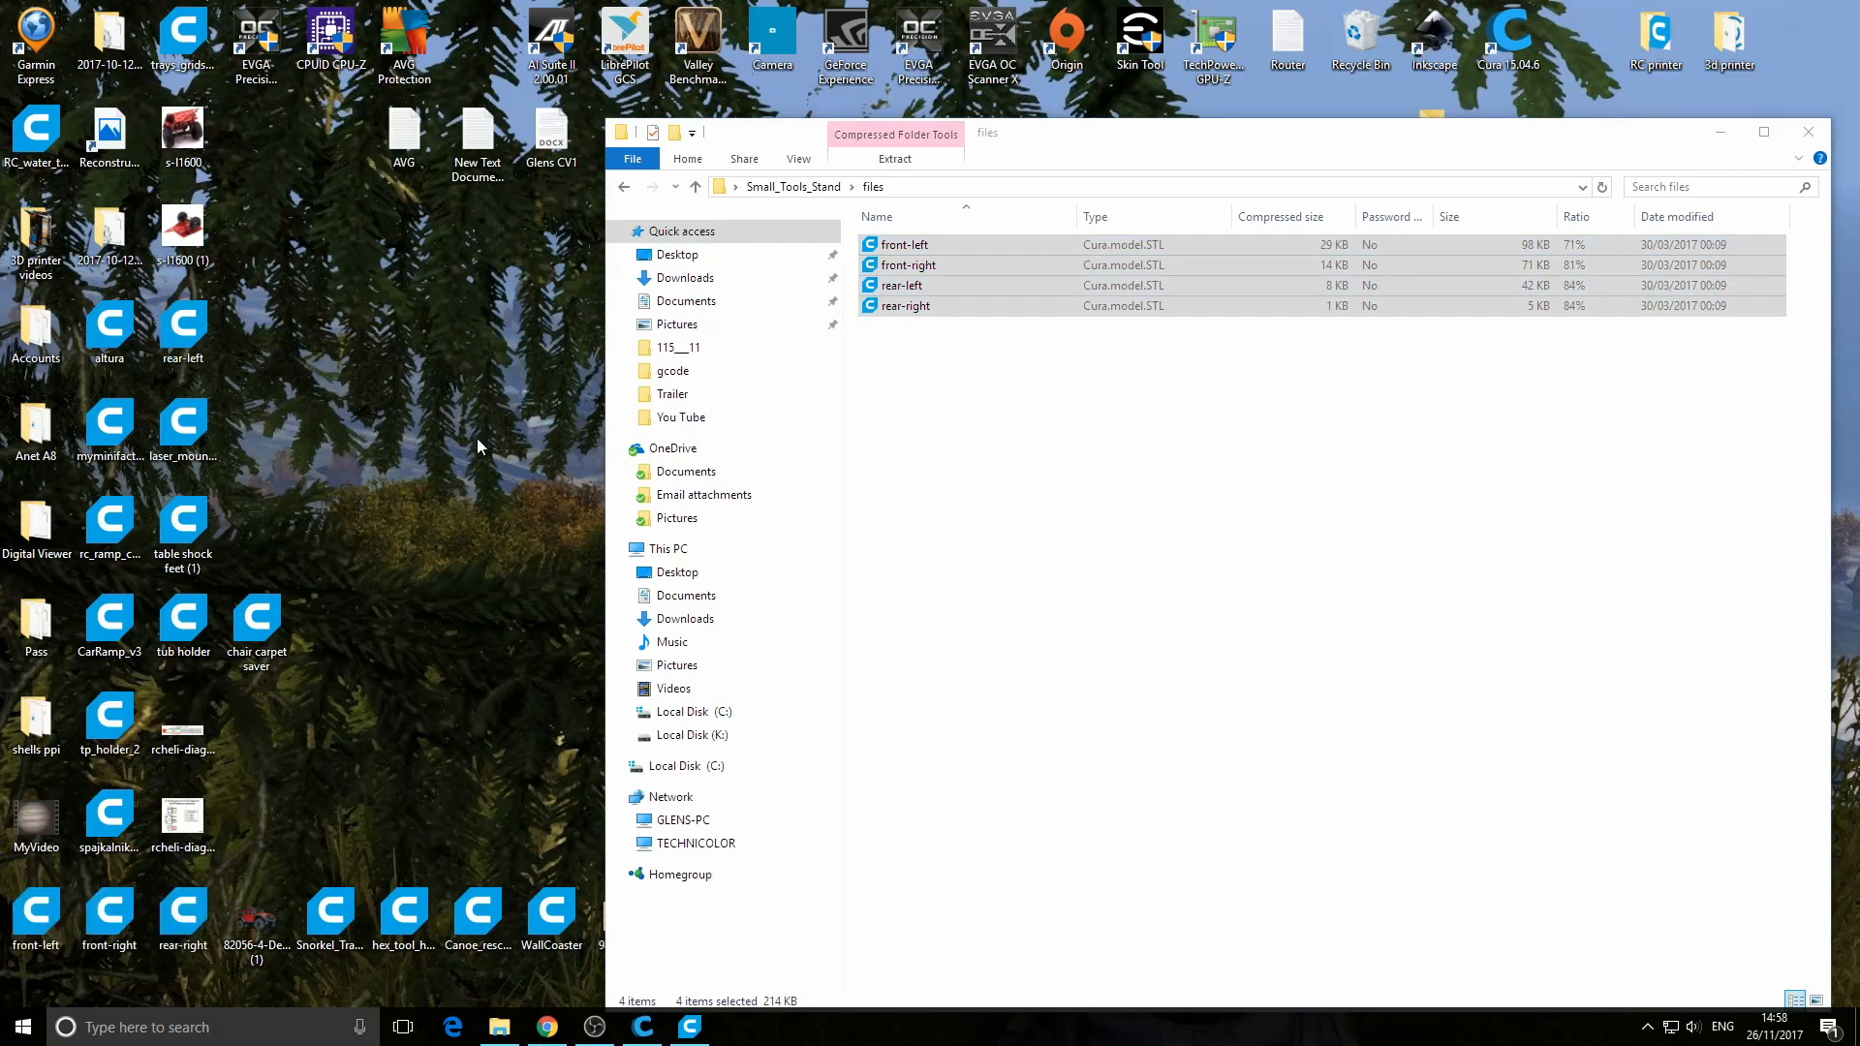
pyautogui.click(1809, 134)
# Open the rear-left model from the desktop in Cura and examine its holes and side edges from several angles
pyautogui.doubleClick(198, 332)
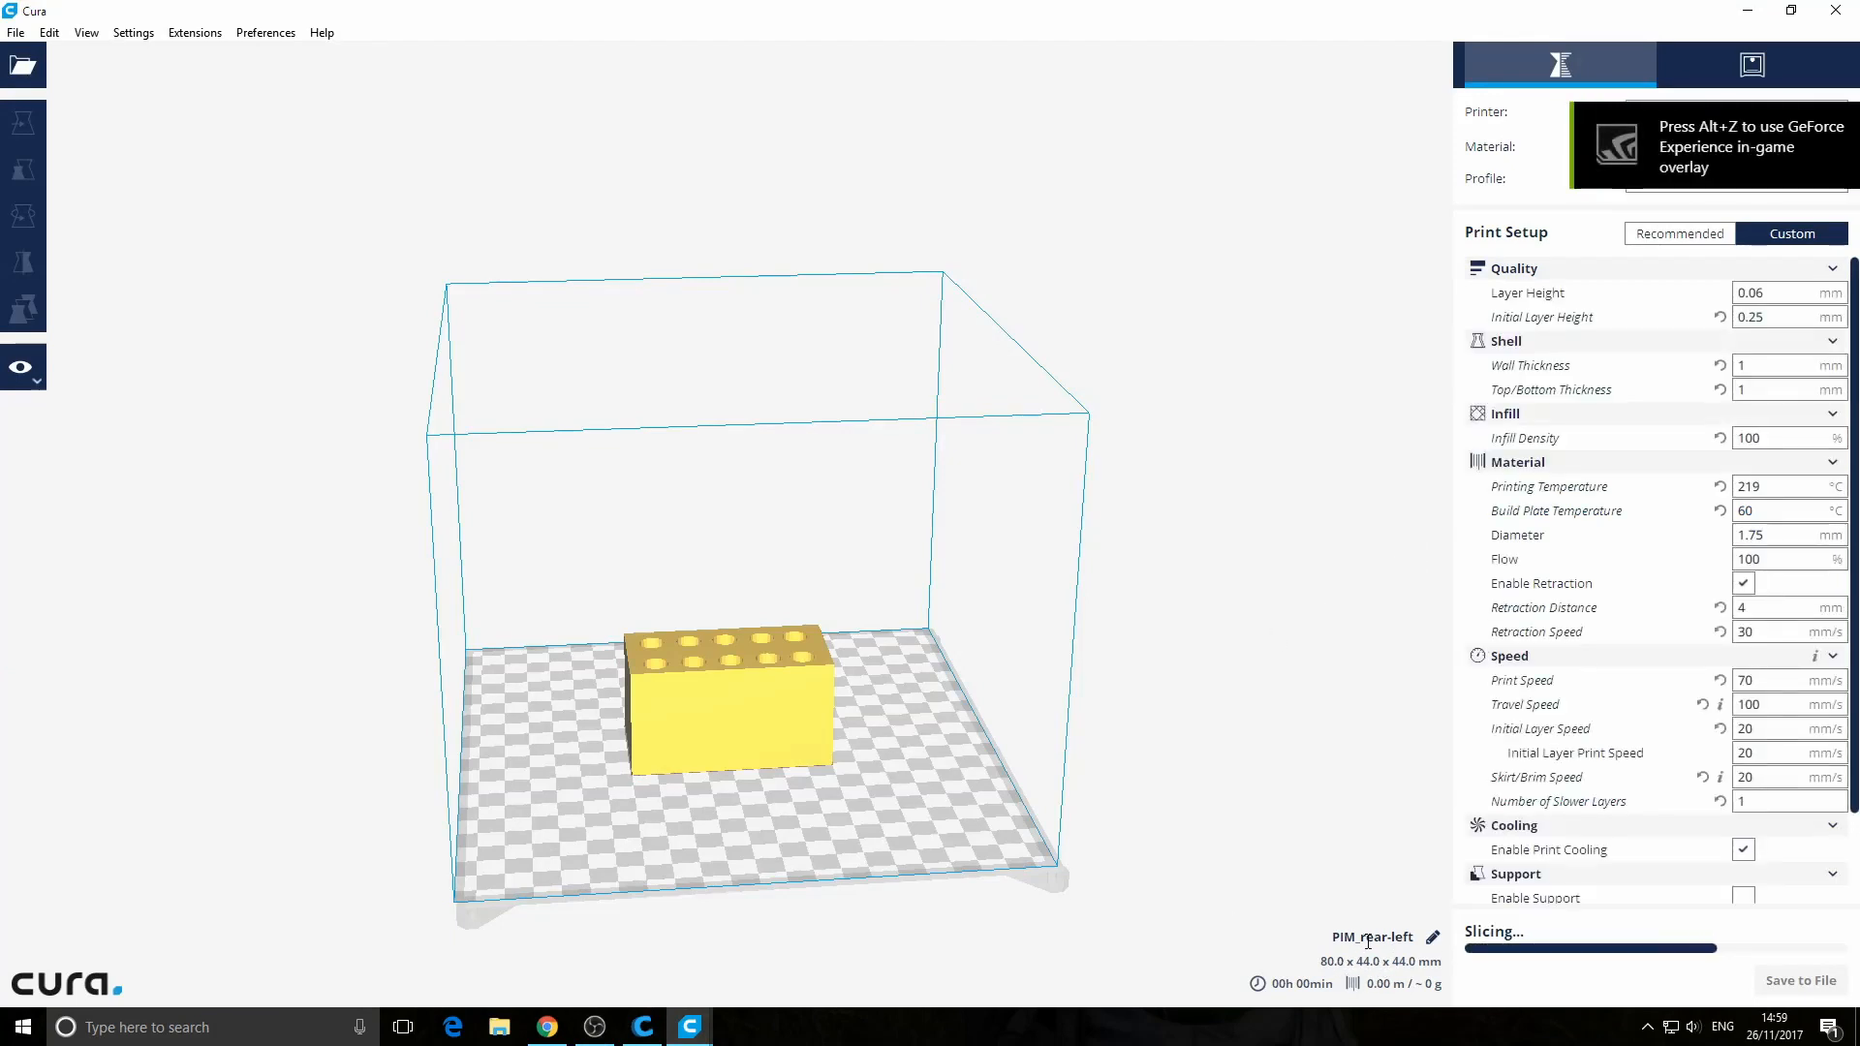
pyautogui.click(782, 719)
pyautogui.moveTo(874, 568); pyautogui.dragTo(1585, 609, button='right')
pyautogui.scroll(5, 868, 624)
pyautogui.moveTo(1540, 484); pyautogui.dragTo(1126, 665, button='right')
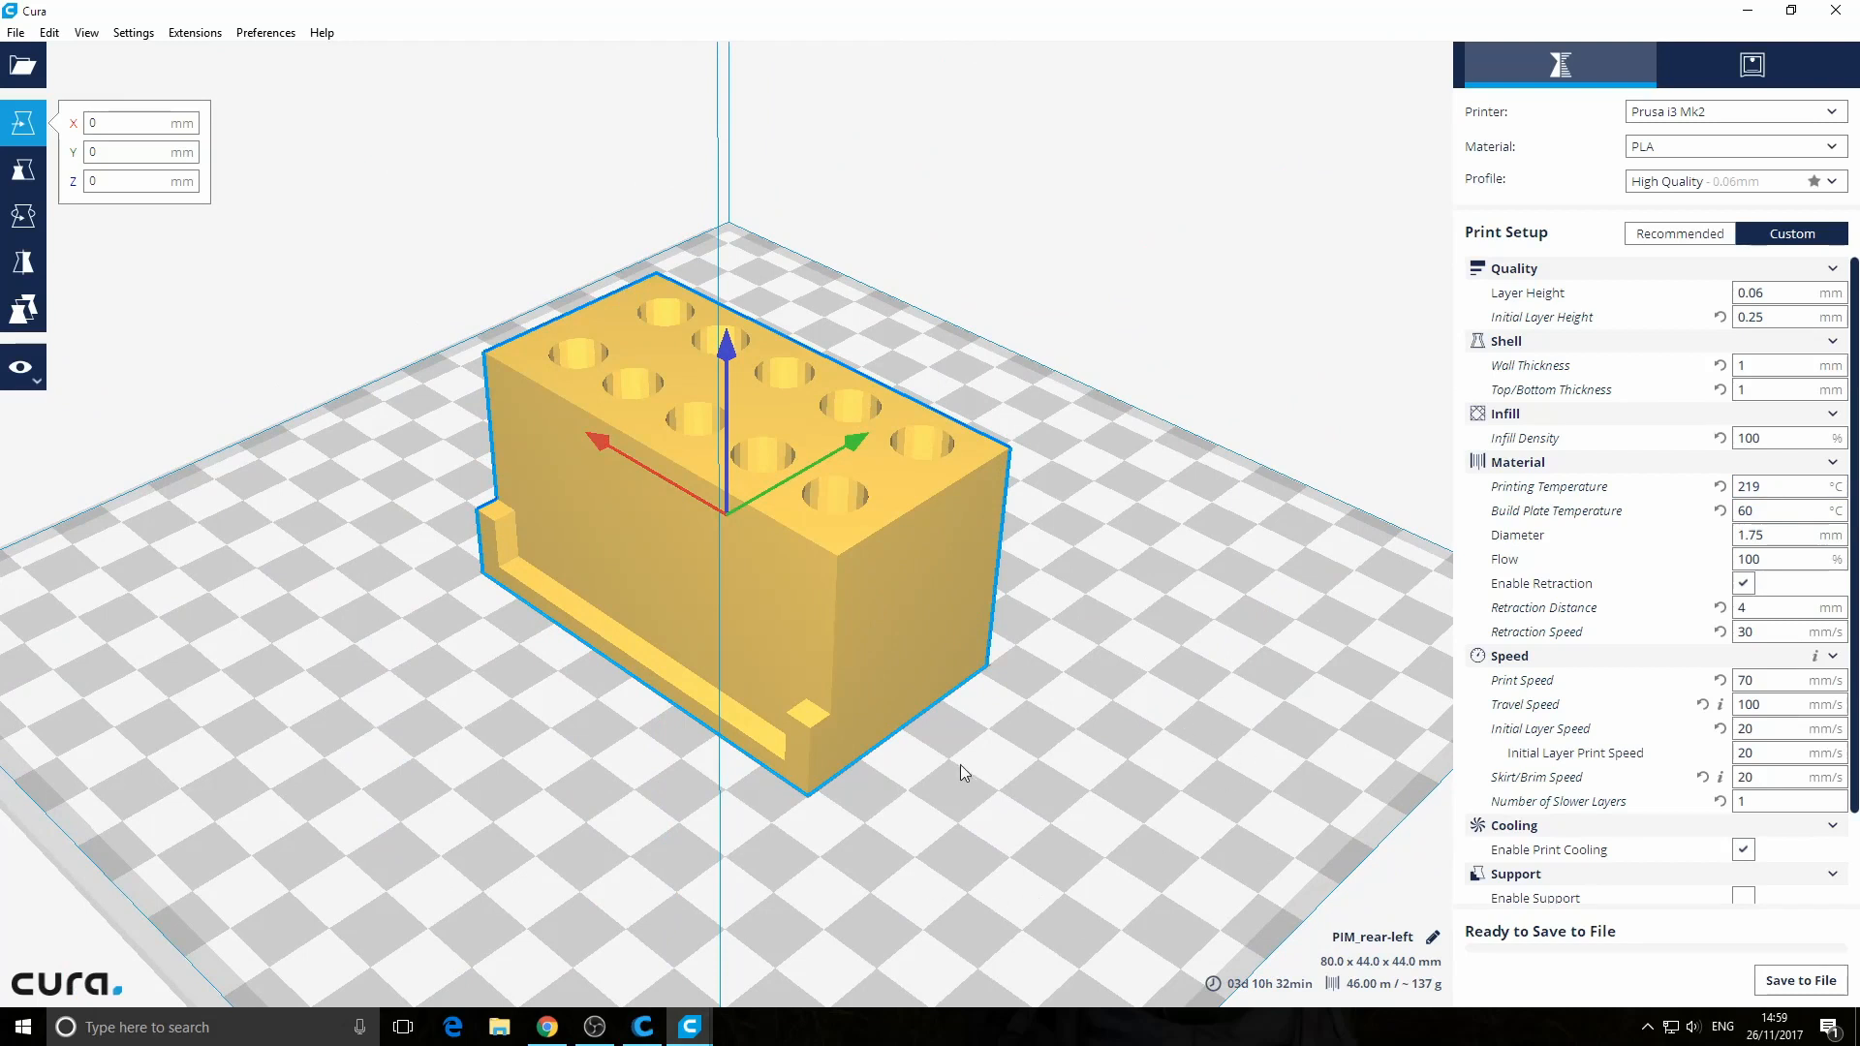
pyautogui.moveTo(963, 765); pyautogui.dragTo(1287, 643, button='right')
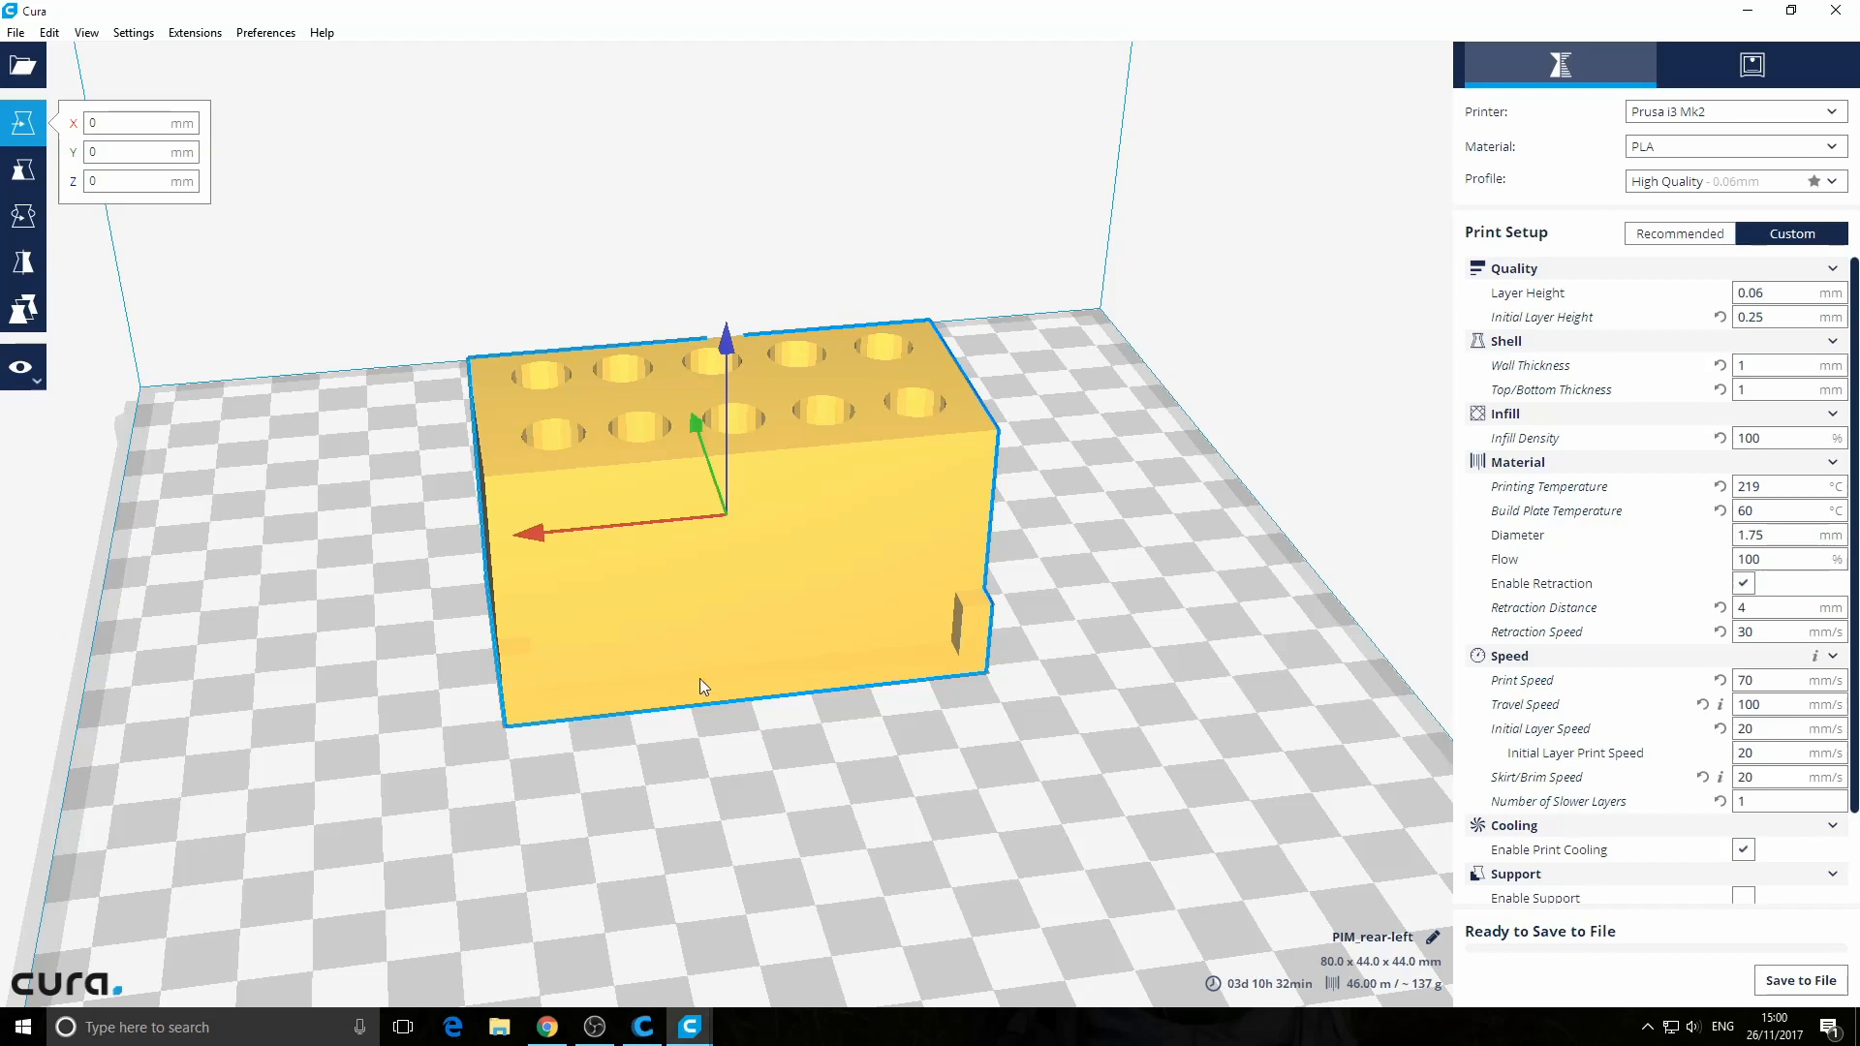
pyautogui.moveTo(700, 679); pyautogui.dragTo(985, 655, button='right')
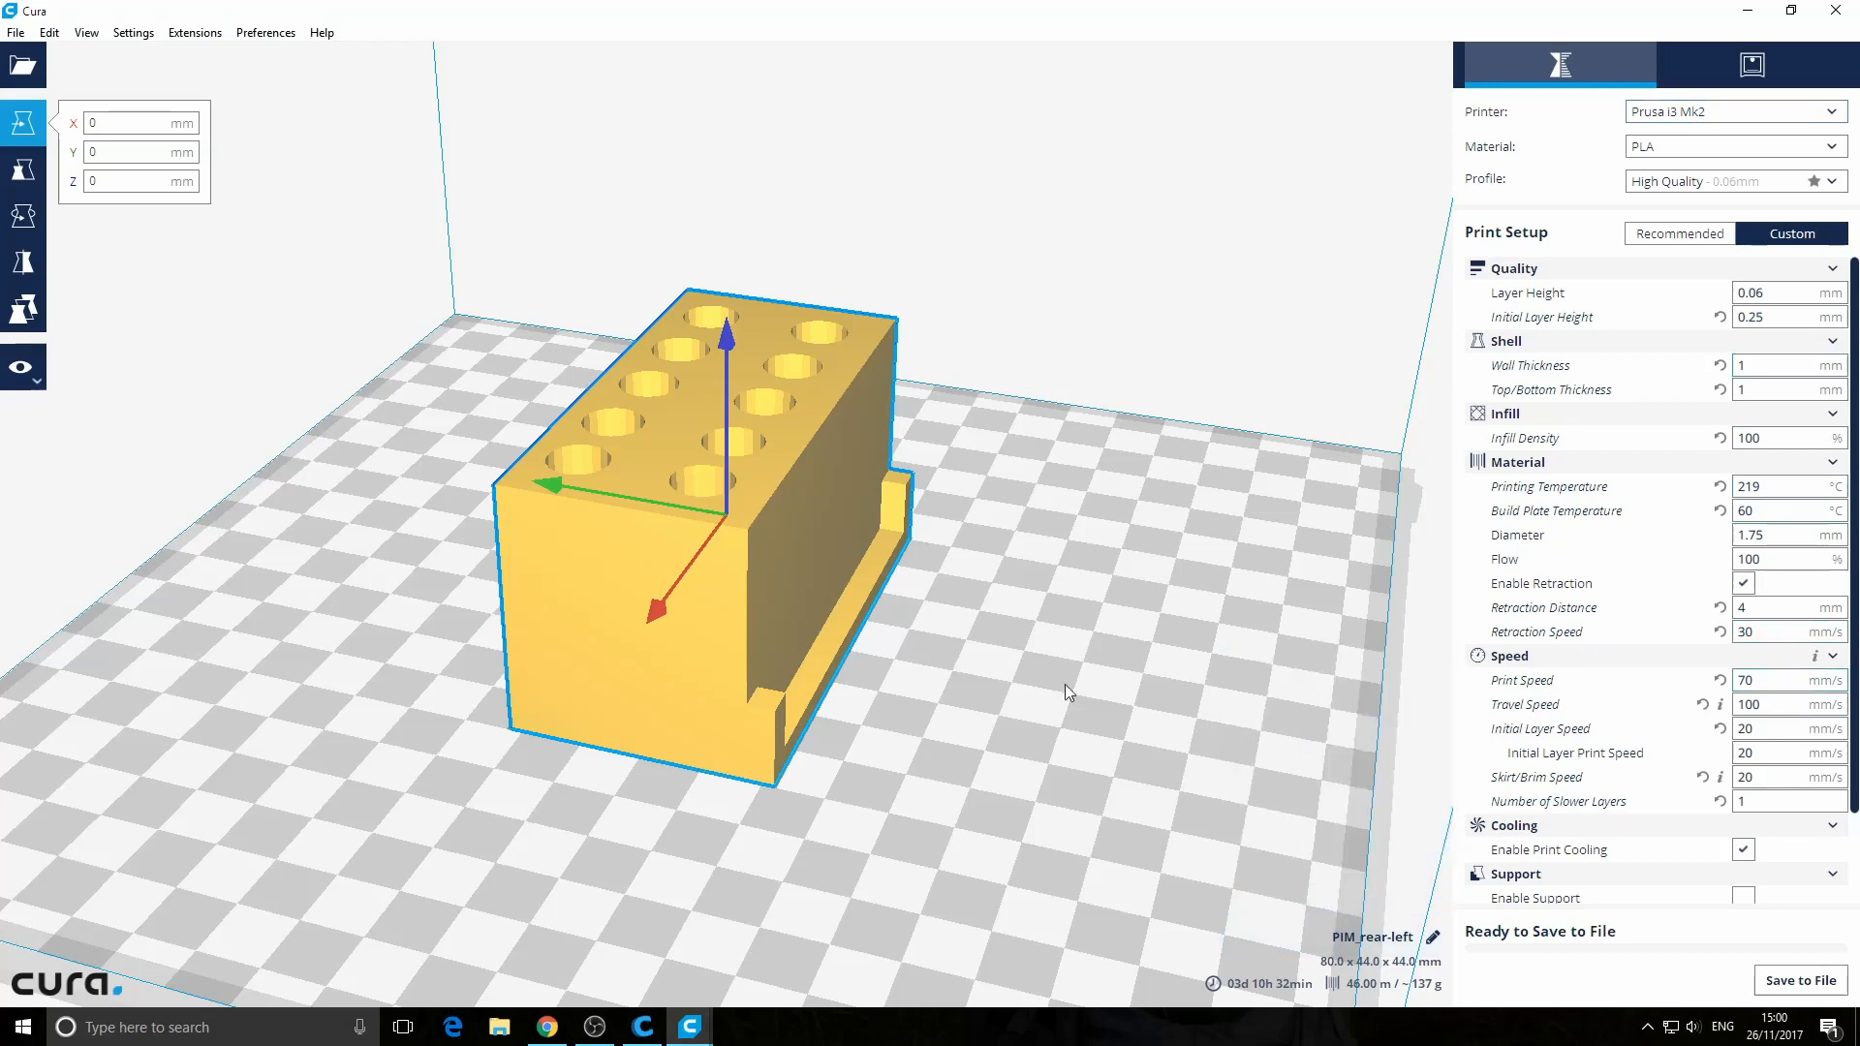
pyautogui.moveTo(1031, 614); pyautogui.dragTo(863, 596, button='right')
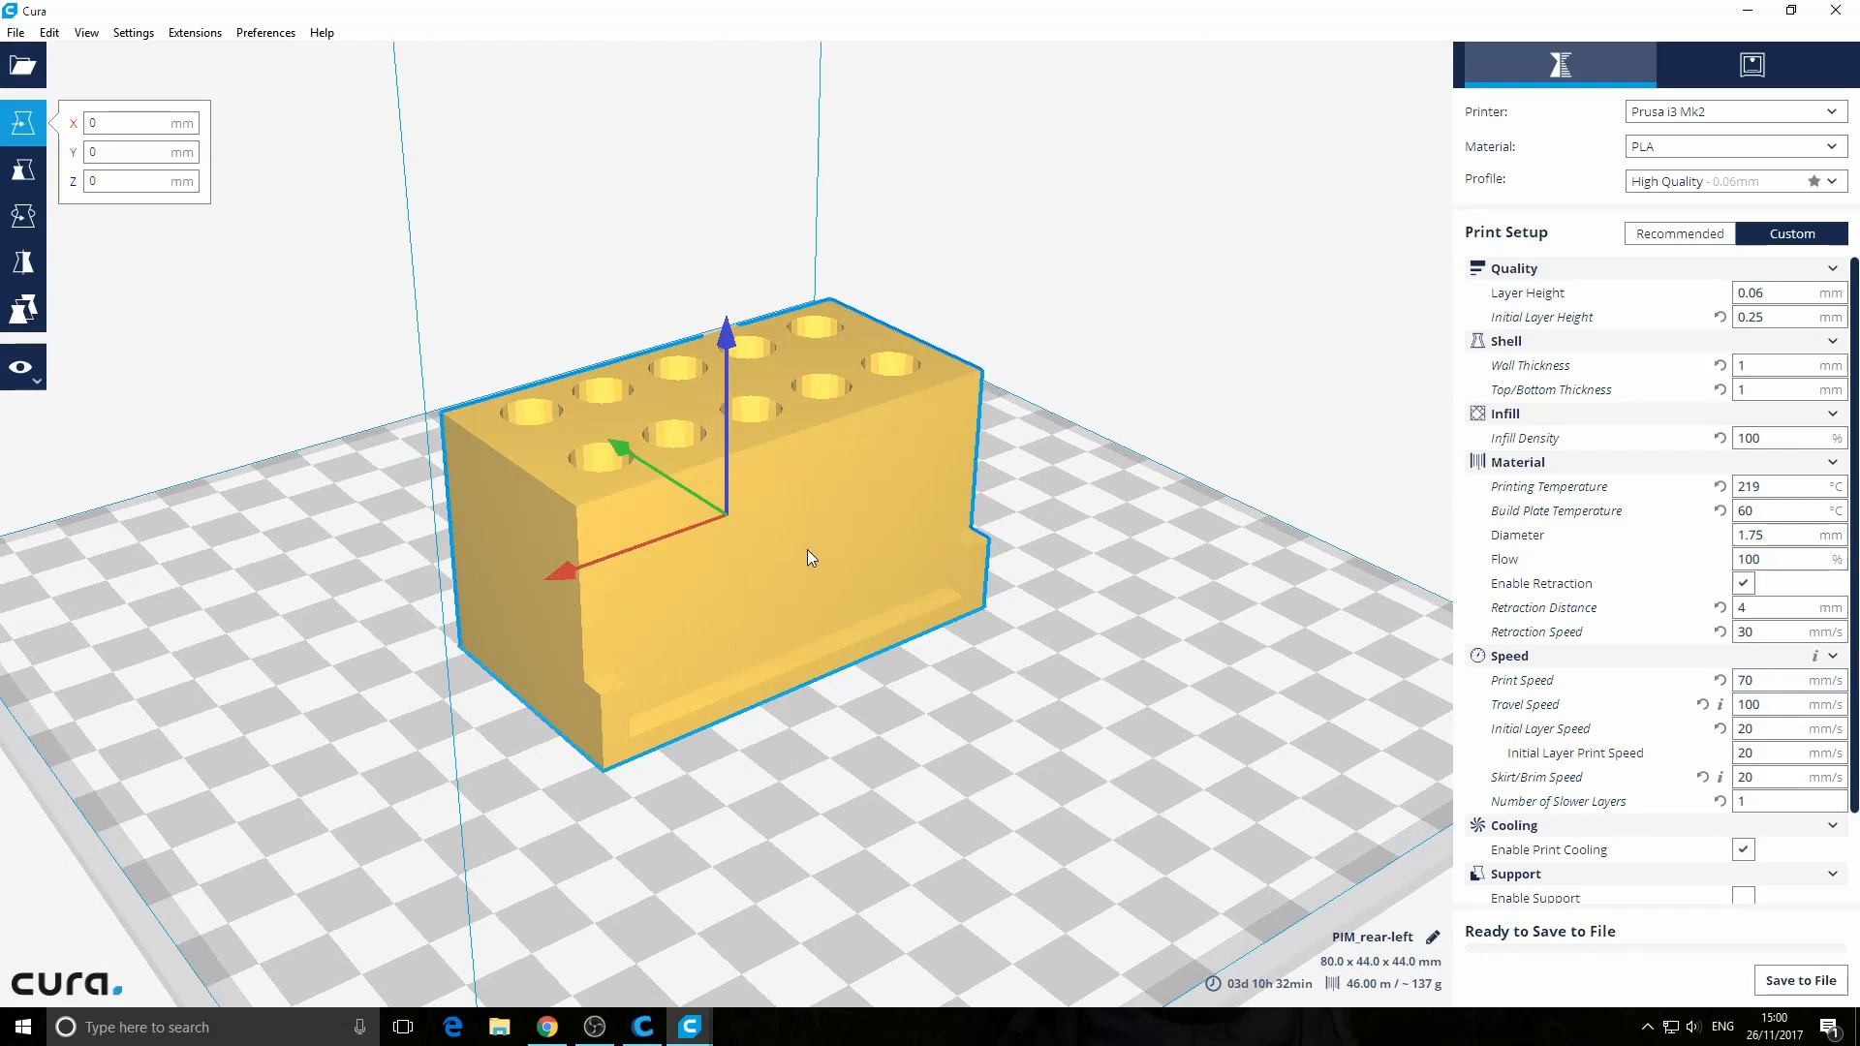
# Load the CarRamp_v3 model from the desktop onto the build plate beside the rear-left block
pyautogui.click(25, 66)
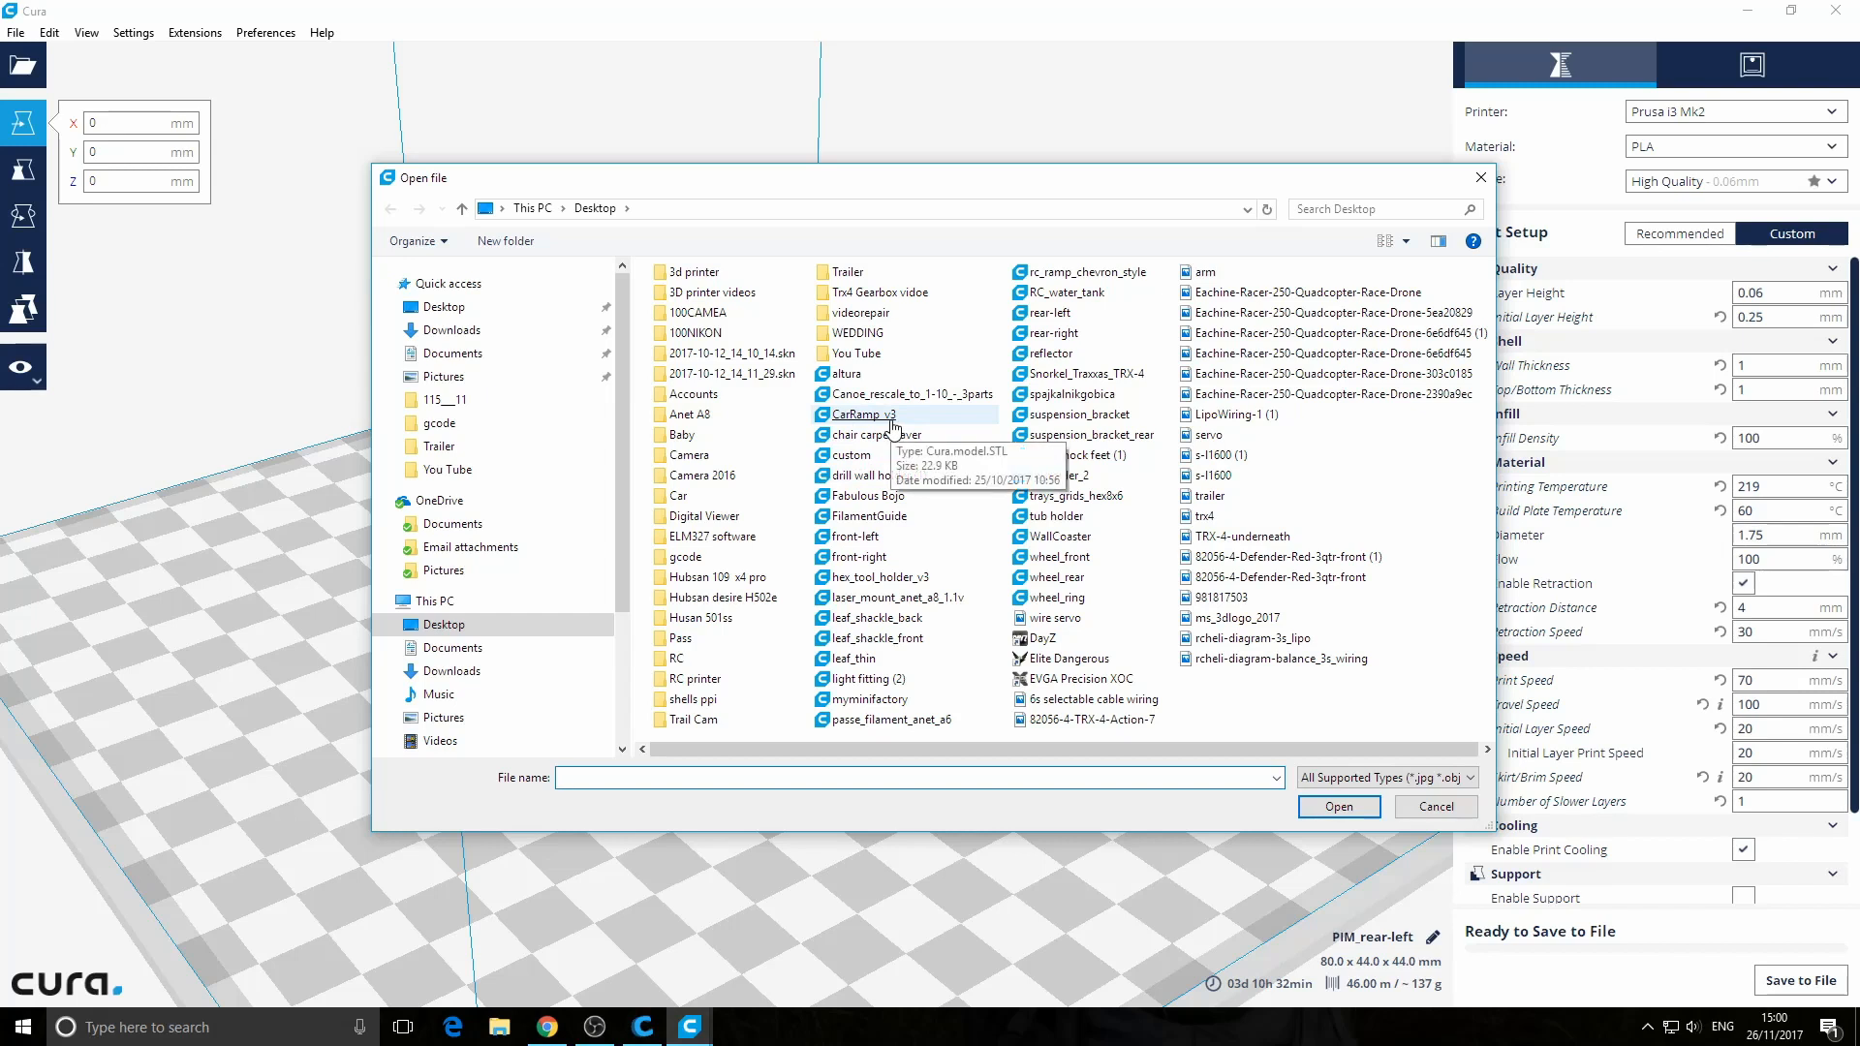
pyautogui.doubleClick(863, 415)
pyautogui.moveTo(1052, 606); pyautogui.dragTo(488, 674, button='right')
# Select the ramp and the rear-left block alternately to compare the two models on the build plate
pyautogui.click(549, 626)
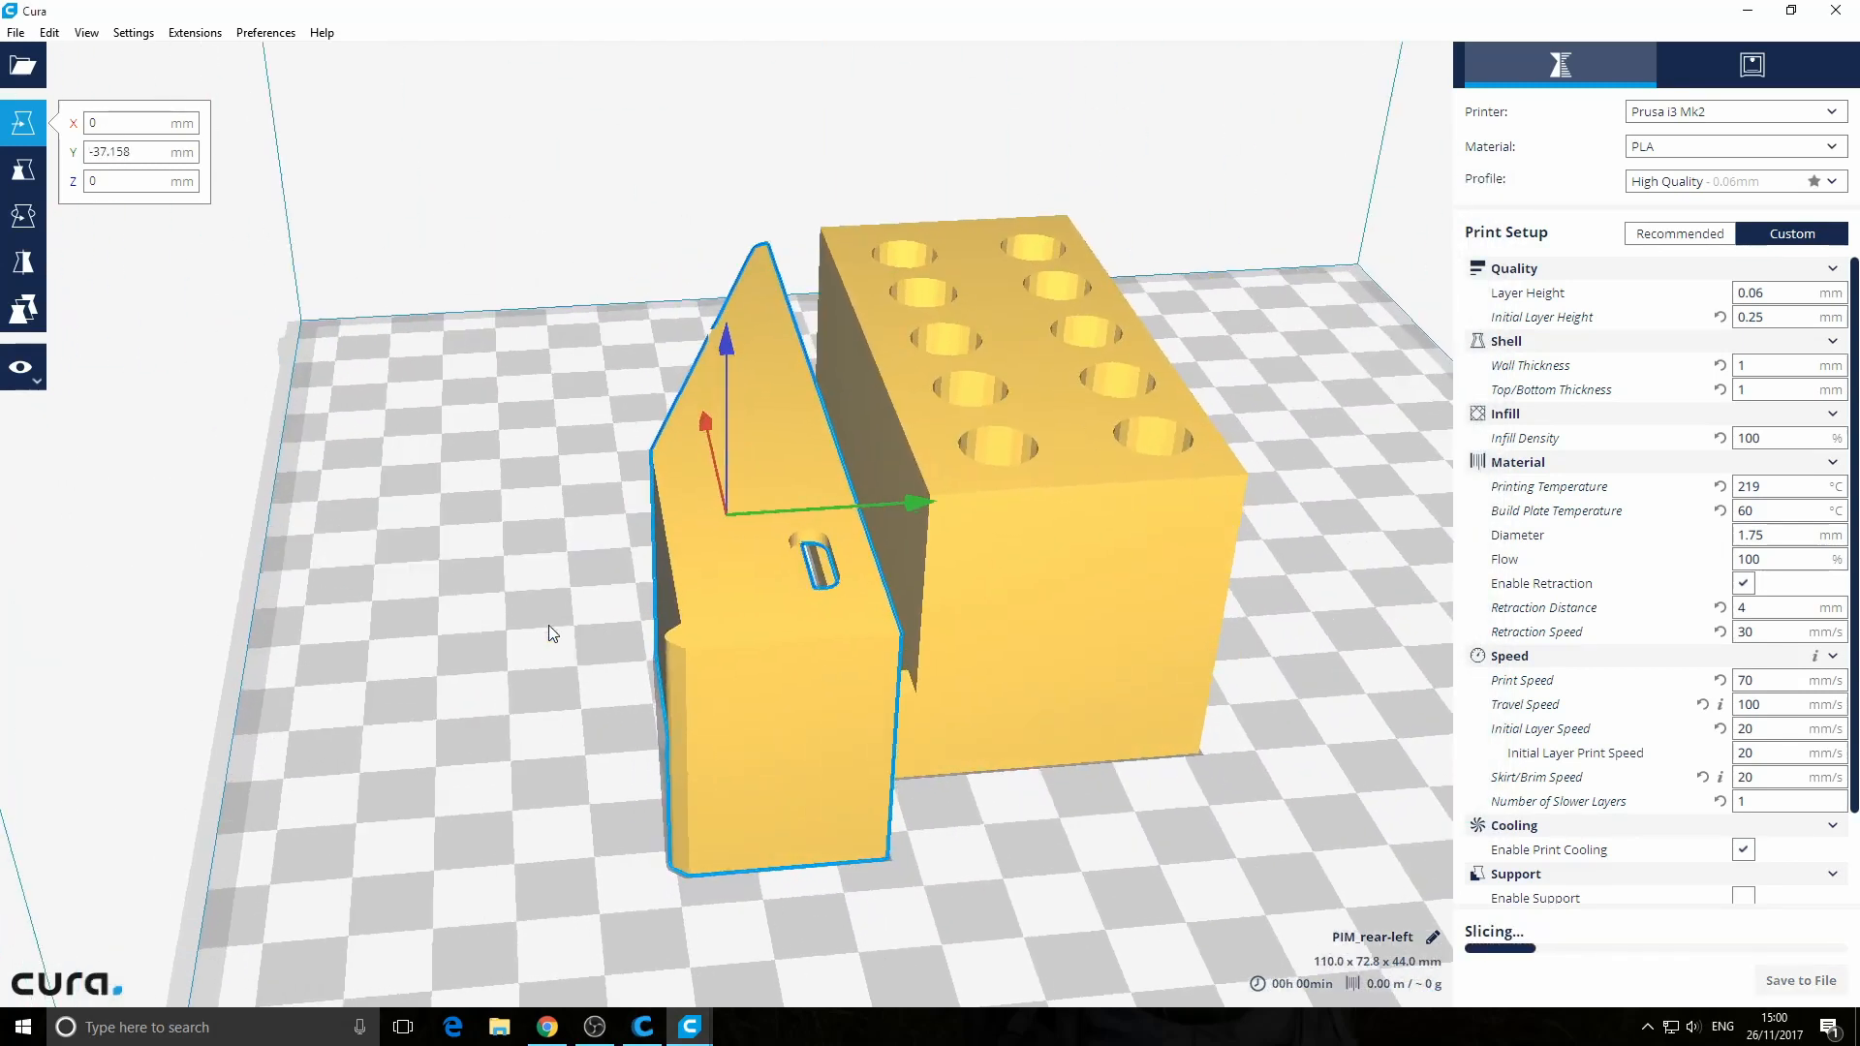
pyautogui.click(1078, 548)
pyautogui.click(554, 620)
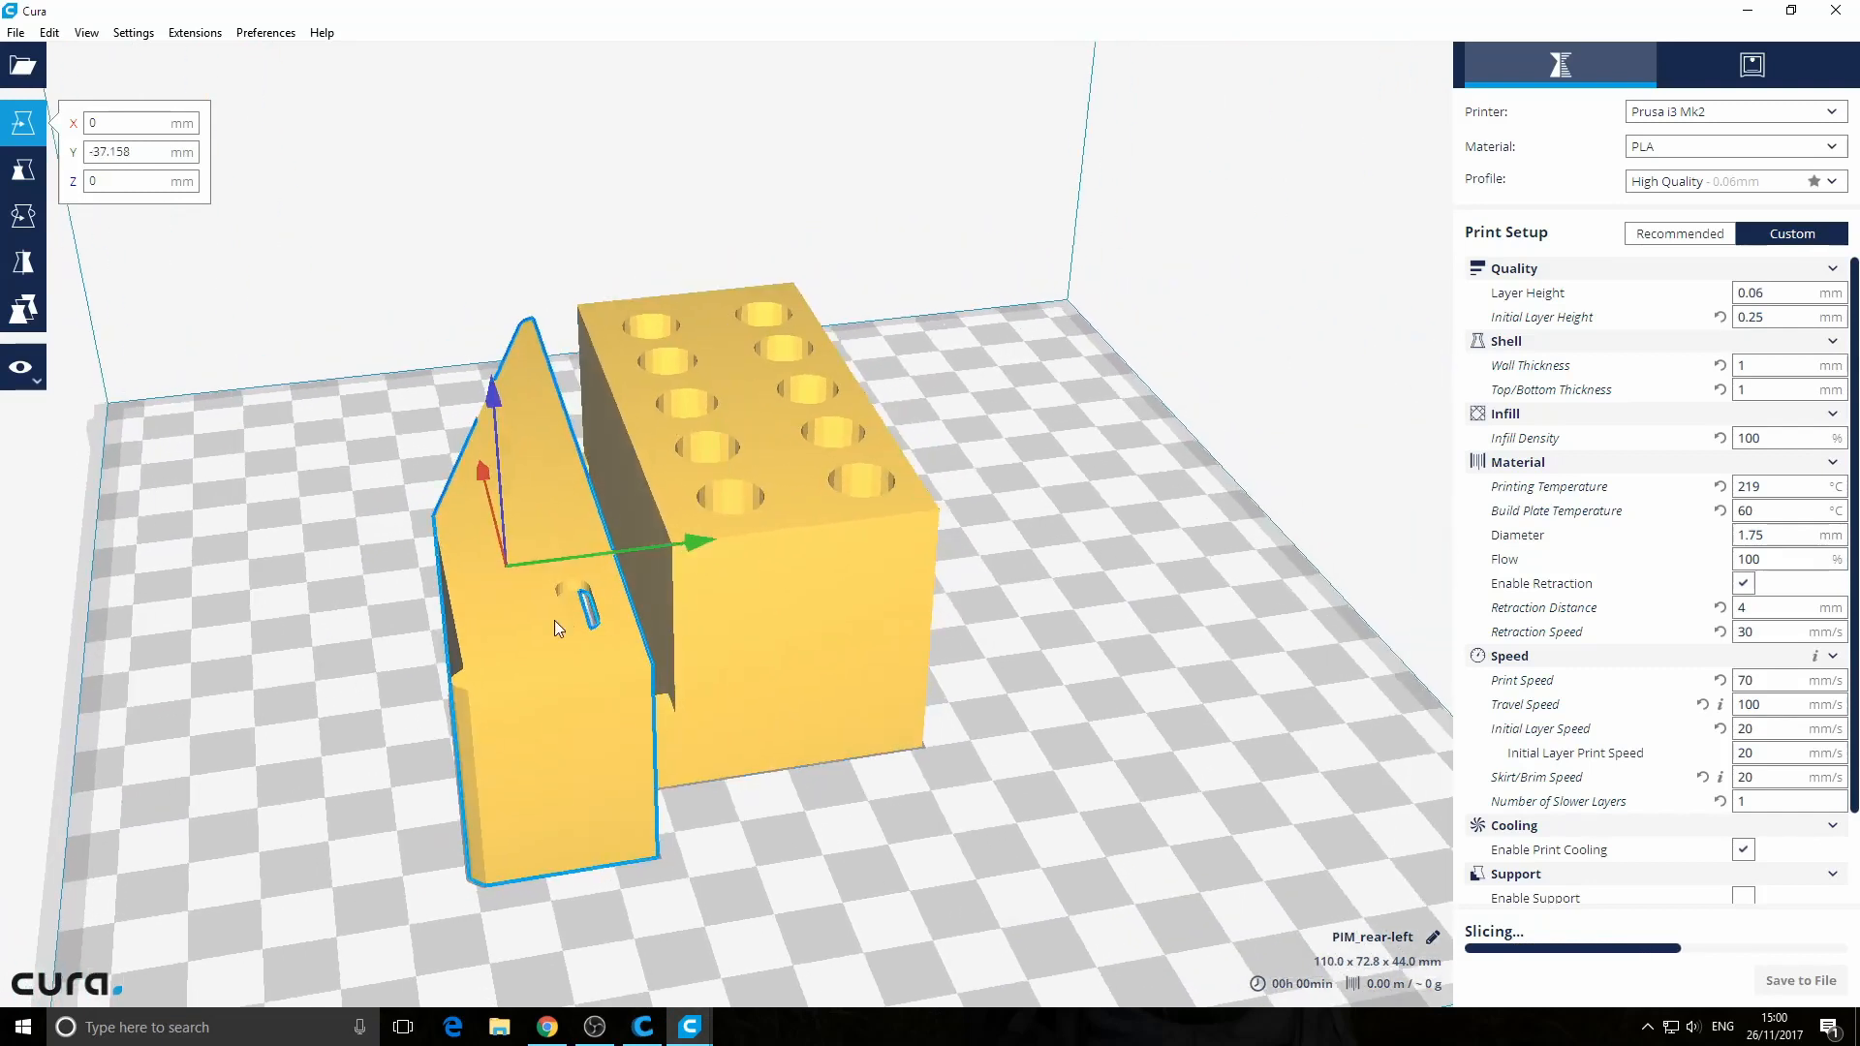
pyautogui.click(1012, 578)
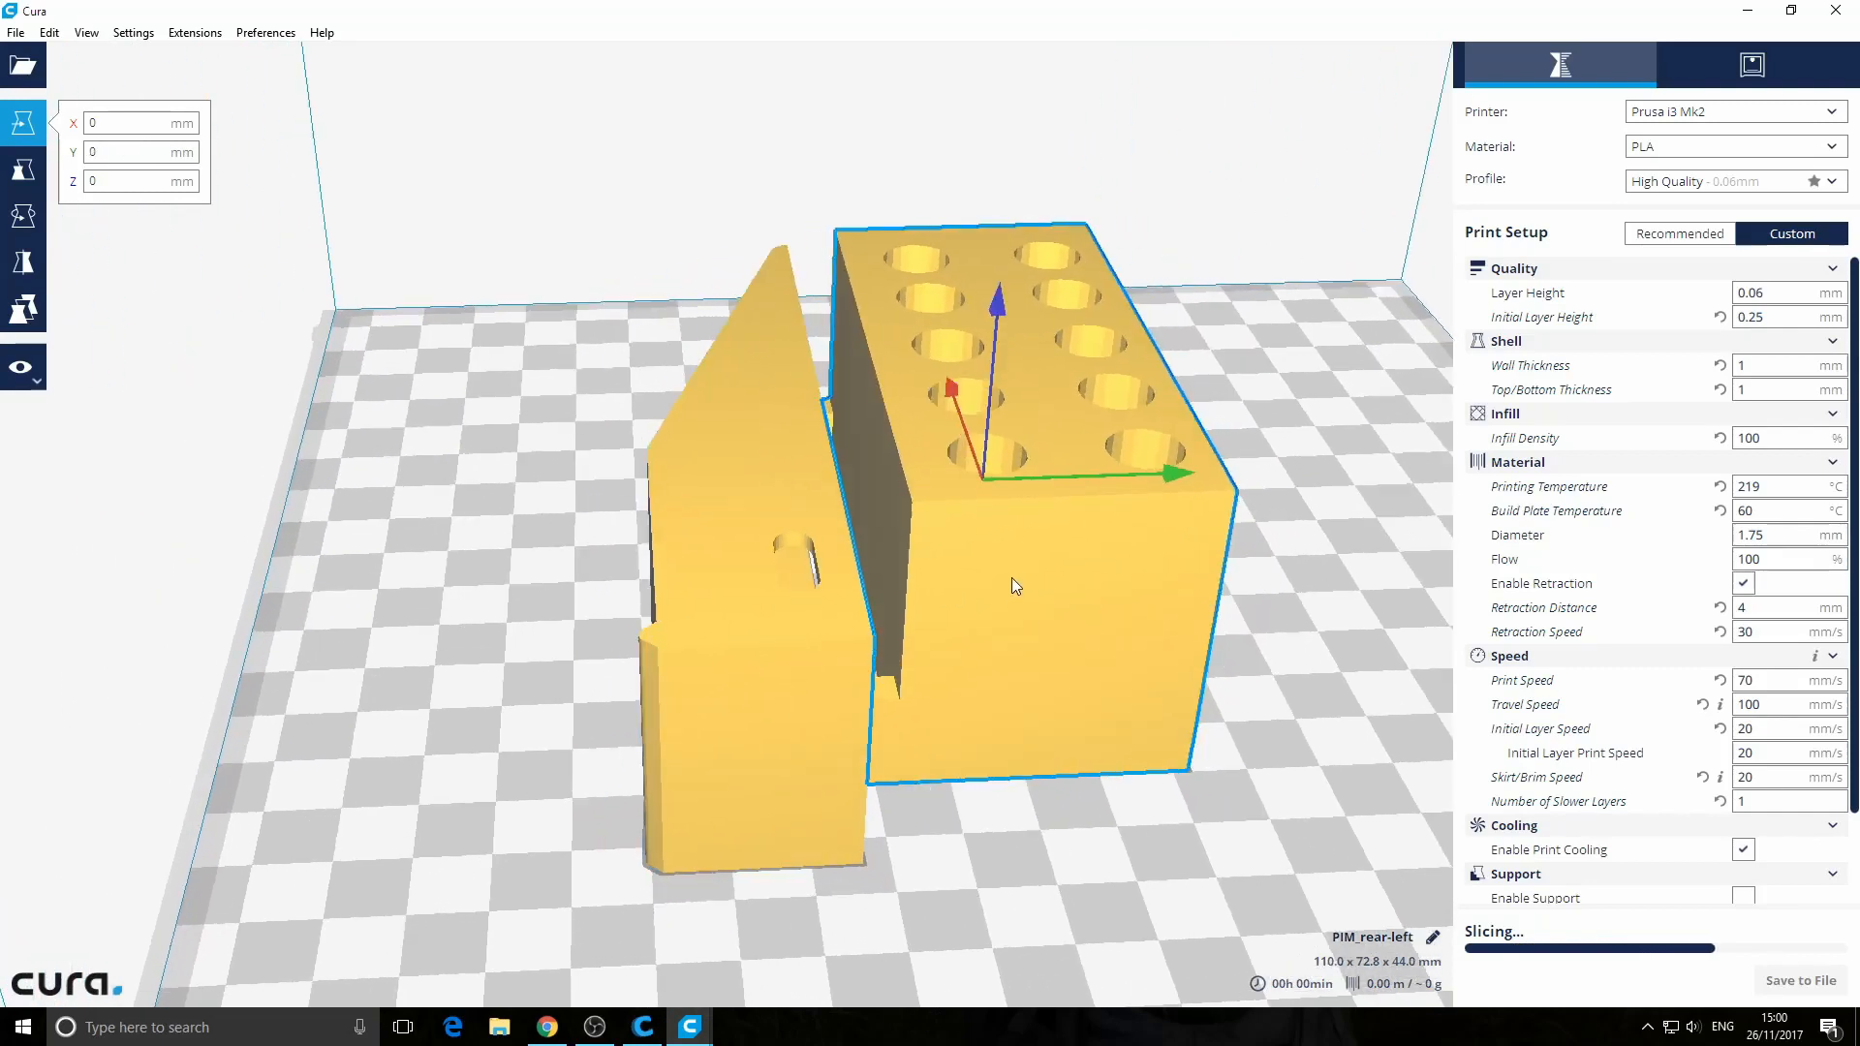
pyautogui.click(577, 647)
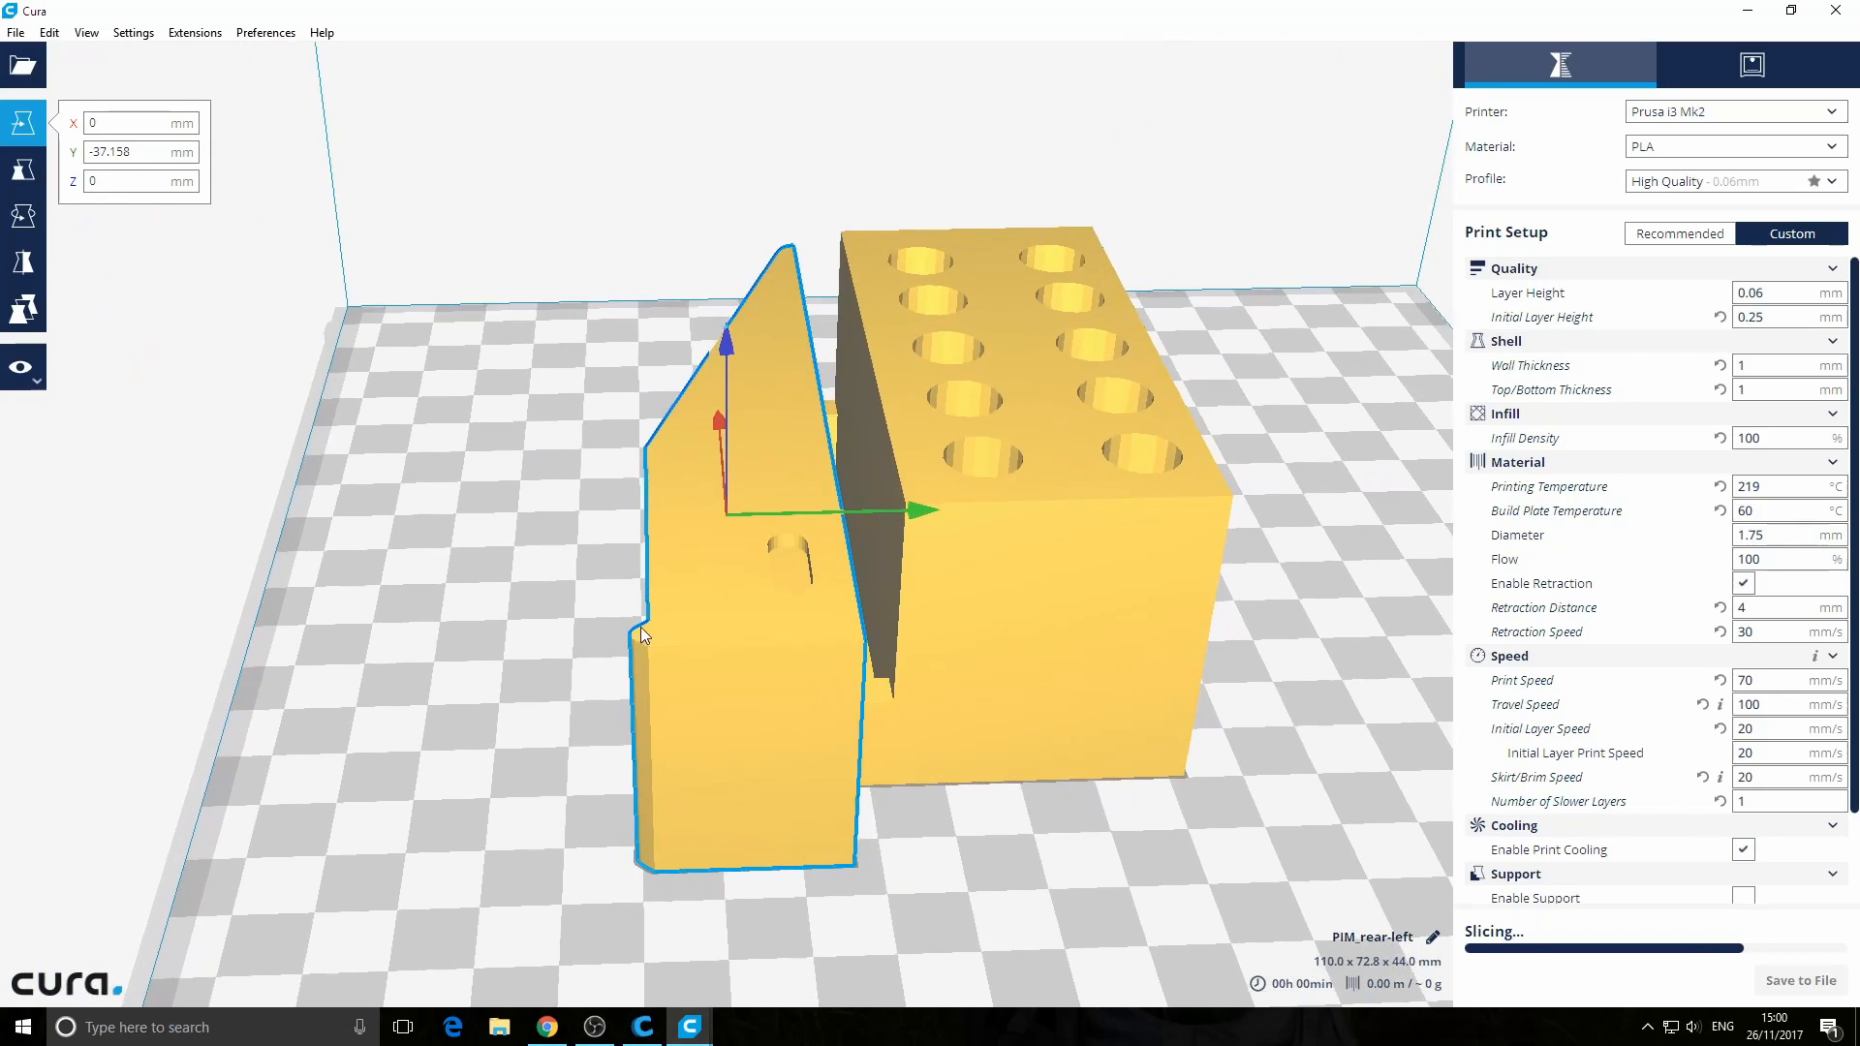
pyautogui.click(961, 579)
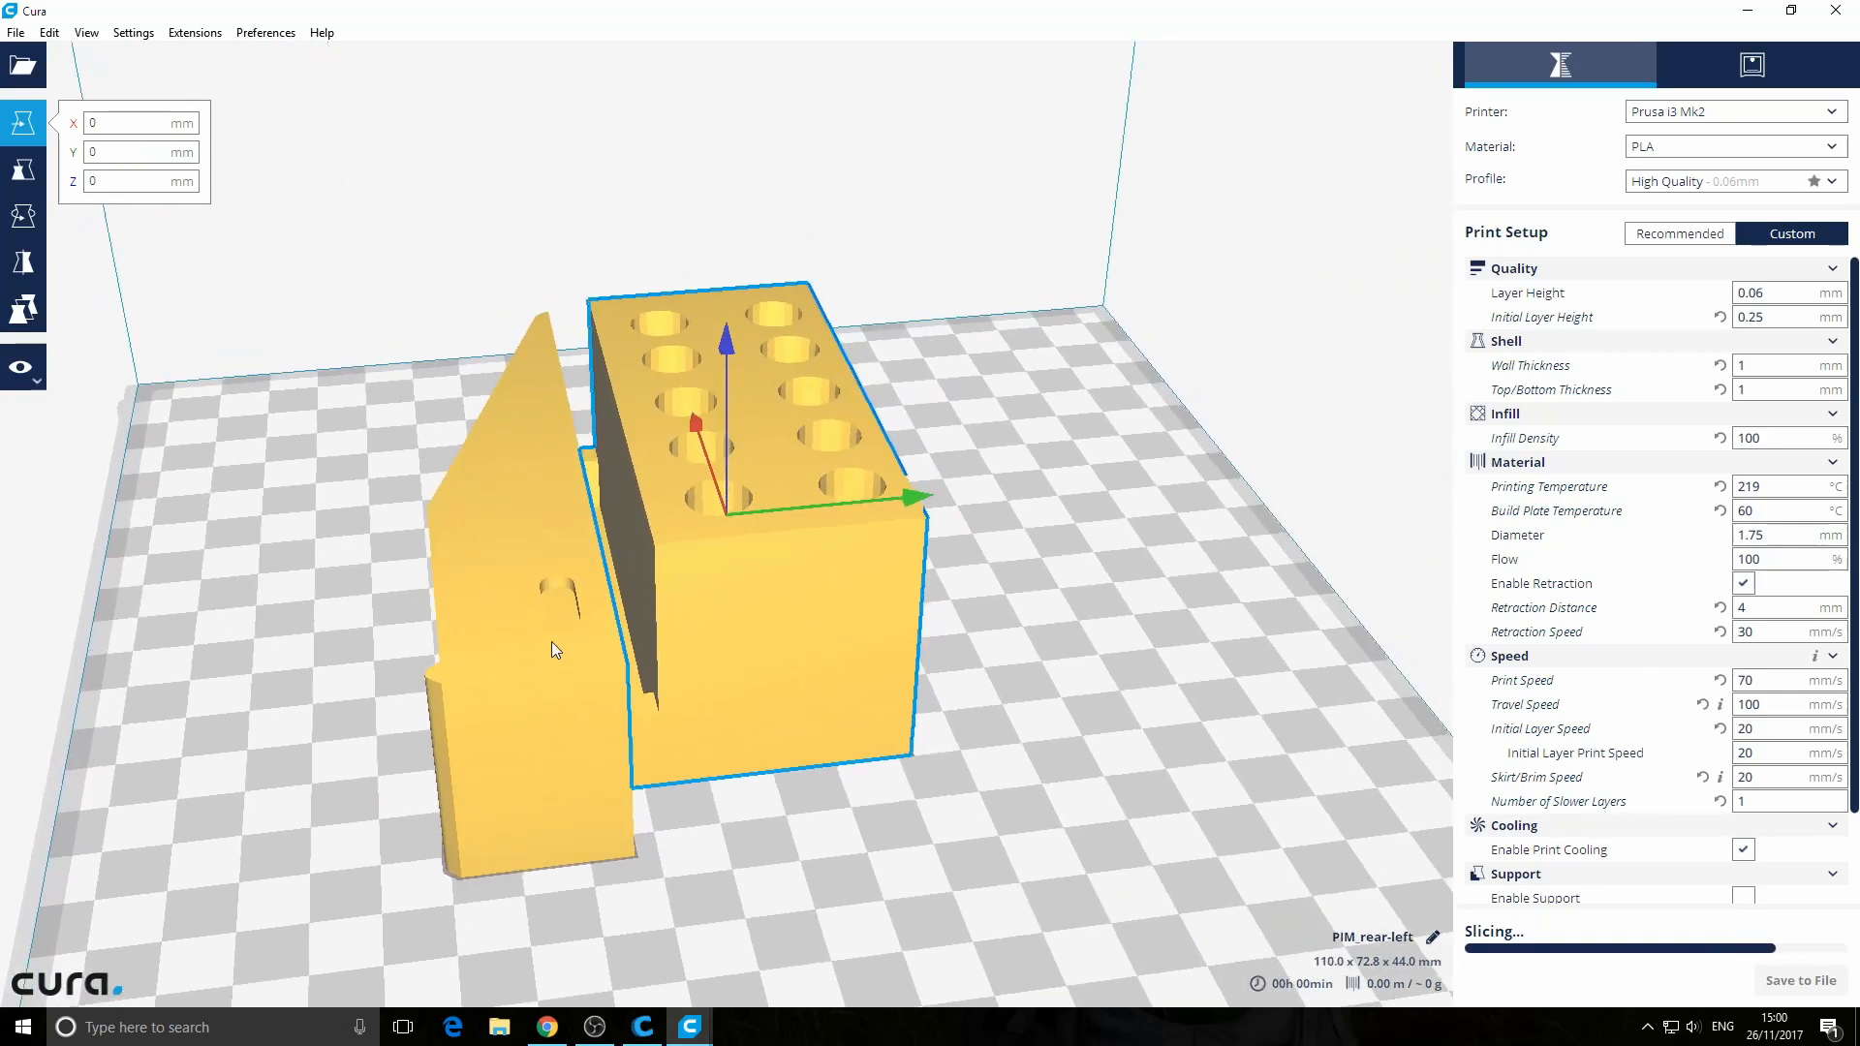
pyautogui.click(550, 642)
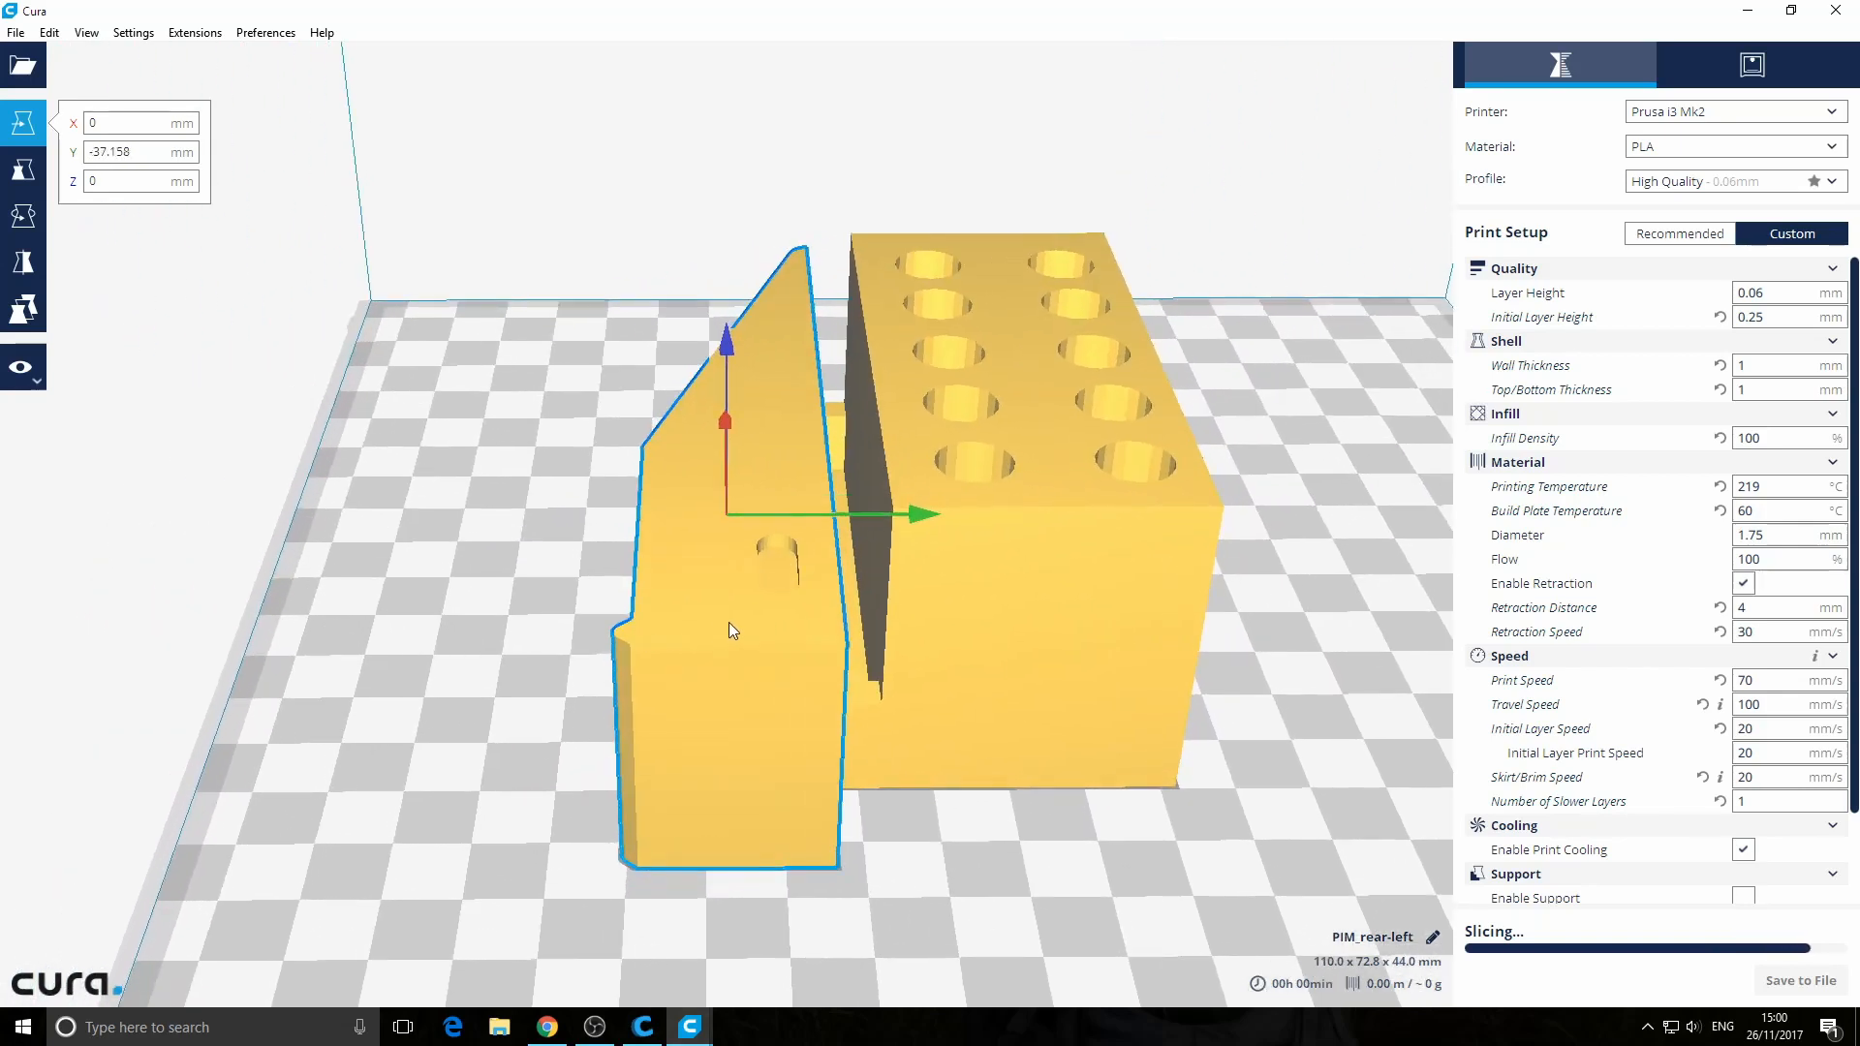
# Move the two models apart, placing the block at about X -6, Y 37.1 mm and the ramp at about X 11.3, Y -47.3 mm
pyautogui.moveTo(729, 625); pyautogui.dragTo(969, 588)
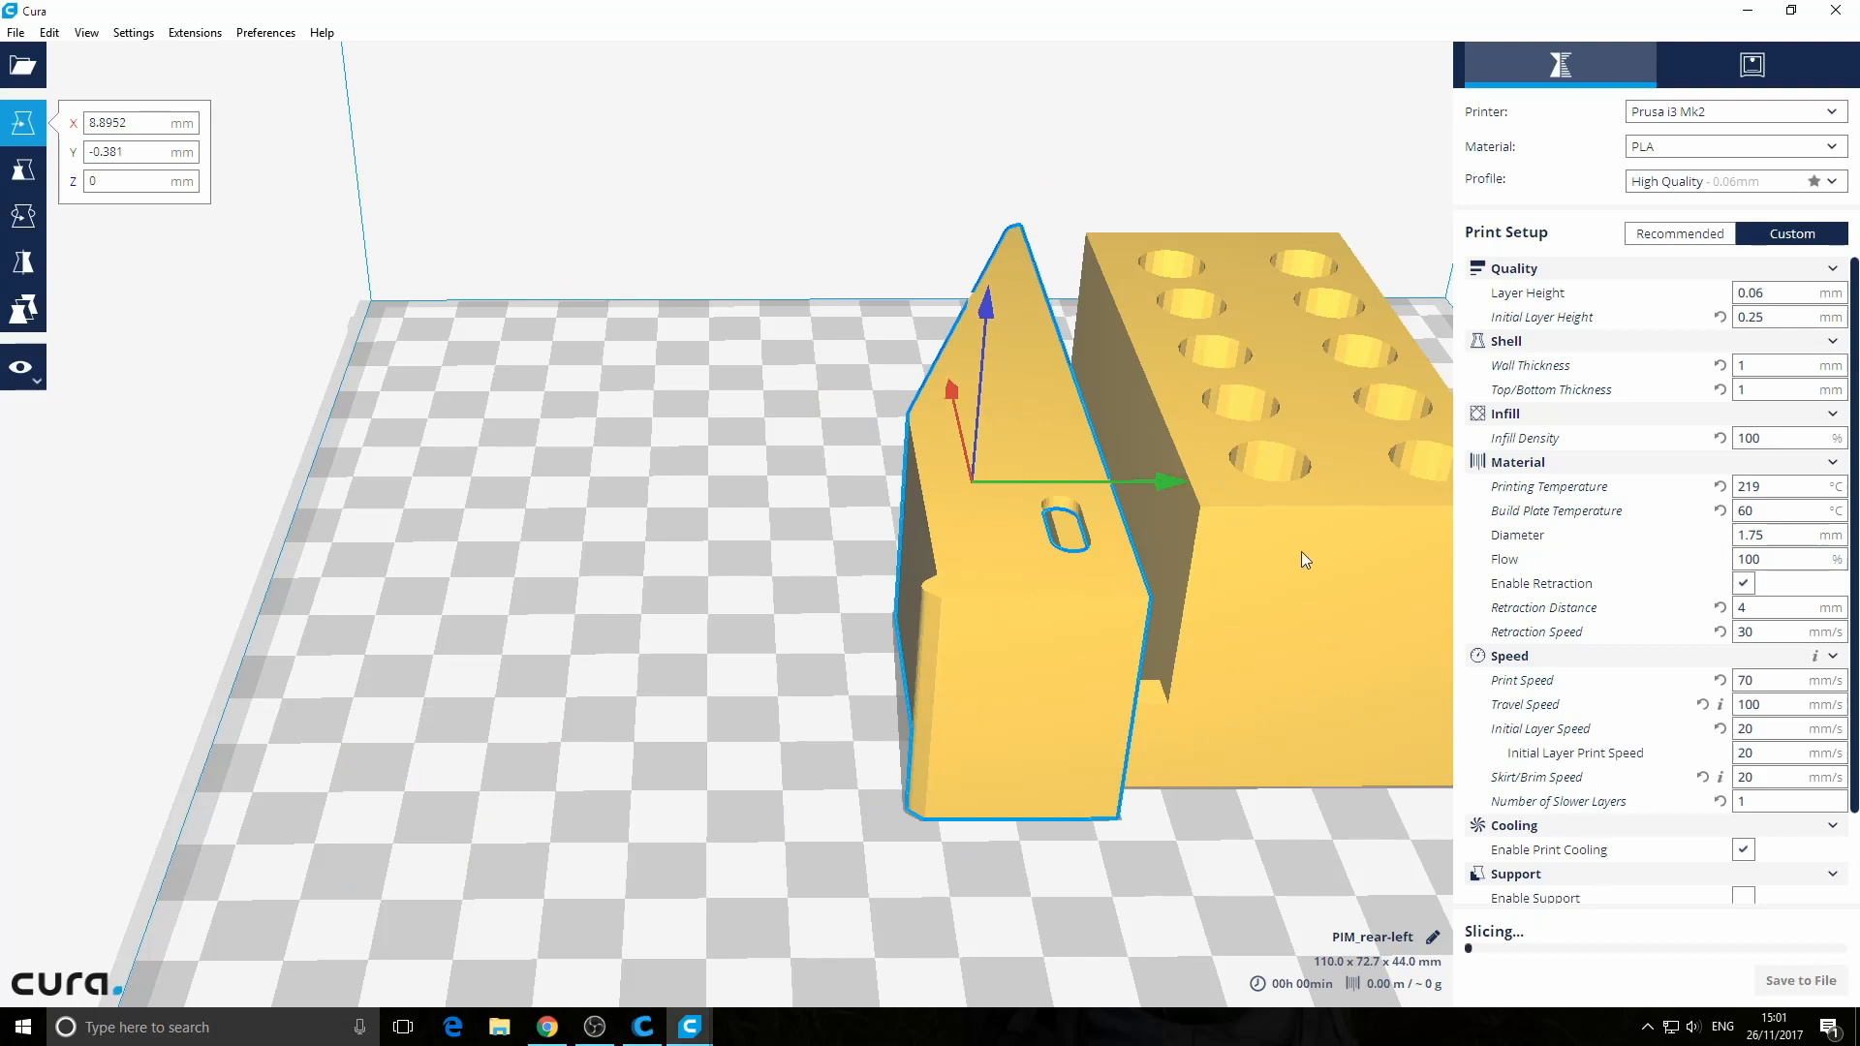
pyautogui.moveTo(1302, 552); pyautogui.dragTo(1014, 573)
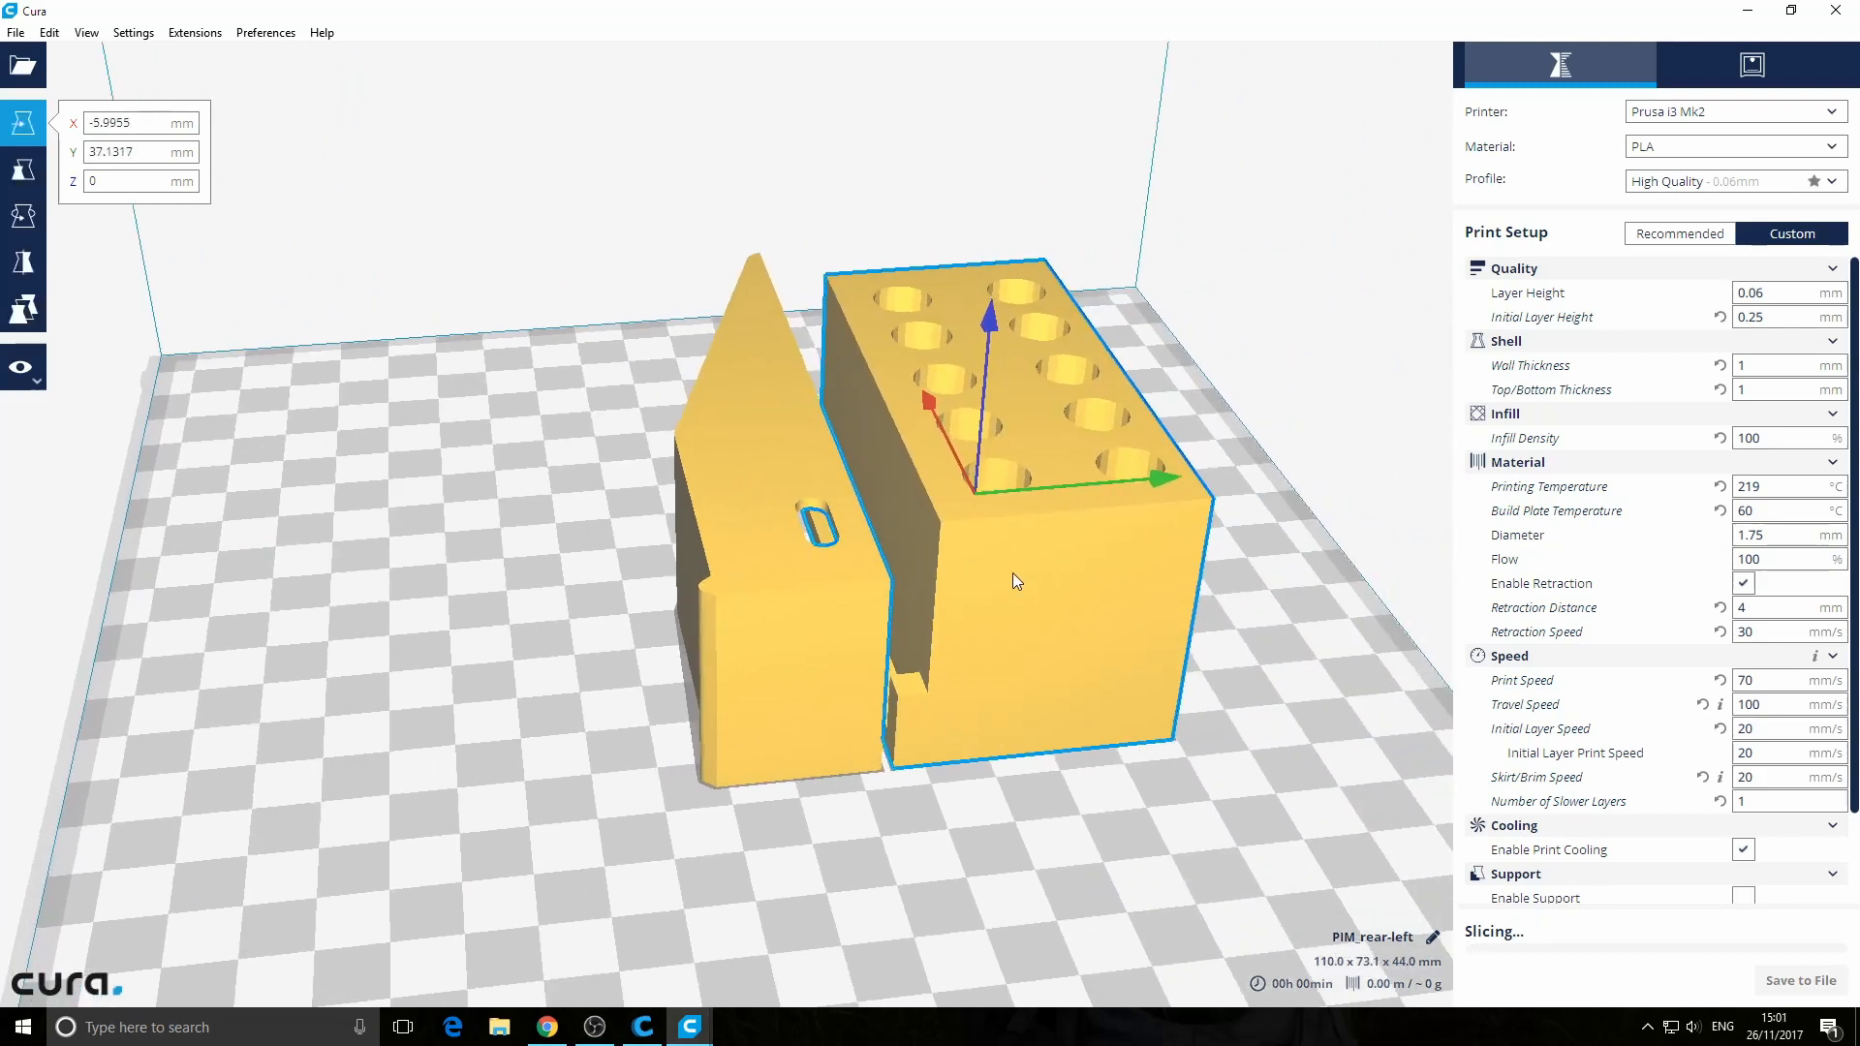
pyautogui.moveTo(886, 608); pyautogui.dragTo(562, 609)
pyautogui.moveTo(988, 528); pyautogui.dragTo(1114, 520, button='right')
# Delete the rear-left block from the build plate
pyautogui.click(1239, 584)
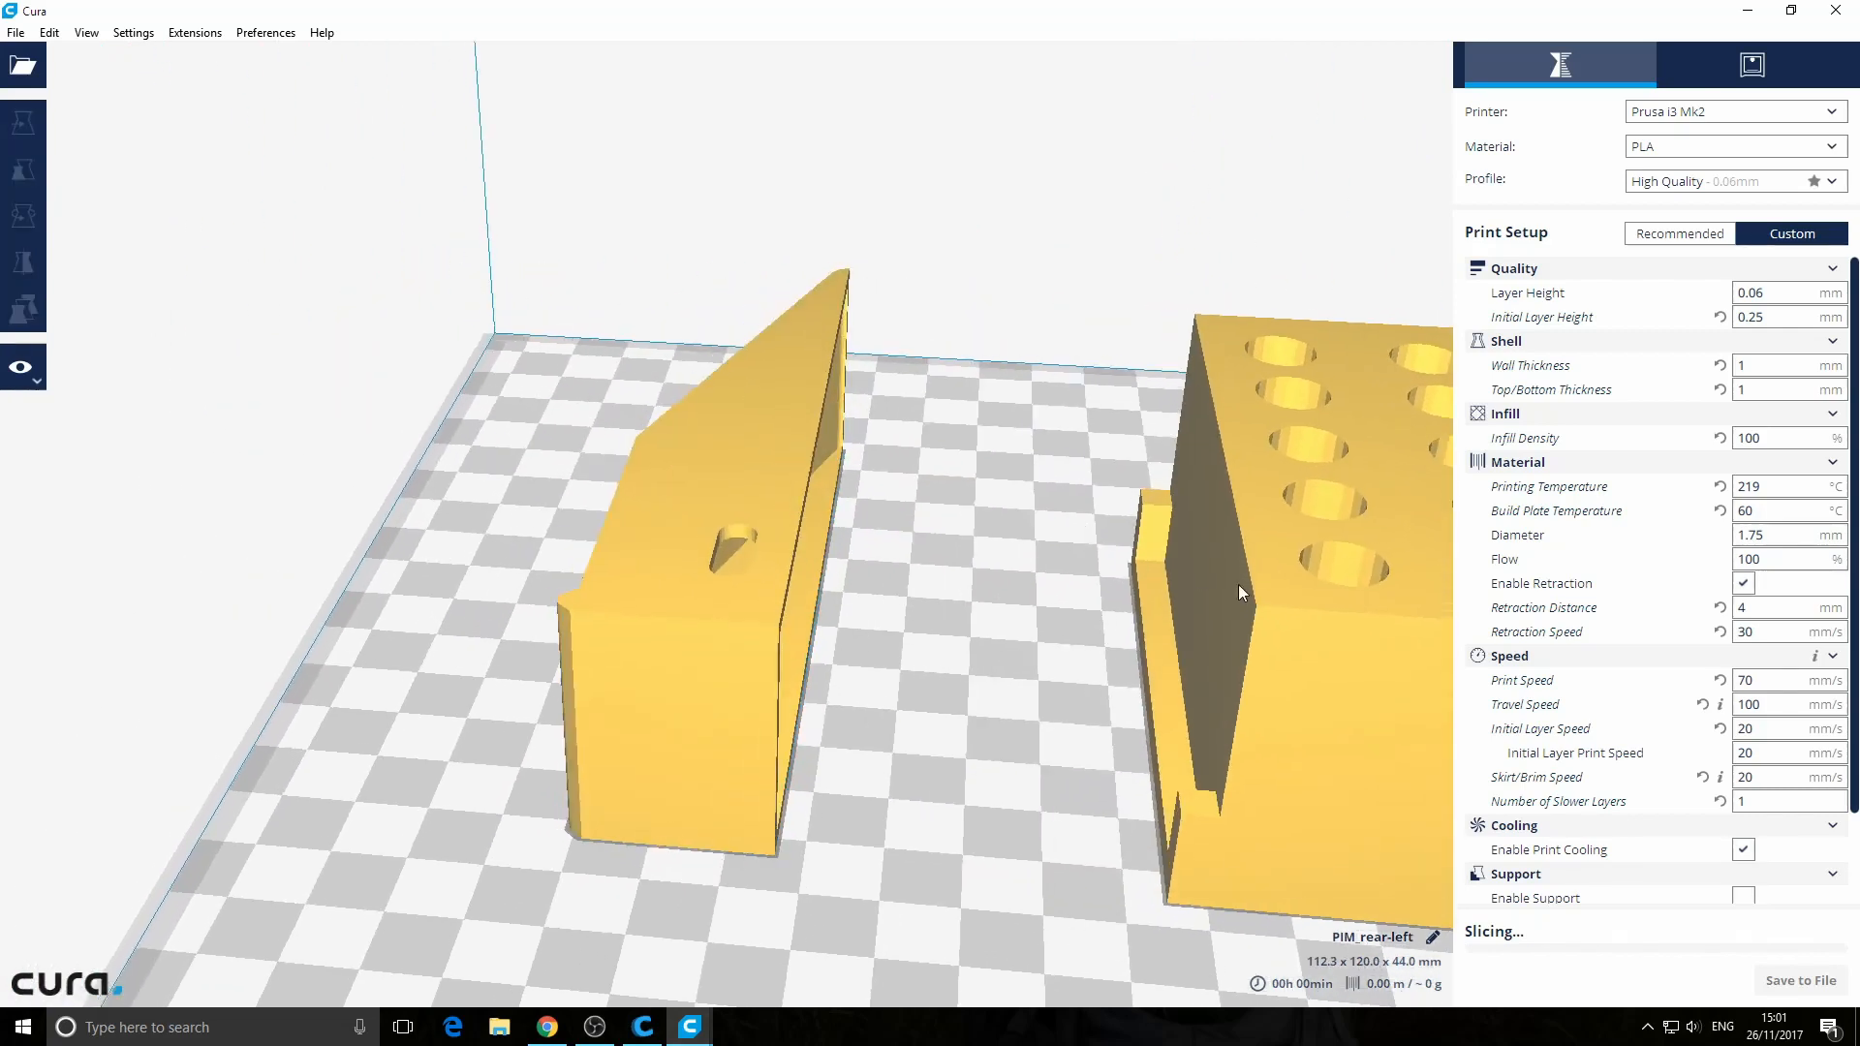
pyautogui.click(1240, 586)
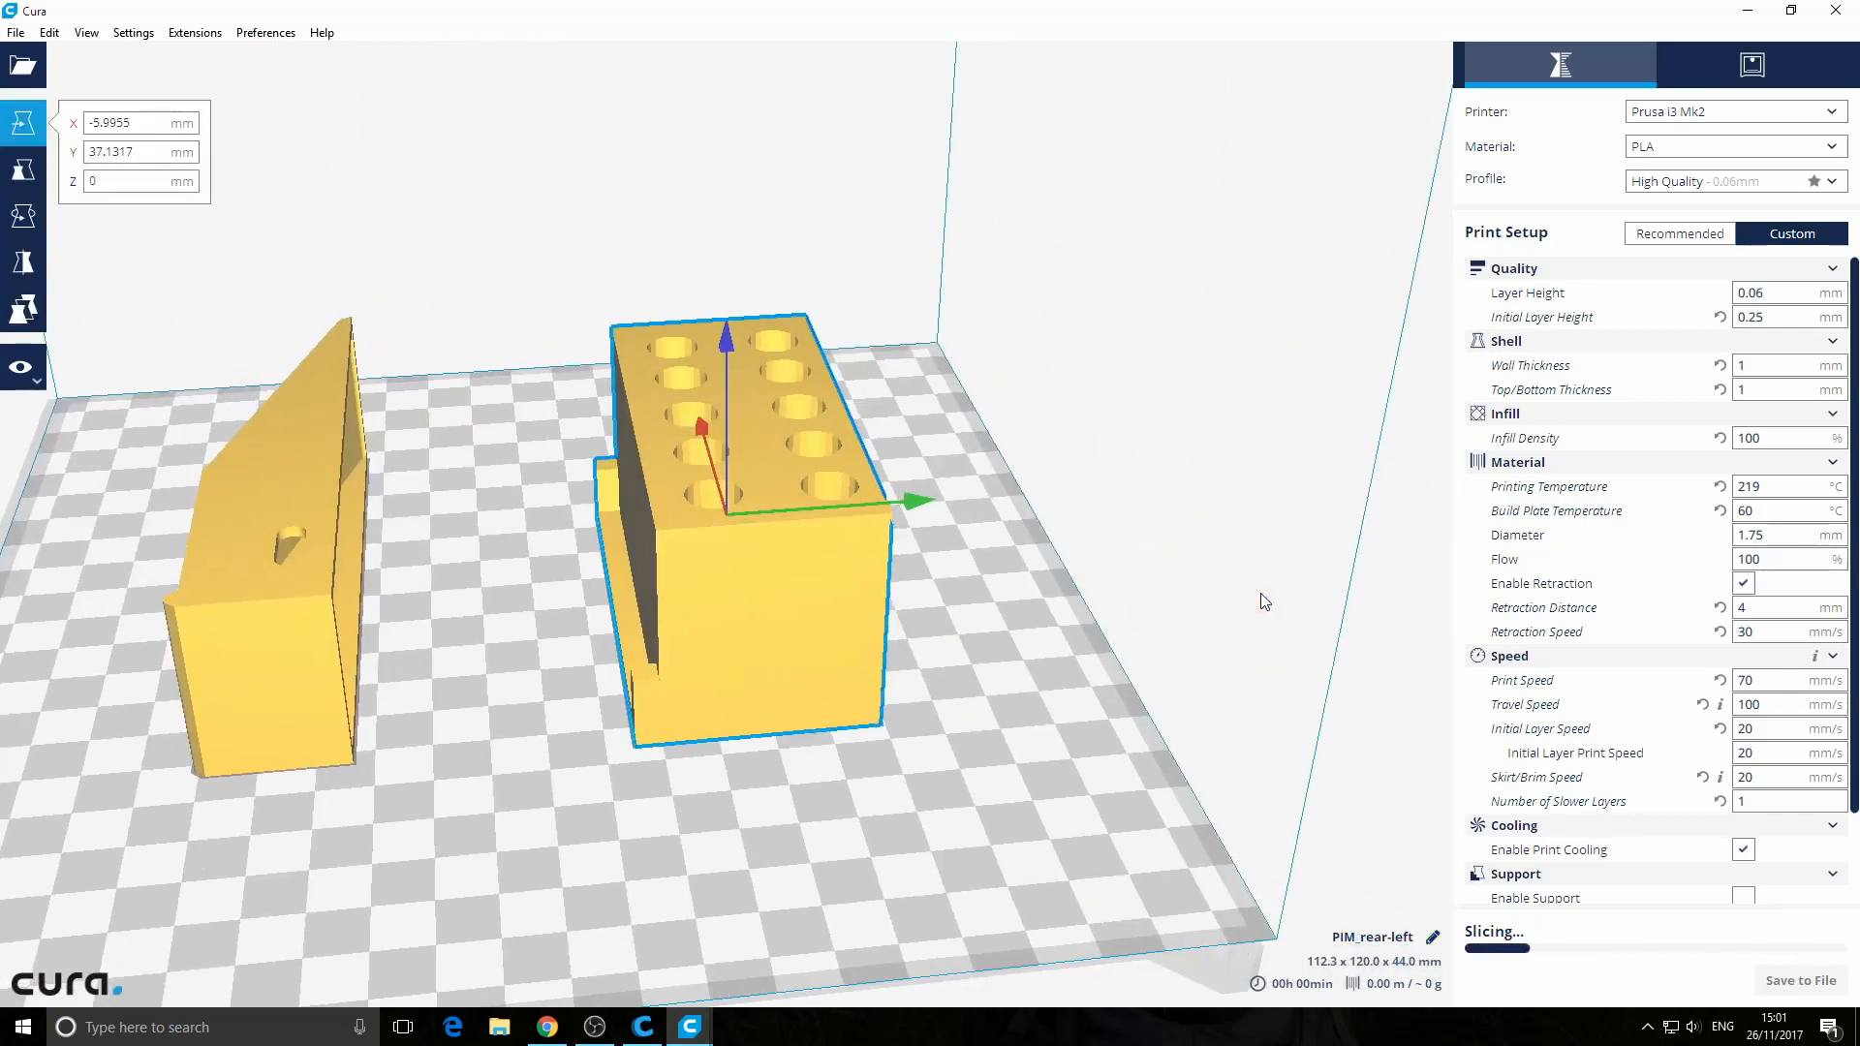
pyautogui.press('Delete')
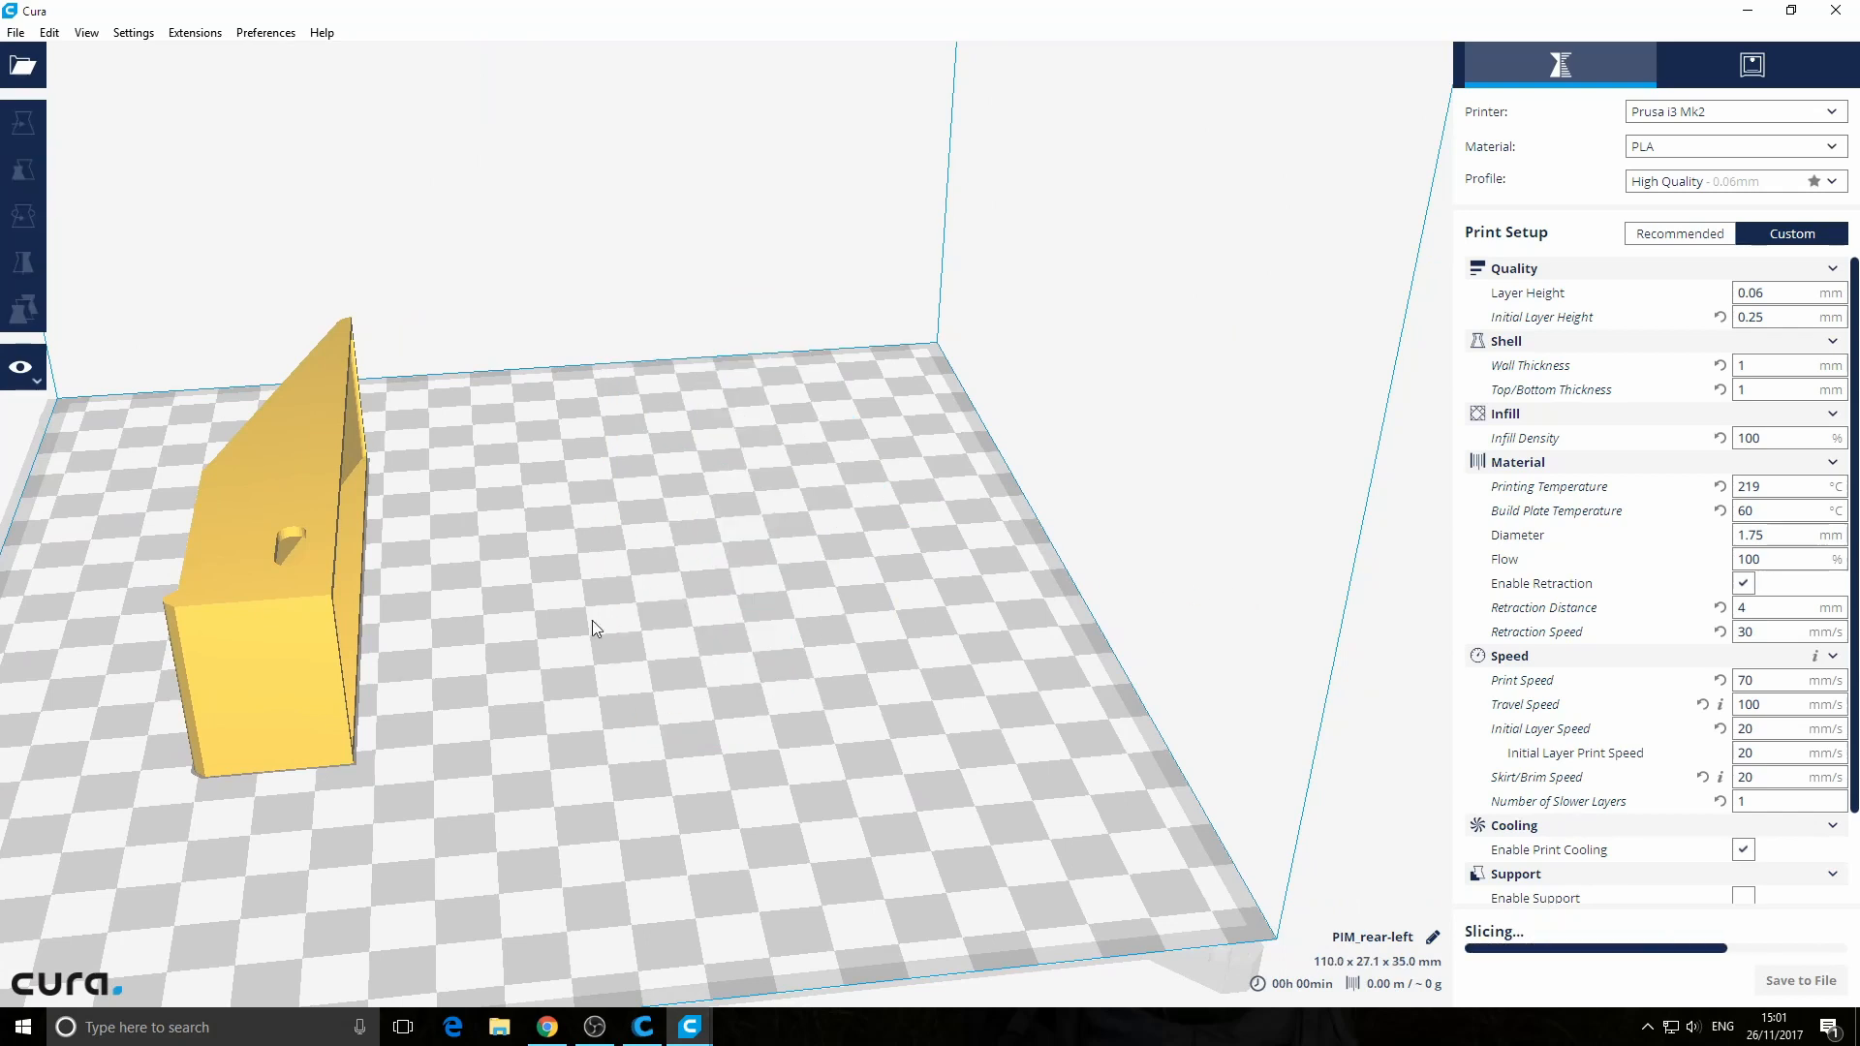
# Select the remaining ramp and examine its hollow interior and slots from several angles
pyautogui.click(316, 616)
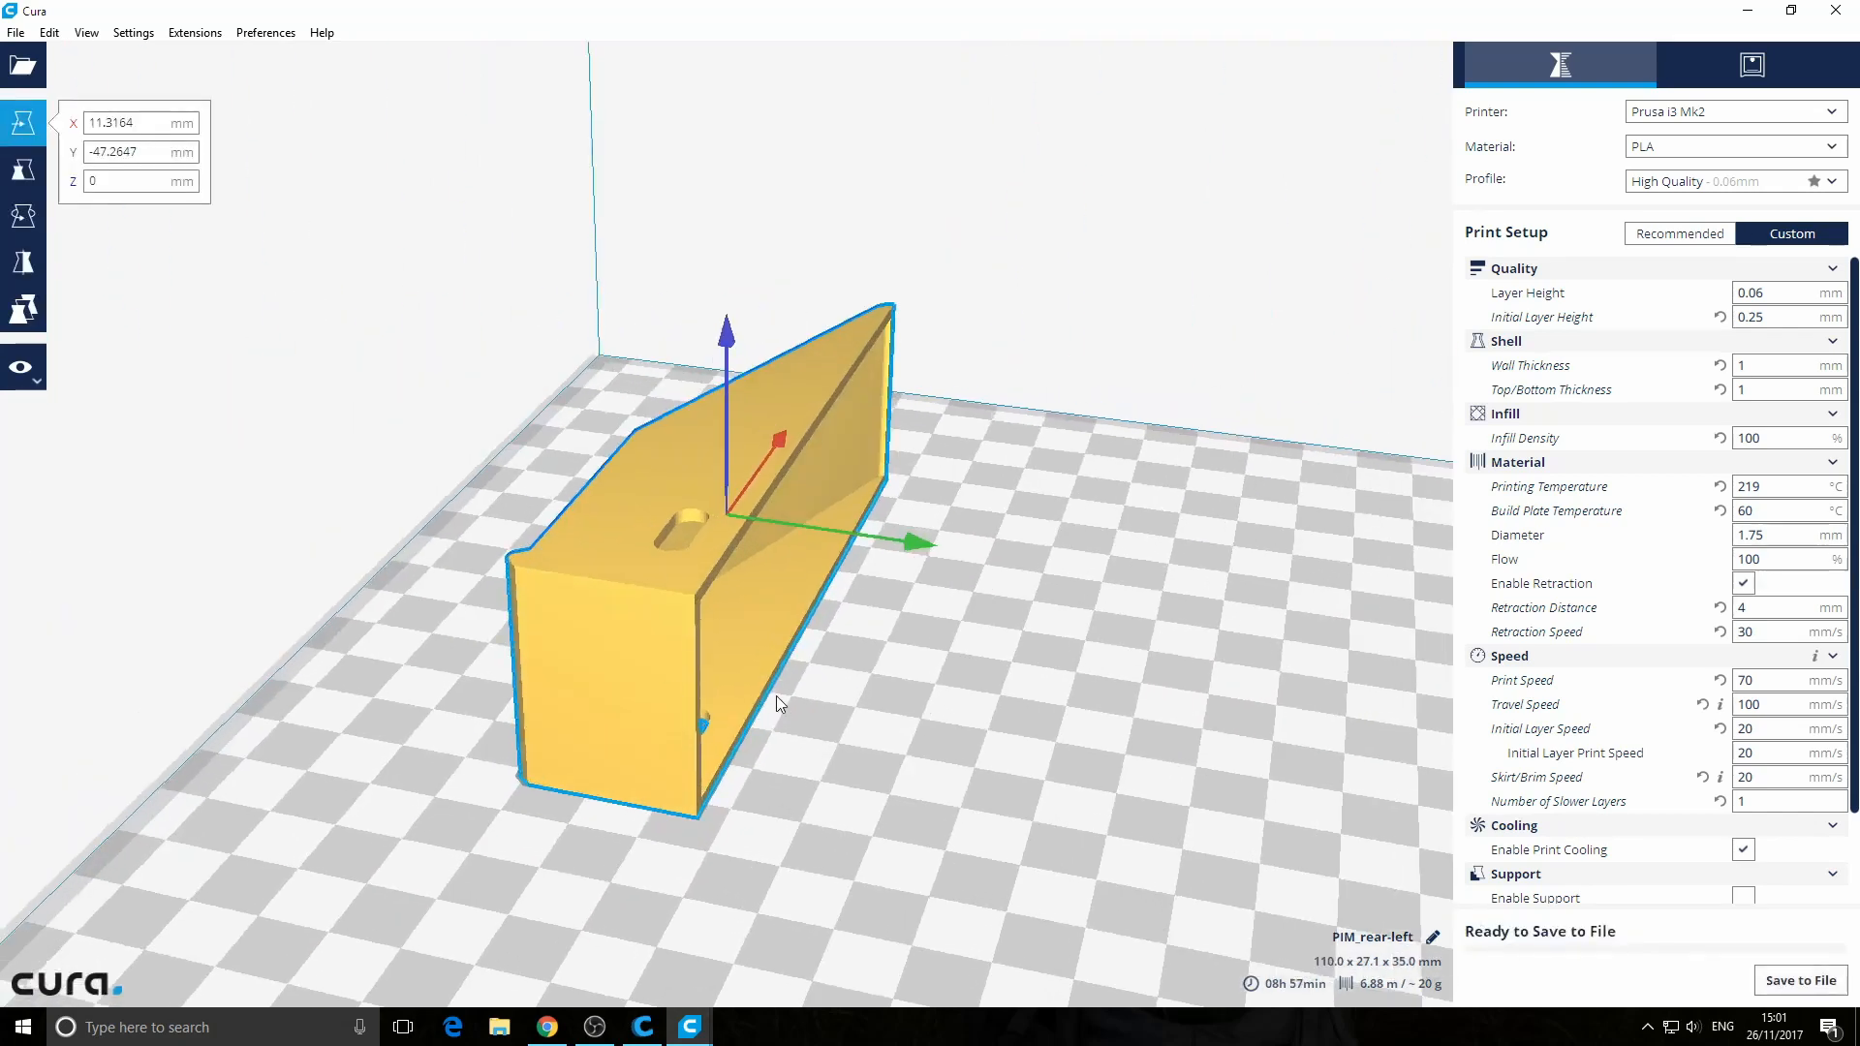
pyautogui.moveTo(755, 736); pyautogui.dragTo(713, 690, button='right')
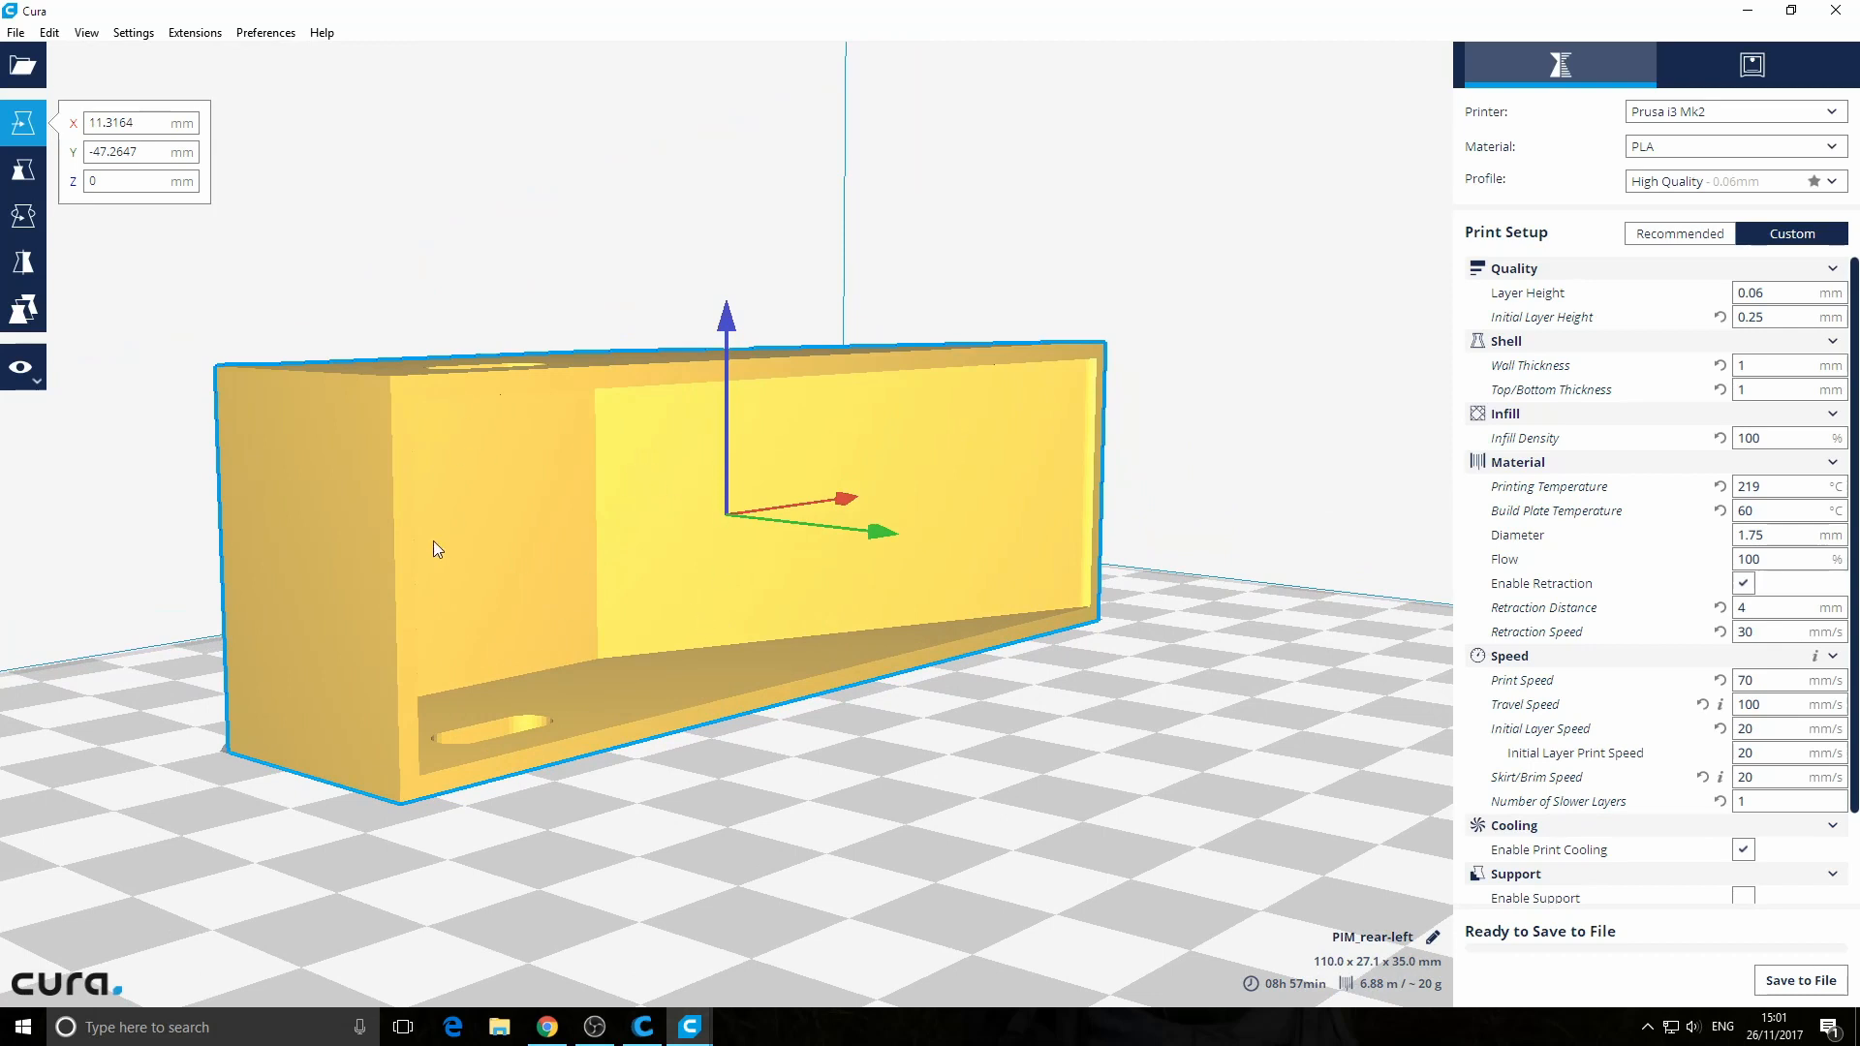
pyautogui.moveTo(849, 566)
pyautogui.mouseDown(button='right')
pyautogui.moveTo(903, 551)
pyautogui.moveTo(930, 736)
pyautogui.moveTo(957, 714)
pyautogui.moveTo(757, 710)
pyautogui.moveTo(760, 744)
pyautogui.mouseUp(button='right')
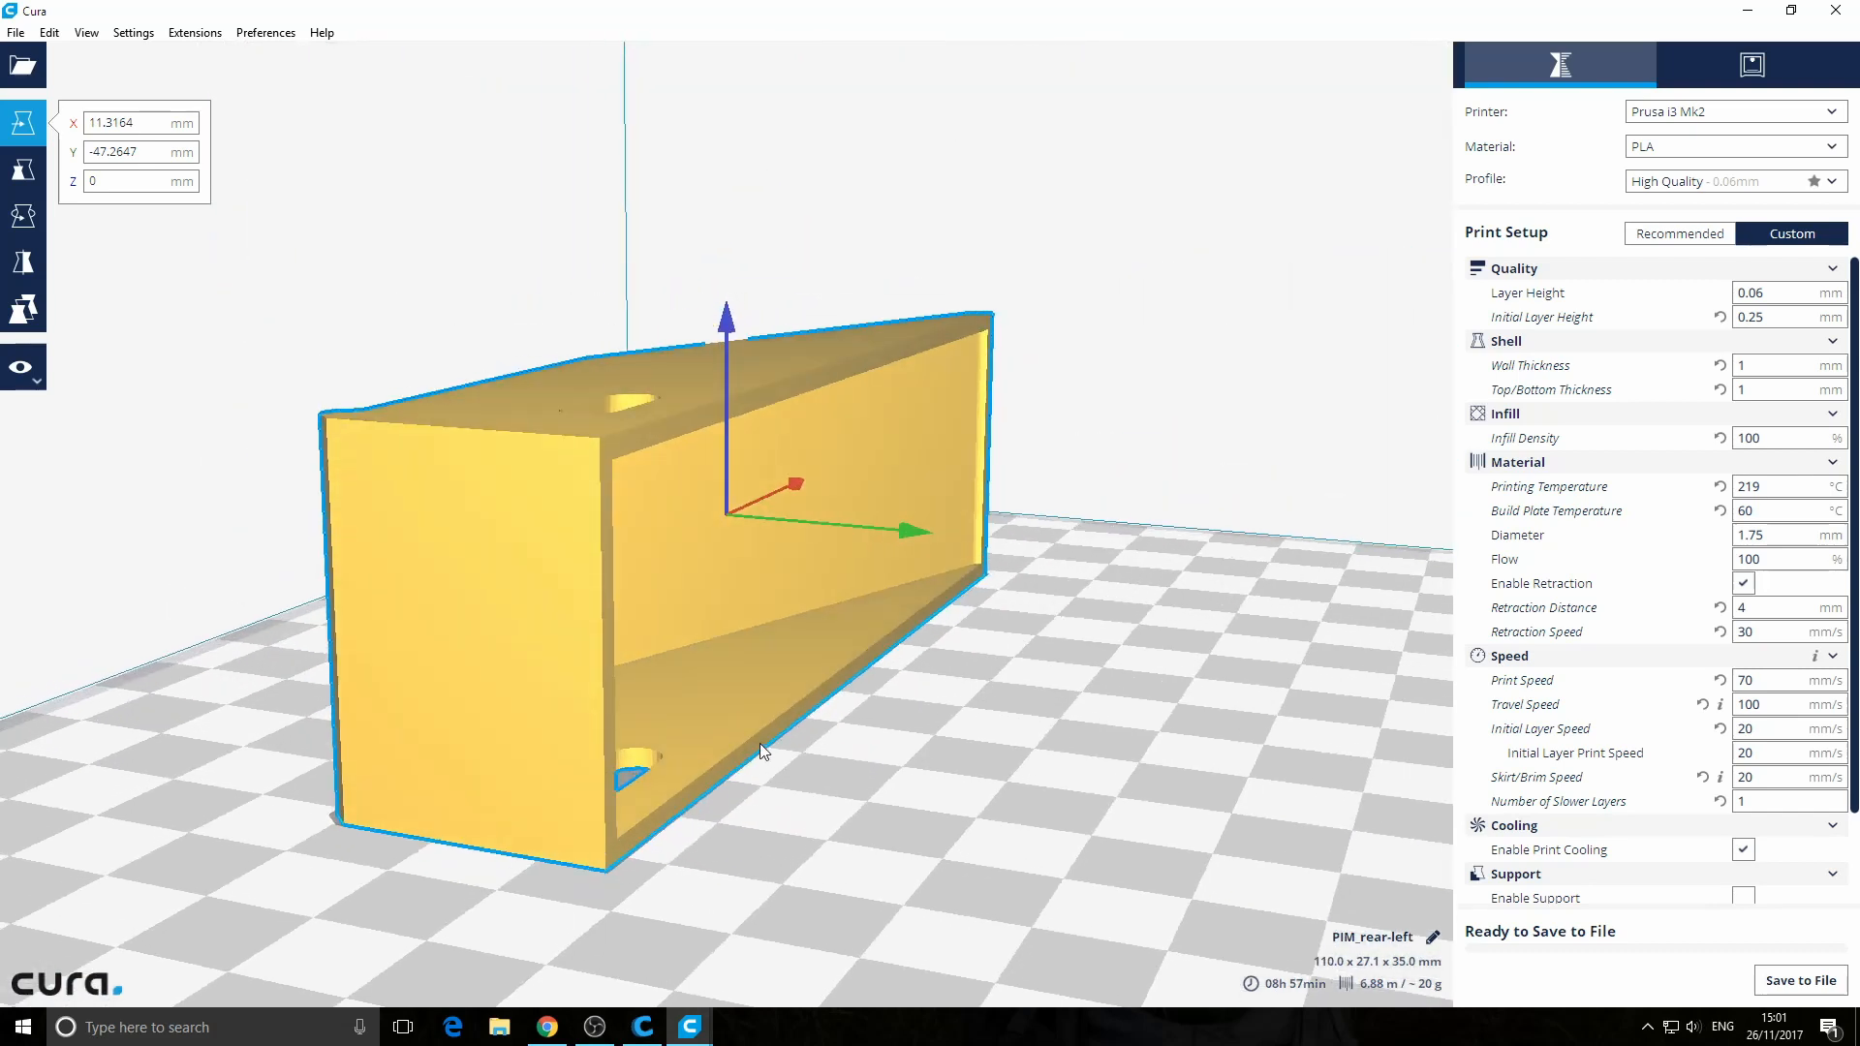
pyautogui.scroll(-5, 759, 743)
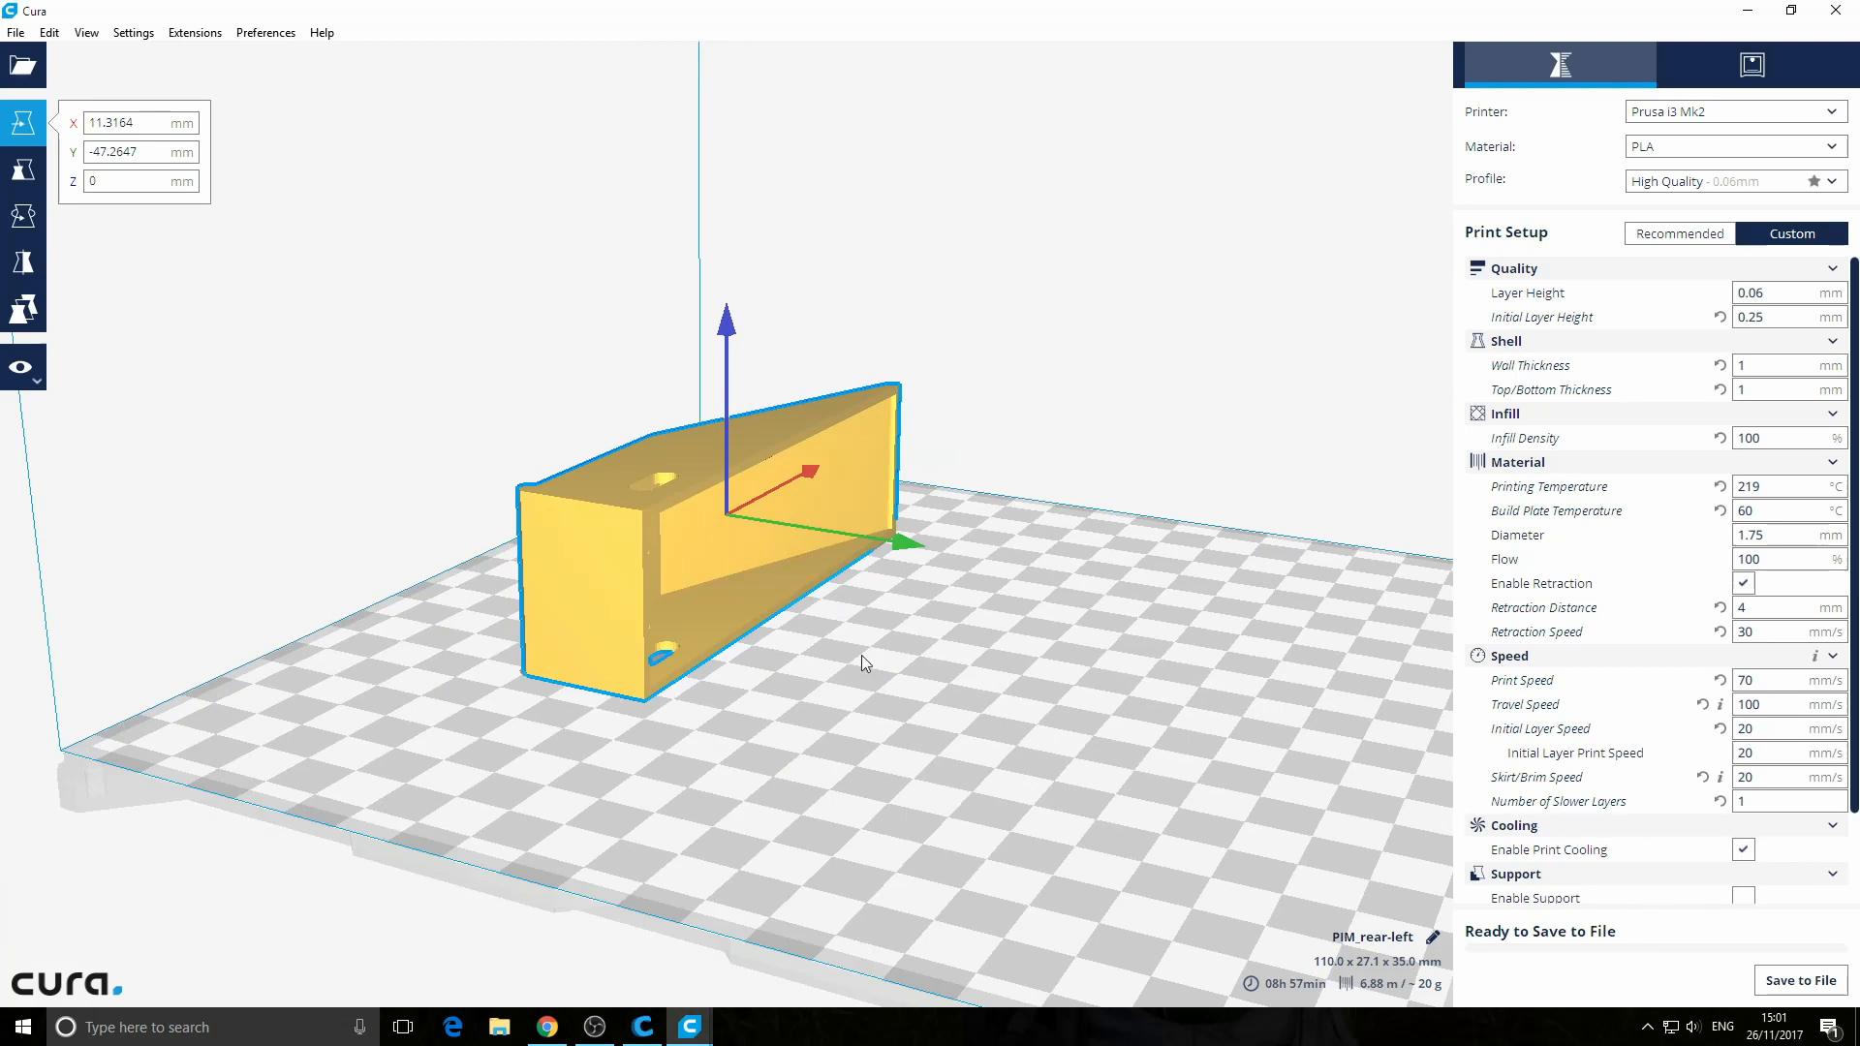
pyautogui.moveTo(863, 655); pyautogui.dragTo(951, 672, button='right')
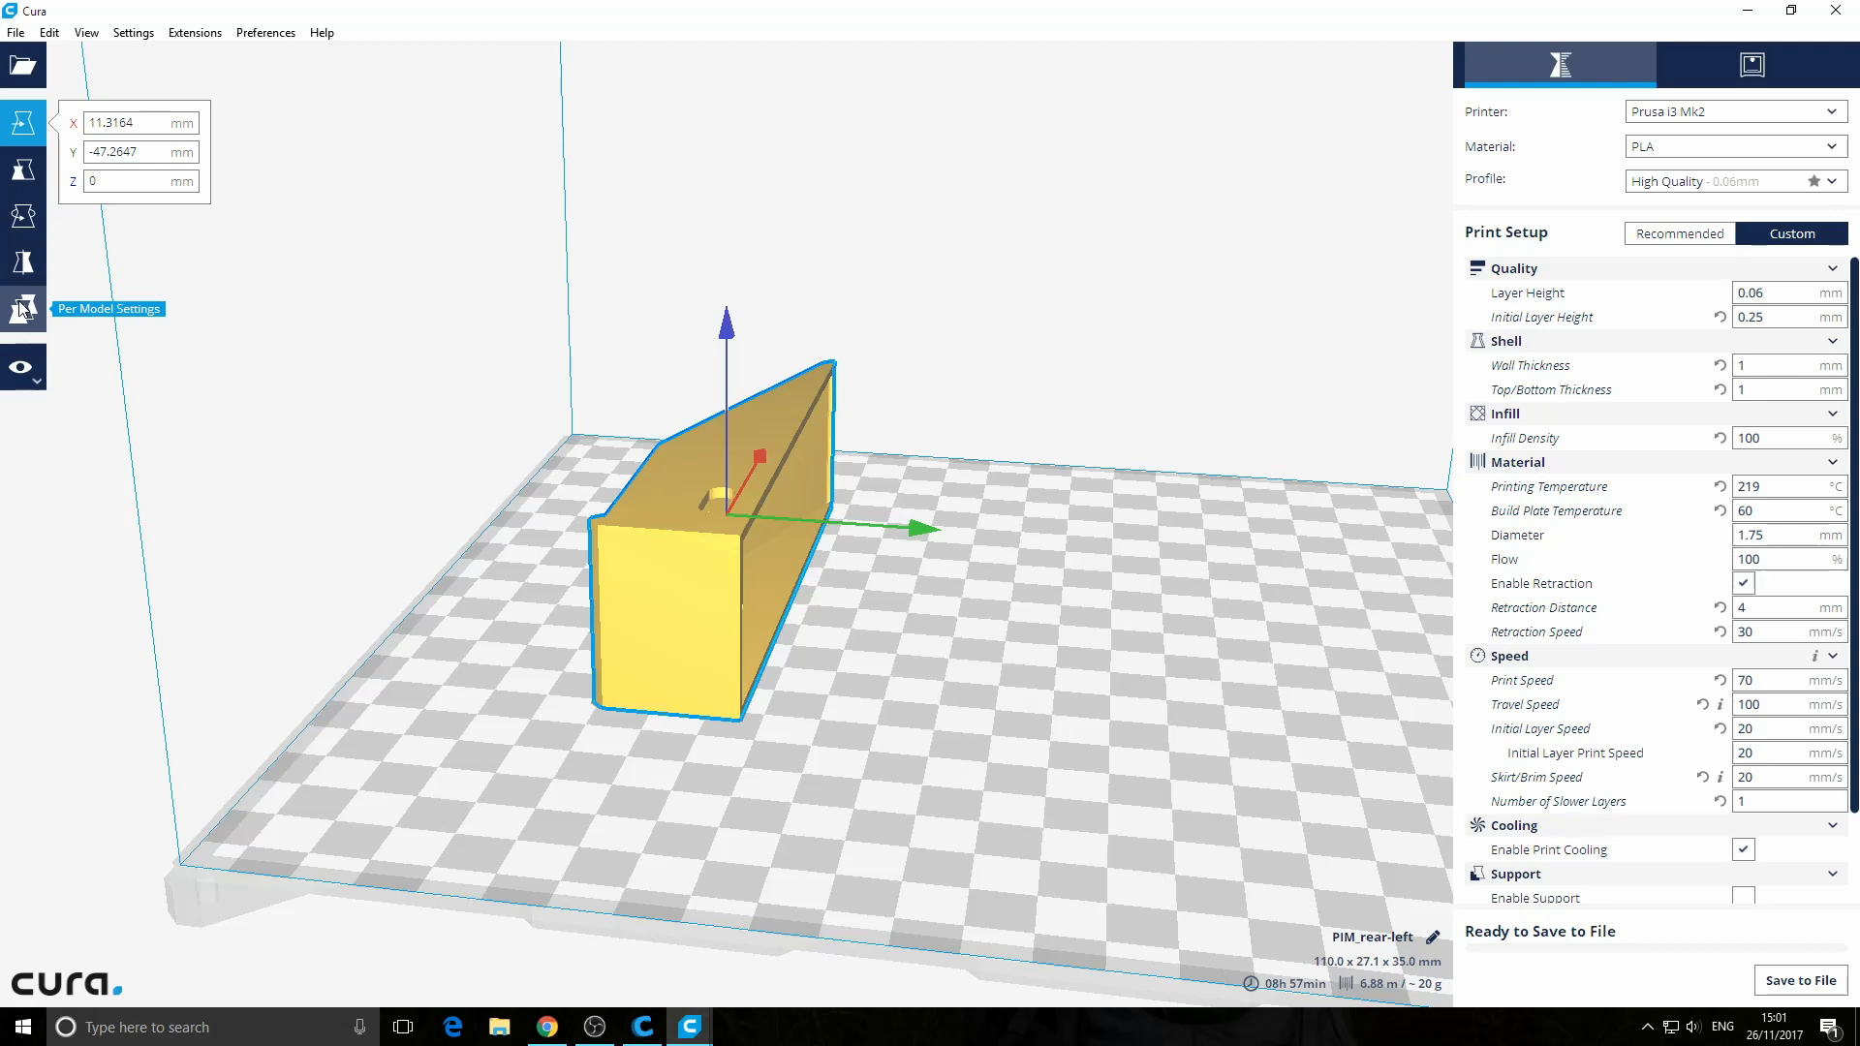
# Show the ramp in X-Ray view and check it from its end
pyautogui.click(26, 378)
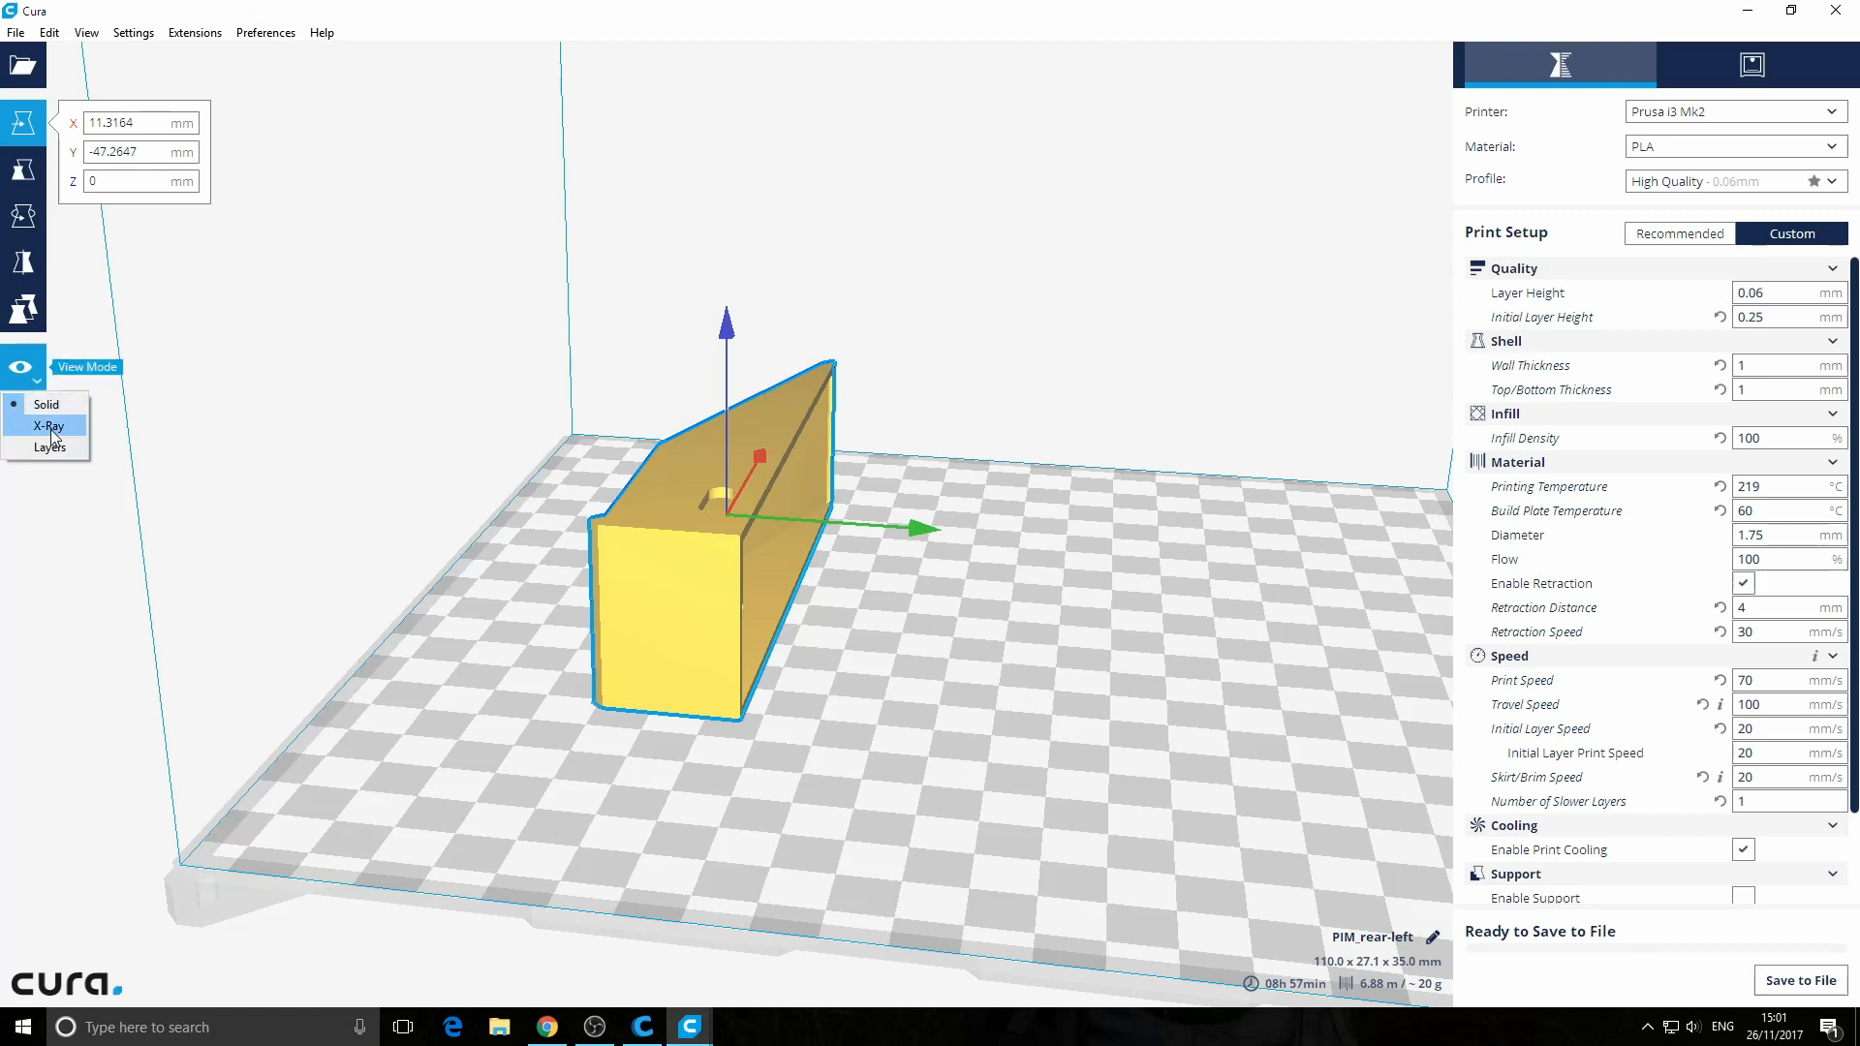
pyautogui.click(50, 428)
pyautogui.moveTo(835, 768); pyautogui.dragTo(979, 657, button='right')
# Switch the ramp to Layers view and lower the displayed layer to 493
pyautogui.click(21, 368)
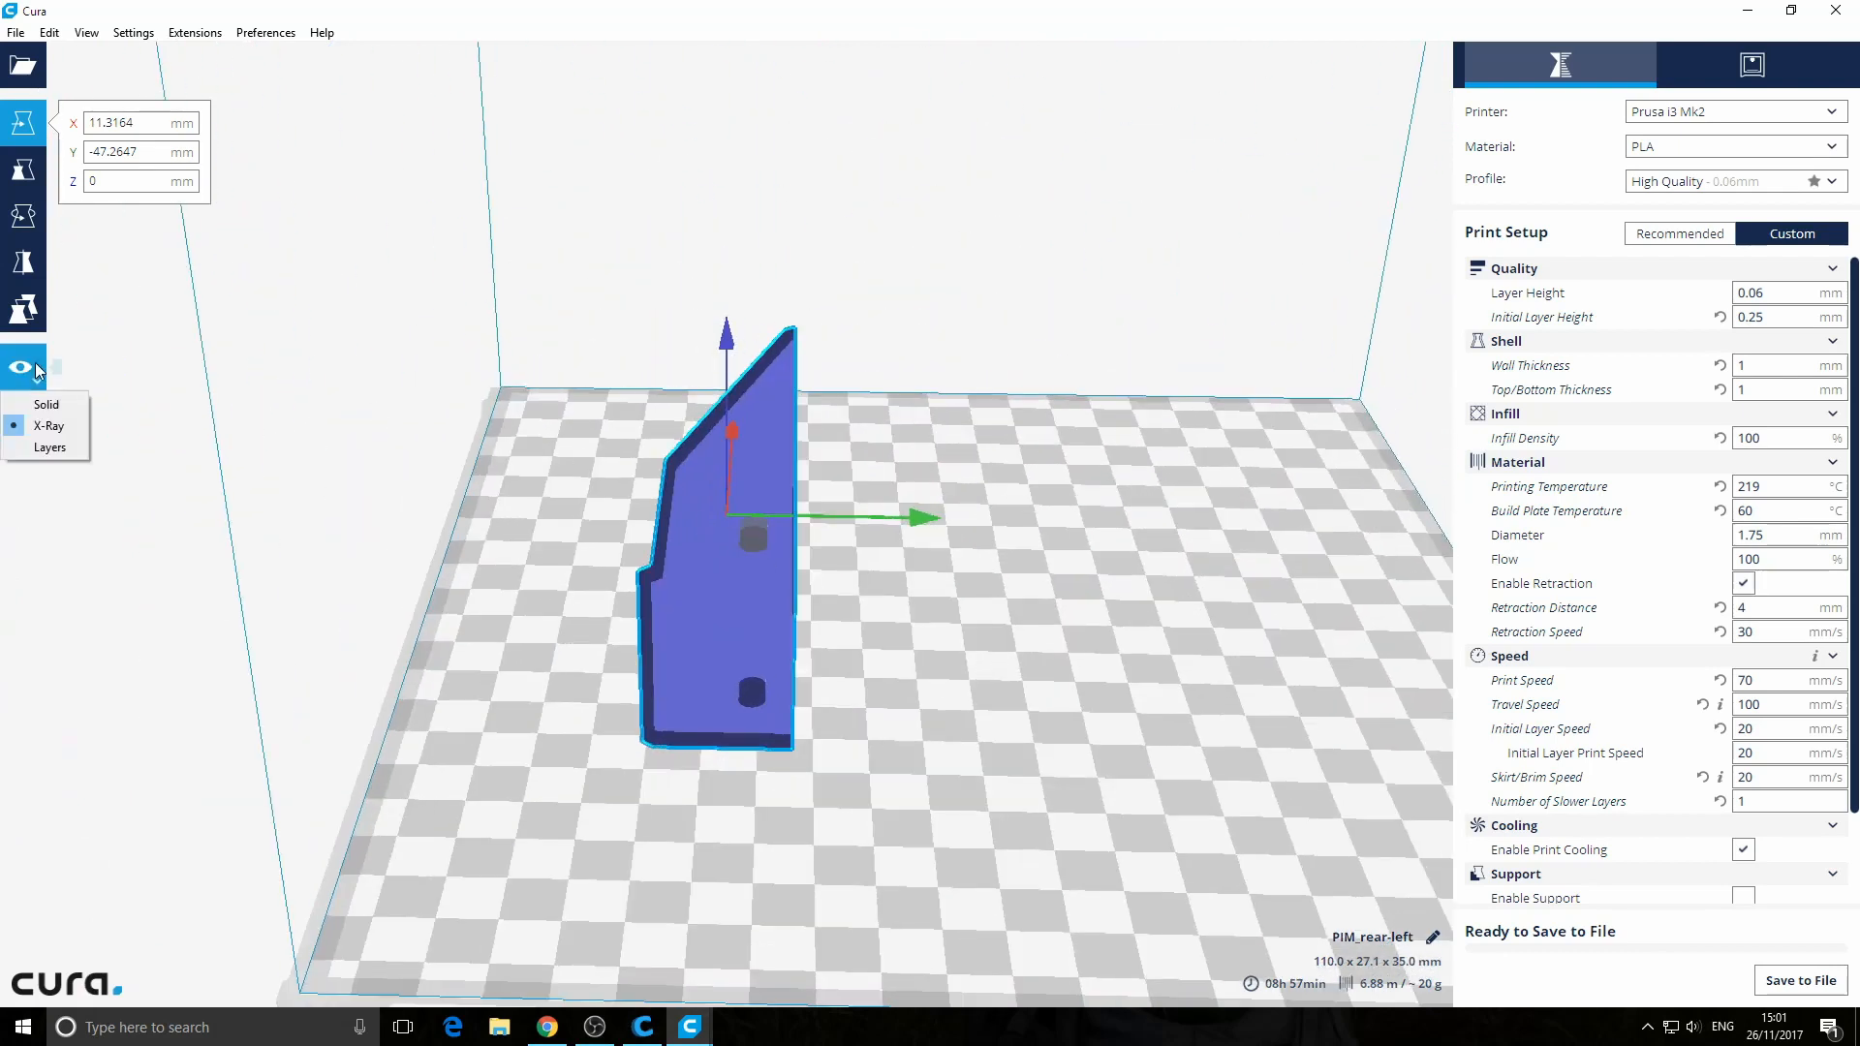
pyautogui.click(55, 445)
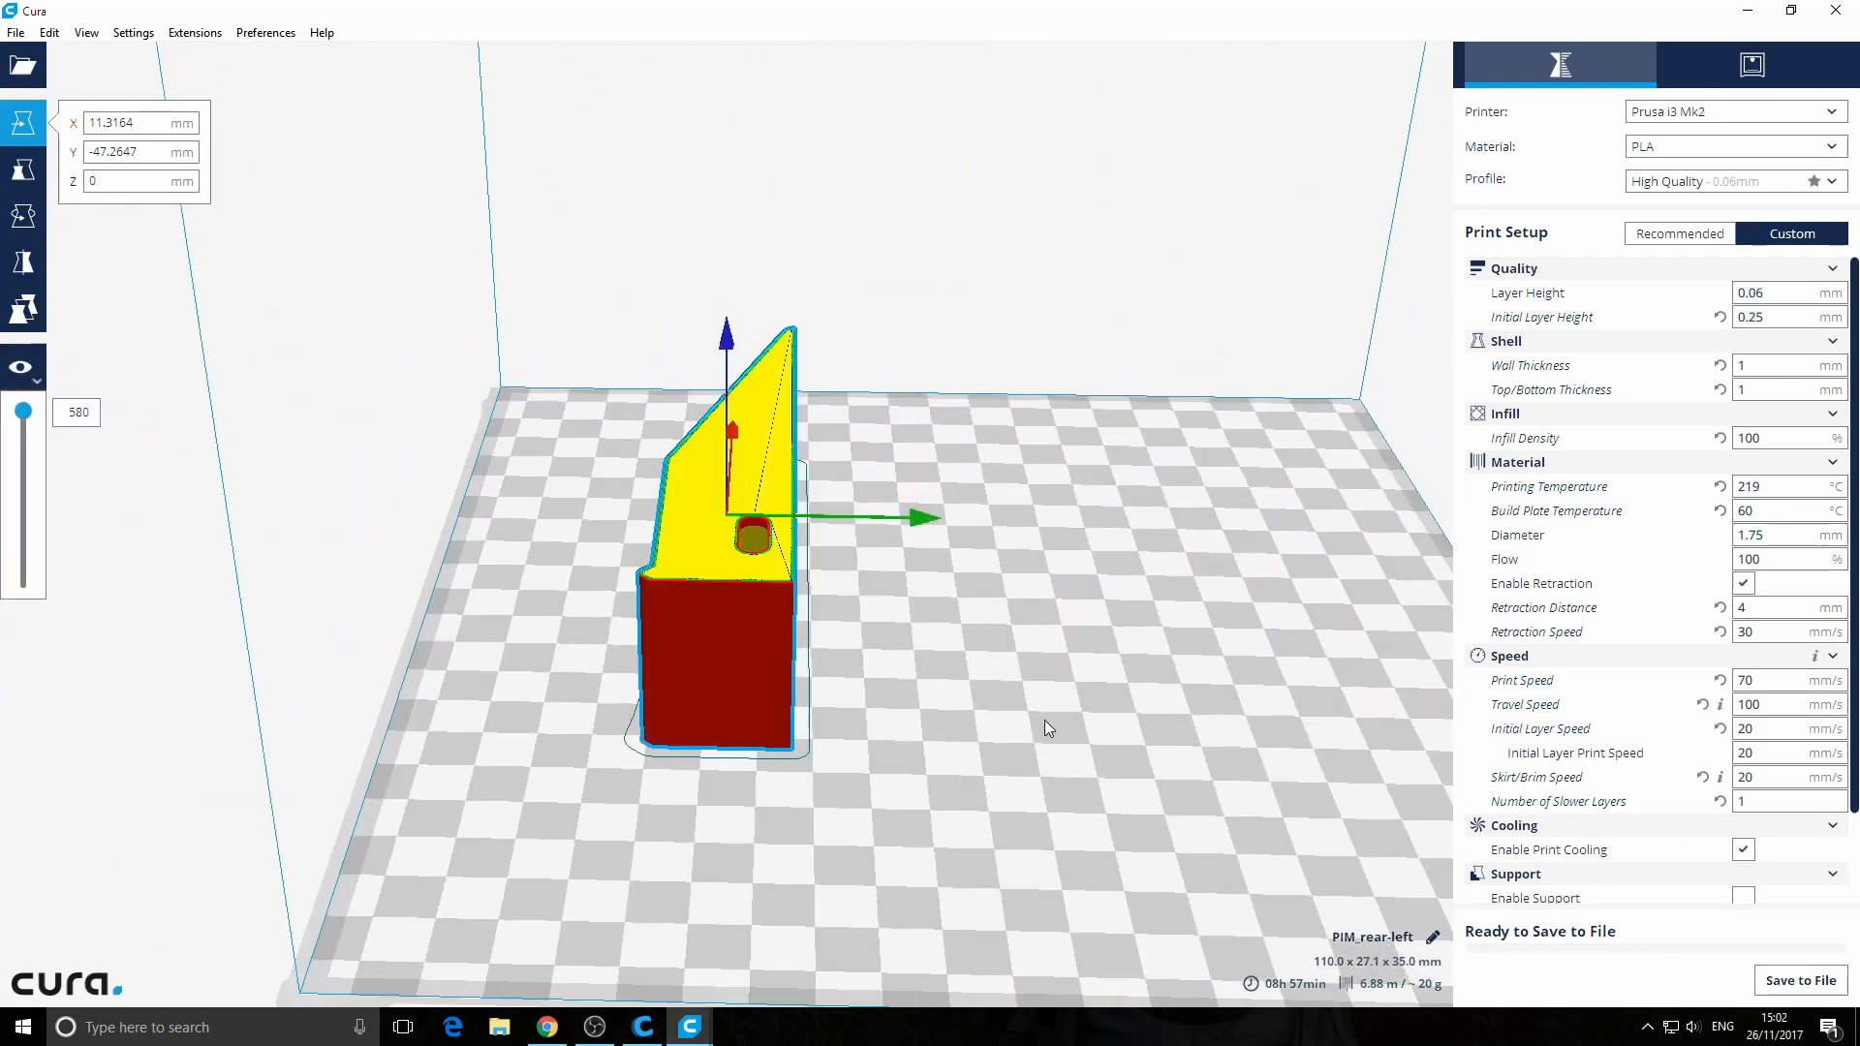
pyautogui.moveTo(1044, 719); pyautogui.dragTo(911, 690, button='right')
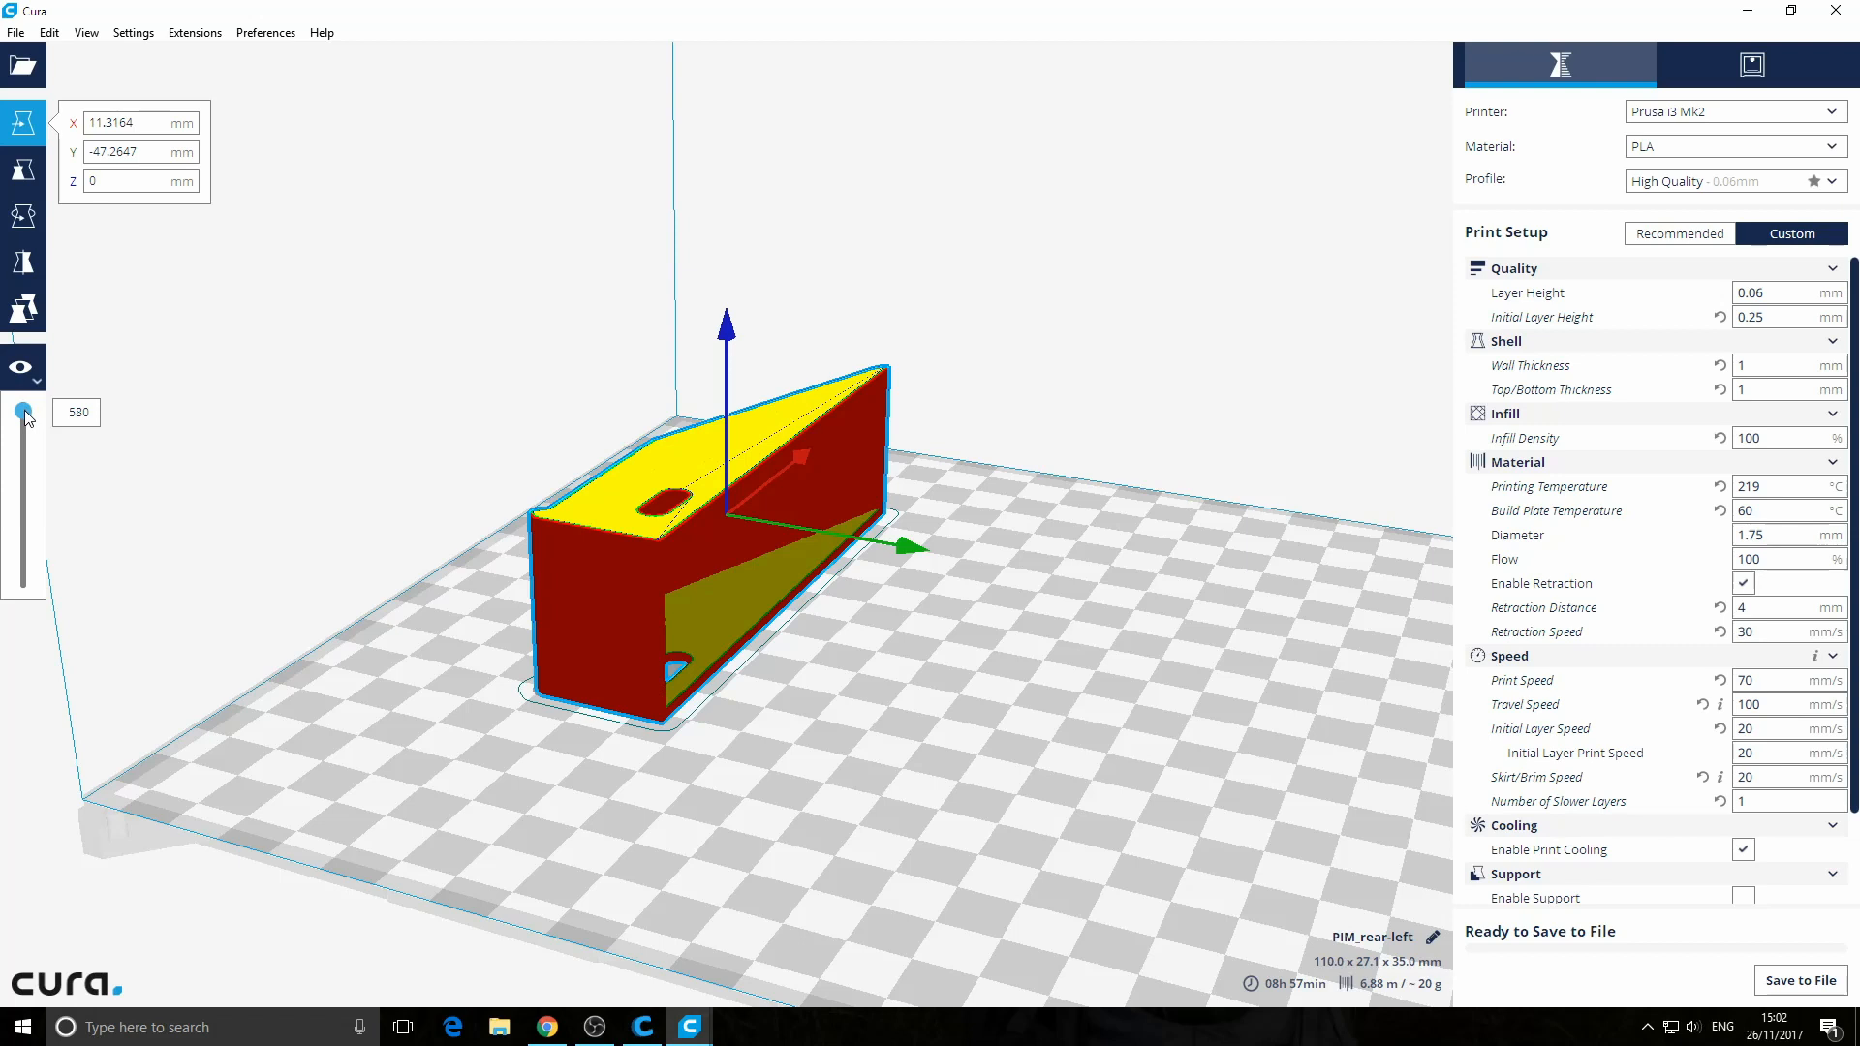
pyautogui.moveTo(25, 420); pyautogui.dragTo(25, 445)
# Examine the ramp's sliced walls and individual layer lines up close and from other angles
pyautogui.scroll(3, 469, 602)
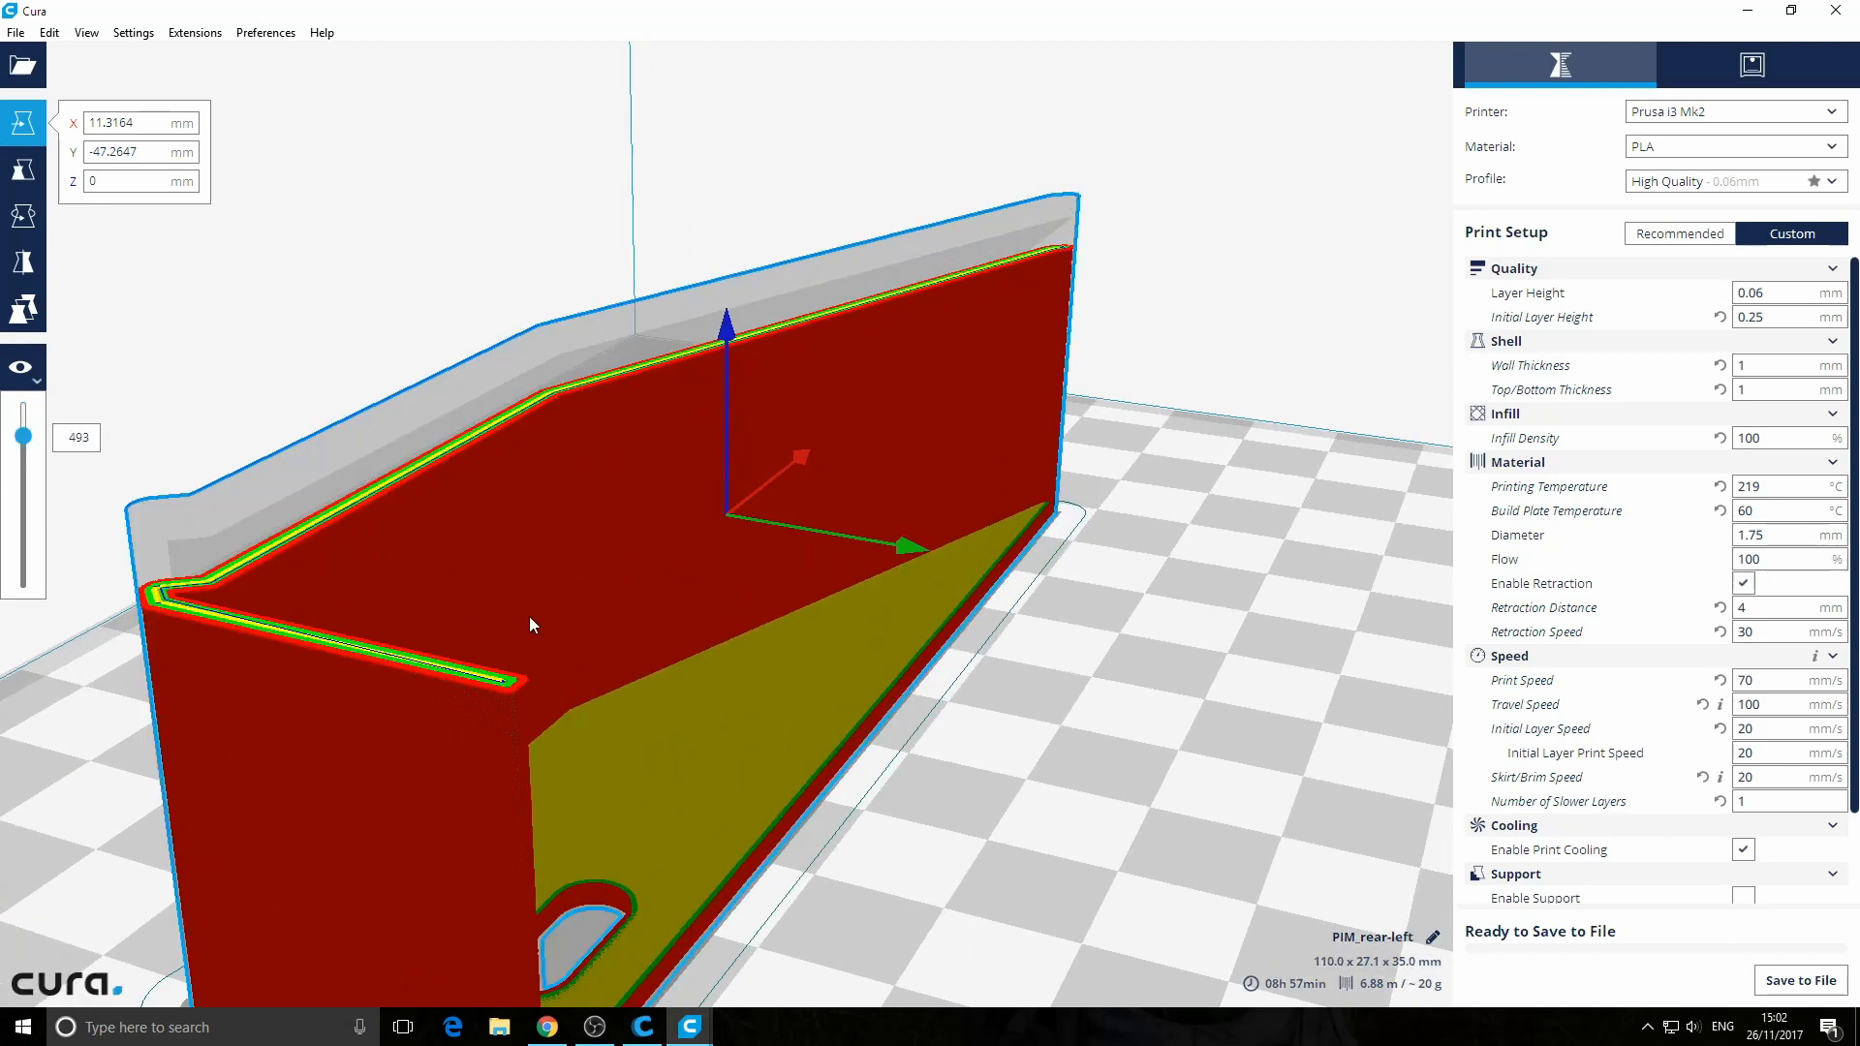
pyautogui.moveTo(529, 616); pyautogui.dragTo(736, 474, button='right')
pyautogui.scroll(4, 508, 601)
pyautogui.scroll(1, 506, 606)
pyautogui.scroll(4, 563, 591)
pyautogui.scroll(2, 978, 480)
pyautogui.scroll(3, 823, 492)
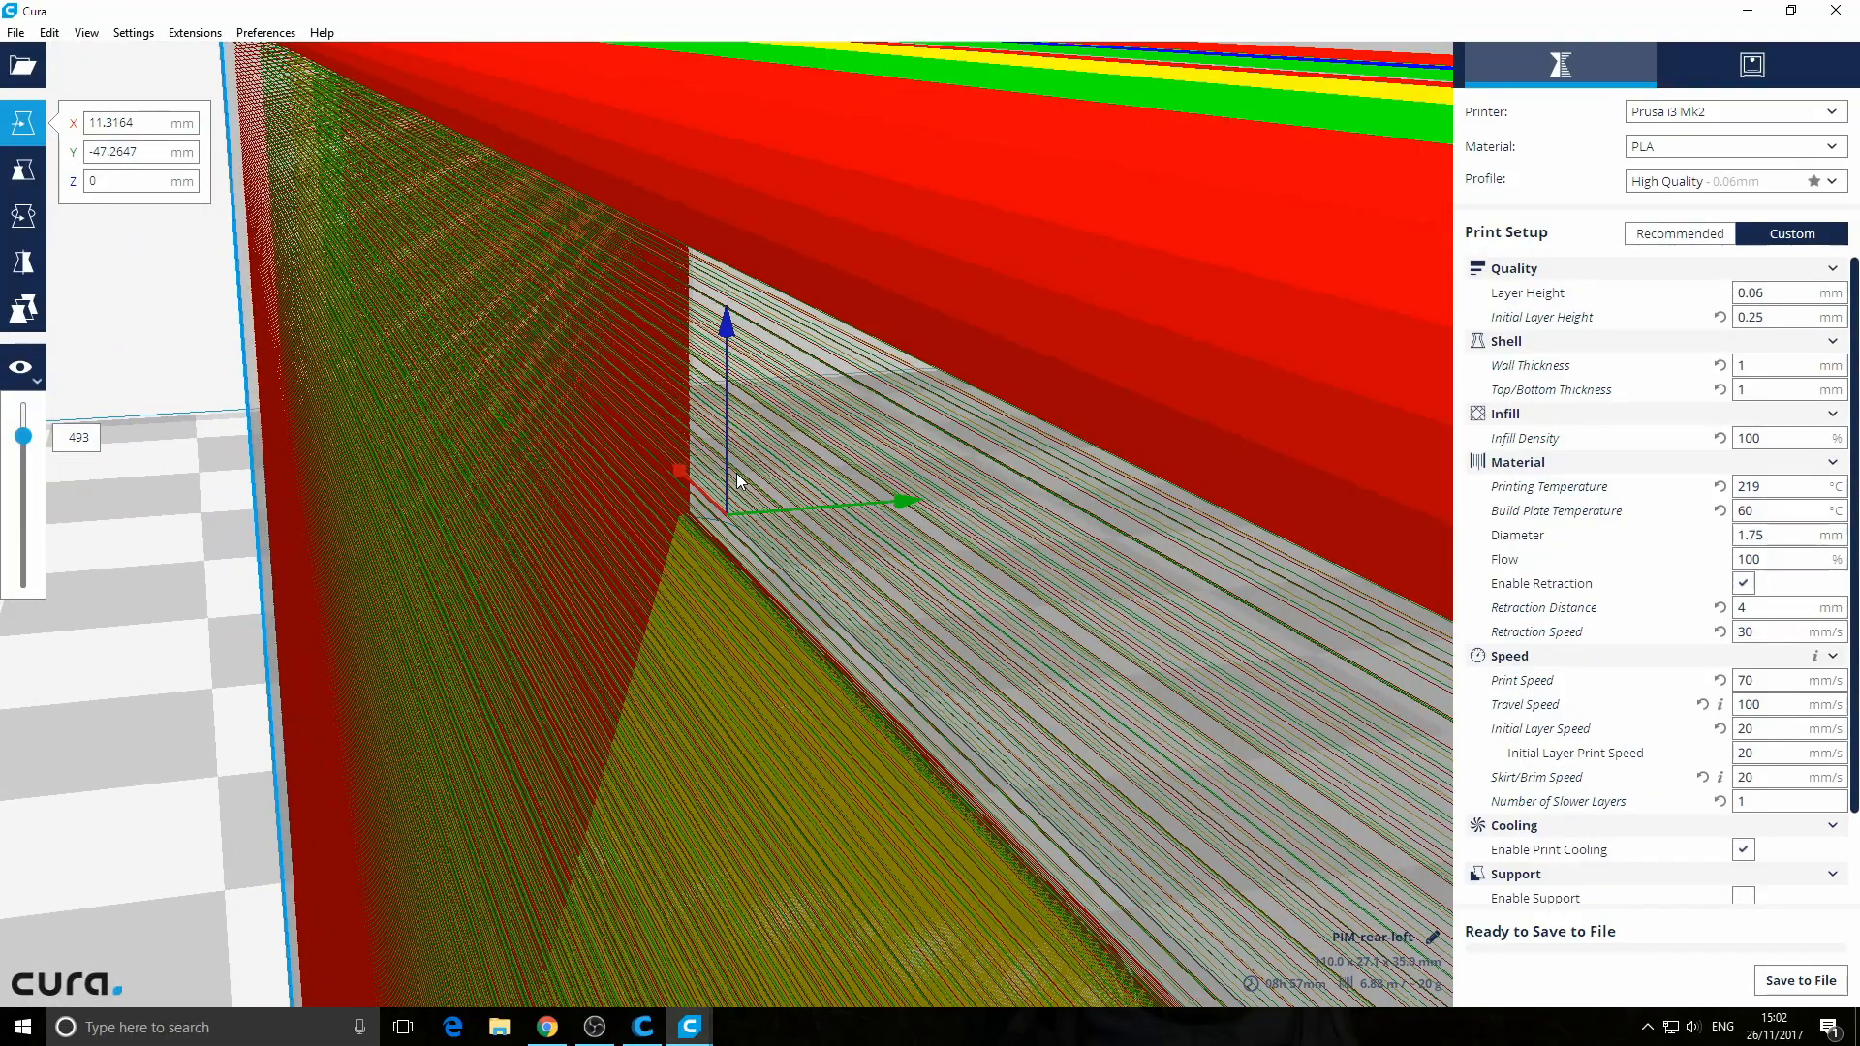
pyautogui.scroll(-5, 737, 473)
pyautogui.moveTo(737, 479); pyautogui.dragTo(800, 479, button='right')
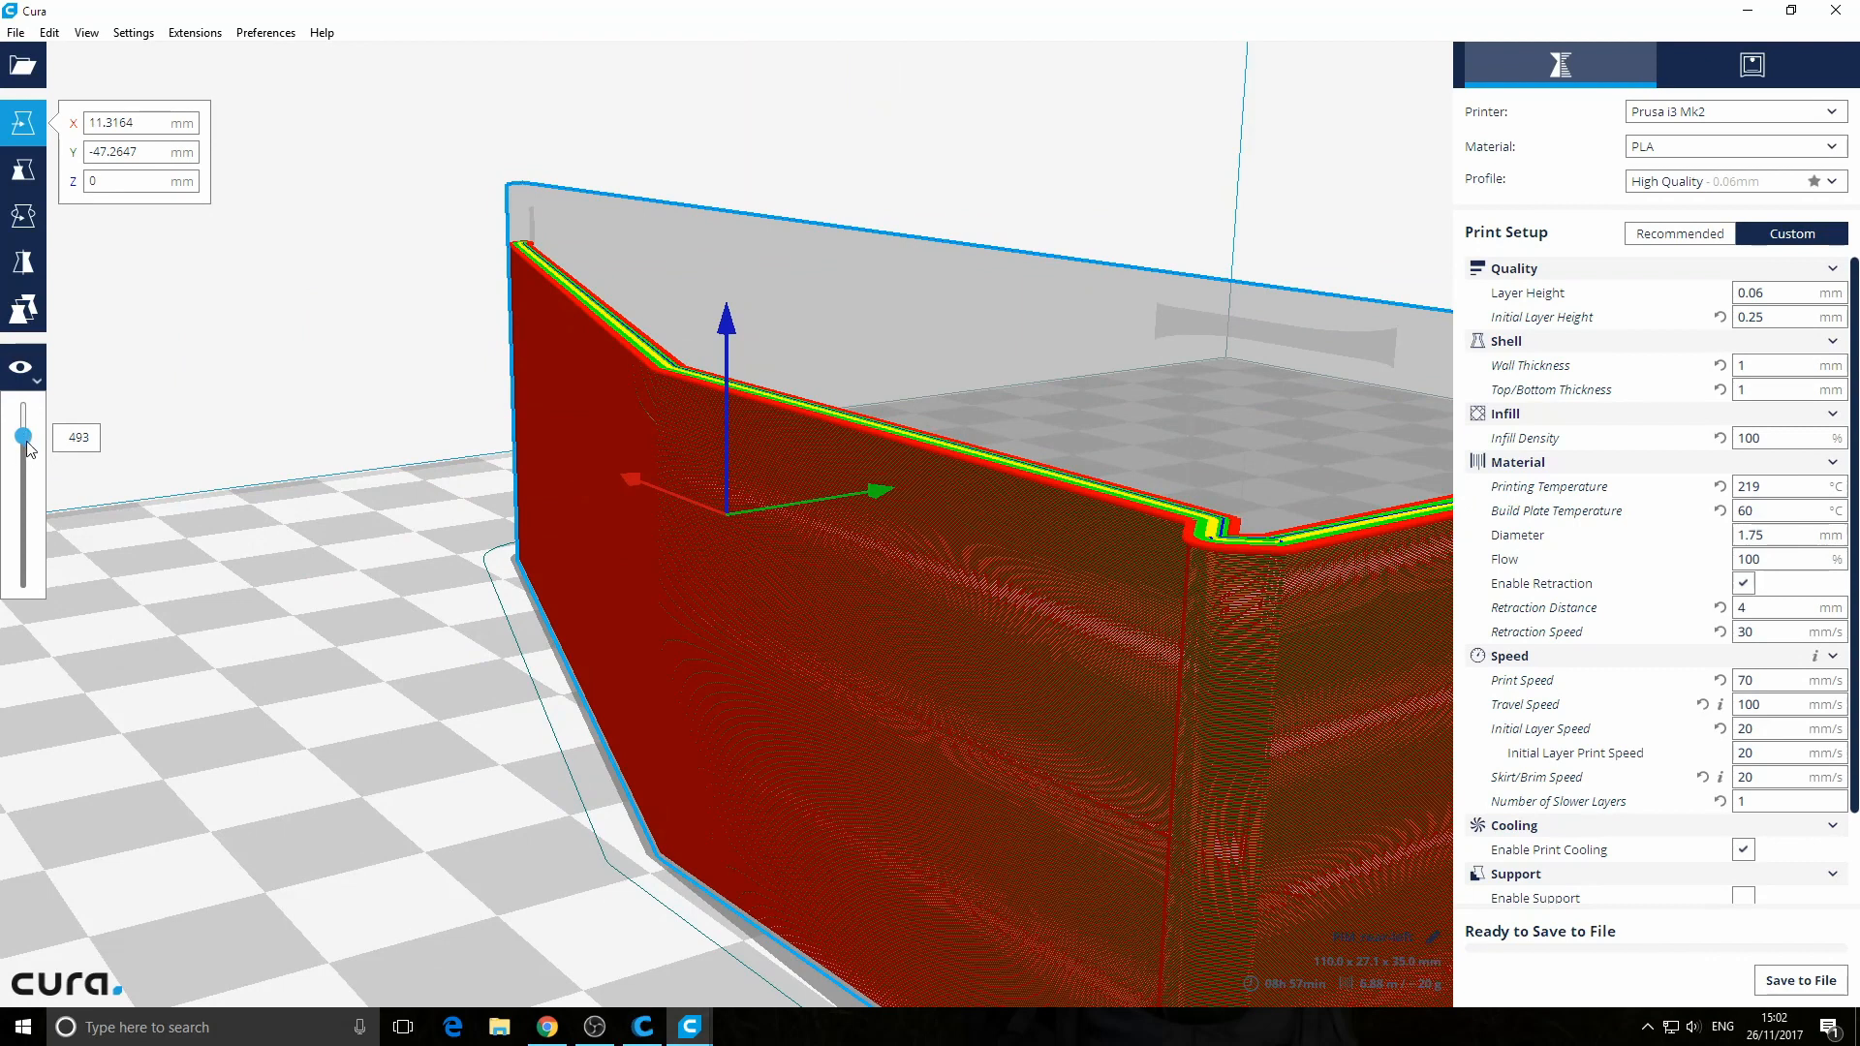
# Lower the ramp's displayed layer to 1, examine the first layer from several angles, and raise the display to layer 4
pyautogui.moveTo(27, 442); pyautogui.dragTo(30, 586)
pyautogui.moveTo(26, 584); pyautogui.dragTo(27, 585)
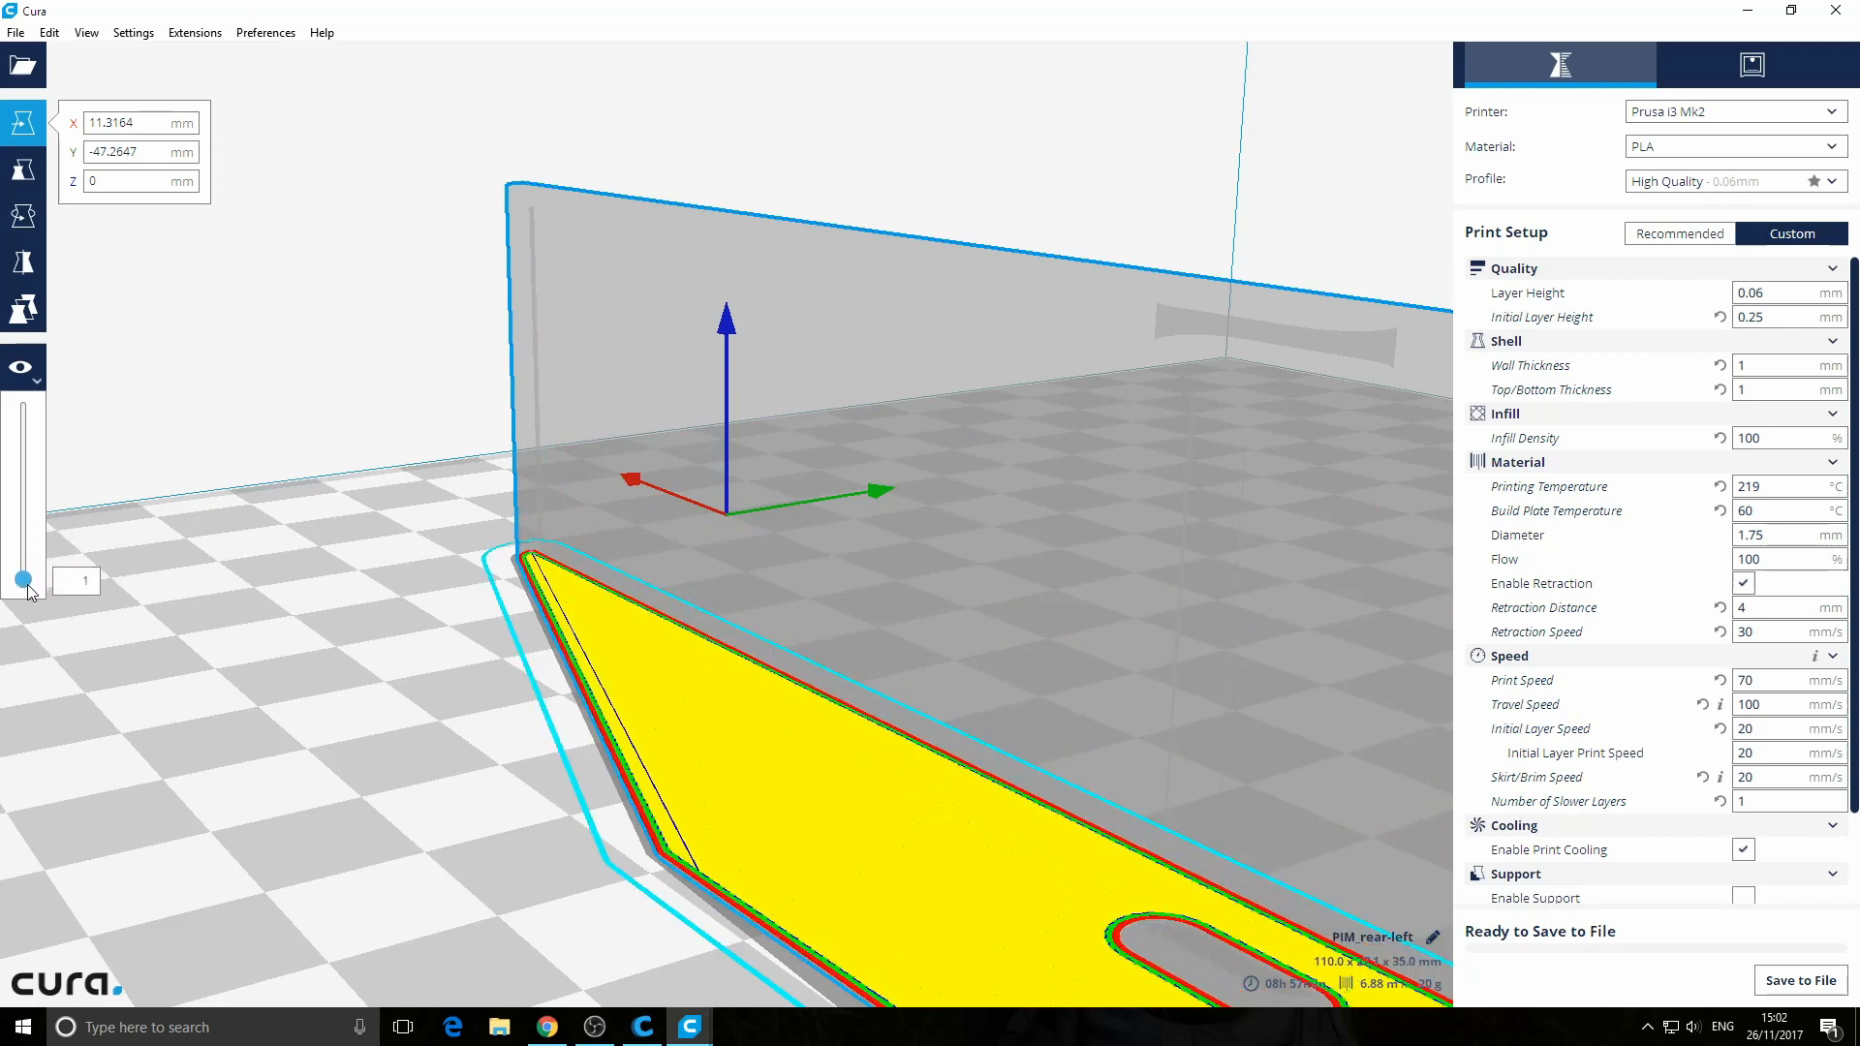
pyautogui.moveTo(858, 816); pyautogui.dragTo(863, 826, button='right')
pyautogui.click(243, 735)
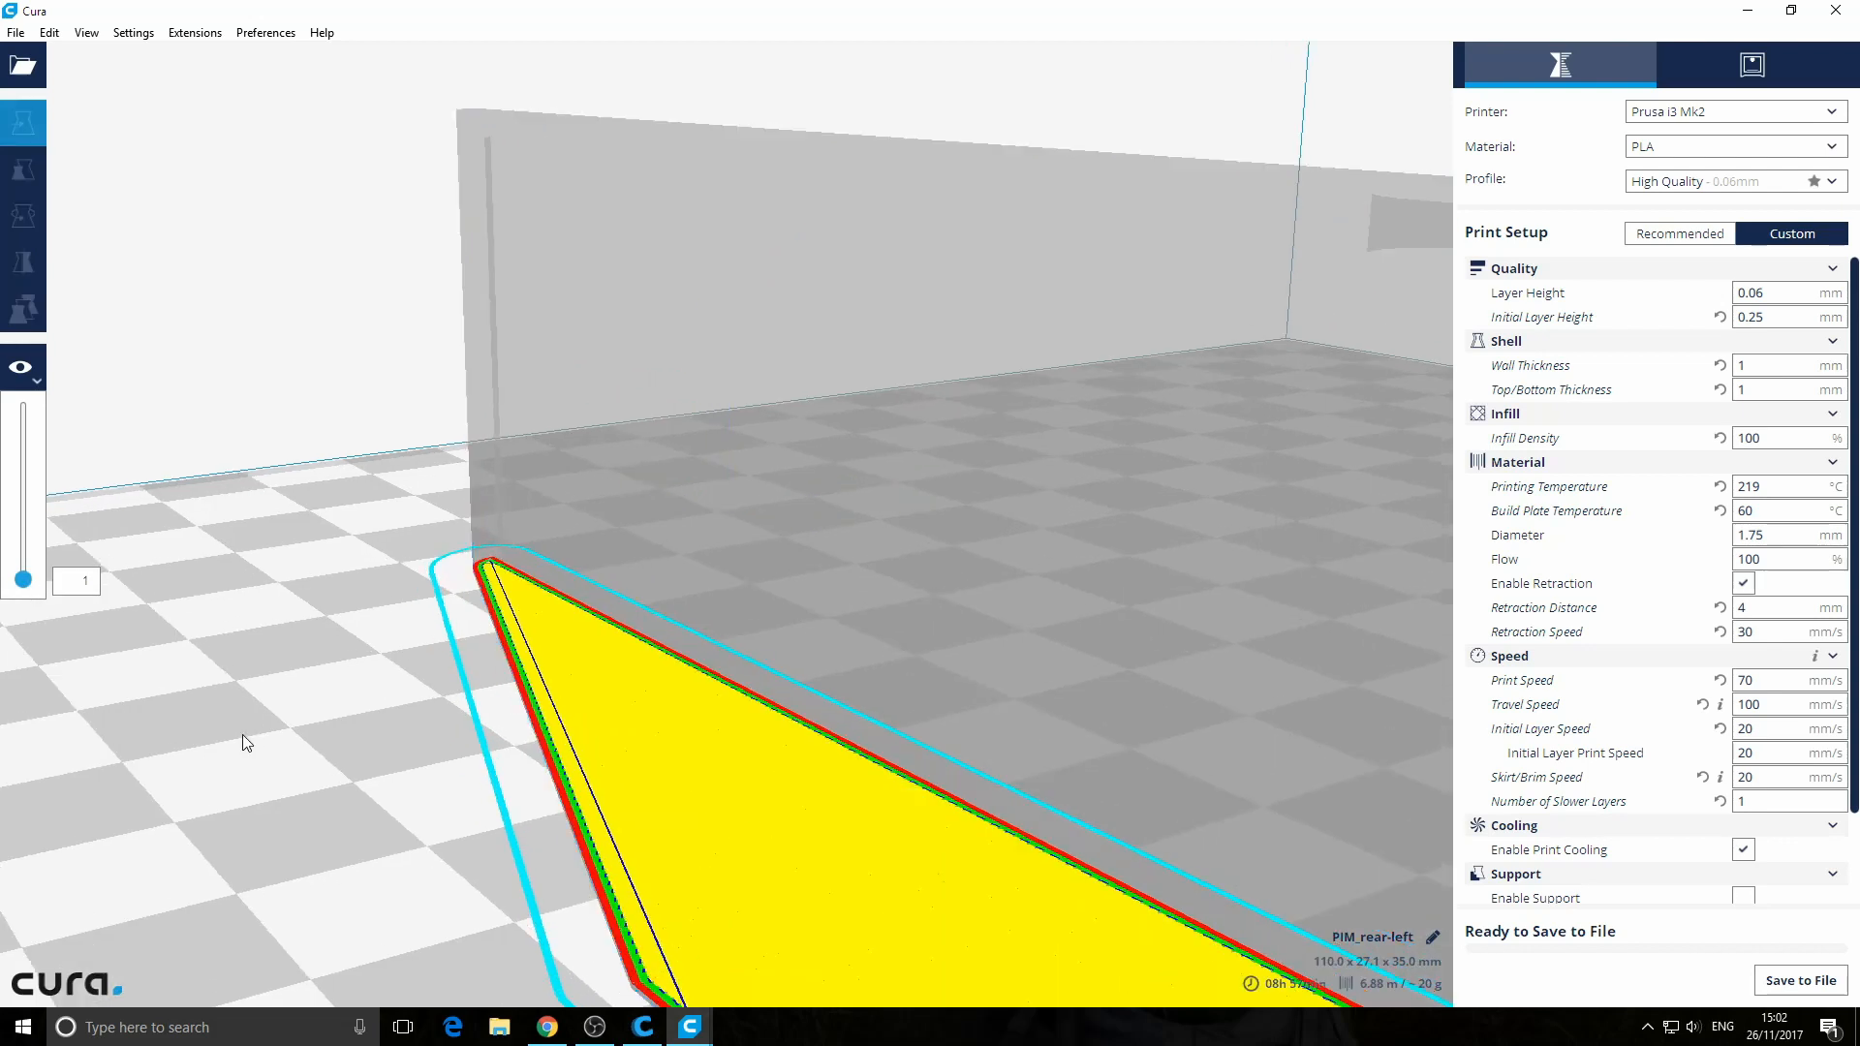
pyautogui.click(804, 826)
pyautogui.scroll(-5, 807, 827)
pyautogui.moveTo(858, 814); pyautogui.dragTo(412, 908, button='right')
pyautogui.scroll(3, 410, 907)
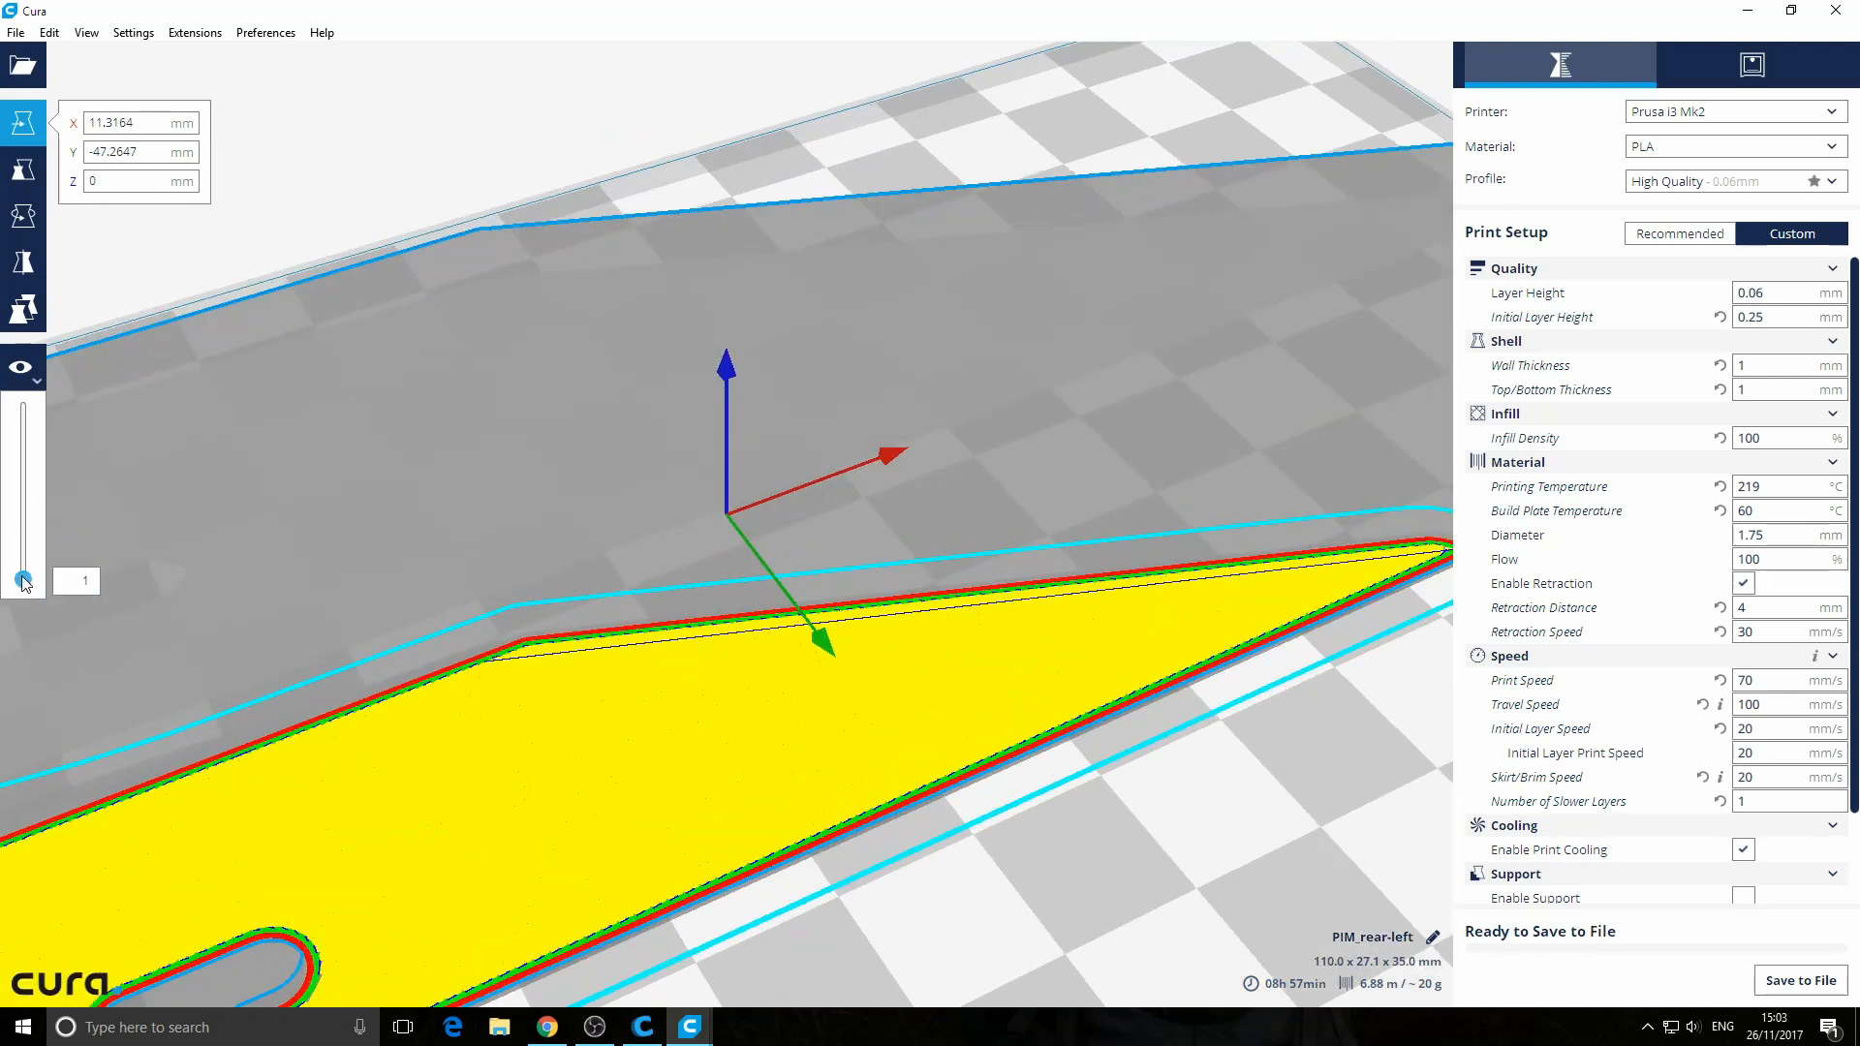
pyautogui.moveTo(22, 576); pyautogui.dragTo(26, 584)
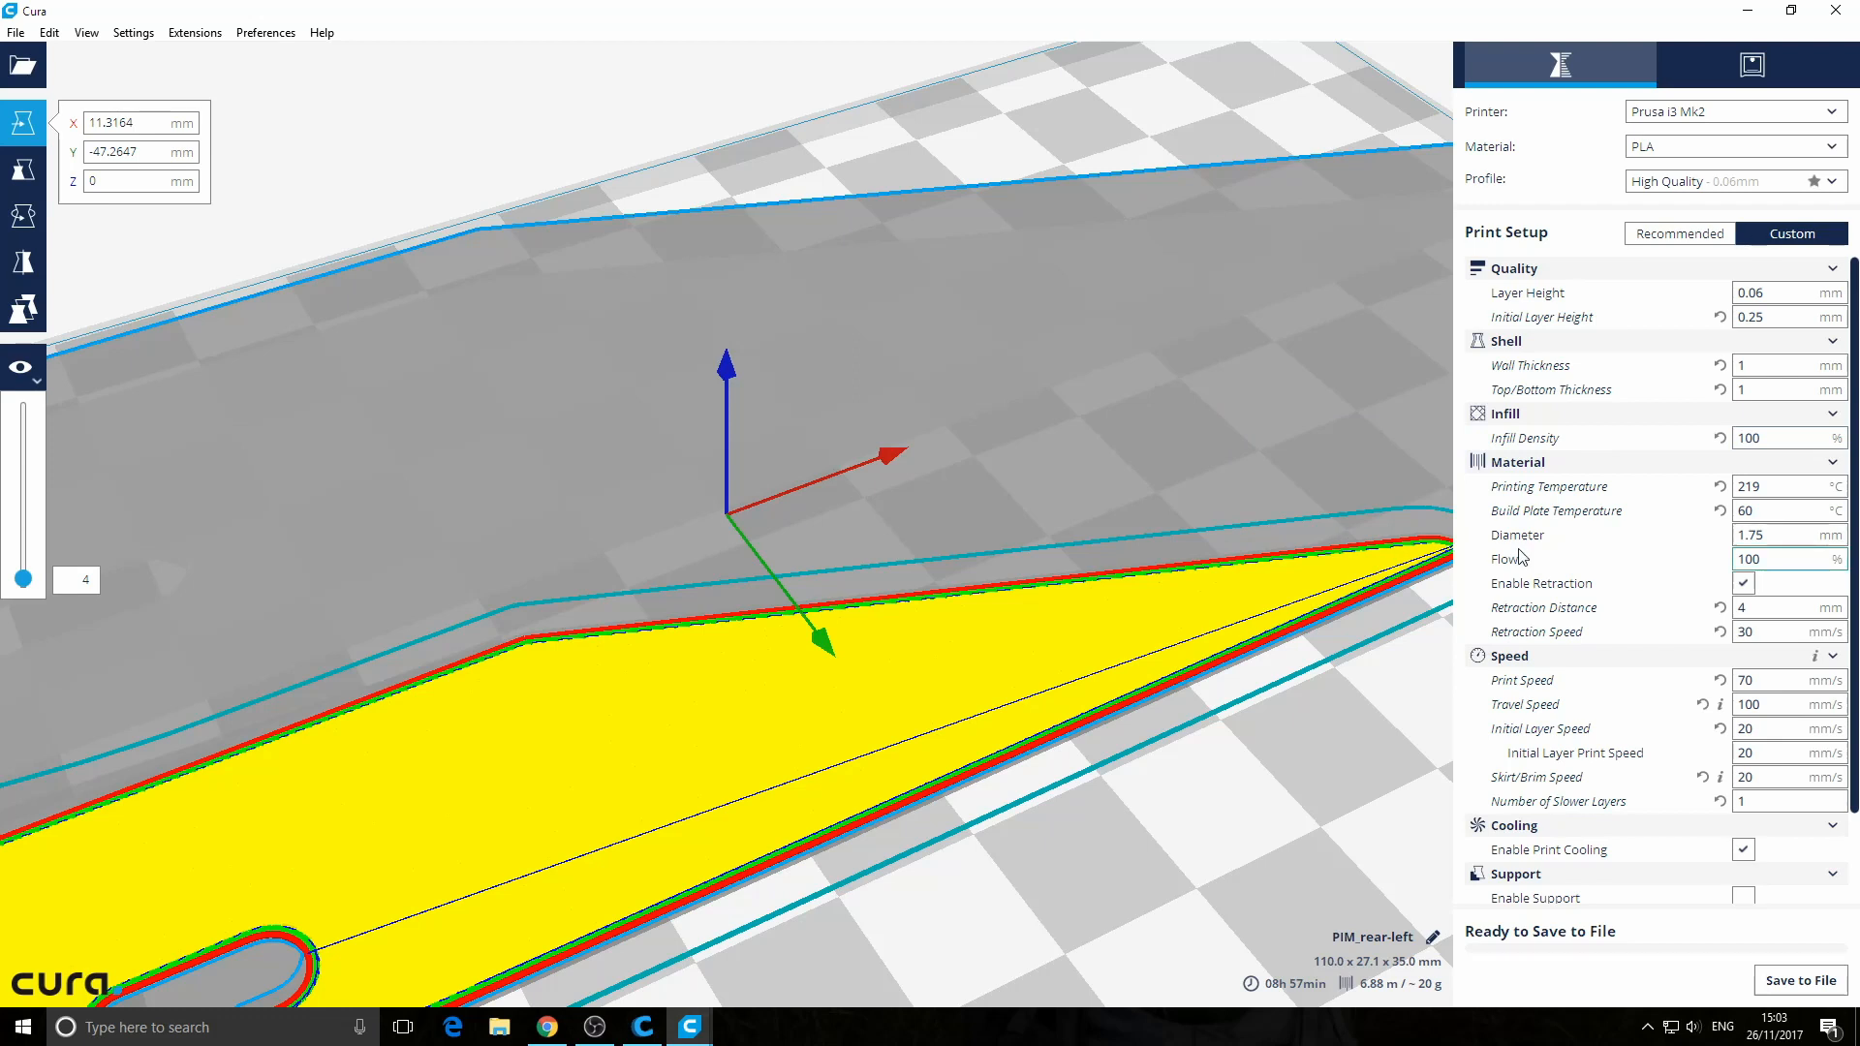
# Set the infill density to 20% and check the ramp's sliced walls at layer 287
pyautogui.doubleClick(1750, 439)
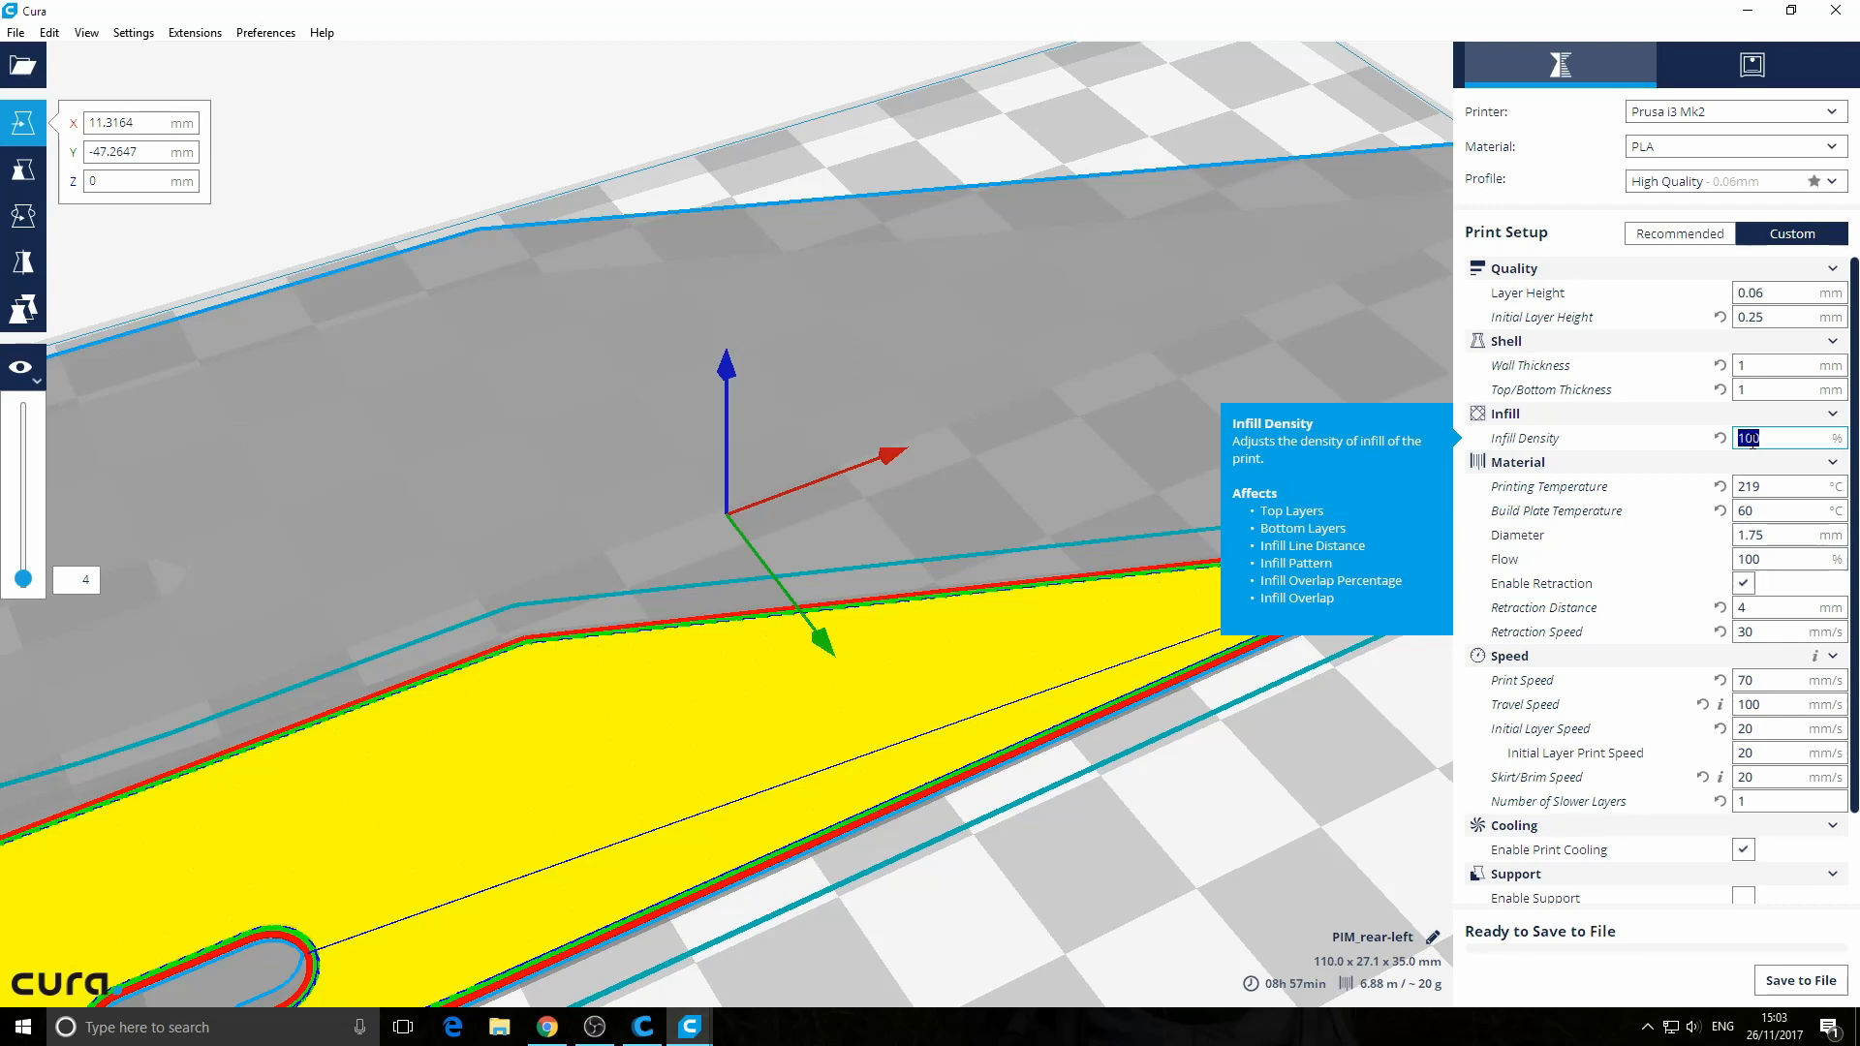
pyautogui.write('20')
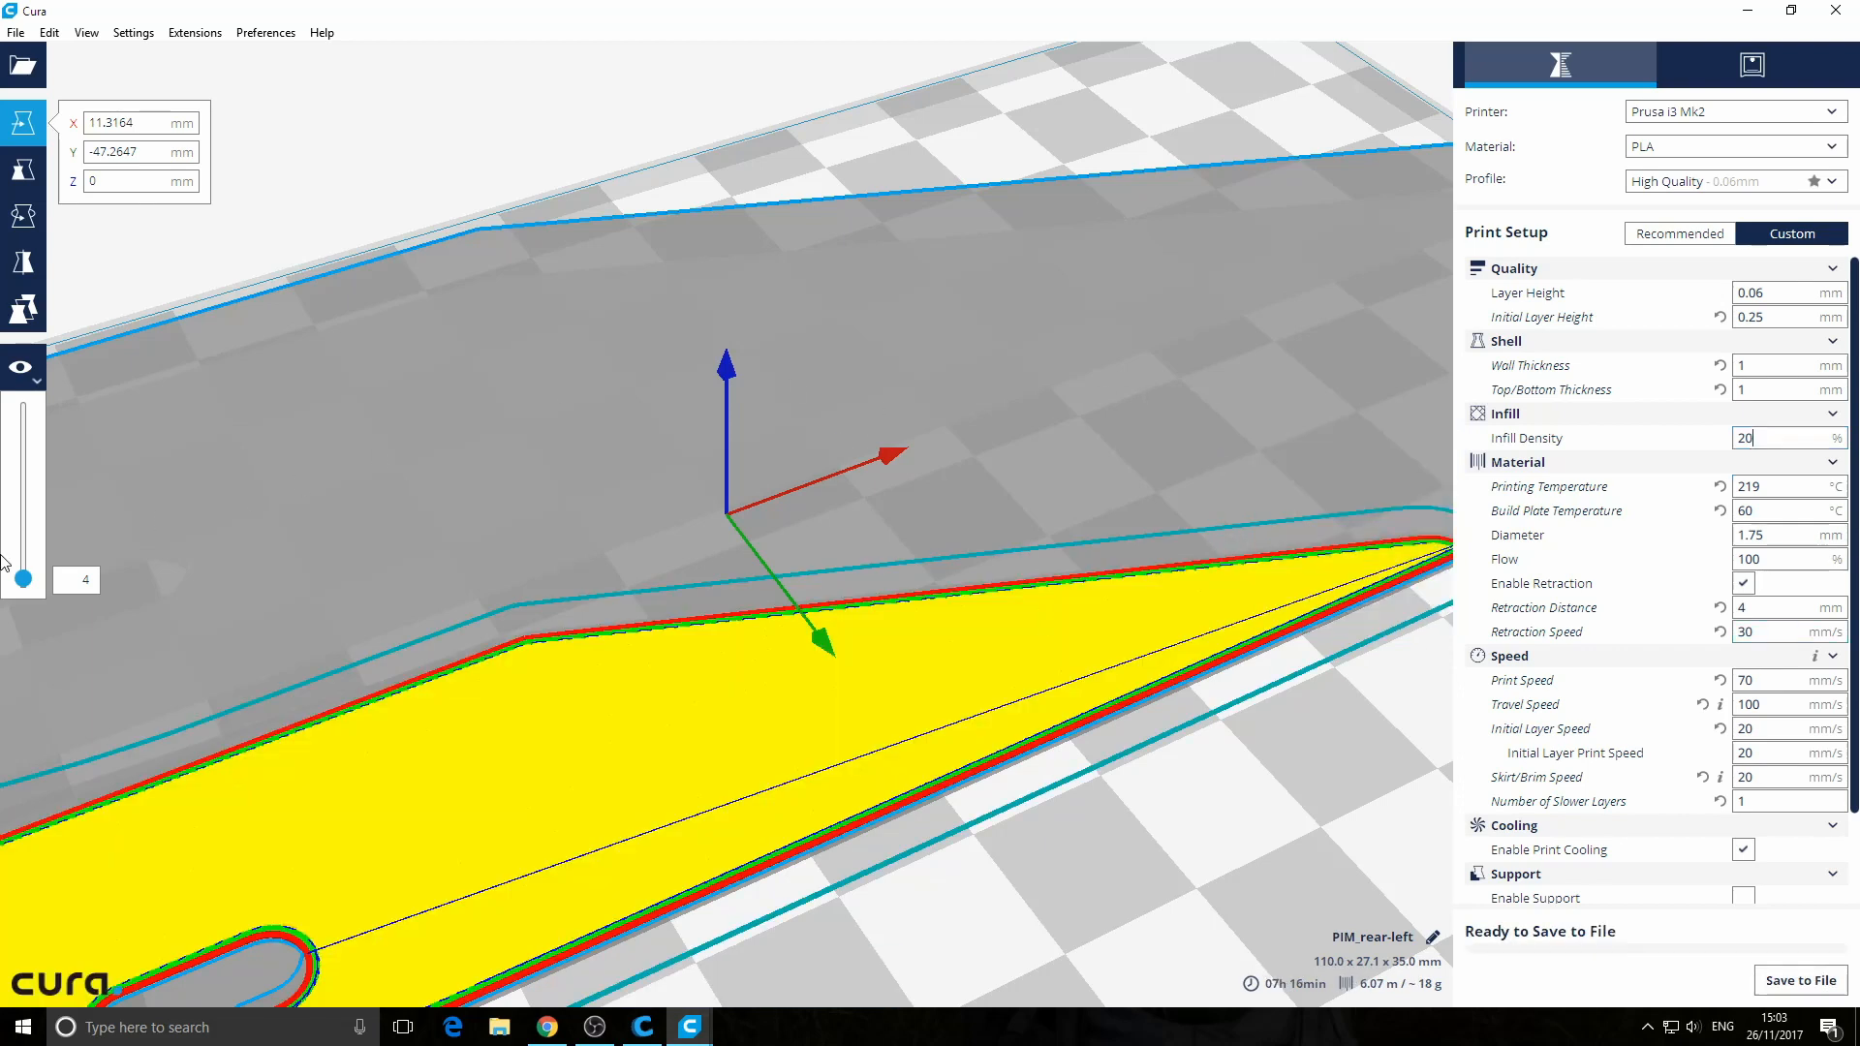
pyautogui.moveTo(23, 583); pyautogui.dragTo(32, 507)
pyautogui.moveTo(298, 625); pyautogui.dragTo(438, 657, button='right')
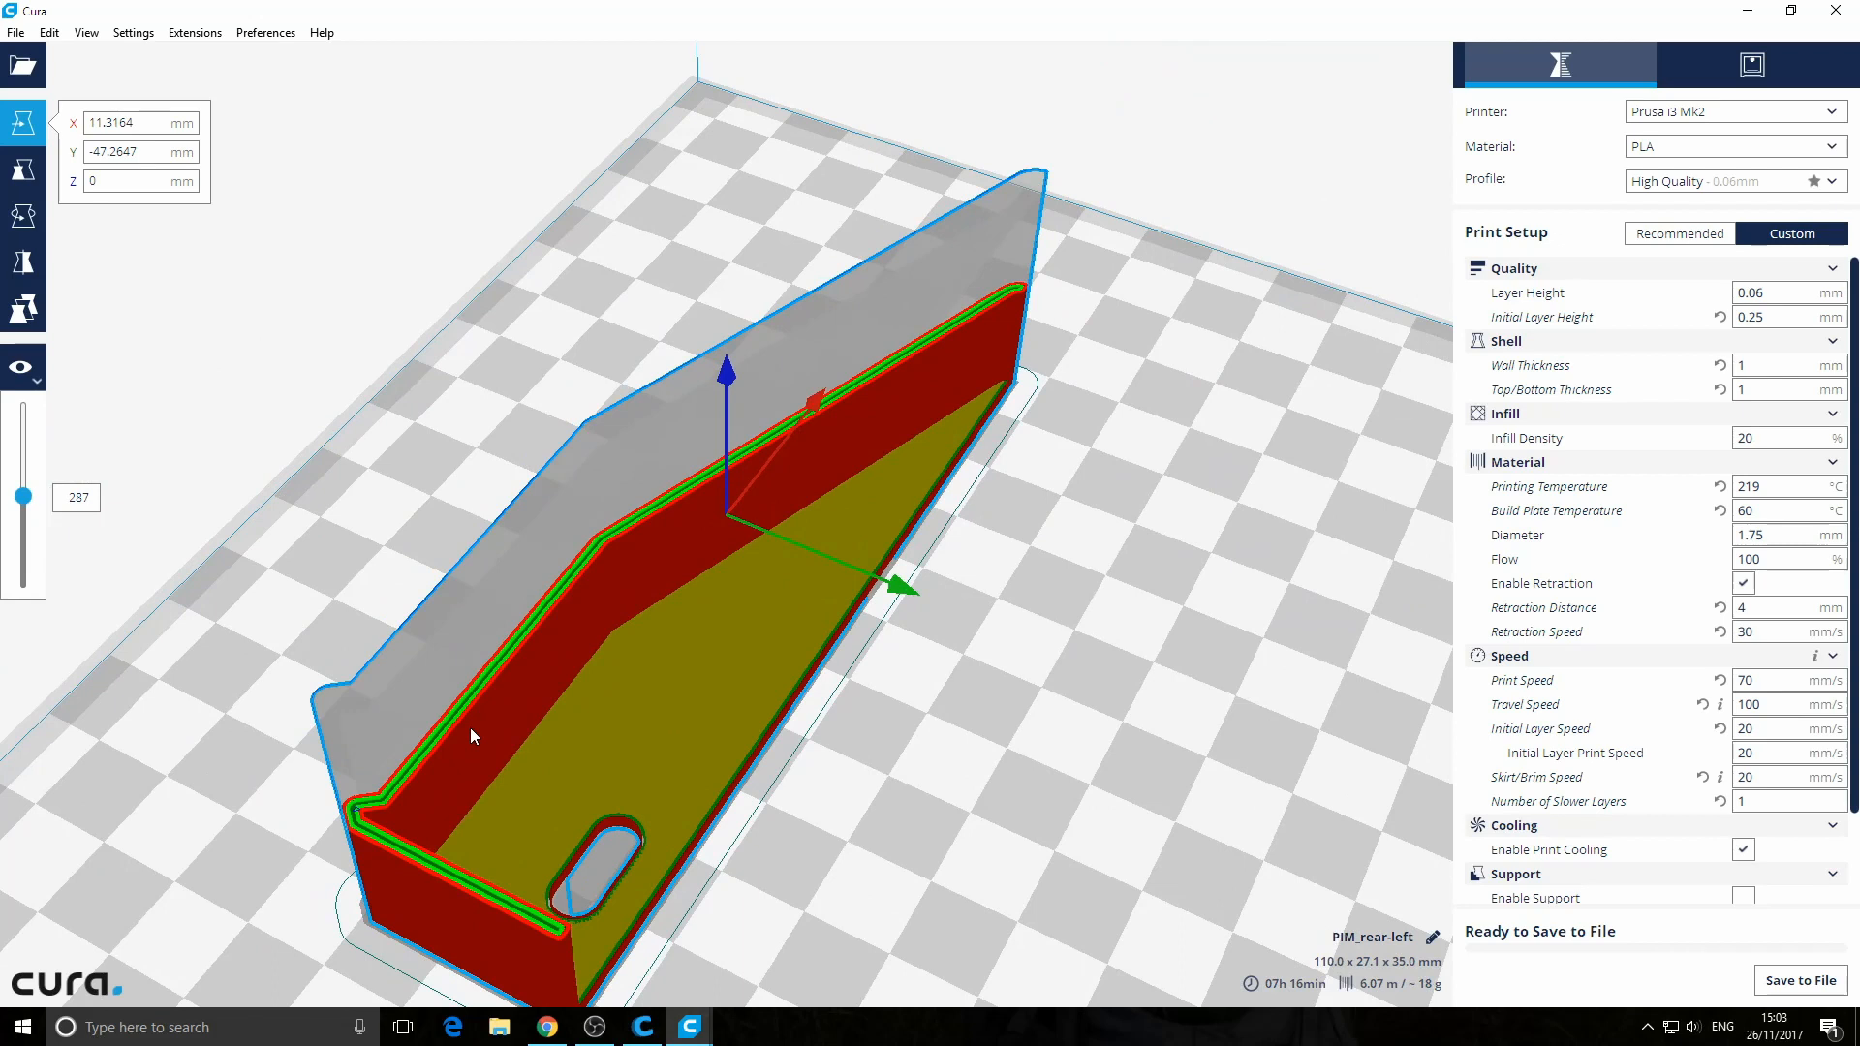
pyautogui.moveTo(472, 737); pyautogui.dragTo(467, 669, button='right')
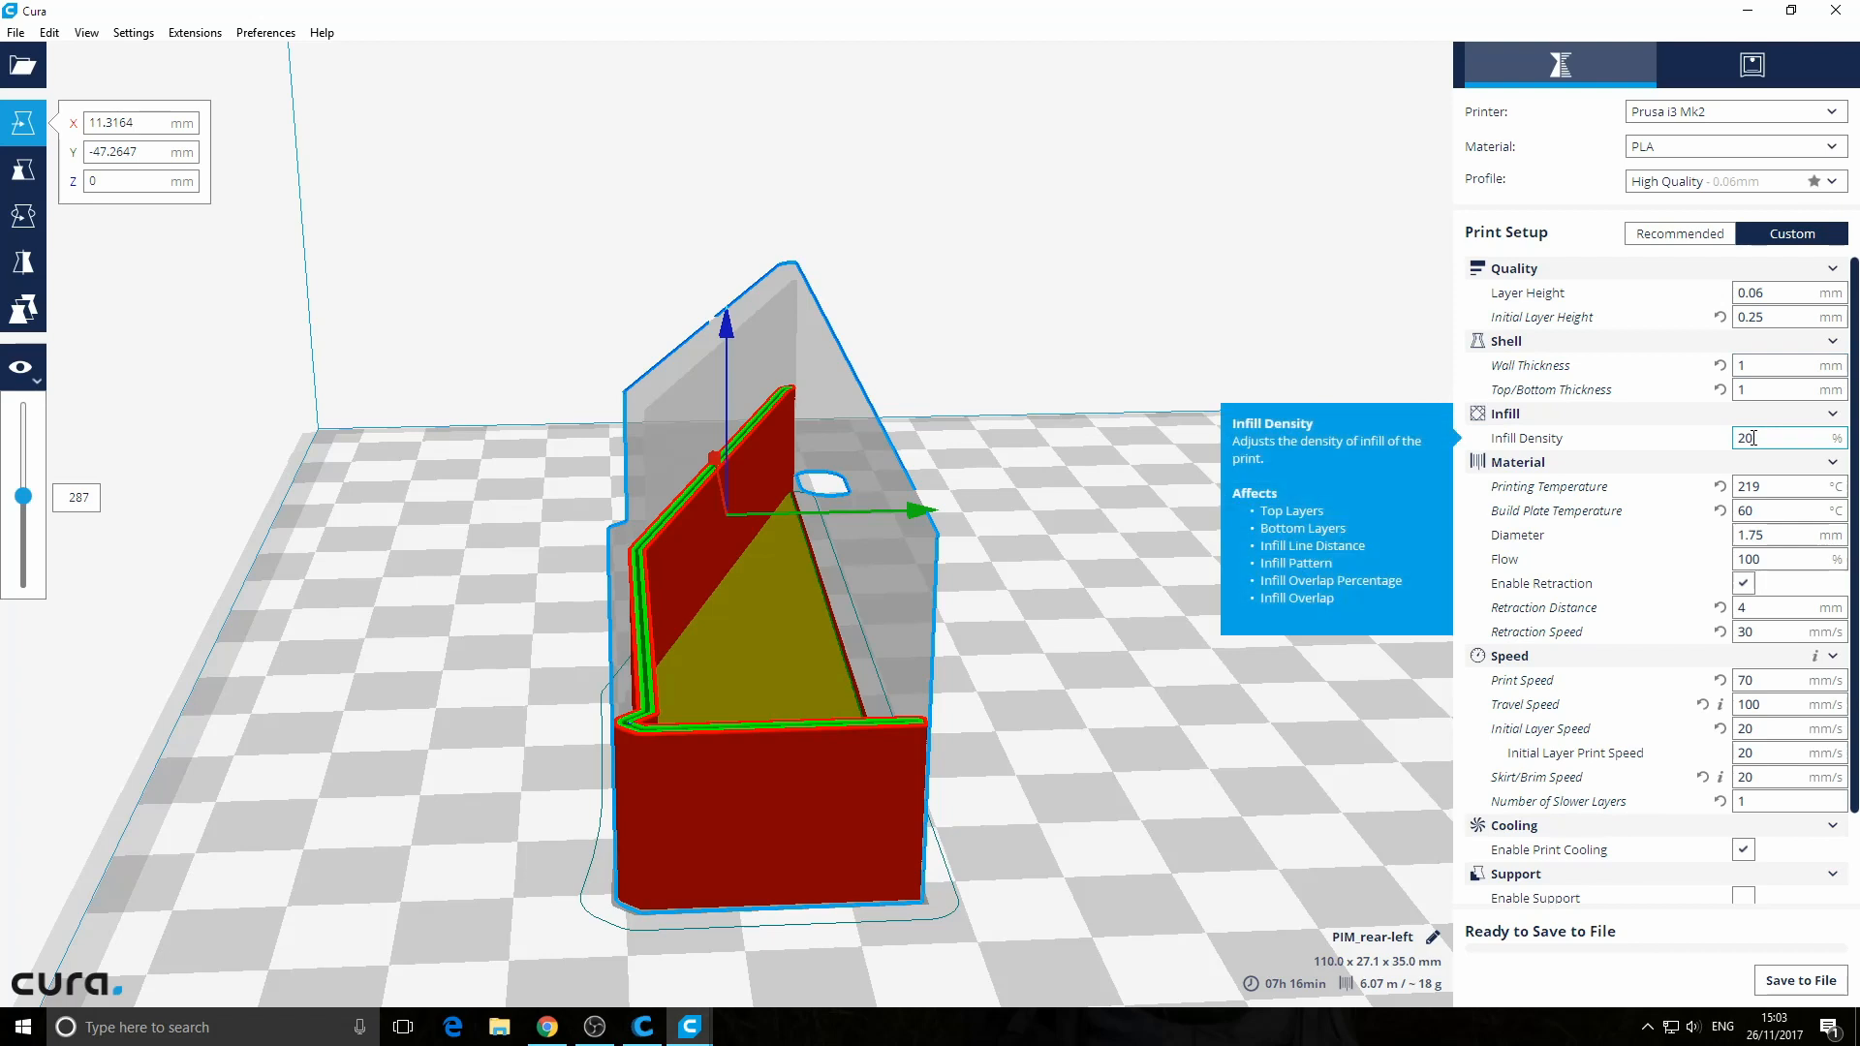
# Return the ramp to Solid view and look at its open side
pyautogui.click(21, 369)
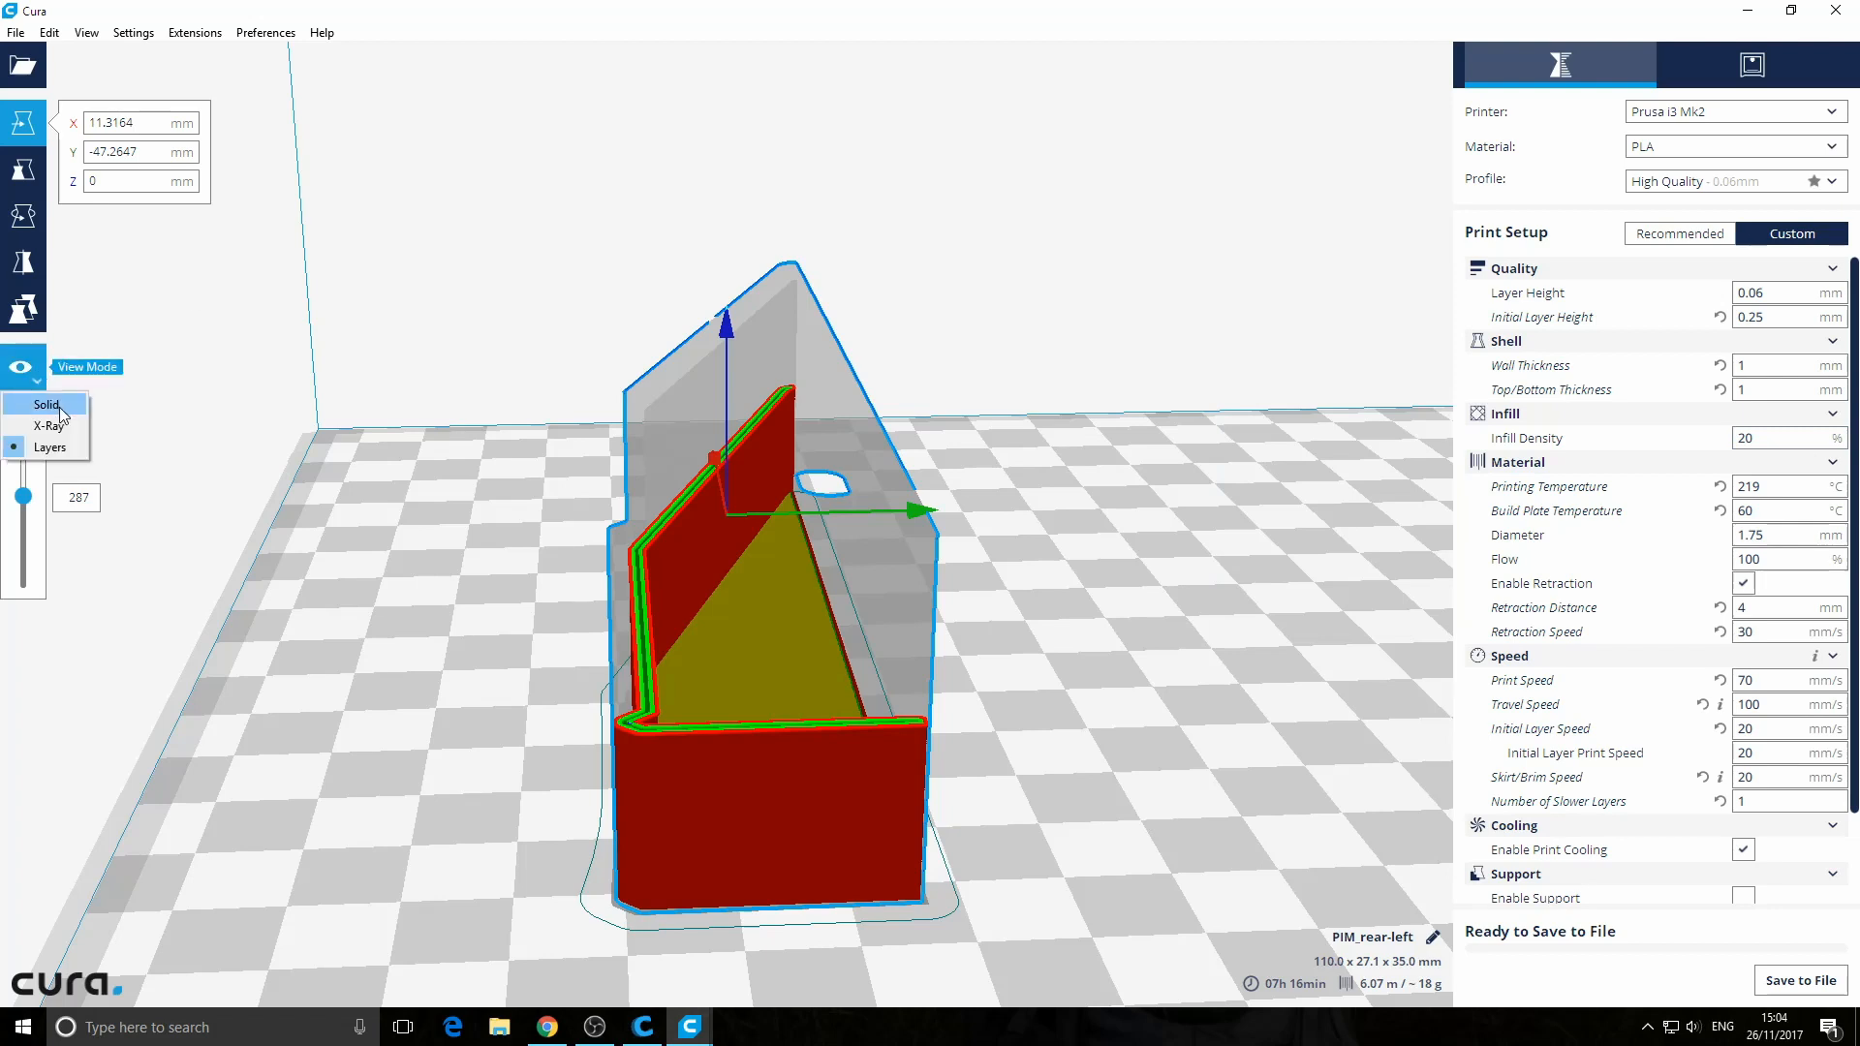
pyautogui.click(60, 409)
pyautogui.moveTo(655, 563); pyautogui.dragTo(340, 556, button='right')
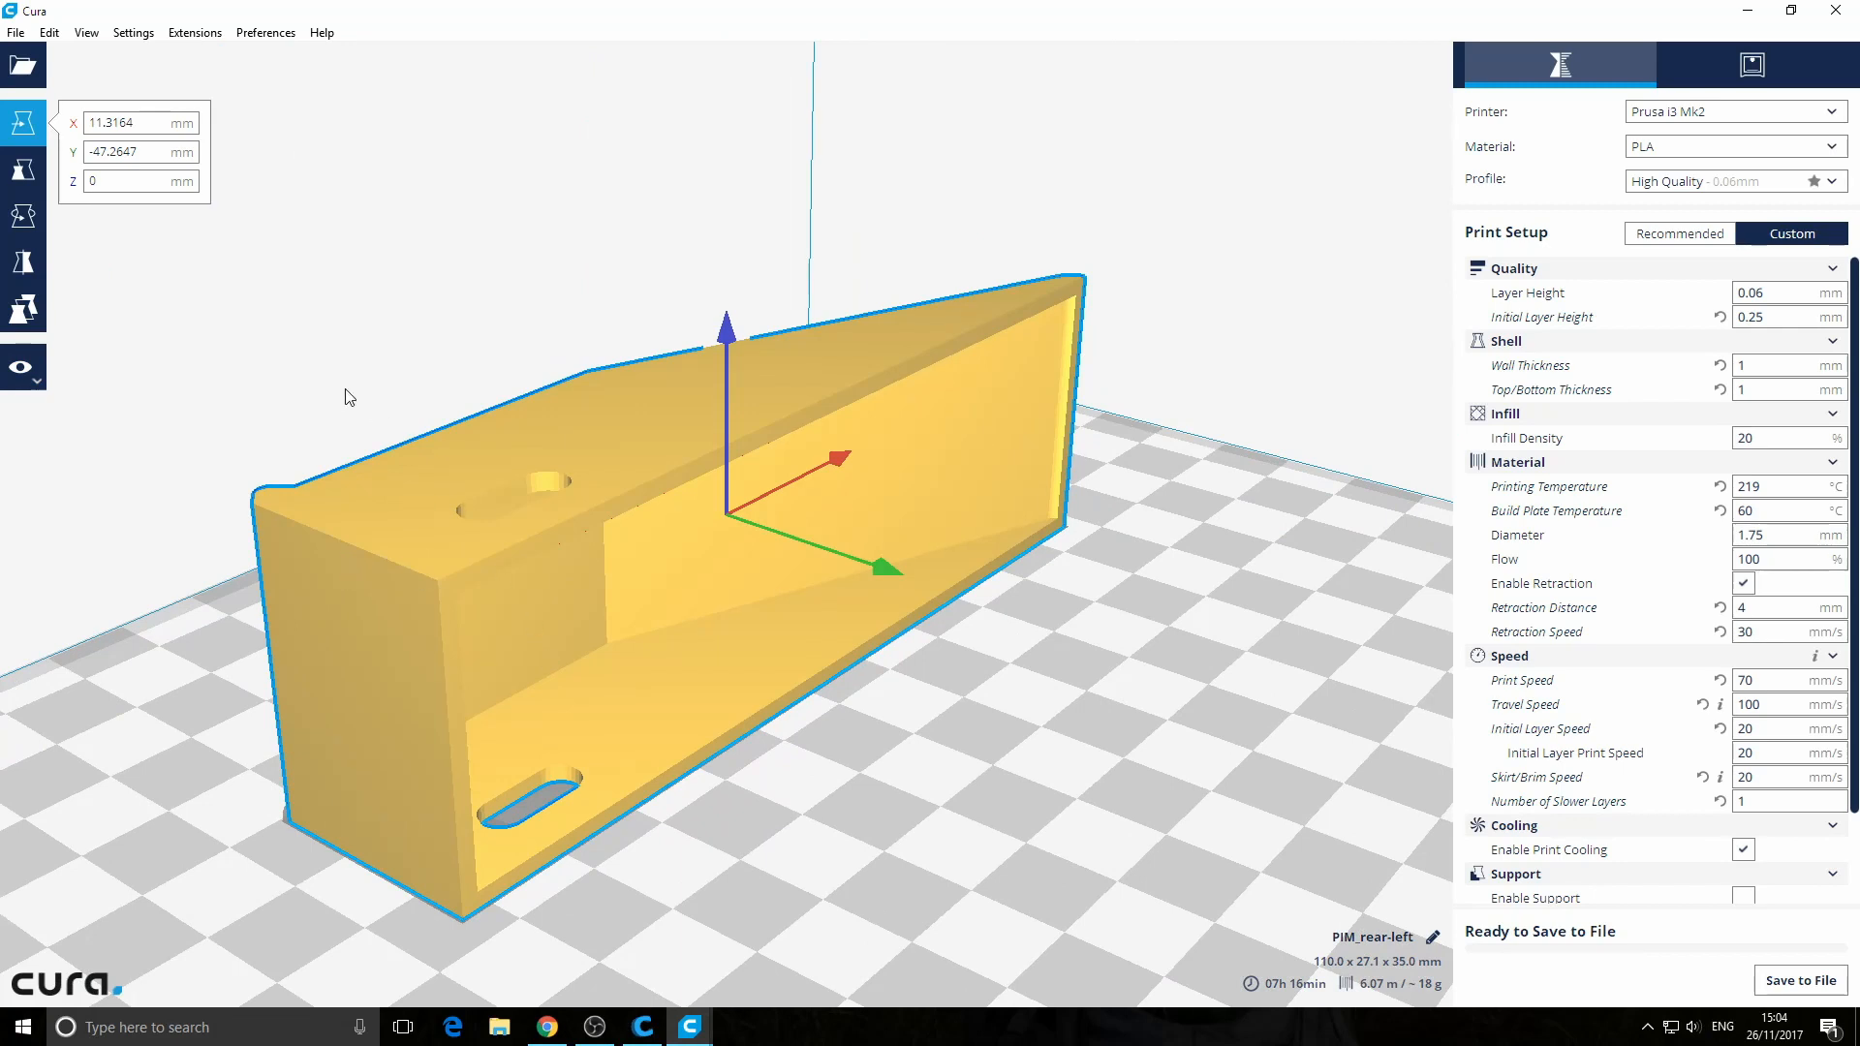
# Rotate the ramp 90° so that it stands upright on its flat slotted end
pyautogui.click(25, 219)
pyautogui.moveTo(396, 533); pyautogui.dragTo(740, 560, button='right')
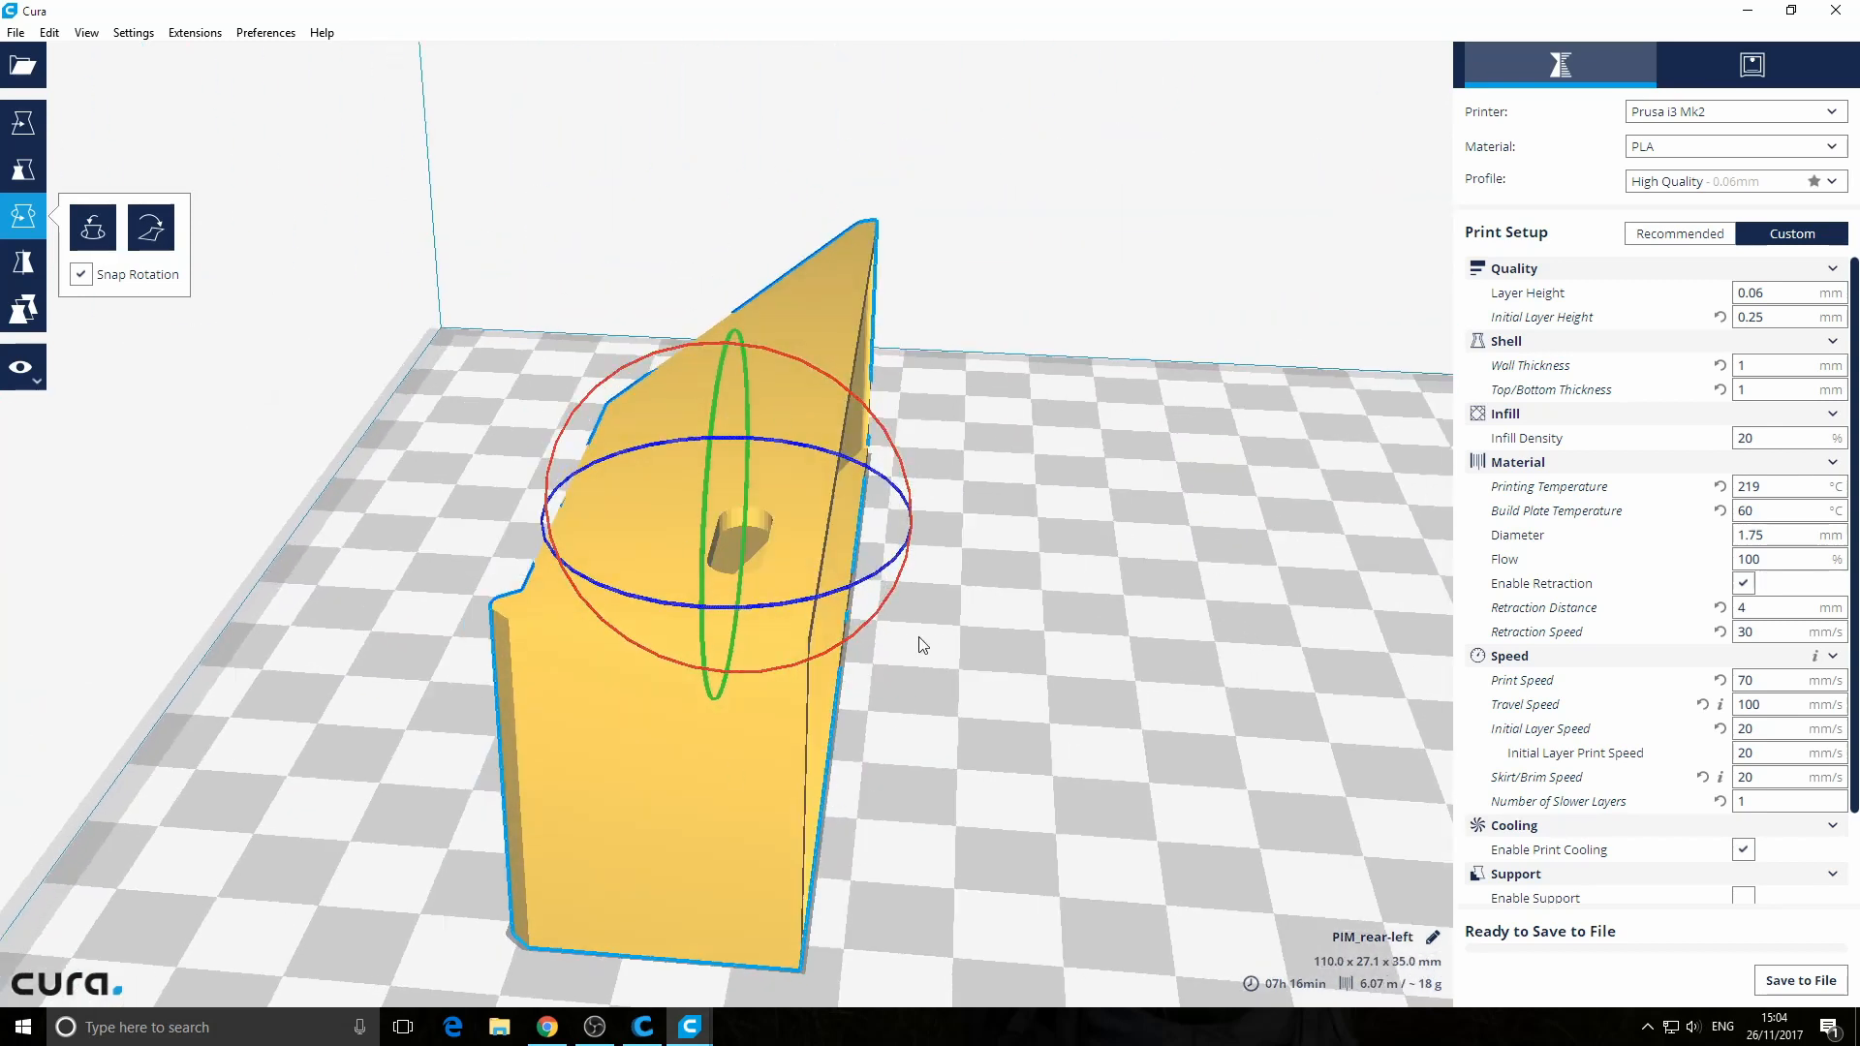
pyautogui.moveTo(922, 643); pyautogui.dragTo(639, 355, button='right')
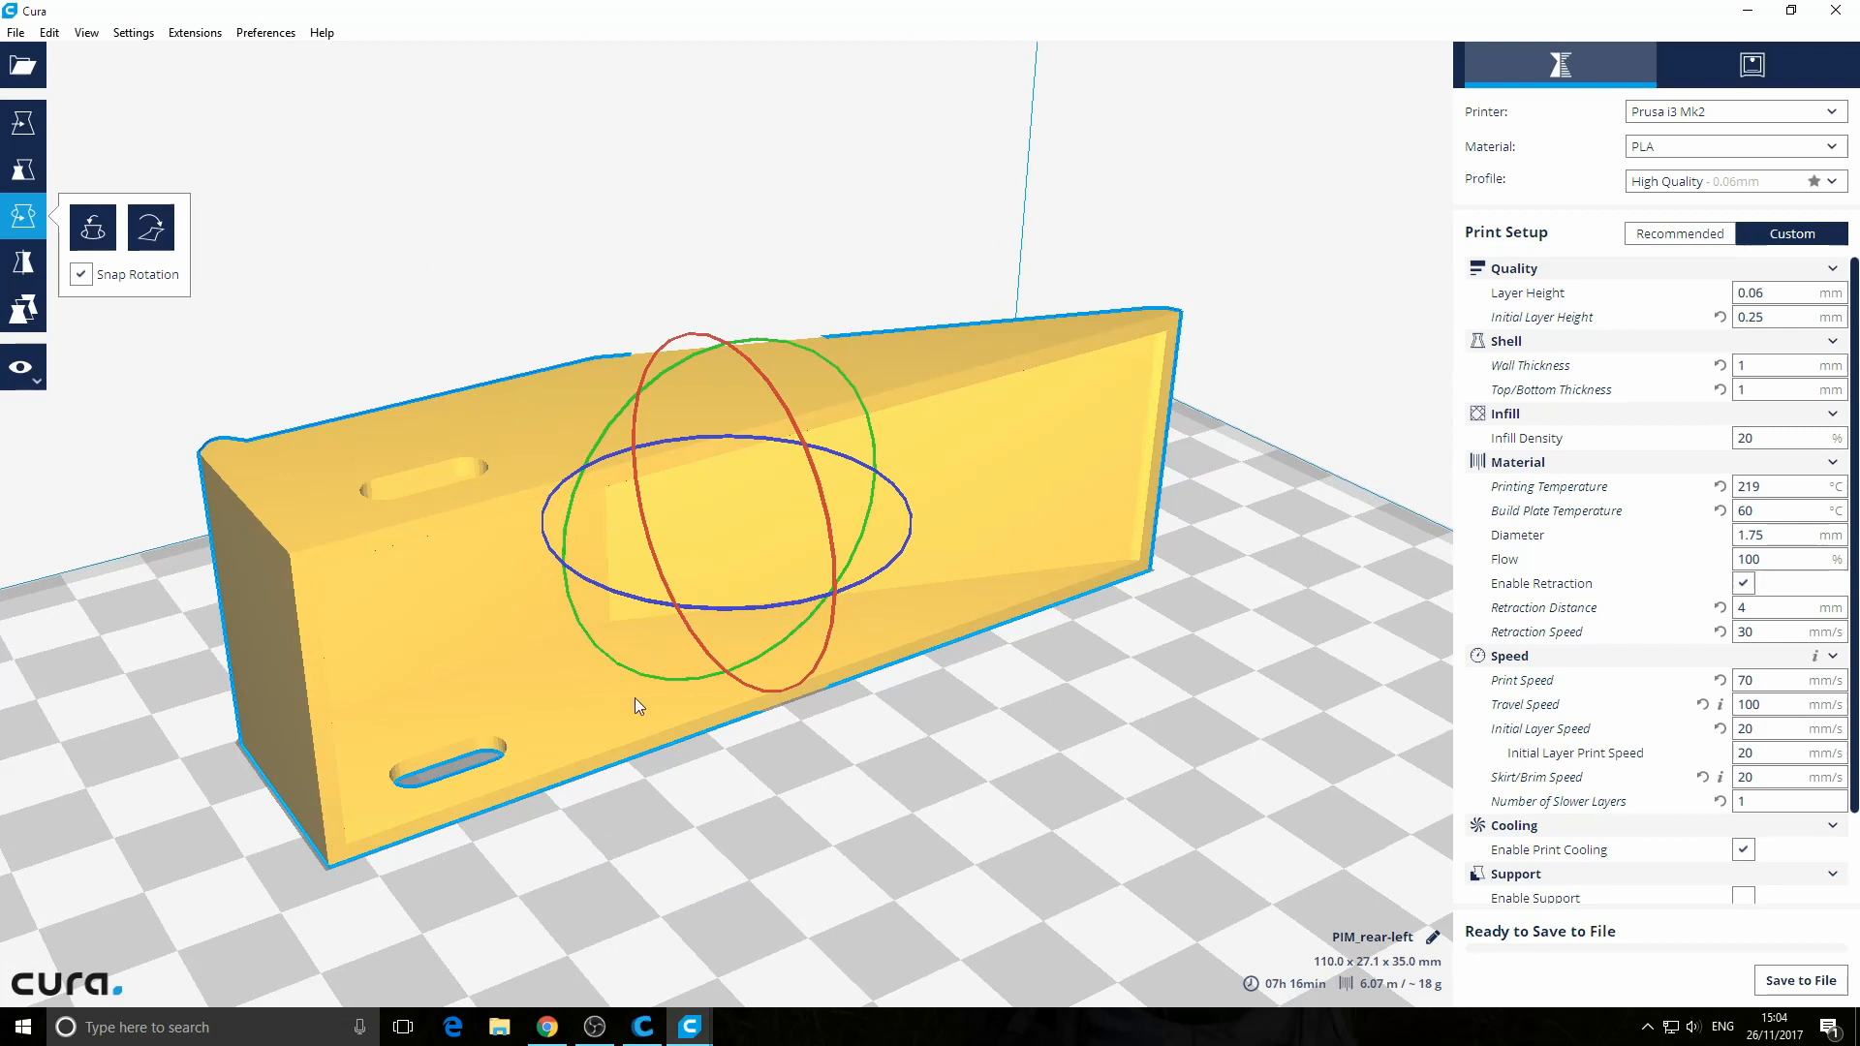
pyautogui.moveTo(635, 697); pyautogui.dragTo(694, 688, button='right')
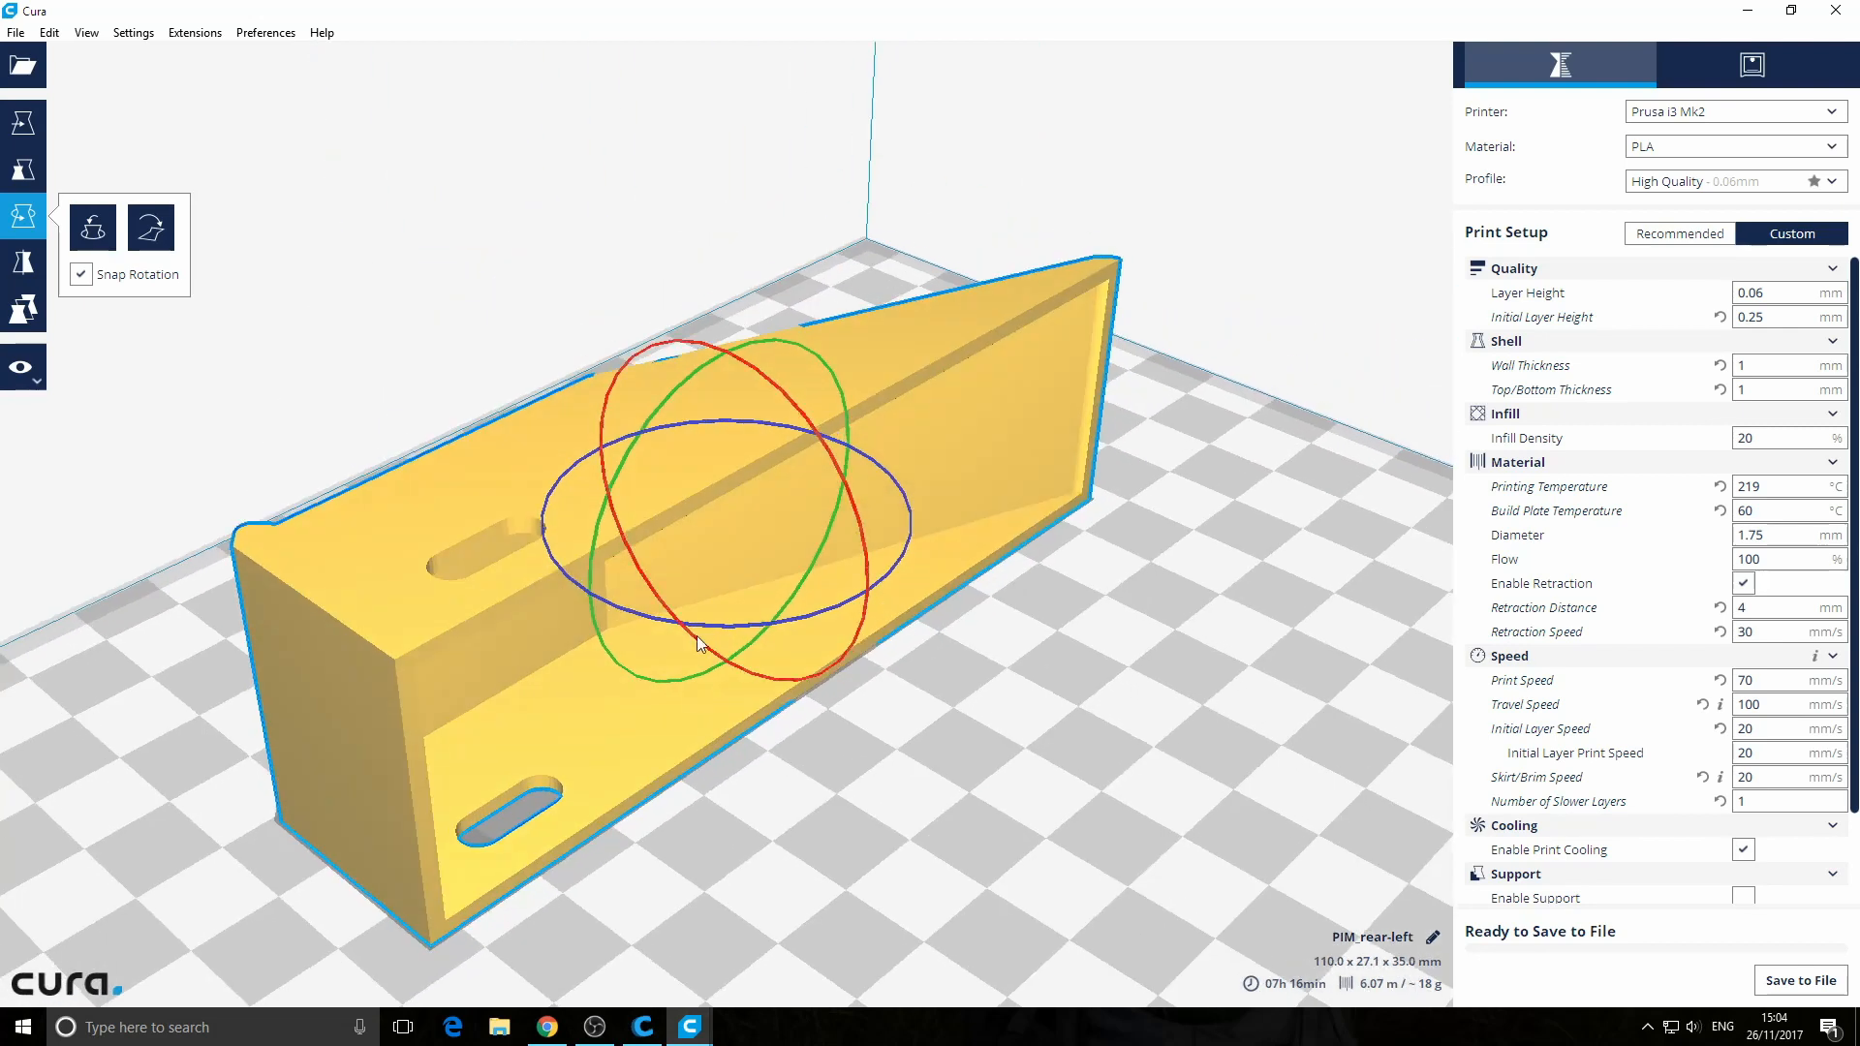
pyautogui.moveTo(816, 705); pyautogui.dragTo(708, 562, button='right')
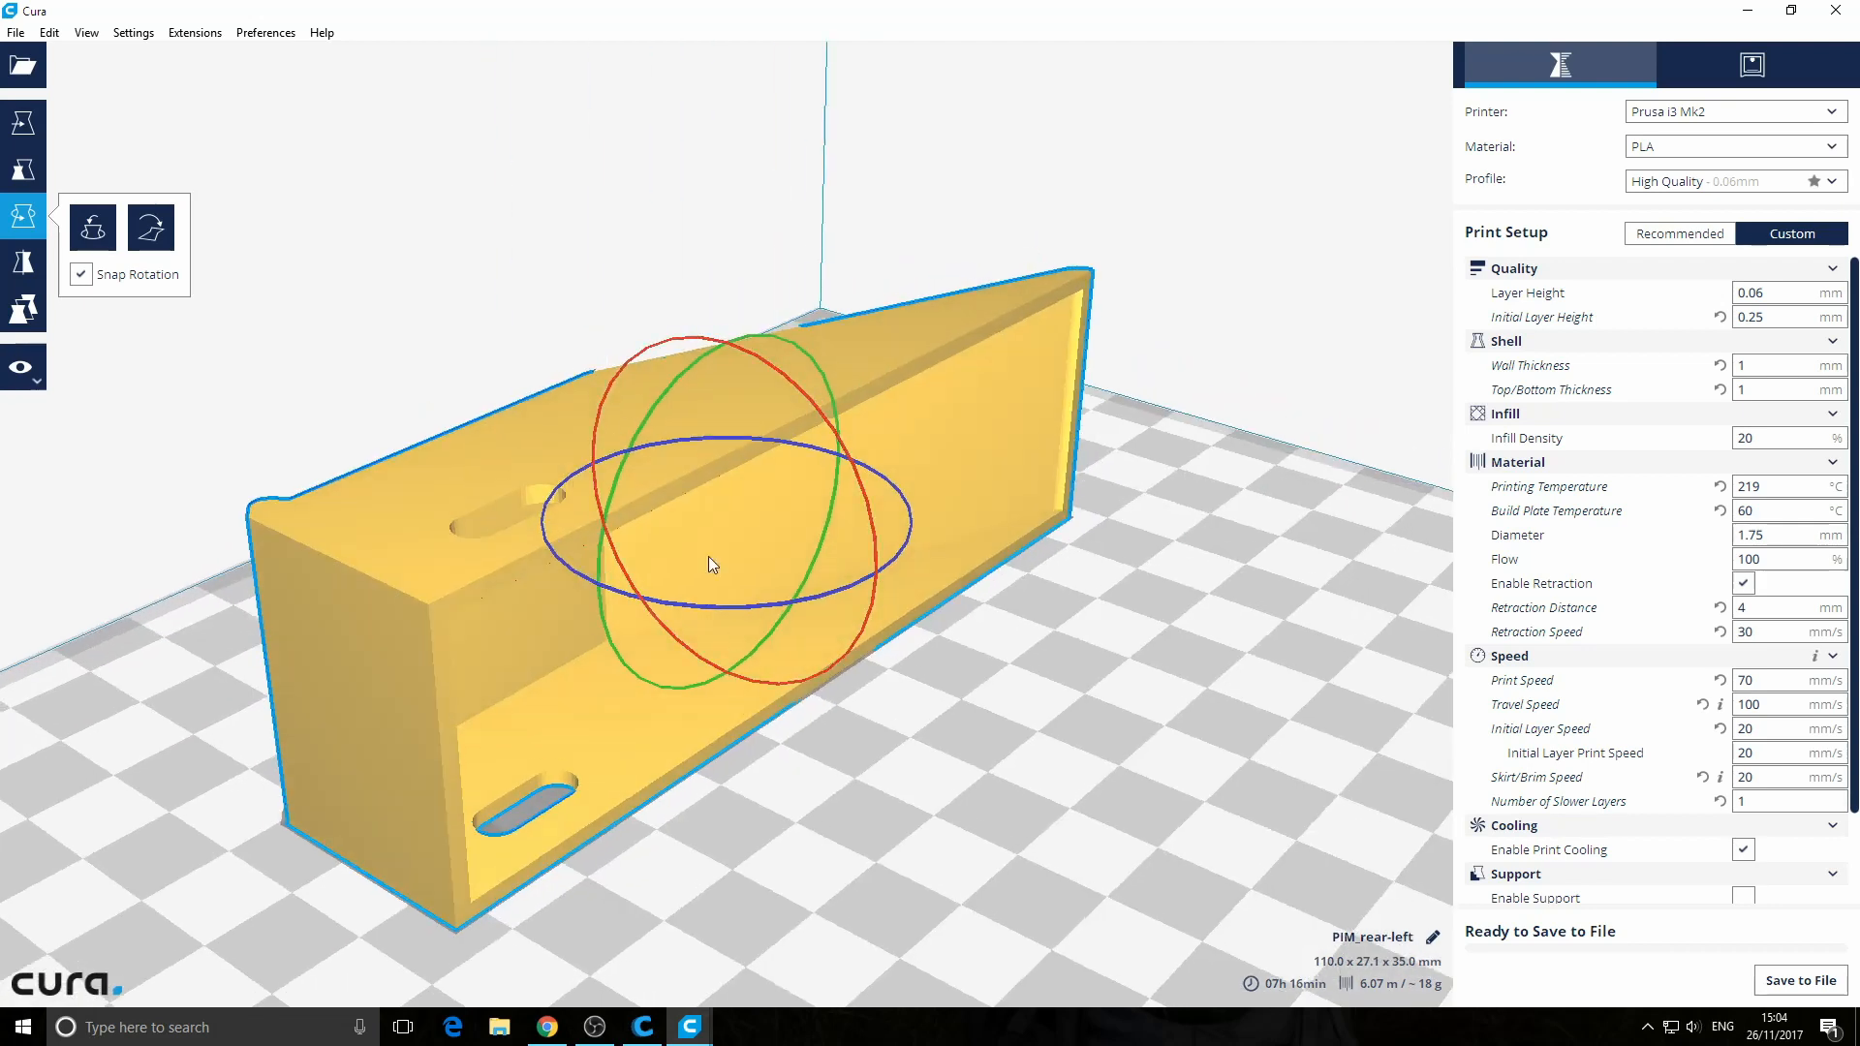
pyautogui.moveTo(682, 374); pyautogui.dragTo(661, 584)
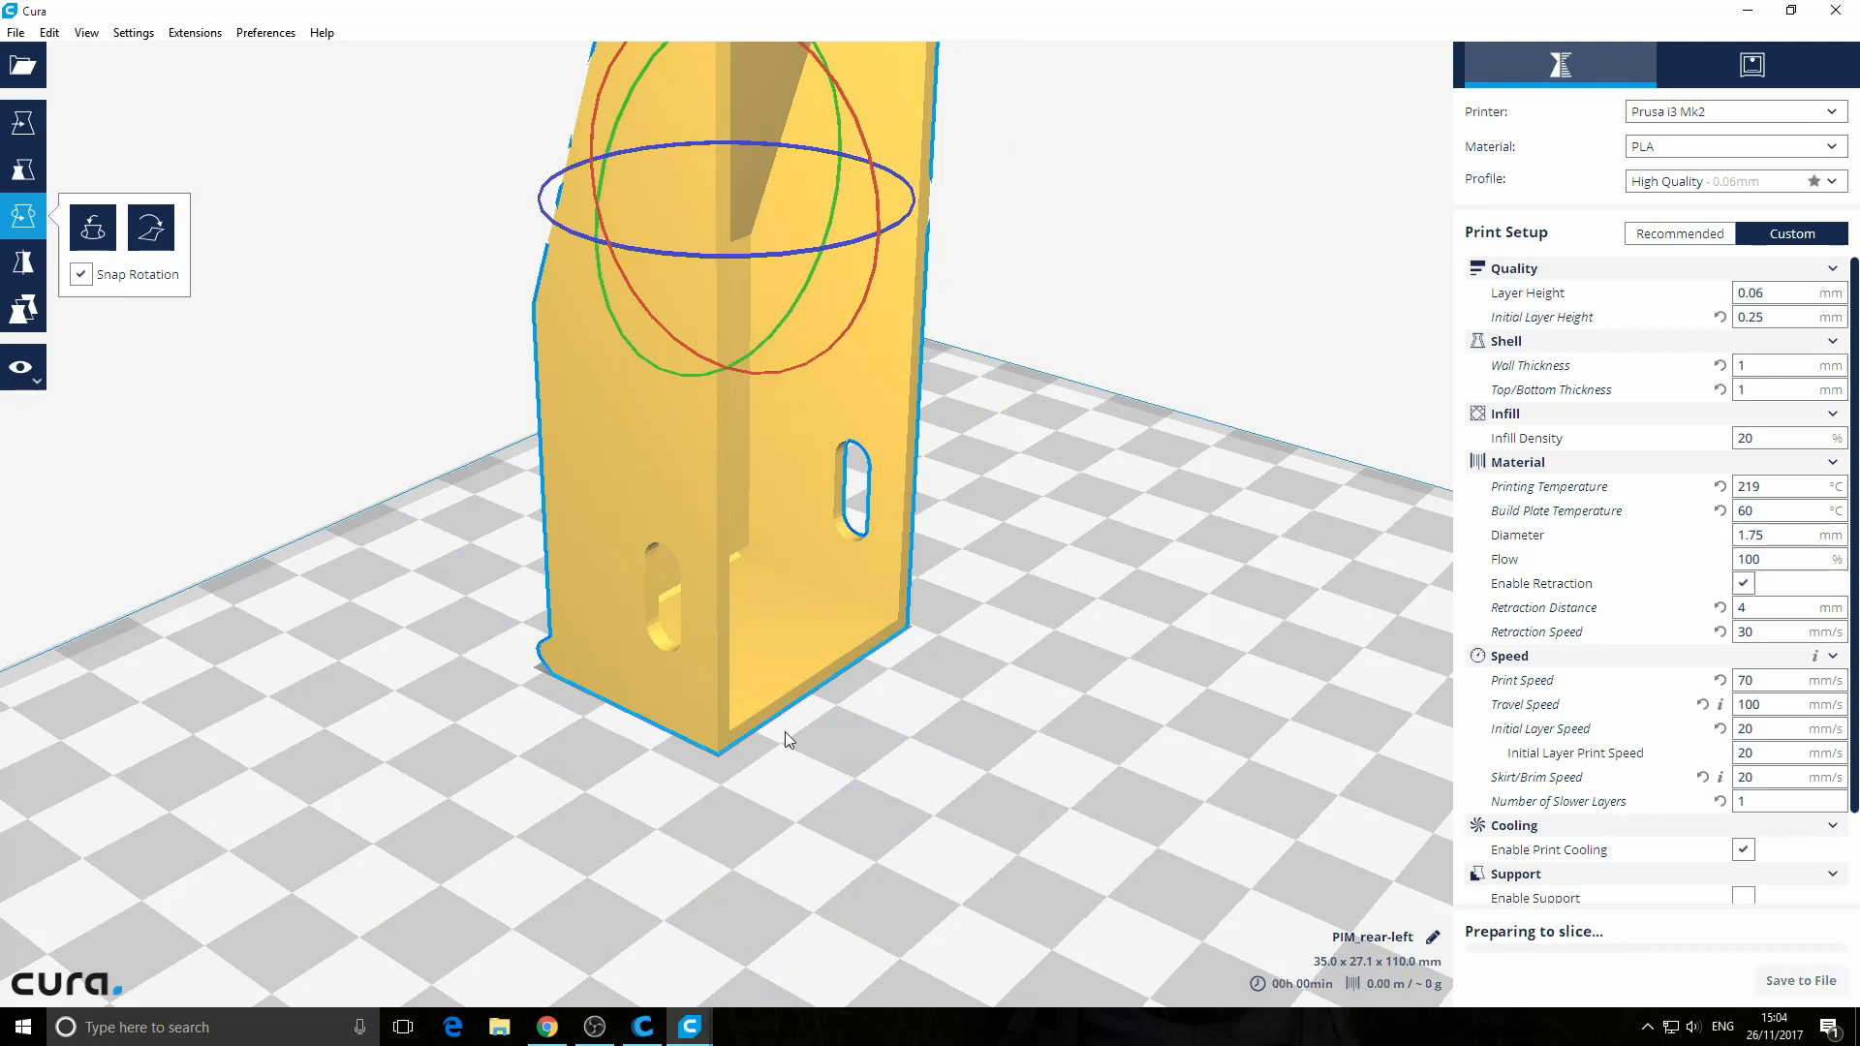
pyautogui.moveTo(787, 731); pyautogui.dragTo(743, 608, button='right')
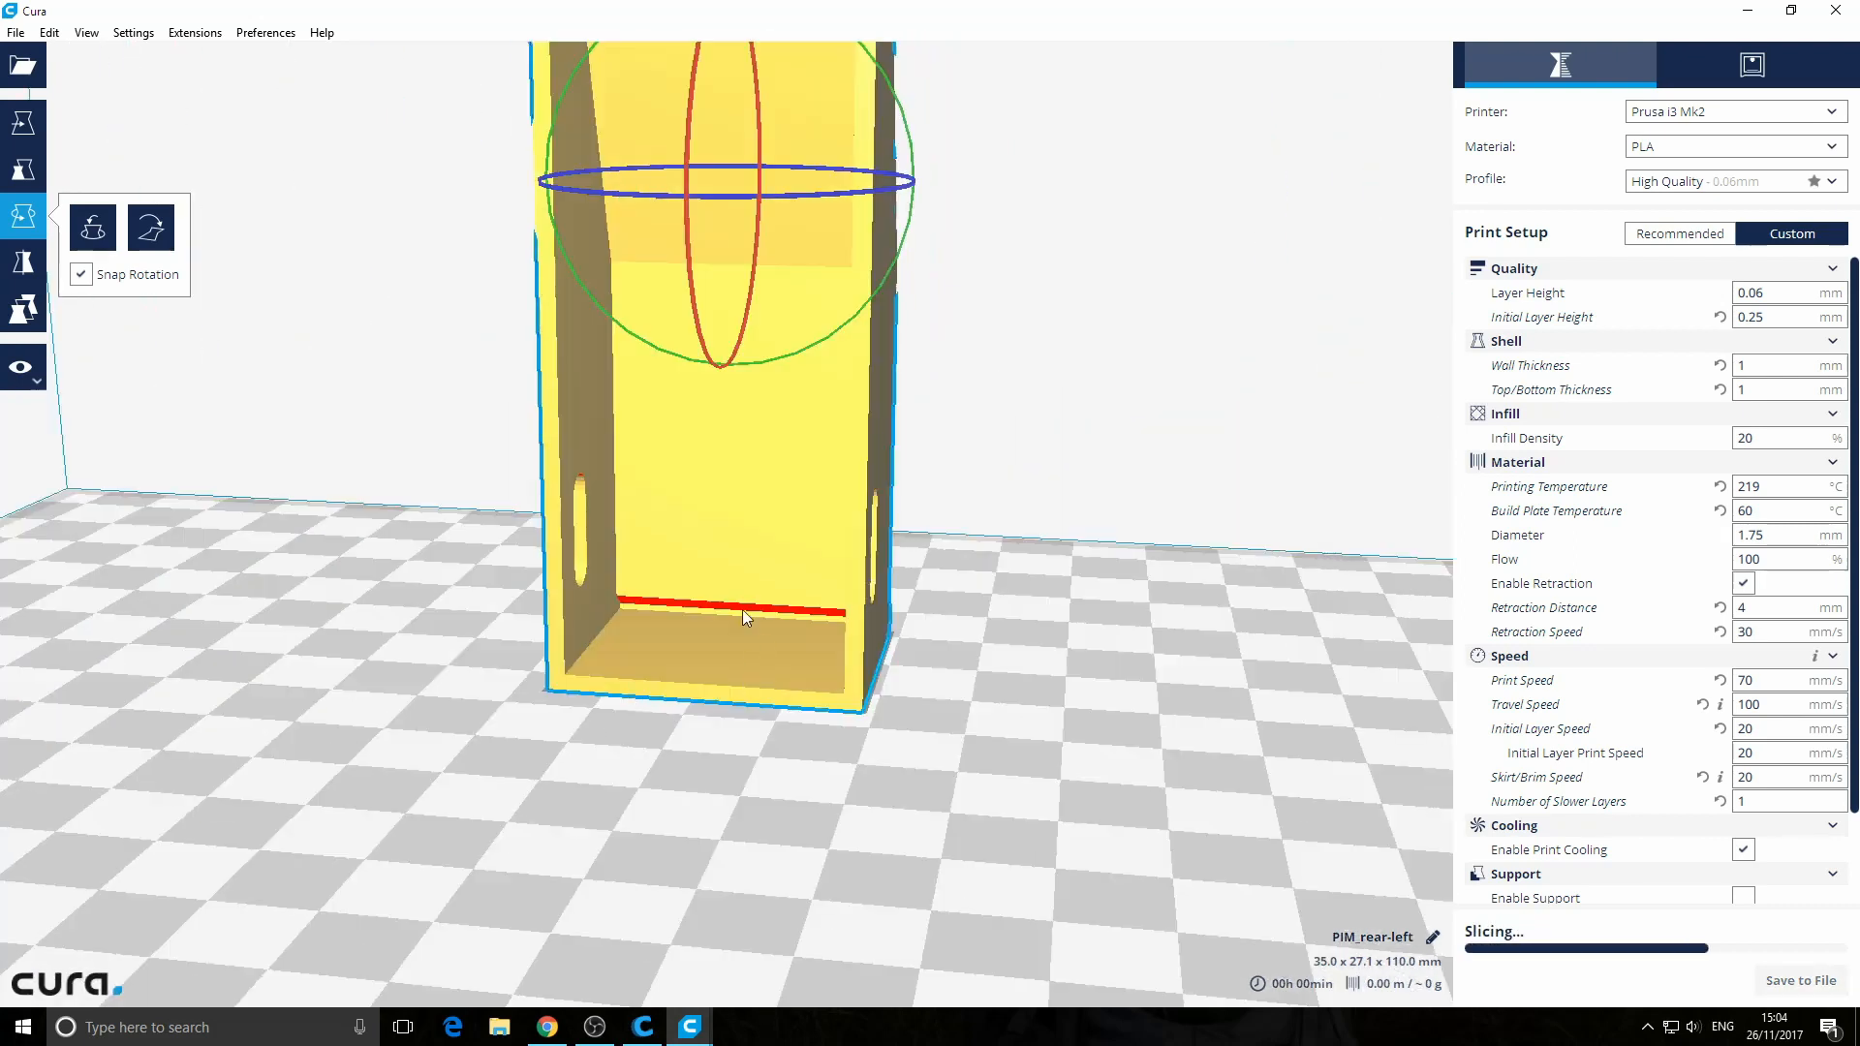
# Examine the upright ramp's underside, side slot and overhang areas from below and all around
pyautogui.click(34, 137)
pyautogui.moveTo(1133, 569); pyautogui.dragTo(1259, 611, button='right')
pyautogui.moveTo(763, 533); pyautogui.dragTo(1178, 527, button='right')
pyautogui.scroll(6, 1175, 561)
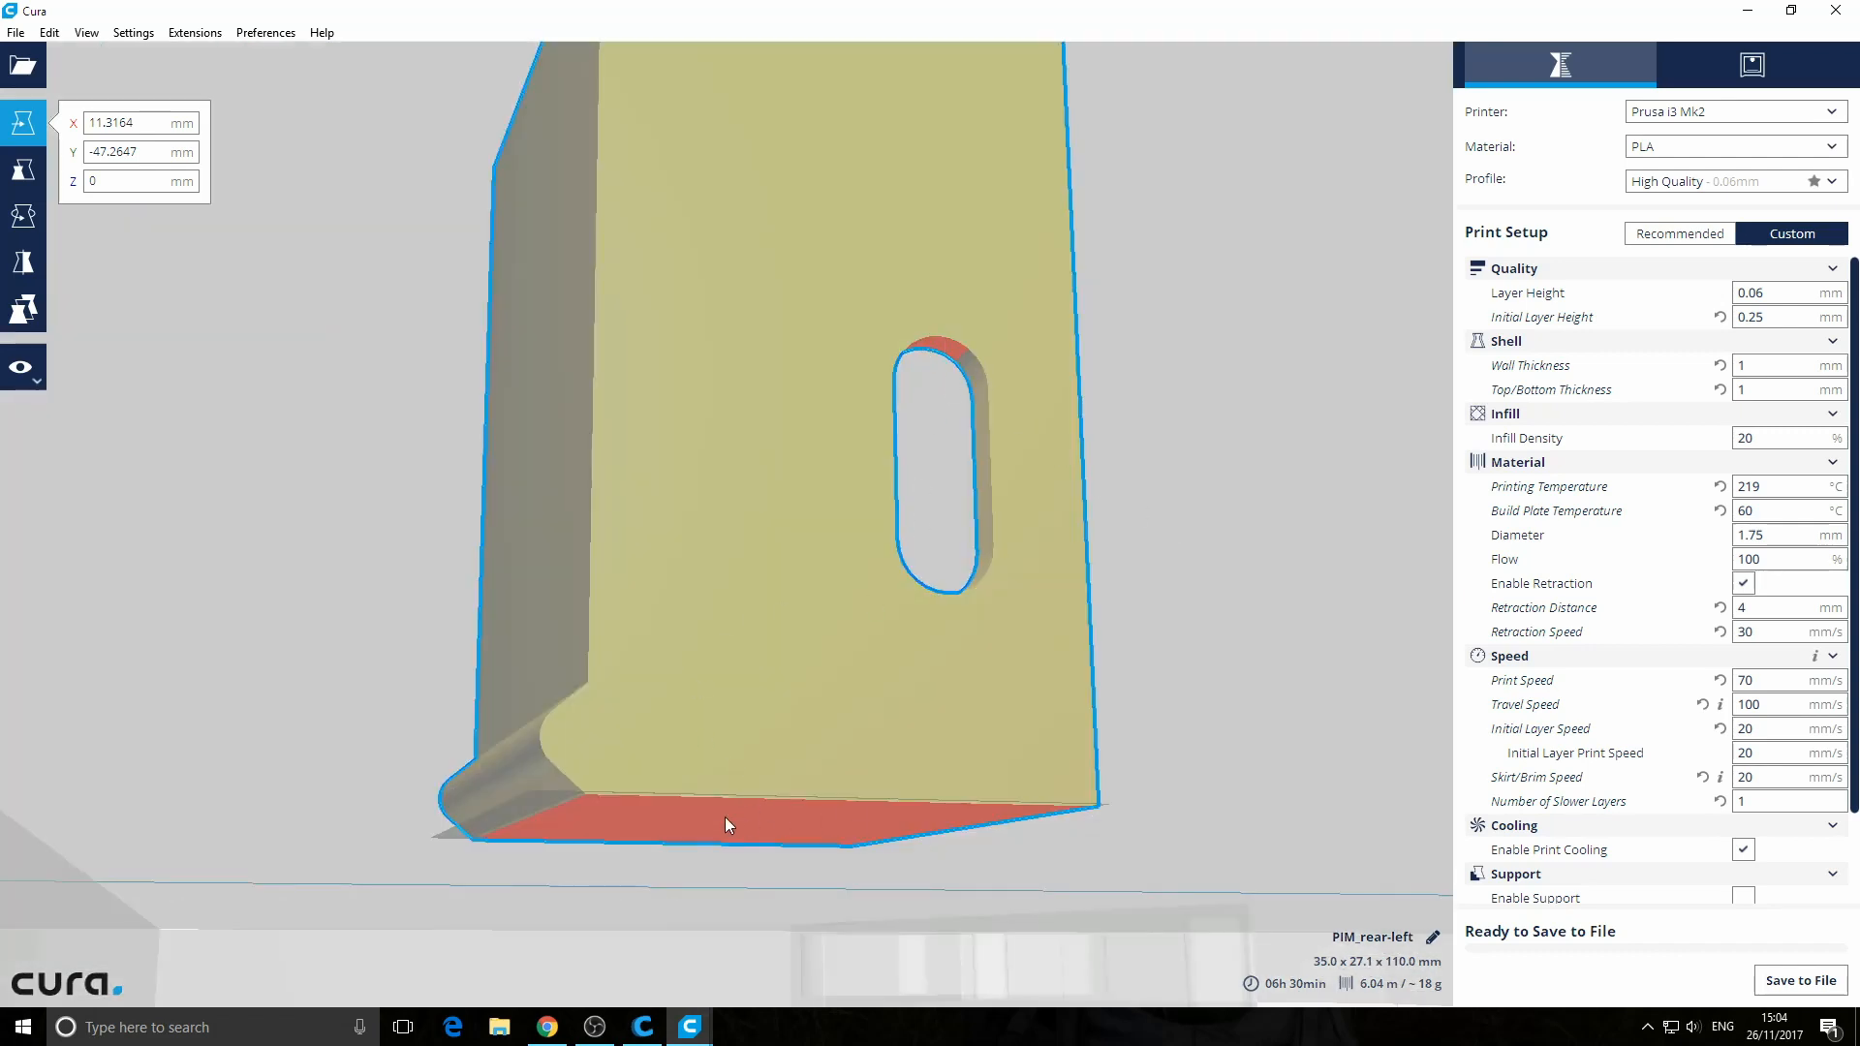
pyautogui.moveTo(729, 824); pyautogui.dragTo(683, 632, button='right')
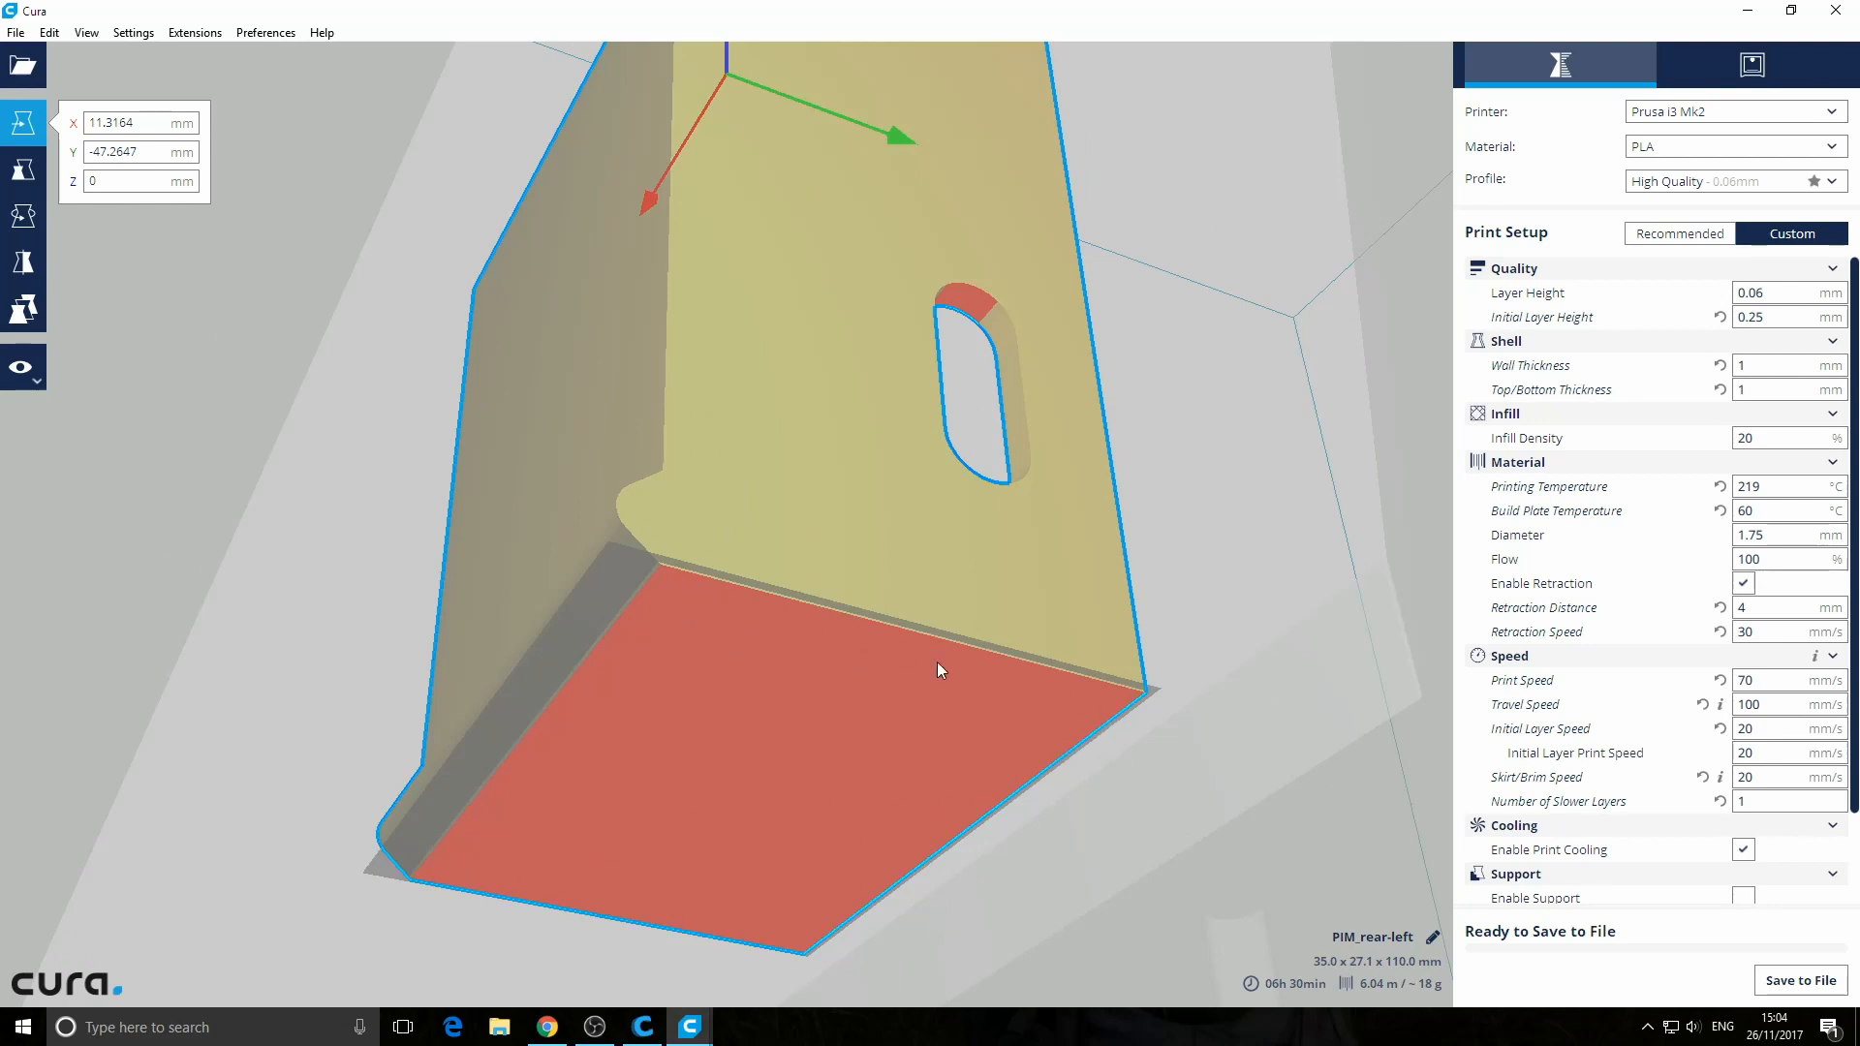
pyautogui.moveTo(930, 669); pyautogui.dragTo(746, 820, button='right')
pyautogui.scroll(-10, 746, 820)
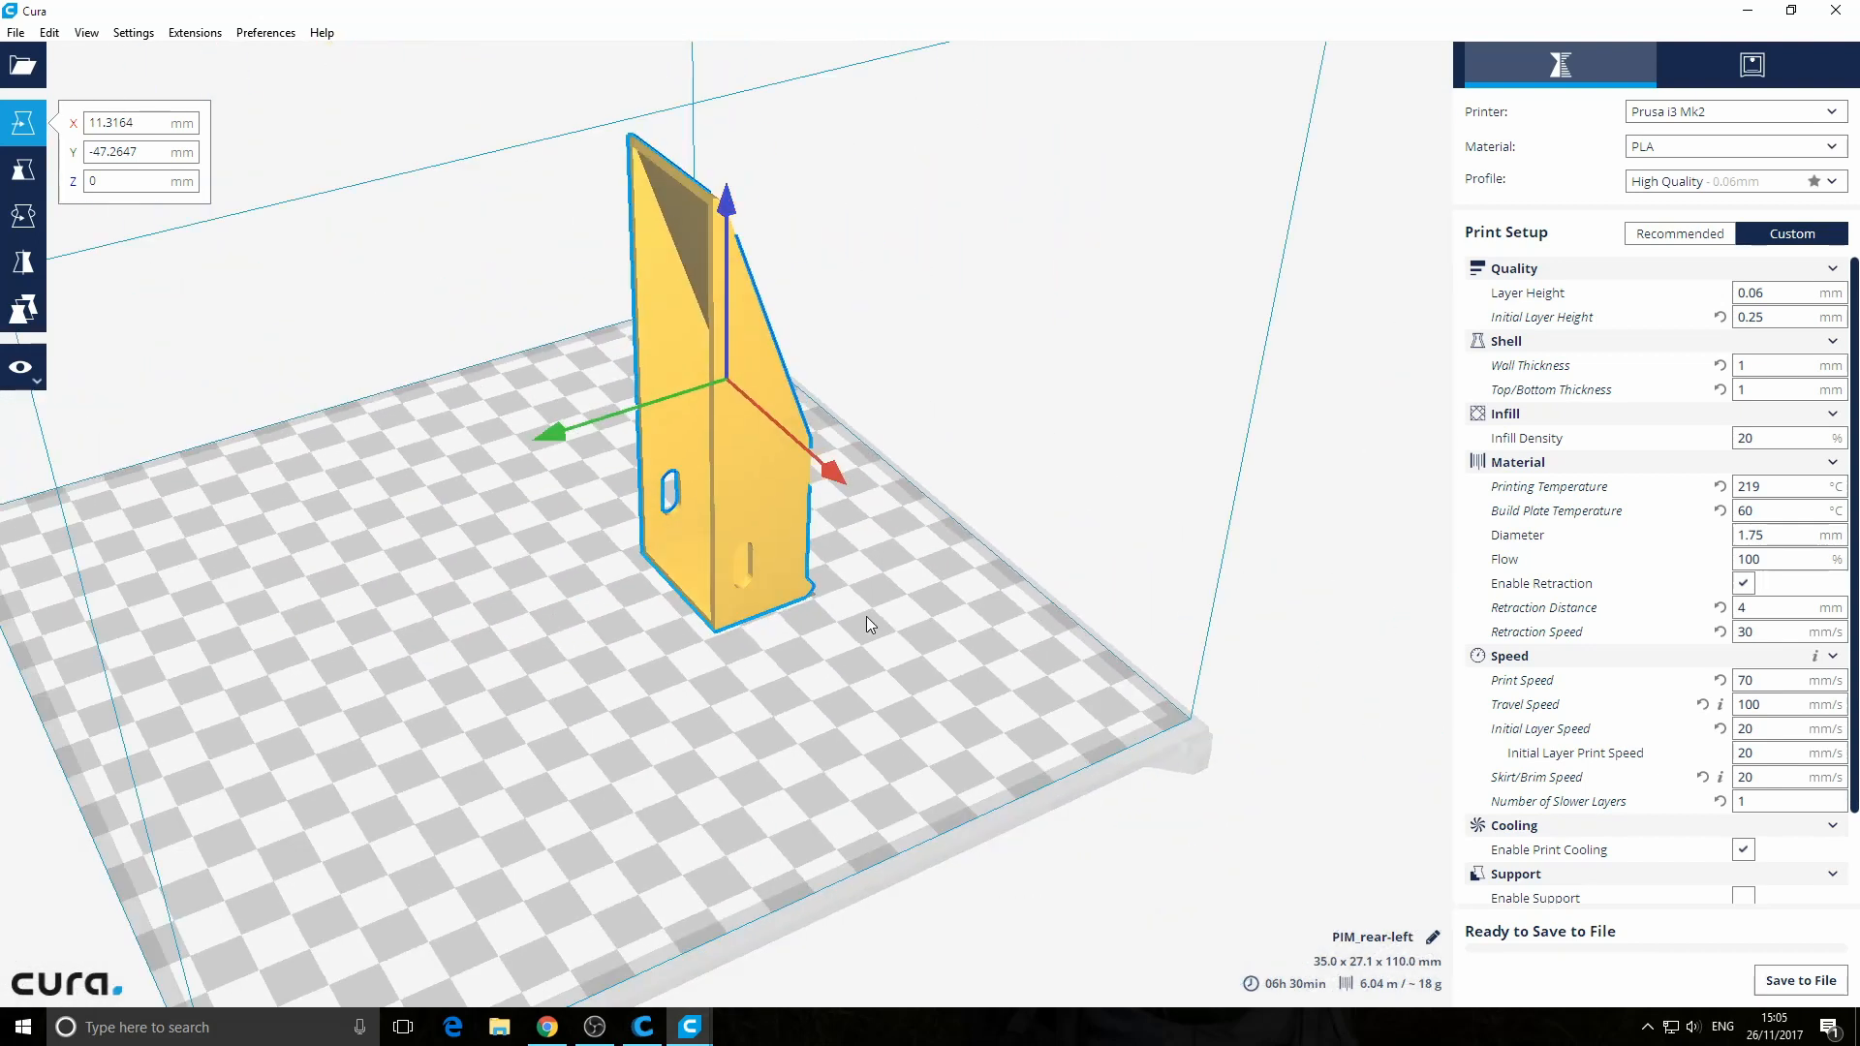
# Move the upright ramp across the build plate to about X 13 mm, Y 31 mm
pyautogui.moveTo(928, 612)
pyautogui.mouseDown(button='right')
pyautogui.moveTo(436, 610)
pyautogui.moveTo(853, 647)
pyautogui.moveTo(901, 595)
pyautogui.mouseUp(button='right')
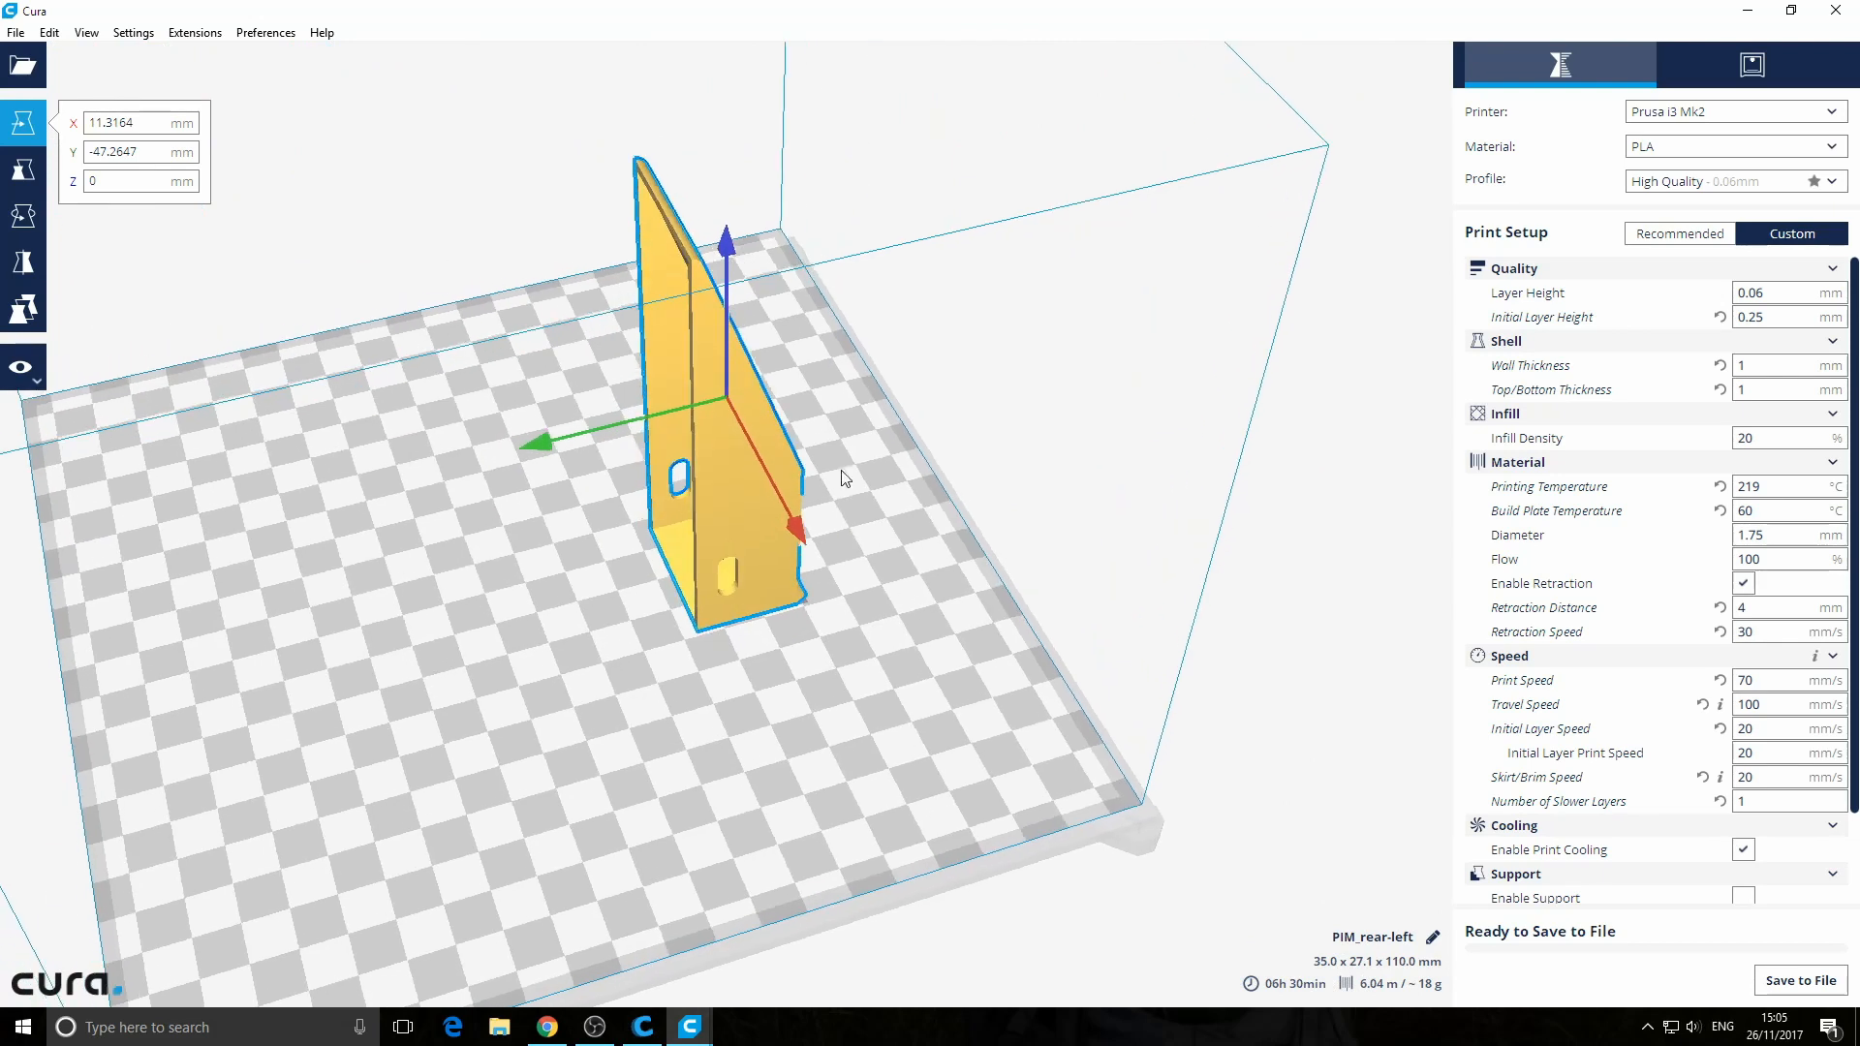
pyautogui.moveTo(673, 502); pyautogui.dragTo(452, 570)
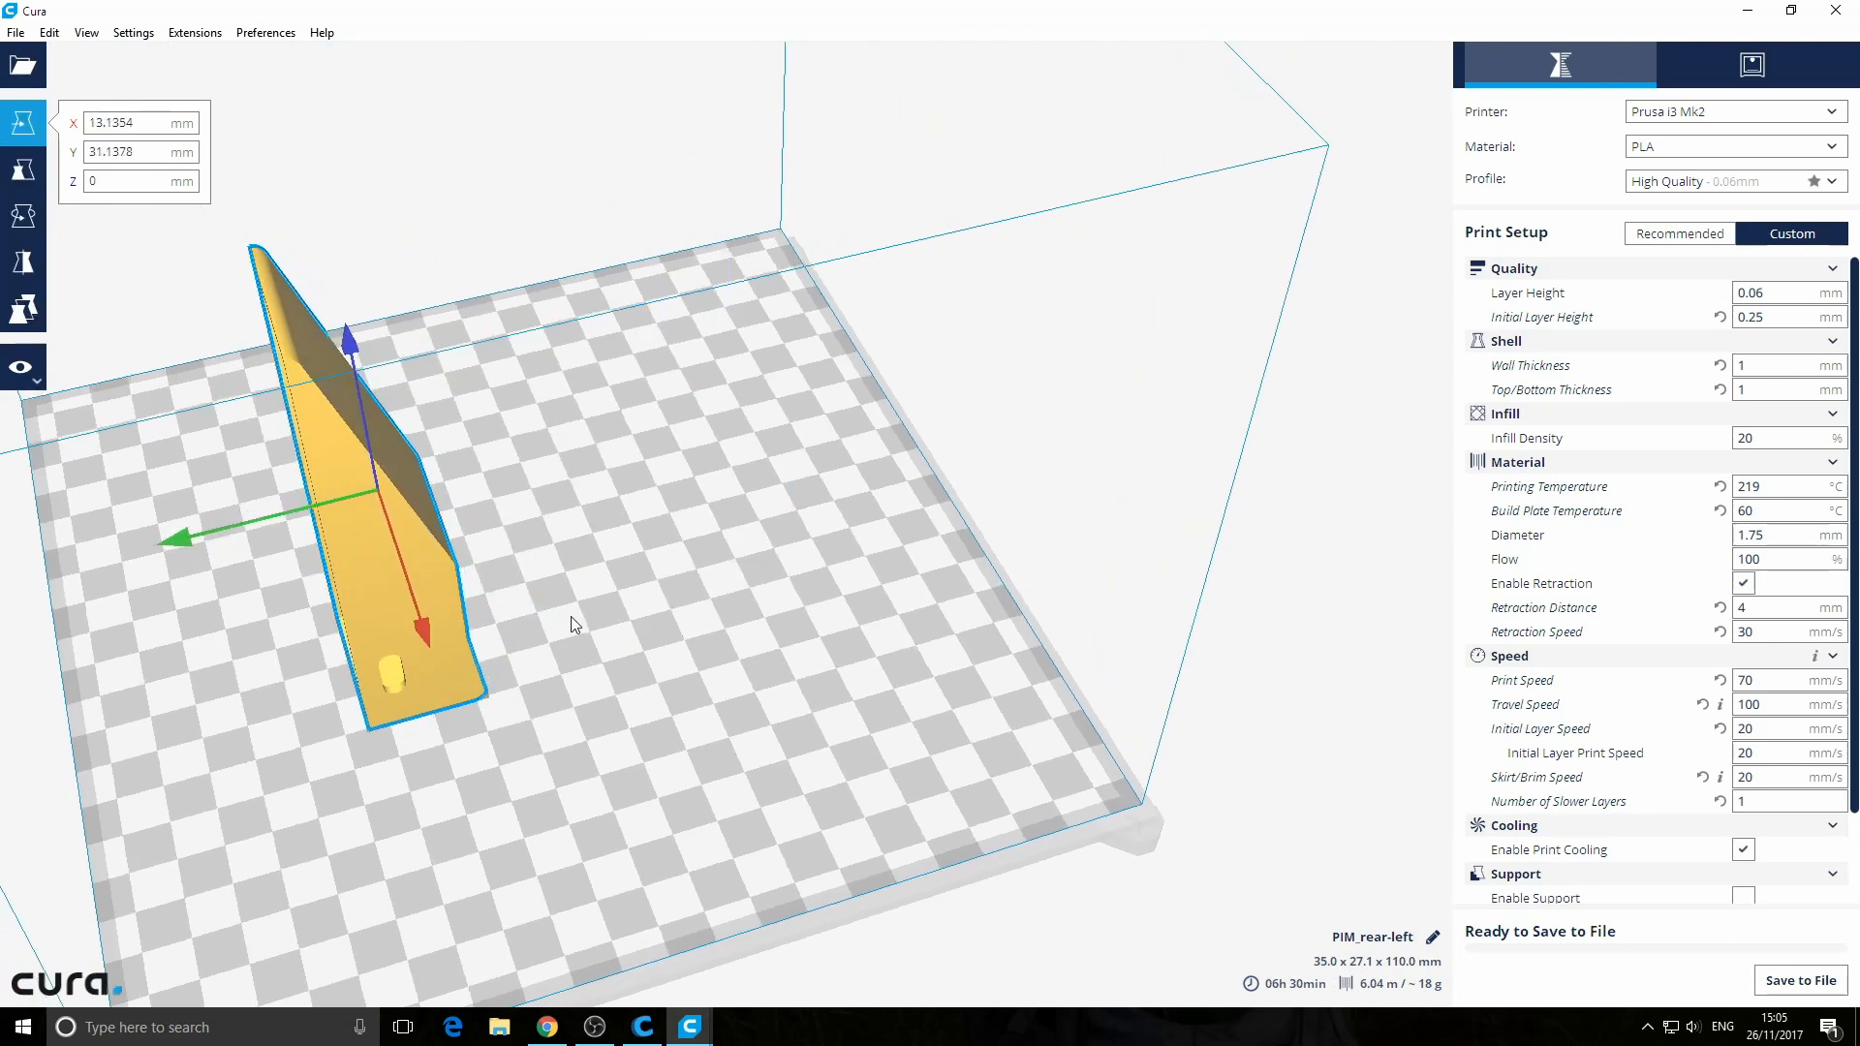
pyautogui.moveTo(562, 582); pyautogui.dragTo(772, 571, button='right')
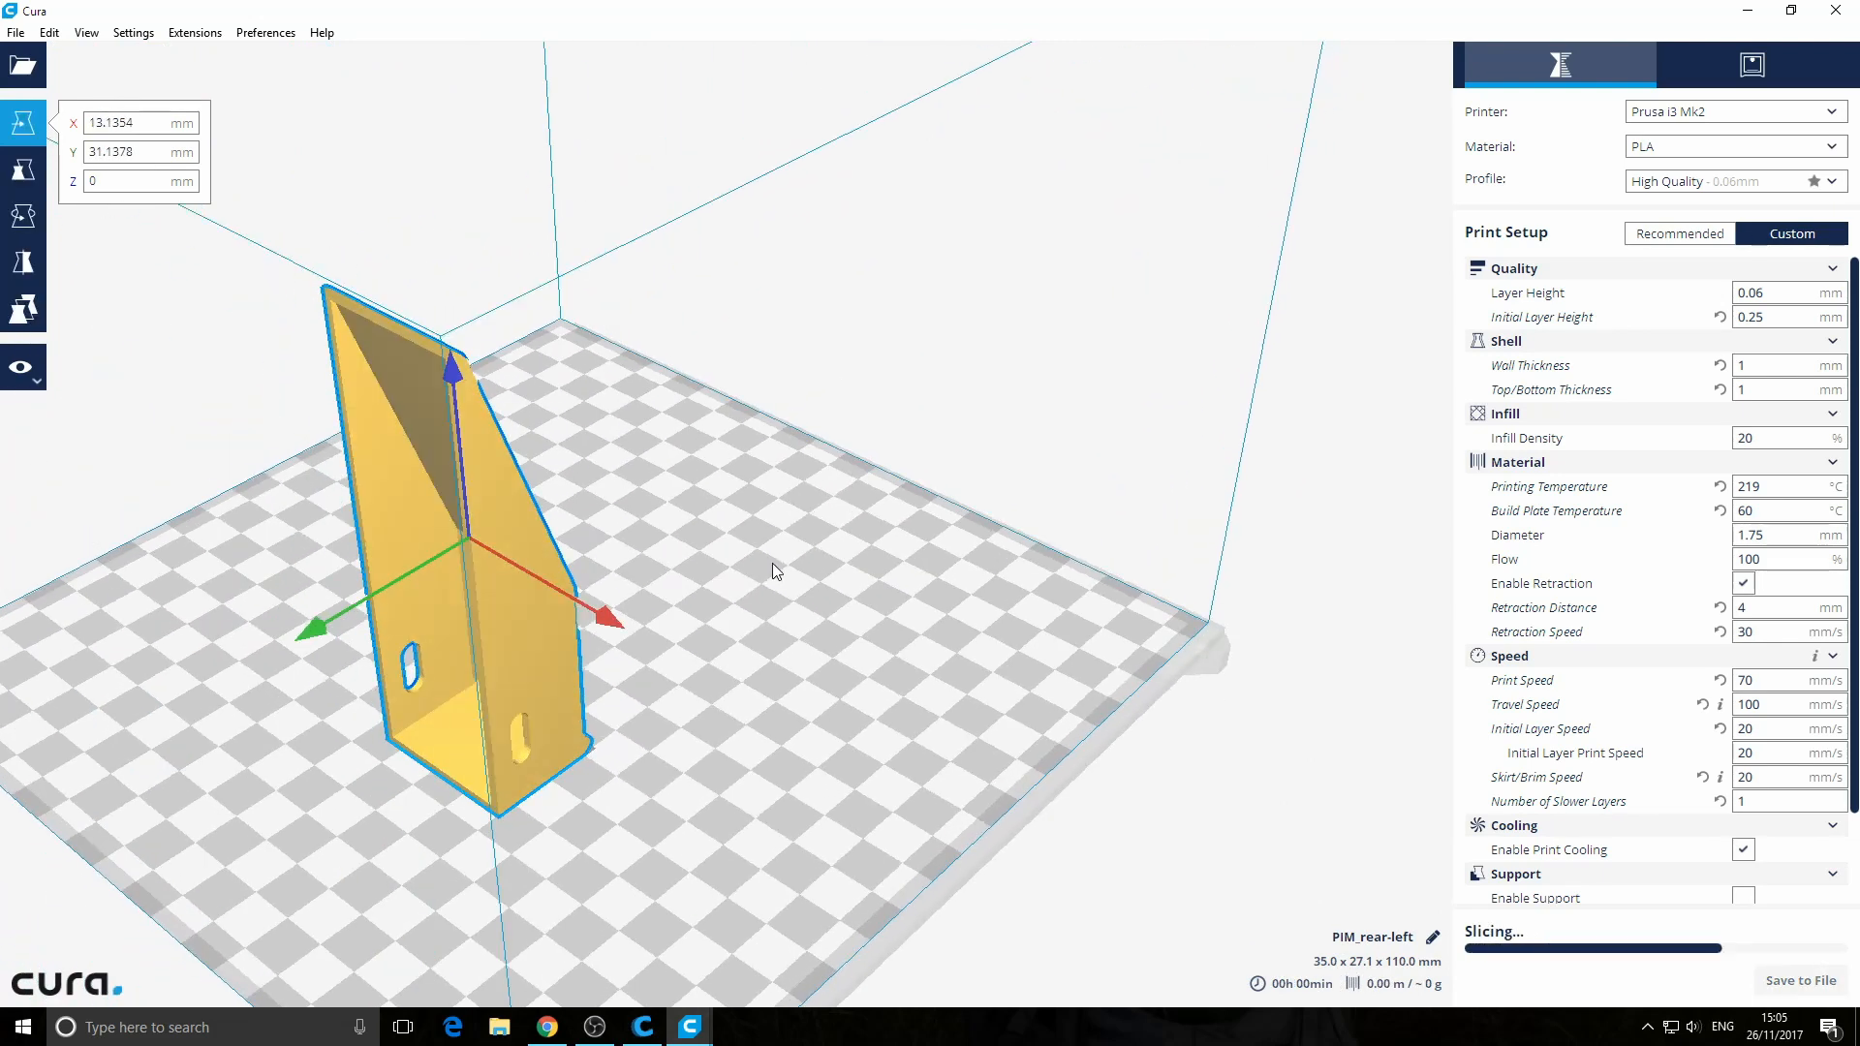
# Duplicate the upright ramp and place the copy beside it at about X 12 mm, Y -3 mm
pyautogui.rightClick(510, 543)
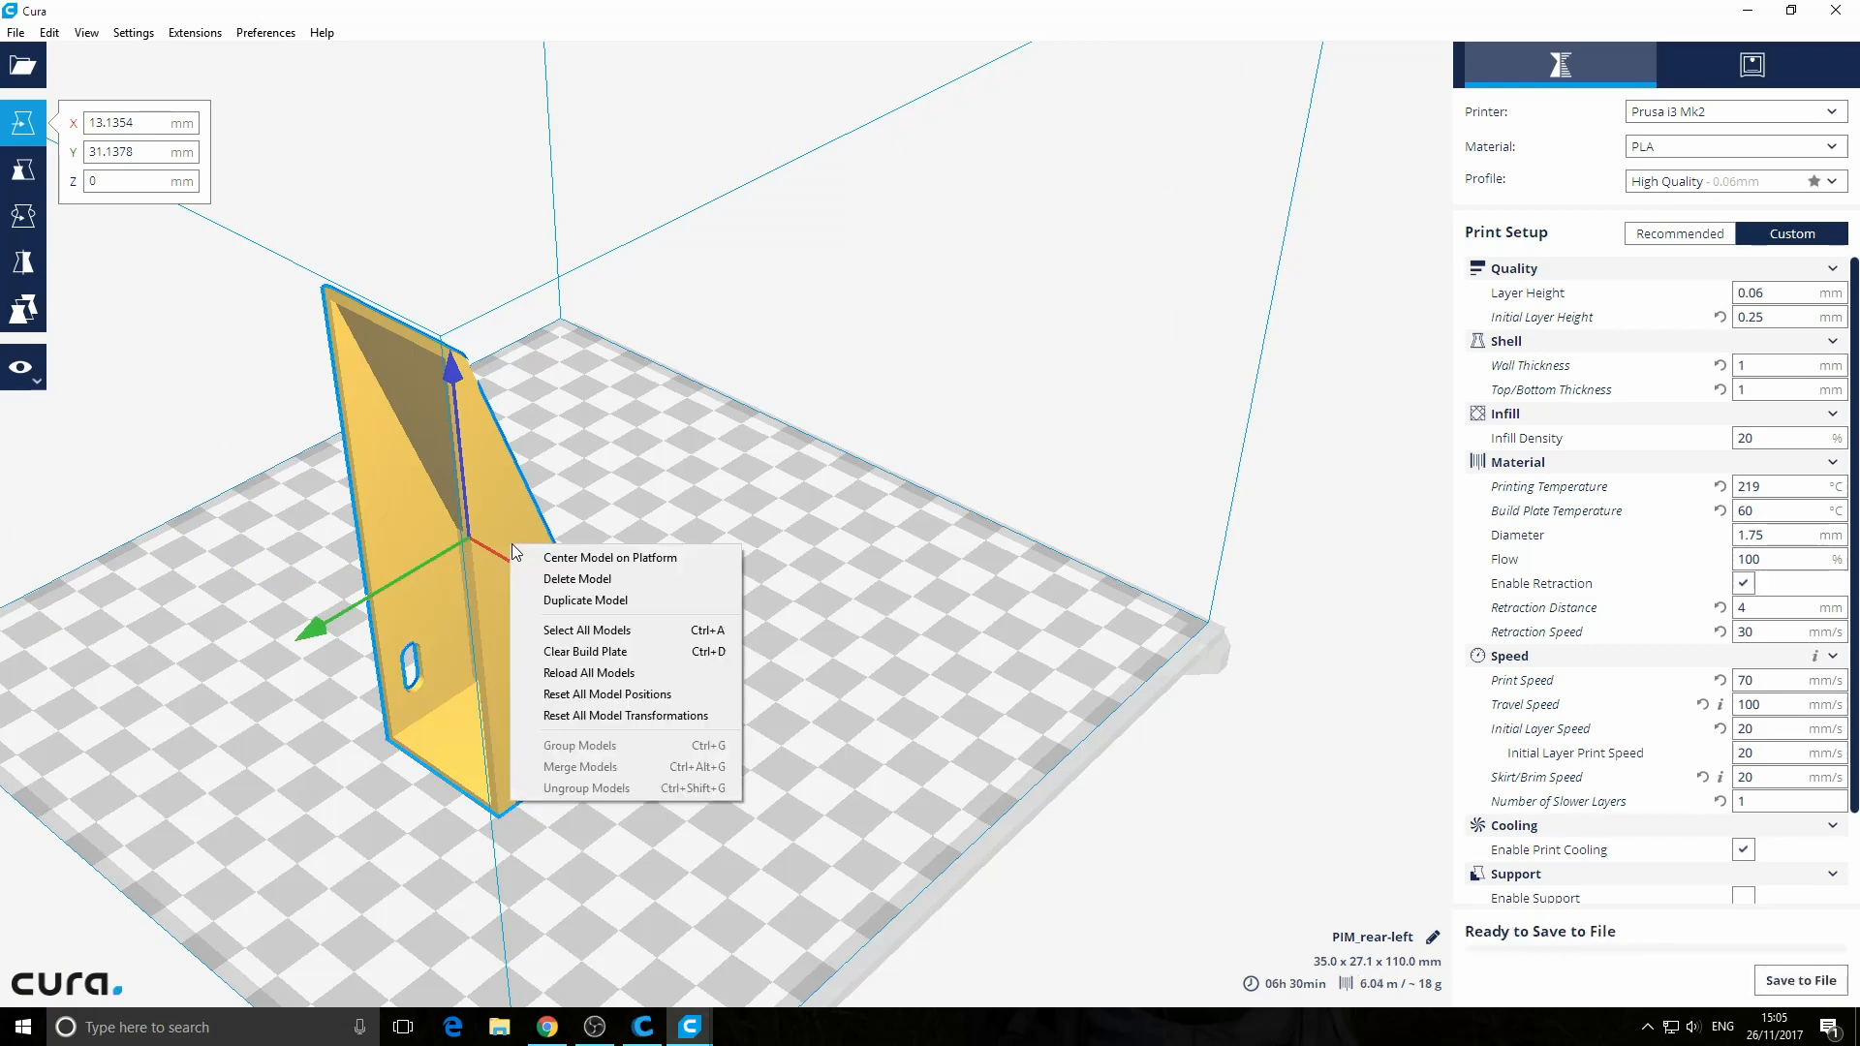
pyautogui.click(572, 600)
pyautogui.moveTo(675, 697); pyautogui.dragTo(616, 548)
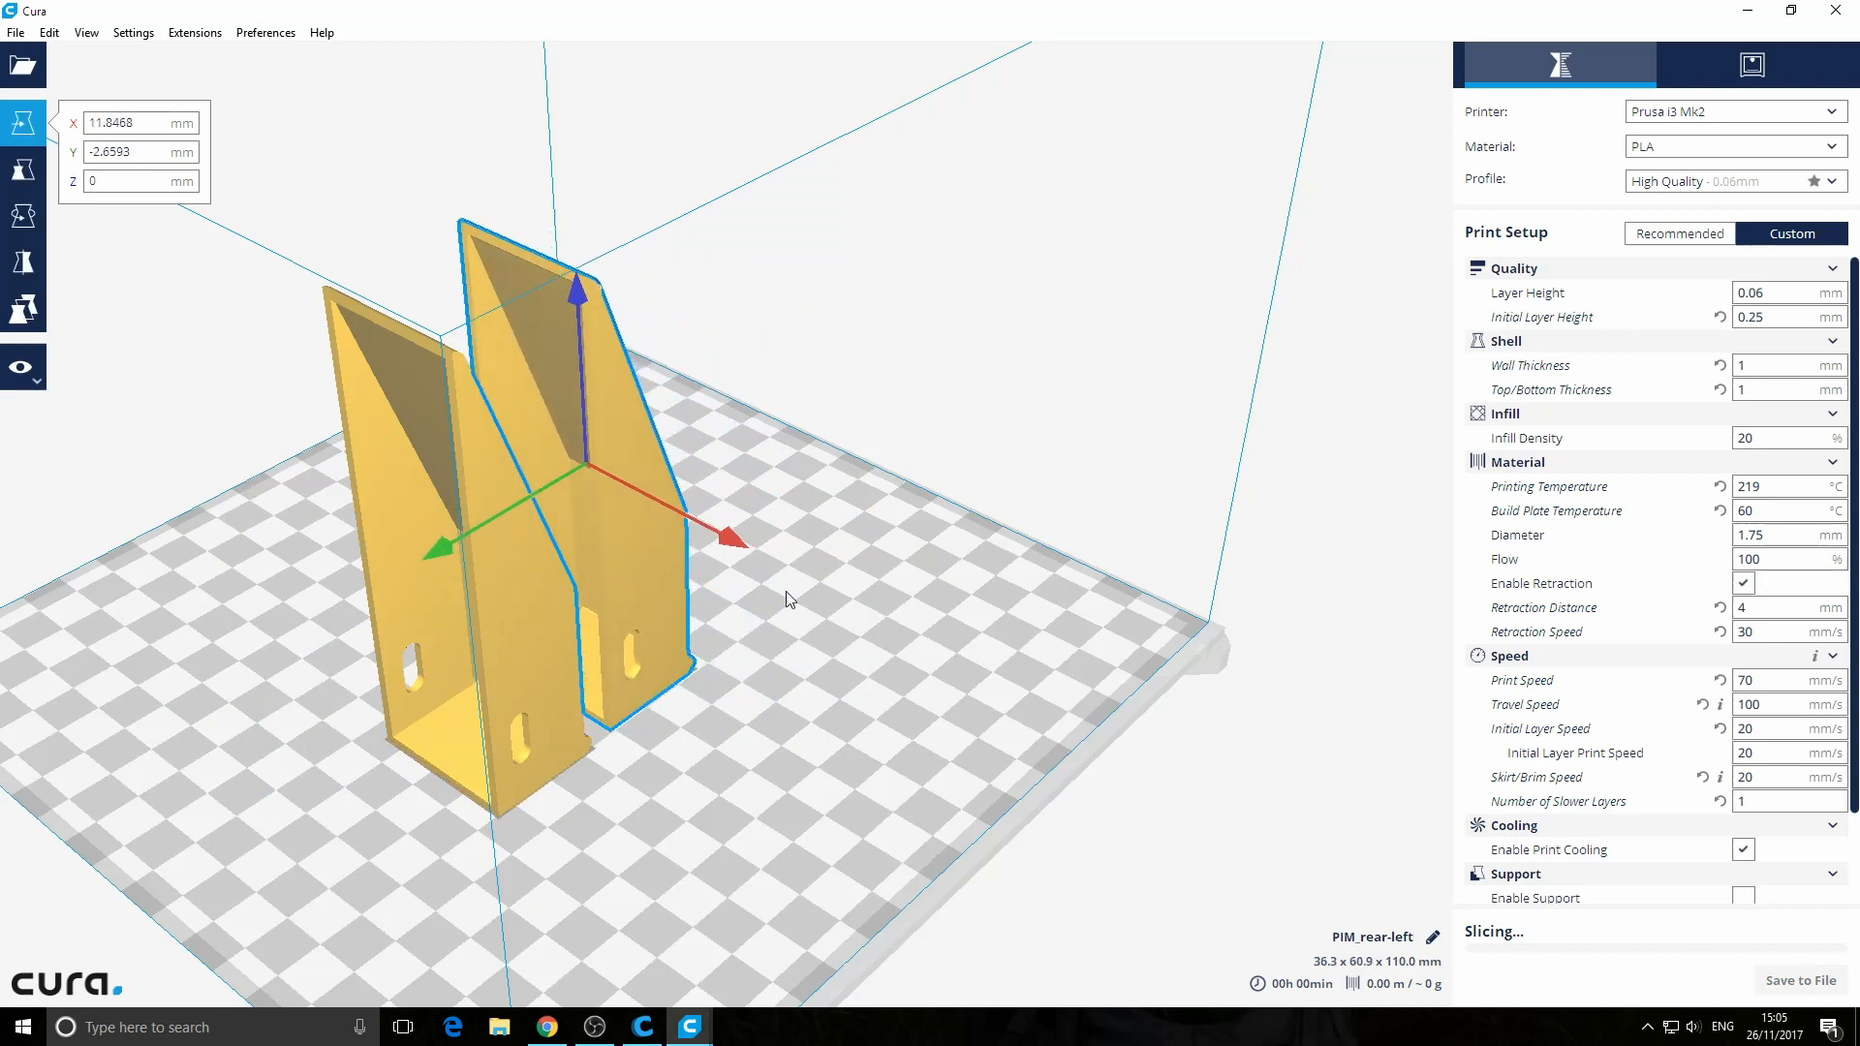
pyautogui.moveTo(787, 591); pyautogui.dragTo(663, 610, button='right')
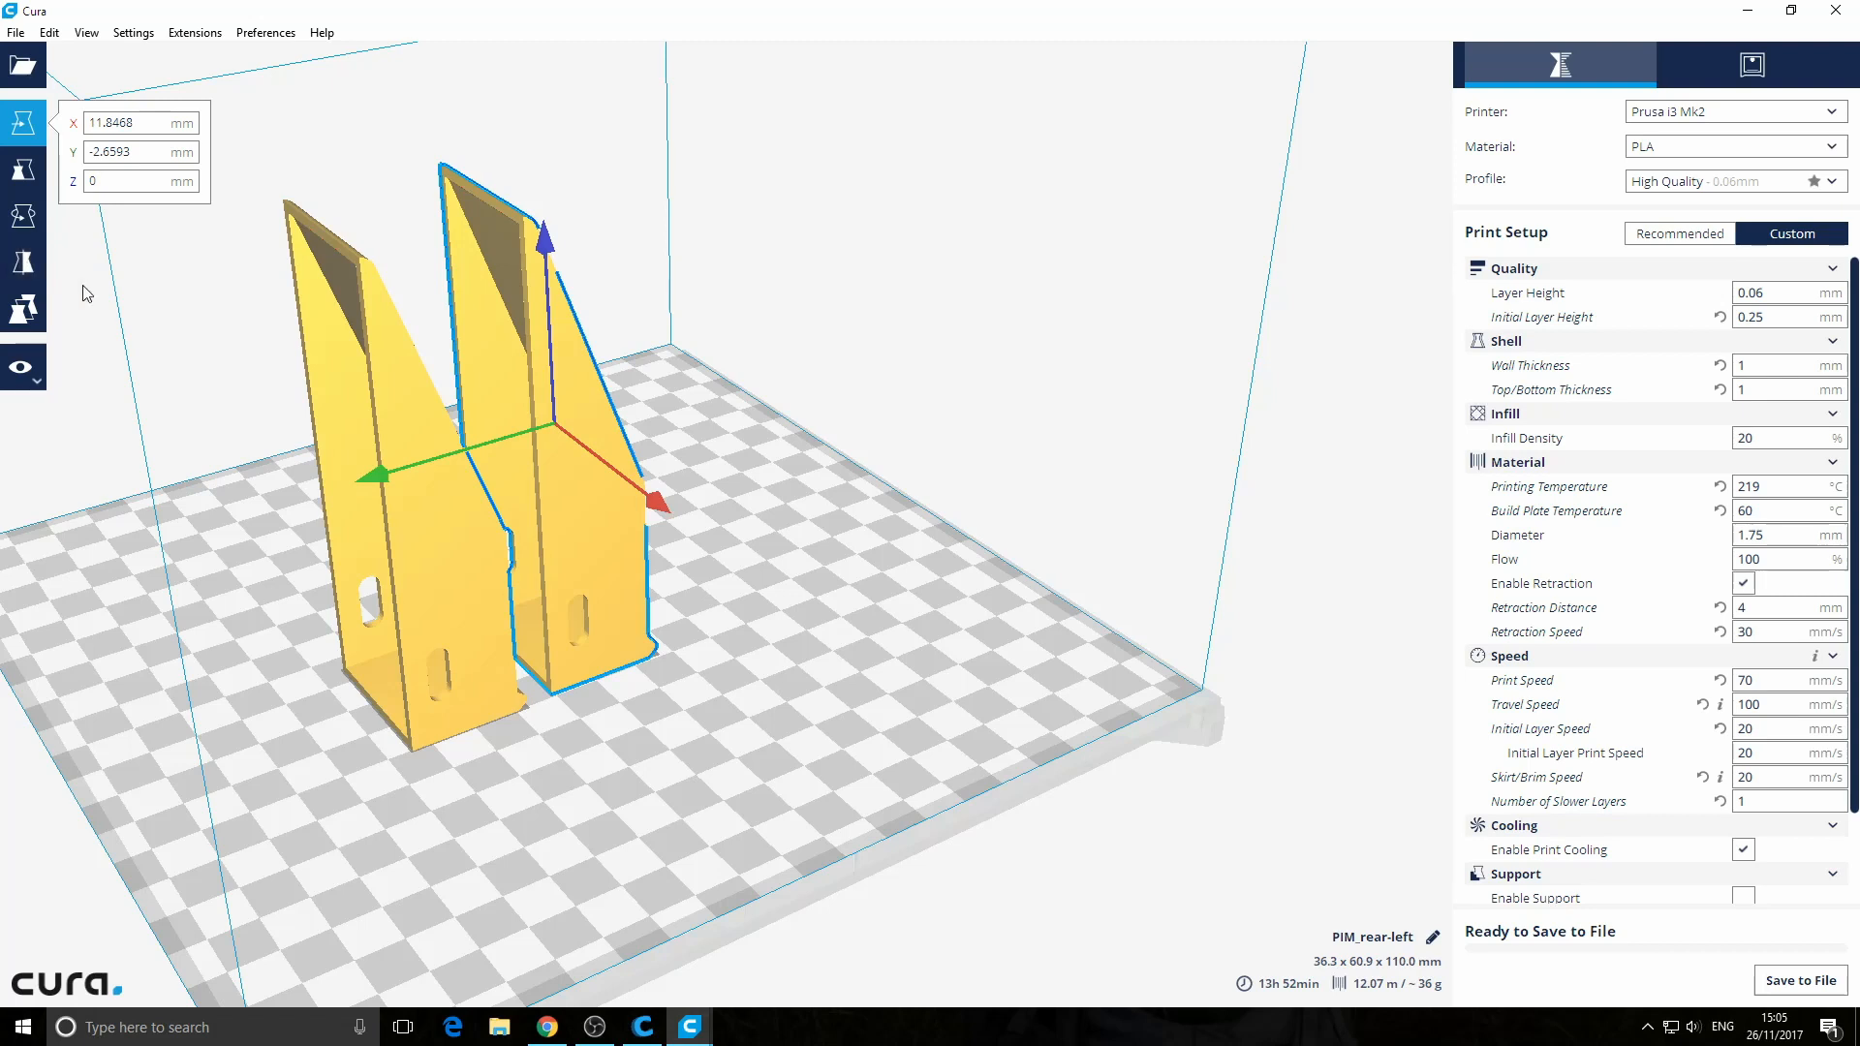
pyautogui.click(16, 33)
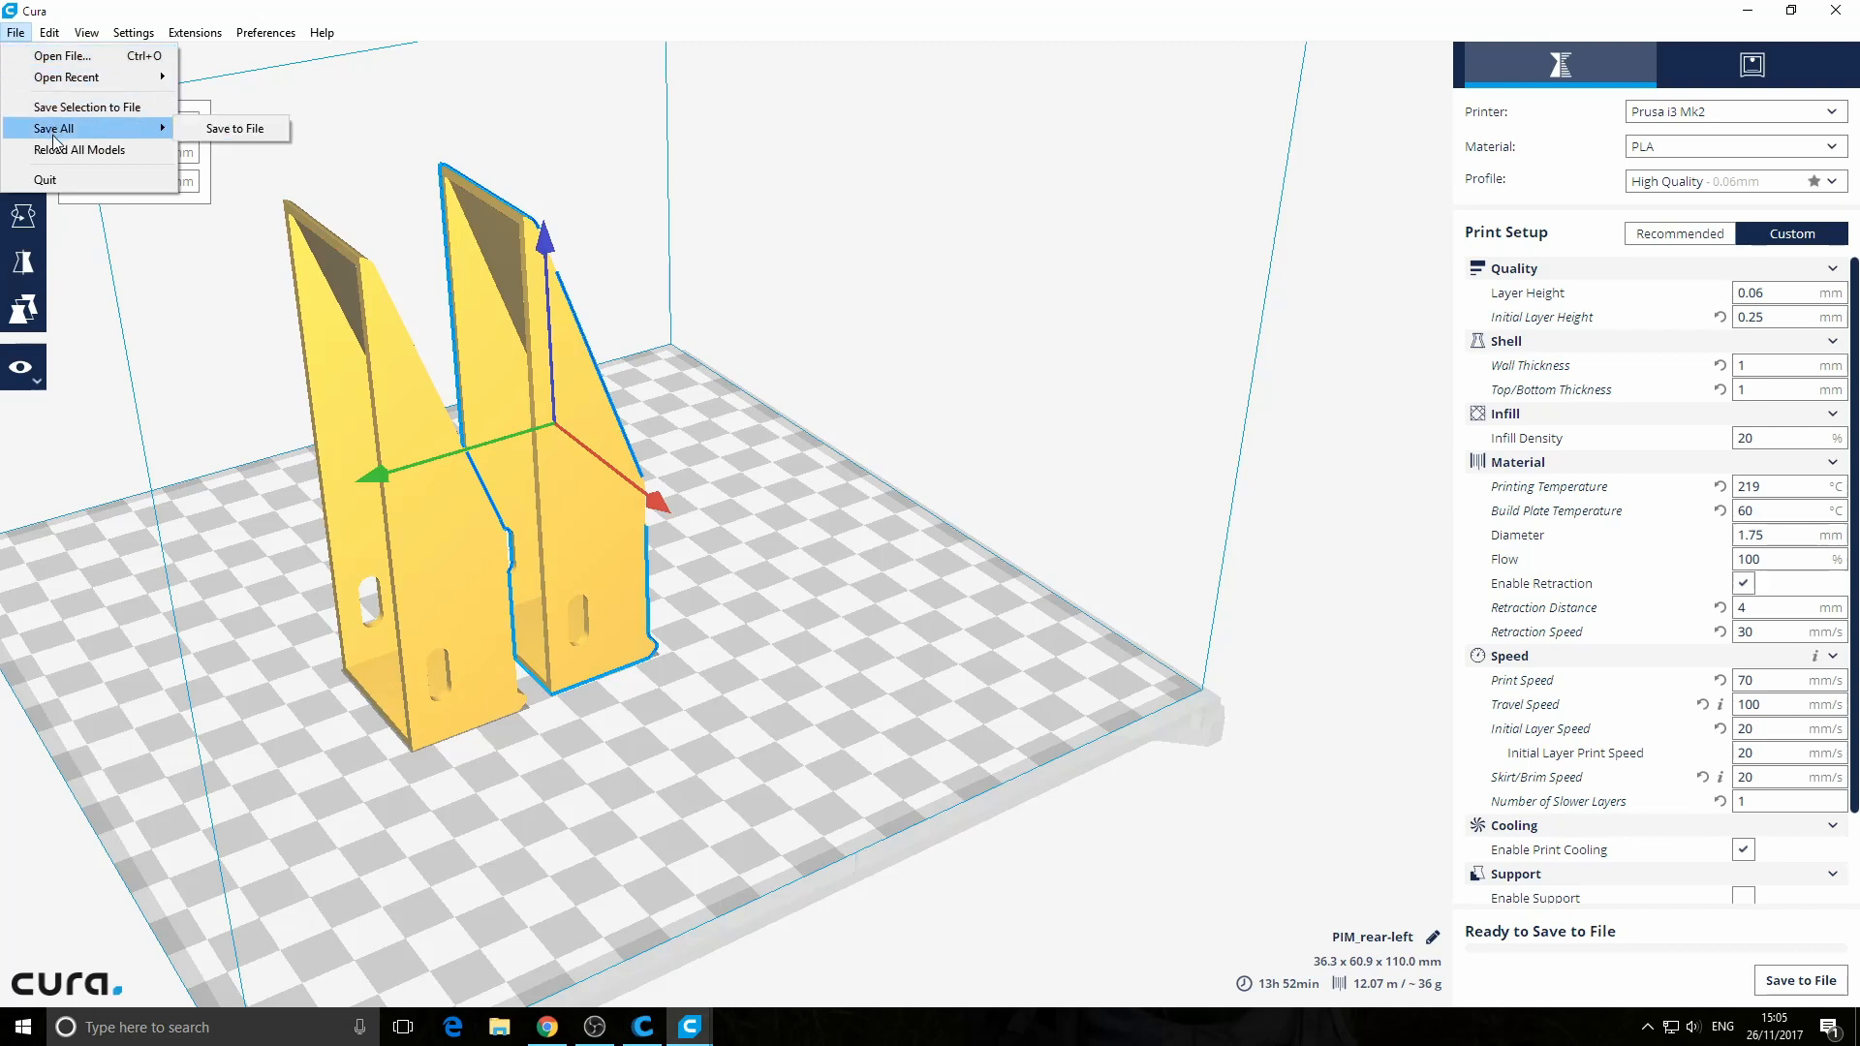
pyautogui.moveTo(50, 33)
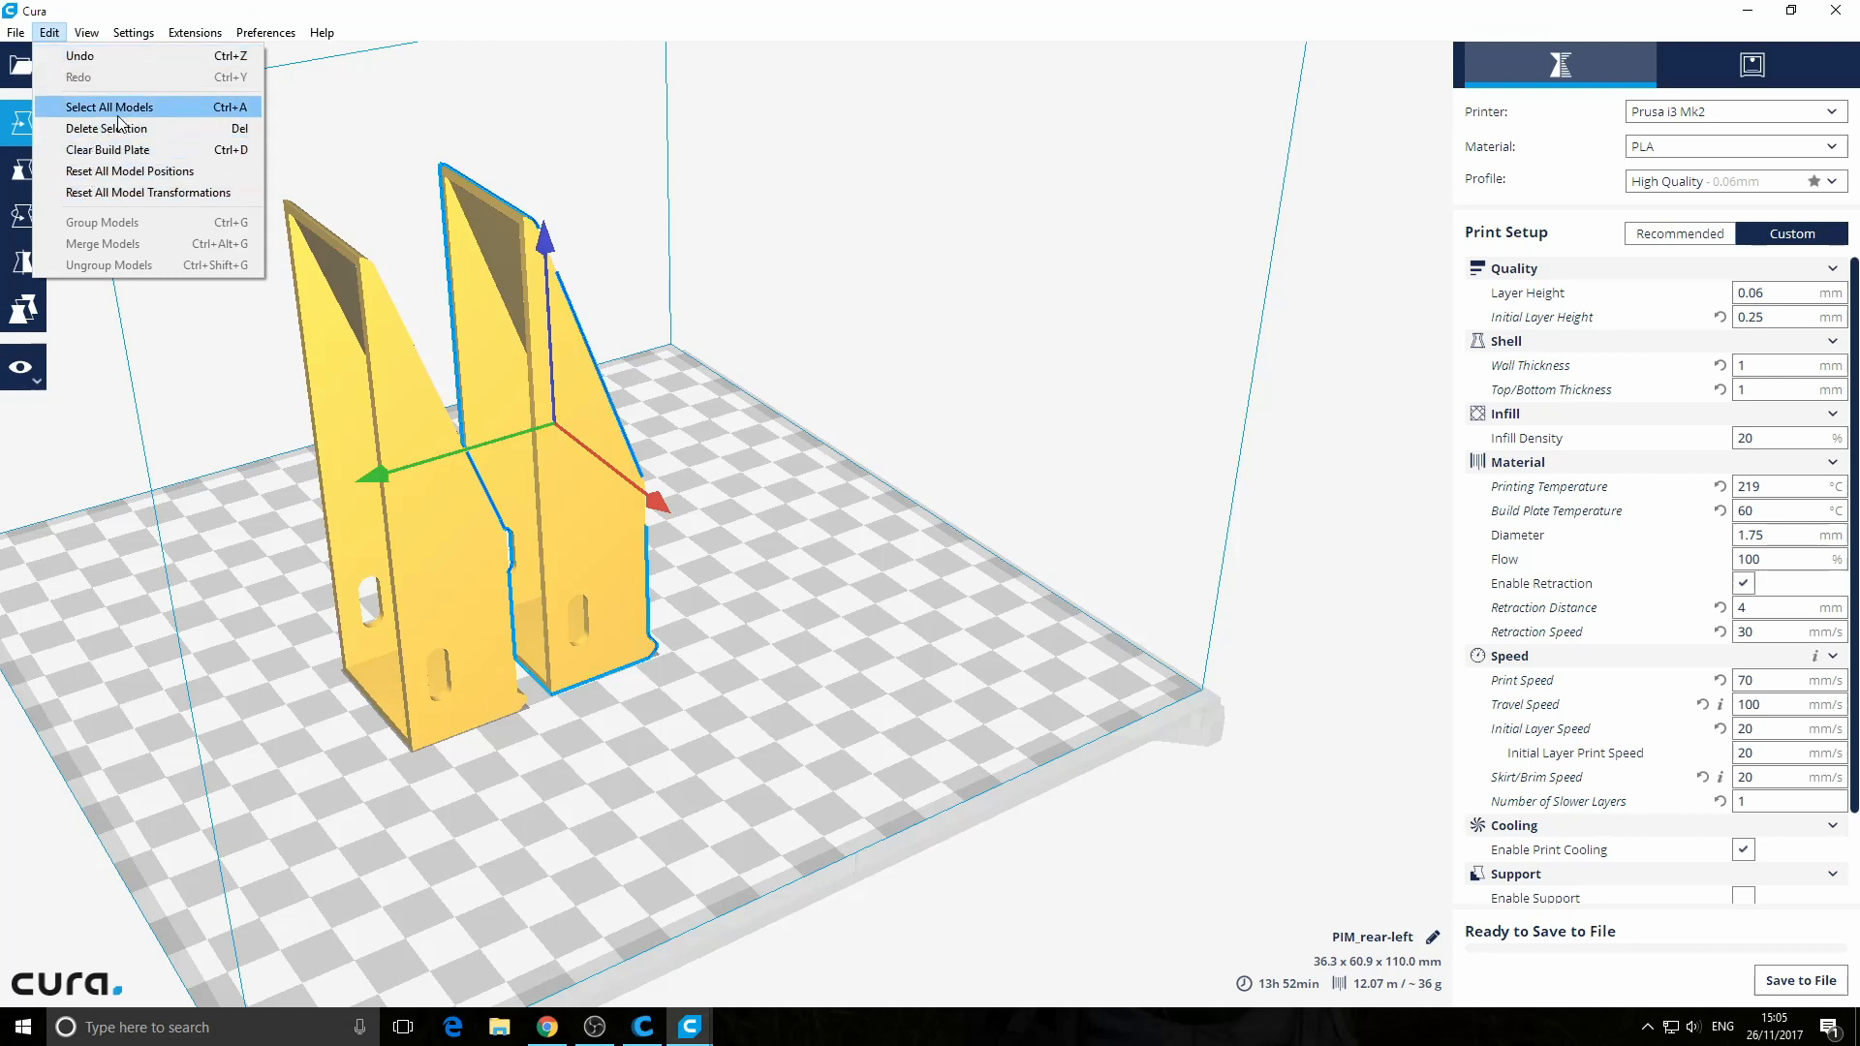
pyautogui.click(789, 717)
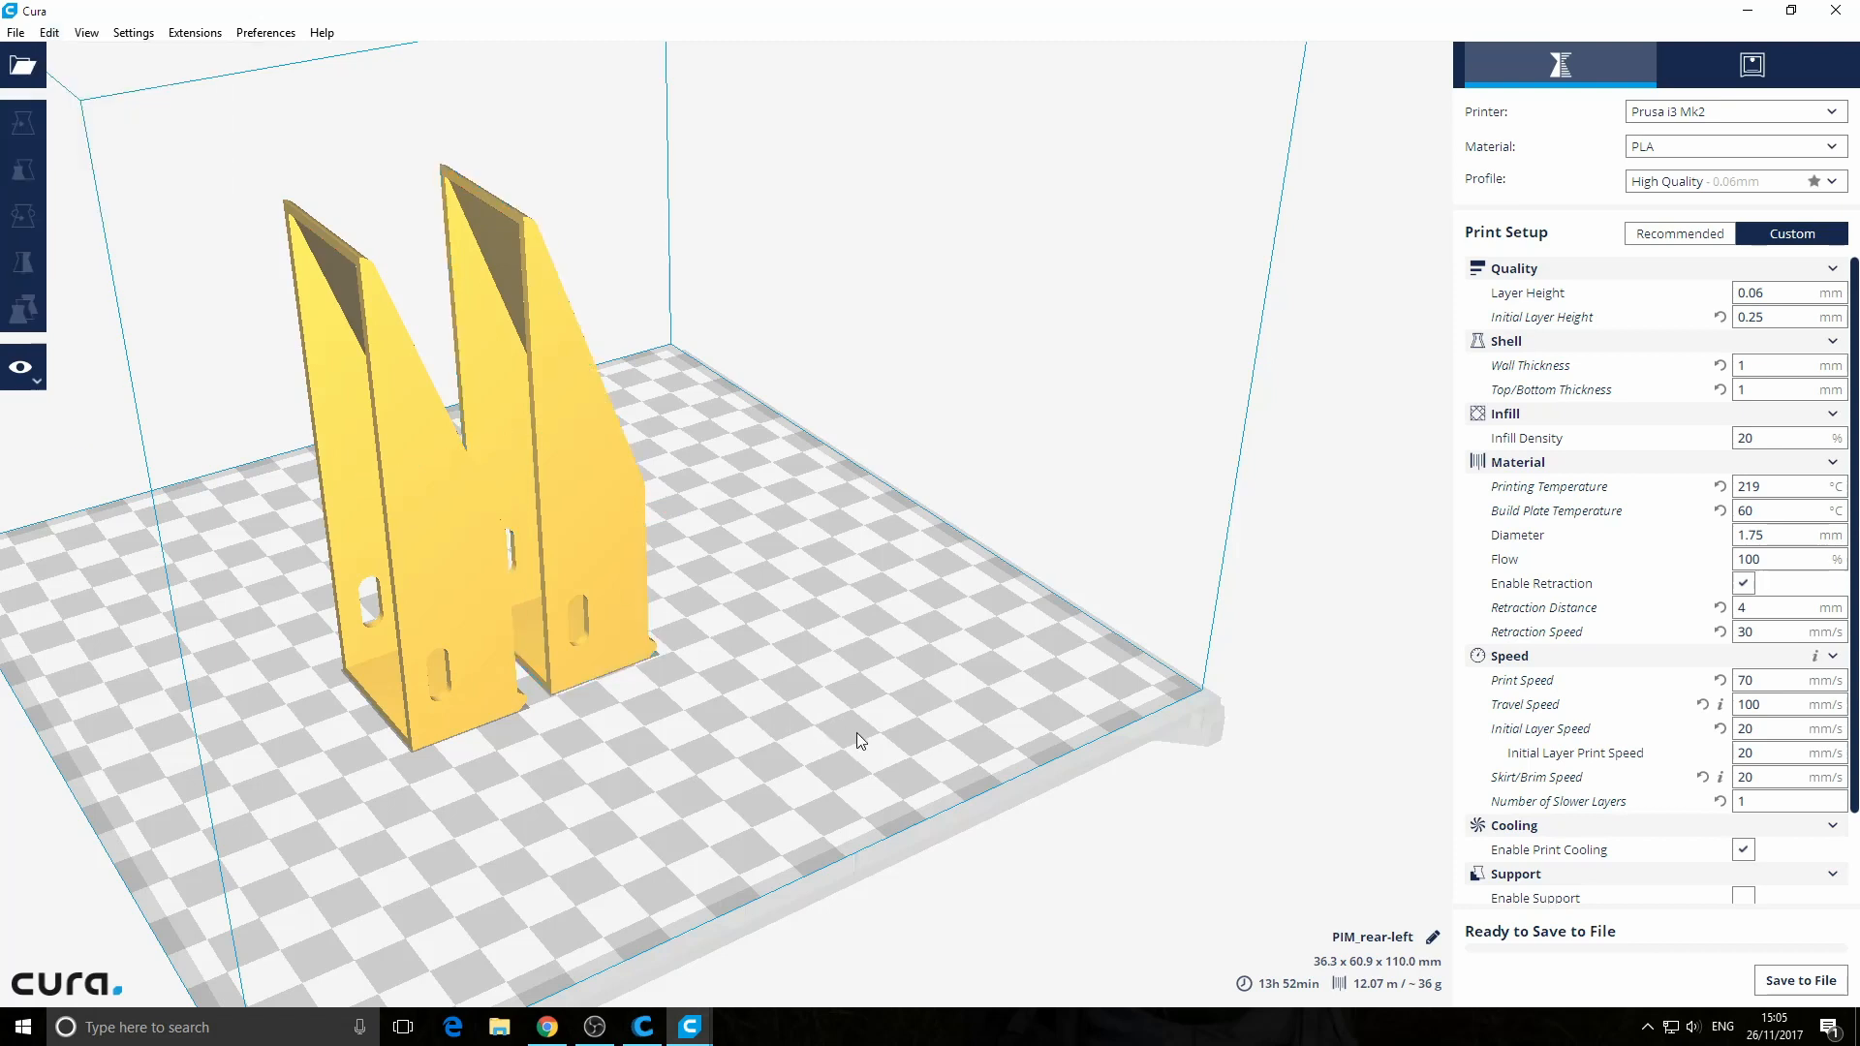
# Select both upright ramps, nudge them slightly closer together, and group them
pyautogui.click(638, 643)
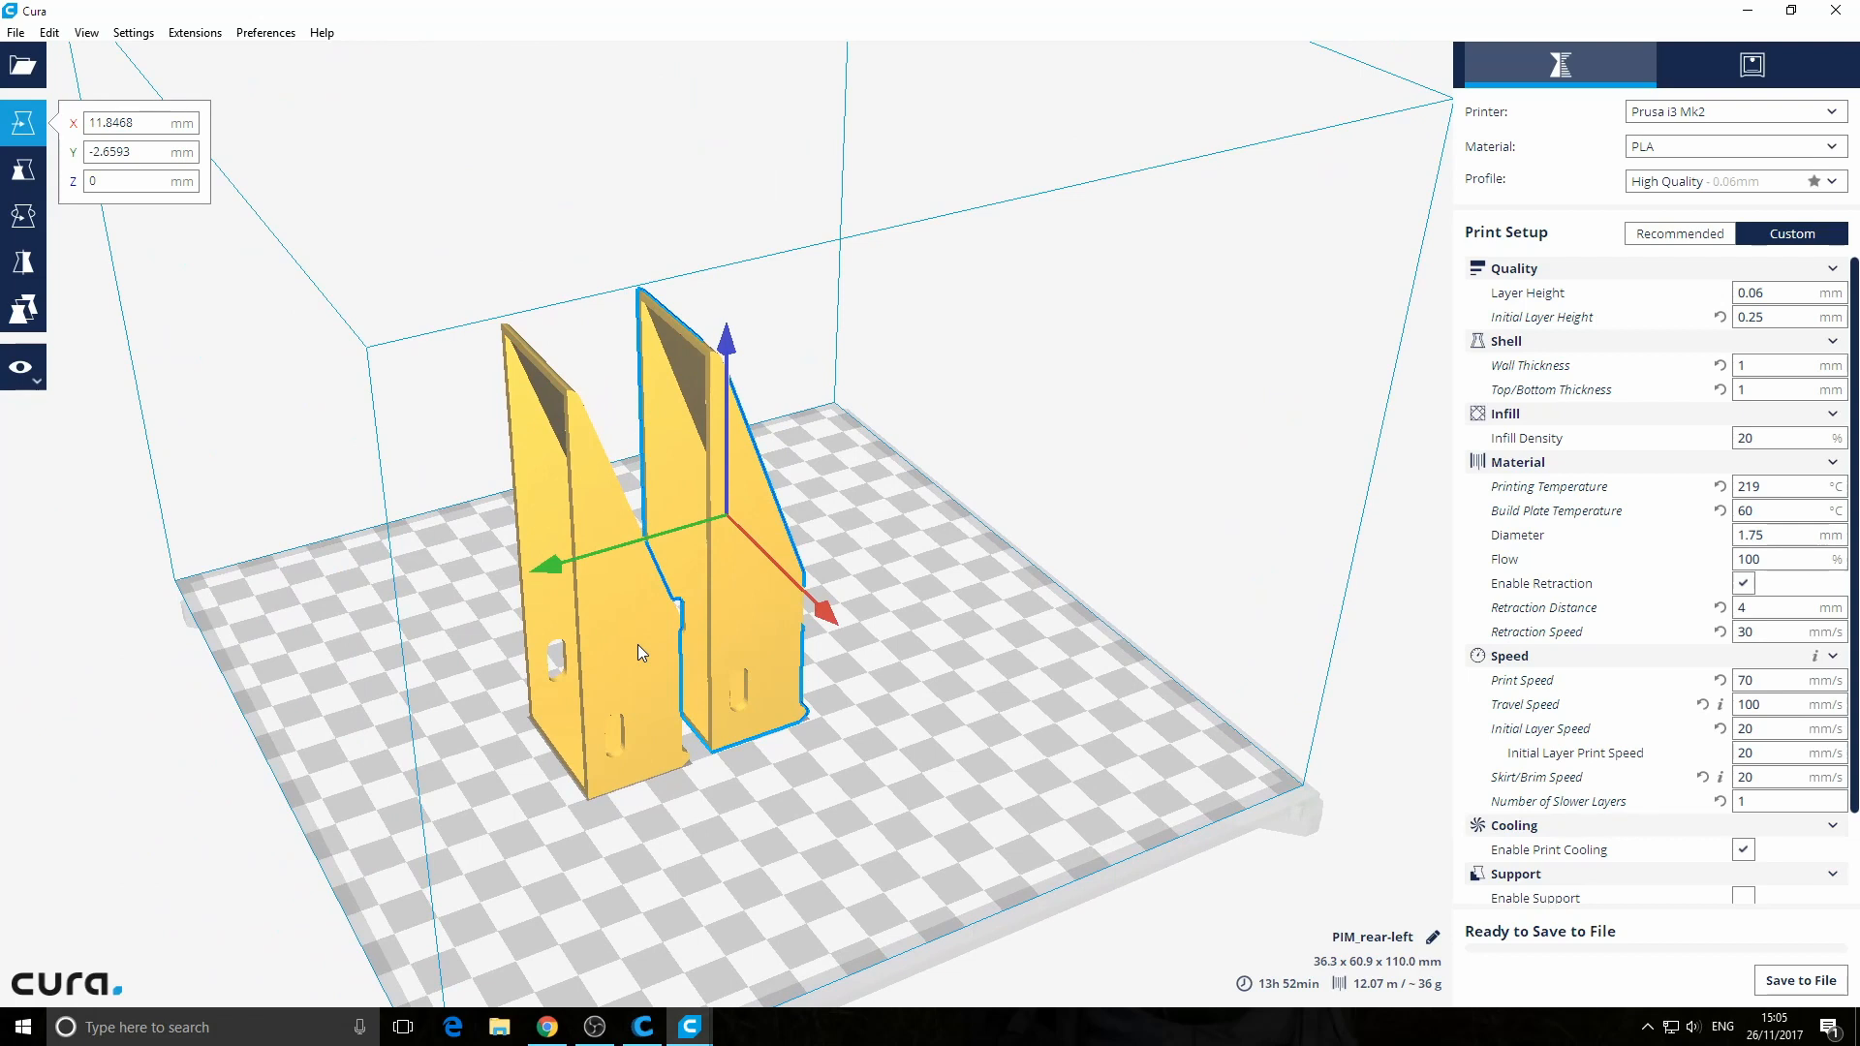
pyautogui.keyDown('ctrl'); pyautogui.click(627, 668); pyautogui.keyUp('ctrl')
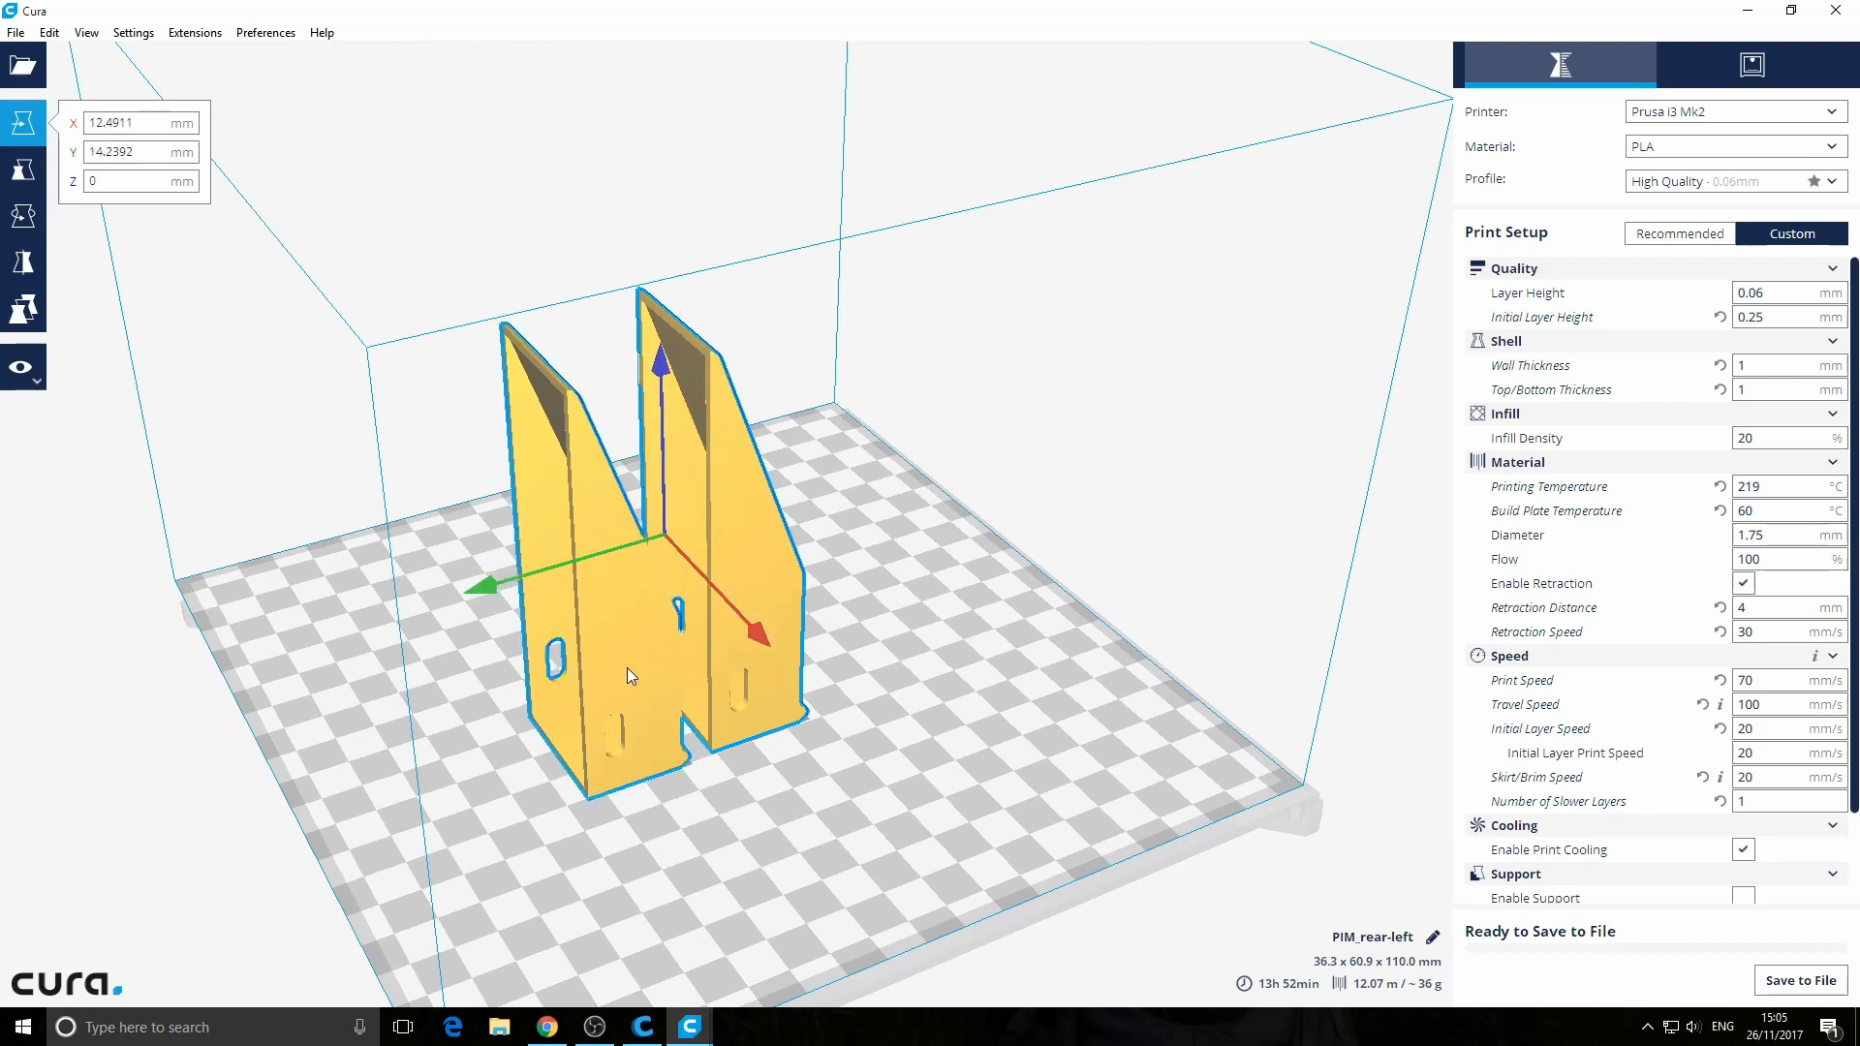
pyautogui.moveTo(771, 663)
pyautogui.mouseDown()
pyautogui.moveTo(812, 659)
pyautogui.moveTo(769, 654)
pyautogui.mouseUp()
pyautogui.keyDown('ctrl'); pyautogui.click(645, 664); pyautogui.keyUp('ctrl')
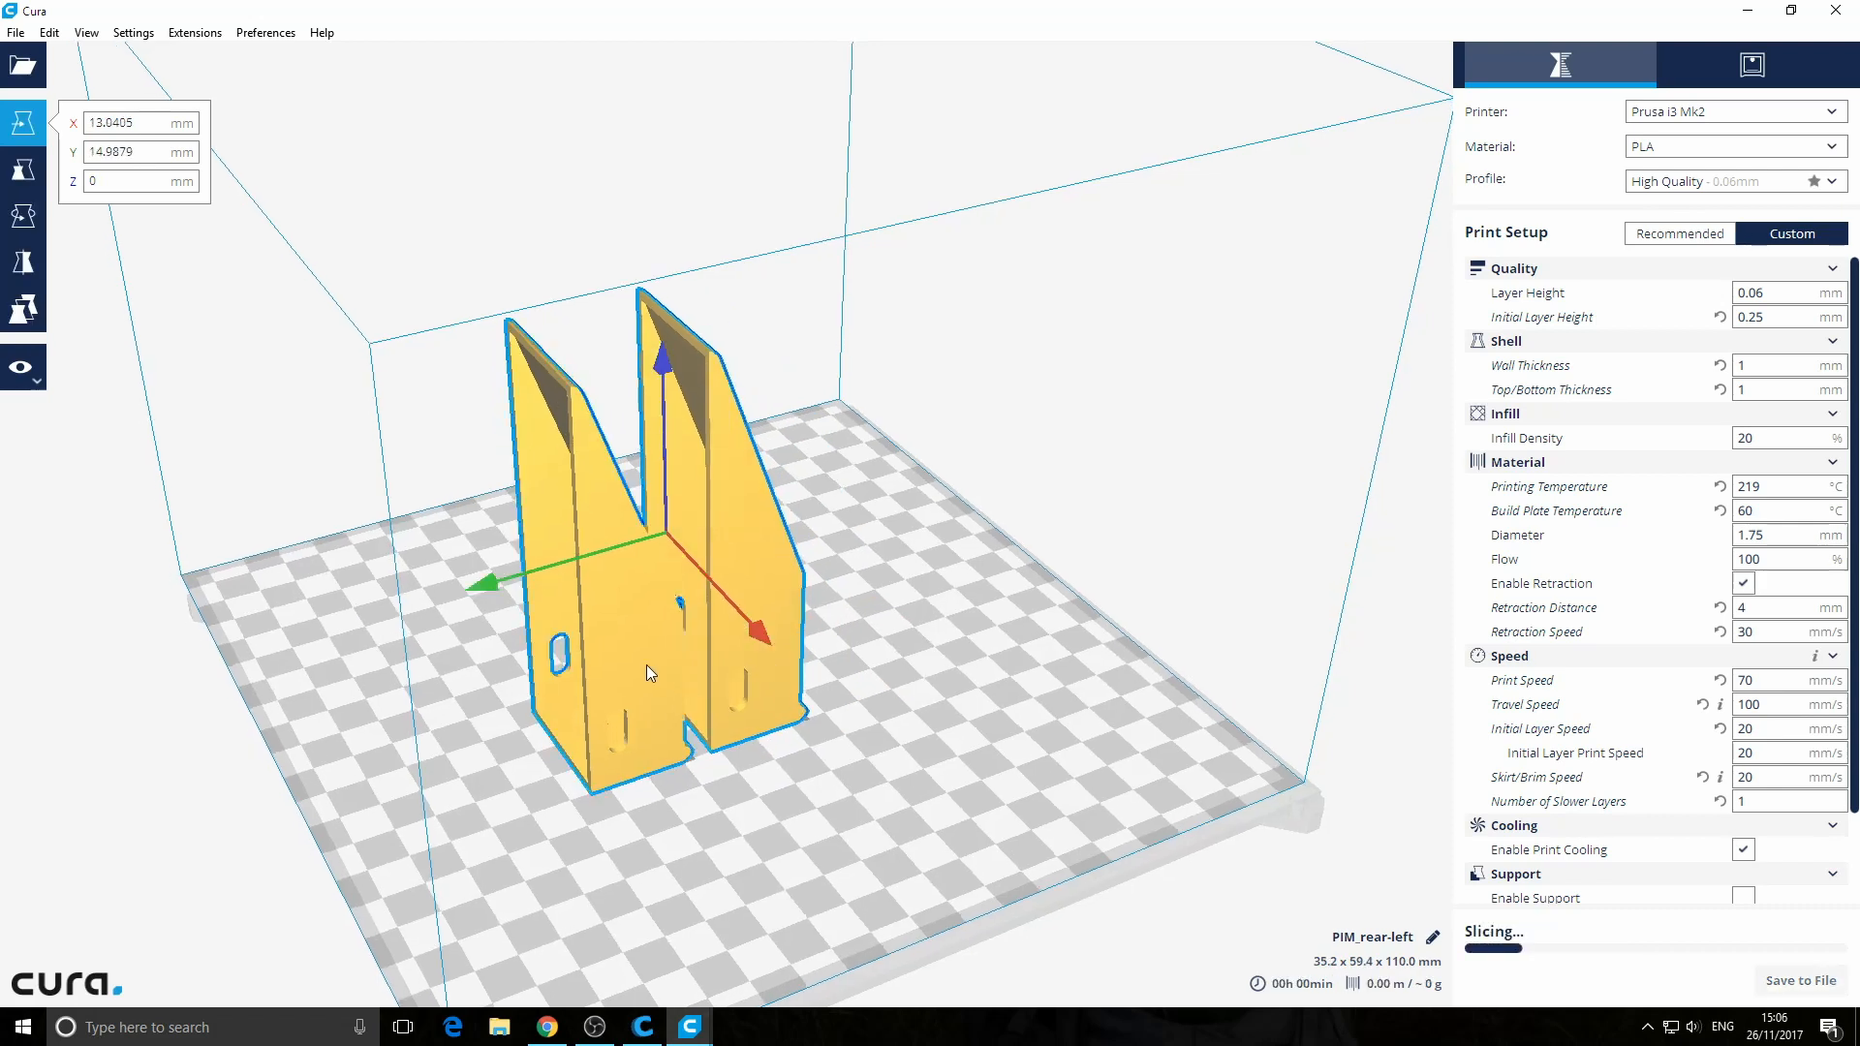
pyautogui.rightClick(647, 665)
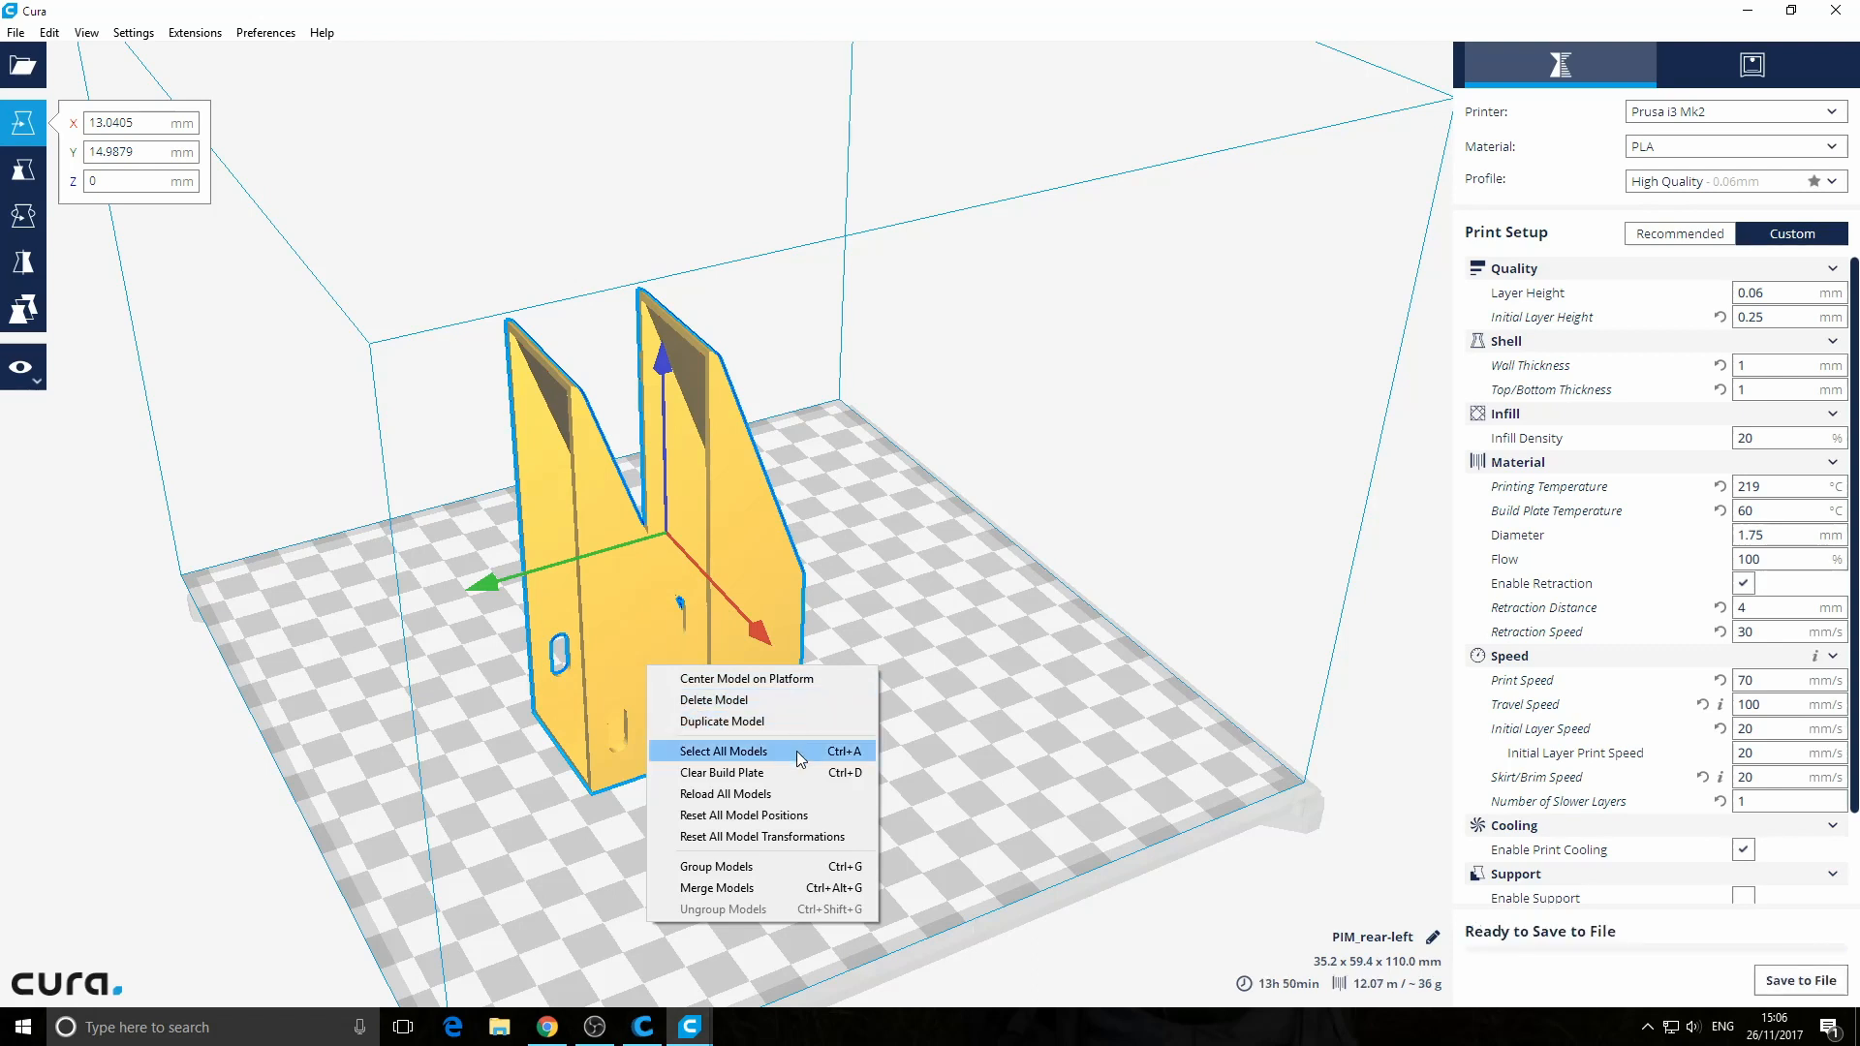
pyautogui.click(754, 866)
# Move the grouped ramps to about X 3.6 mm, Y -3.4 mm and ungroup them
pyautogui.moveTo(764, 659); pyautogui.dragTo(740, 542)
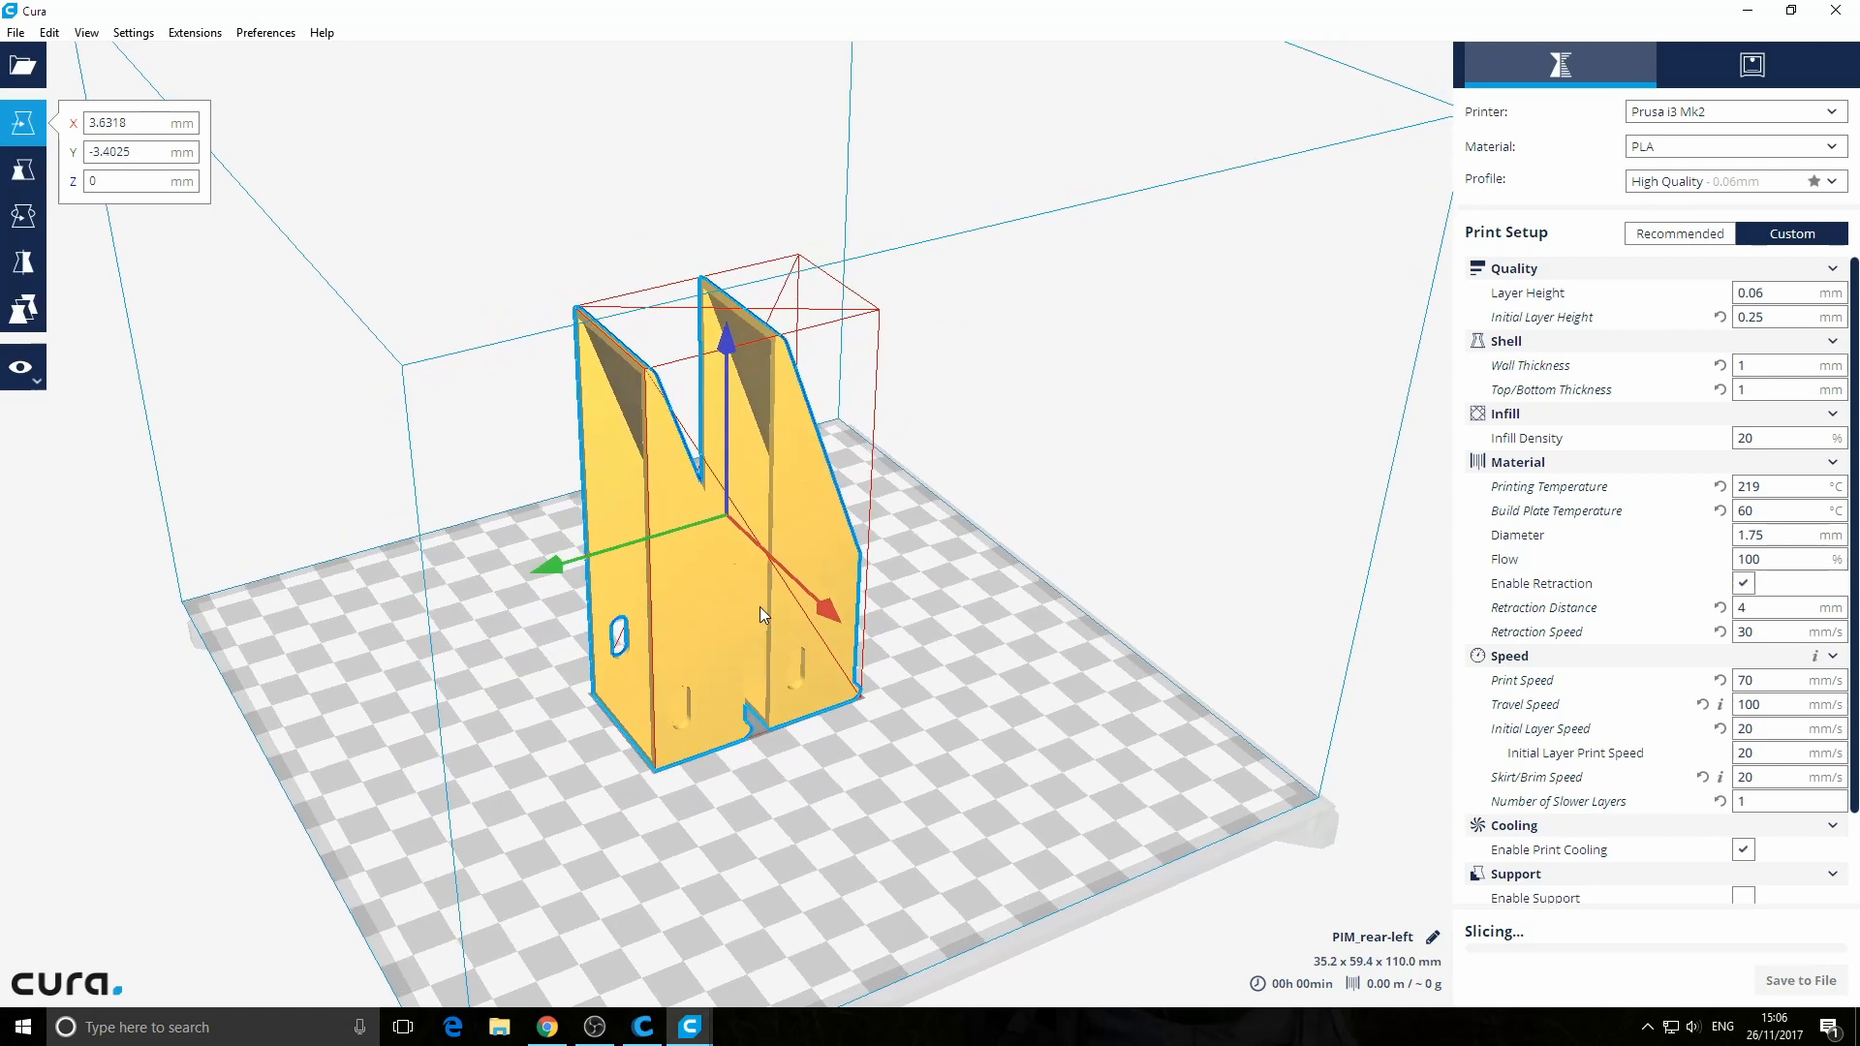
pyautogui.rightClick(748, 591)
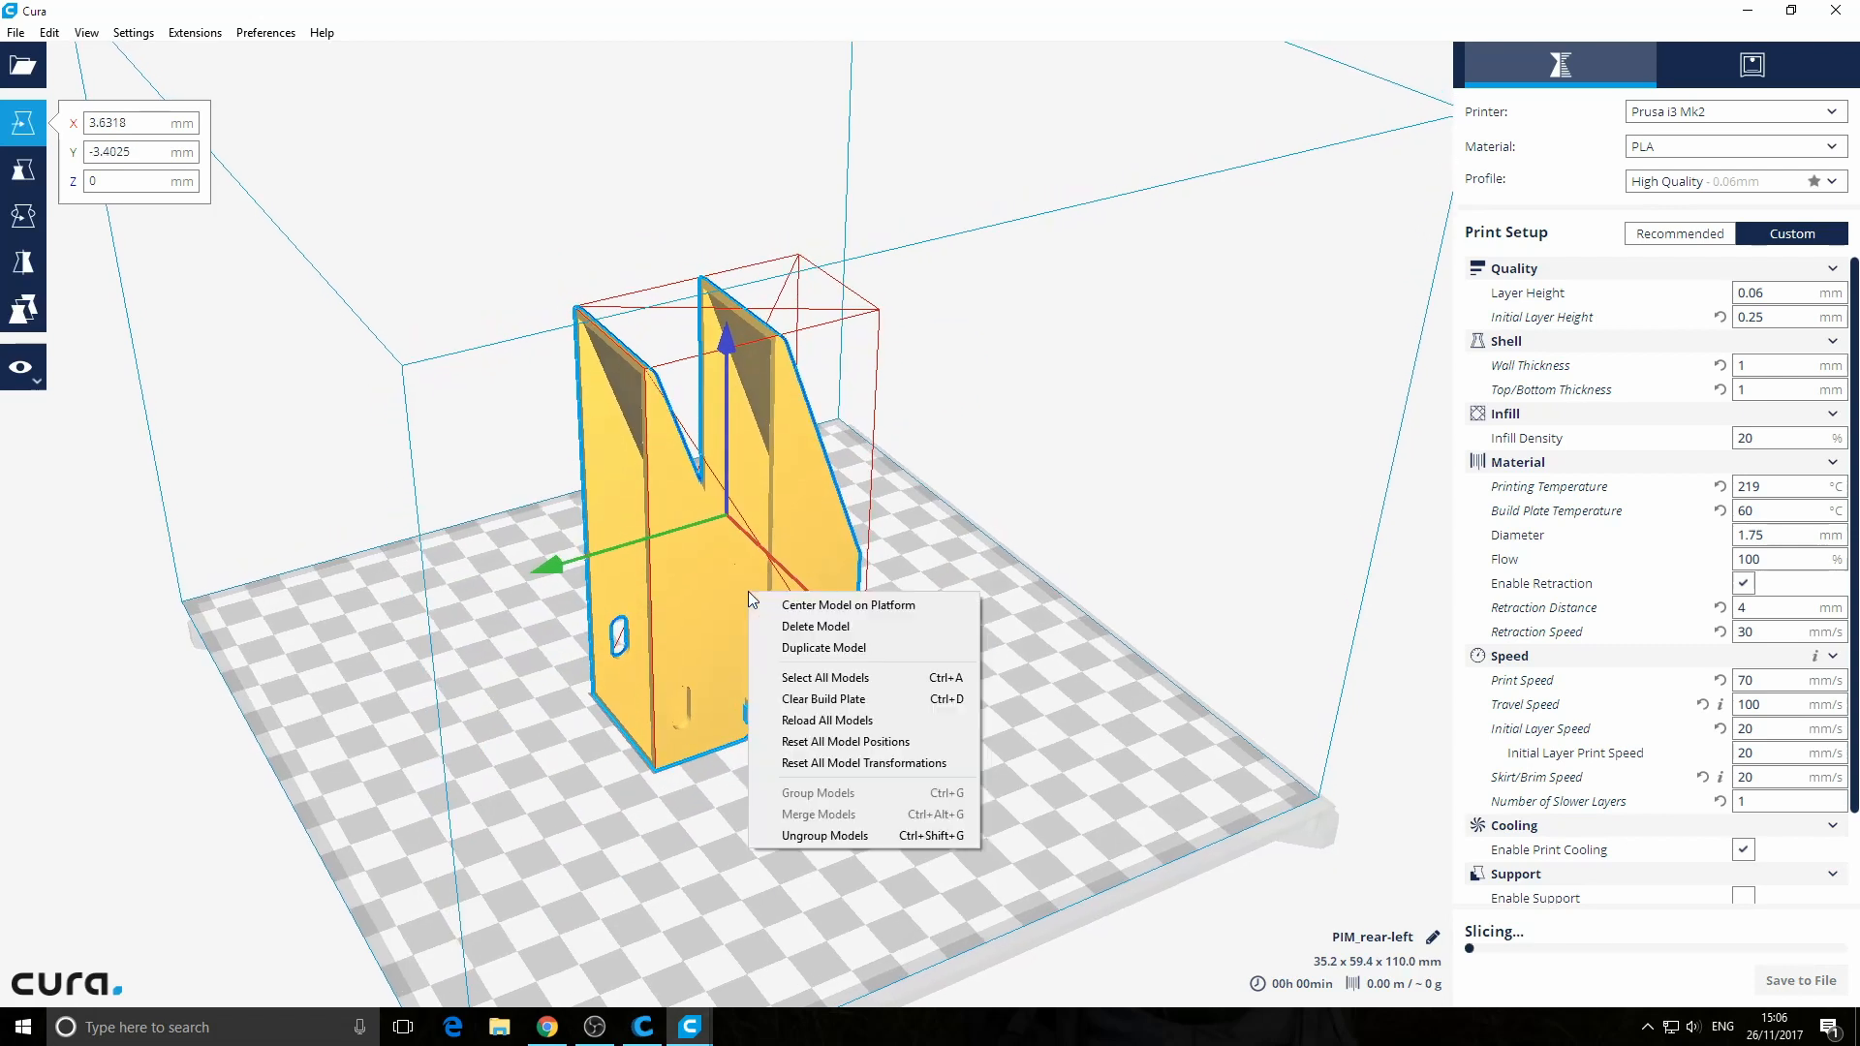
pyautogui.click(822, 837)
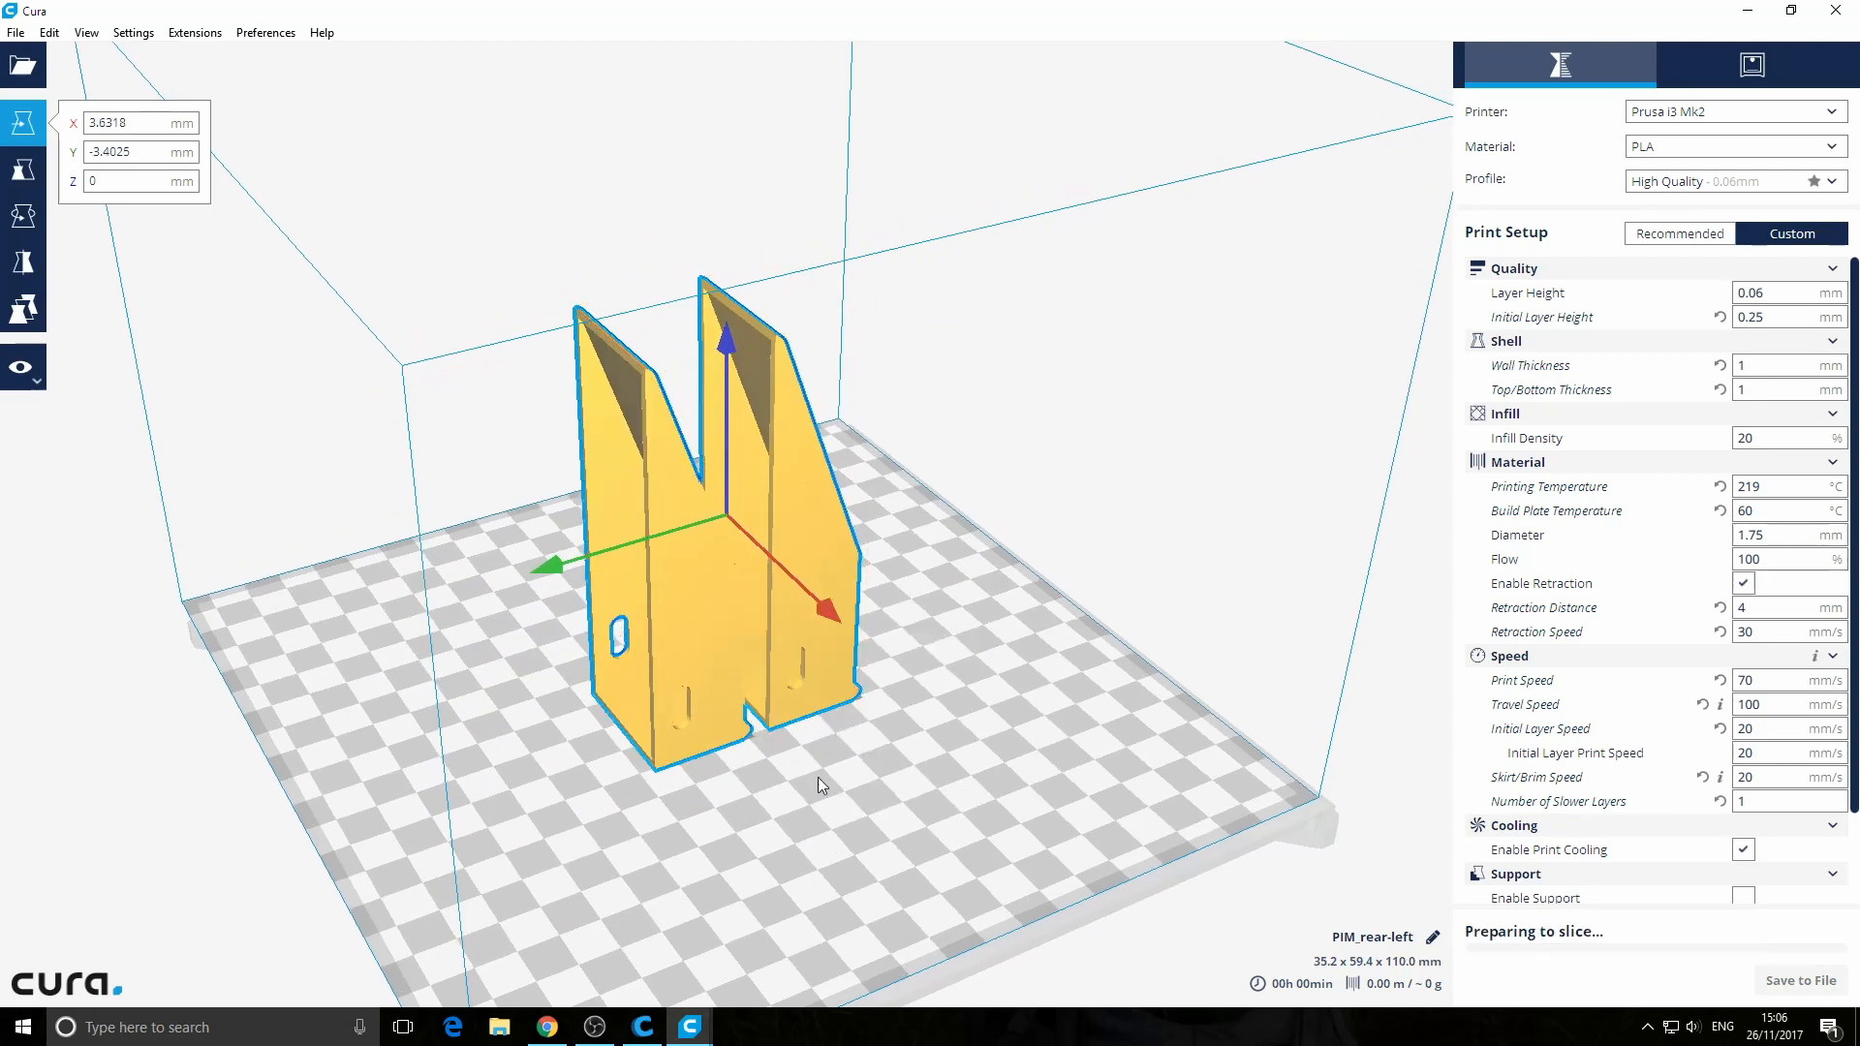
# Move one of the two upright ramps away to about X 0.7 mm, Y -75 mm and delete it from the build plate
pyautogui.click(818, 665)
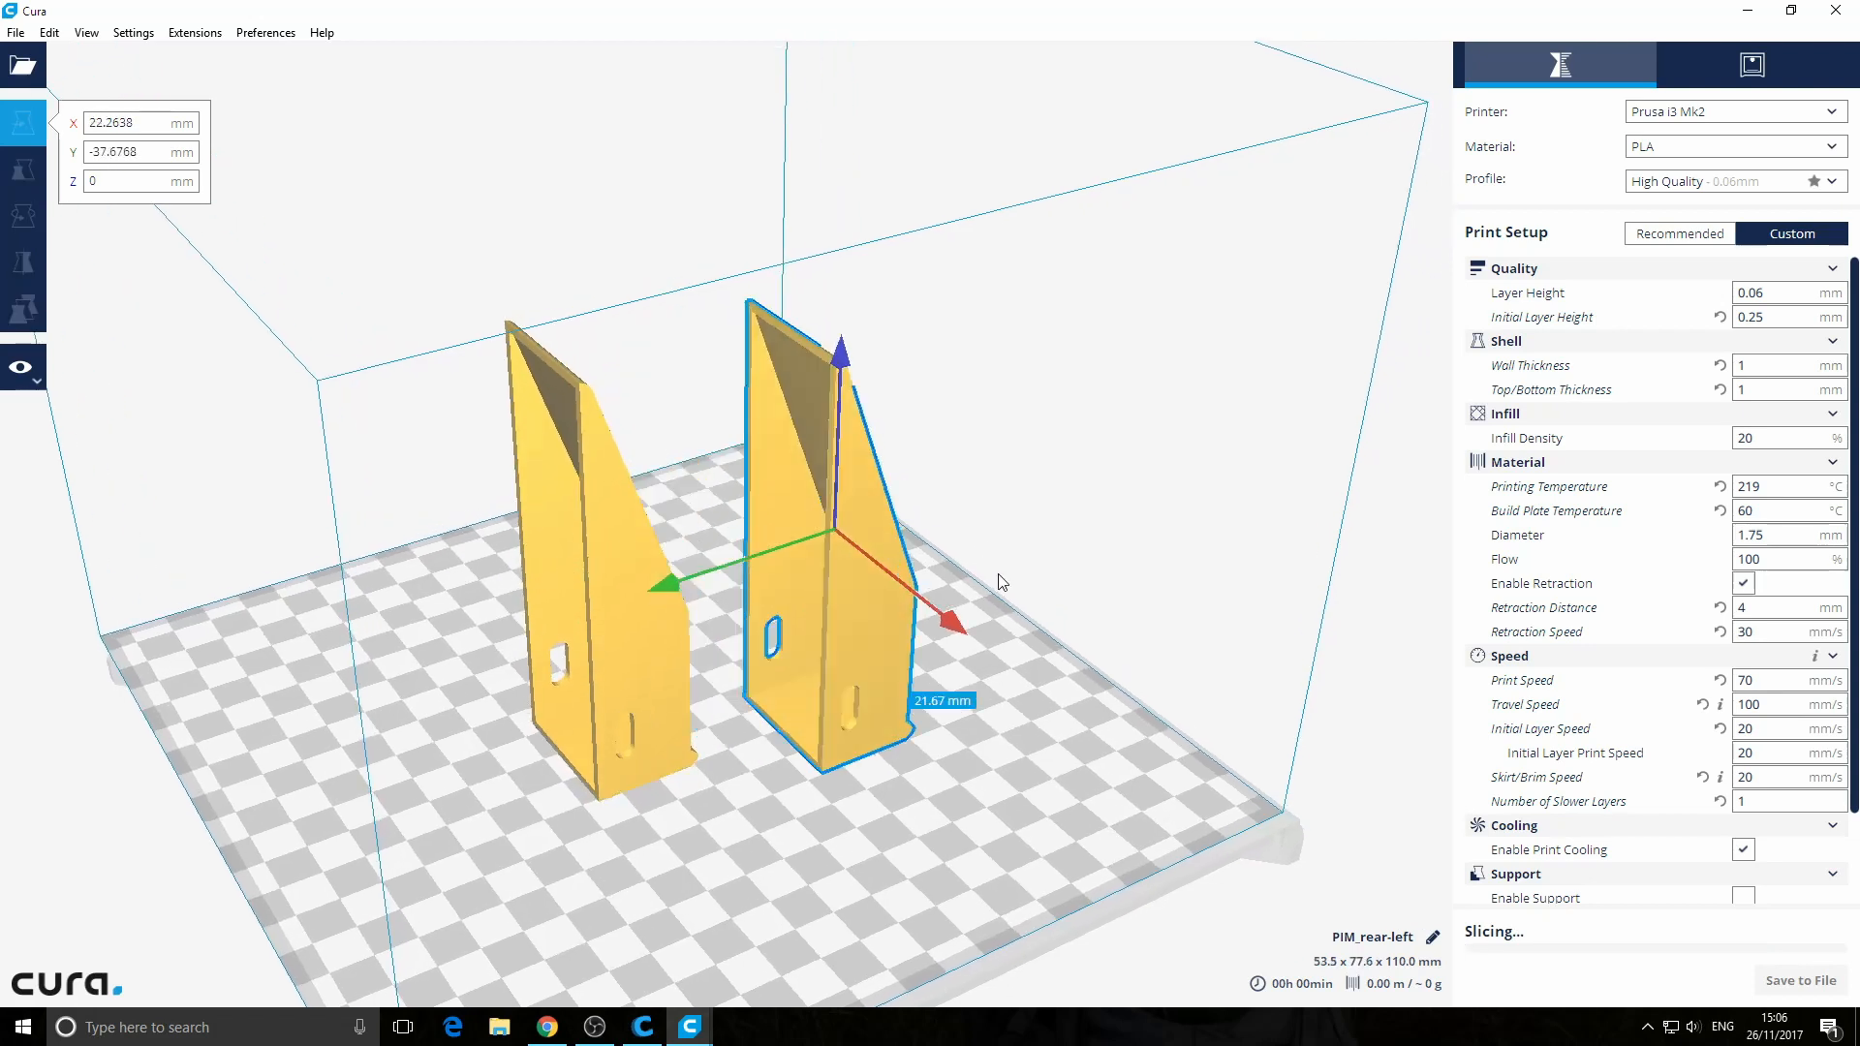
pyautogui.moveTo(879, 646); pyautogui.dragTo(959, 581)
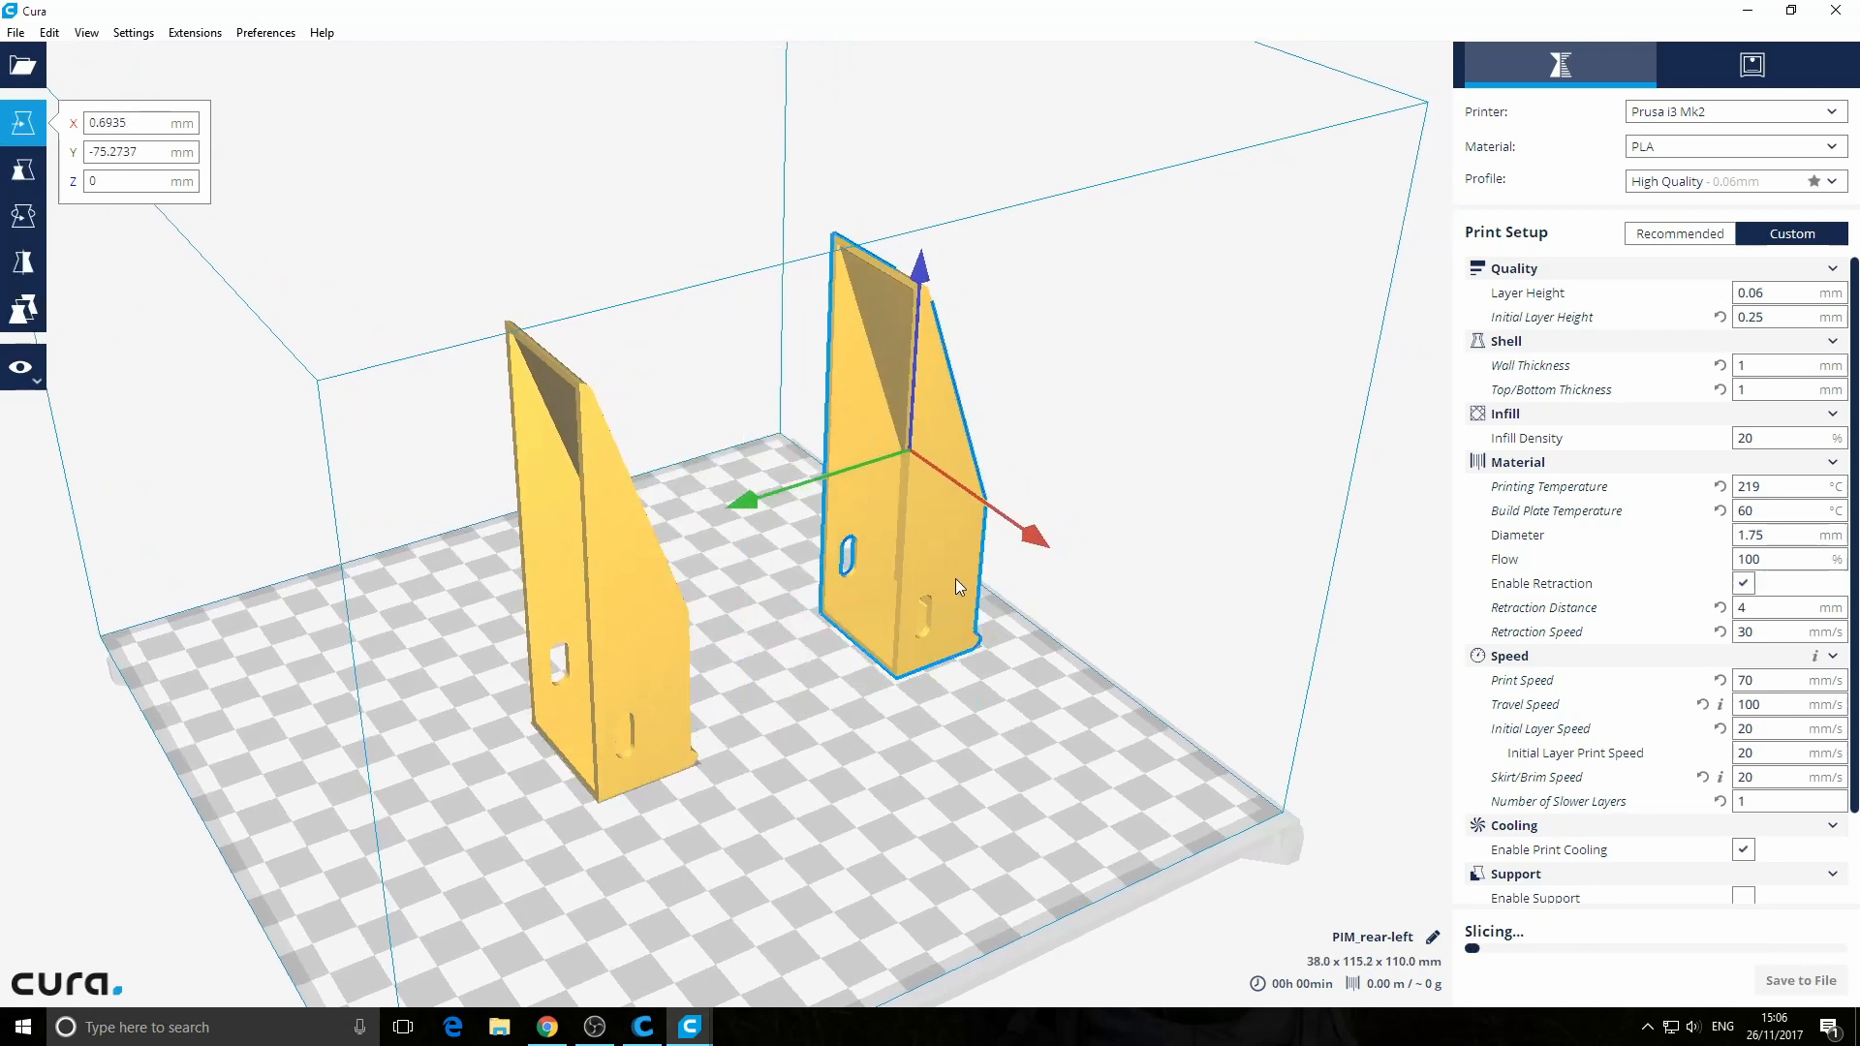
pyautogui.rightClick(932, 578)
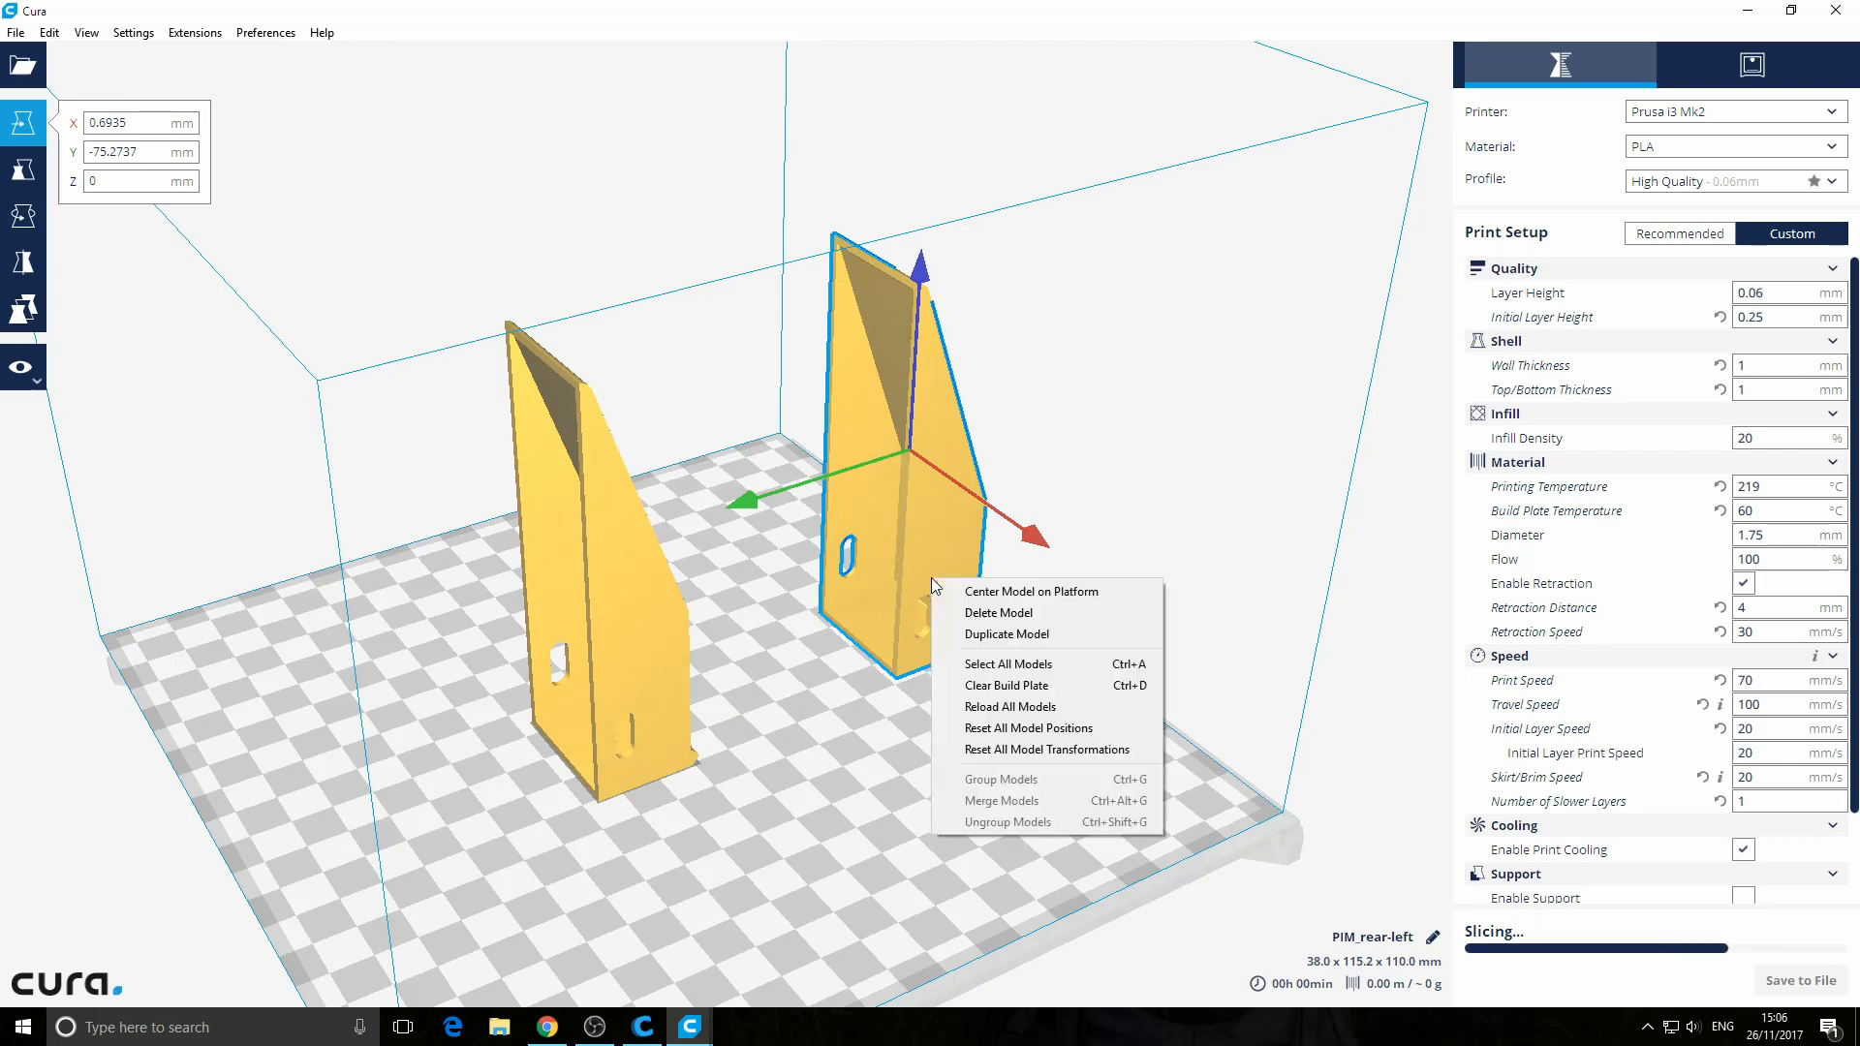
pyautogui.click(973, 614)
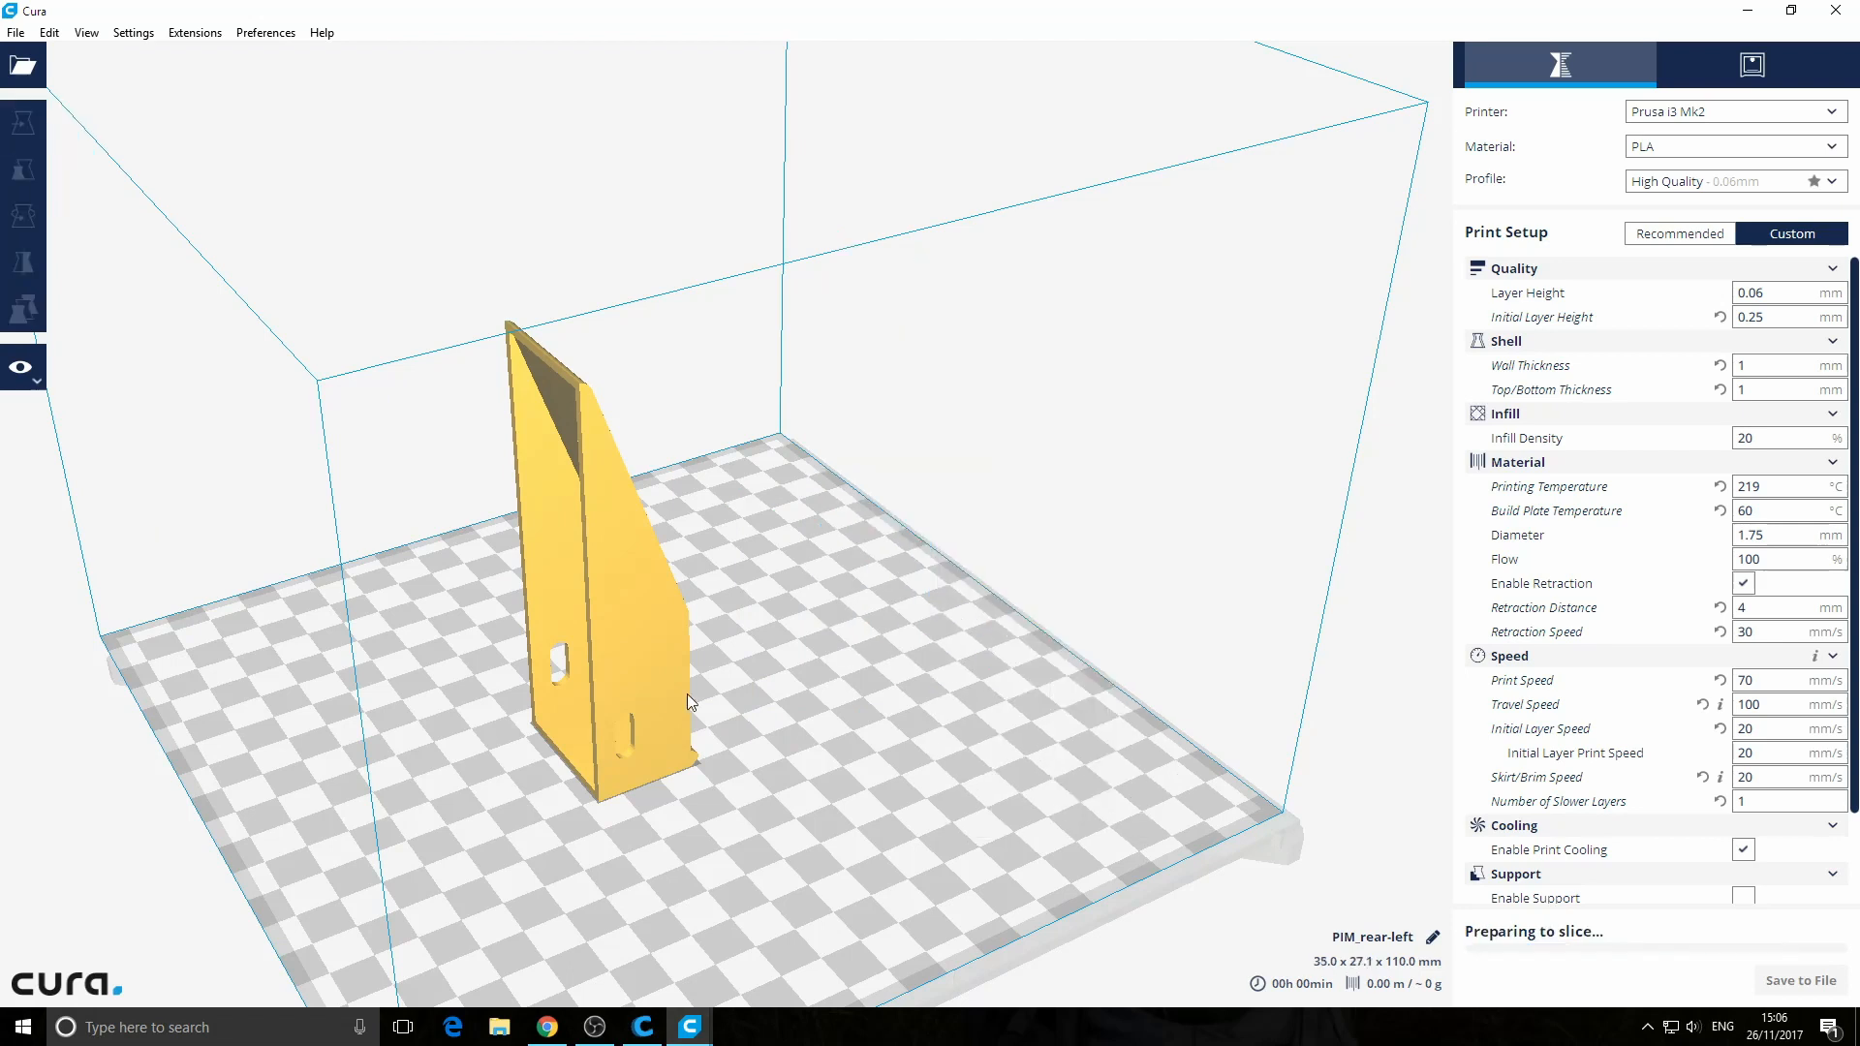
pyautogui.moveTo(834, 670); pyautogui.dragTo(620, 682, button='right')
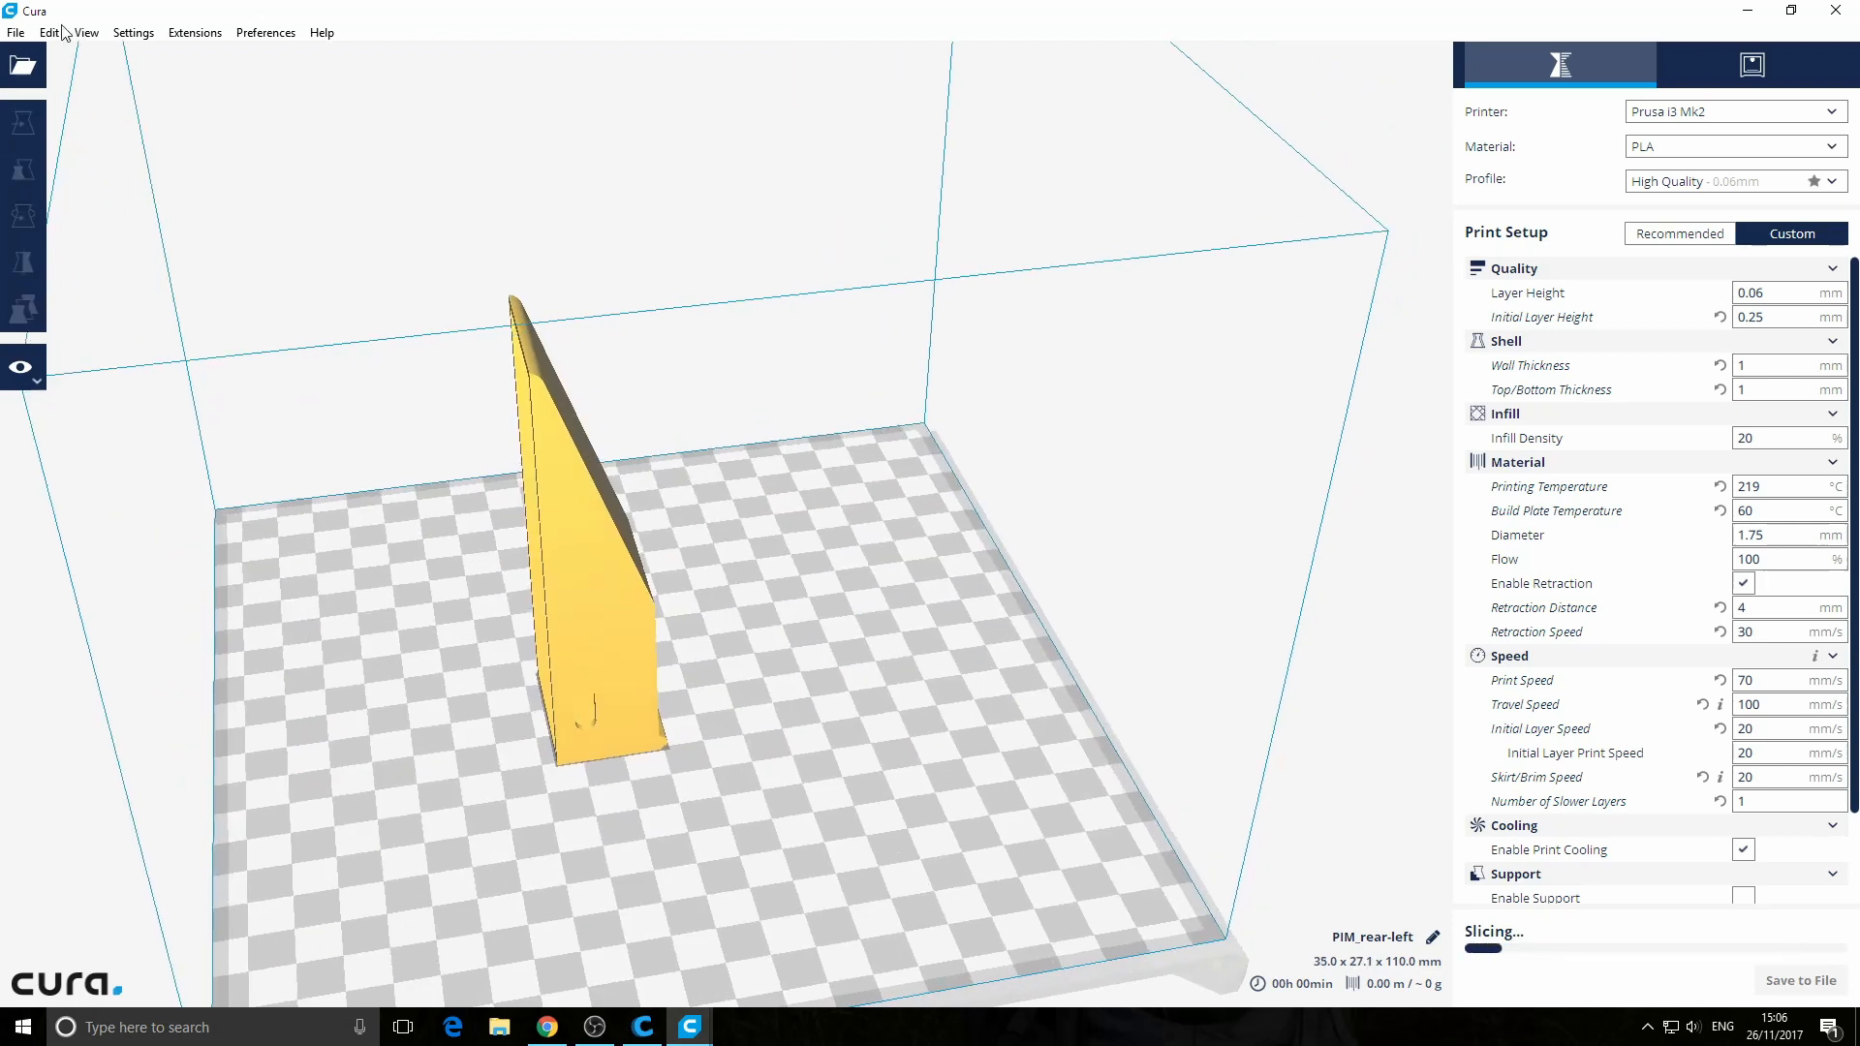
# Select the Prusa i3 Mk2 as the active printer
pyautogui.click(87, 35)
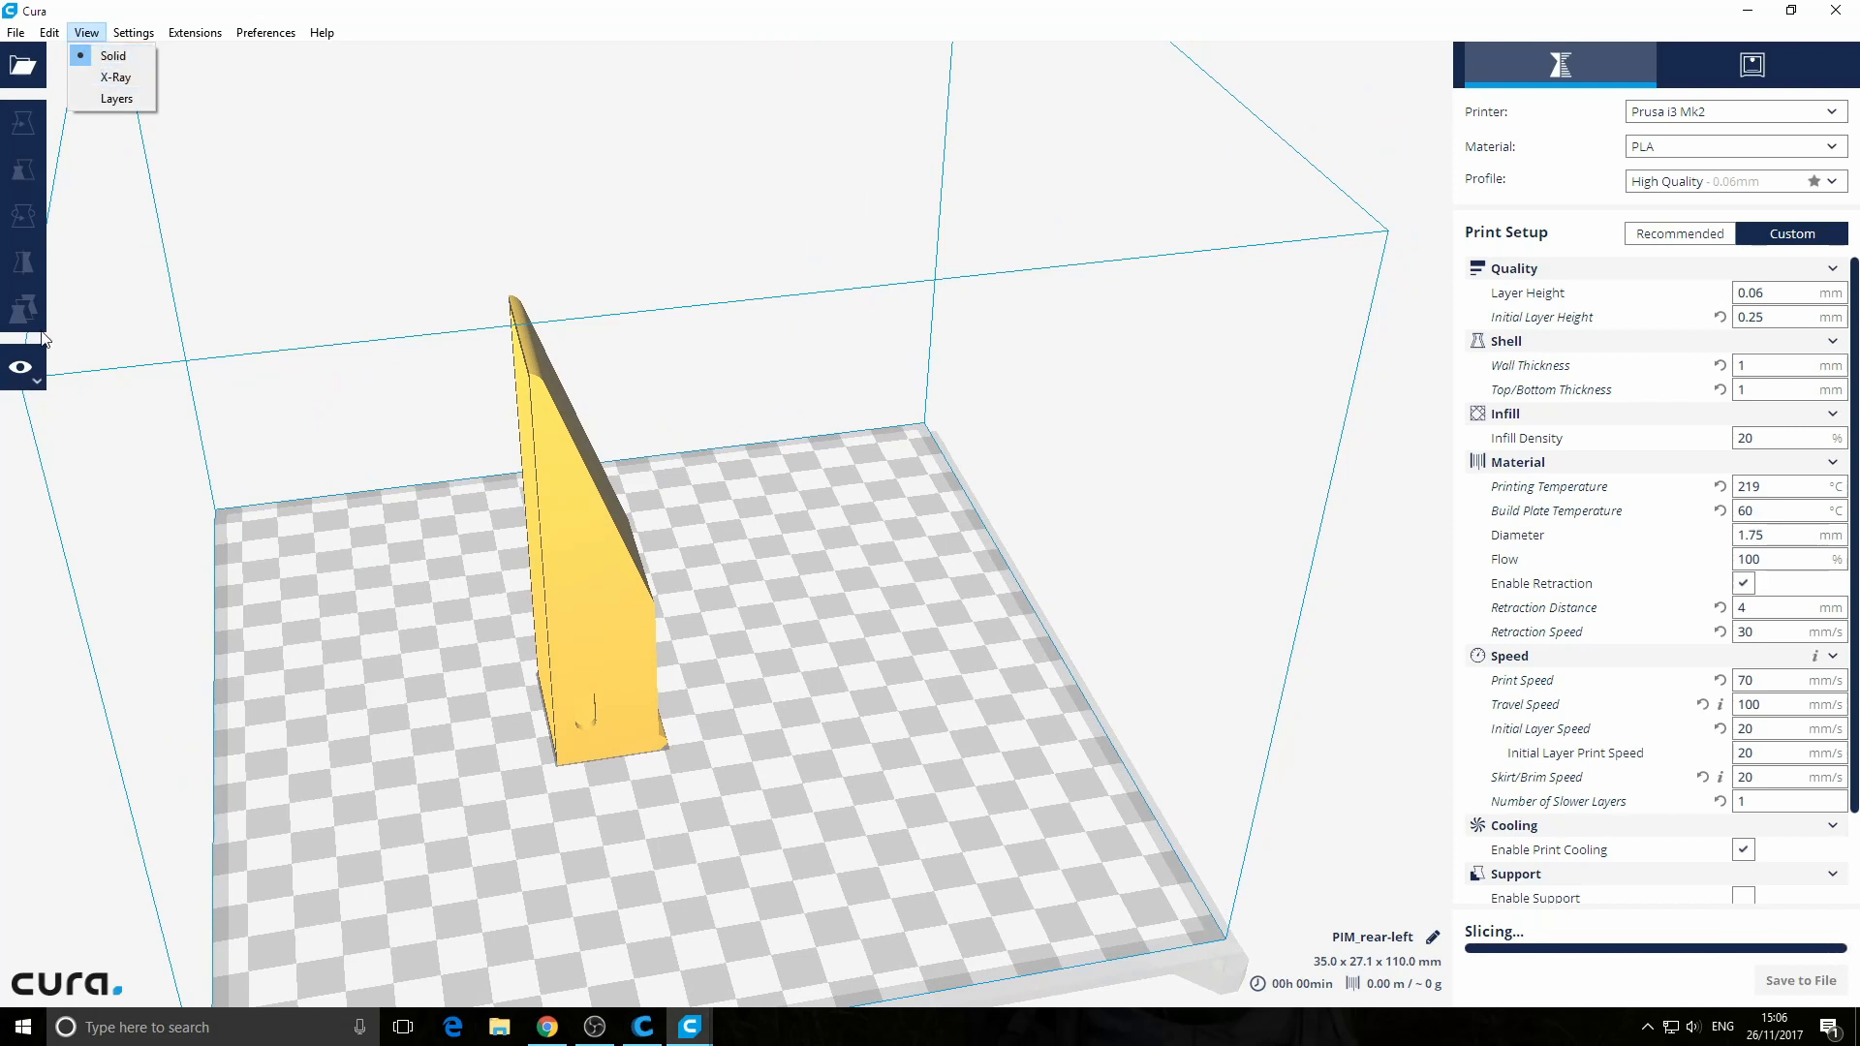
pyautogui.click(146, 31)
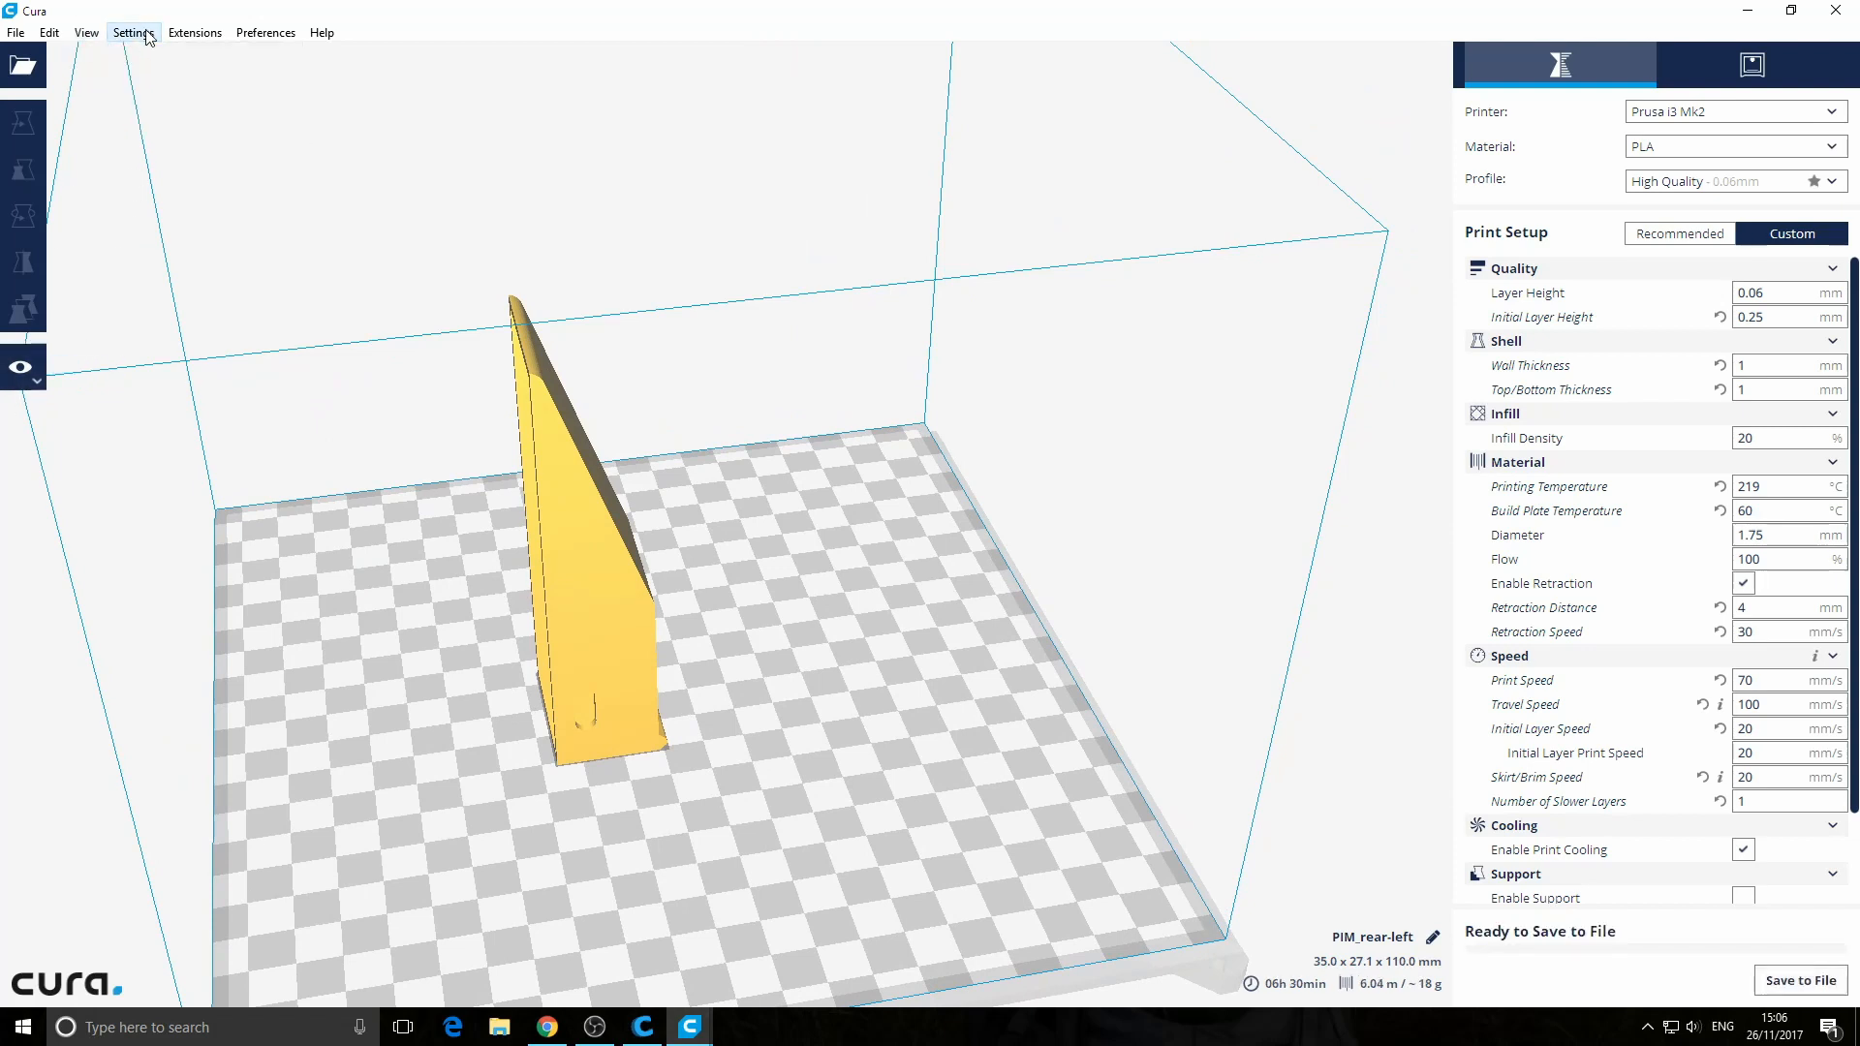
pyautogui.click(148, 35)
pyautogui.moveTo(147, 56)
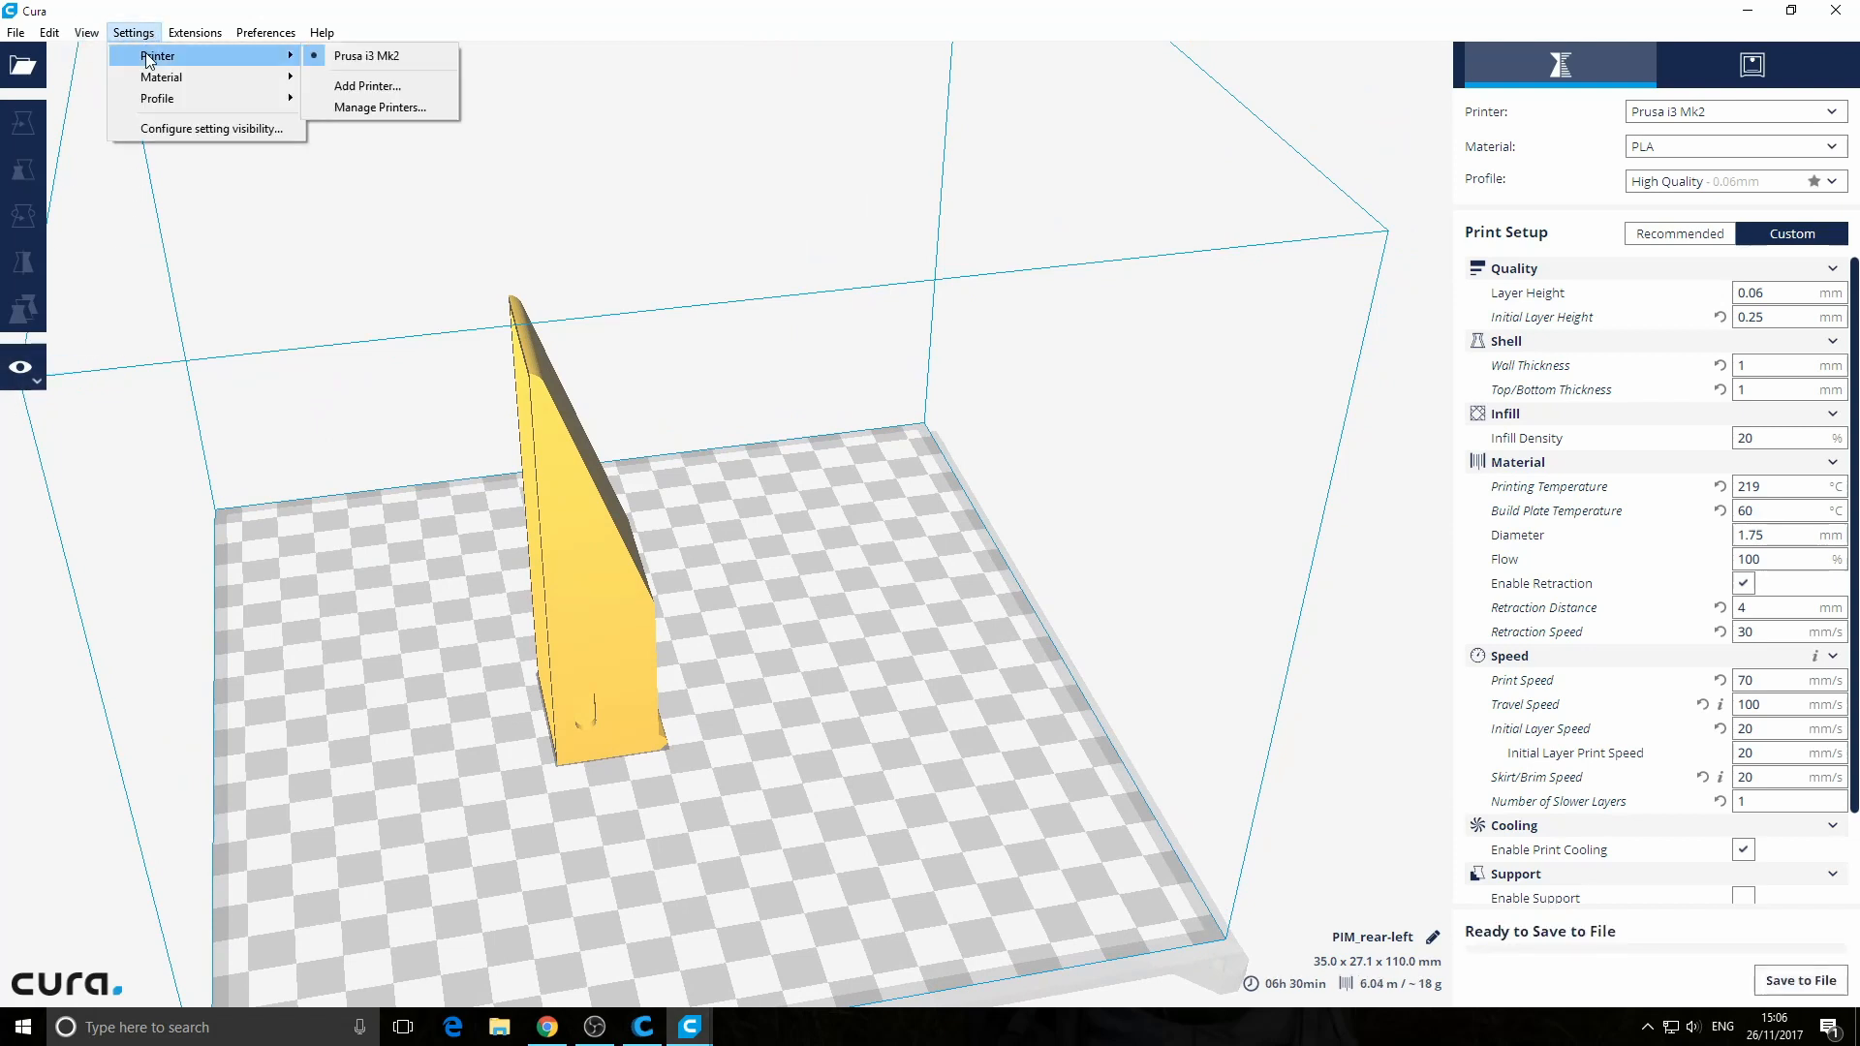
pyautogui.click(349, 57)
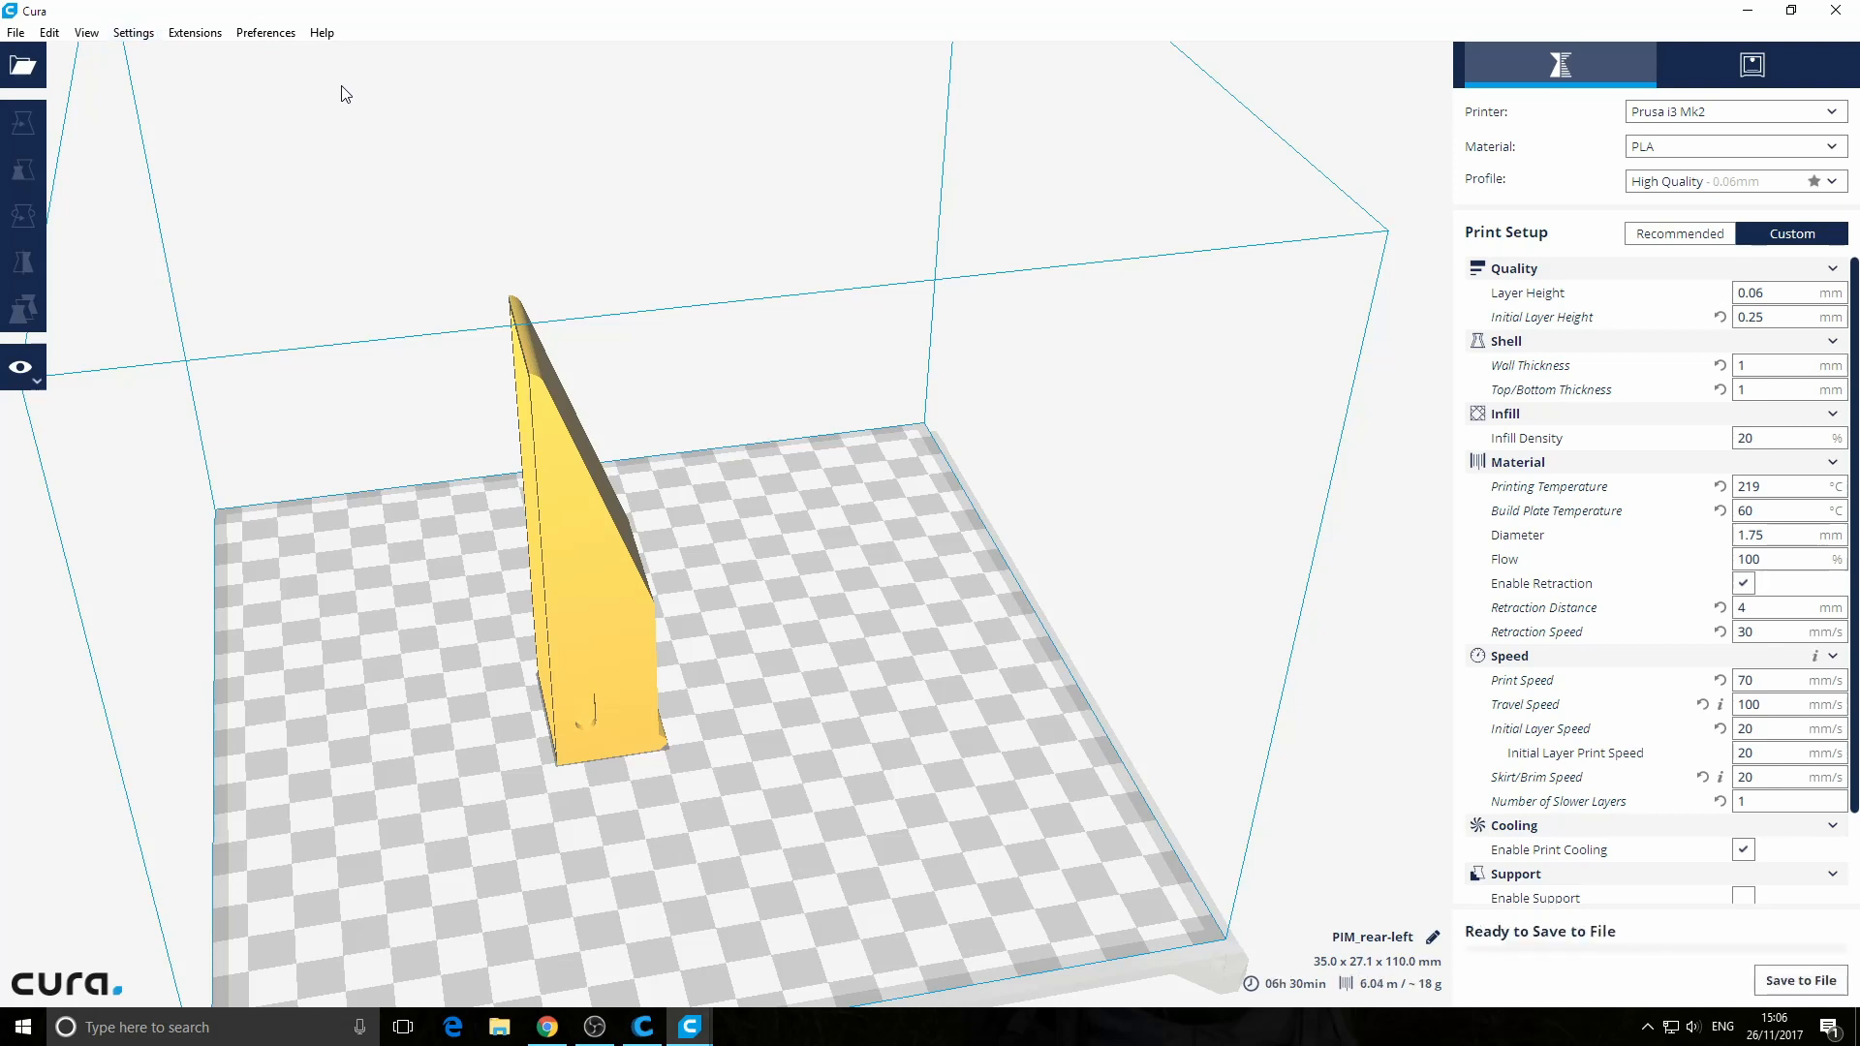
pyautogui.click(138, 35)
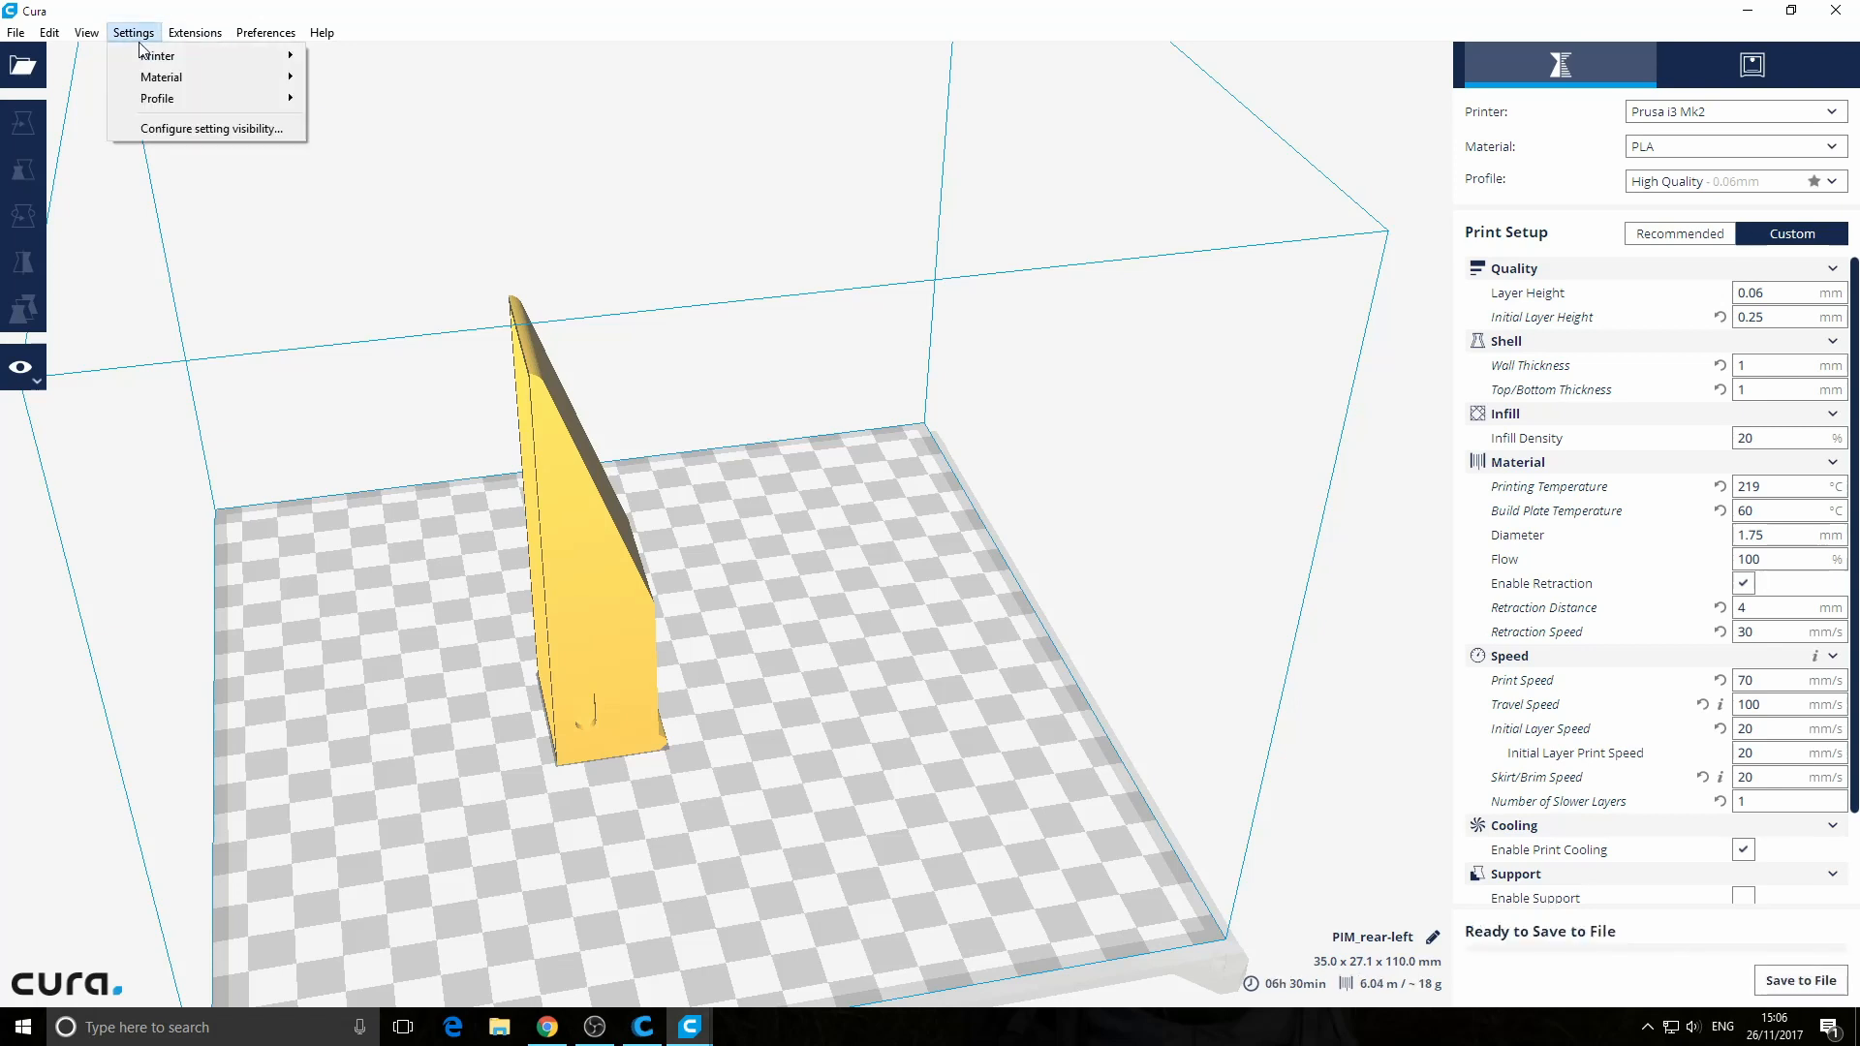
pyautogui.moveTo(231, 55)
pyautogui.click(337, 56)
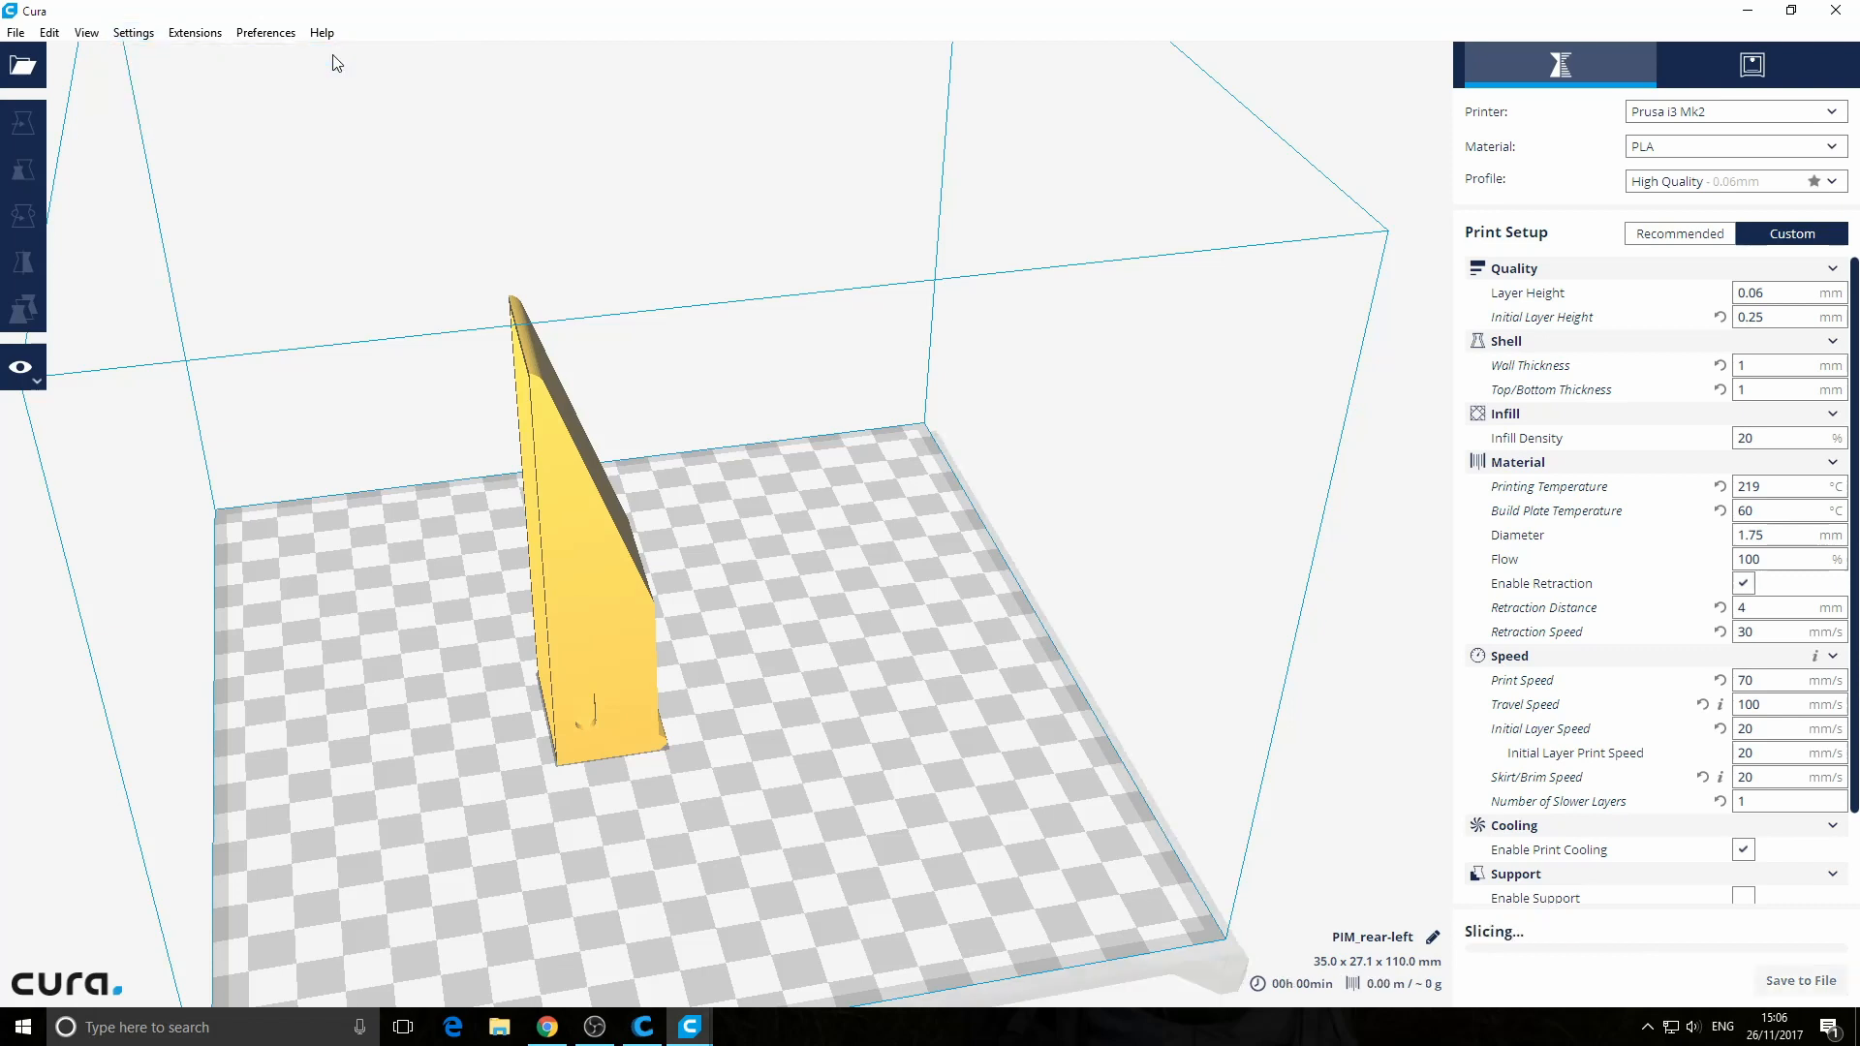
# Open the printer management preferences and review the general options and the setting visibility list
pyautogui.click(141, 37)
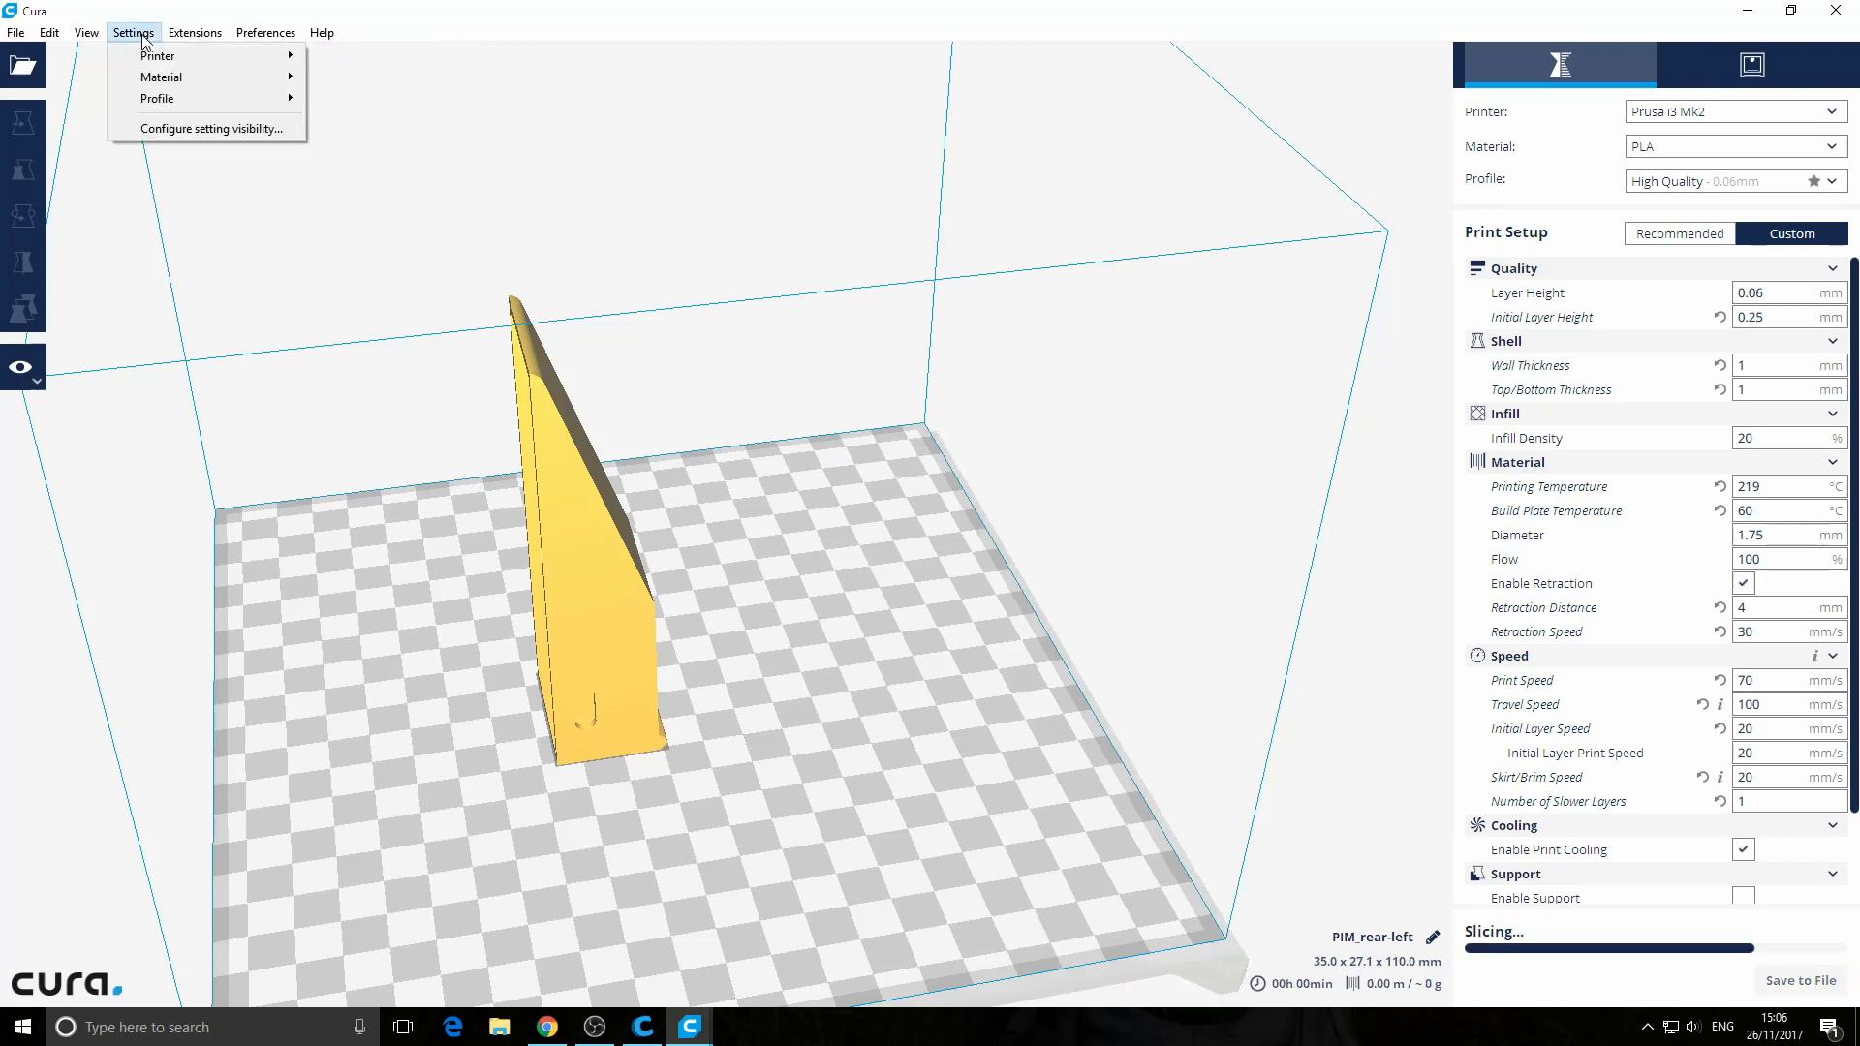
pyautogui.moveTo(150, 56)
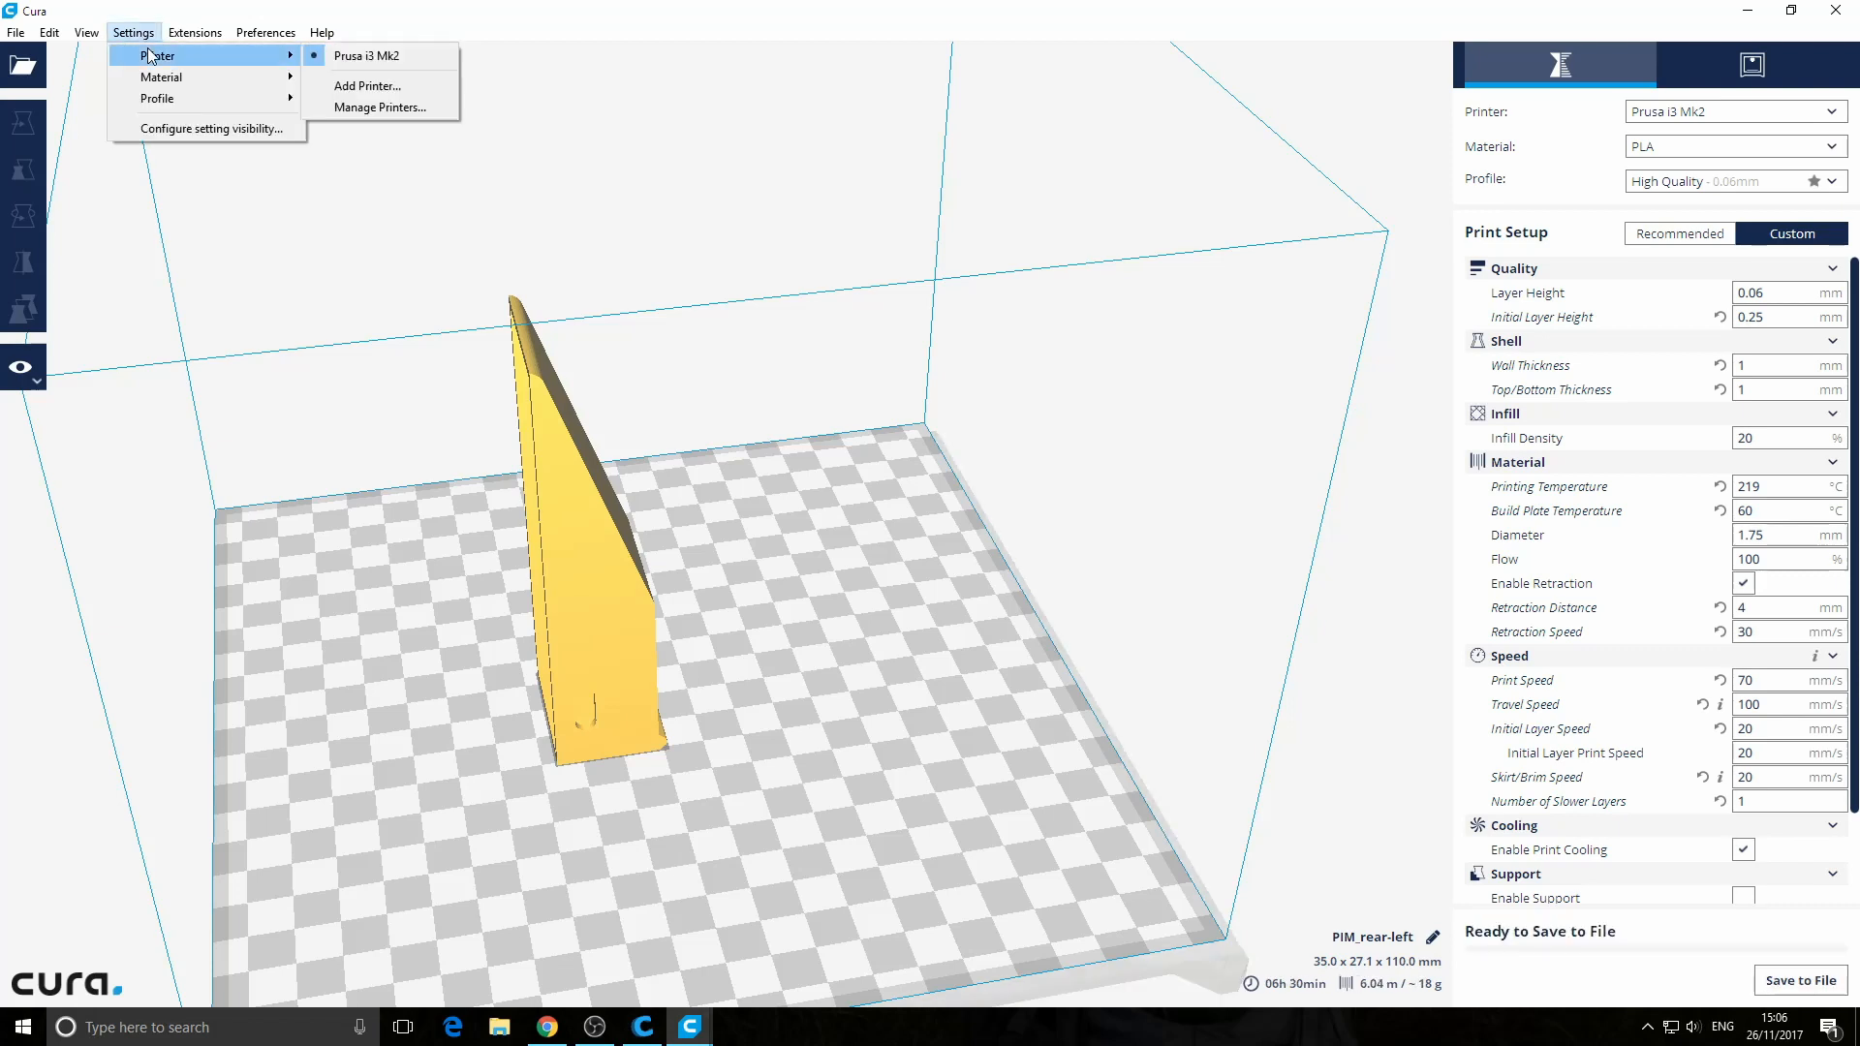
pyautogui.click(369, 108)
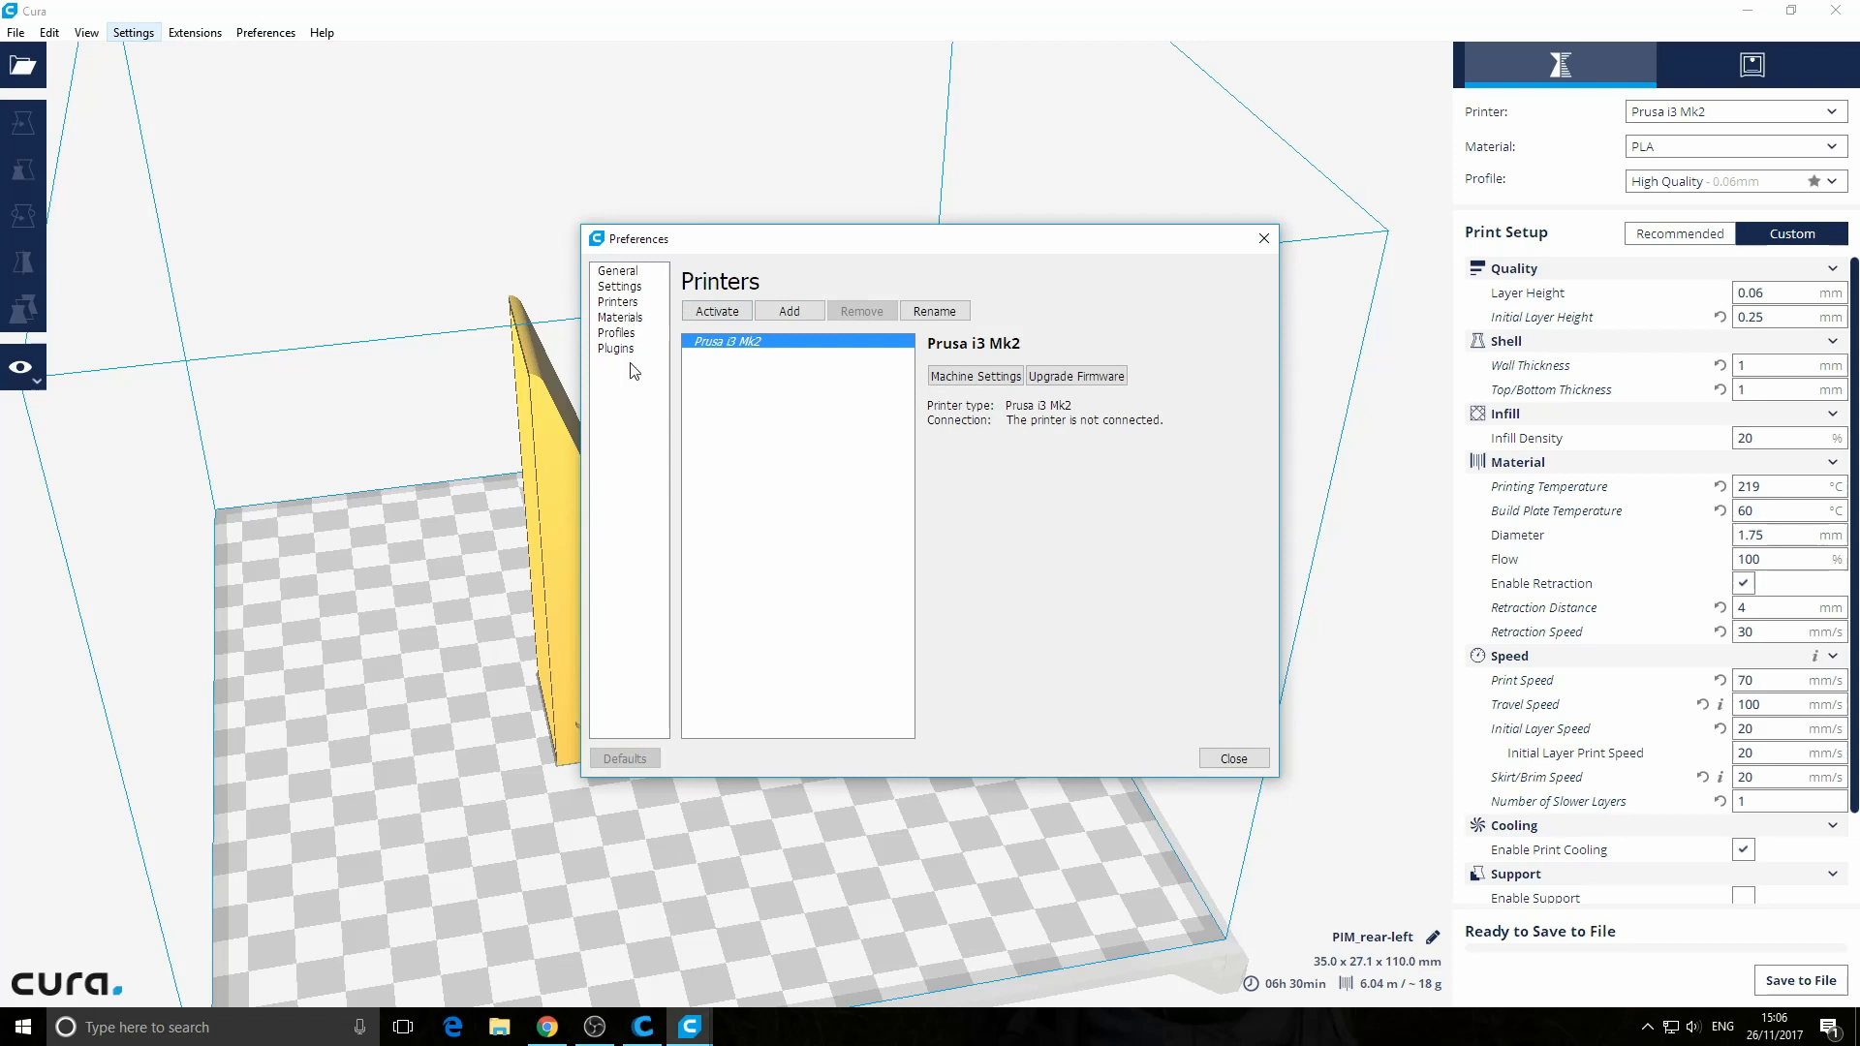
pyautogui.click(616, 276)
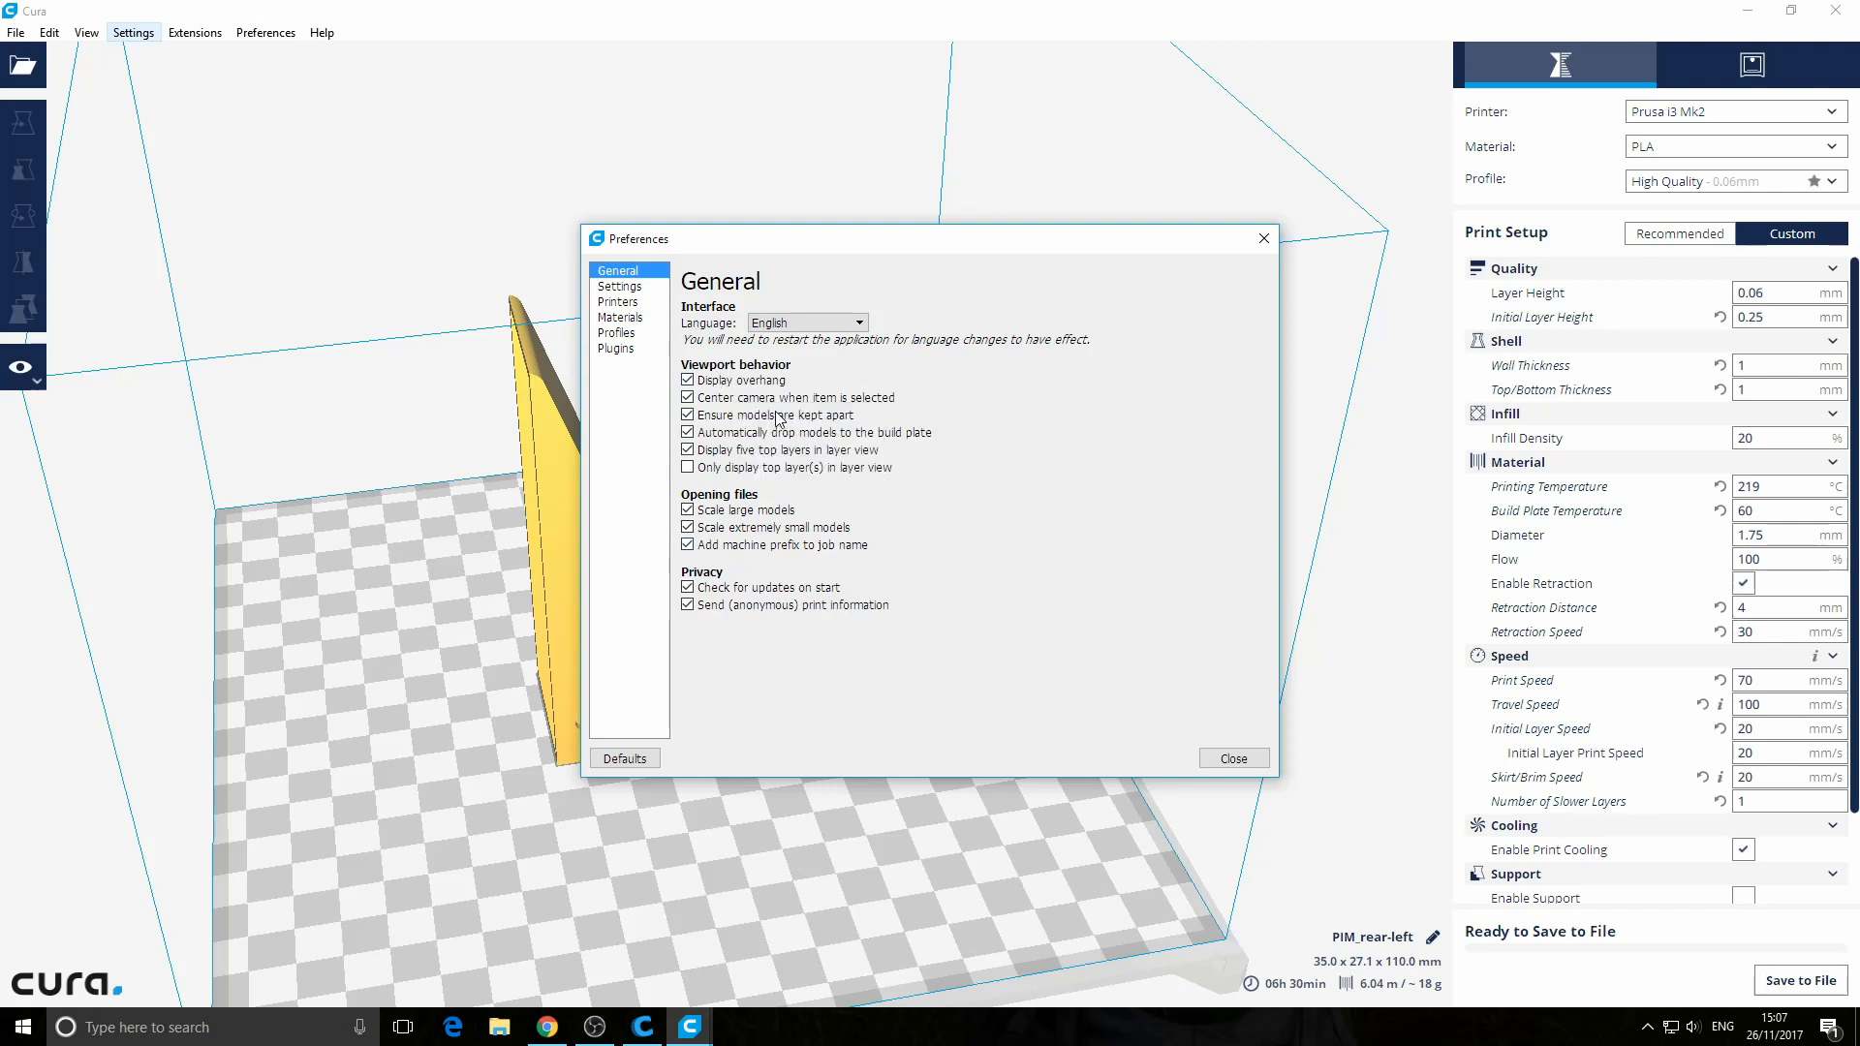
pyautogui.moveTo(761, 390)
pyautogui.click(649, 288)
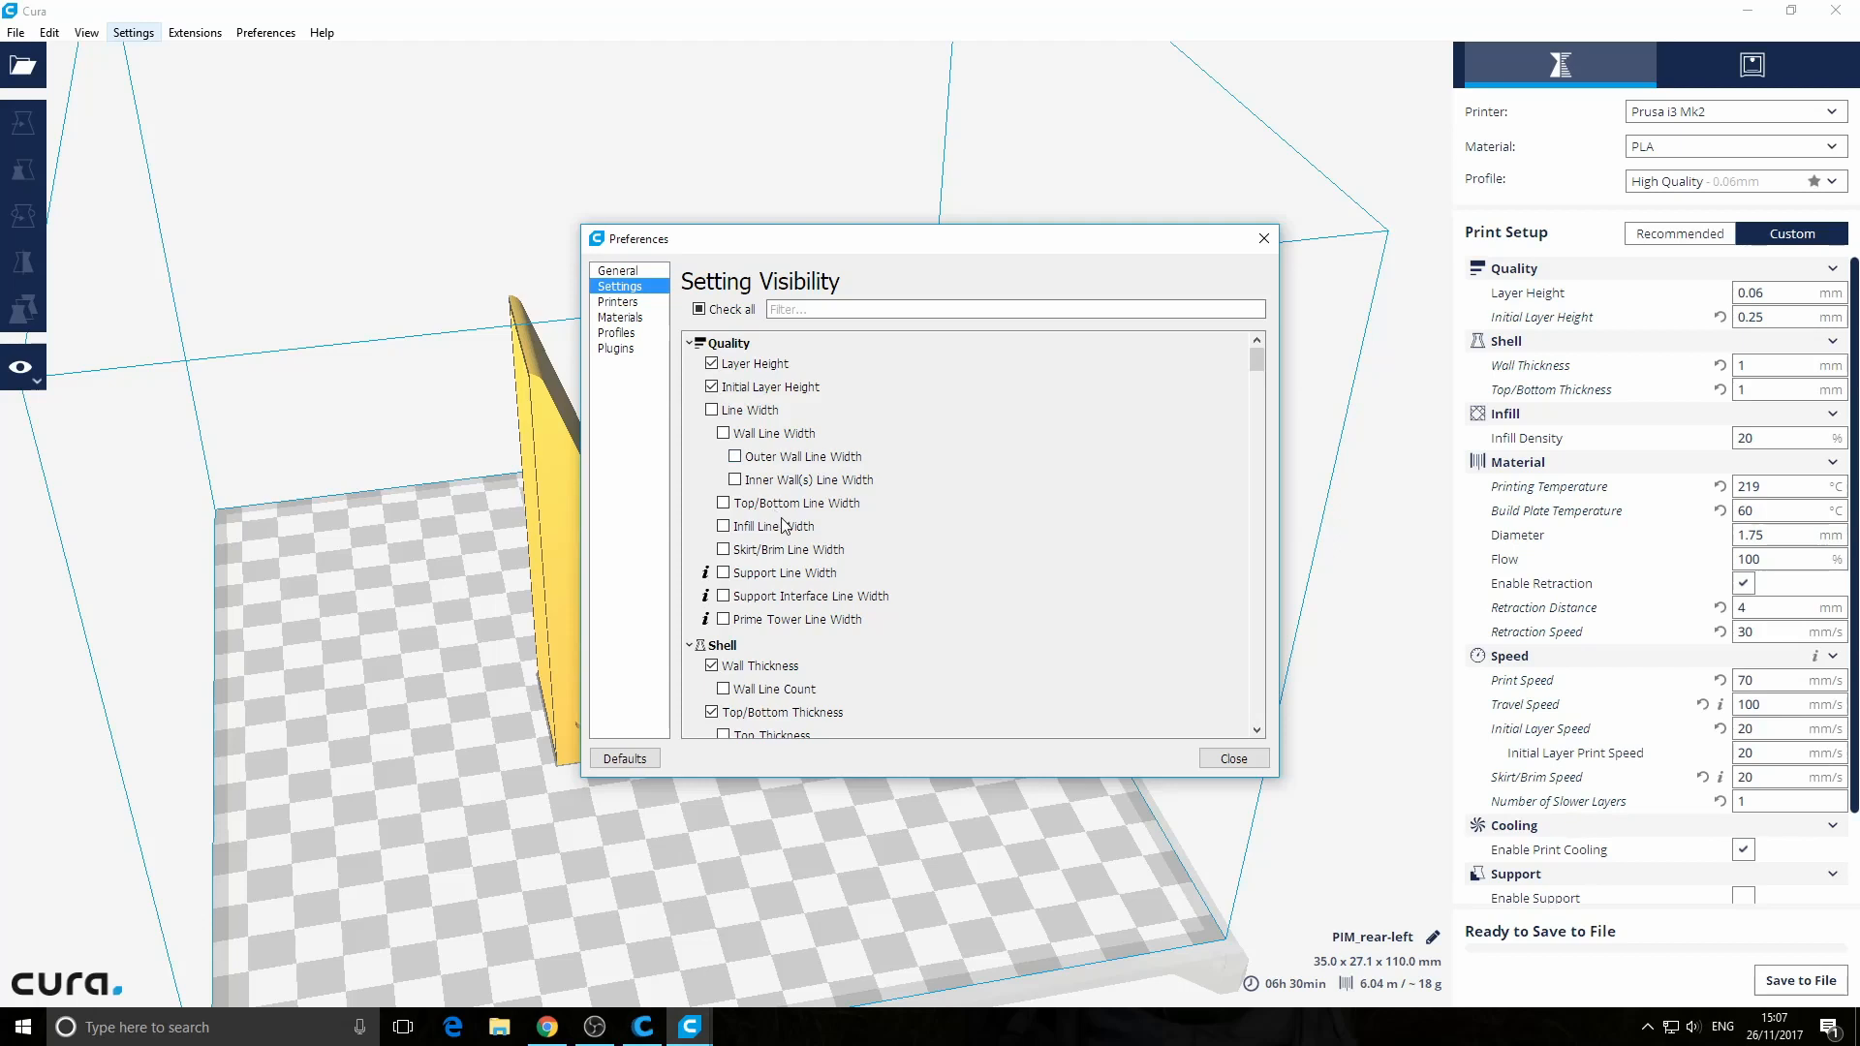
pyautogui.scroll(-2, 791, 531)
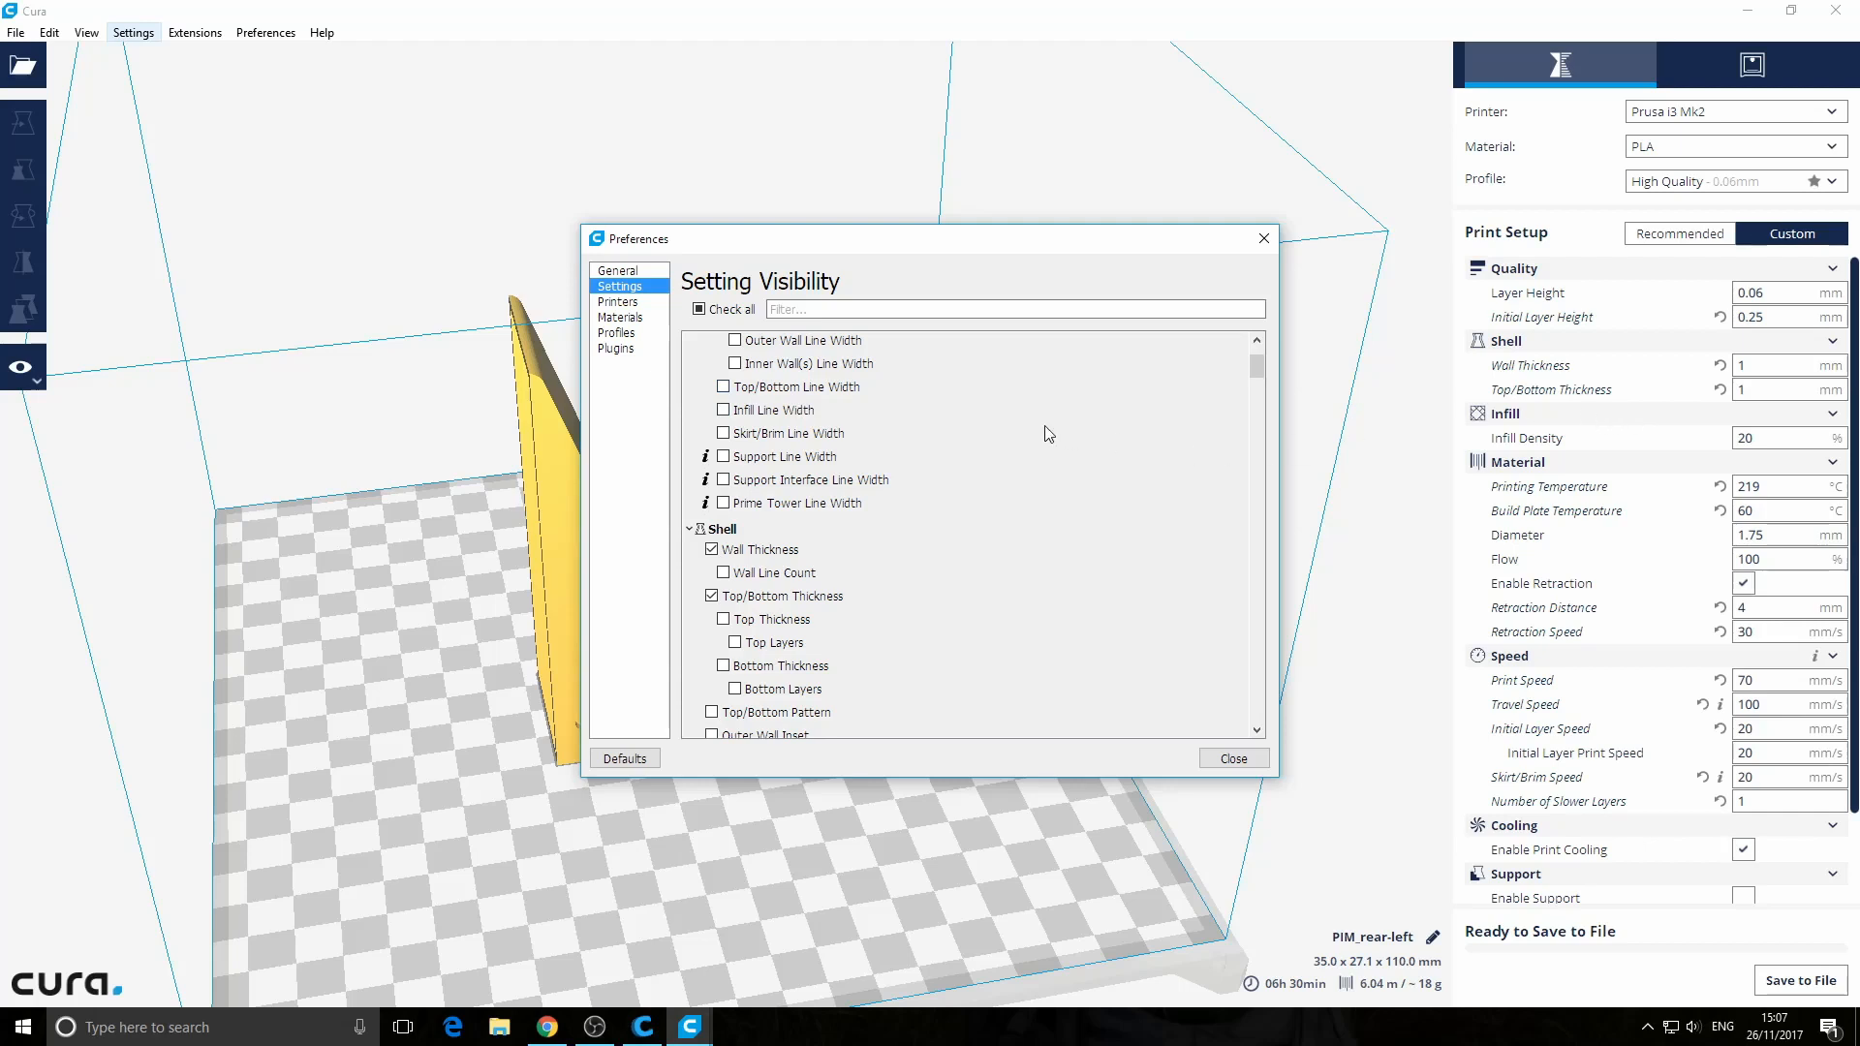
# Examine the Prusa i3 Mk2's machine settings, including build dimensions, start G-code and G-code flavor choices, and close them without changes
pyautogui.click(623, 303)
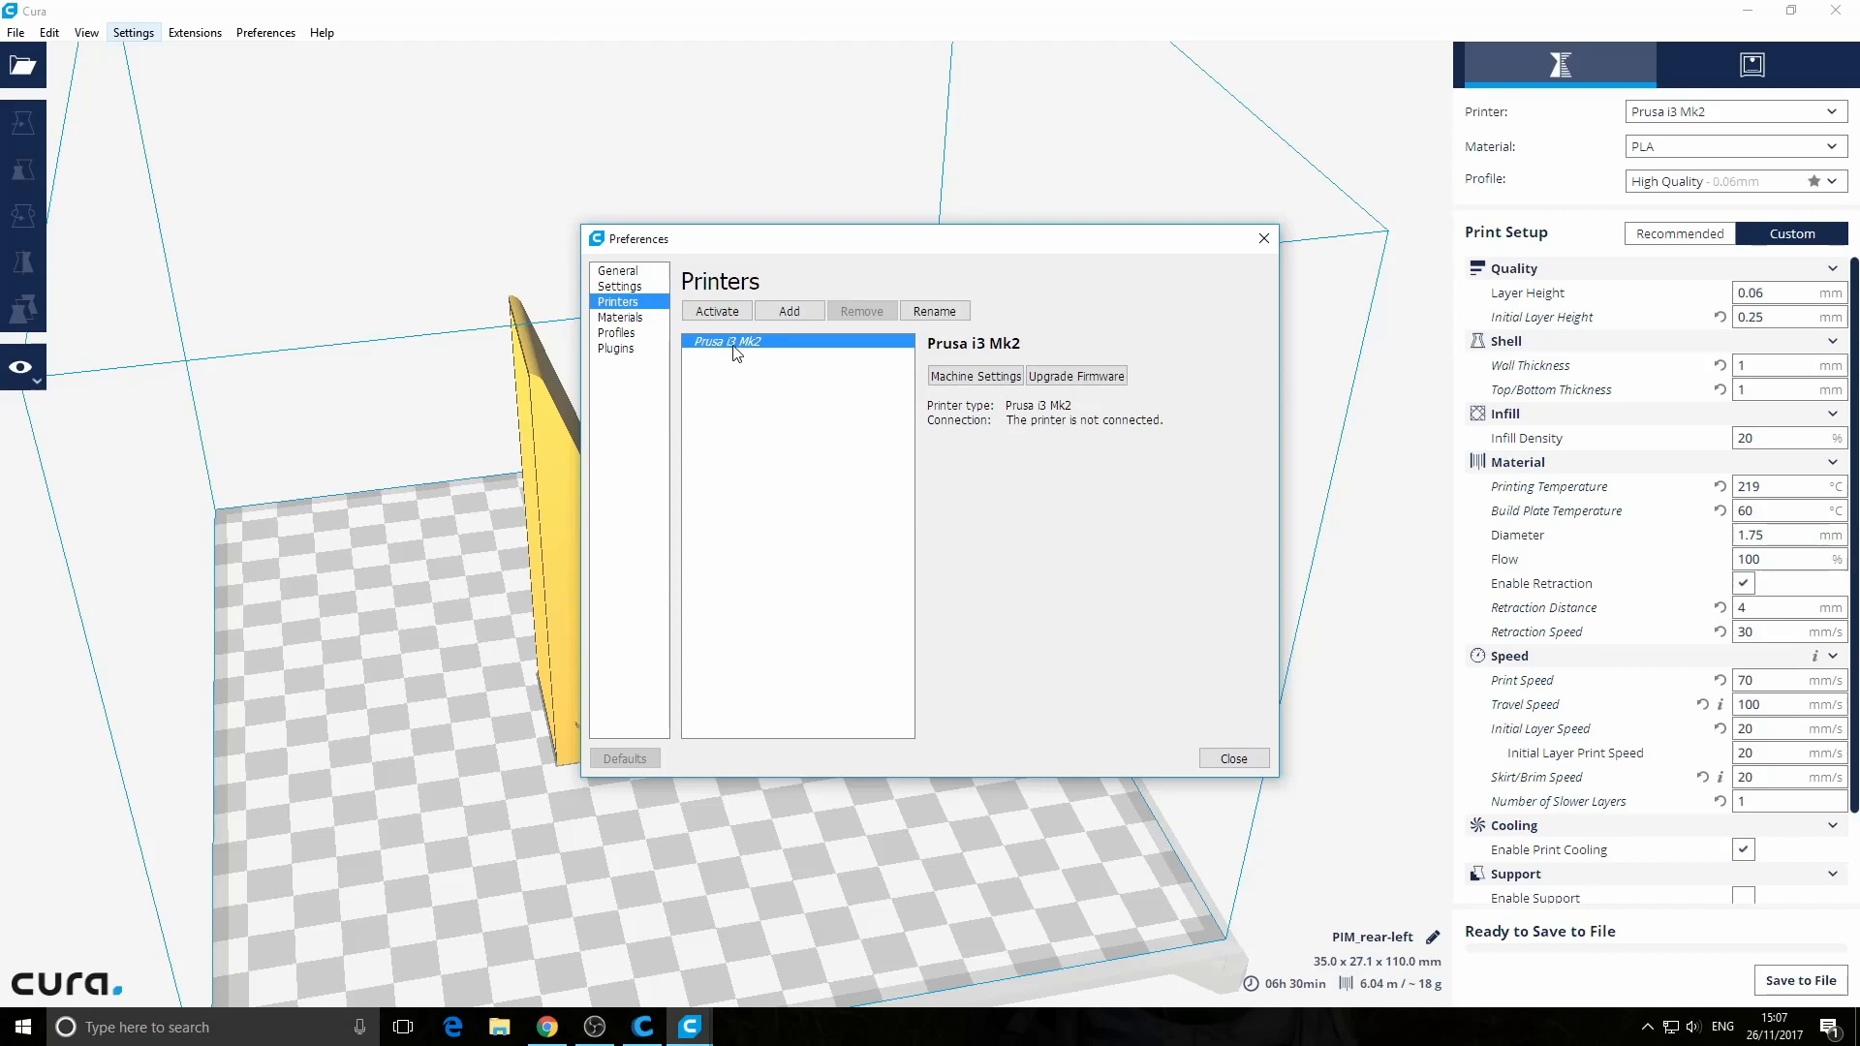
pyautogui.click(985, 376)
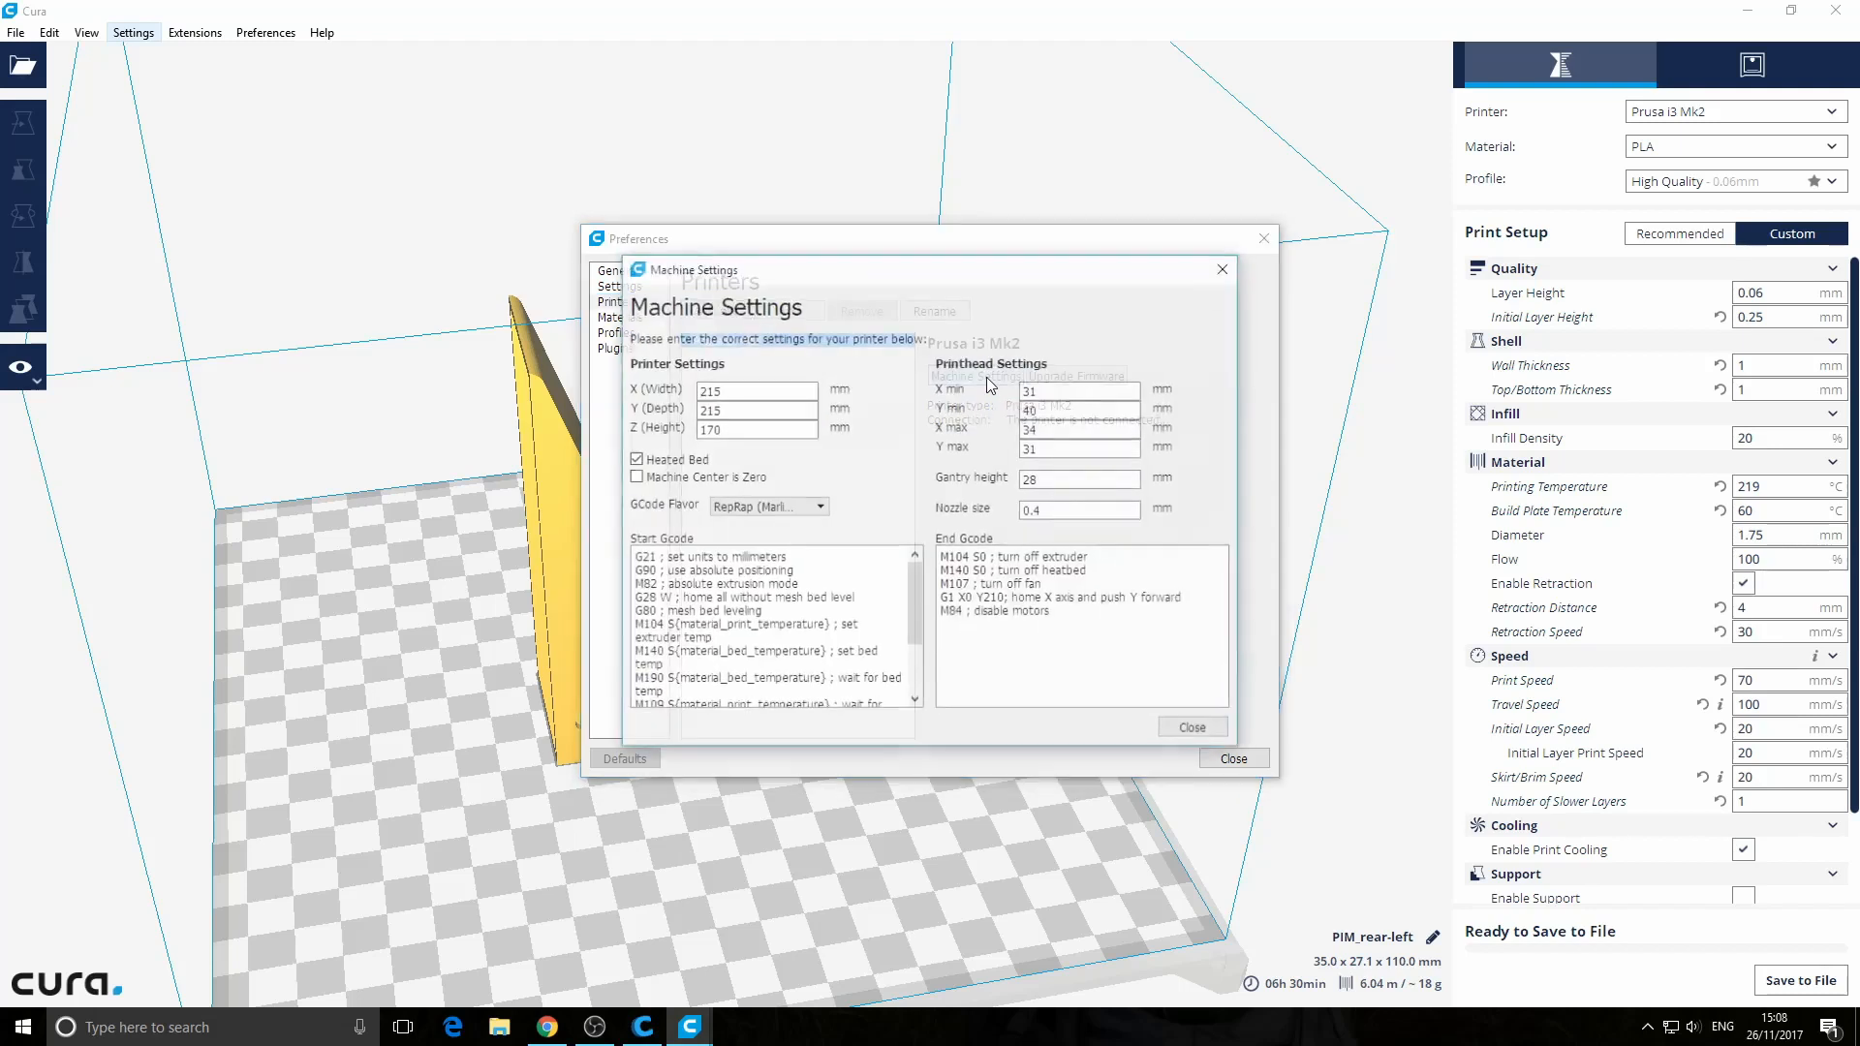
pyautogui.click(716, 391)
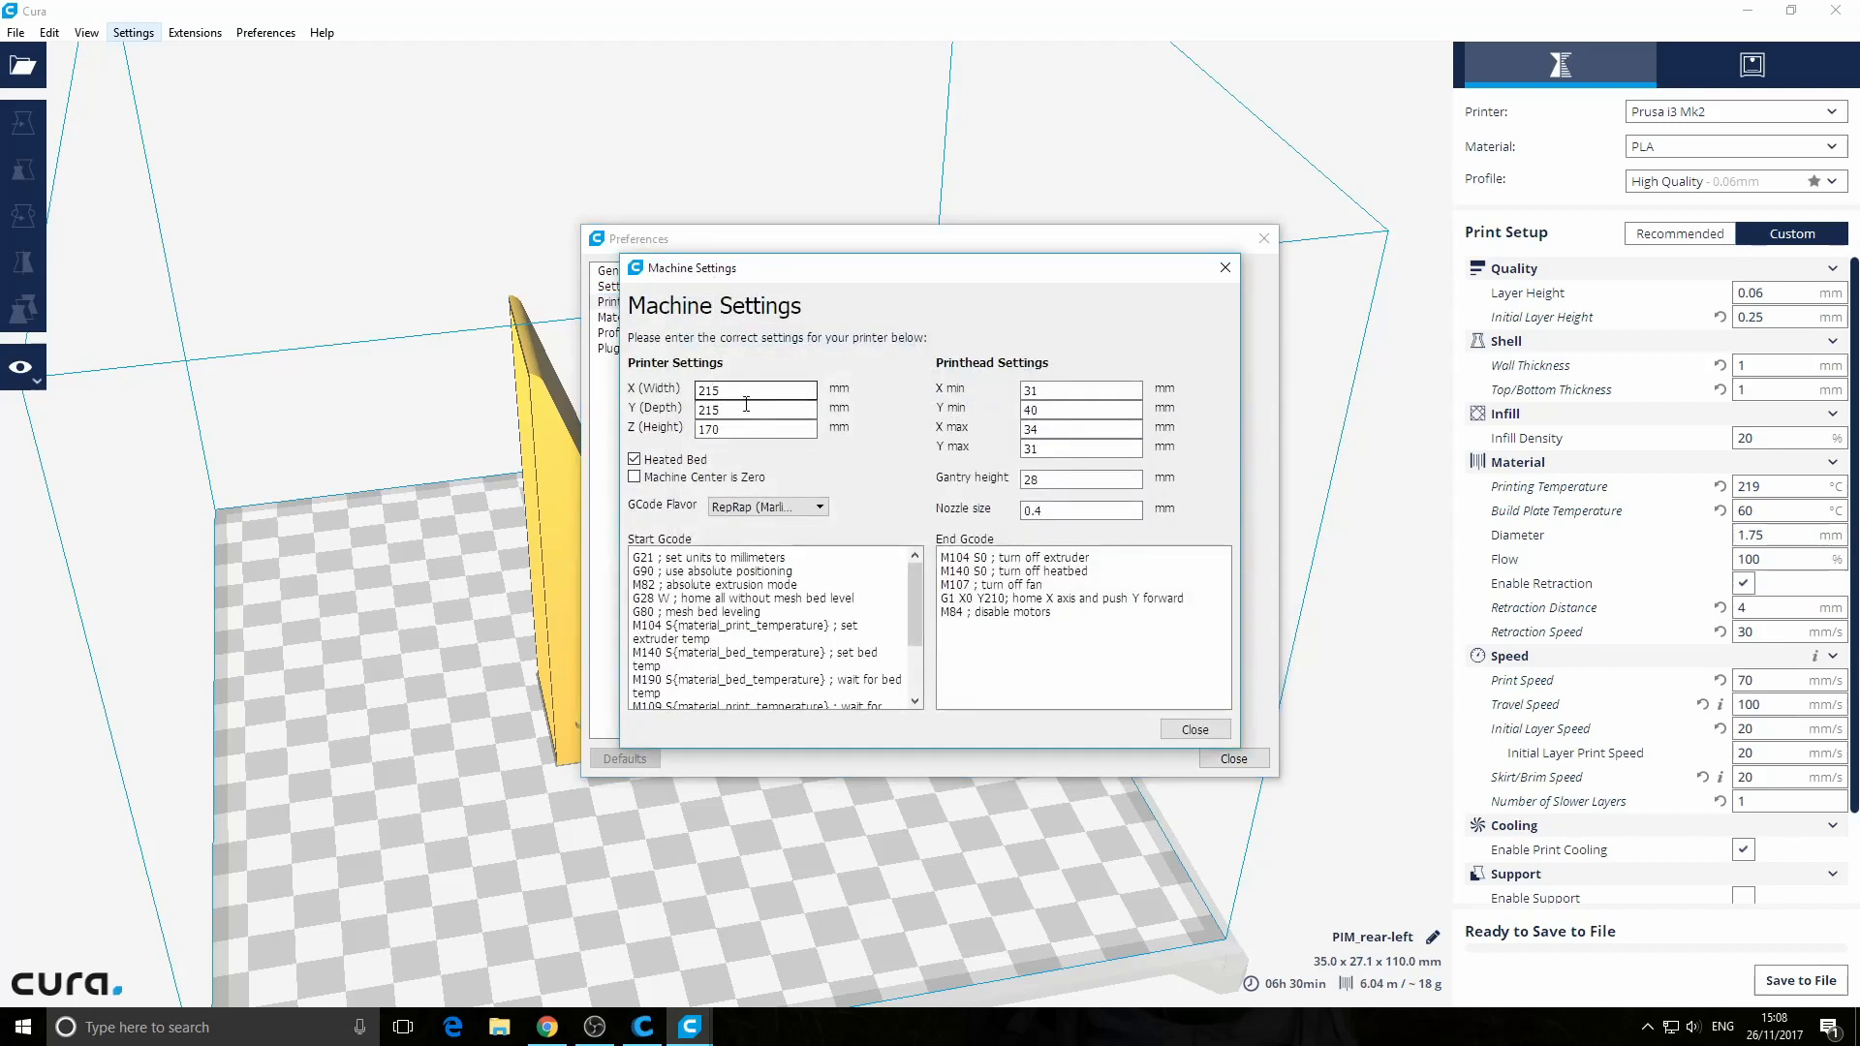
pyautogui.click(746, 406)
pyautogui.click(722, 430)
pyautogui.moveTo(916, 604)
pyautogui.mouseDown()
pyautogui.moveTo(916, 657)
pyautogui.moveTo(913, 601)
pyautogui.mouseUp()
pyautogui.click(827, 508)
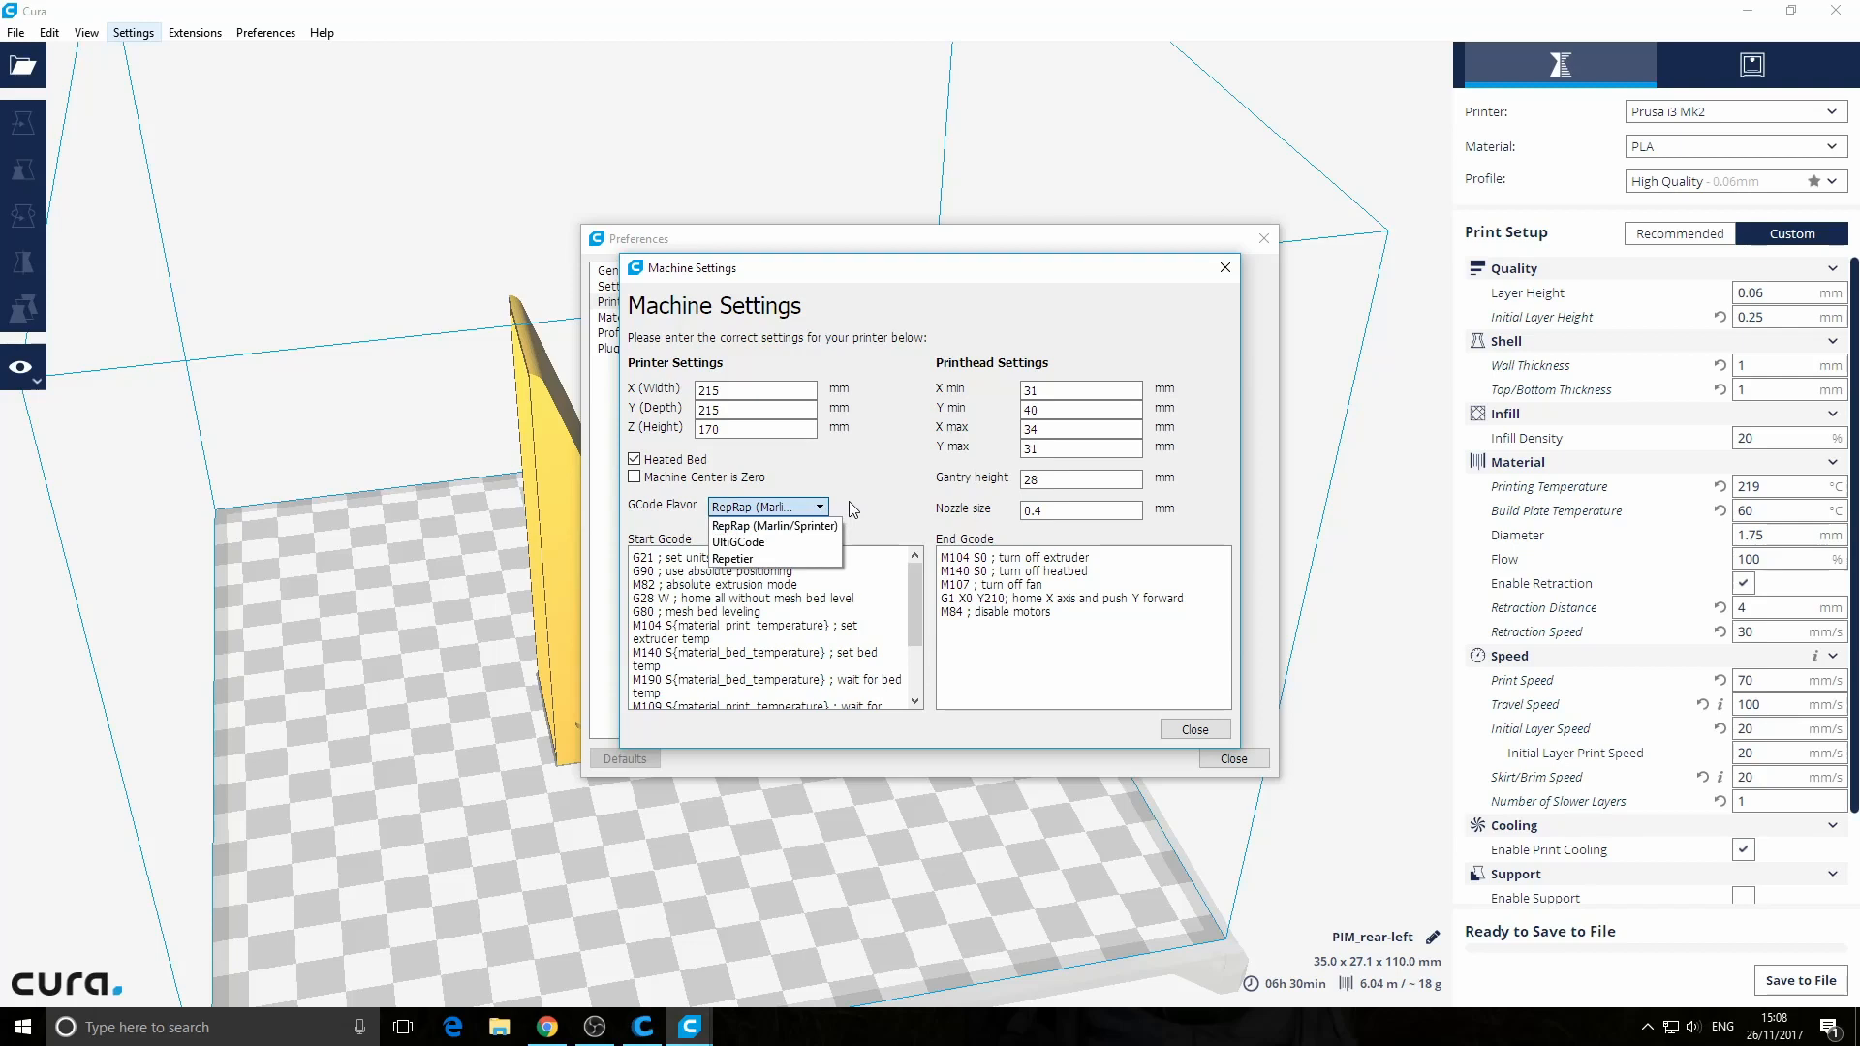
pyautogui.click(852, 511)
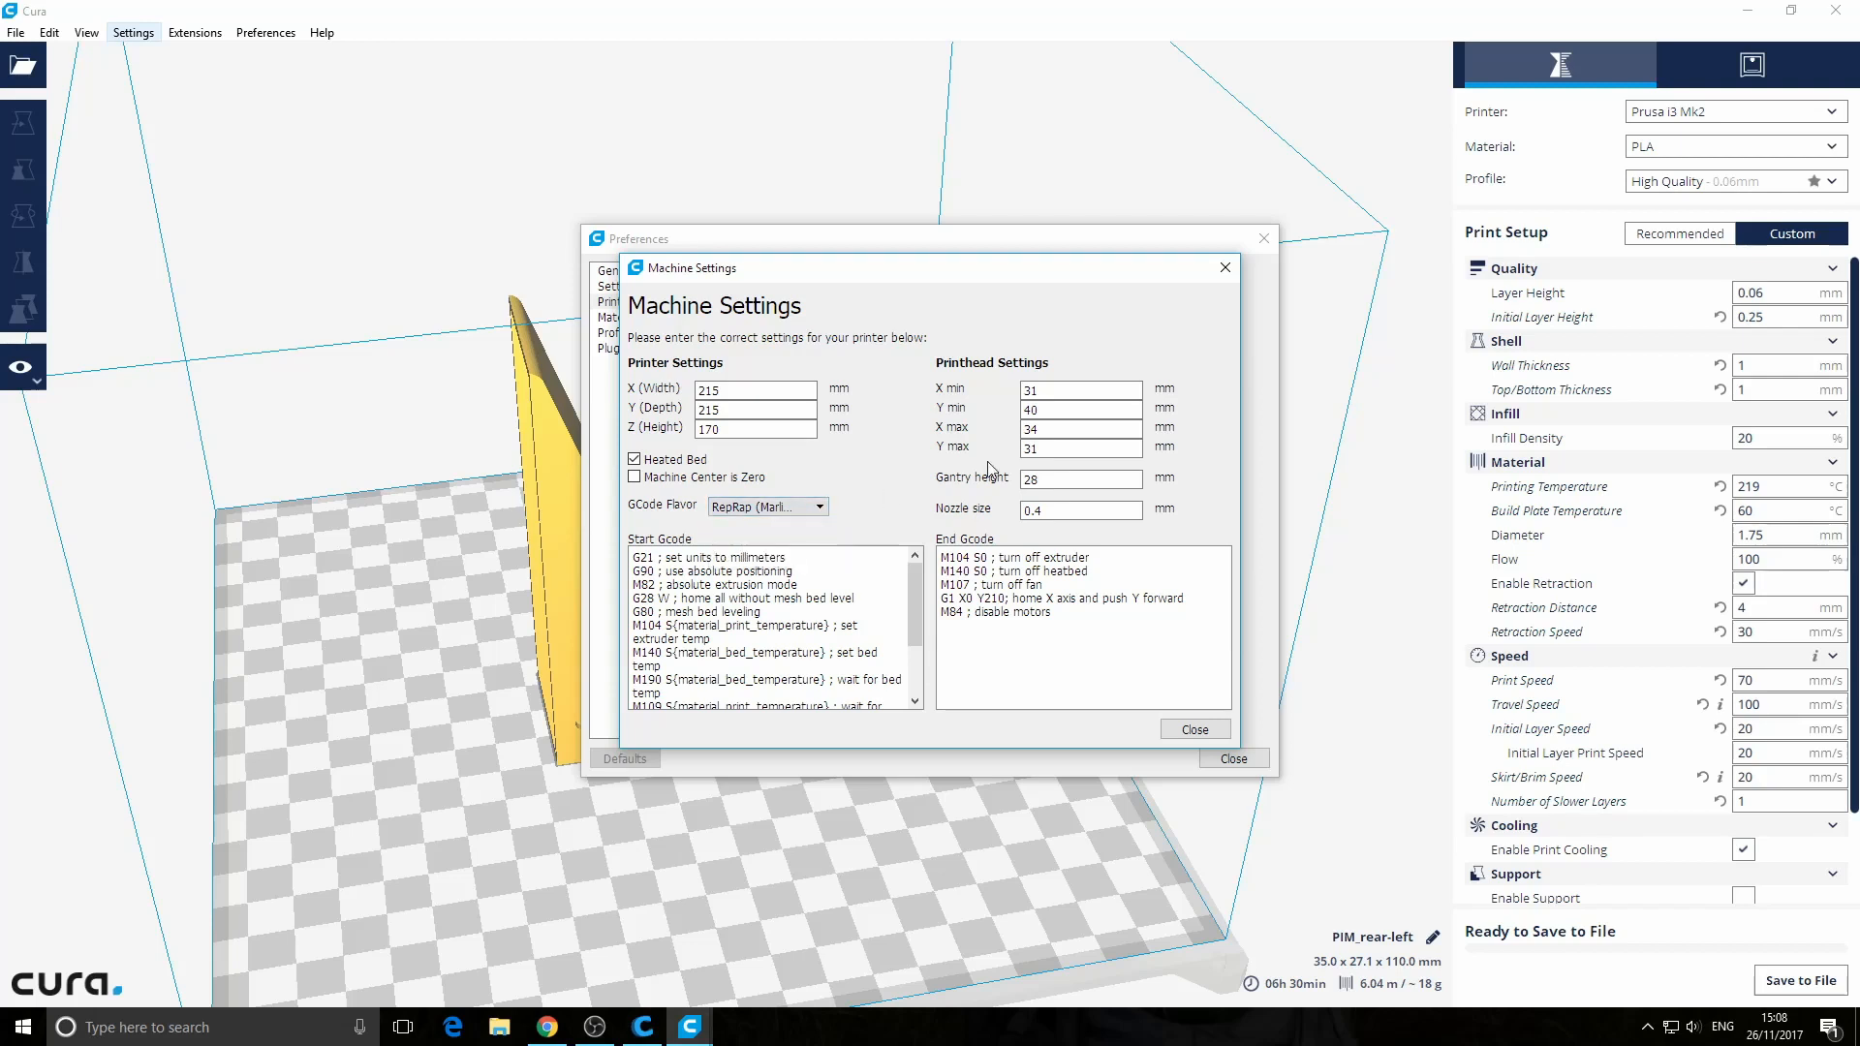
pyautogui.click(1223, 271)
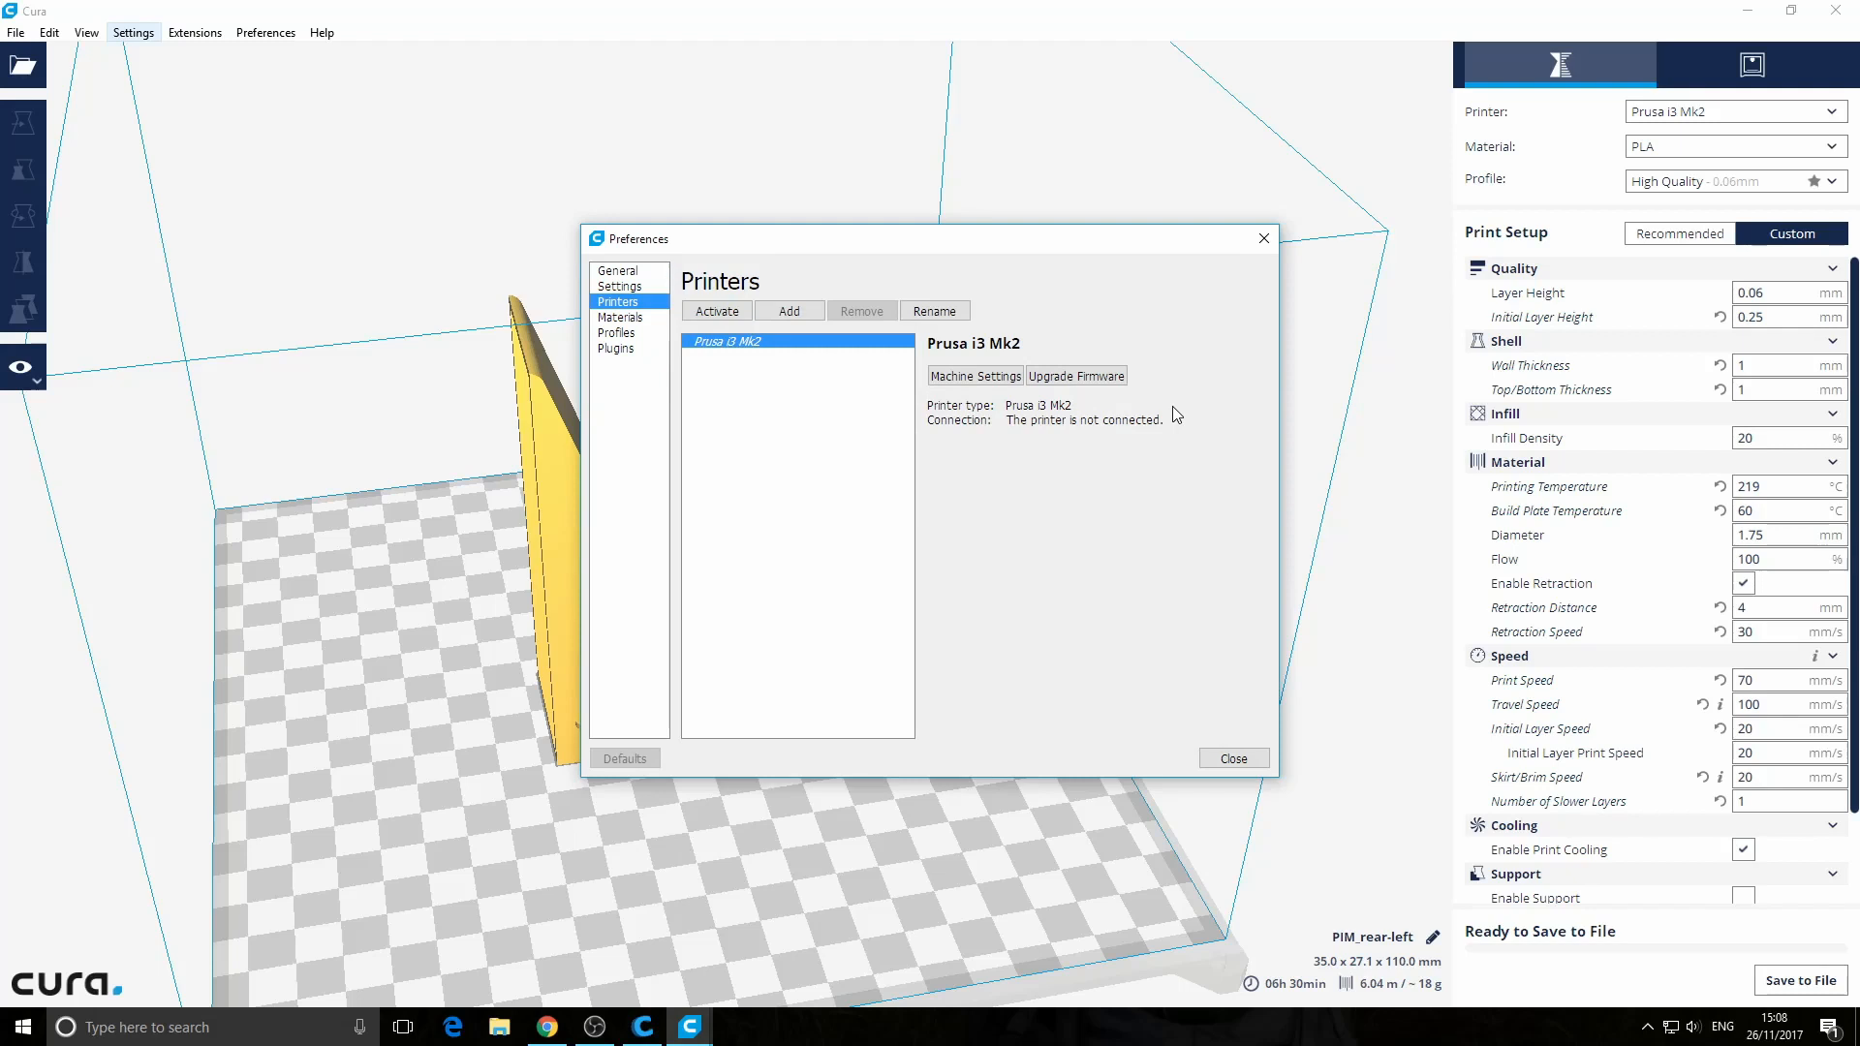
# Review the materials, profiles and plugins pages of the preferences and close the preferences window
pyautogui.click(635, 319)
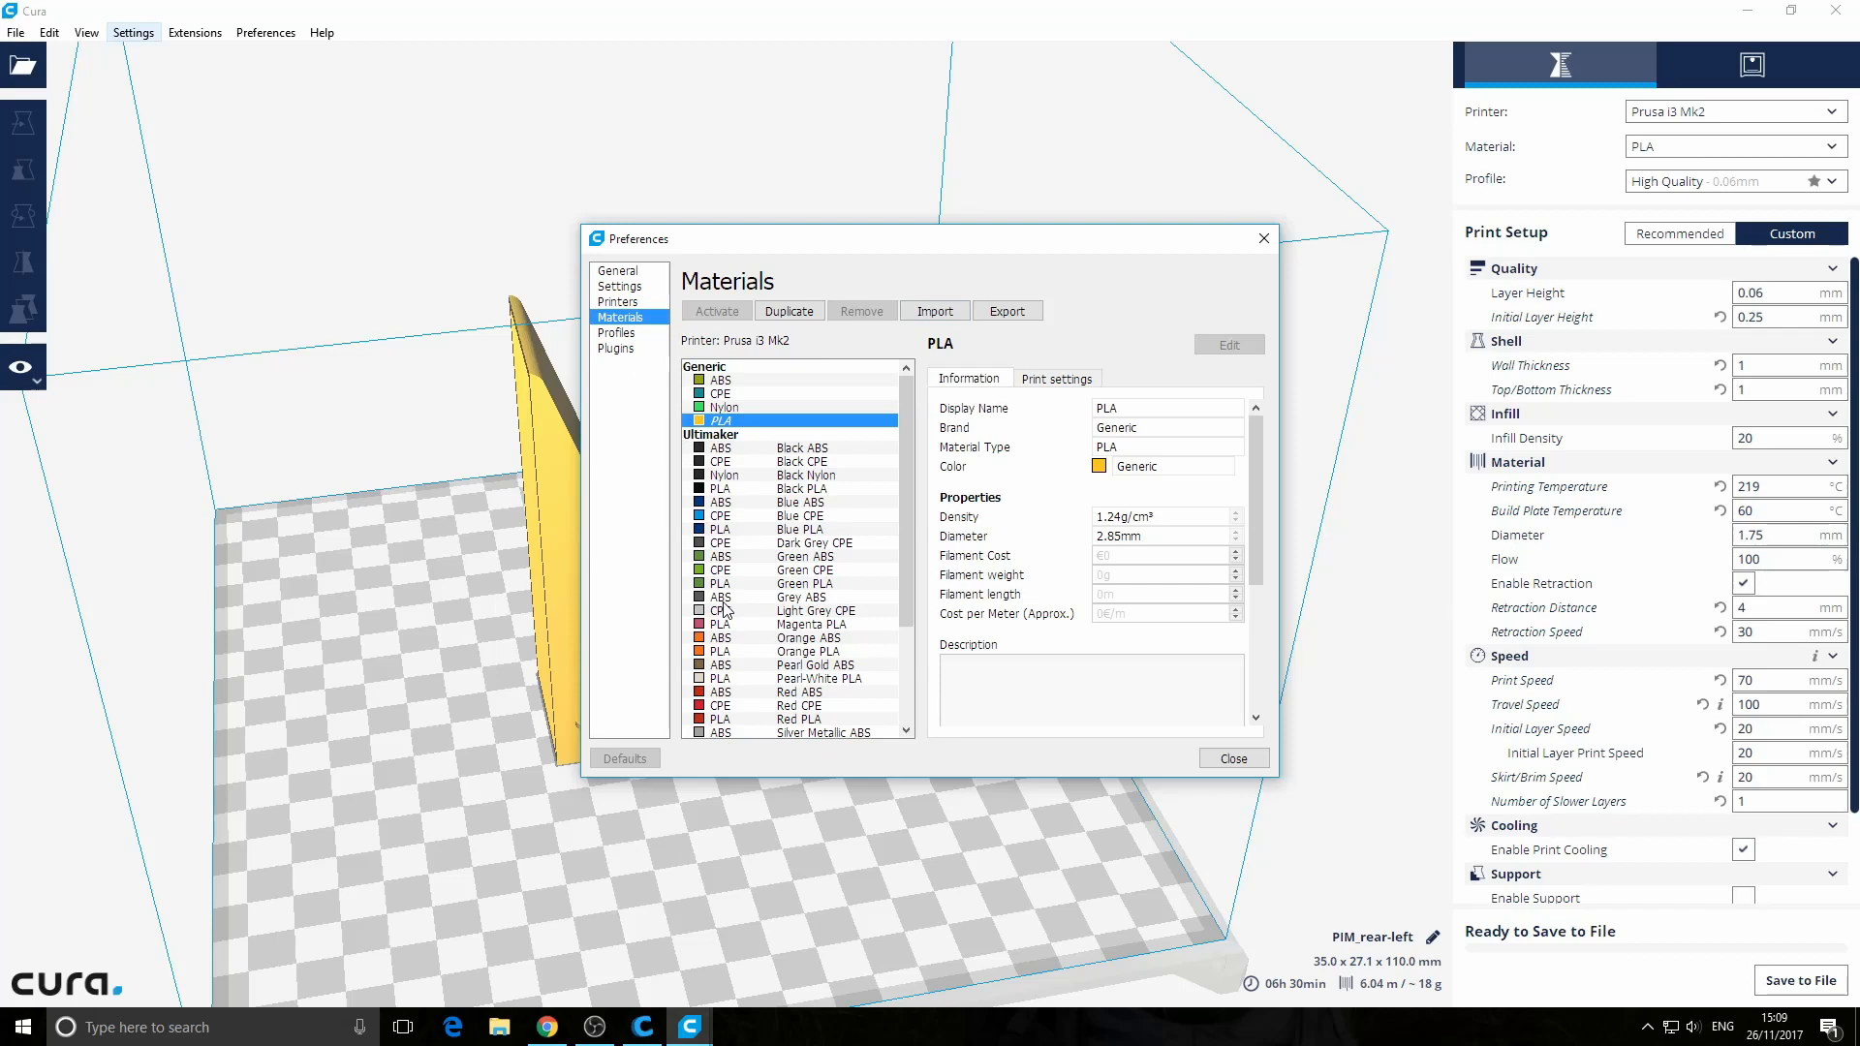
pyautogui.click(628, 333)
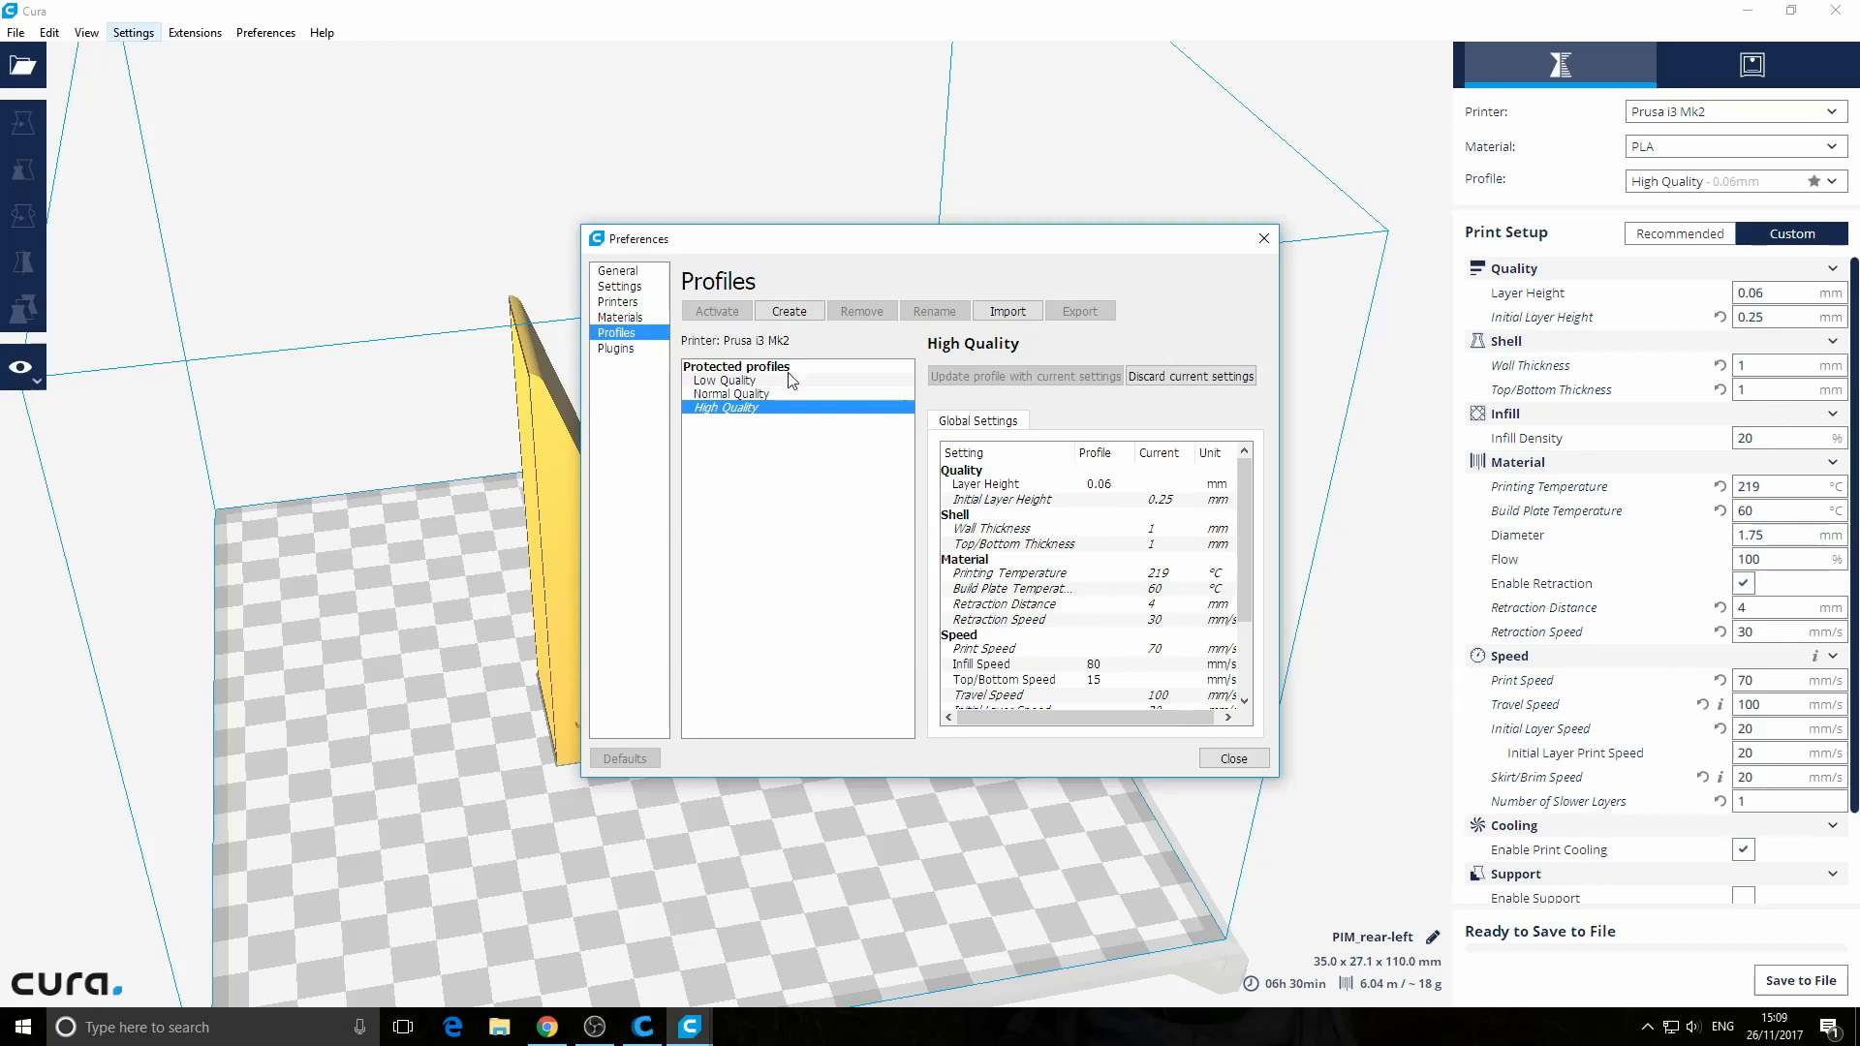
pyautogui.click(630, 349)
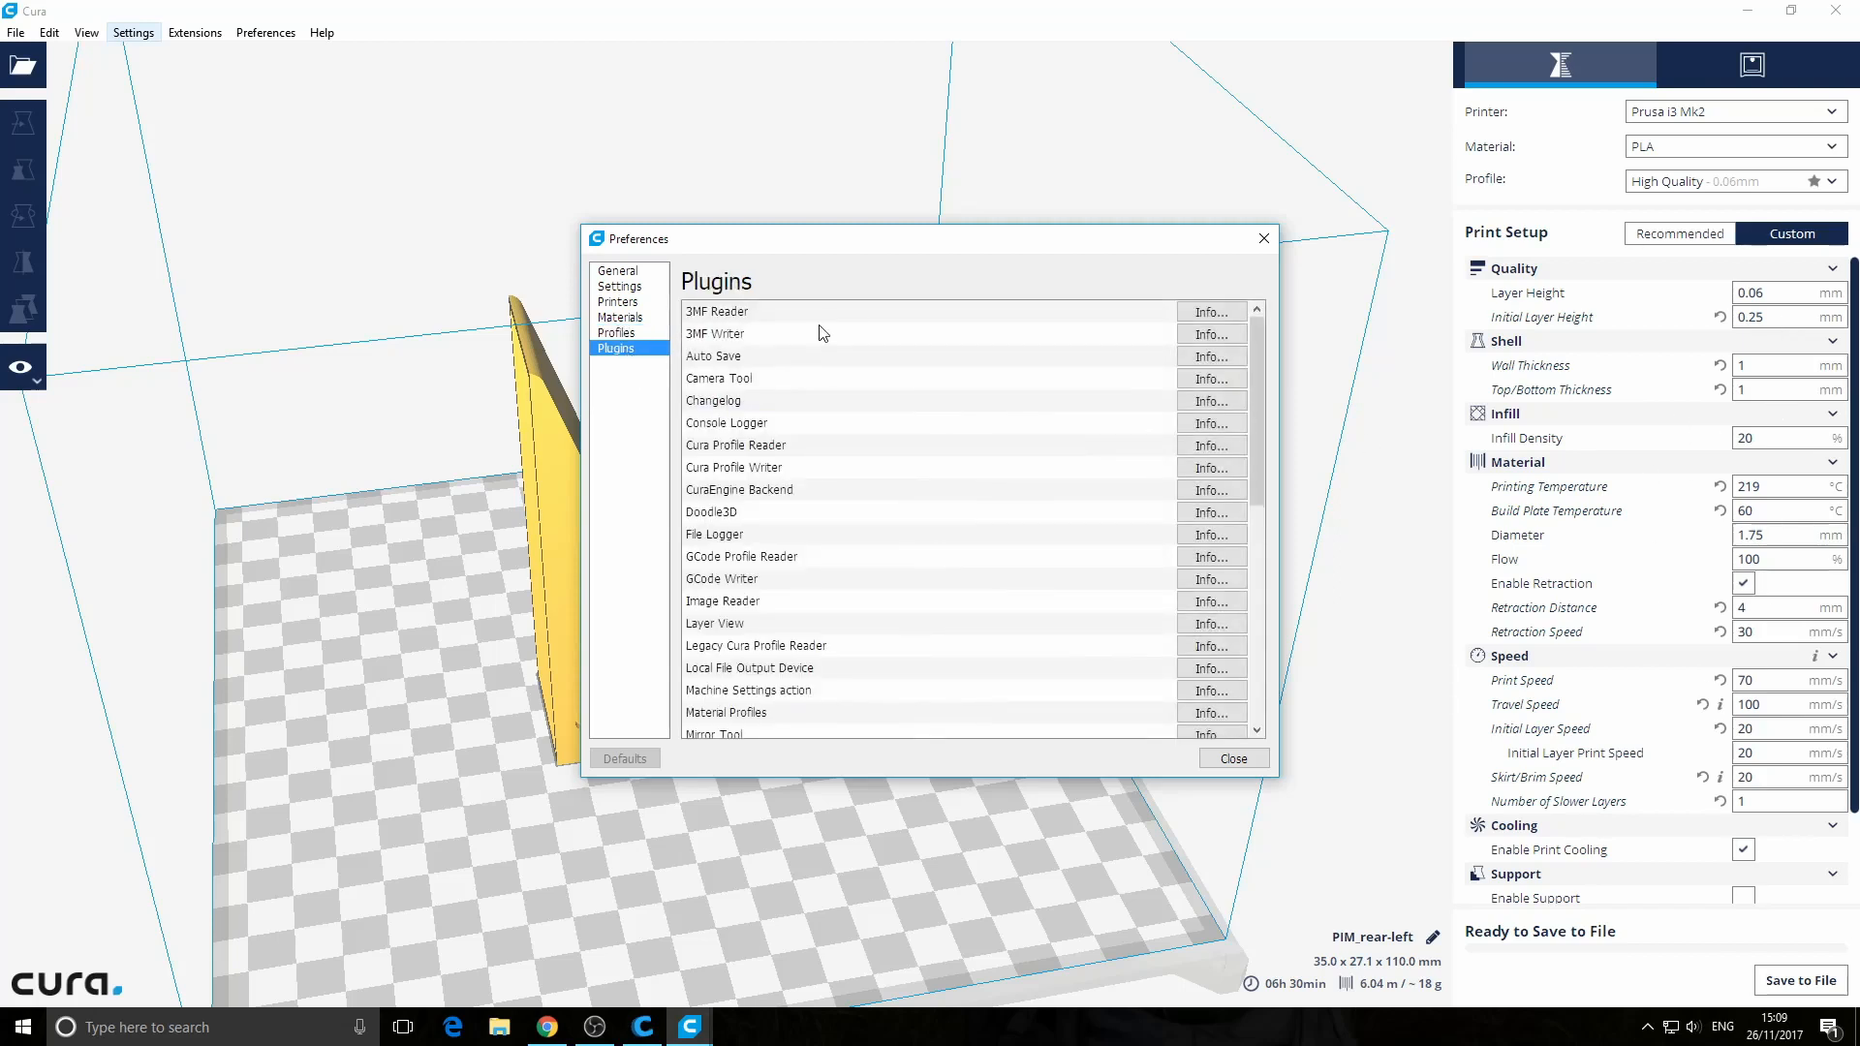
pyautogui.scroll(-6, 962, 560)
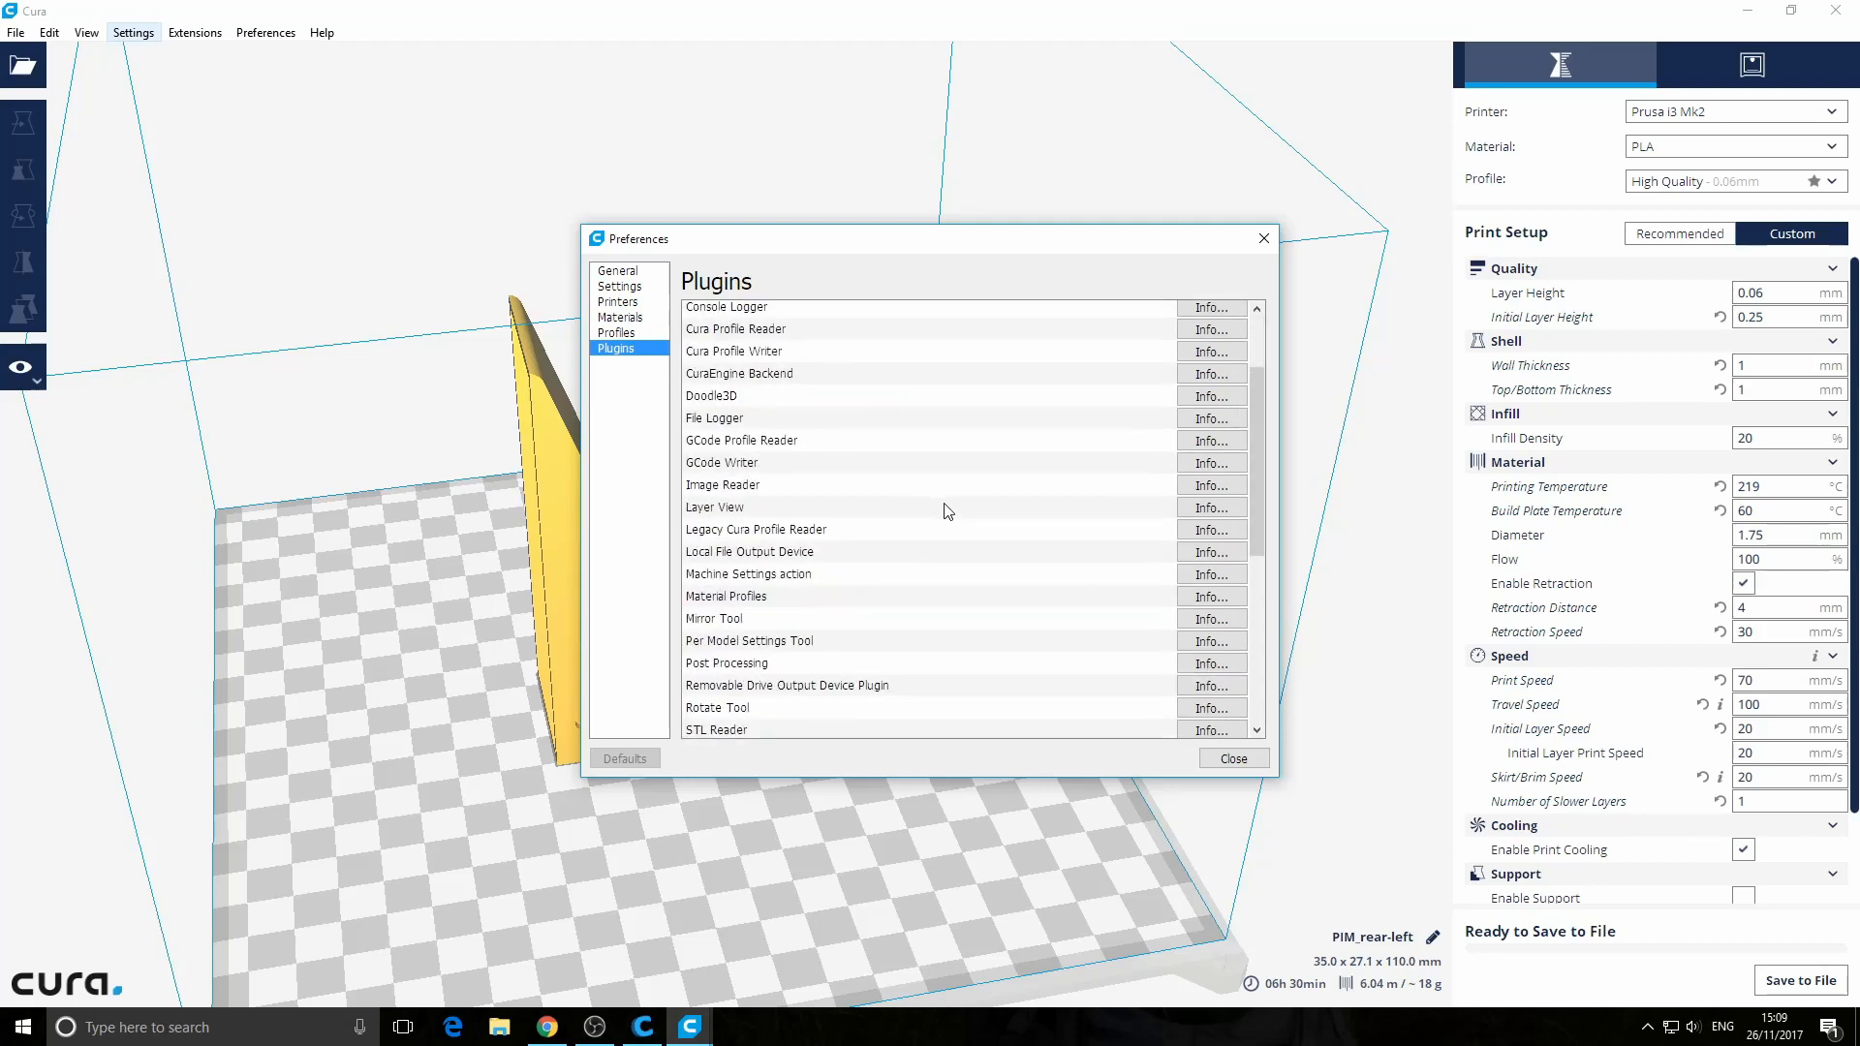
pyautogui.click(1251, 249)
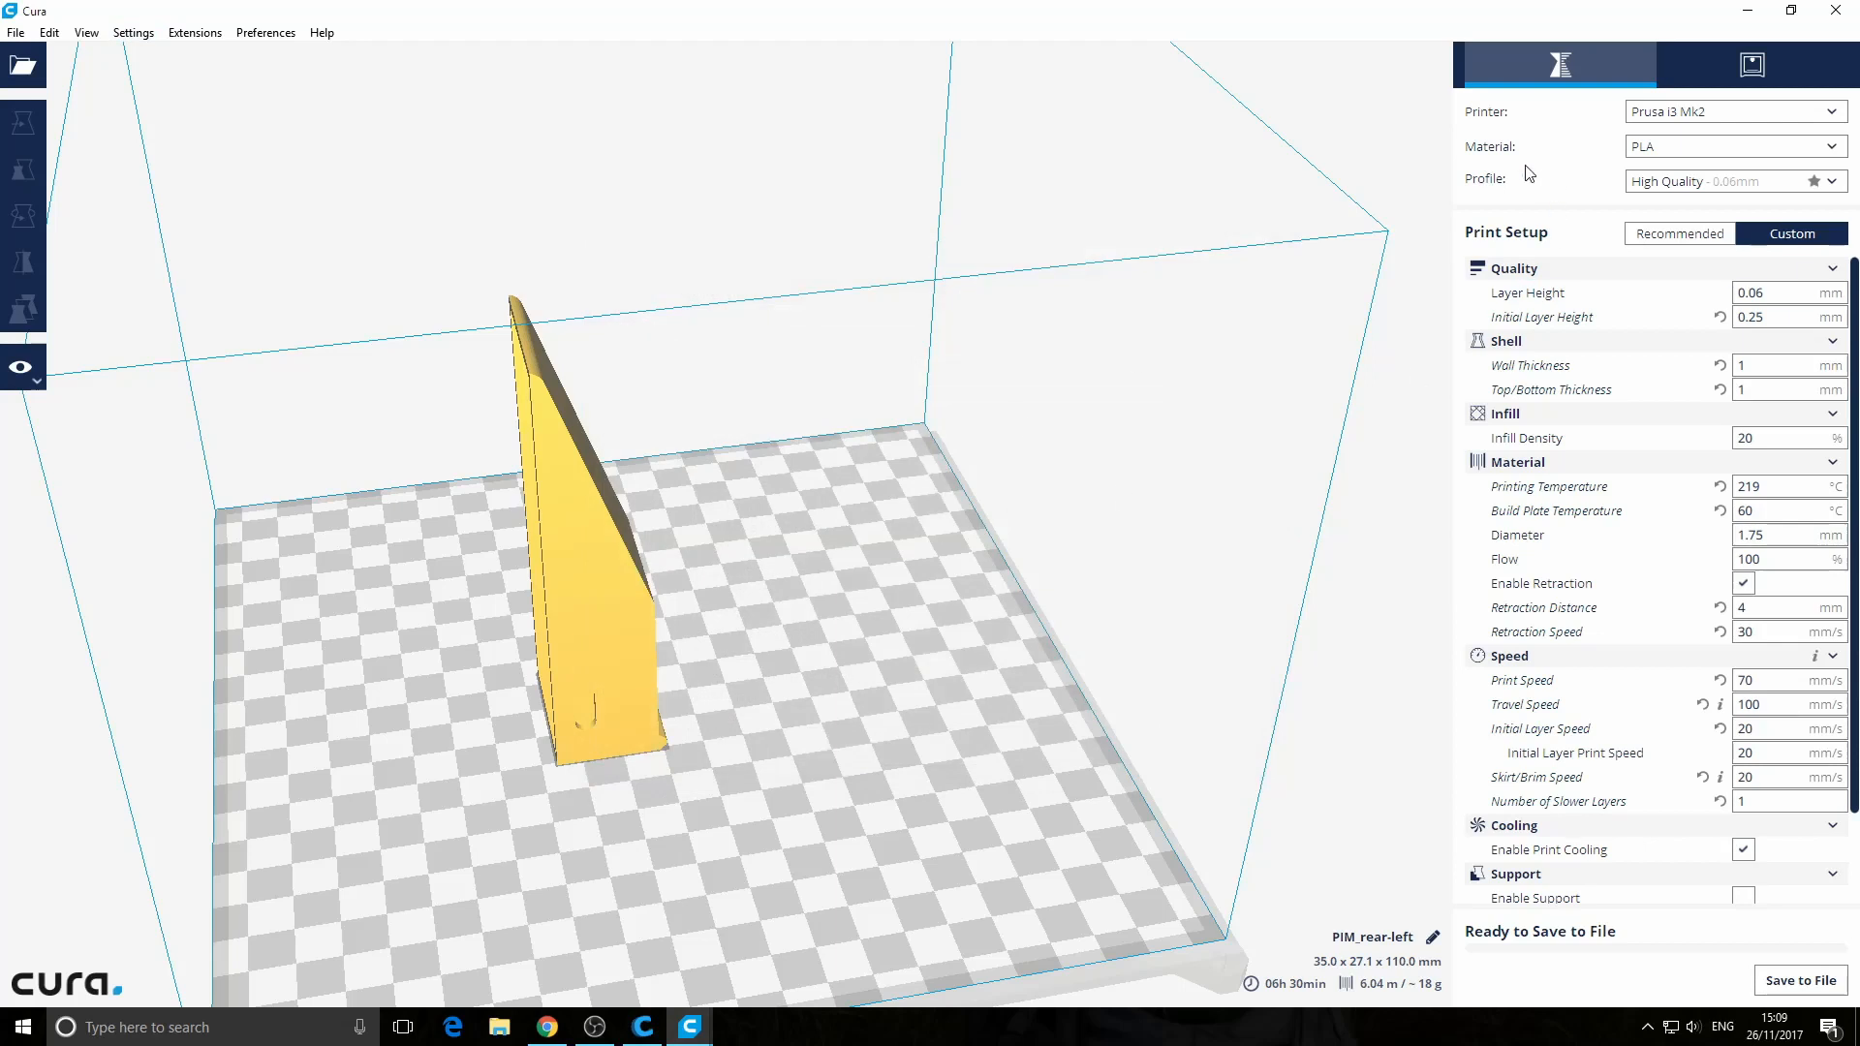
pyautogui.click(133, 32)
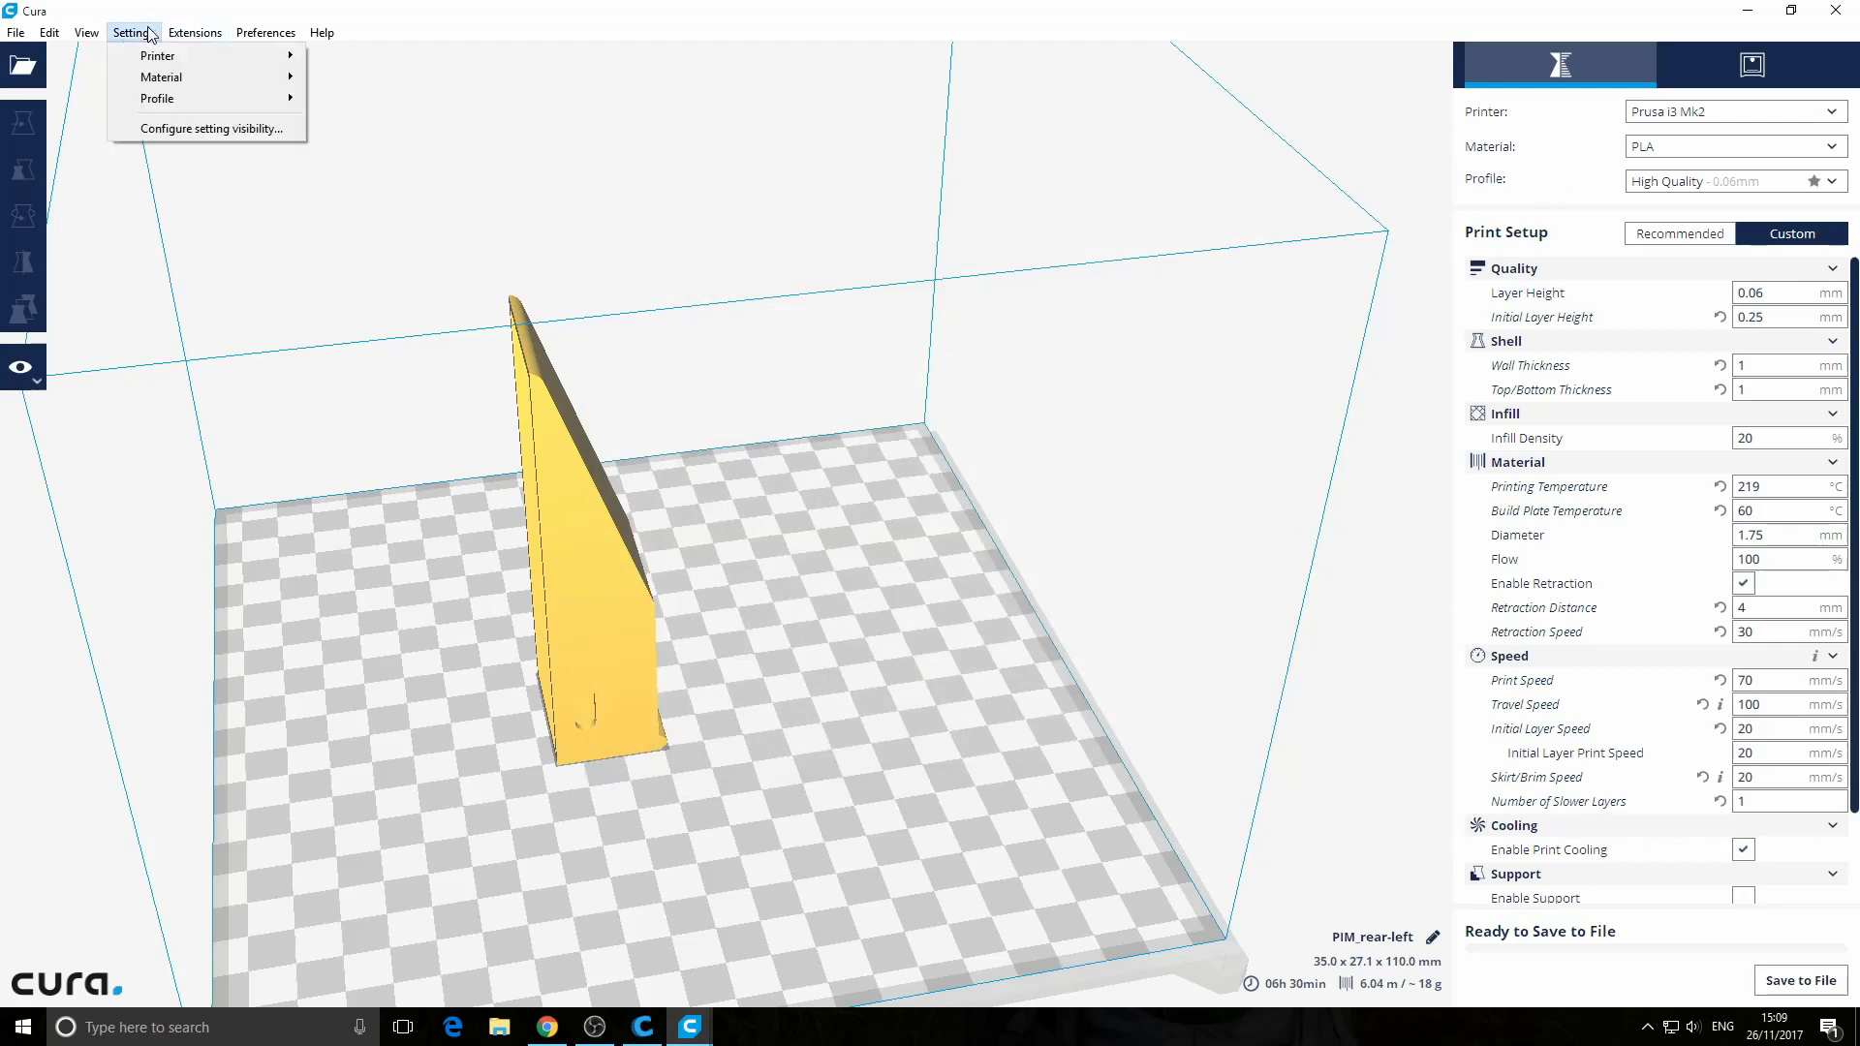
pyautogui.click(204, 35)
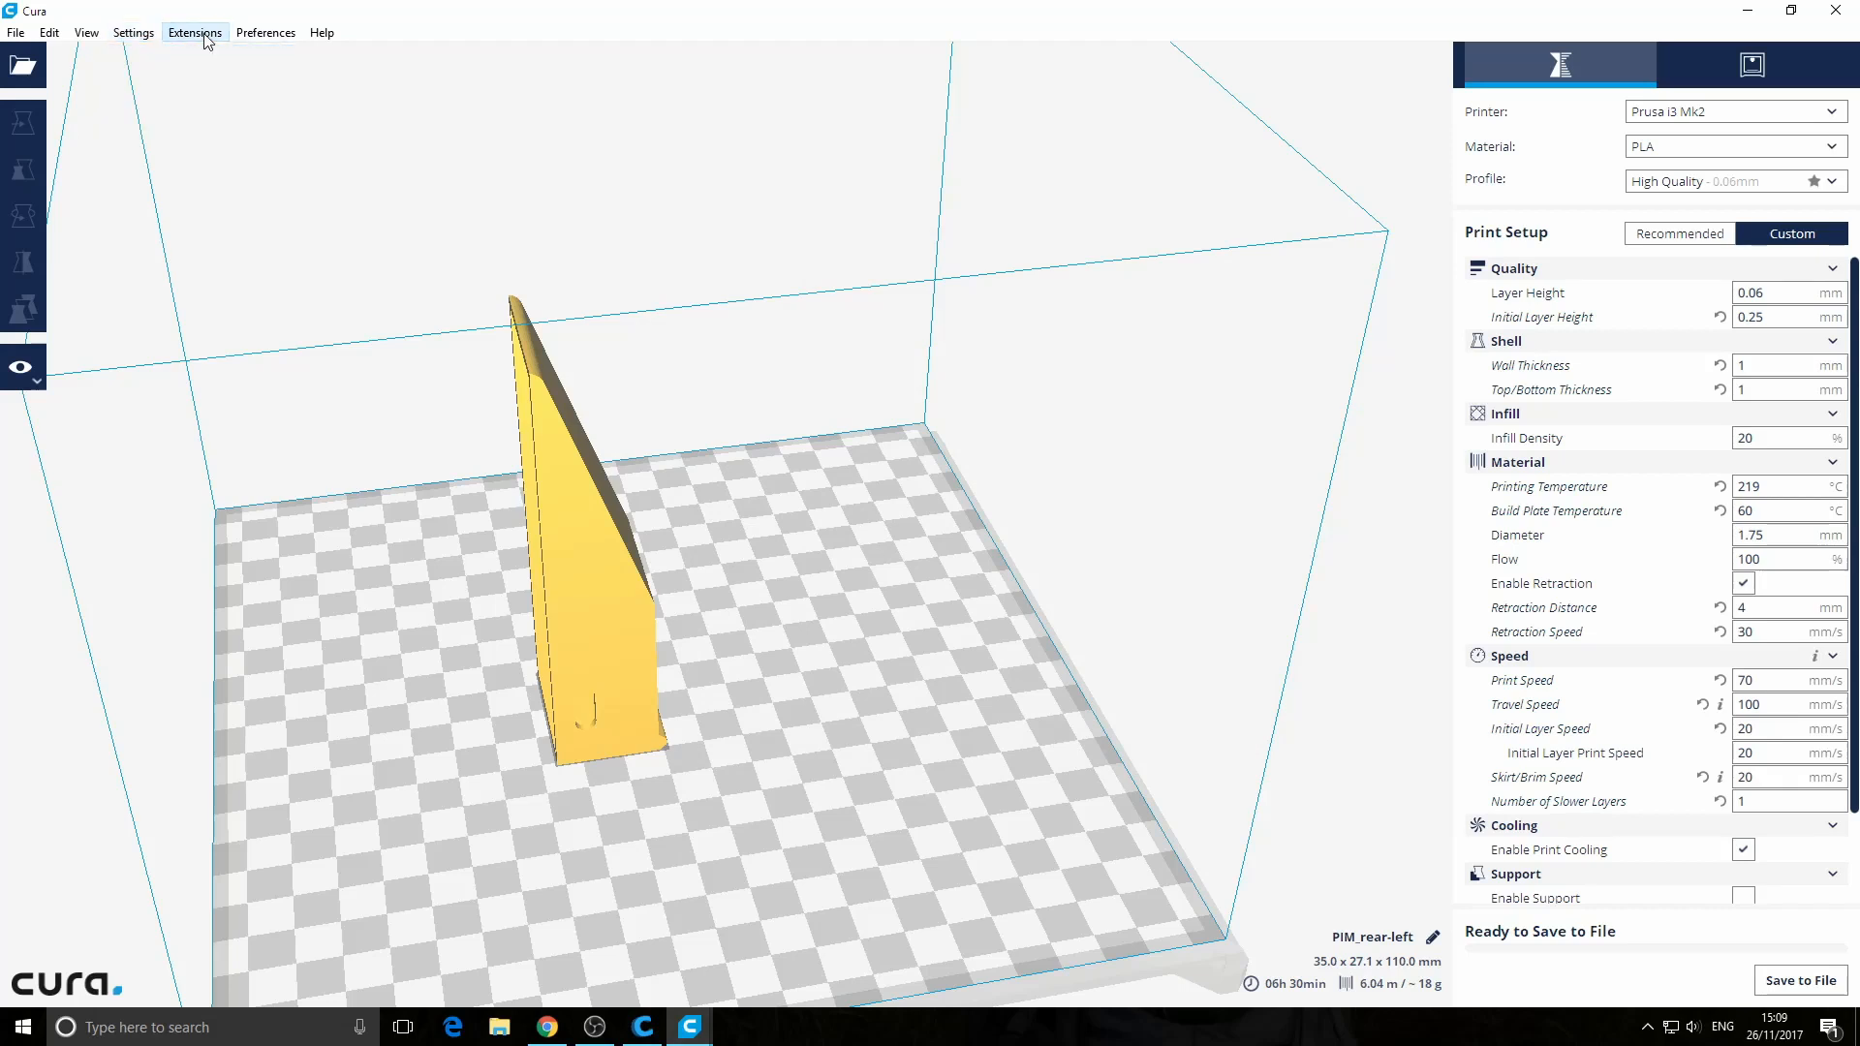
pyautogui.click(205, 35)
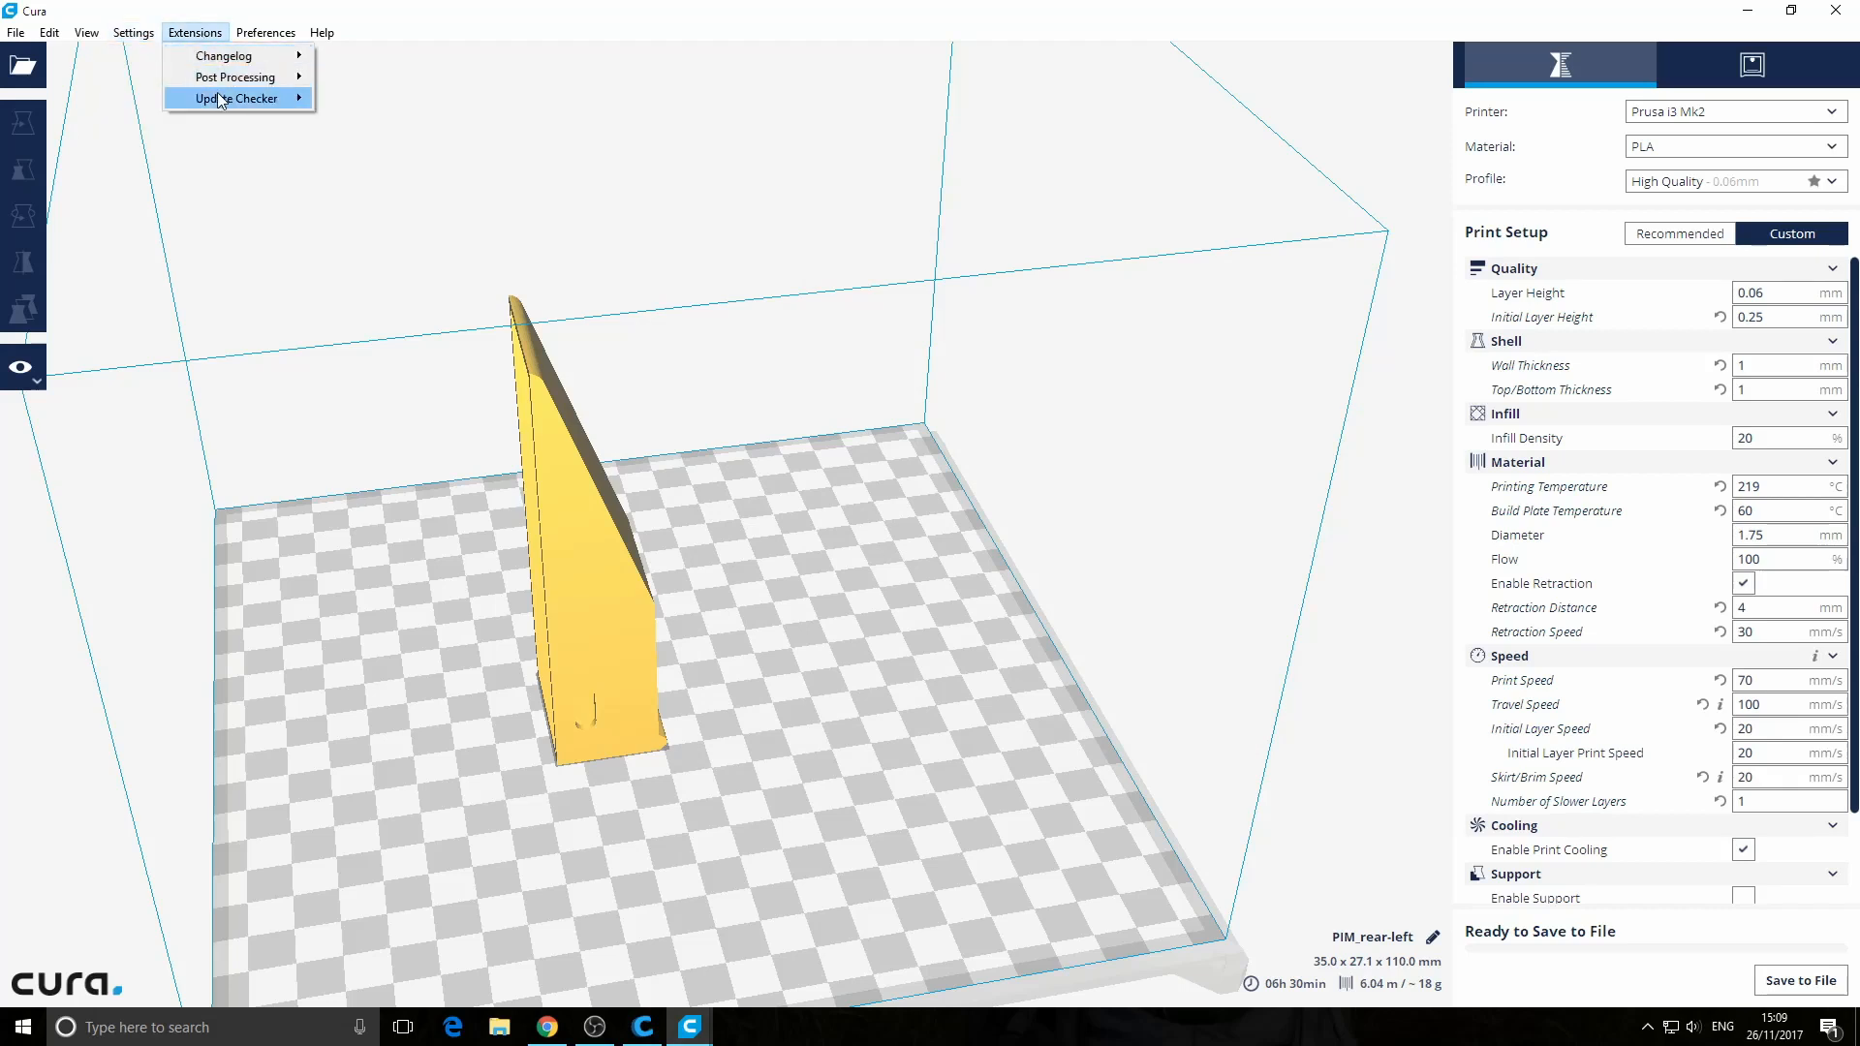
pyautogui.moveTo(217, 92)
pyautogui.moveTo(264, 34)
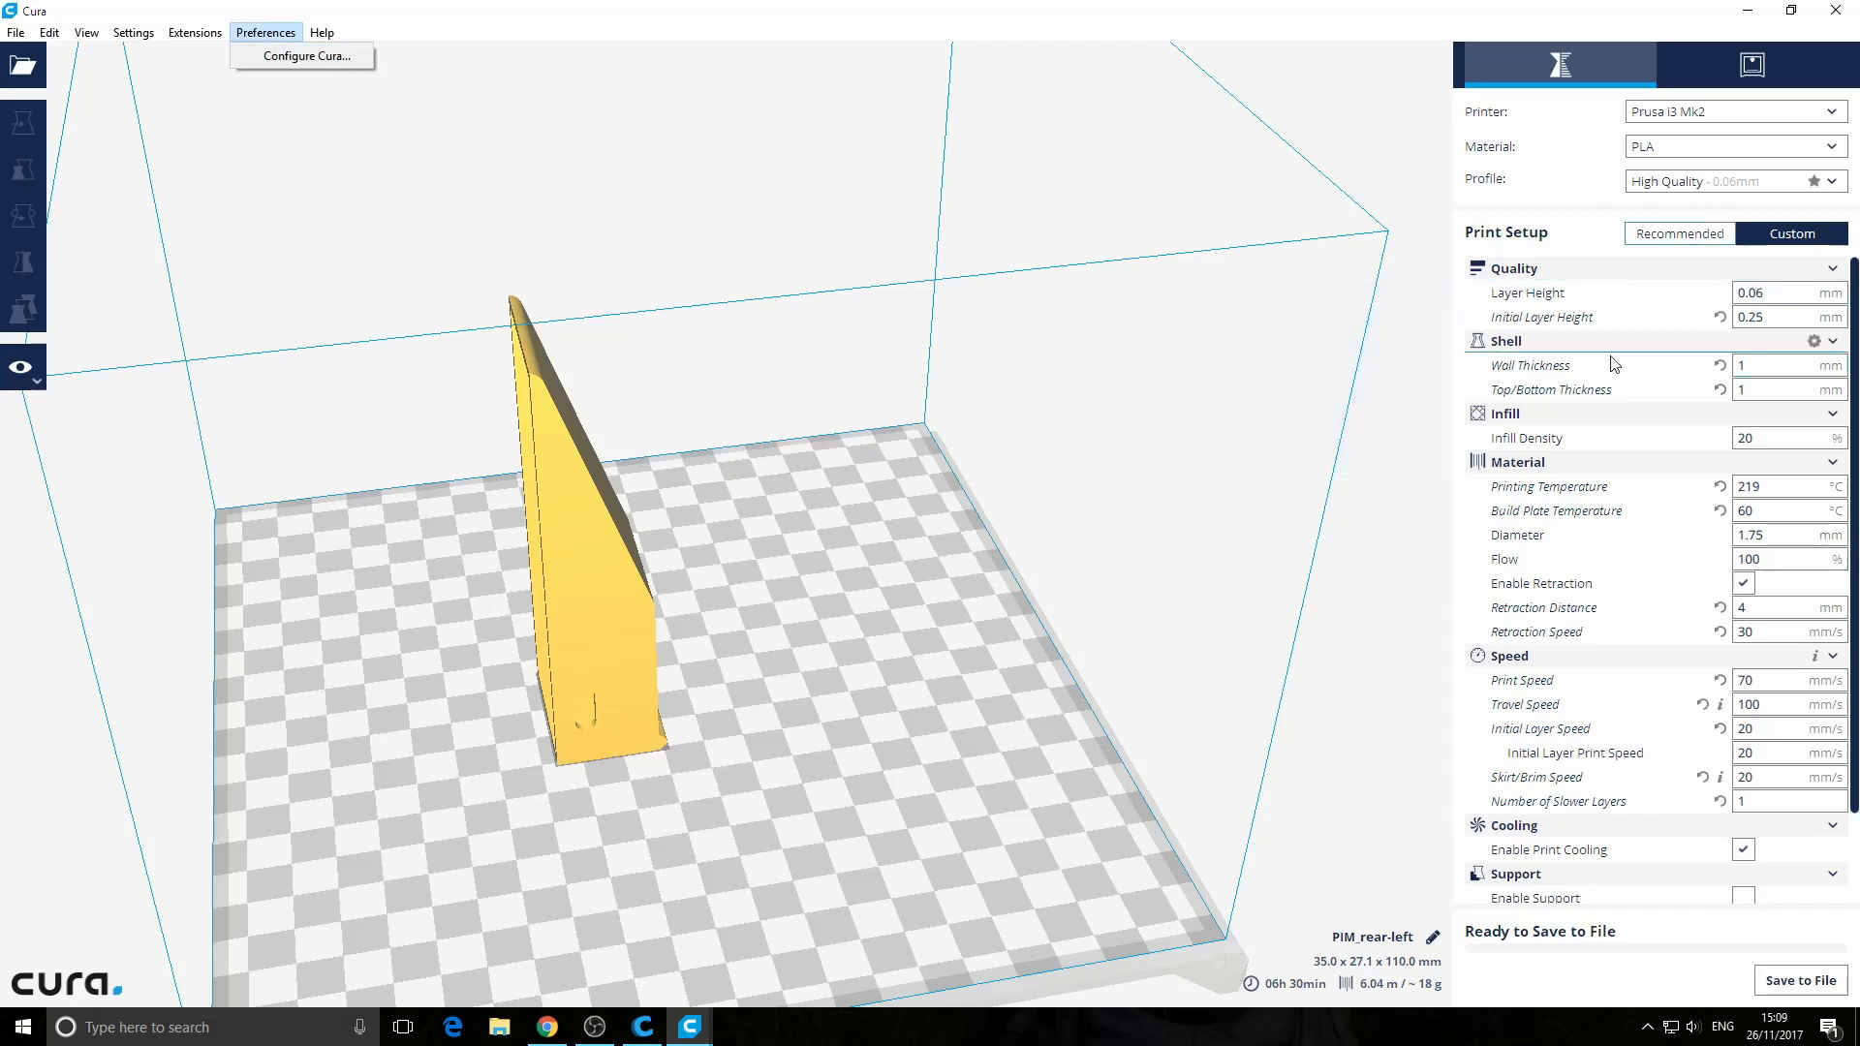
# Switch the print setup to Recommended mode and look at the available printer choices
pyautogui.click(1708, 242)
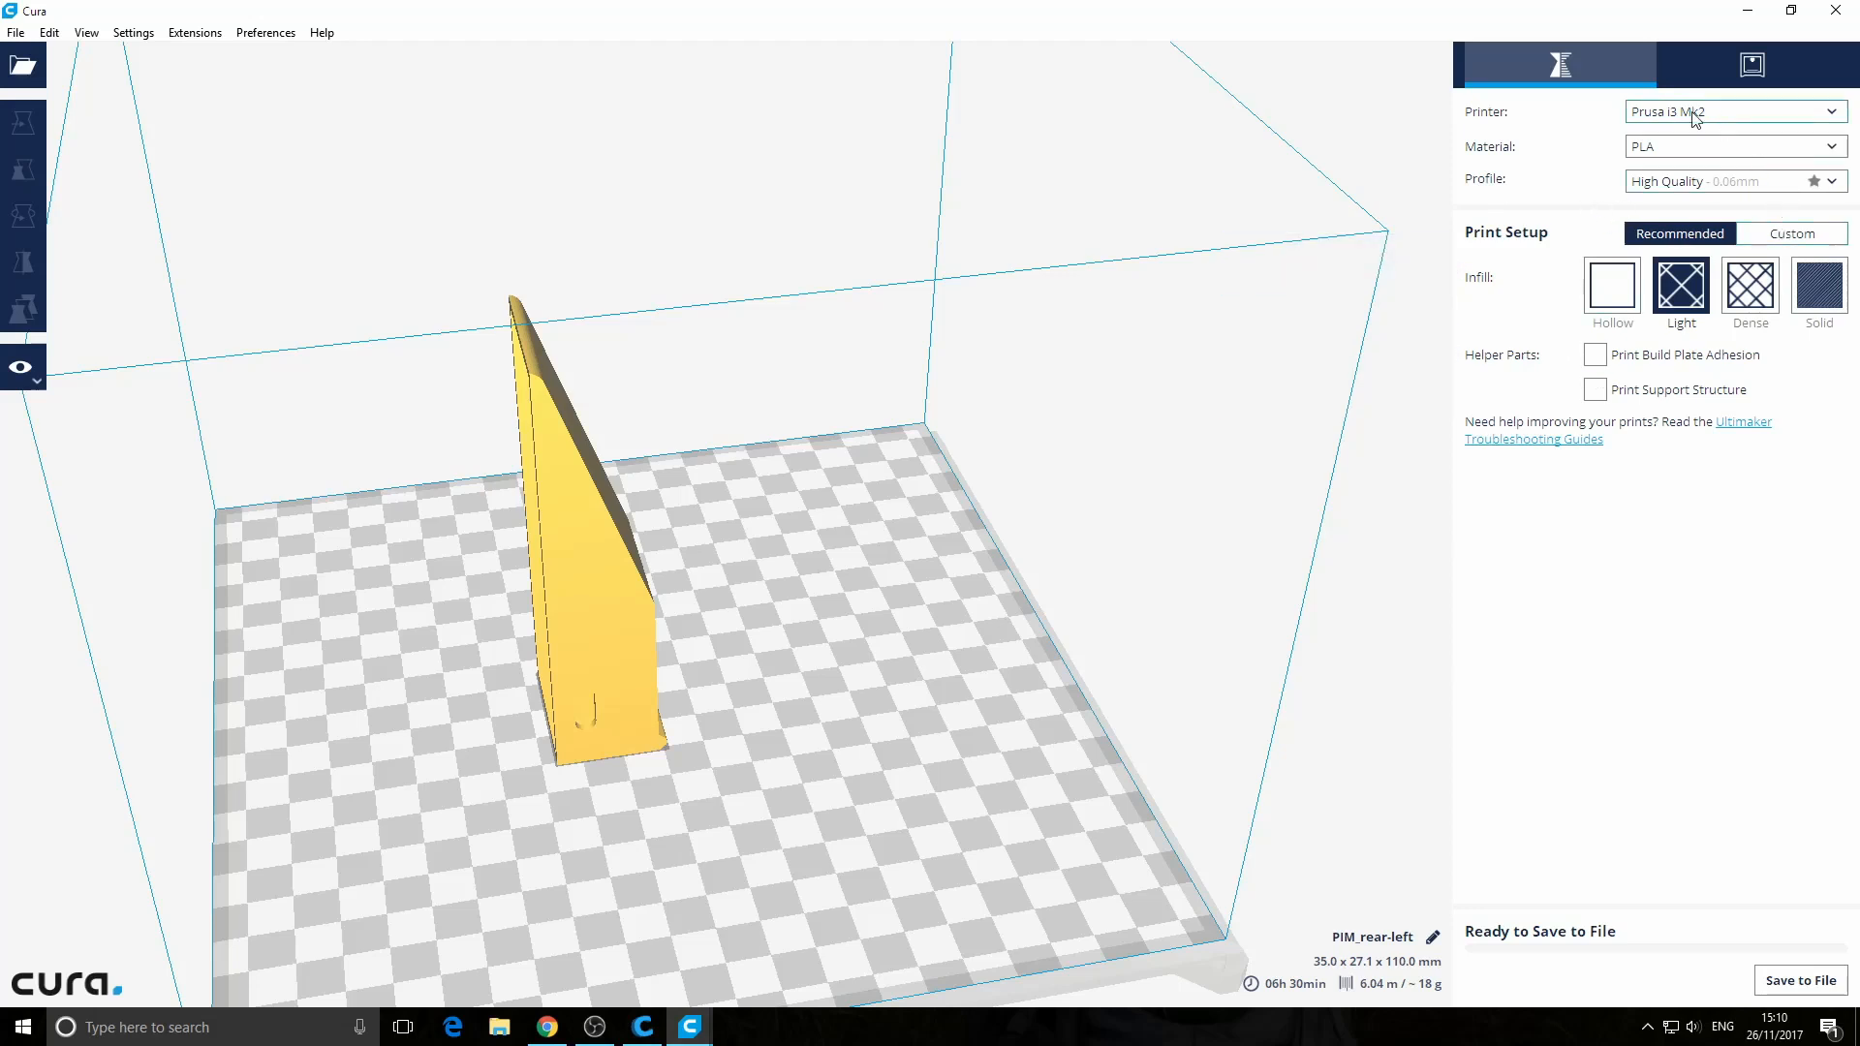
pyautogui.click(1838, 114)
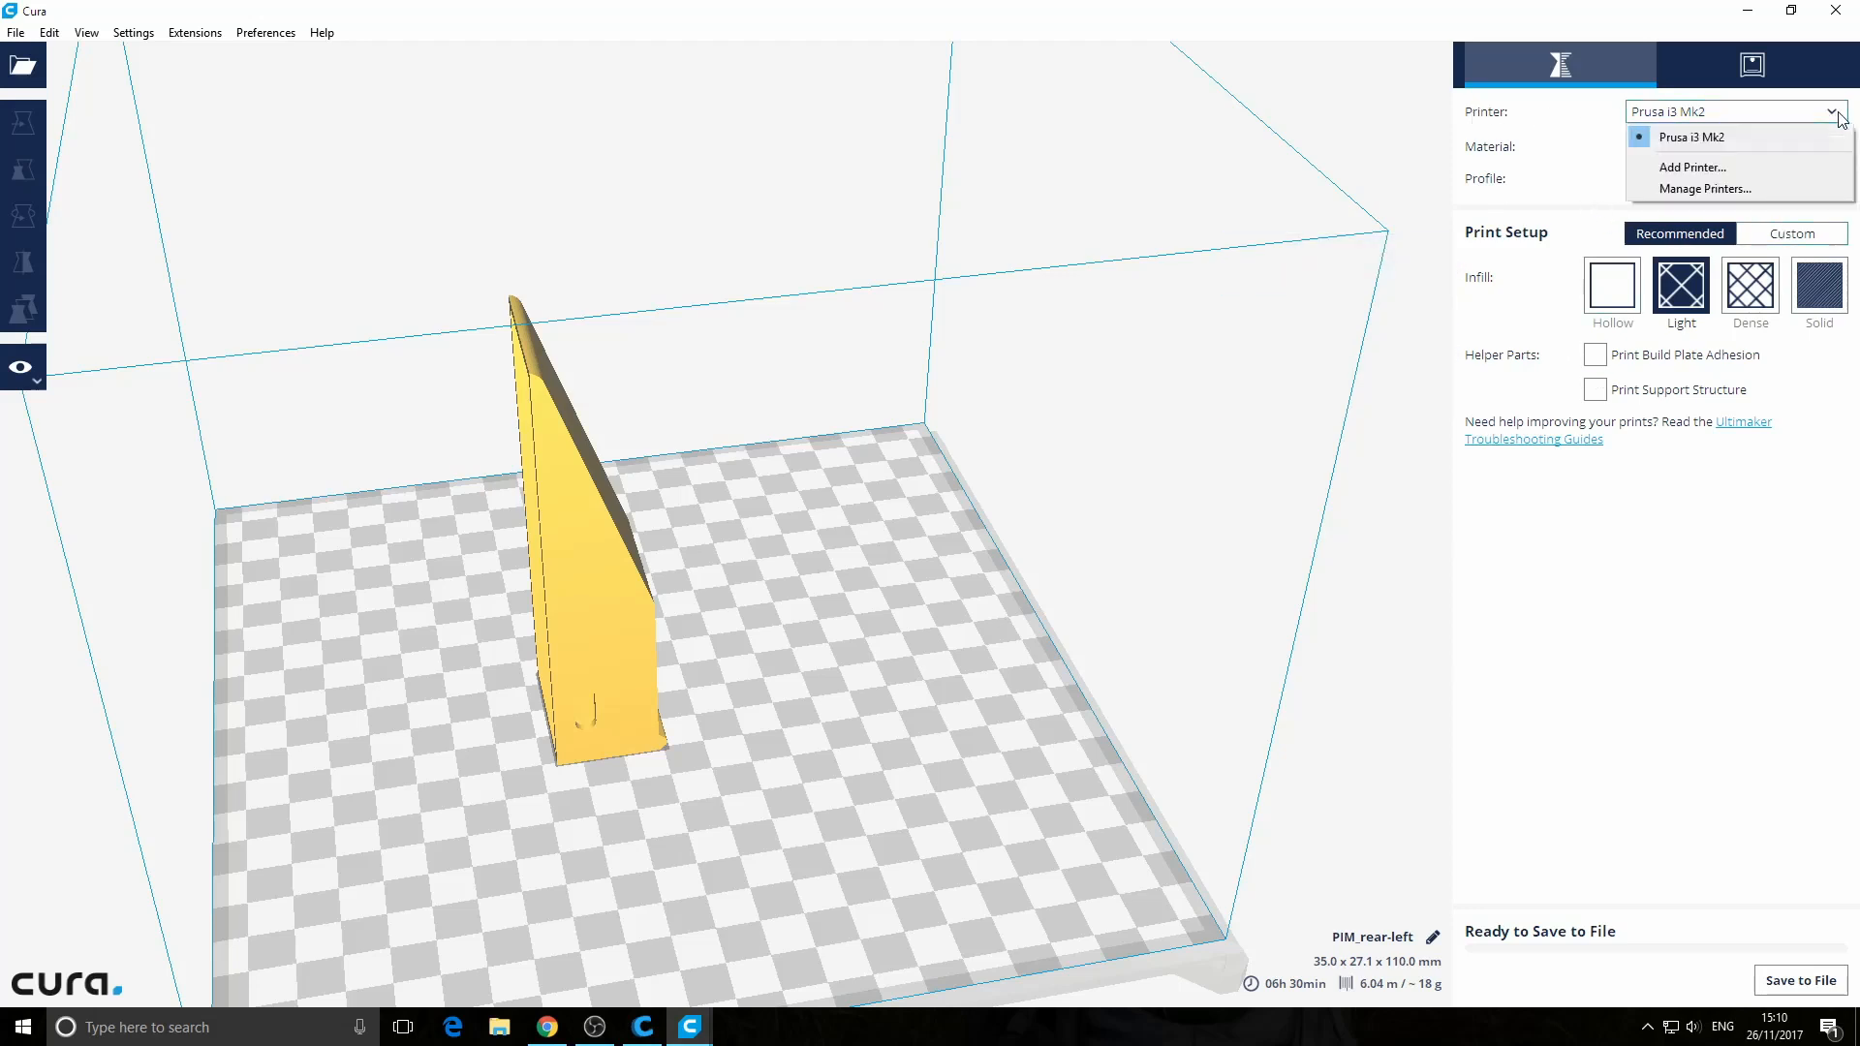
pyautogui.click(1368, 155)
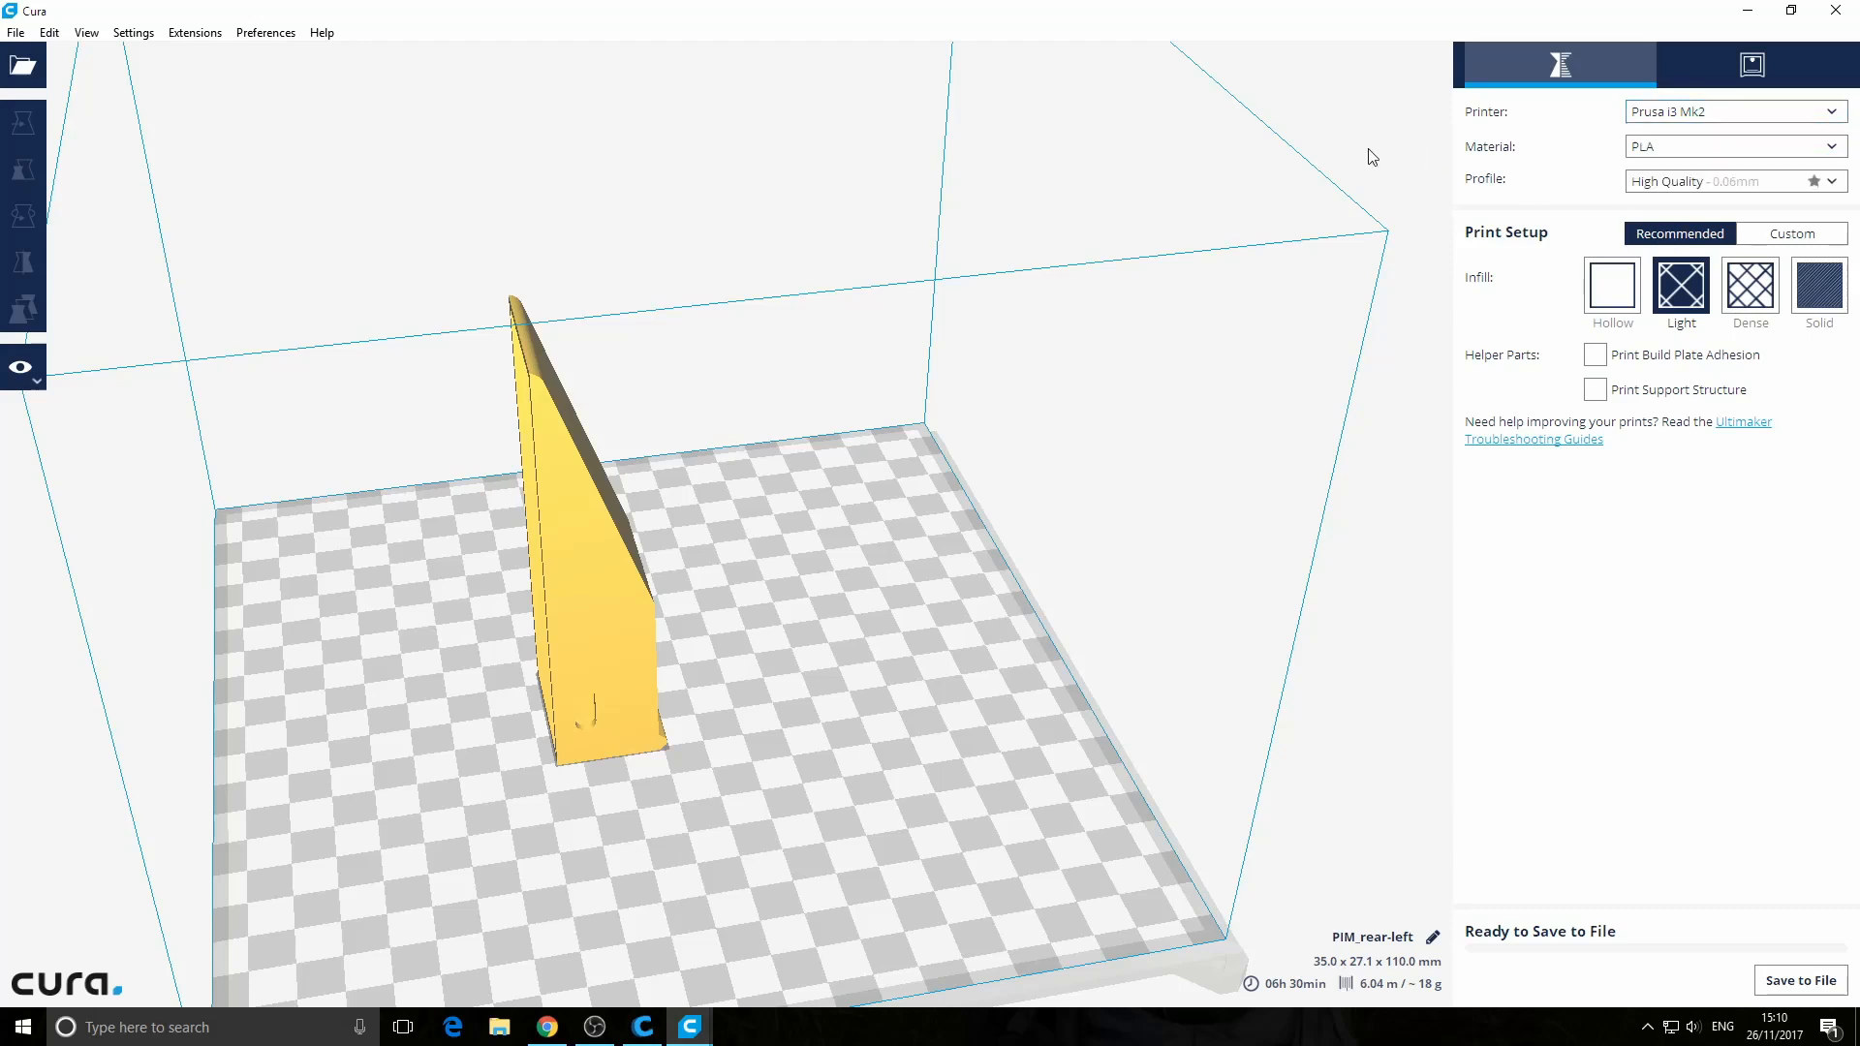
# Review the available material and quality profile choices, and move the model slightly across the build plate
pyautogui.click(1839, 151)
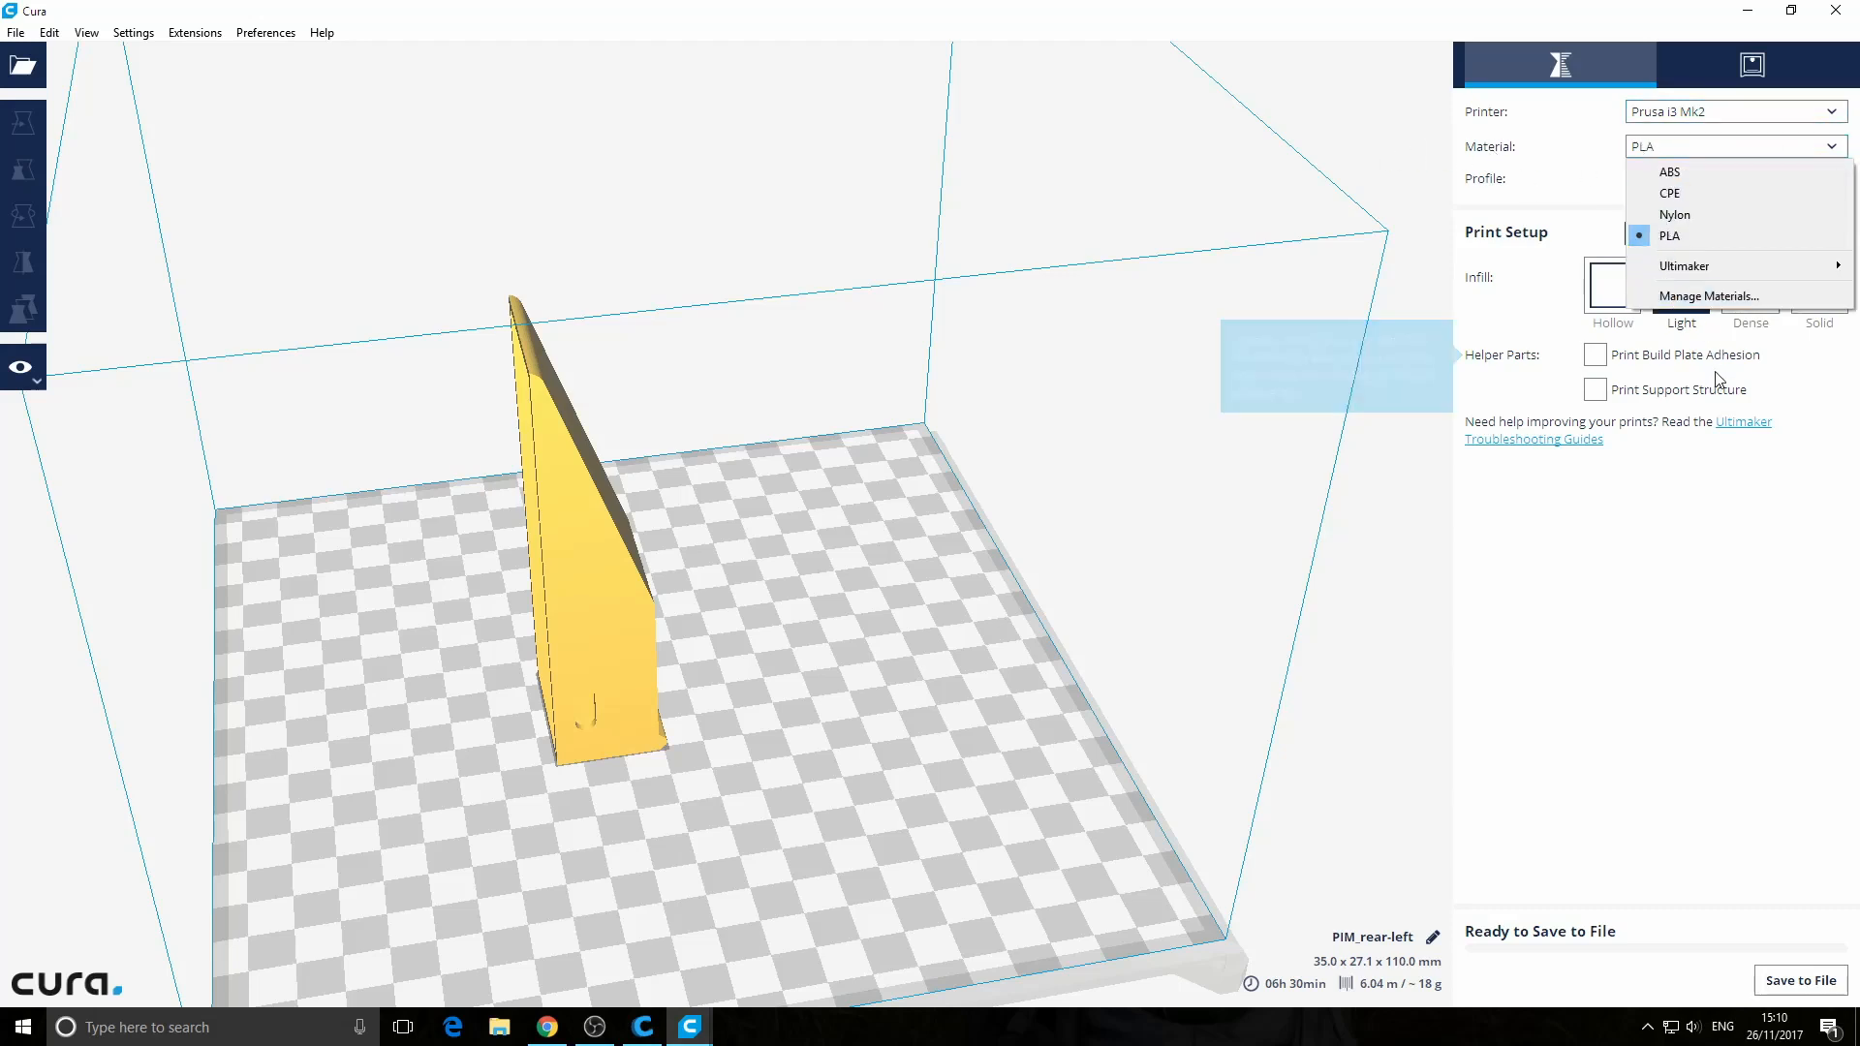
pyautogui.click(1244, 170)
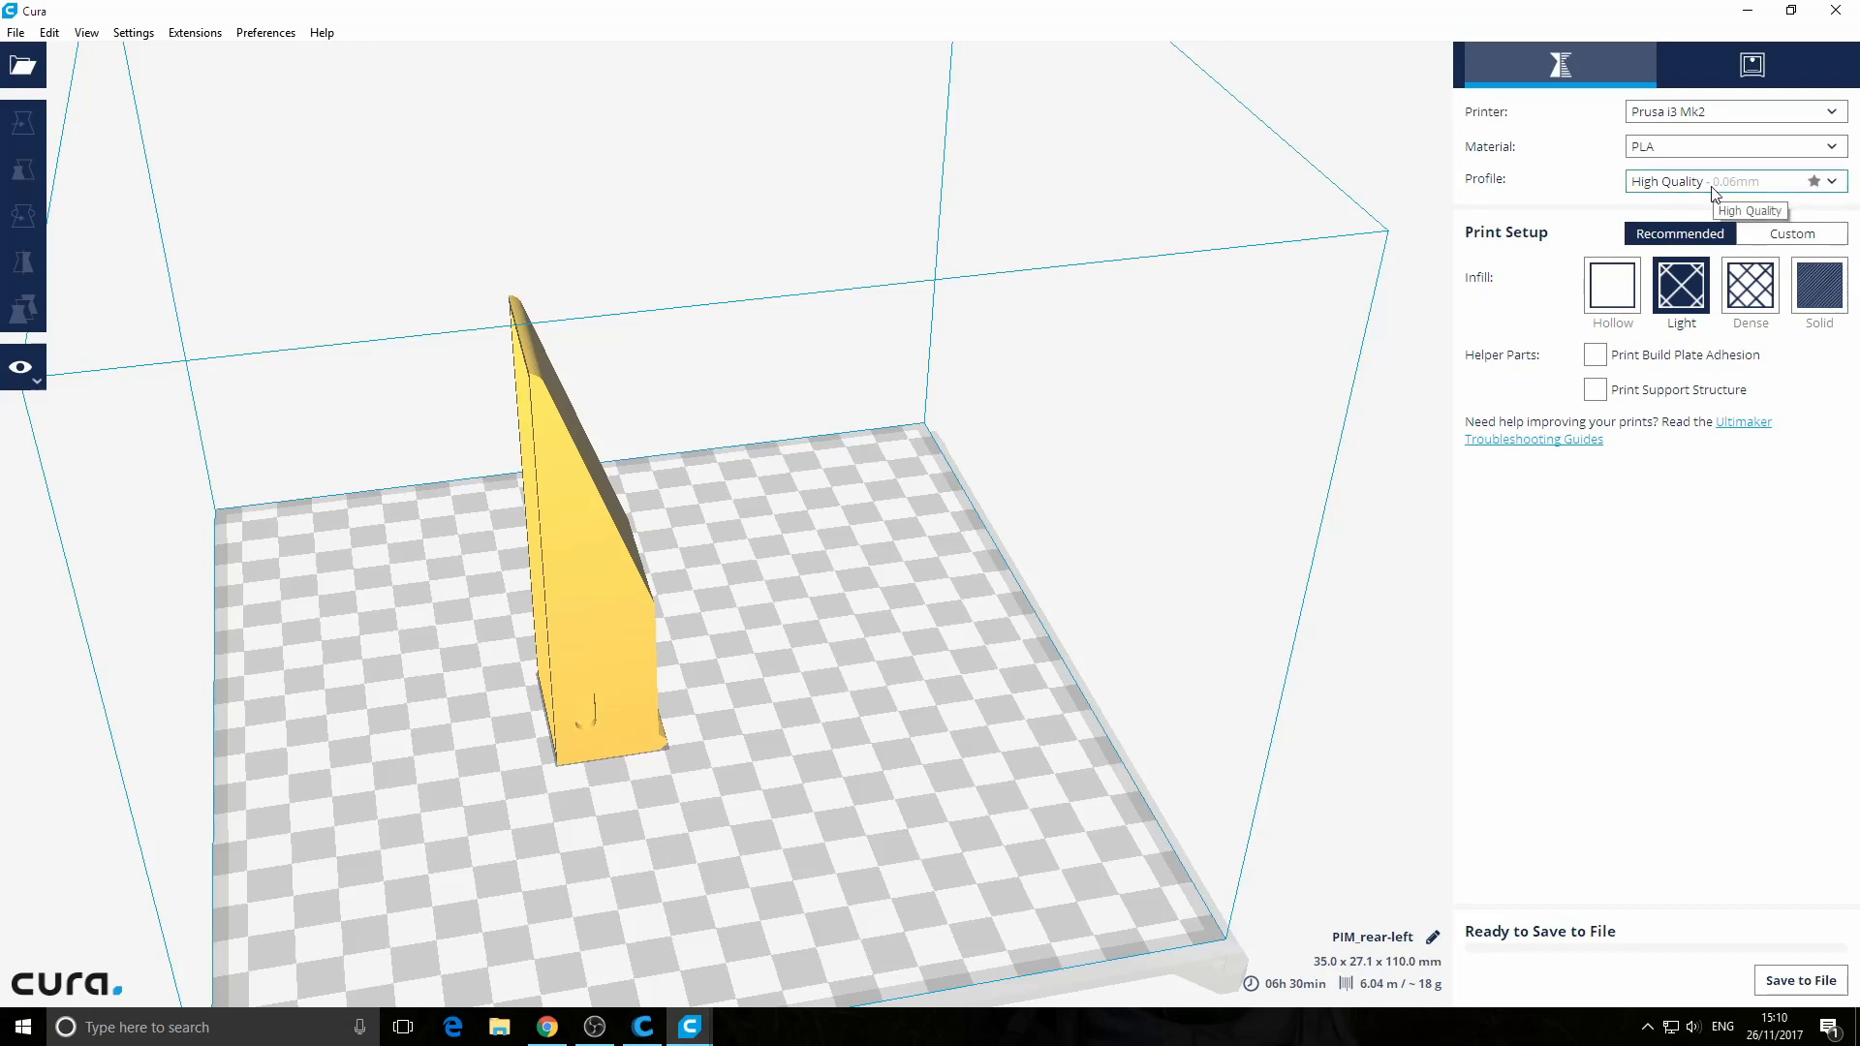
pyautogui.click(1834, 186)
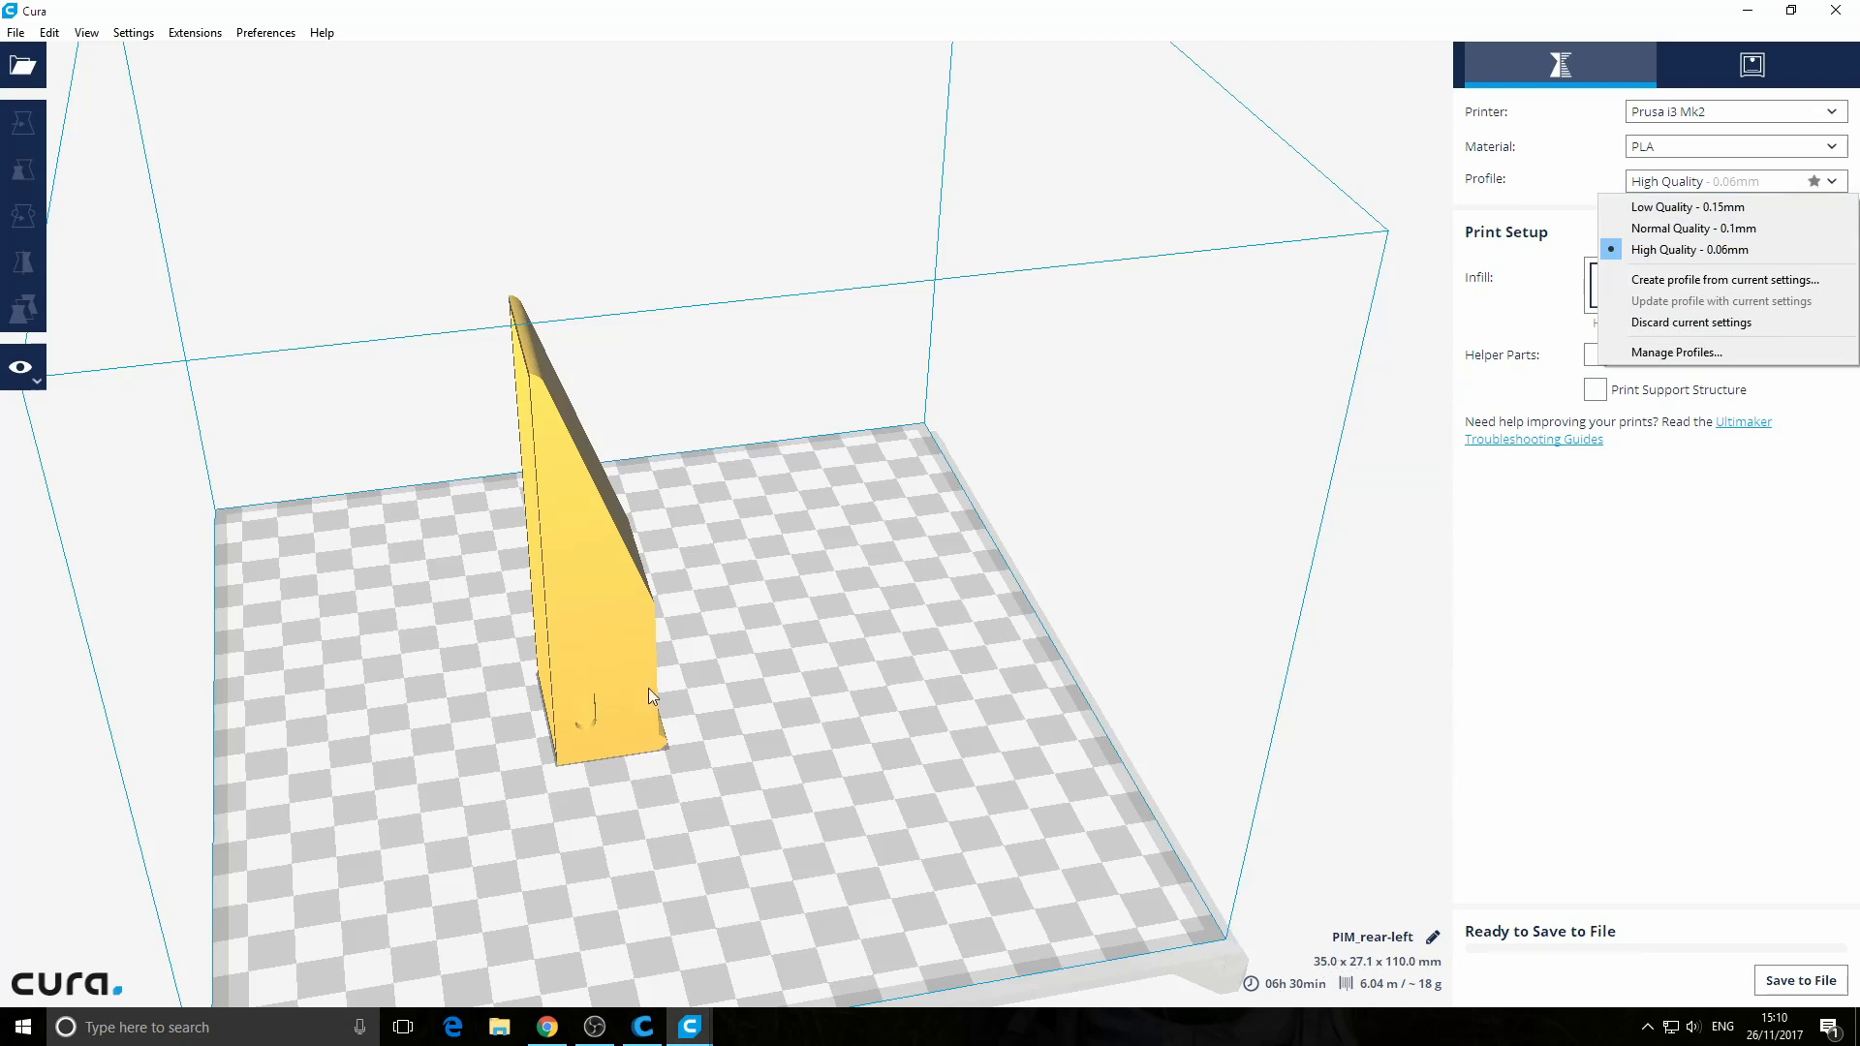
pyautogui.moveTo(616, 595); pyautogui.dragTo(699, 603)
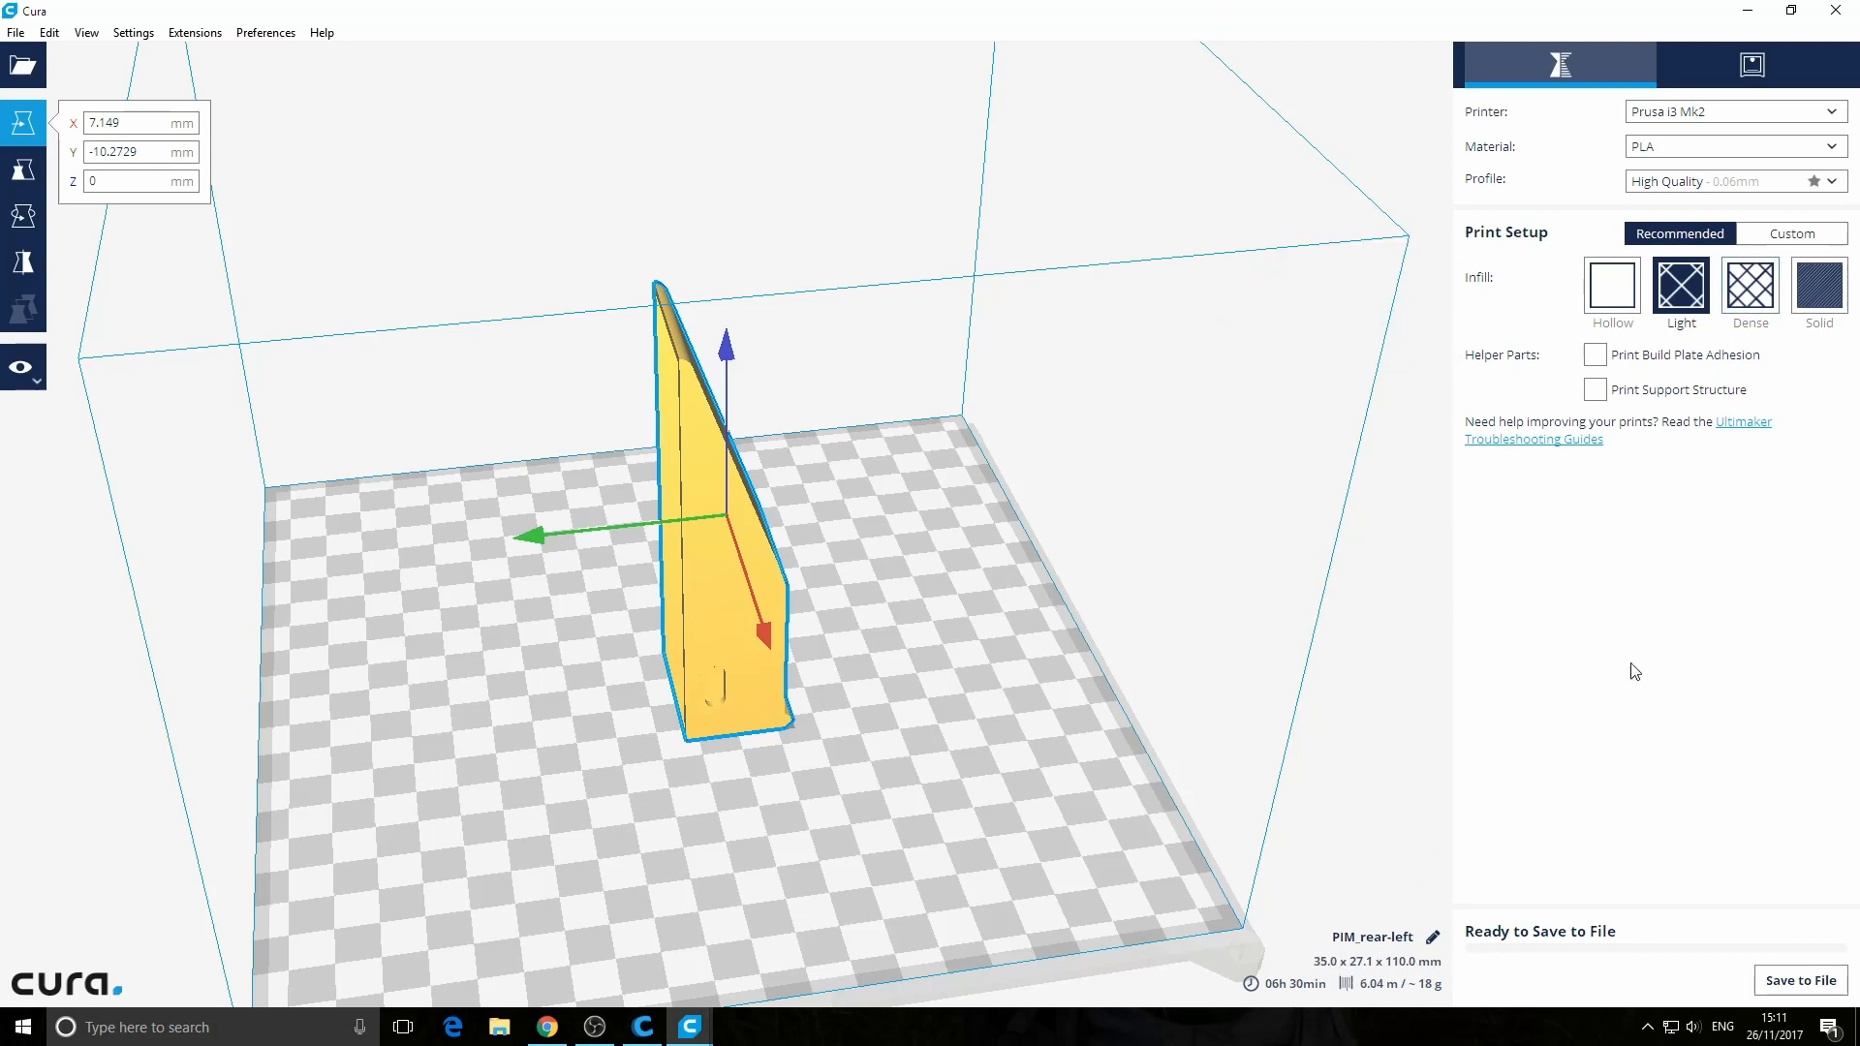
# Set the print profile to Low Quality - 0.15mm and the infill to Hollow
pyautogui.click(1840, 184)
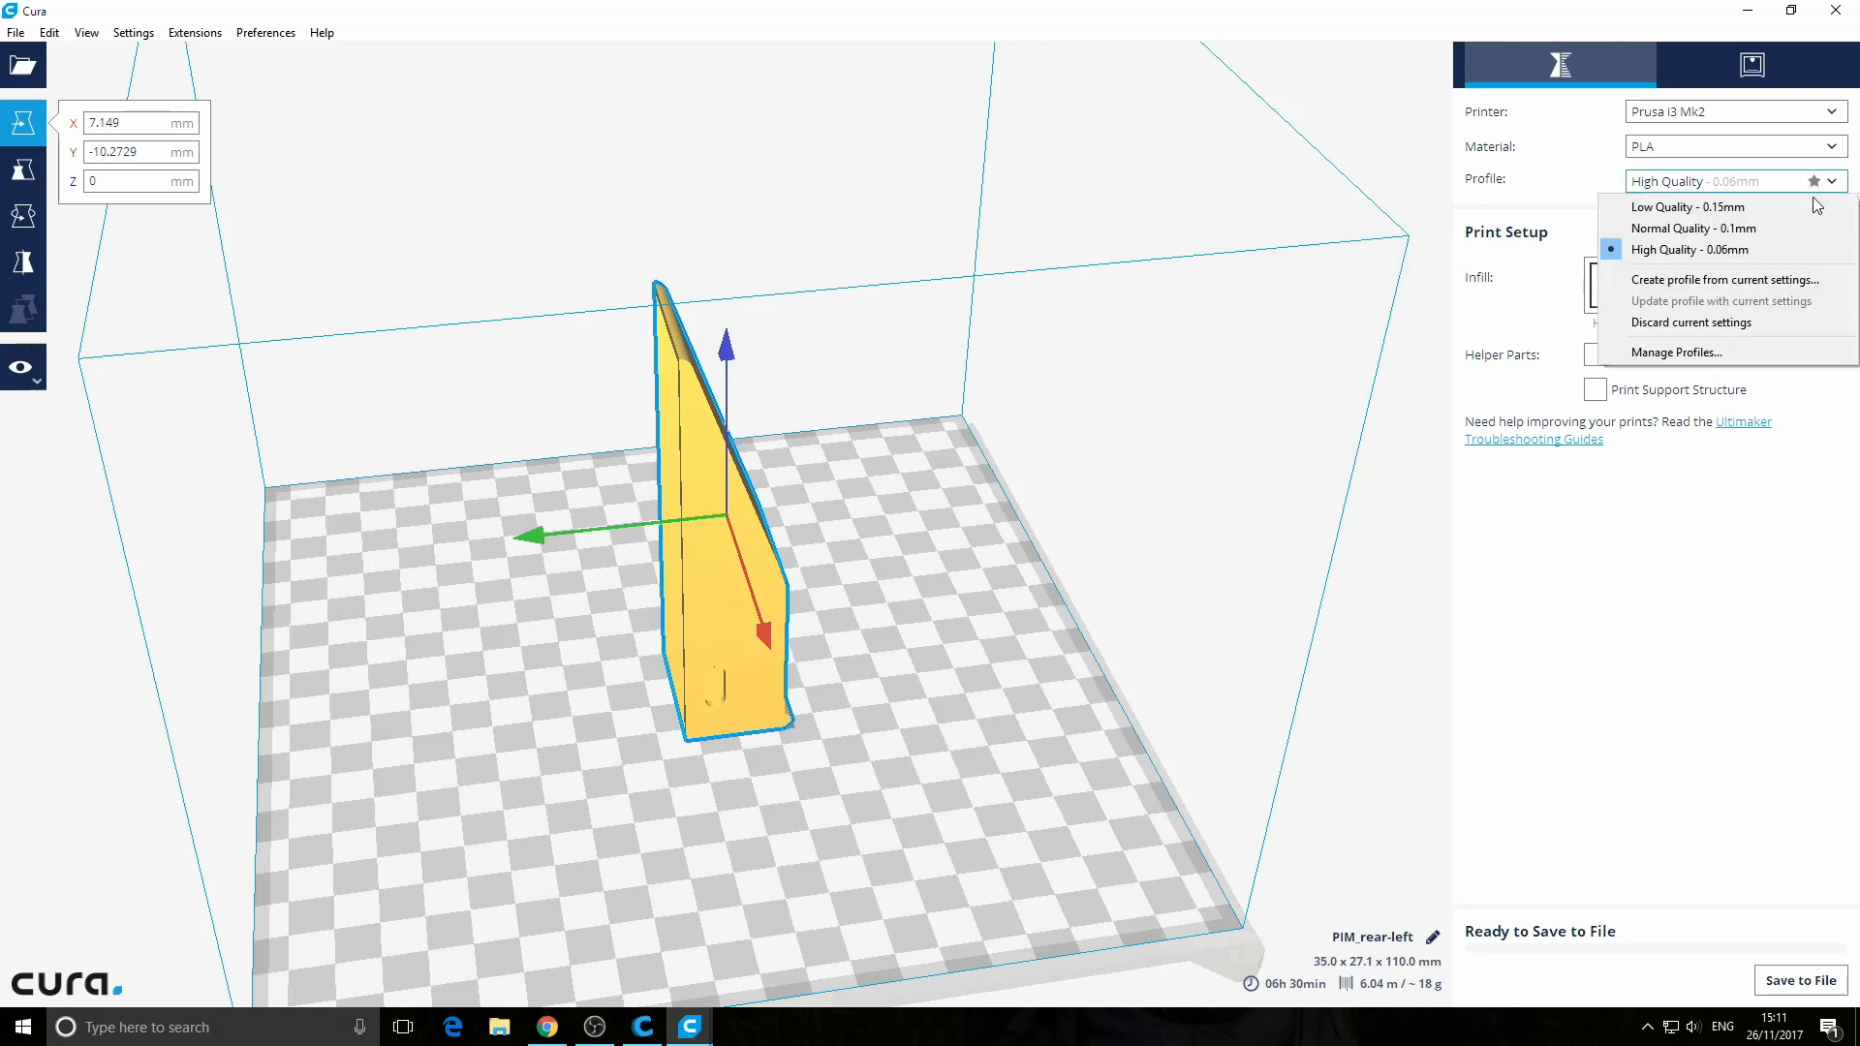
pyautogui.click(1808, 200)
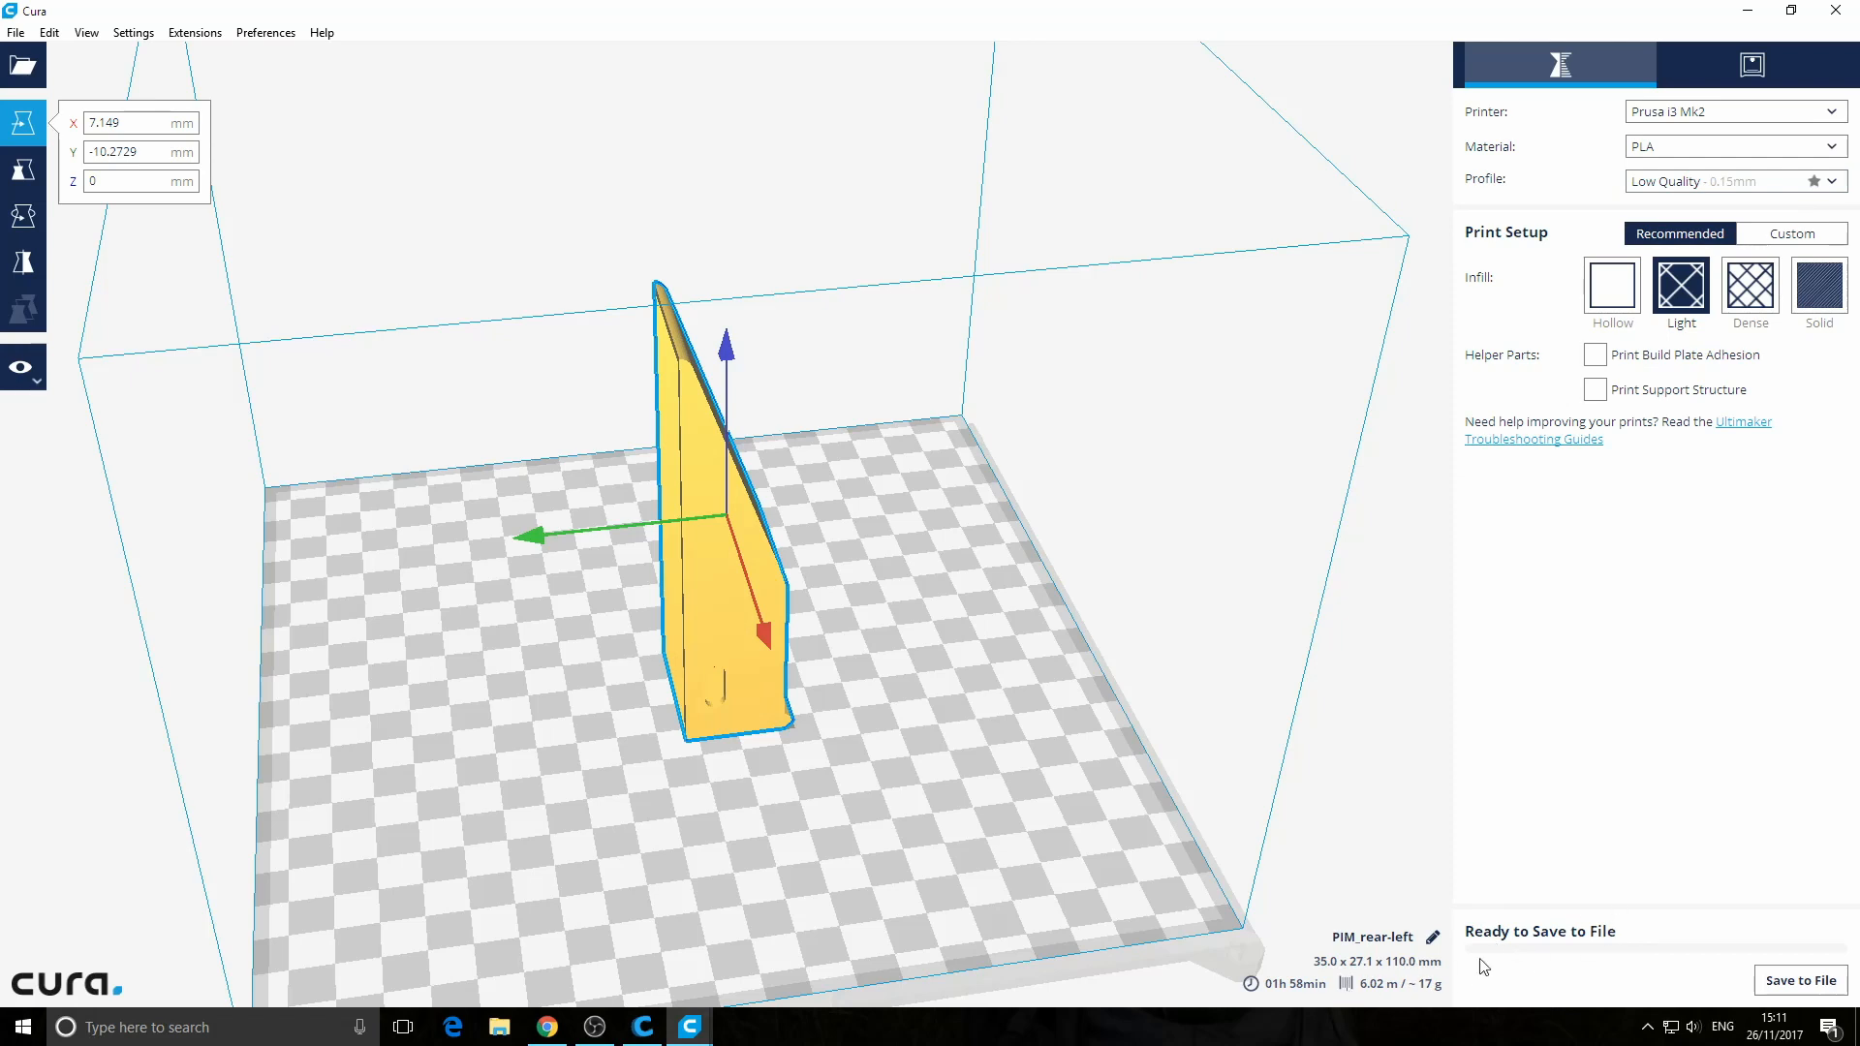
pyautogui.click(1616, 301)
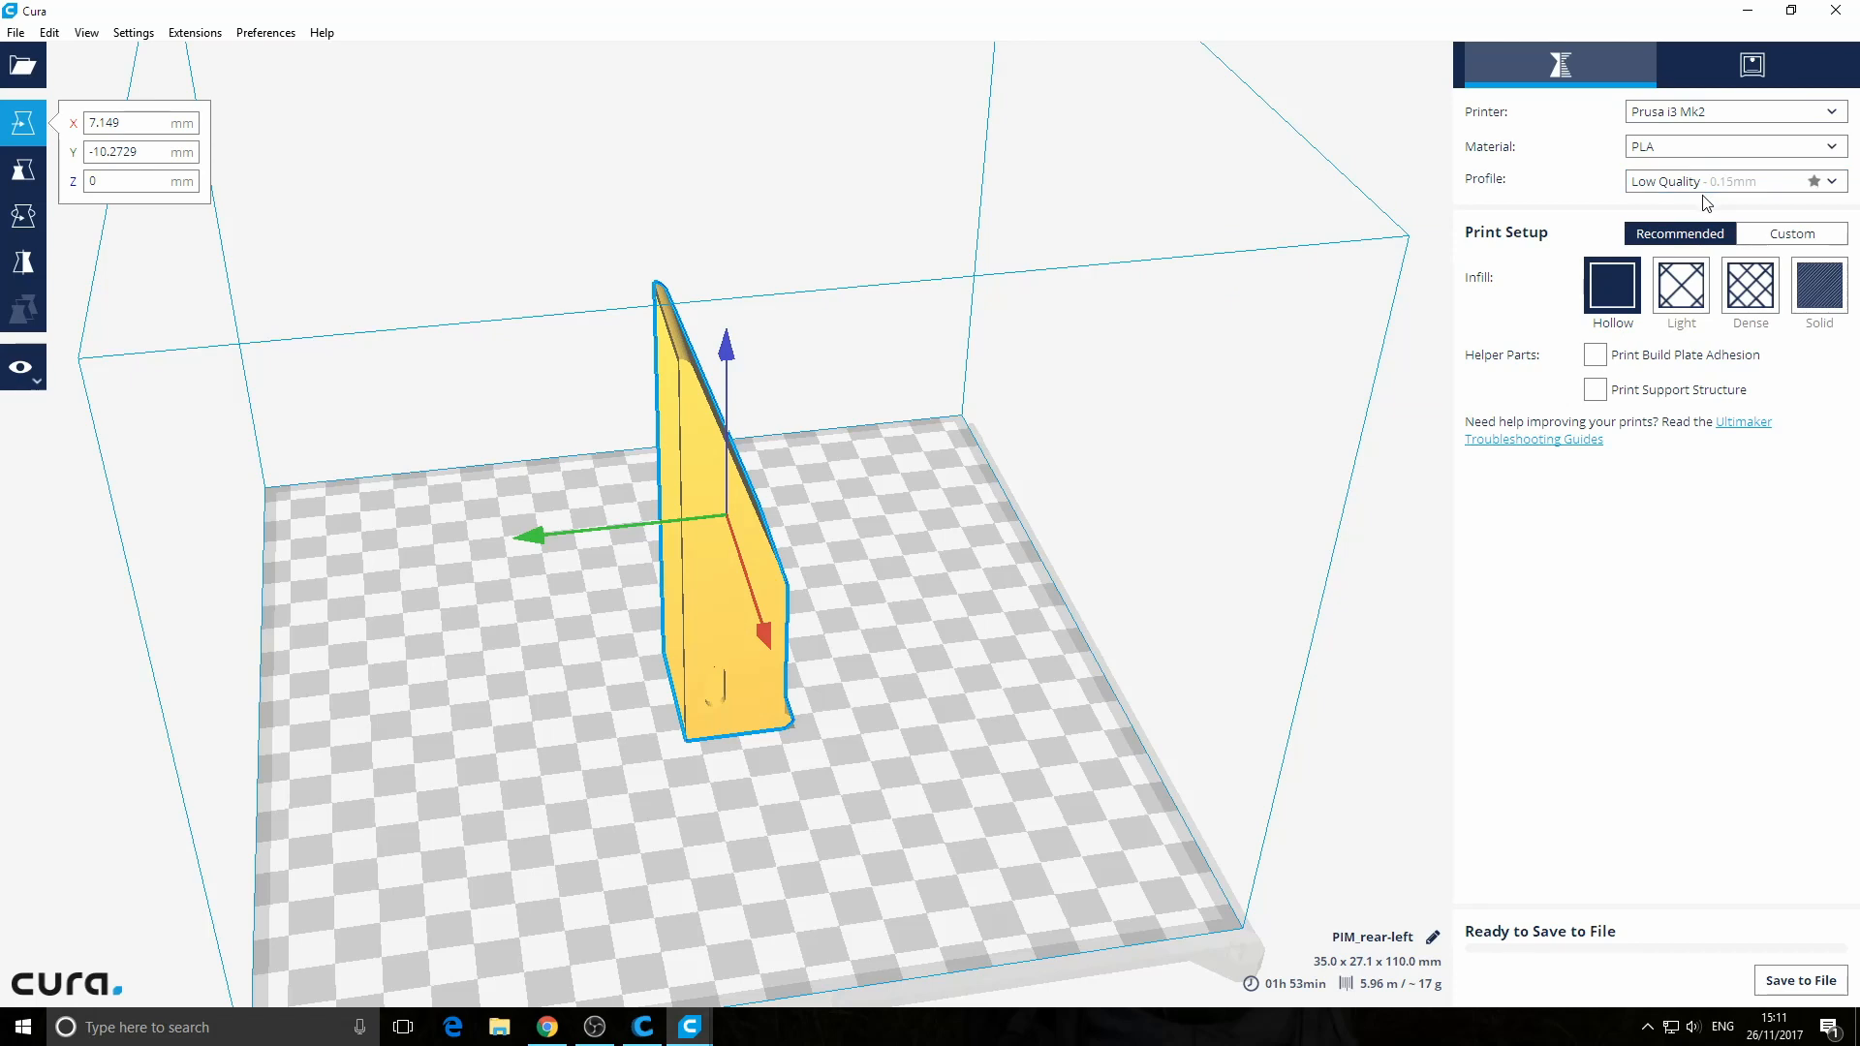
# Switch the print setup to Custom mode and review its settings from layer height through retraction, speed, cooling, support and build plate adhesion
pyautogui.click(1792, 236)
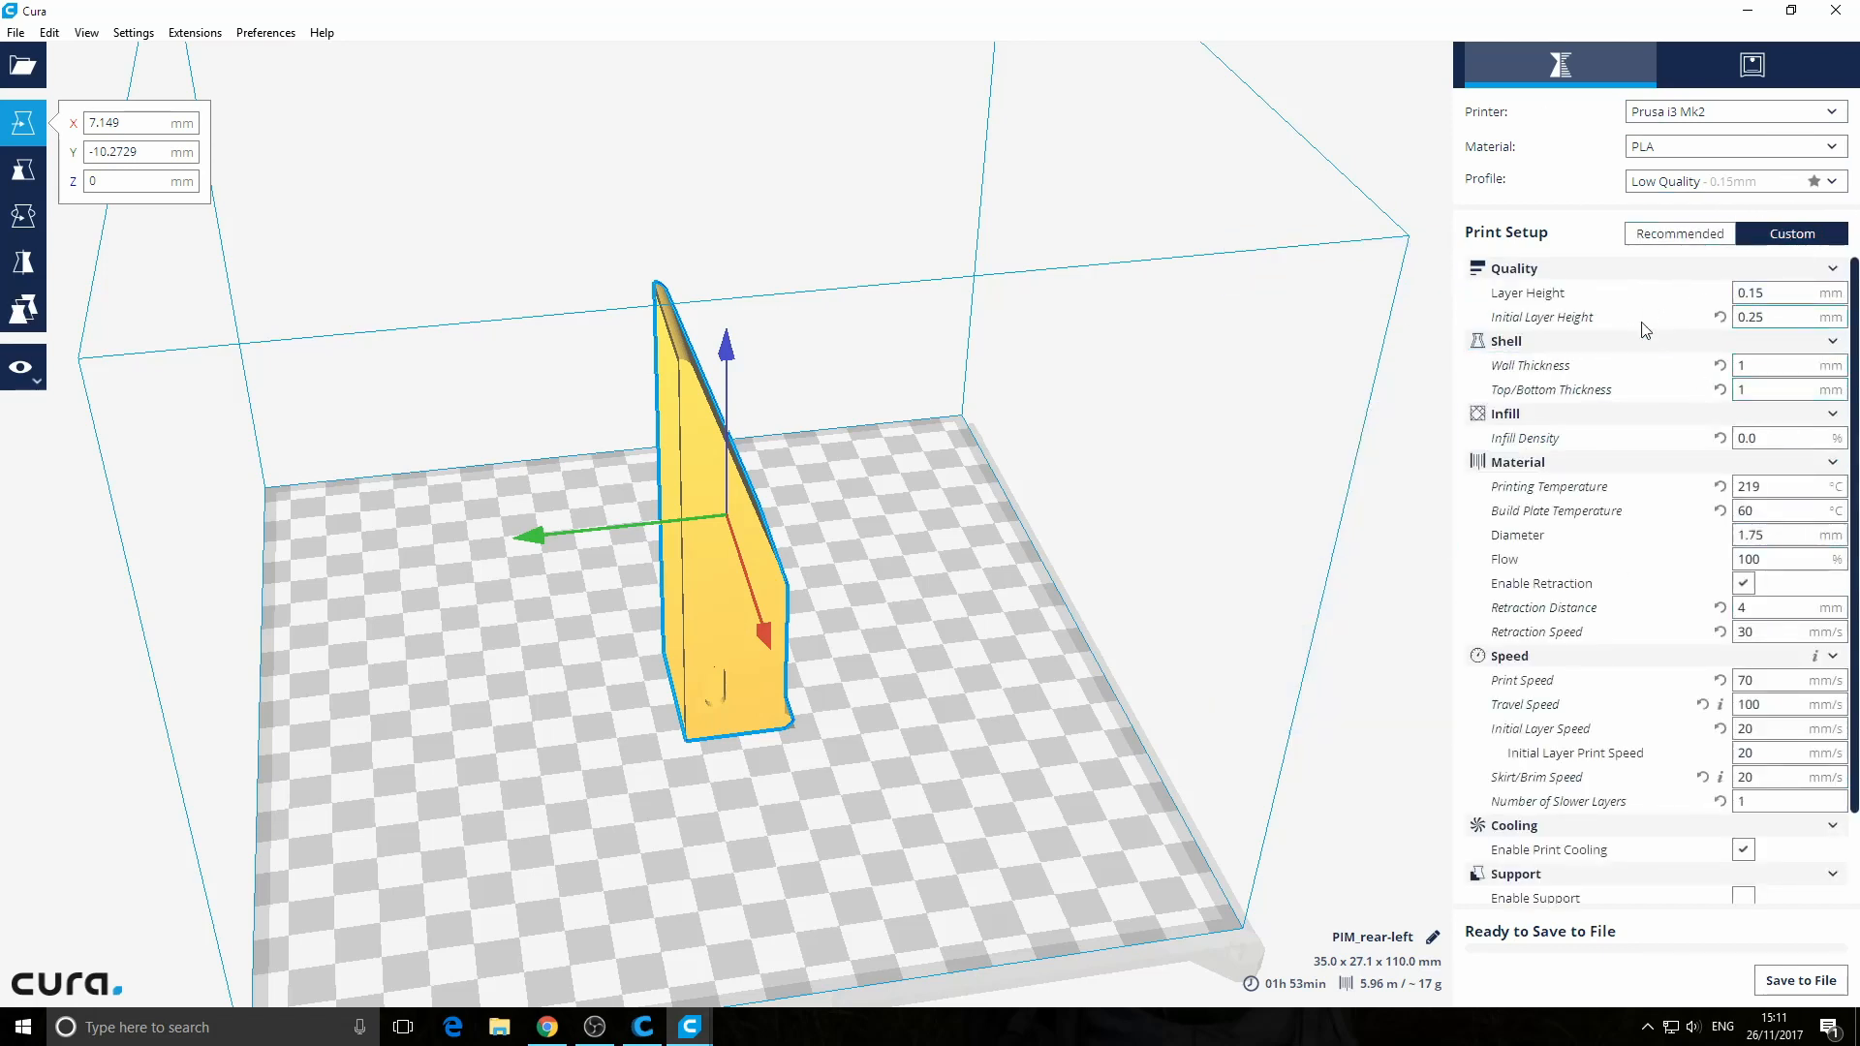
pyautogui.moveTo(1506, 310)
pyautogui.moveTo(1761, 560)
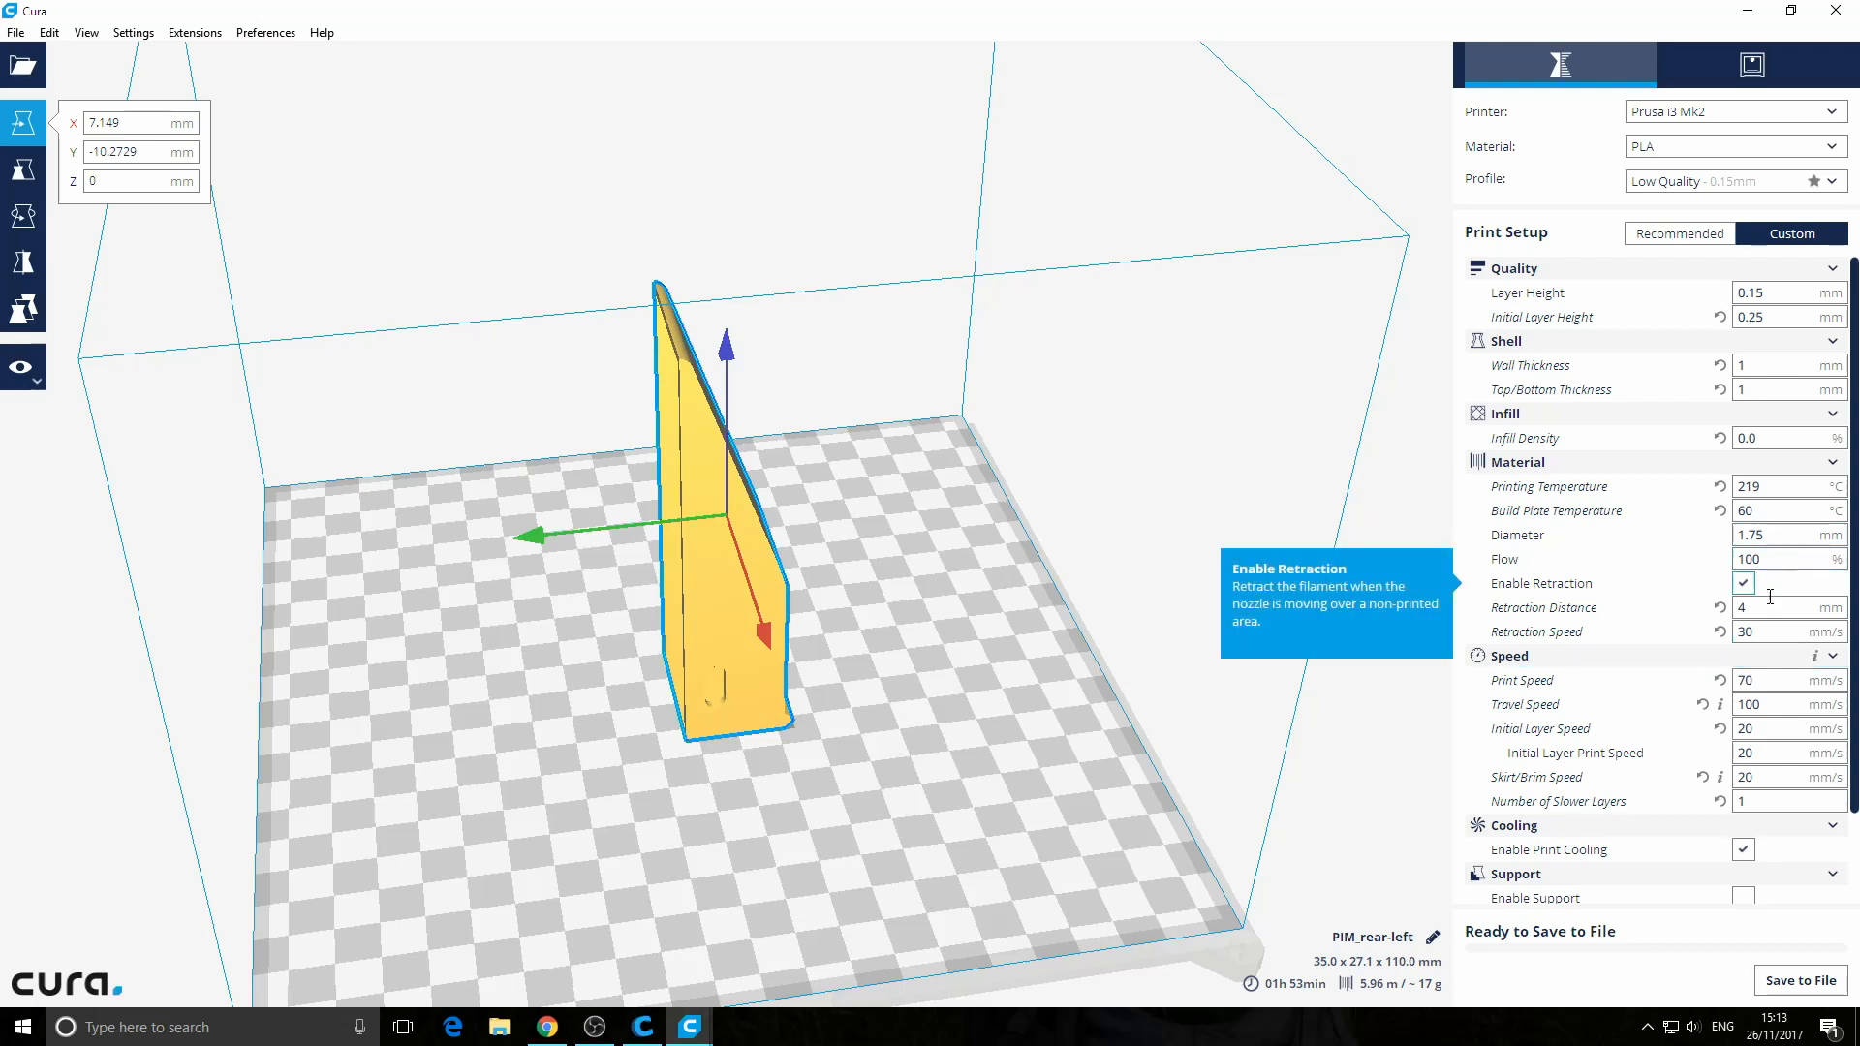
pyautogui.moveTo(1761, 605)
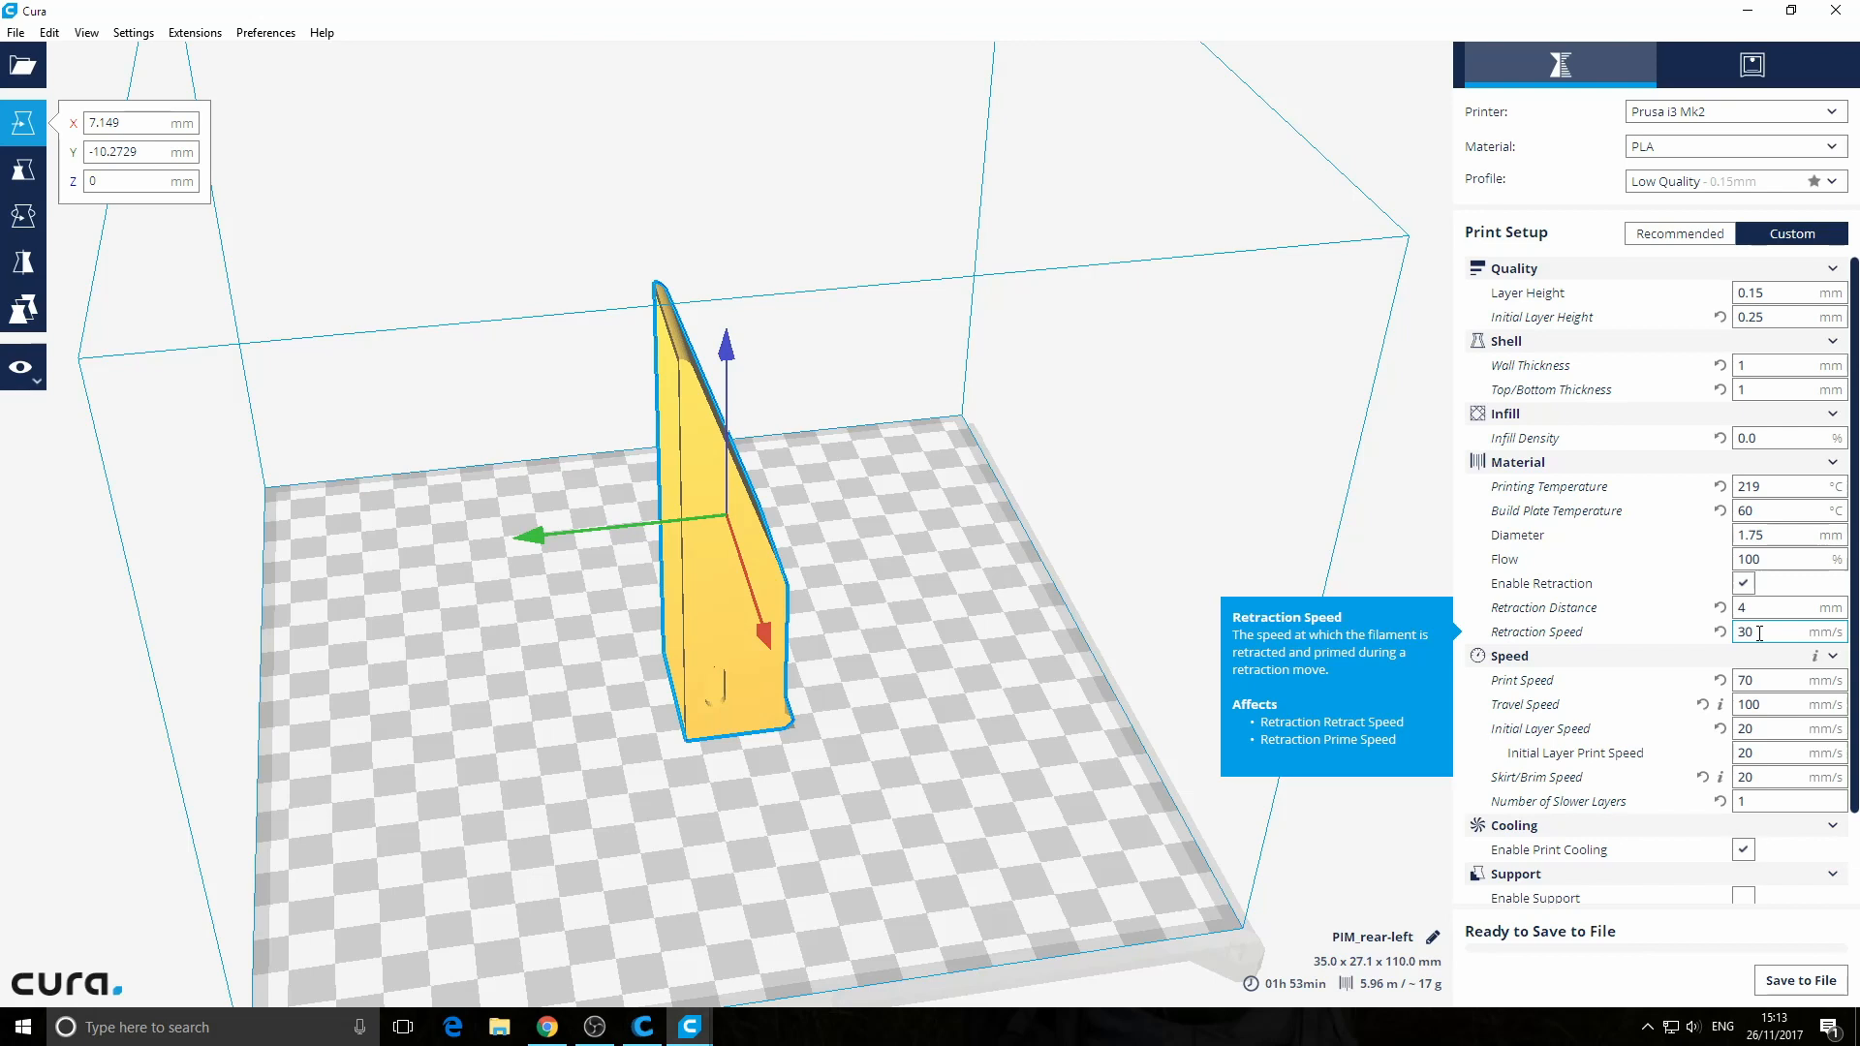
pyautogui.moveTo(1752, 678)
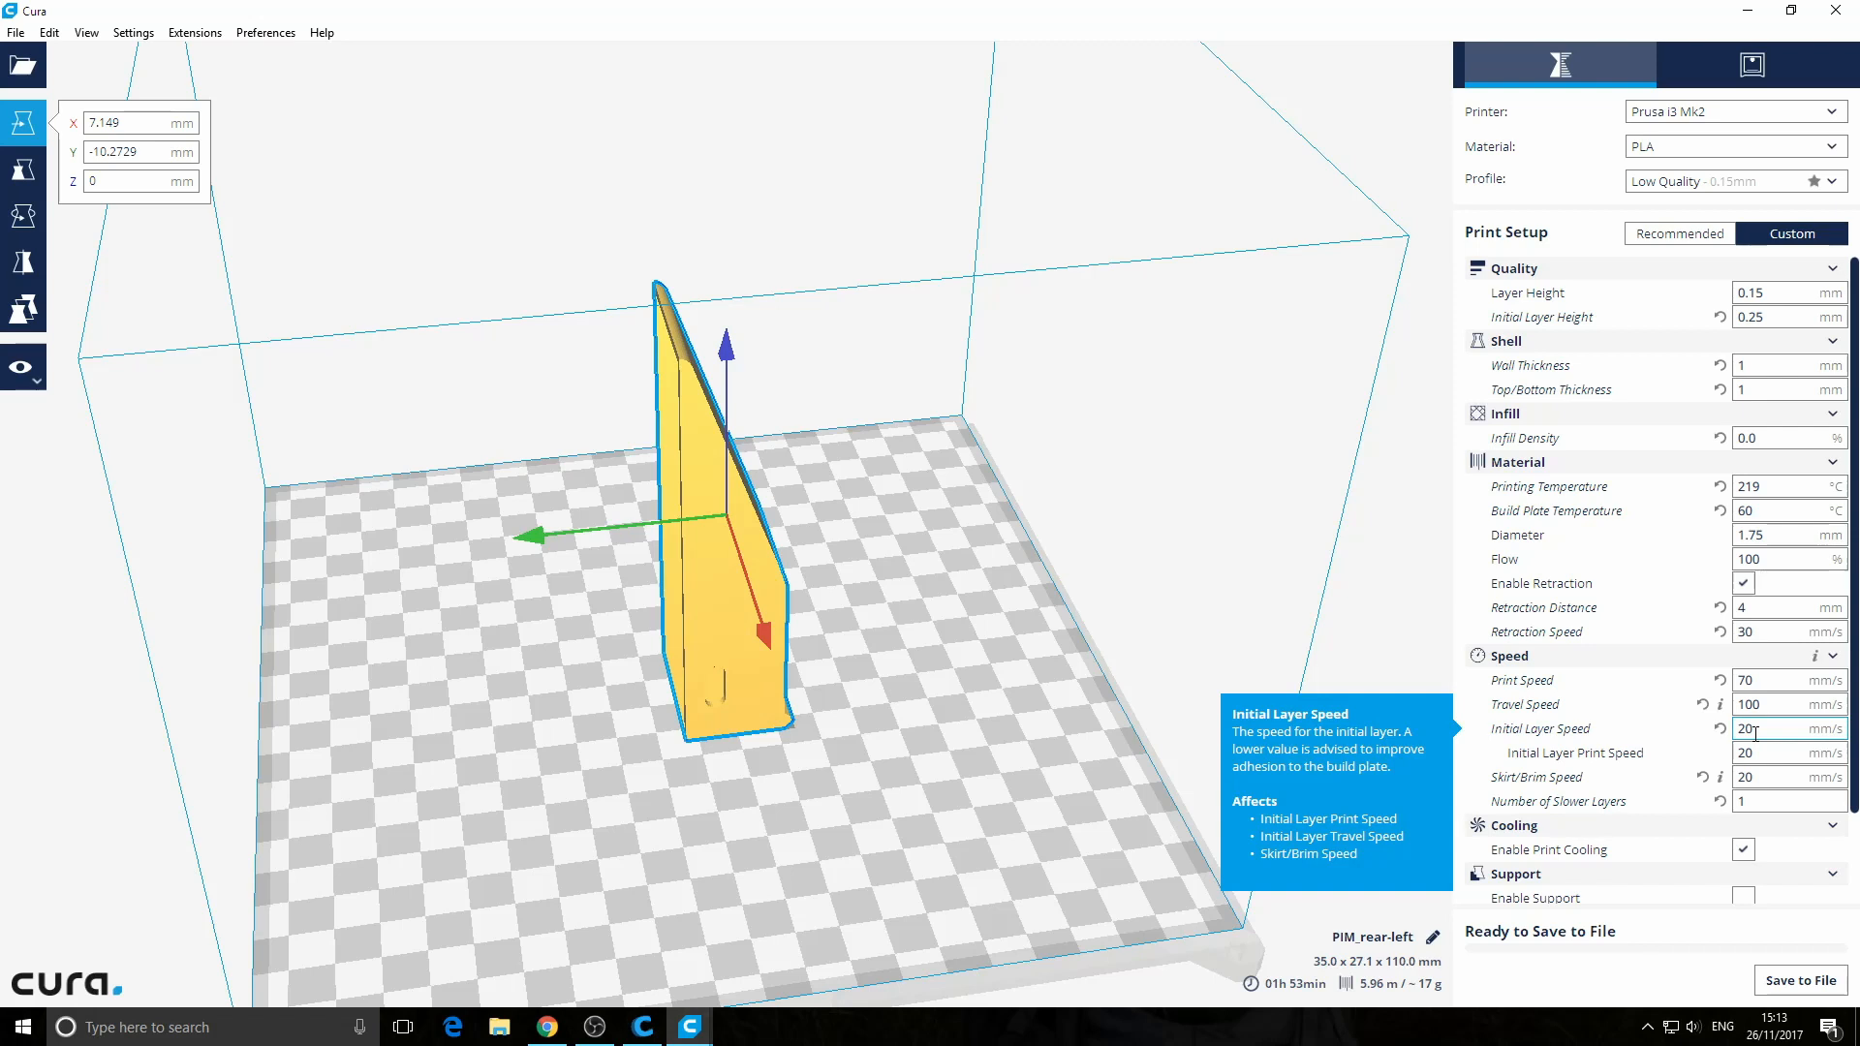
pyautogui.scroll(-1, 1755, 733)
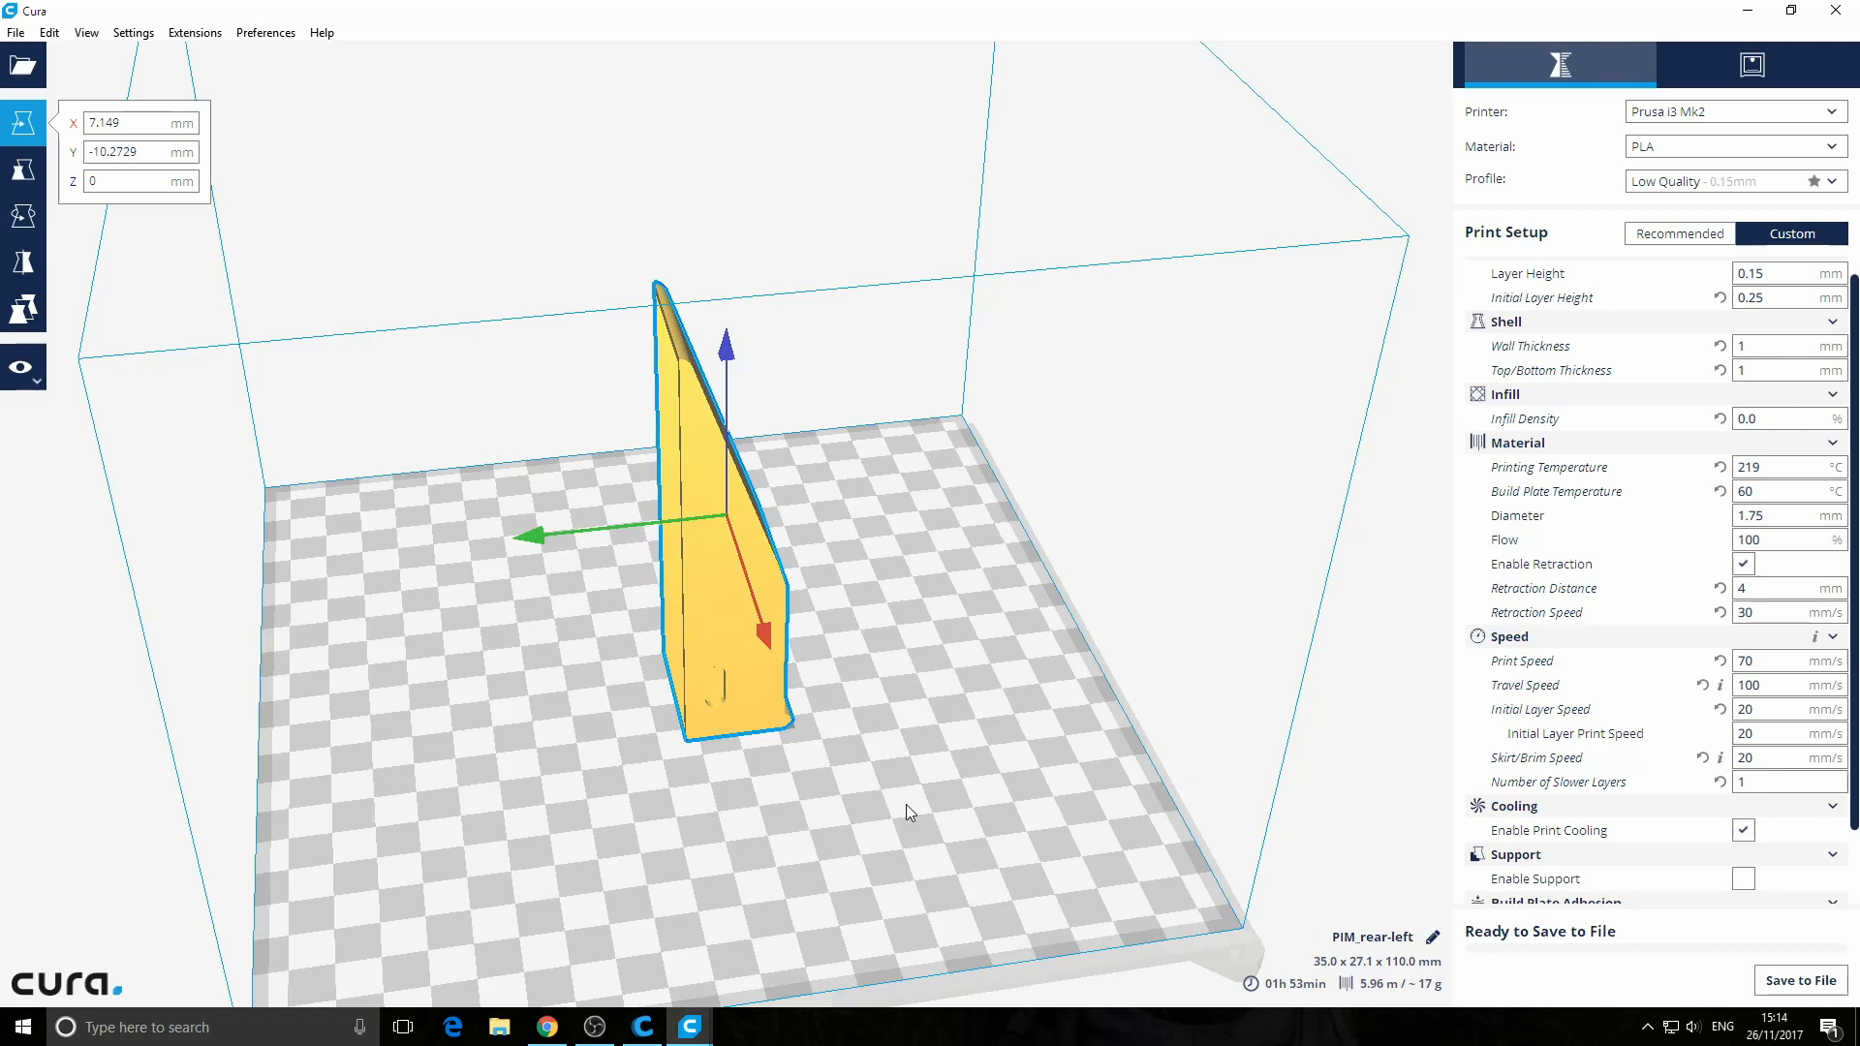
pyautogui.scroll(-1, 969, 800)
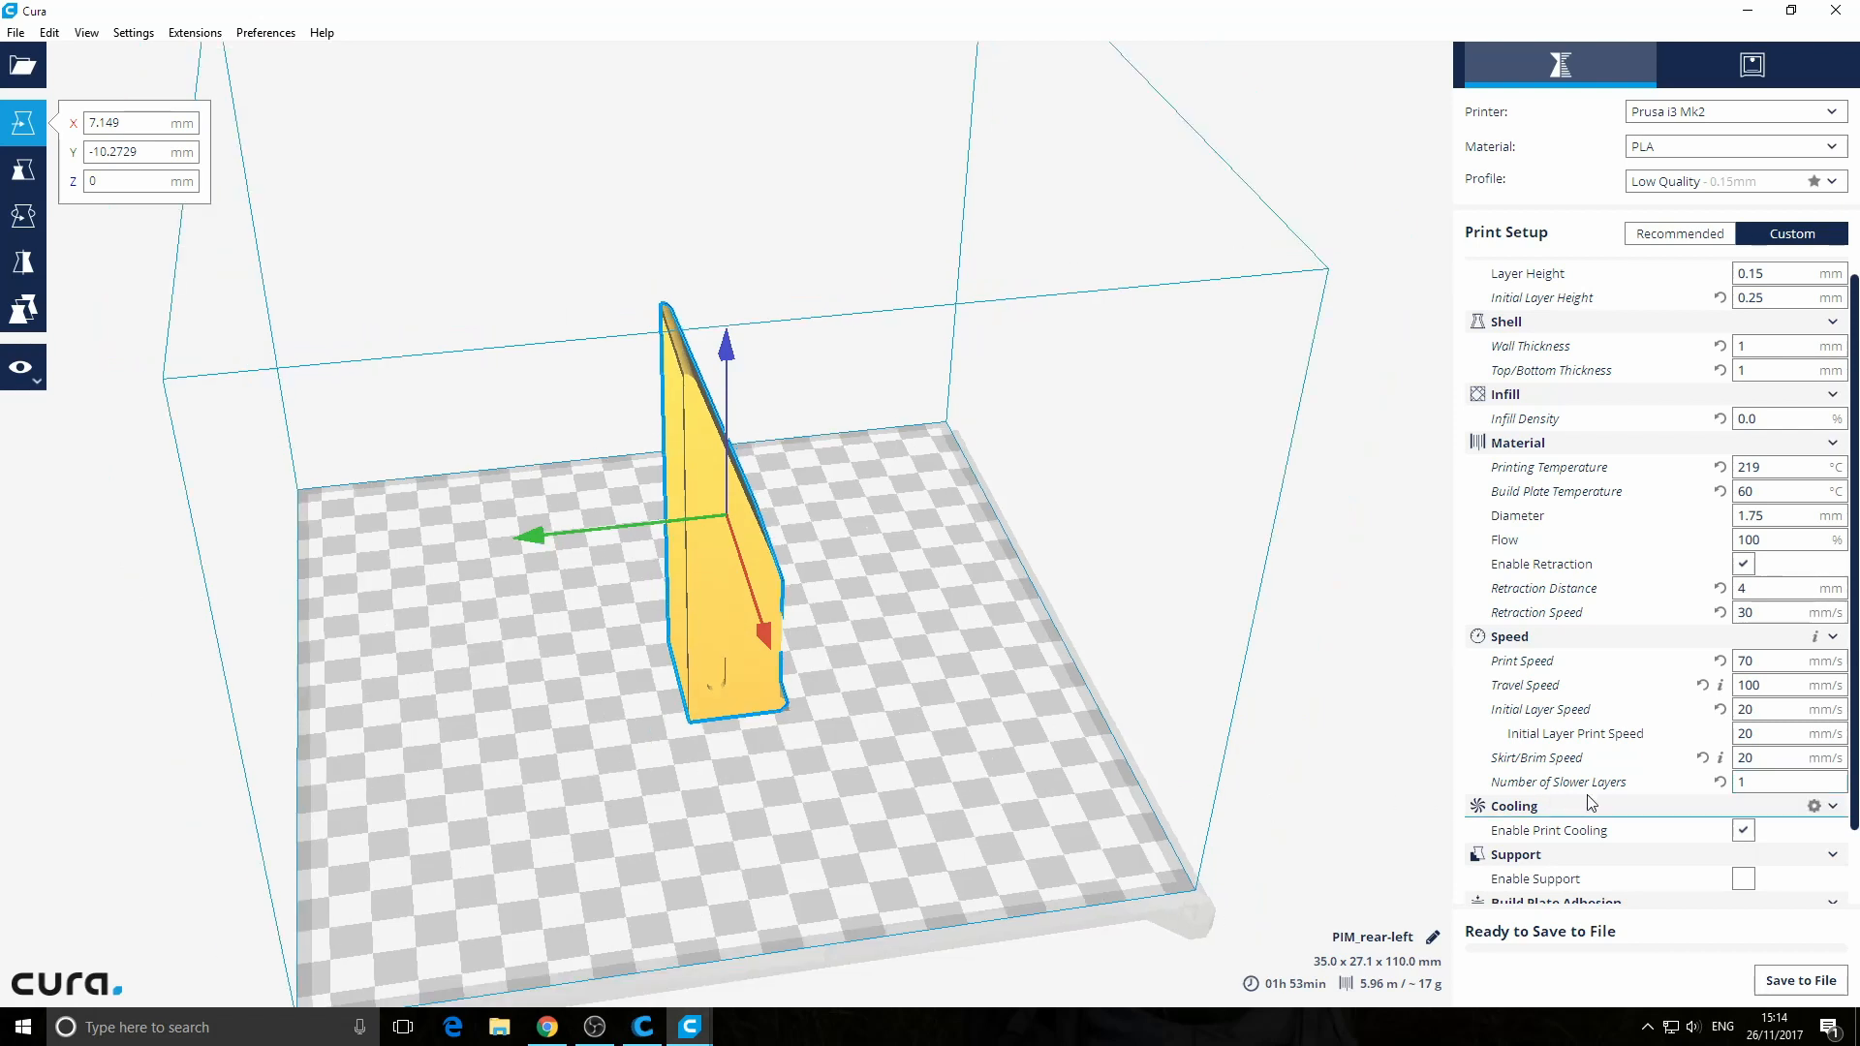
pyautogui.scroll(-1, 1666, 790)
pyautogui.scroll(-1, 1667, 790)
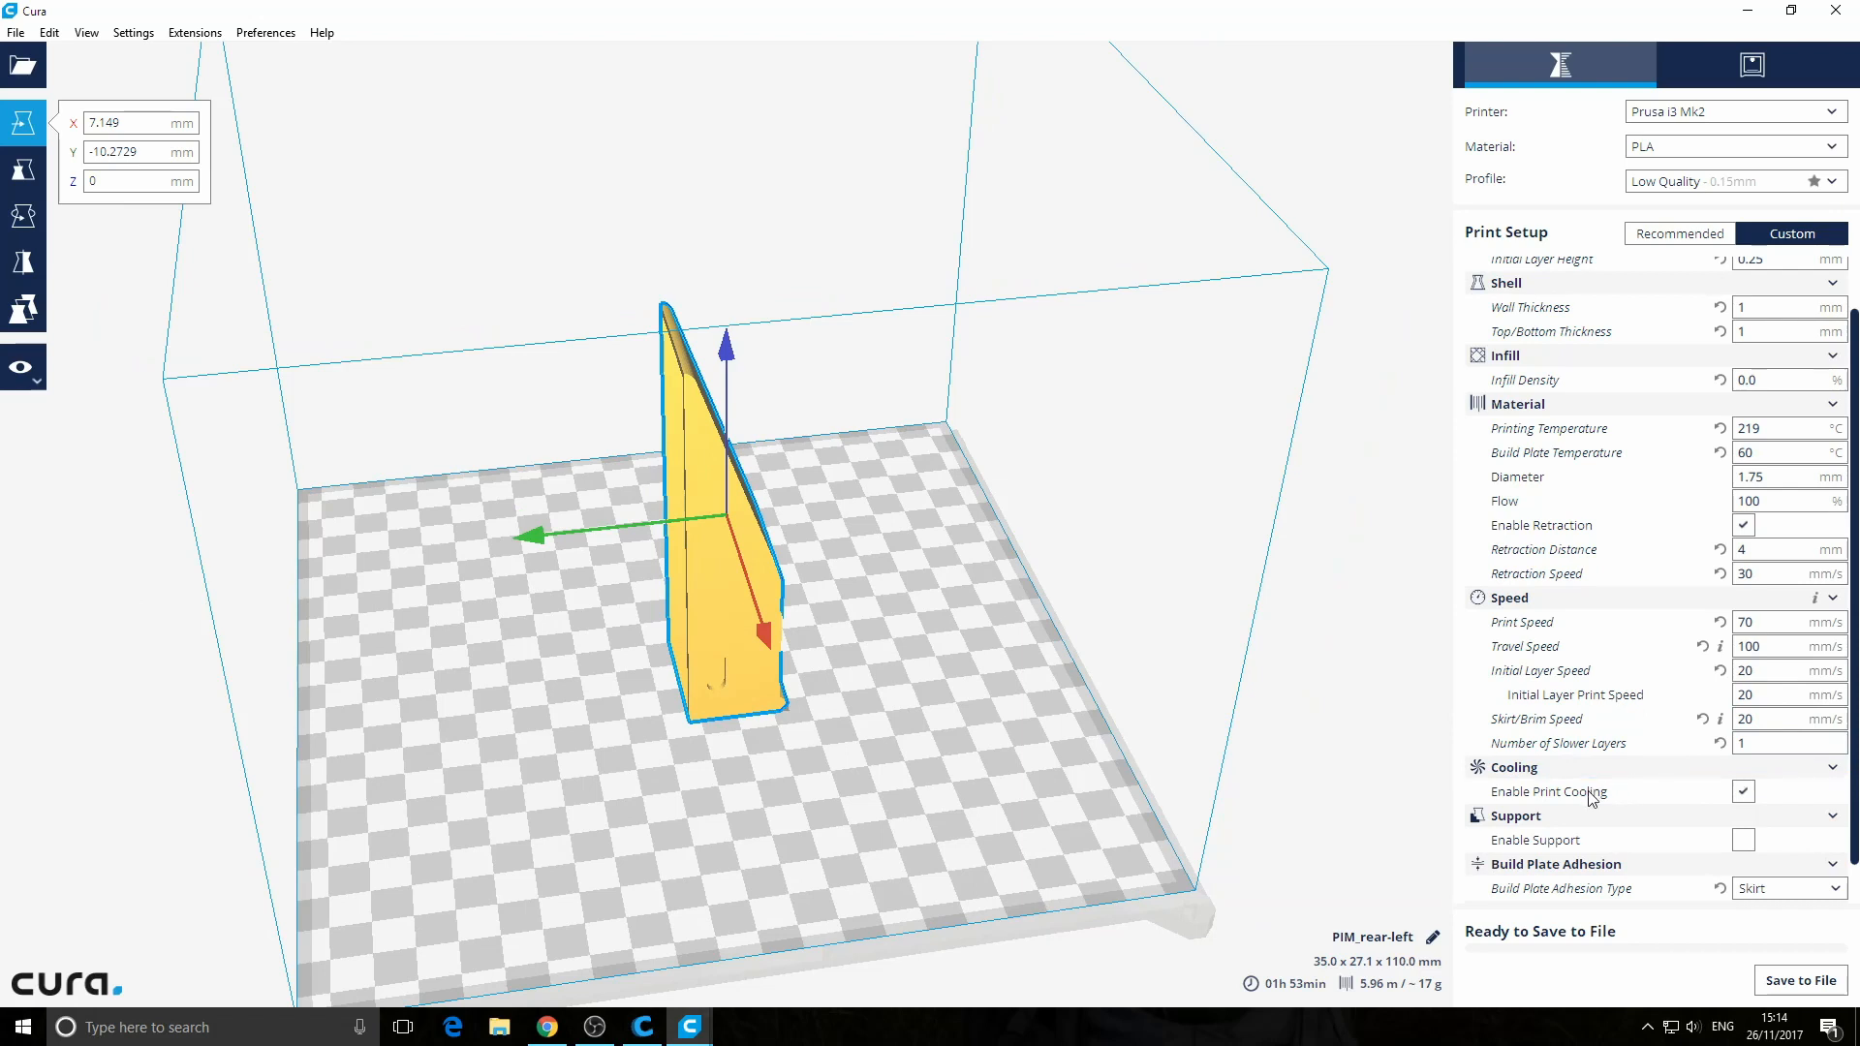
pyautogui.scroll(-2, 1705, 796)
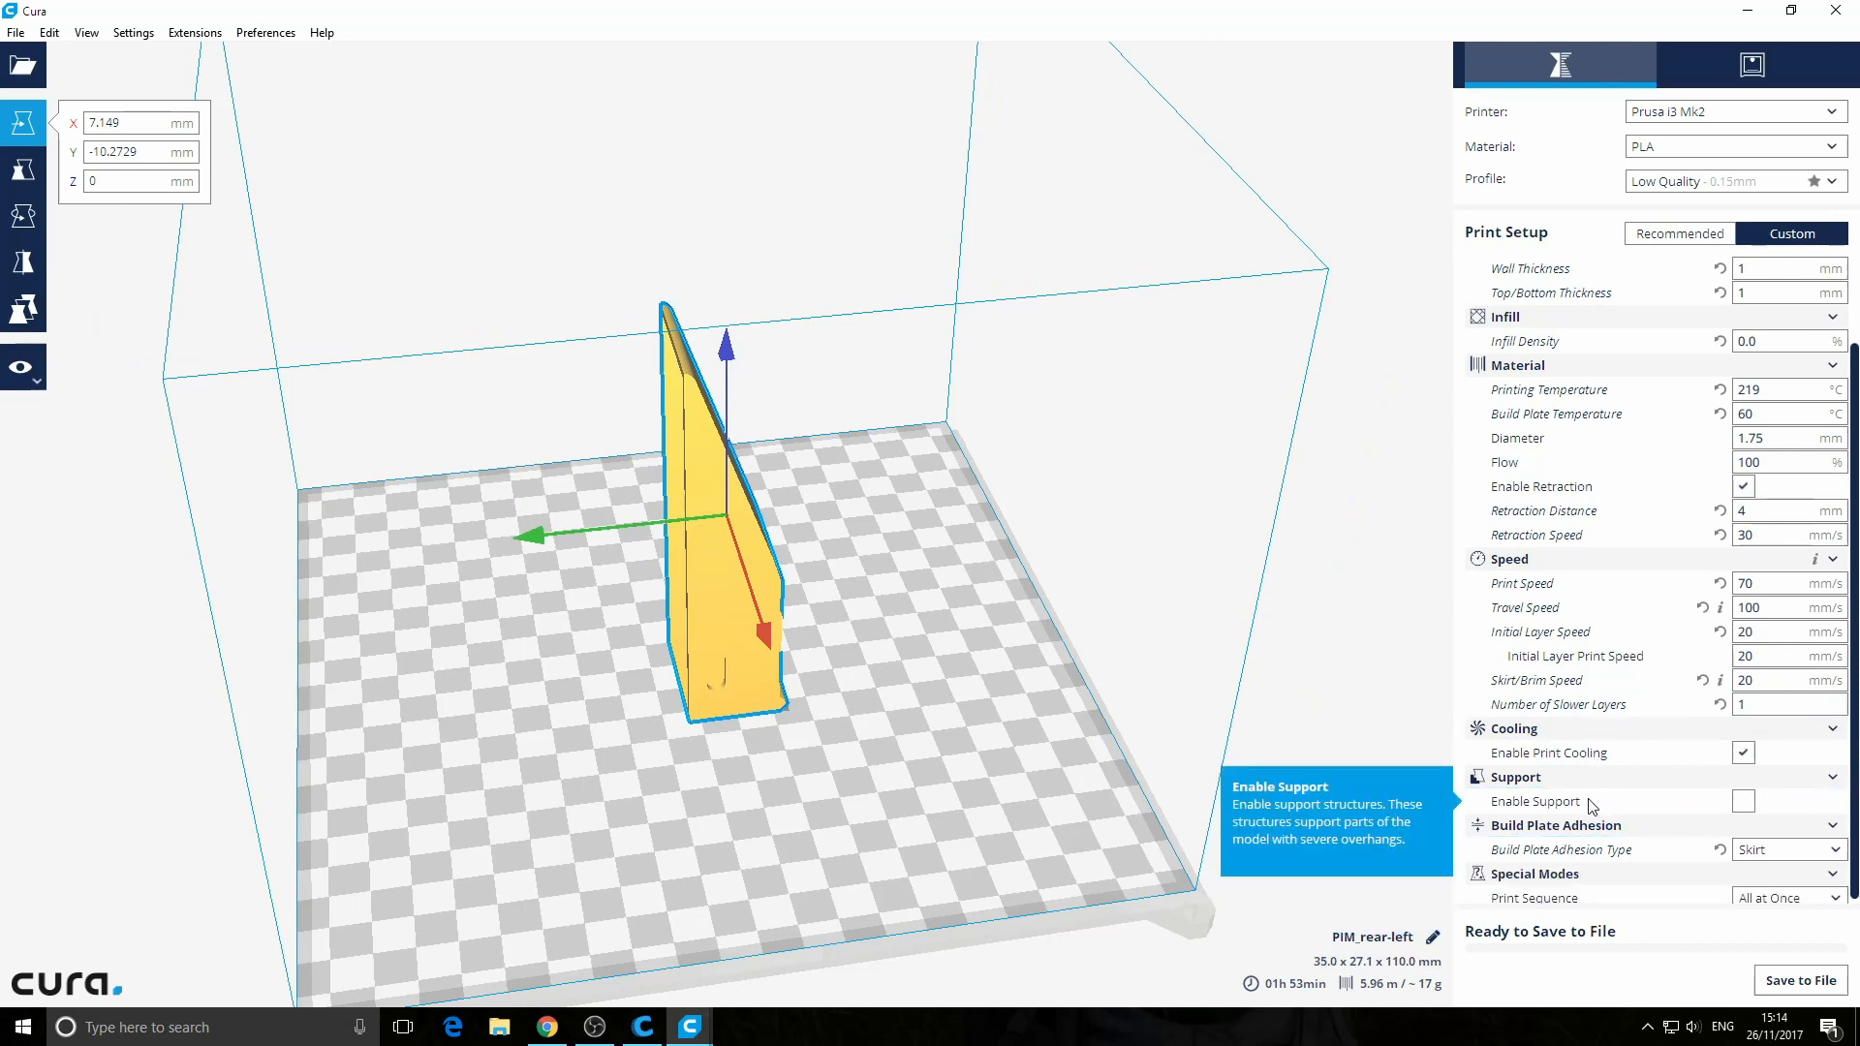
# Rotate the model by 90 degrees about two different axes so it lies on its long, narrow side
pyautogui.moveTo(1140, 786); pyautogui.dragTo(1077, 763, button='right')
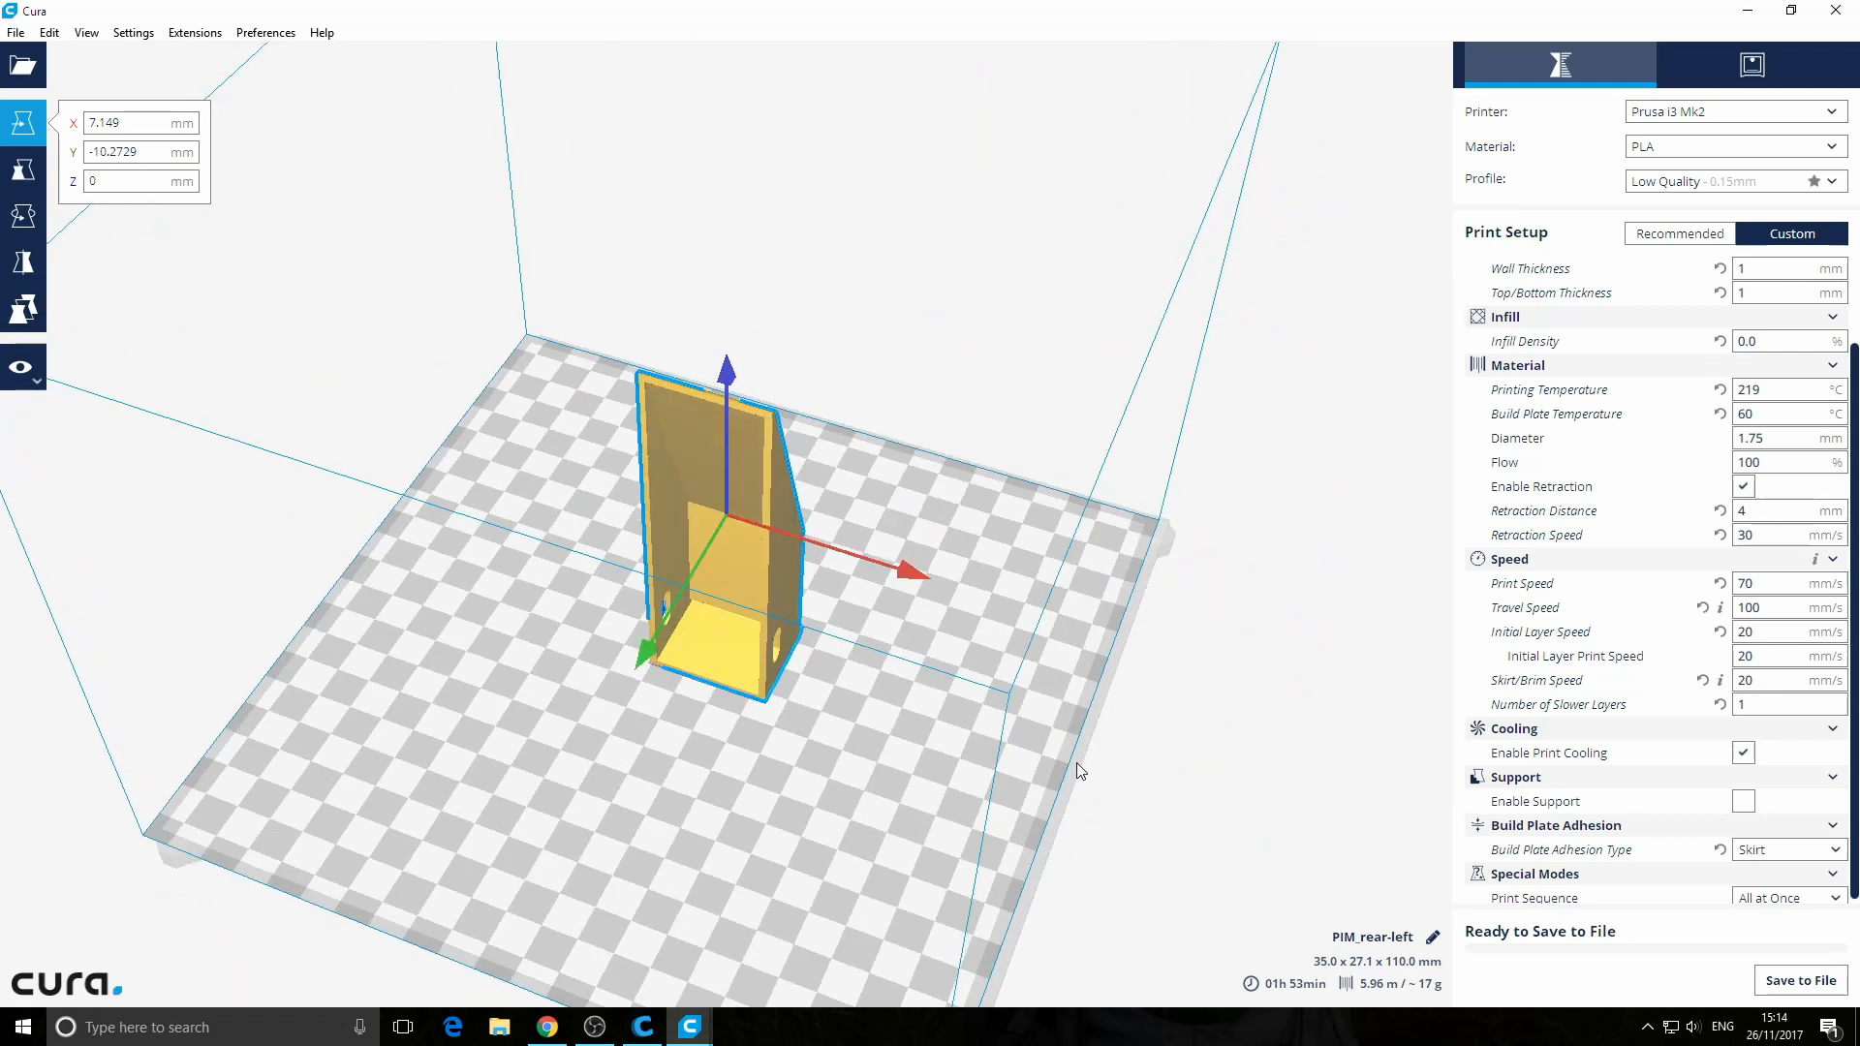
pyautogui.click(23, 215)
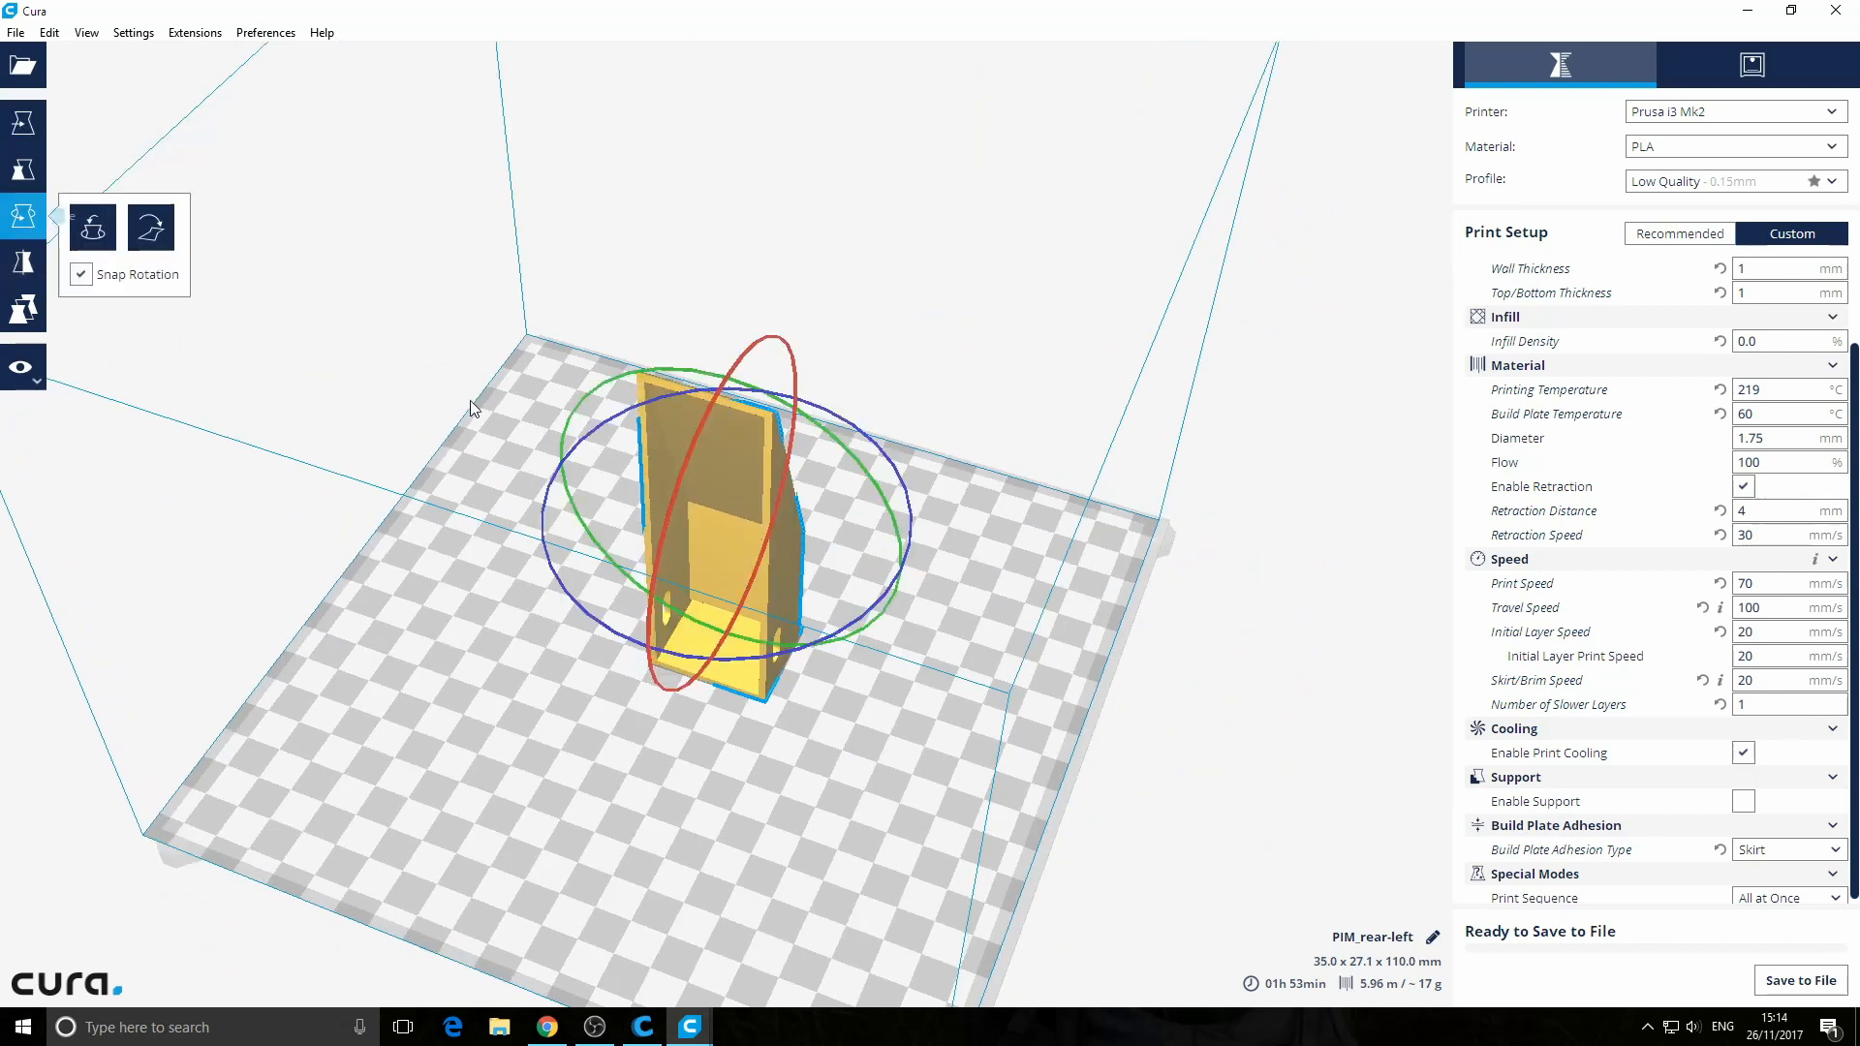
pyautogui.rightClick(960, 639)
pyautogui.click(678, 464)
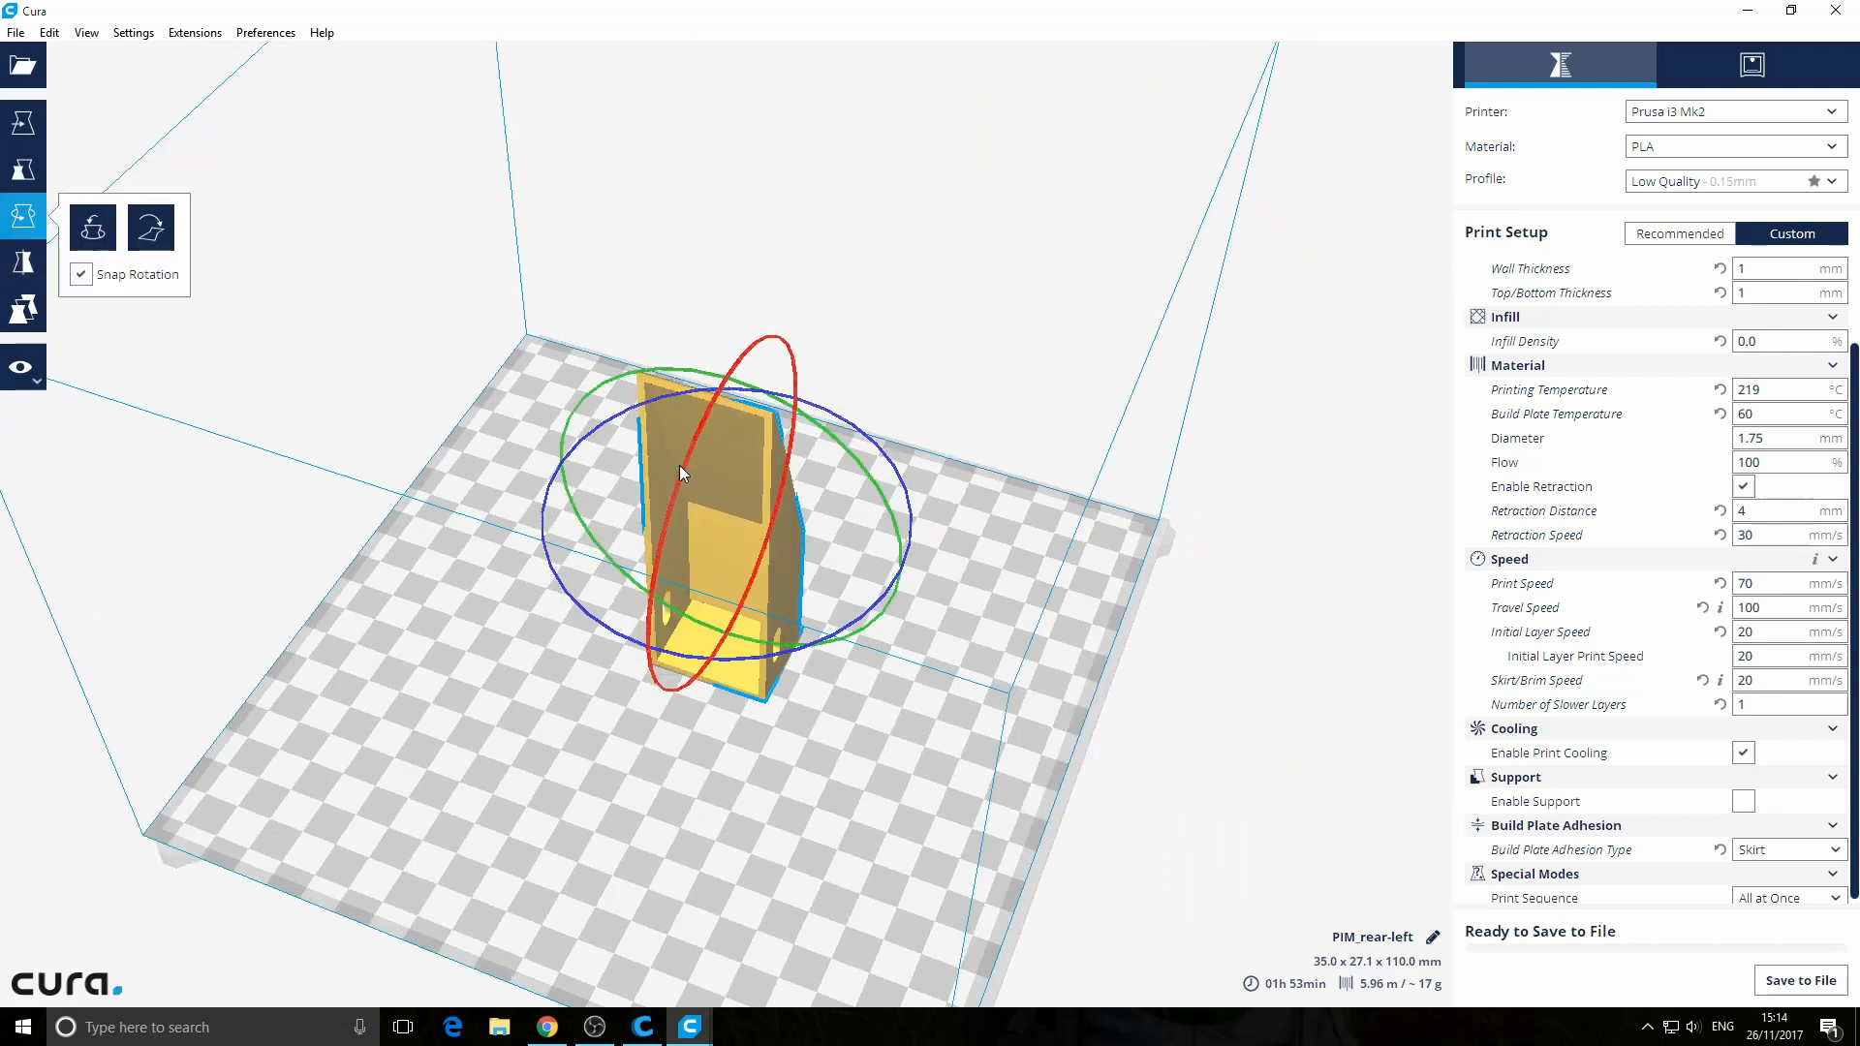
pyautogui.moveTo(678, 466); pyautogui.dragTo(684, 743)
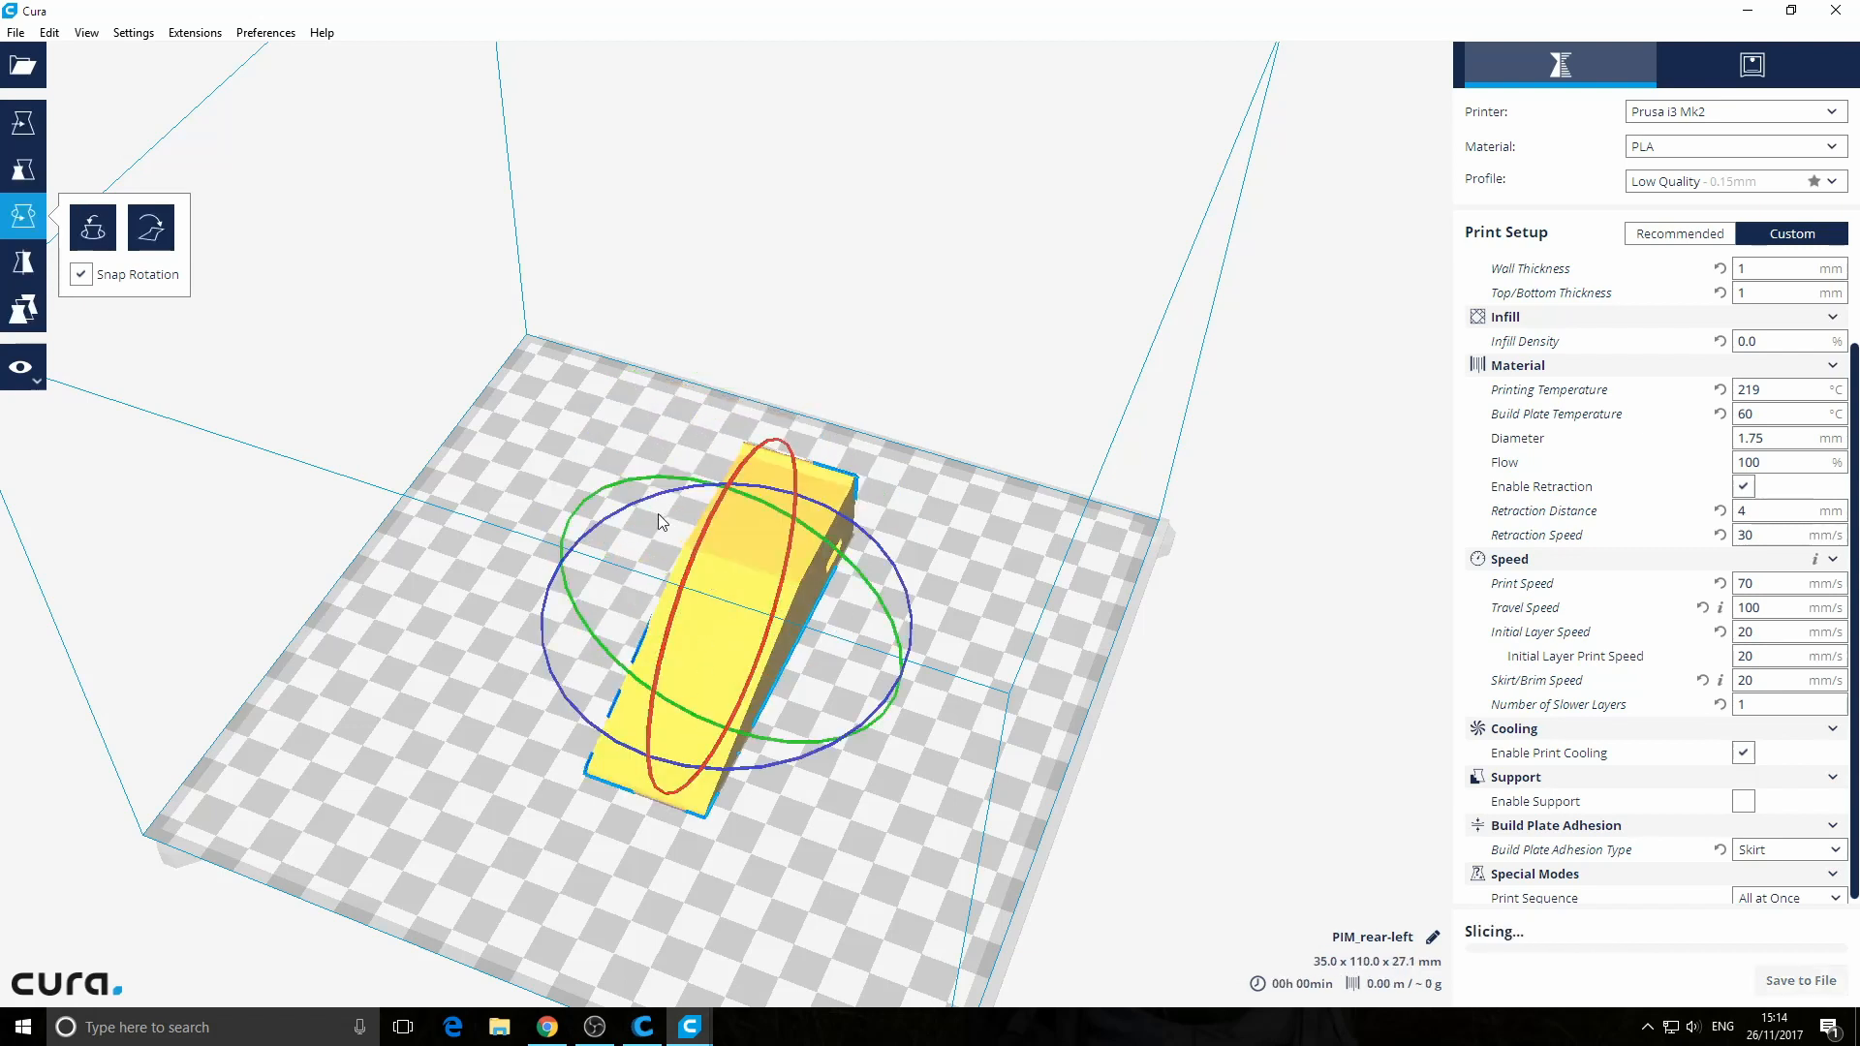
pyautogui.moveTo(780, 671); pyautogui.dragTo(986, 570, button='right')
pyautogui.moveTo(676, 500); pyautogui.dragTo(707, 767)
pyautogui.moveTo(1084, 765); pyautogui.dragTo(753, 754, button='right')
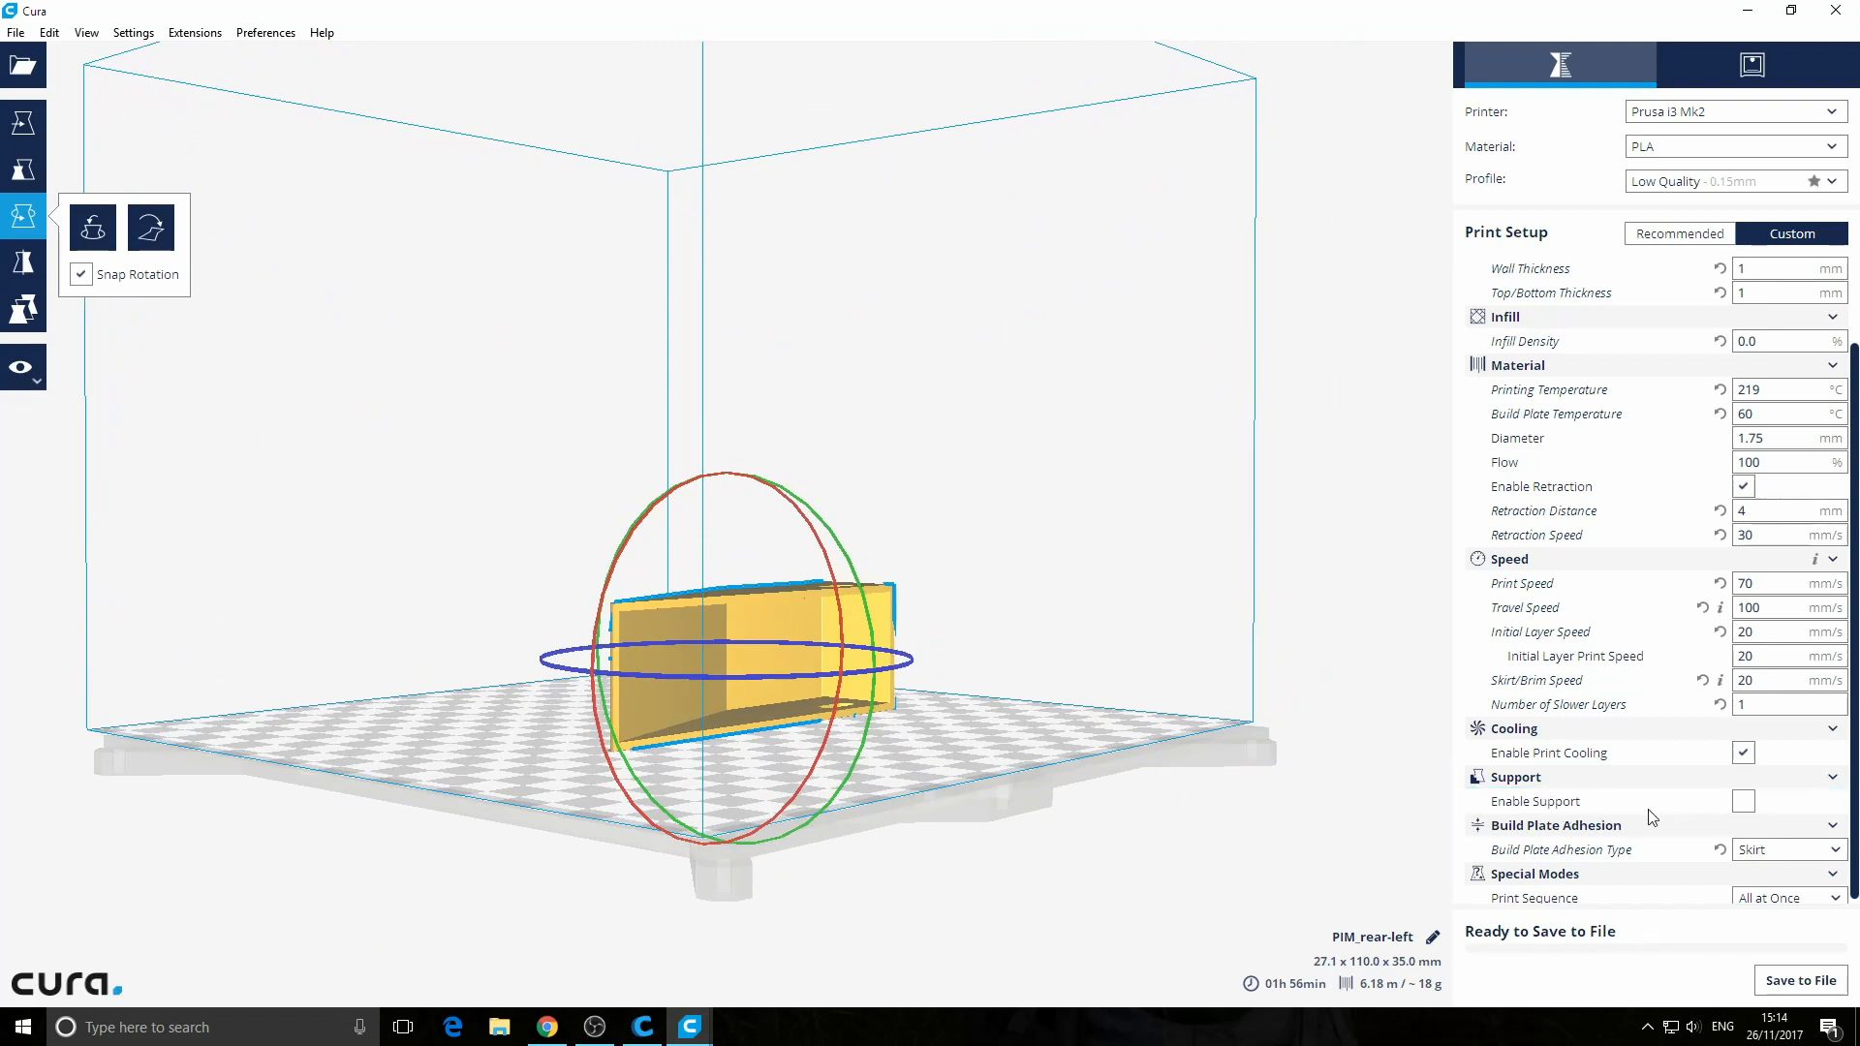
# Enable support structures and inspect the sliced model in the Layers view
pyautogui.click(1744, 802)
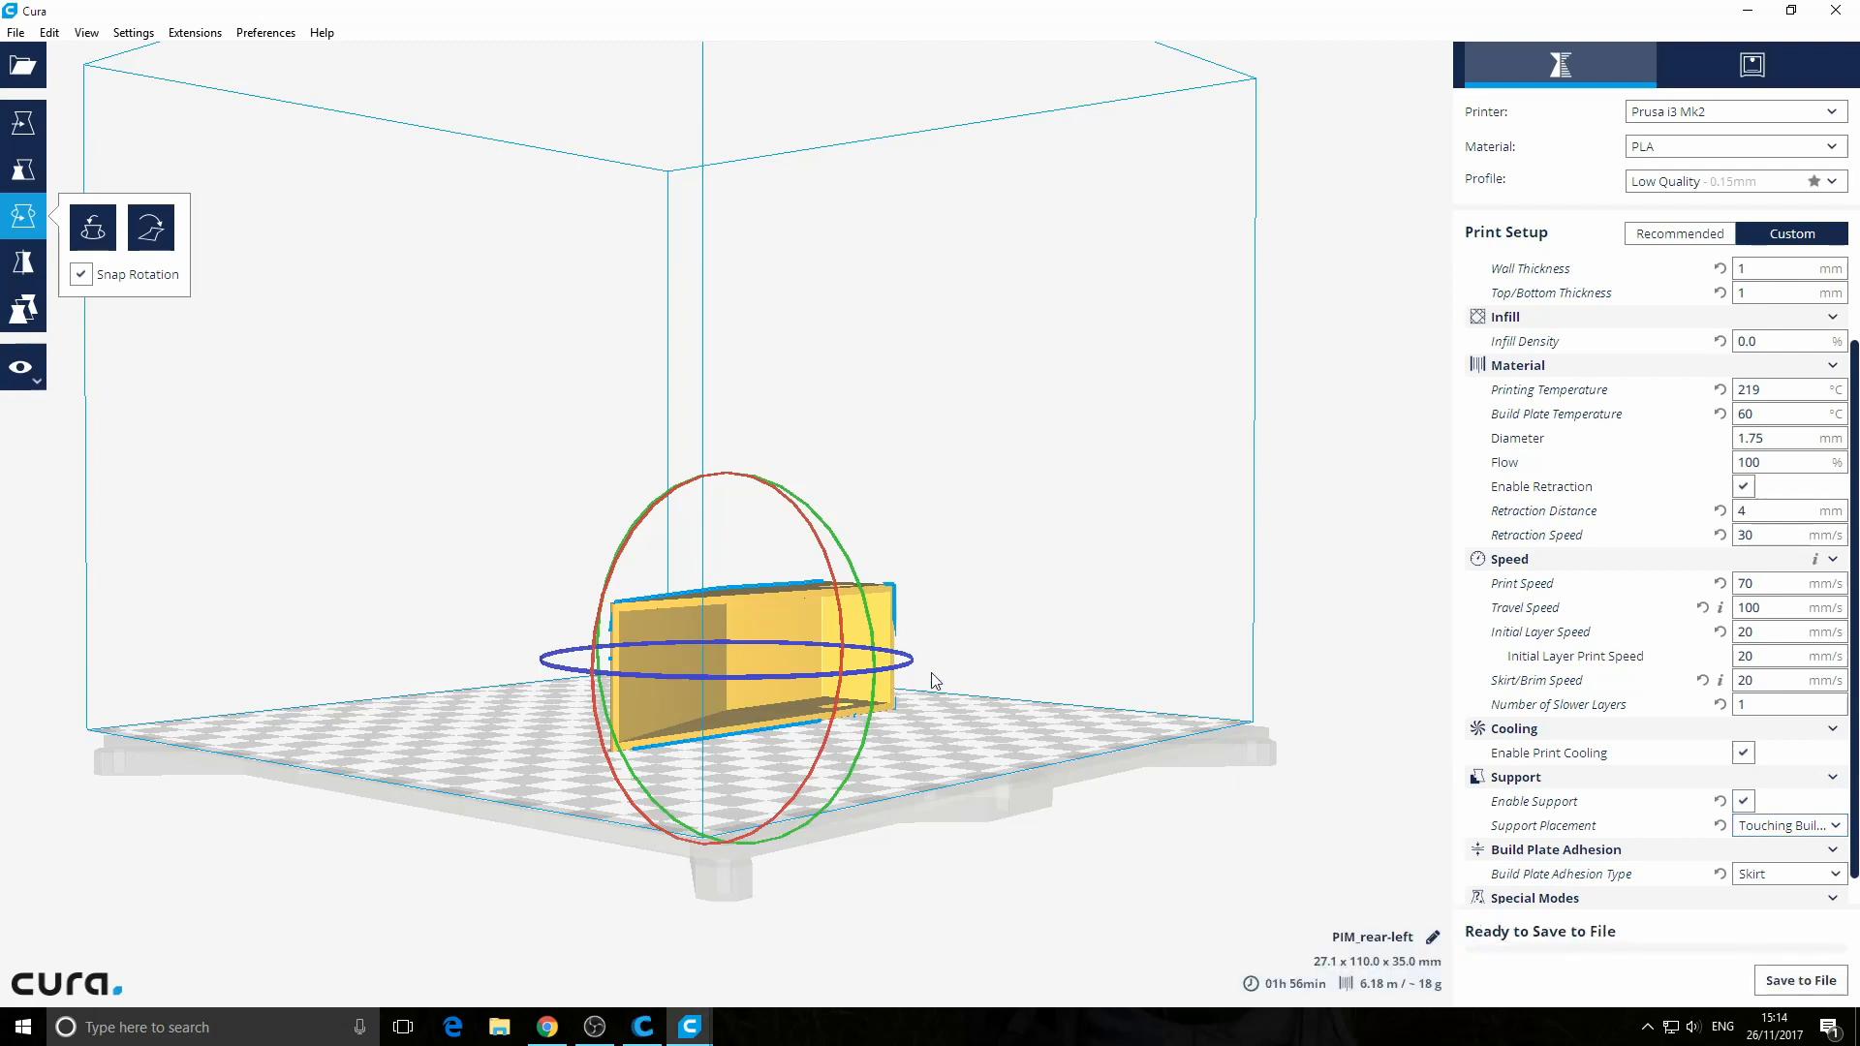
pyautogui.click(35, 123)
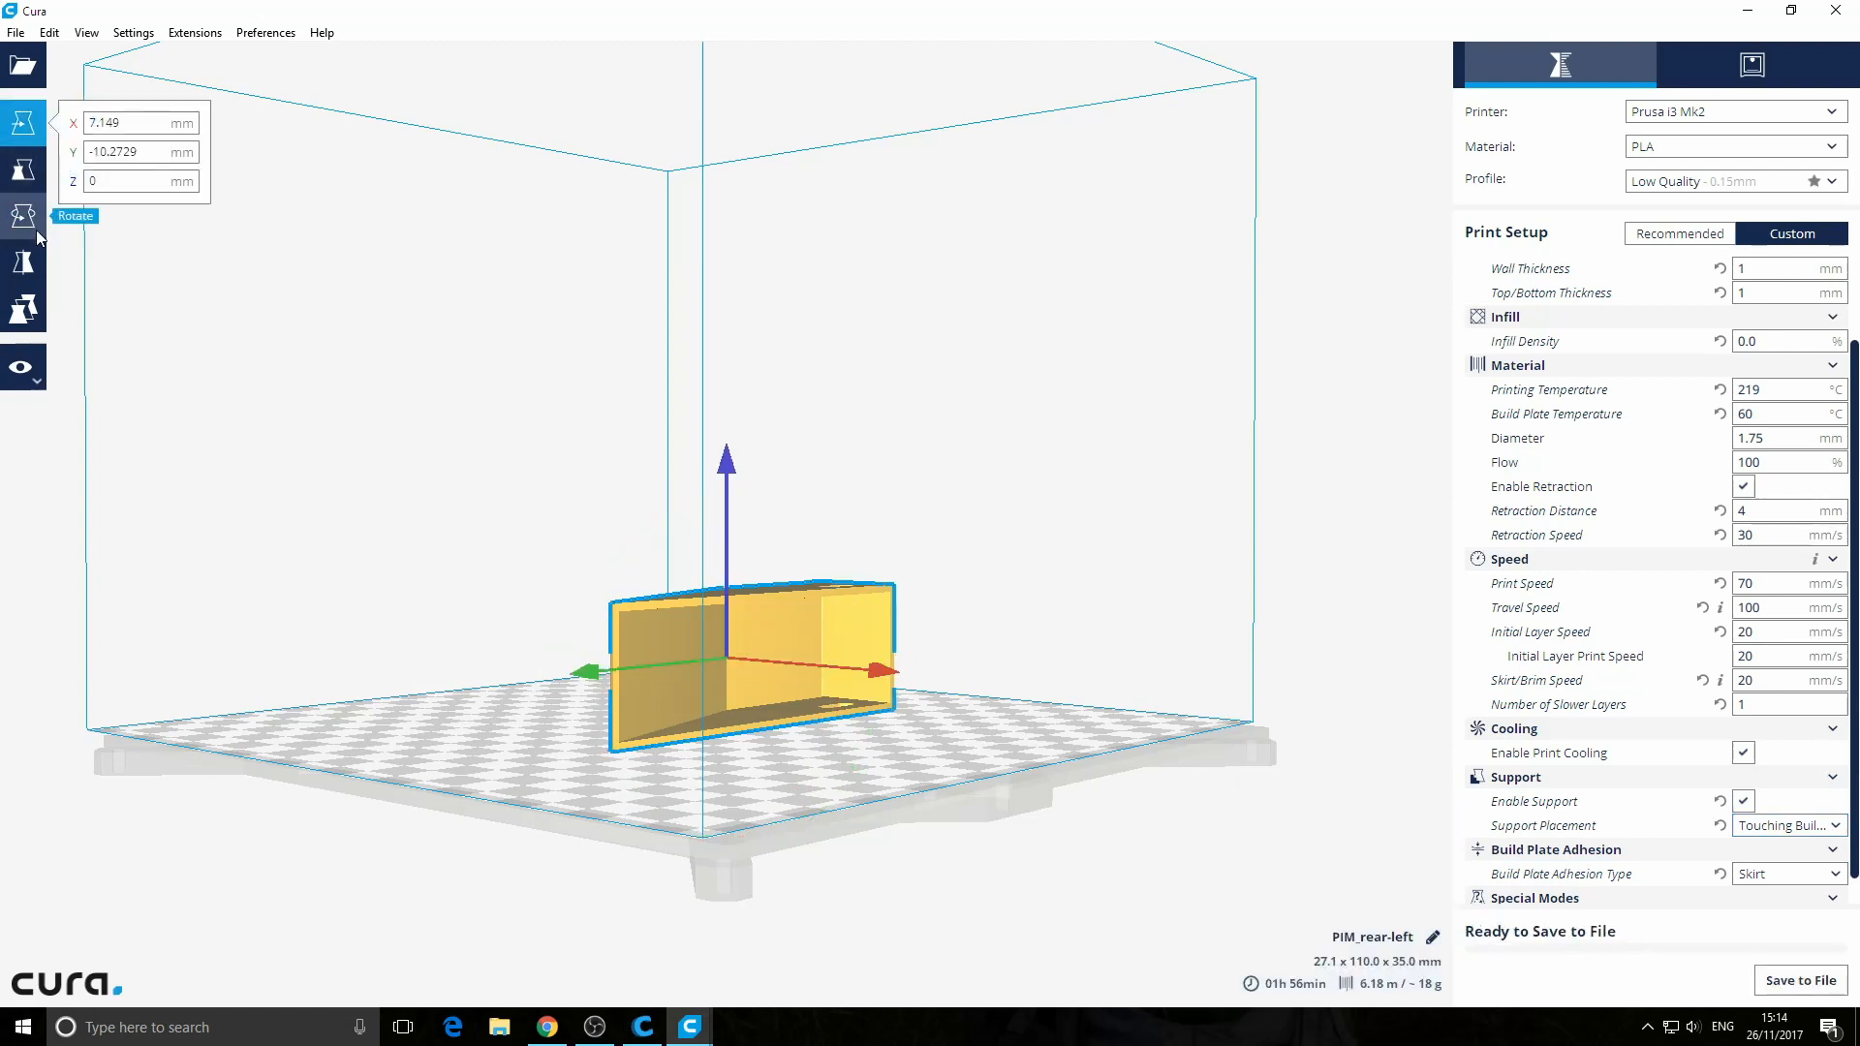
pyautogui.click(21, 368)
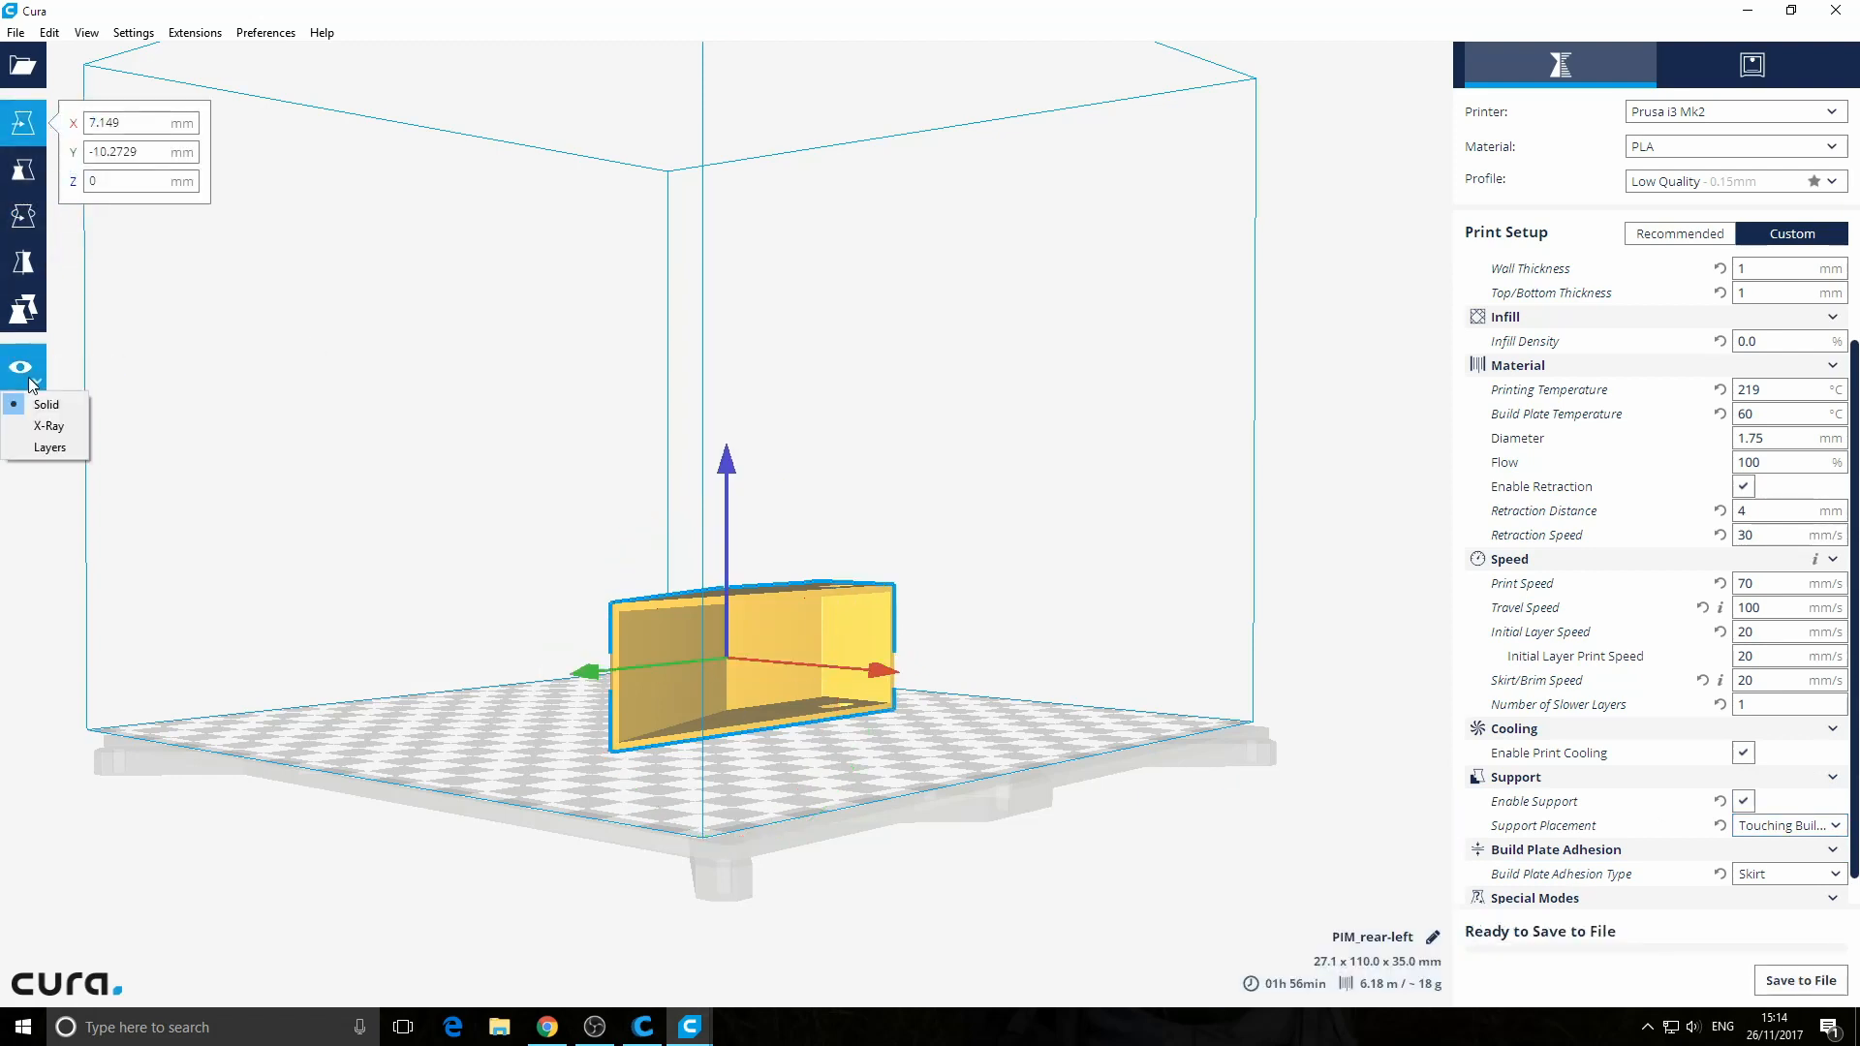
pyautogui.click(74, 448)
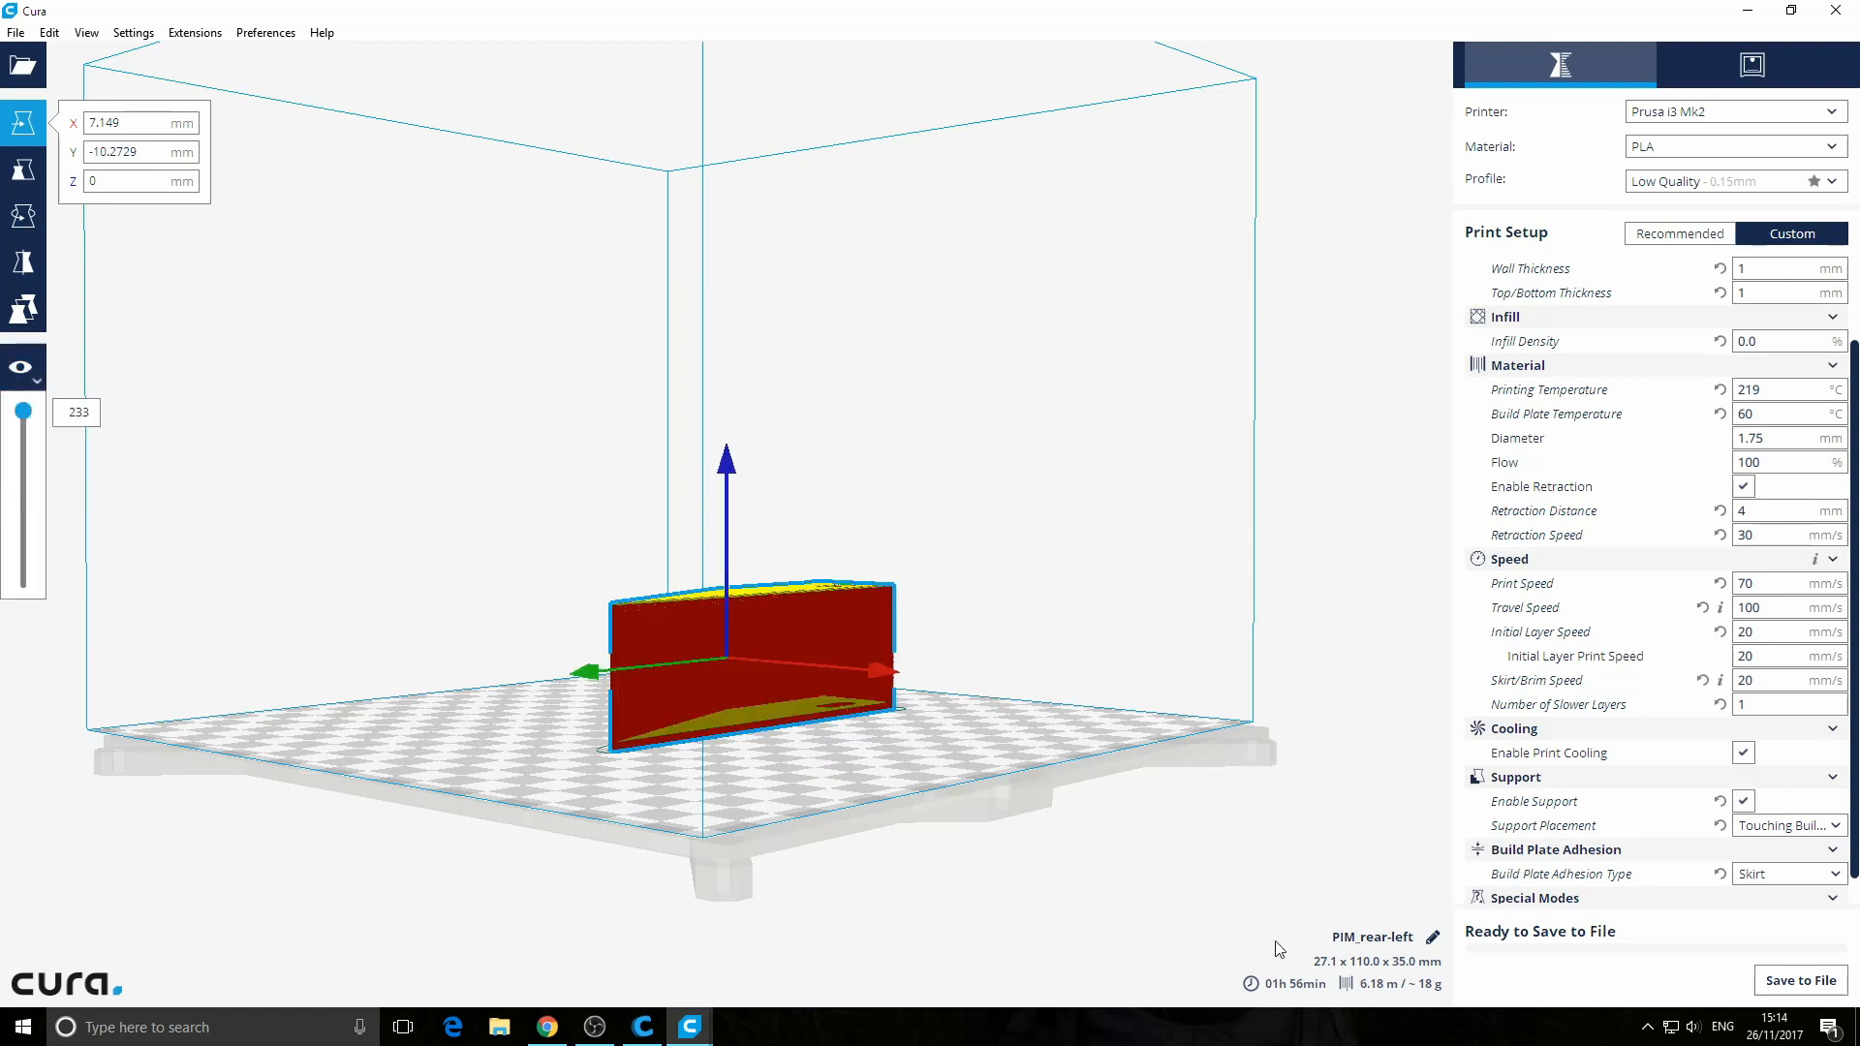
pyautogui.moveTo(1032, 726); pyautogui.dragTo(963, 777, button='right')
pyautogui.scroll(5, 1056, 778)
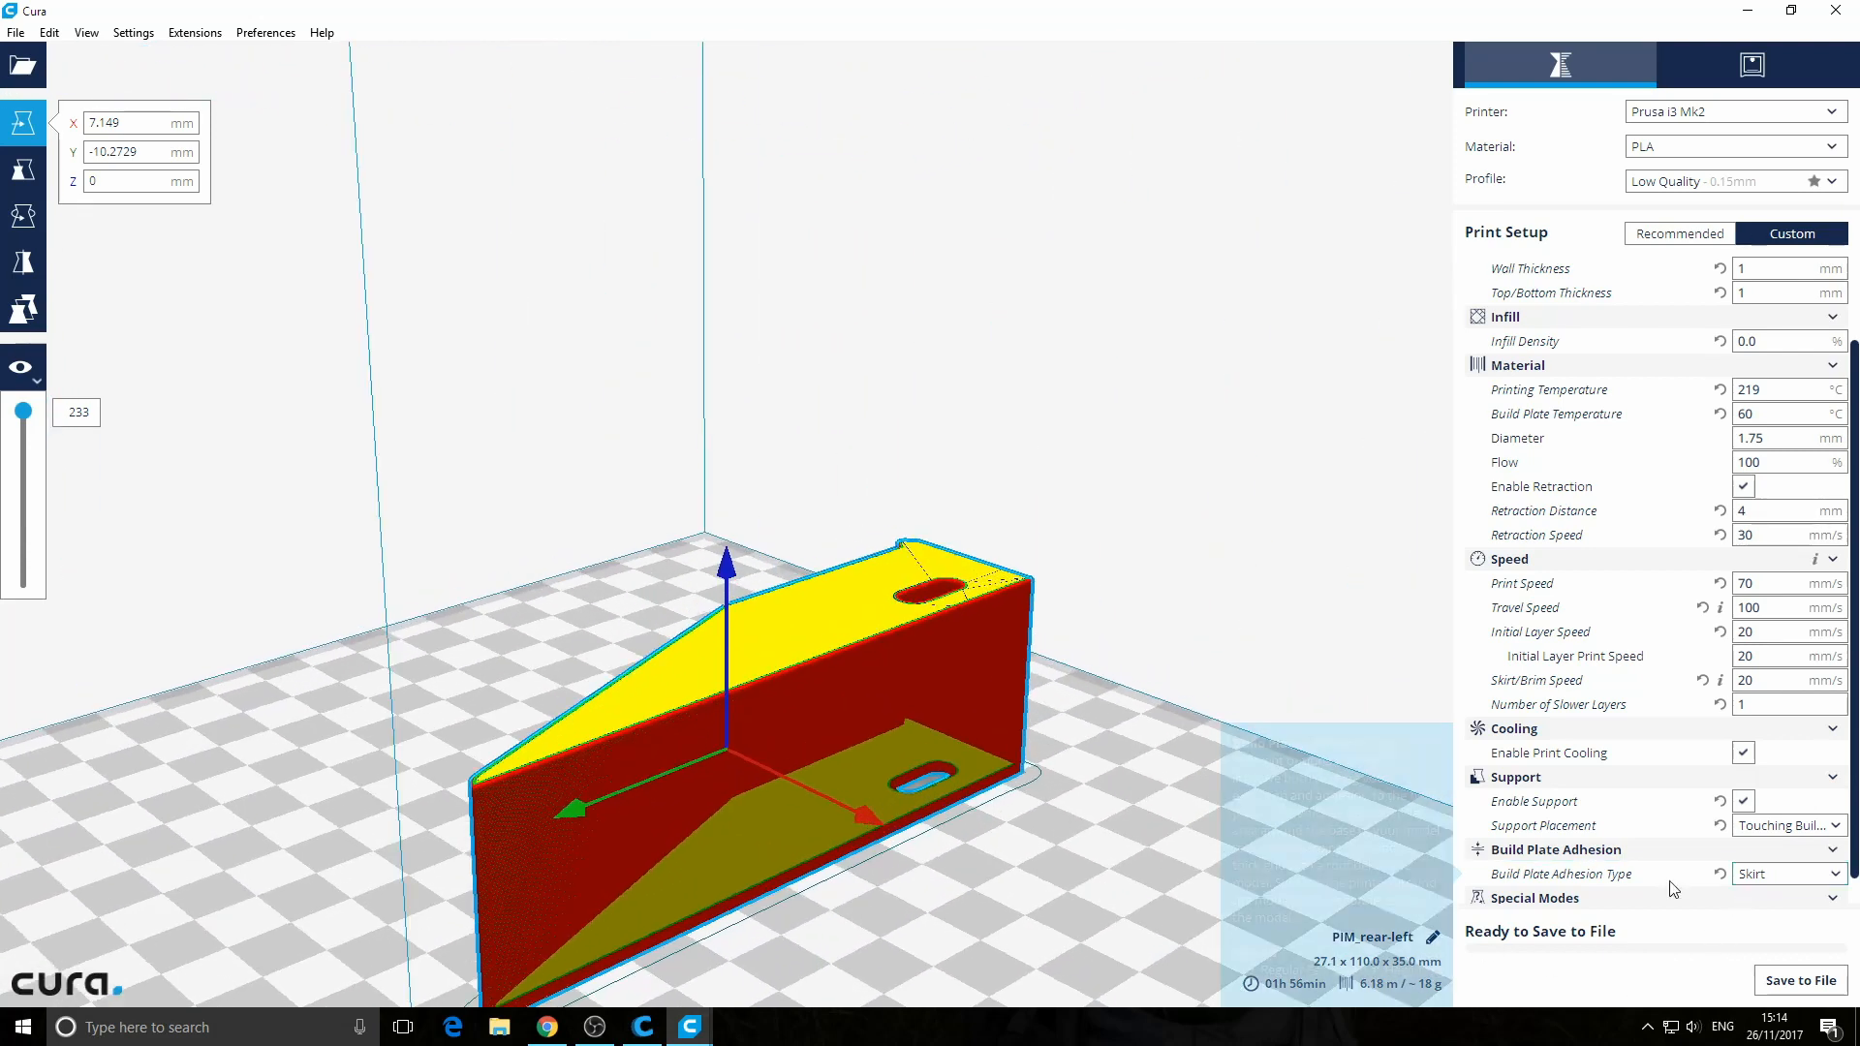
# Set the support placement to Everywhere and examine the support structure inside the model from several angles
pyautogui.click(1834, 826)
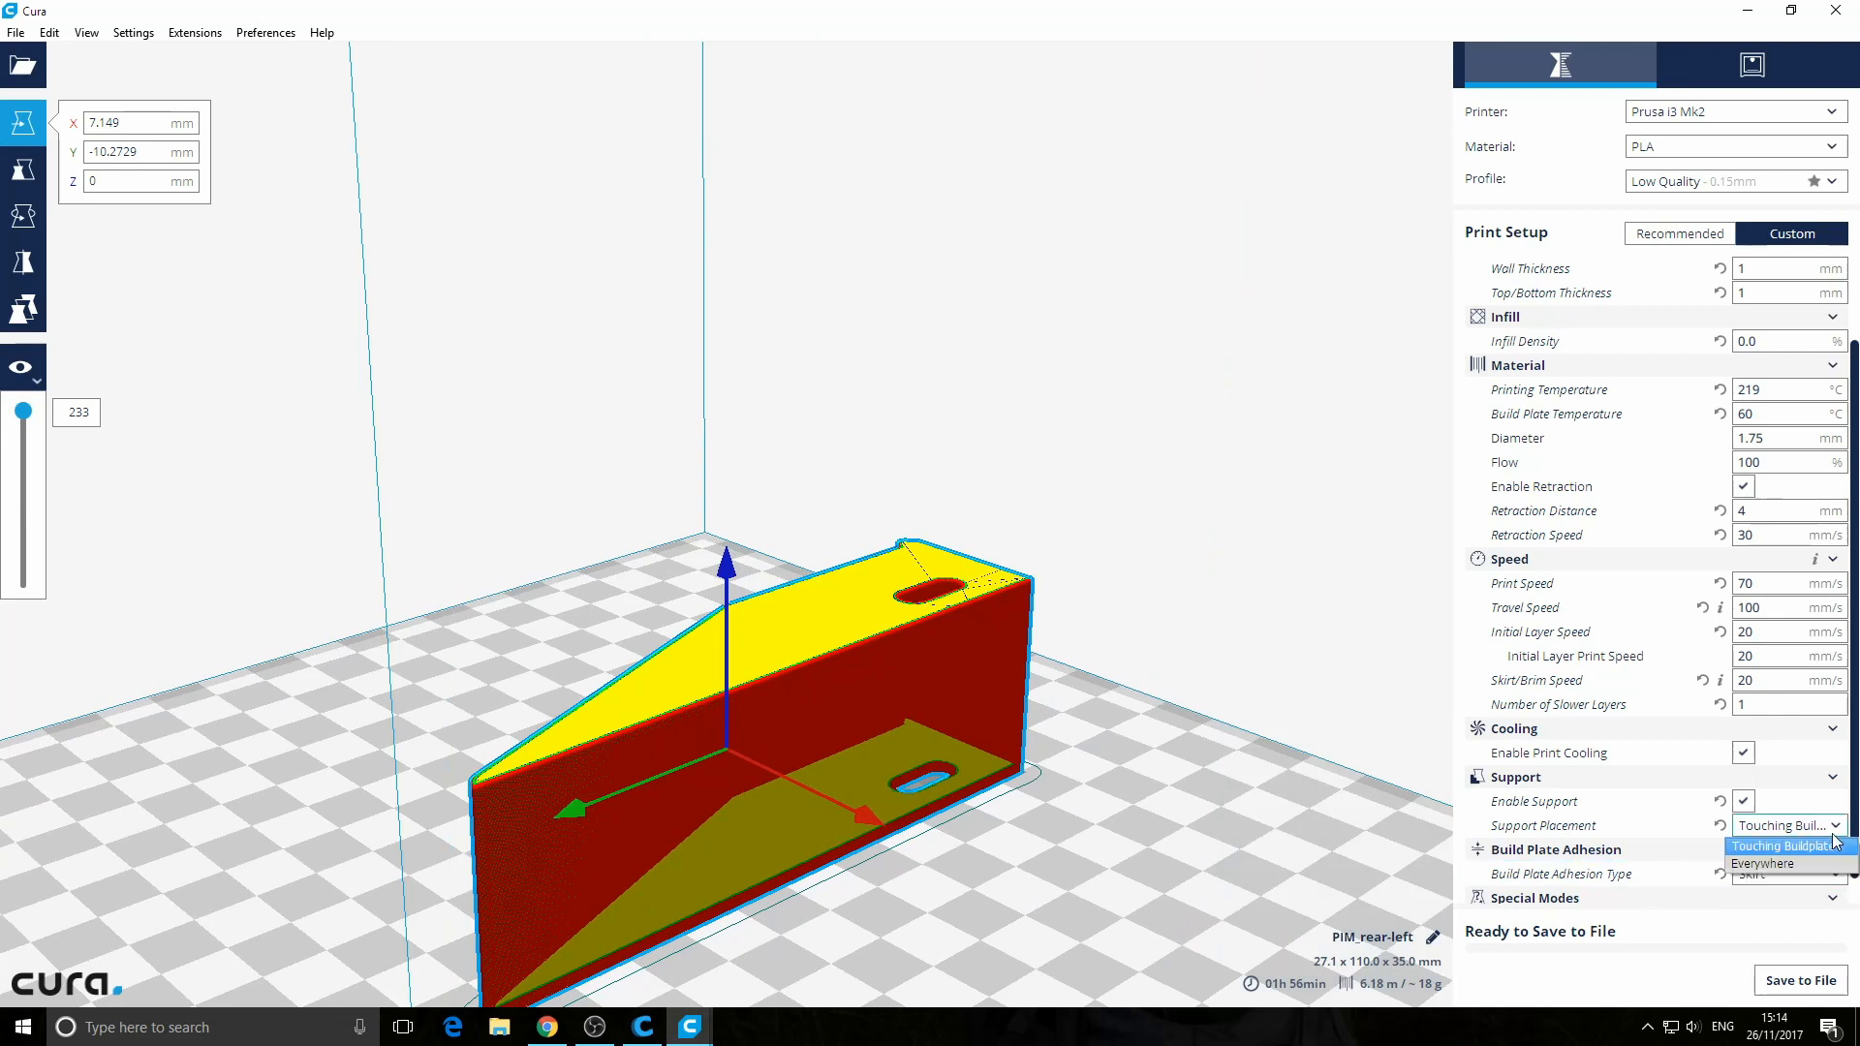
pyautogui.click(1818, 872)
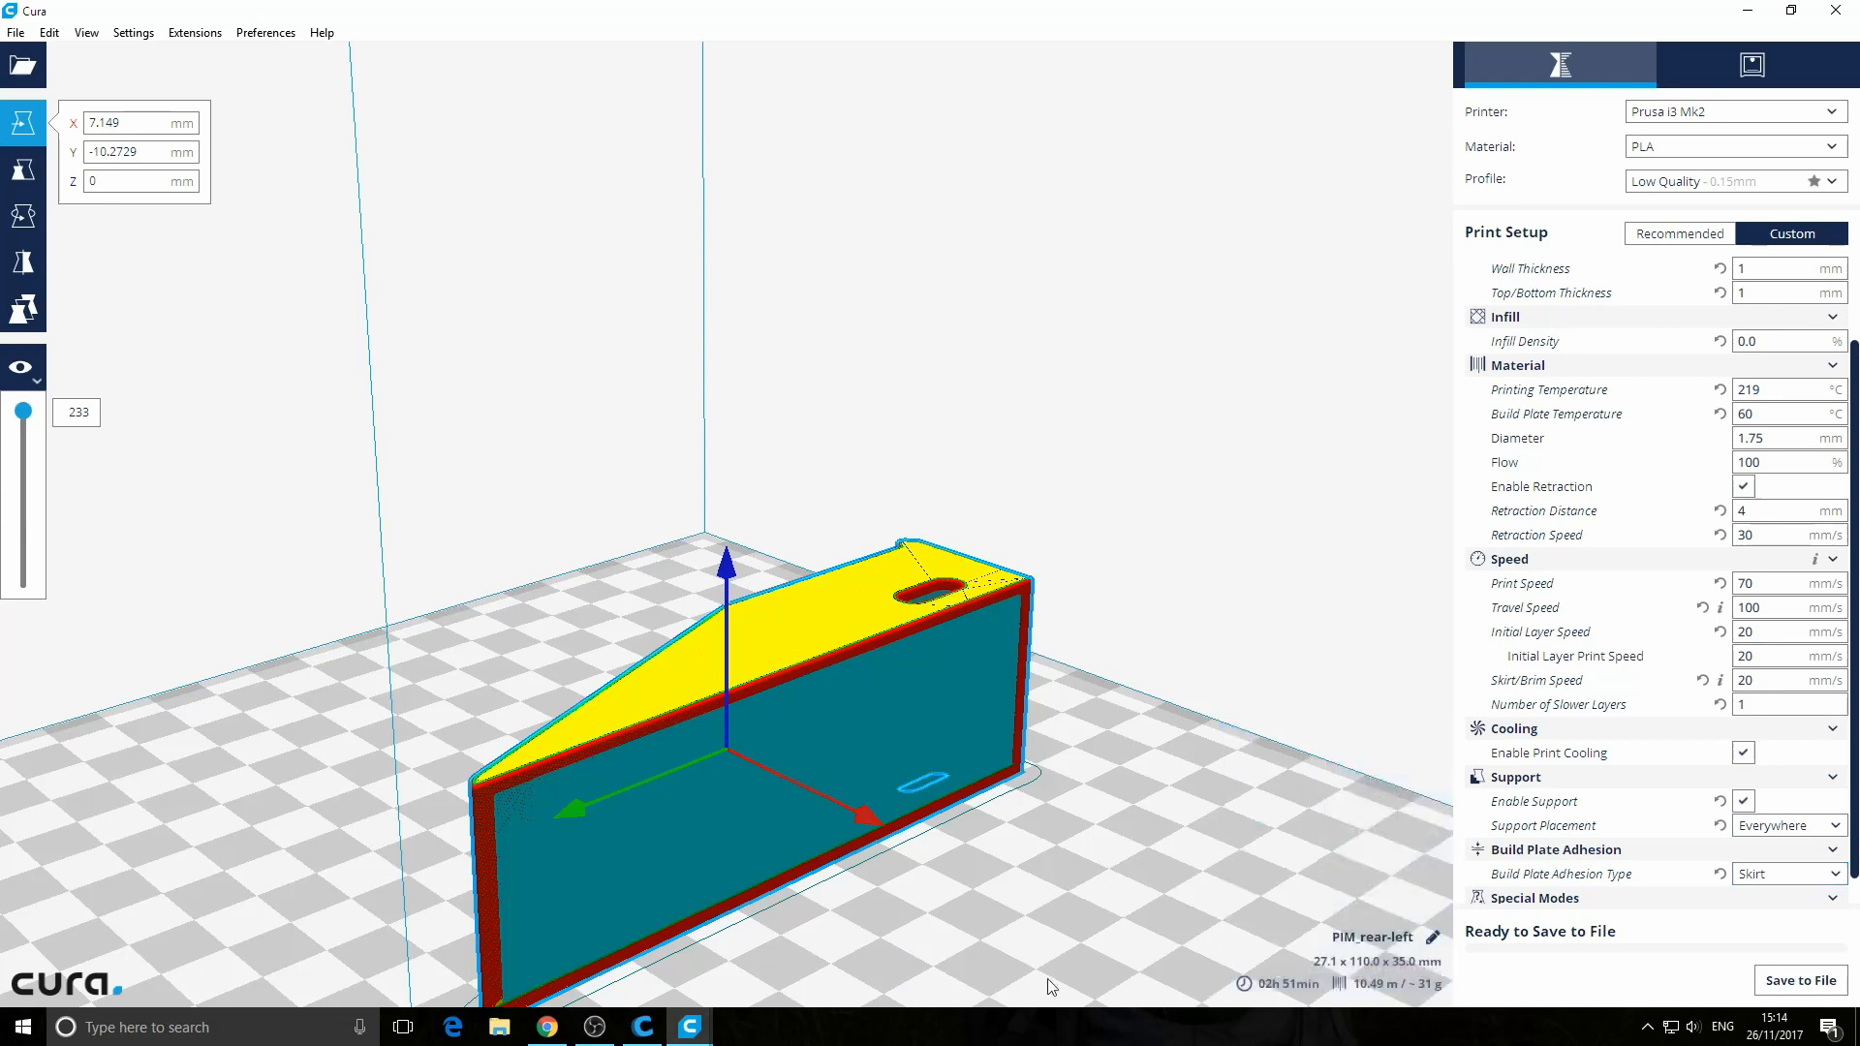
pyautogui.moveTo(832, 888); pyautogui.dragTo(763, 872, button='right')
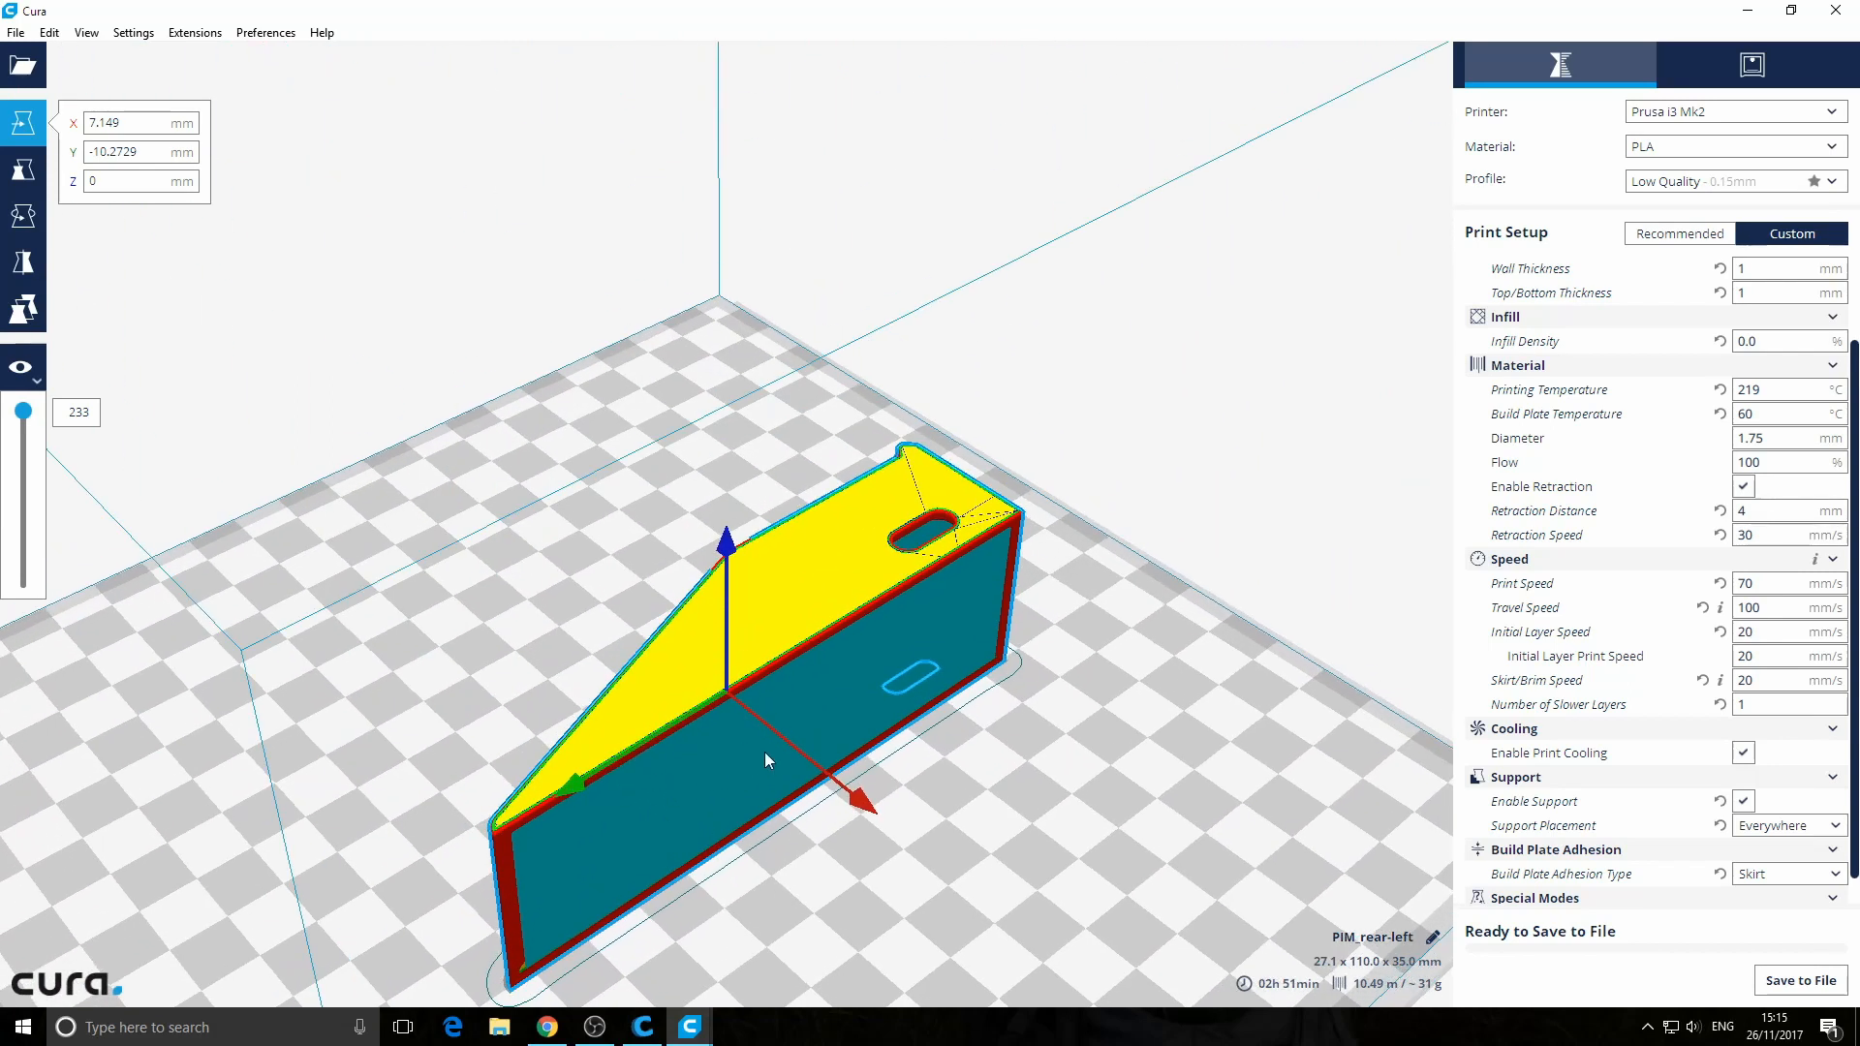
pyautogui.moveTo(961, 618); pyautogui.dragTo(936, 604, button='right')
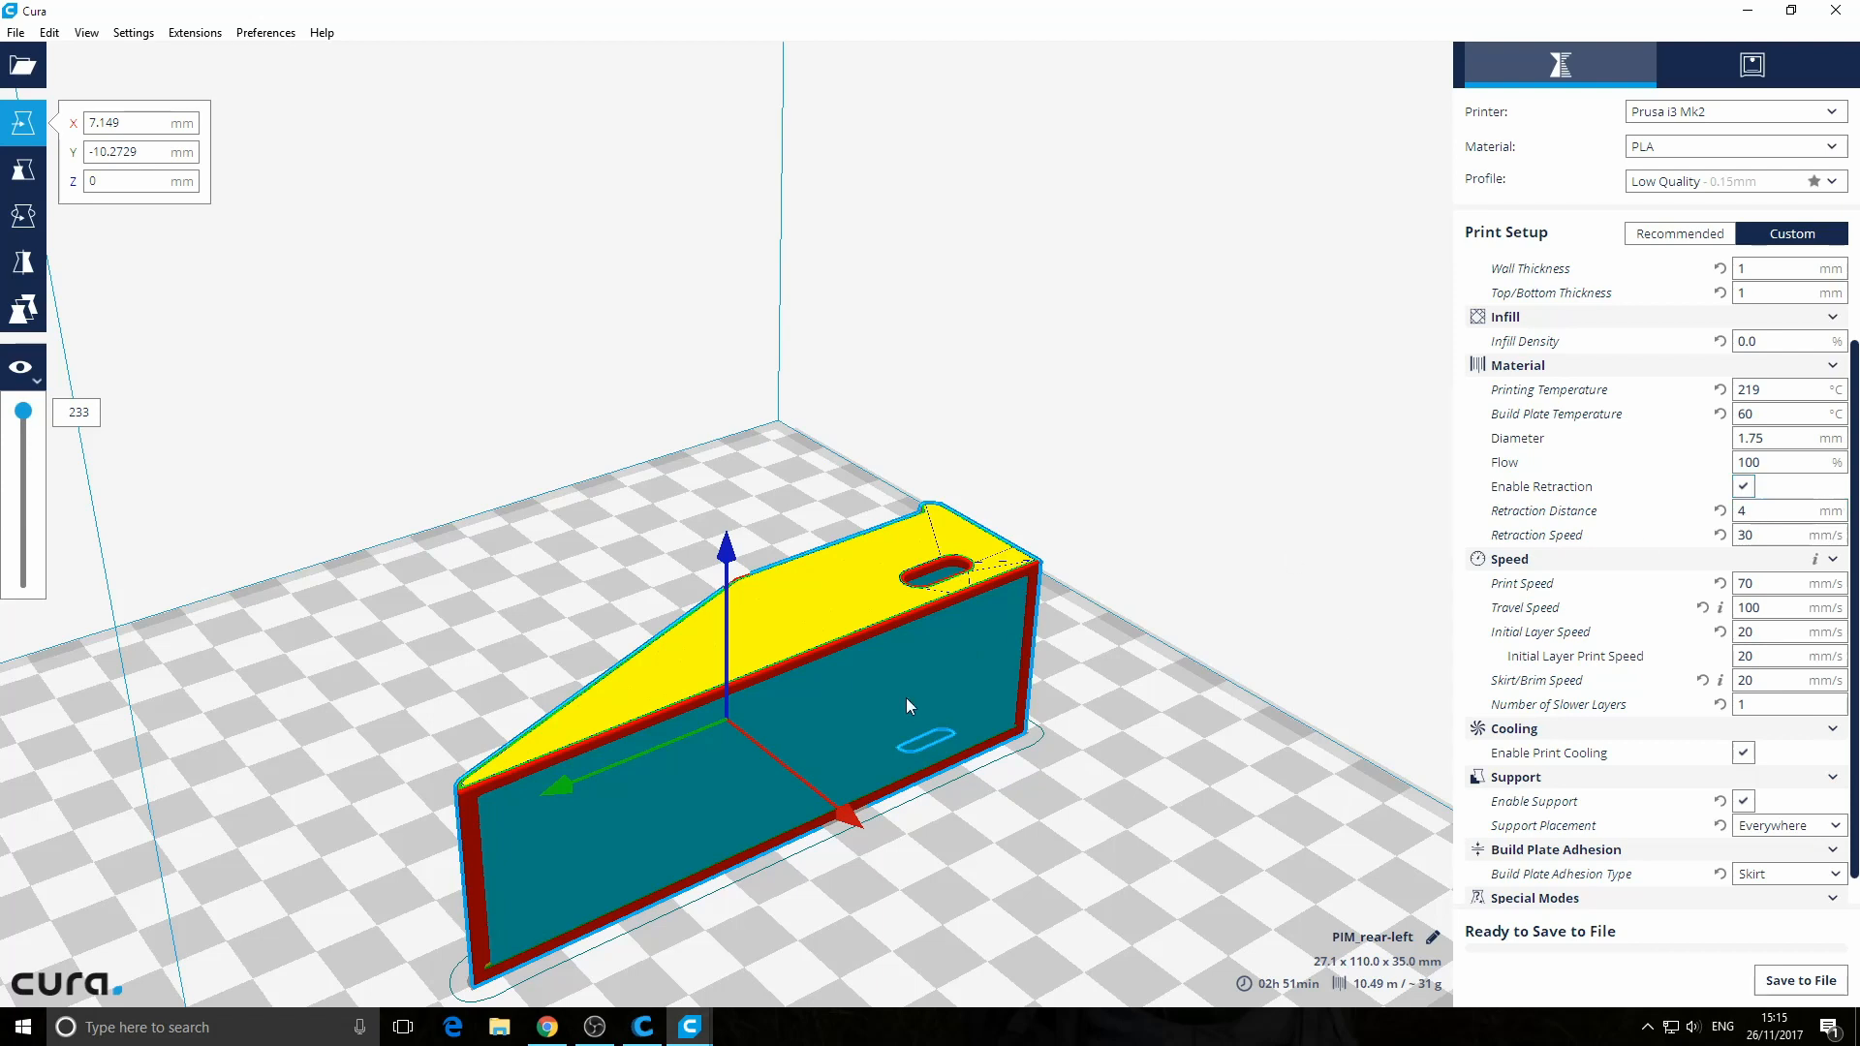
# Disable support structures and look at the print sequence choices under the special modes
pyautogui.scroll(-1, 1836, 892)
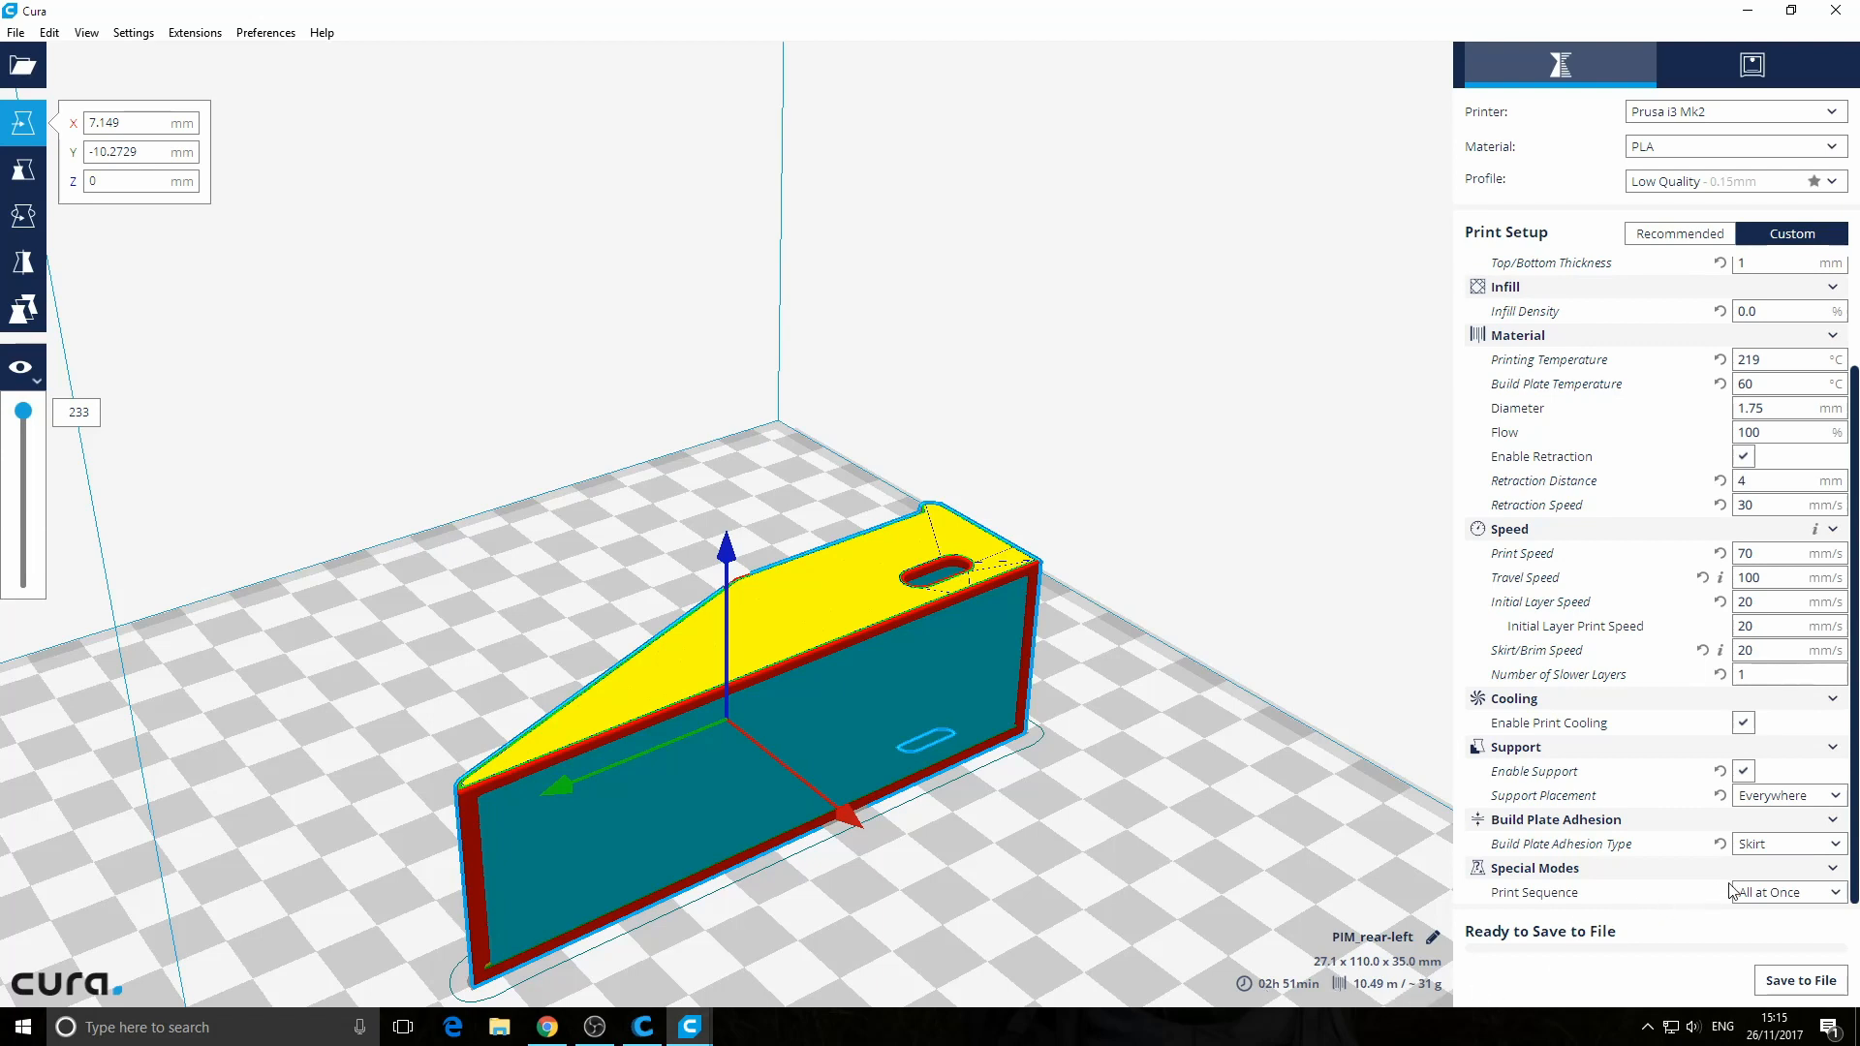
pyautogui.click(1746, 773)
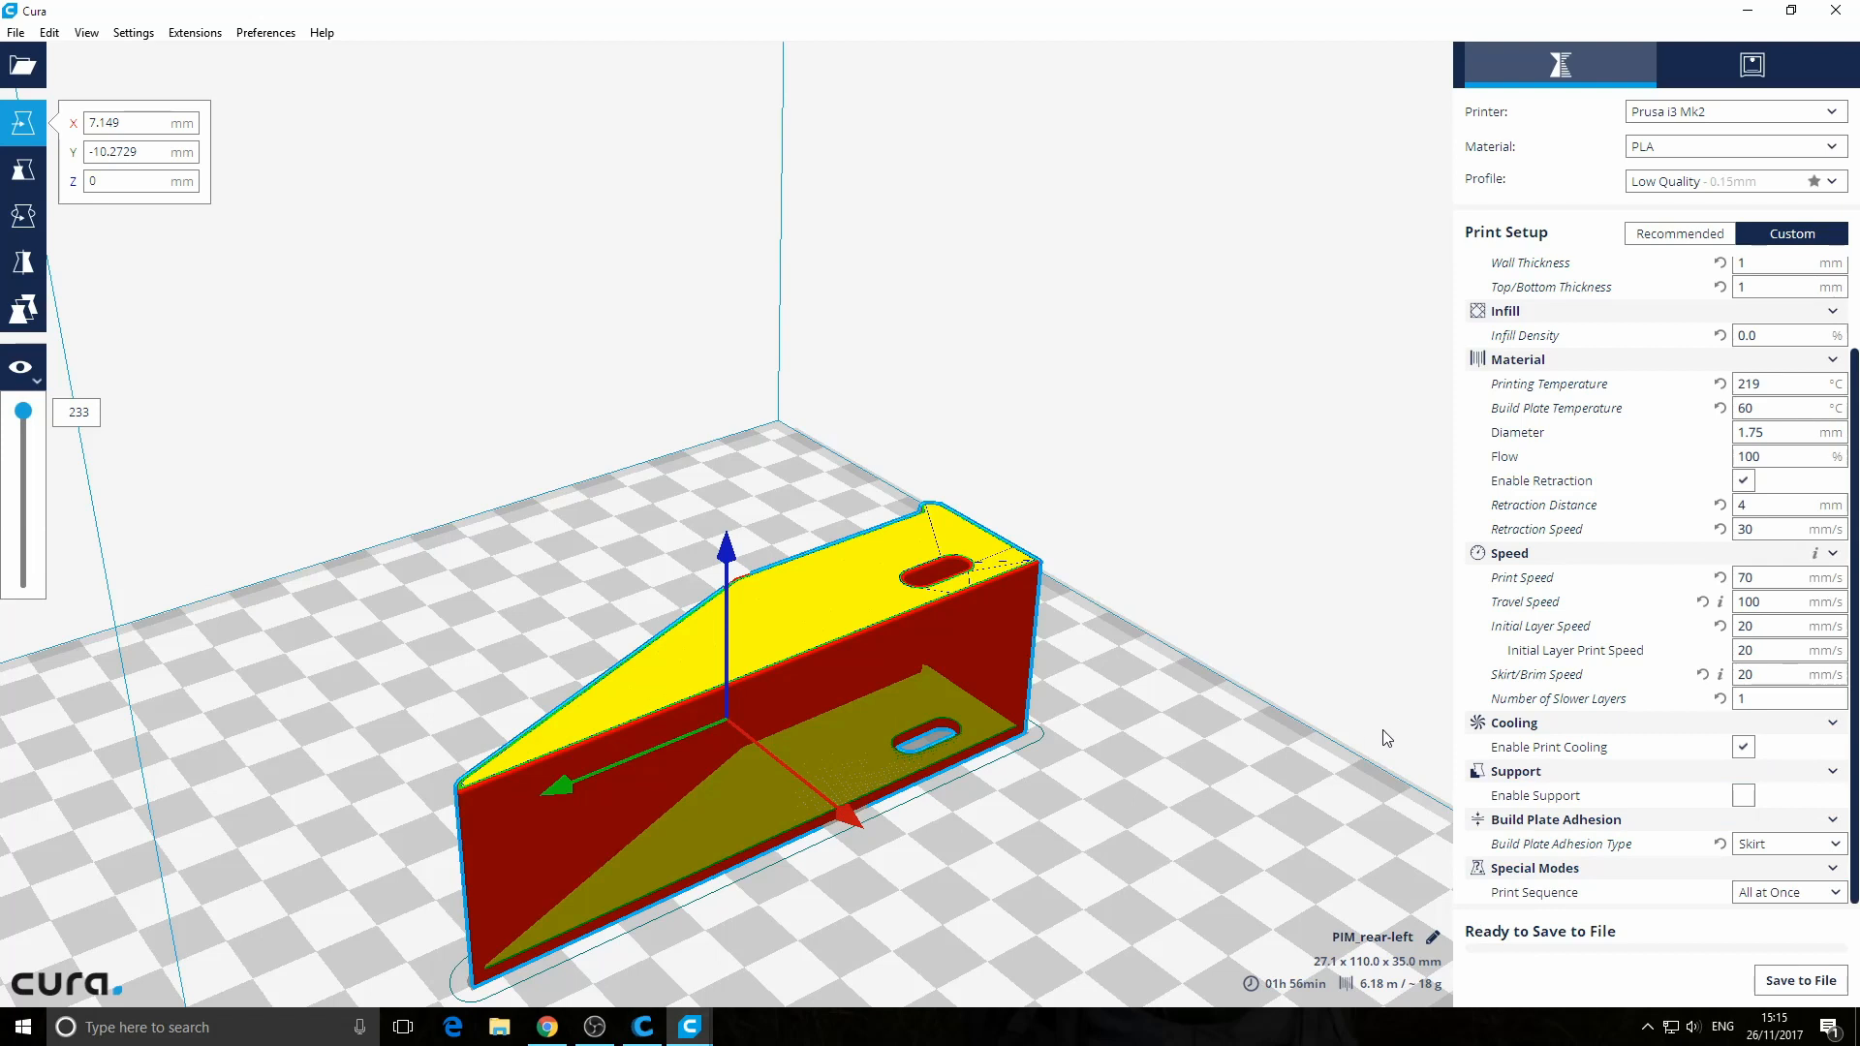
pyautogui.scroll(-2, 1387, 734)
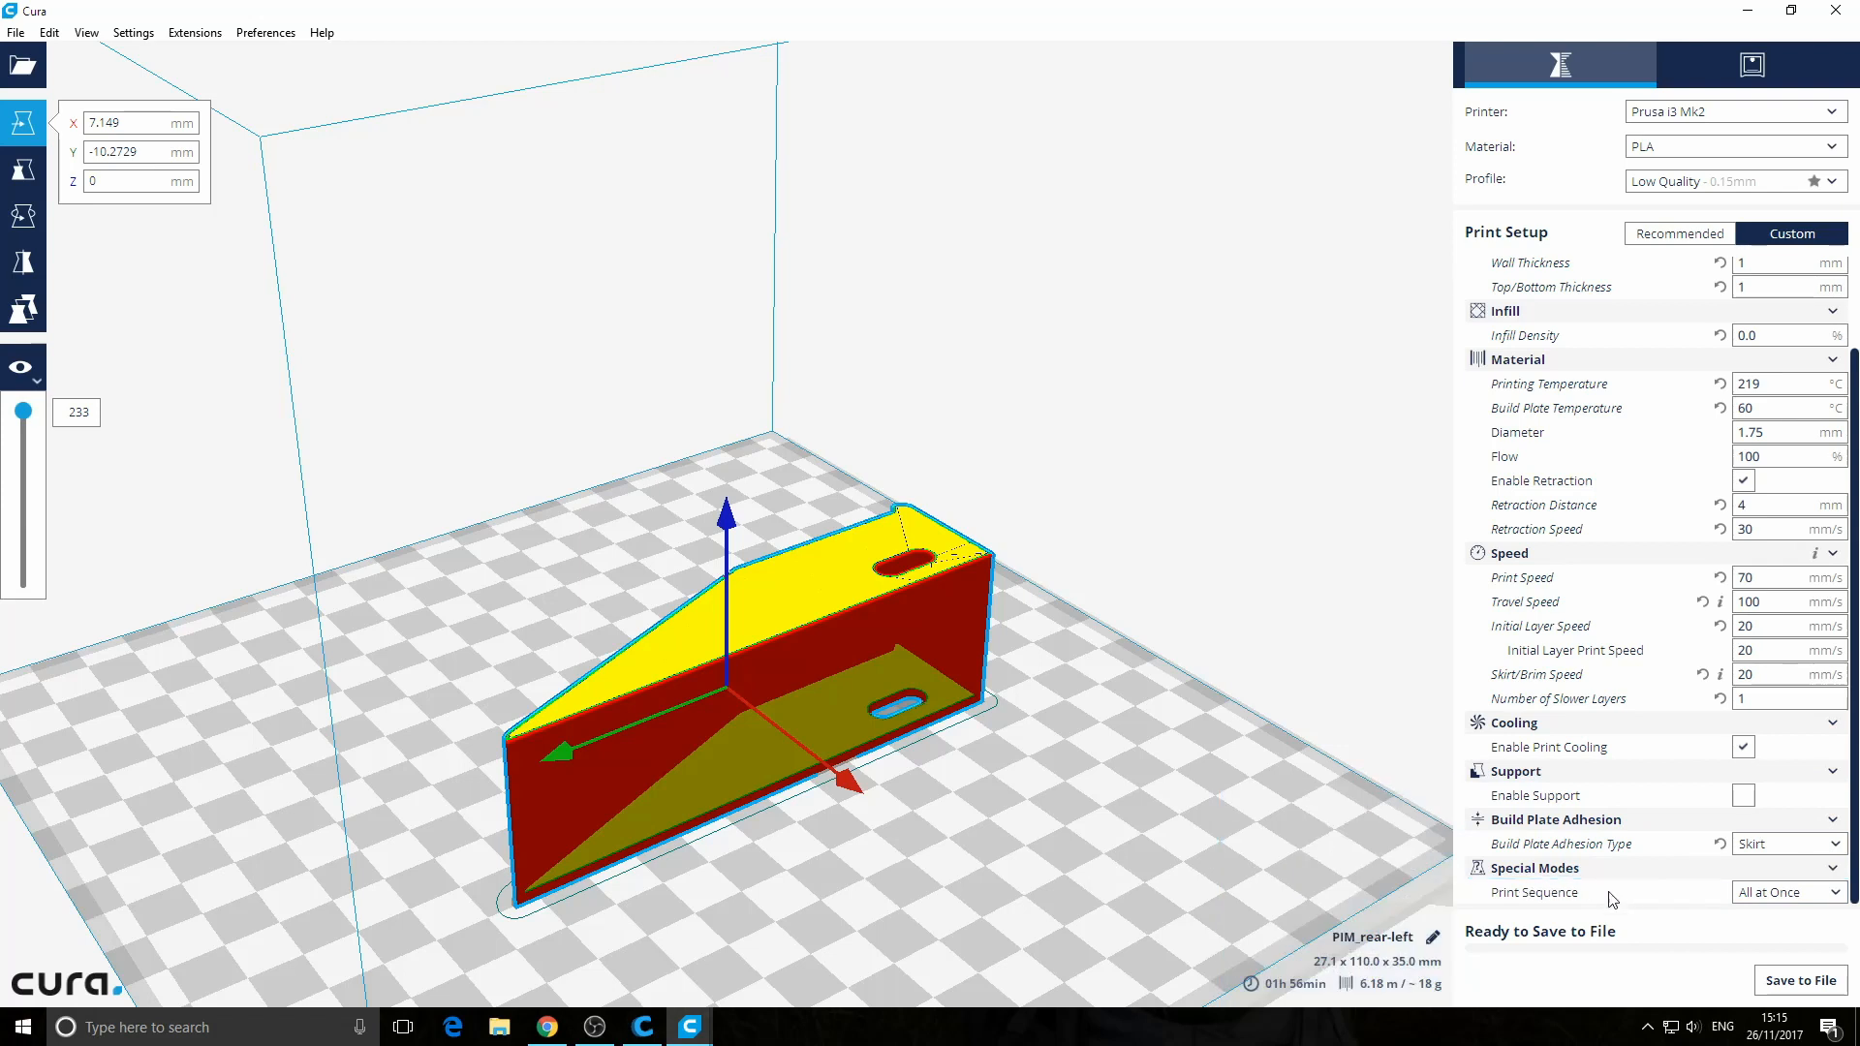
pyautogui.moveTo(1514, 903)
pyautogui.click(1834, 897)
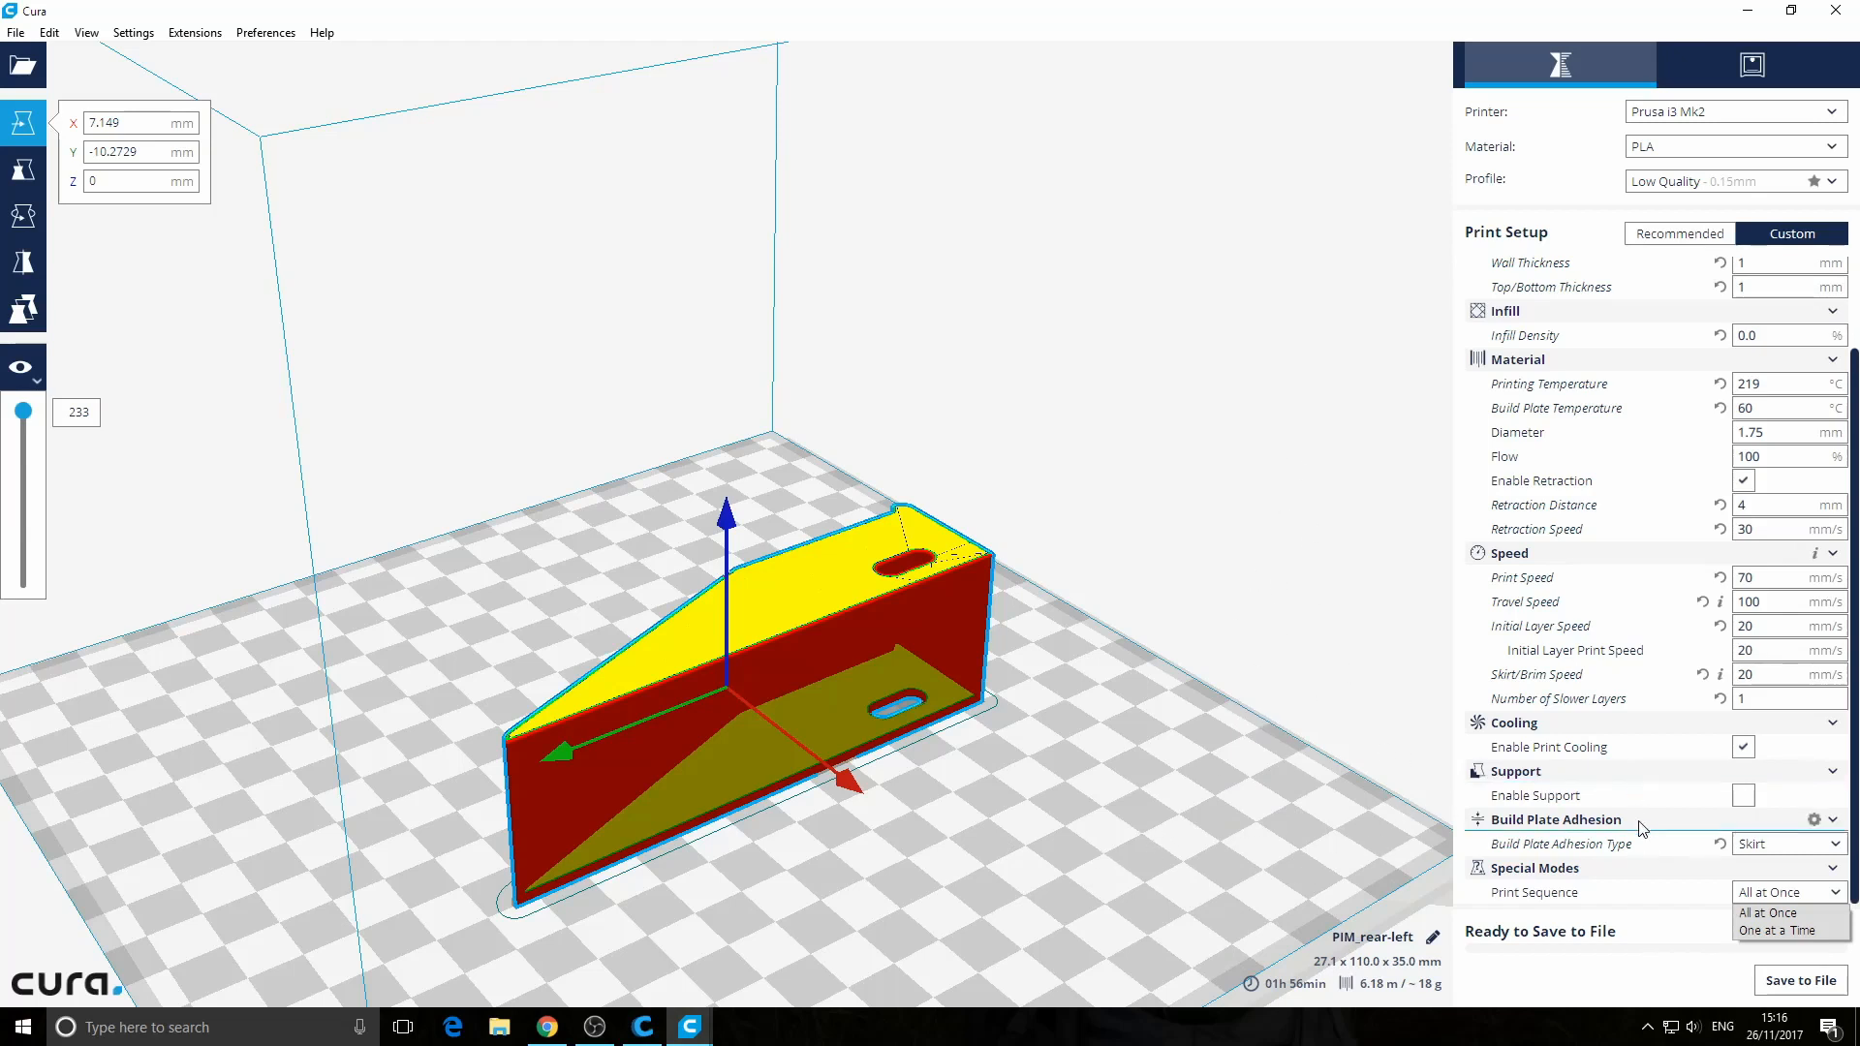
# View the printer monitor page and return to the print setup settings
pyautogui.click(1734, 66)
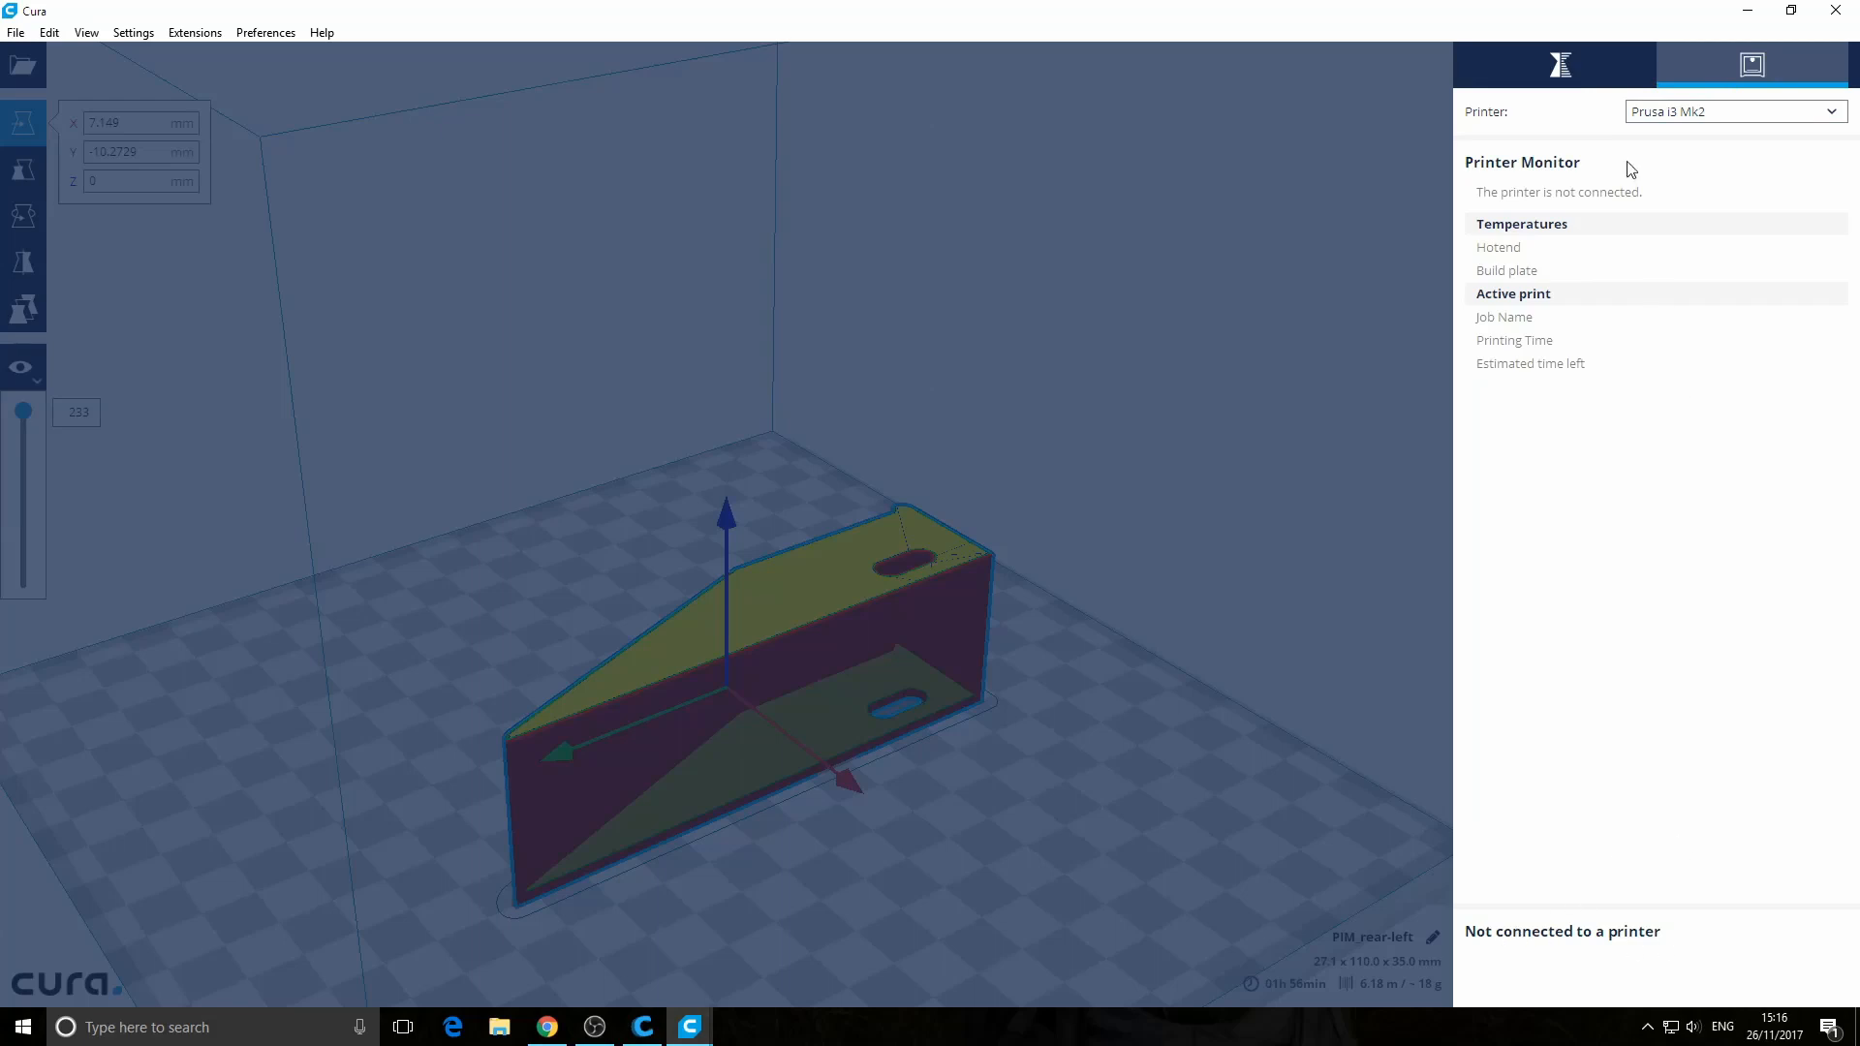
pyautogui.click(1536, 64)
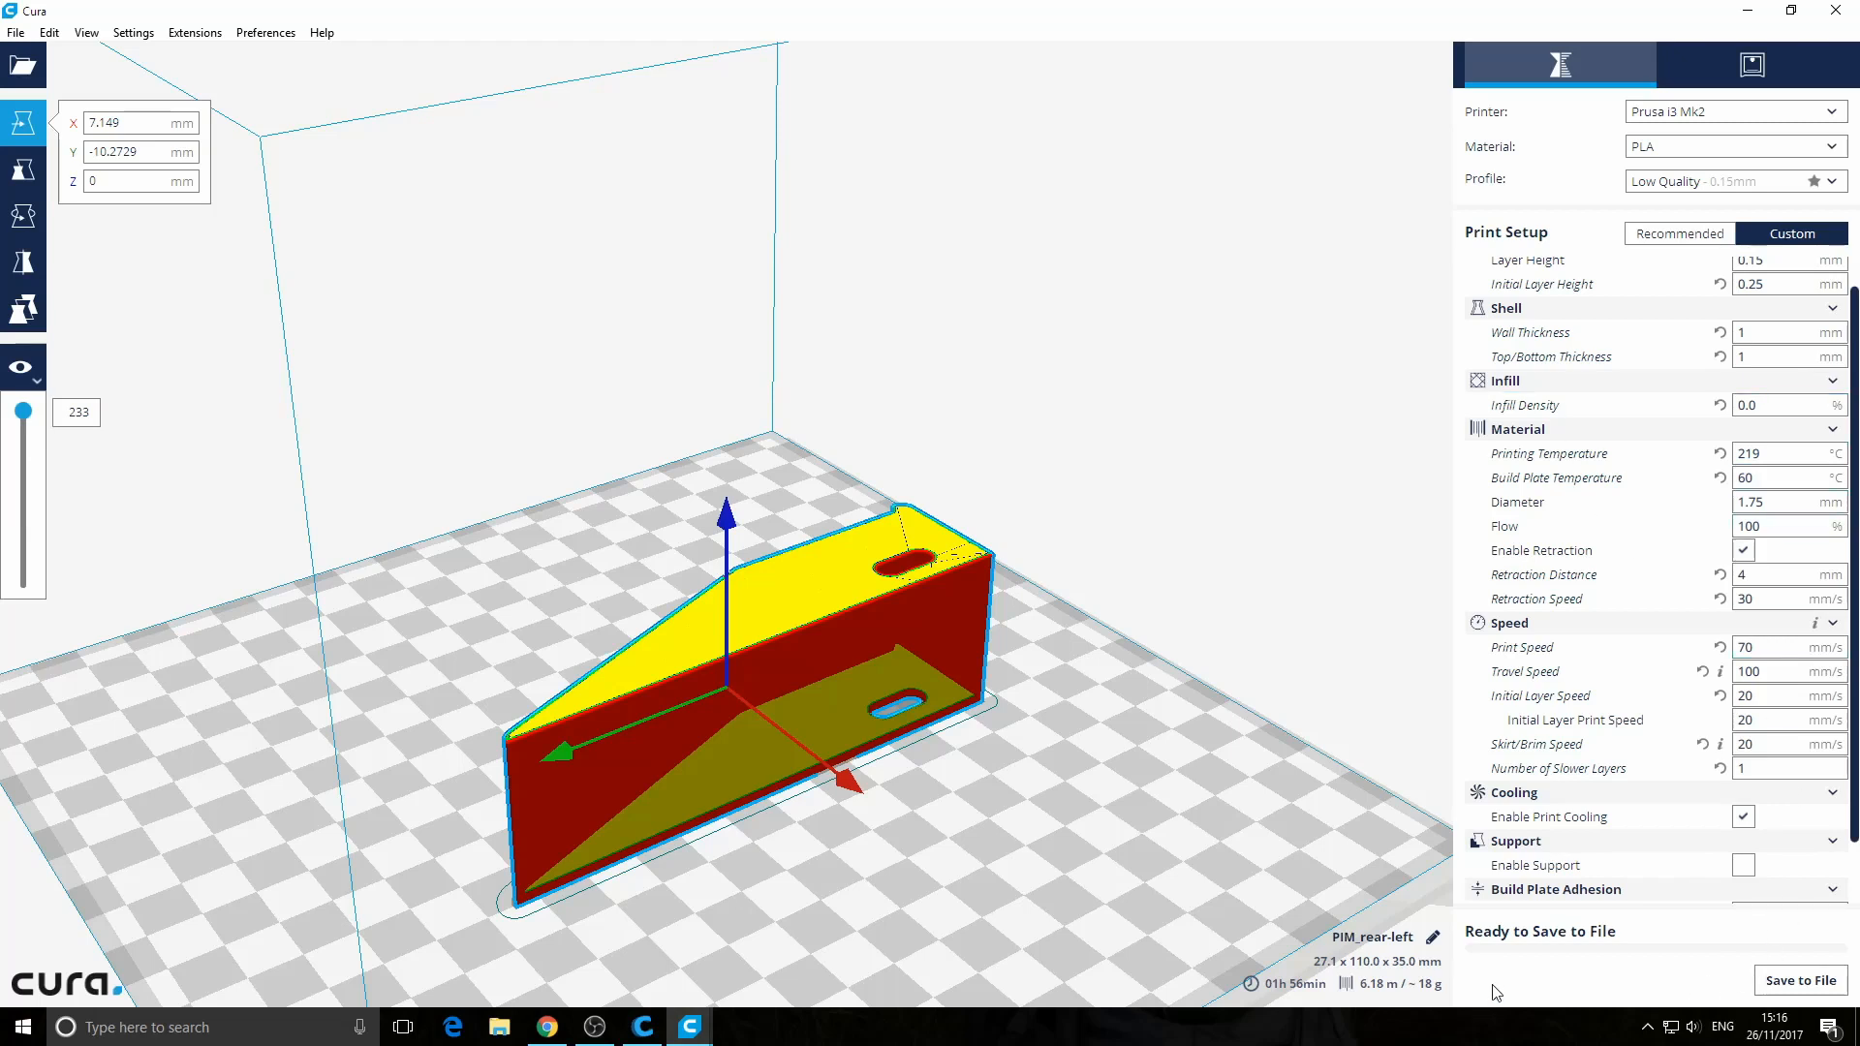
pyautogui.moveTo(1711, 882)
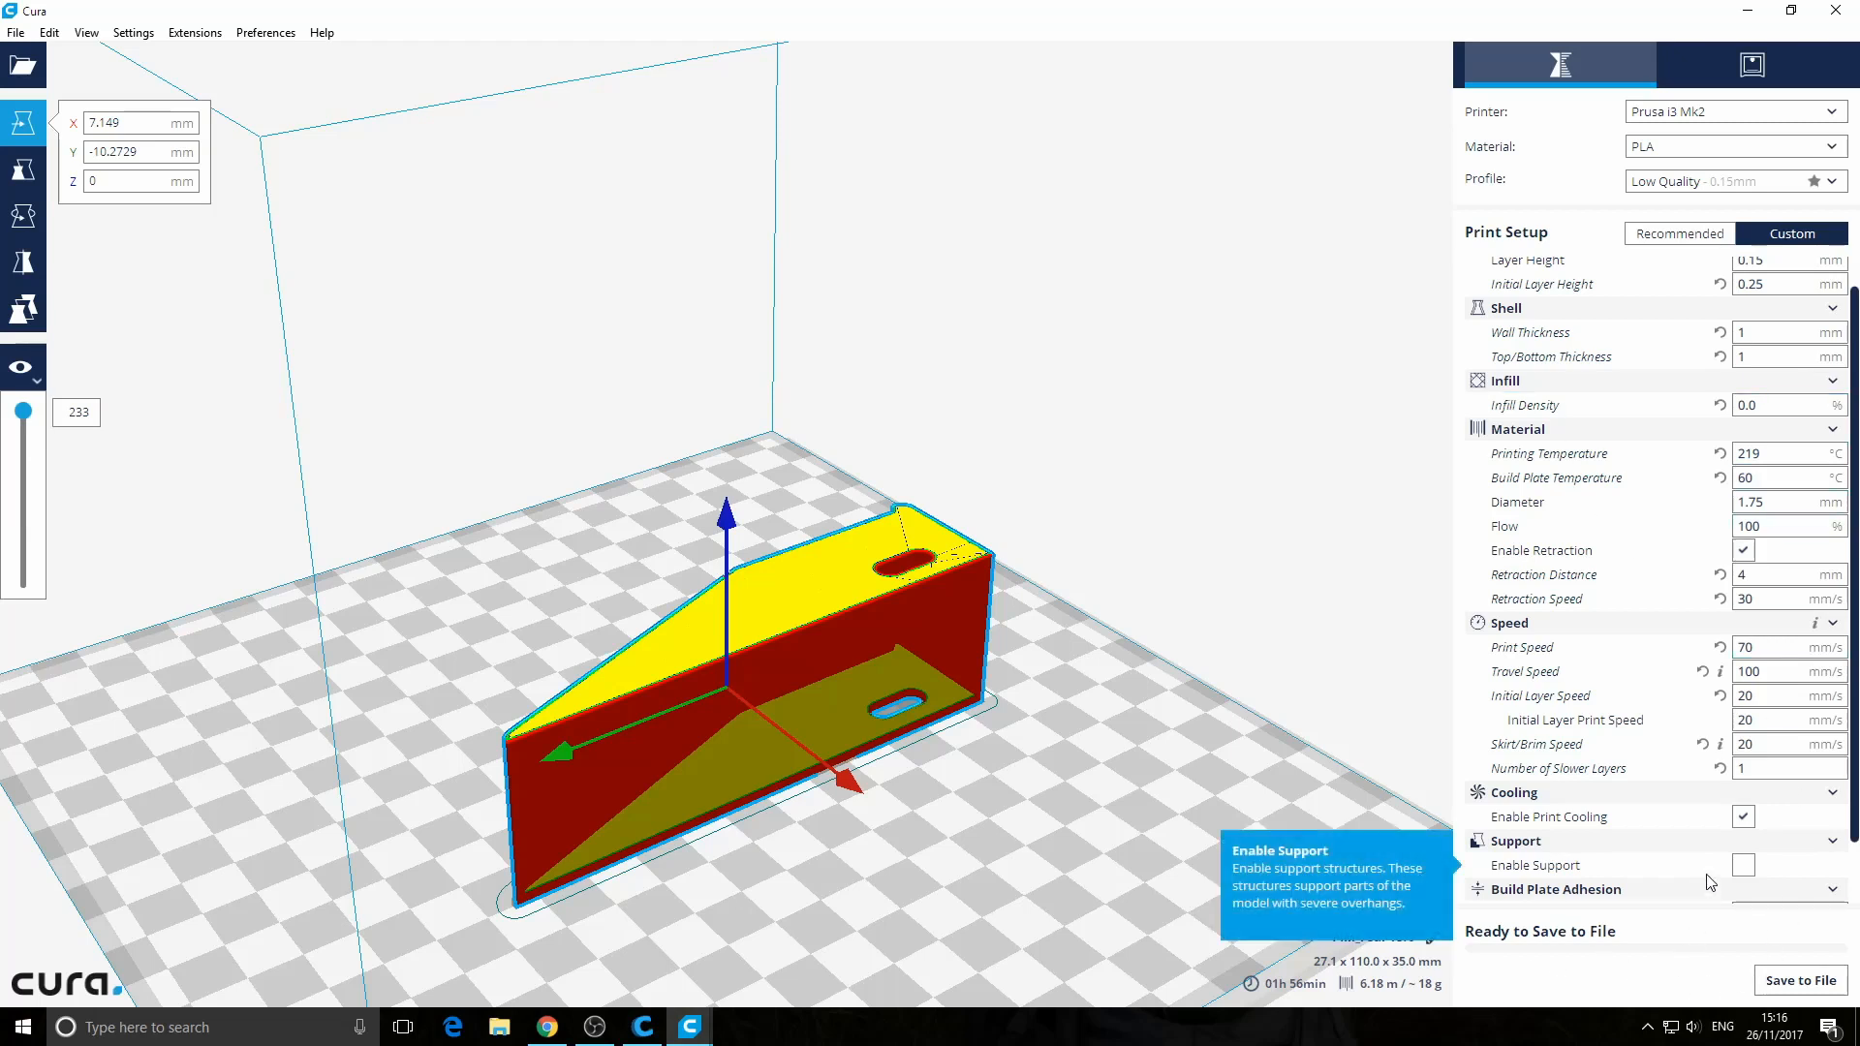
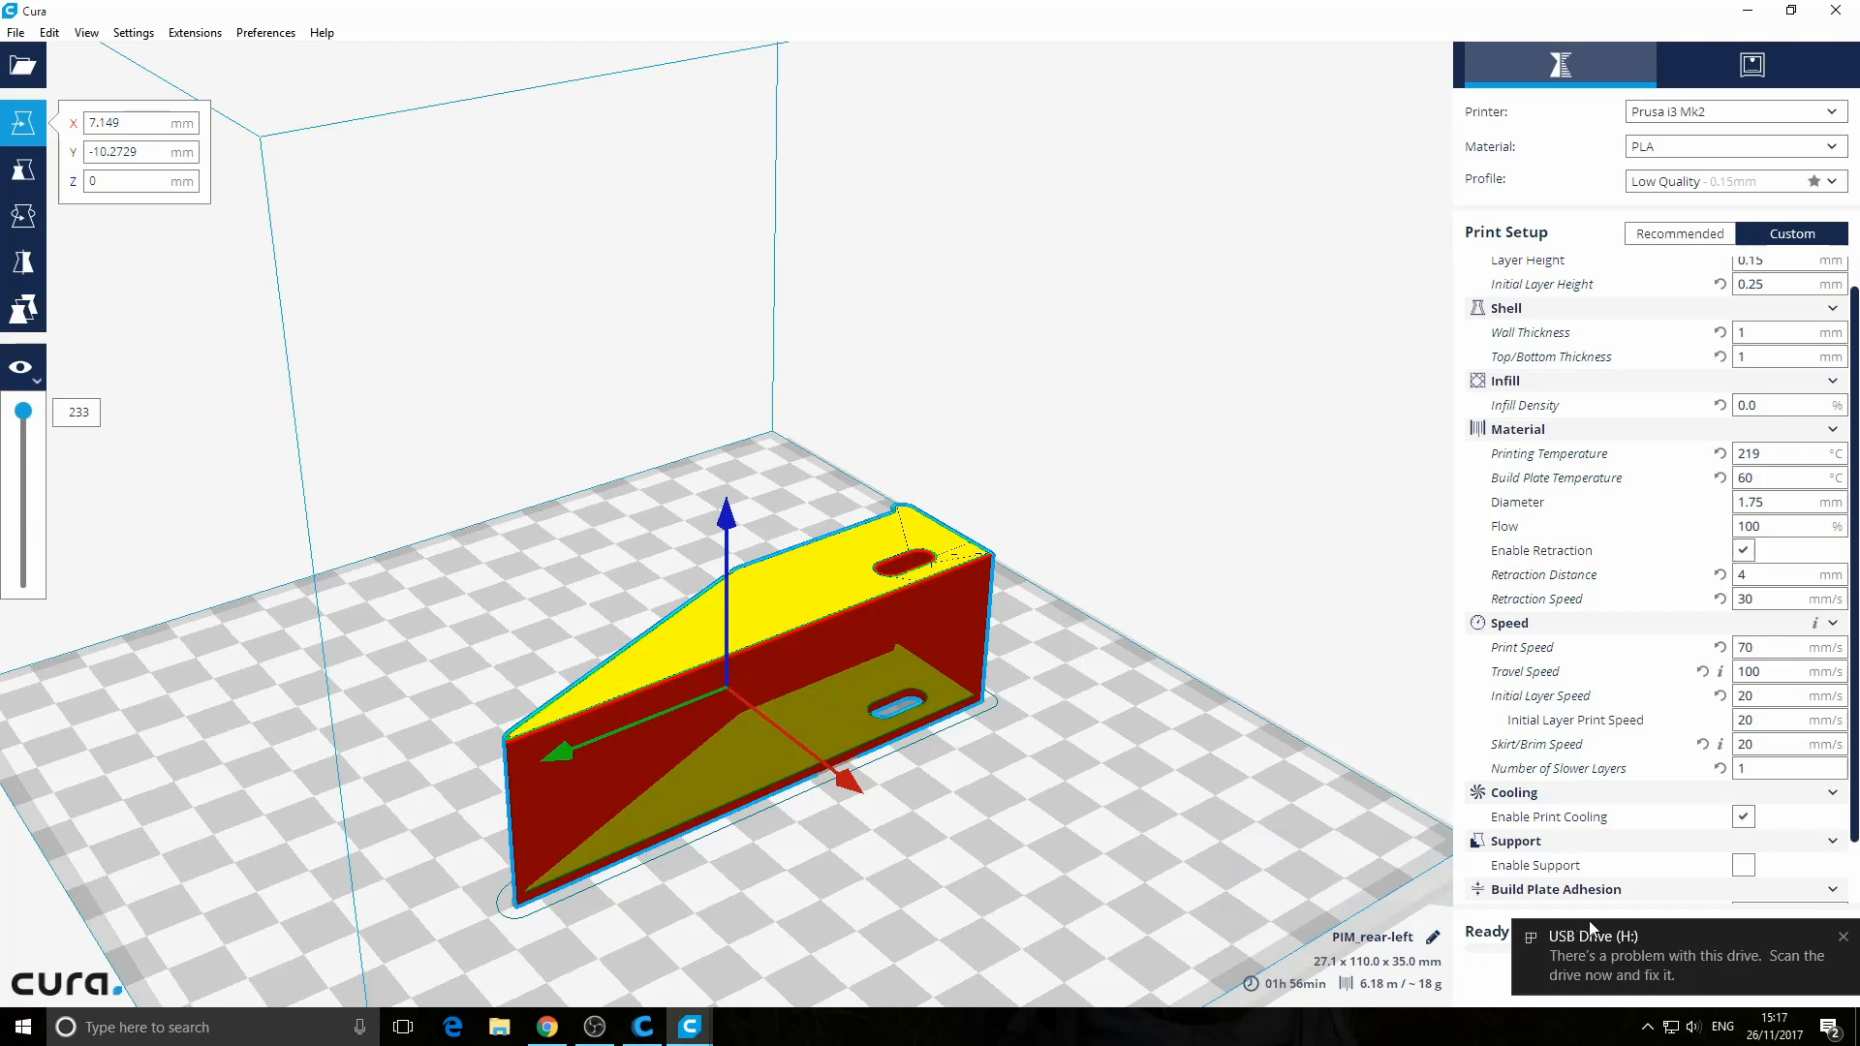
# Switch to File Explorer and open USB Drive (H:) to look through its G-code files
pyautogui.click(500, 1027)
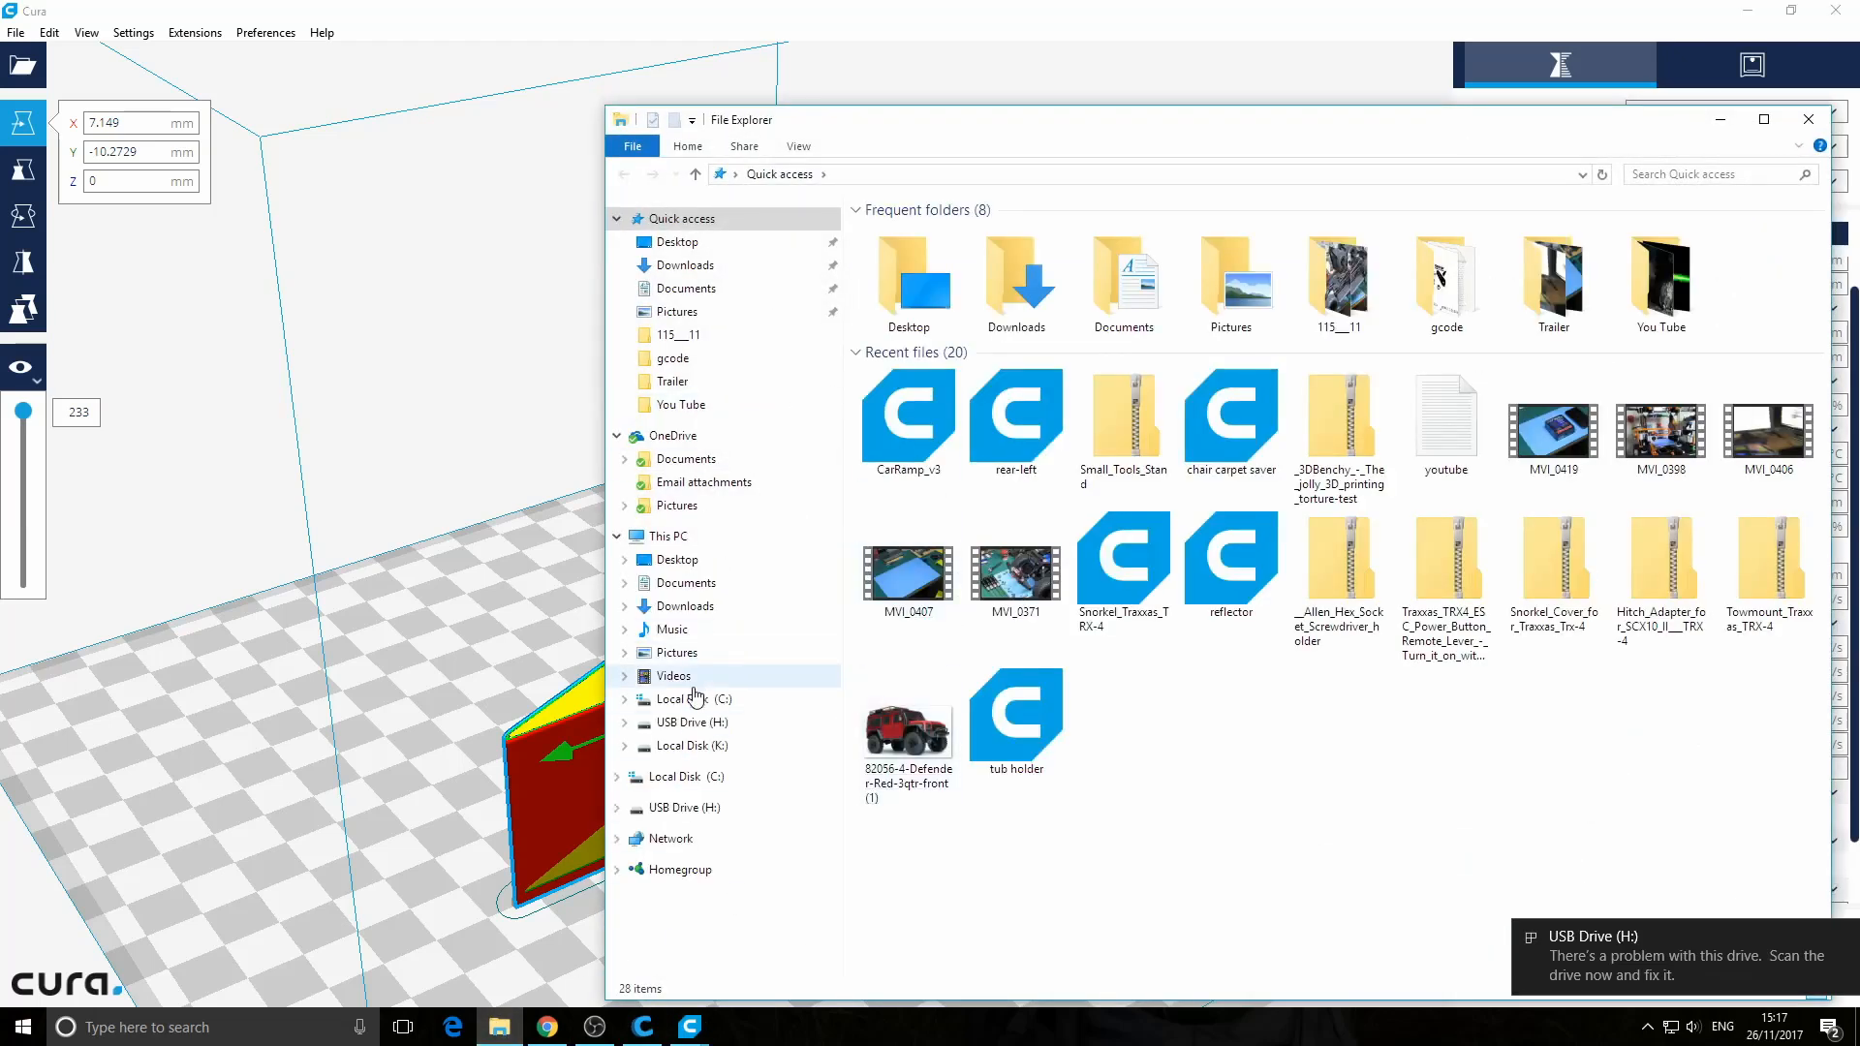
pyautogui.click(708, 726)
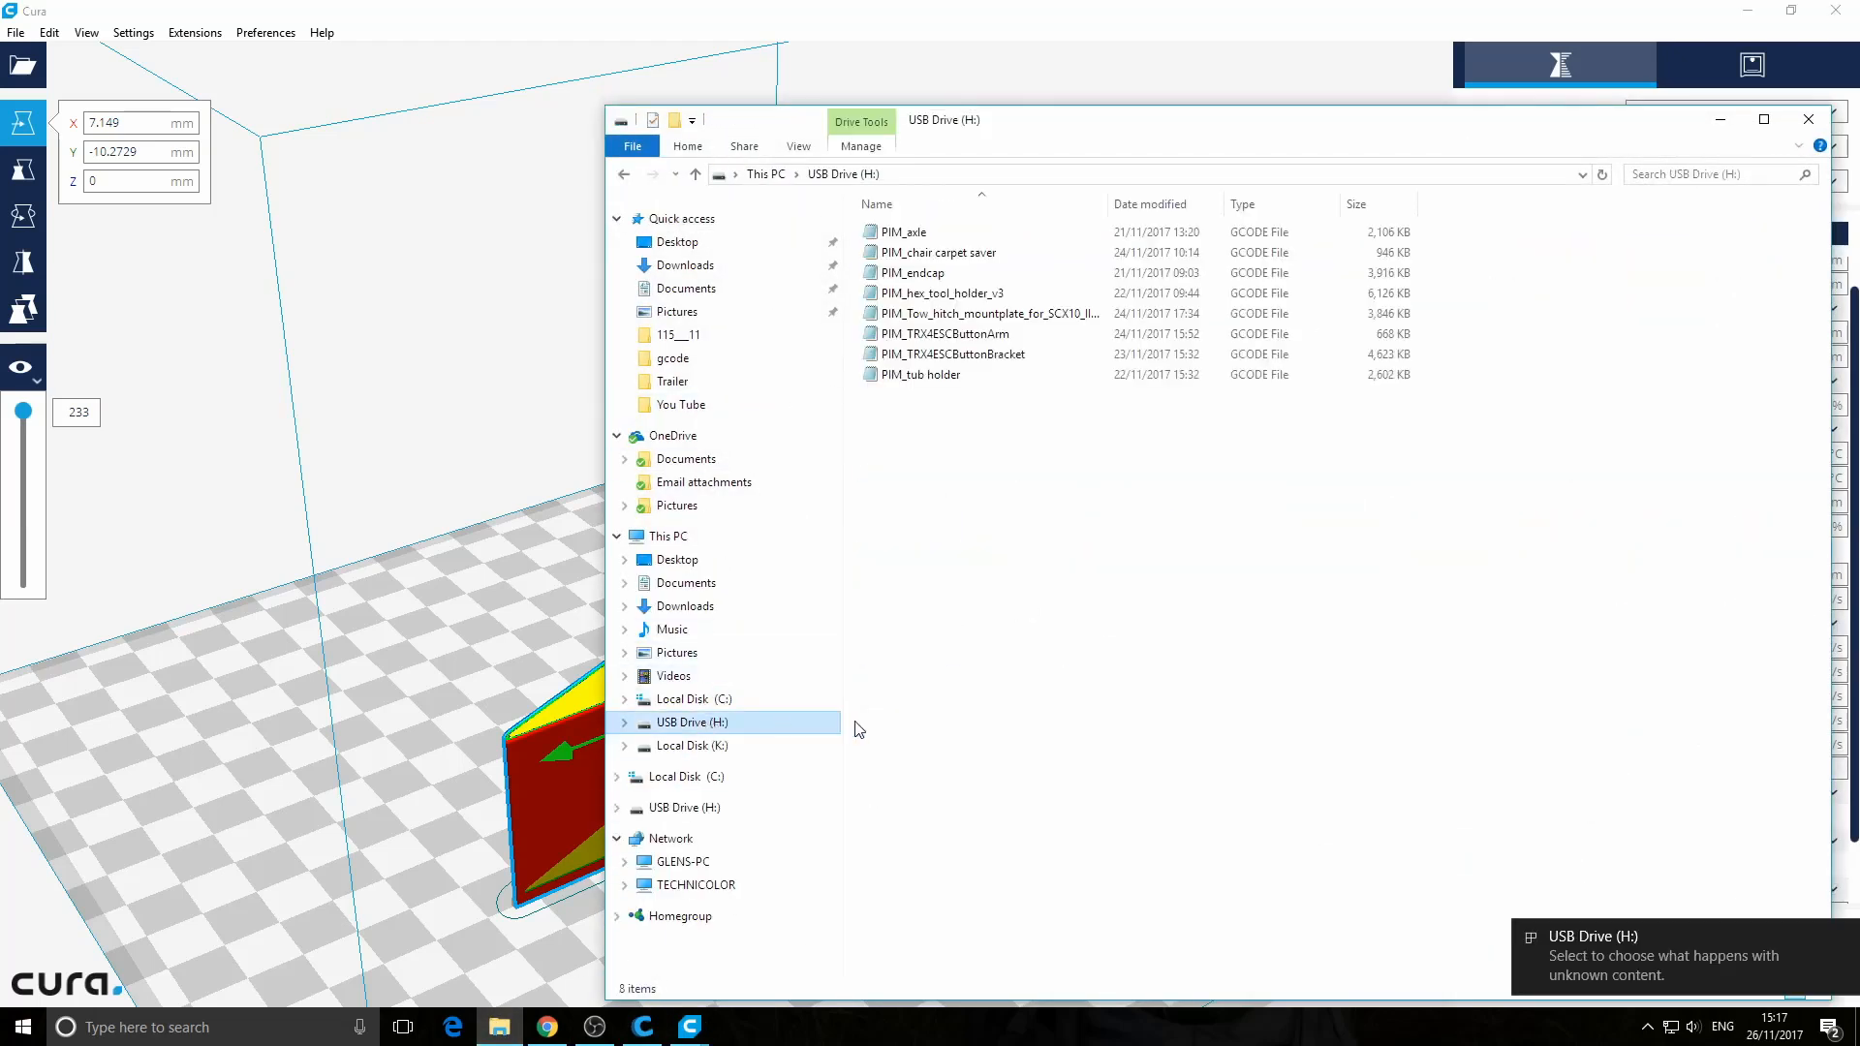
pyautogui.moveTo(1541, 134); pyautogui.dragTo(1370, 119)
pyautogui.click(795, 298)
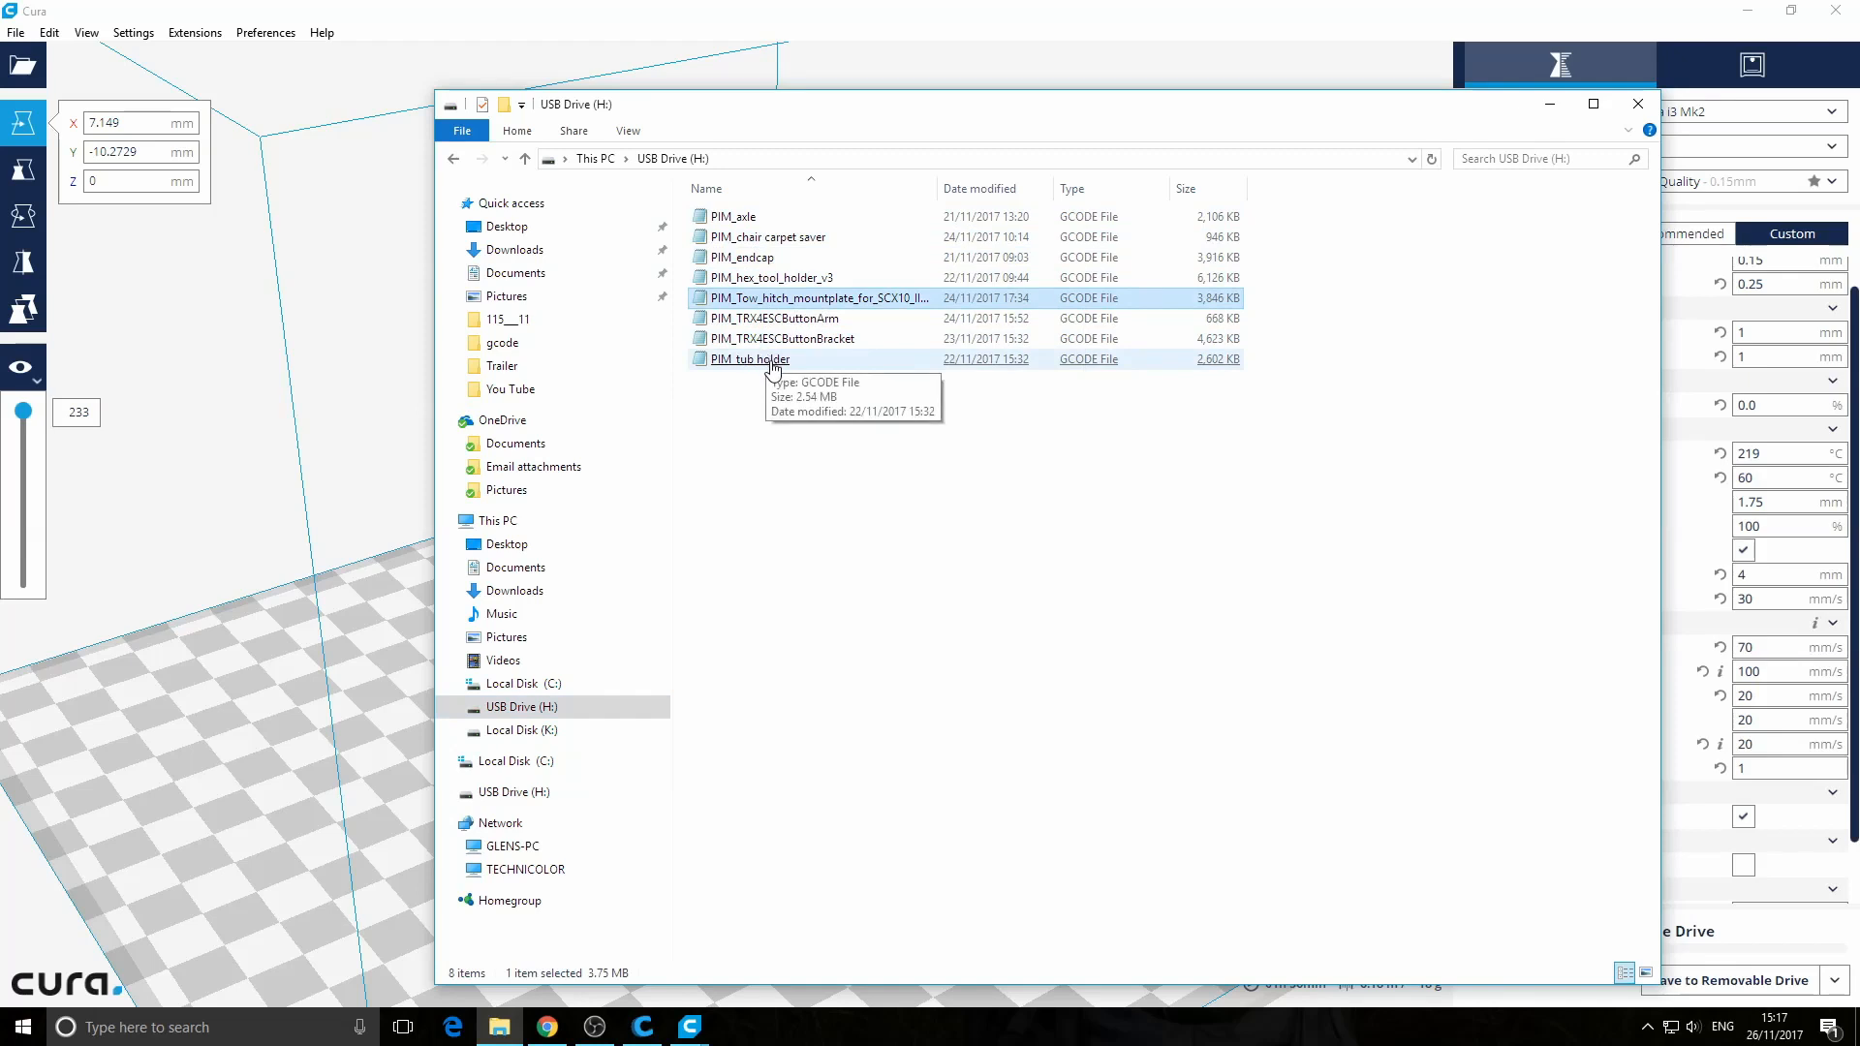
pyautogui.click(775, 366)
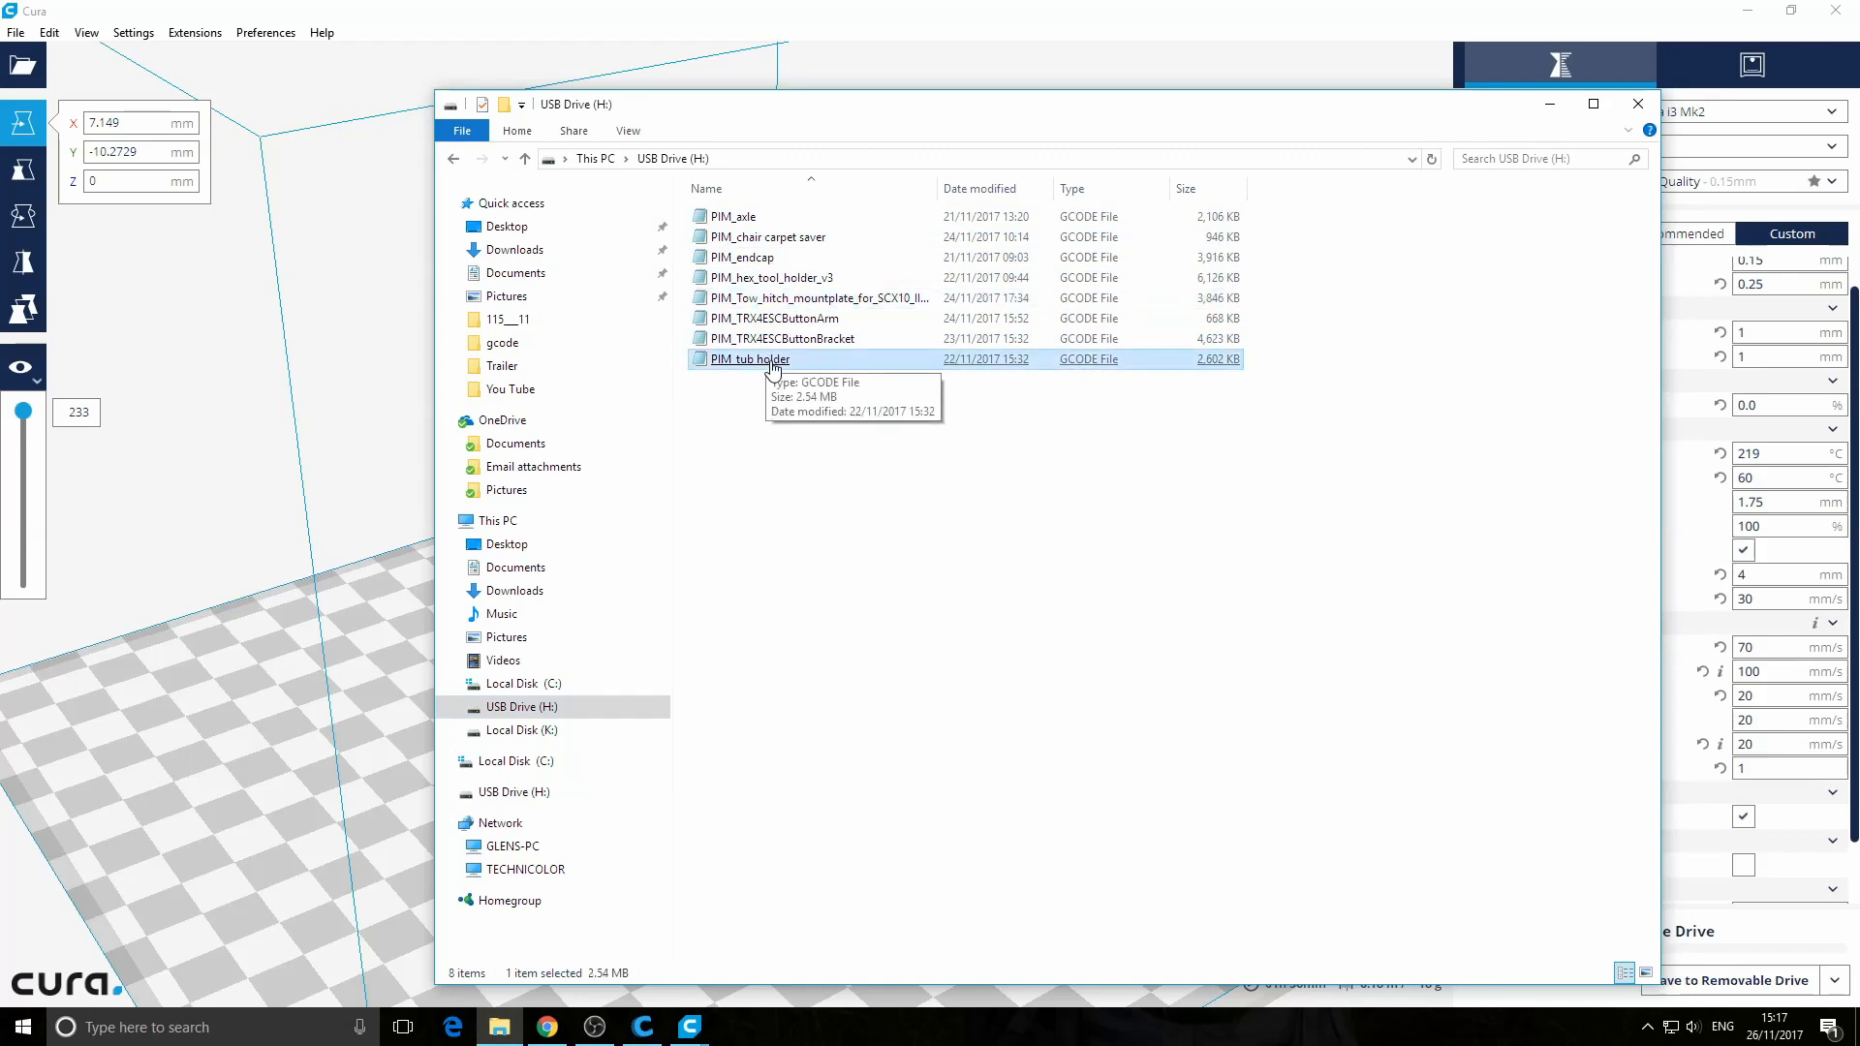
# Delete all the G-code files from USB Drive (H:)
pyautogui.click(774, 218)
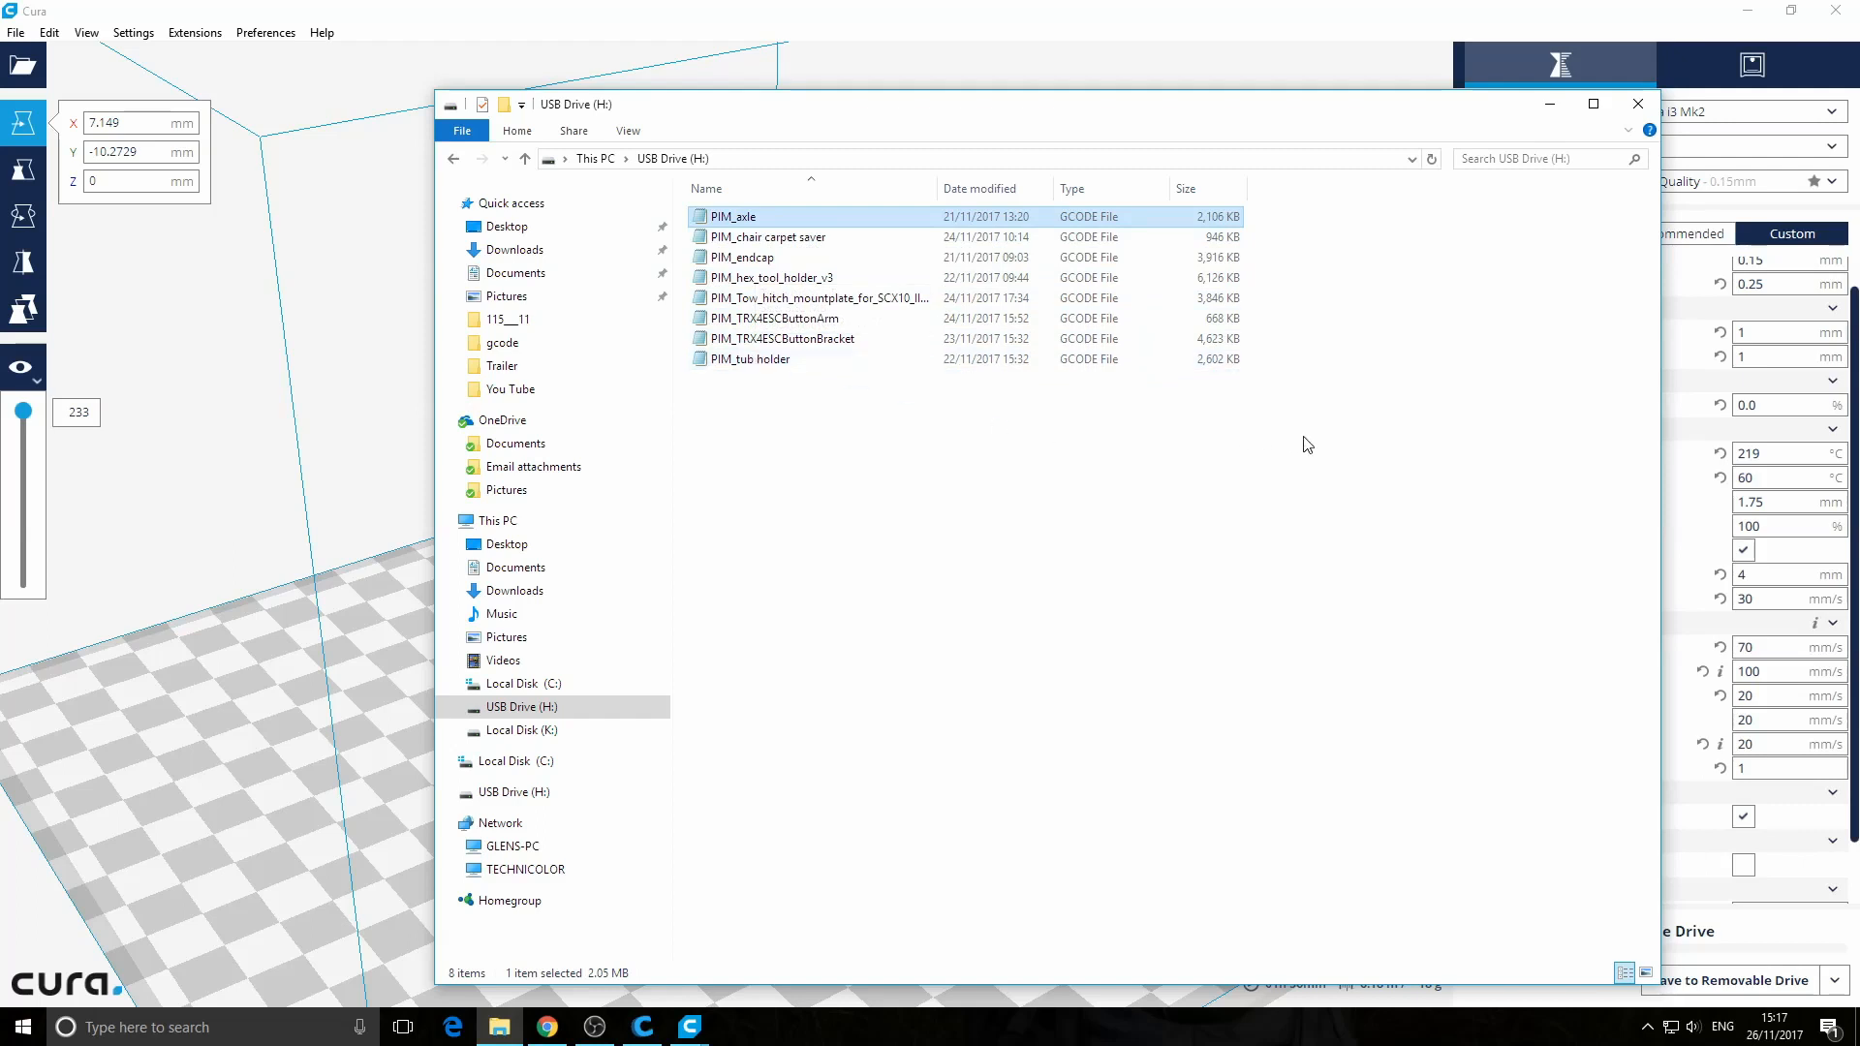
pyautogui.moveTo(1335, 441); pyautogui.dragTo(857, 229)
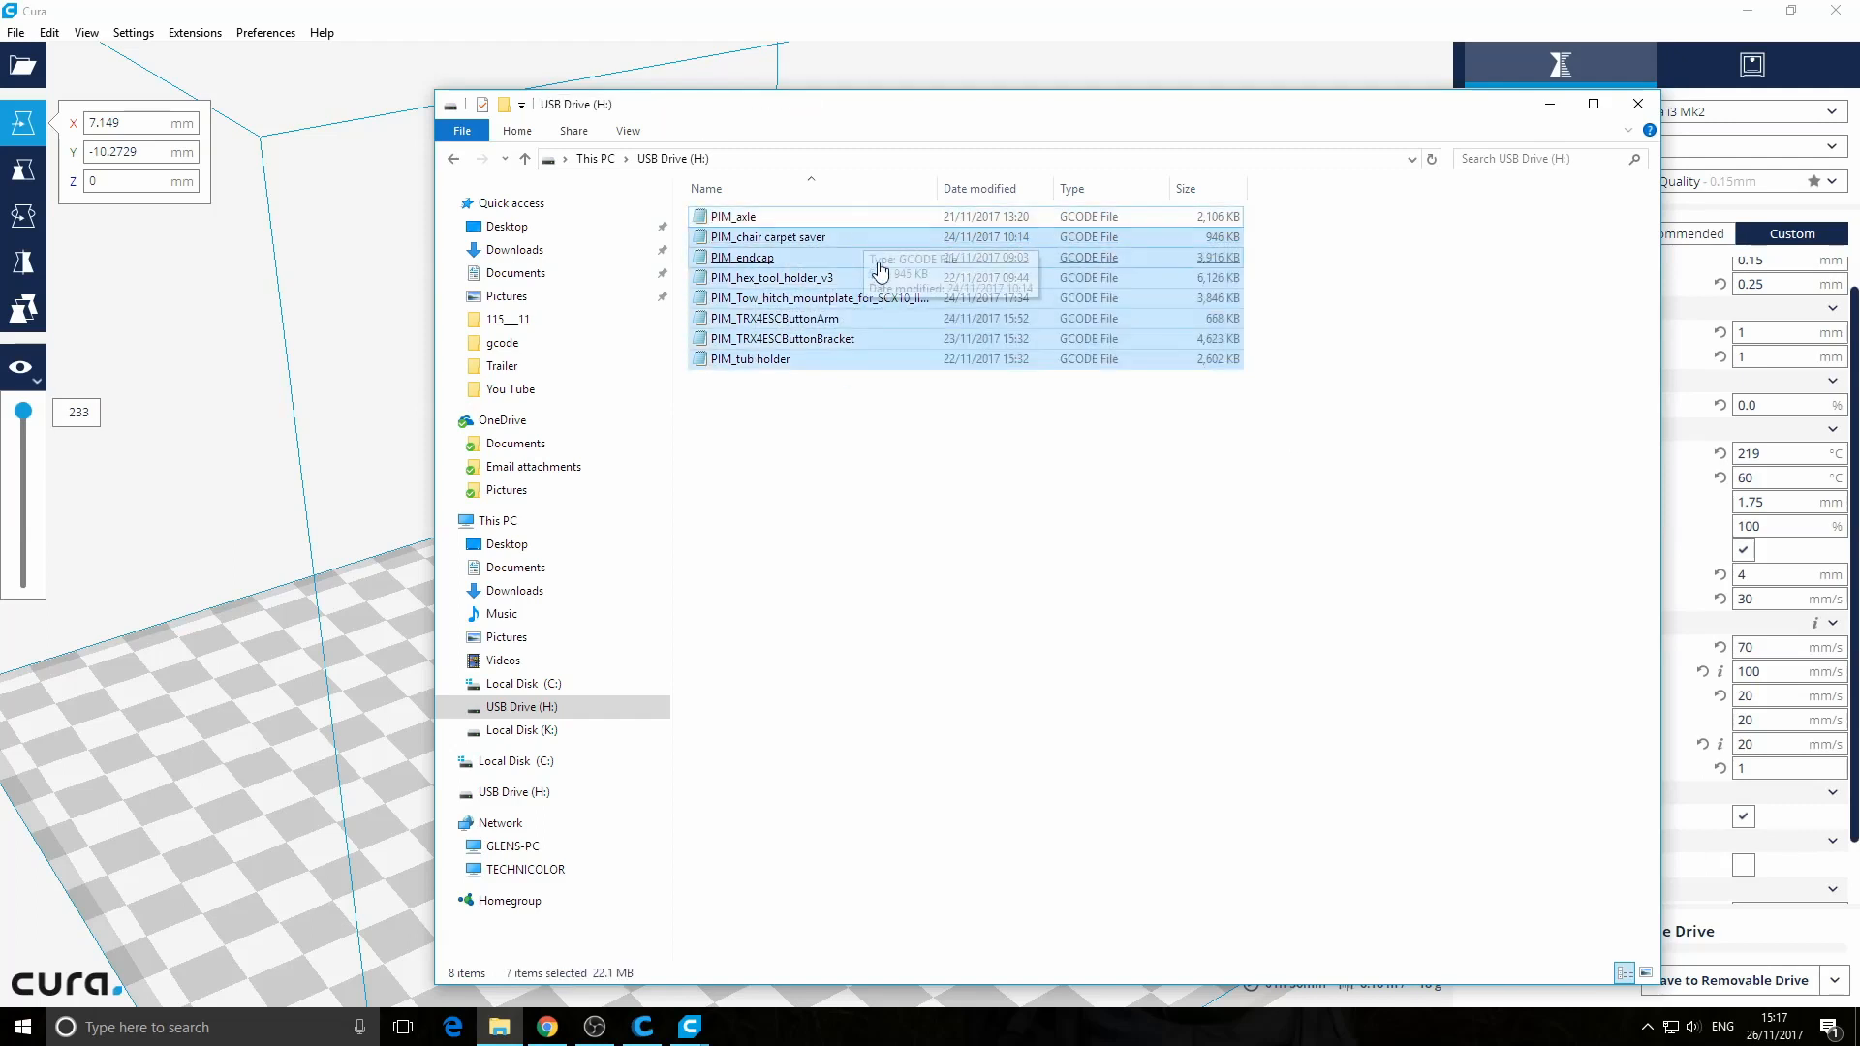
pyautogui.moveTo(1239, 487); pyautogui.dragTo(845, 211)
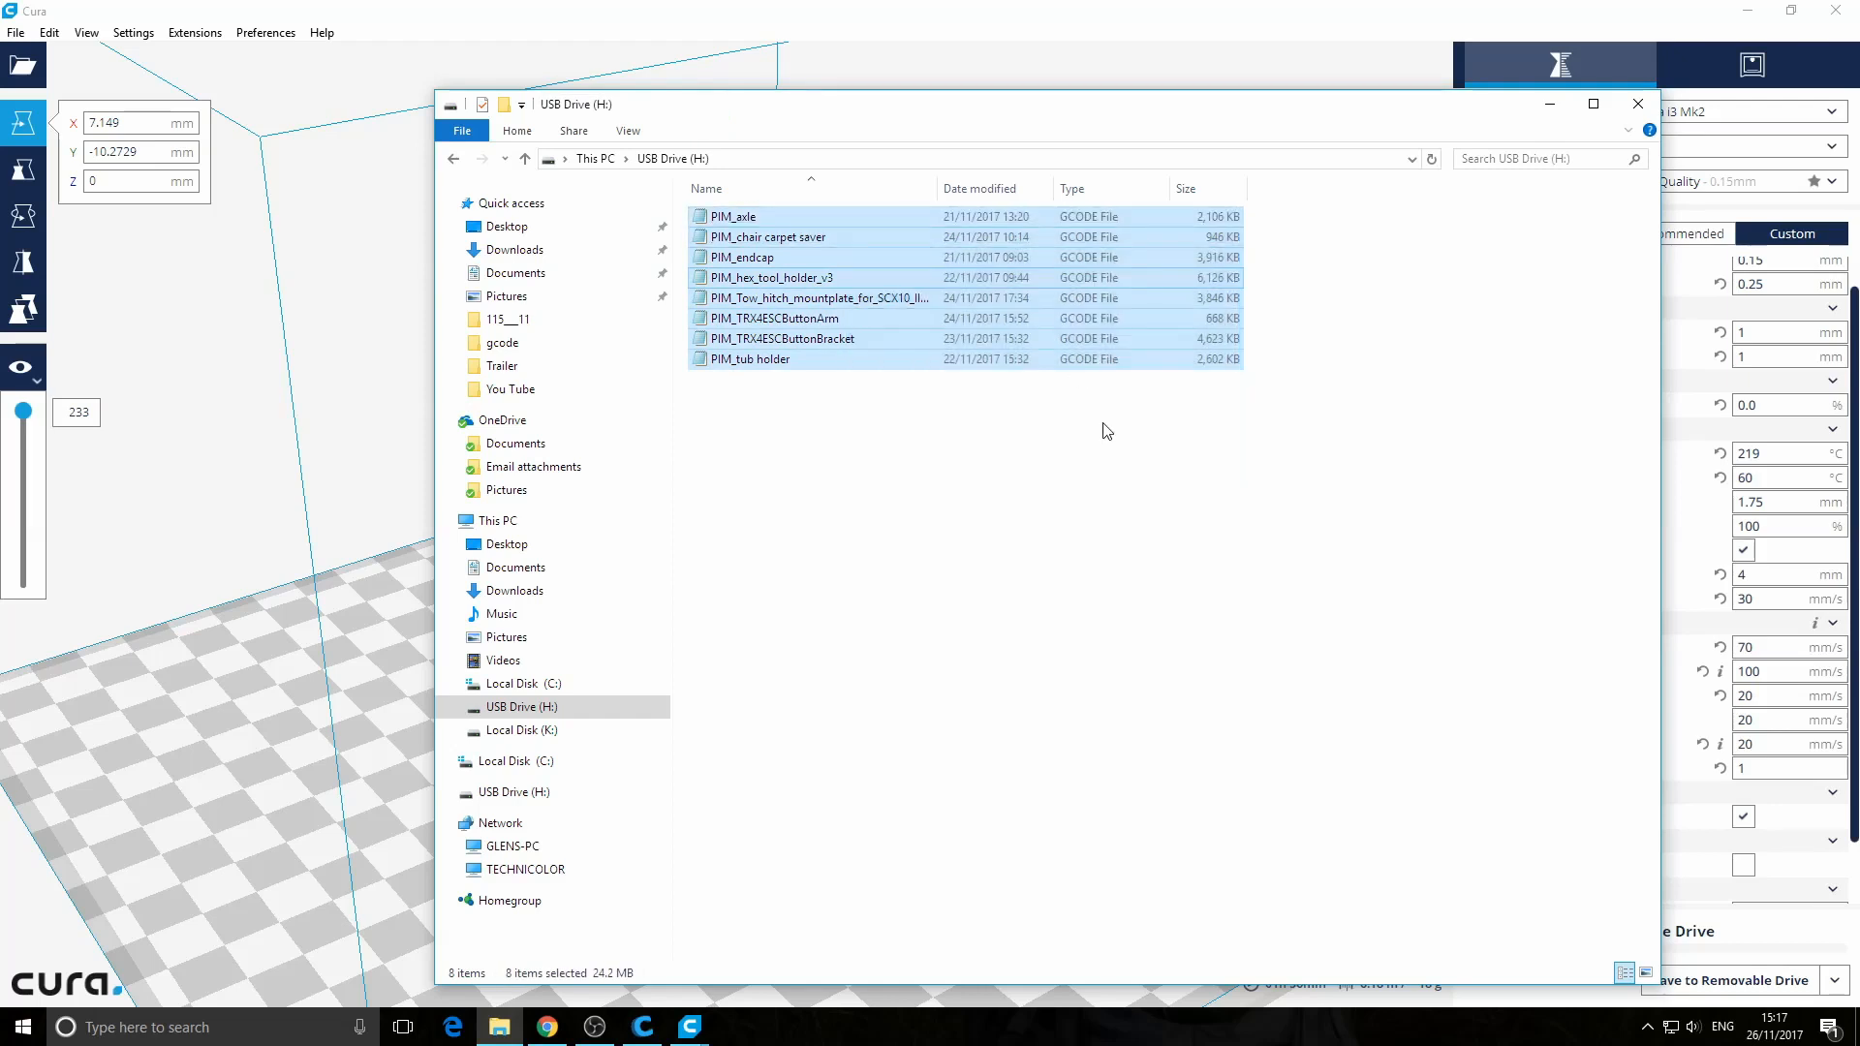
pyautogui.hotkey('alt', 'Left')
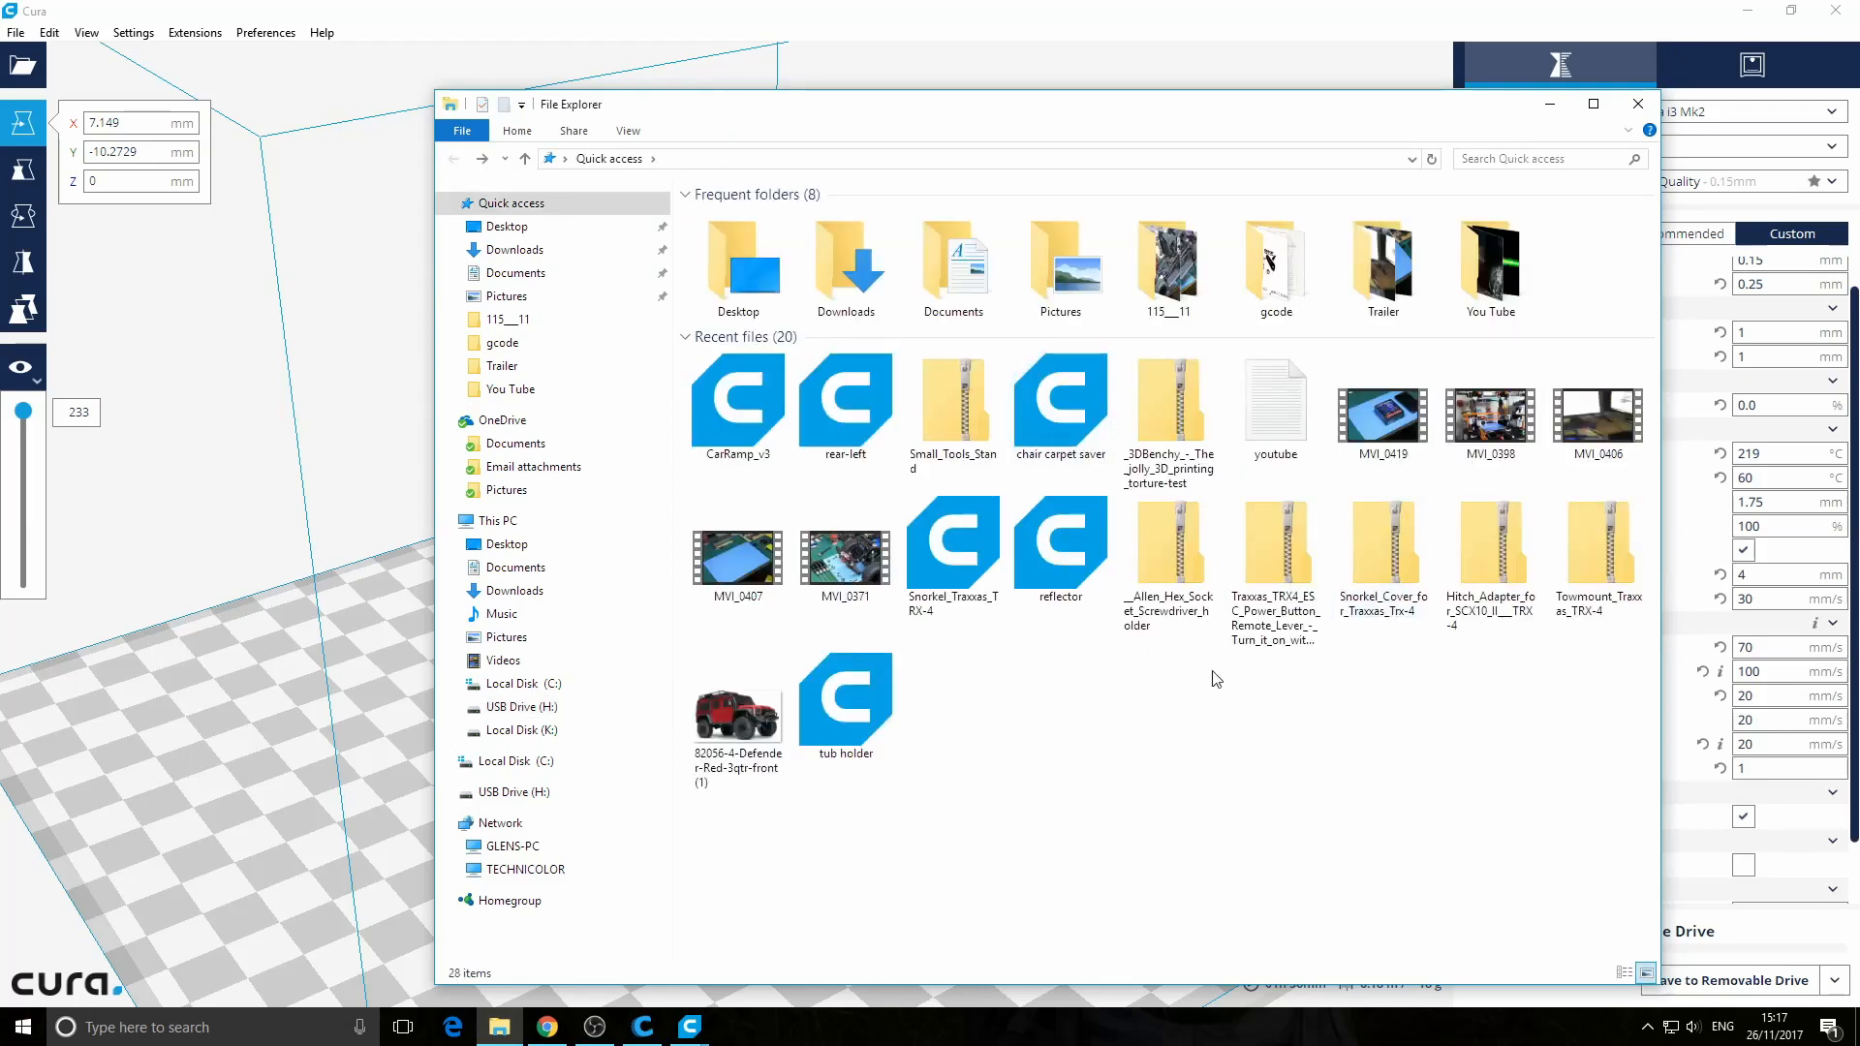
pyautogui.click(550, 795)
pyautogui.moveTo(1215, 467); pyautogui.dragTo(799, 217)
pyautogui.rightClick(831, 254)
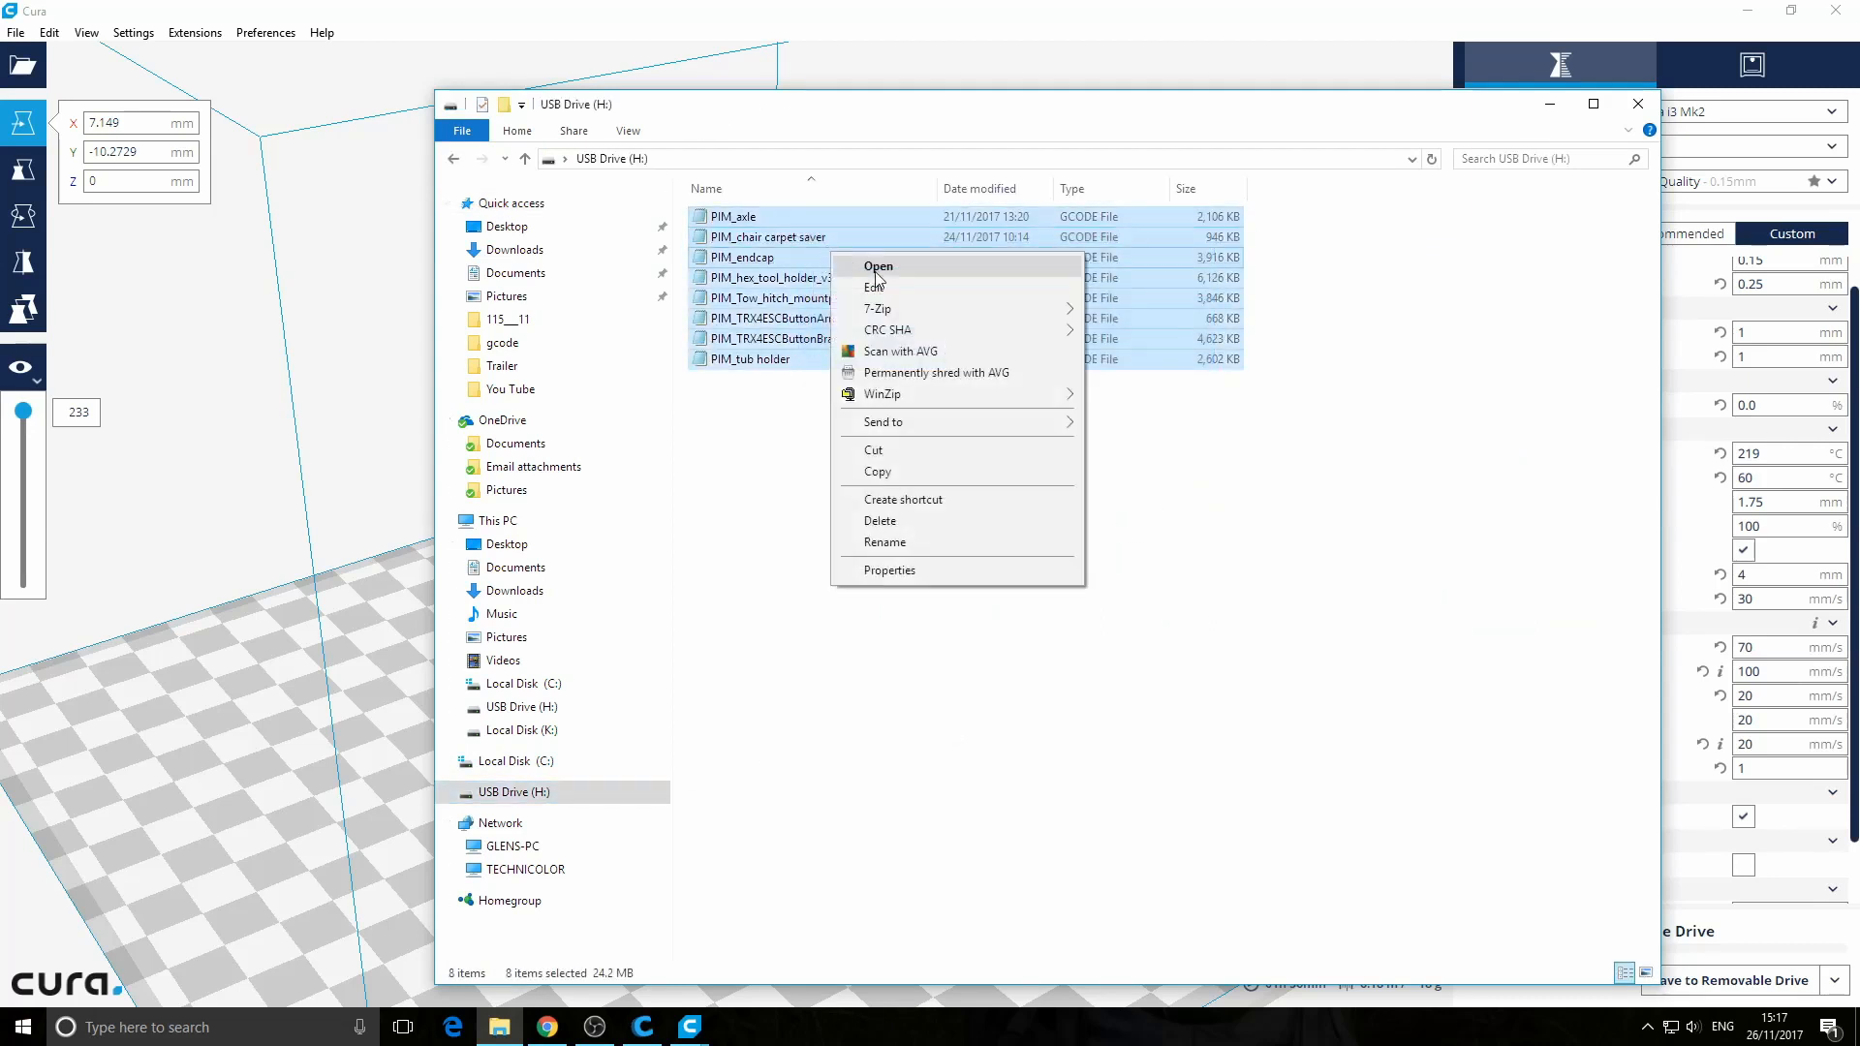
pyautogui.click(893, 519)
pyautogui.click(1007, 529)
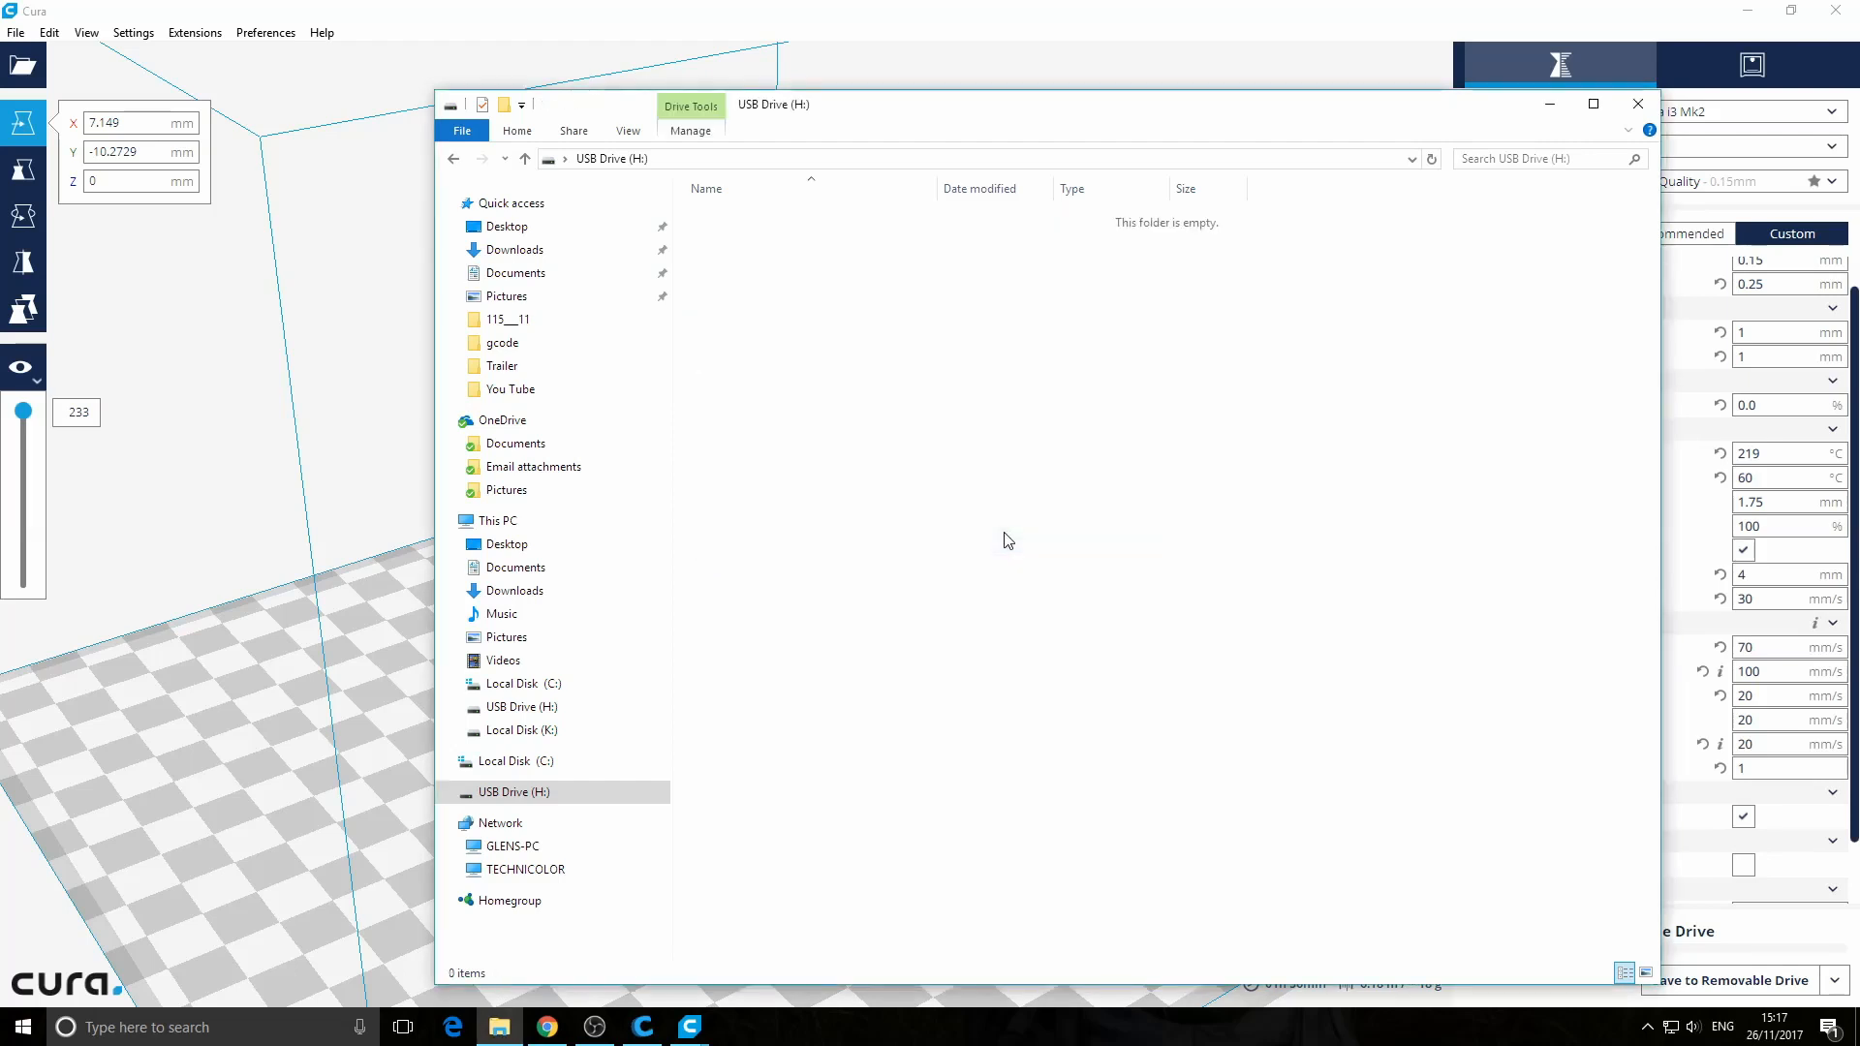
# Save the sliced PIM_rear-left model from Cura to Removable Drive (H:)
pyautogui.moveTo(1153, 117); pyautogui.dragTo(816, 60)
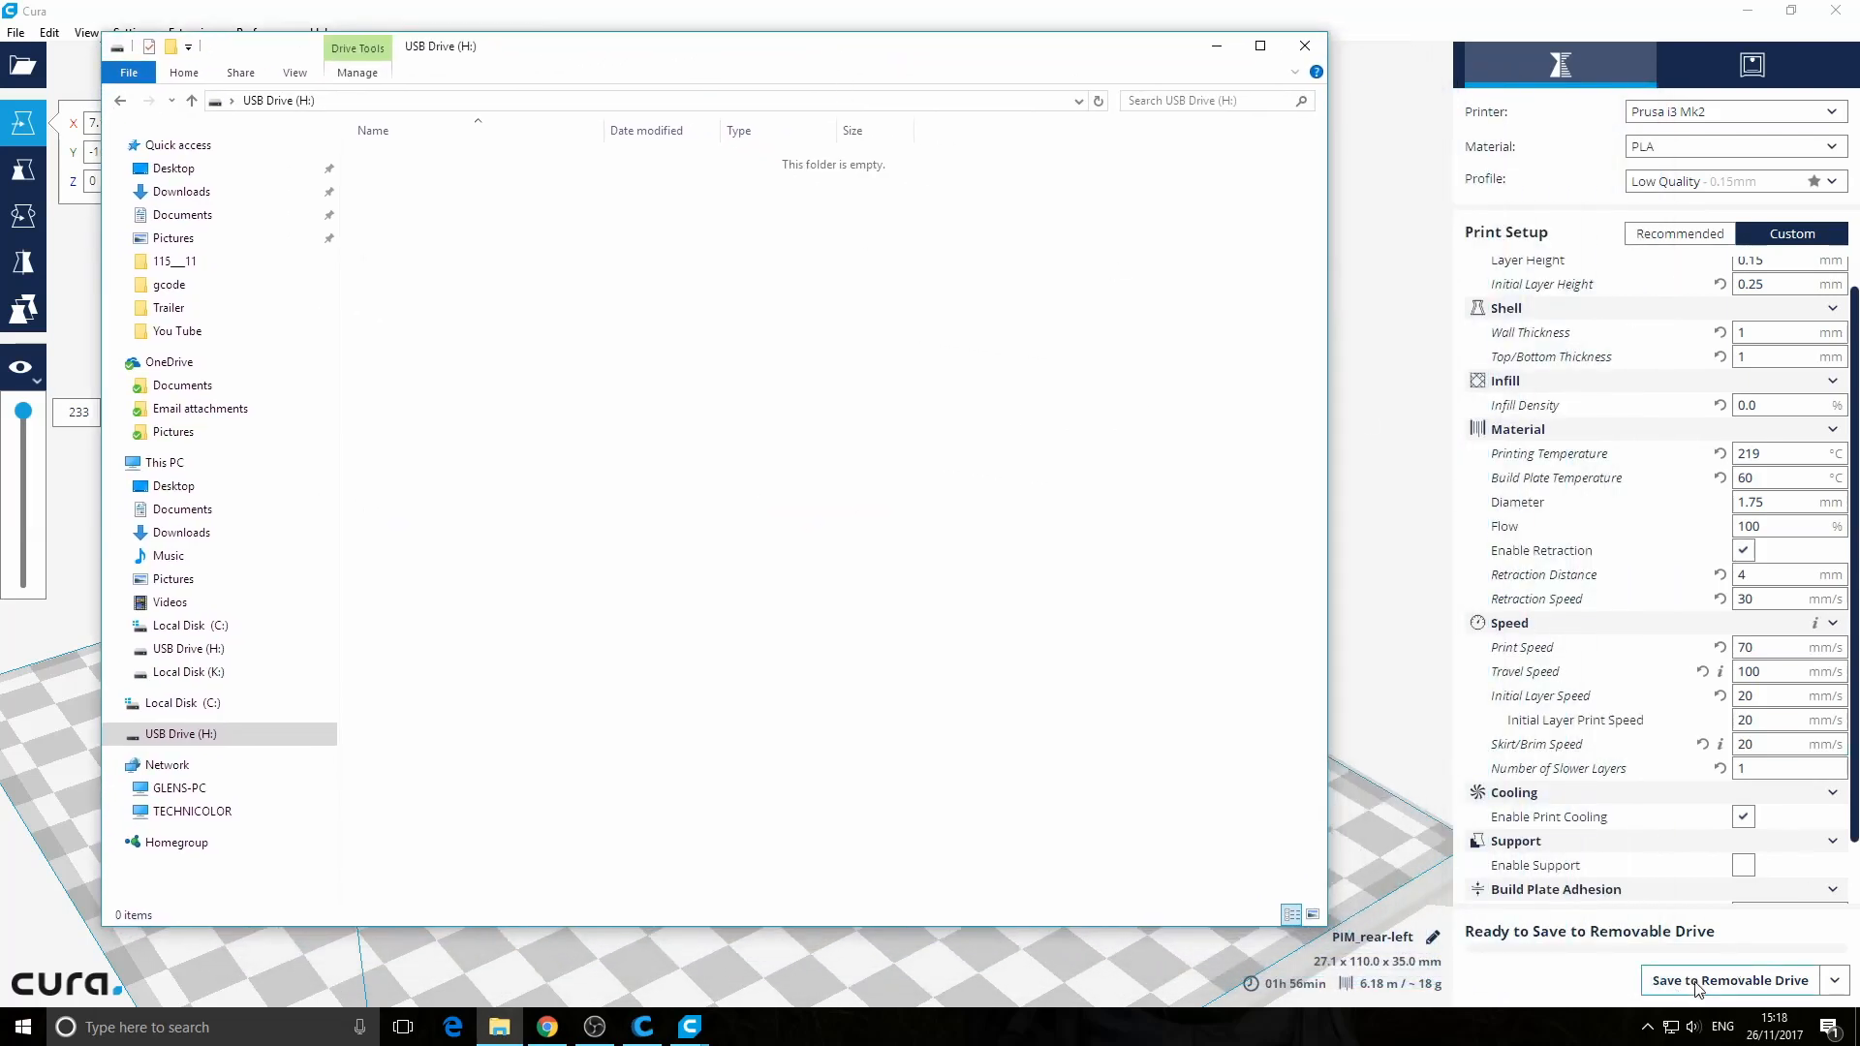
pyautogui.click(1835, 981)
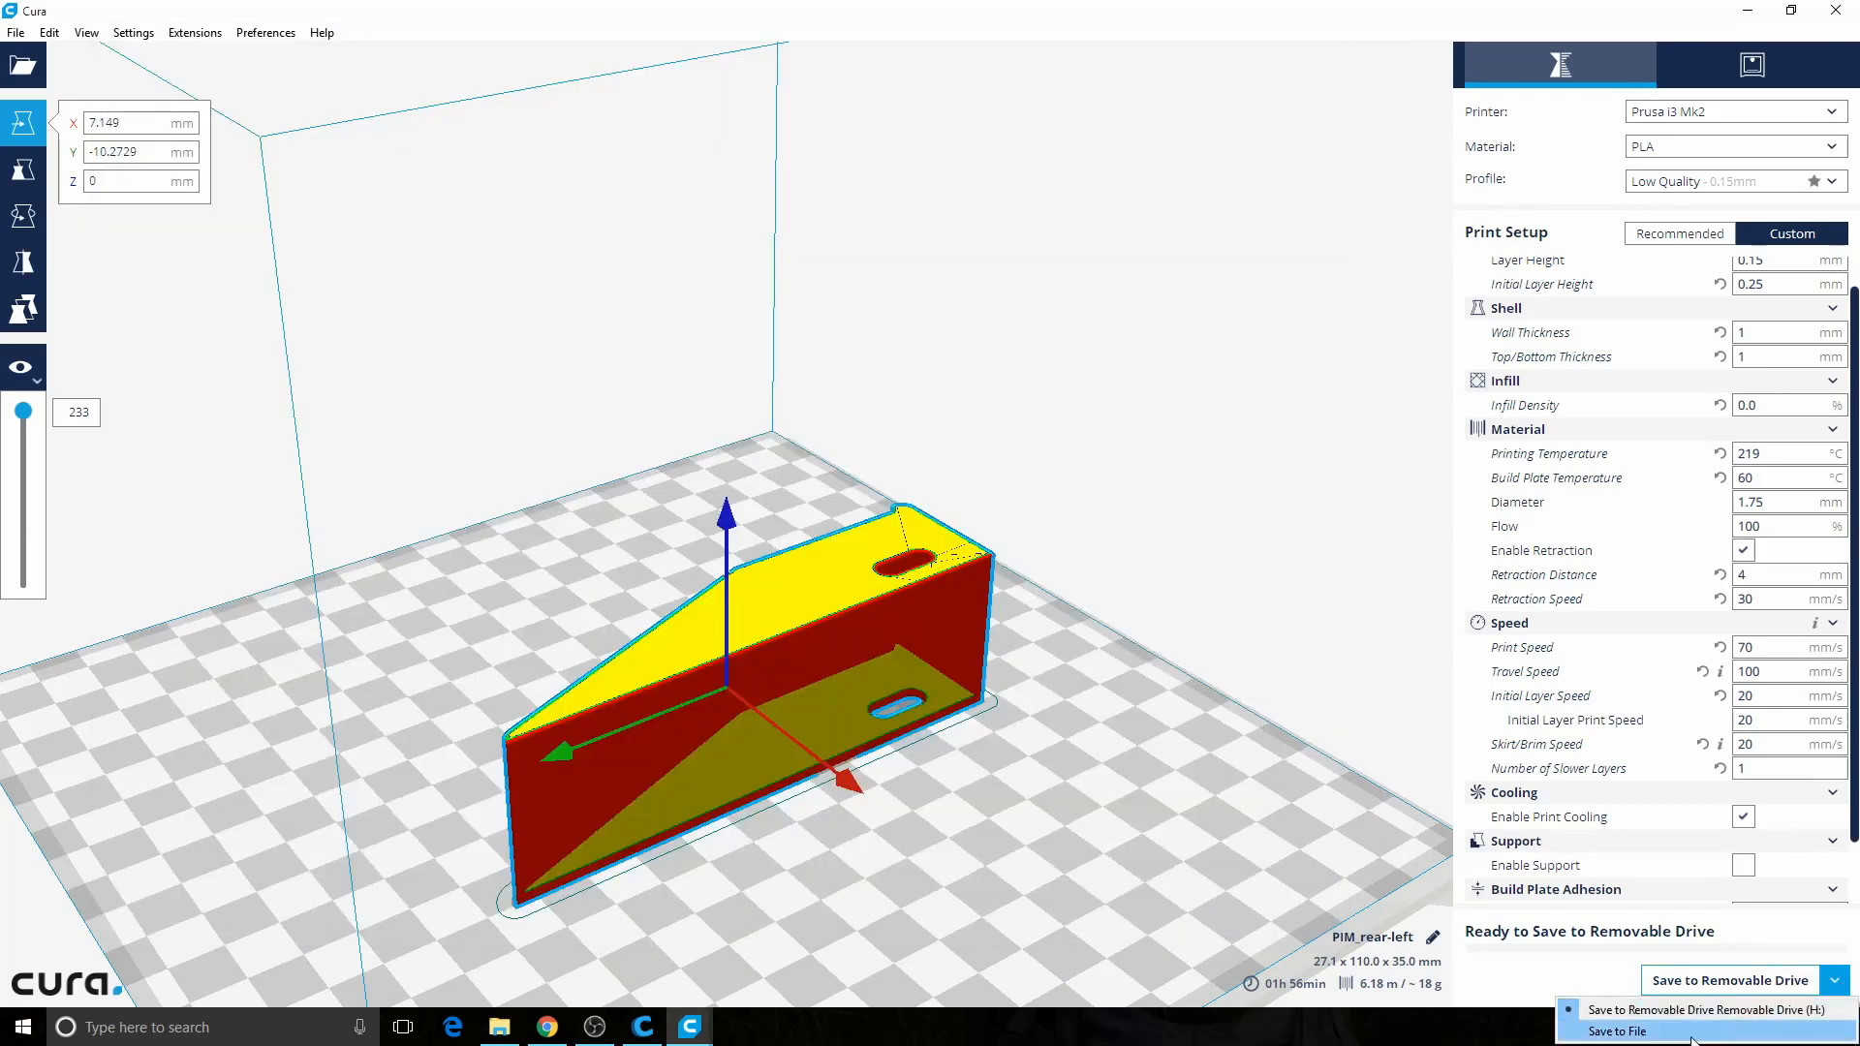
pyautogui.click(1774, 1020)
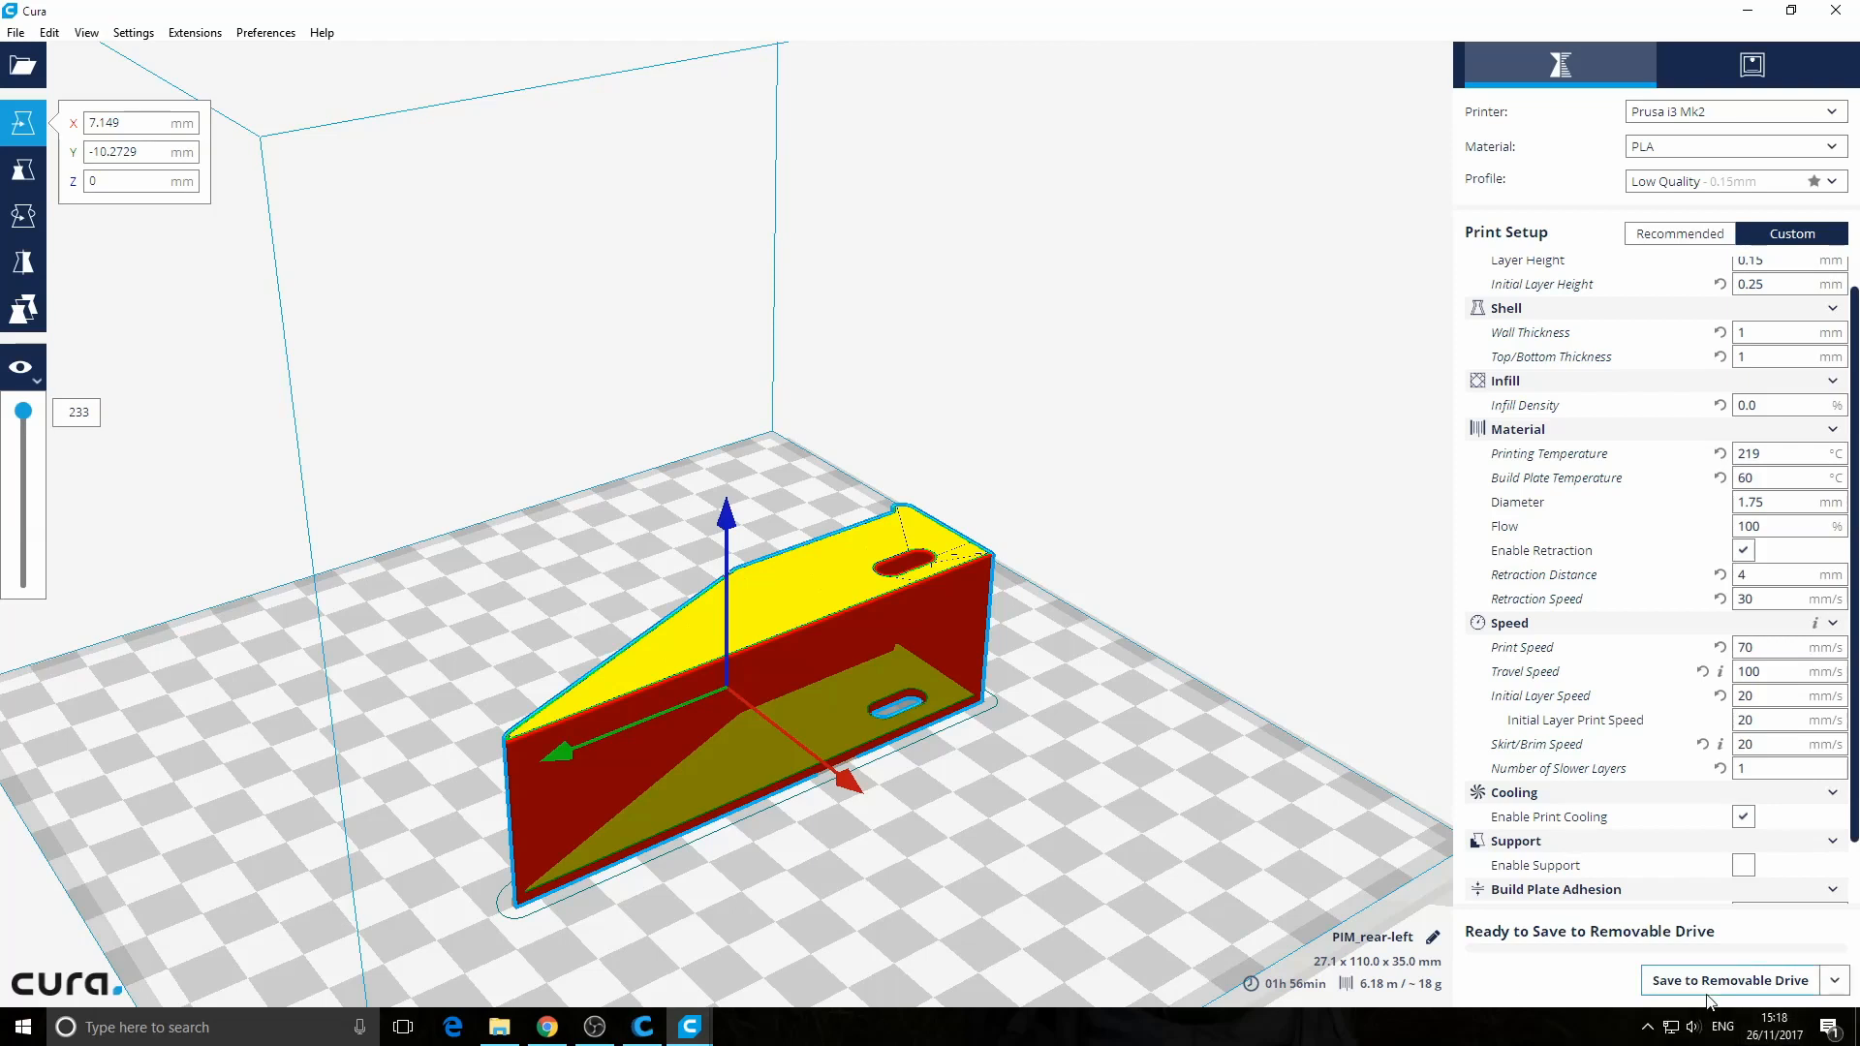
pyautogui.click(1728, 993)
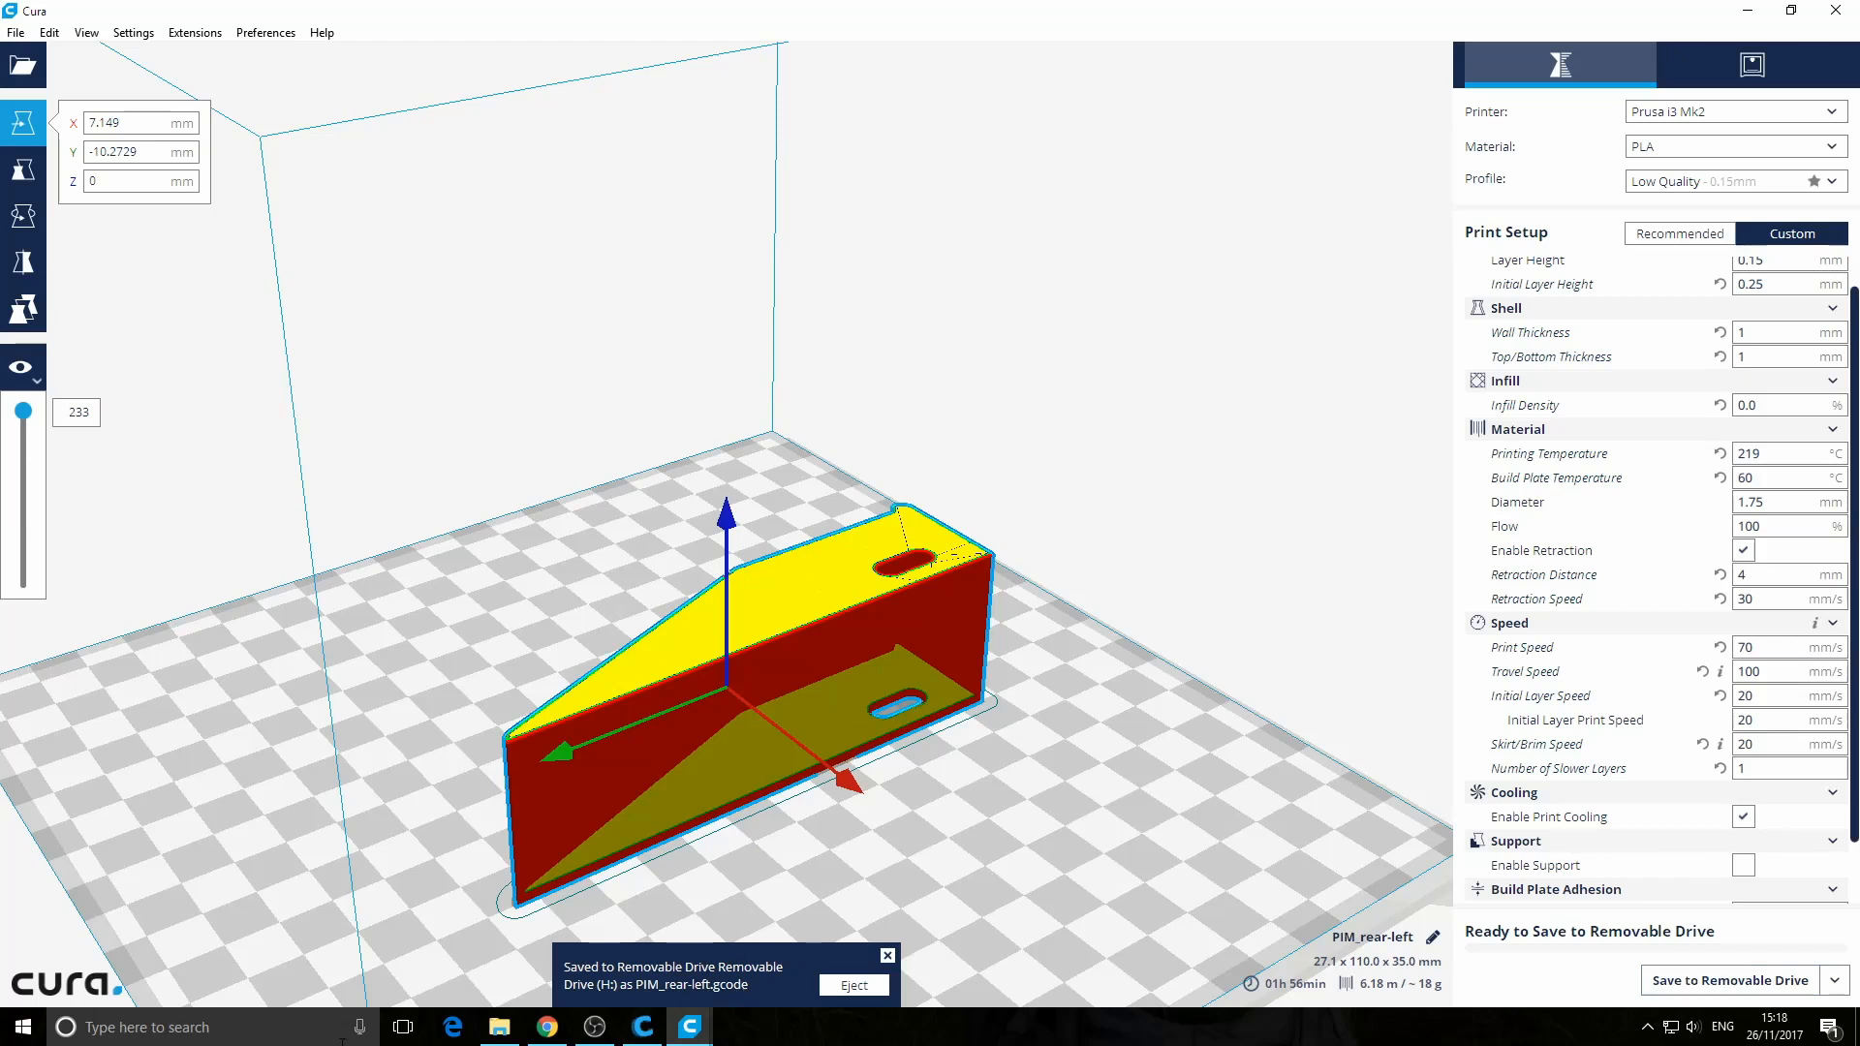
# Check the USB drive for the saved G-code file and compare its name with Cura's job name, then close File Explorer
pyautogui.click(496, 1033)
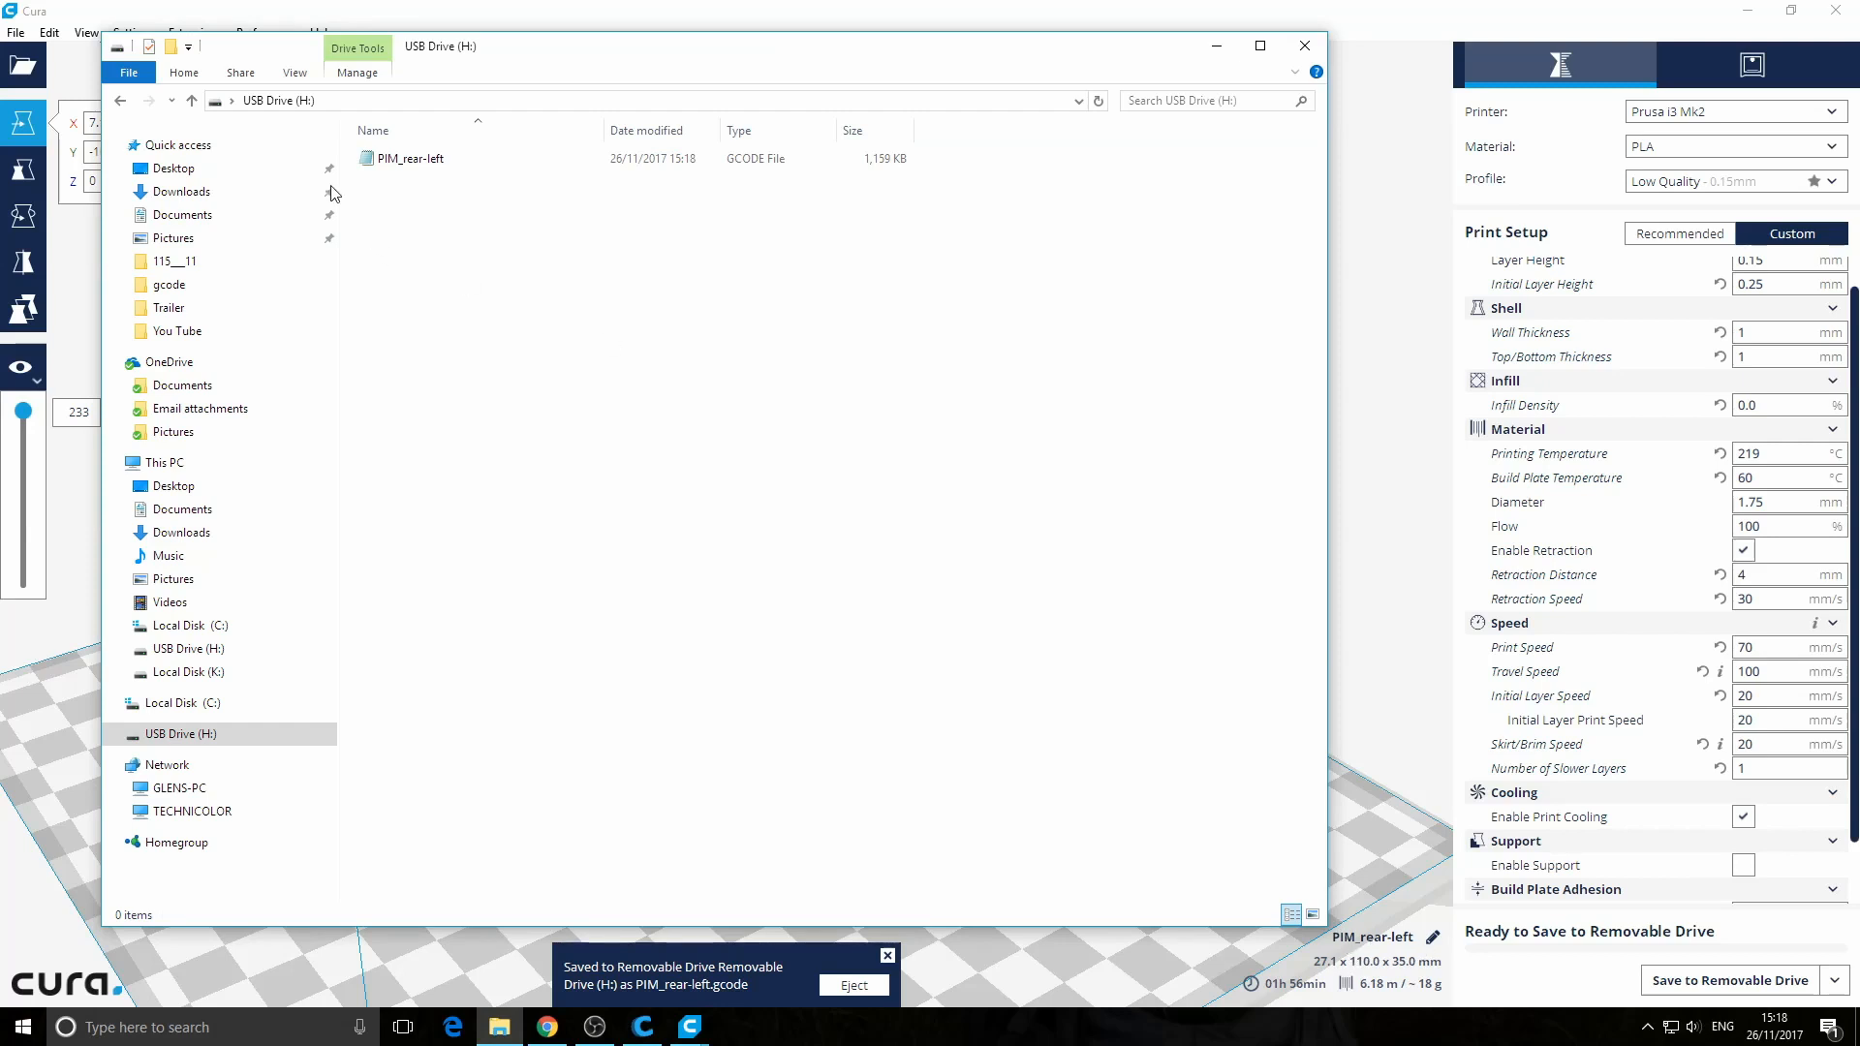
pyautogui.click(1435, 937)
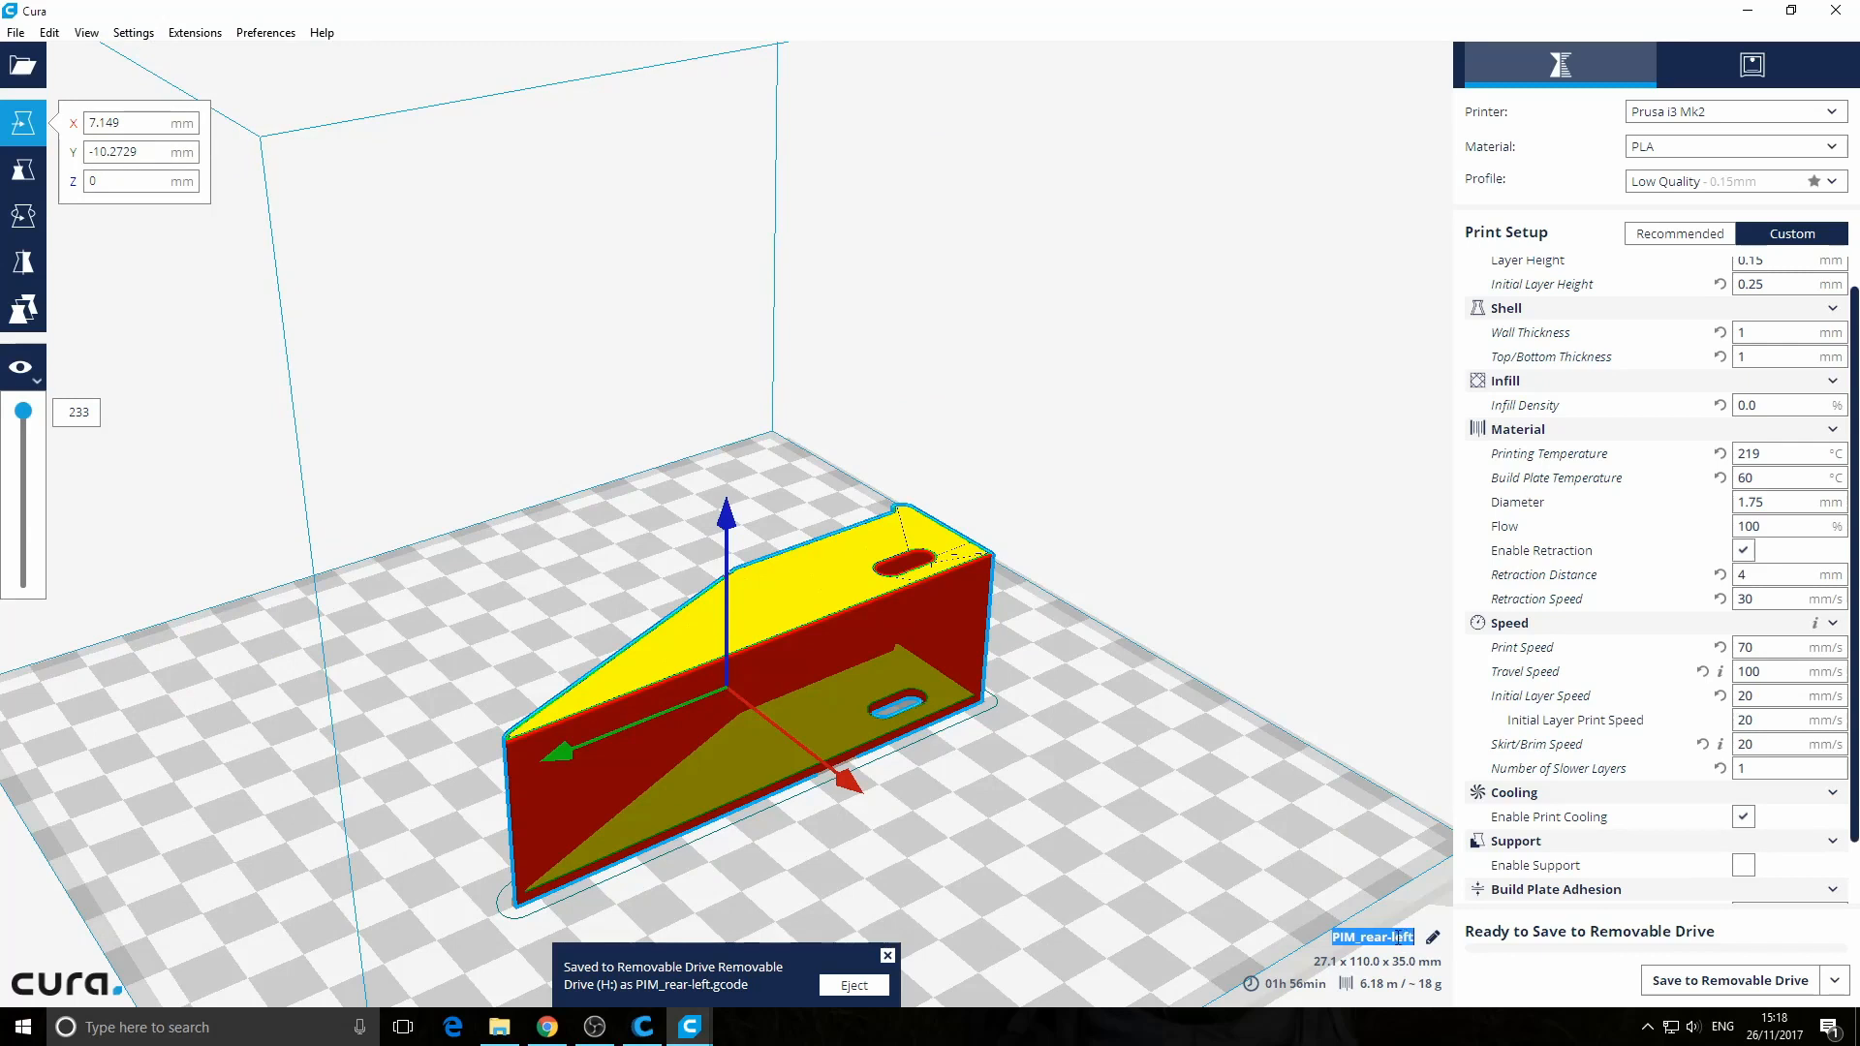
pyautogui.click(506, 1031)
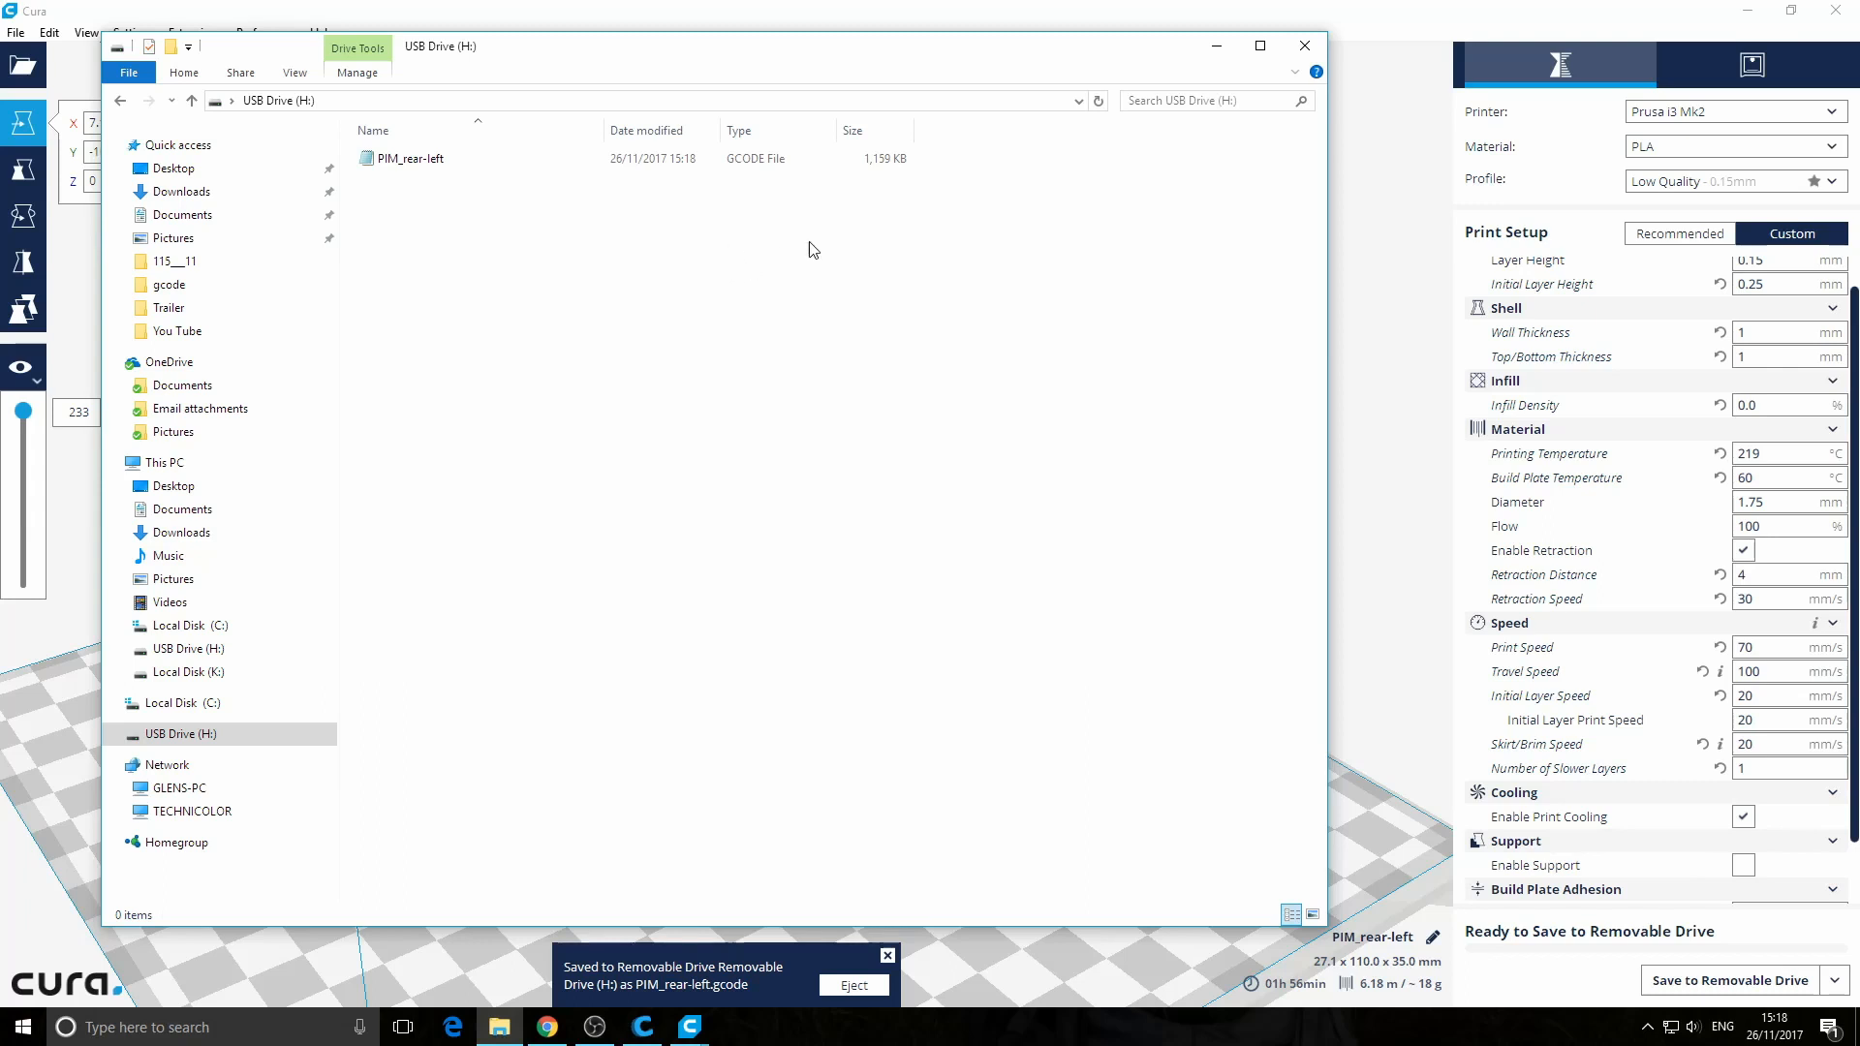
pyautogui.click(1308, 53)
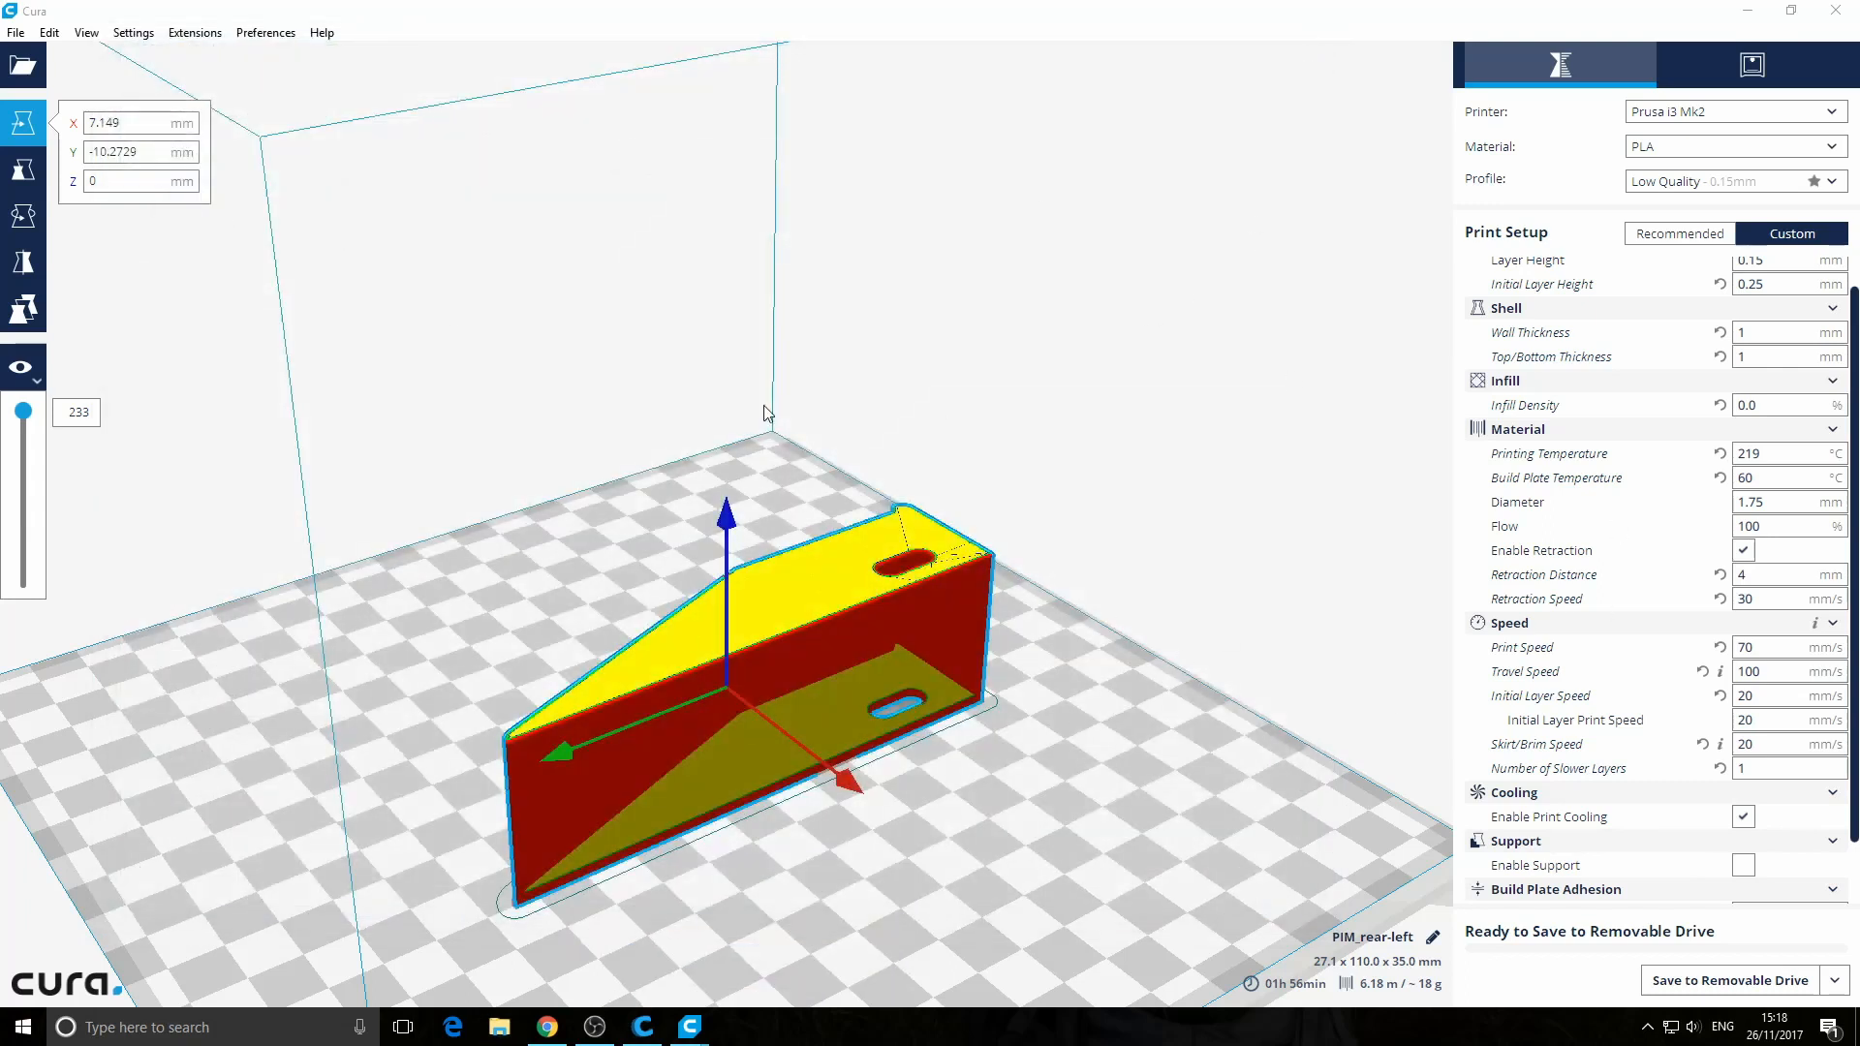
# Minimize the current Cura window, switch to Cura 15.04.6 to examine its basic settings and view modes, and close it
pyautogui.click(1749, 12)
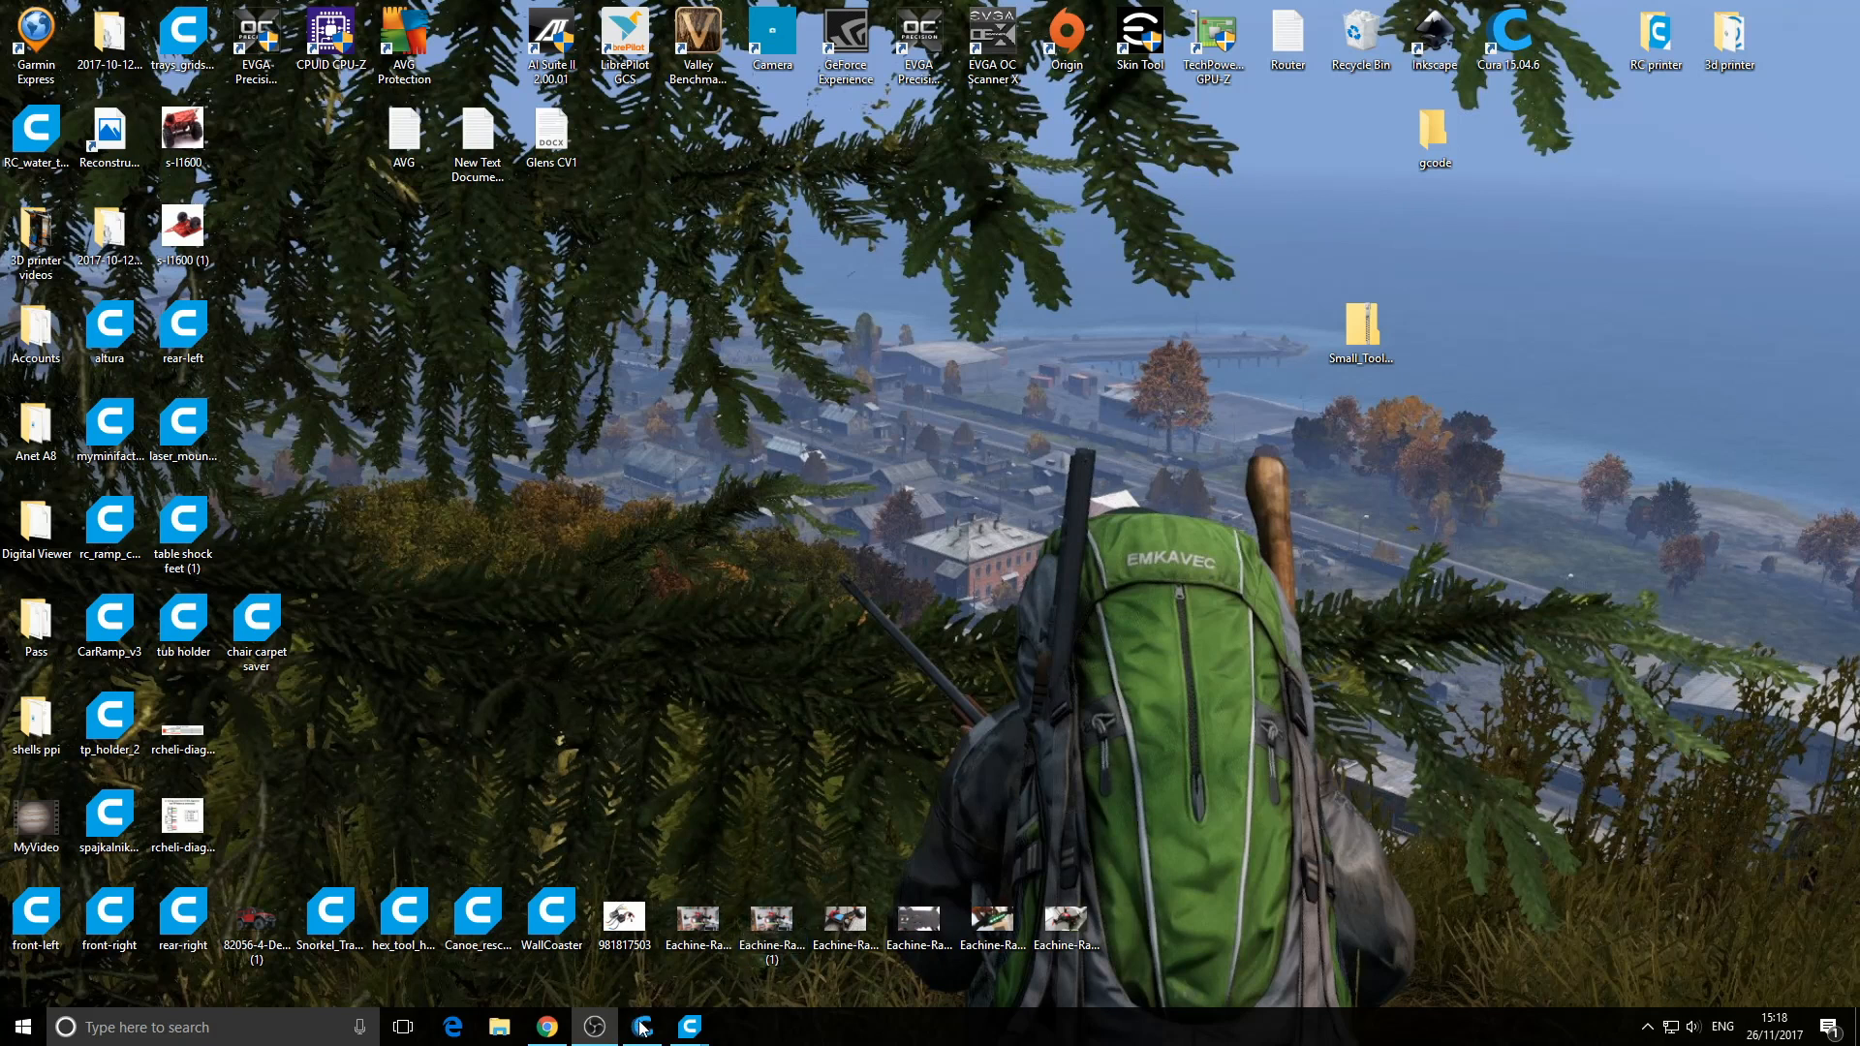
pyautogui.moveTo(647, 1035)
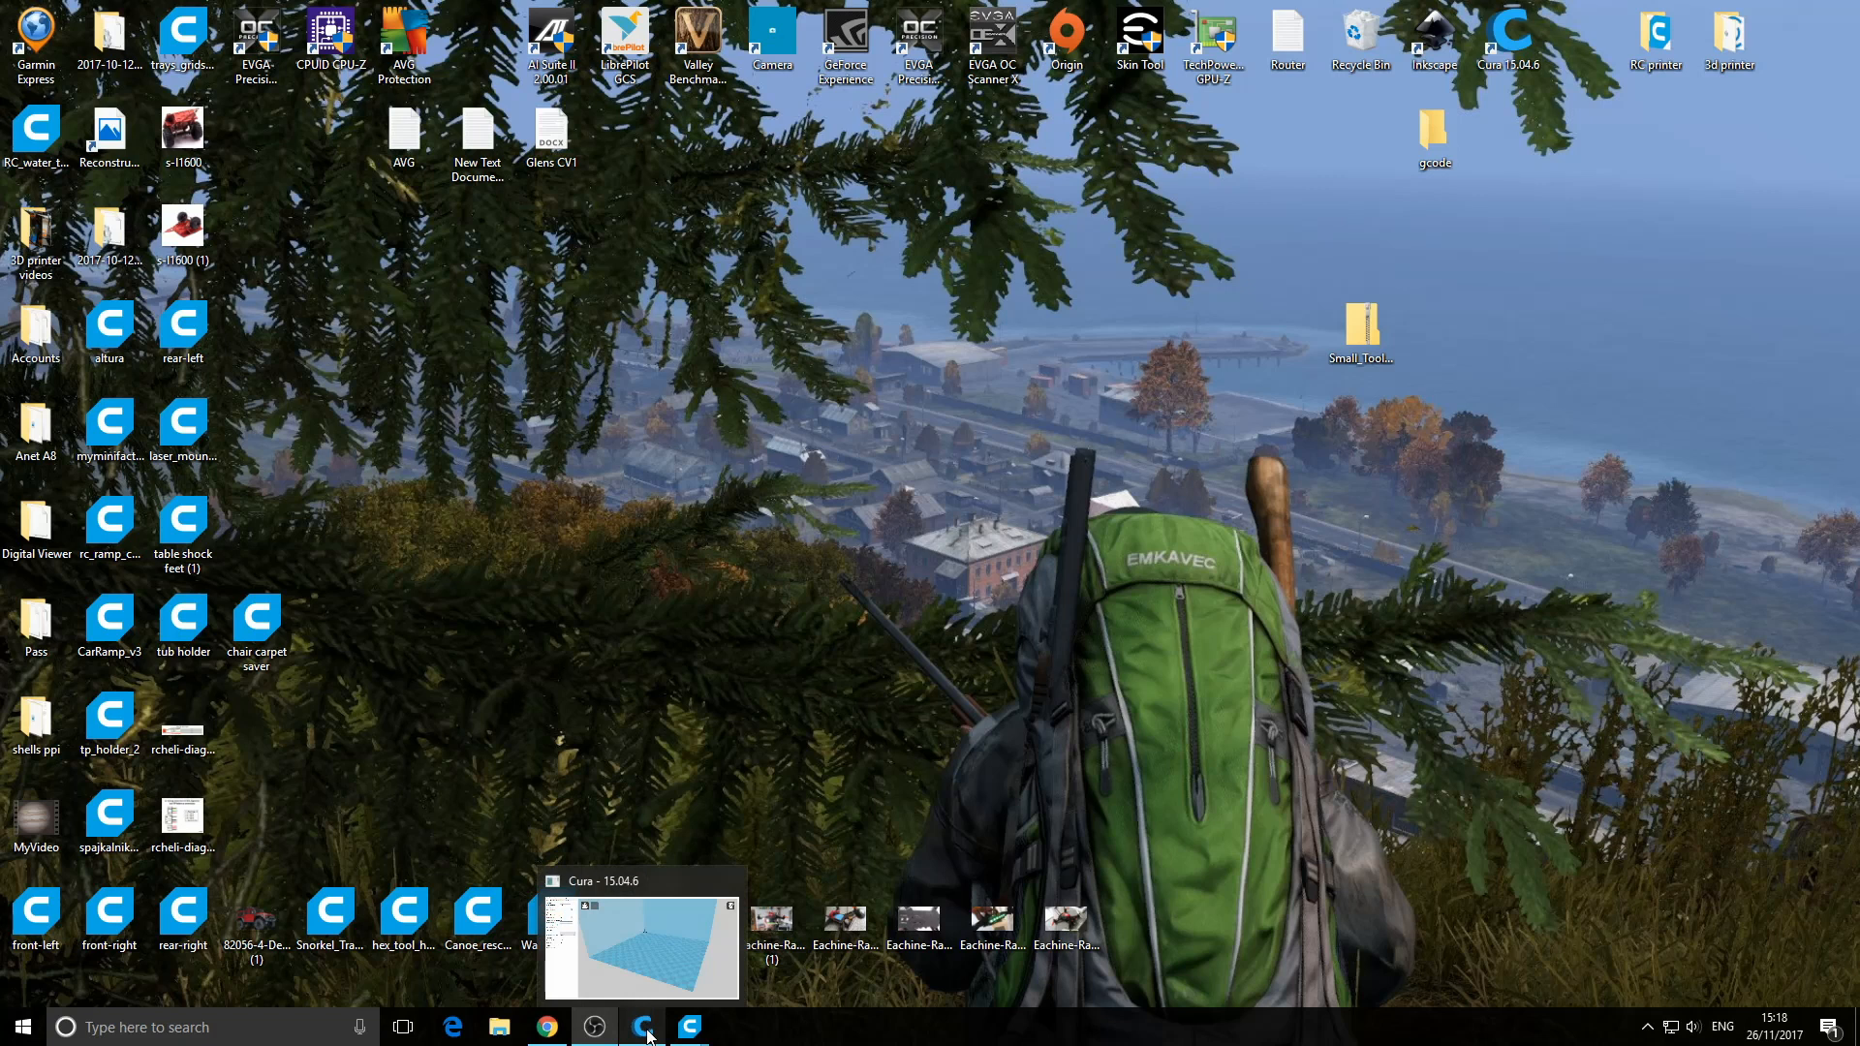
pyautogui.click(647, 1033)
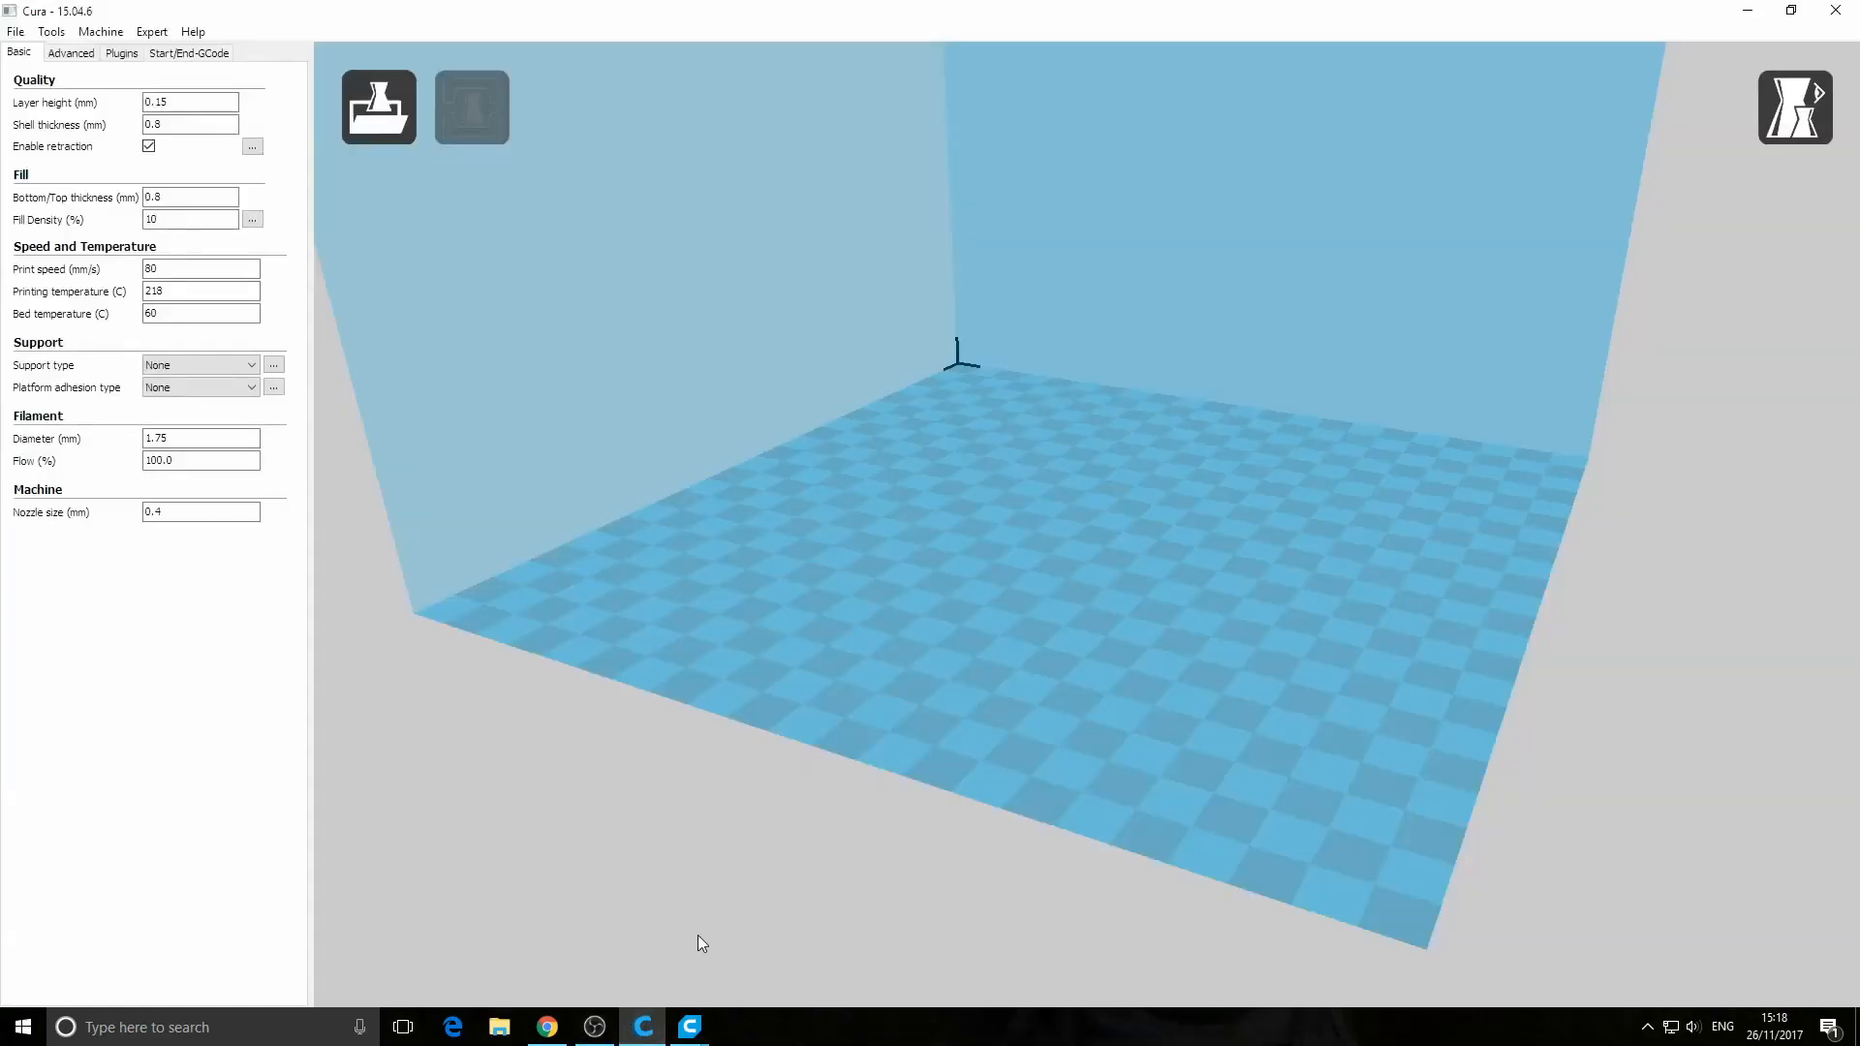
pyautogui.moveTo(949, 544); pyautogui.dragTo(1045, 403, button='right')
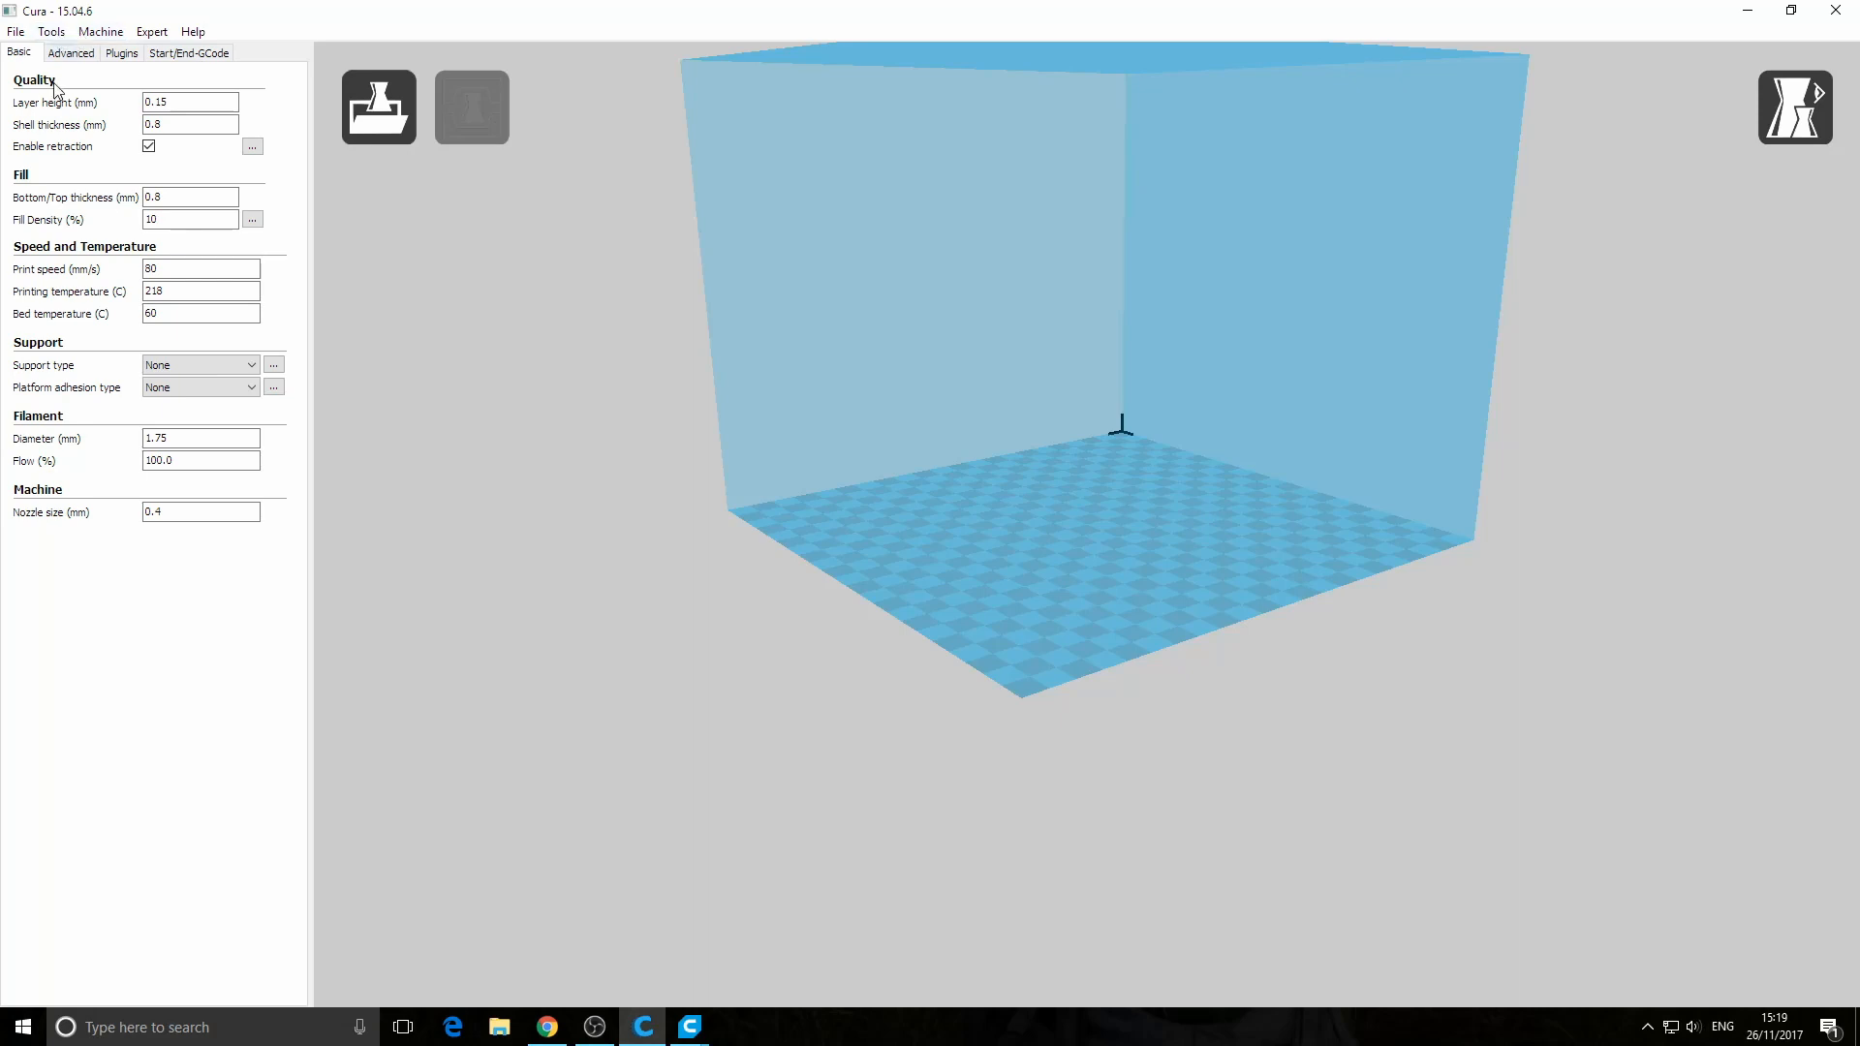
pyautogui.moveTo(53, 155)
pyautogui.click(1813, 124)
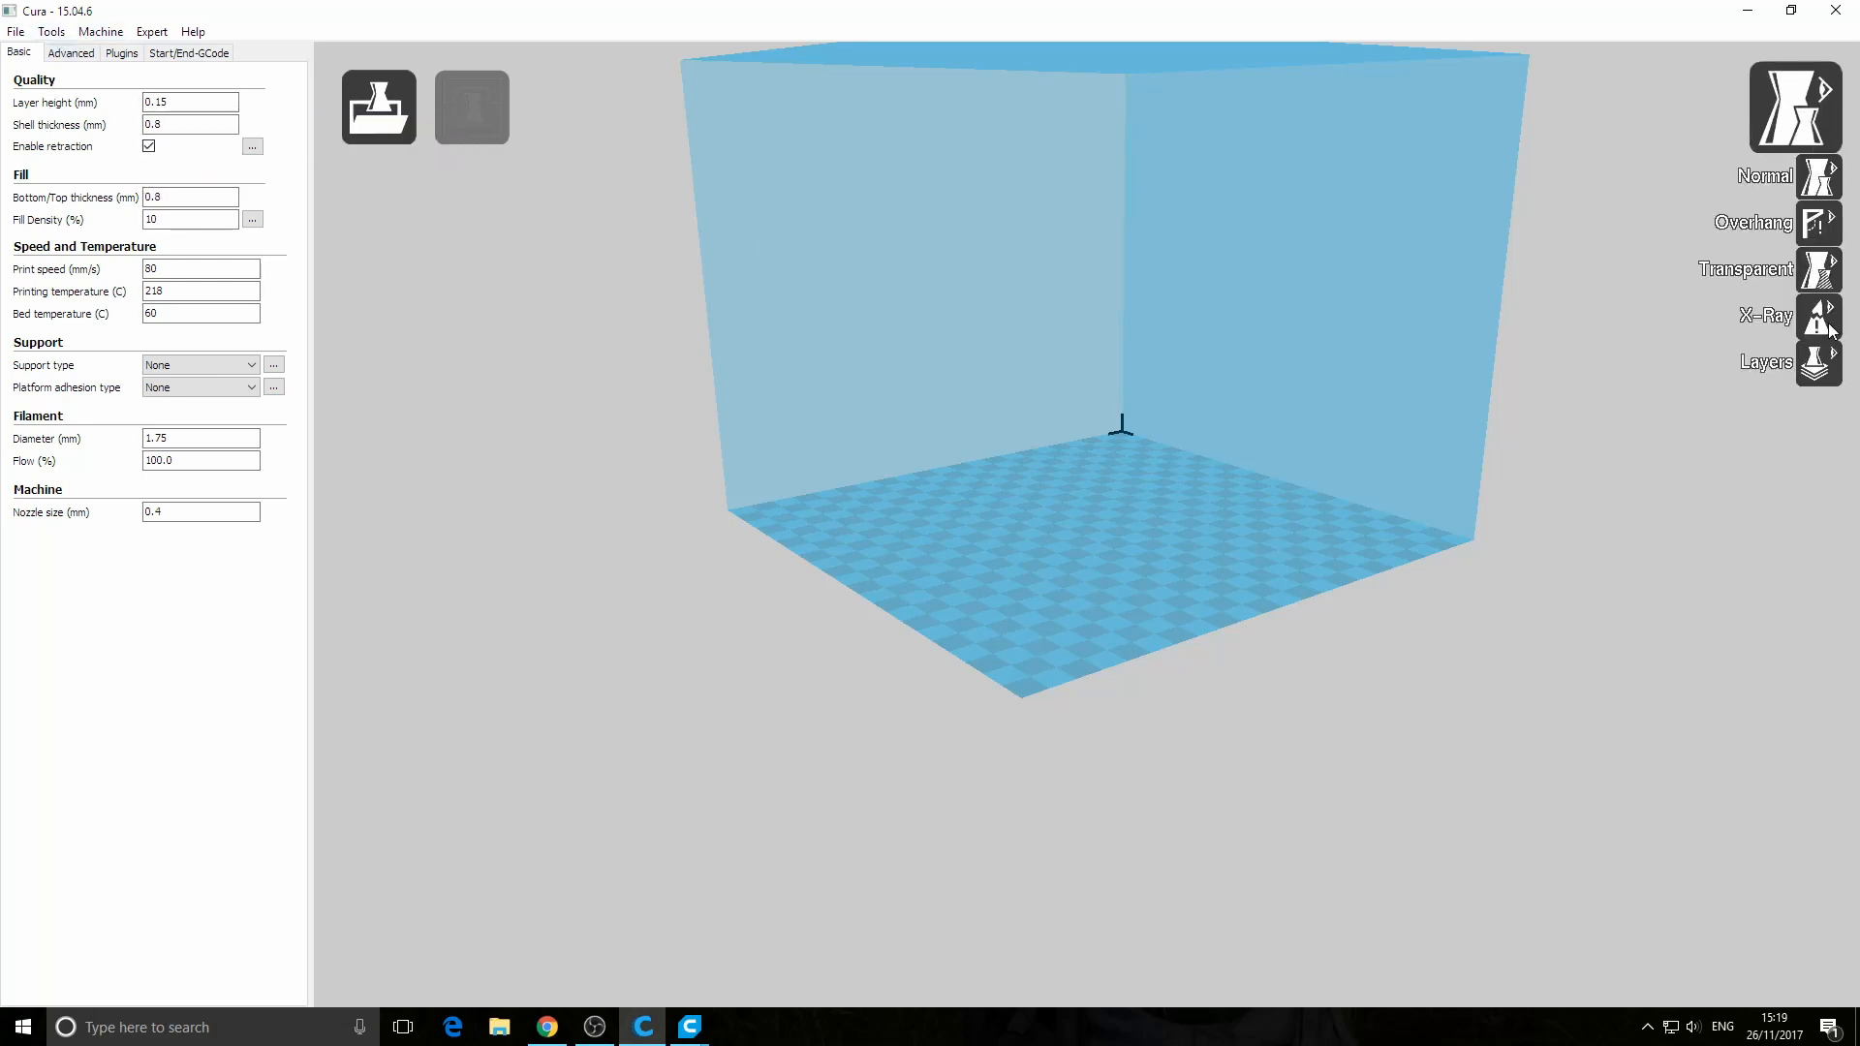
pyautogui.click(1838, 18)
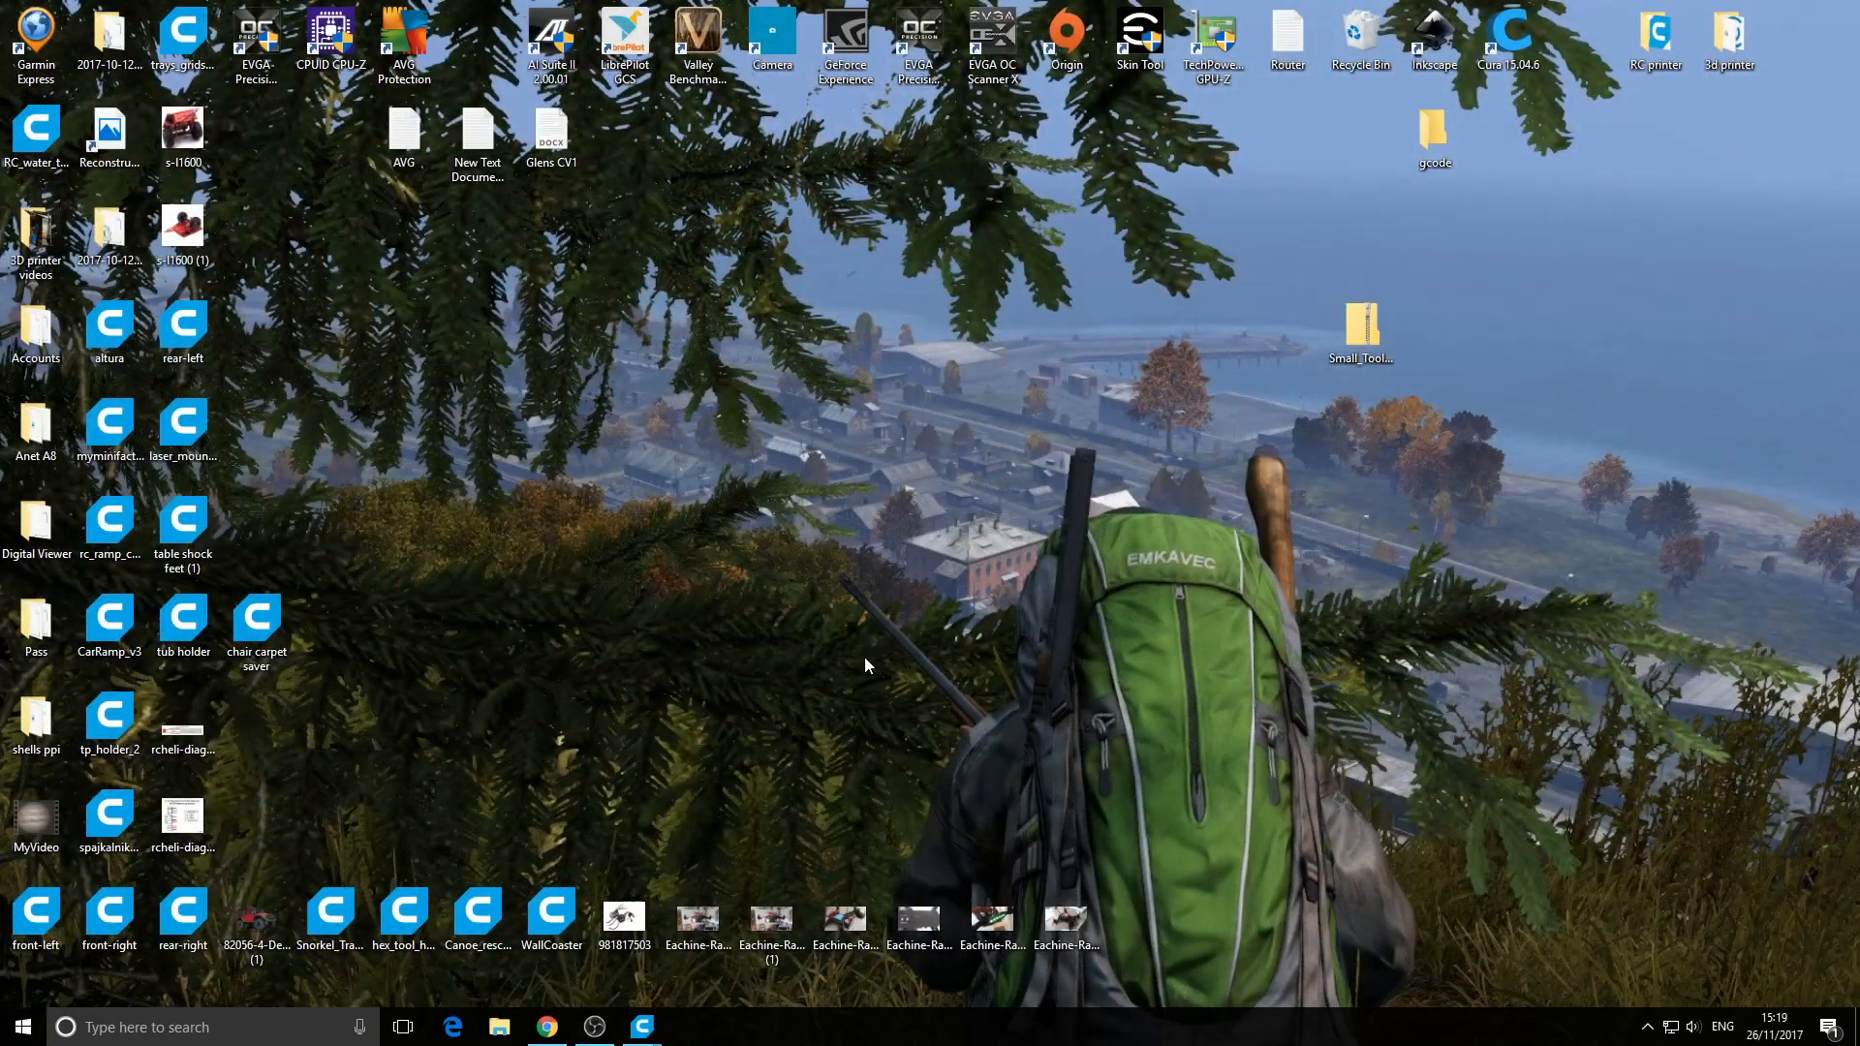
# Switch to Chrome and view the Small Tools Stand page on Thingiverse
pyautogui.click(559, 1033)
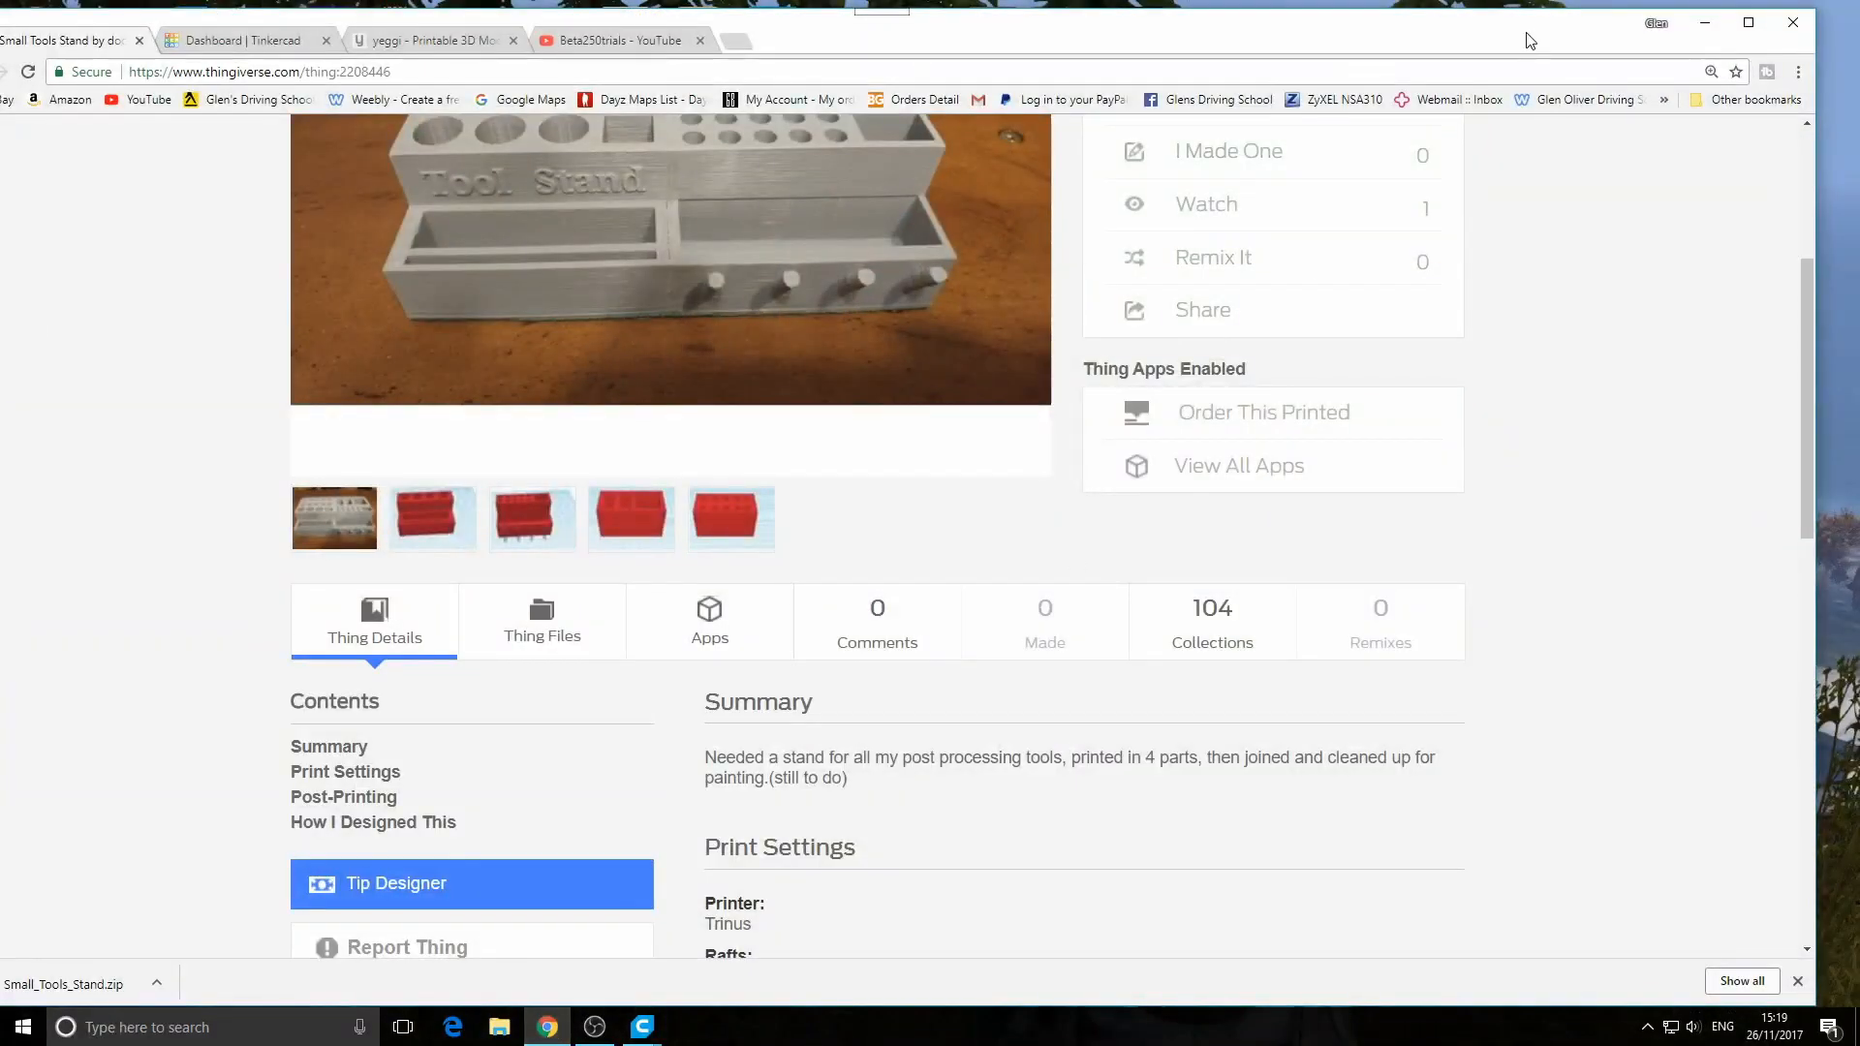
pyautogui.moveTo(1529, 40); pyautogui.dragTo(1567, 27)
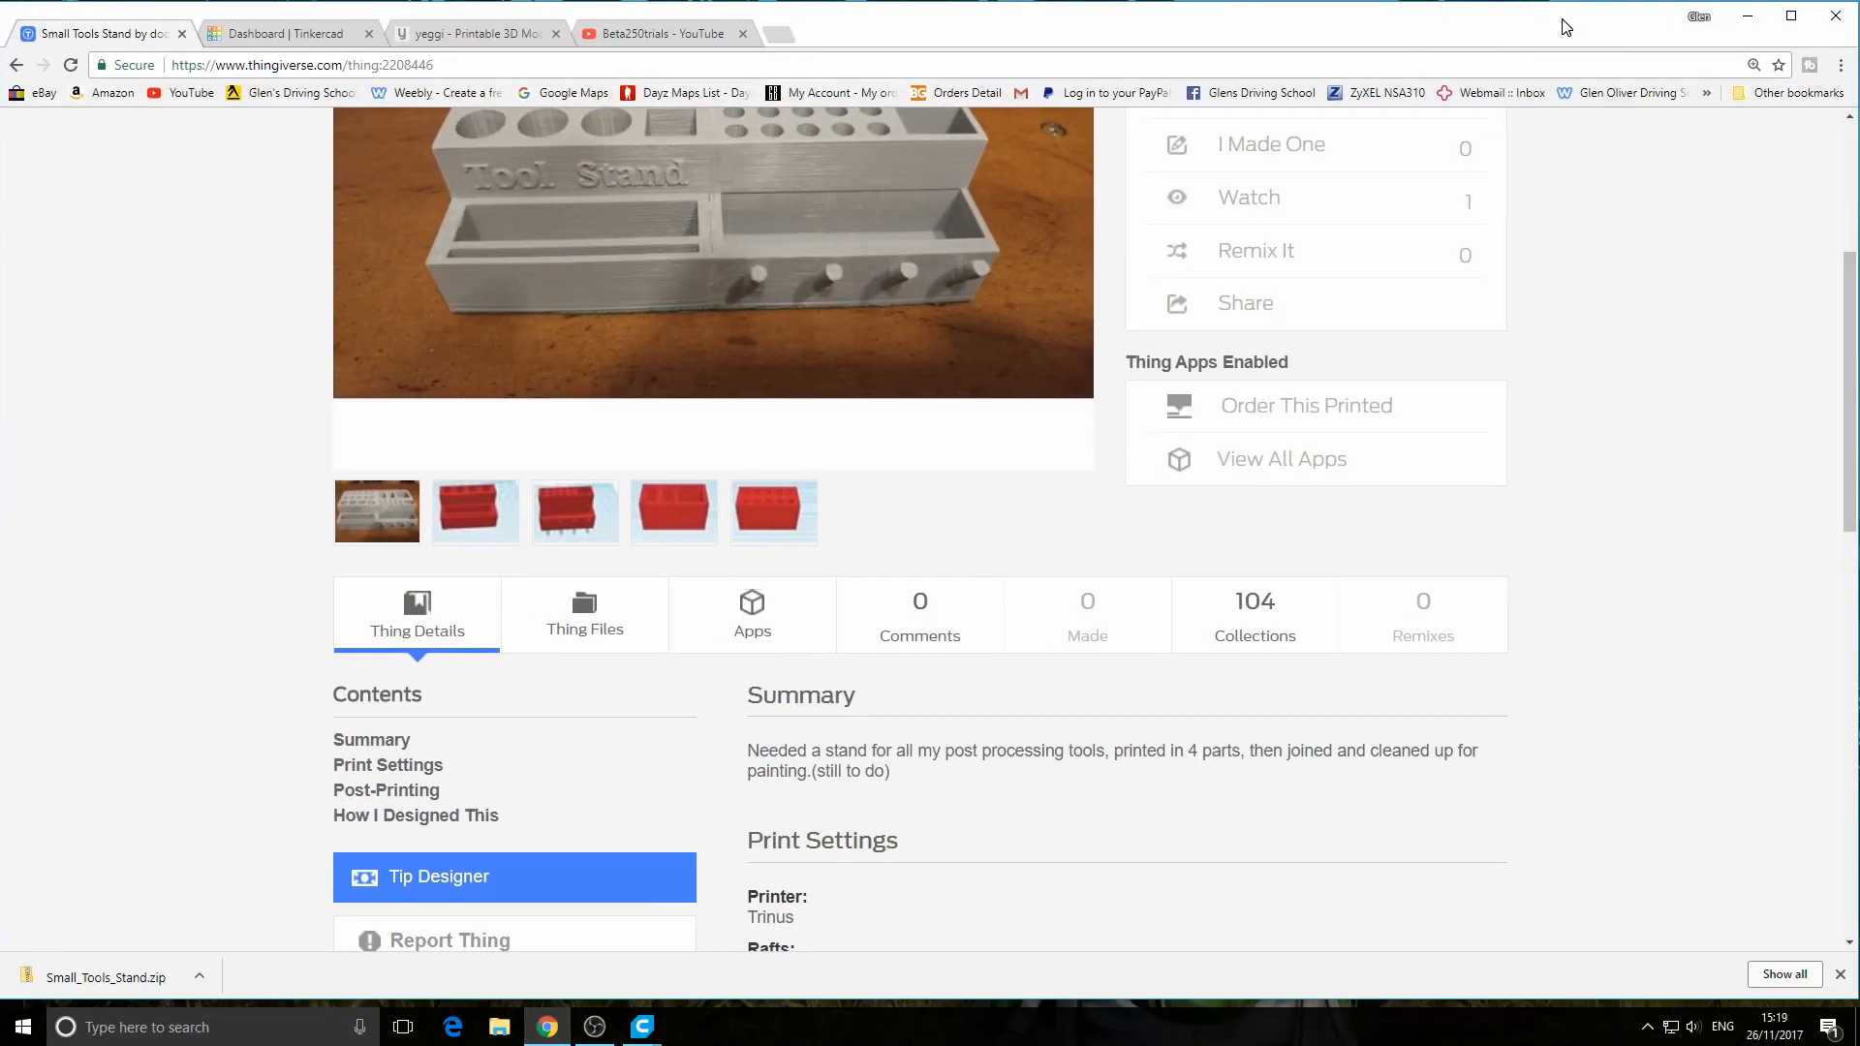
pyautogui.scroll(3, 1310, 405)
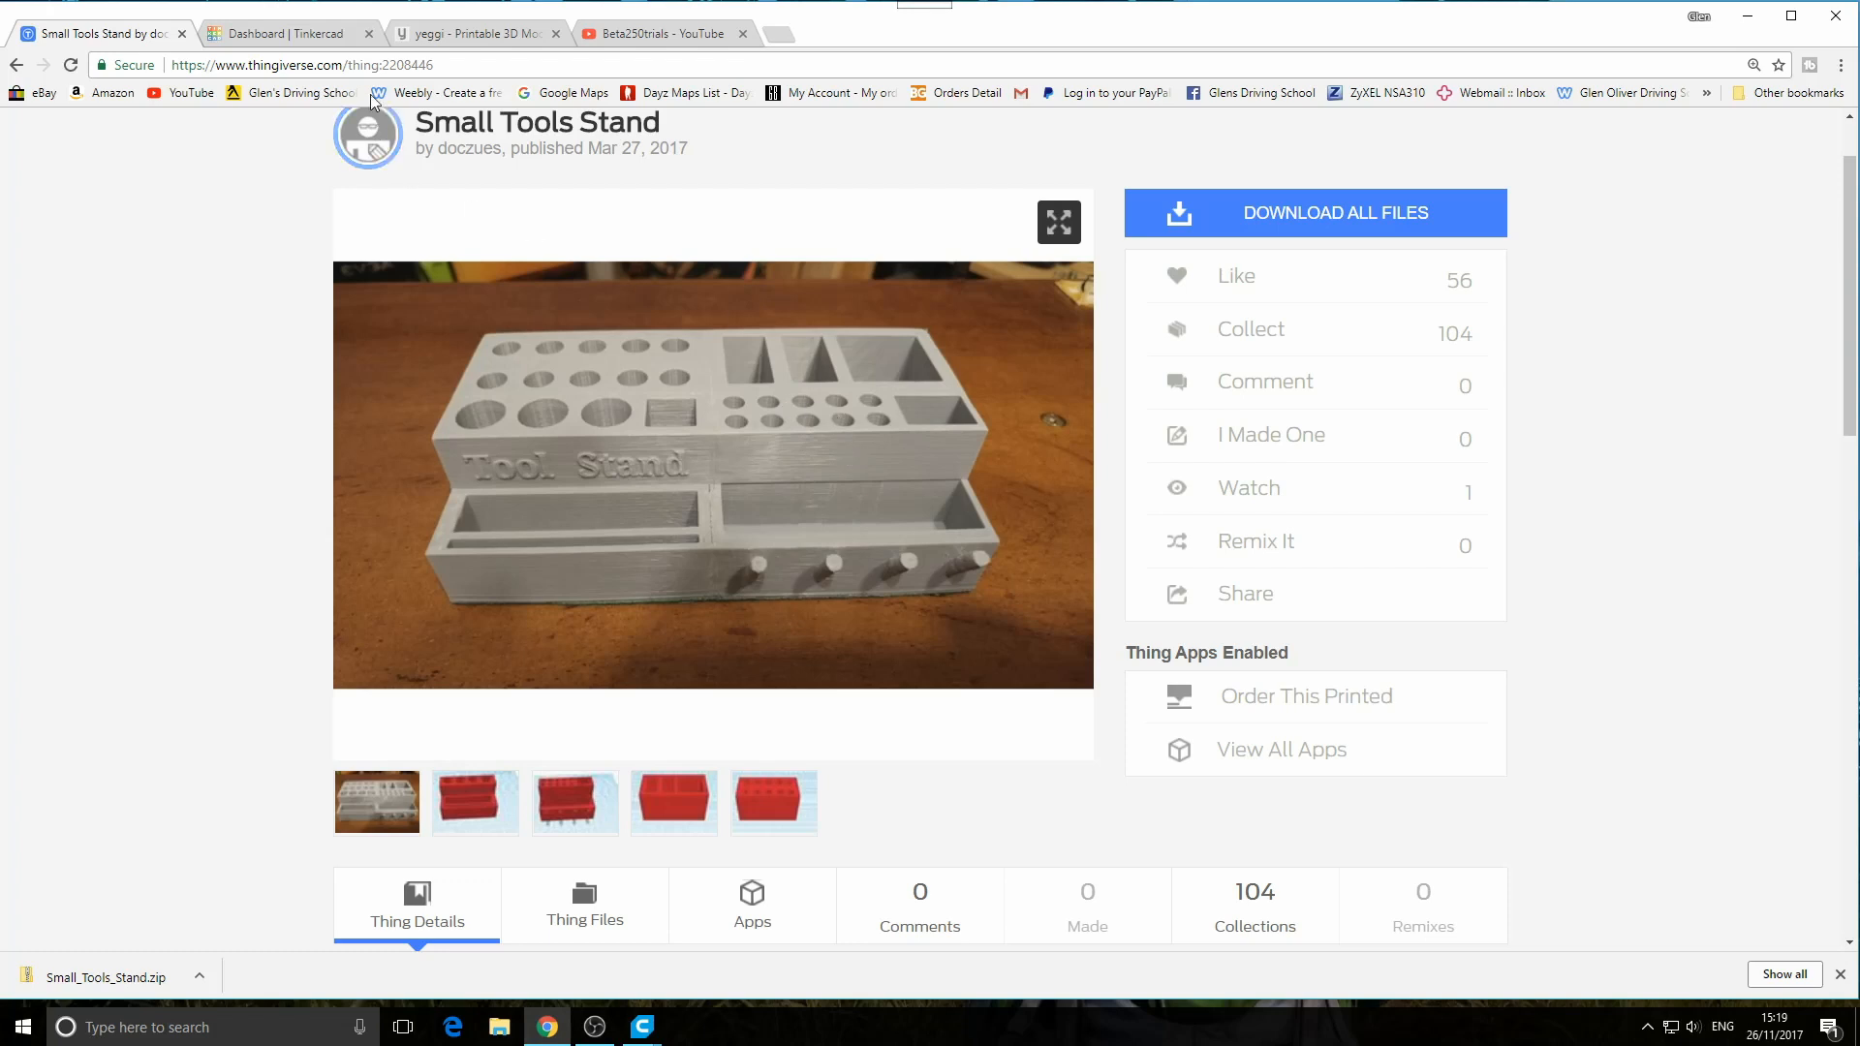
# Go to the Tinkercad dashboard and create a new design
pyautogui.click(339, 39)
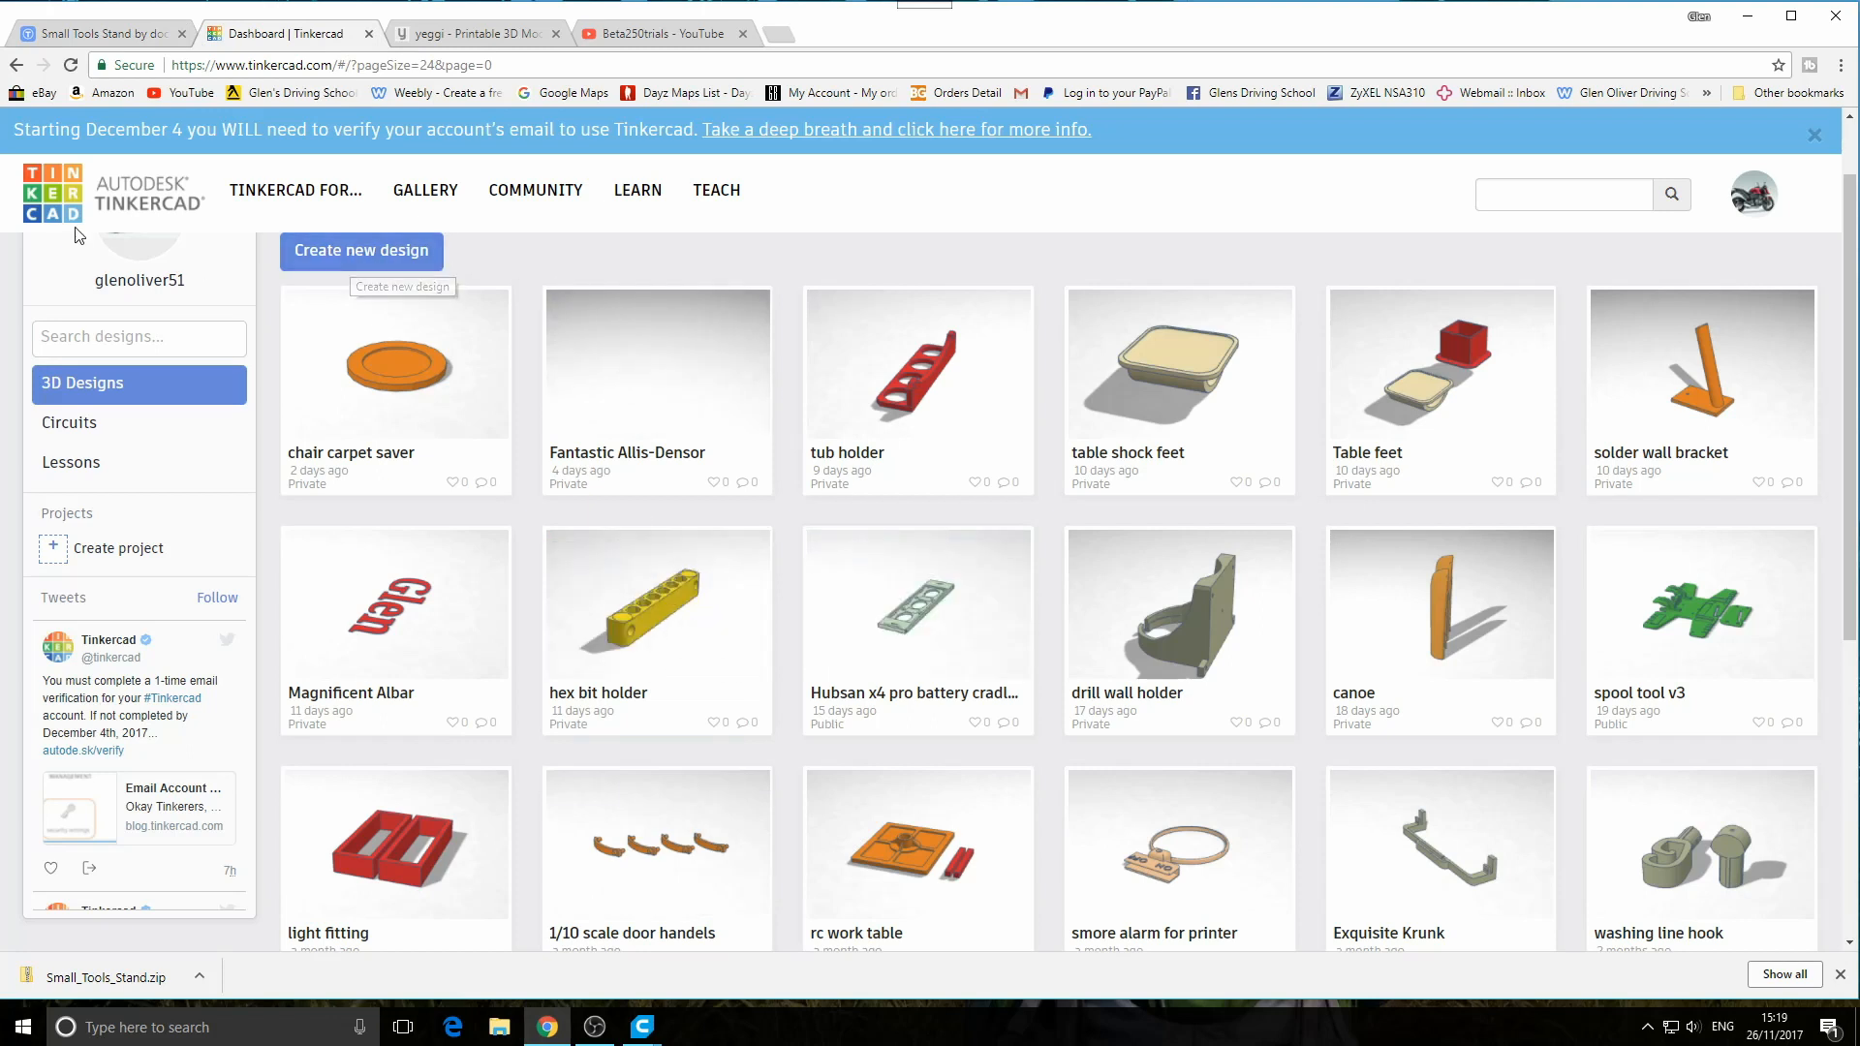
pyautogui.click(68, 200)
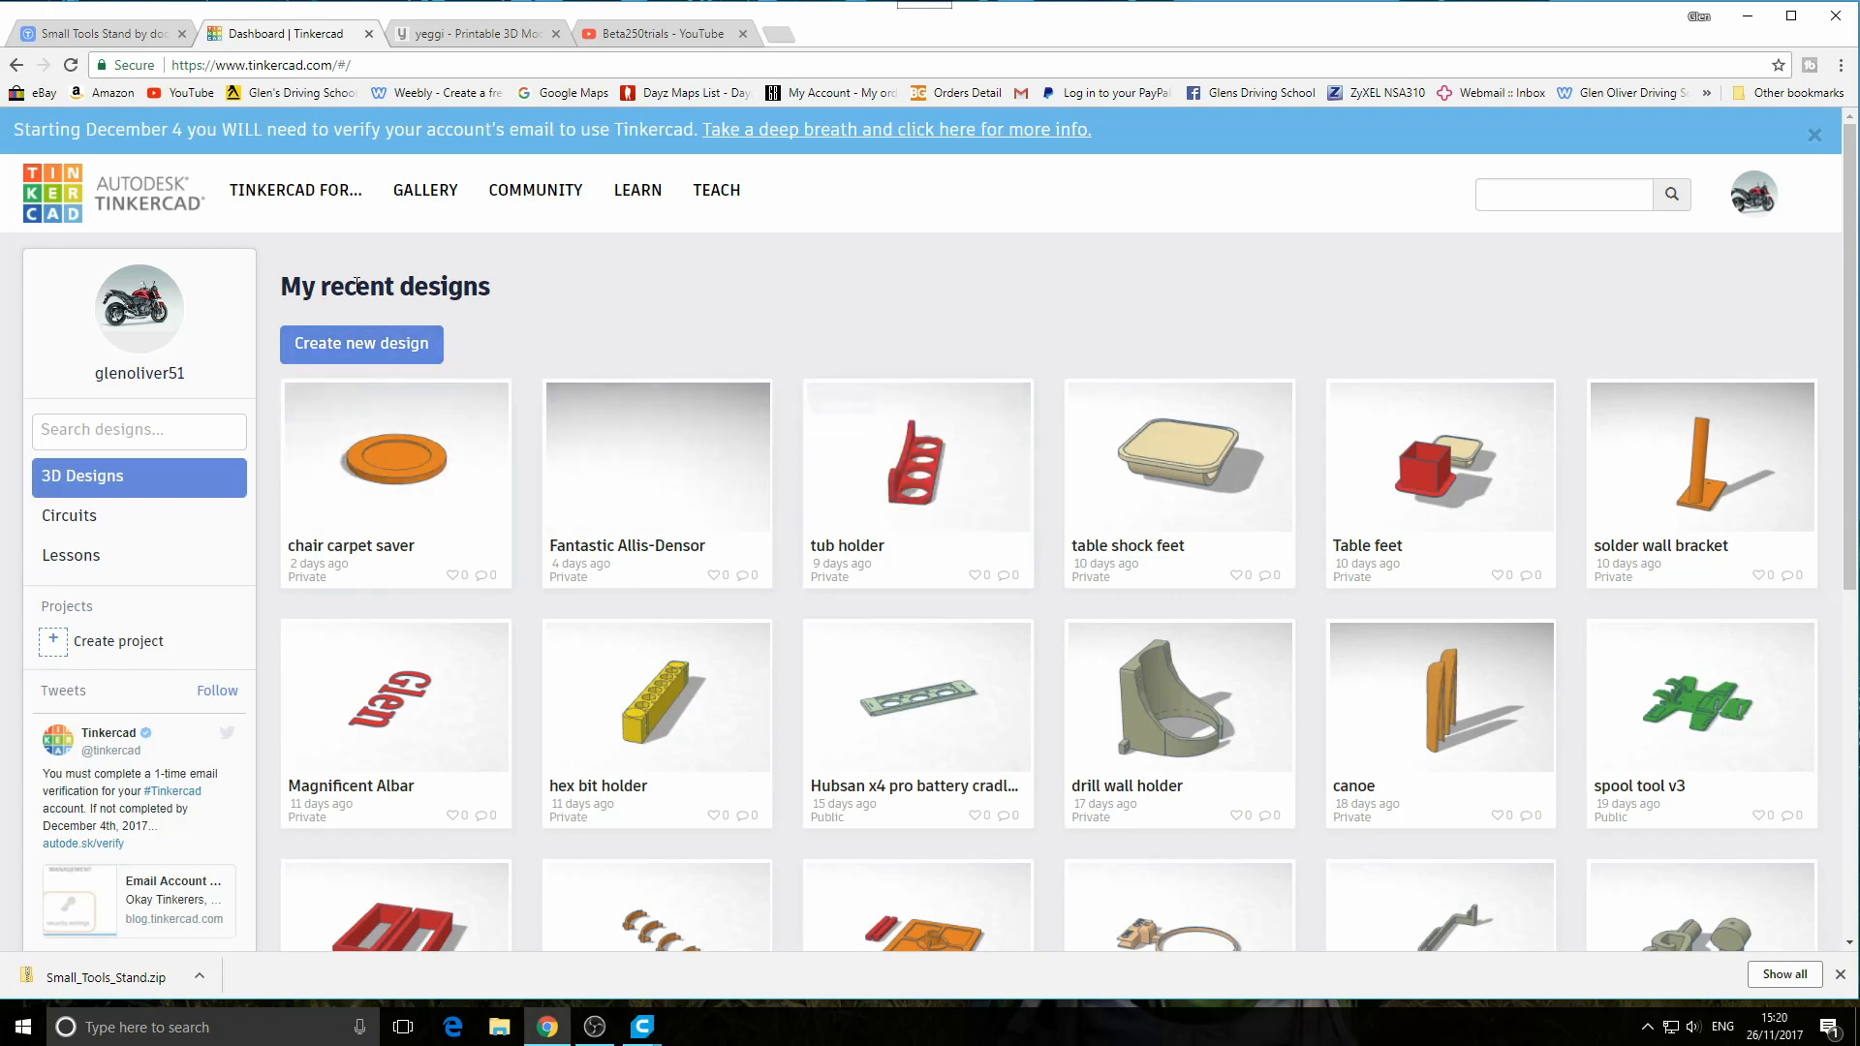
pyautogui.click(384, 345)
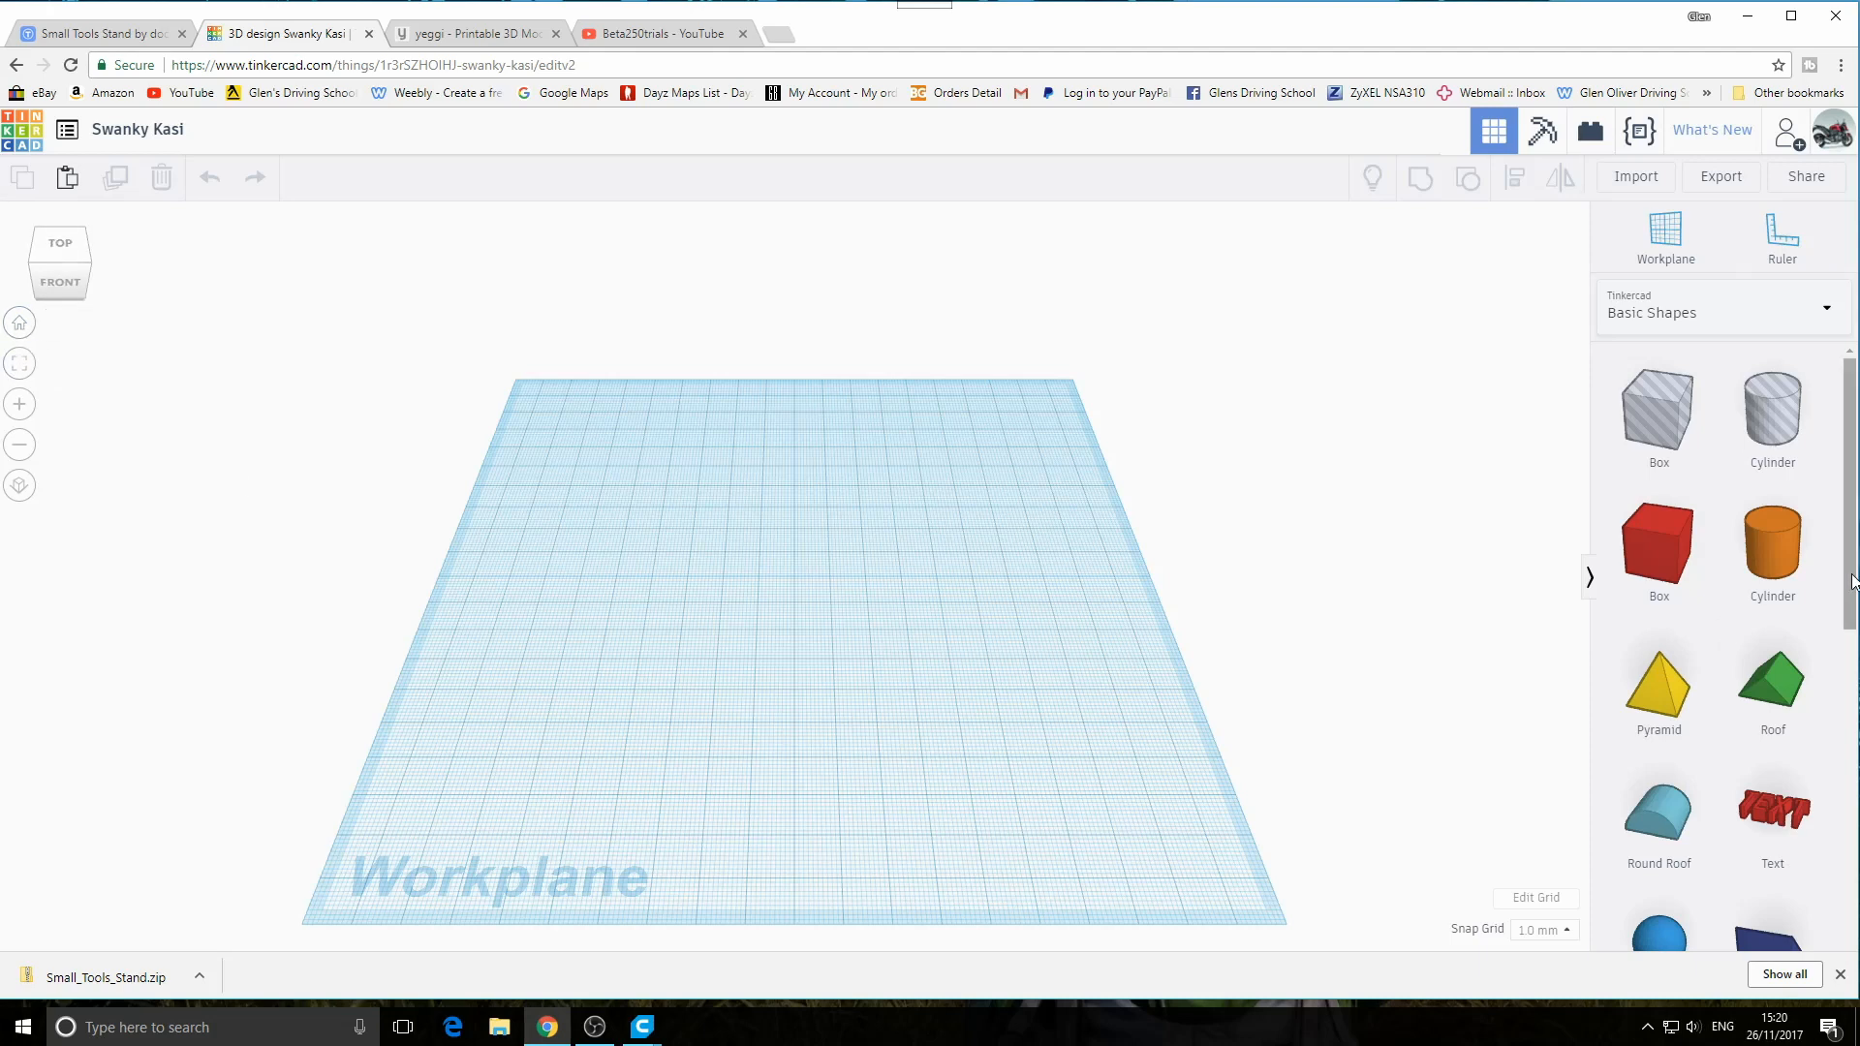
# Look through the Basic Shapes library and rename the new design as "test"
pyautogui.scroll(-5, 1792, 596)
pyautogui.scroll(3, 1761, 708)
pyautogui.scroll(3, 1760, 707)
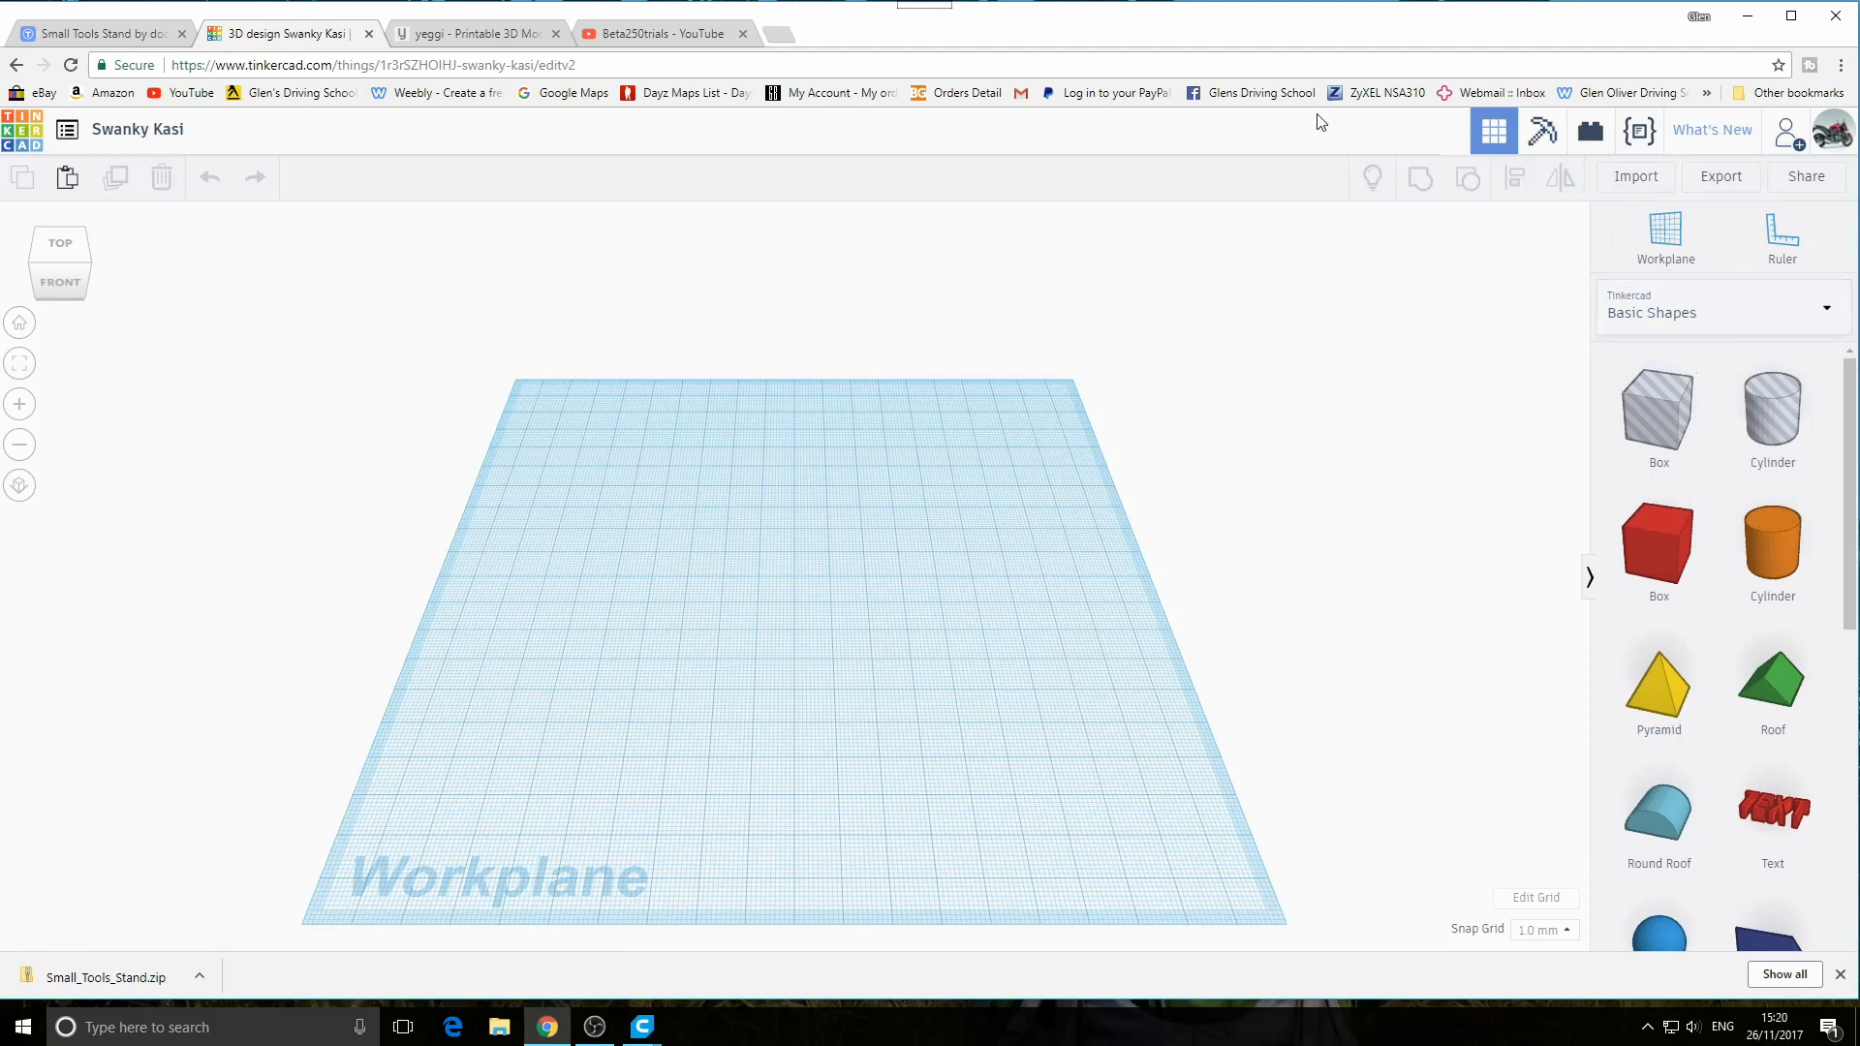
pyautogui.click(151, 130)
pyautogui.write('test')
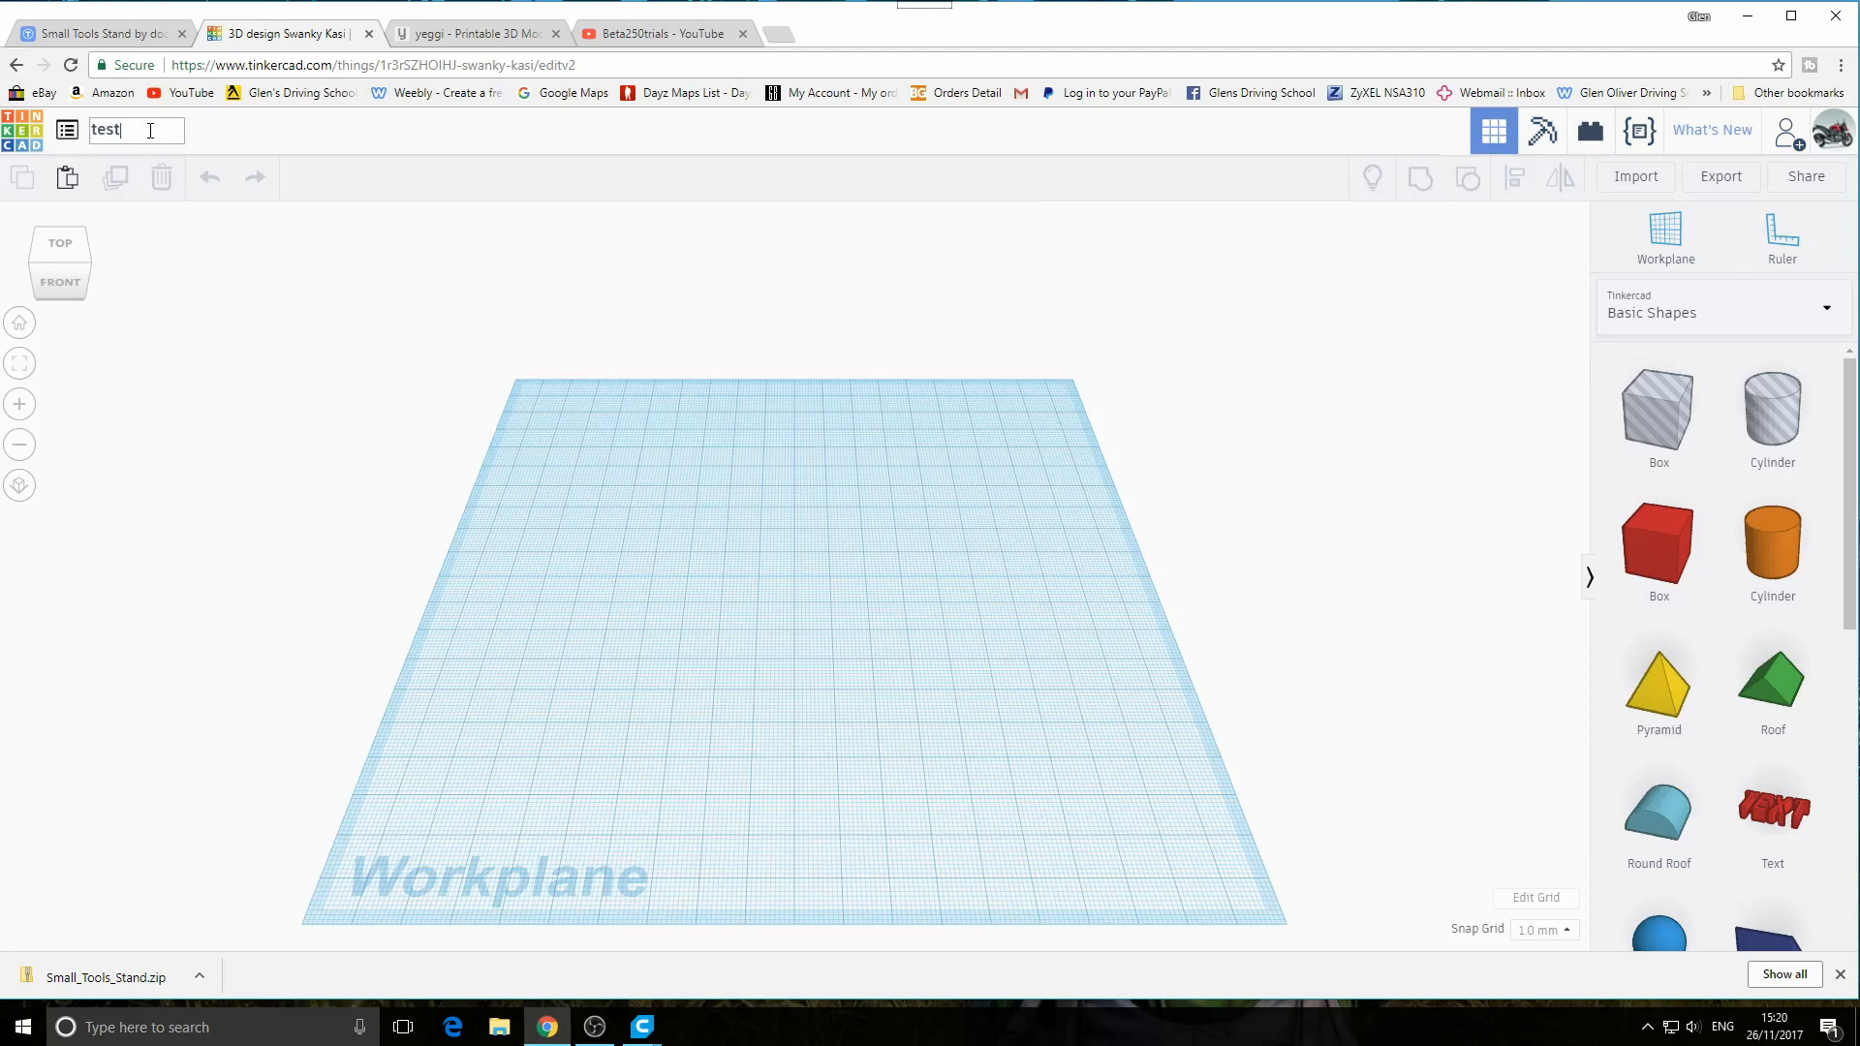
pyautogui.press('Return')
# Add a solid red box toward the rear middle of the workplane
pyautogui.moveTo(1646, 556); pyautogui.dragTo(797, 523)
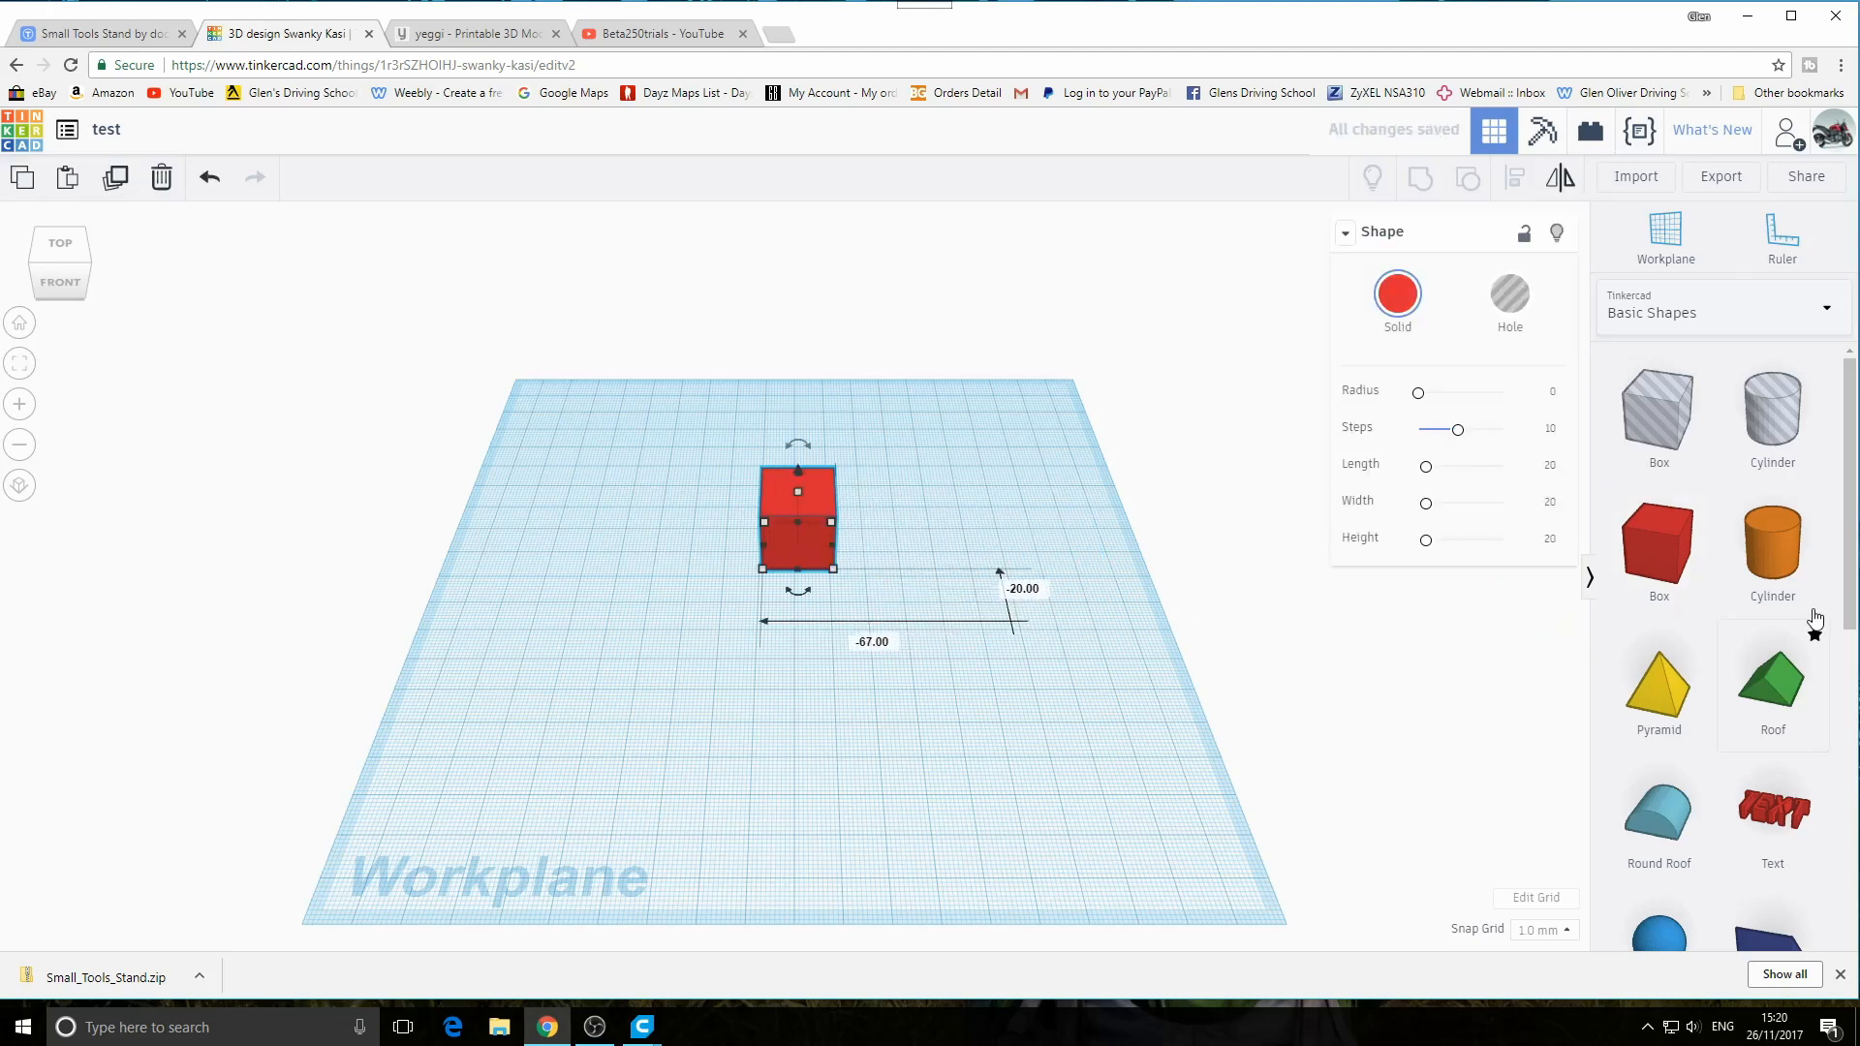
# Try out a roof shape on the workplane by recolouring it dark yellow and enlarging it, and delete it
pyautogui.moveTo(1774, 685); pyautogui.dragTo(1056, 712)
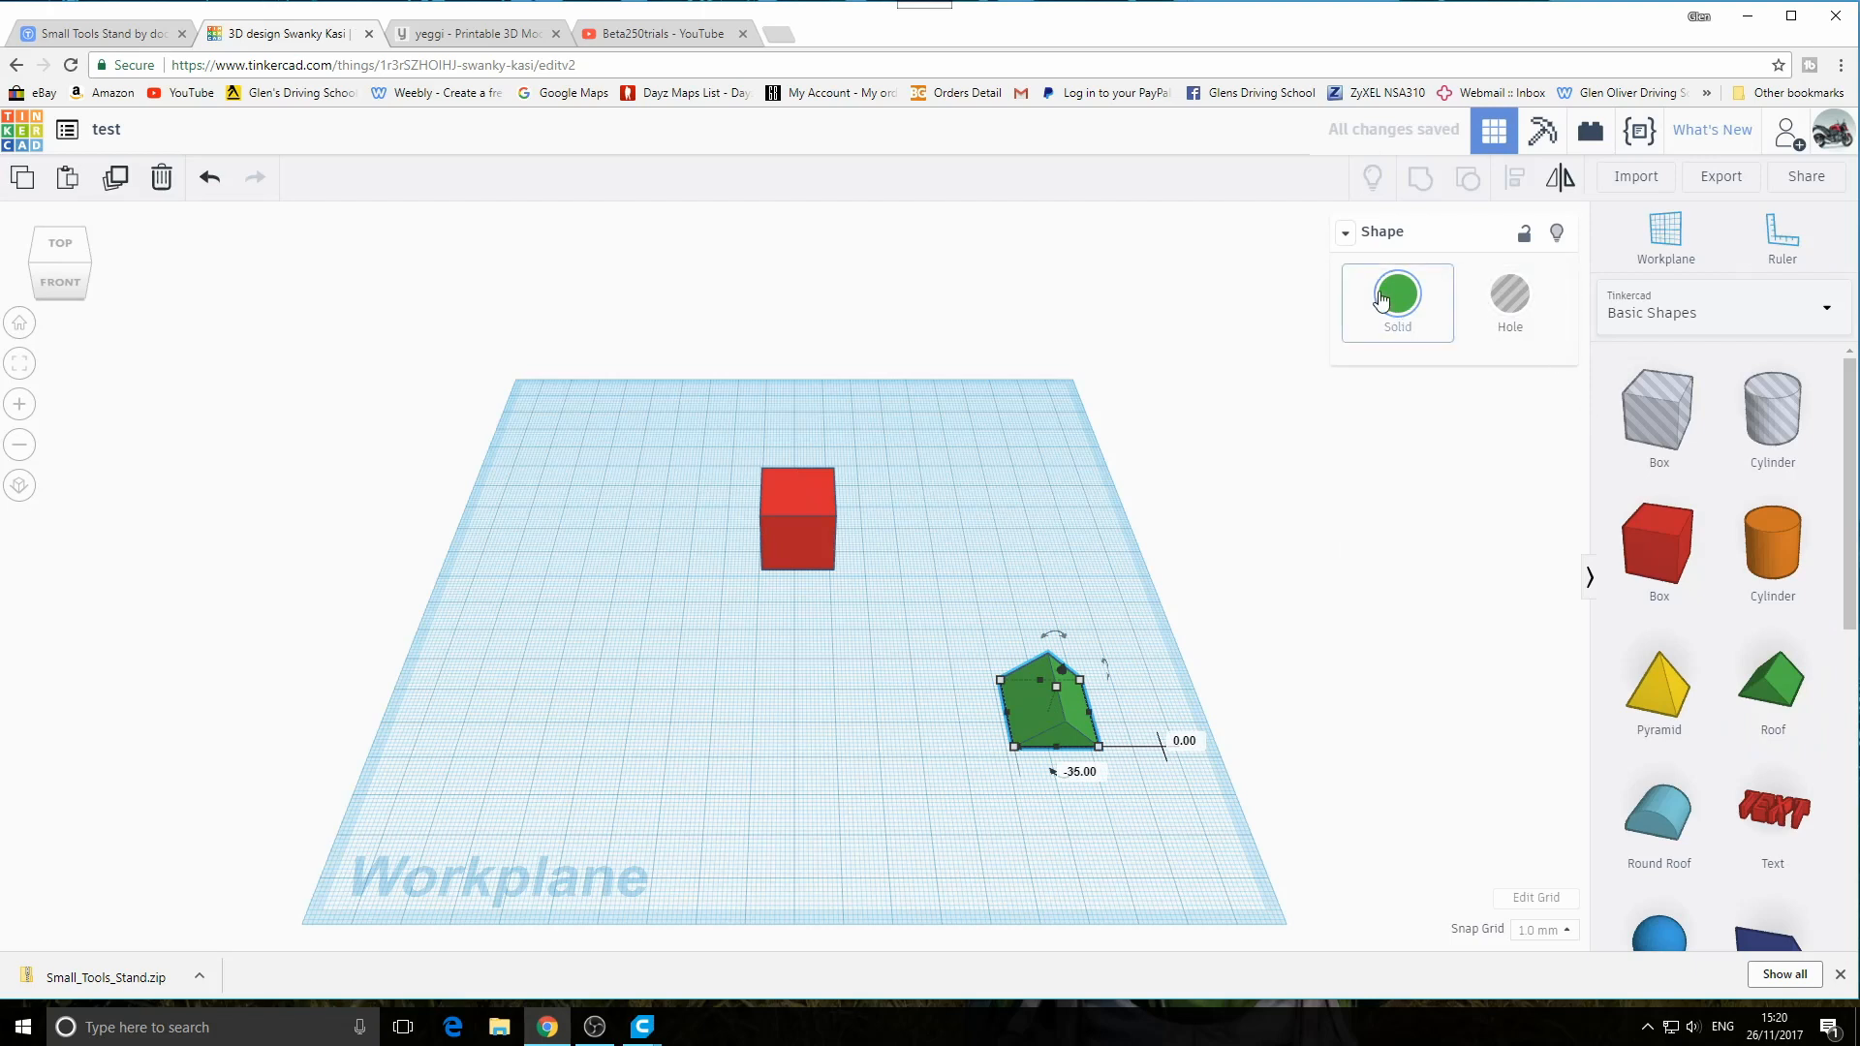
pyautogui.click(1400, 304)
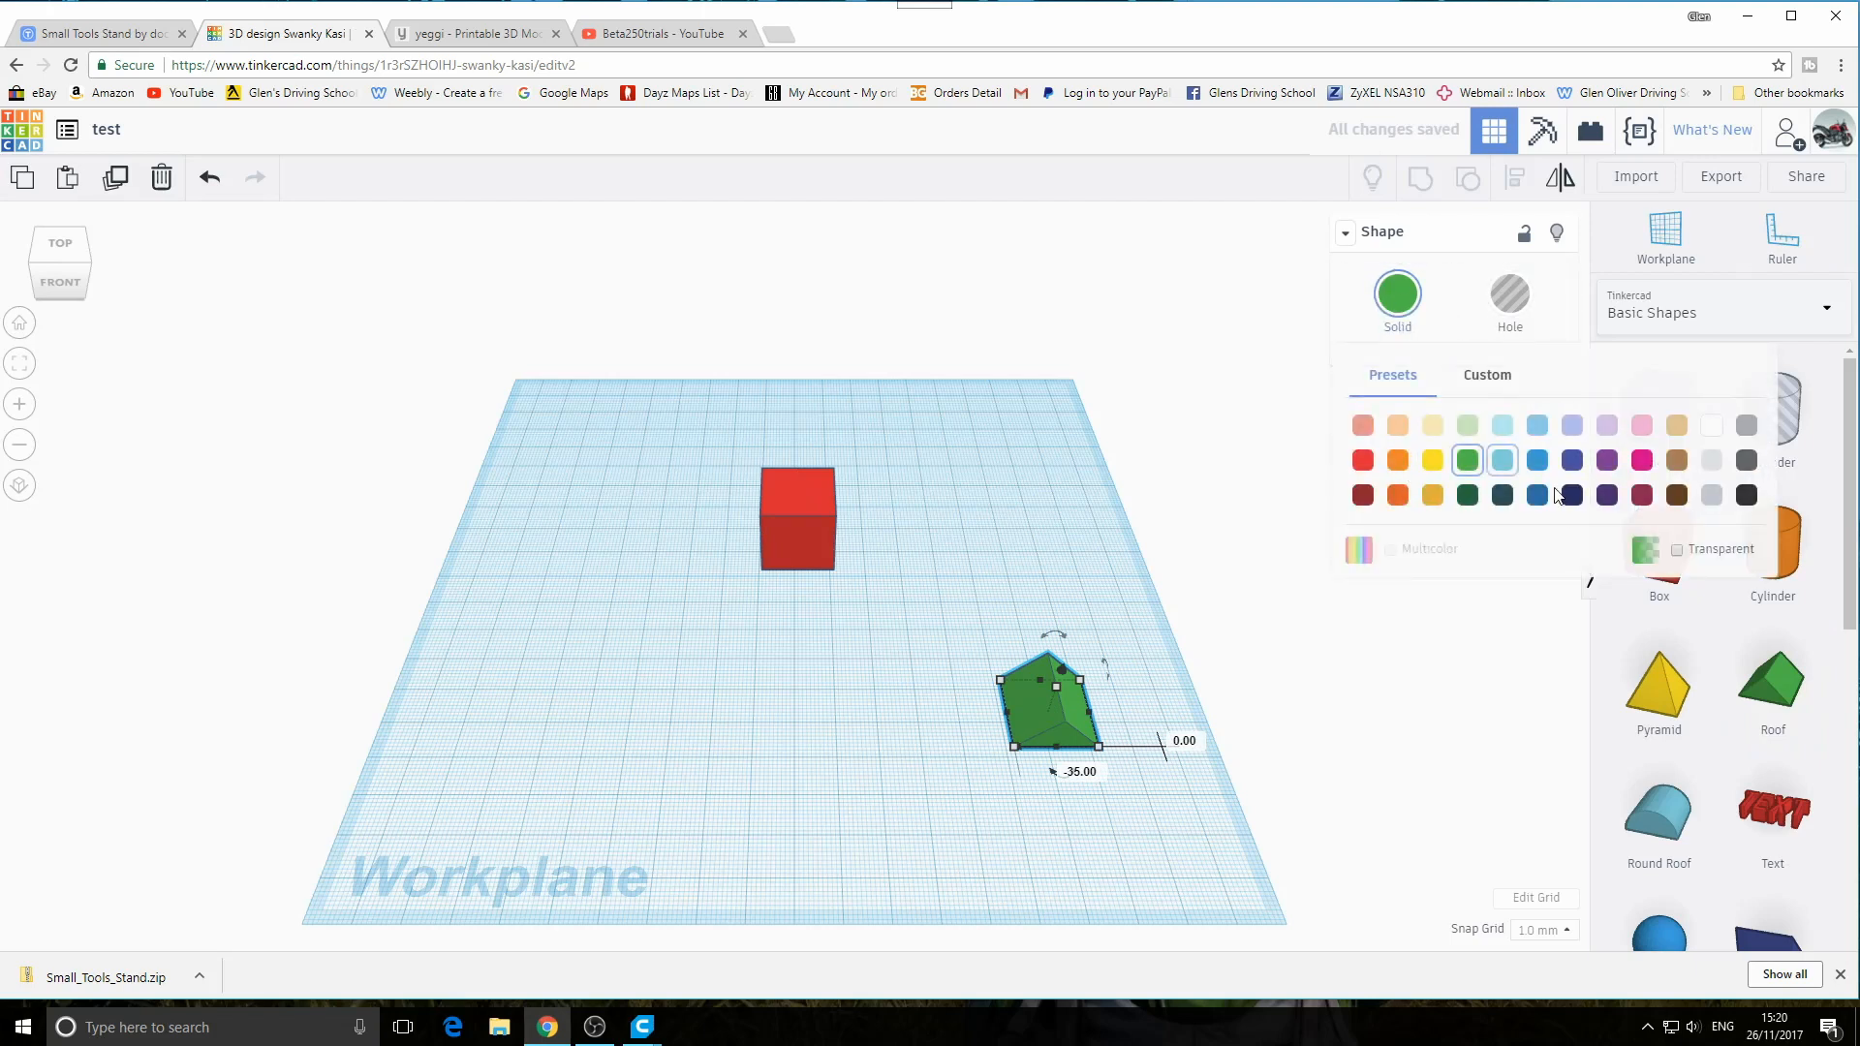
pyautogui.click(1436, 498)
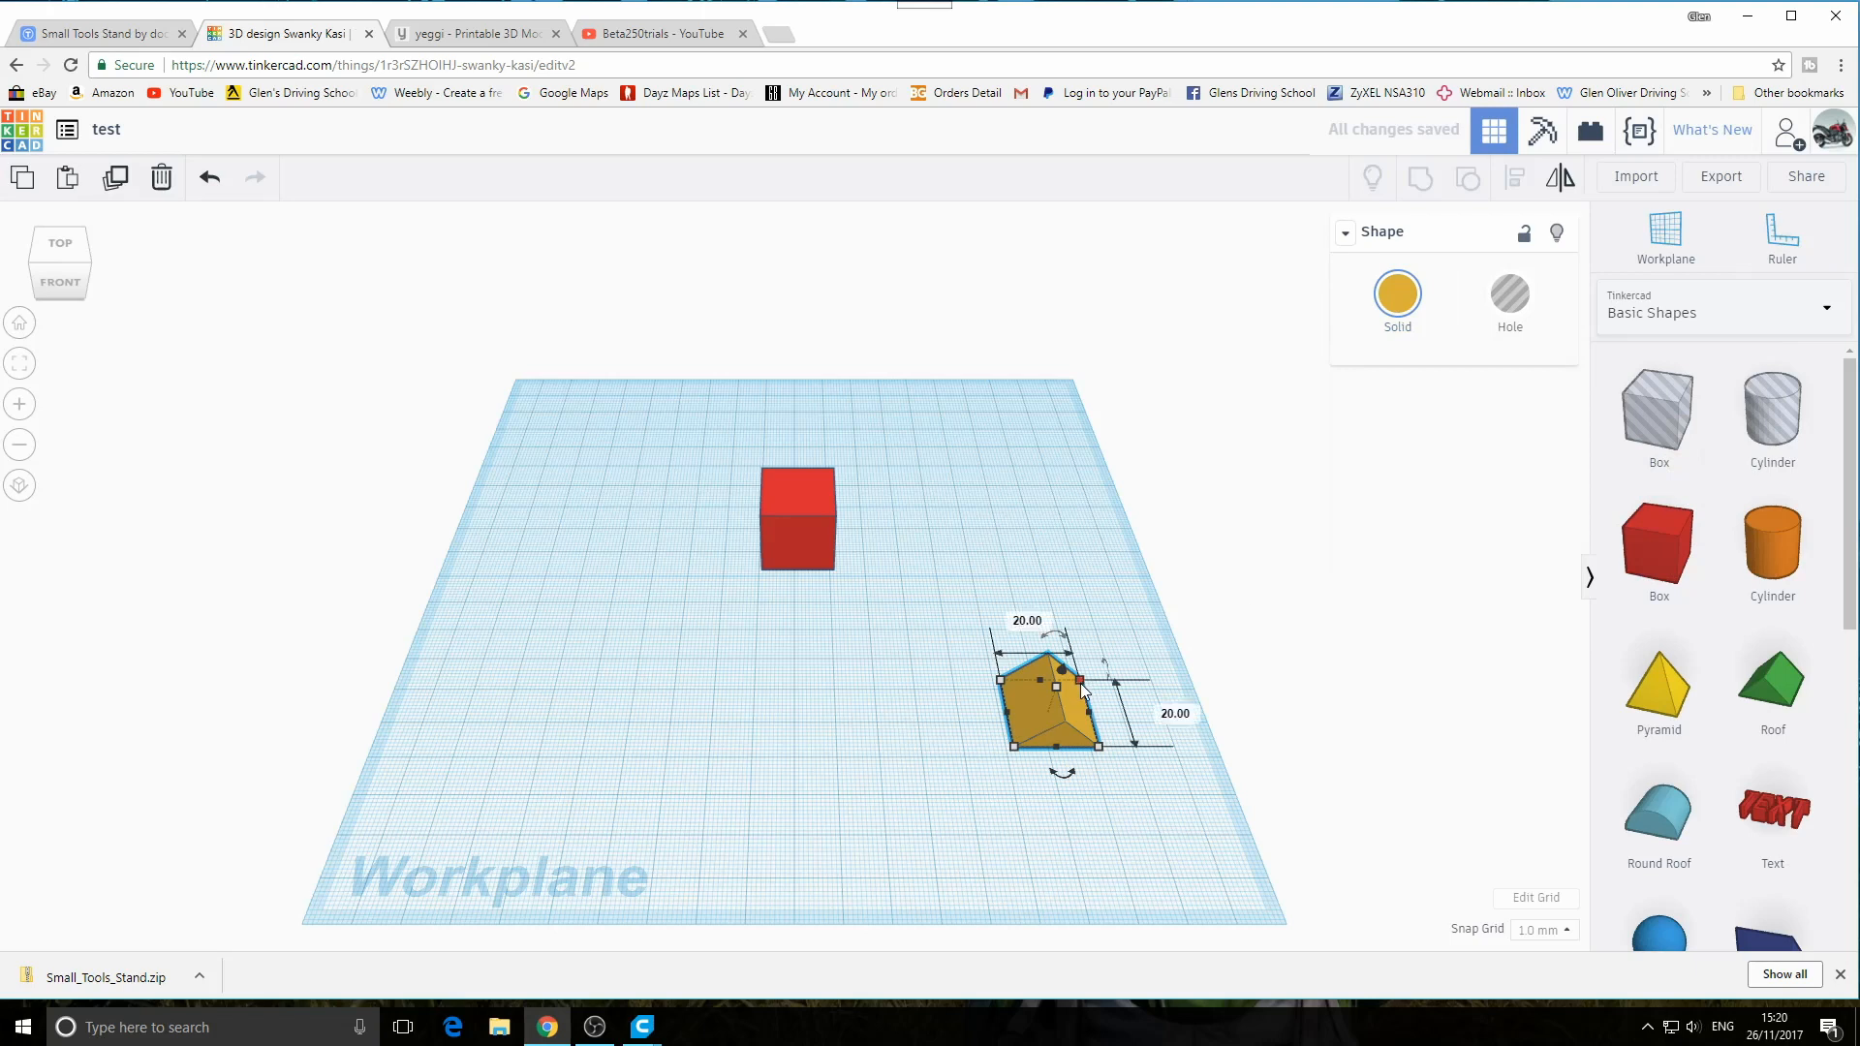
pyautogui.moveTo(1081, 681); pyautogui.dragTo(1120, 613)
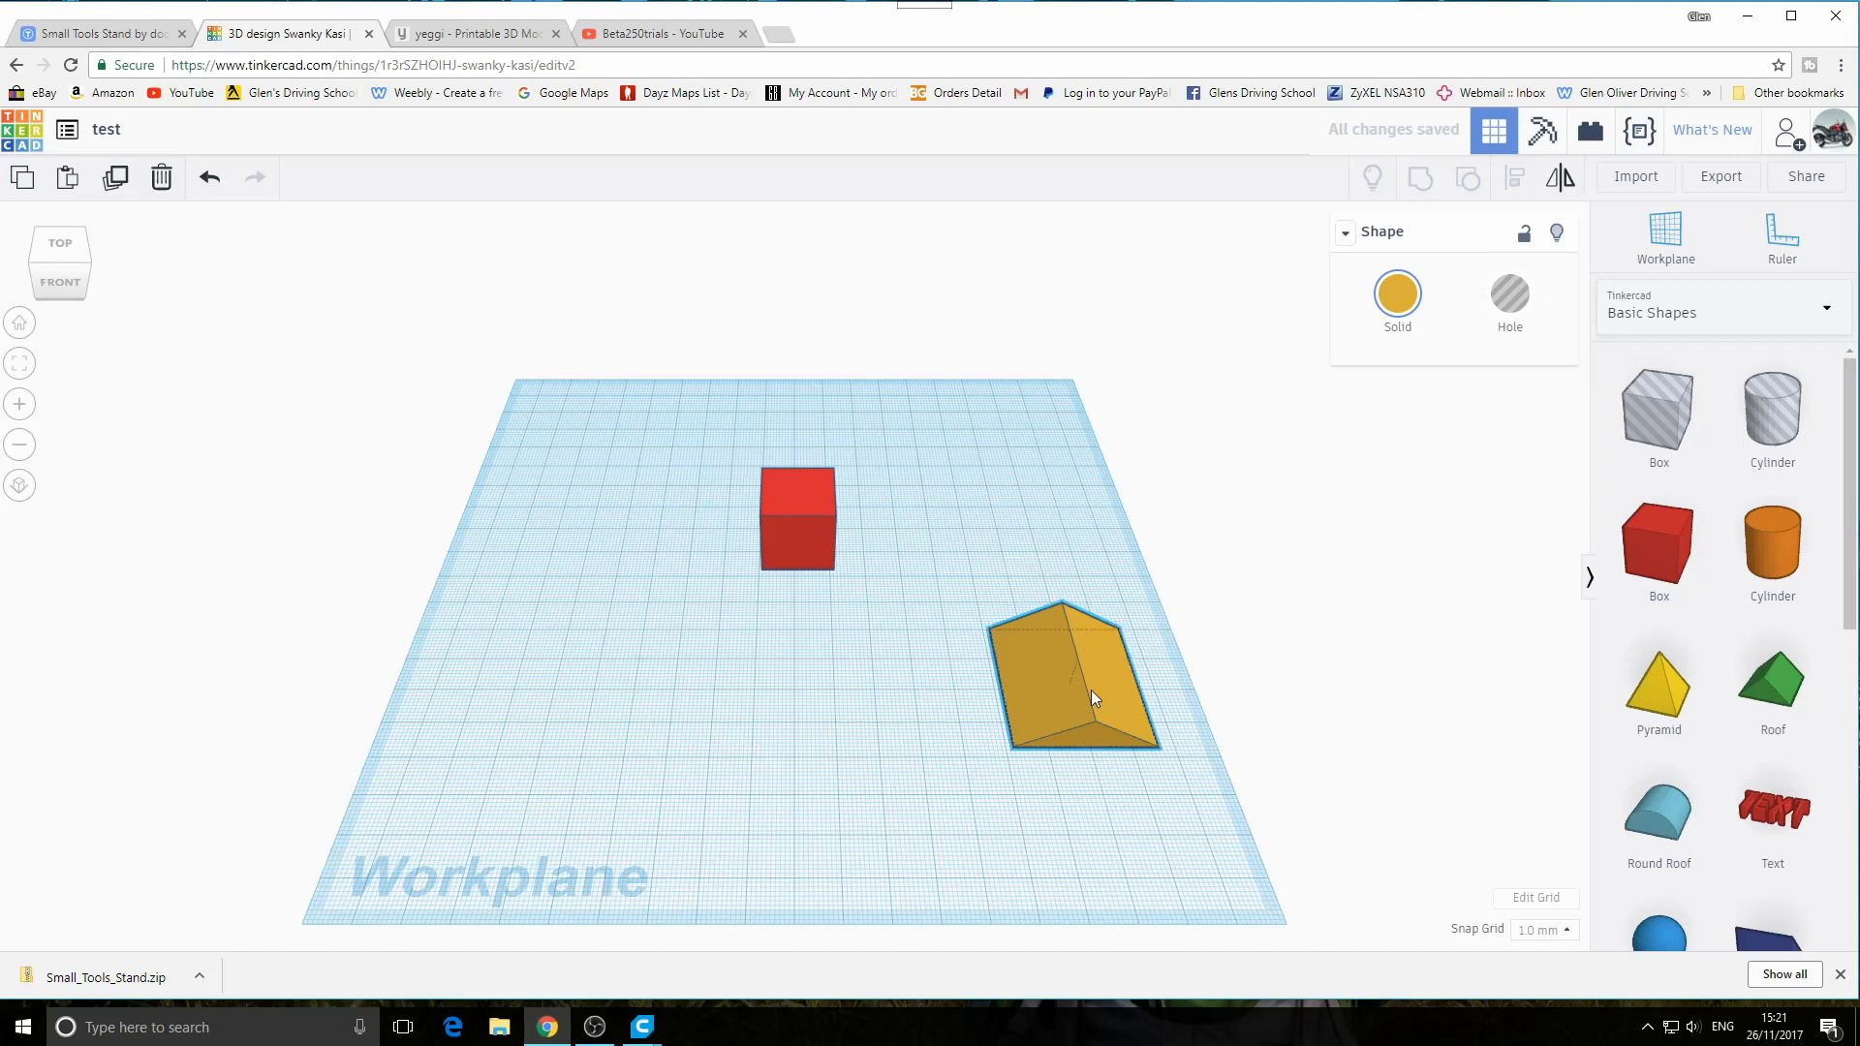
pyautogui.press('Delete')
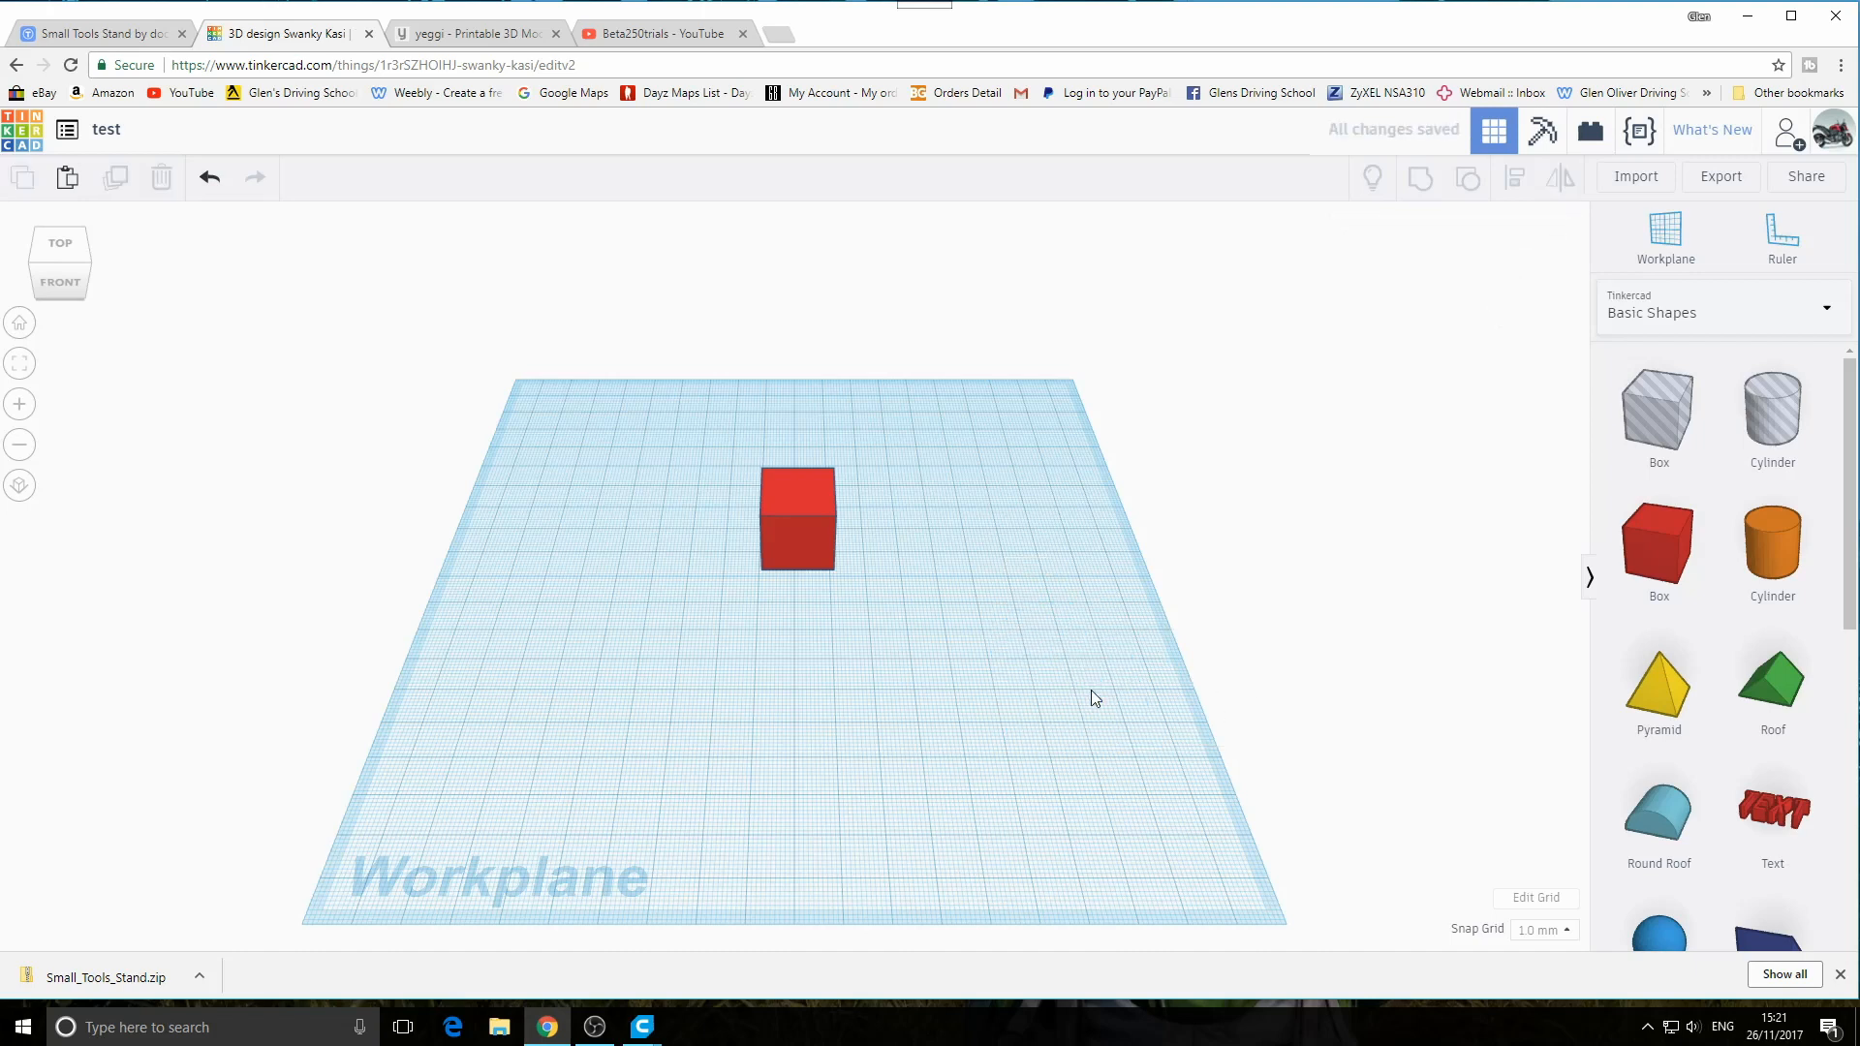
# Move the red box to the left side of the workplane, by about -68 mm and 22 mm, and inspect it up close
pyautogui.click(769, 505)
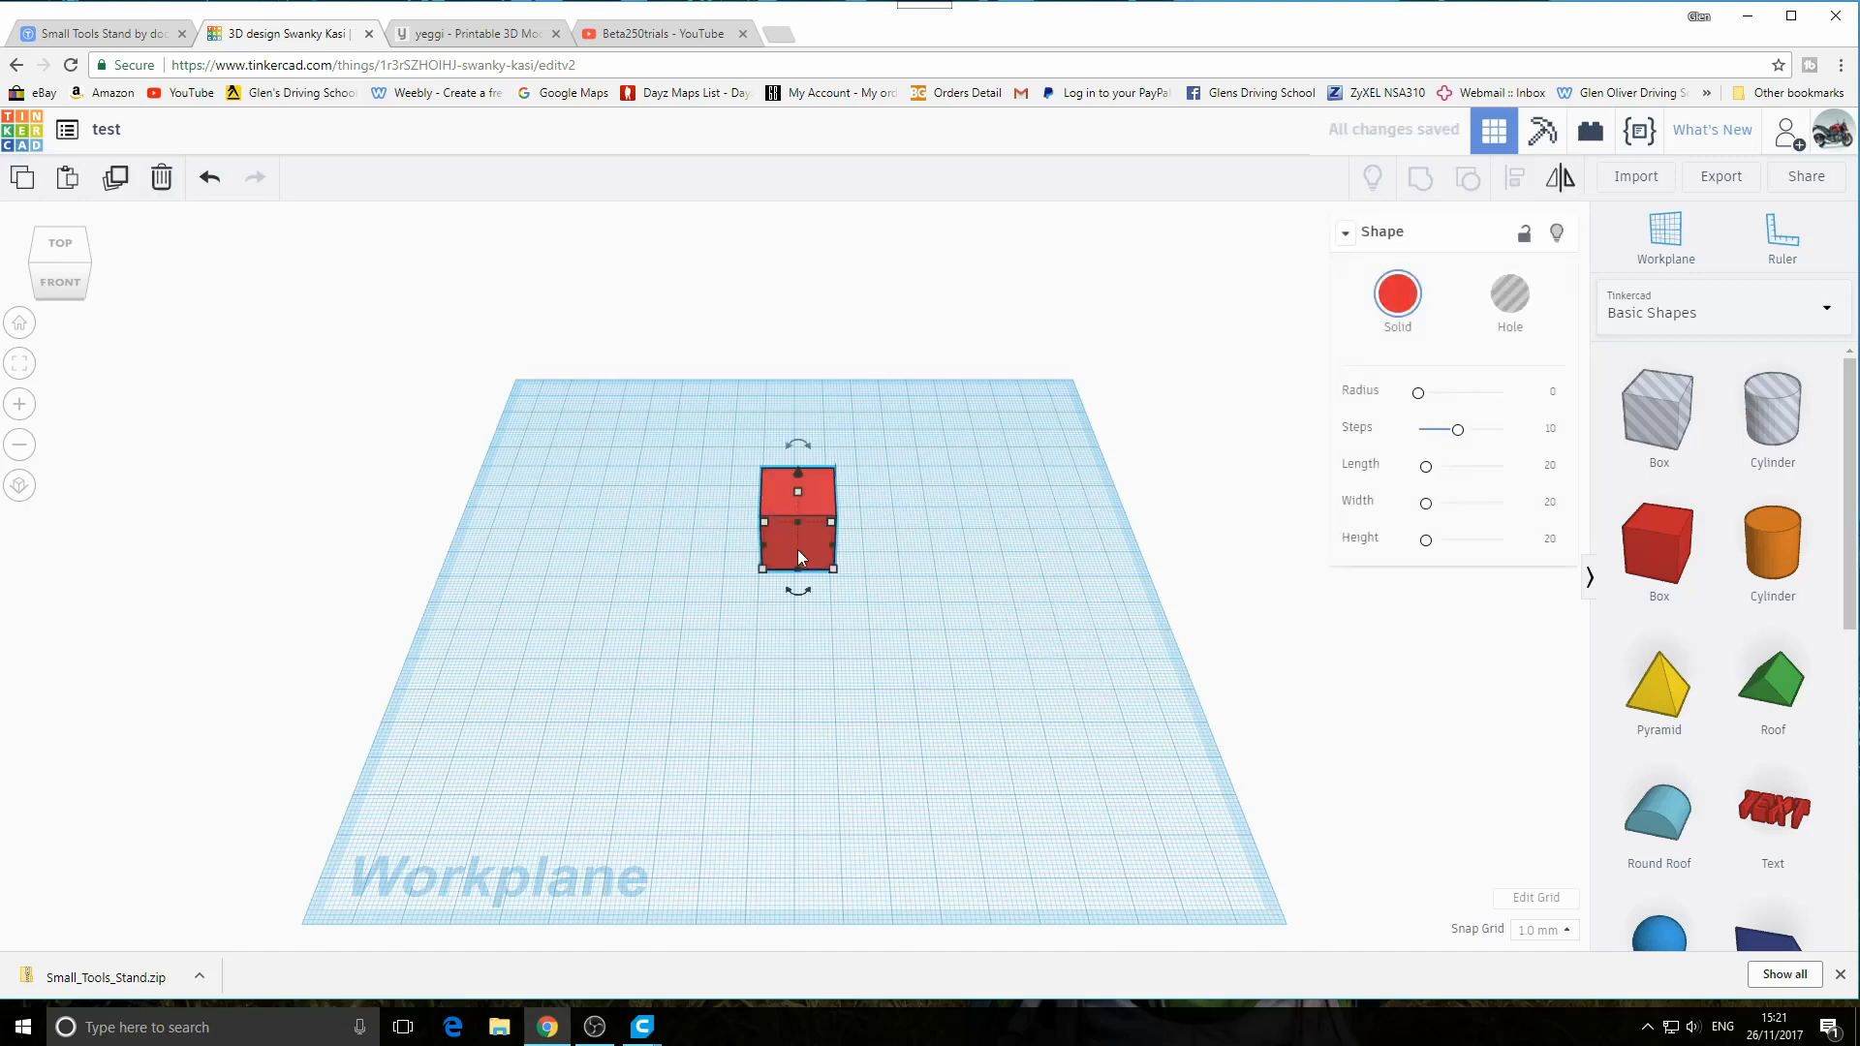
pyautogui.scroll(5, 785, 648)
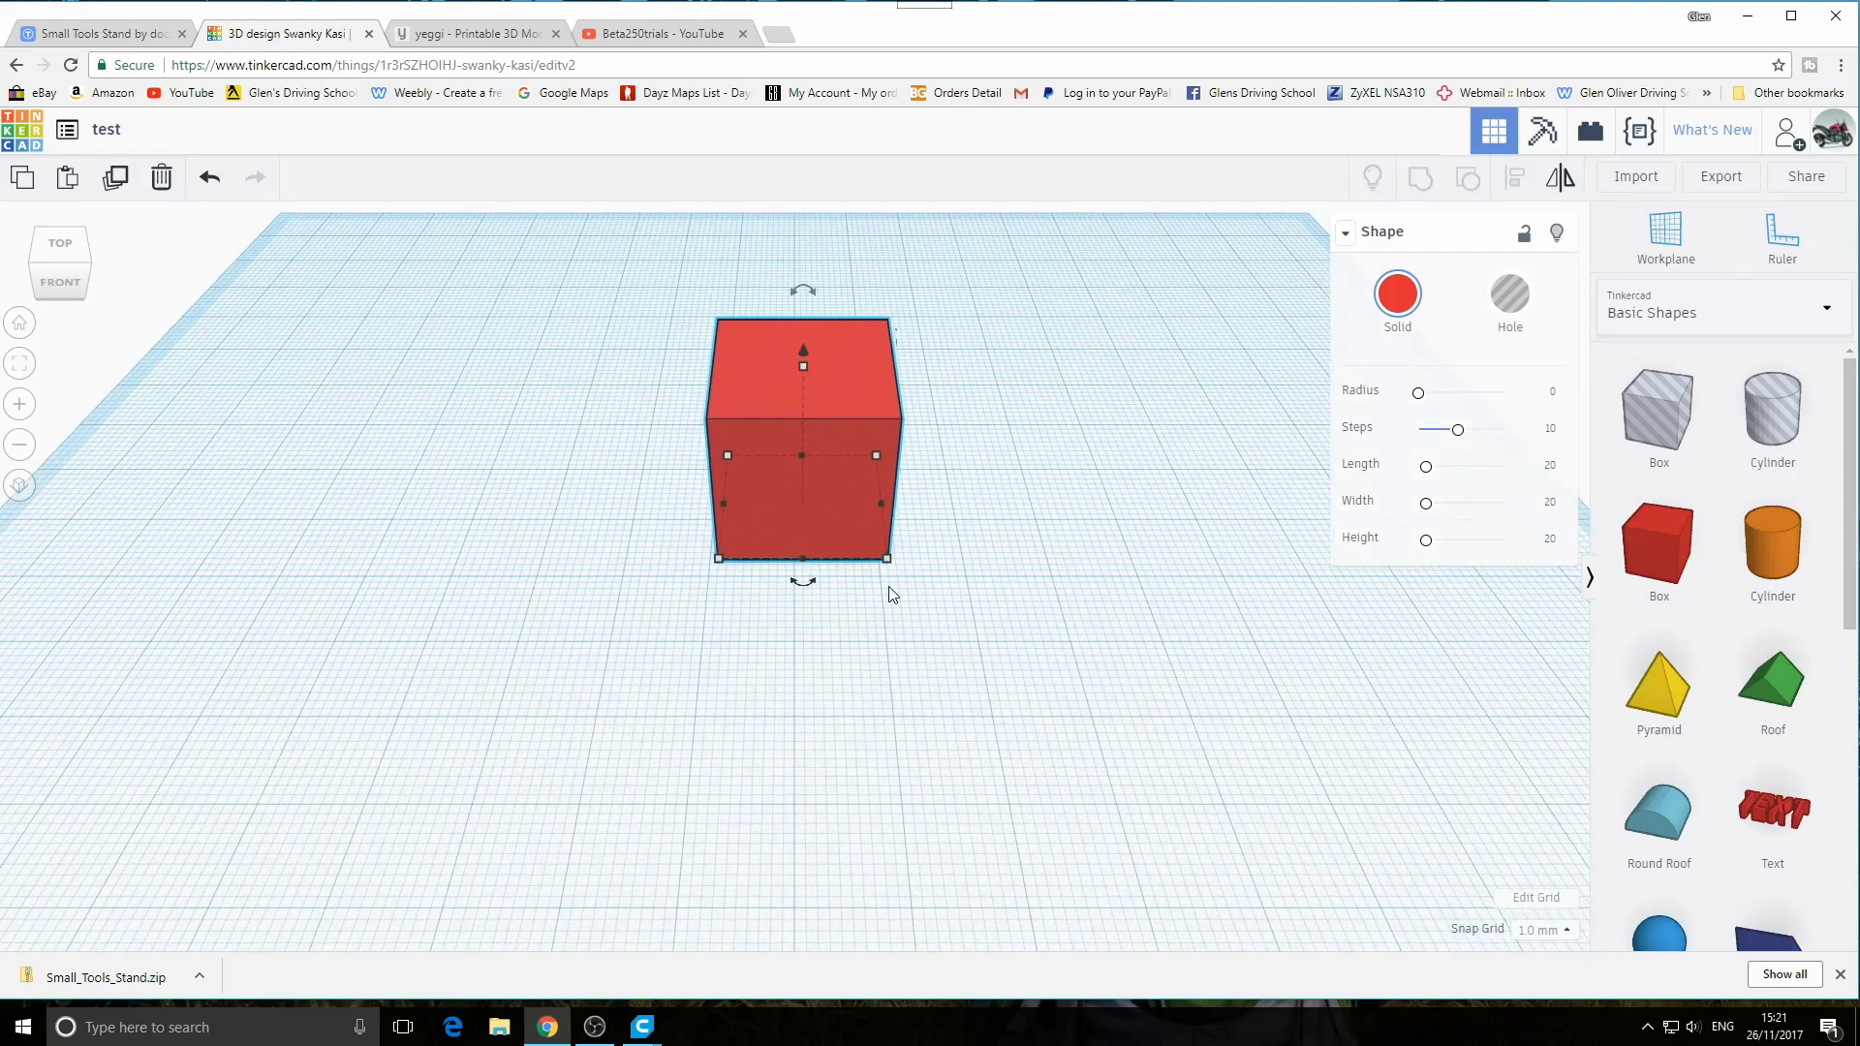
pyautogui.scroll(-5, 883, 557)
pyautogui.moveTo(795, 486); pyautogui.dragTo(401, 568)
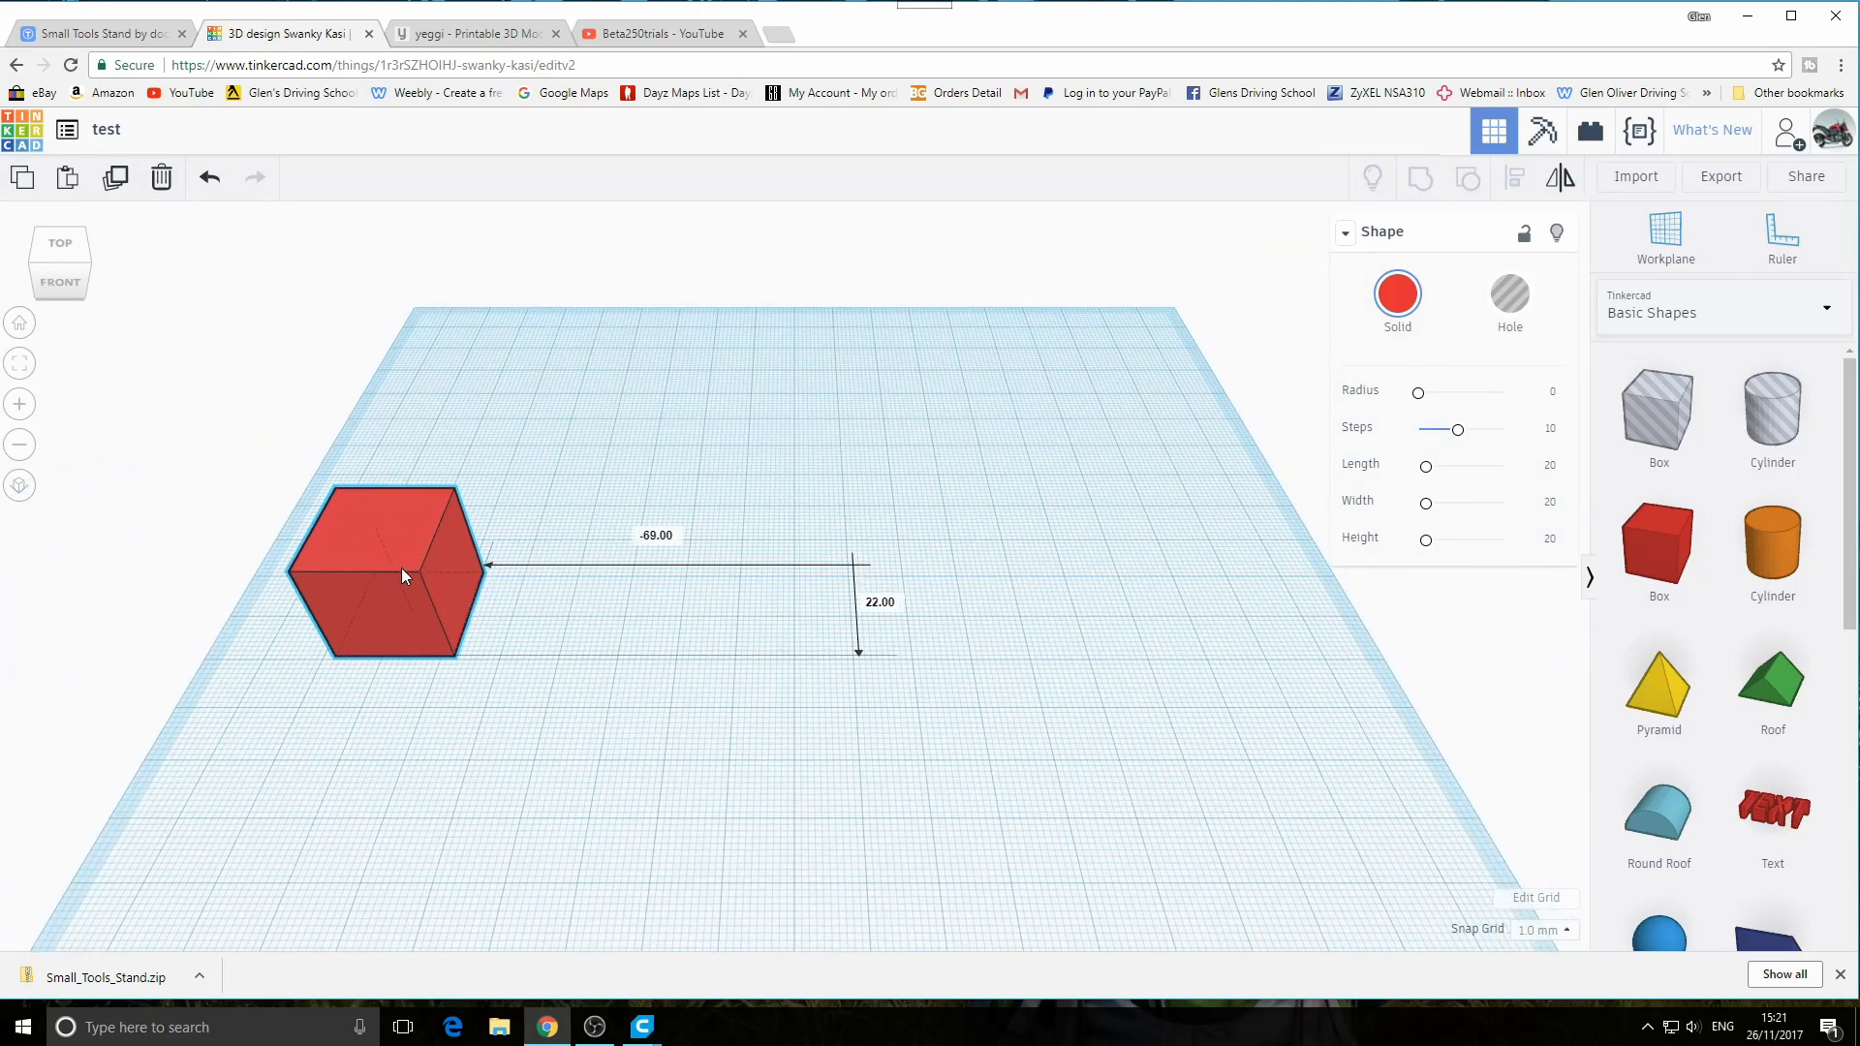
pyautogui.scroll(5, 881, 801)
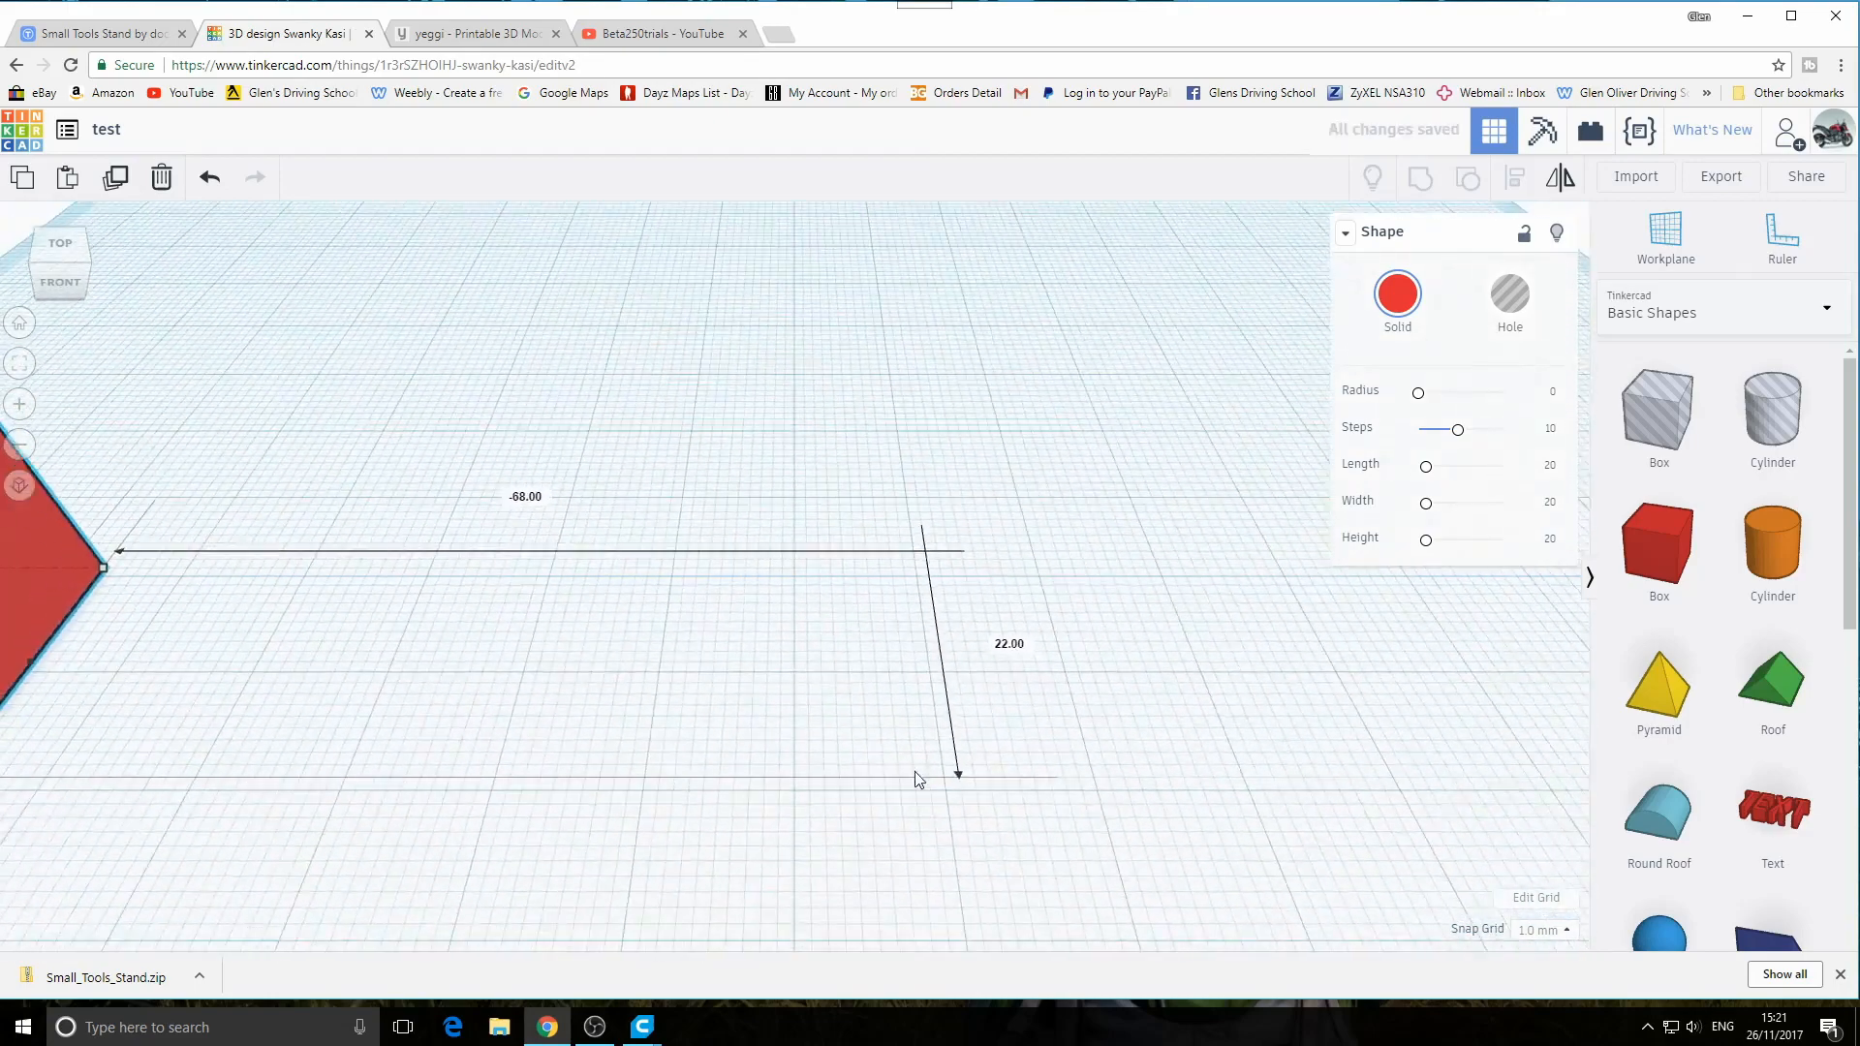
pyautogui.scroll(-4, 916, 779)
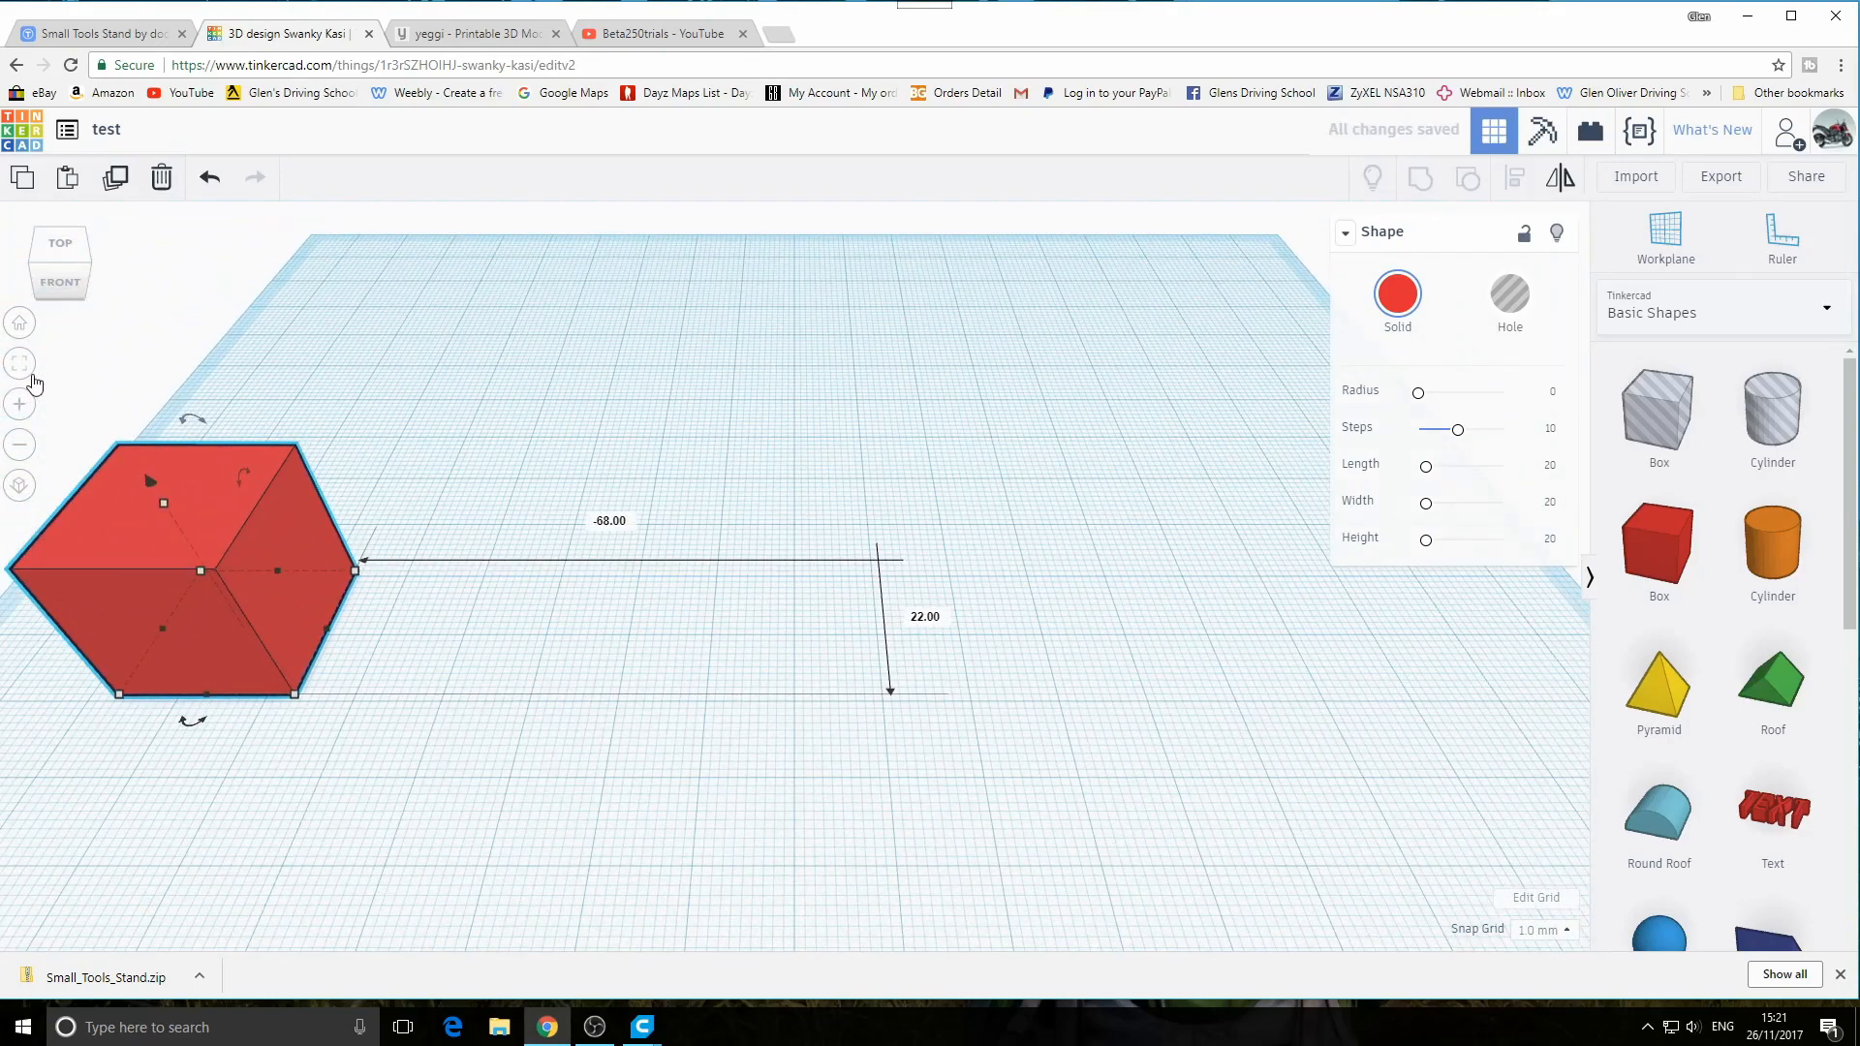
pyautogui.click(20, 366)
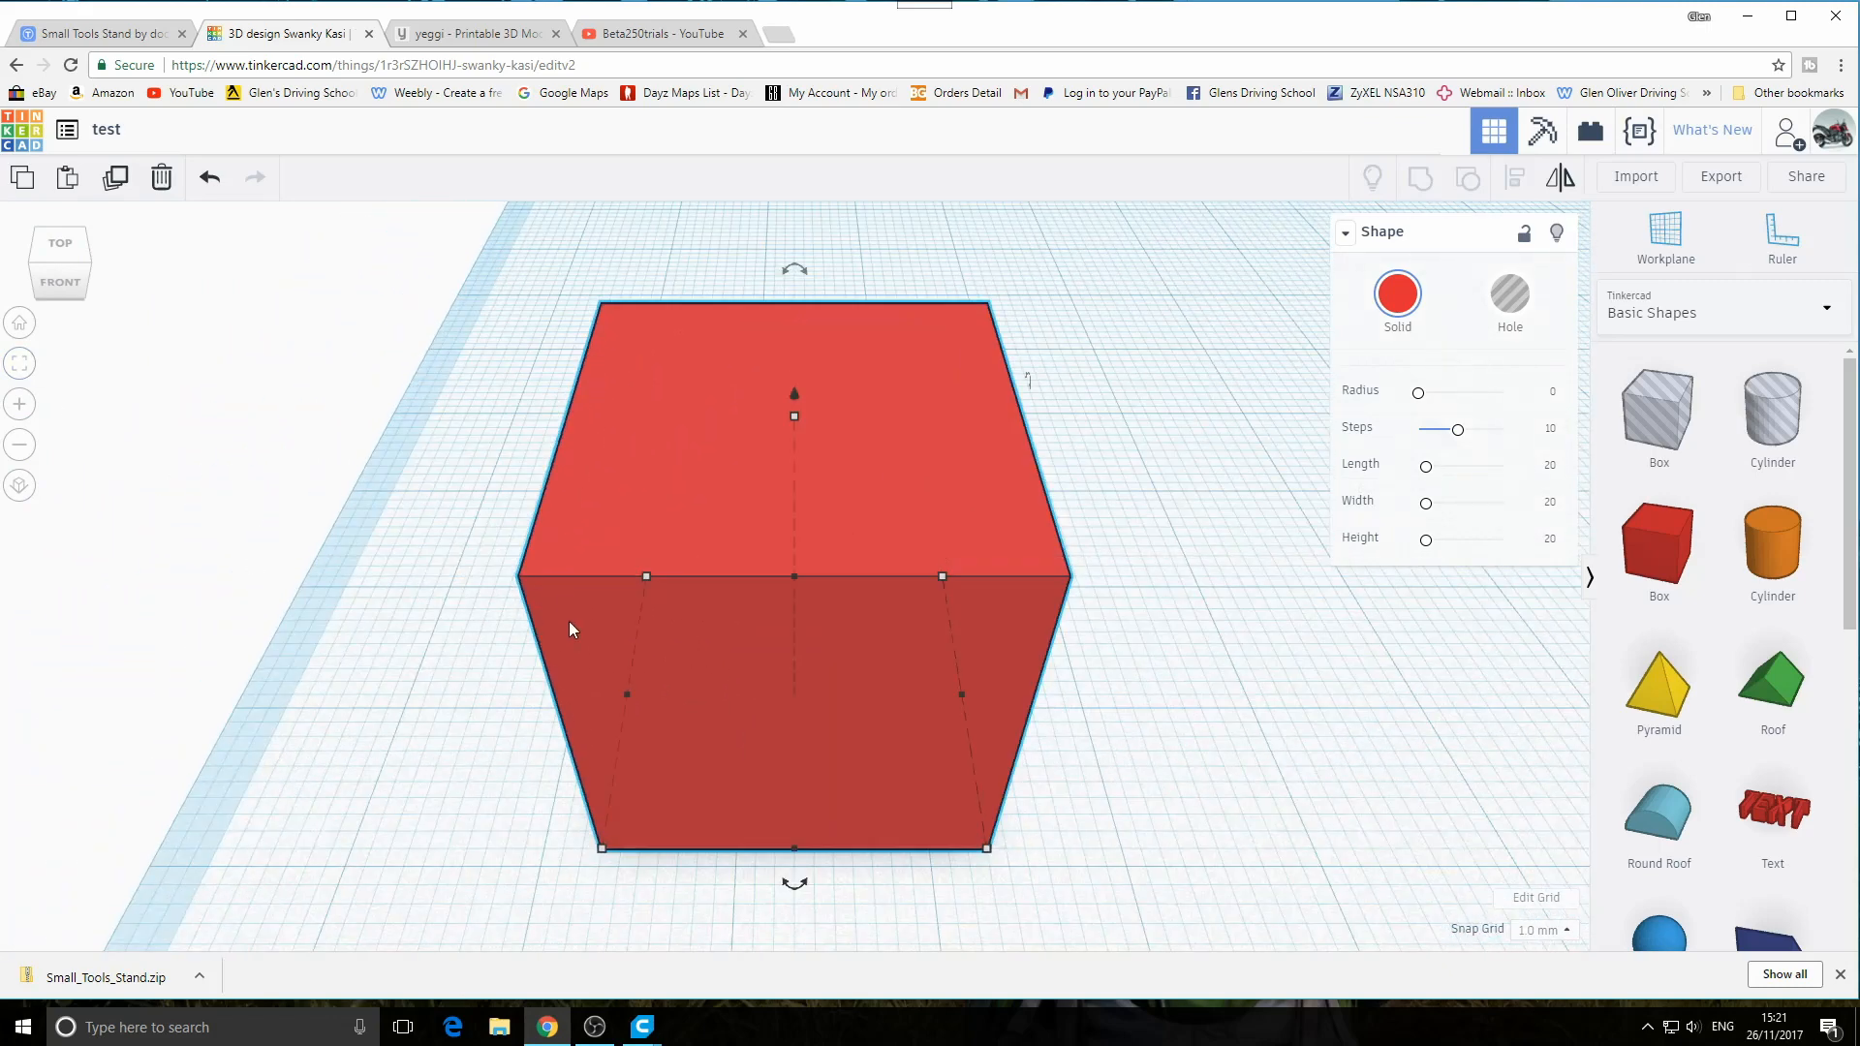
pyautogui.scroll(-4, 567, 608)
pyautogui.scroll(-3, 572, 595)
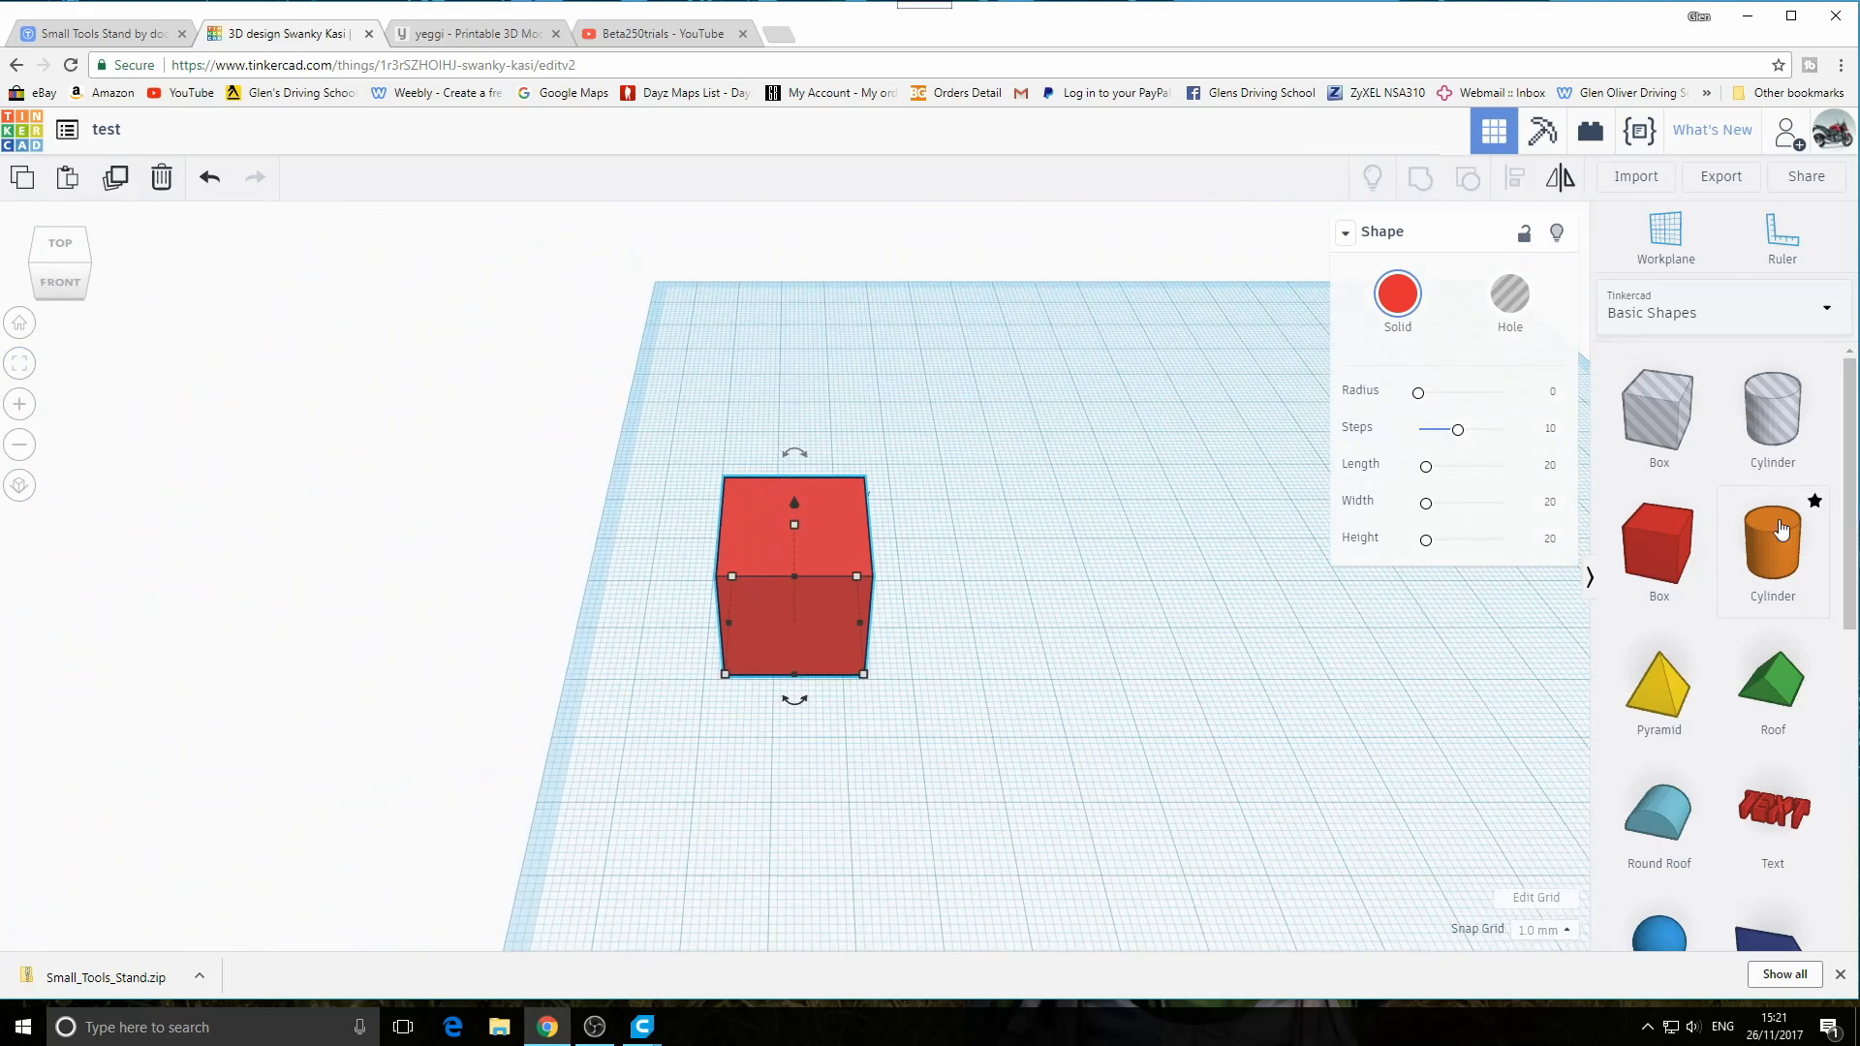
# Try placing an orange cylinder near the red box, and delete it
pyautogui.moveTo(1773, 547); pyautogui.dragTo(1549, 734)
pyautogui.moveTo(1302, 802); pyautogui.dragTo(1001, 652, button='right')
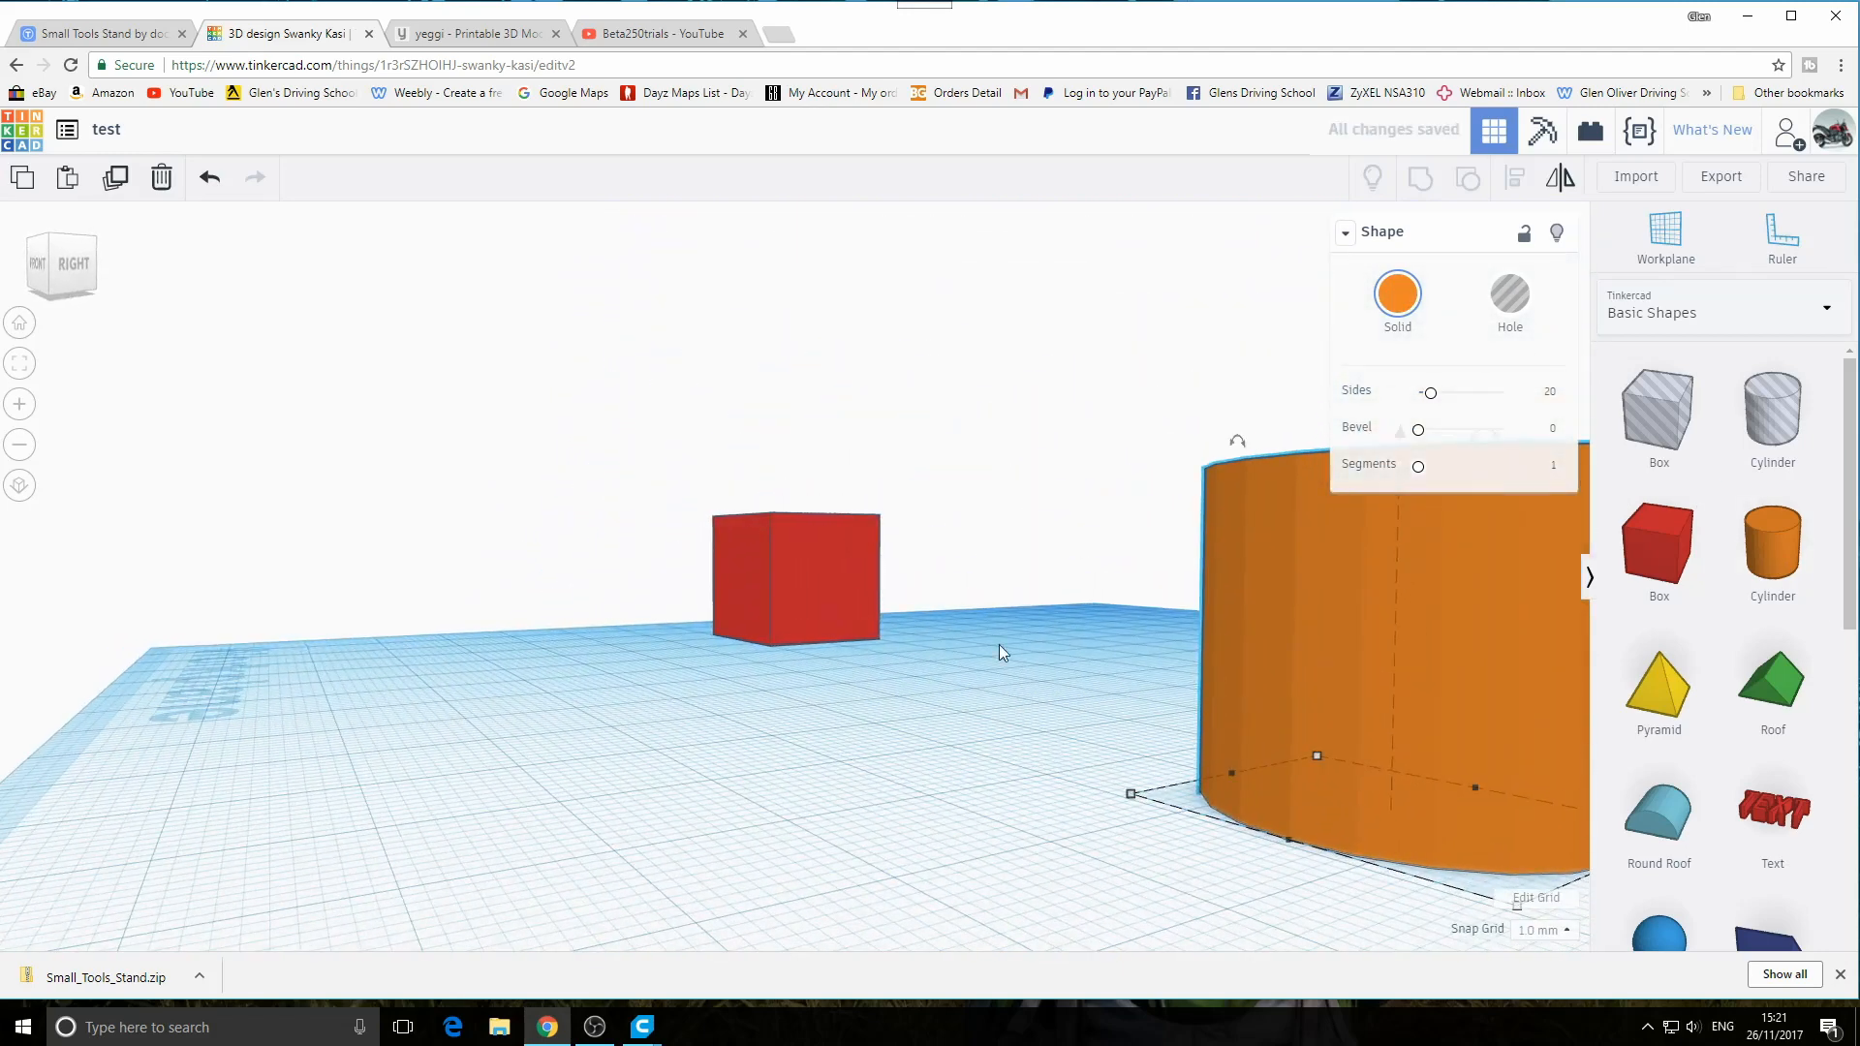
pyautogui.click(19, 364)
pyautogui.moveTo(598, 450); pyautogui.dragTo(122, 583, button='right')
pyautogui.press('Delete')
# Tilt the red box about a horizontal axis and set its rotation to 90°
pyautogui.click(120, 584)
pyautogui.click(20, 373)
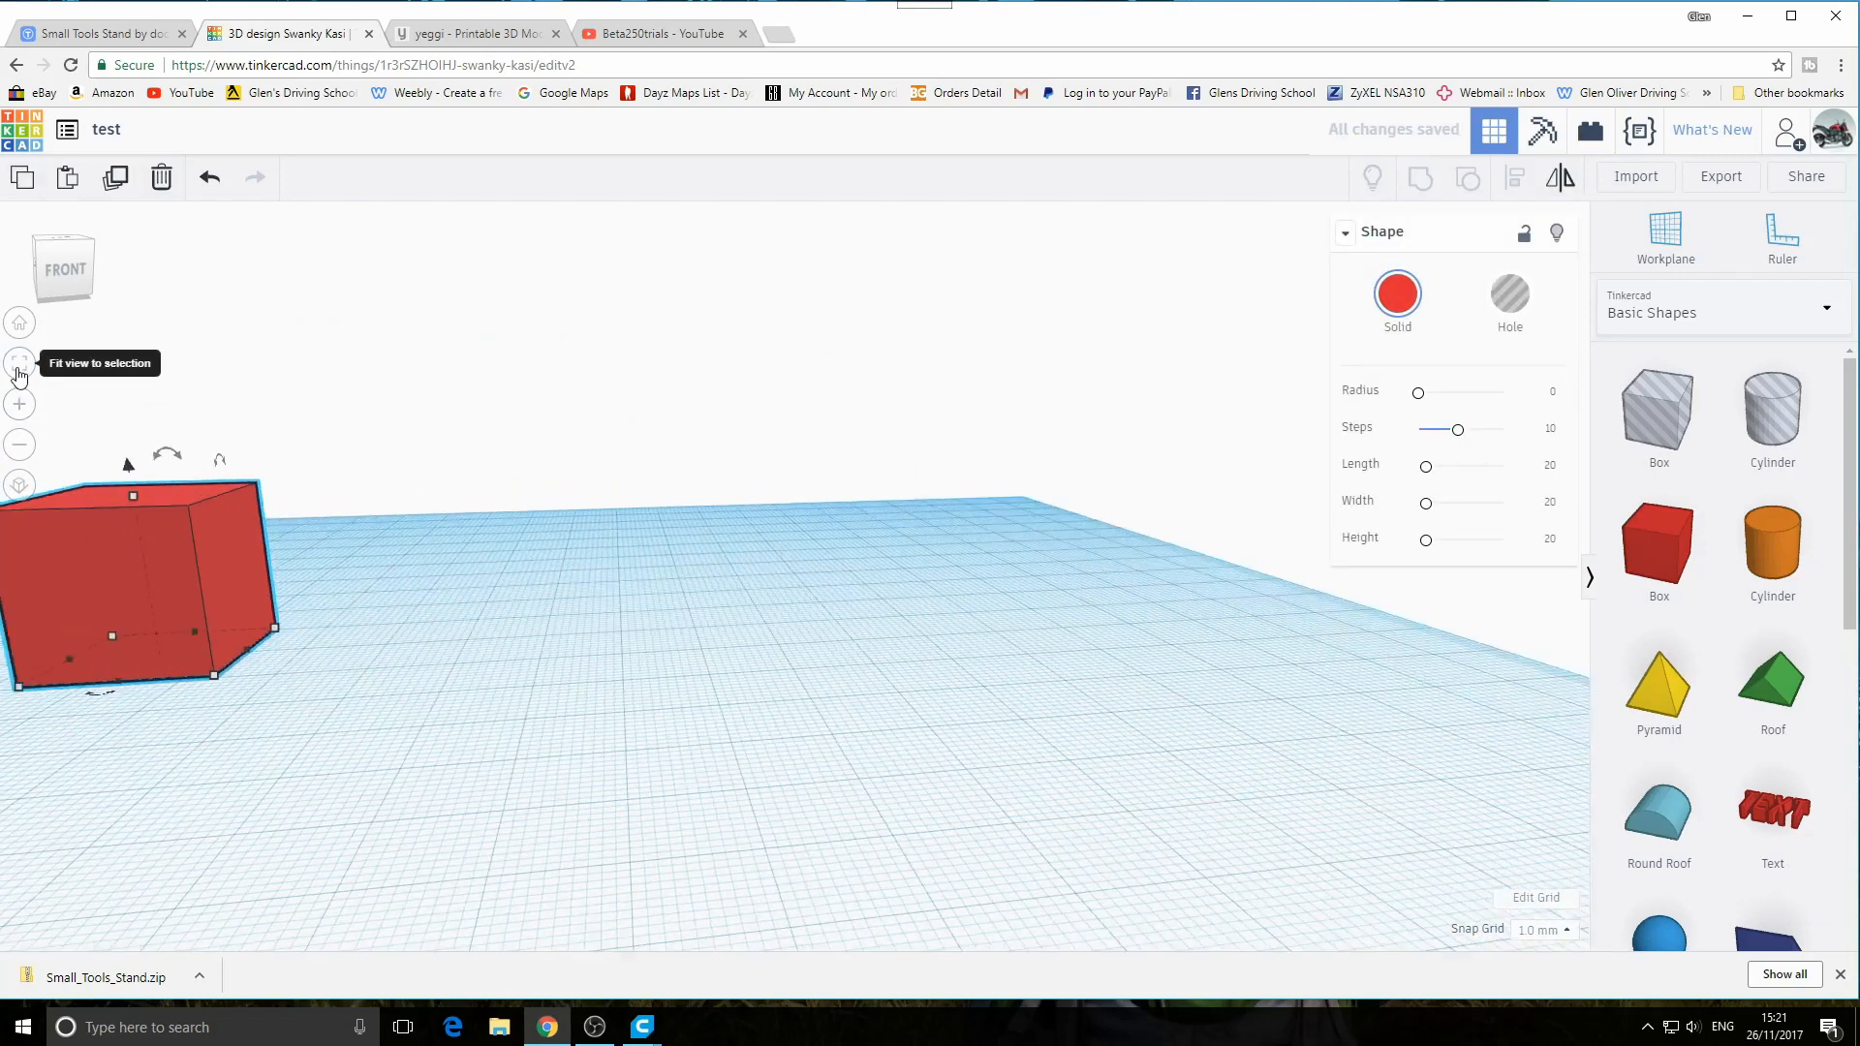
pyautogui.moveTo(1073, 578); pyautogui.dragTo(881, 544, button='right')
pyautogui.moveTo(882, 411); pyautogui.dragTo(926, 393)
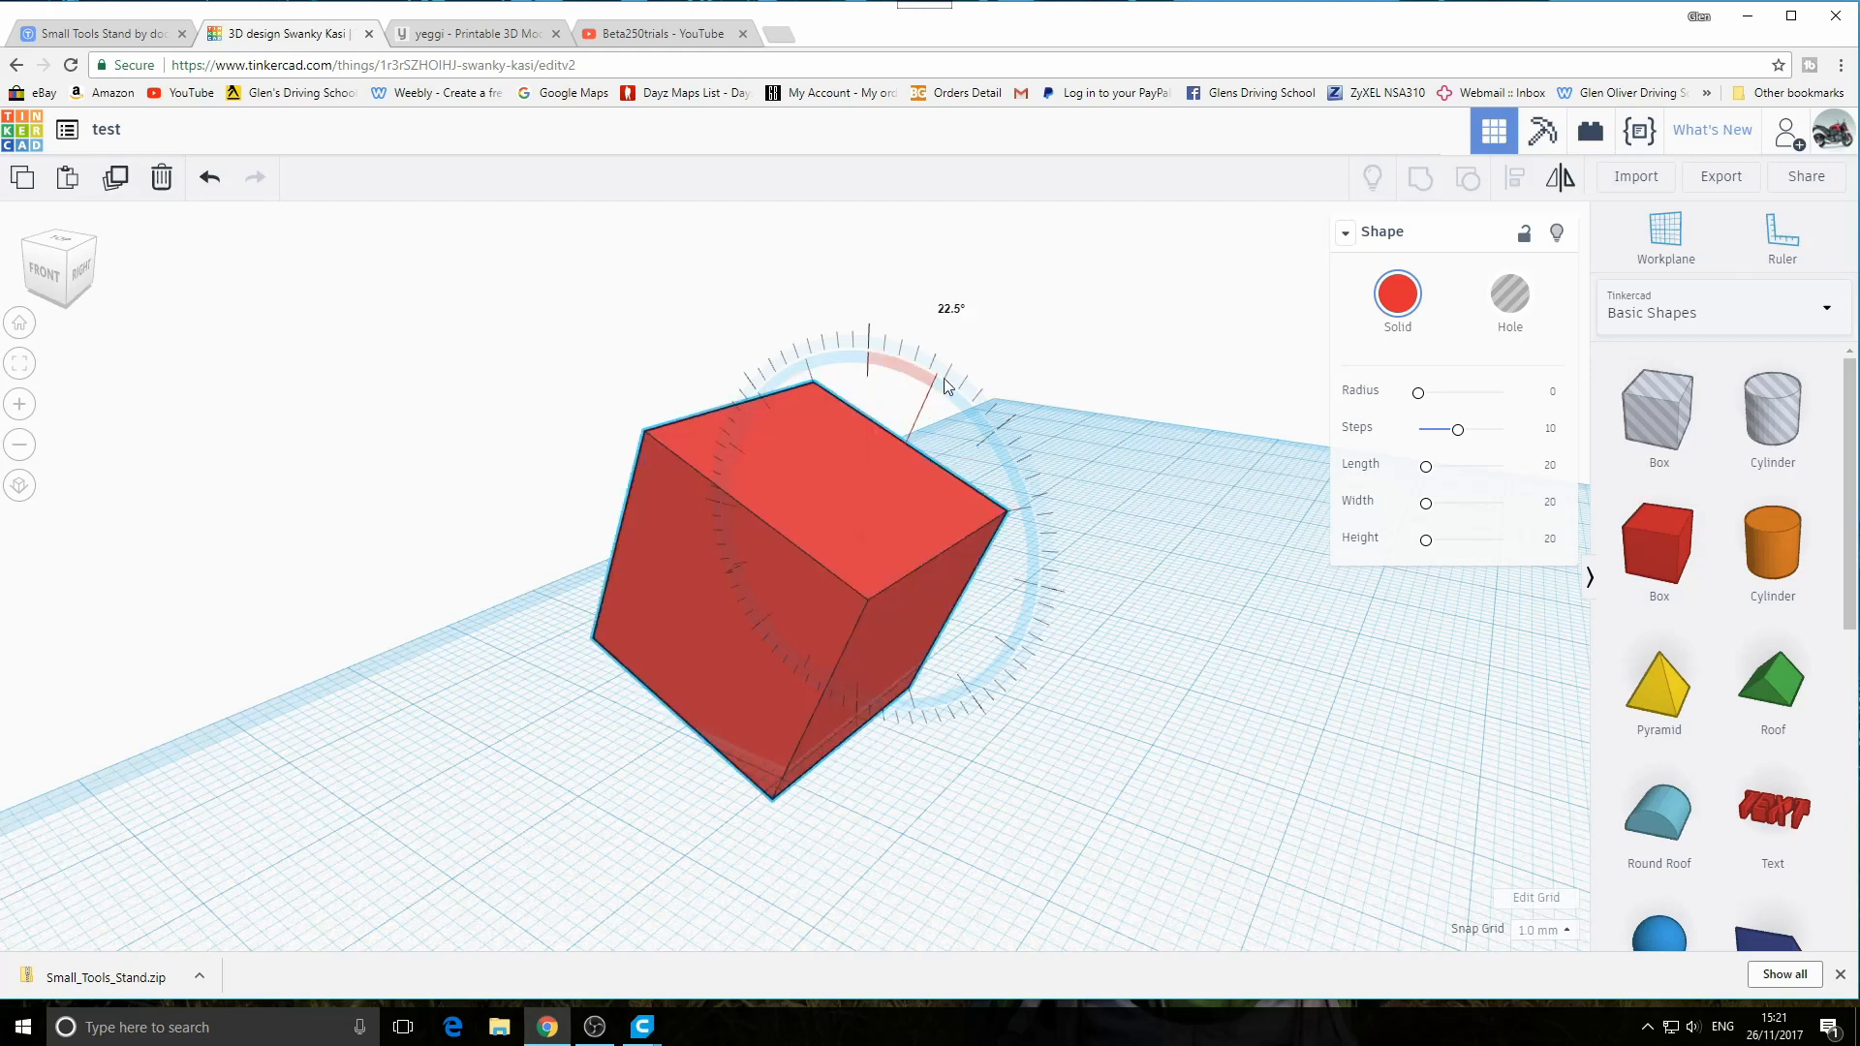
pyautogui.moveTo(946, 385); pyautogui.dragTo(1211, 537)
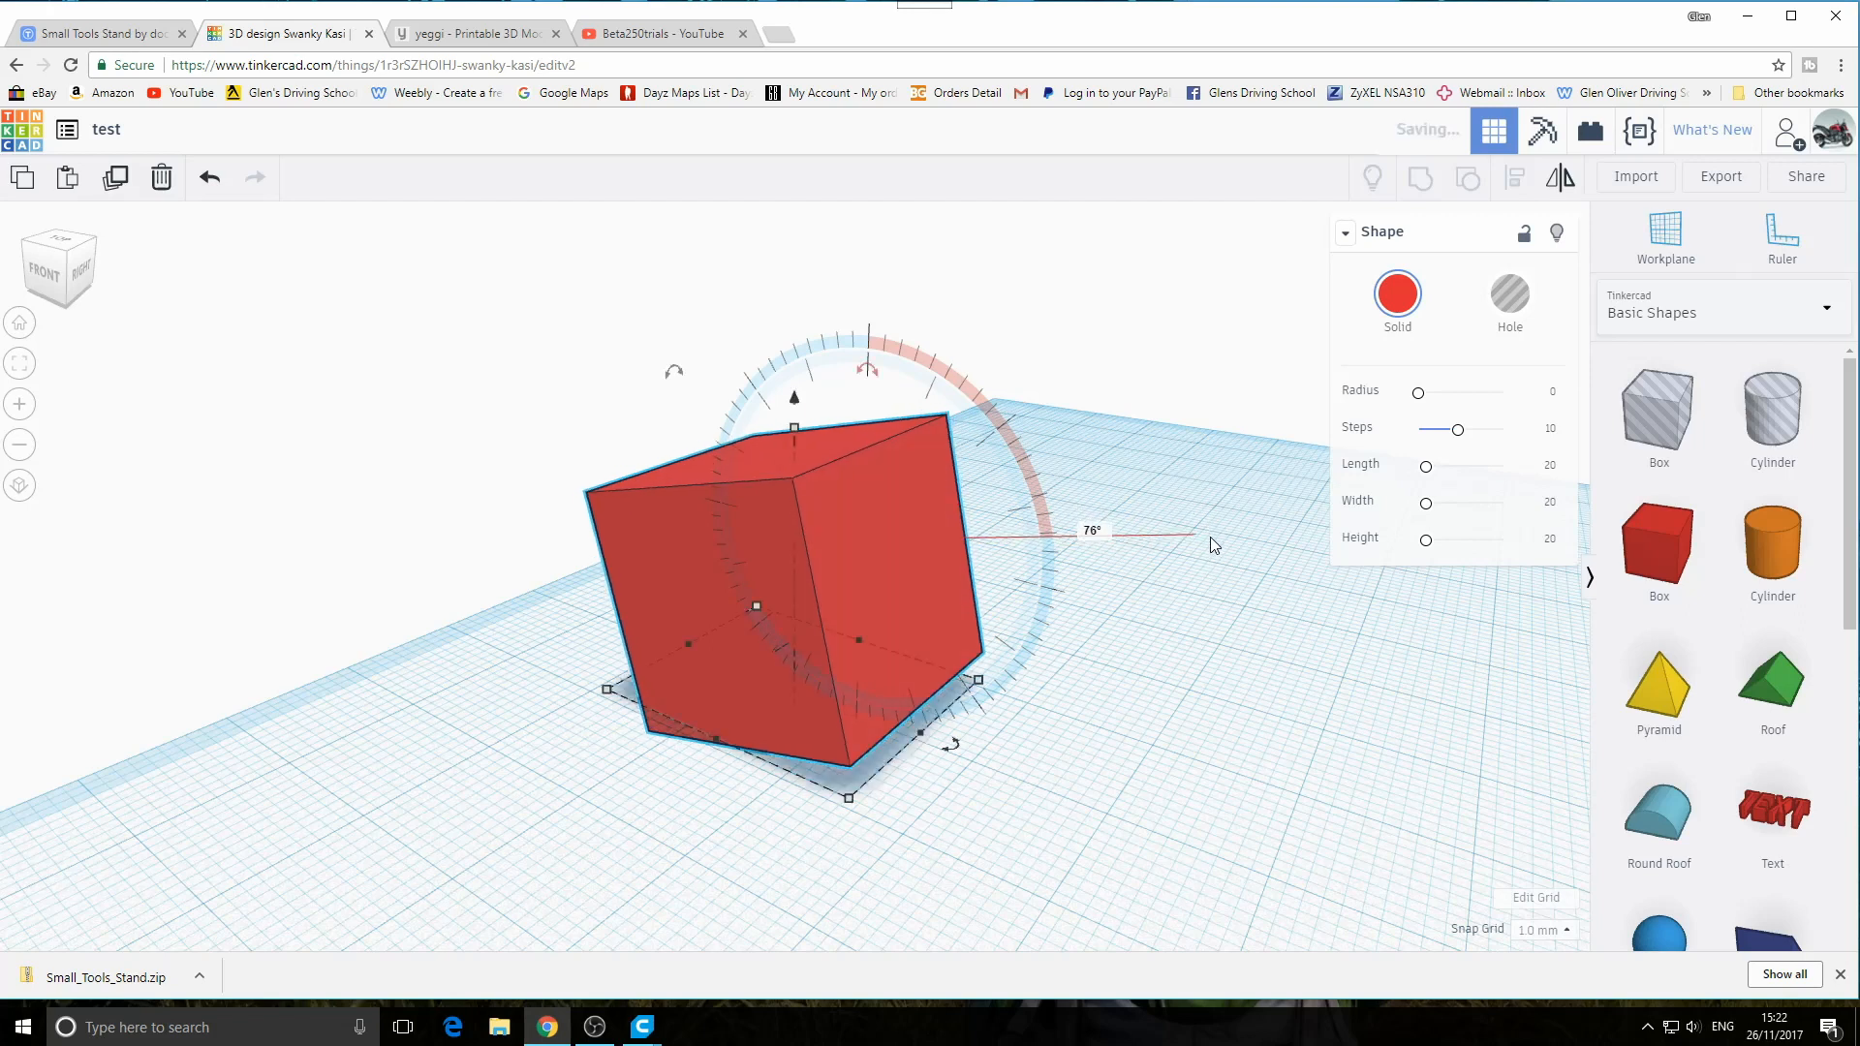
pyautogui.click(1099, 531)
pyautogui.press('Return')
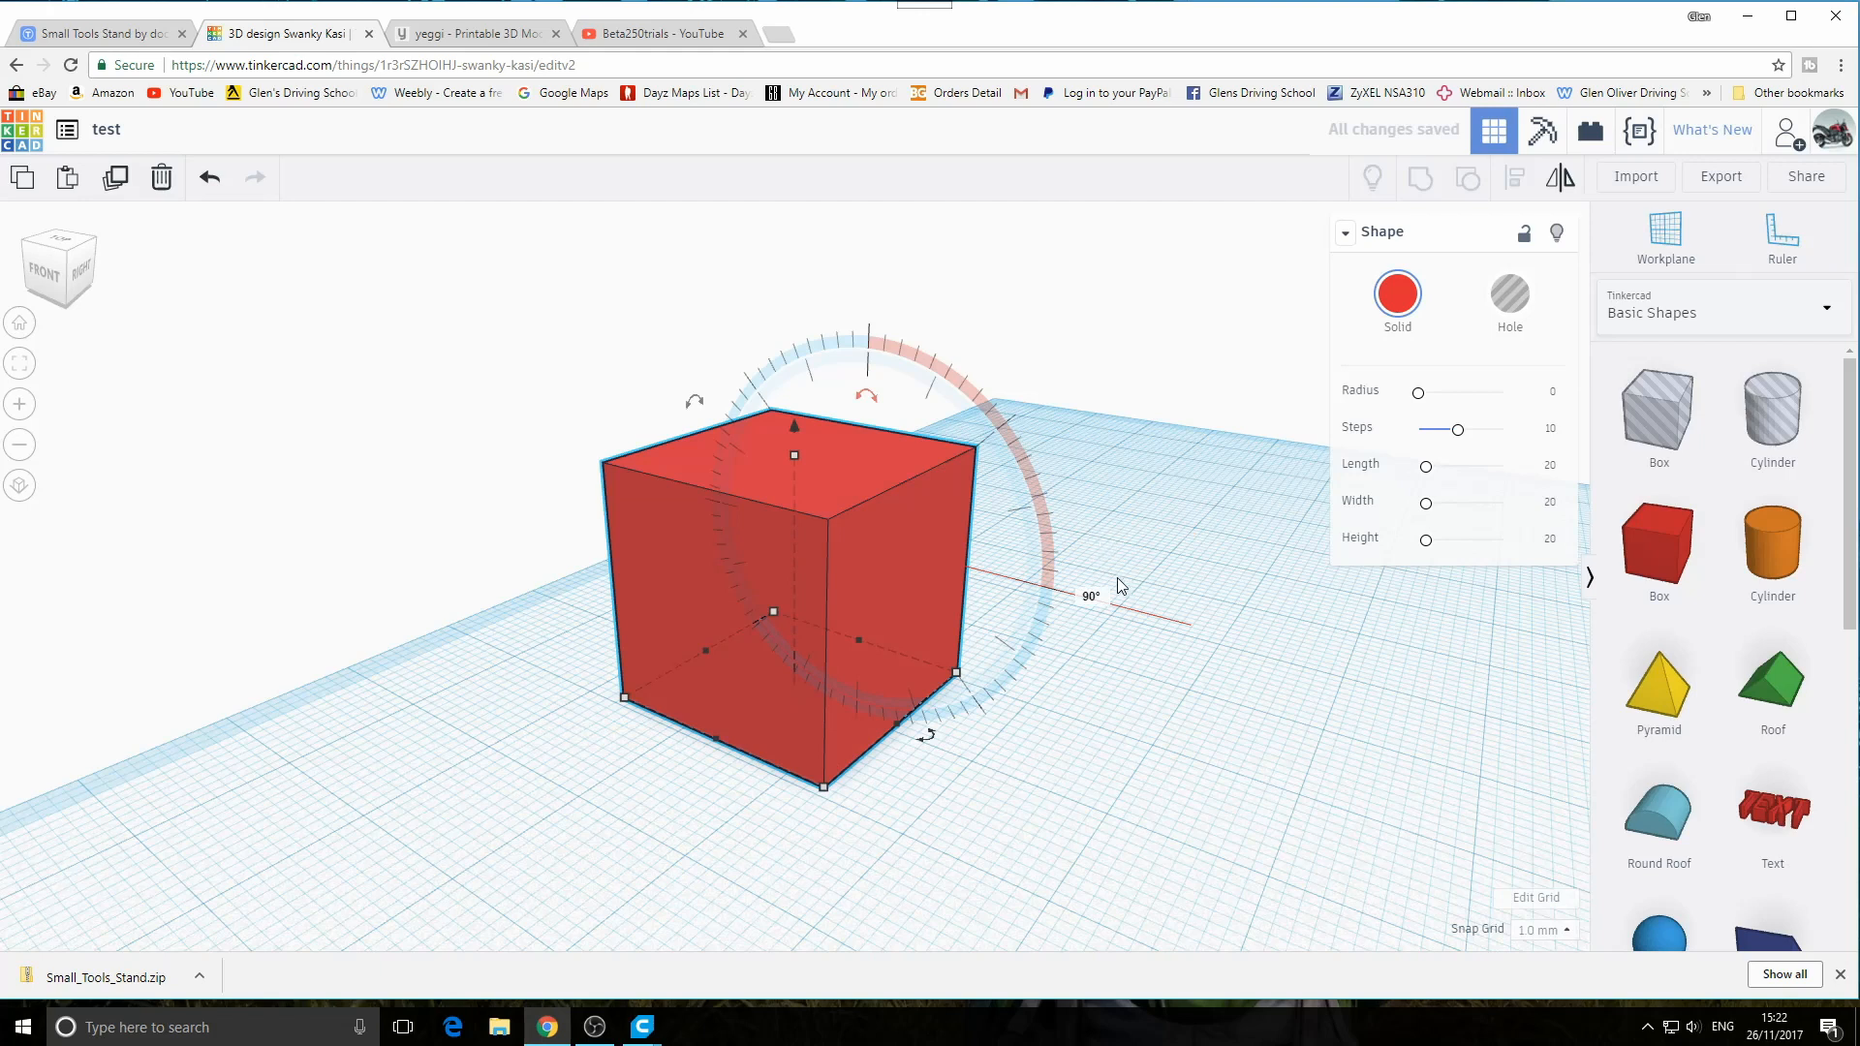
# Stretch the red box to a height of 27 mm, and set its height back to 20 mm
pyautogui.moveTo(1160, 508); pyautogui.dragTo(124, 540, button='right')
pyautogui.click(725, 487)
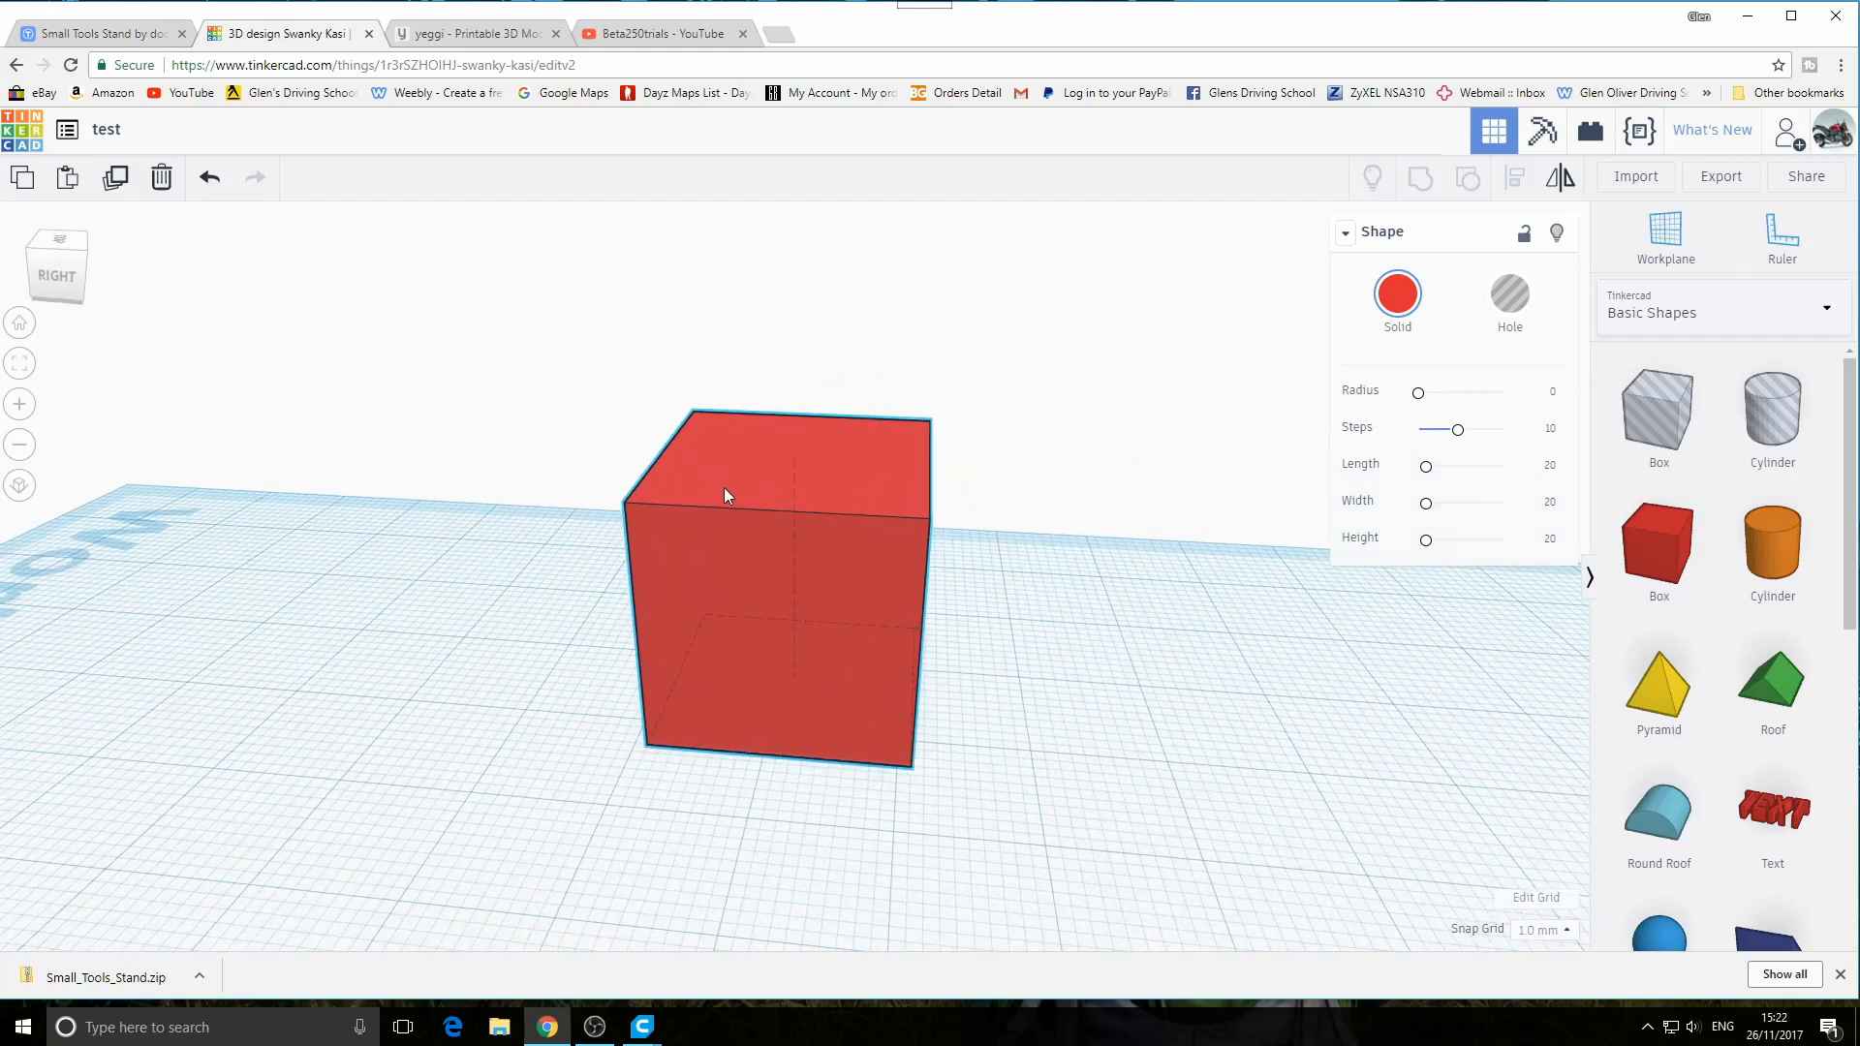
pyautogui.click(794, 459)
pyautogui.moveTo(795, 459); pyautogui.dragTo(797, 349)
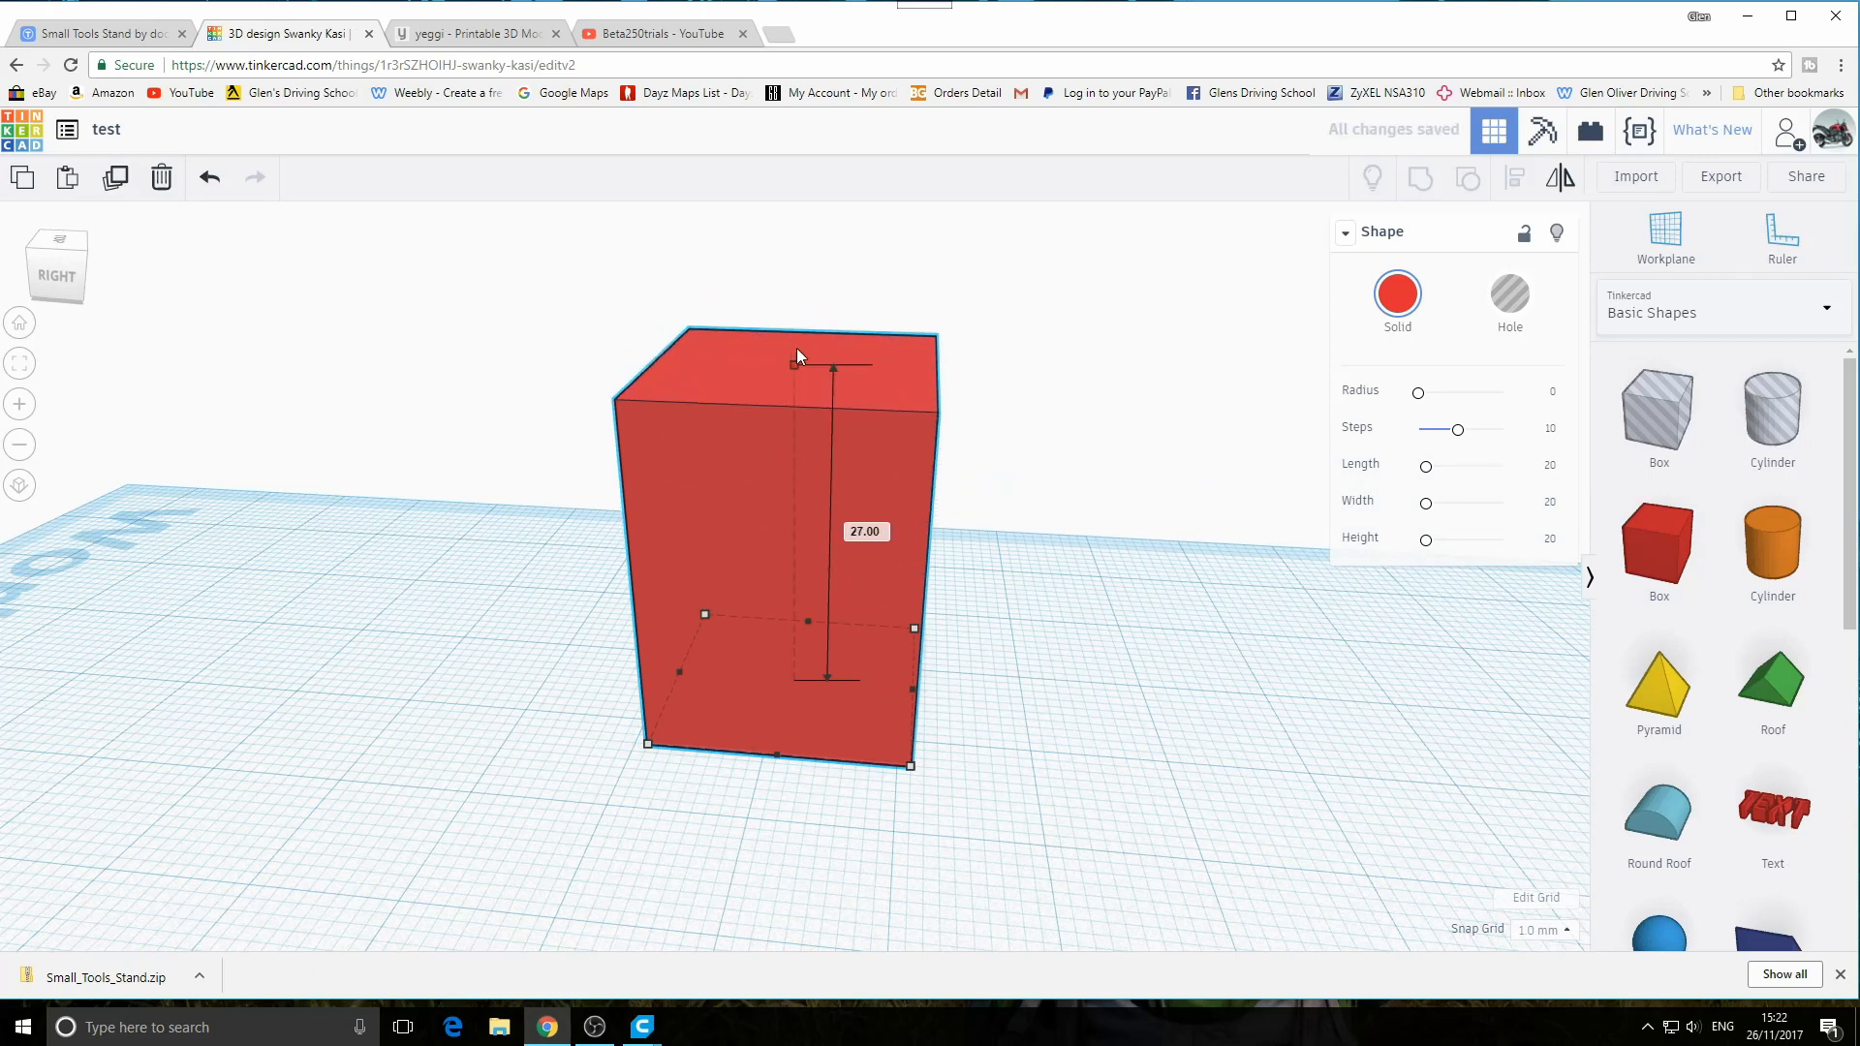
pyautogui.click(863, 533)
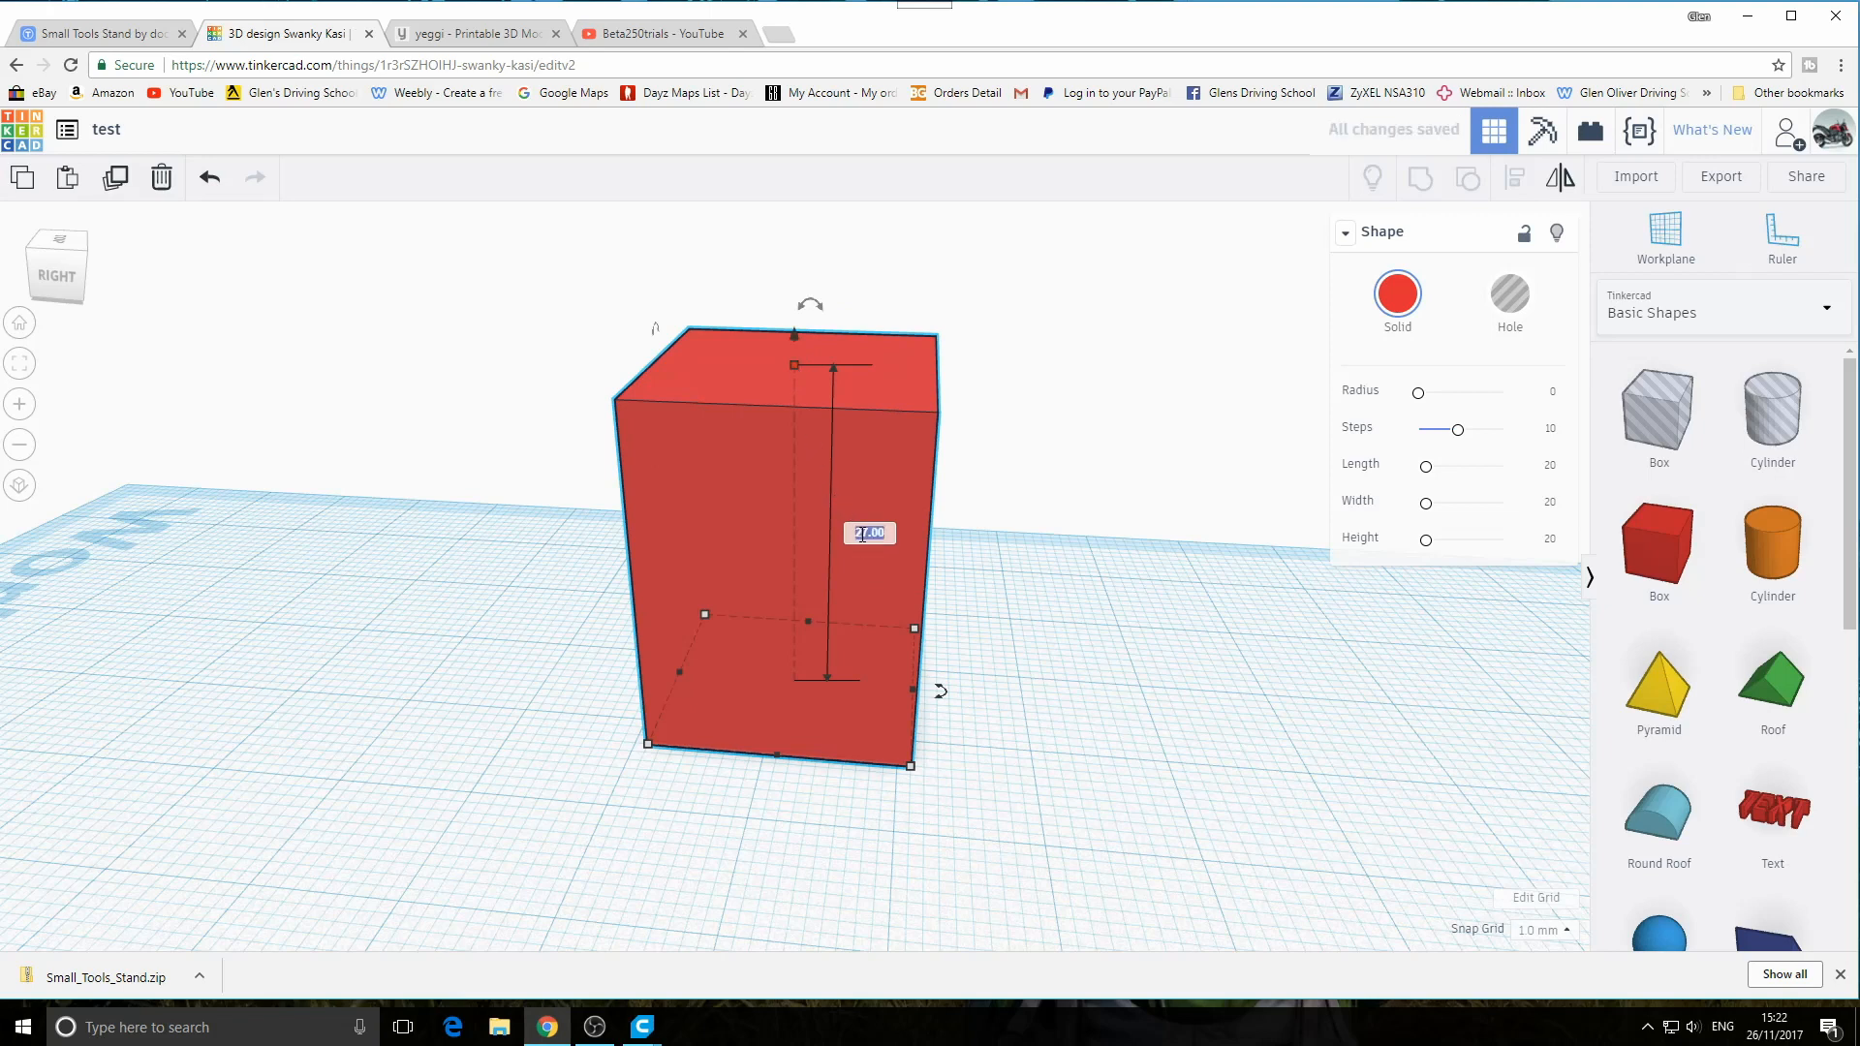
pyautogui.write('20')
pyautogui.press('Return')
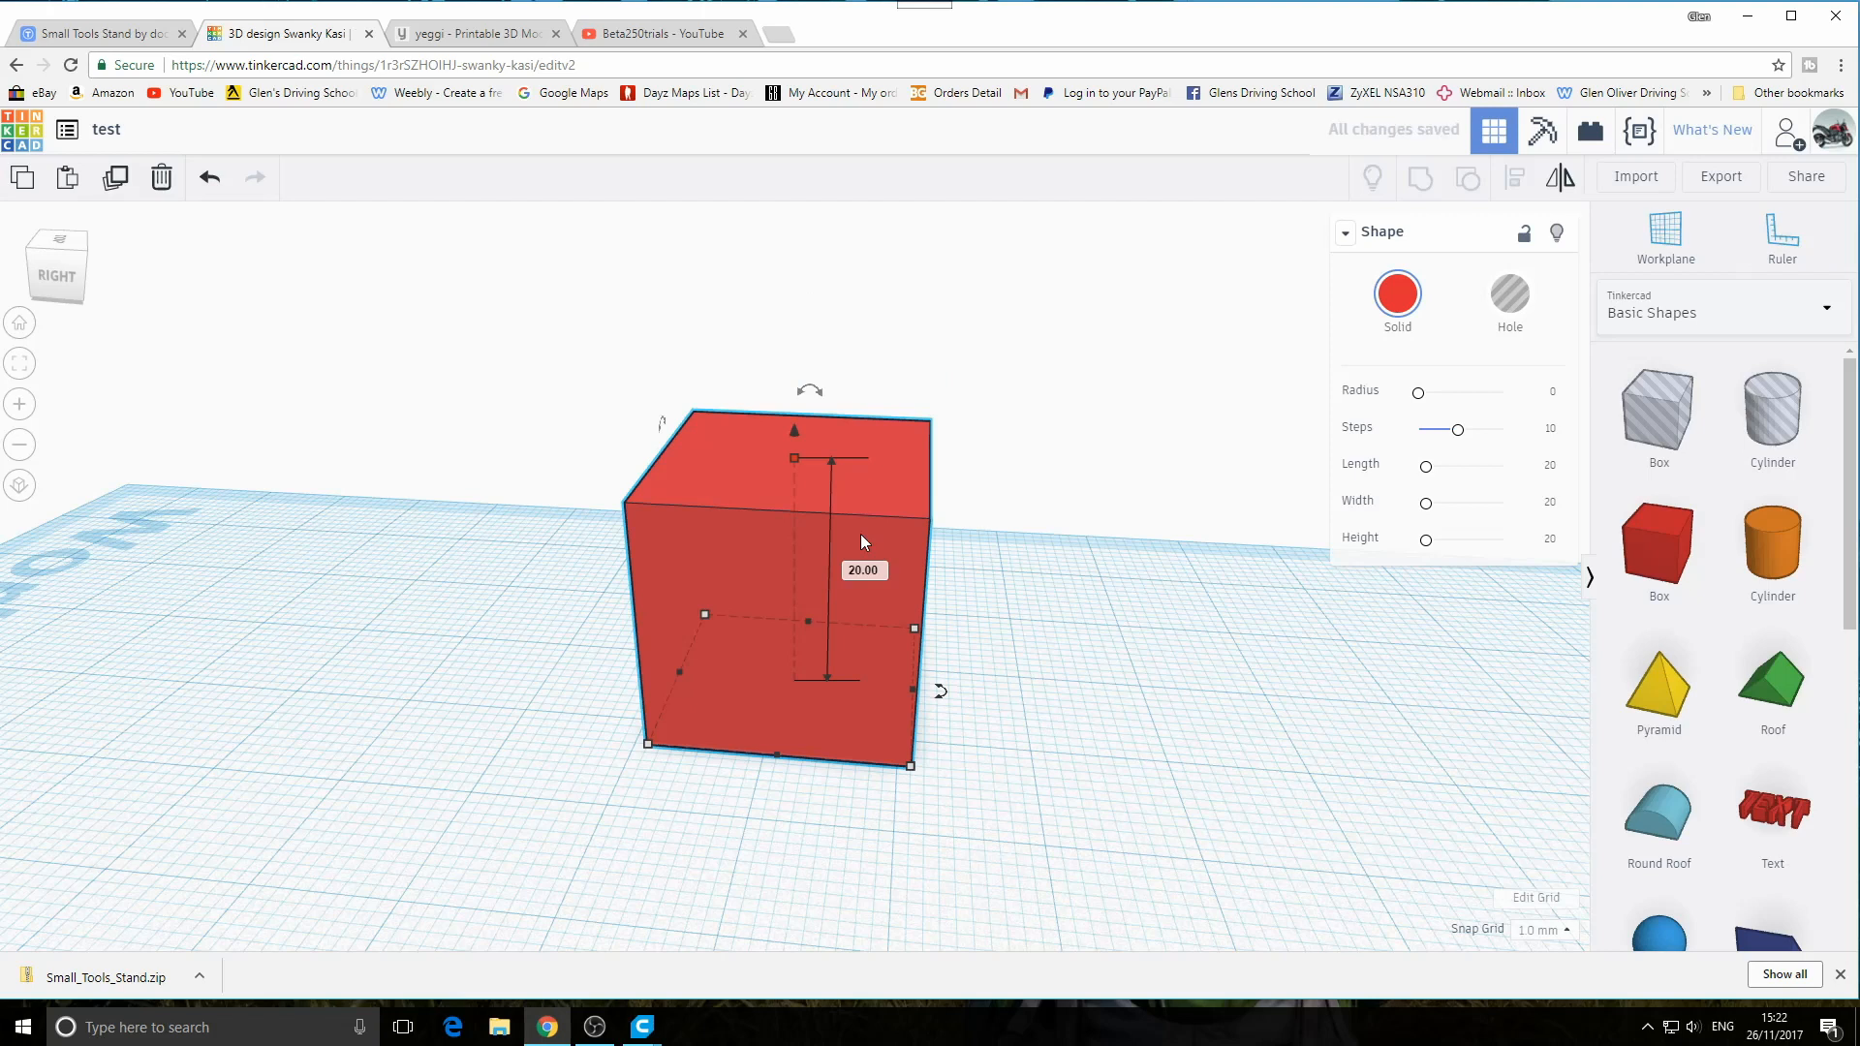
# Turn the red box into a hole, and make it solid red again
pyautogui.moveTo(1123, 683); pyautogui.dragTo(903, 722, button='right')
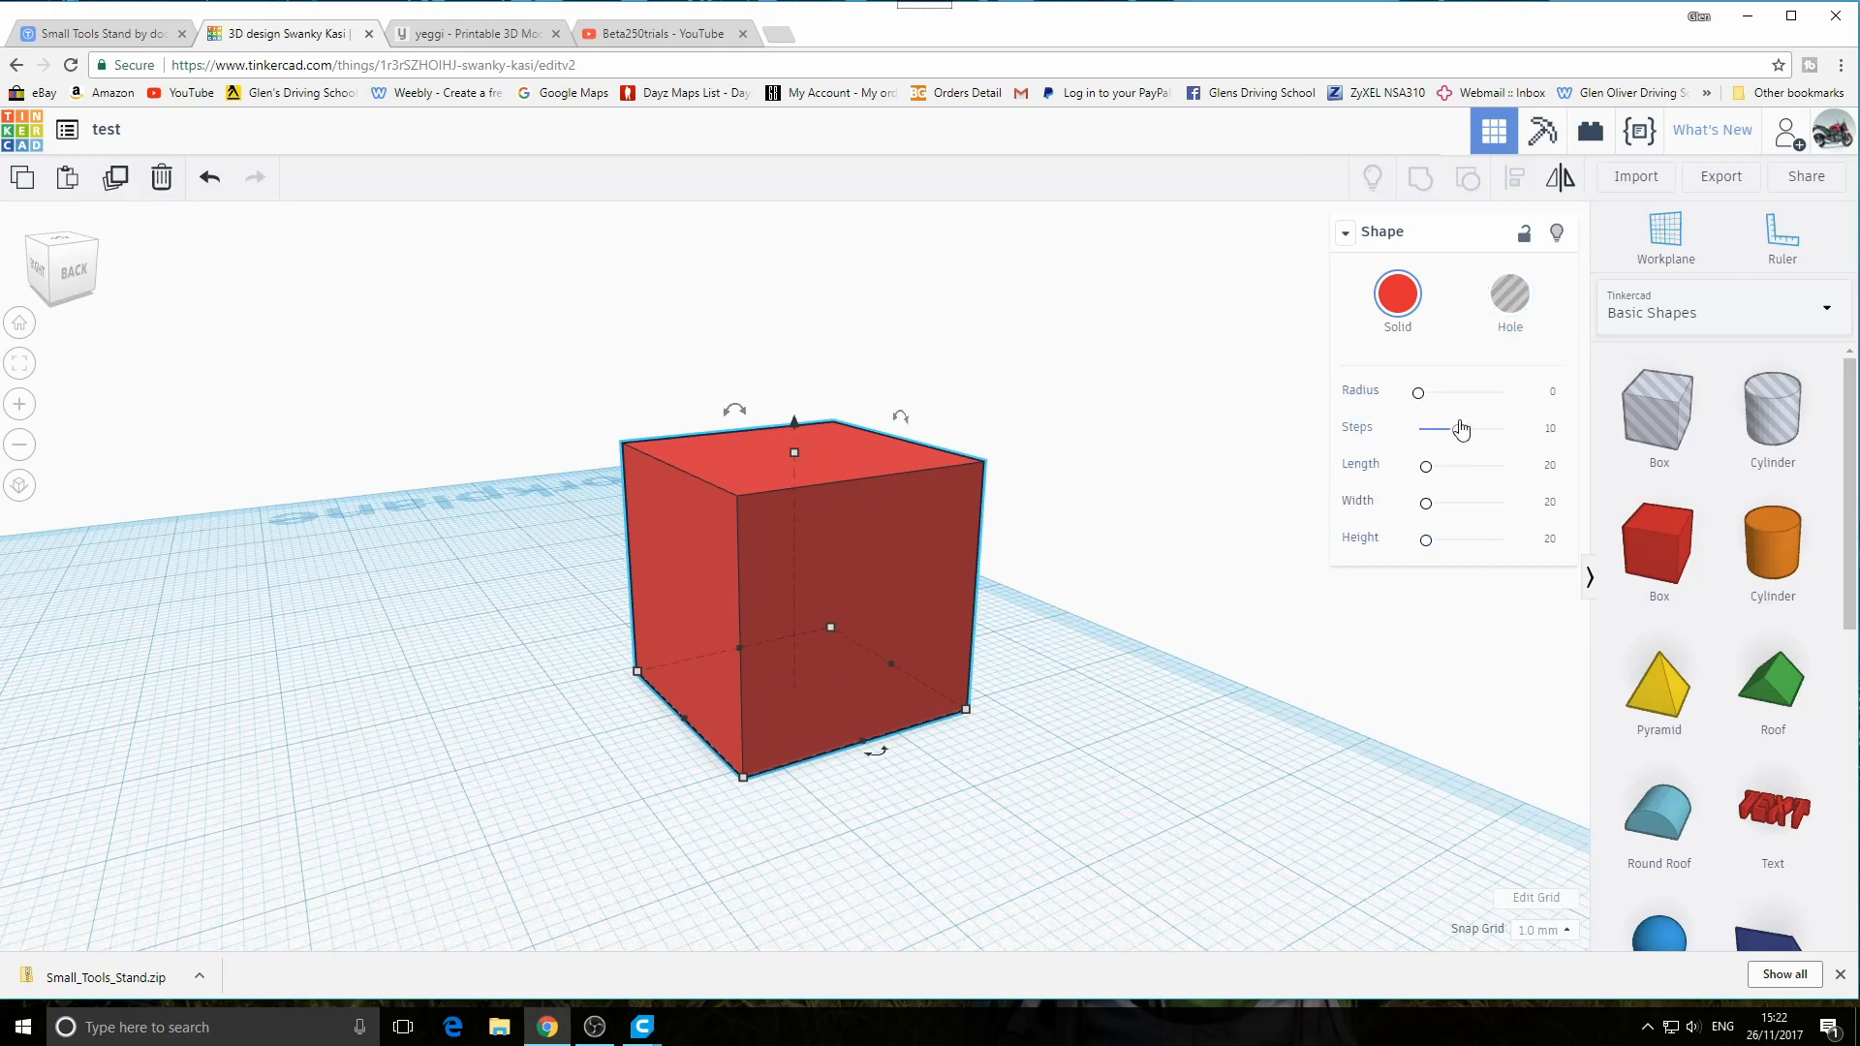
pyautogui.click(1510, 293)
pyautogui.moveTo(1018, 679); pyautogui.dragTo(1003, 588, button='right')
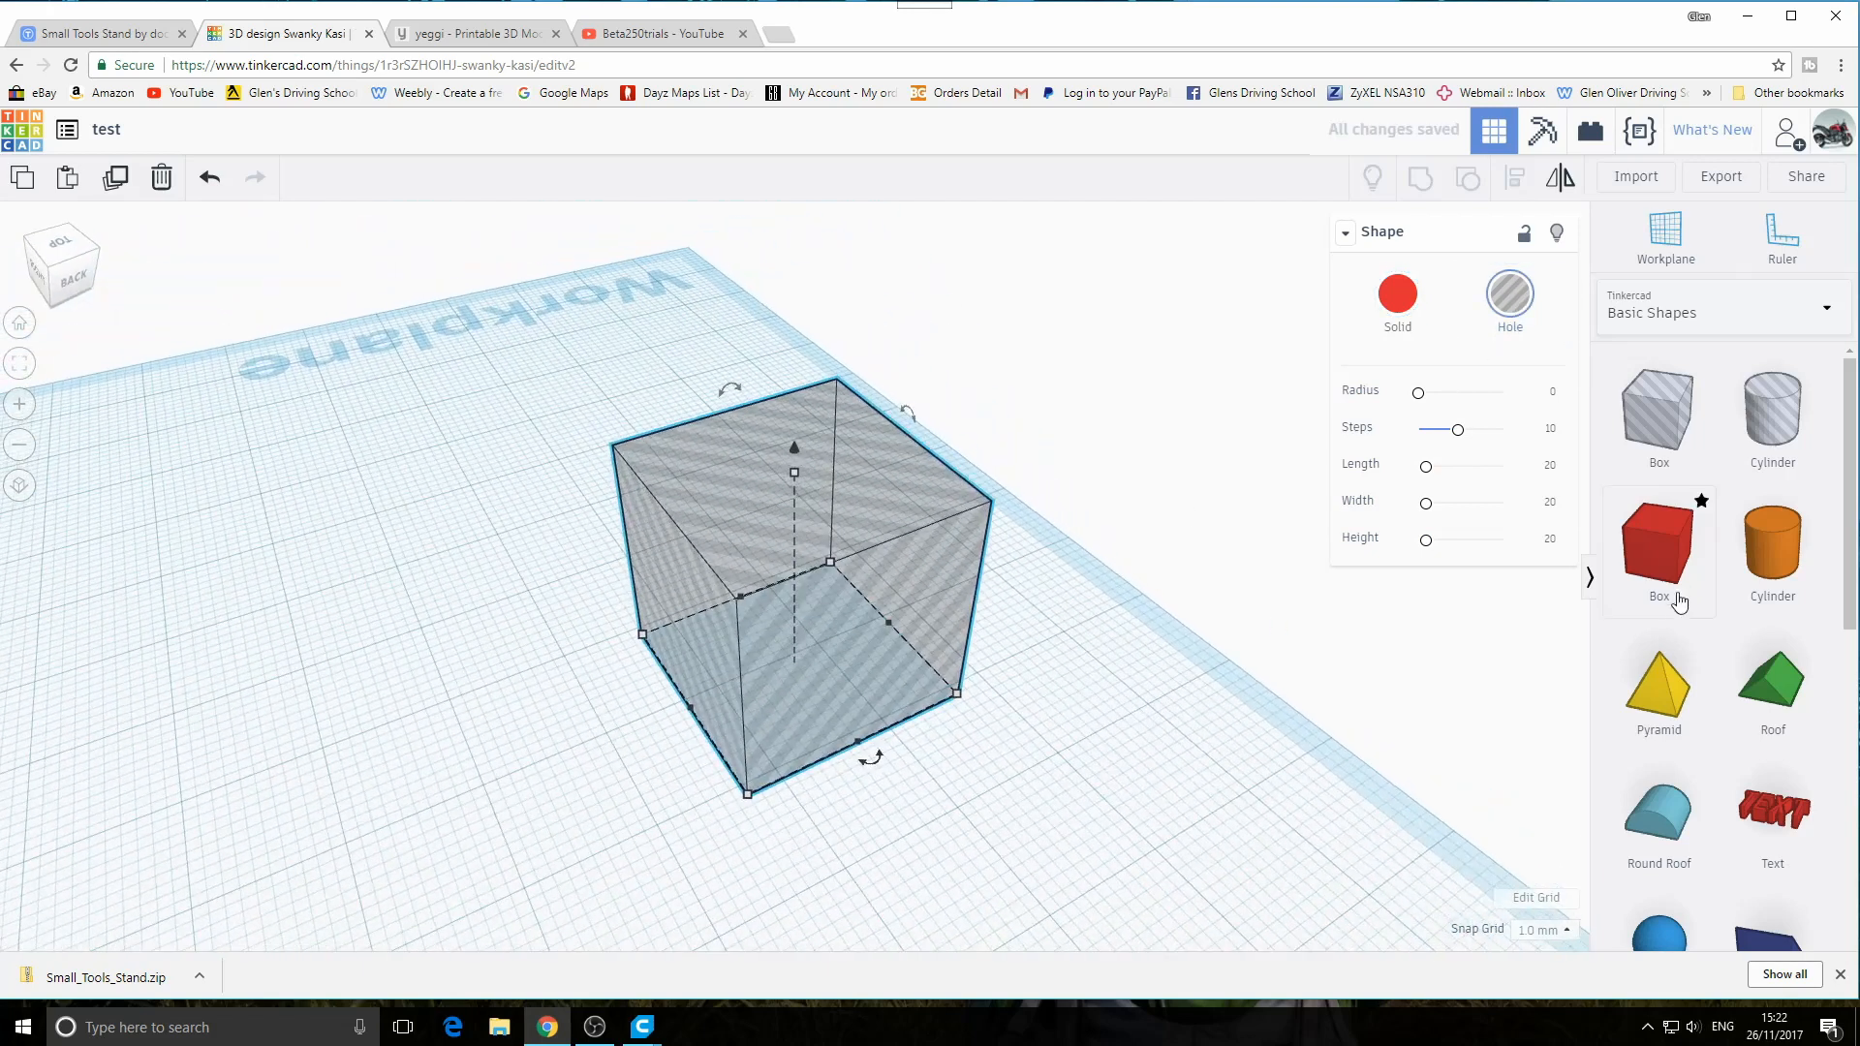
pyautogui.click(1397, 293)
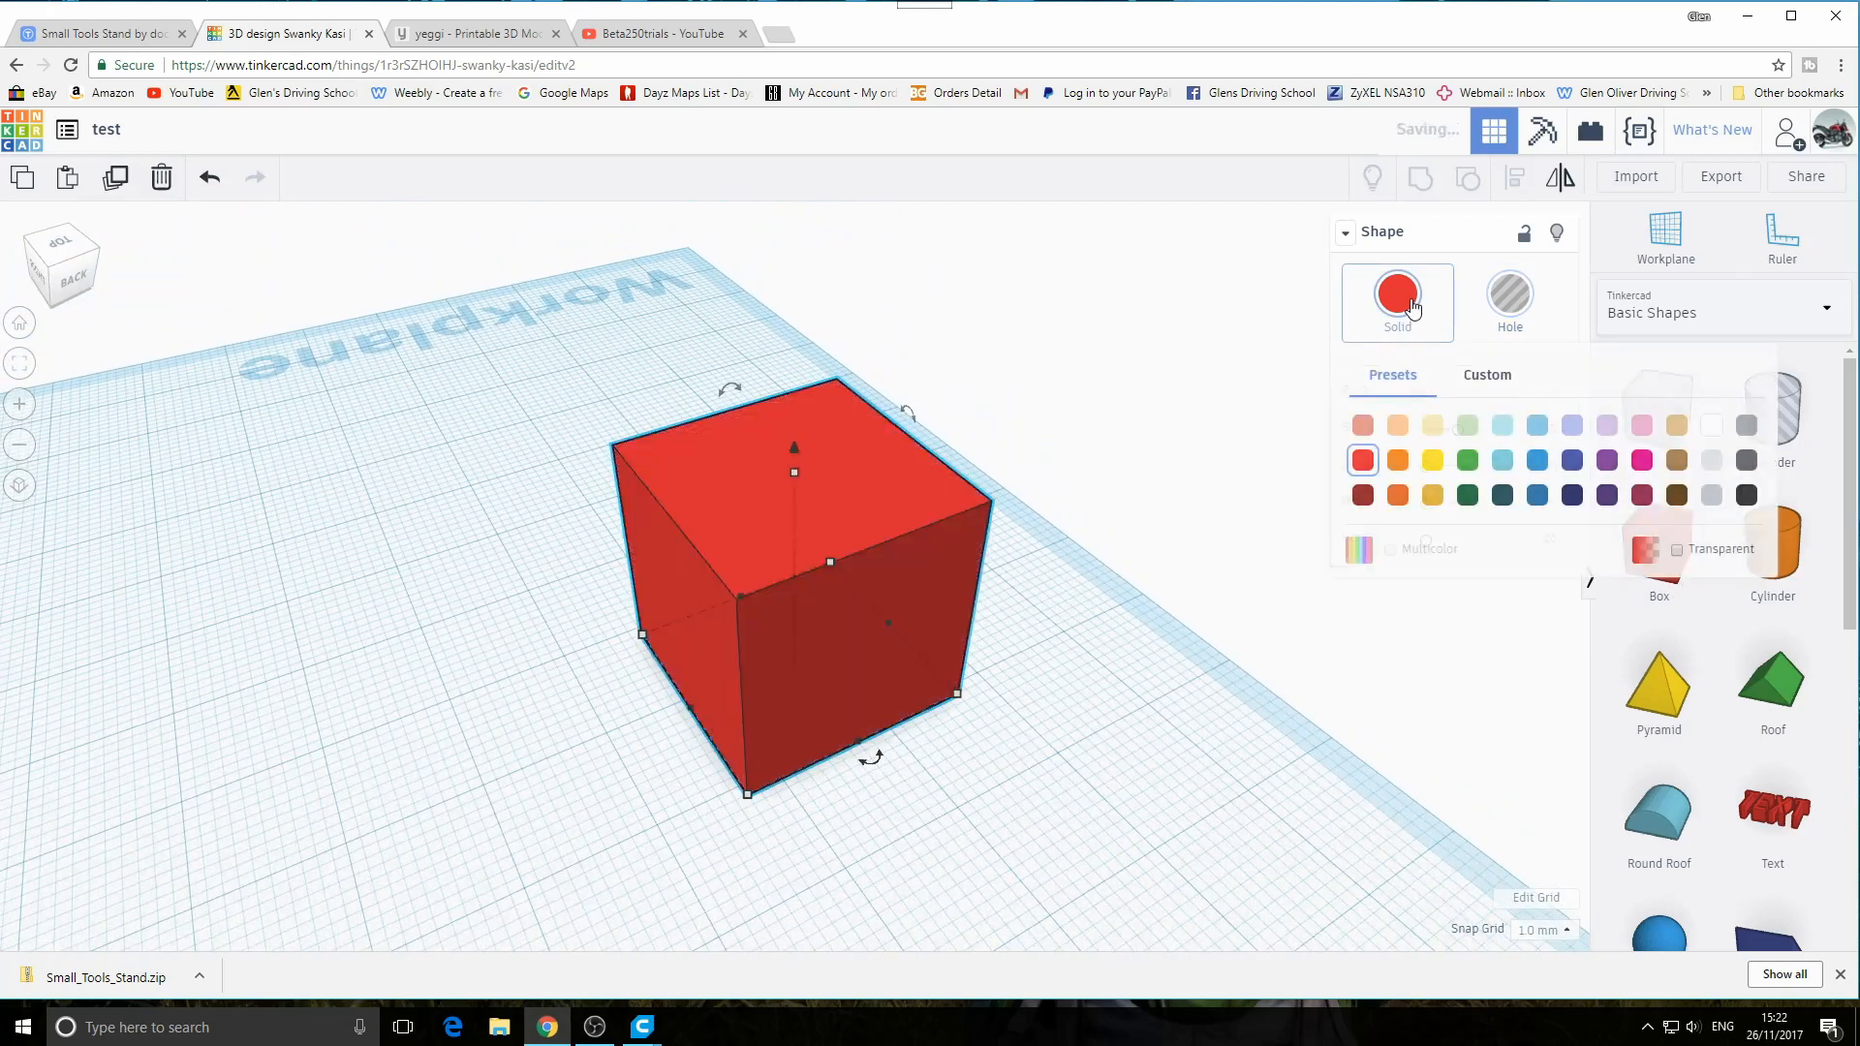
pyautogui.click(696, 548)
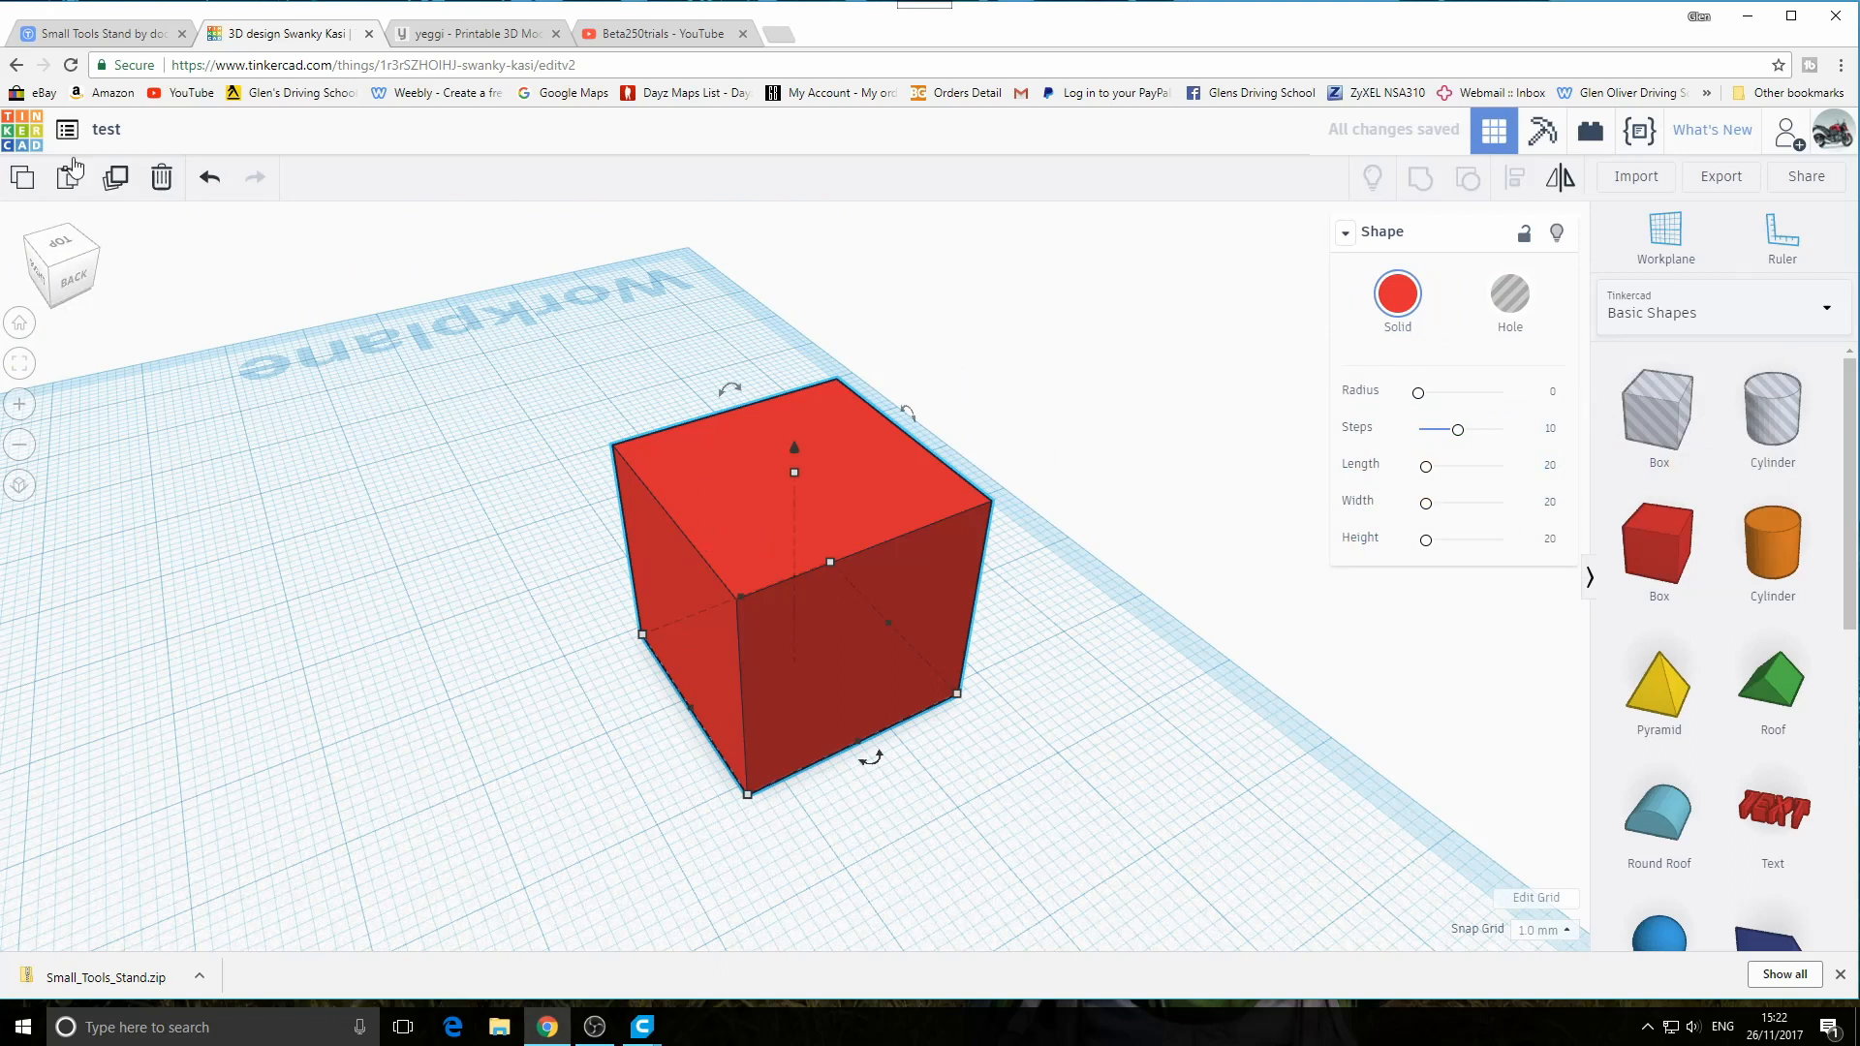
# Duplicate the red box, move the copy beside the original, and shrink its base to 15 by 16 mm
pyautogui.click(118, 181)
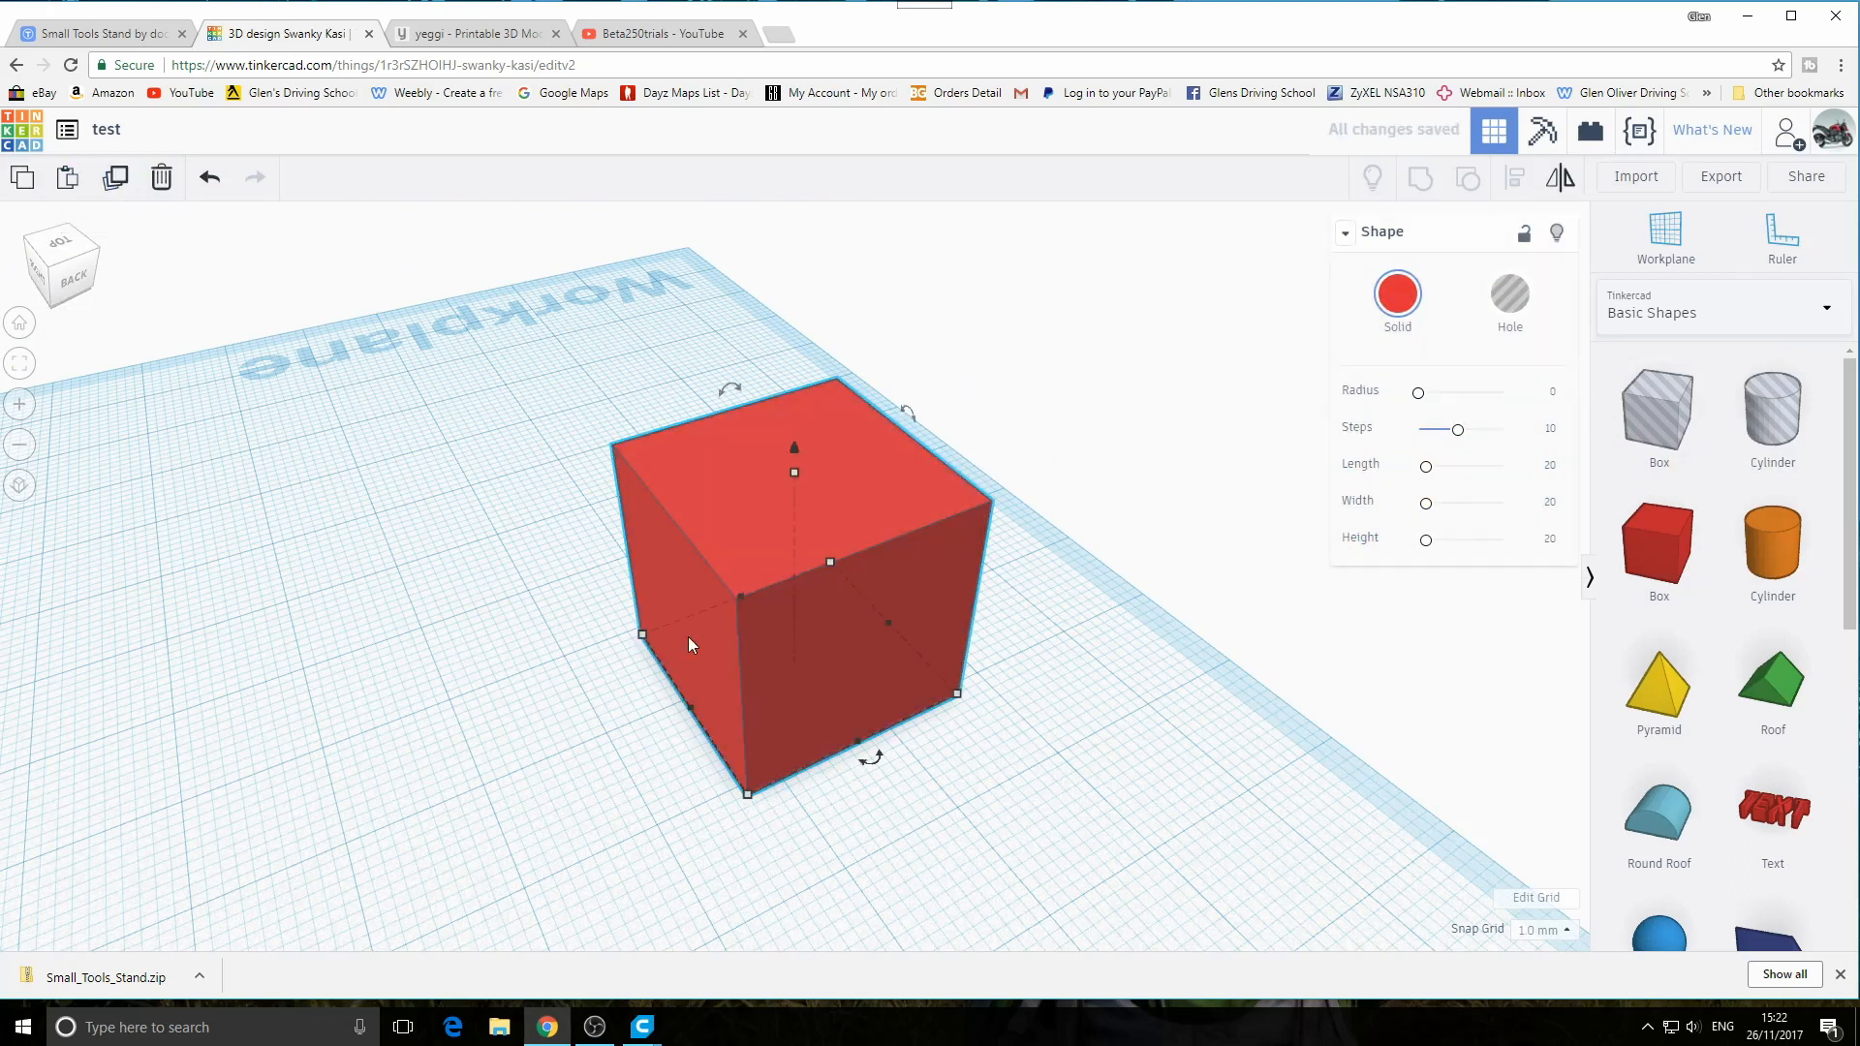
pyautogui.moveTo(801, 527); pyautogui.dragTo(459, 643)
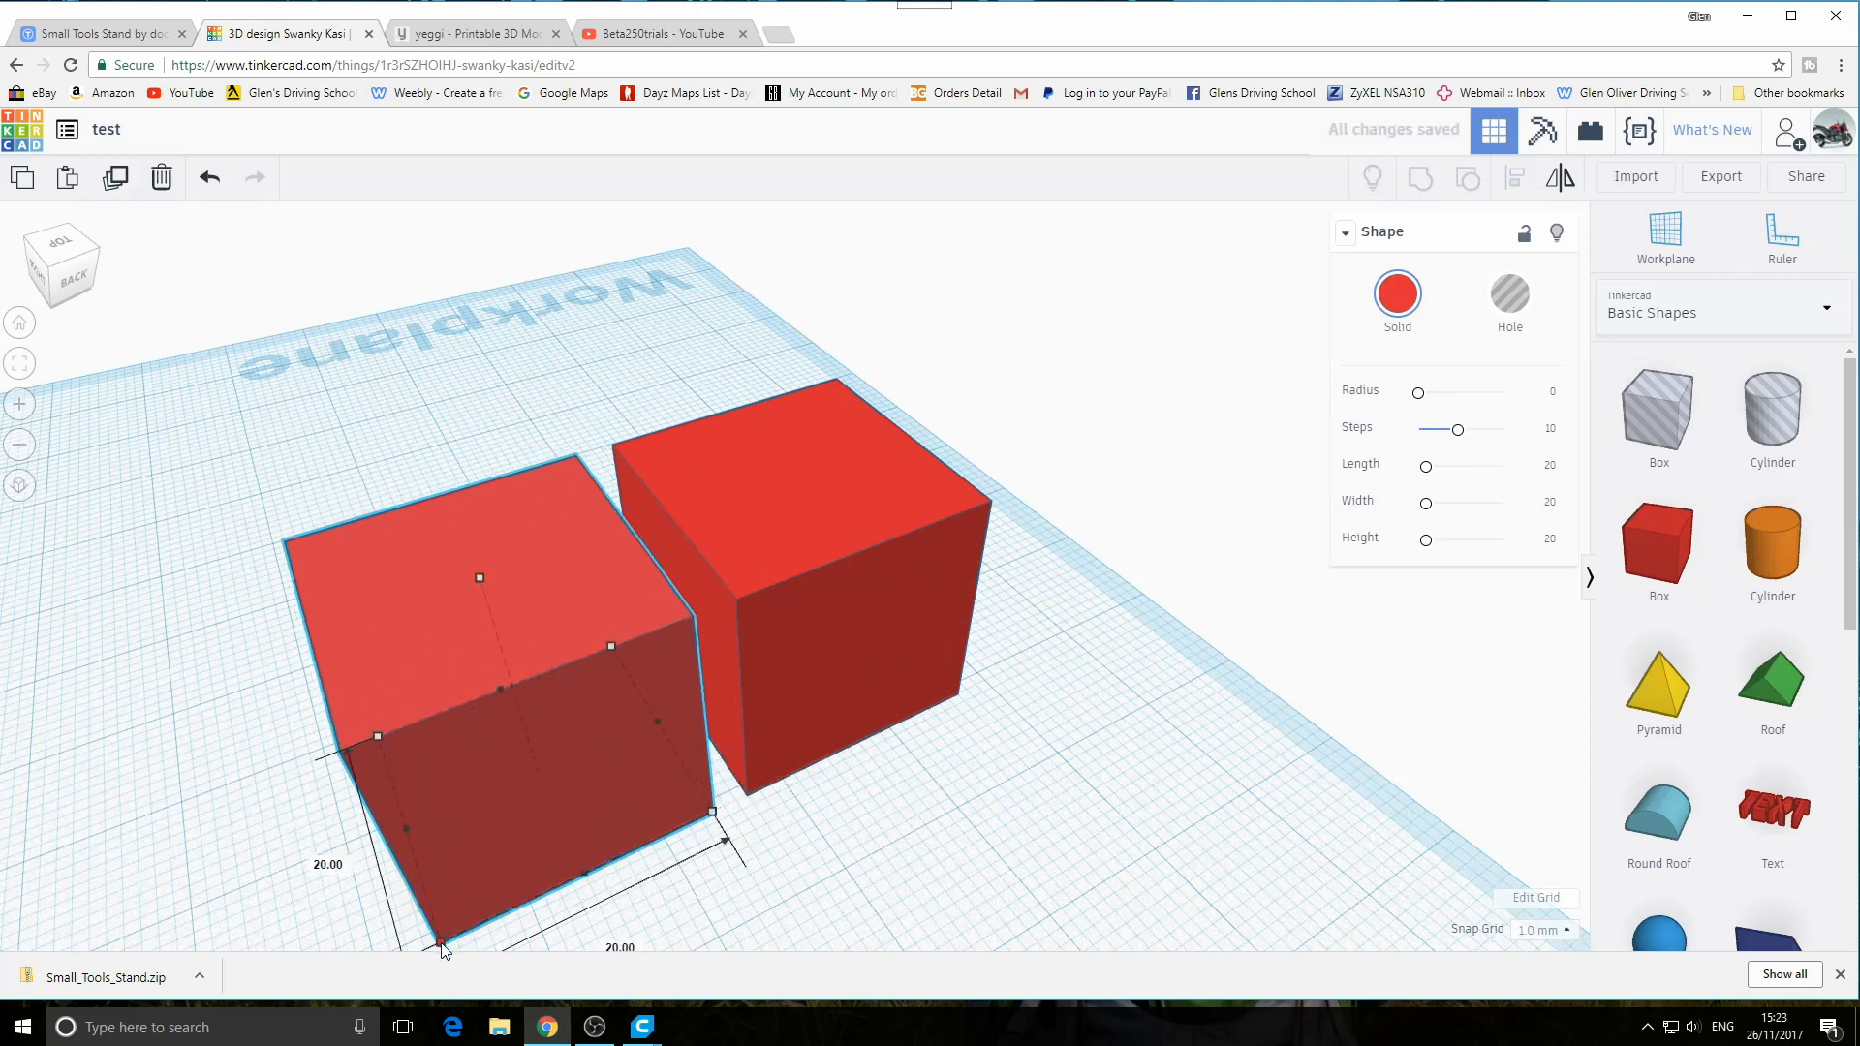
pyautogui.moveTo(438, 942); pyautogui.dragTo(477, 860)
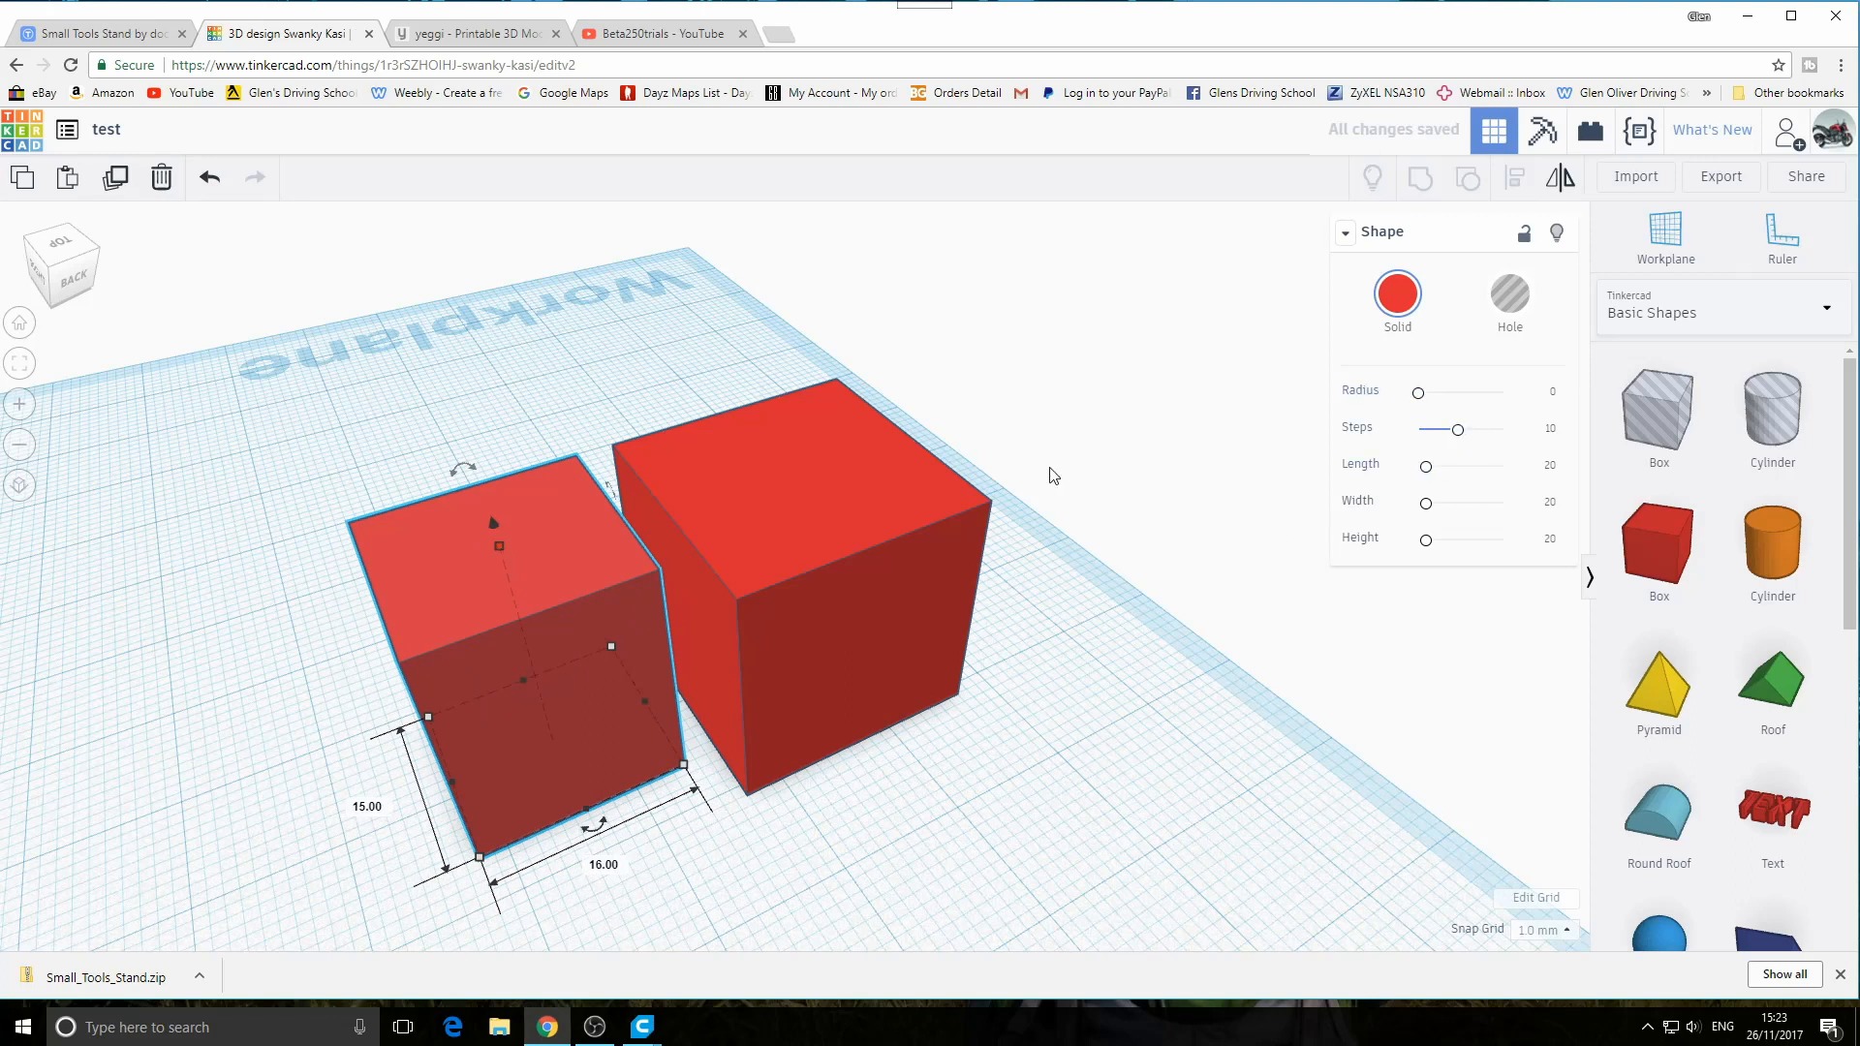
# Turn the smaller copy into a hole and position it inside the red box, raised slightly
pyautogui.click(1511, 295)
pyautogui.moveTo(585, 623); pyautogui.dragTo(732, 601)
pyautogui.moveTo(640, 520); pyautogui.dragTo(643, 495)
pyautogui.moveTo(1110, 734); pyautogui.dragTo(1422, 761, button='right')
pyautogui.moveTo(867, 699); pyautogui.dragTo(857, 554)
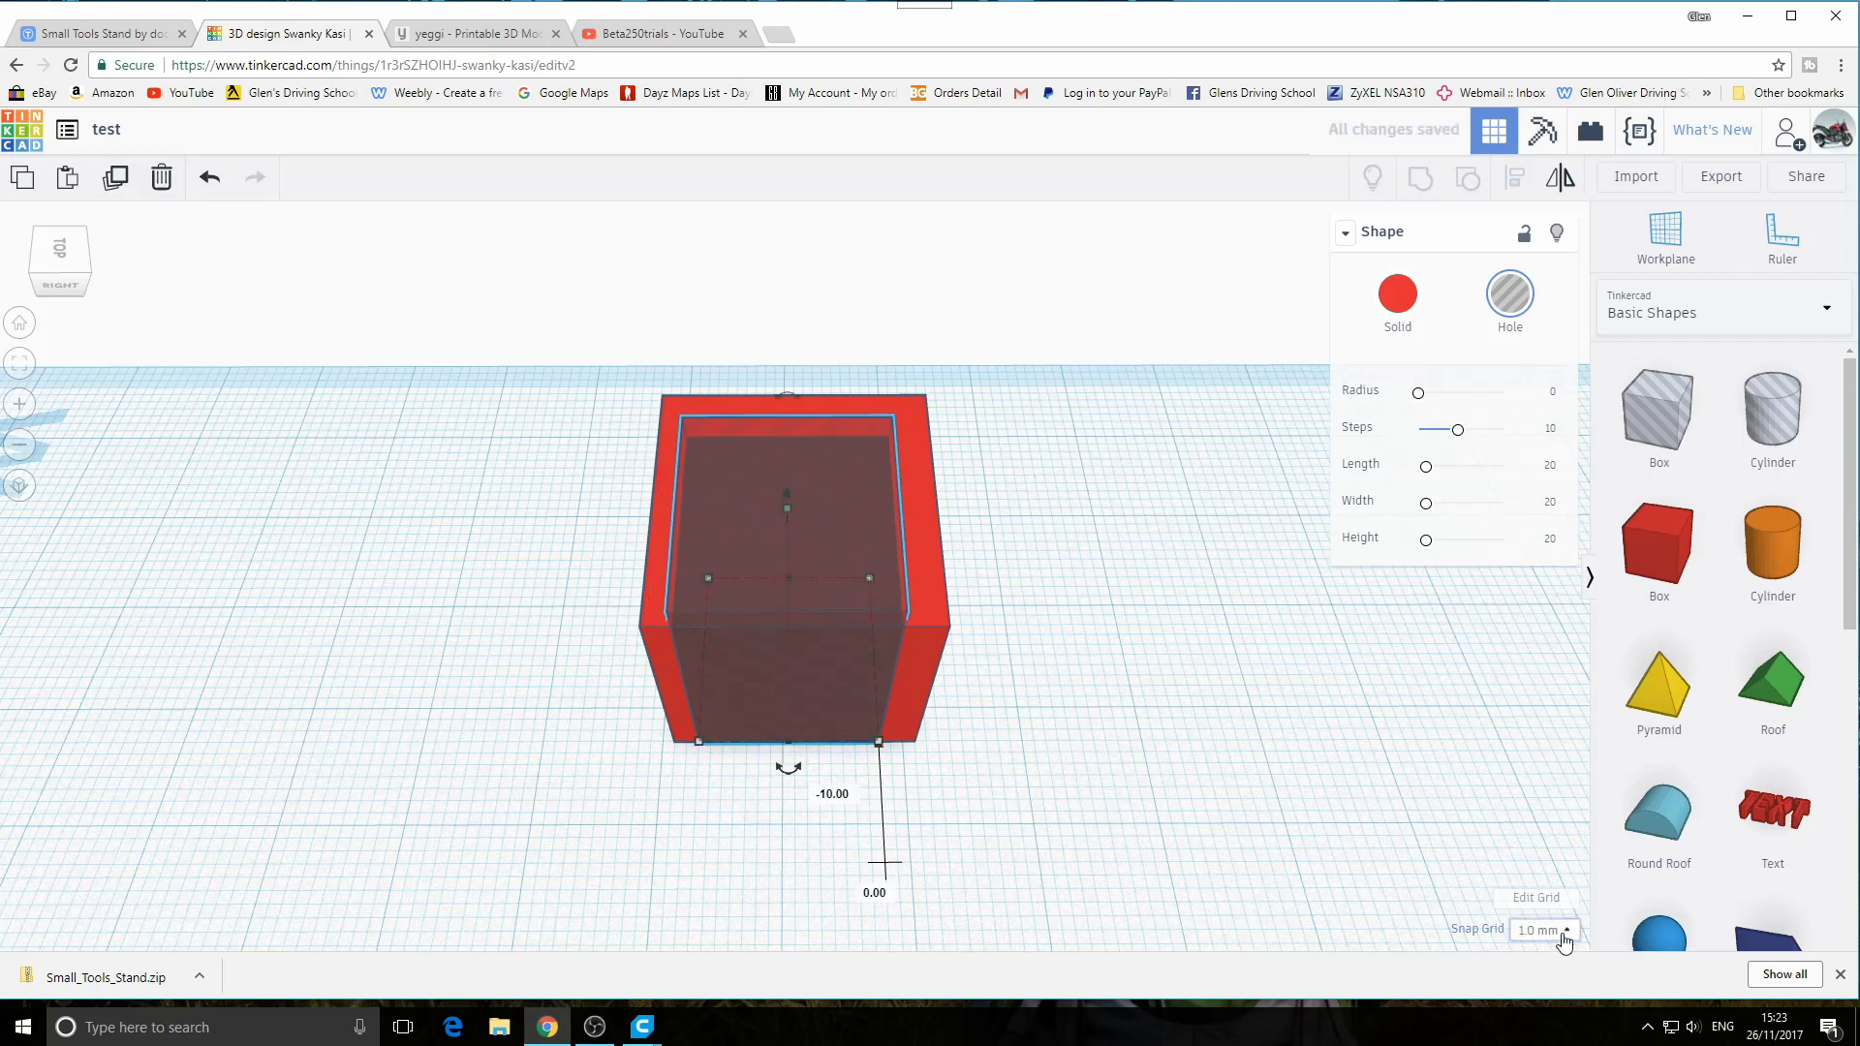
# Set the snap grid to 0.1 mm and shift the hole box by 0.5 mm and -0.3 mm
pyautogui.click(1566, 932)
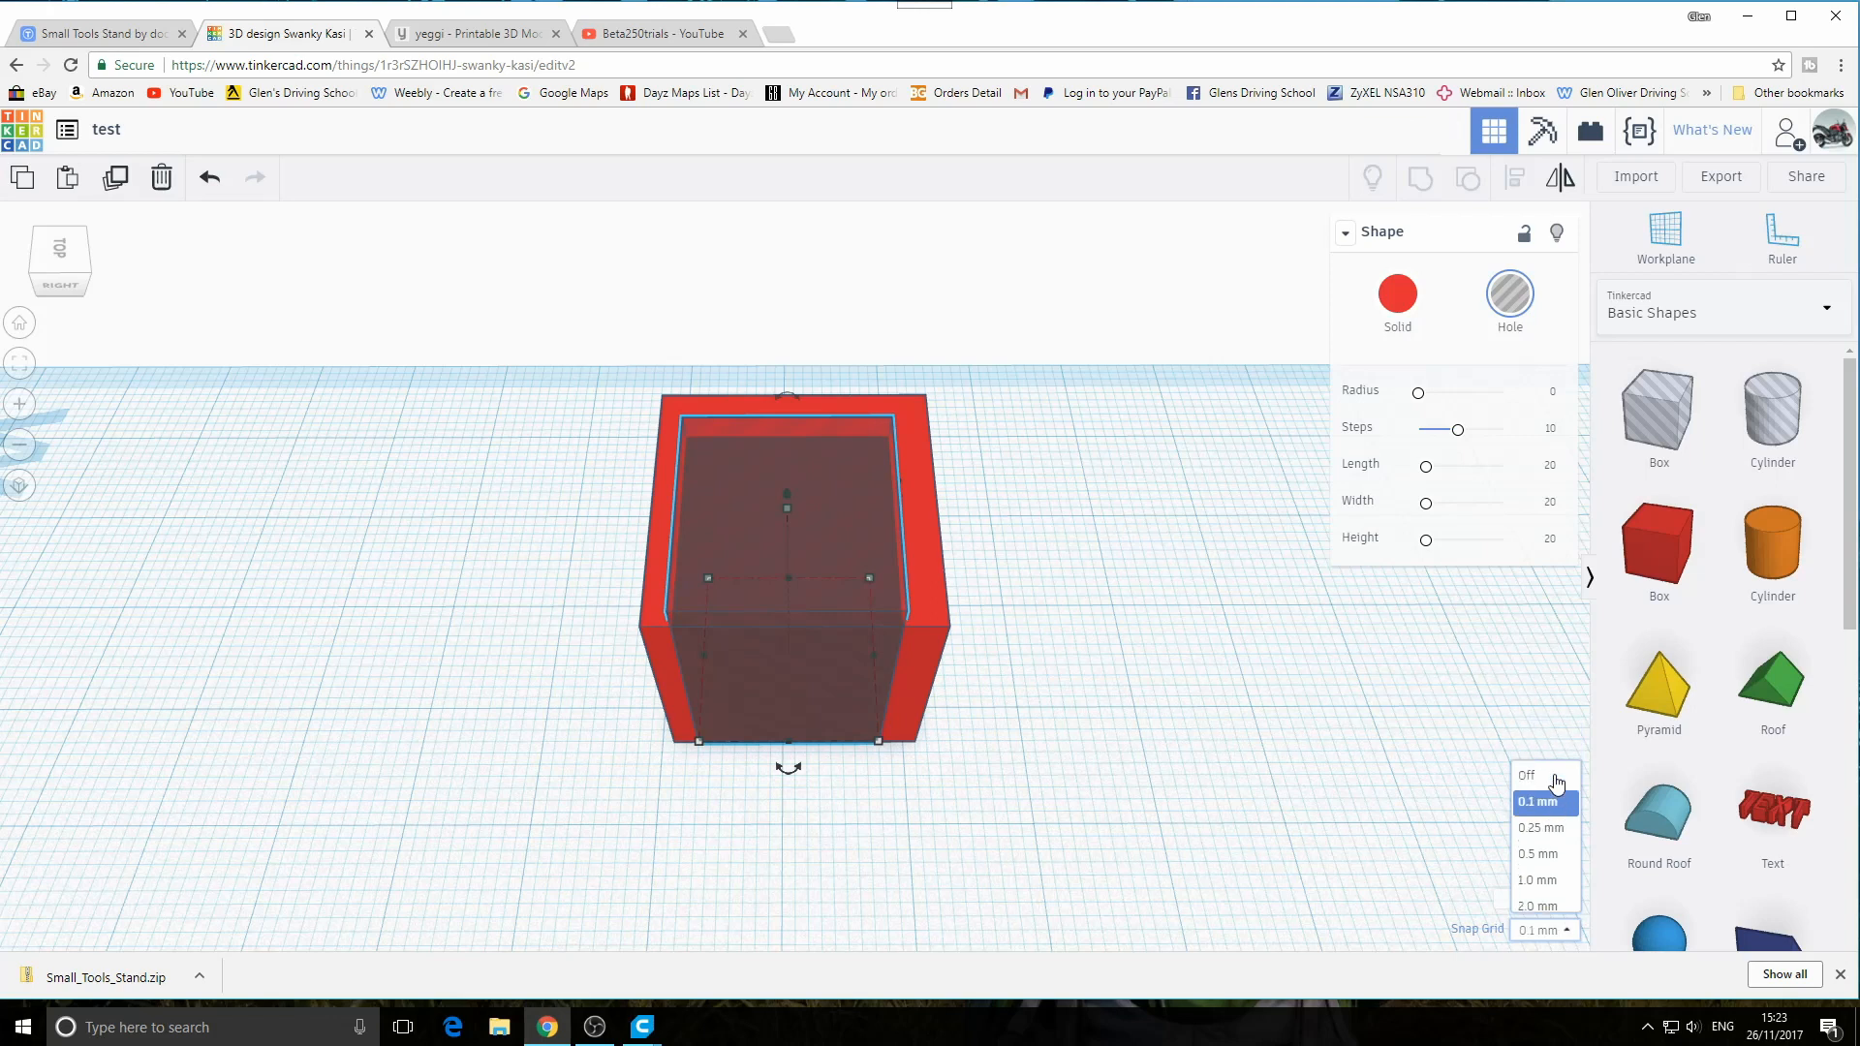
pyautogui.click(1546, 764)
pyautogui.moveTo(833, 527); pyautogui.dragTo(830, 543)
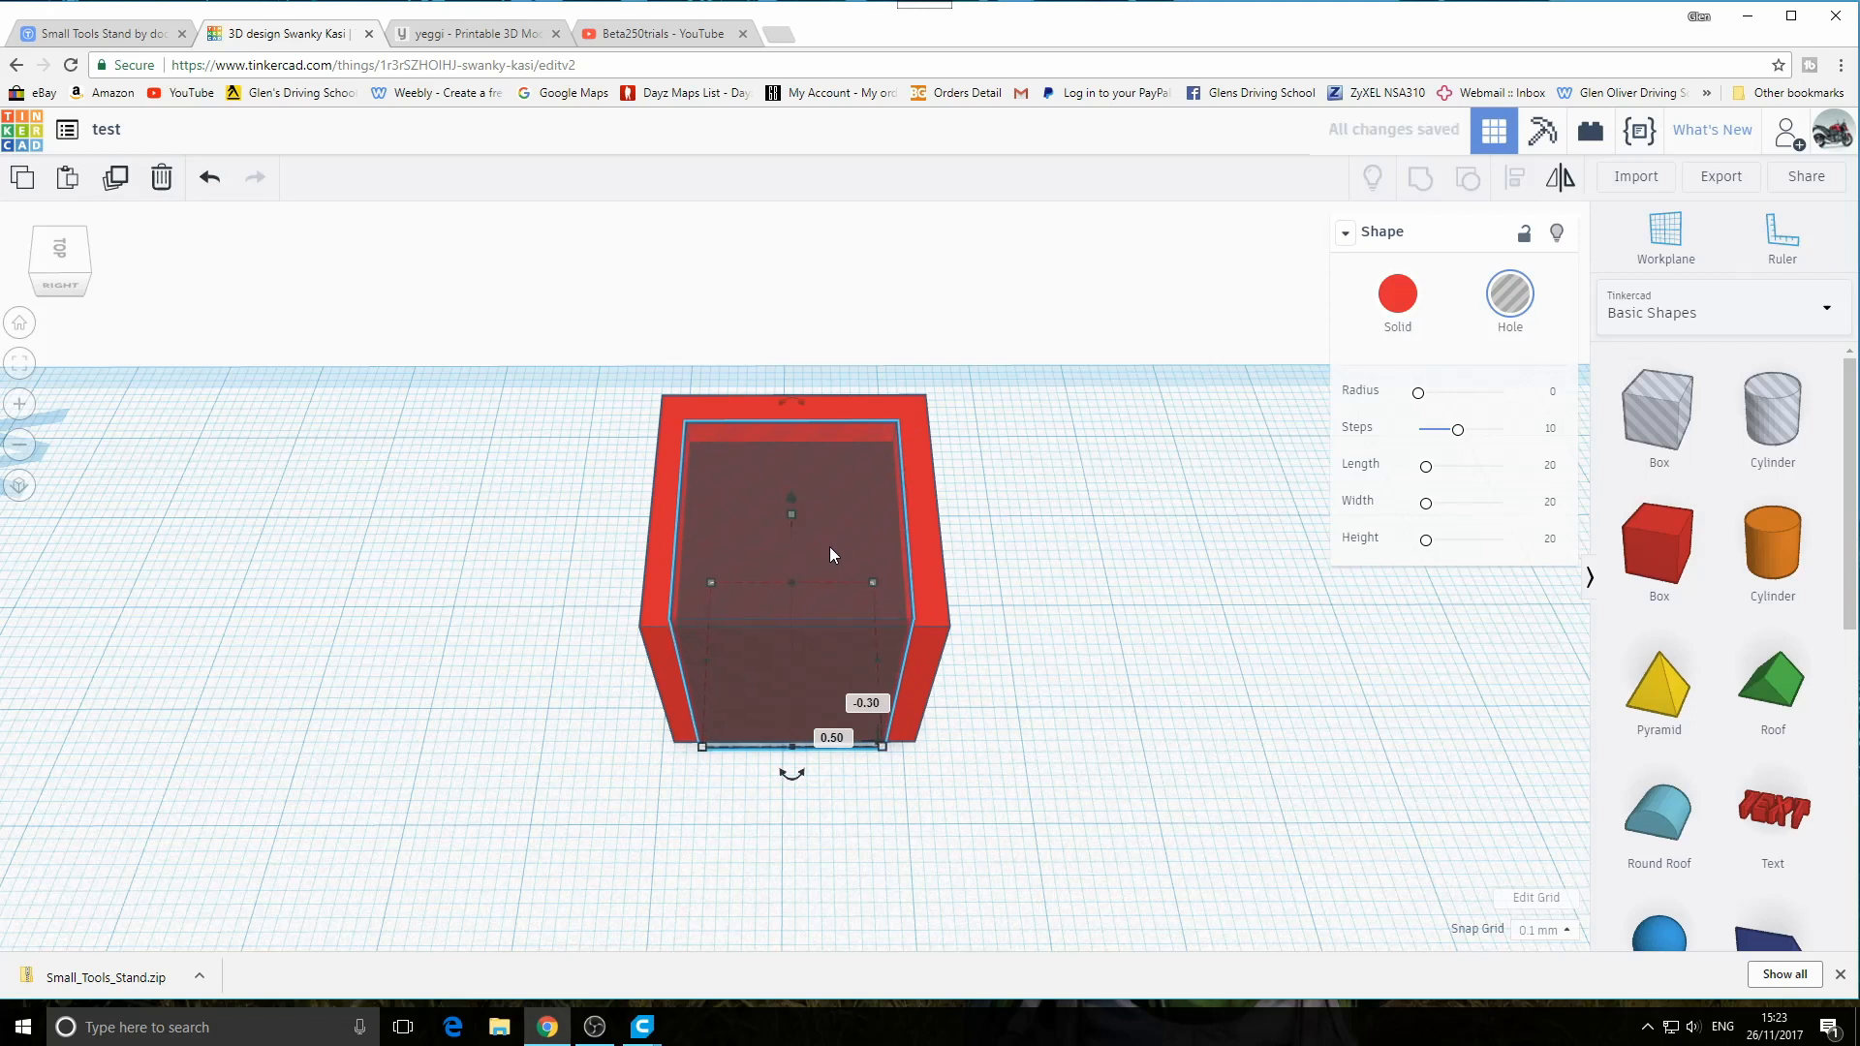
# Nudge the hole box sideways in small increments to roughly centre it between the red box's side walls
pyautogui.press('Left')
pyautogui.press('Left')
pyautogui.press('Left')
pyautogui.press('Left')
pyautogui.press('Left')
pyautogui.press('Left')
pyautogui.press('Left')
pyautogui.press('Left')
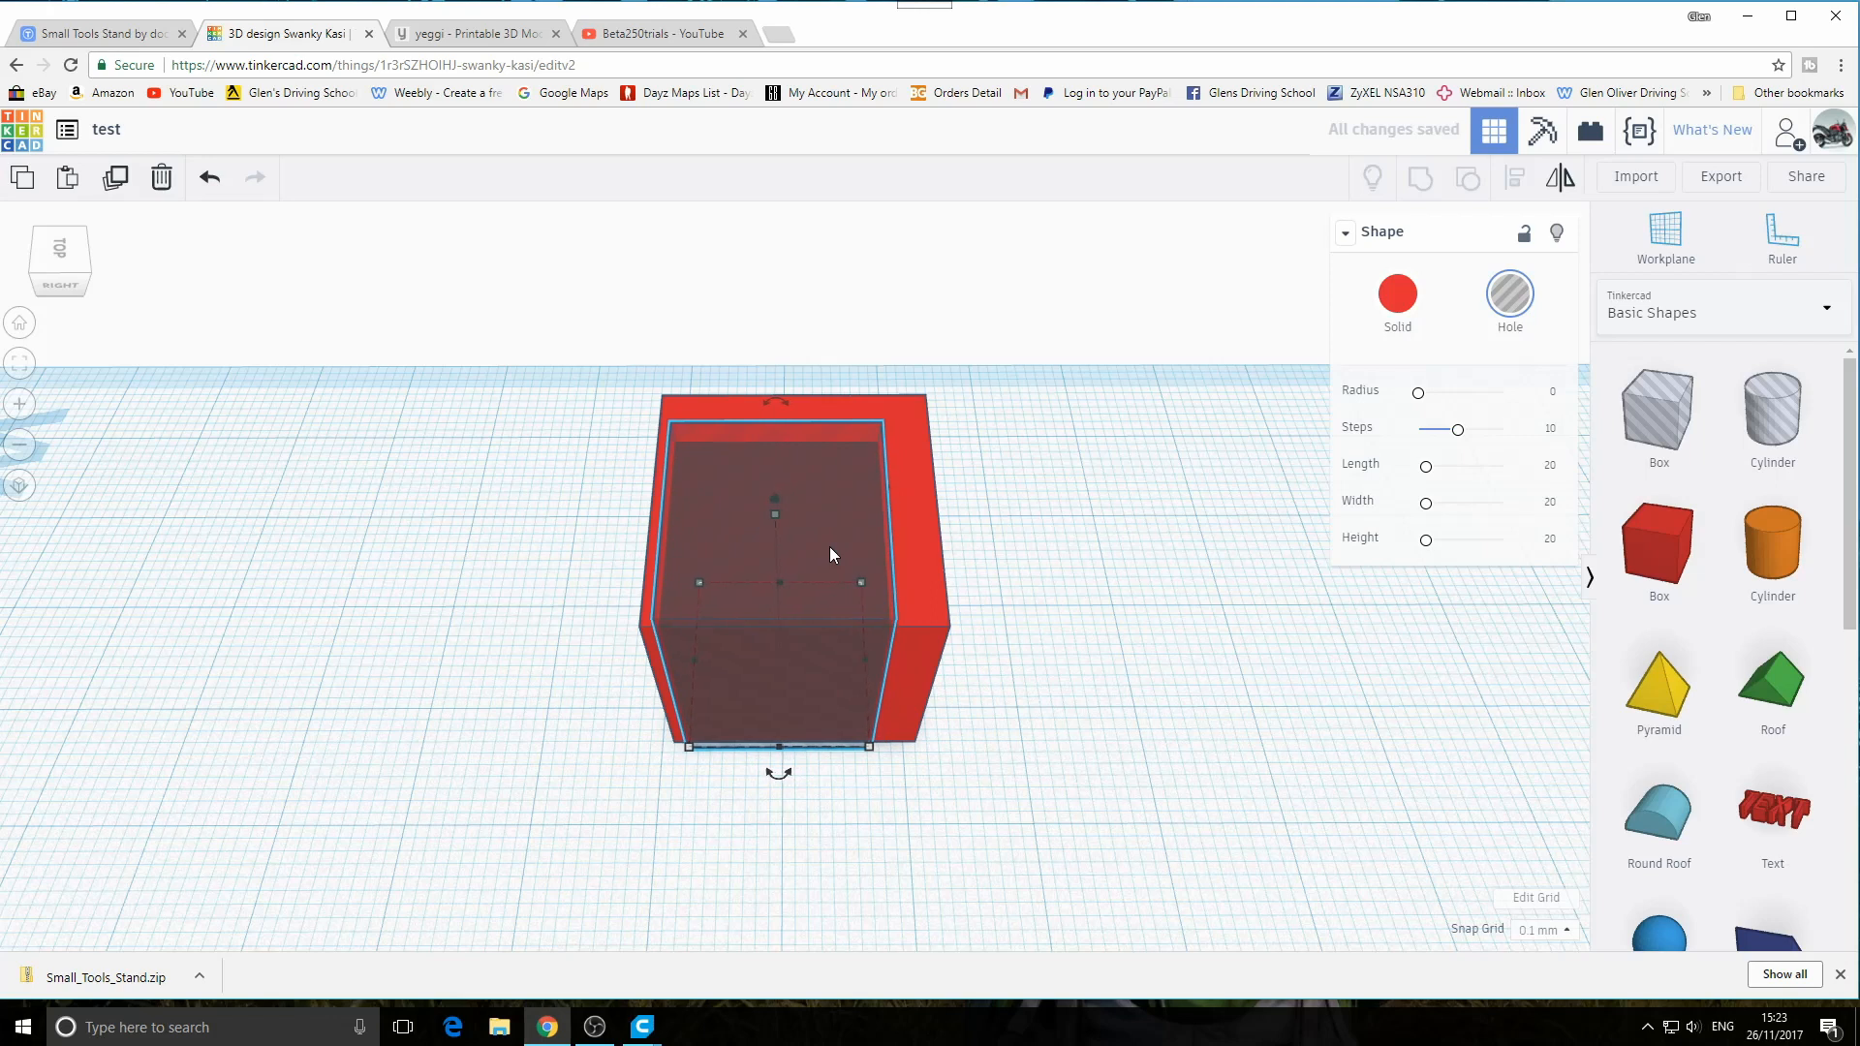
pyautogui.press('Right')
pyautogui.press('Right')
pyautogui.press('Right')
pyautogui.press('Right')
pyautogui.press('Right')
pyautogui.press('Right')
pyautogui.press('Right')
pyautogui.press('Right')
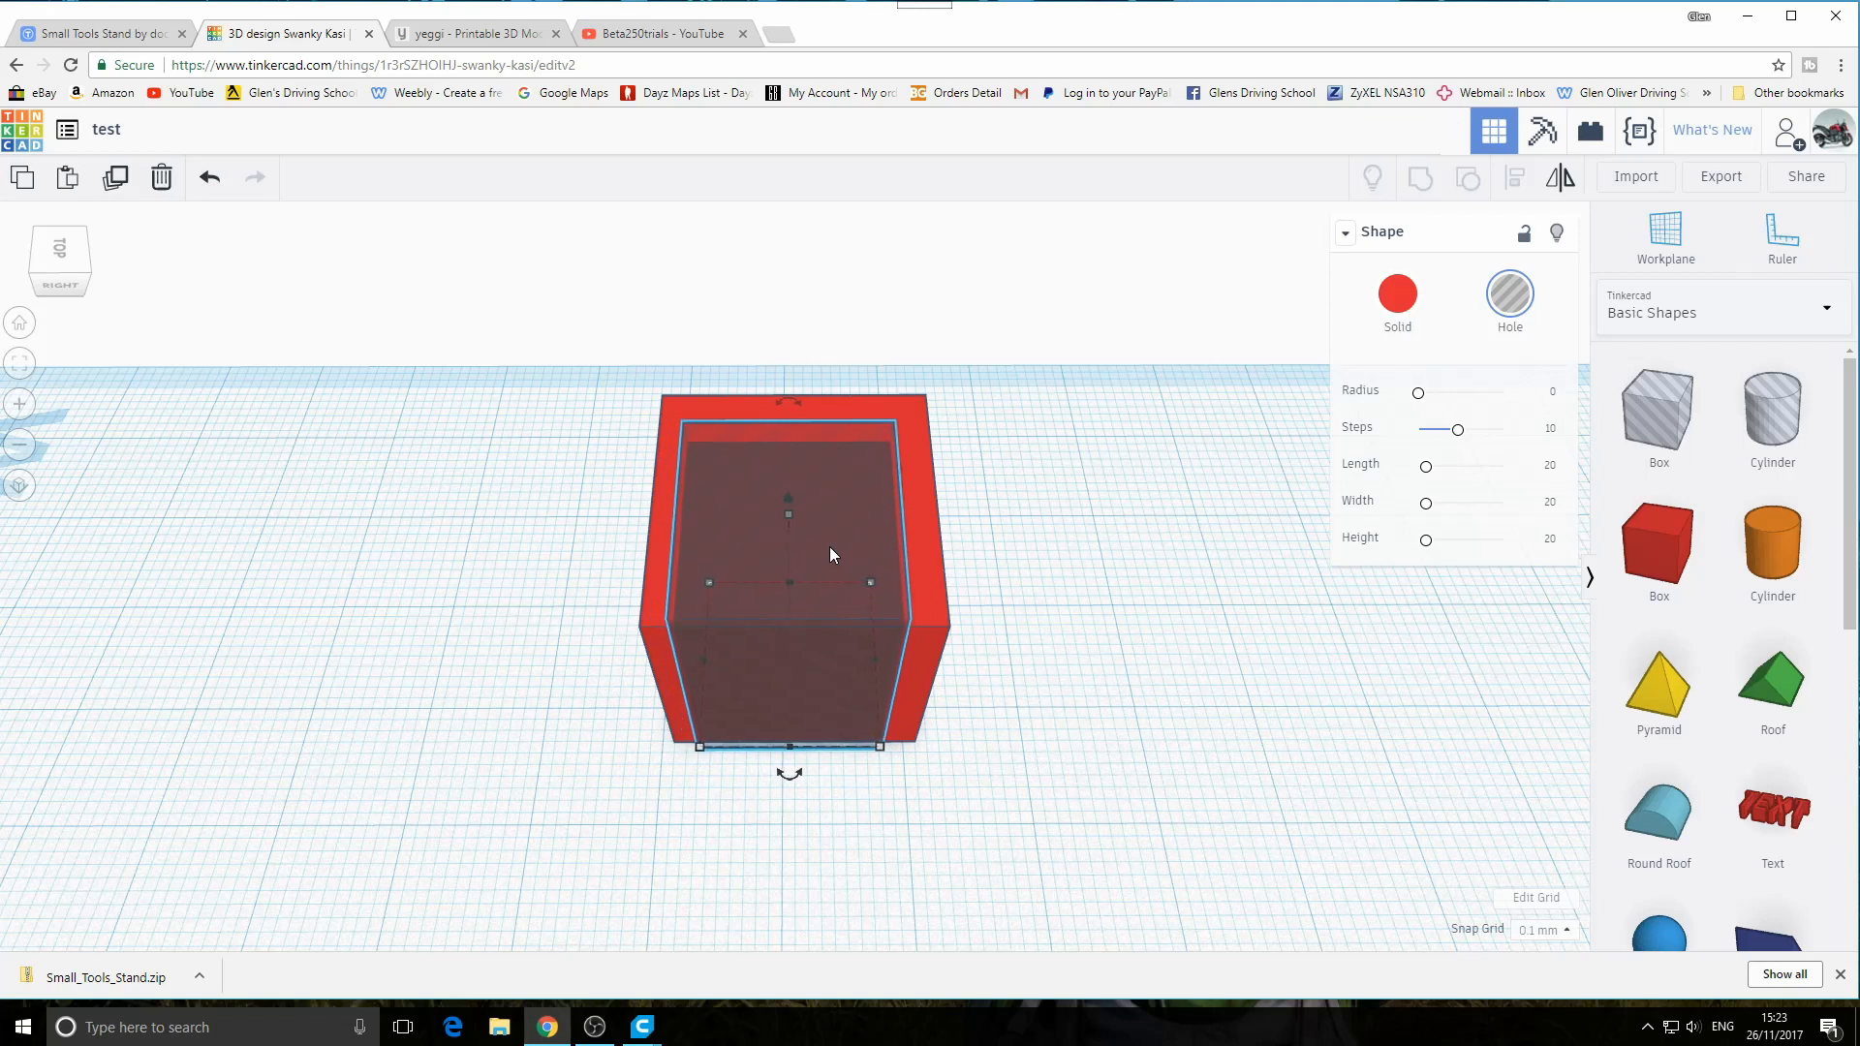
pyautogui.press('Right')
pyautogui.press('Right')
pyautogui.press('Right')
pyautogui.press('Right')
pyautogui.press('Right')
pyautogui.press('Right')
pyautogui.press('Right')
pyautogui.press('Right')
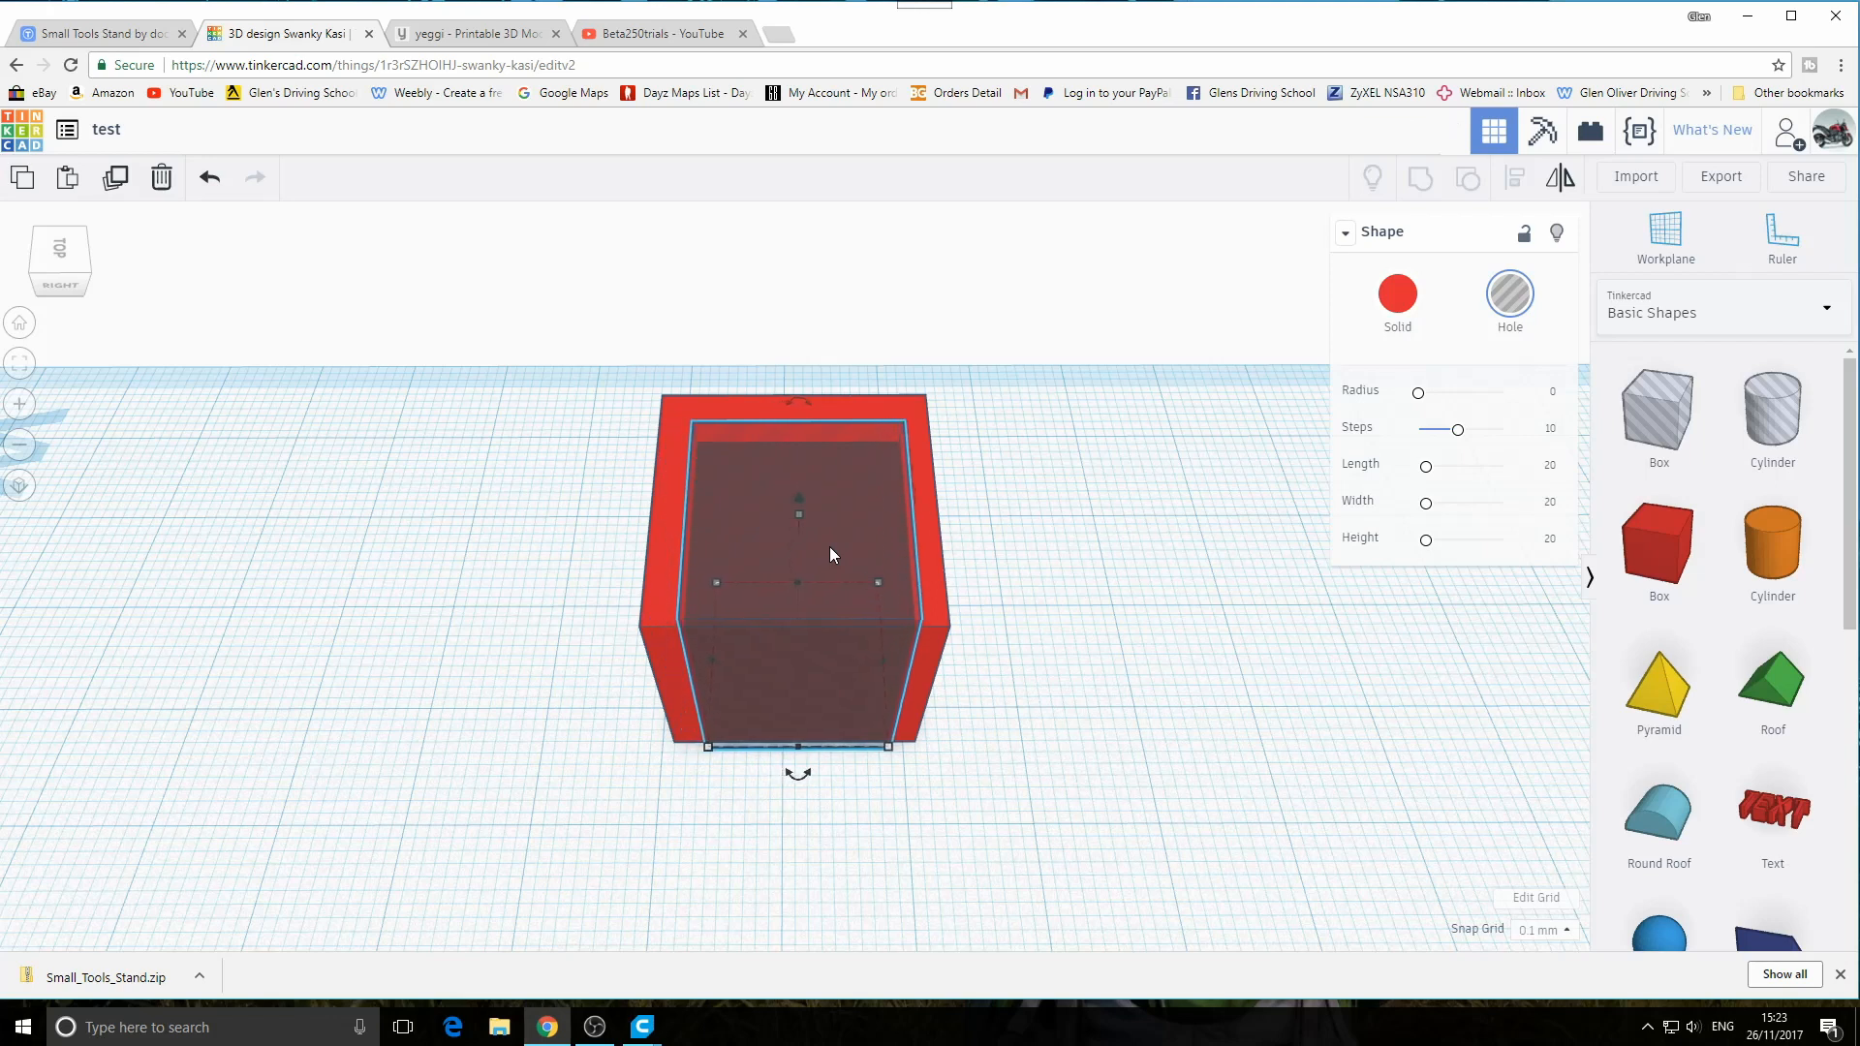
# Nudge the hole box in 0.1 mm increments until it sits off-centre towards one side wall of the red box
pyautogui.press('Left')
pyautogui.press('Left')
pyautogui.press('Left')
pyautogui.press('Right')
pyautogui.press('Right')
pyautogui.press('Left')
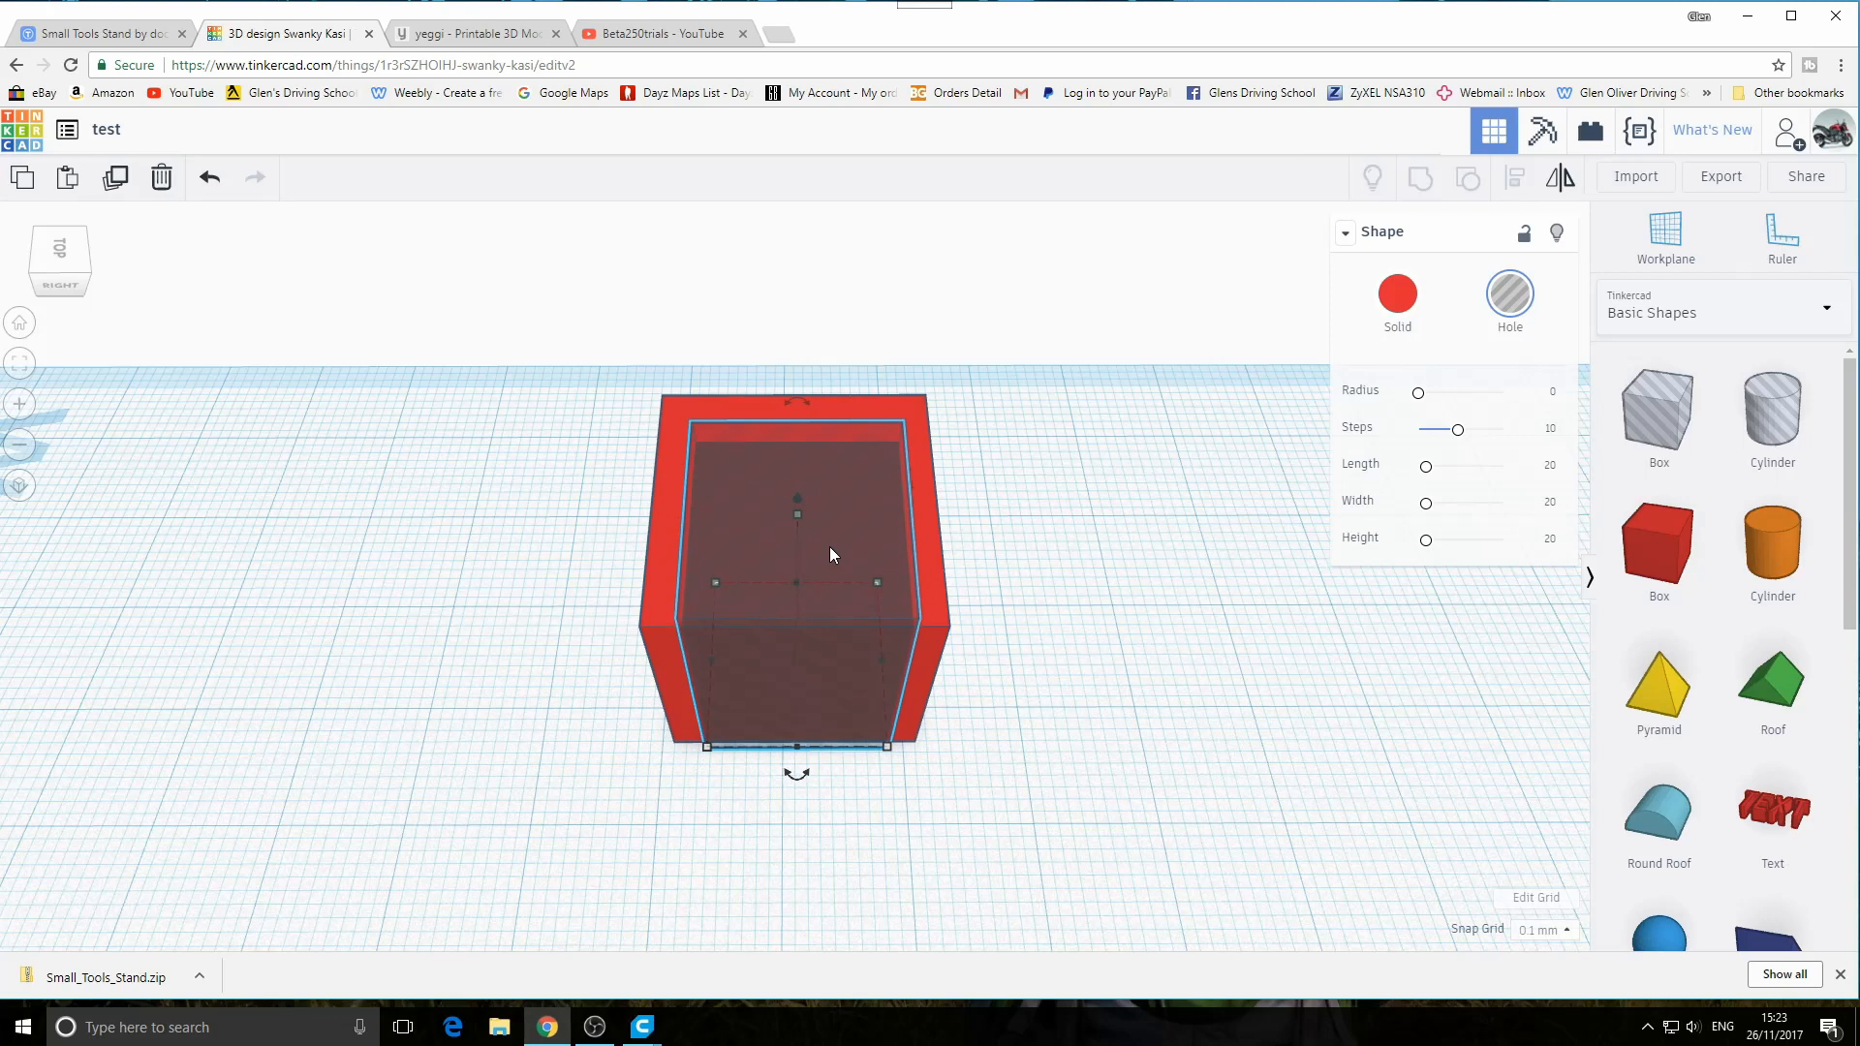
pyautogui.press('Left')
pyautogui.press('Left')
pyautogui.press('Left')
pyautogui.press('Left')
pyautogui.press('Left')
pyautogui.press('Left')
pyautogui.press('Left')
pyautogui.press('Left')
pyautogui.press('Left')
pyautogui.press('Left')
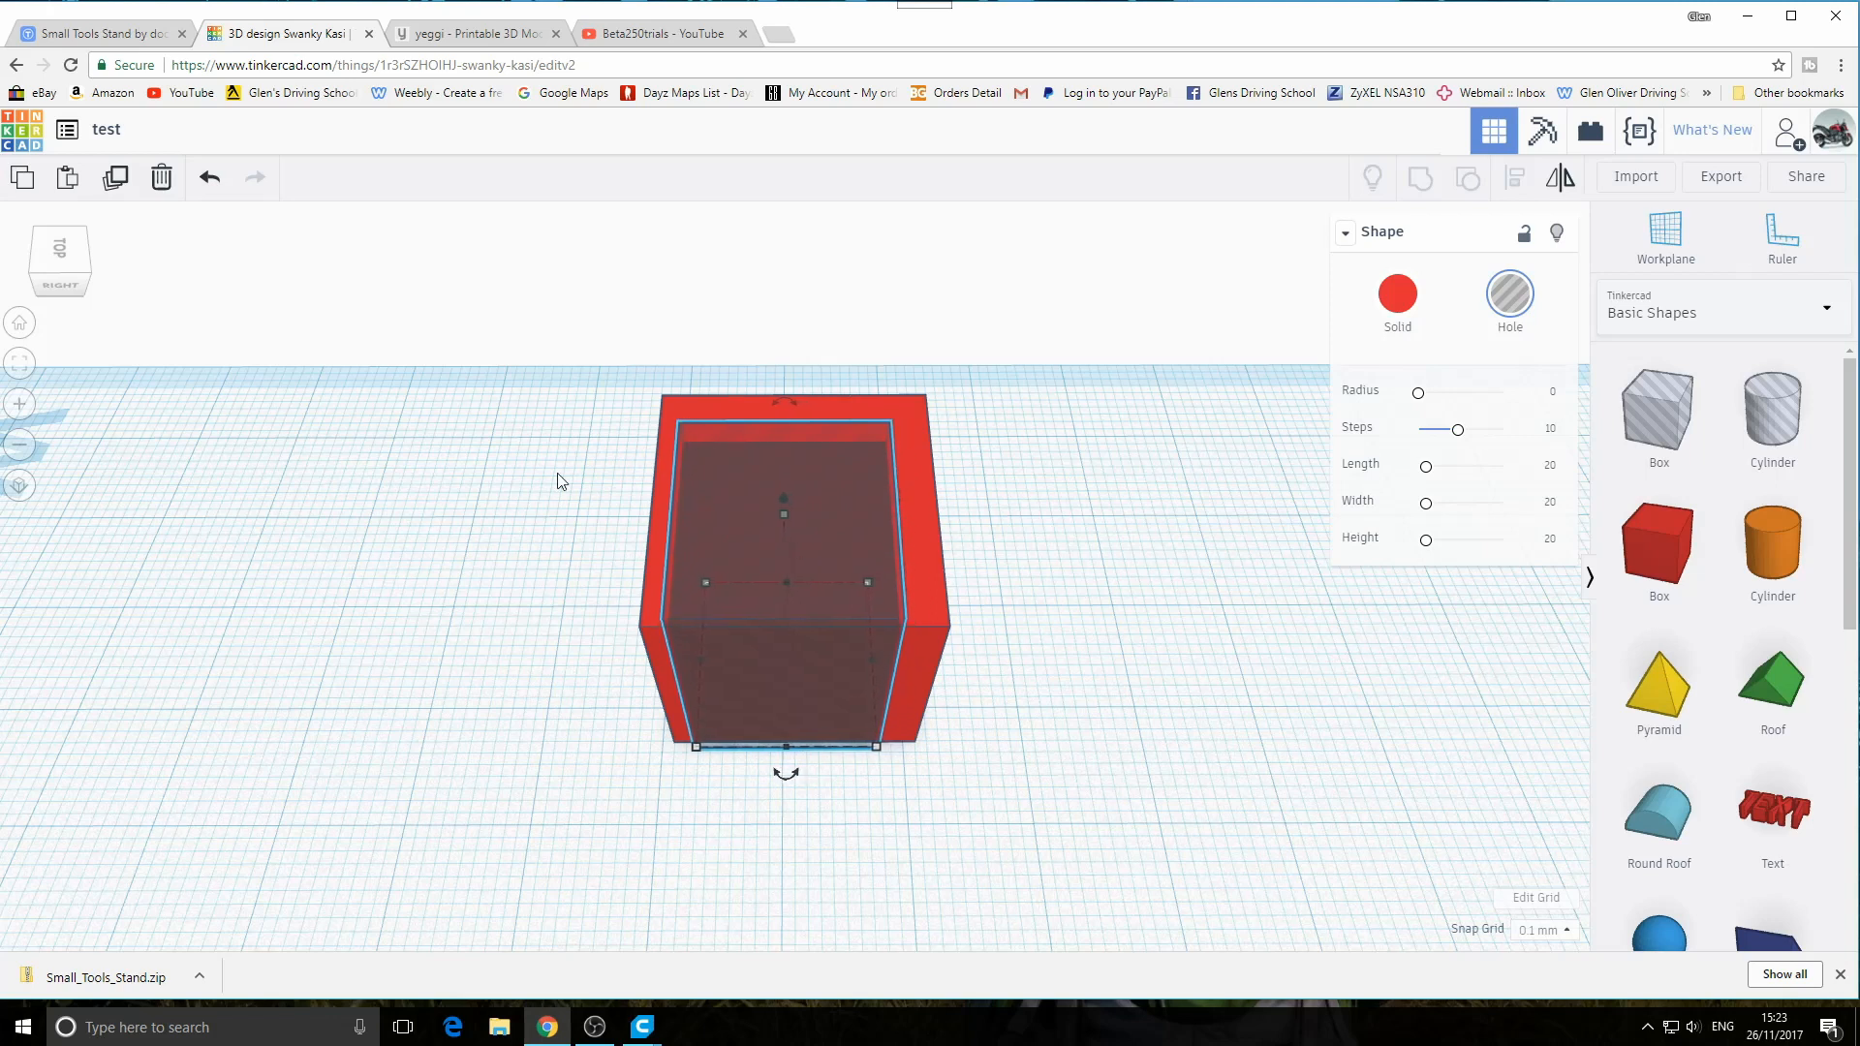
# Select the red box and the hole box together and centre-align them between the side walls and vertically
pyautogui.moveTo(1047, 608); pyautogui.dragTo(1158, 800, button='right')
pyautogui.moveTo(1090, 856); pyautogui.dragTo(542, 336)
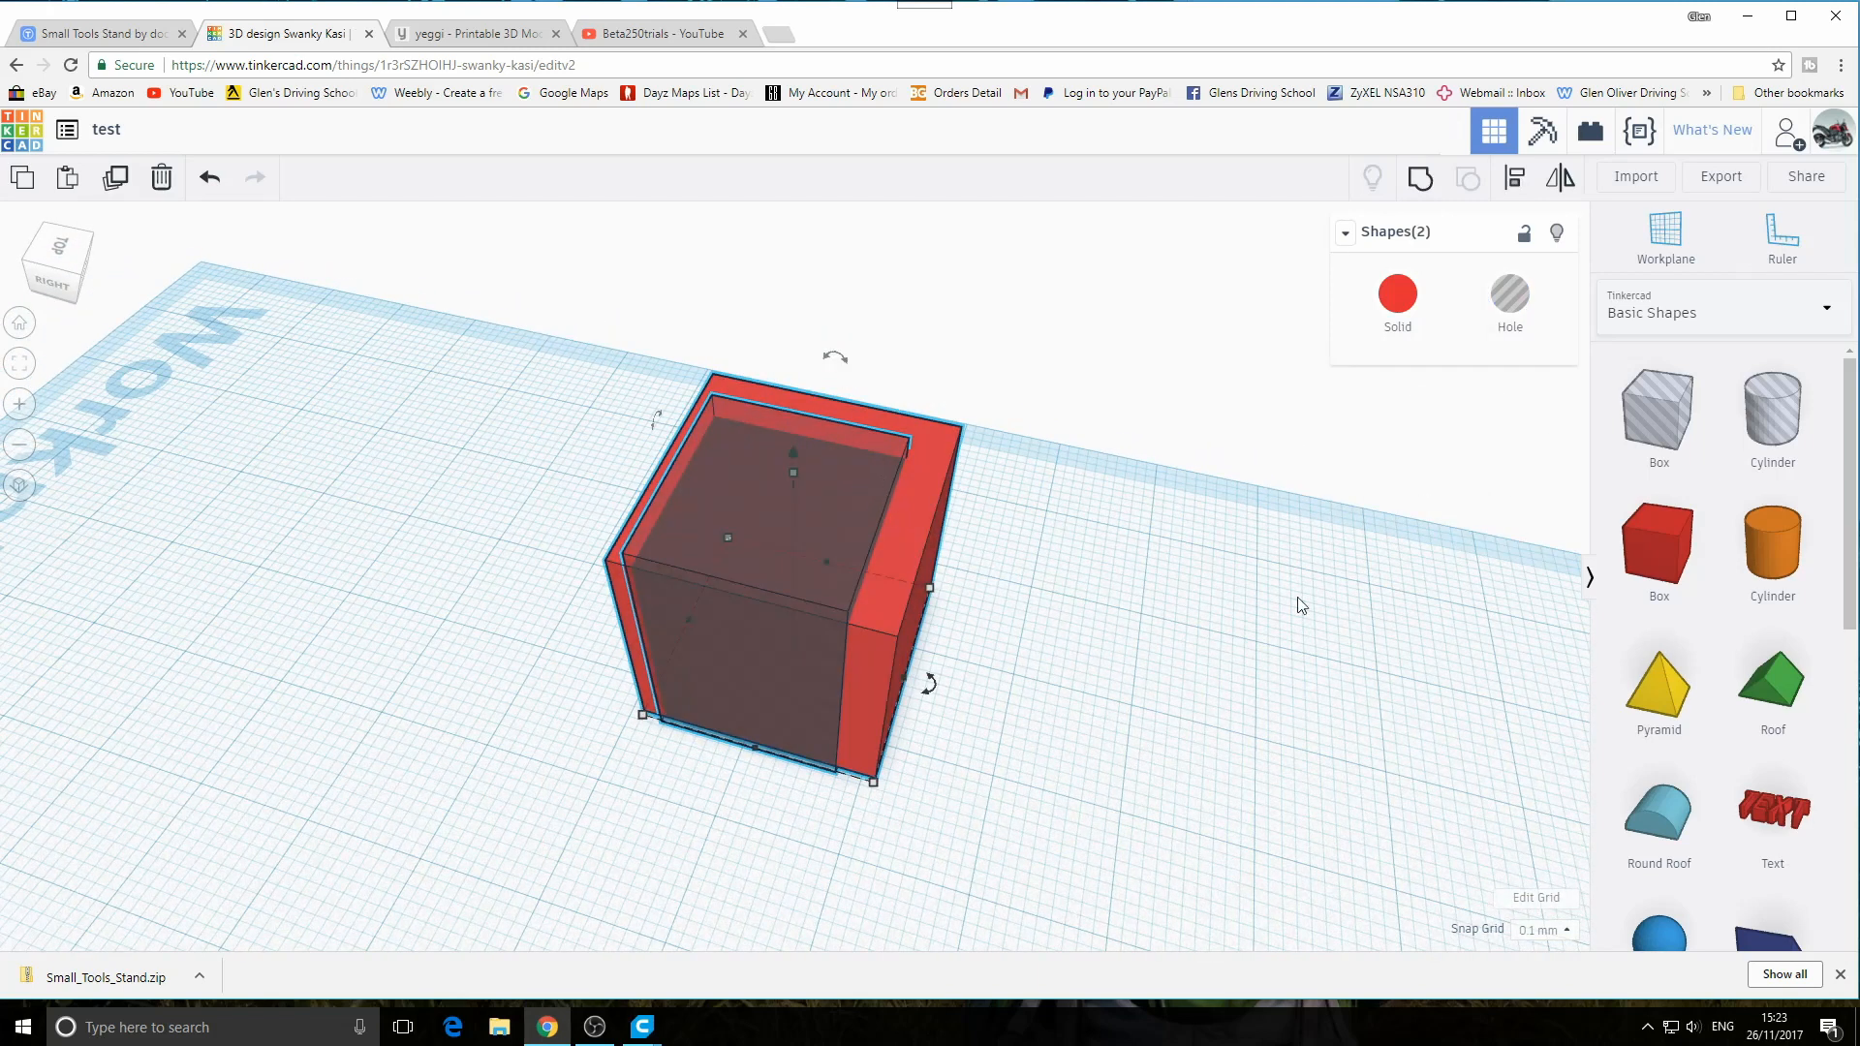
pyautogui.click(1515, 193)
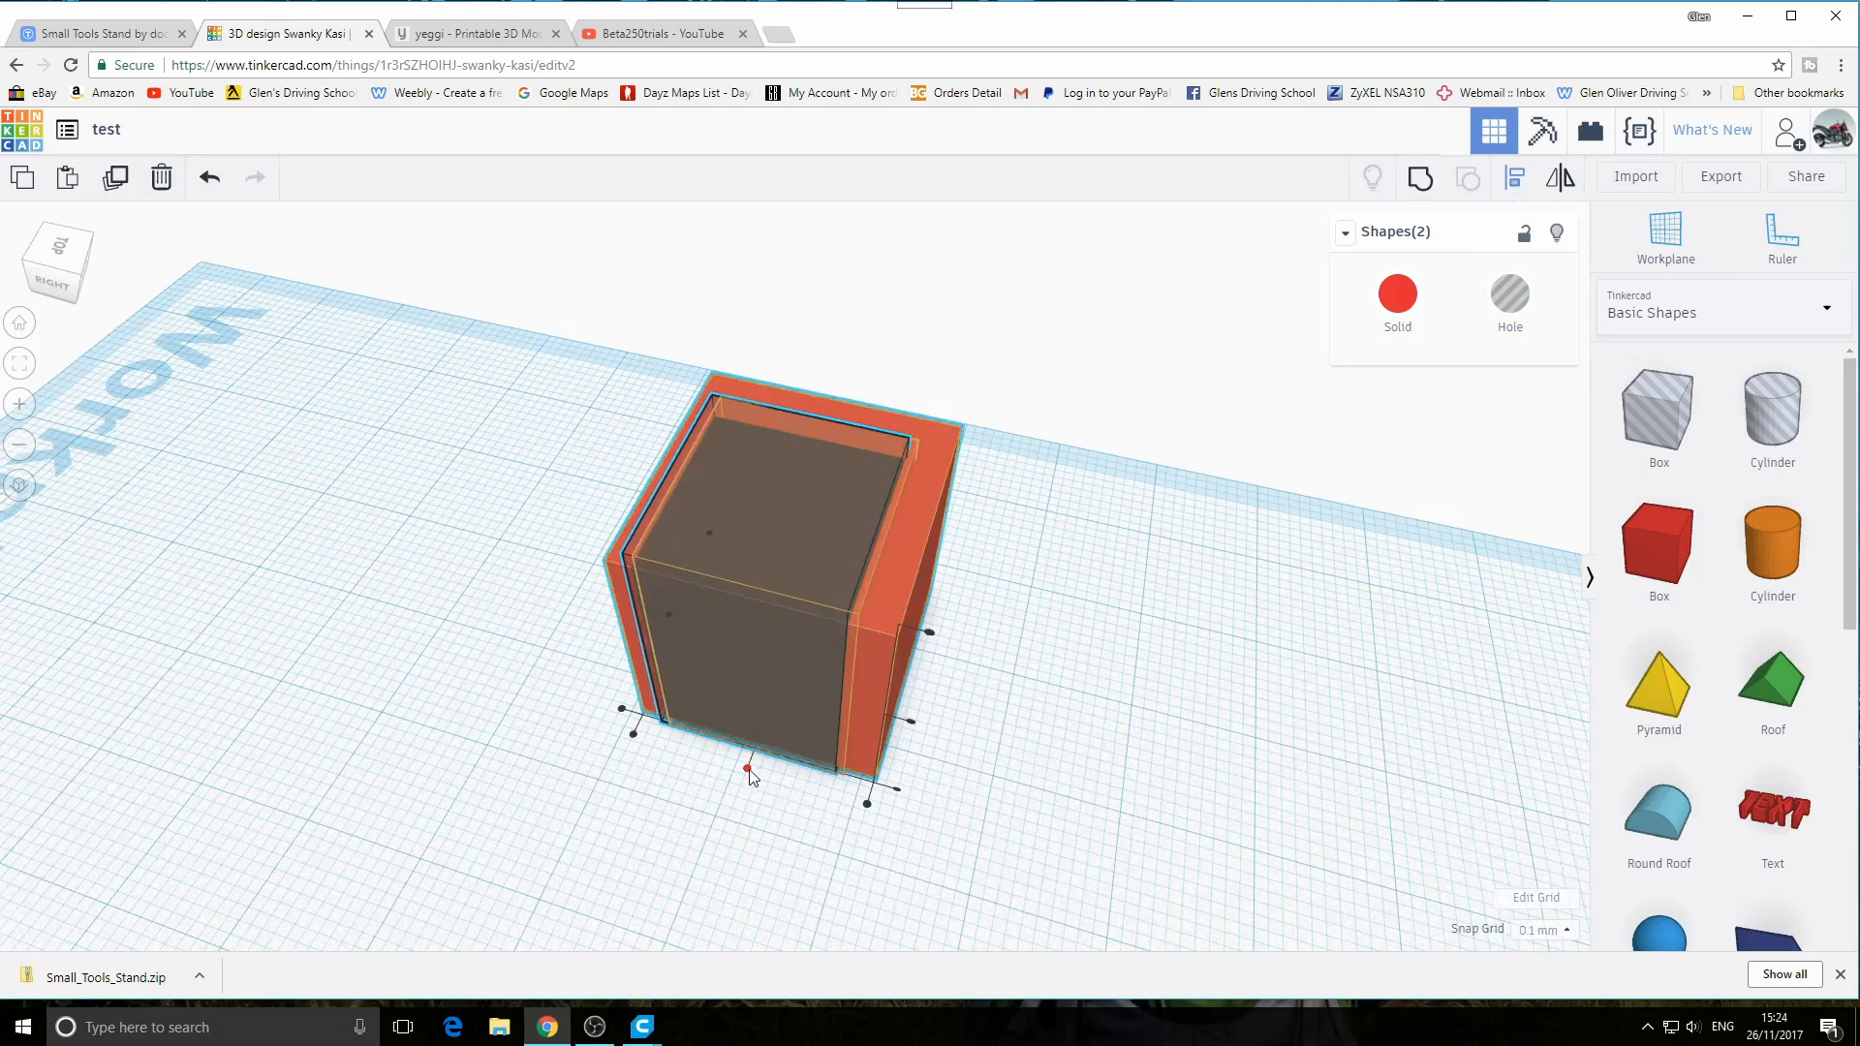
pyautogui.click(748, 770)
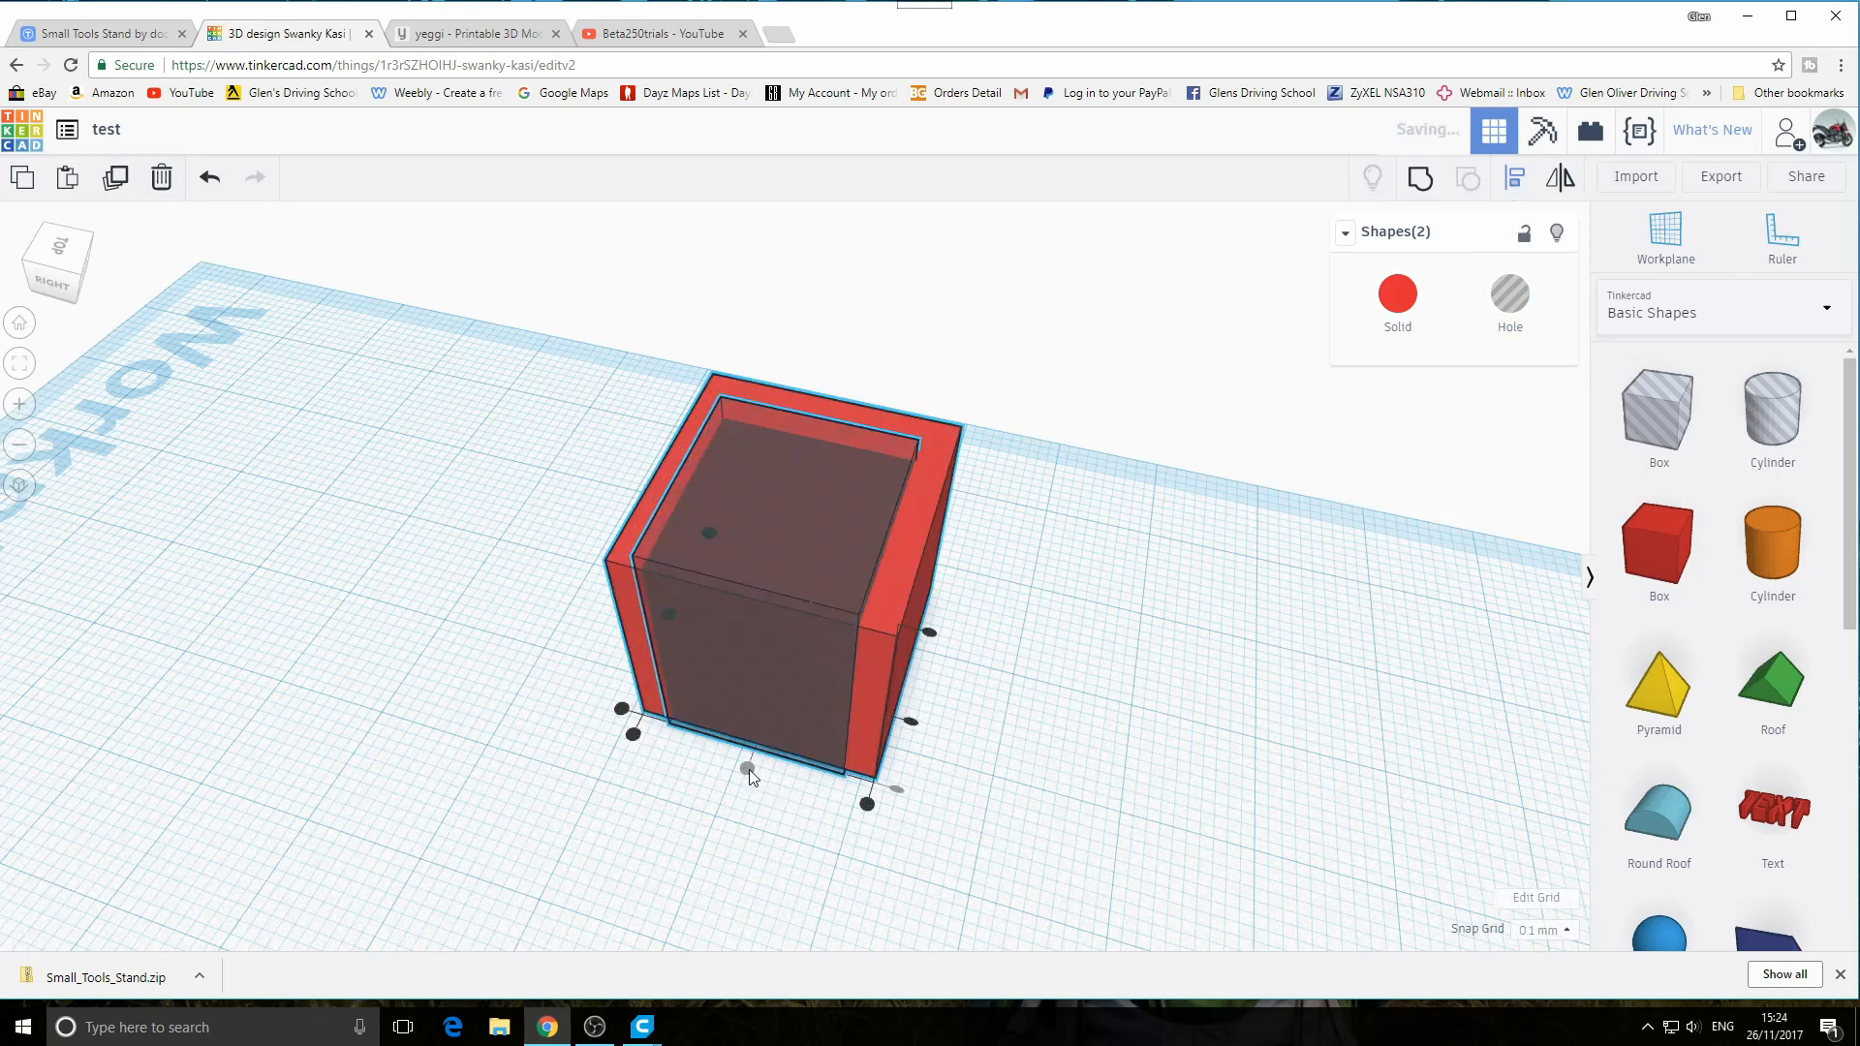
pyautogui.click(915, 725)
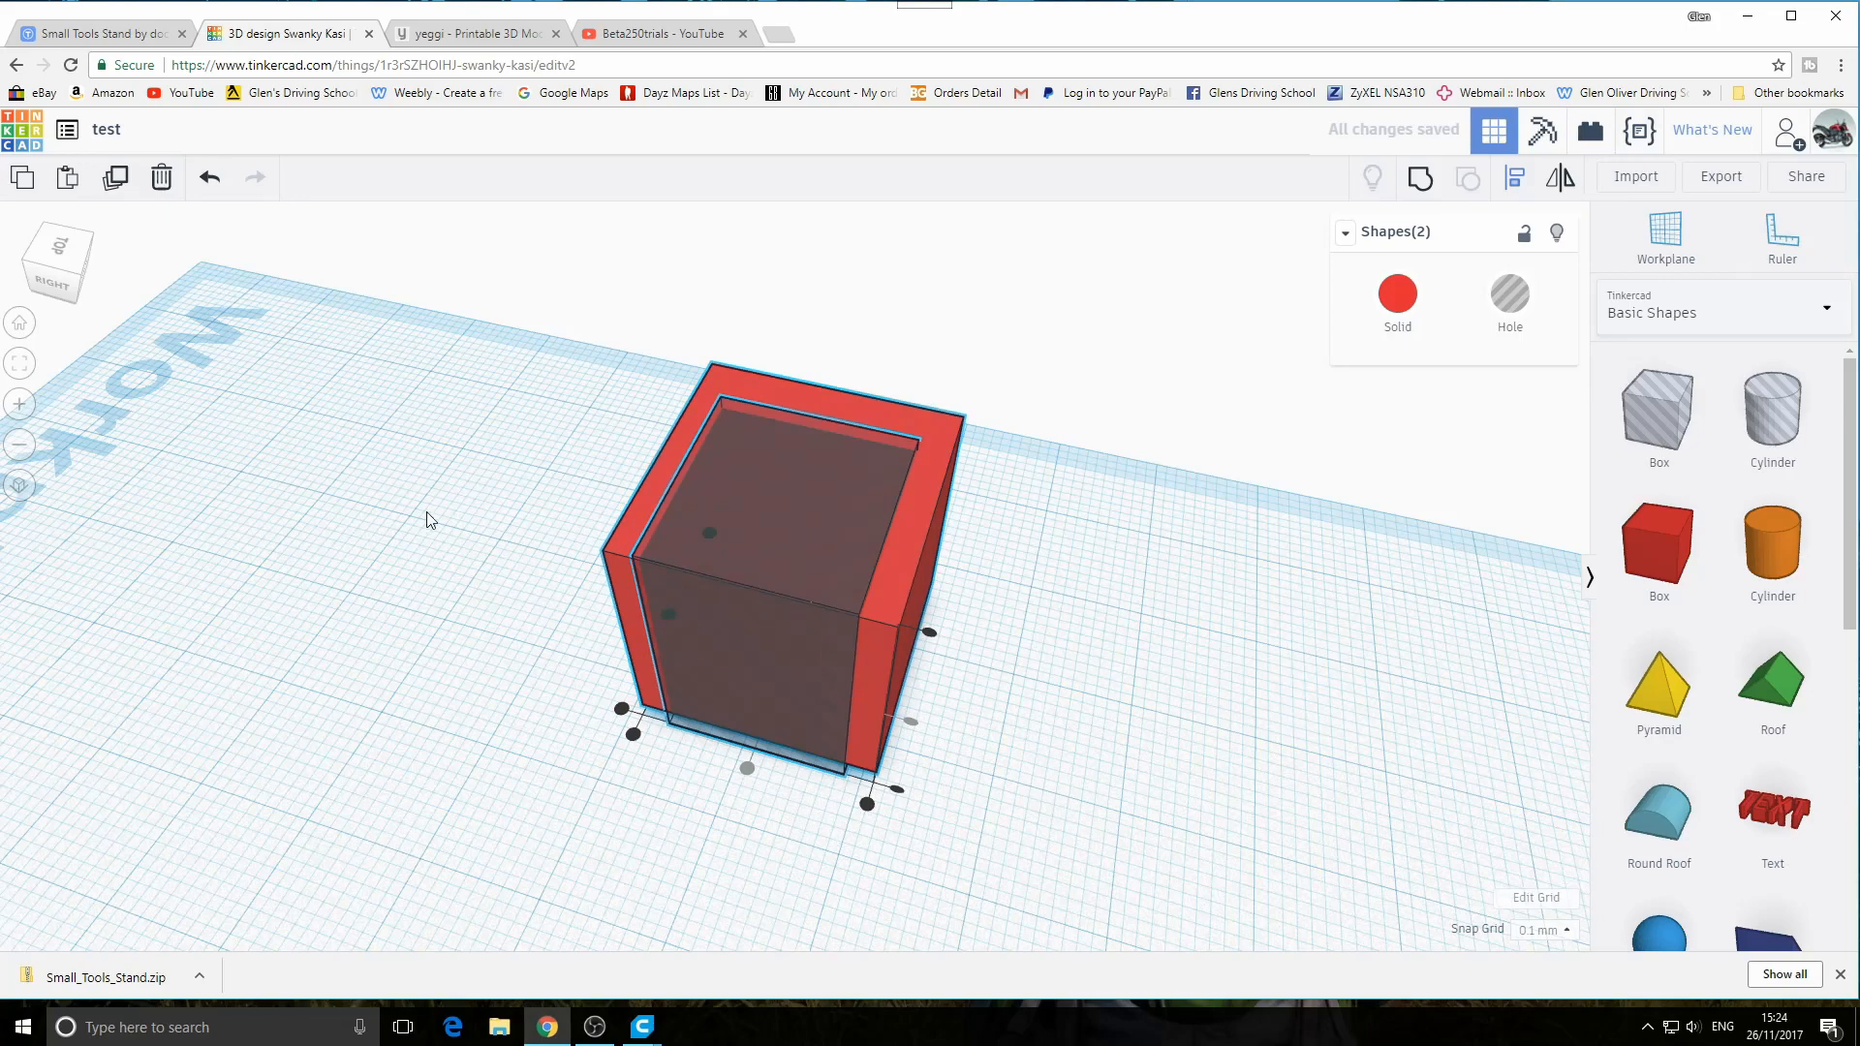
# Lower the red box onto the workplane by setting its elevation to 0
pyautogui.click(382, 625)
pyautogui.moveTo(557, 824); pyautogui.dragTo(224, 685, button='right')
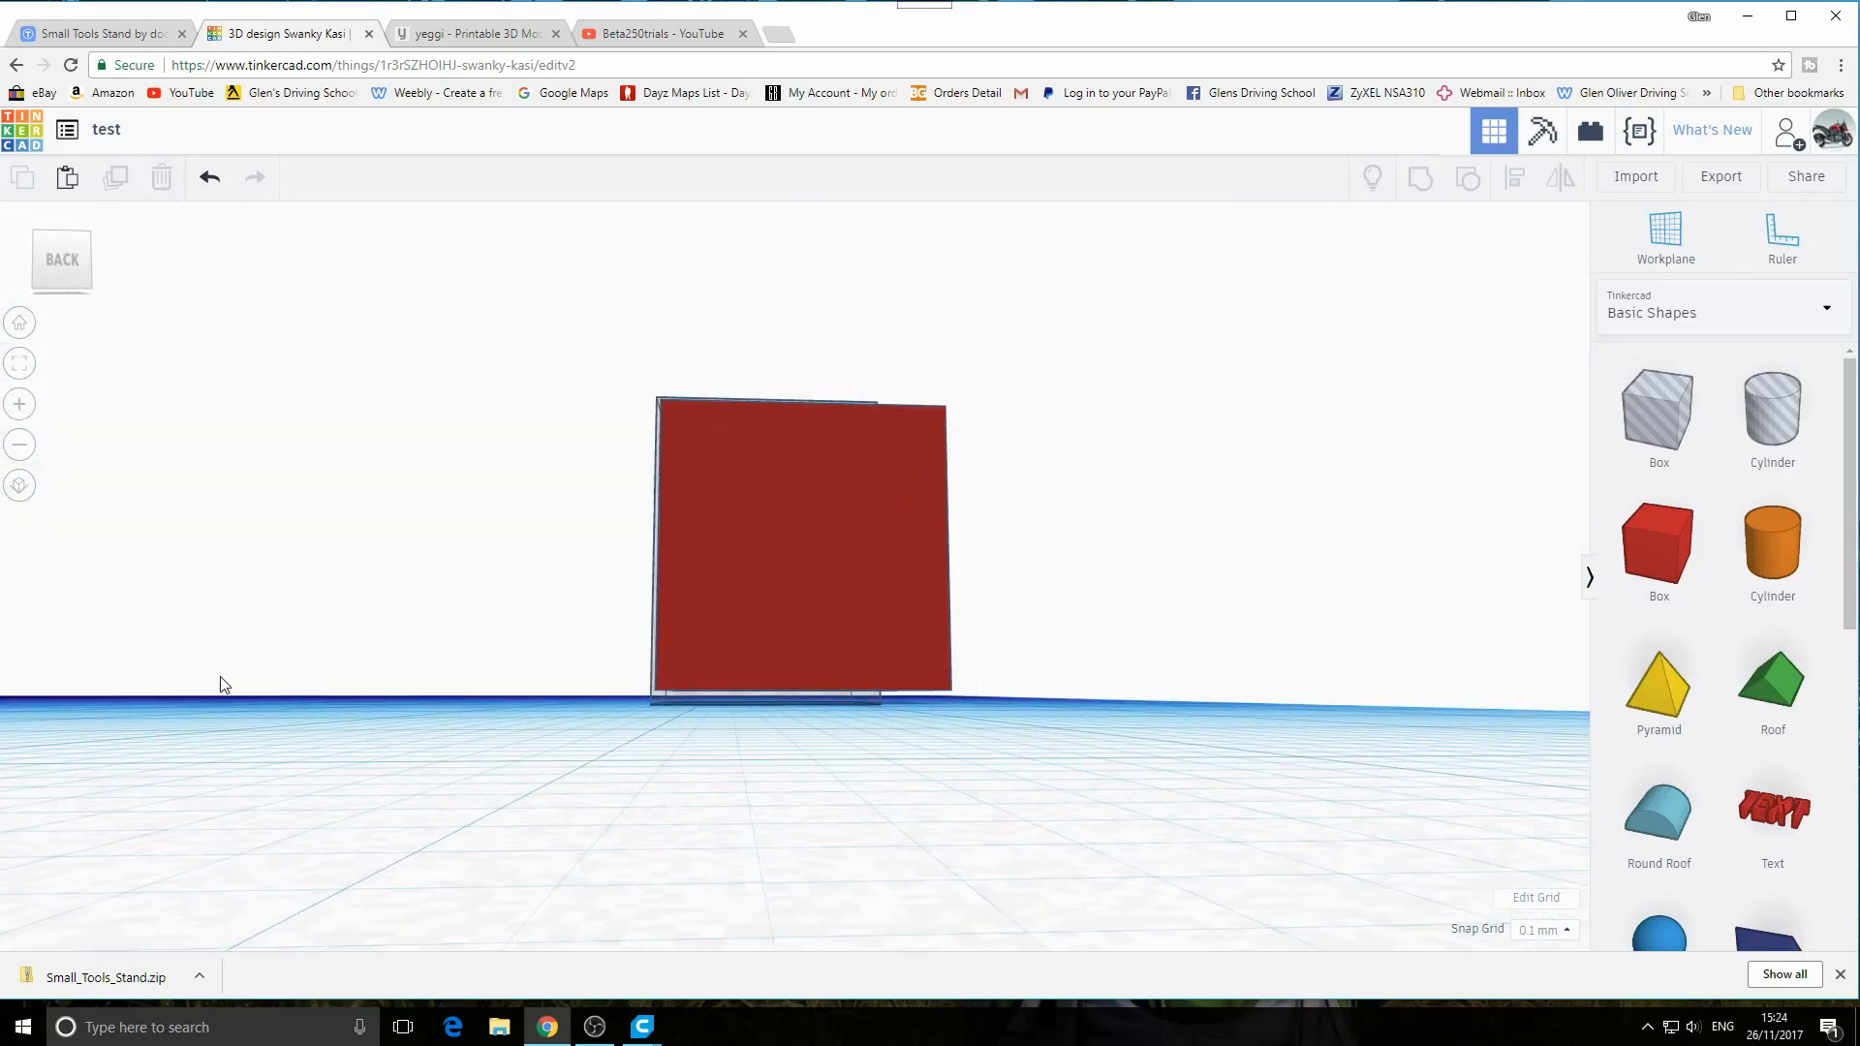
pyautogui.click(840, 624)
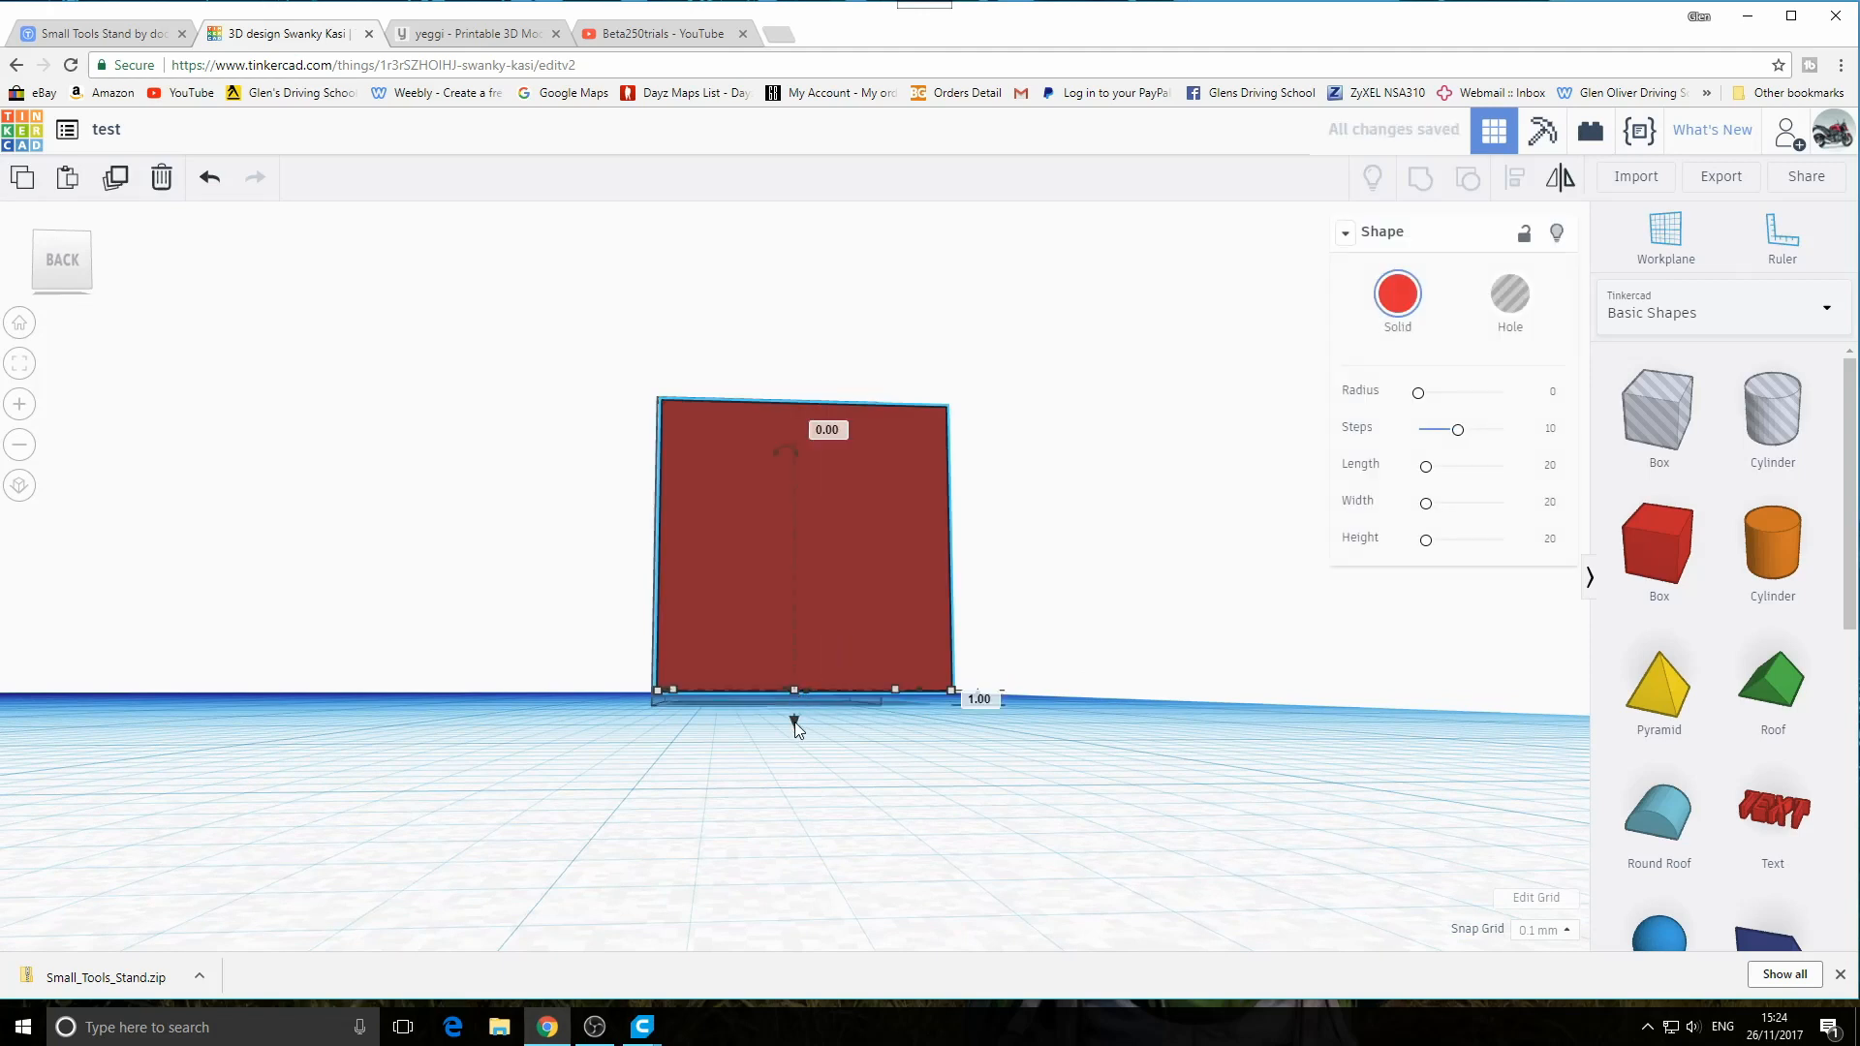
pyautogui.click(979, 705)
pyautogui.write('0')
pyautogui.press('Return')
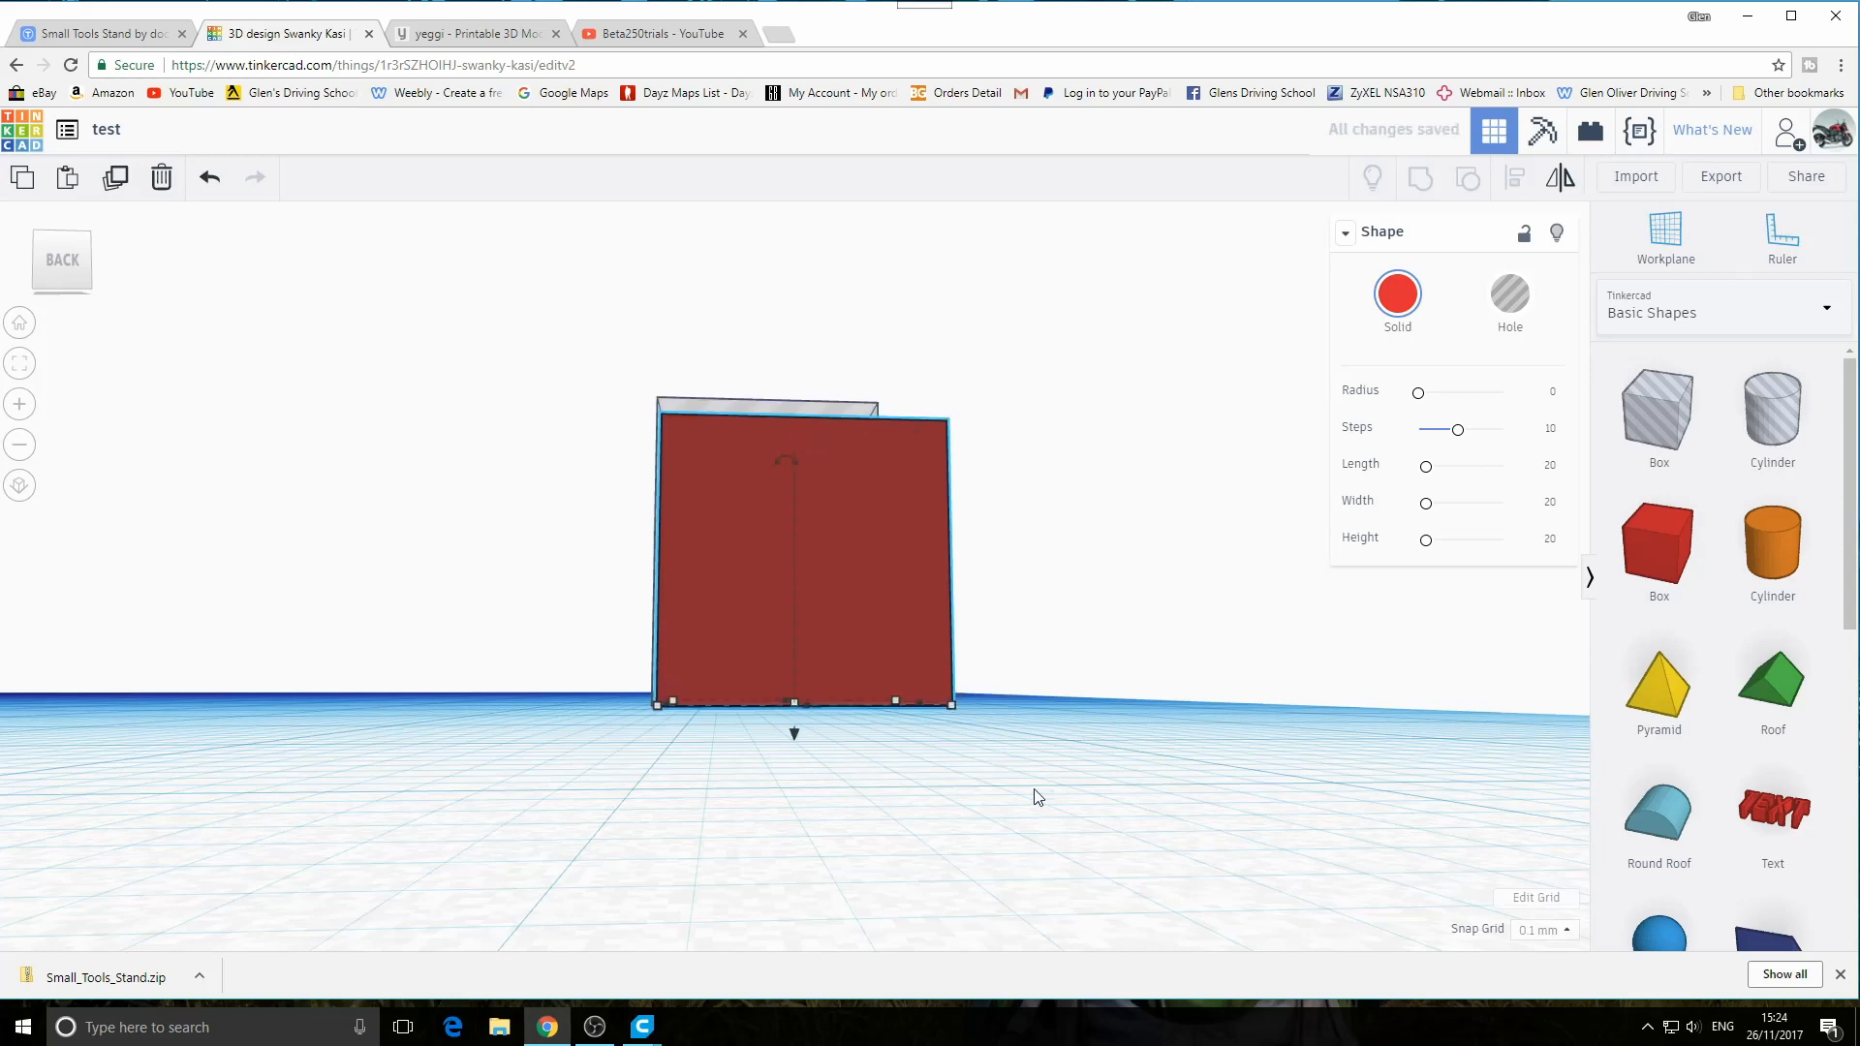
# Select both boxes and group them so the hole box cuts through the red one
pyautogui.moveTo(837, 870); pyautogui.dragTo(990, 1015, button='right')
pyautogui.click(1093, 752)
pyautogui.moveTo(1030, 809); pyautogui.dragTo(557, 372)
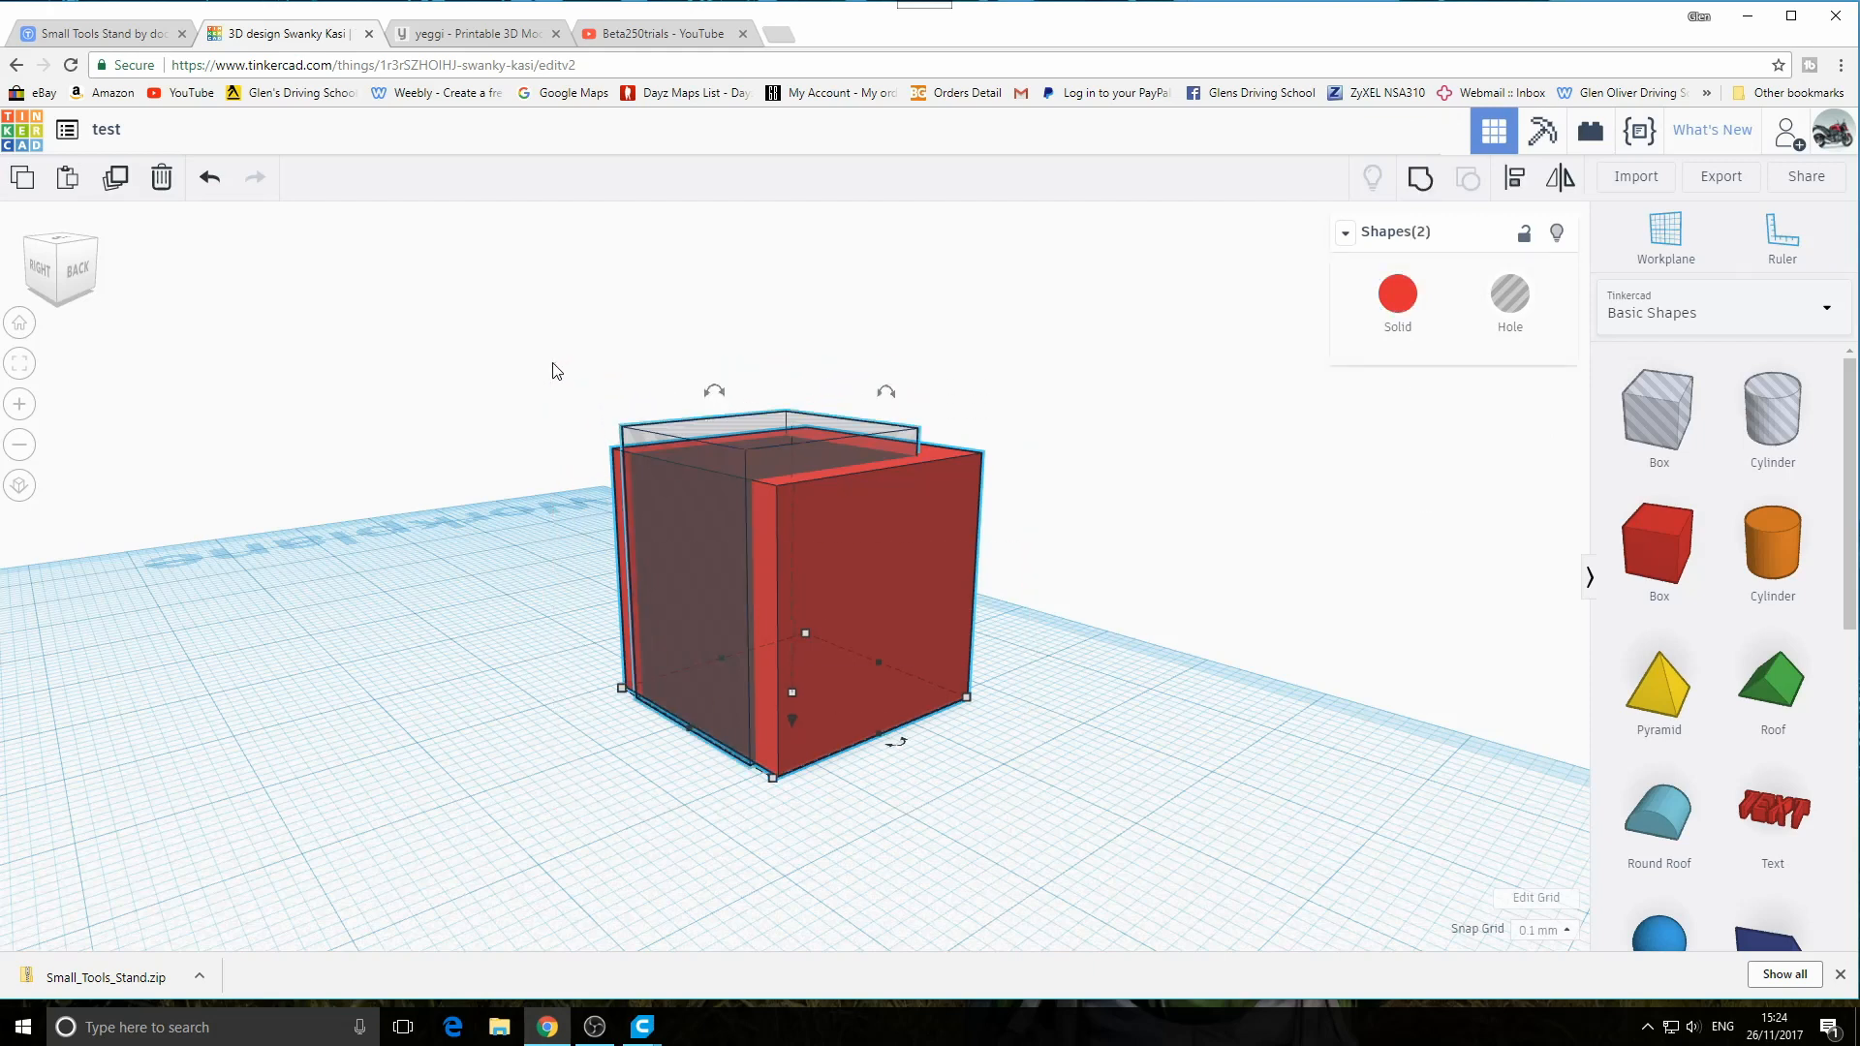
pyautogui.click(1422, 184)
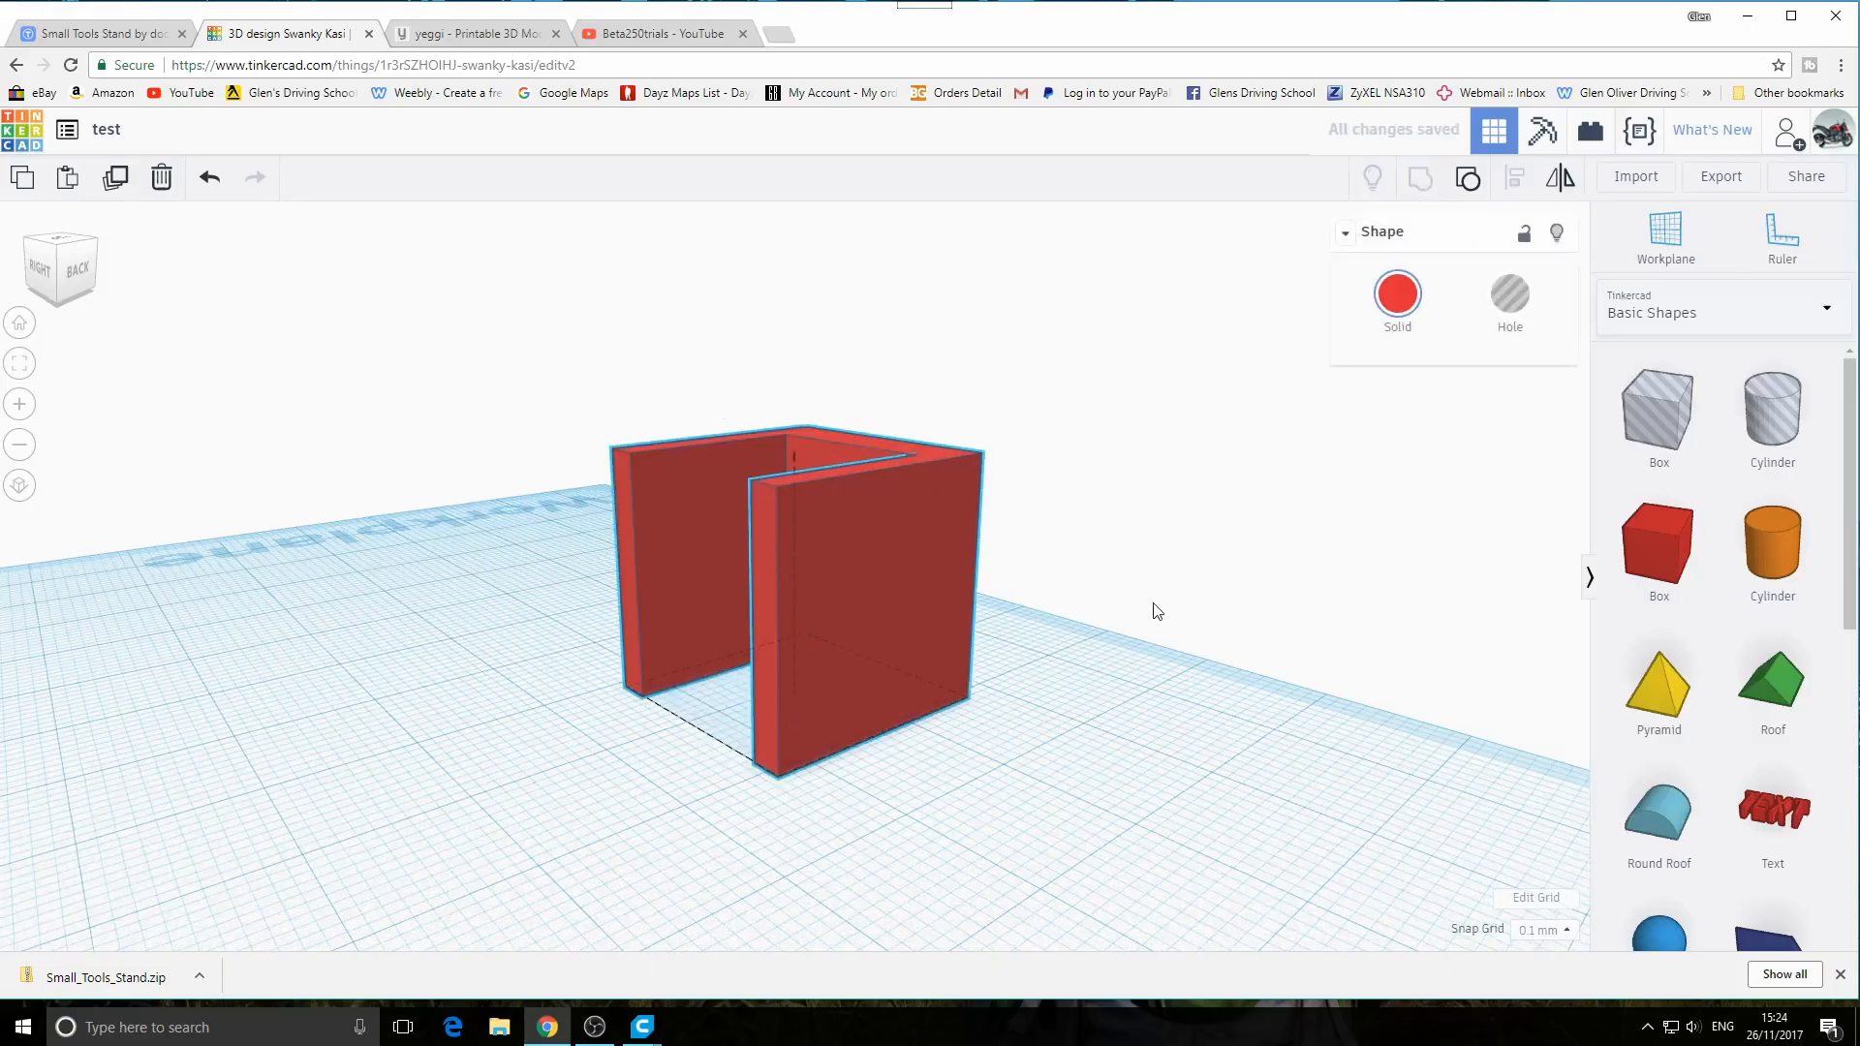
pyautogui.moveTo(1154, 610); pyautogui.dragTo(891, 663, button='right')
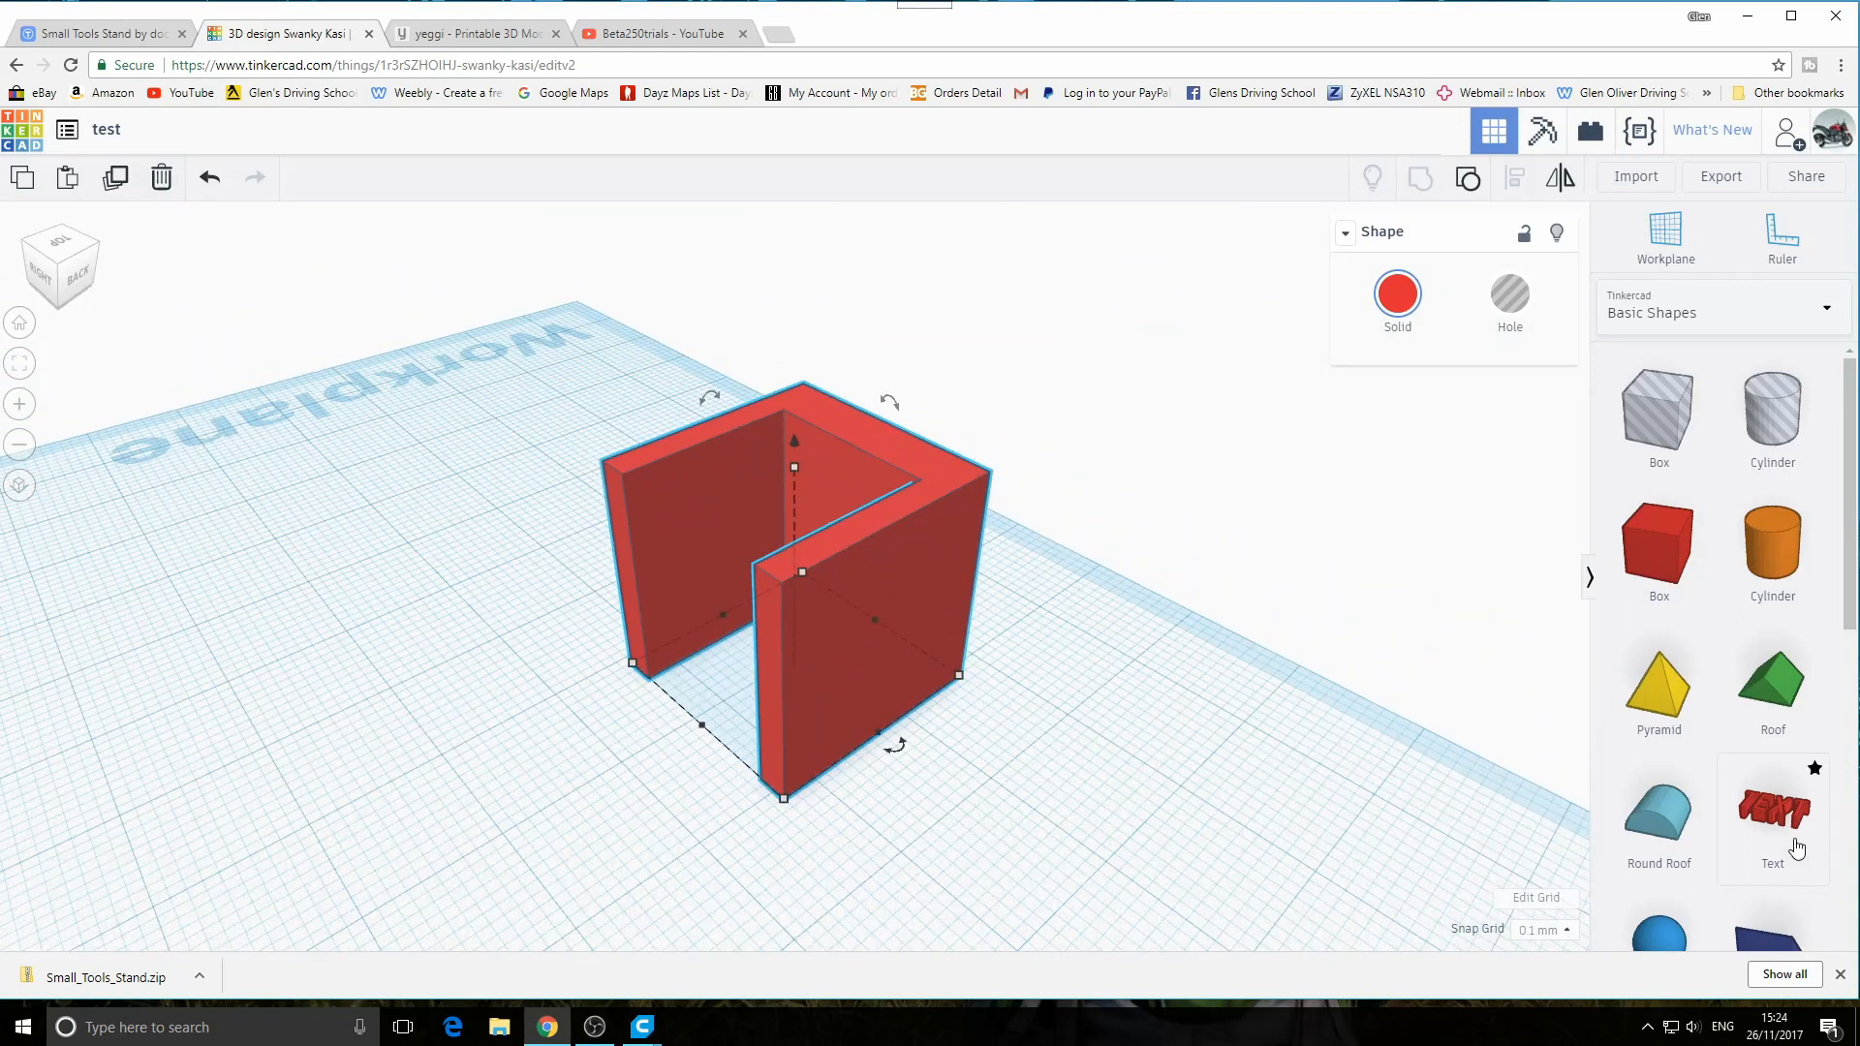
# Add a Text shape beside the hollowed box and set its font to Sans
pyautogui.moveTo(1782, 819); pyautogui.dragTo(1003, 876)
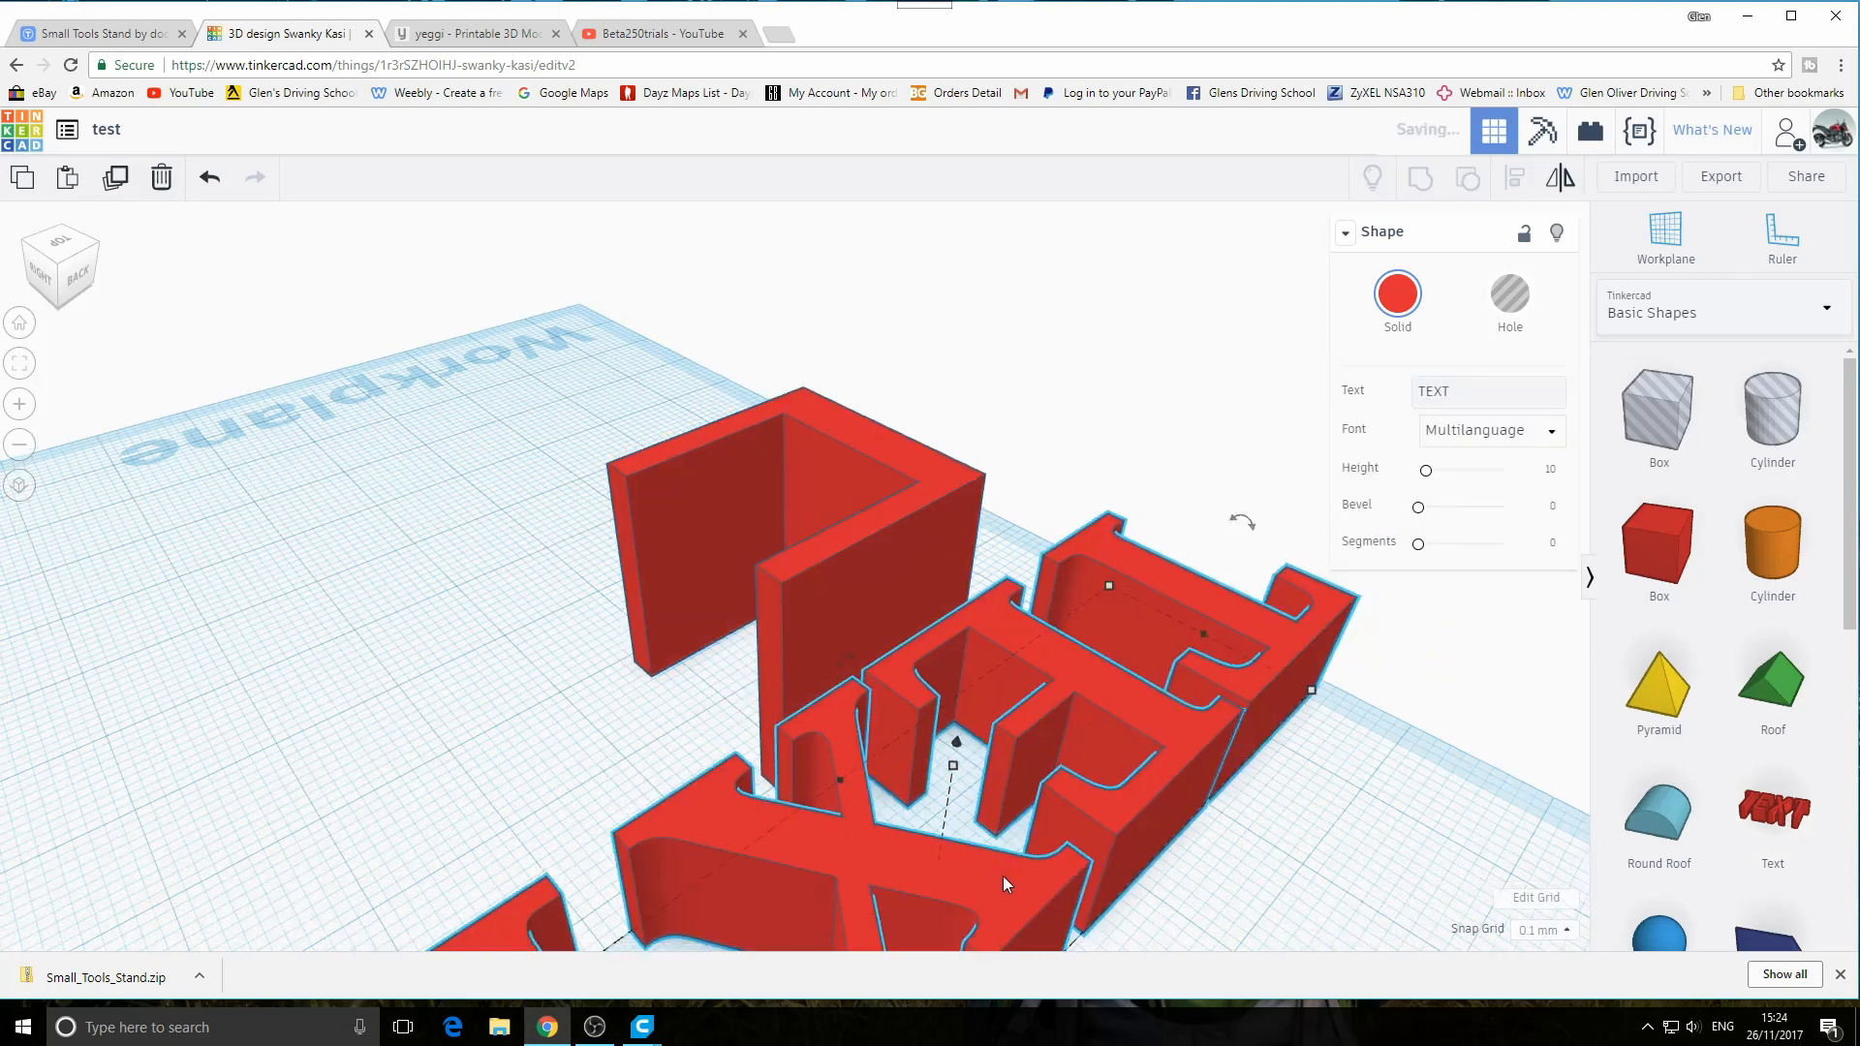
pyautogui.scroll(-5, 1002, 793)
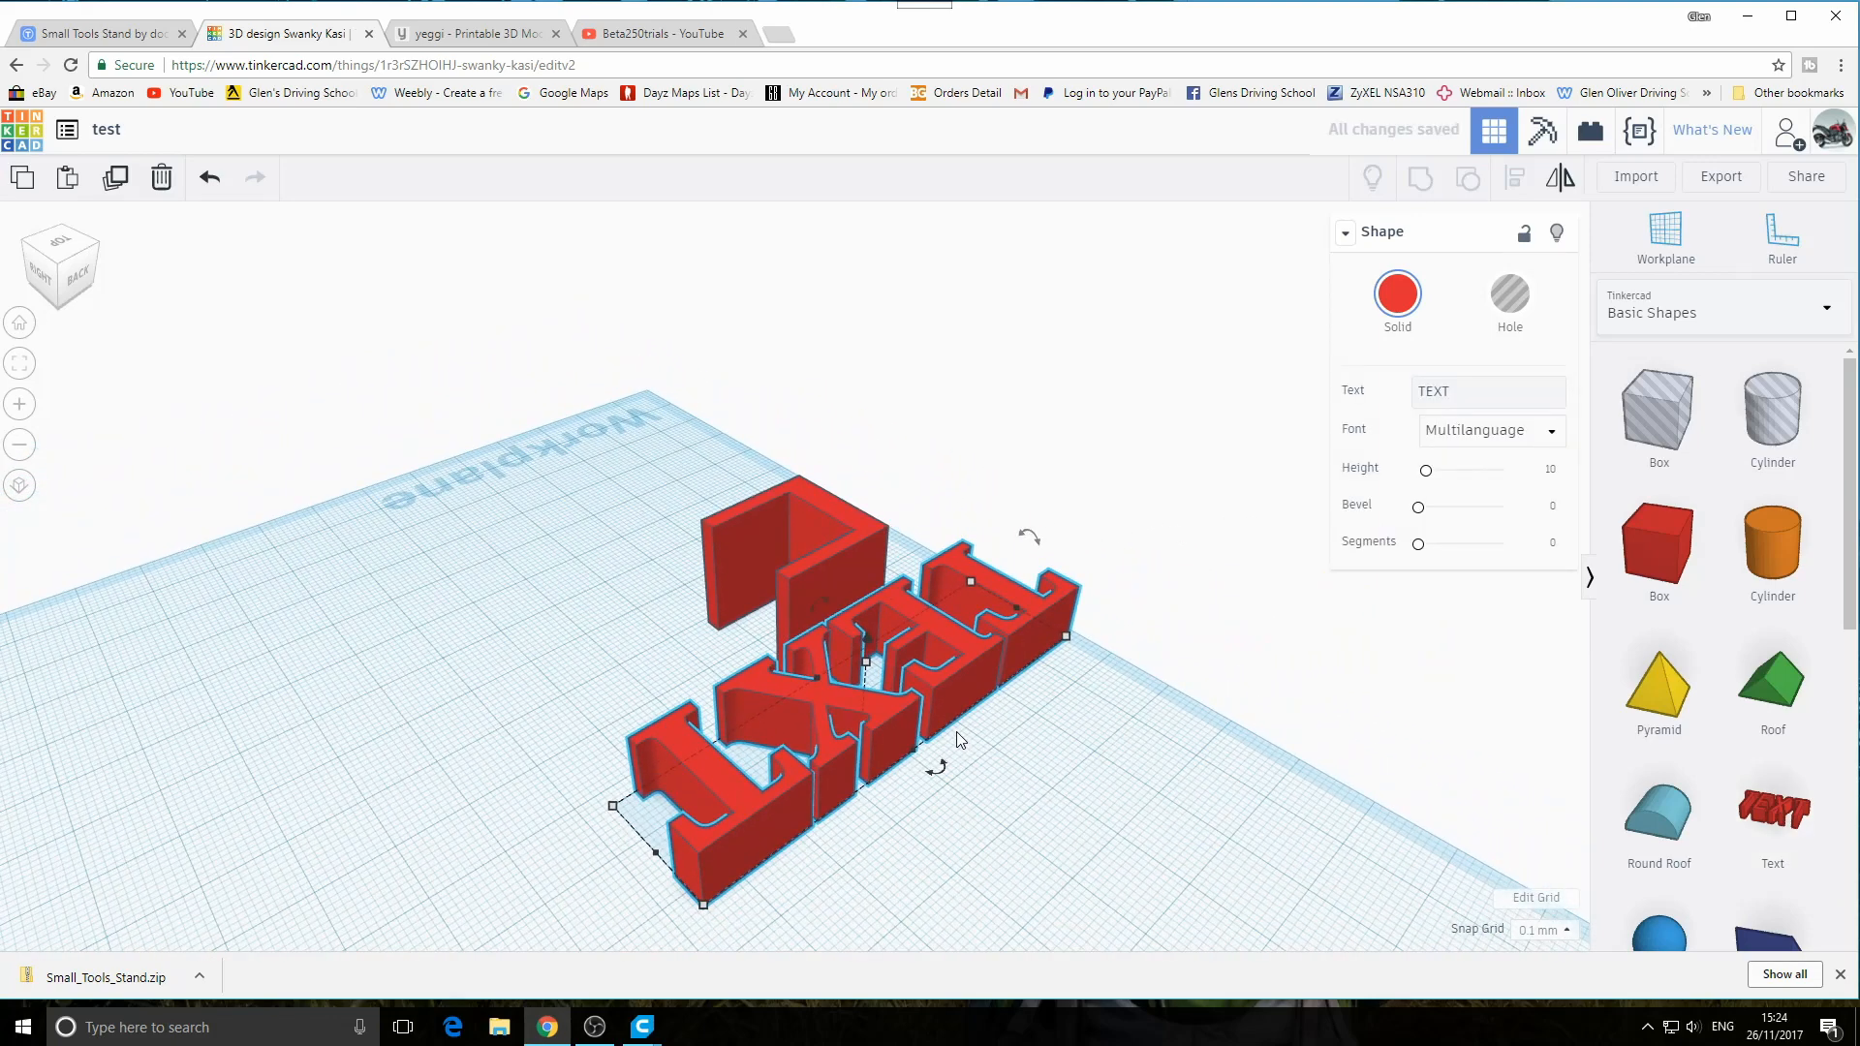
pyautogui.moveTo(957, 732); pyautogui.dragTo(591, 741, button='right')
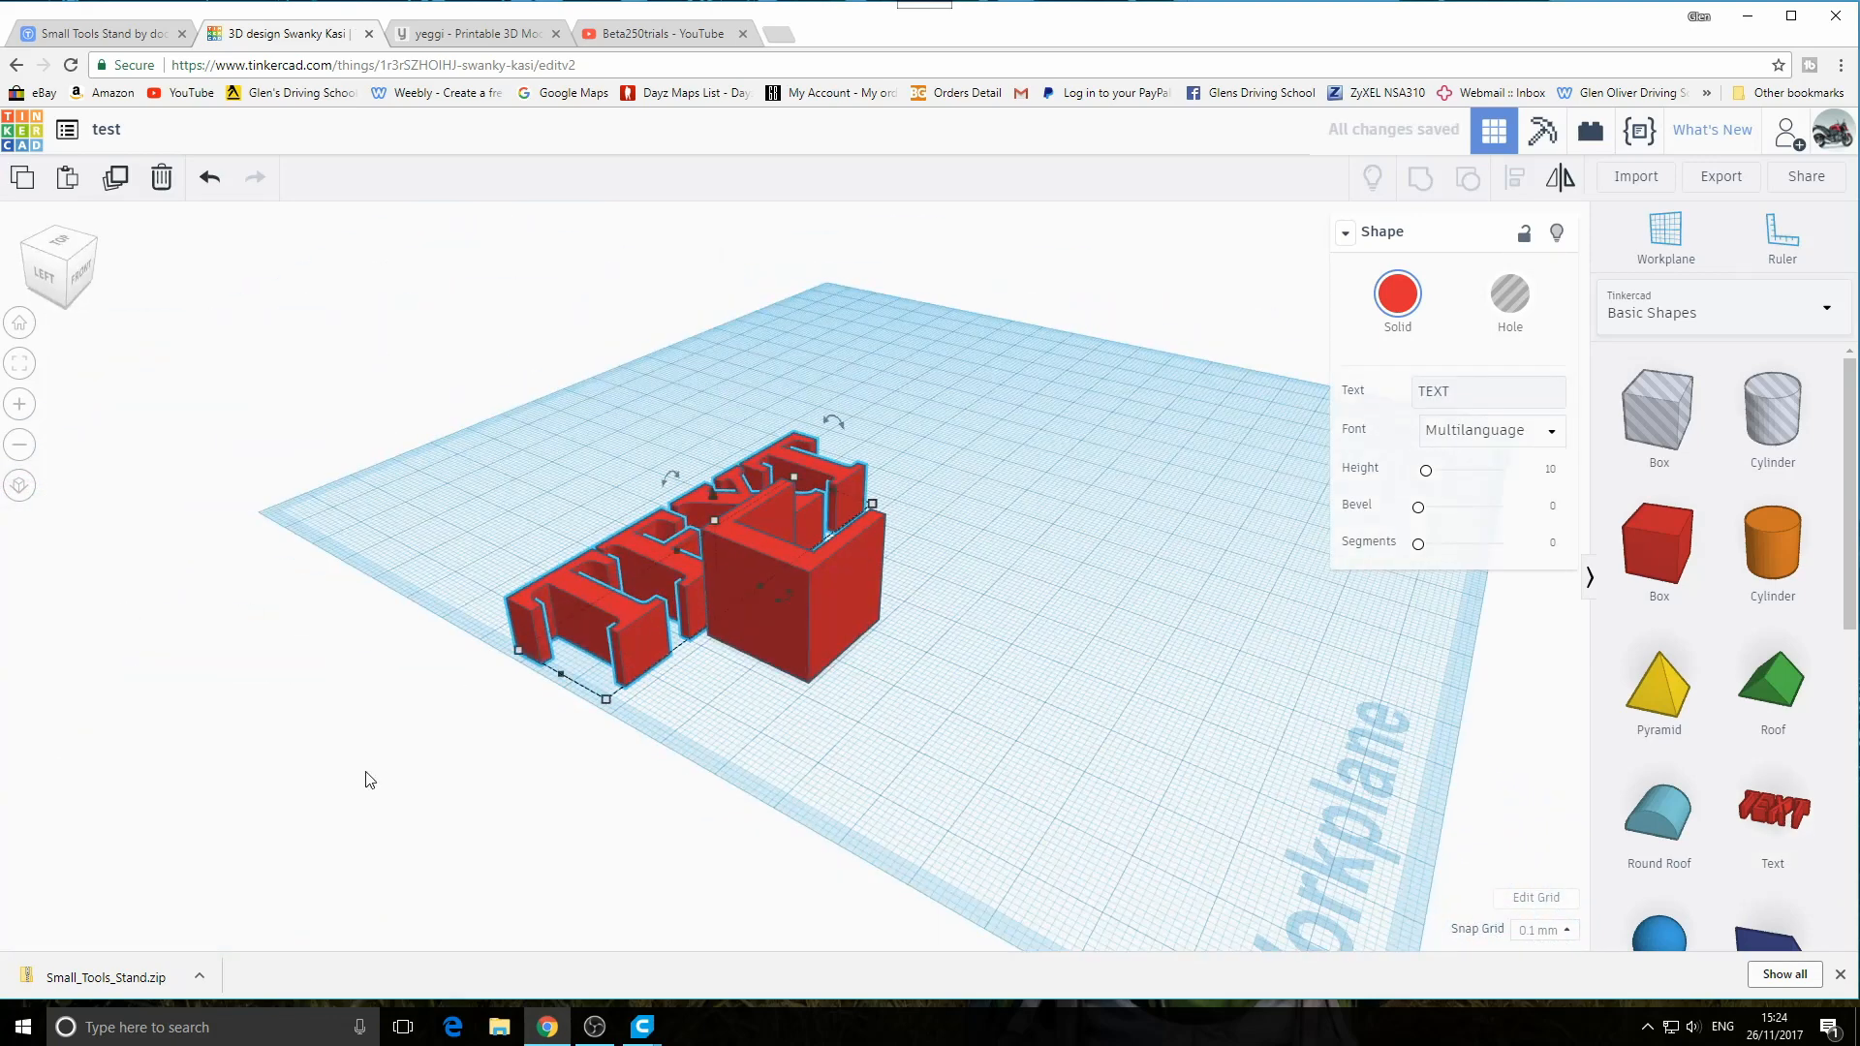
pyautogui.moveTo(913, 724); pyautogui.dragTo(694, 830, button='right')
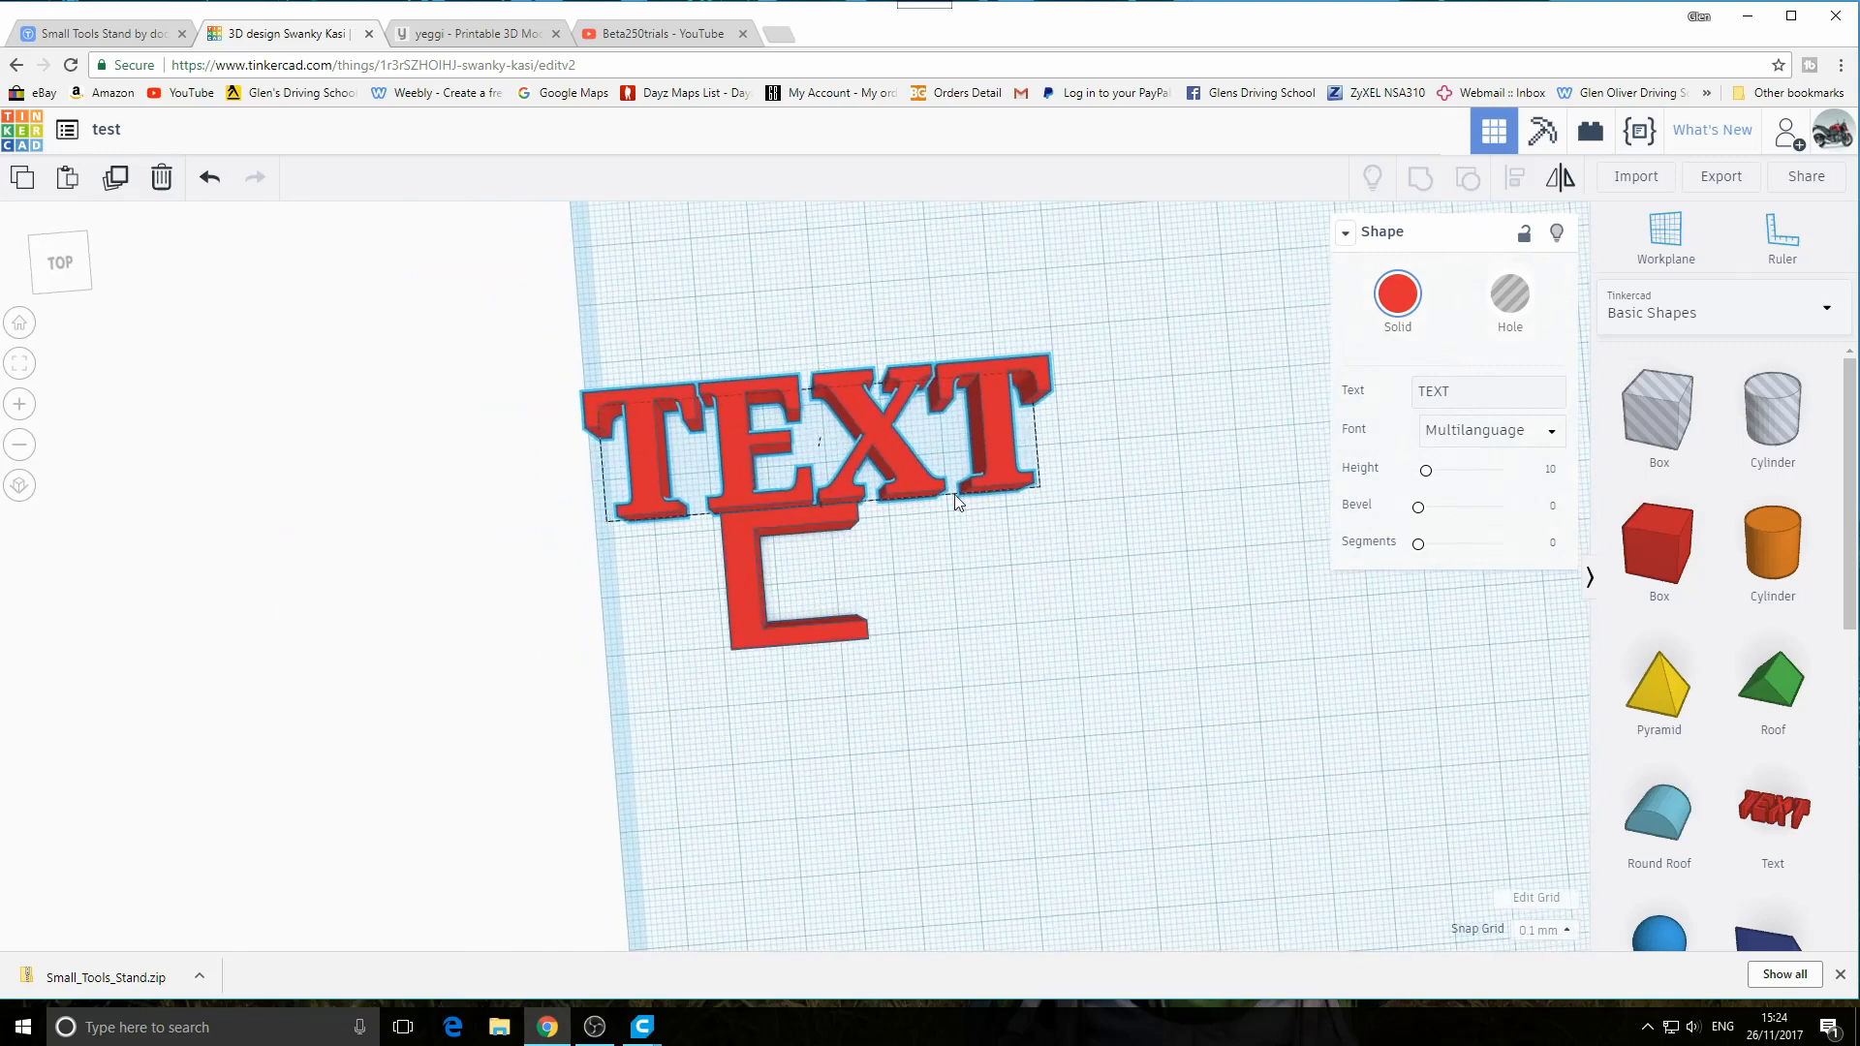
pyautogui.moveTo(956, 501); pyautogui.dragTo(969, 399, button='right')
pyautogui.click(1548, 432)
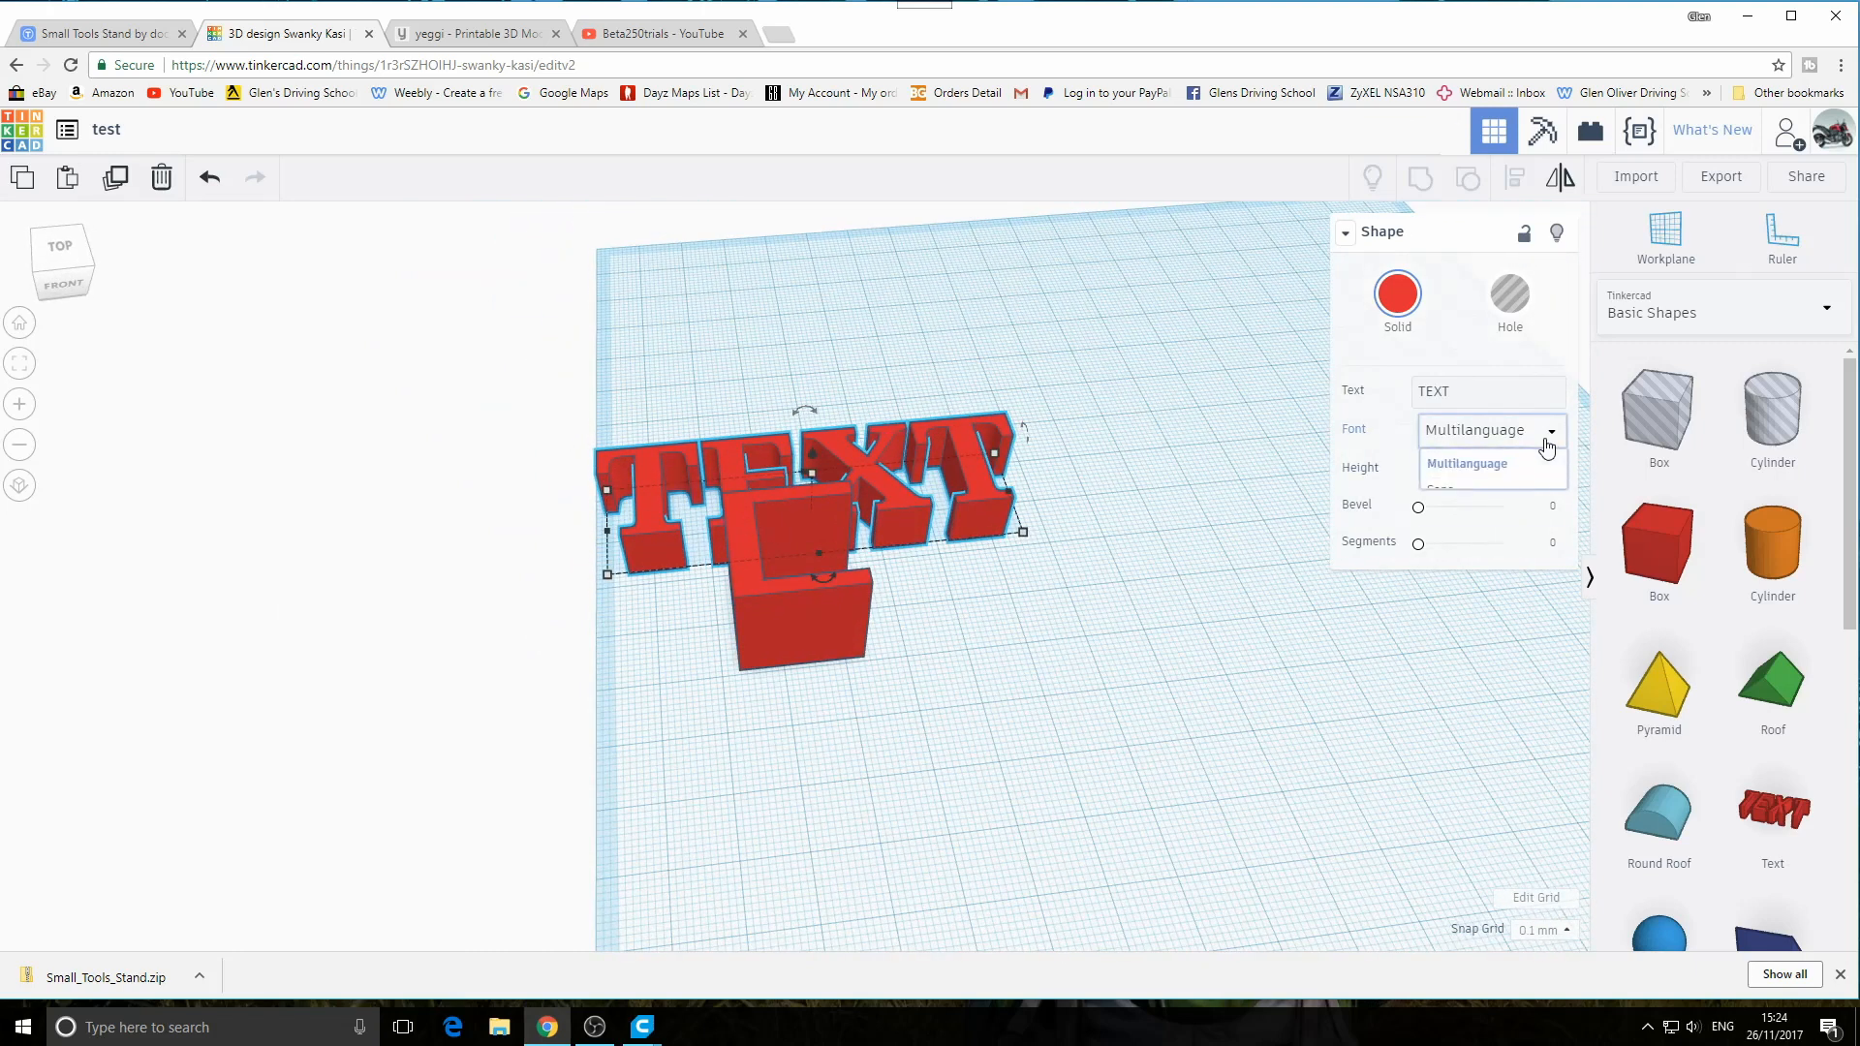
pyautogui.click(1519, 503)
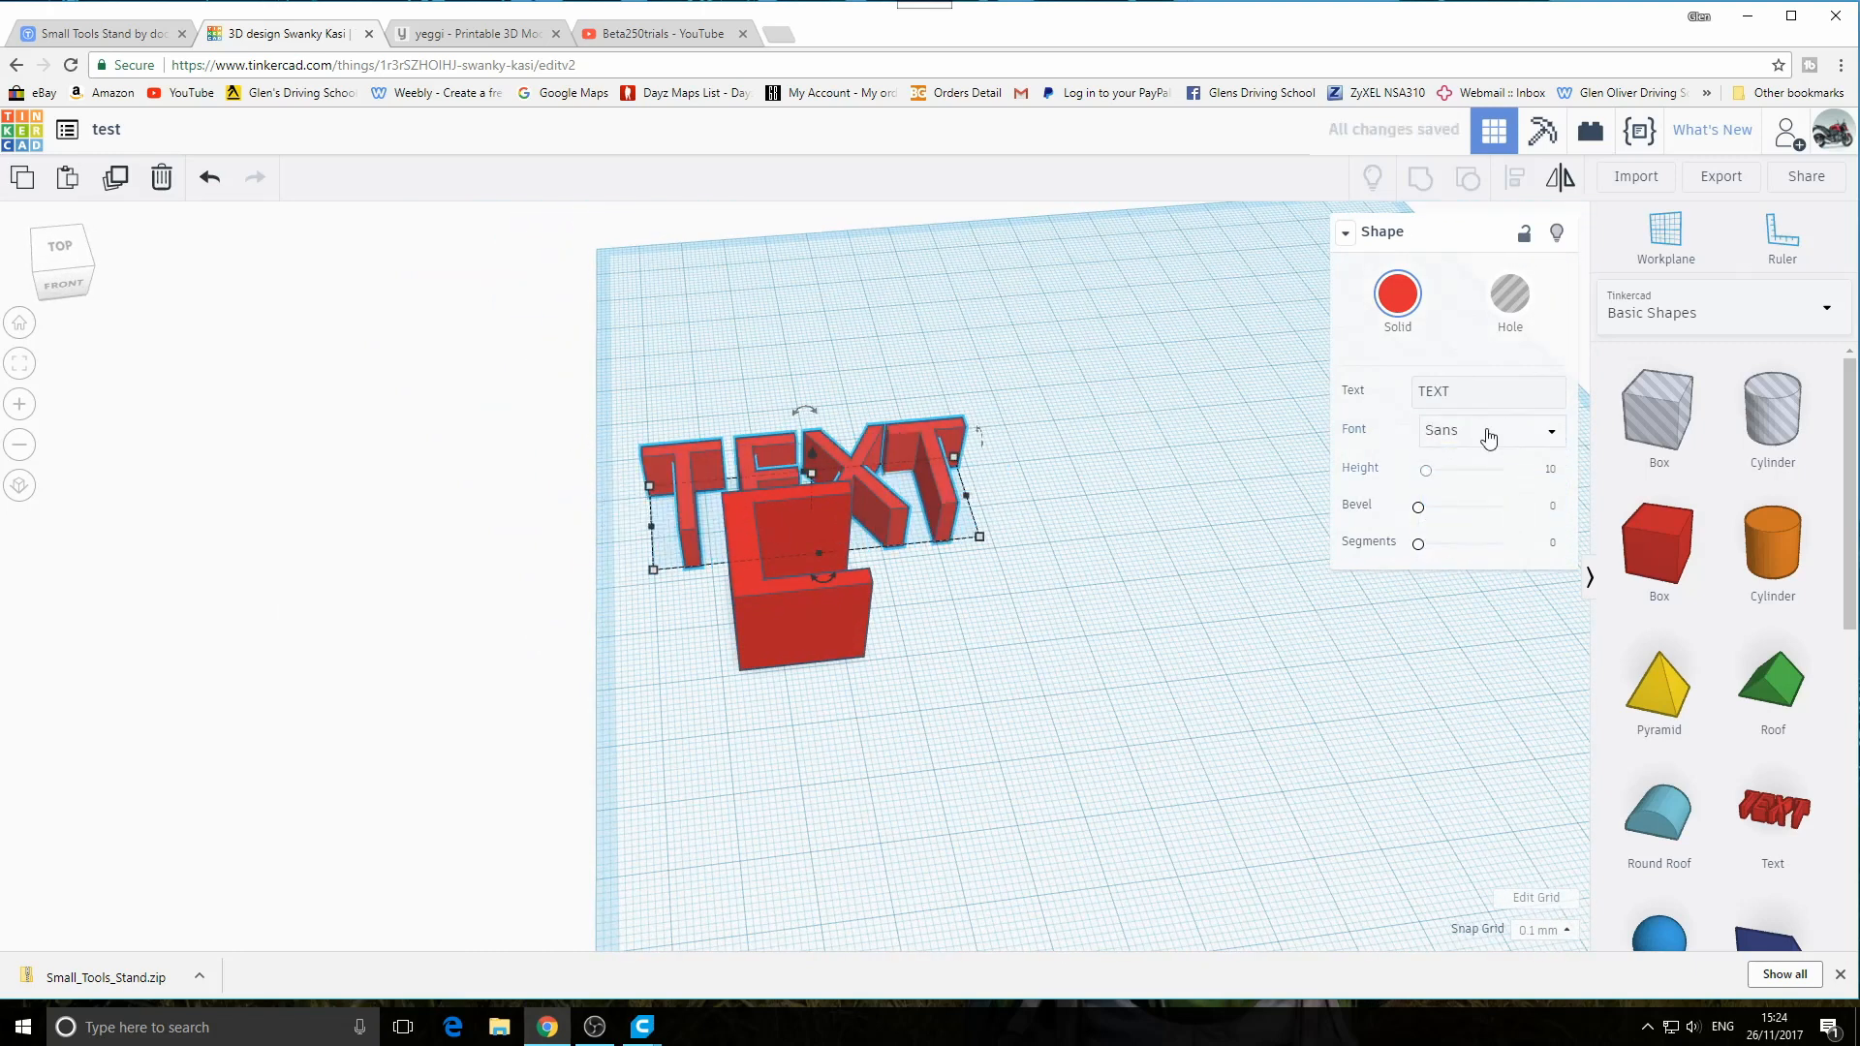
# Turn the text into a hole clear of the hollowed box and delete it
pyautogui.click(1511, 306)
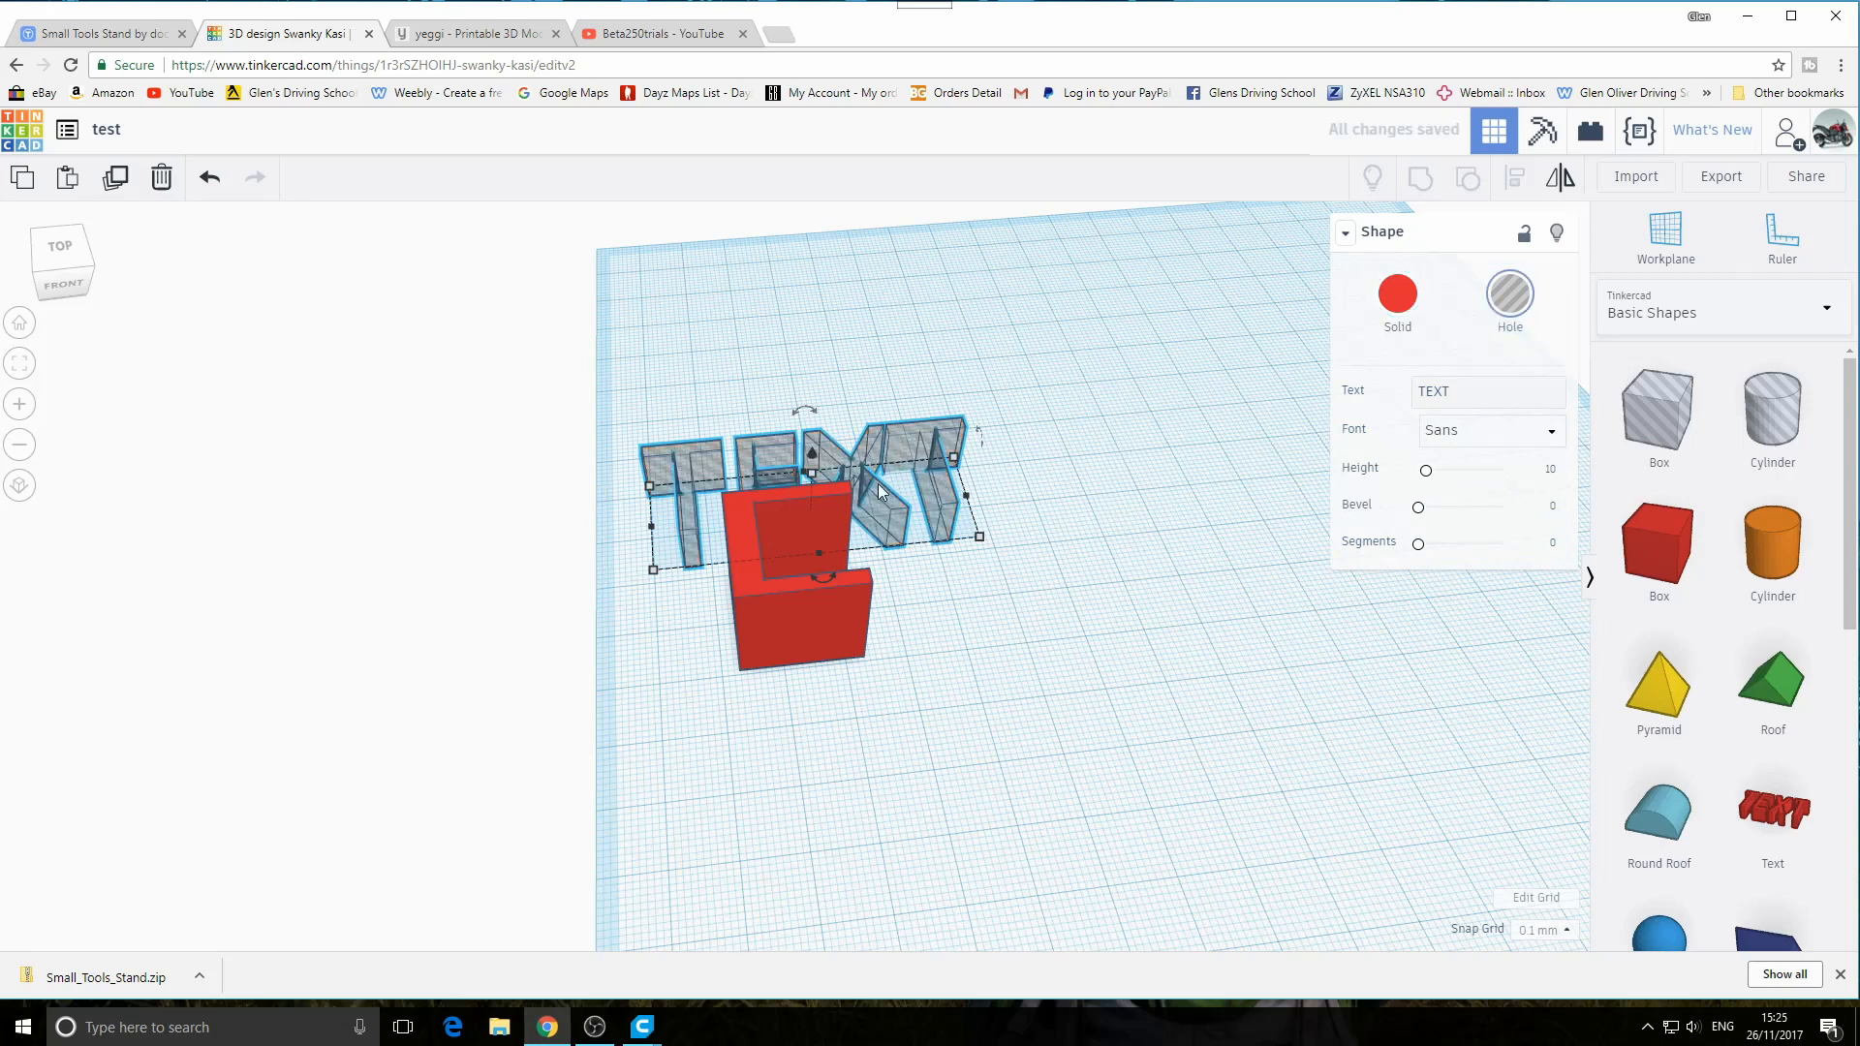
pyautogui.moveTo(877, 484); pyautogui.dragTo(1218, 602)
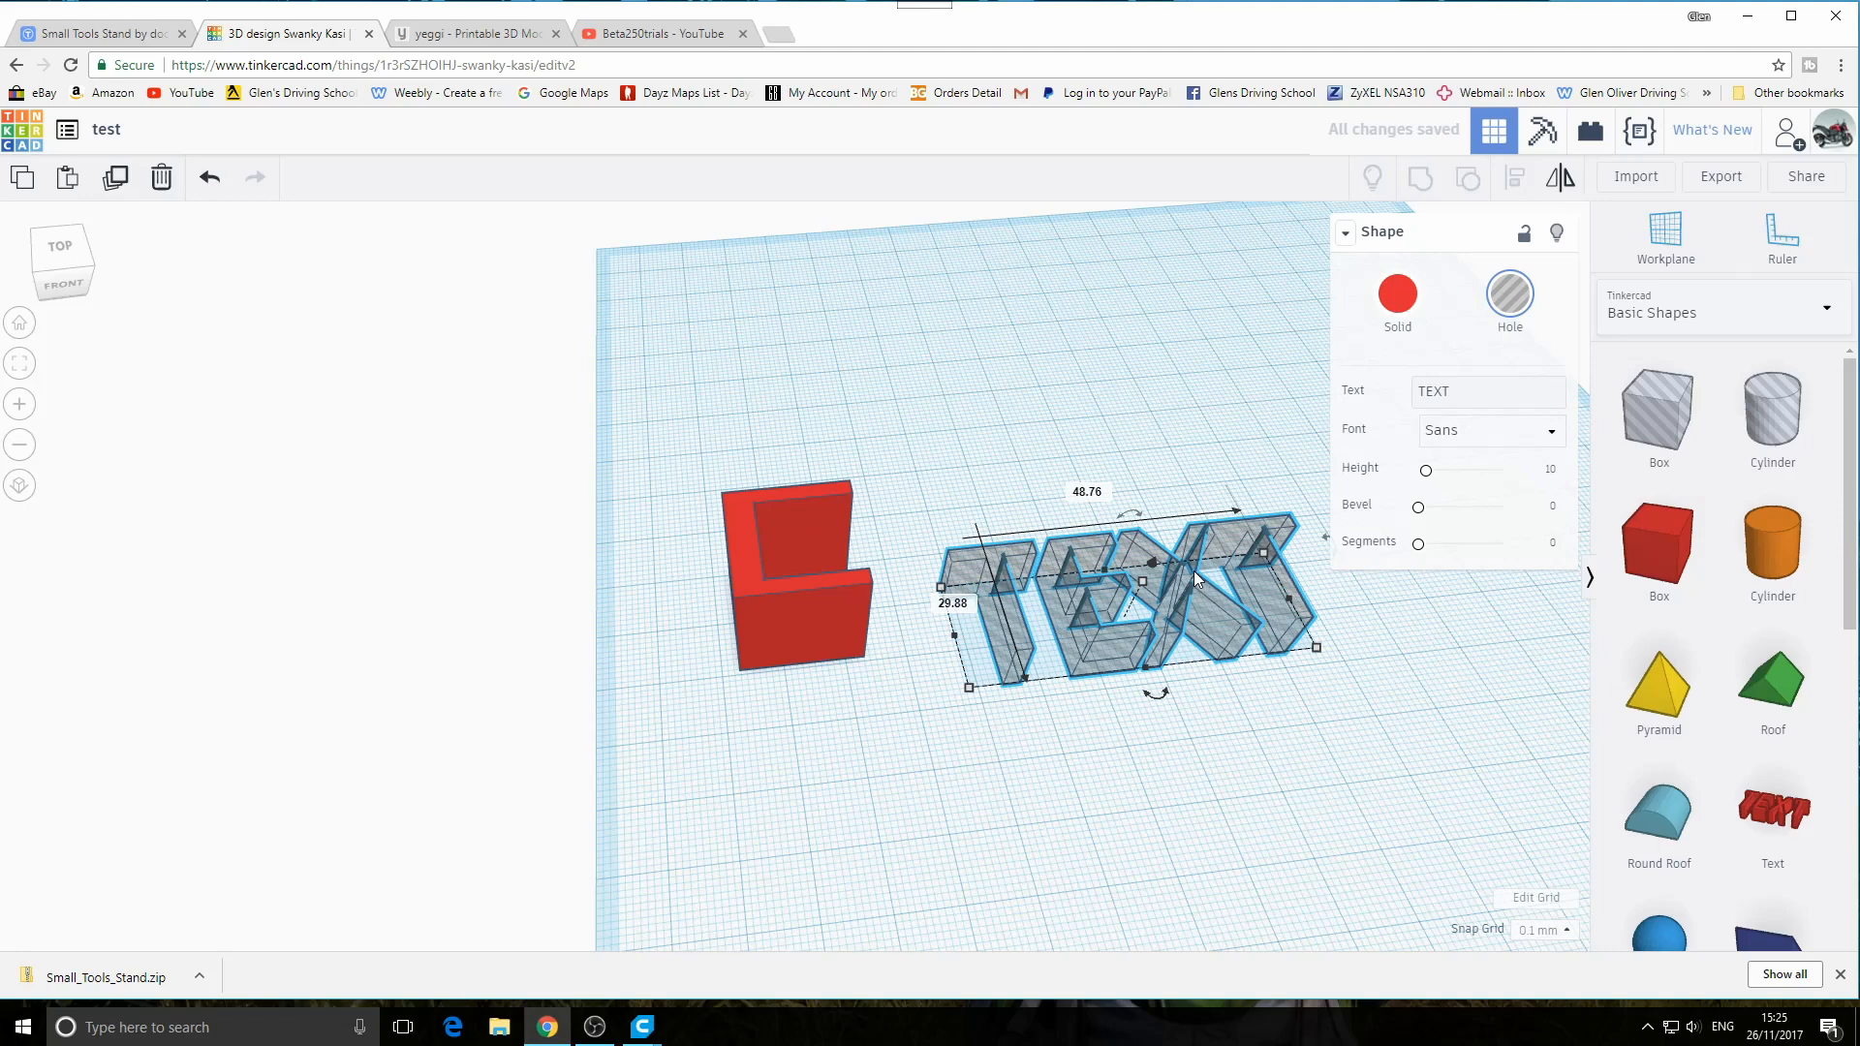
pyautogui.press('Delete')
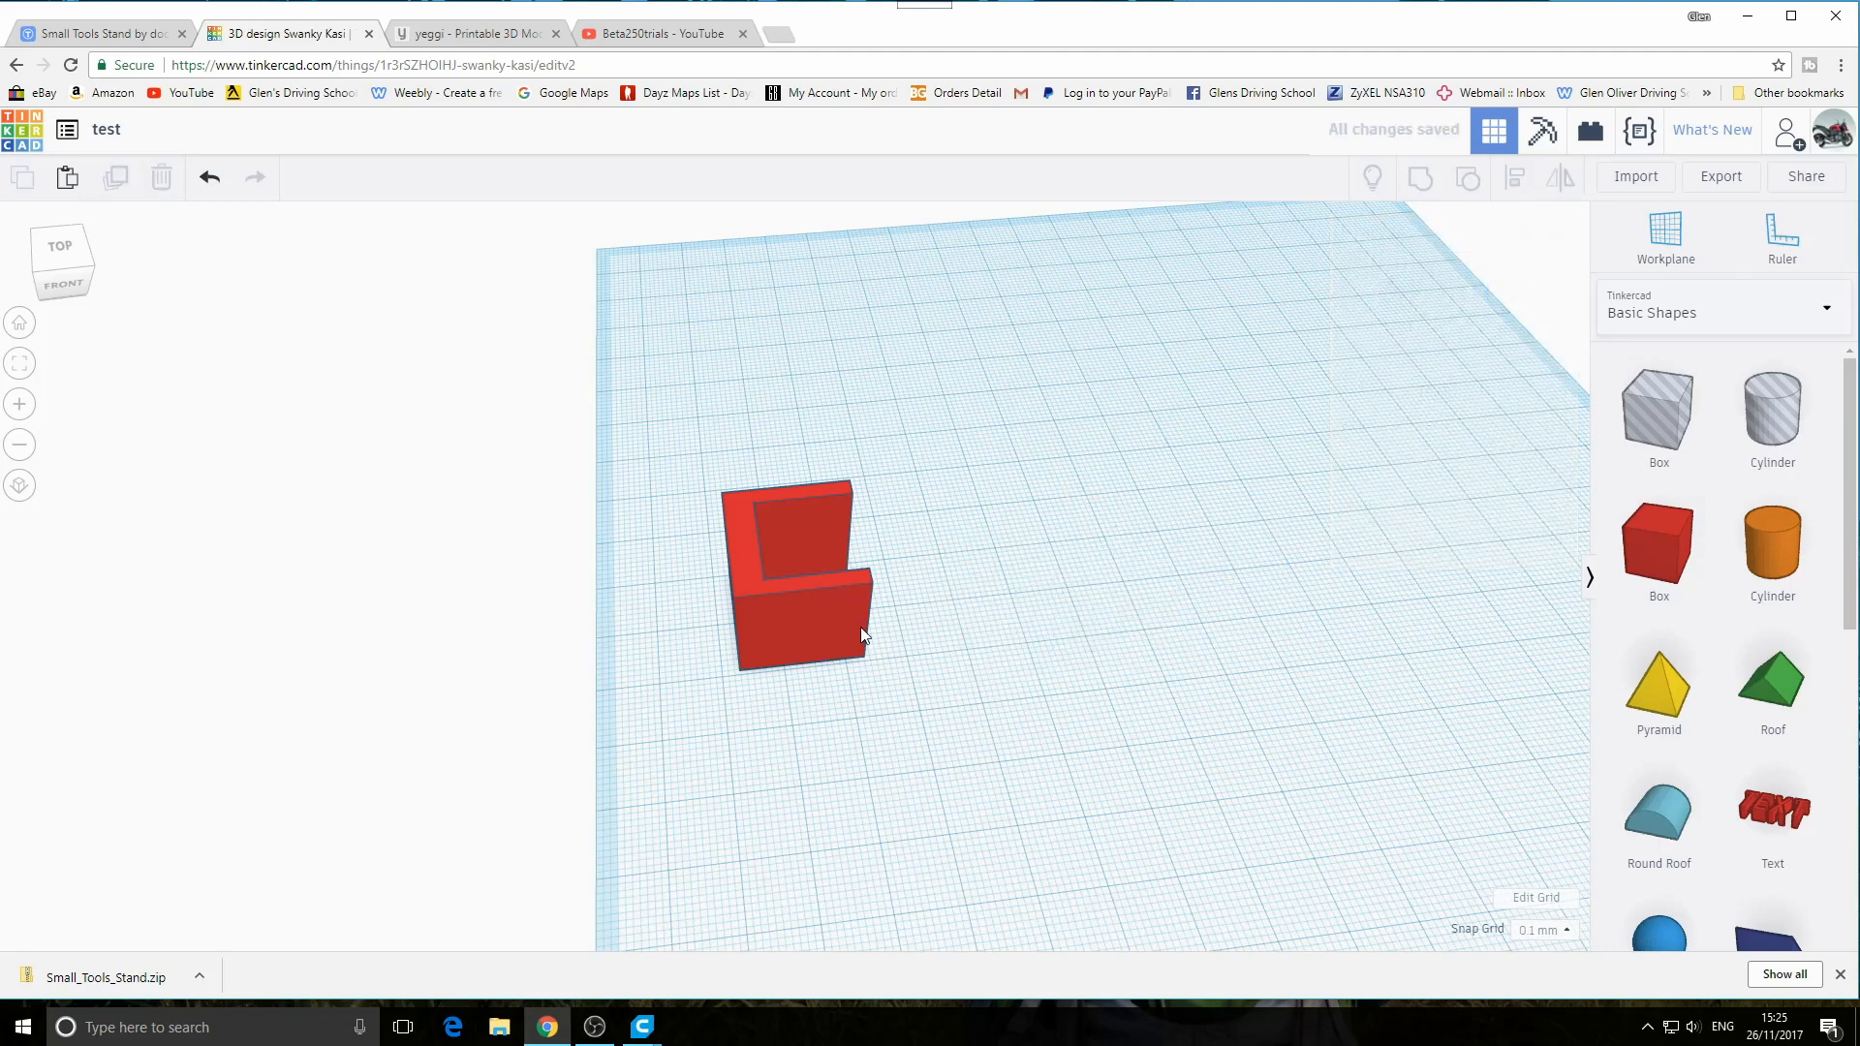
# Move the hollowed box away from the workplane's edge towards its middle
pyautogui.moveTo(863, 634); pyautogui.dragTo(865, 700, button='right')
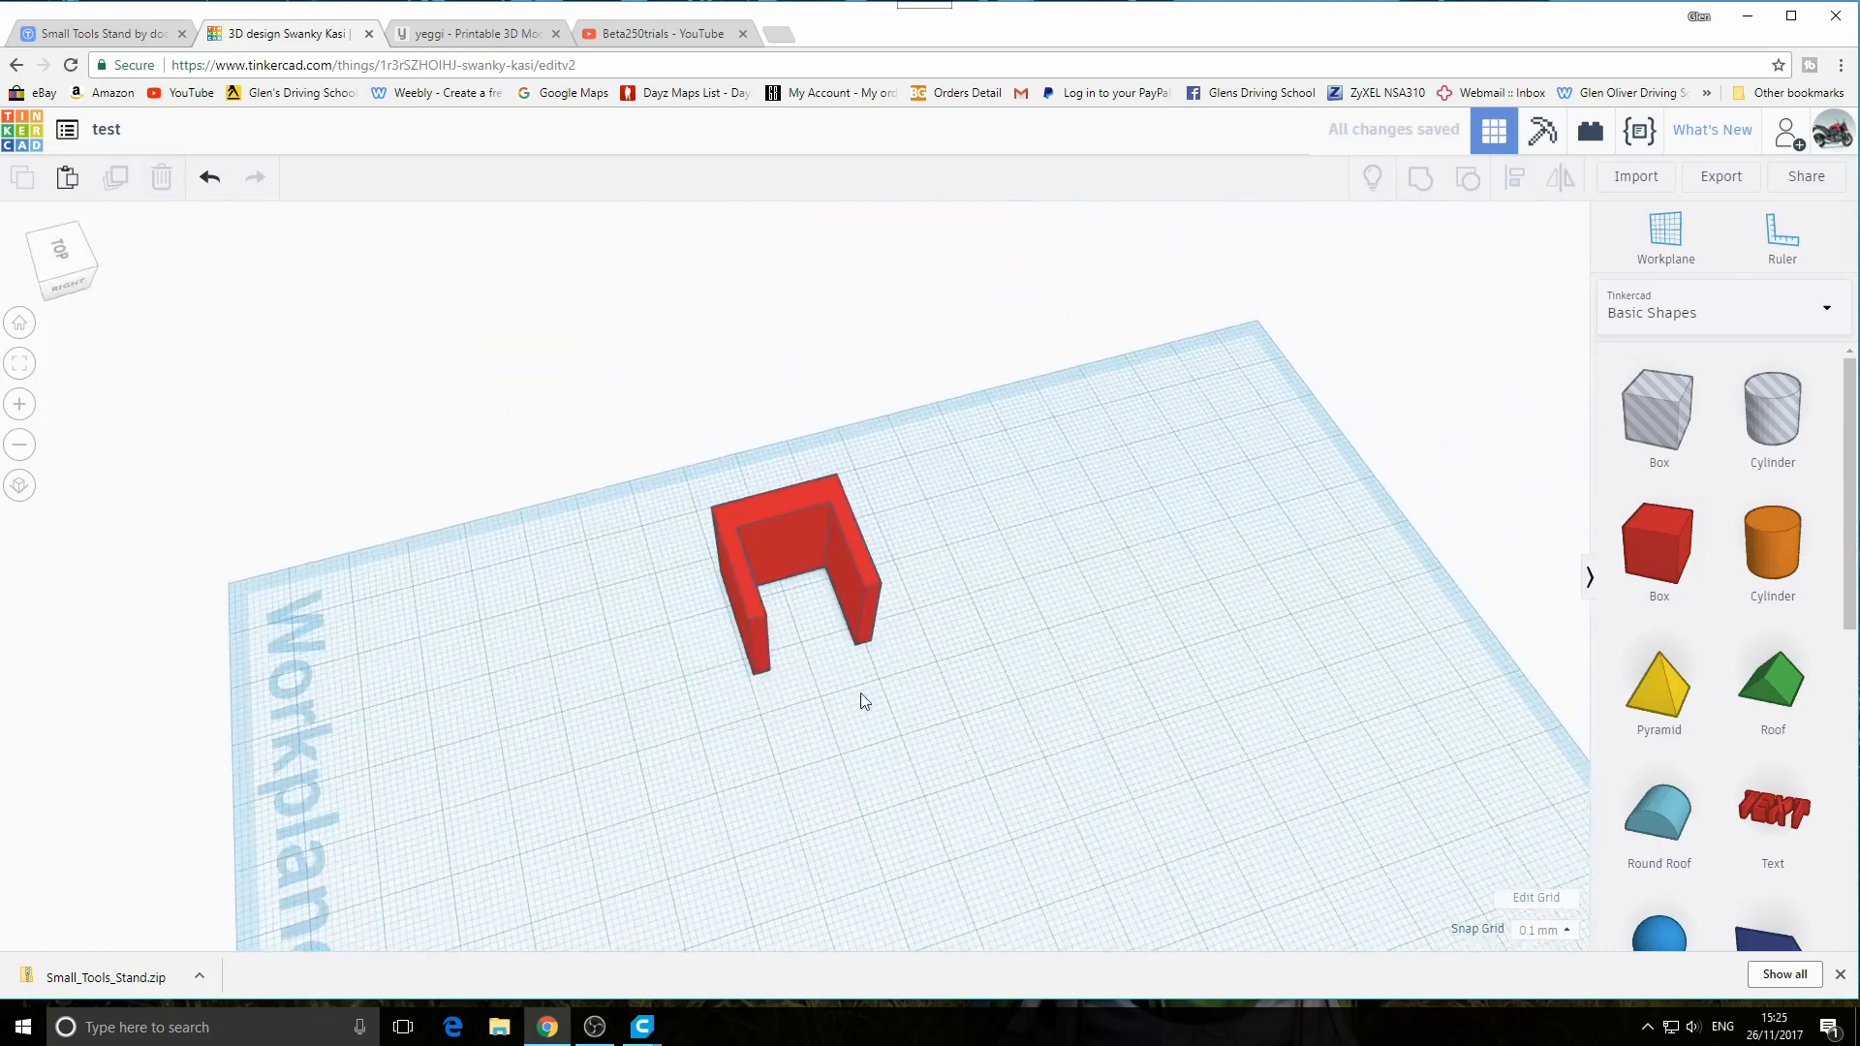
pyautogui.moveTo(810, 543); pyautogui.dragTo(1060, 823)
pyautogui.moveTo(1305, 790); pyautogui.dragTo(1398, 835, button='right')
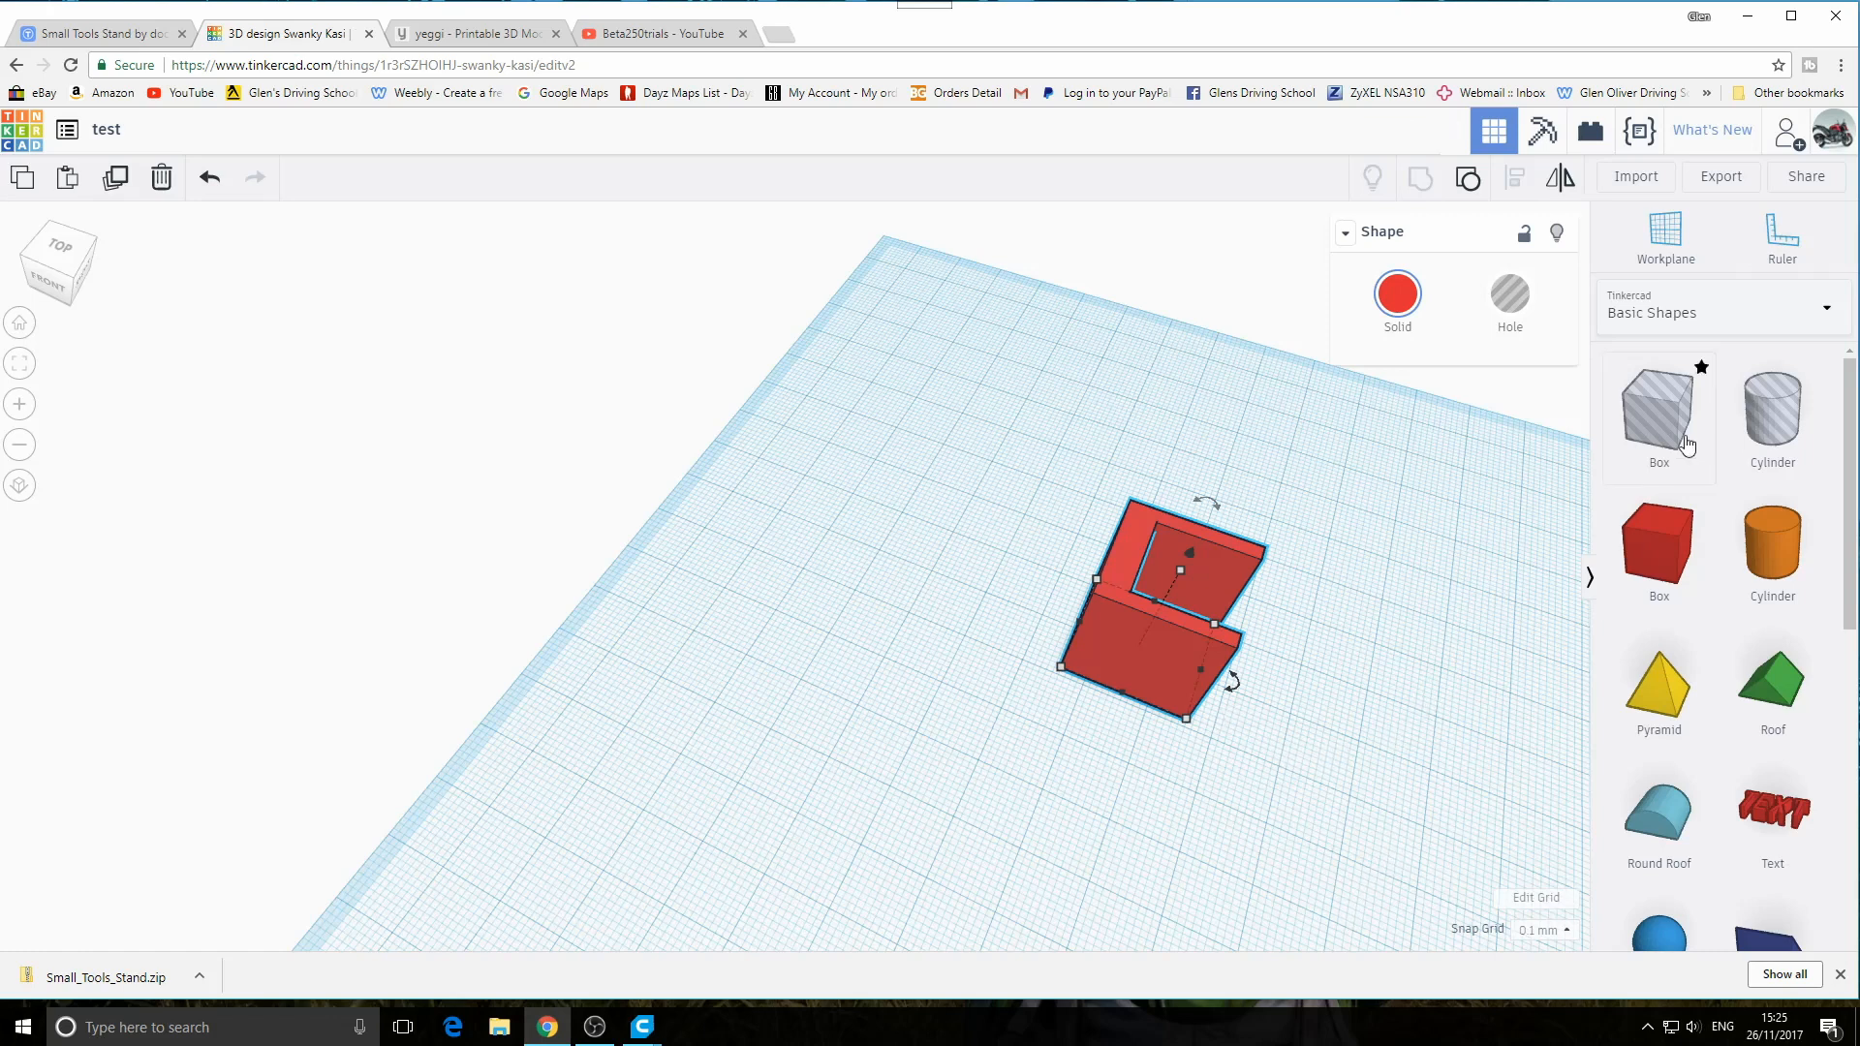
# Place a ruler at the hollowed box's front base corner to show its dimensions
pyautogui.click(1783, 238)
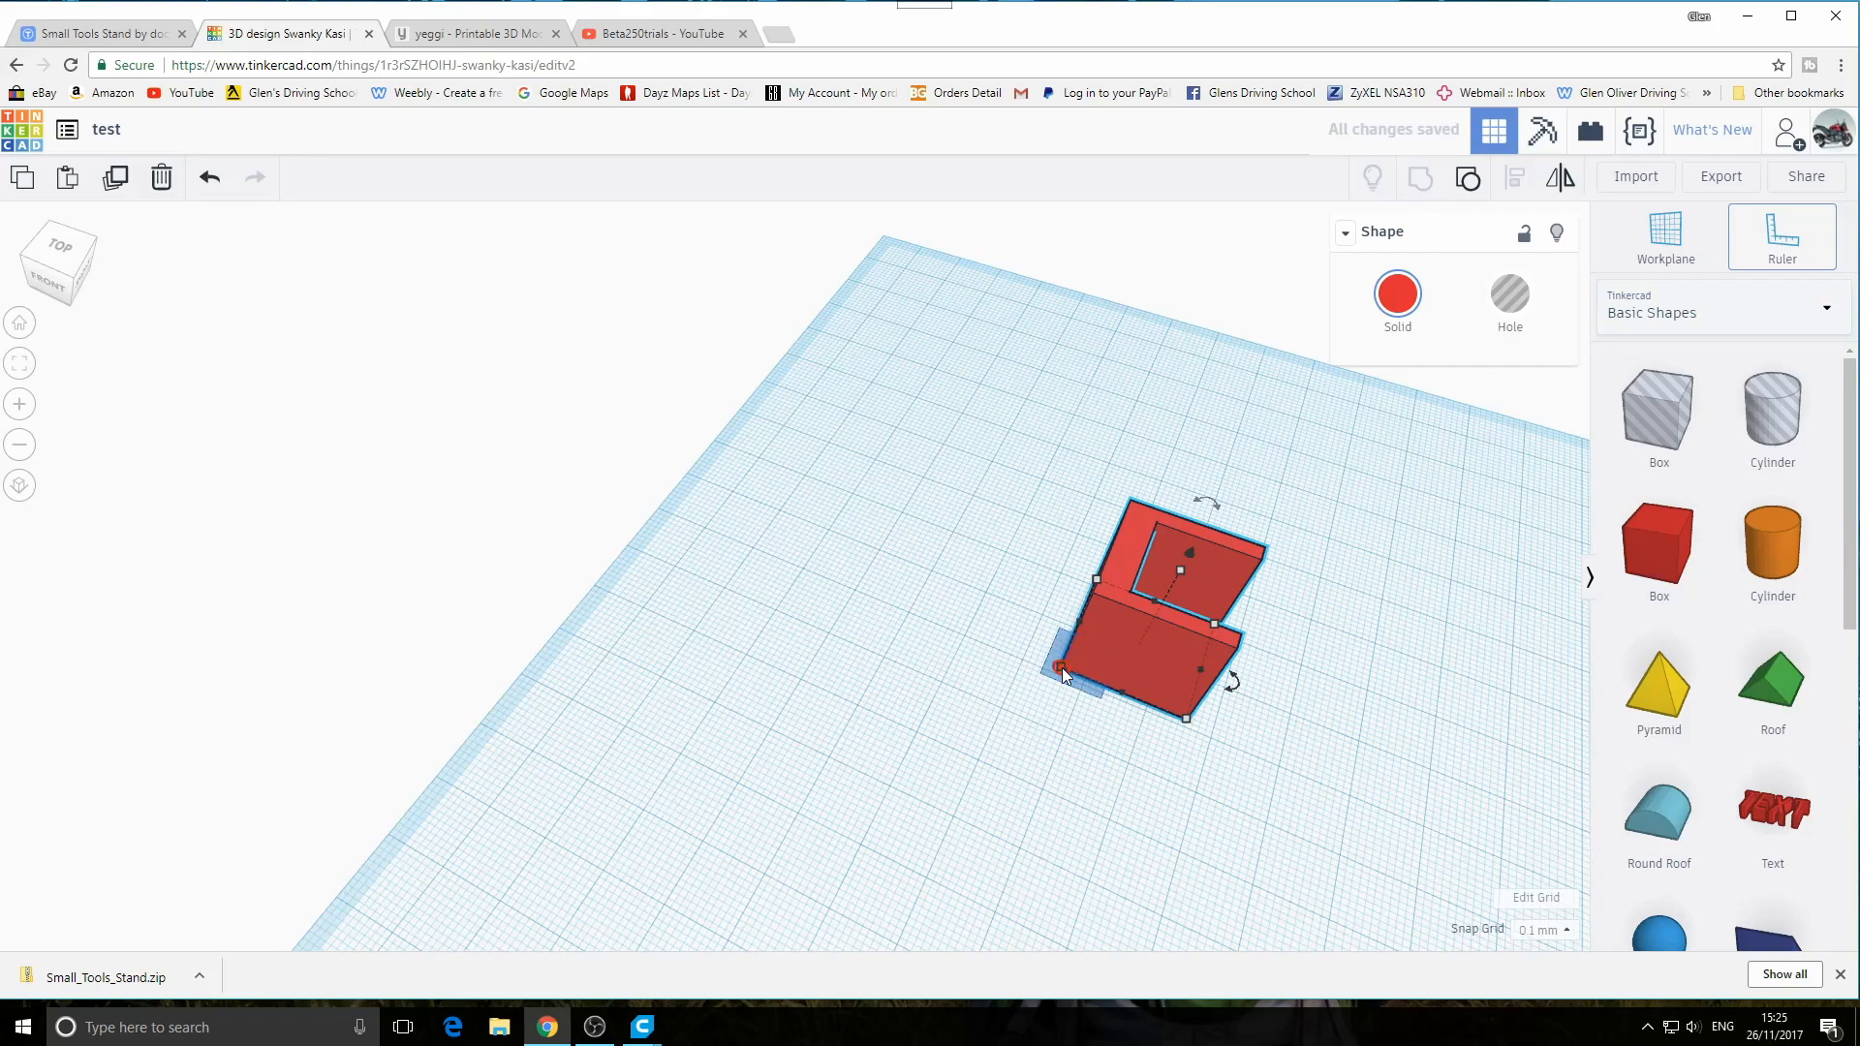
pyautogui.click(1062, 666)
pyautogui.moveTo(1062, 667); pyautogui.dragTo(1229, 868, button='right')
pyautogui.scroll(5, 1229, 869)
pyautogui.moveTo(1354, 766); pyautogui.dragTo(1277, 797, button='right')
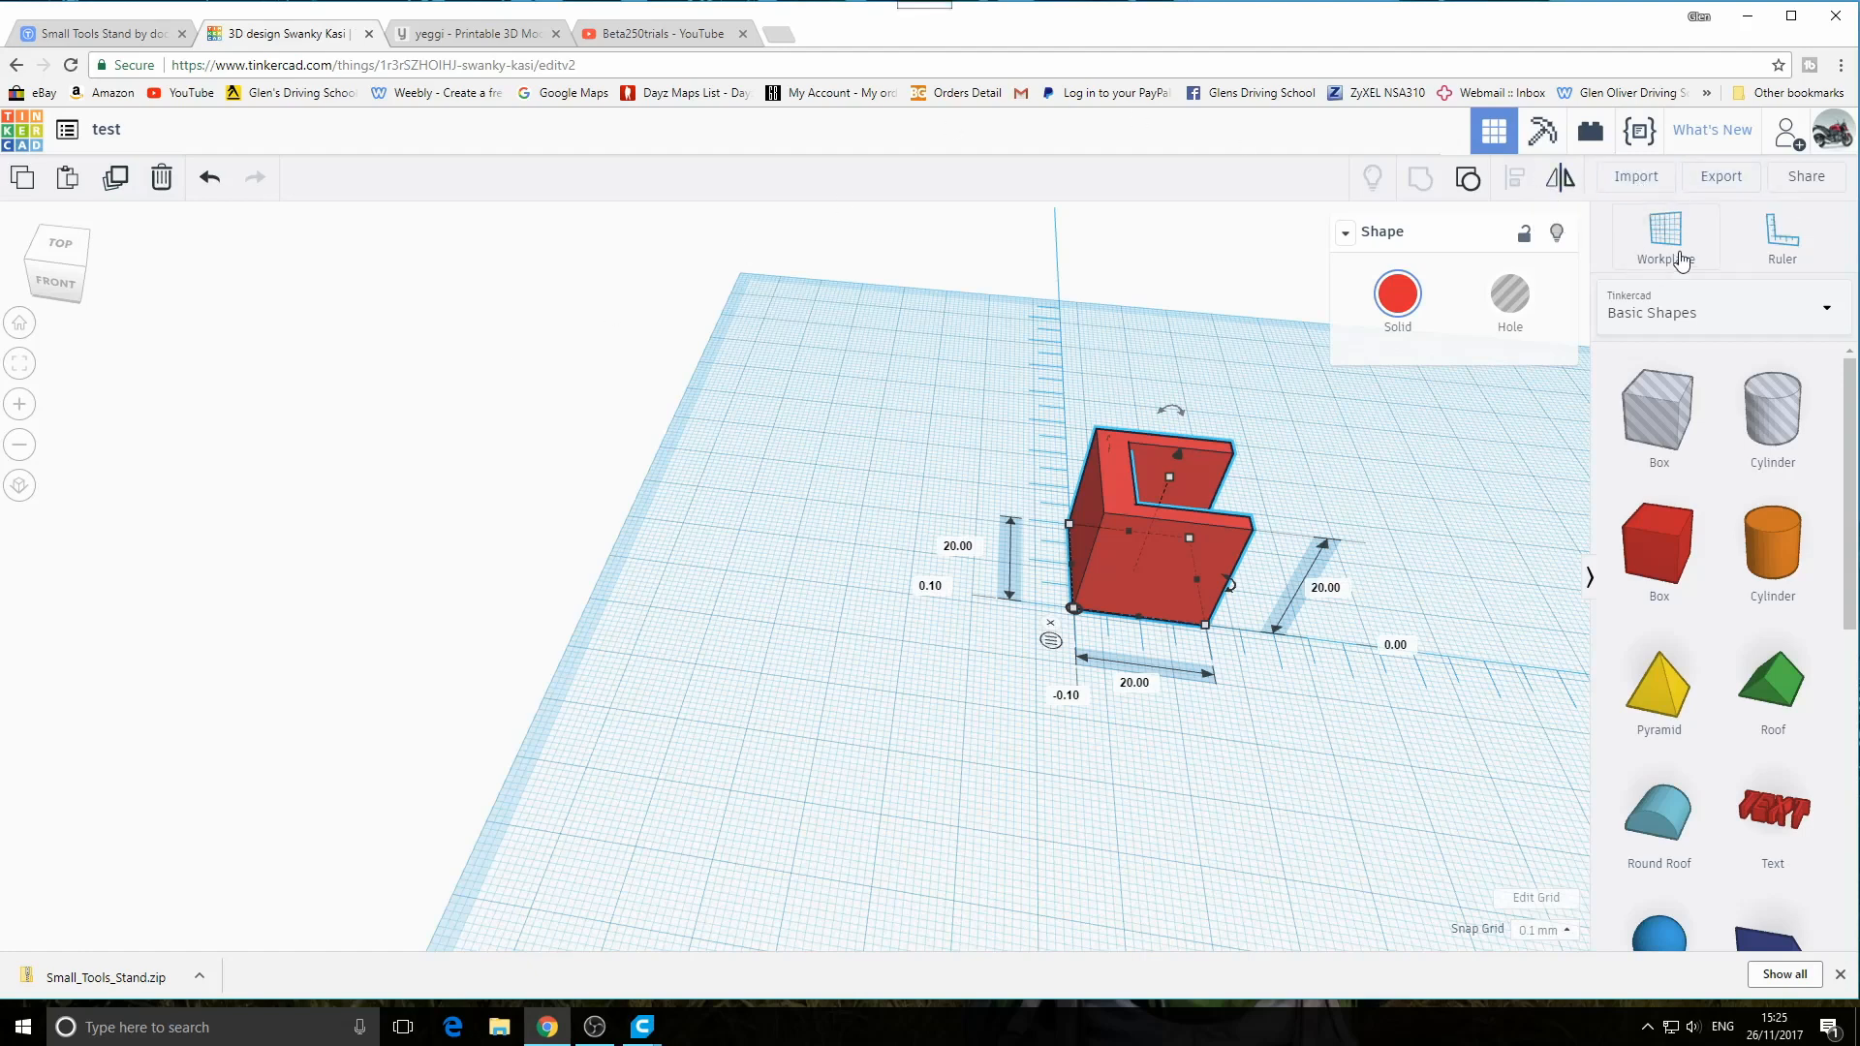
# Export the selected shape as an STL file and put the downloaded test.stl on the desktop
pyautogui.click(1721, 184)
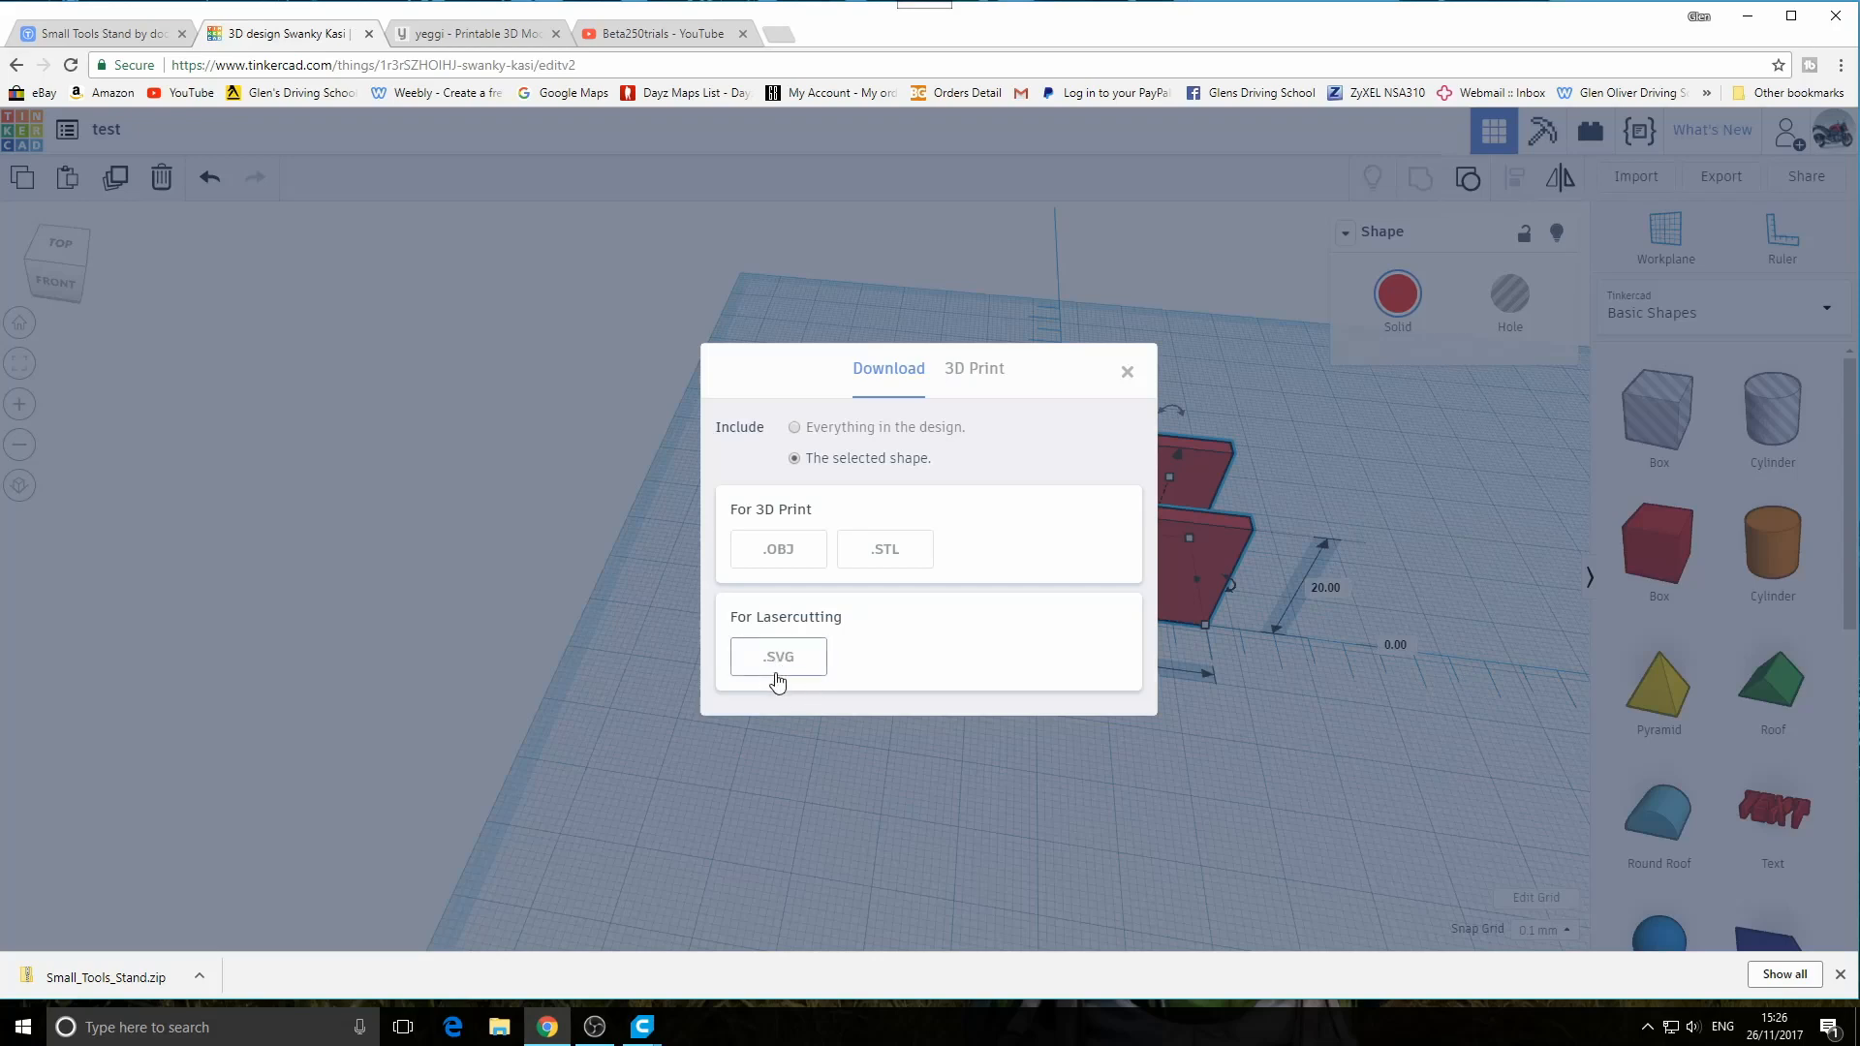
pyautogui.click(901, 559)
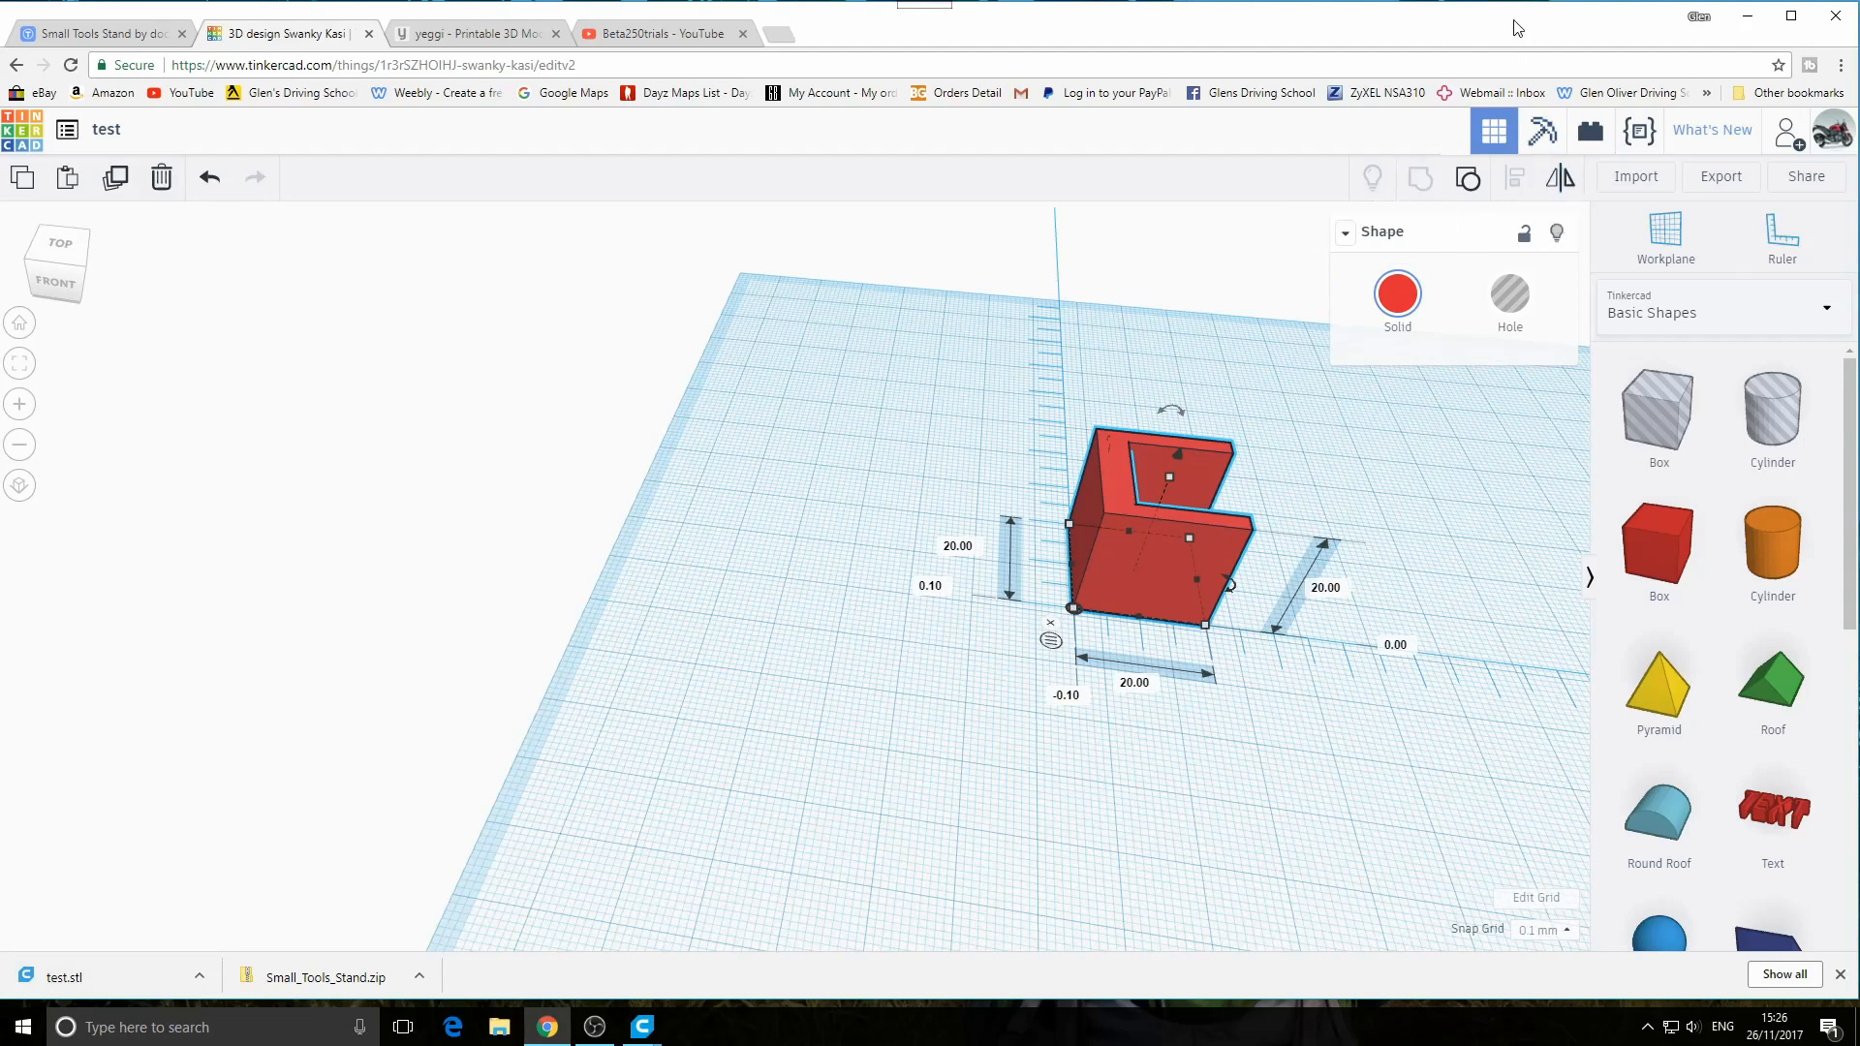
pyautogui.moveTo(1517, 28); pyautogui.dragTo(1431, 30)
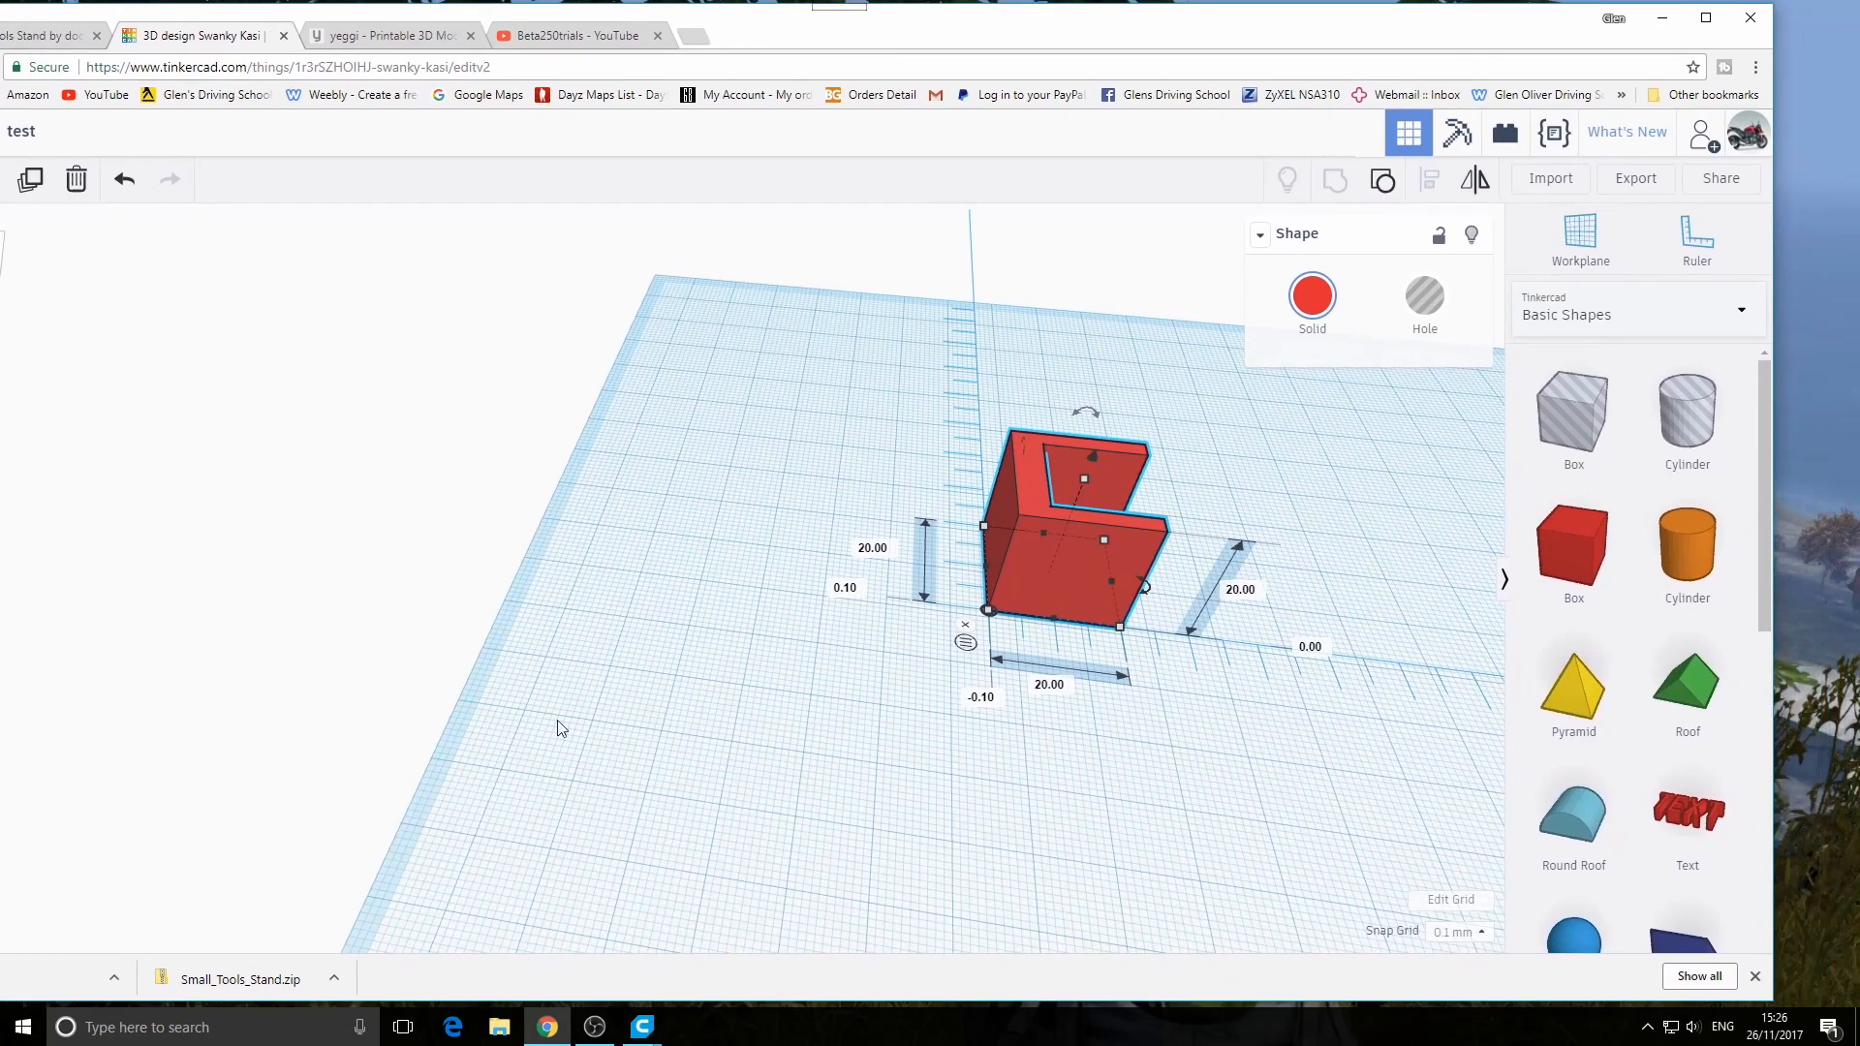
pyautogui.moveTo(129, 986); pyautogui.dragTo(1827, 348)
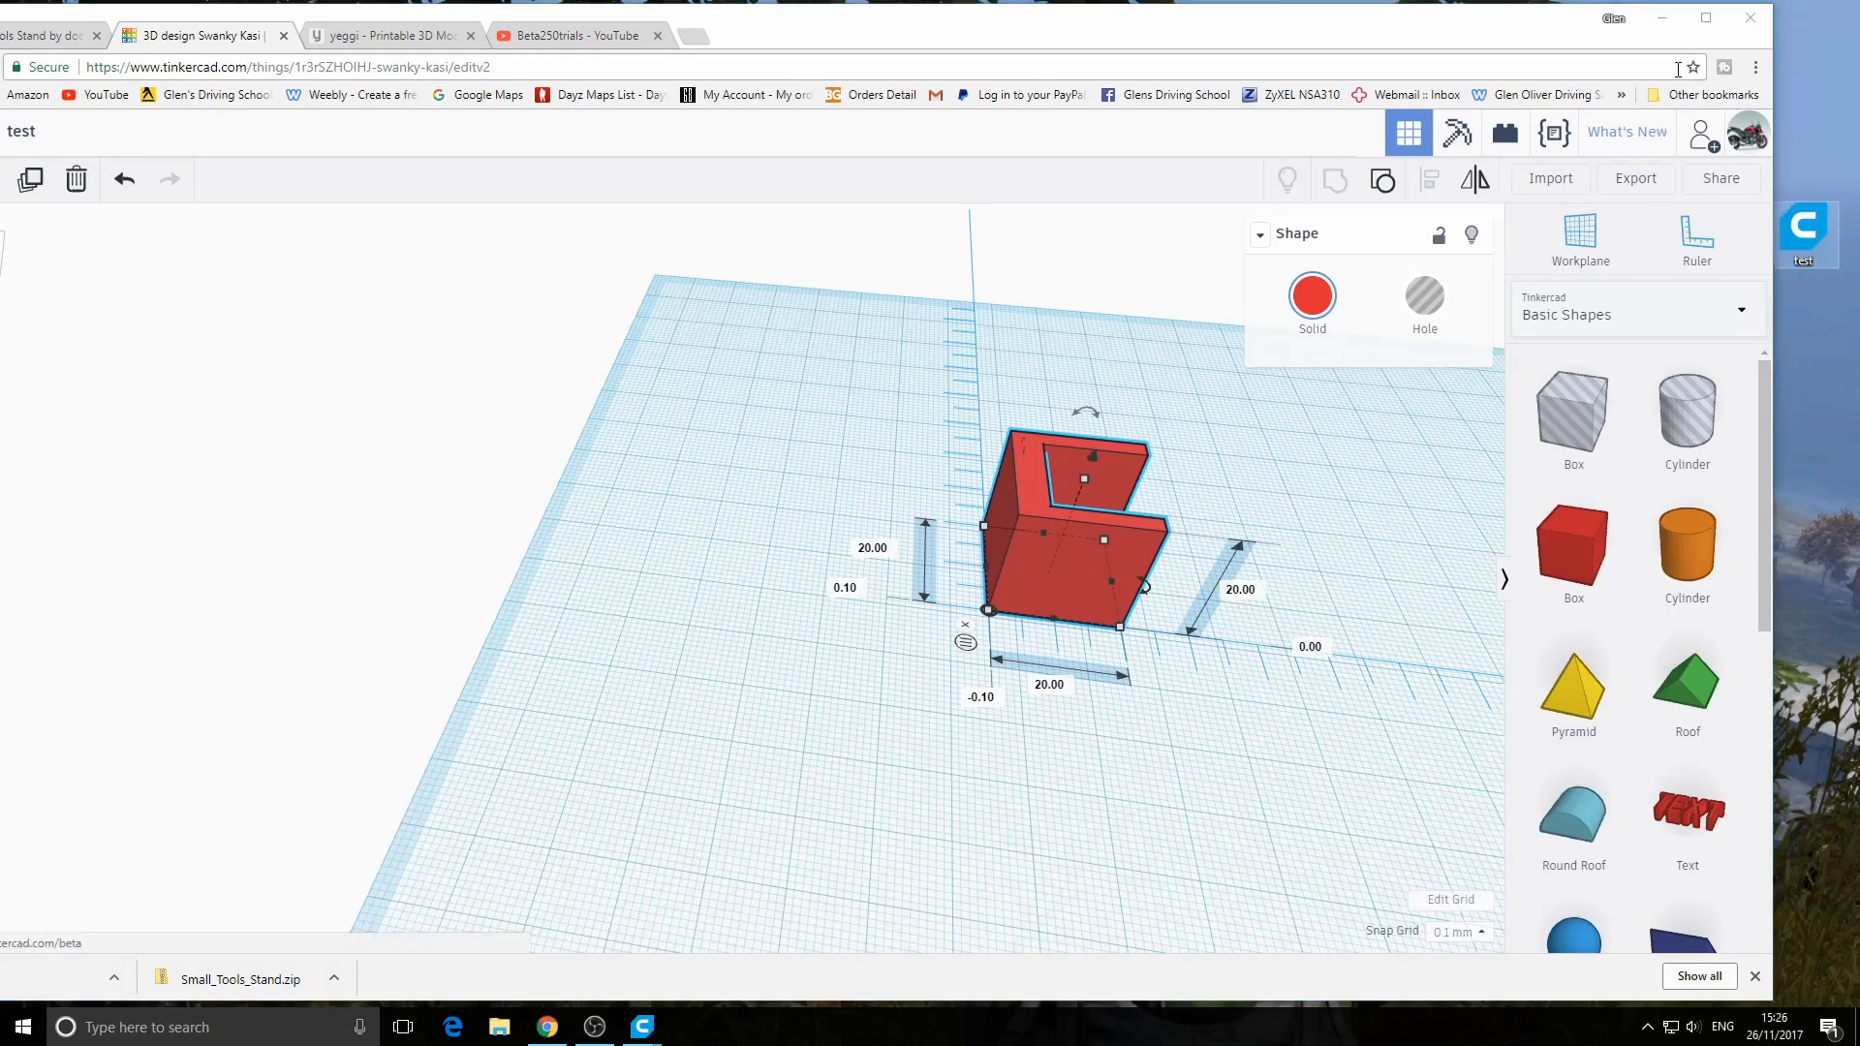
# Minimise the browser, open the desktop's test file in Cura, and move the Small_Tools_Stand archive higher on the desktop
pyautogui.click(1663, 18)
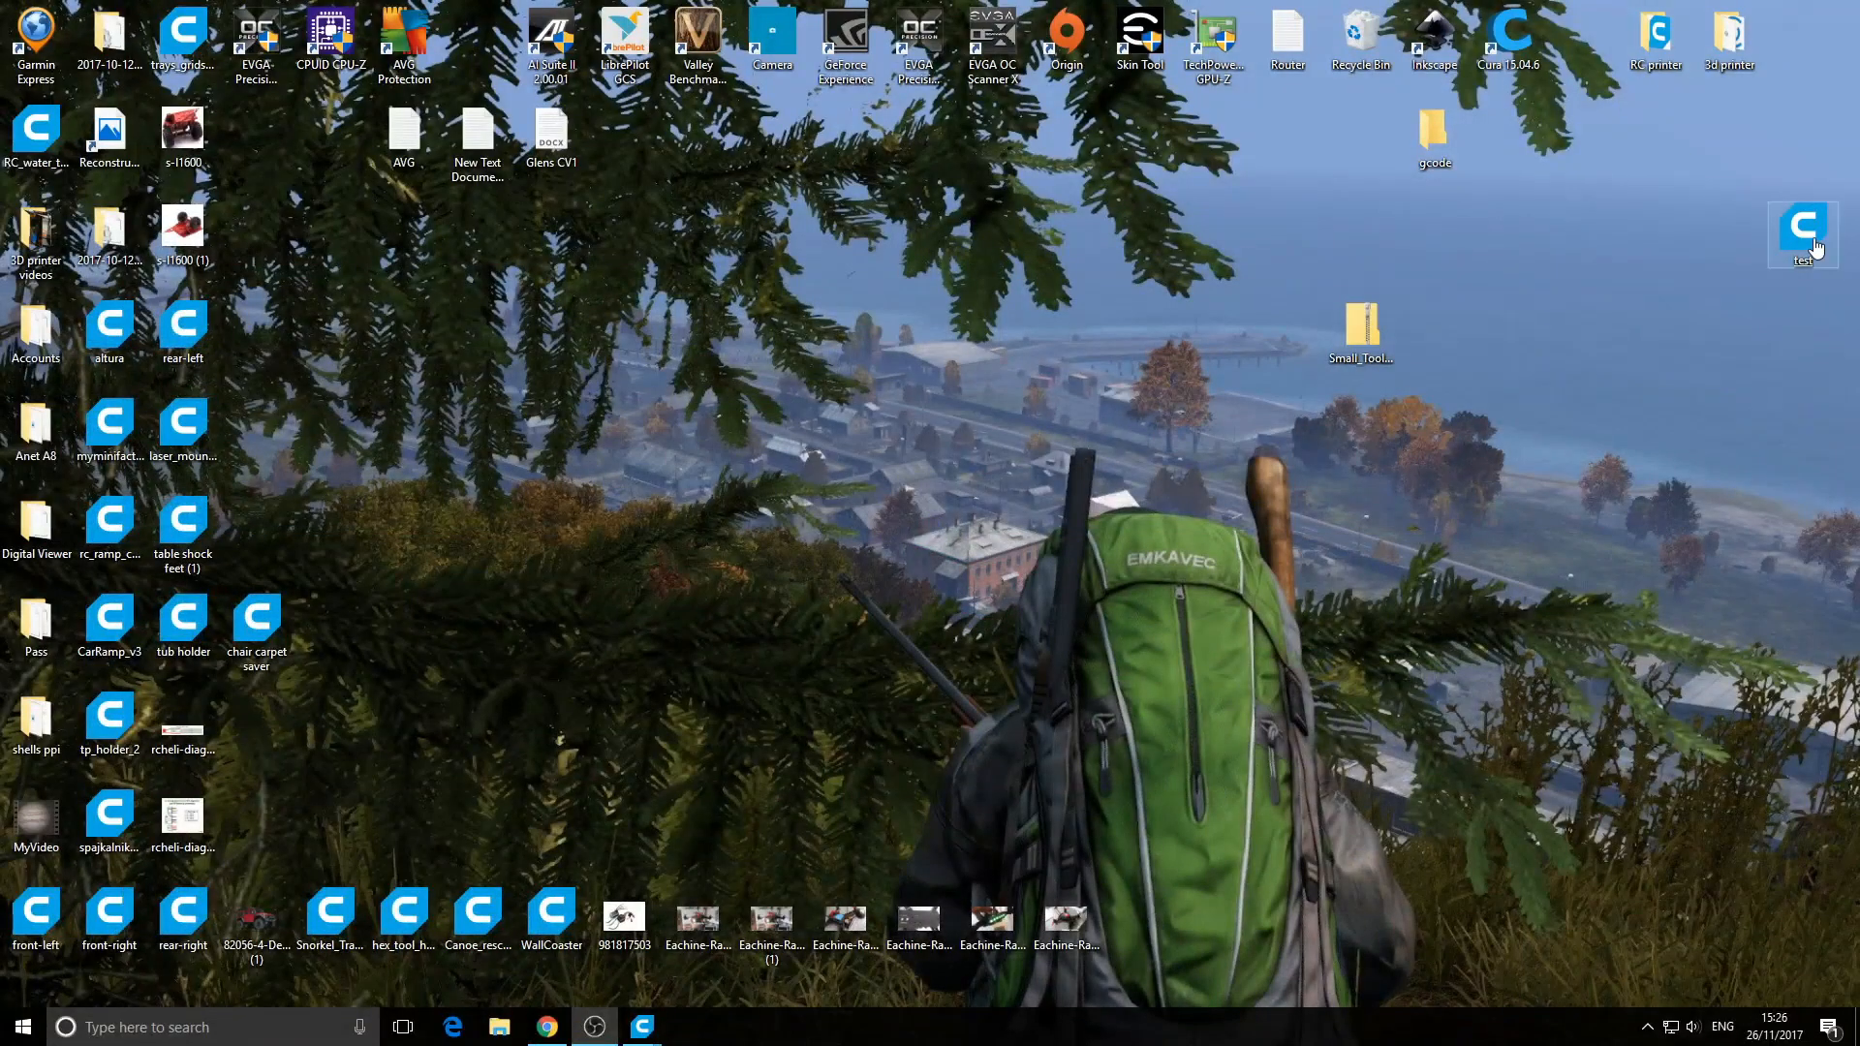
pyautogui.doubleClick(1815, 248)
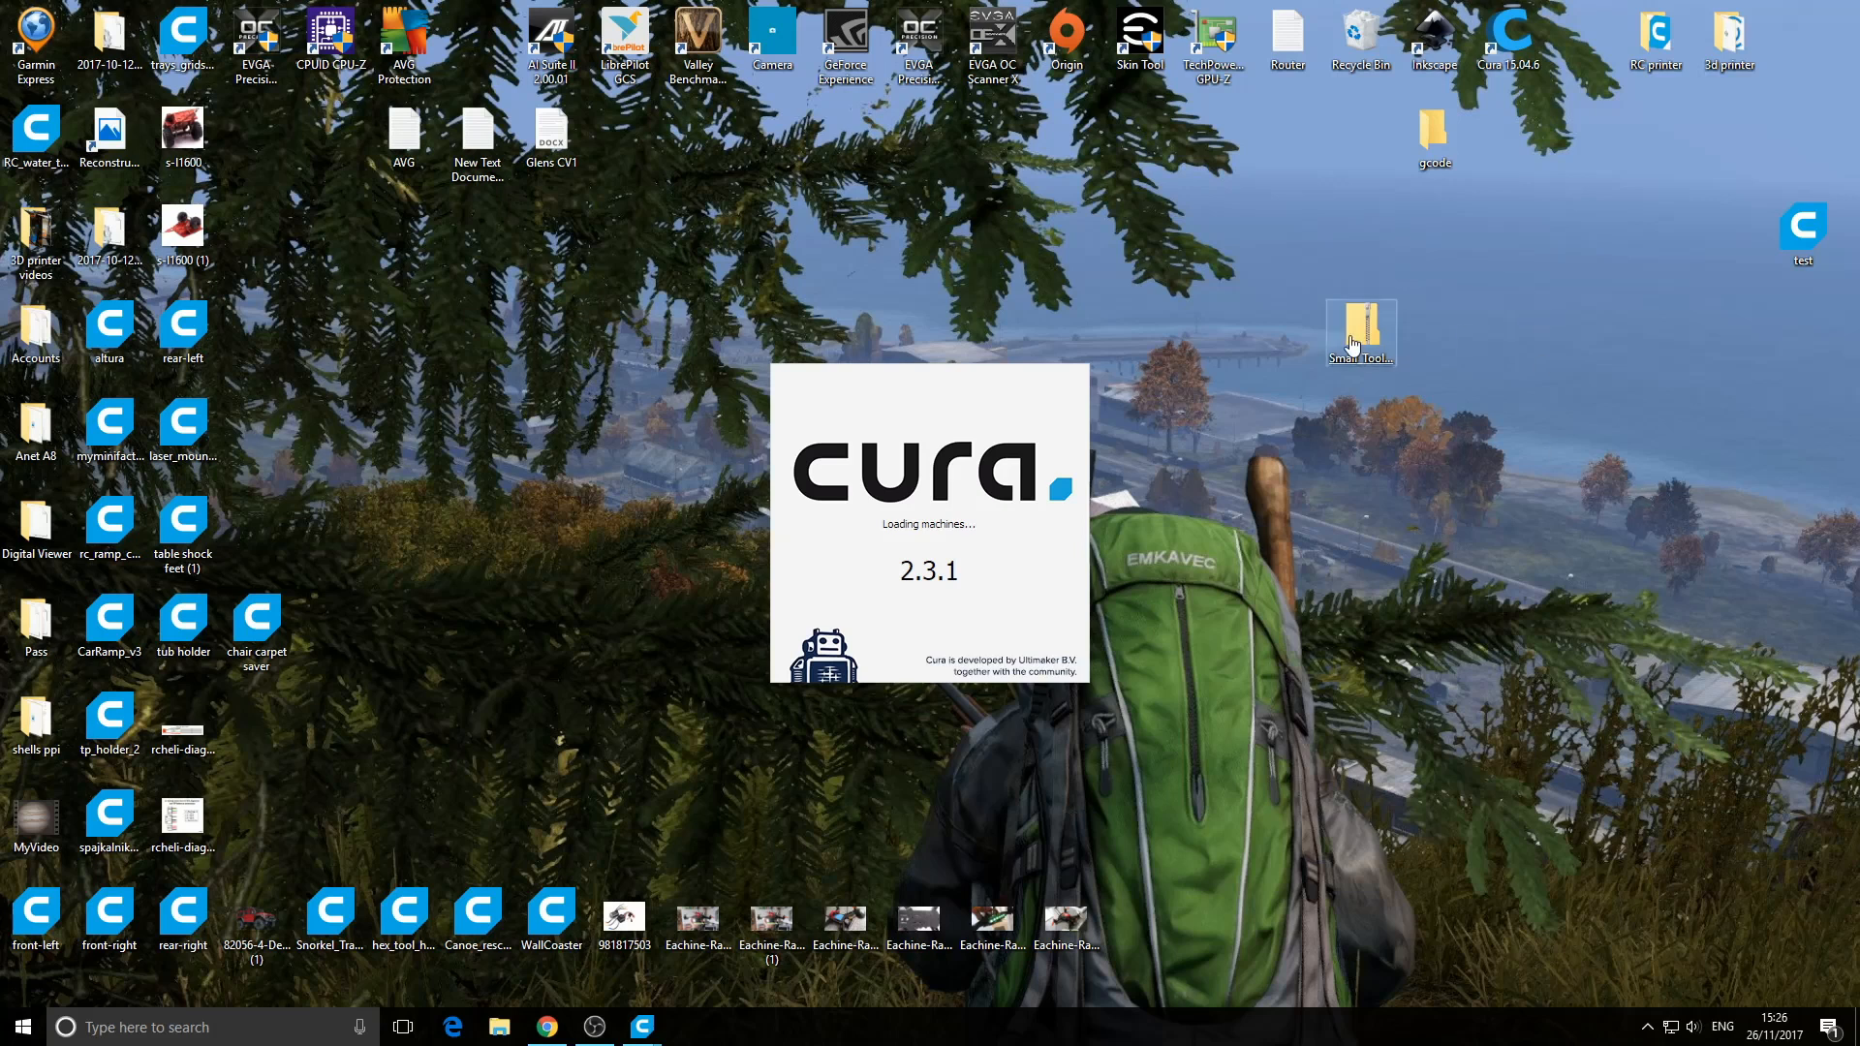
pyautogui.moveTo(1361, 327); pyautogui.dragTo(1361, 133)
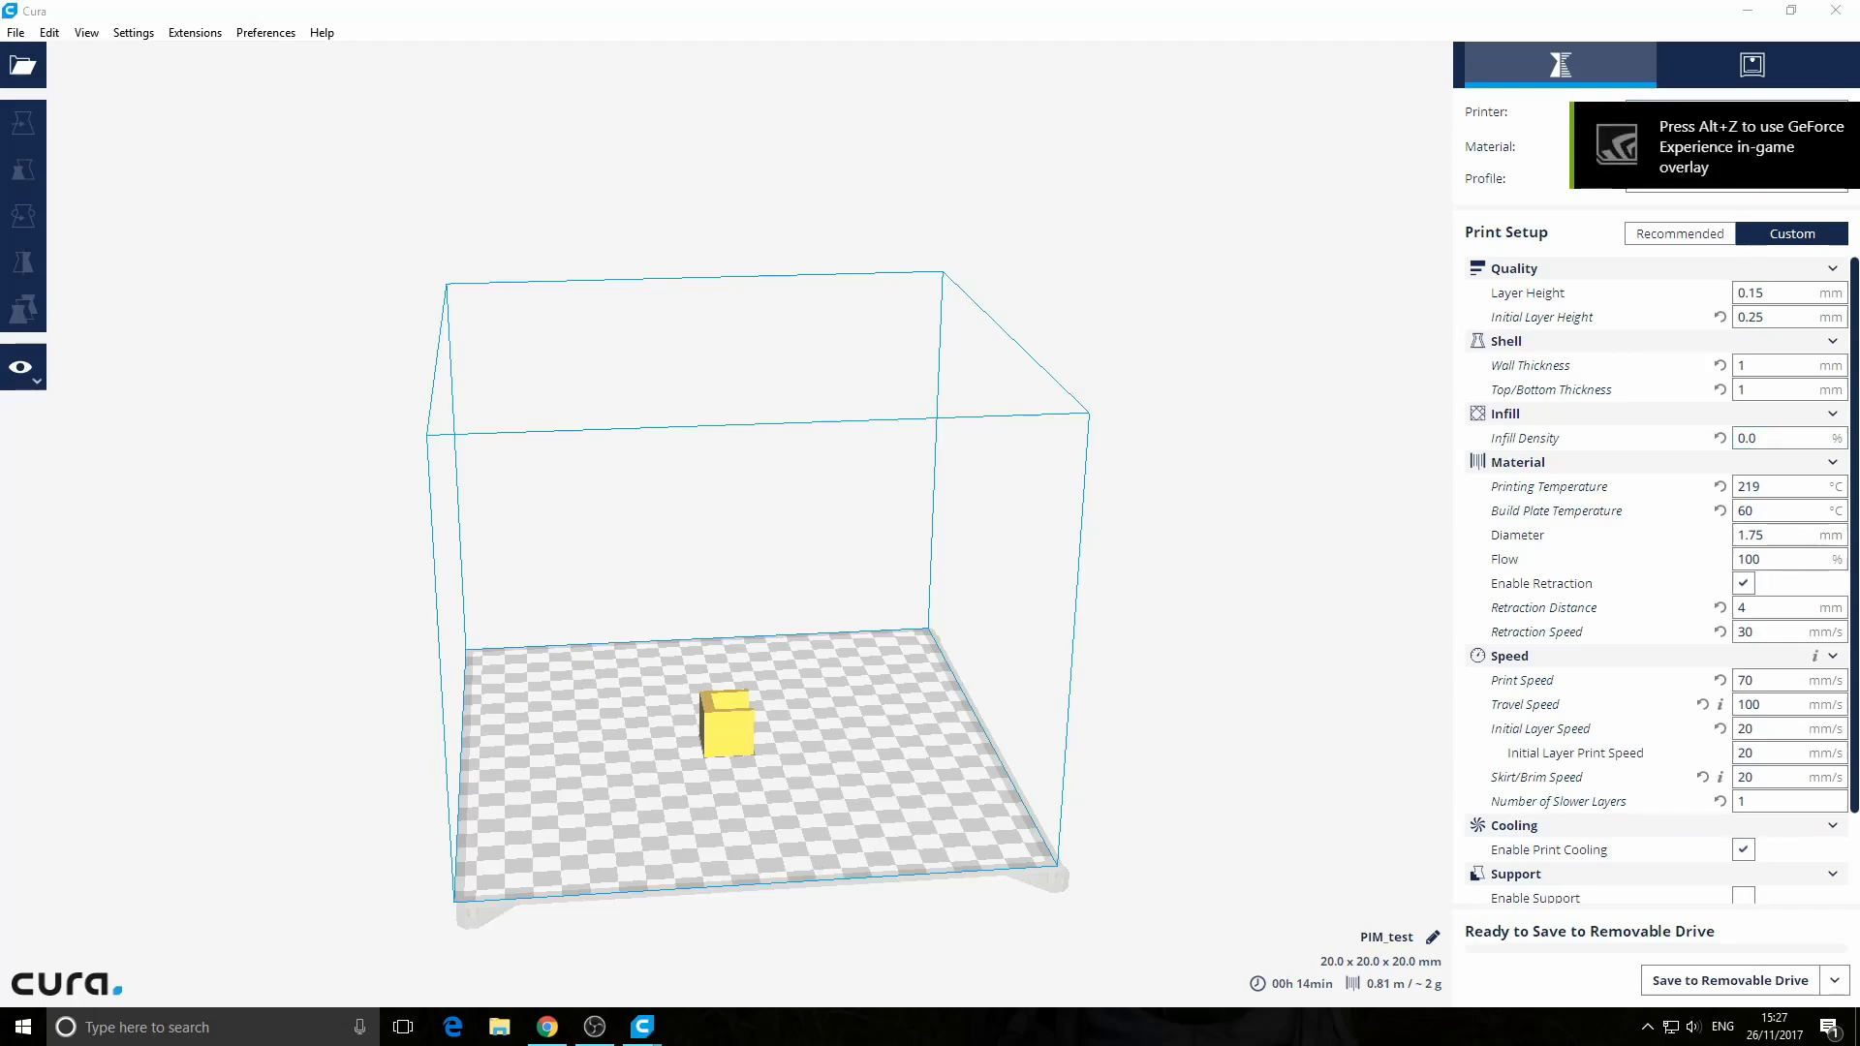
# Select the loaded model on Cura's build plate and inspect its open side and walls up close
pyautogui.moveTo(794, 776); pyautogui.dragTo(653, 783, button='right')
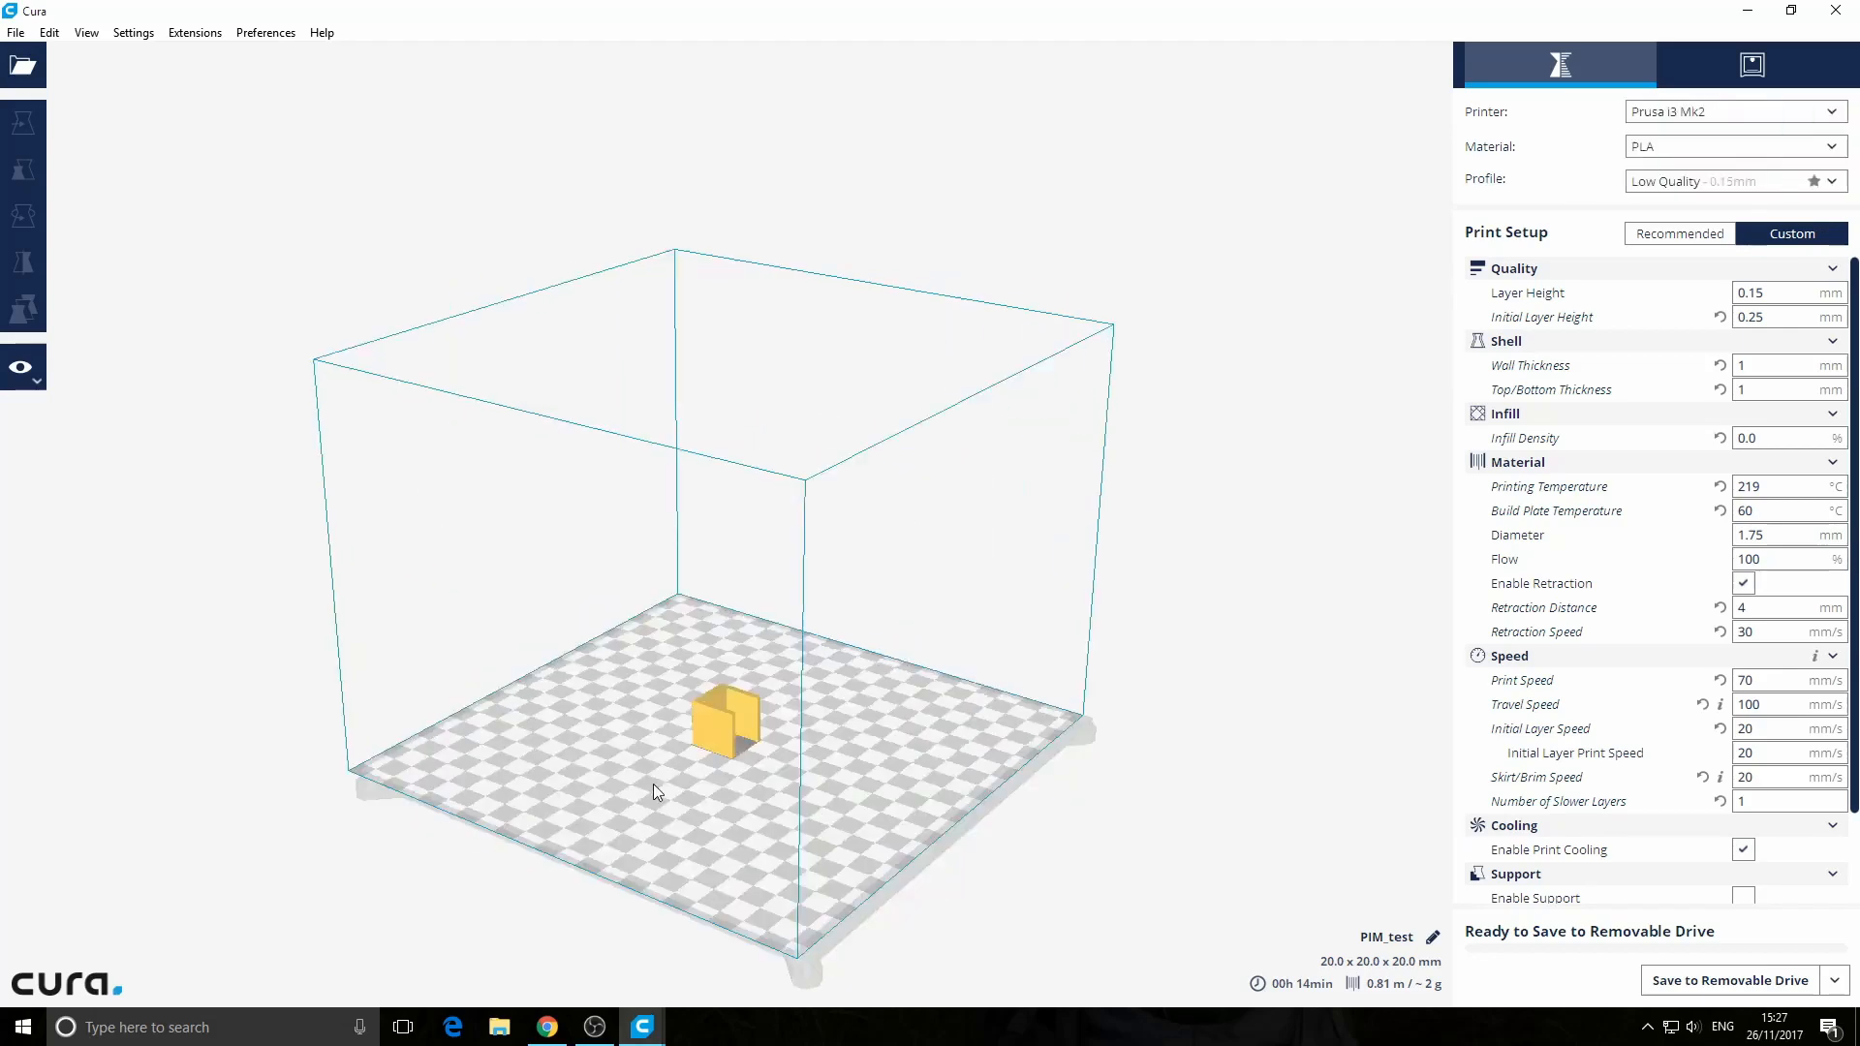
pyautogui.scroll(5, 653, 783)
pyautogui.click(726, 906)
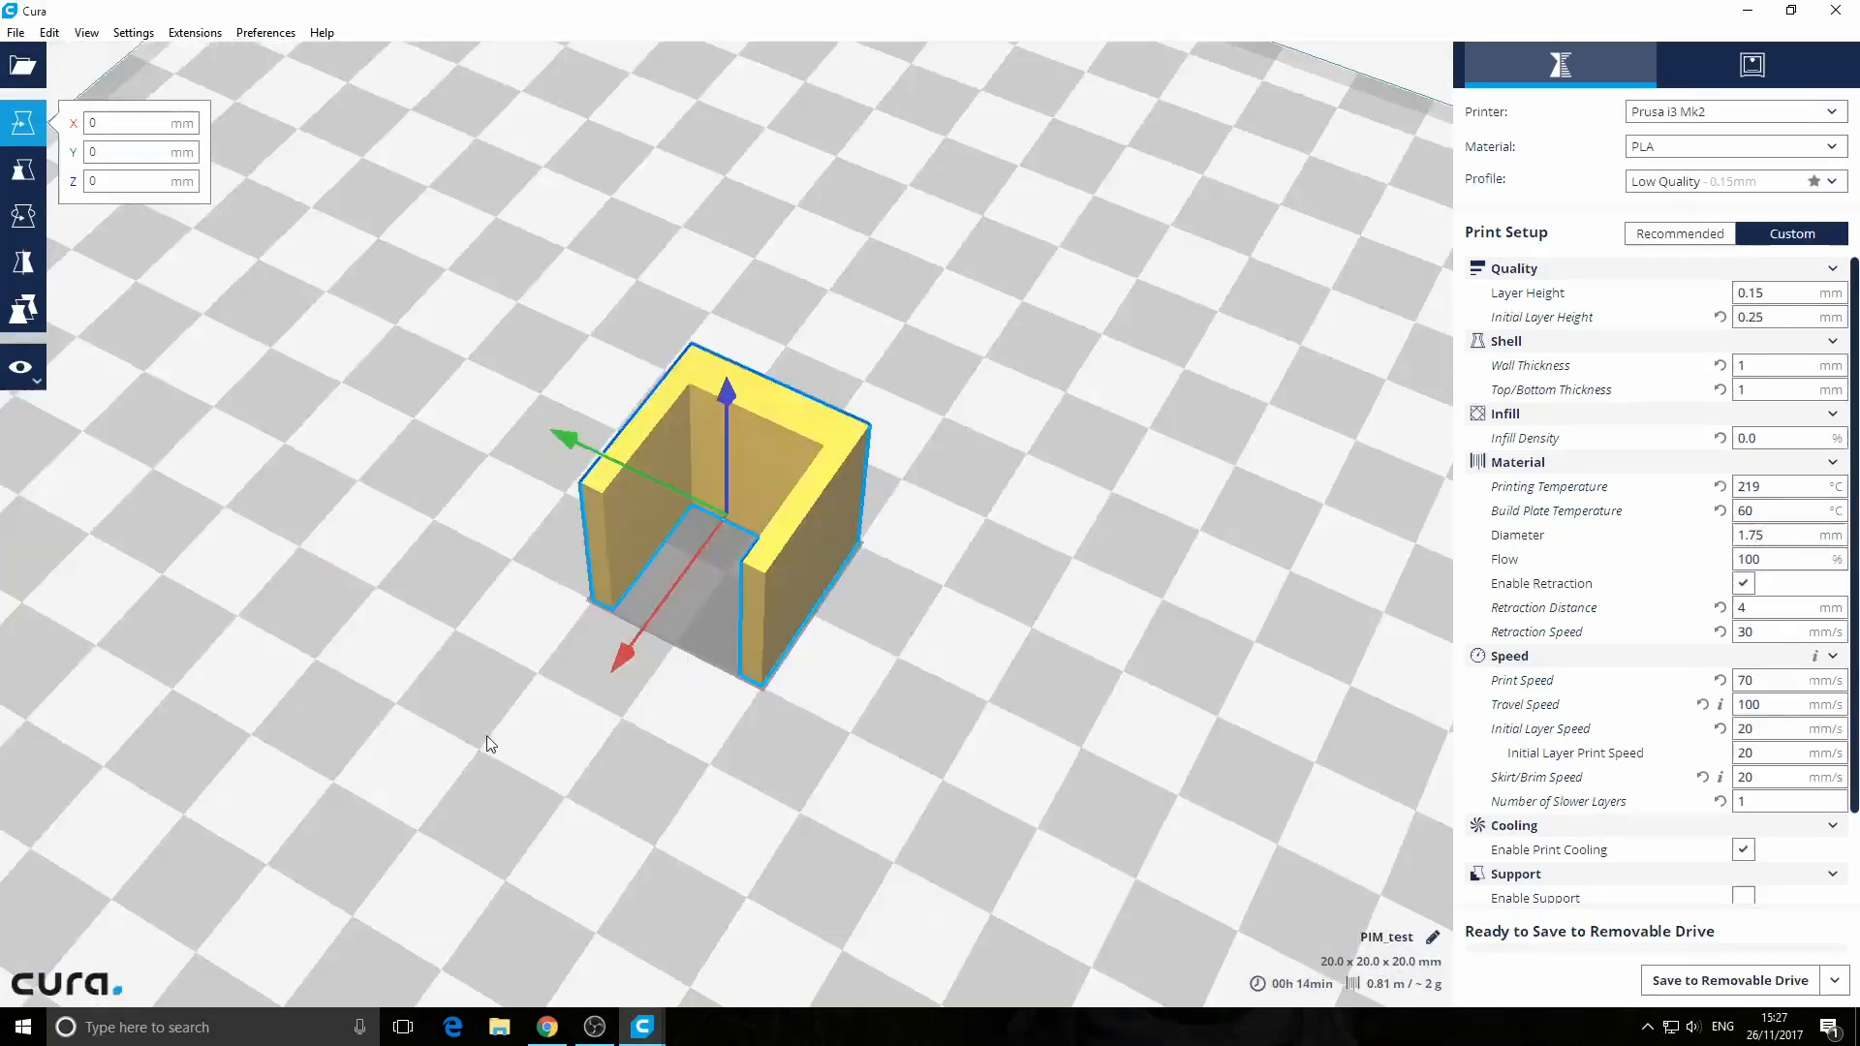
pyautogui.moveTo(489, 743); pyautogui.dragTo(863, 764, button='right')
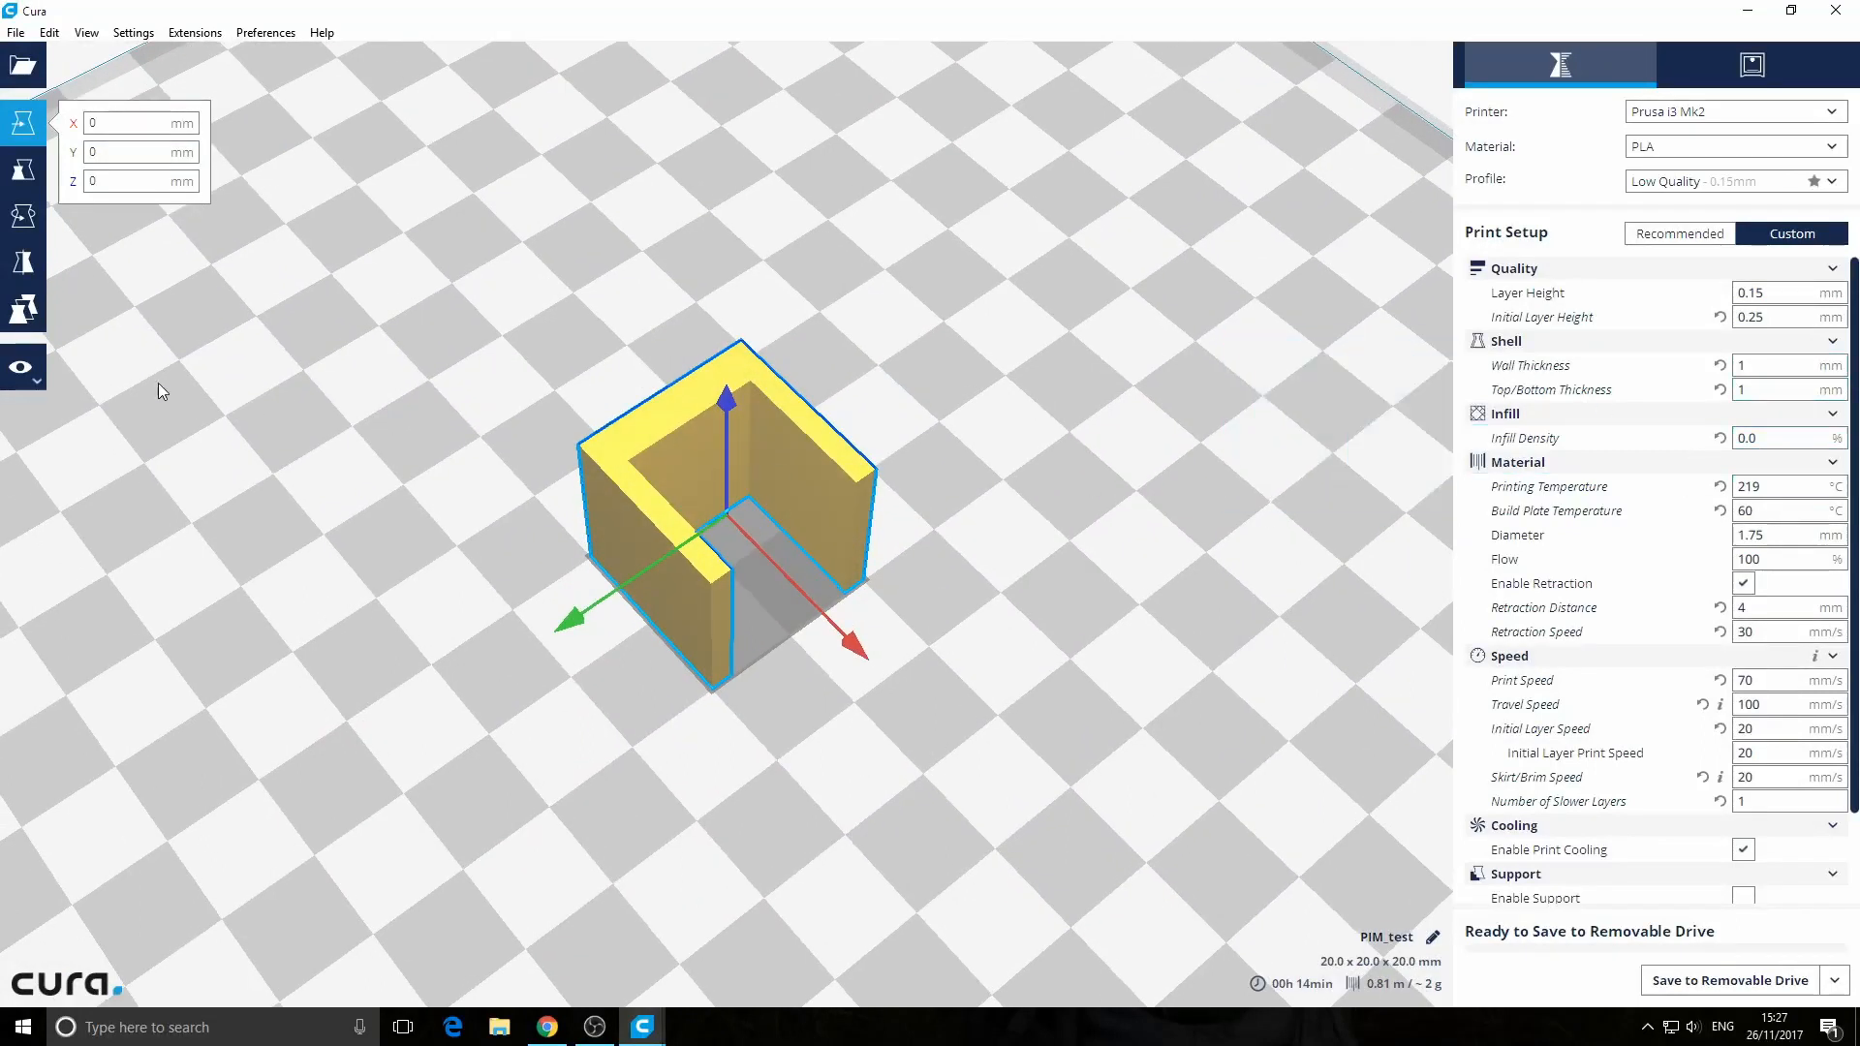
# Show the model in Layers view, lower the displayed layer to 109, and inspect the inside of the walls up close
pyautogui.click(20, 376)
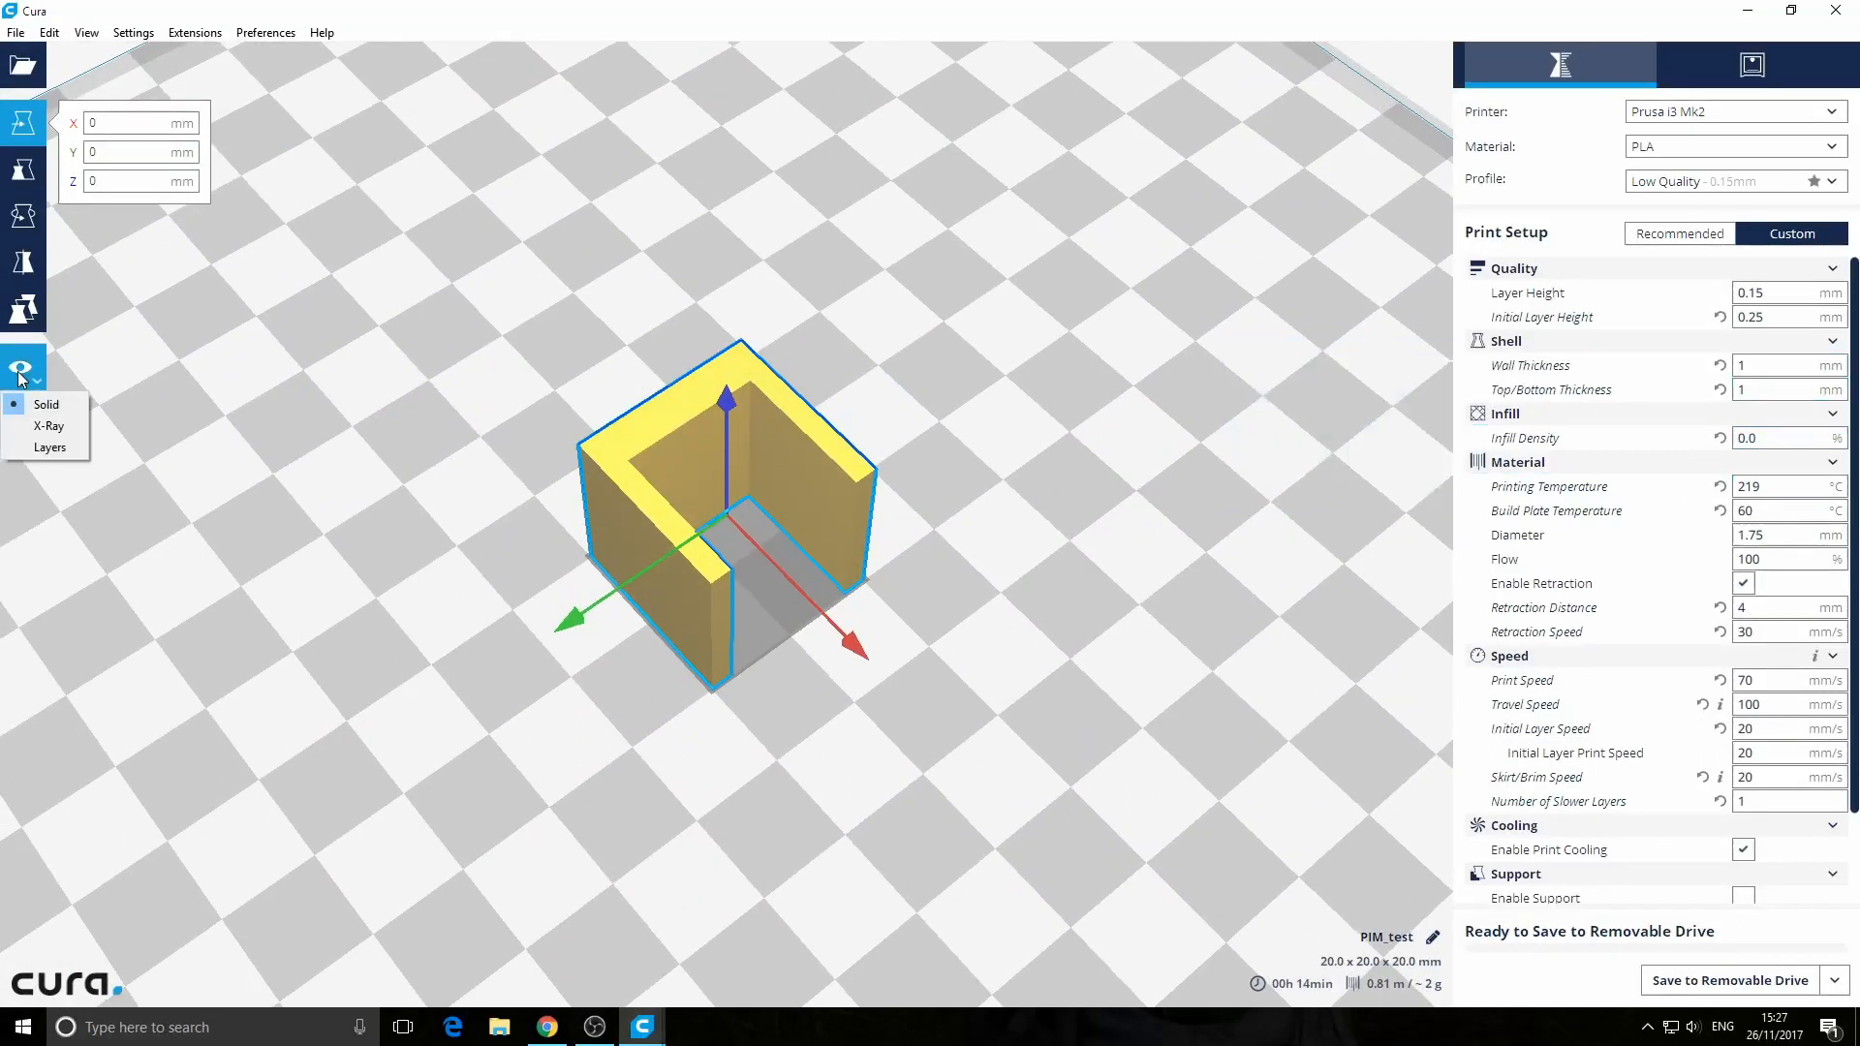
pyautogui.click(54, 446)
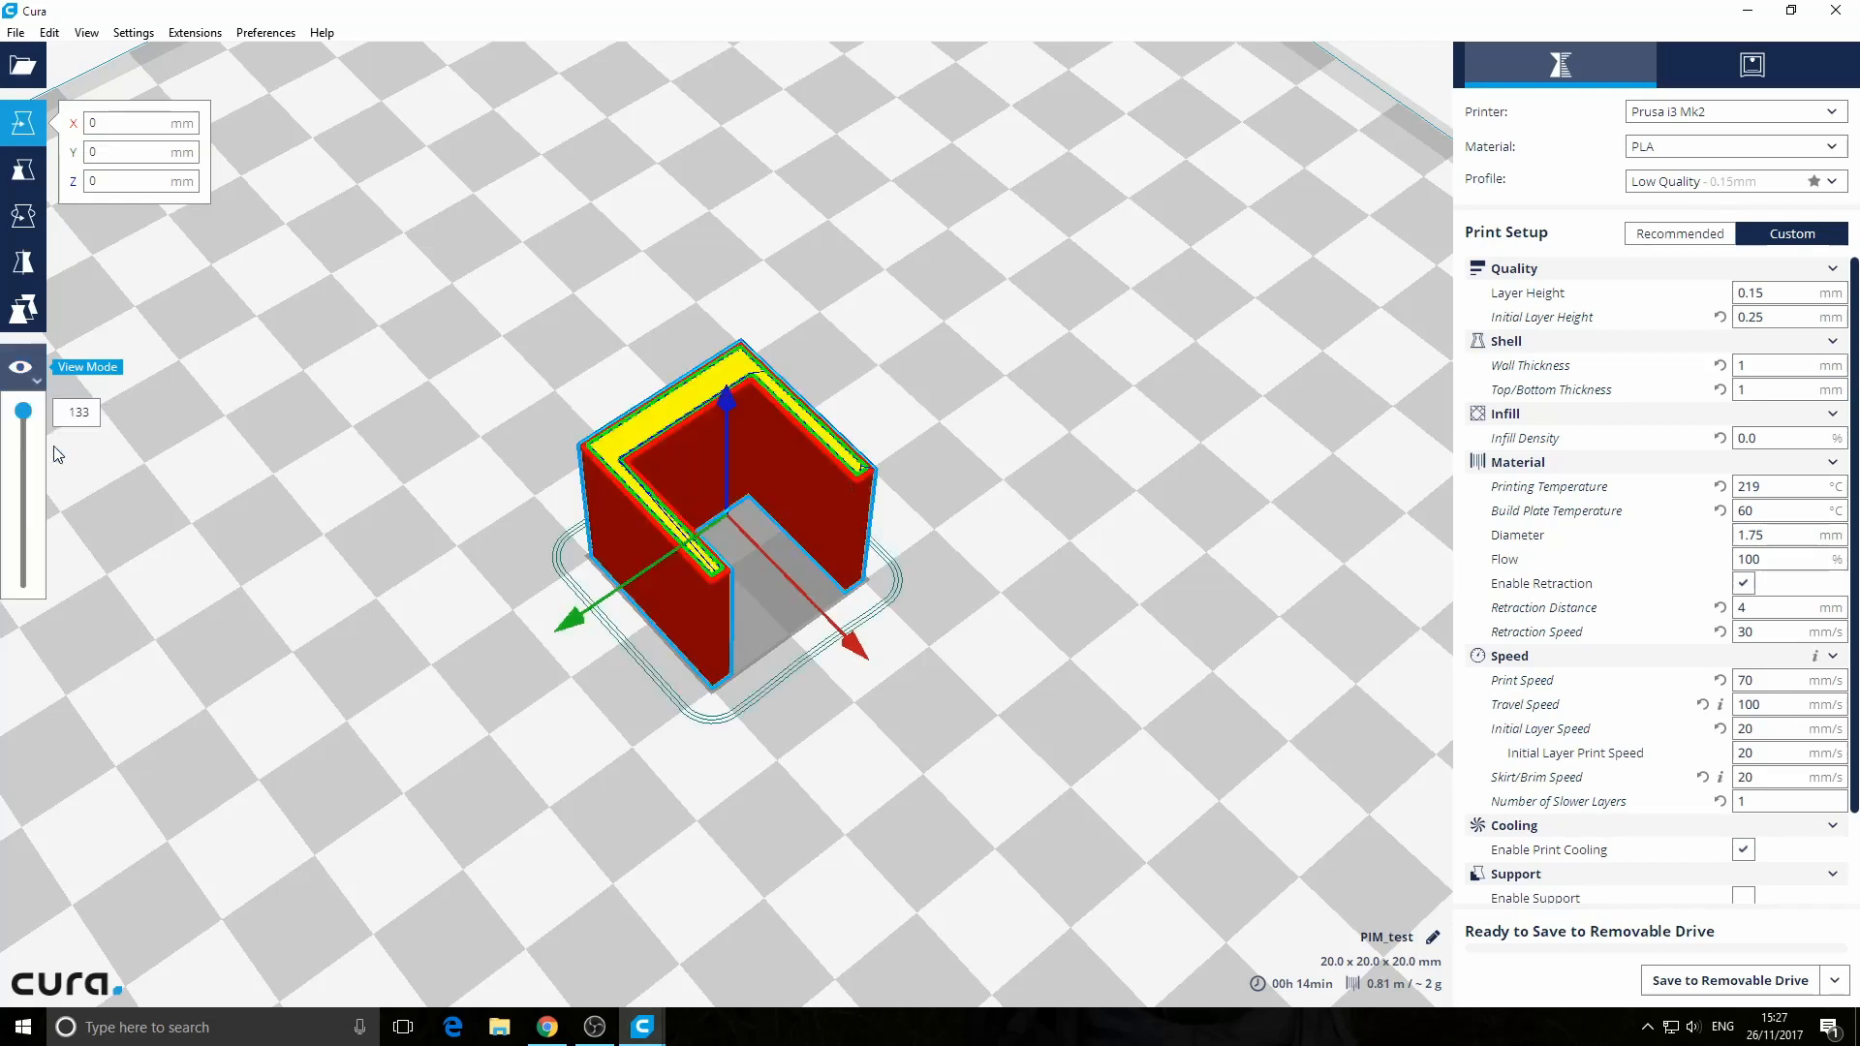
pyautogui.click(21, 447)
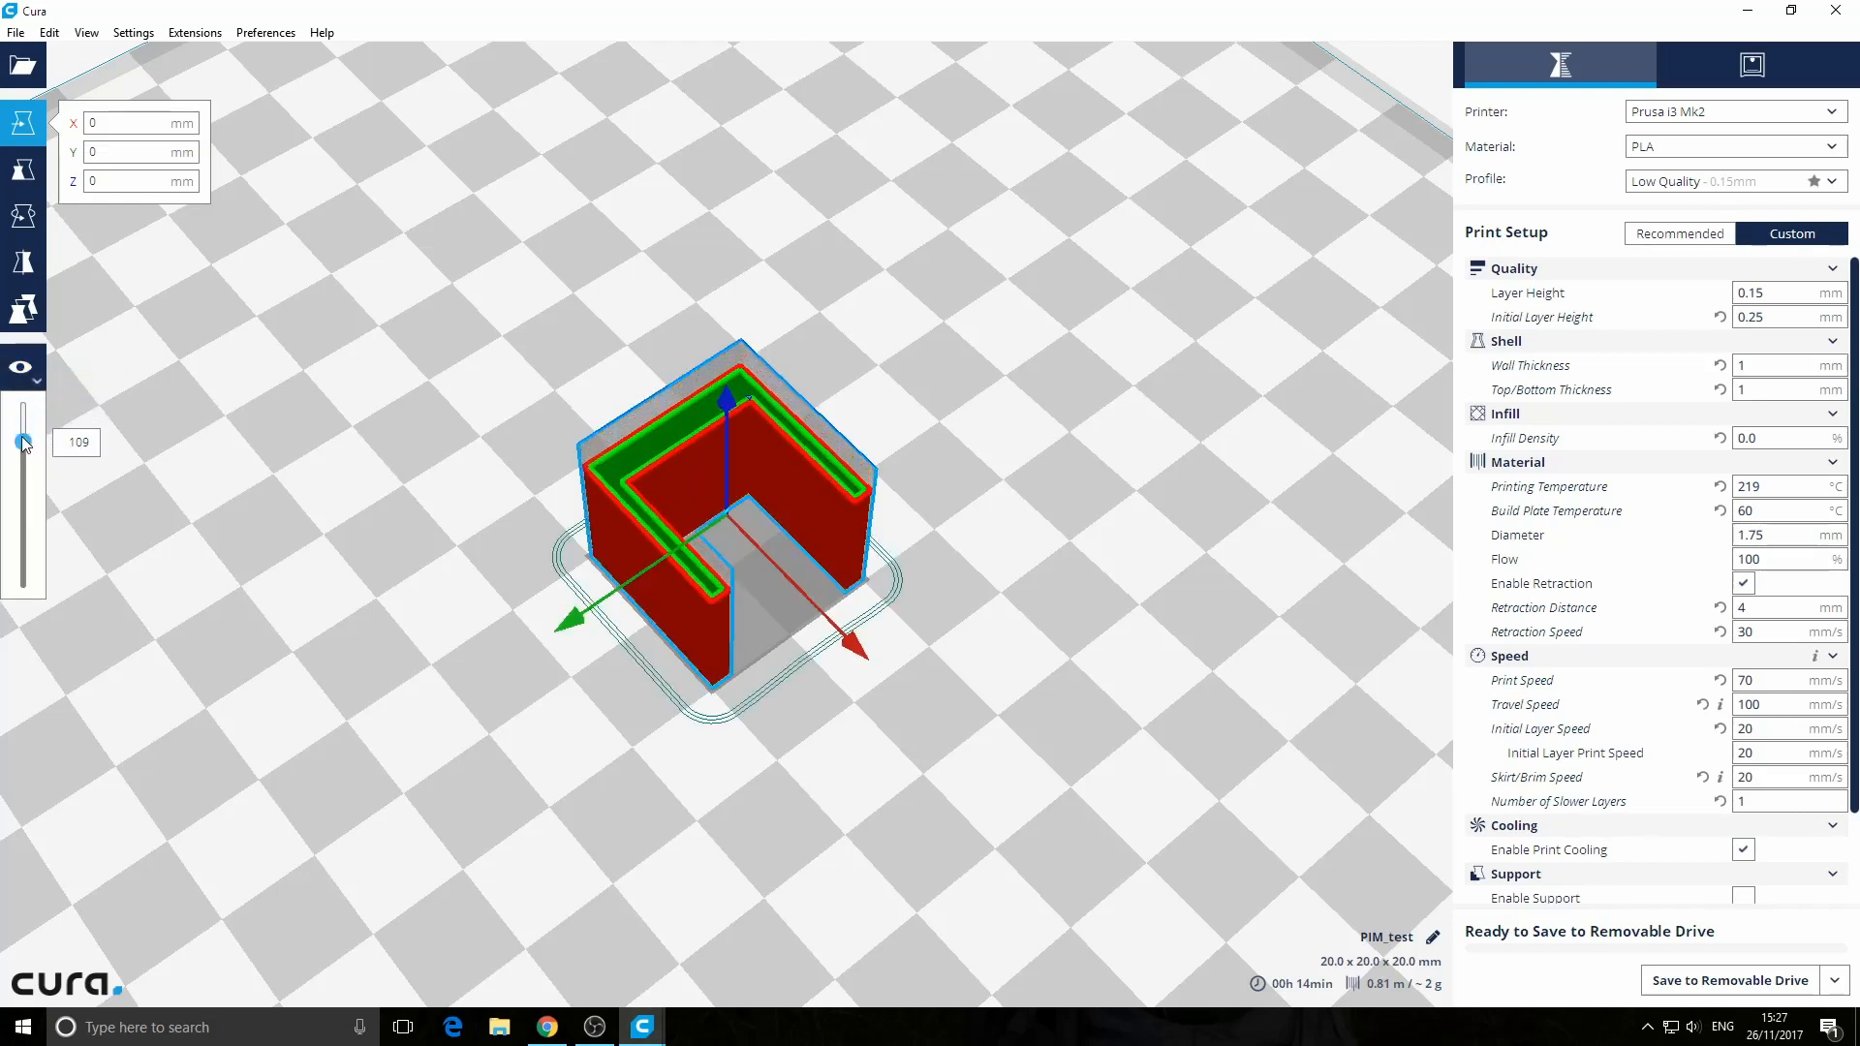
pyautogui.moveTo(717, 586); pyautogui.dragTo(1086, 606, button='right')
pyautogui.scroll(6, 1085, 606)
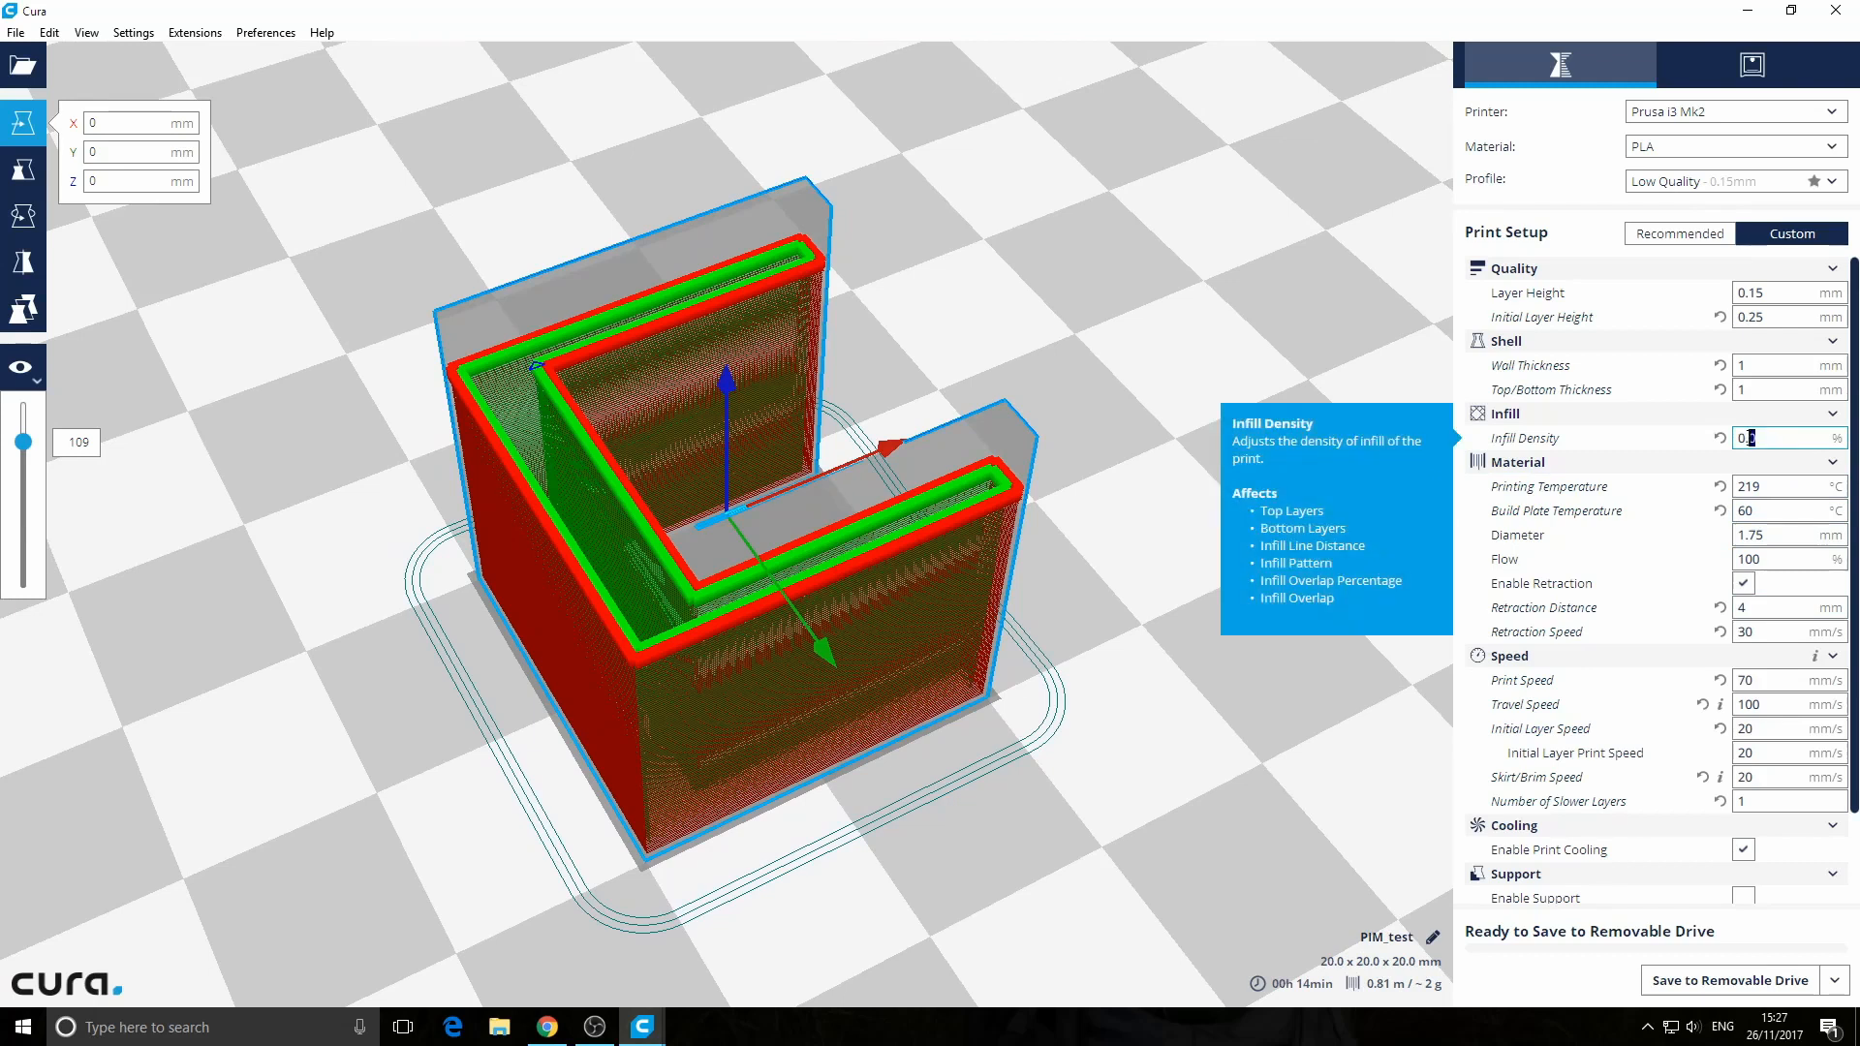
# Set the infill density to 30% and view the infill inside the walls
pyautogui.doubleClick(1747, 438)
pyautogui.write('30')
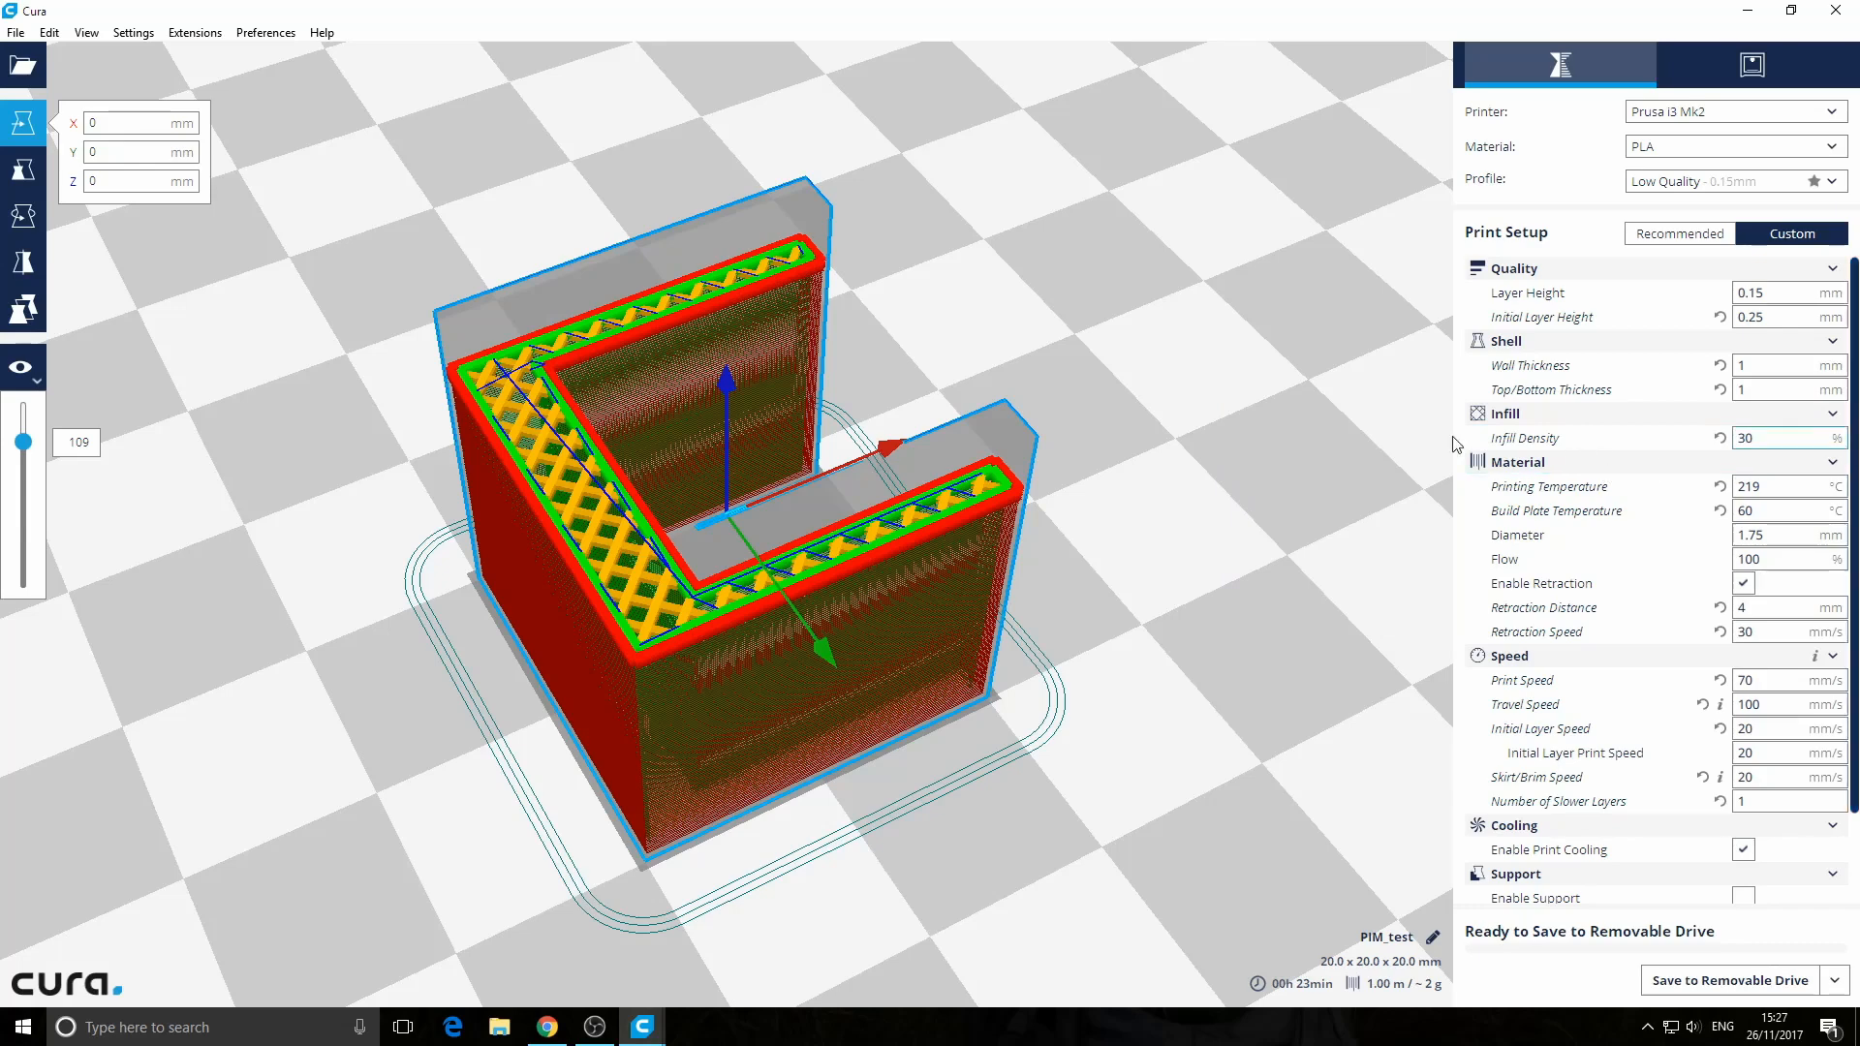
pyautogui.moveTo(1115, 610); pyautogui.dragTo(1031, 535, button='right')
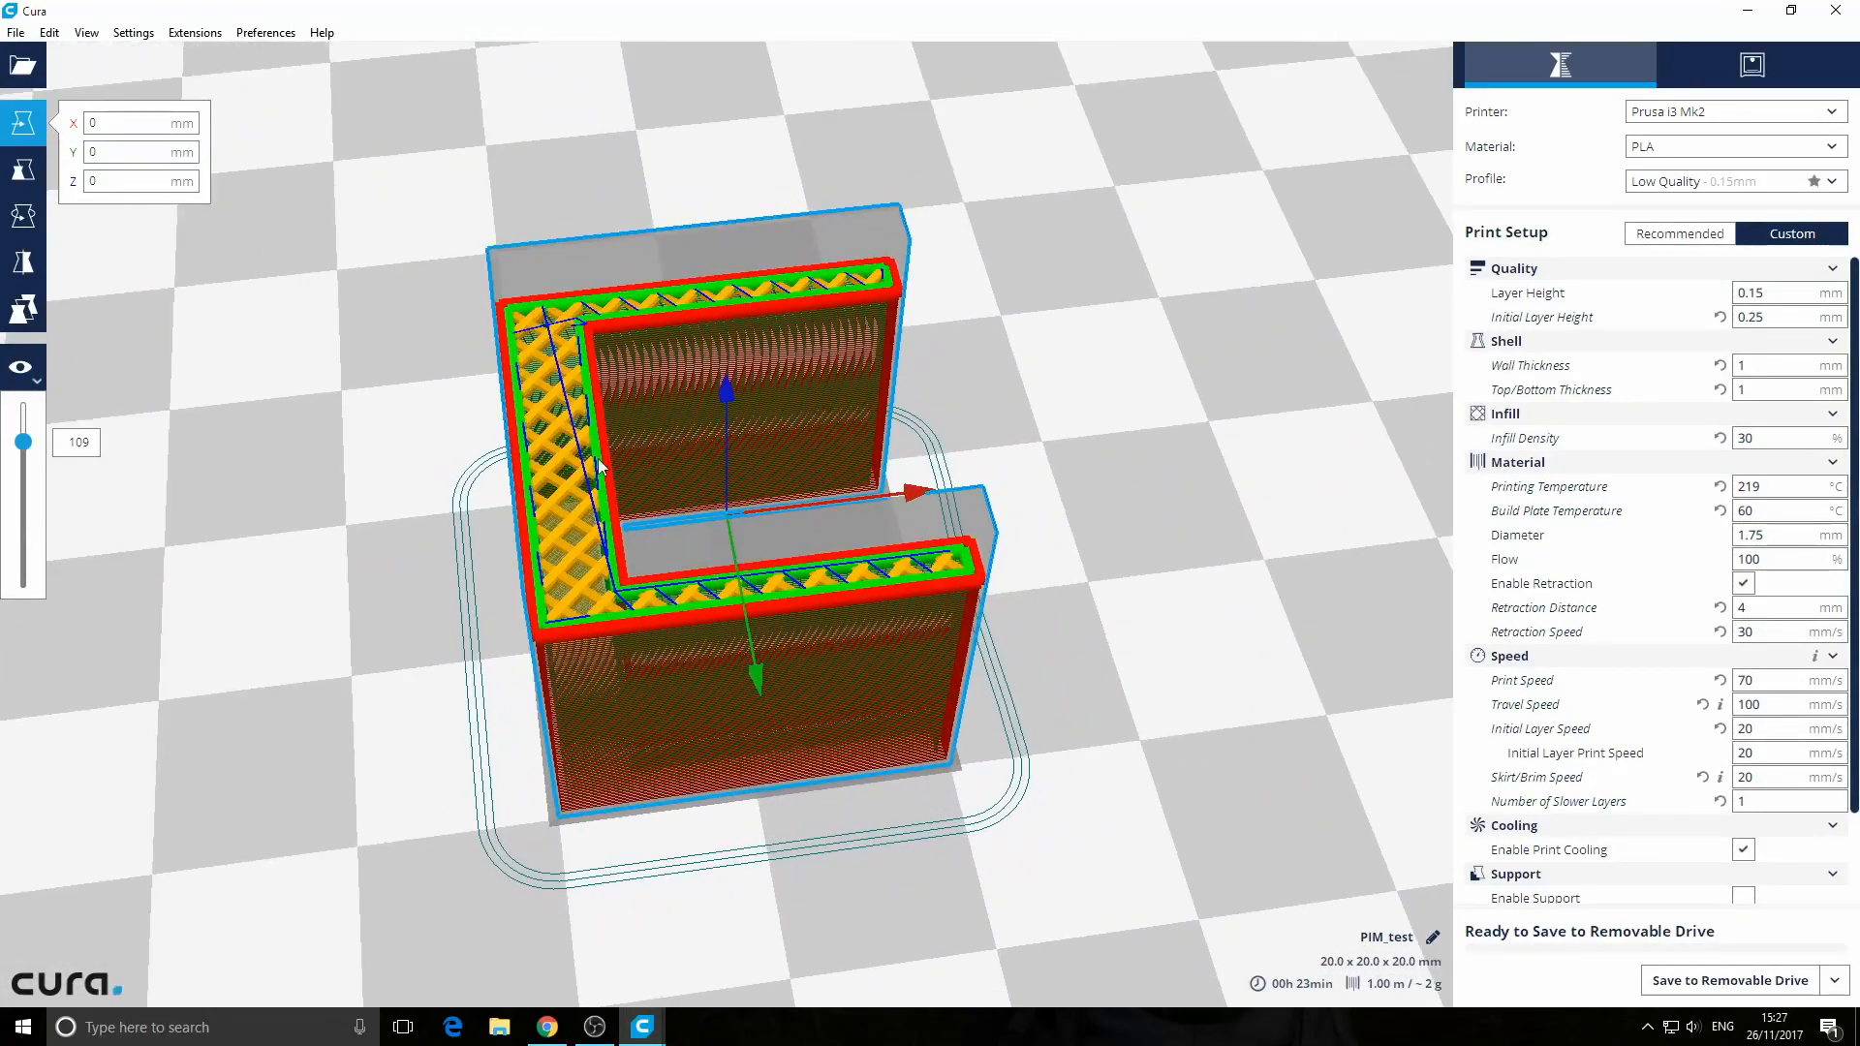
# Lower the displayed layer to 78 and examine the infill pattern and outer walls from several angles
pyautogui.moveTo(22, 441); pyautogui.dragTo(40, 494)
pyautogui.moveTo(264, 623); pyautogui.dragTo(1044, 714, button='right')
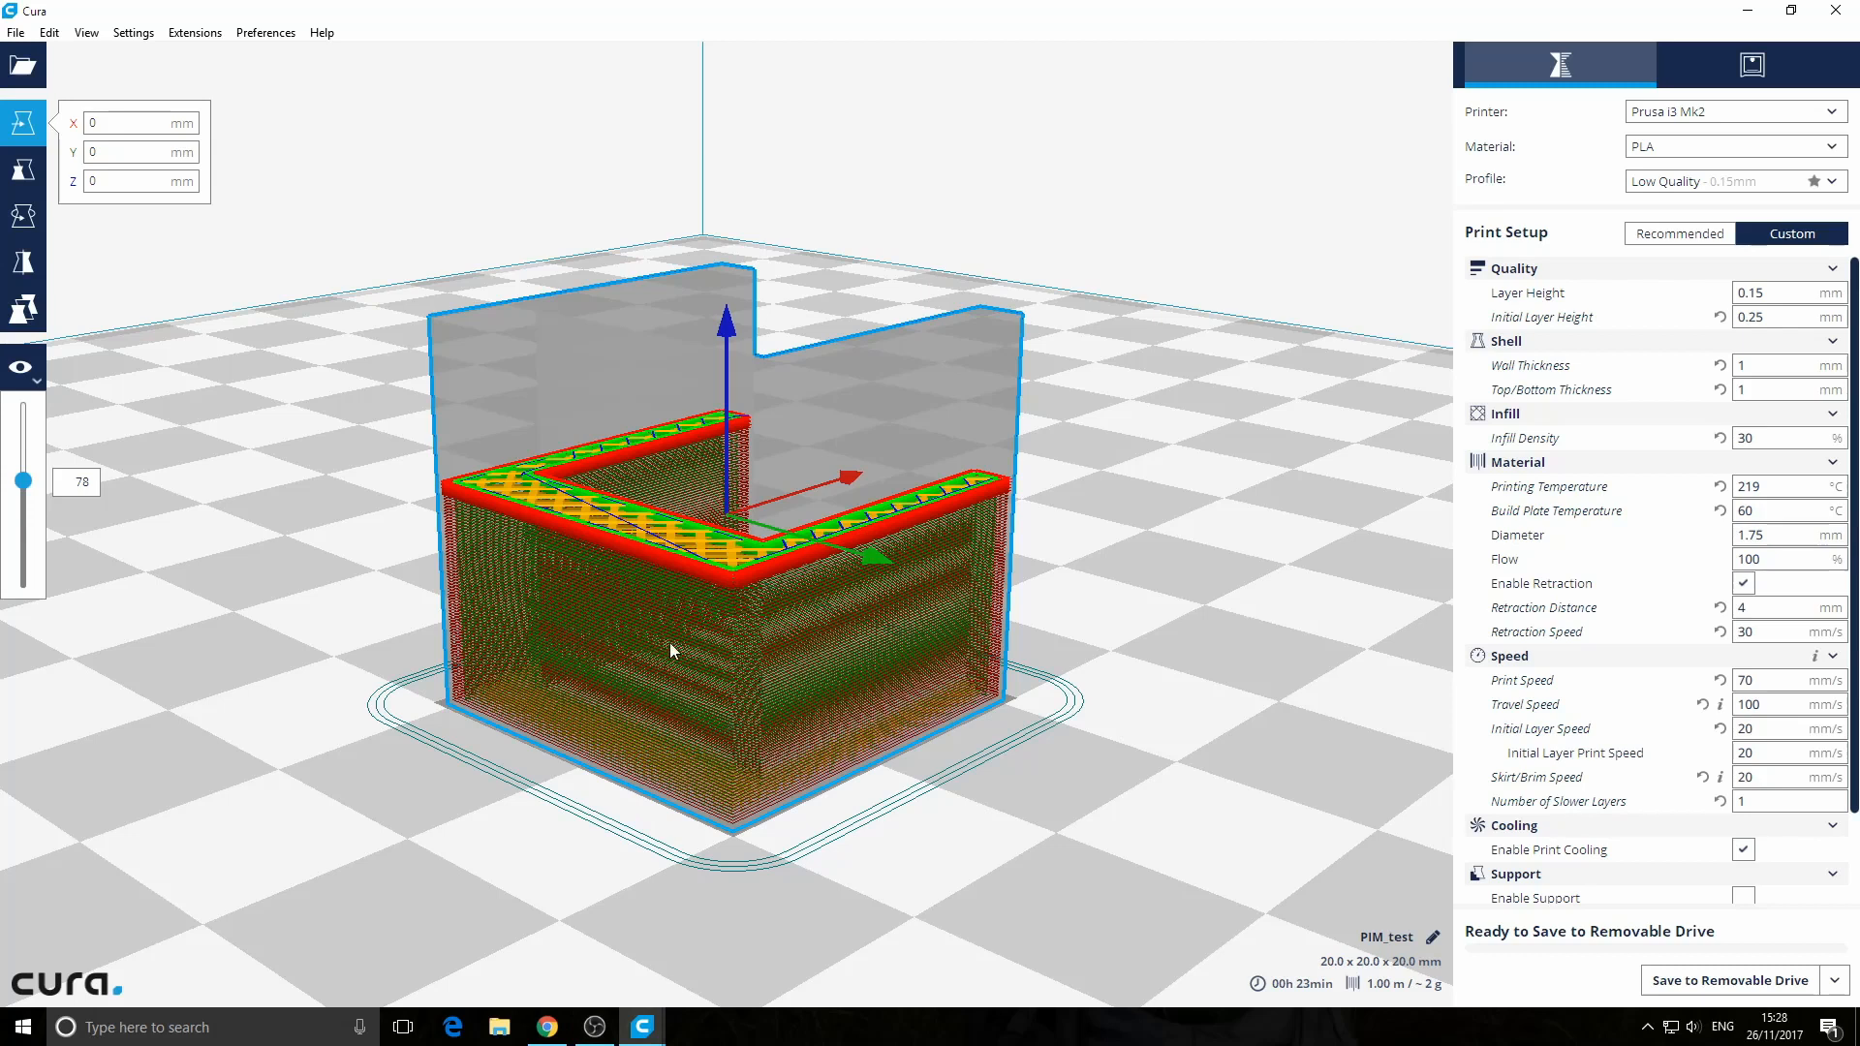
pyautogui.scroll(6, 837, 601)
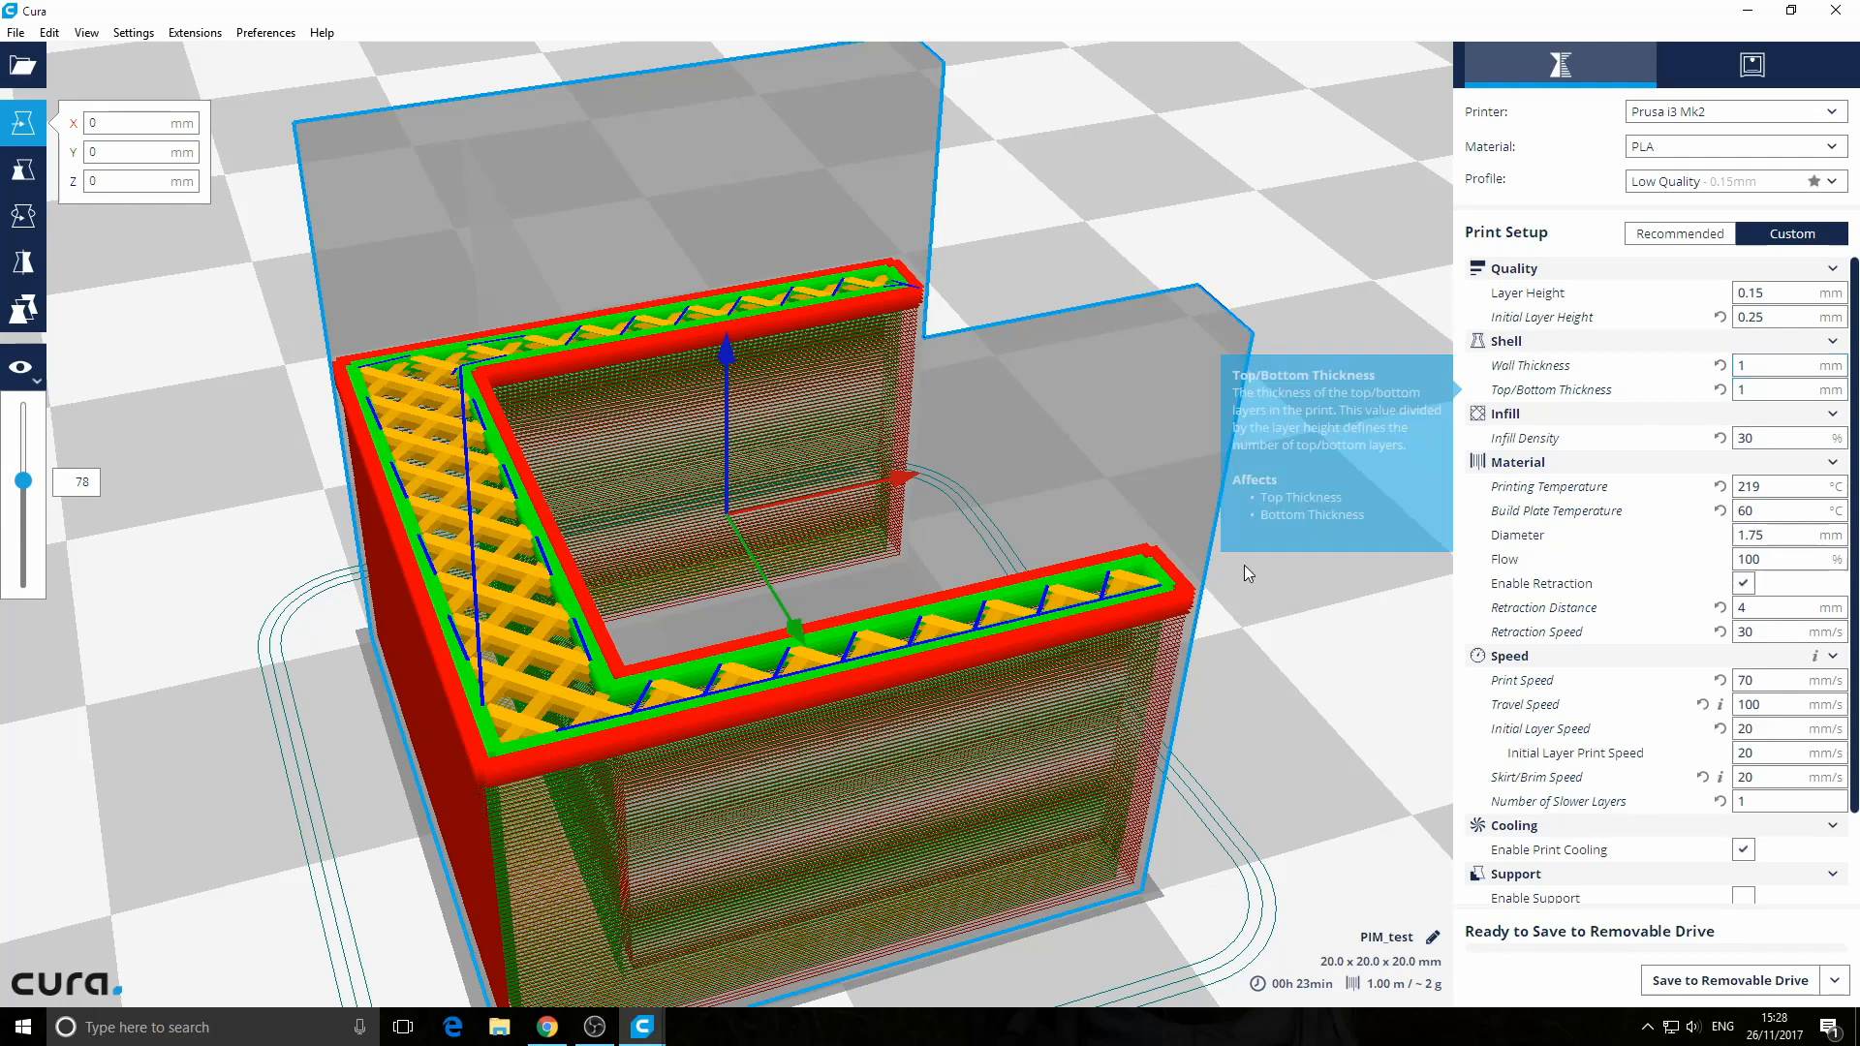
pyautogui.moveTo(637, 768); pyautogui.dragTo(741, 840, button='right')
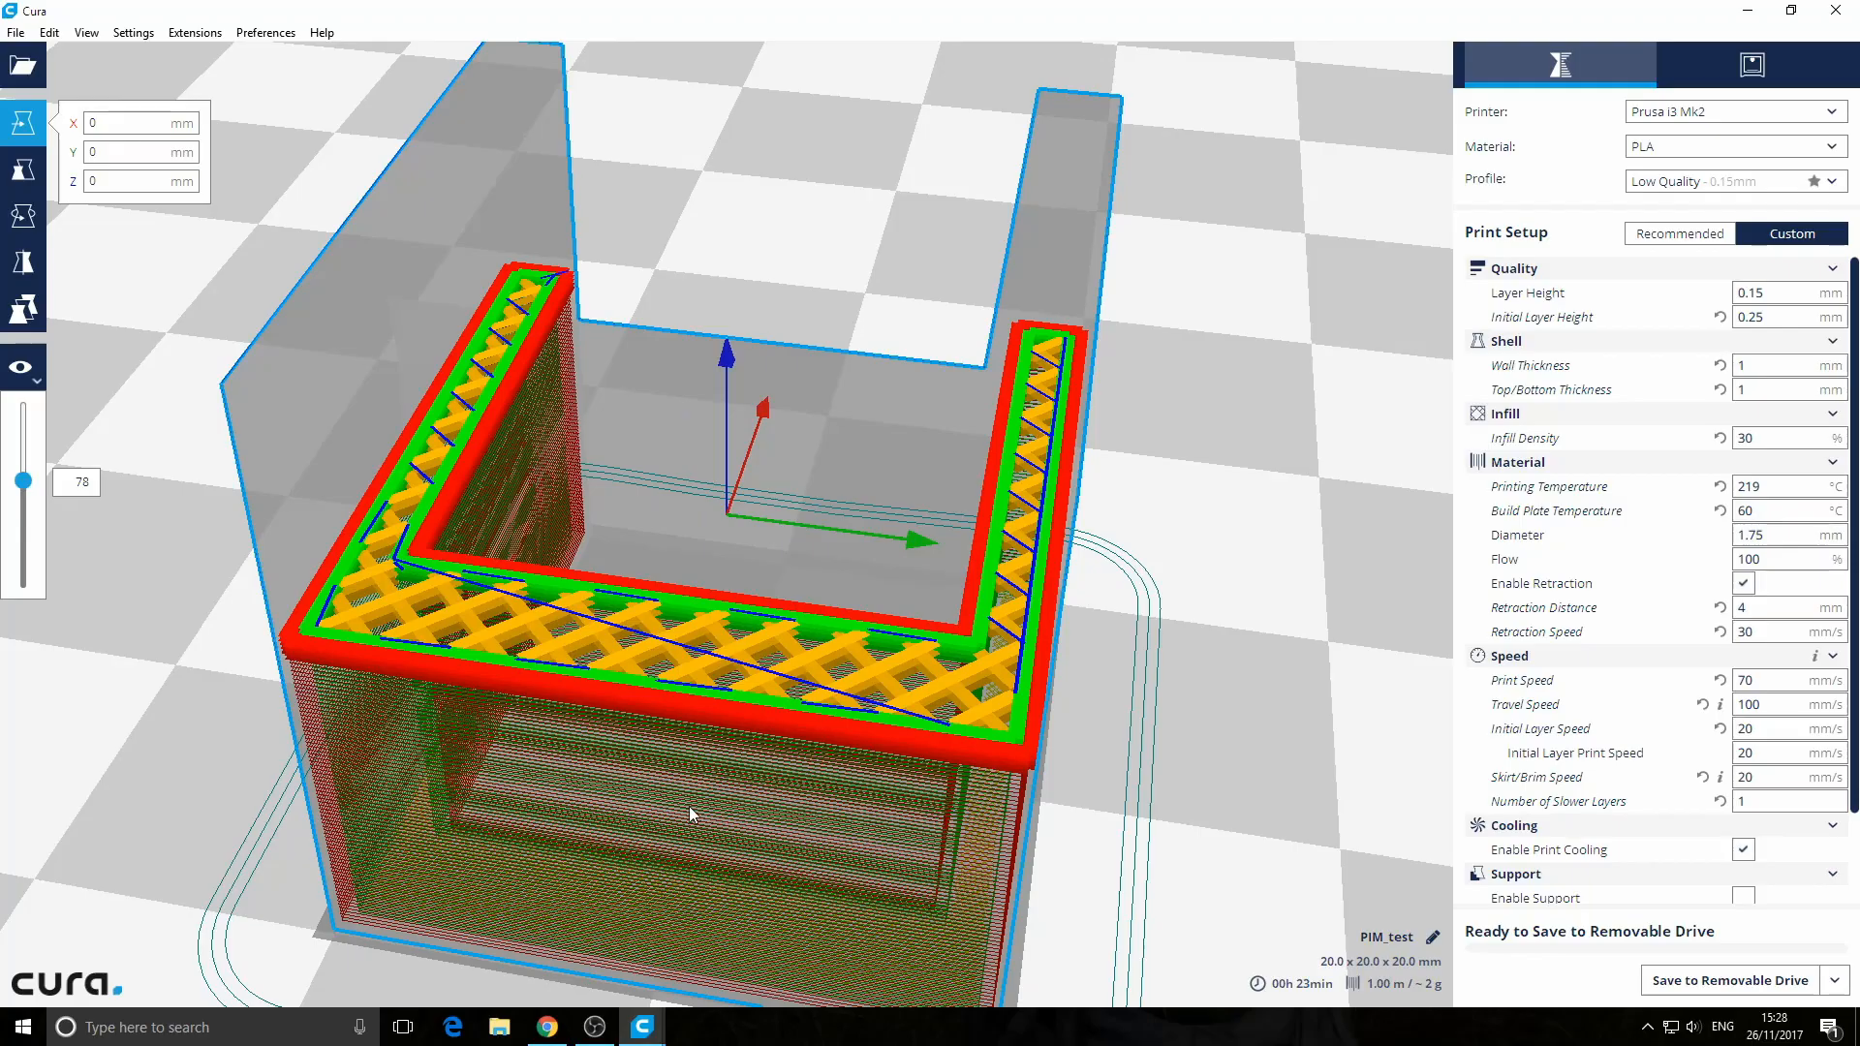
pyautogui.moveTo(1006, 797); pyautogui.dragTo(652, 552, button='right')
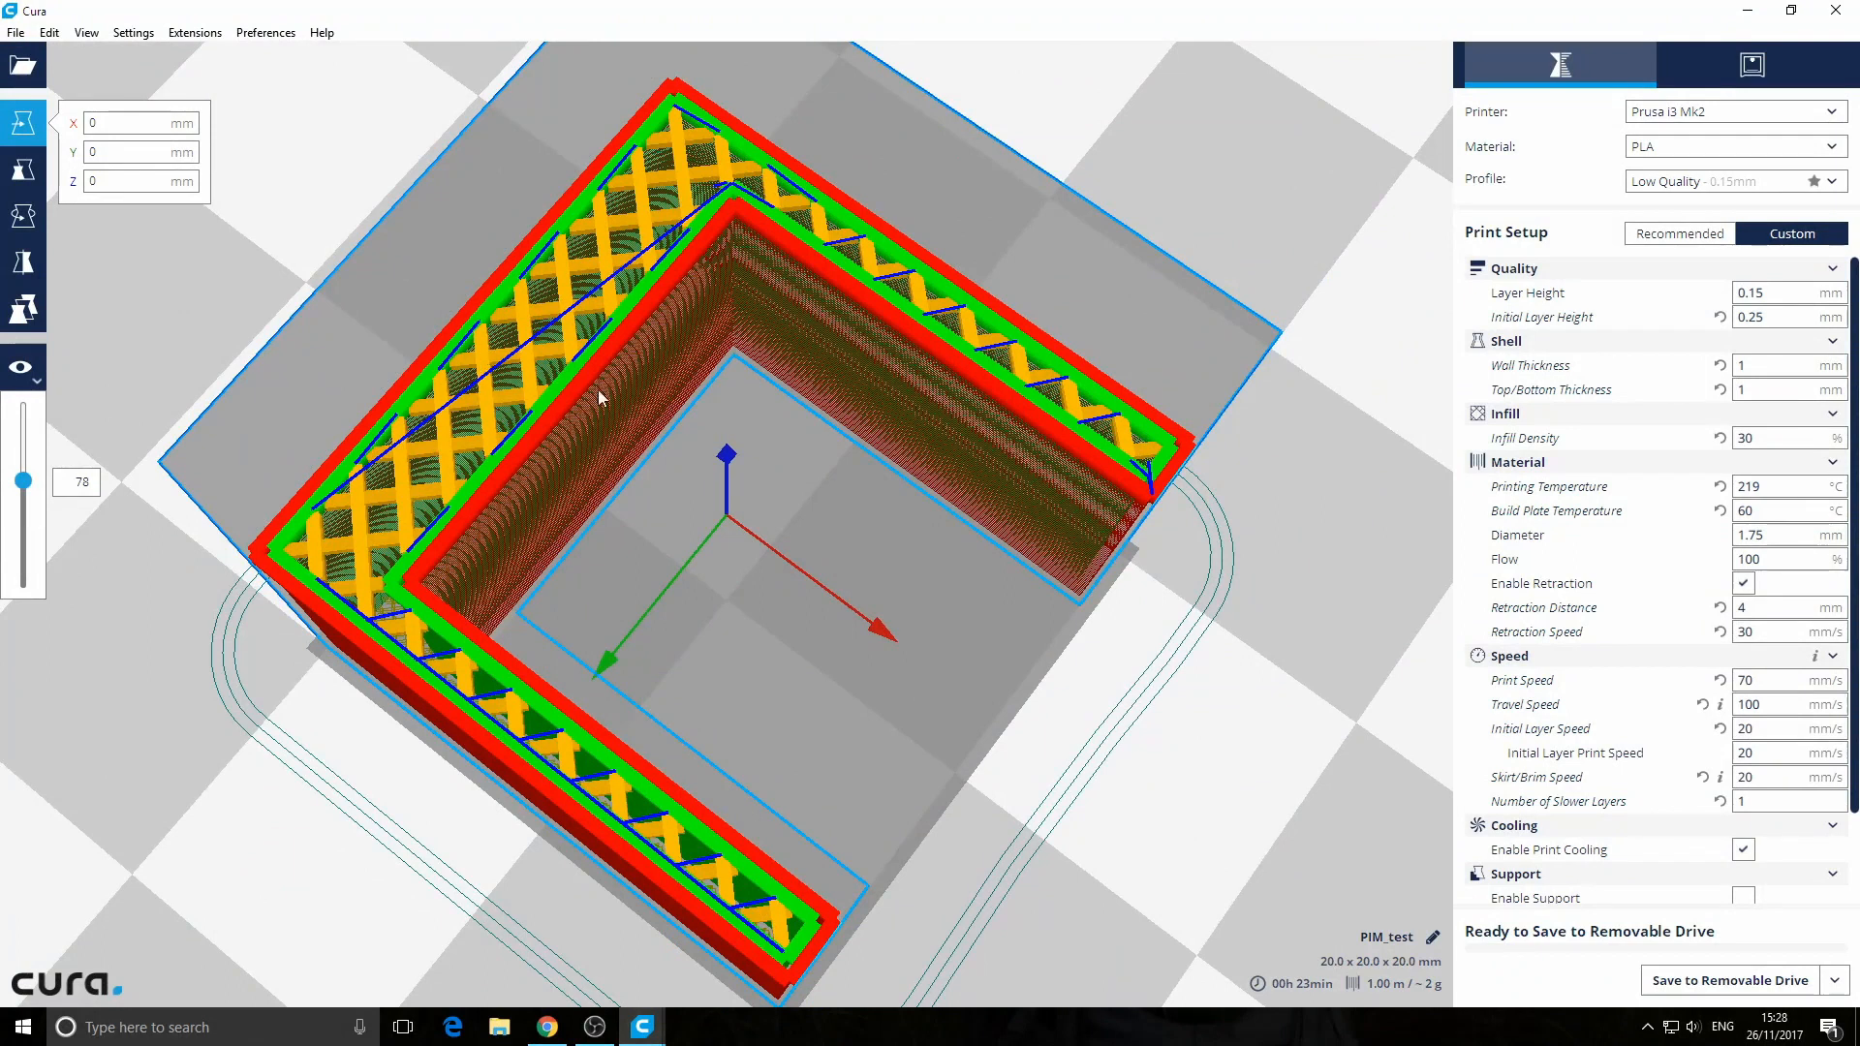
pyautogui.moveTo(939, 601); pyautogui.dragTo(1181, 560, button='right')
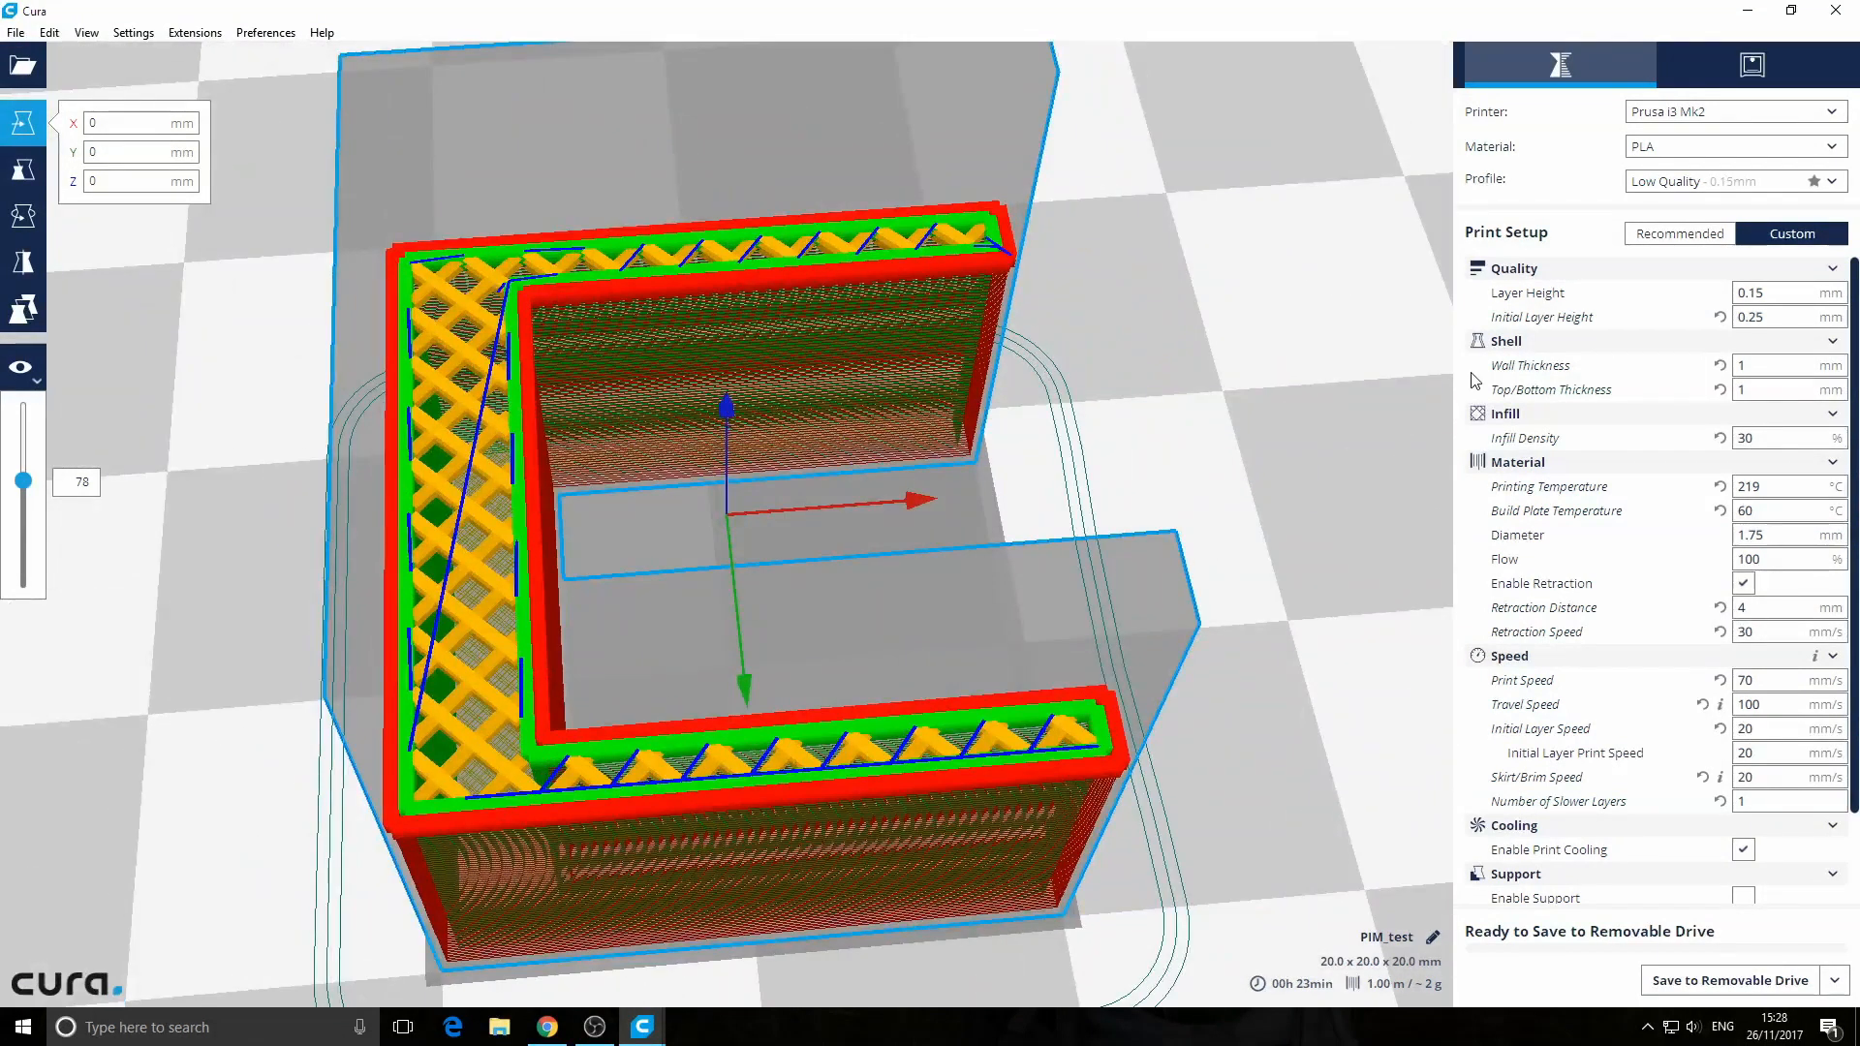
# Set the infill density to 80% and inspect the denser infill from several angles
pyautogui.doubleClick(1747, 438)
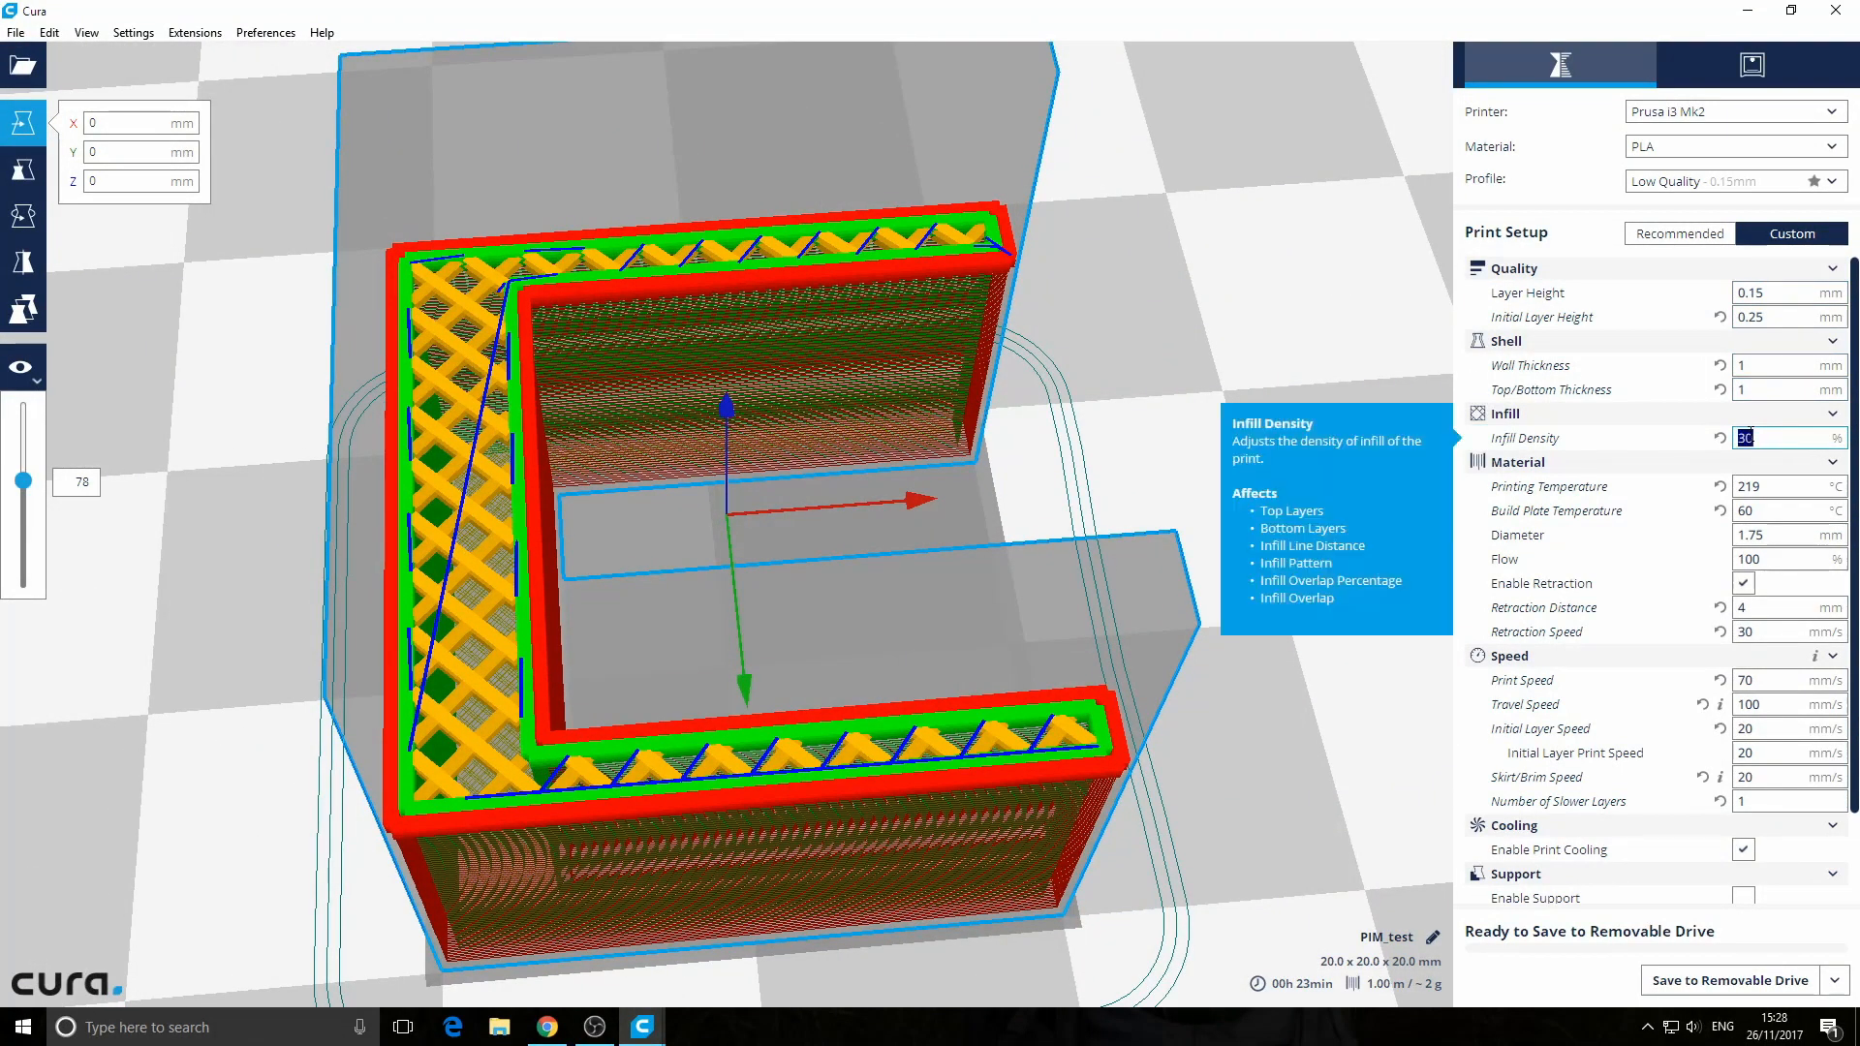
pyautogui.write('8')
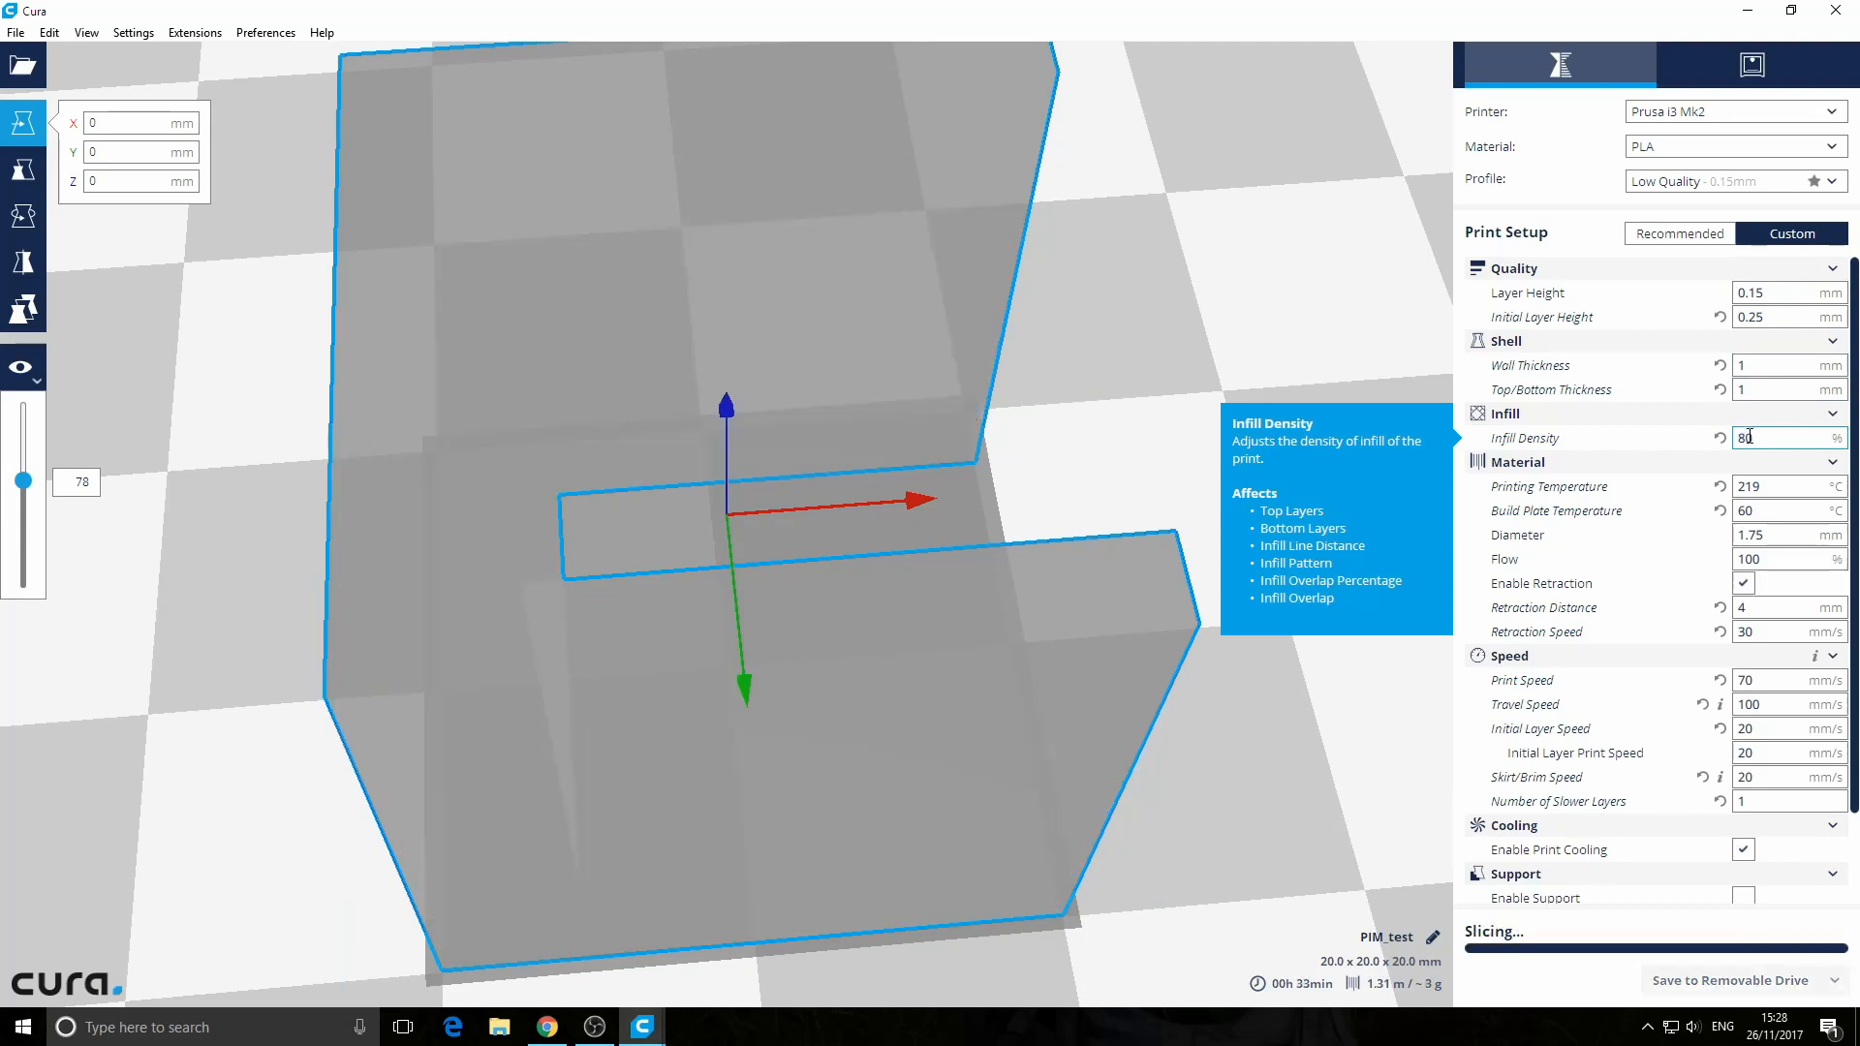
pyautogui.scroll(3, 556, 610)
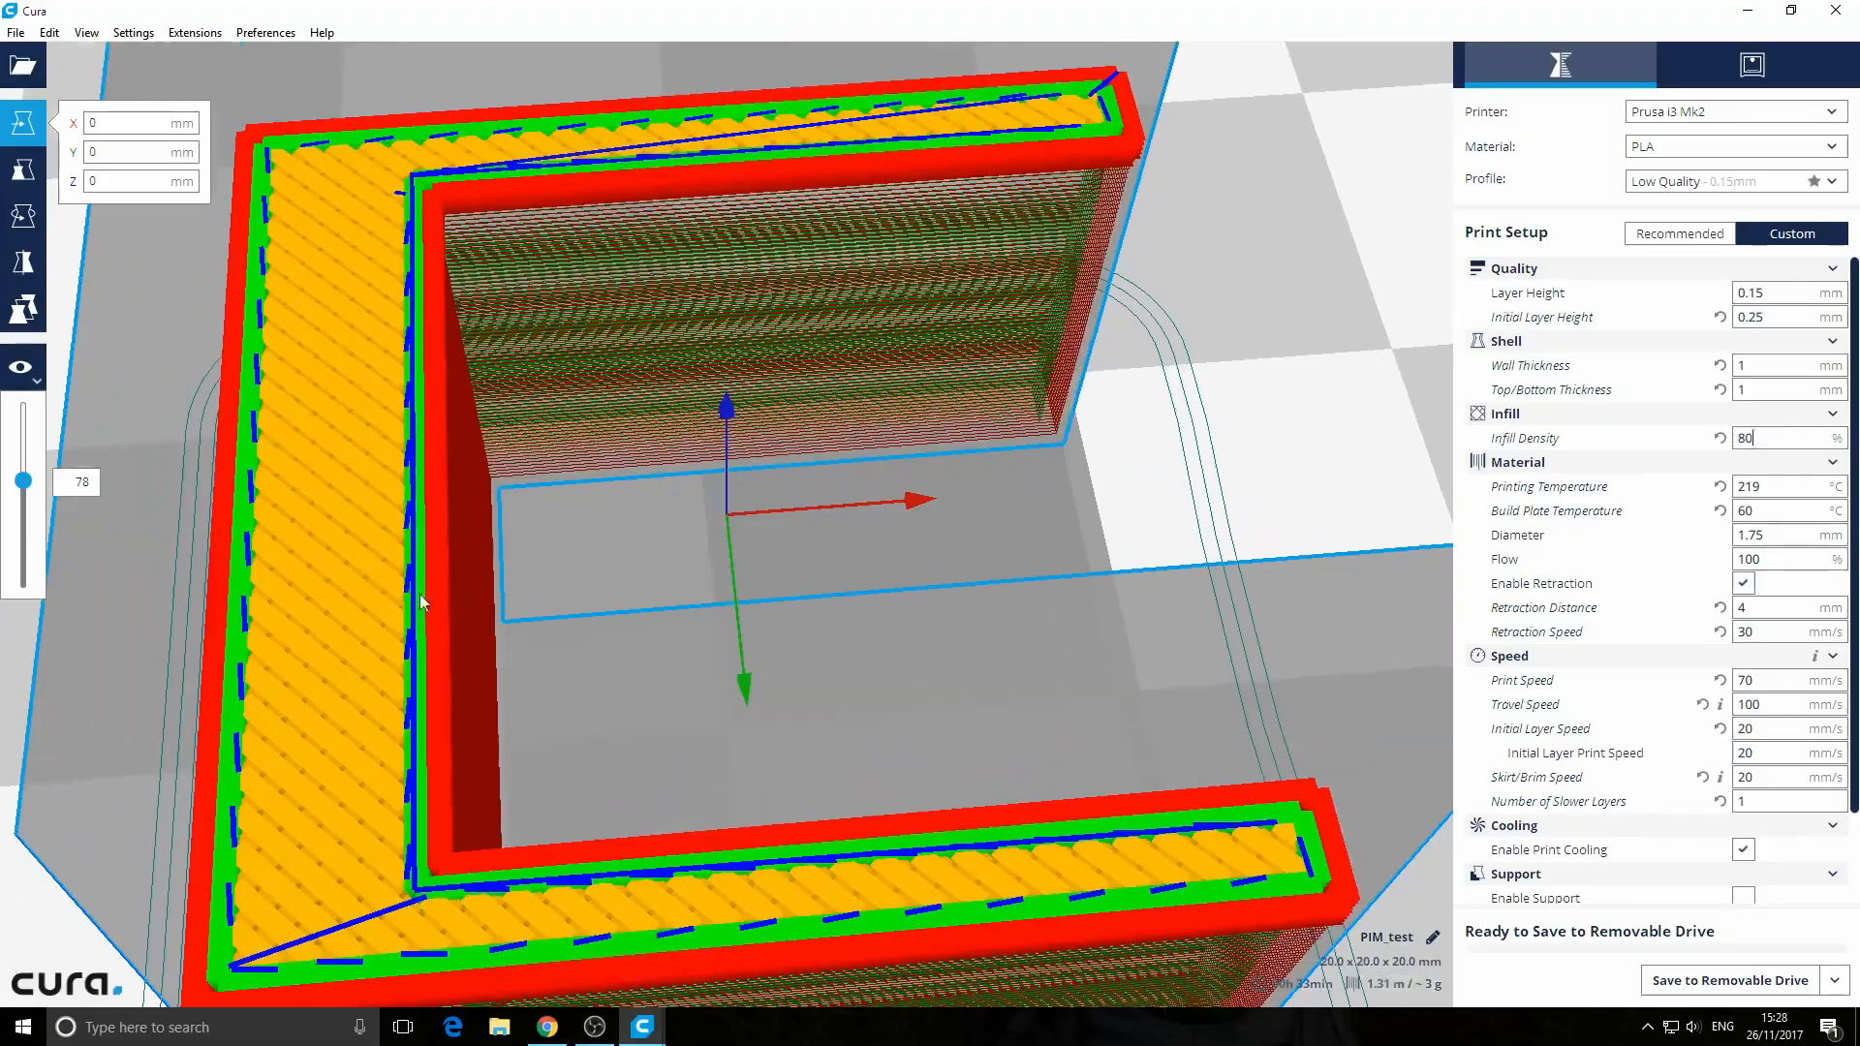
pyautogui.moveTo(420, 595); pyautogui.dragTo(1301, 777, button='right')
pyautogui.moveTo(1370, 961); pyautogui.dragTo(601, 872, button='right')
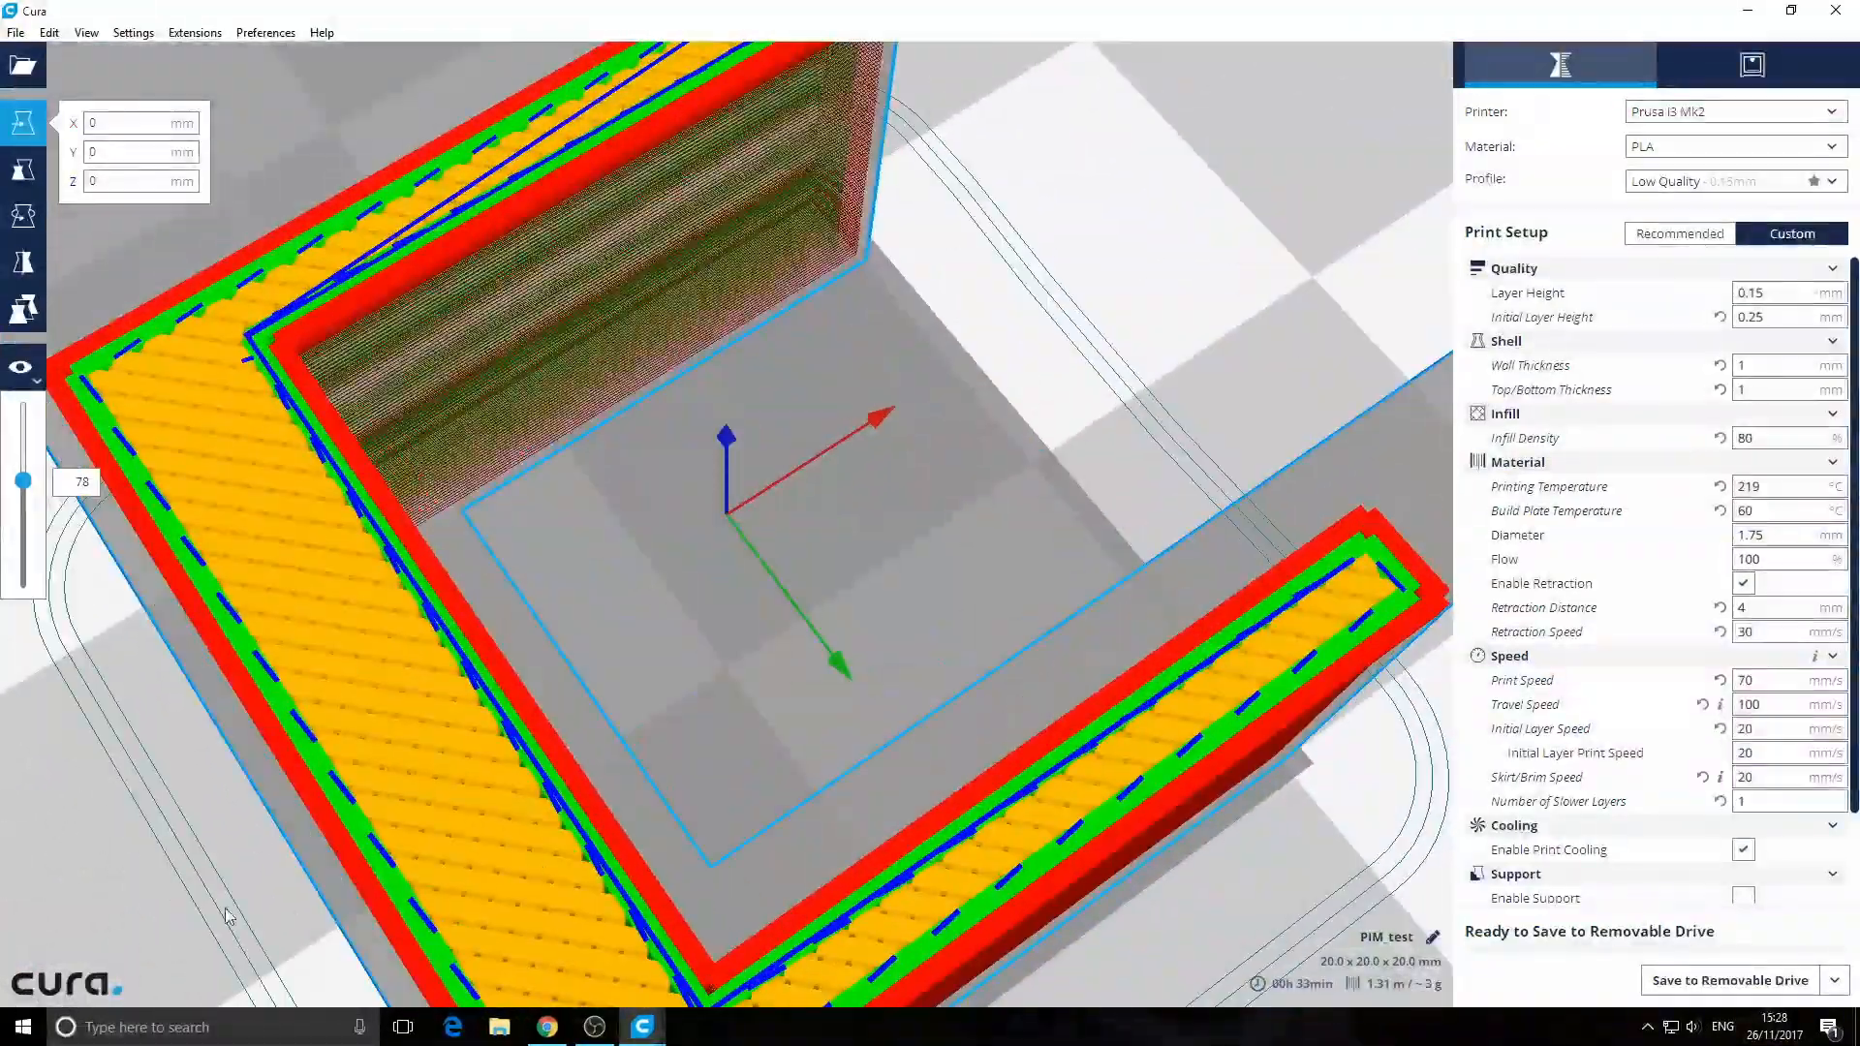
pyautogui.moveTo(618, 617); pyautogui.dragTo(998, 599, button='right')
pyautogui.scroll(-5, 992, 614)
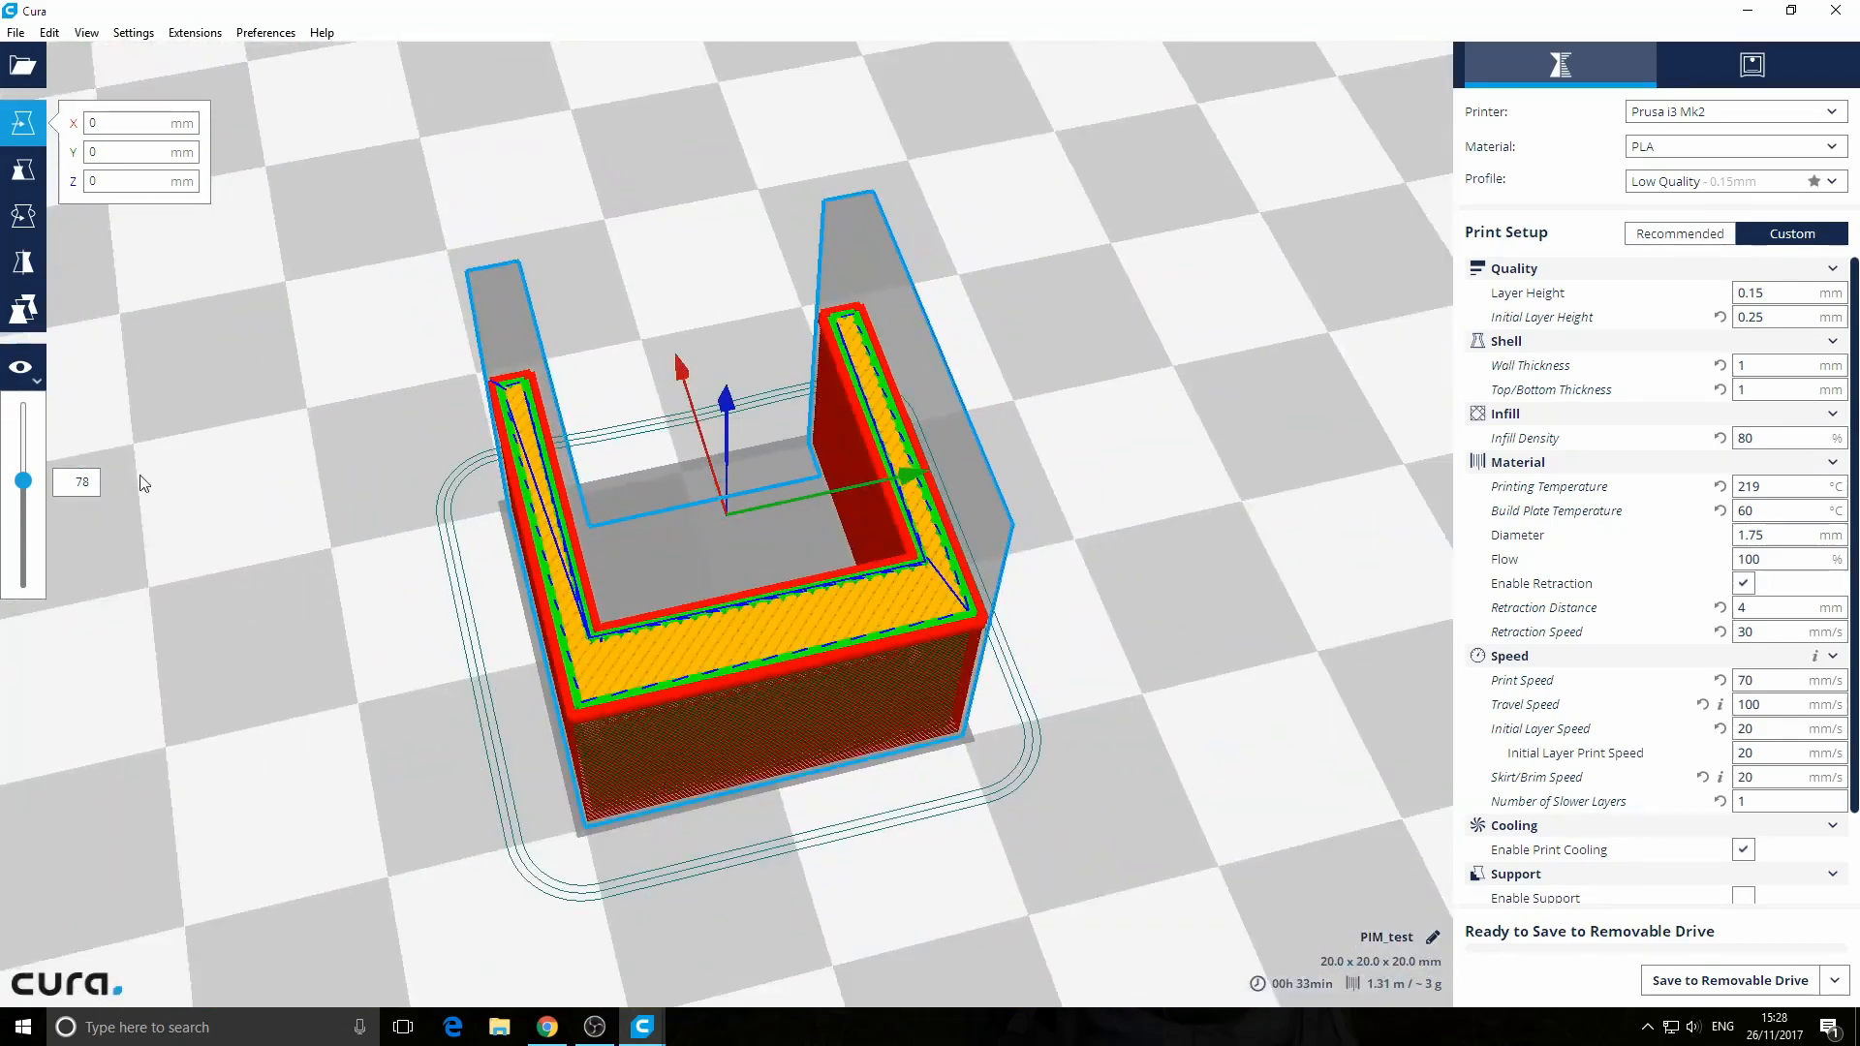
# Return the model to Solid view and look at it on the whole build plate
pyautogui.click(25, 374)
pyautogui.click(49, 415)
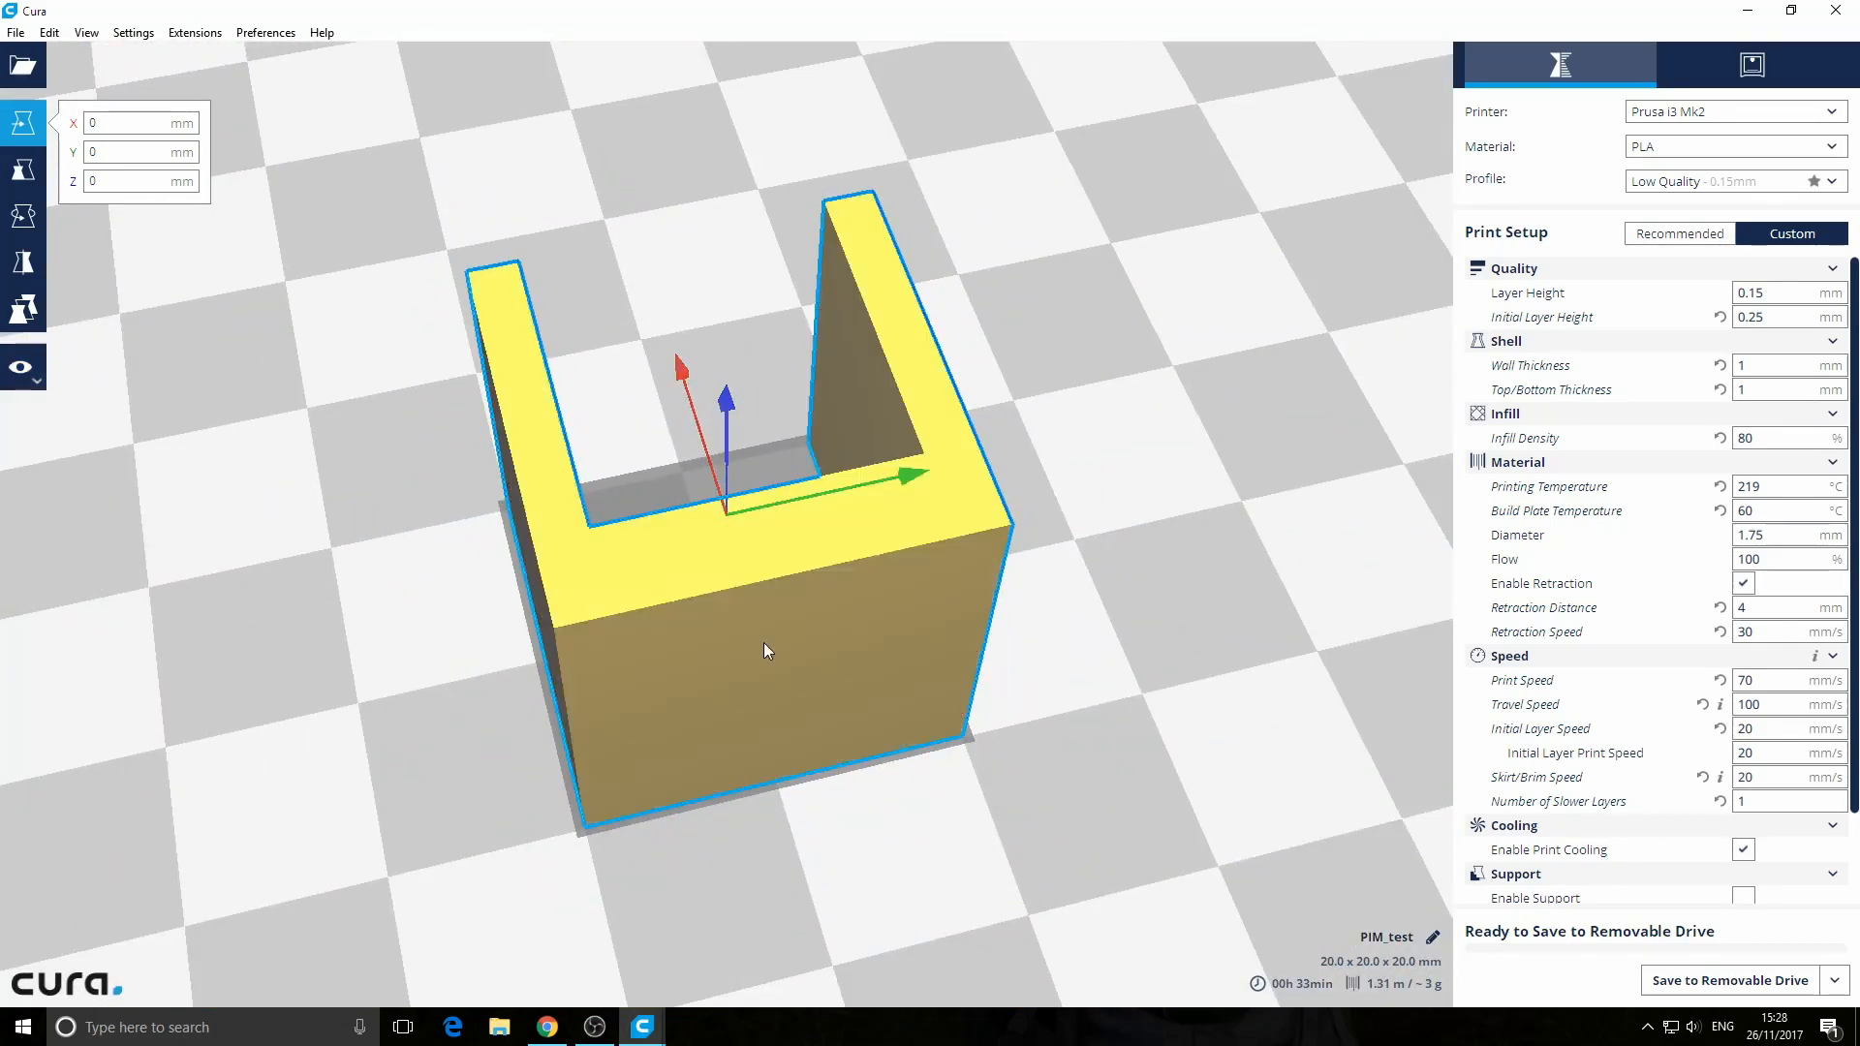
pyautogui.moveTo(763, 642); pyautogui.dragTo(1318, 545, button='right')
pyautogui.scroll(-3, 1370, 678)
pyautogui.scroll(-5, 1370, 679)
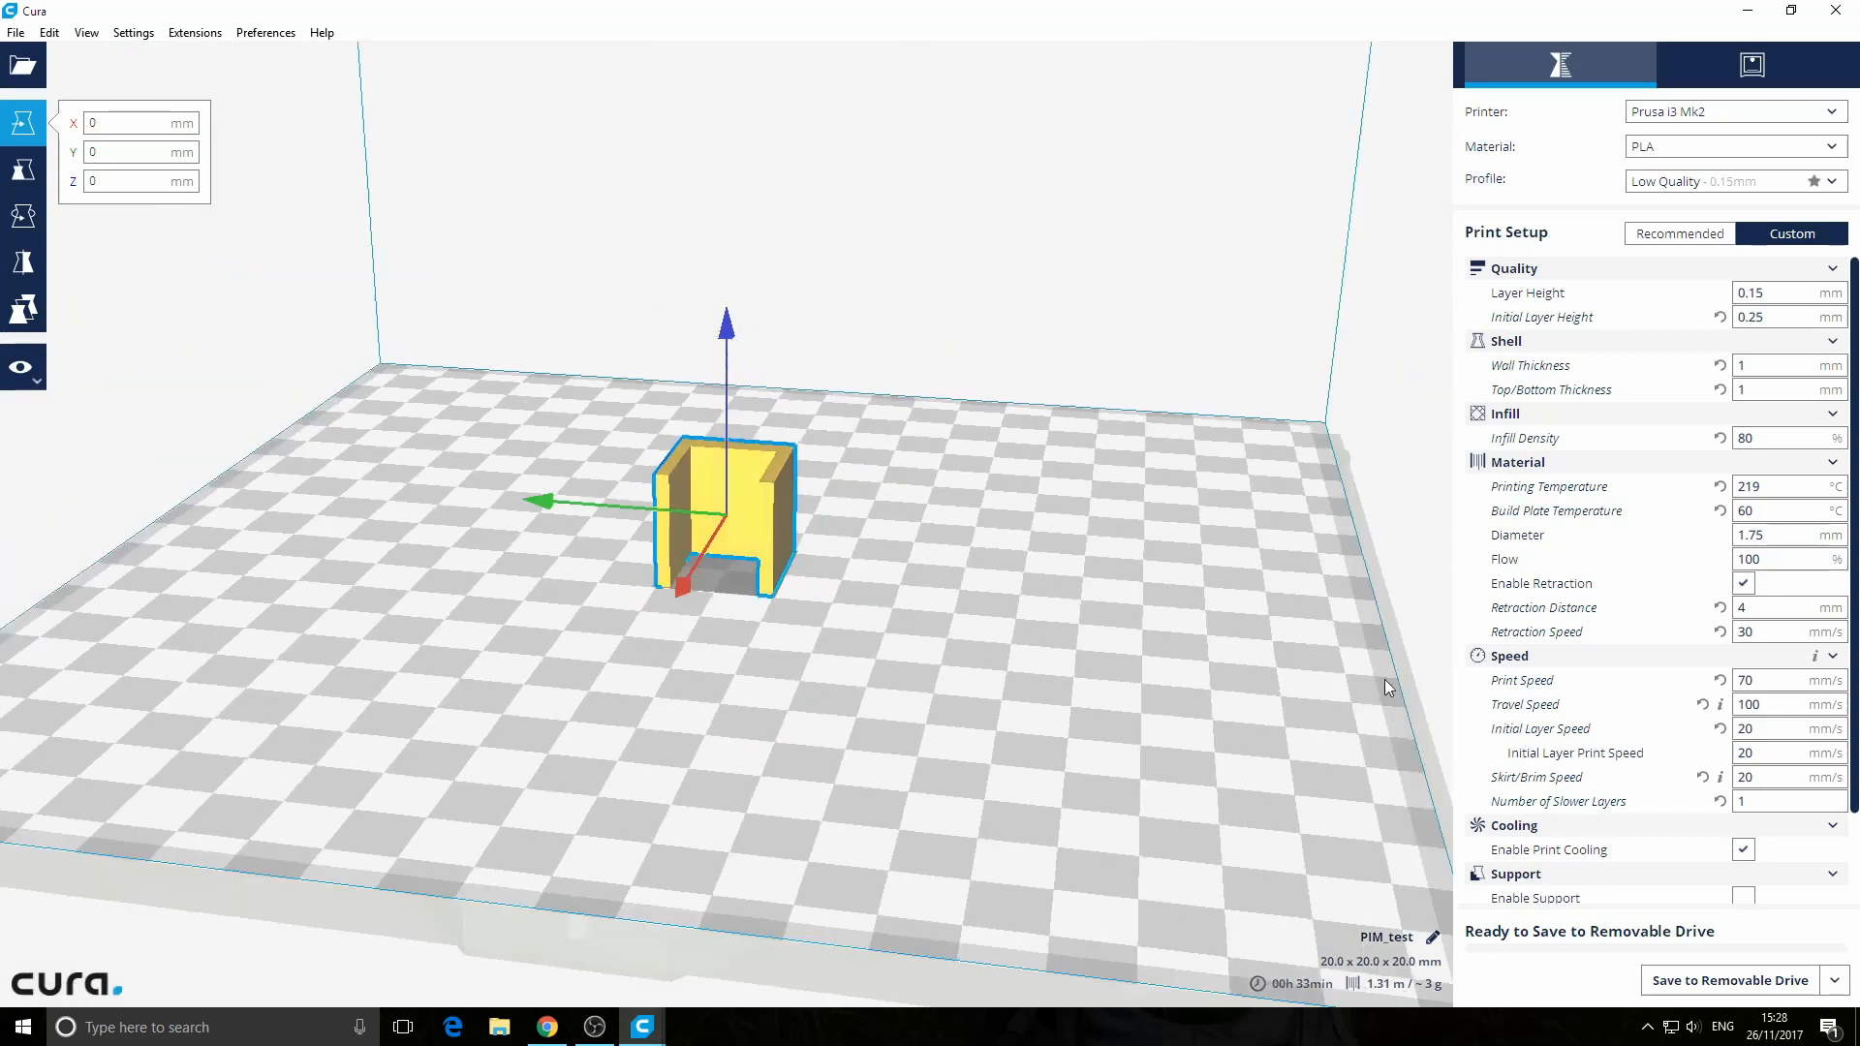
pyautogui.moveTo(1386, 678); pyautogui.dragTo(1106, 729, button='right')
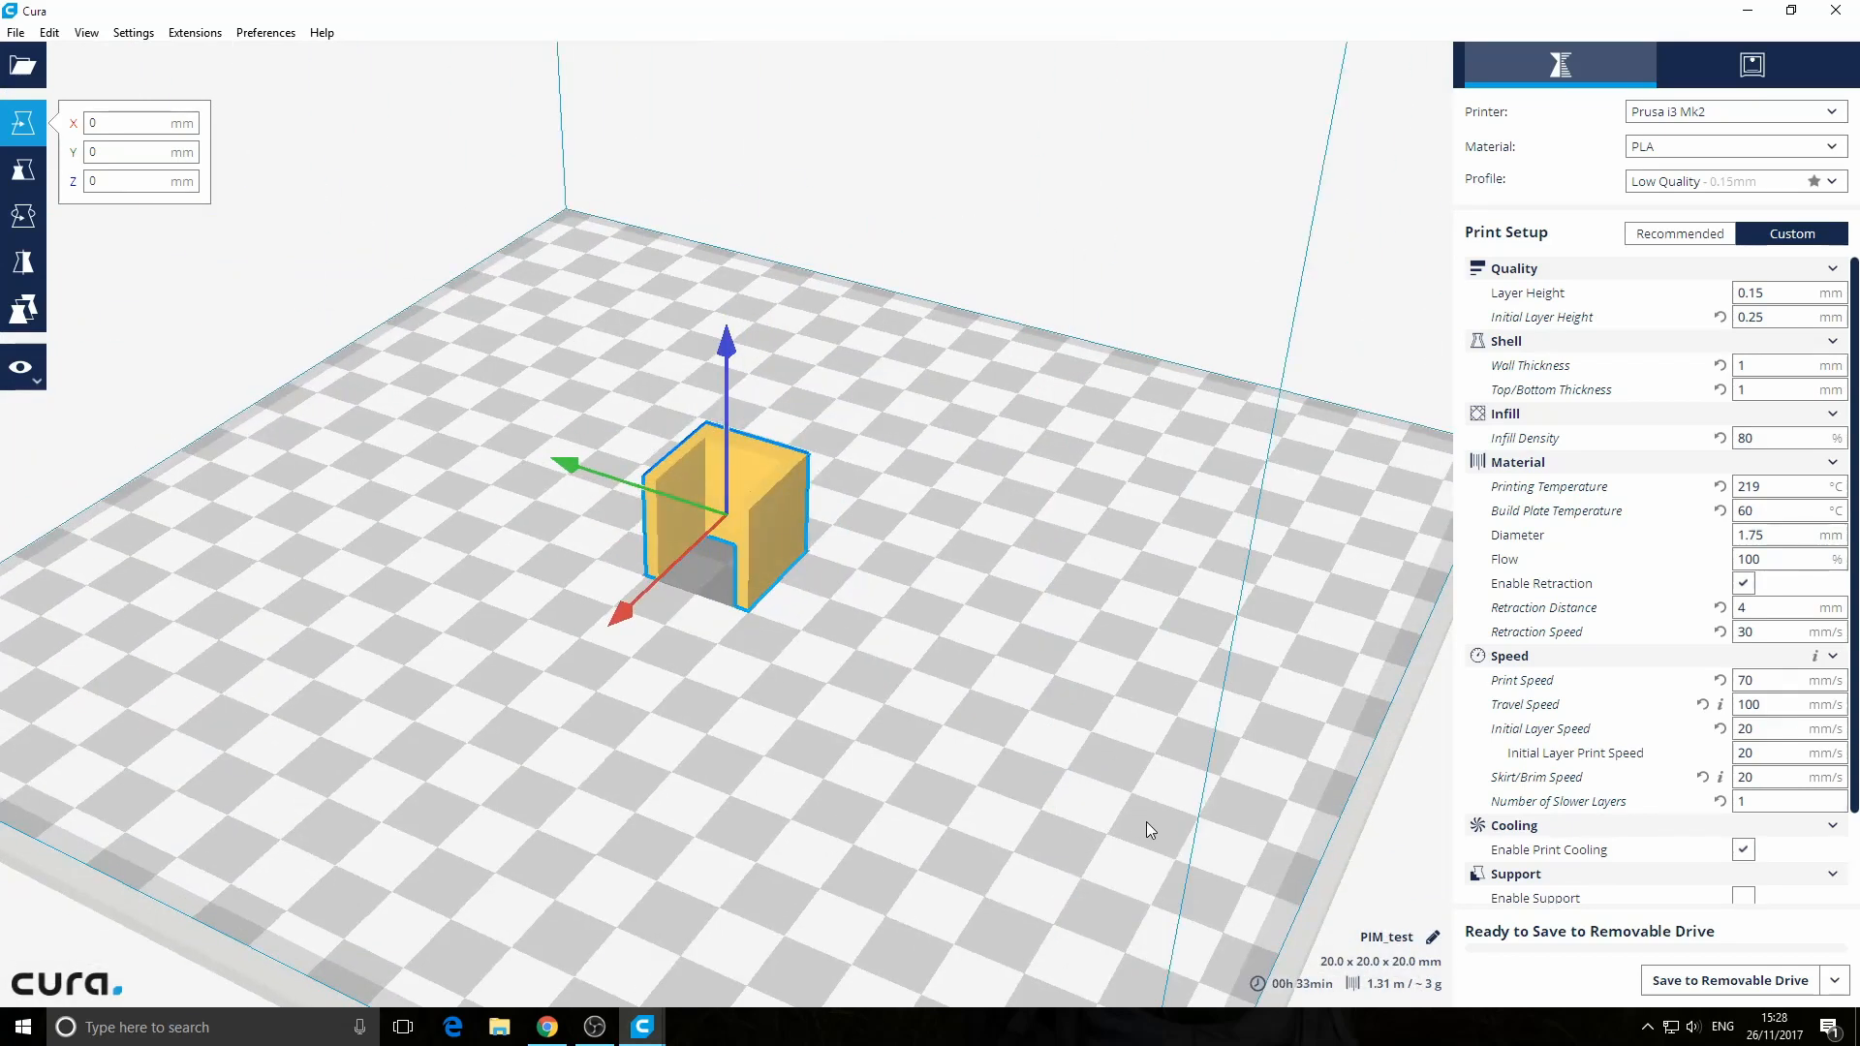
# Save the sliced model to the removable drive
pyautogui.click(1834, 985)
pyautogui.click(1750, 1000)
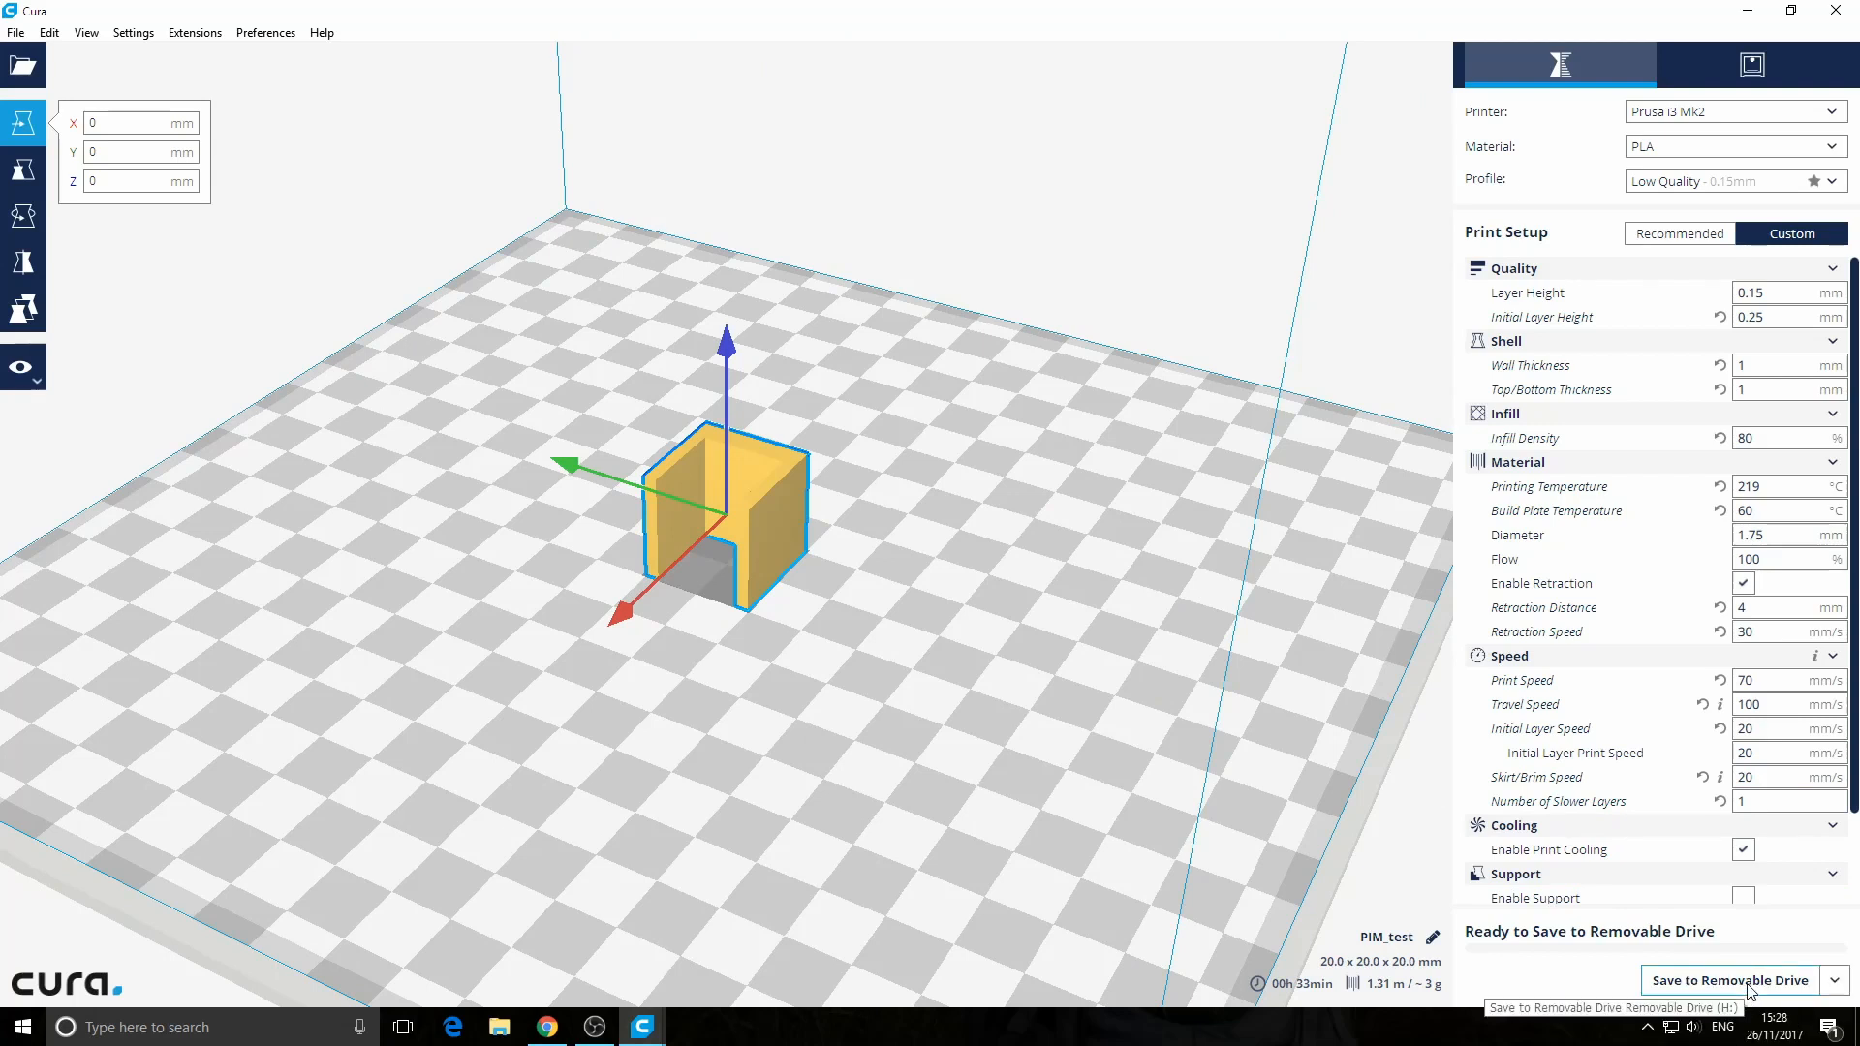
pyautogui.click(1749, 983)
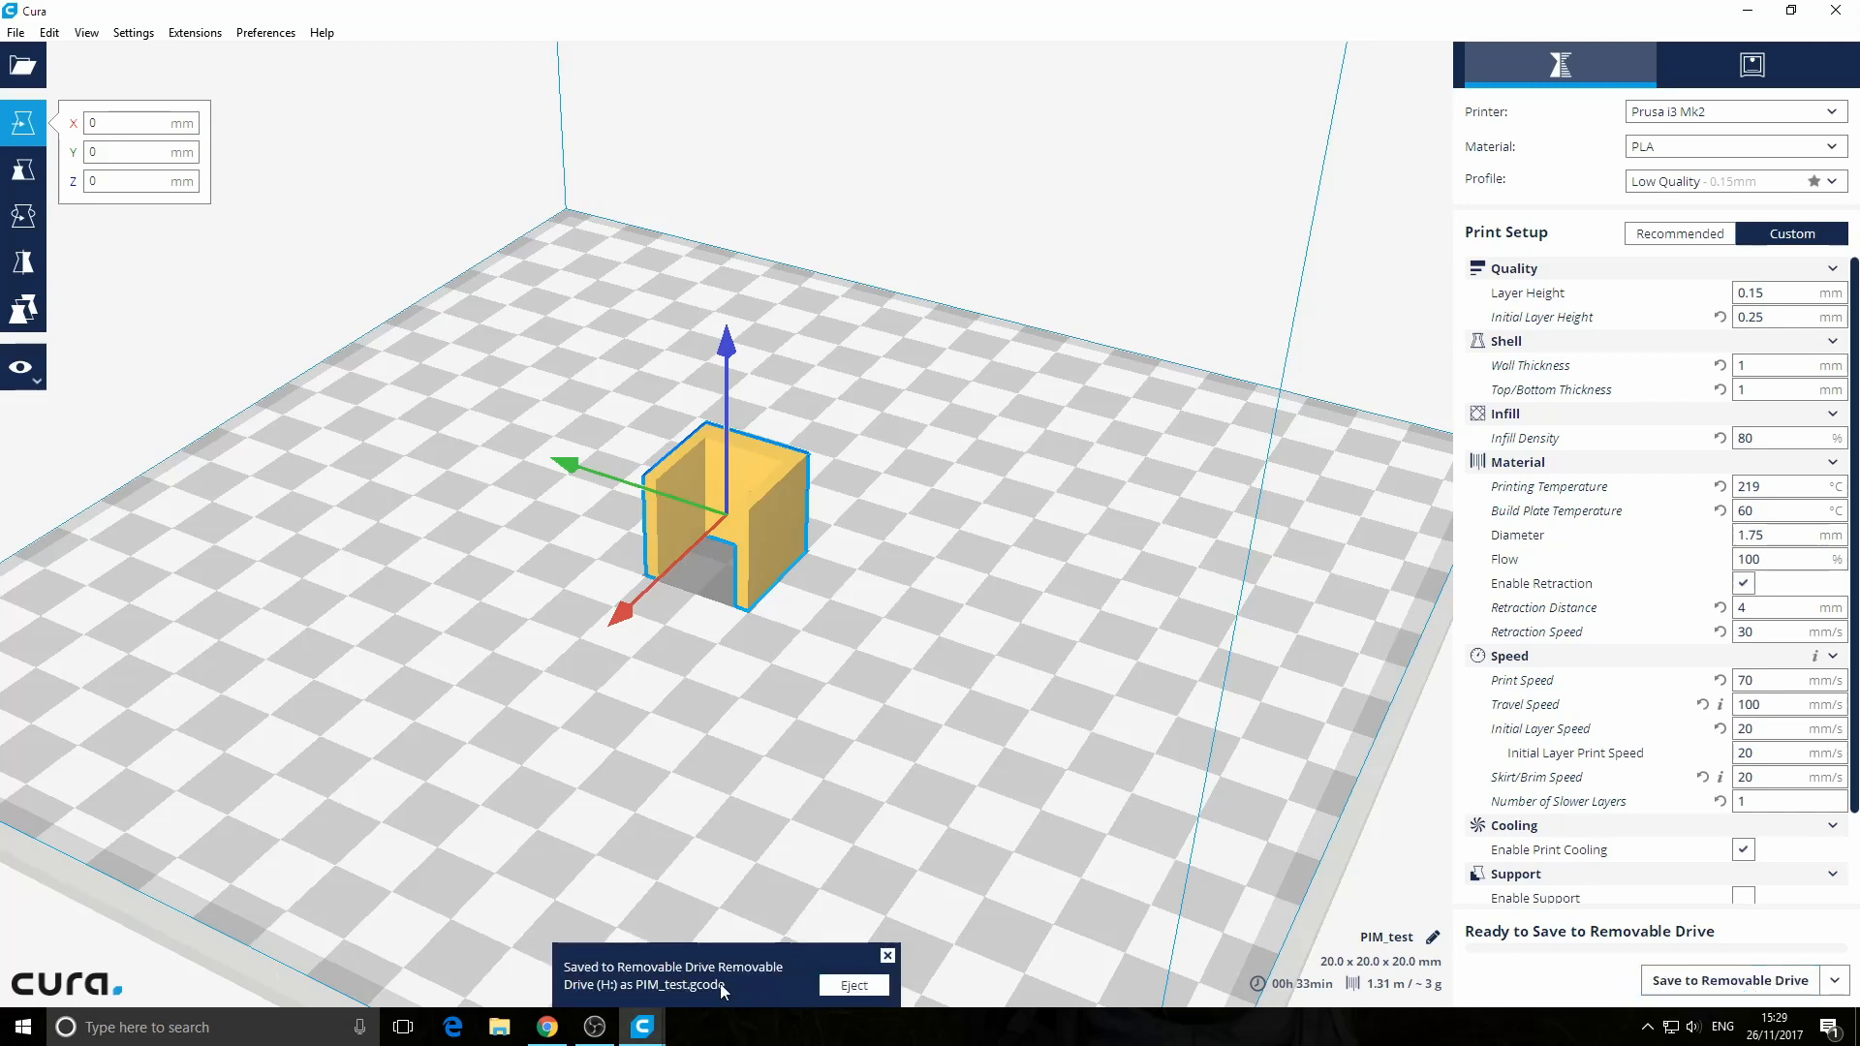
# Check for the saved PIM_test file on USB Drive (H:) in File Explorer, then close that window
pyautogui.click(500, 1030)
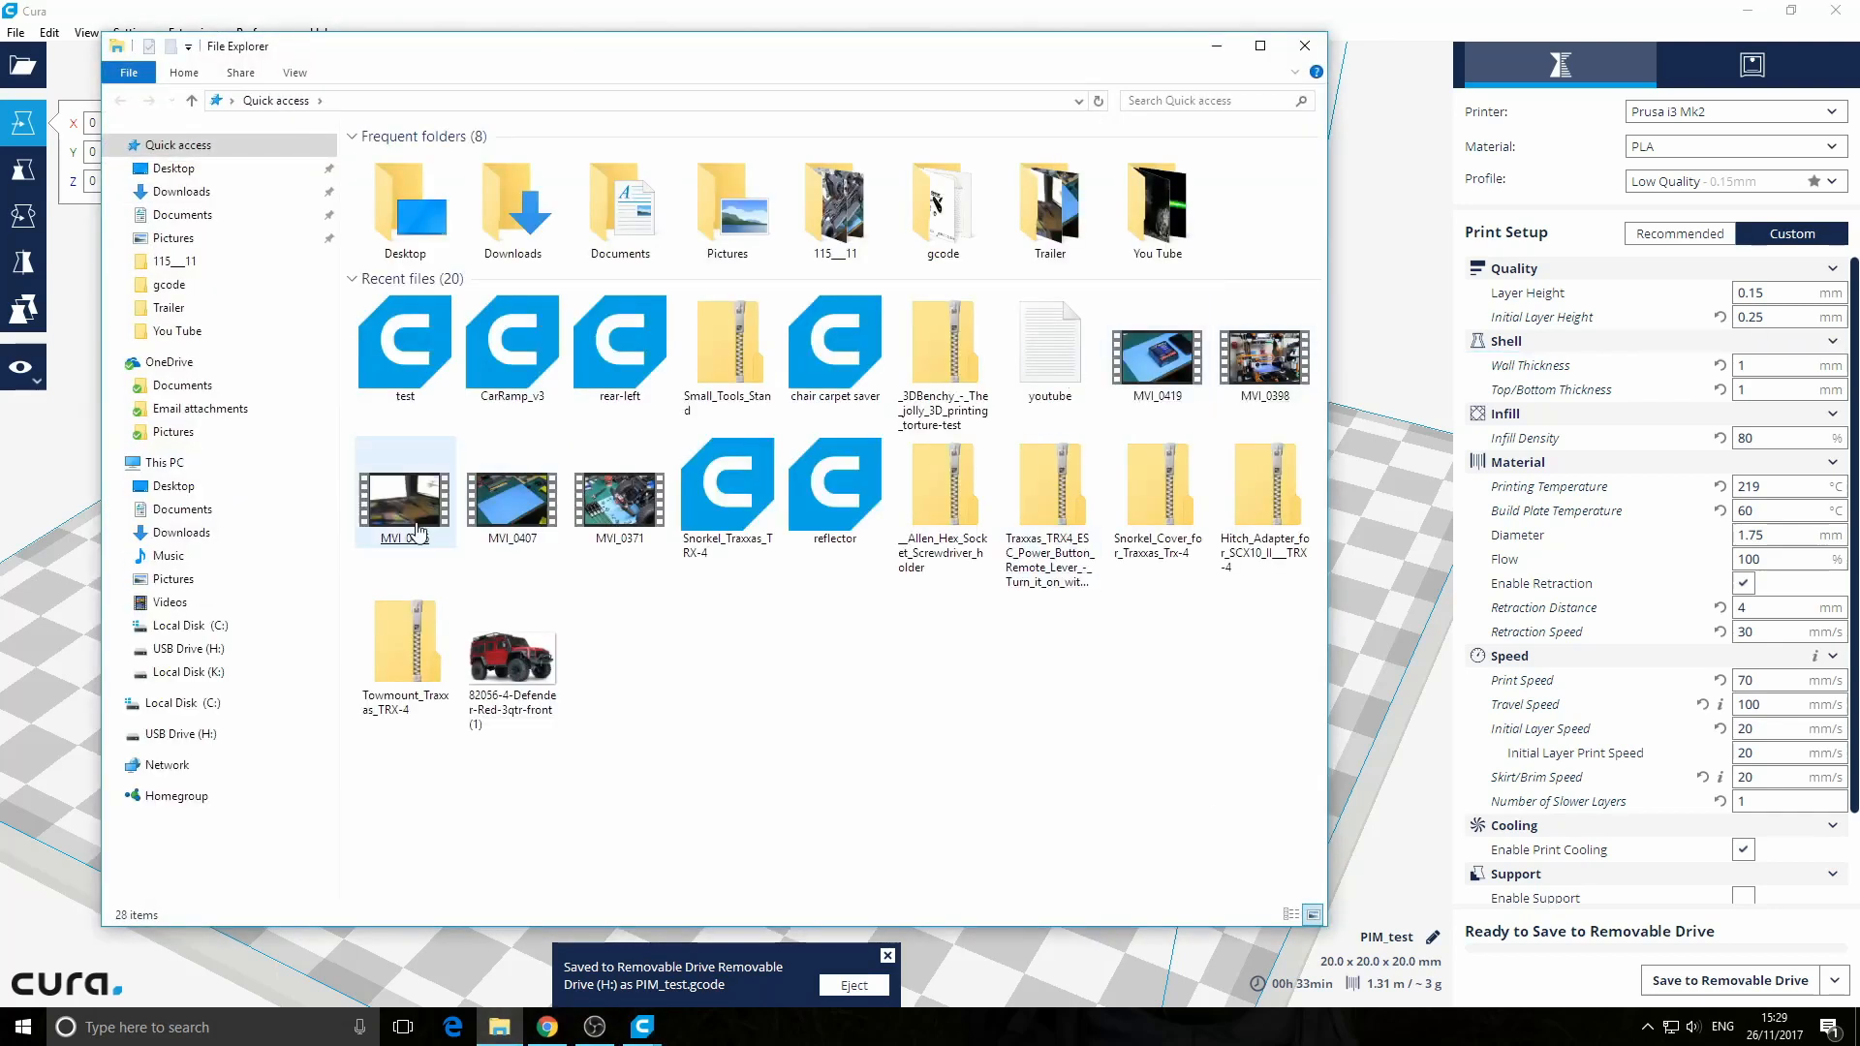
pyautogui.click(215, 649)
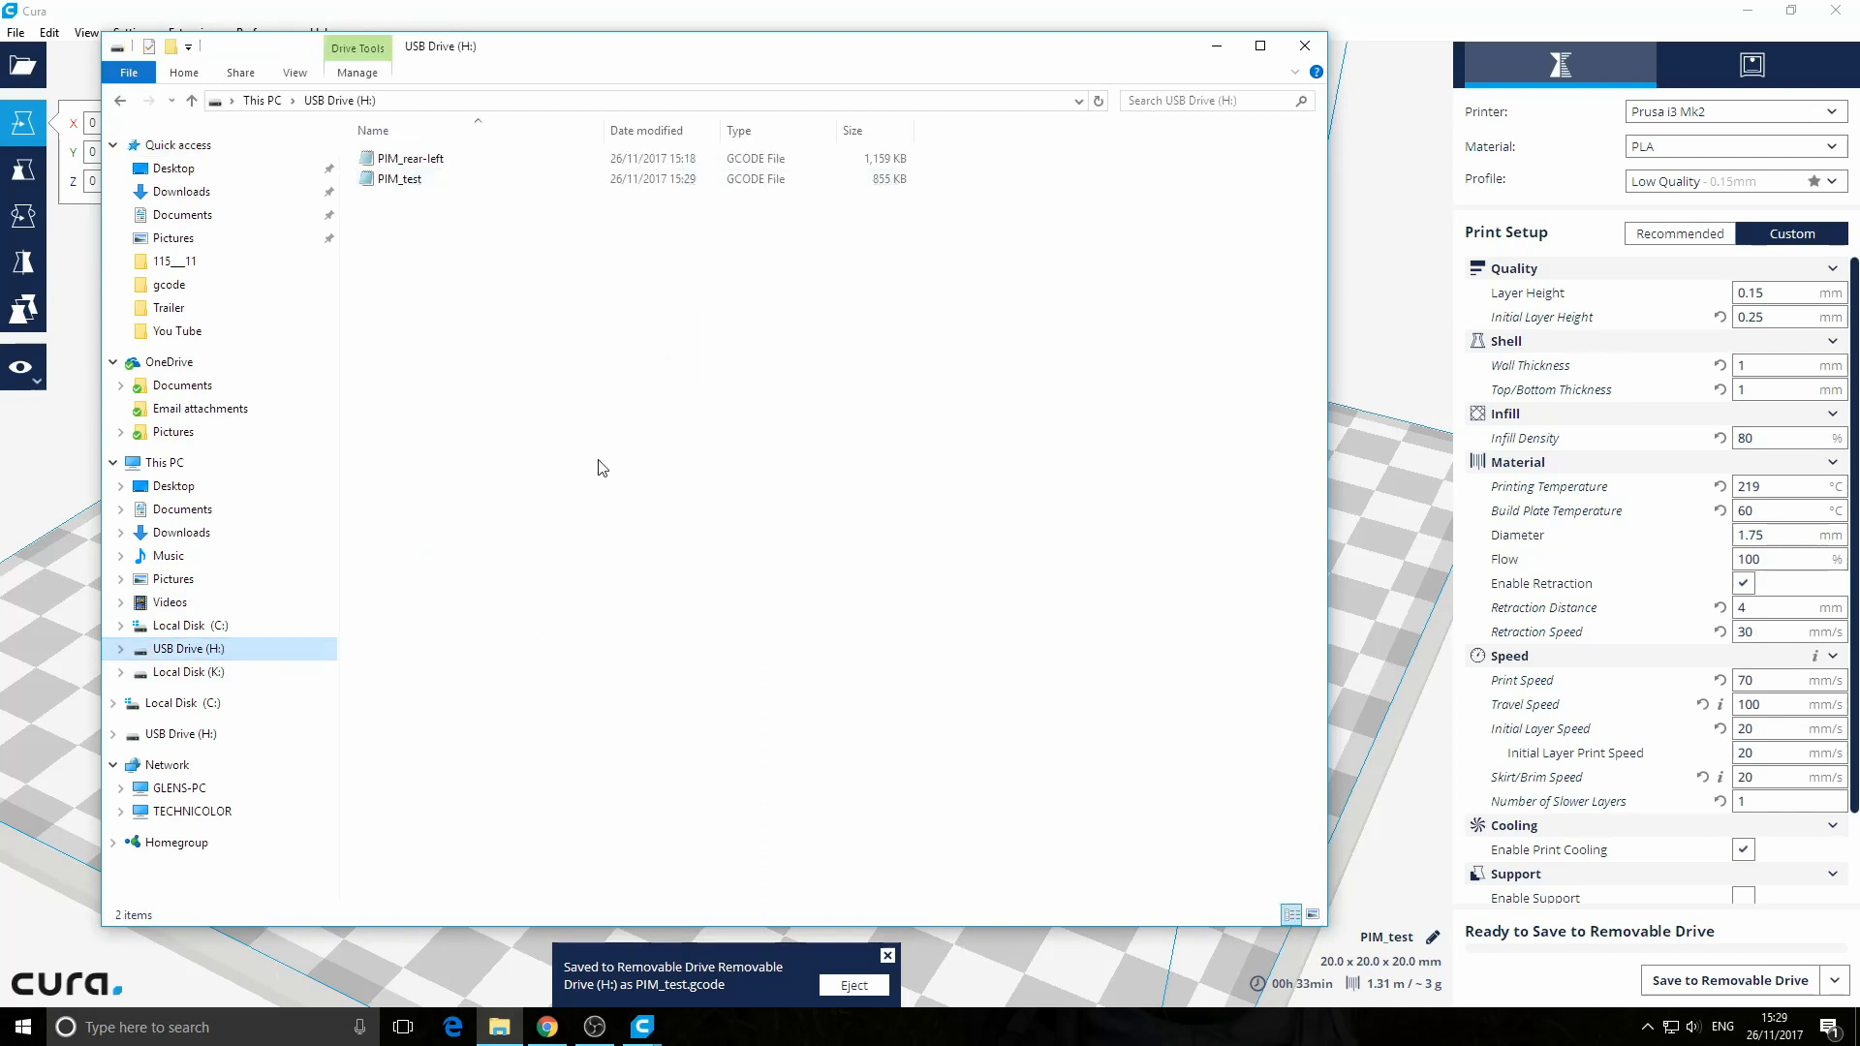
pyautogui.click(413, 186)
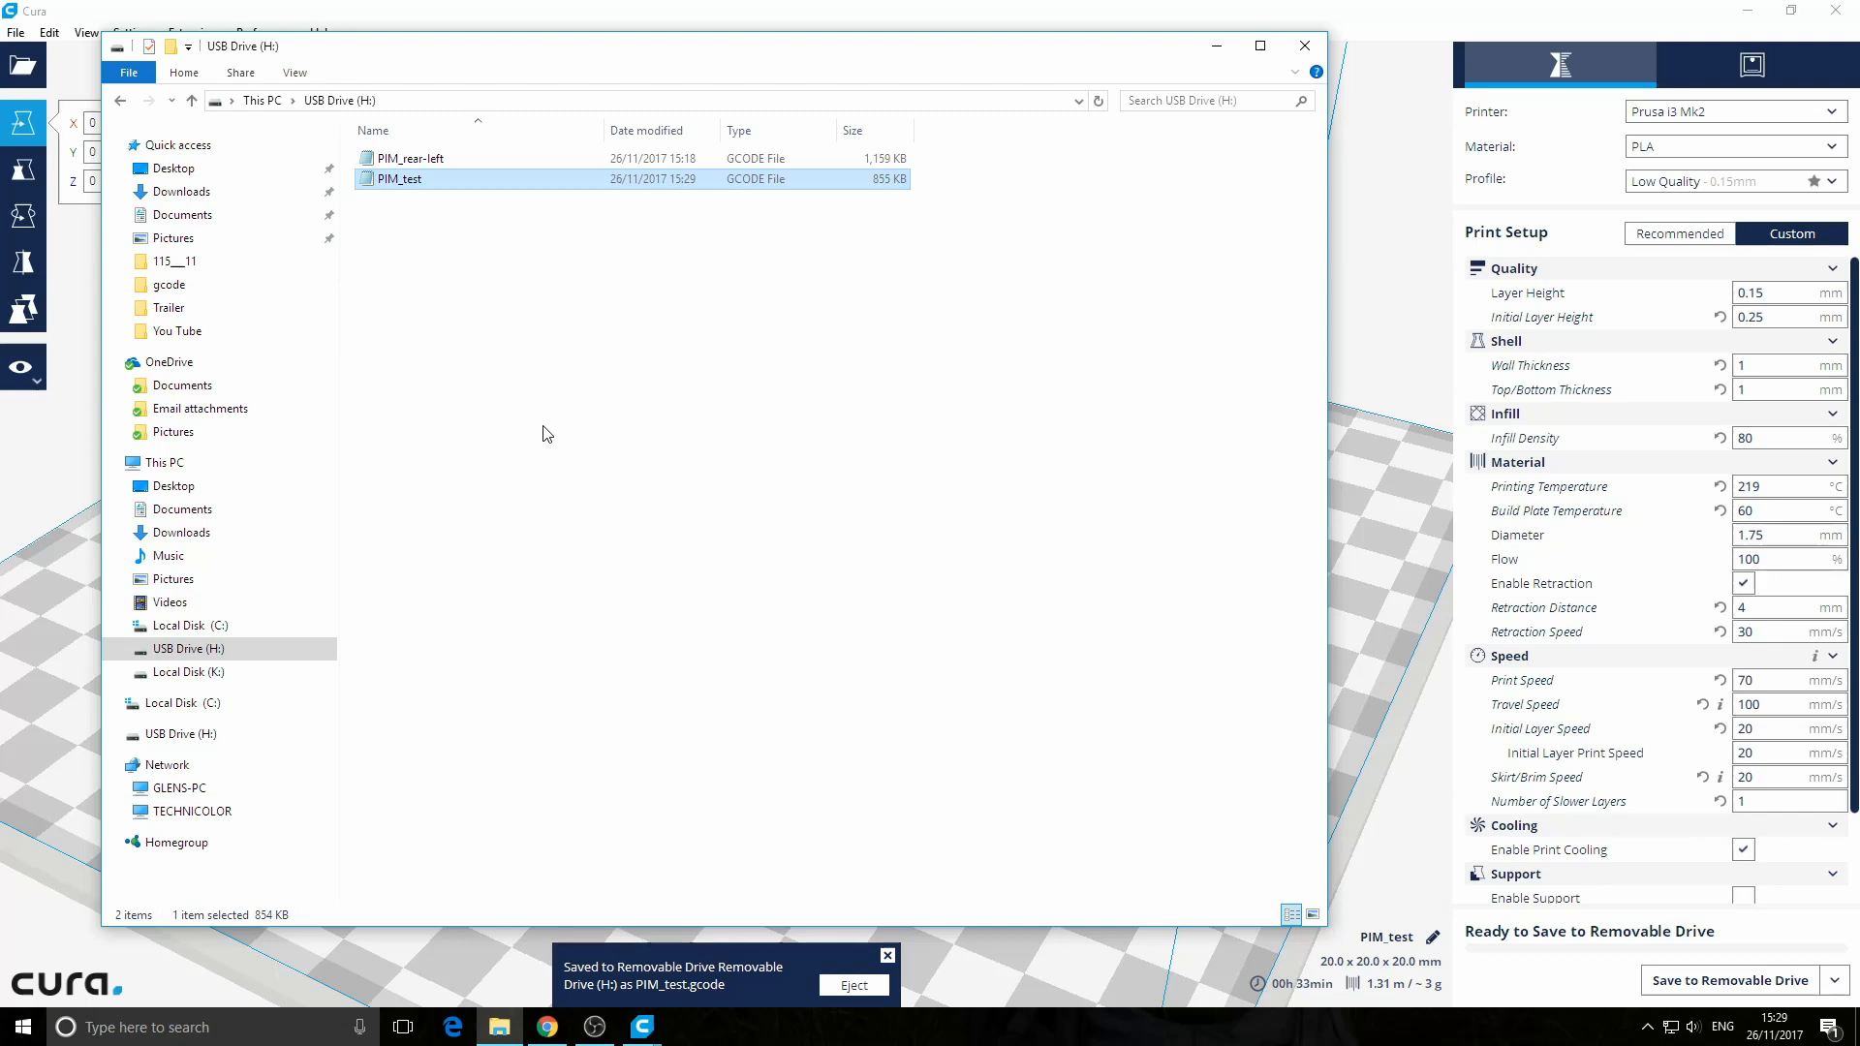
pyautogui.click(1305, 45)
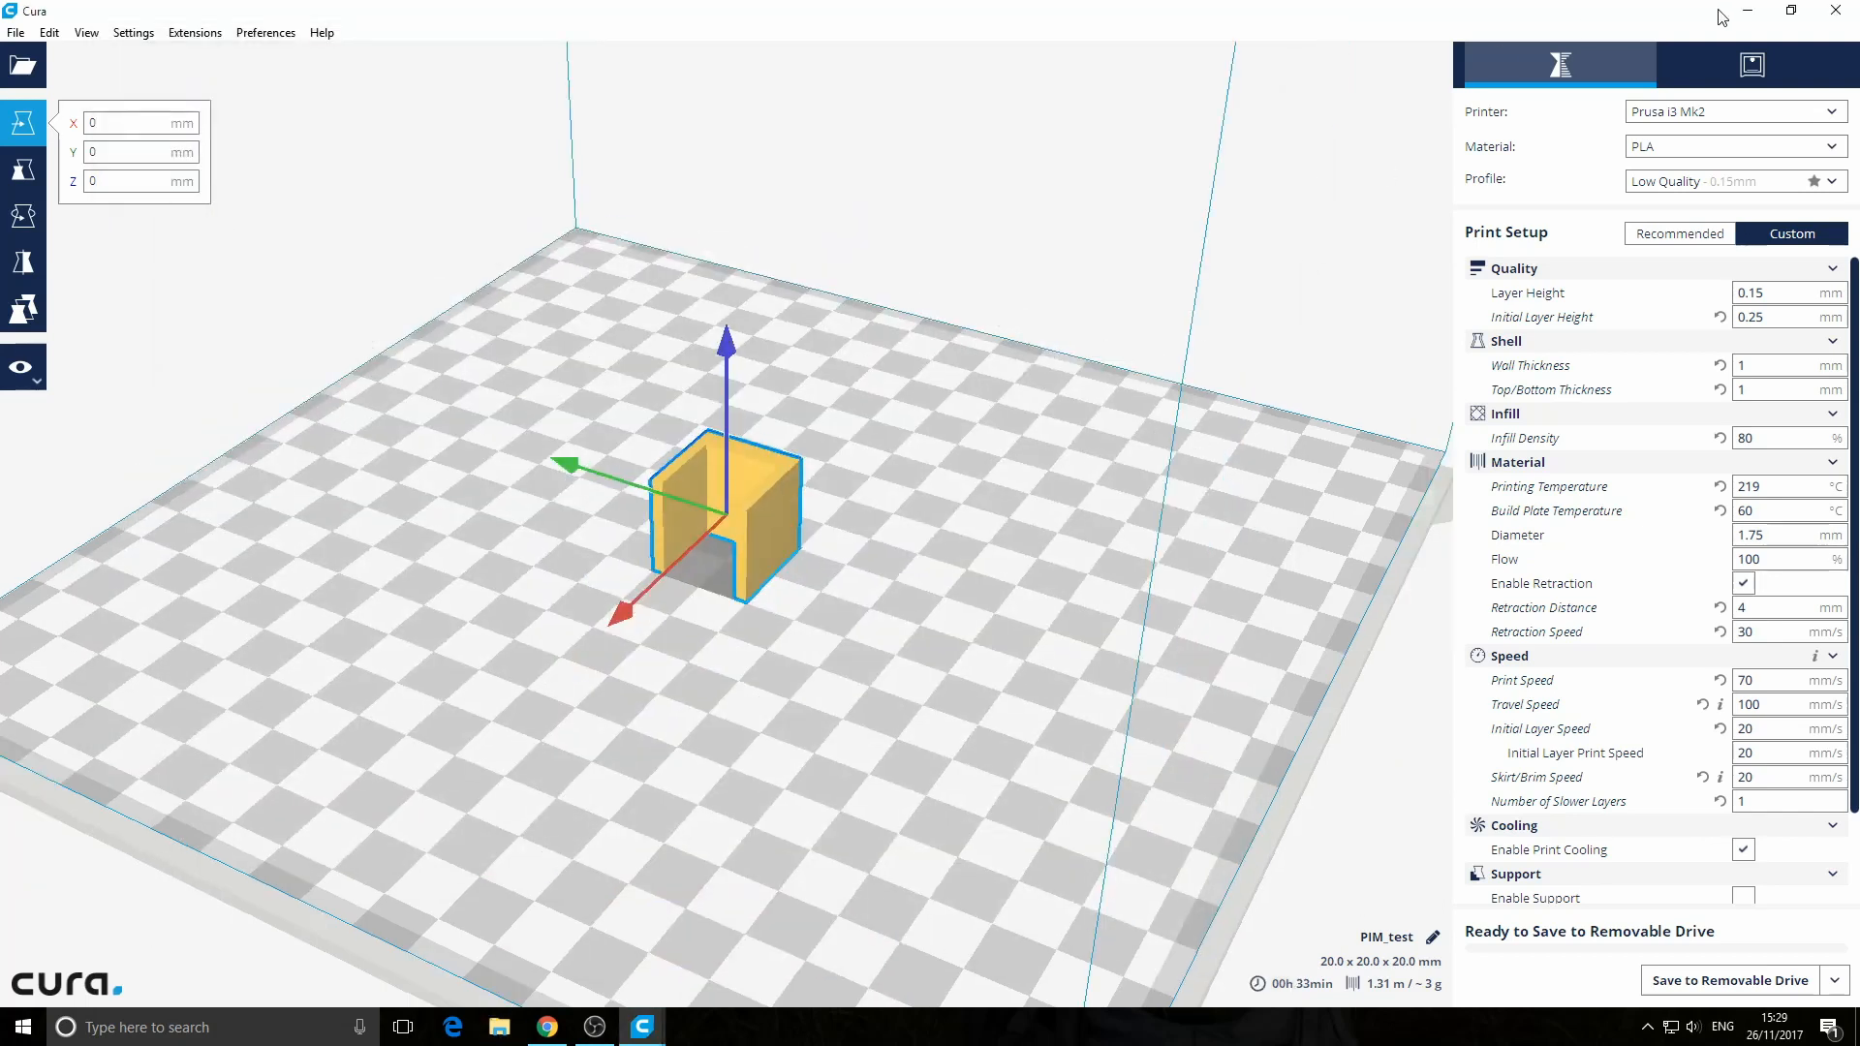
# Minimise Cura, switch back to the Tinkercad design in Chrome, and bring the whole browser window and workplane into view
pyautogui.click(1754, 14)
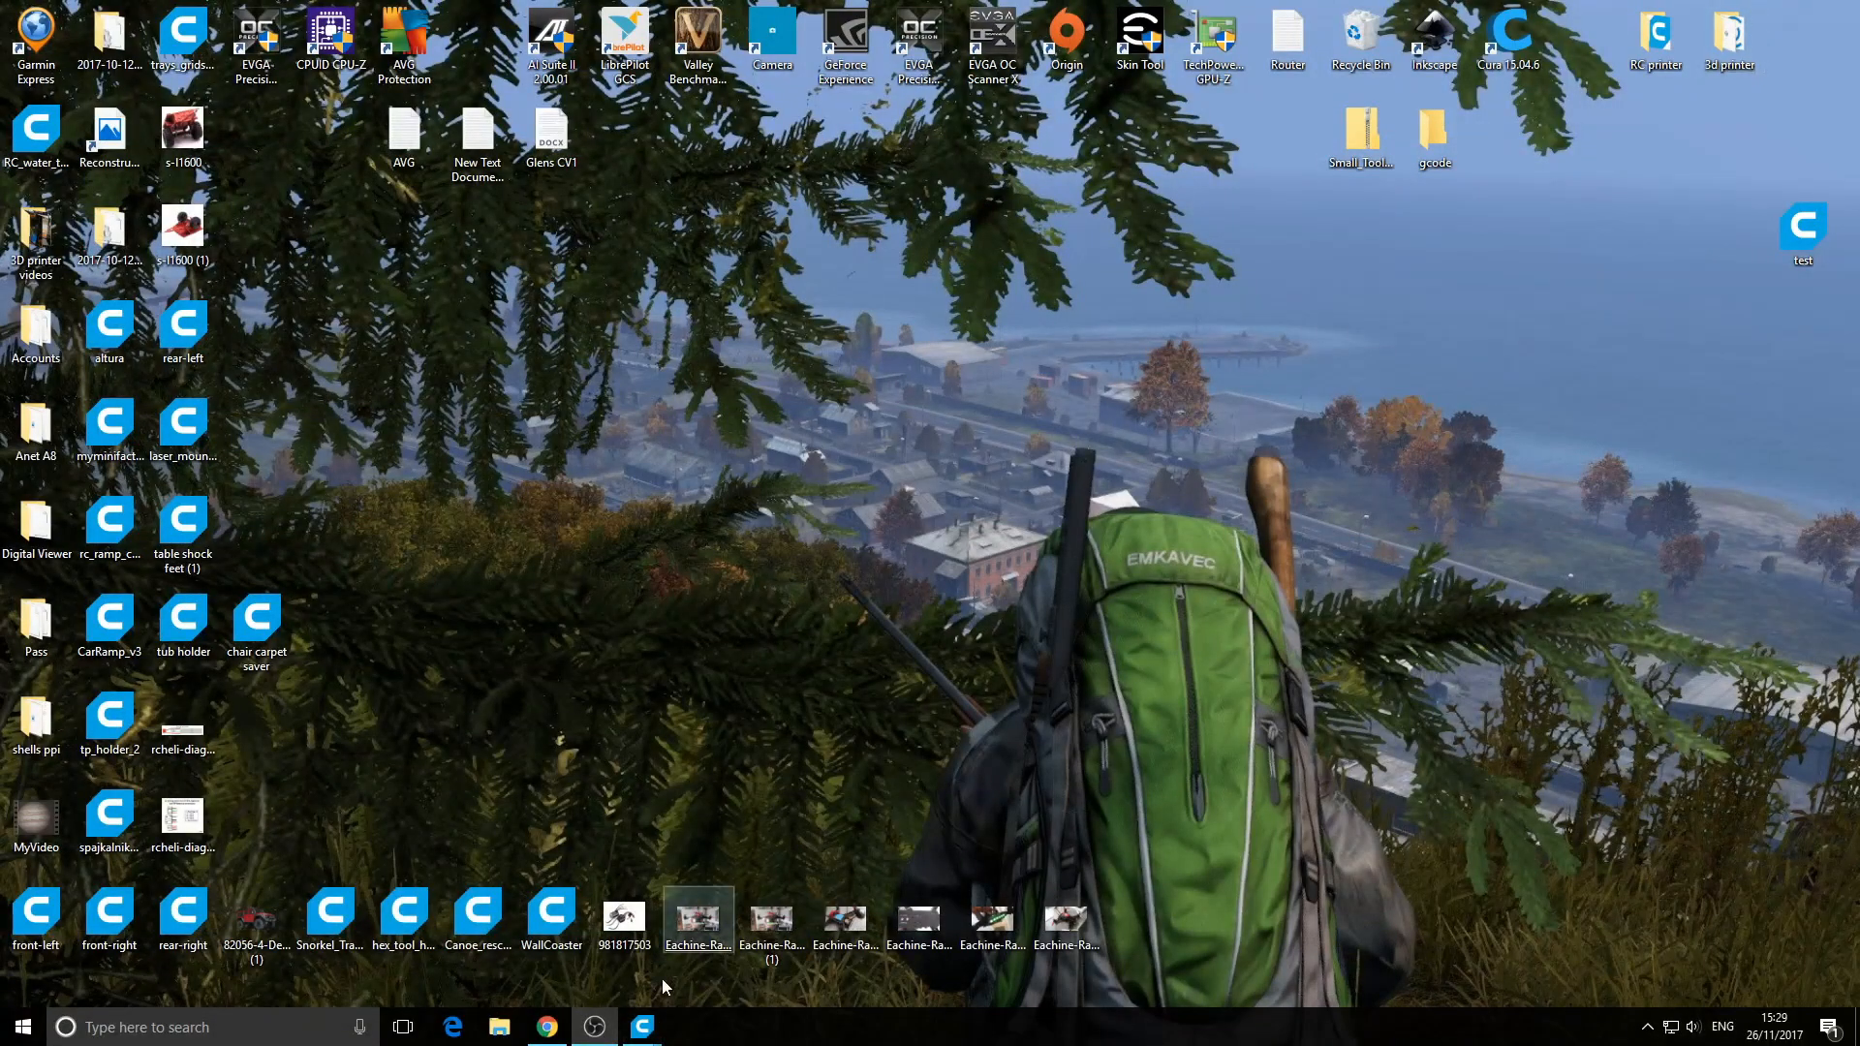
pyautogui.click(548, 1028)
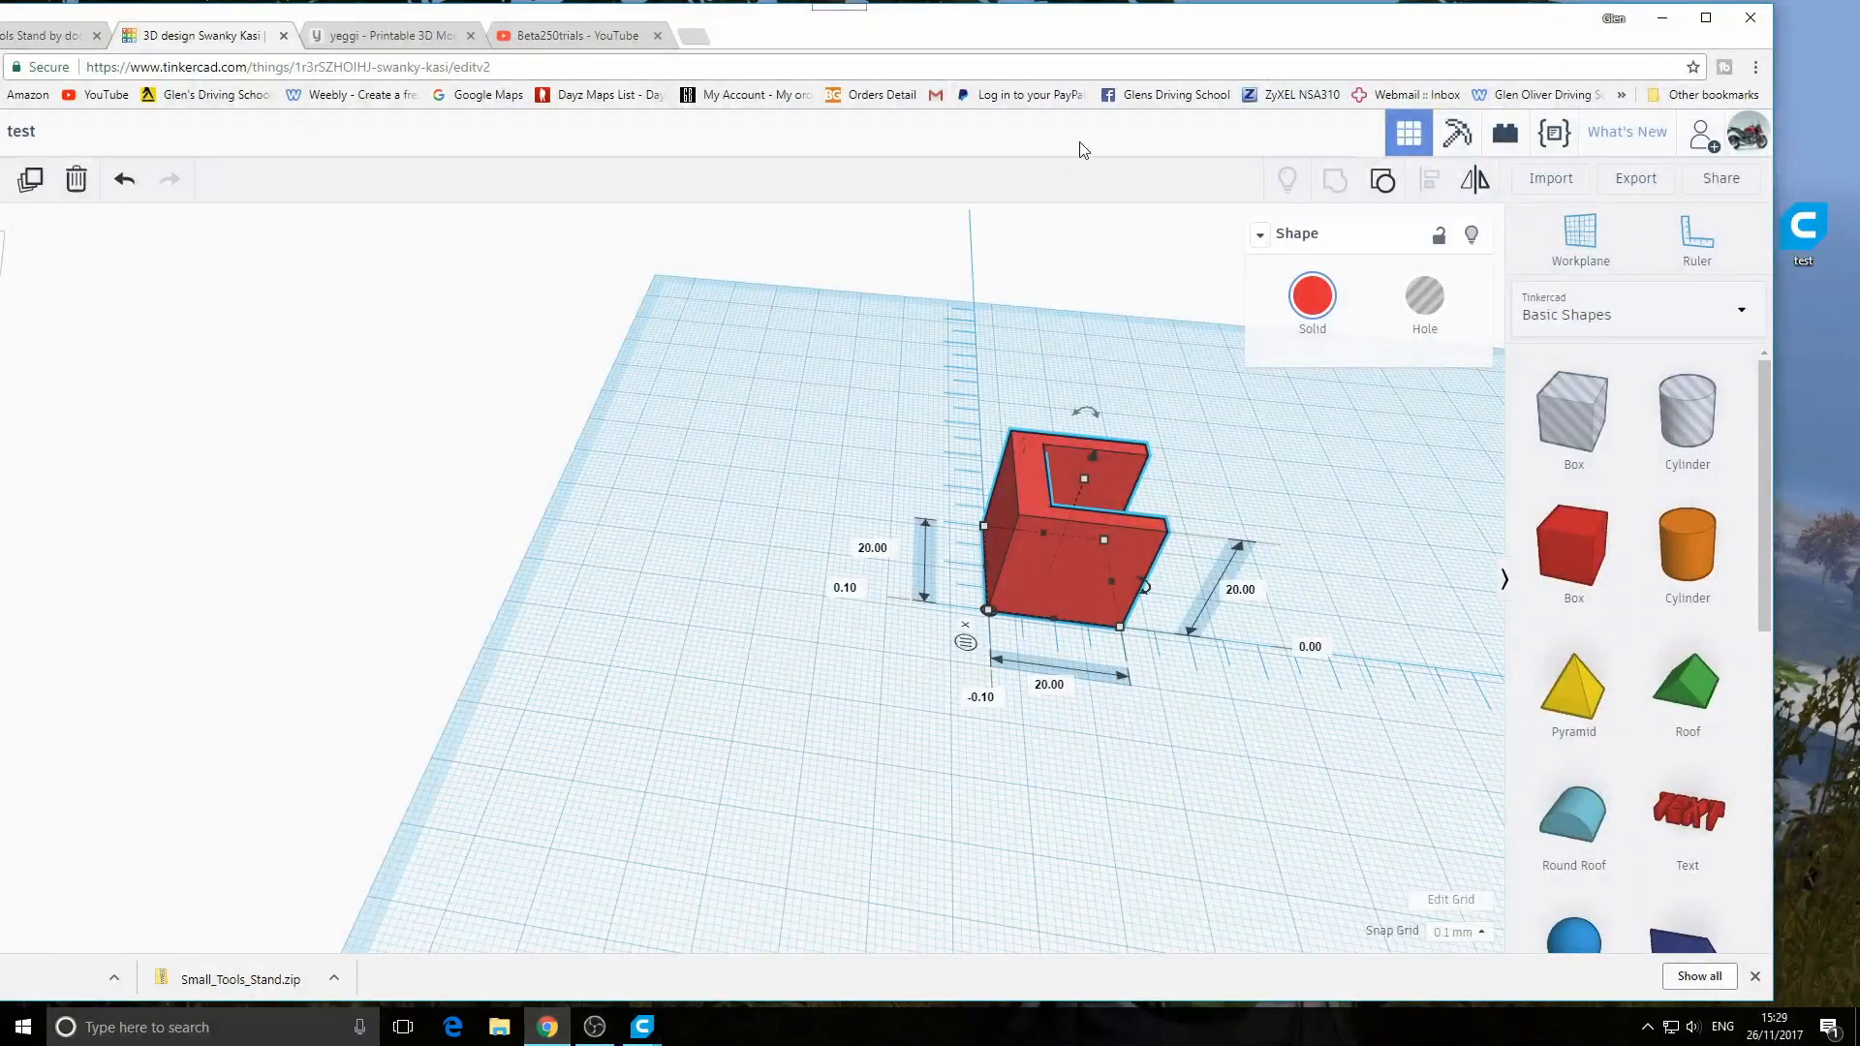
pyautogui.moveTo(1139, 35); pyautogui.dragTo(1228, 24)
pyautogui.scroll(-5, 1014, 510)
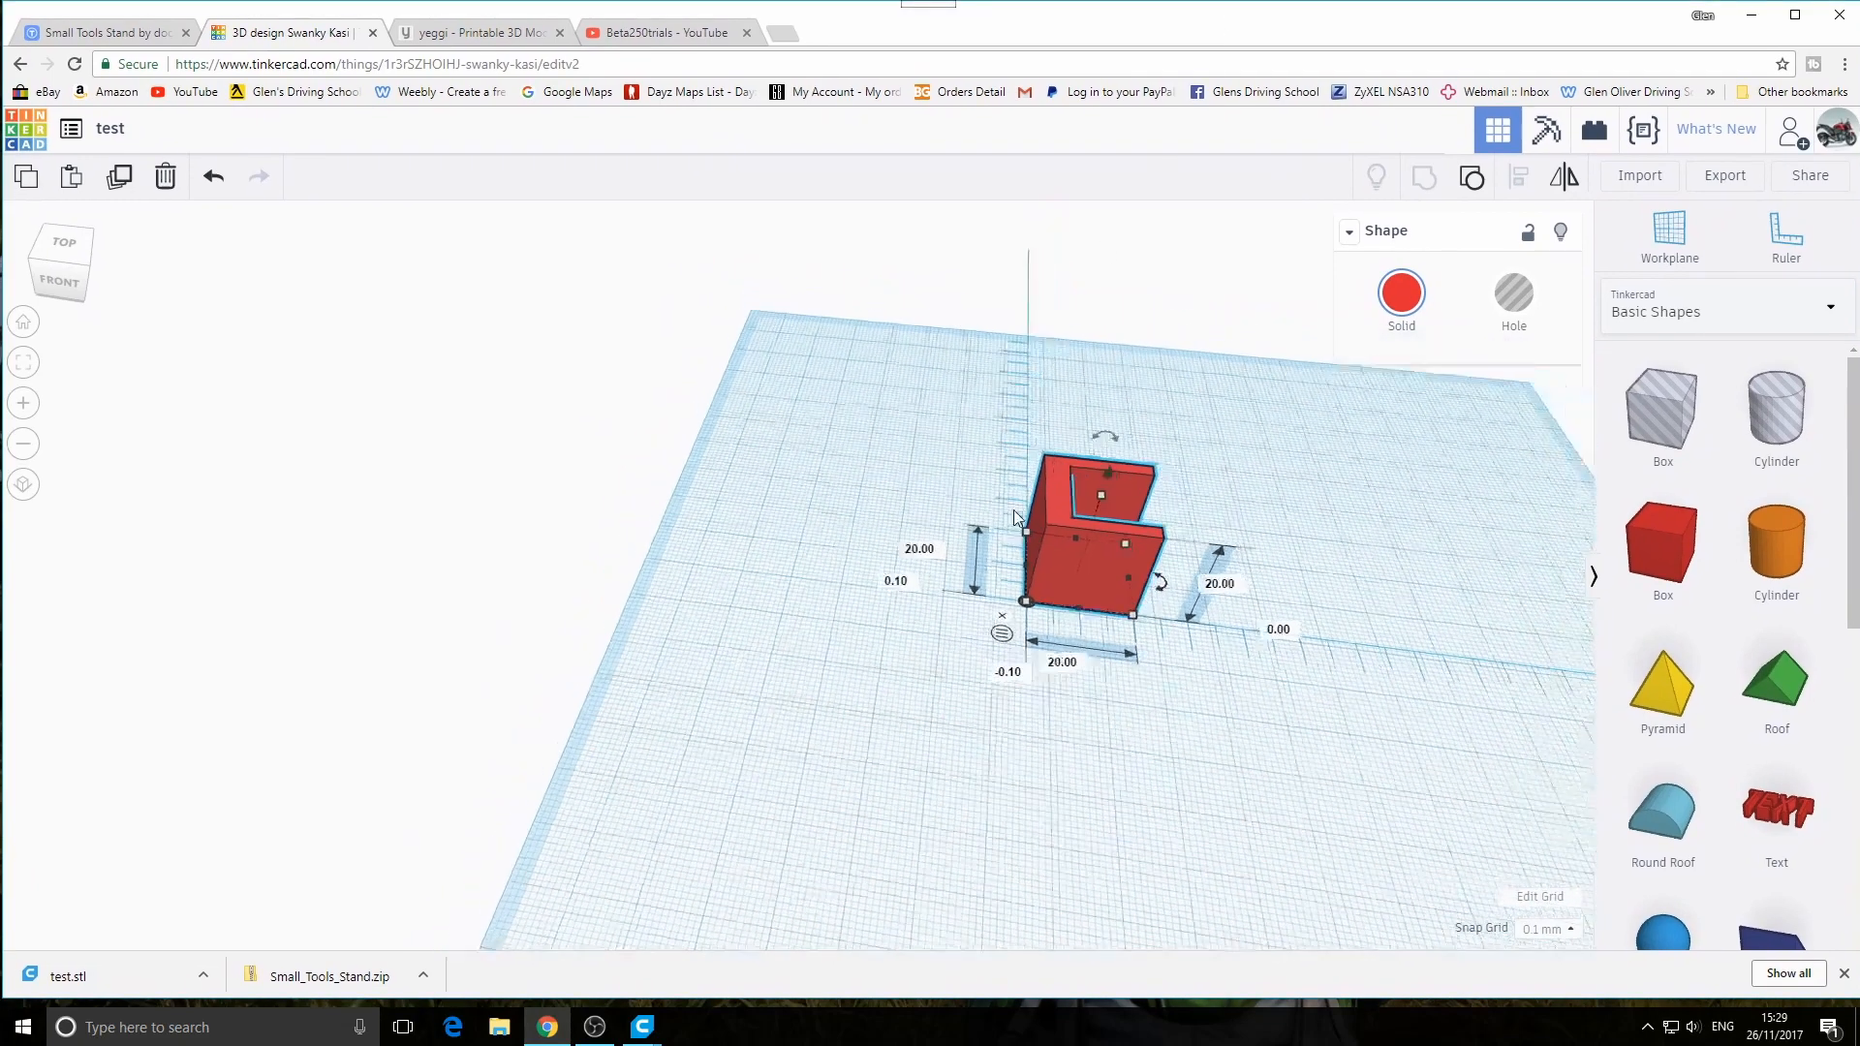
pyautogui.moveTo(1017, 523); pyautogui.dragTo(1062, 574, button='right')
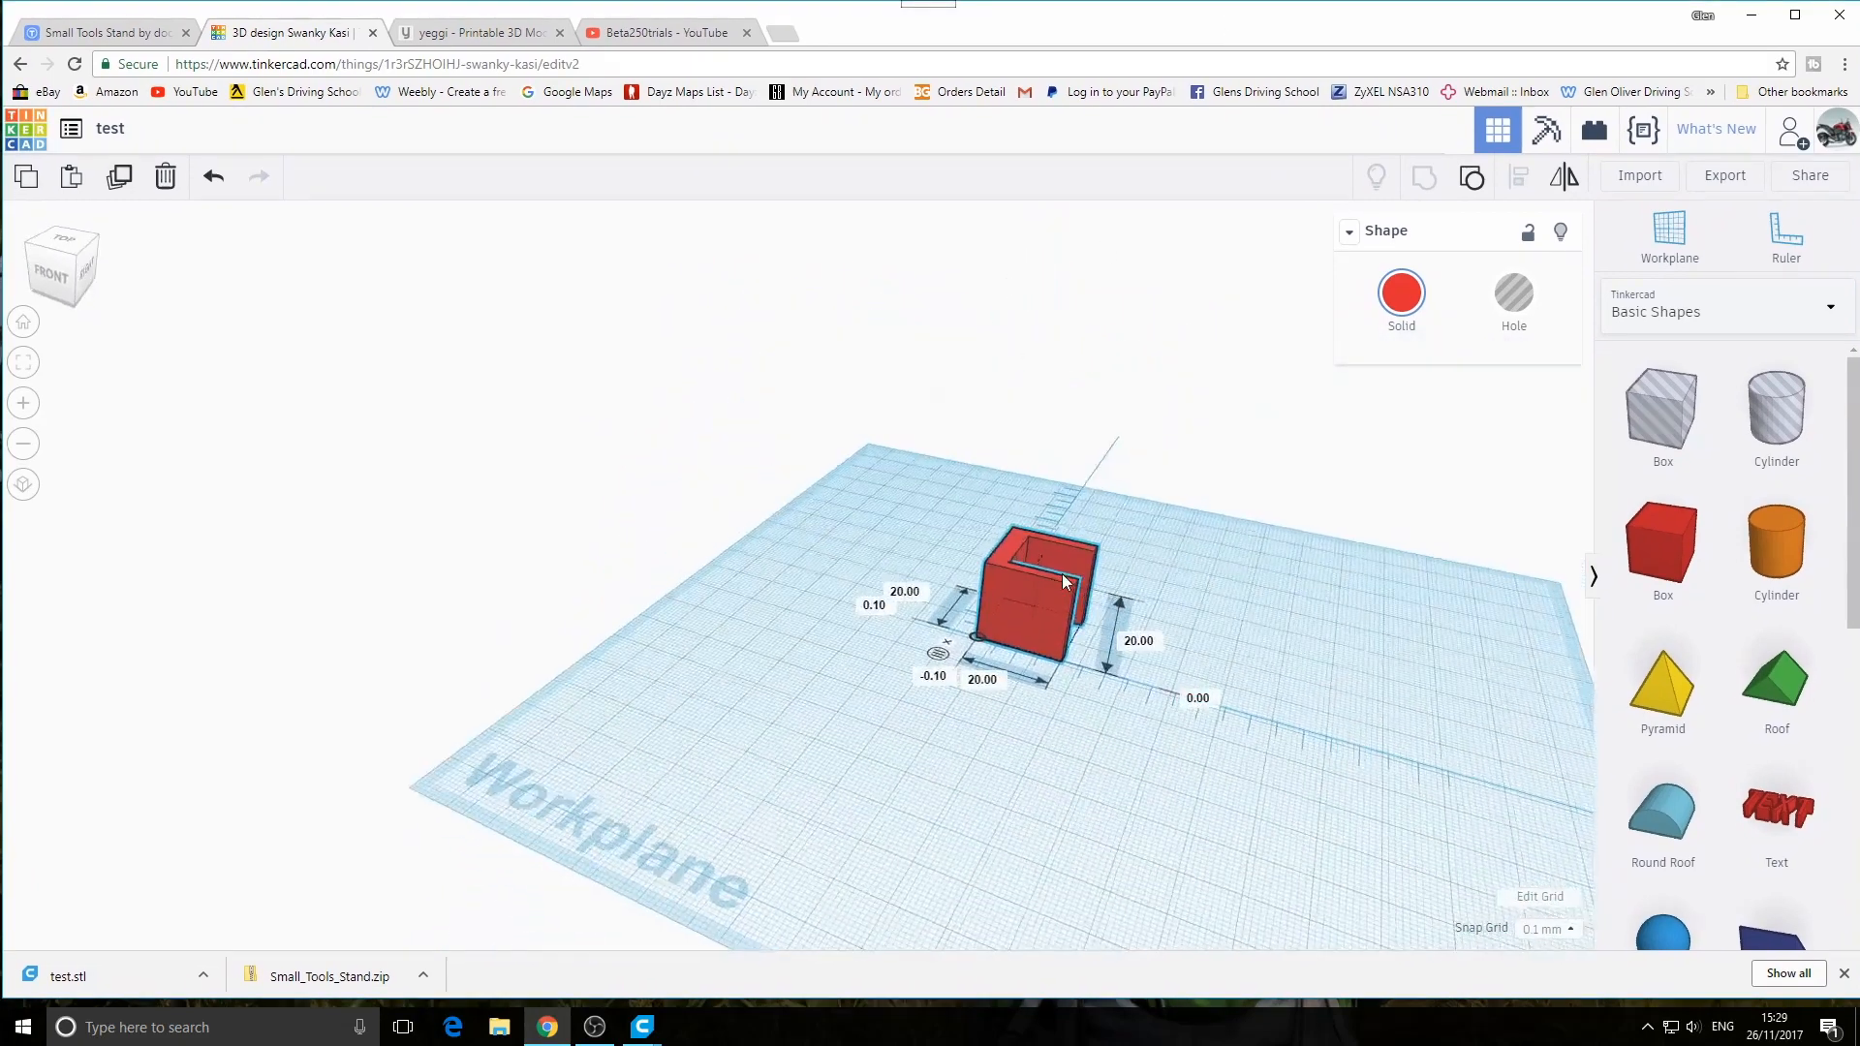
# Review the design's Download and 3D Print export options and its sharing options, closing both dialogs without choosing any
pyautogui.click(1730, 176)
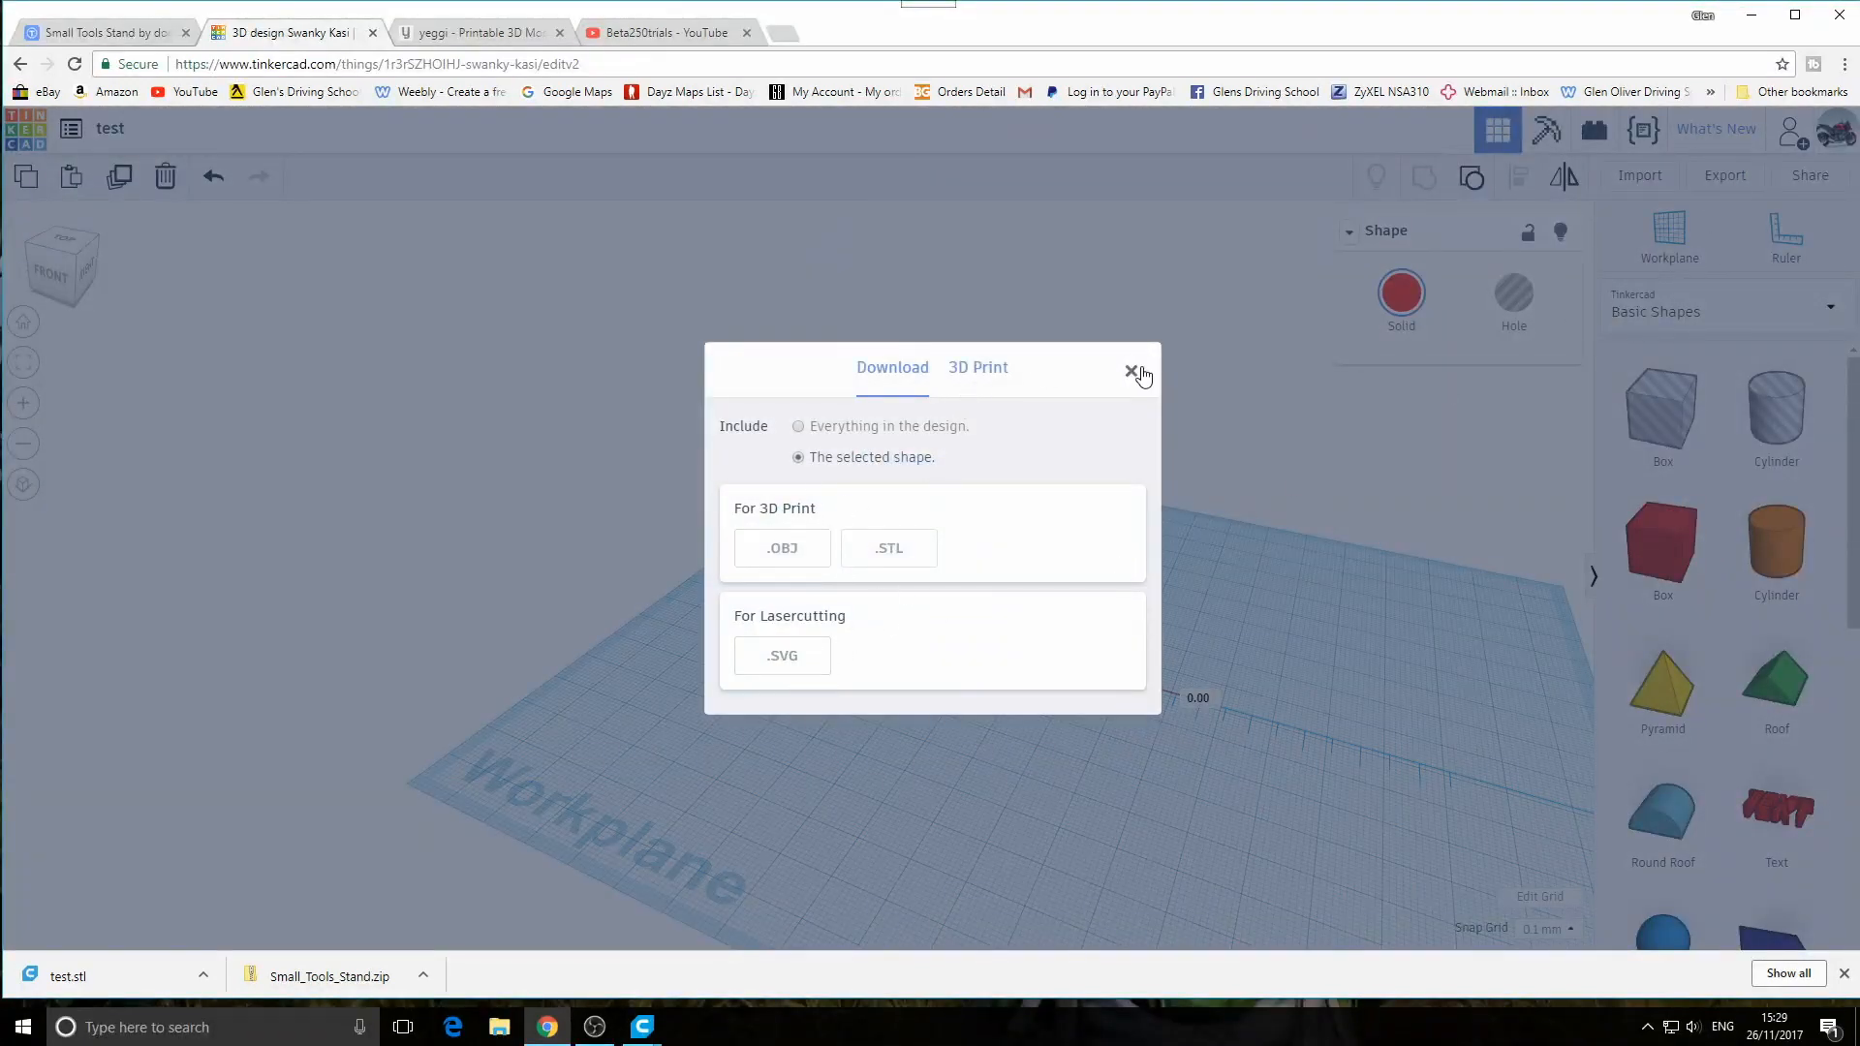
pyautogui.click(1008, 370)
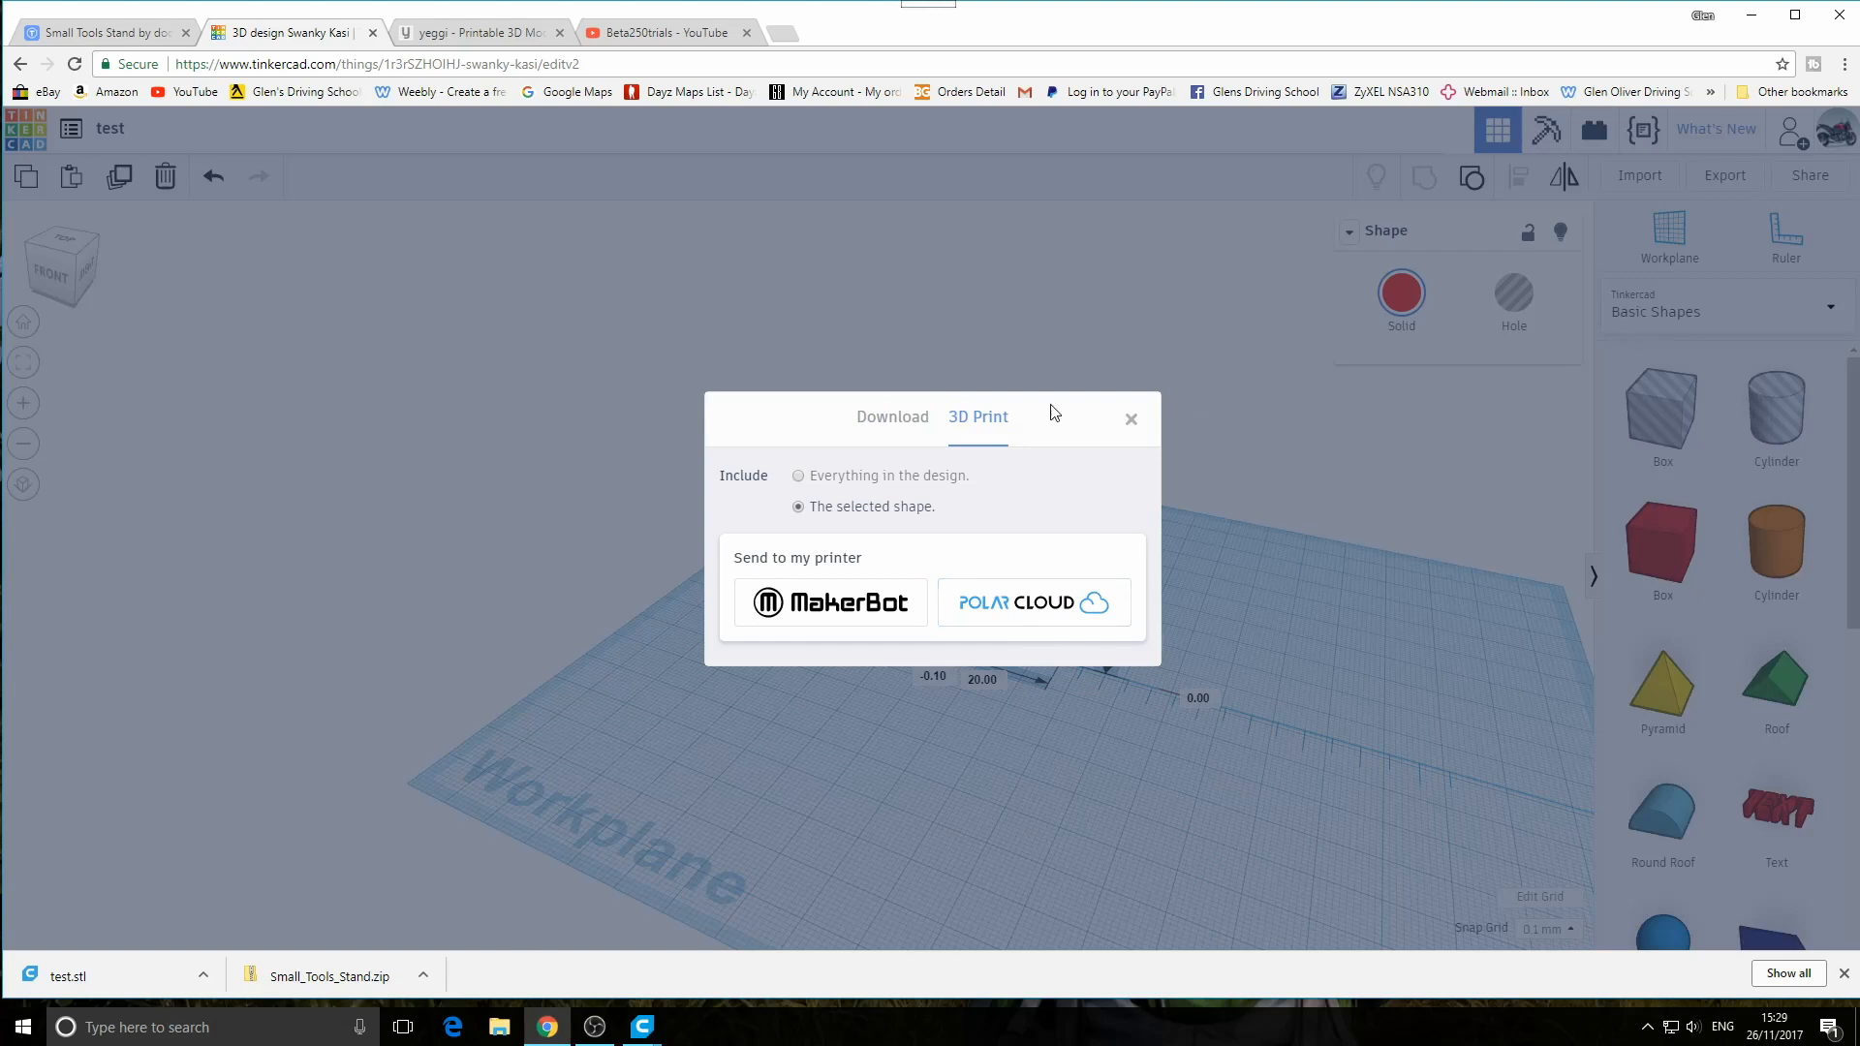
pyautogui.click(903, 421)
pyautogui.click(1133, 372)
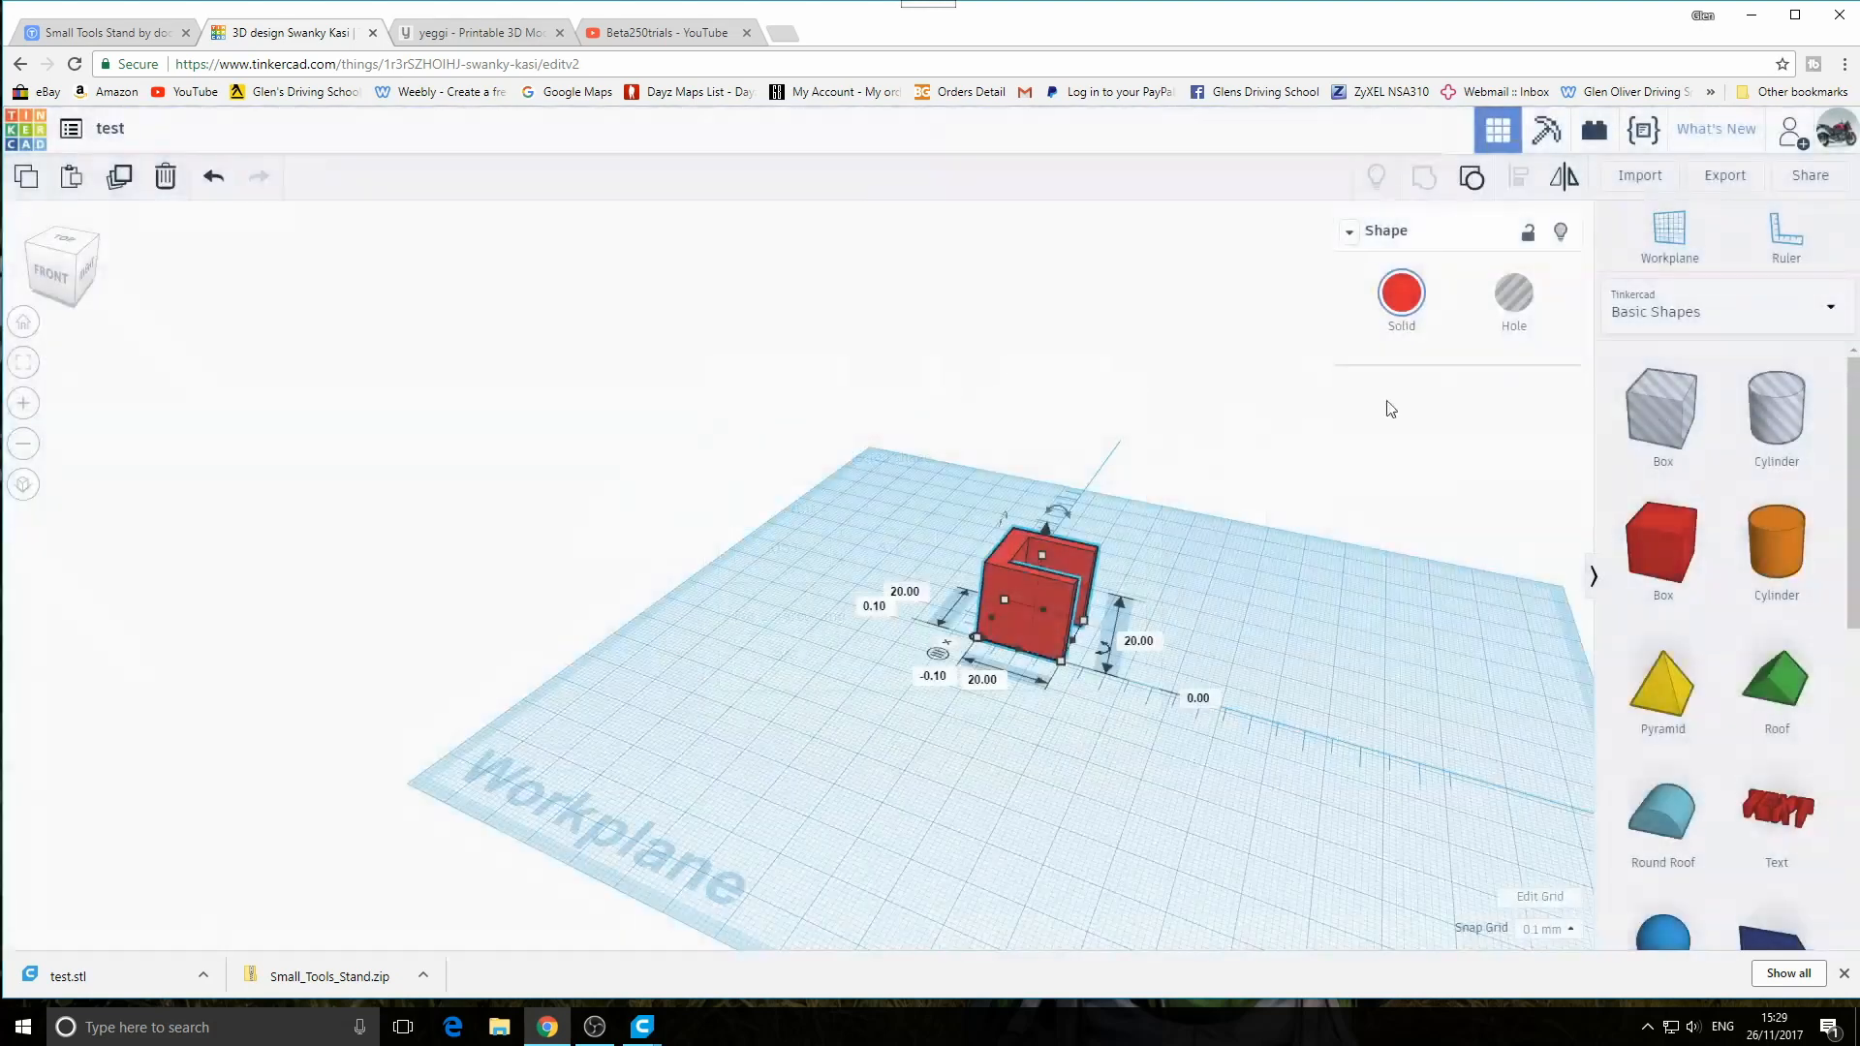
pyautogui.click(1821, 187)
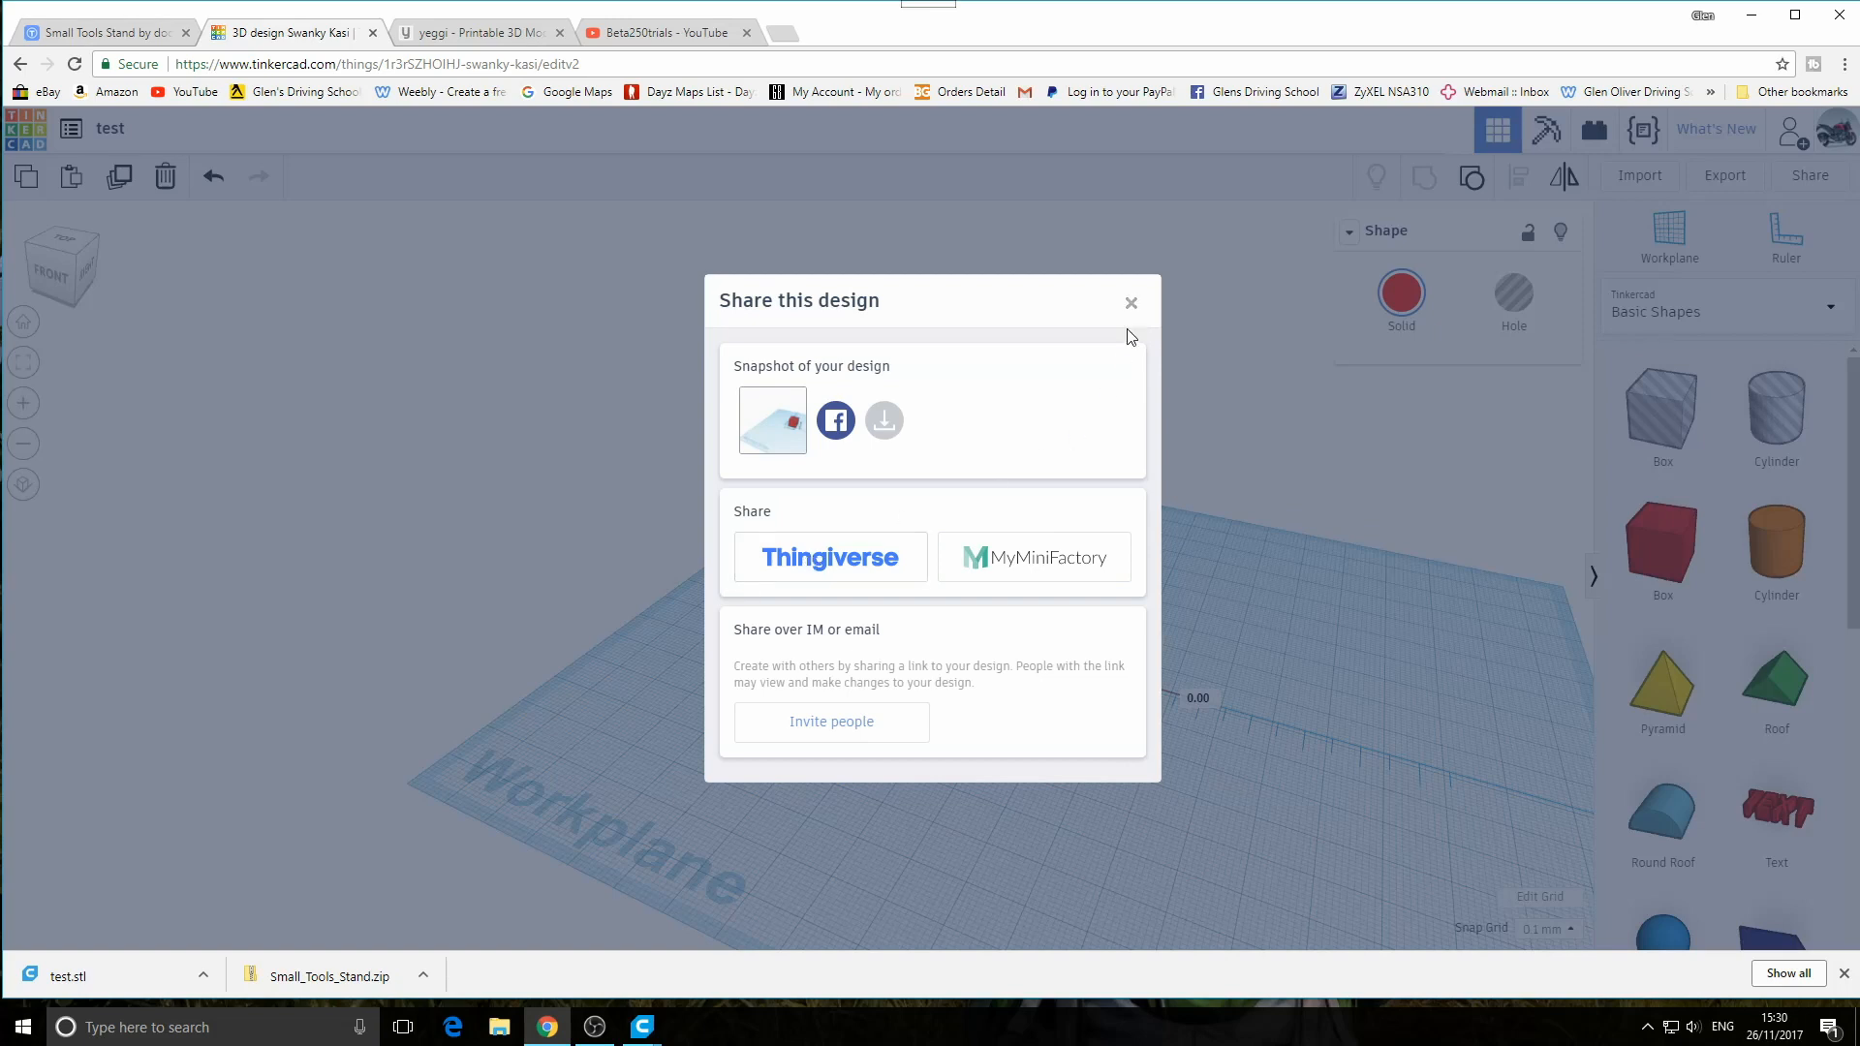
pyautogui.click(1130, 304)
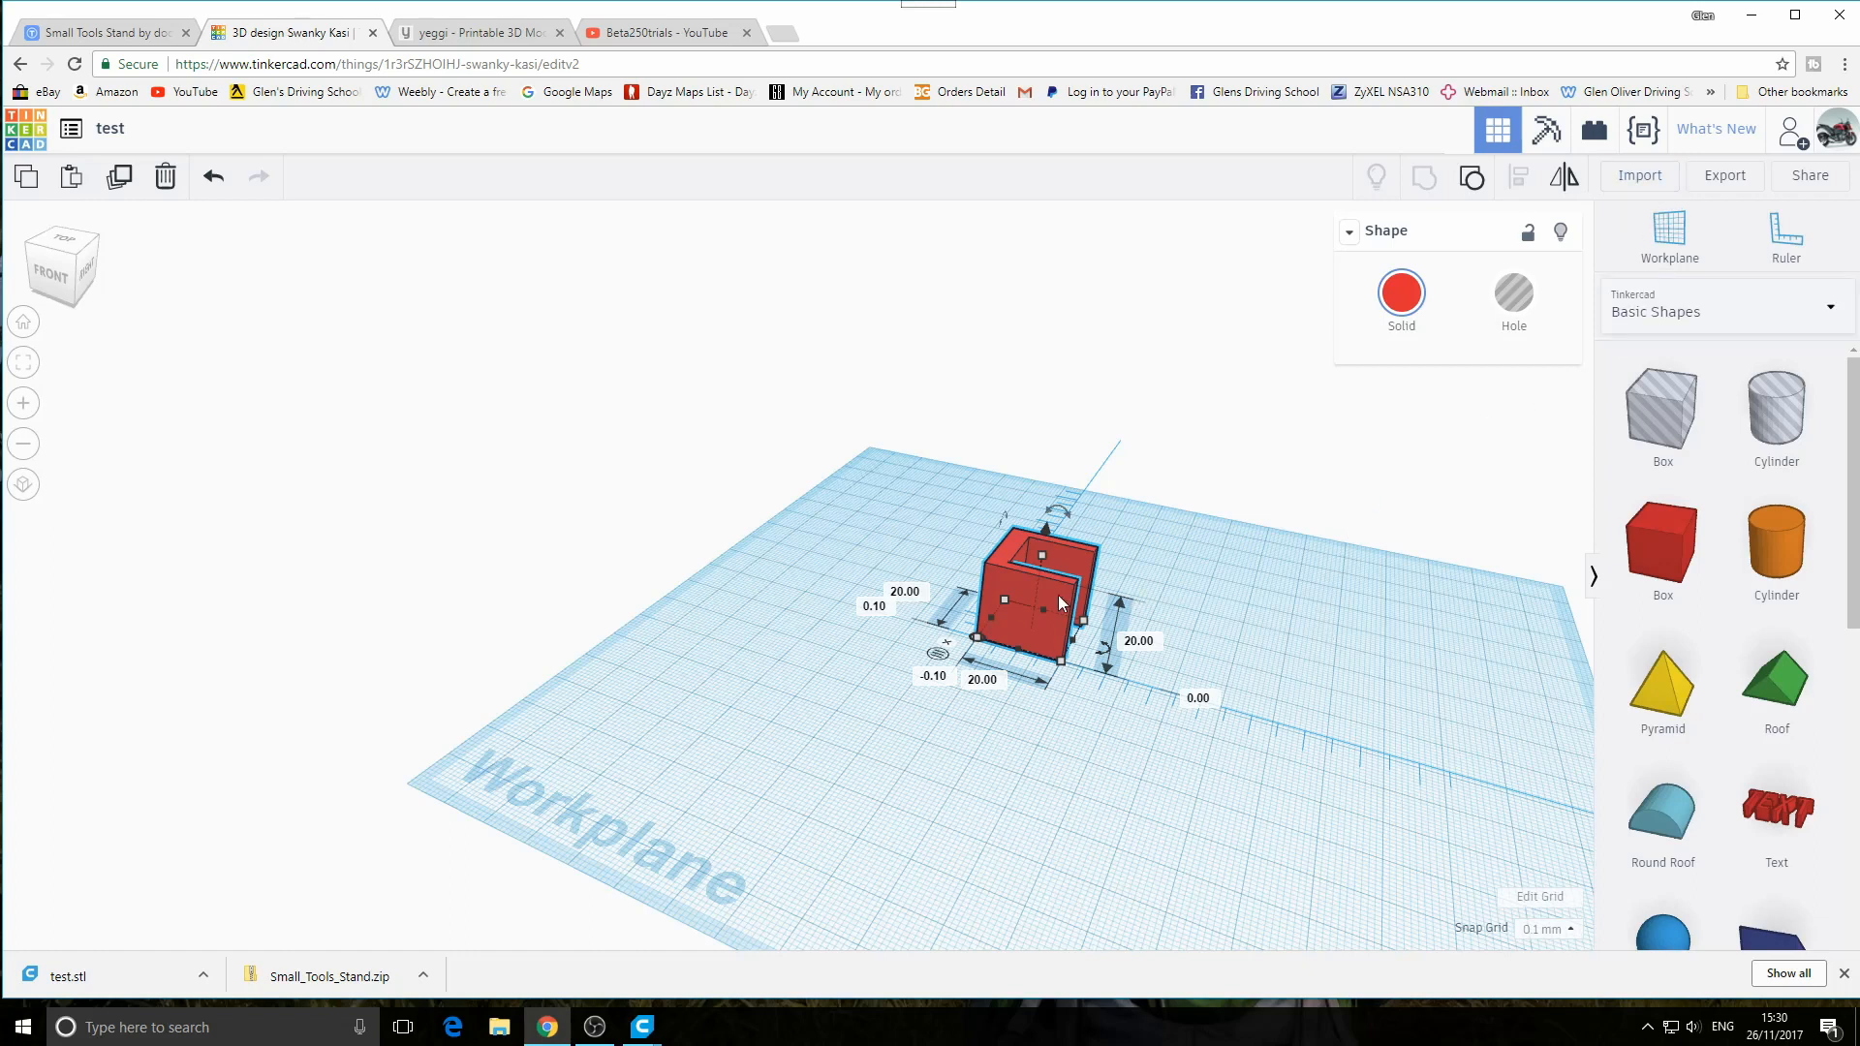
# Move the hollowed box off the workplane, to about -167.1 mm and 95.1 mm from the ruler's origin
pyautogui.moveTo(1002, 575); pyautogui.dragTo(668, 366)
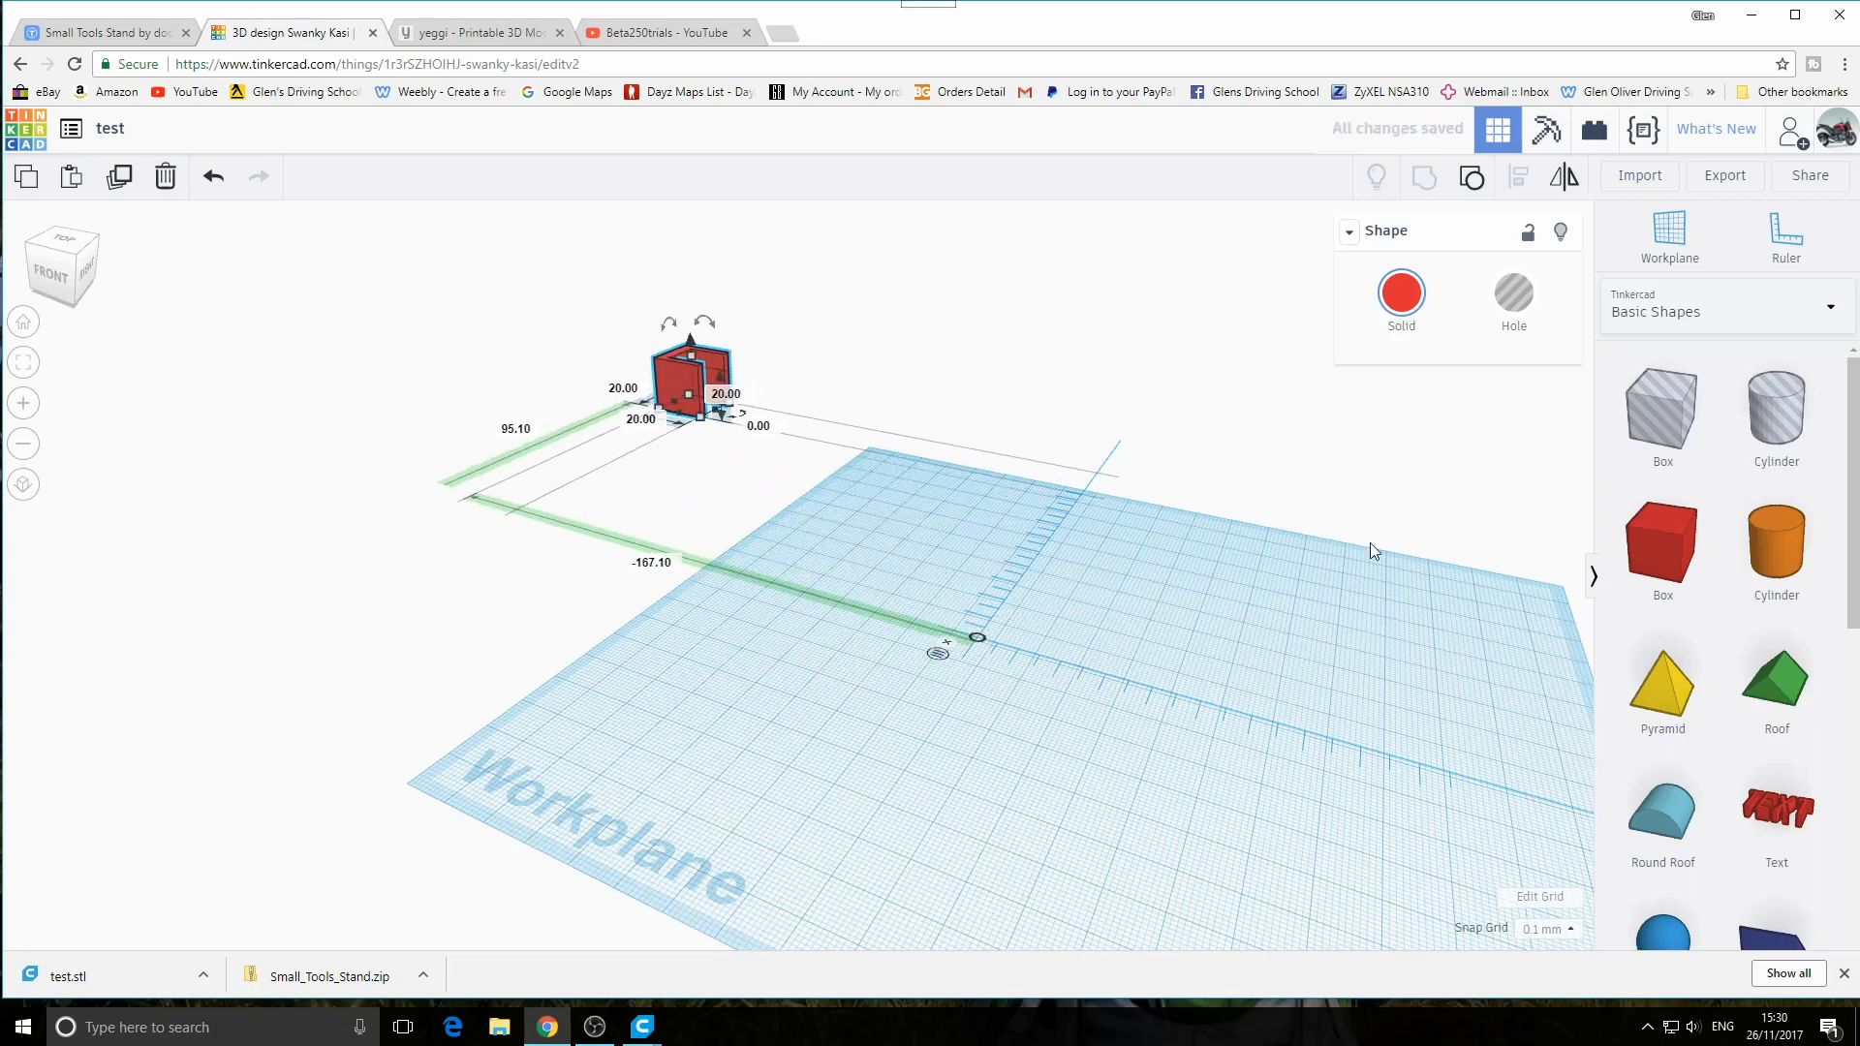
# Dismiss the ruler from the workplane and import rc_ramp_chevron_style.stl from the Desktop at a scale of 100
pyautogui.click(946, 642)
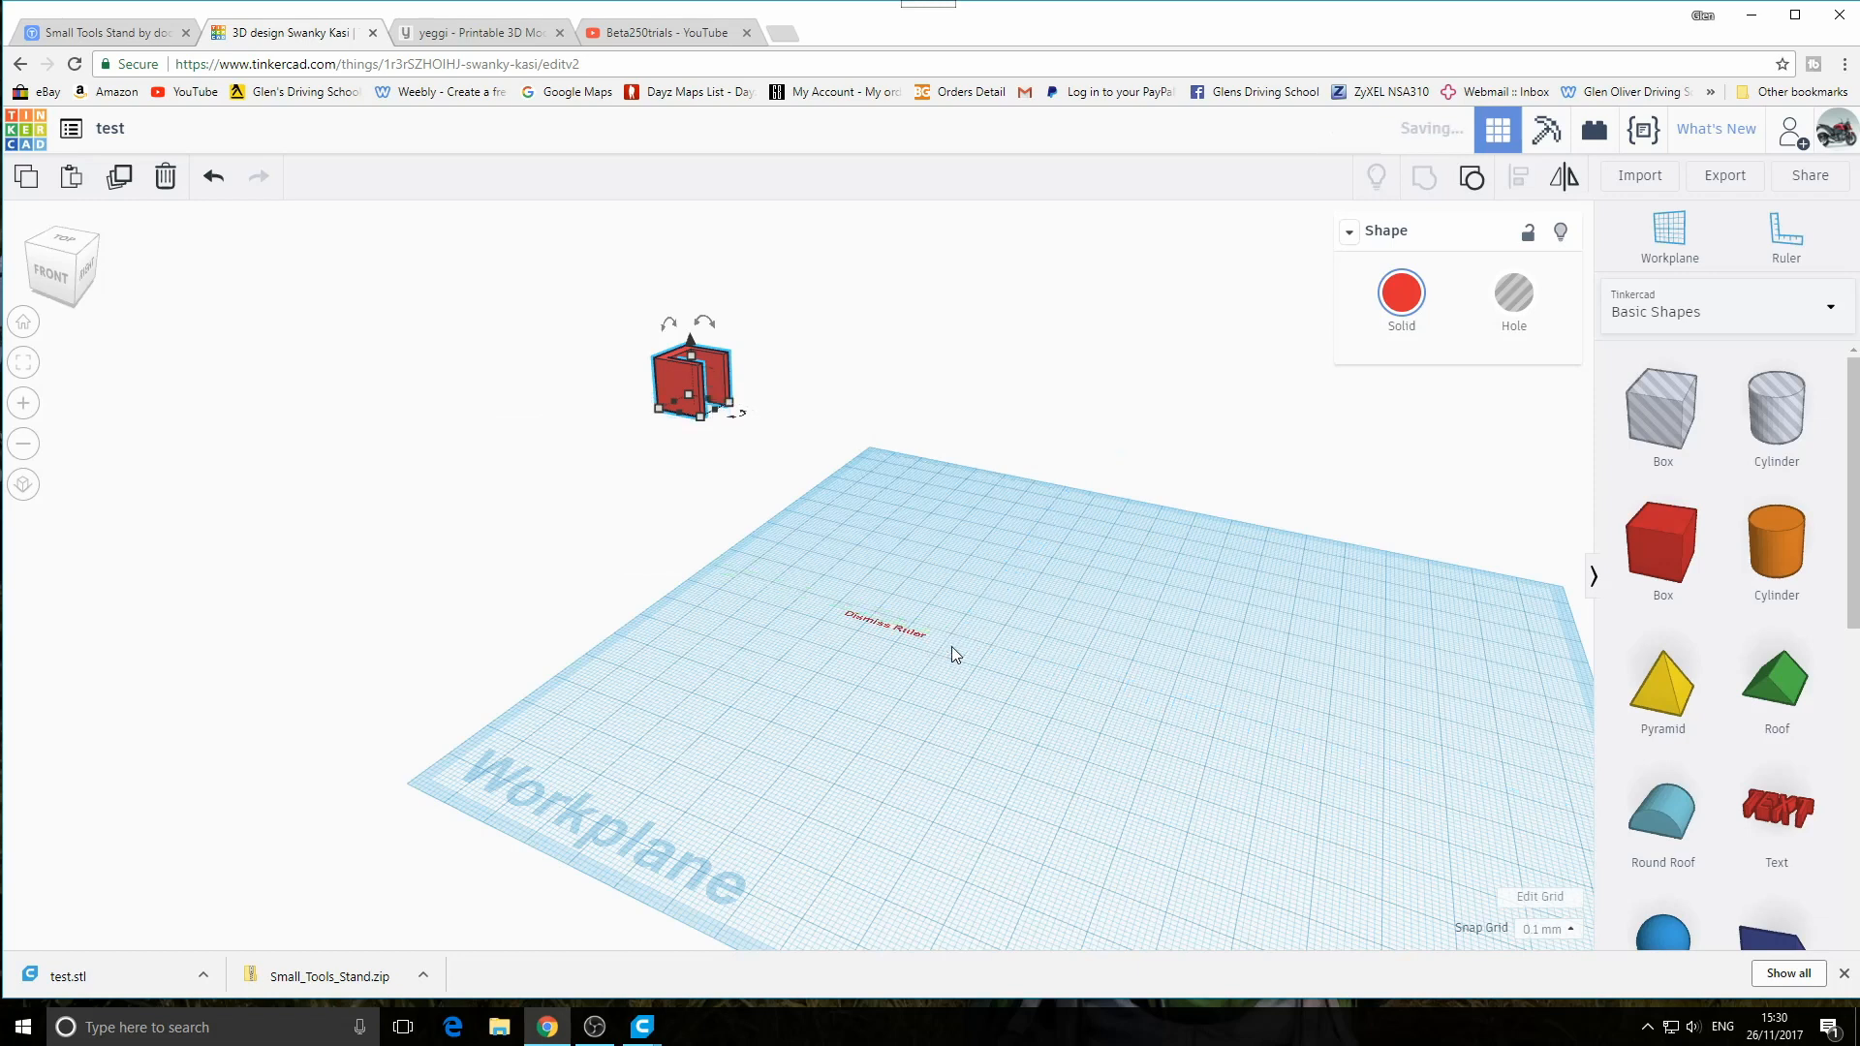
pyautogui.click(851, 611)
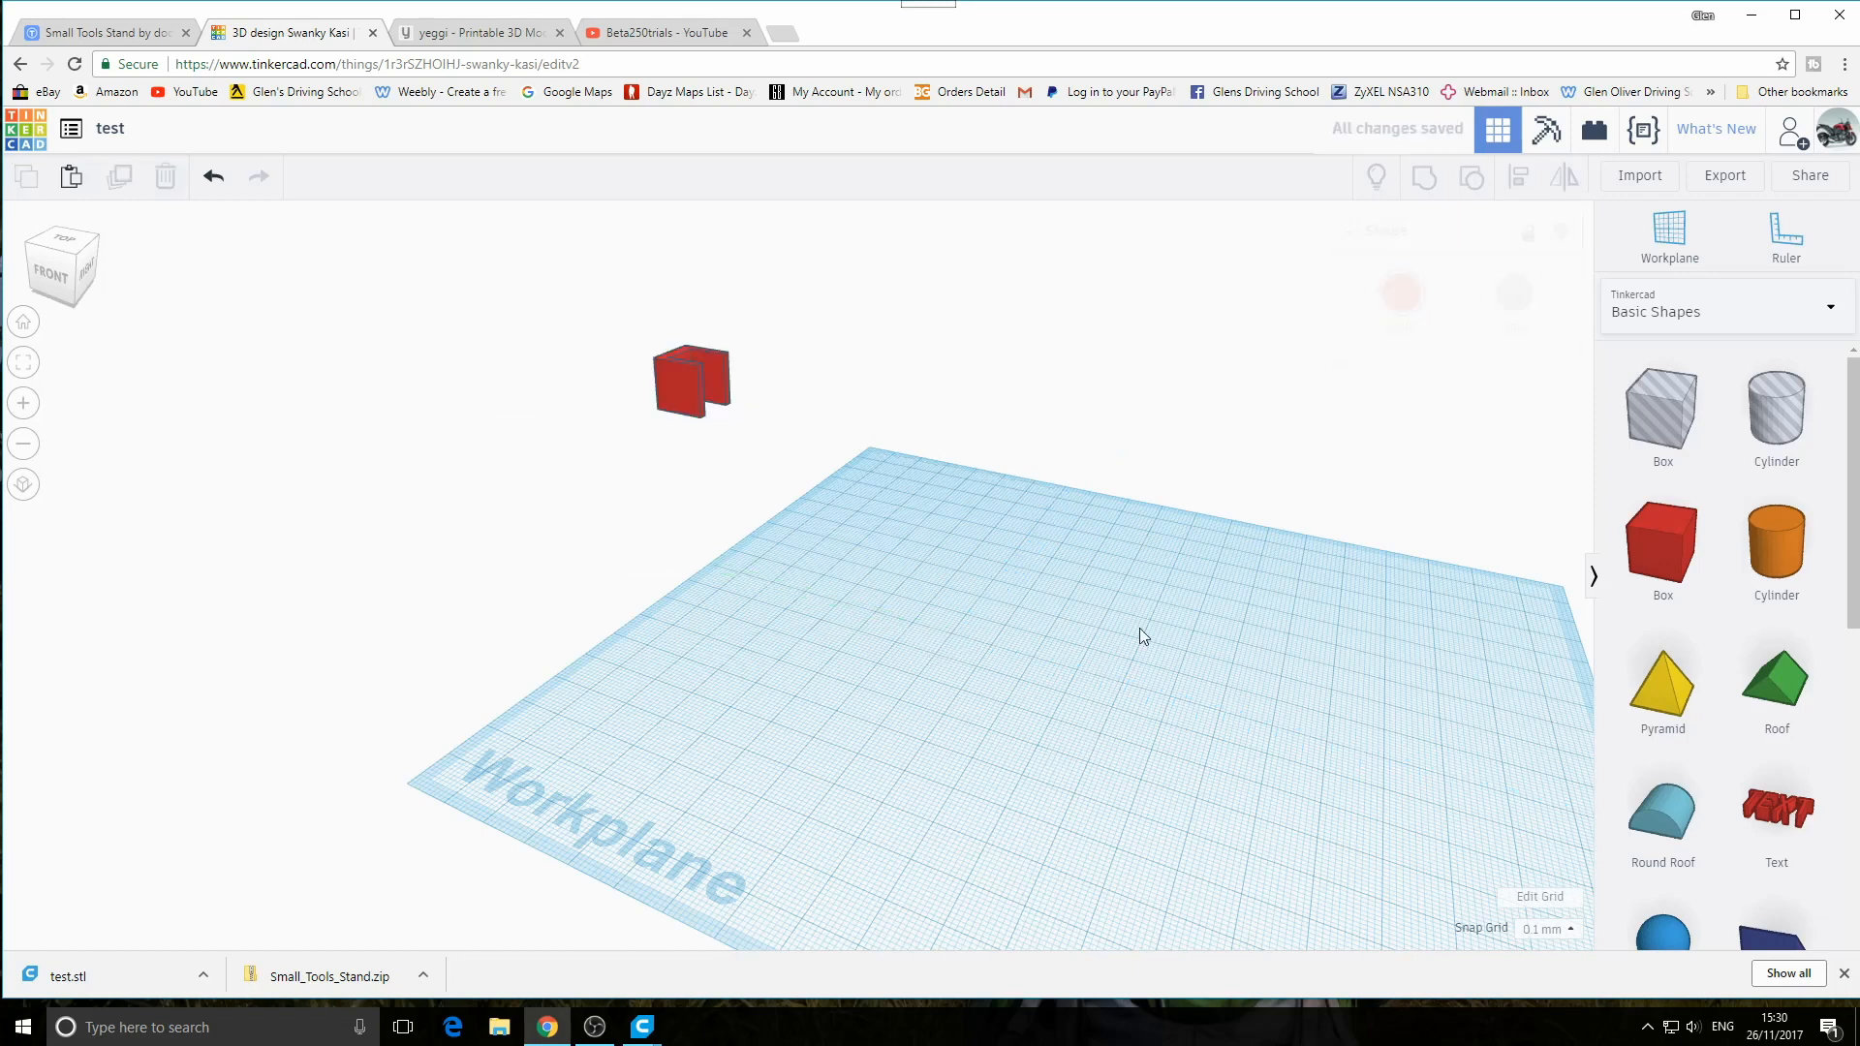
pyautogui.click(1640, 177)
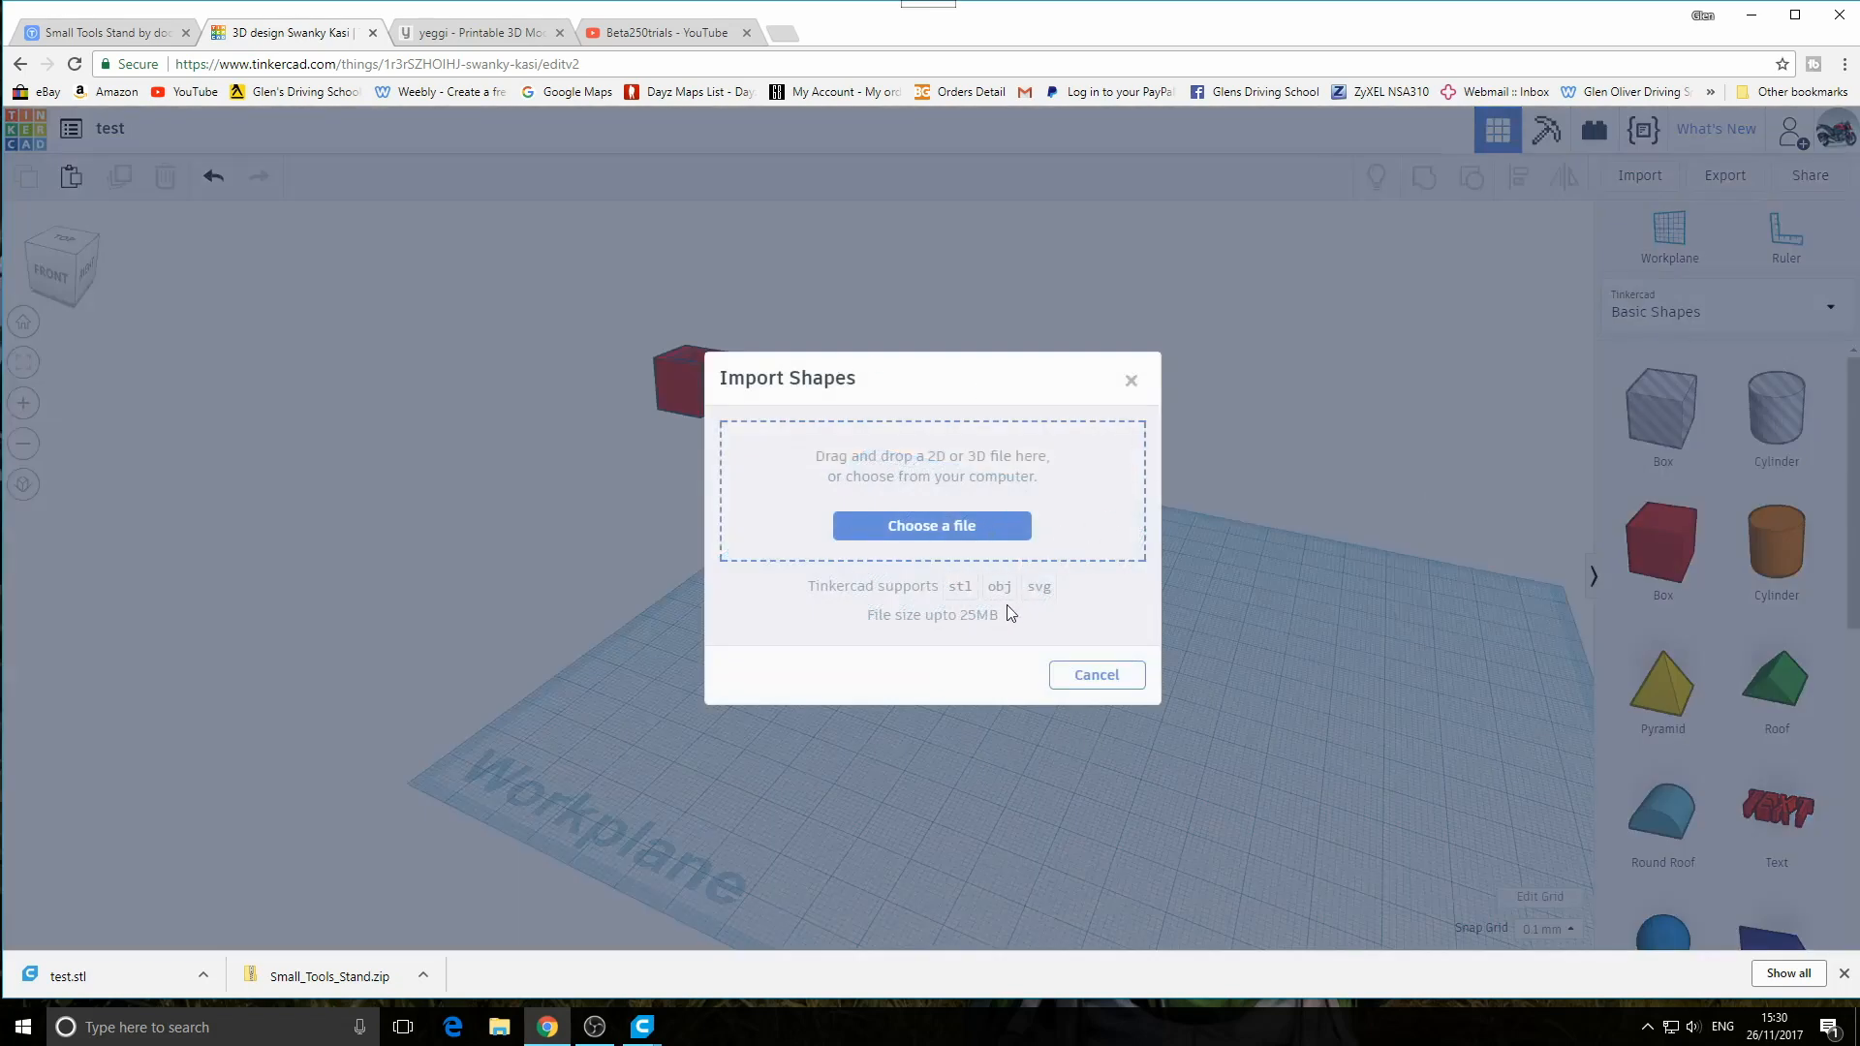
pyautogui.click(963, 535)
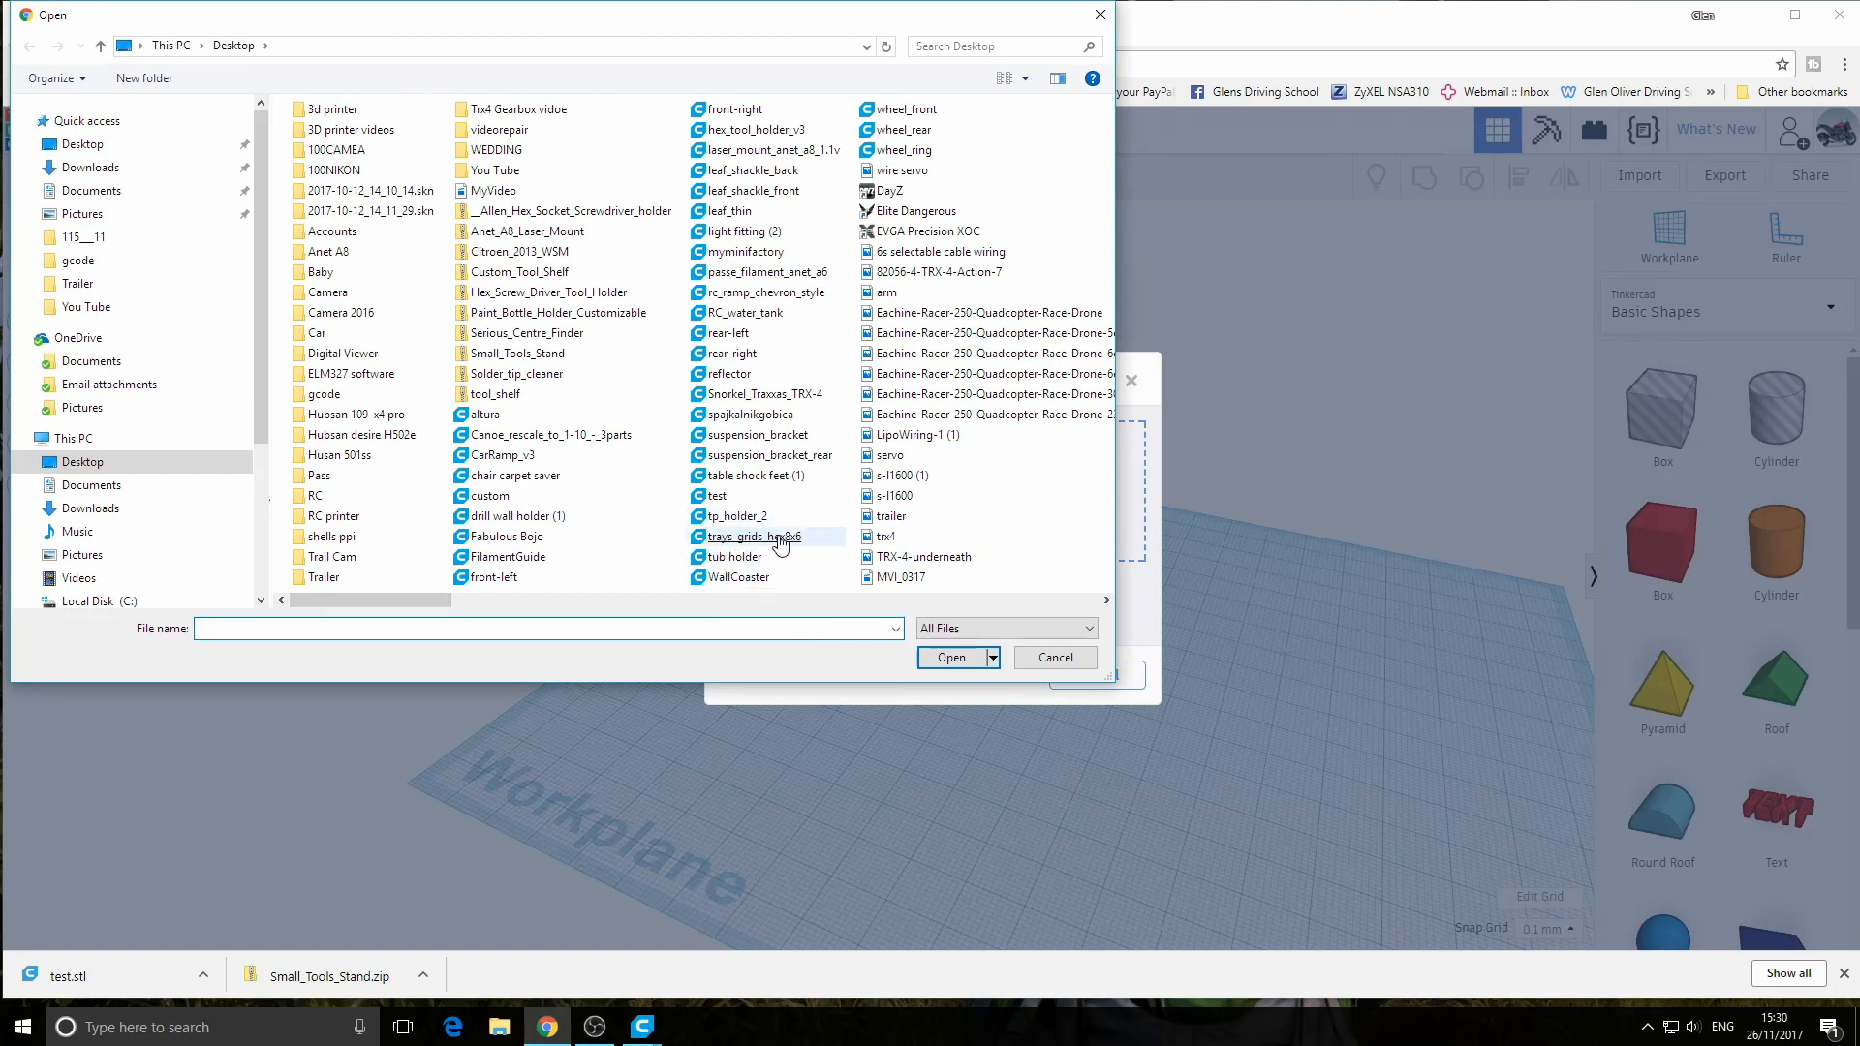
pyautogui.doubleClick(817, 295)
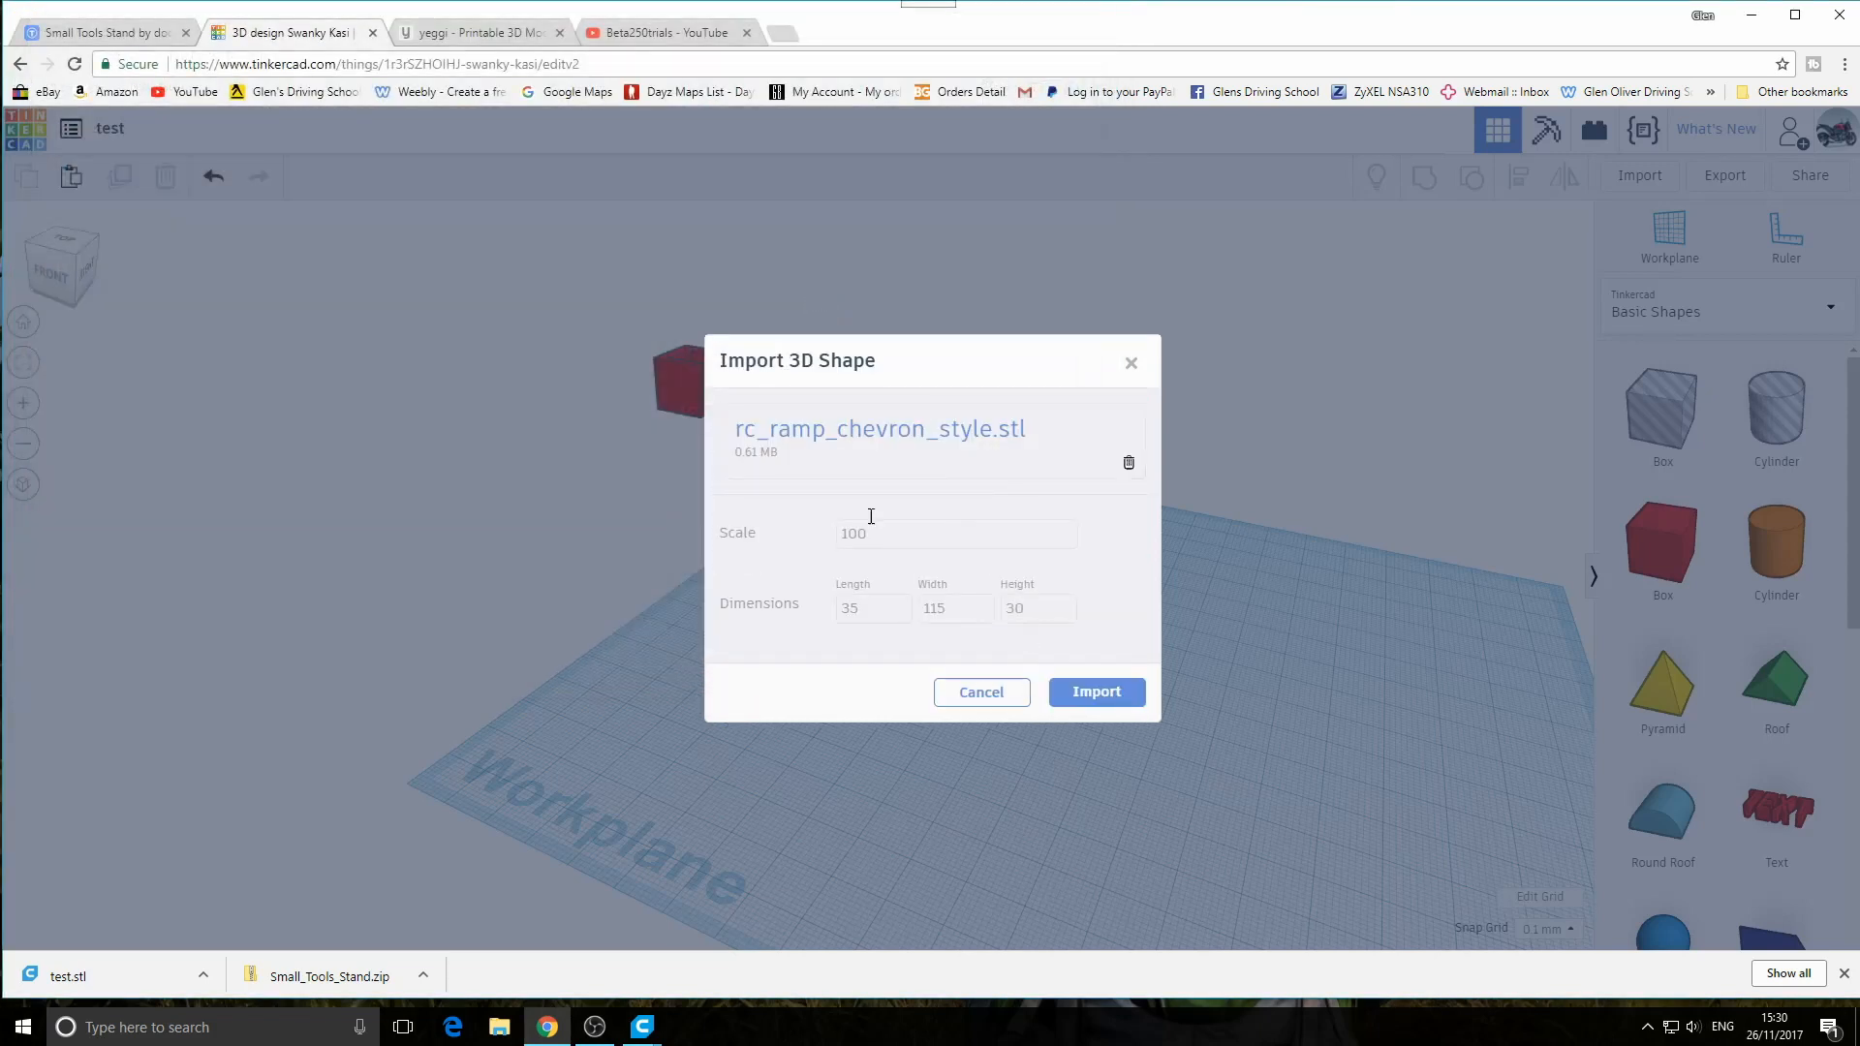
pyautogui.click(1099, 694)
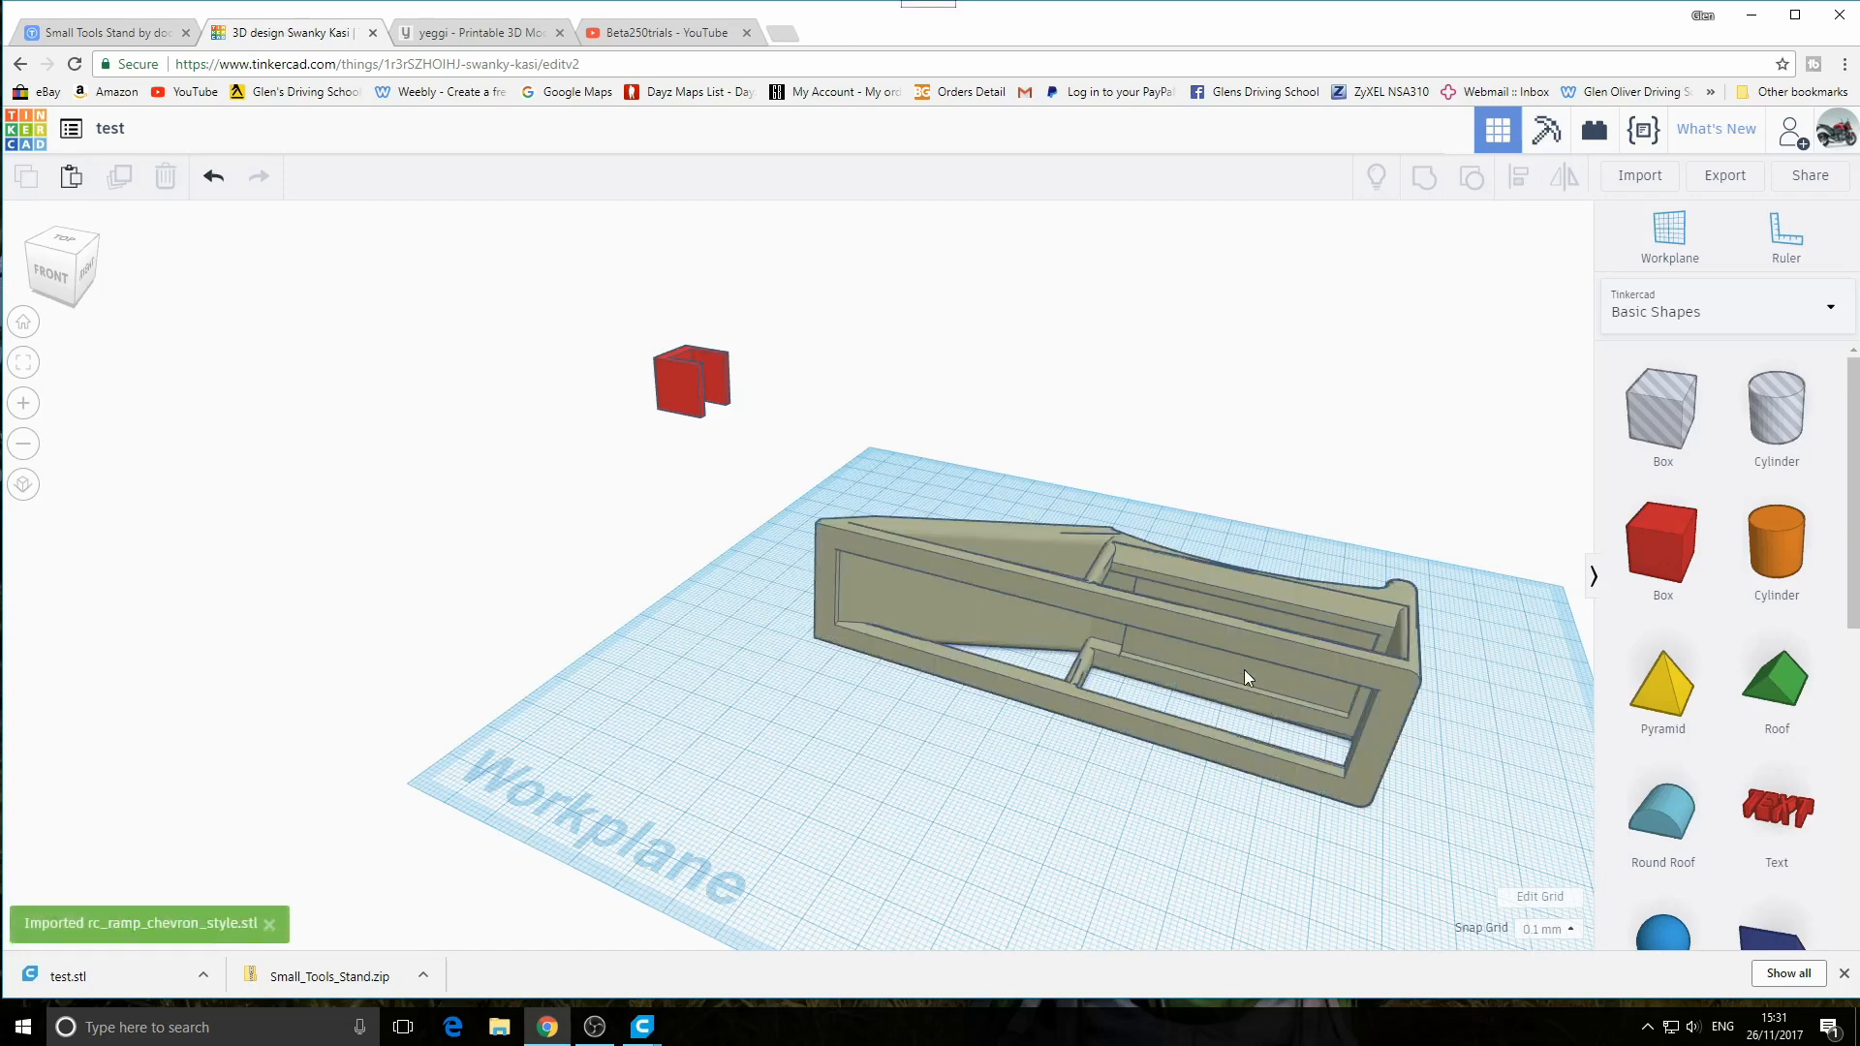
# Examine the imported chevron ramp from the front, back and sides, including its open frame and underside
pyautogui.moveTo(1244, 670)
pyautogui.mouseDown(button='right')
pyautogui.moveTo(1172, 688)
pyautogui.moveTo(967, 608)
pyautogui.moveTo(1190, 637)
pyautogui.moveTo(1256, 673)
pyautogui.mouseUp(button='right')
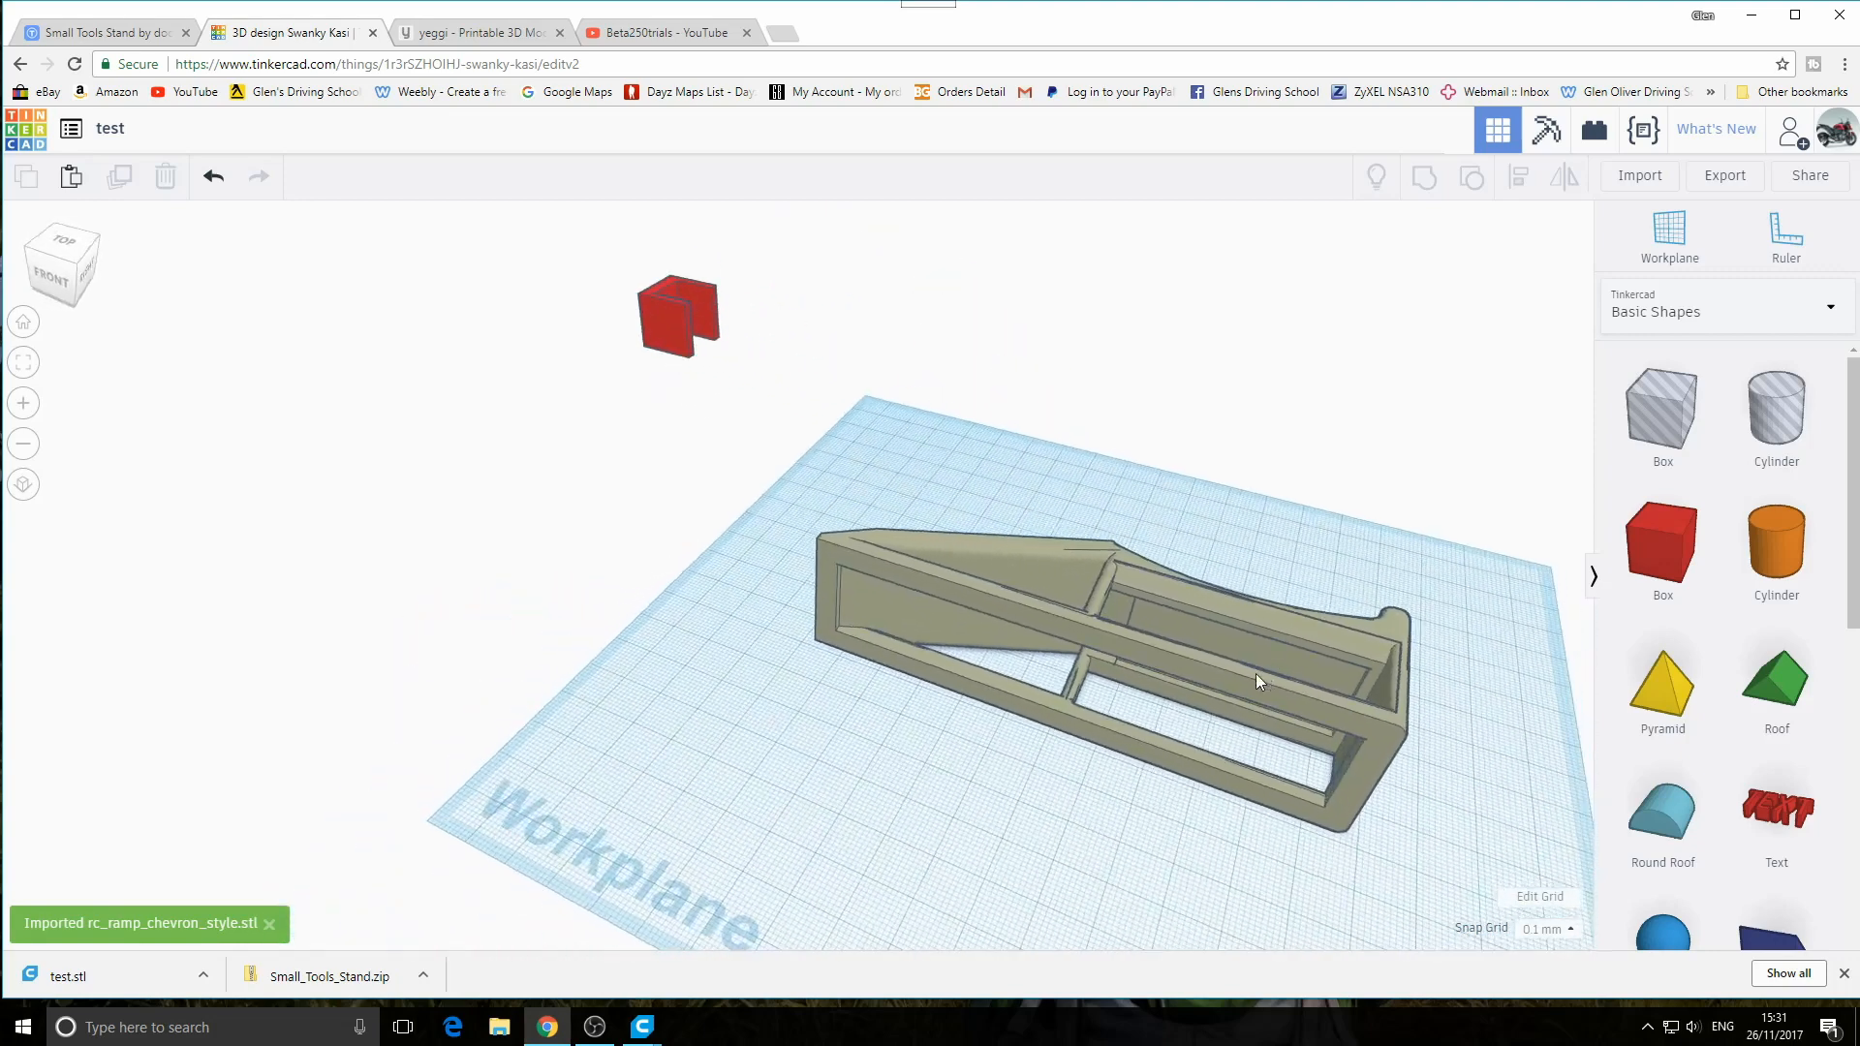
pyautogui.scroll(-2, 1255, 673)
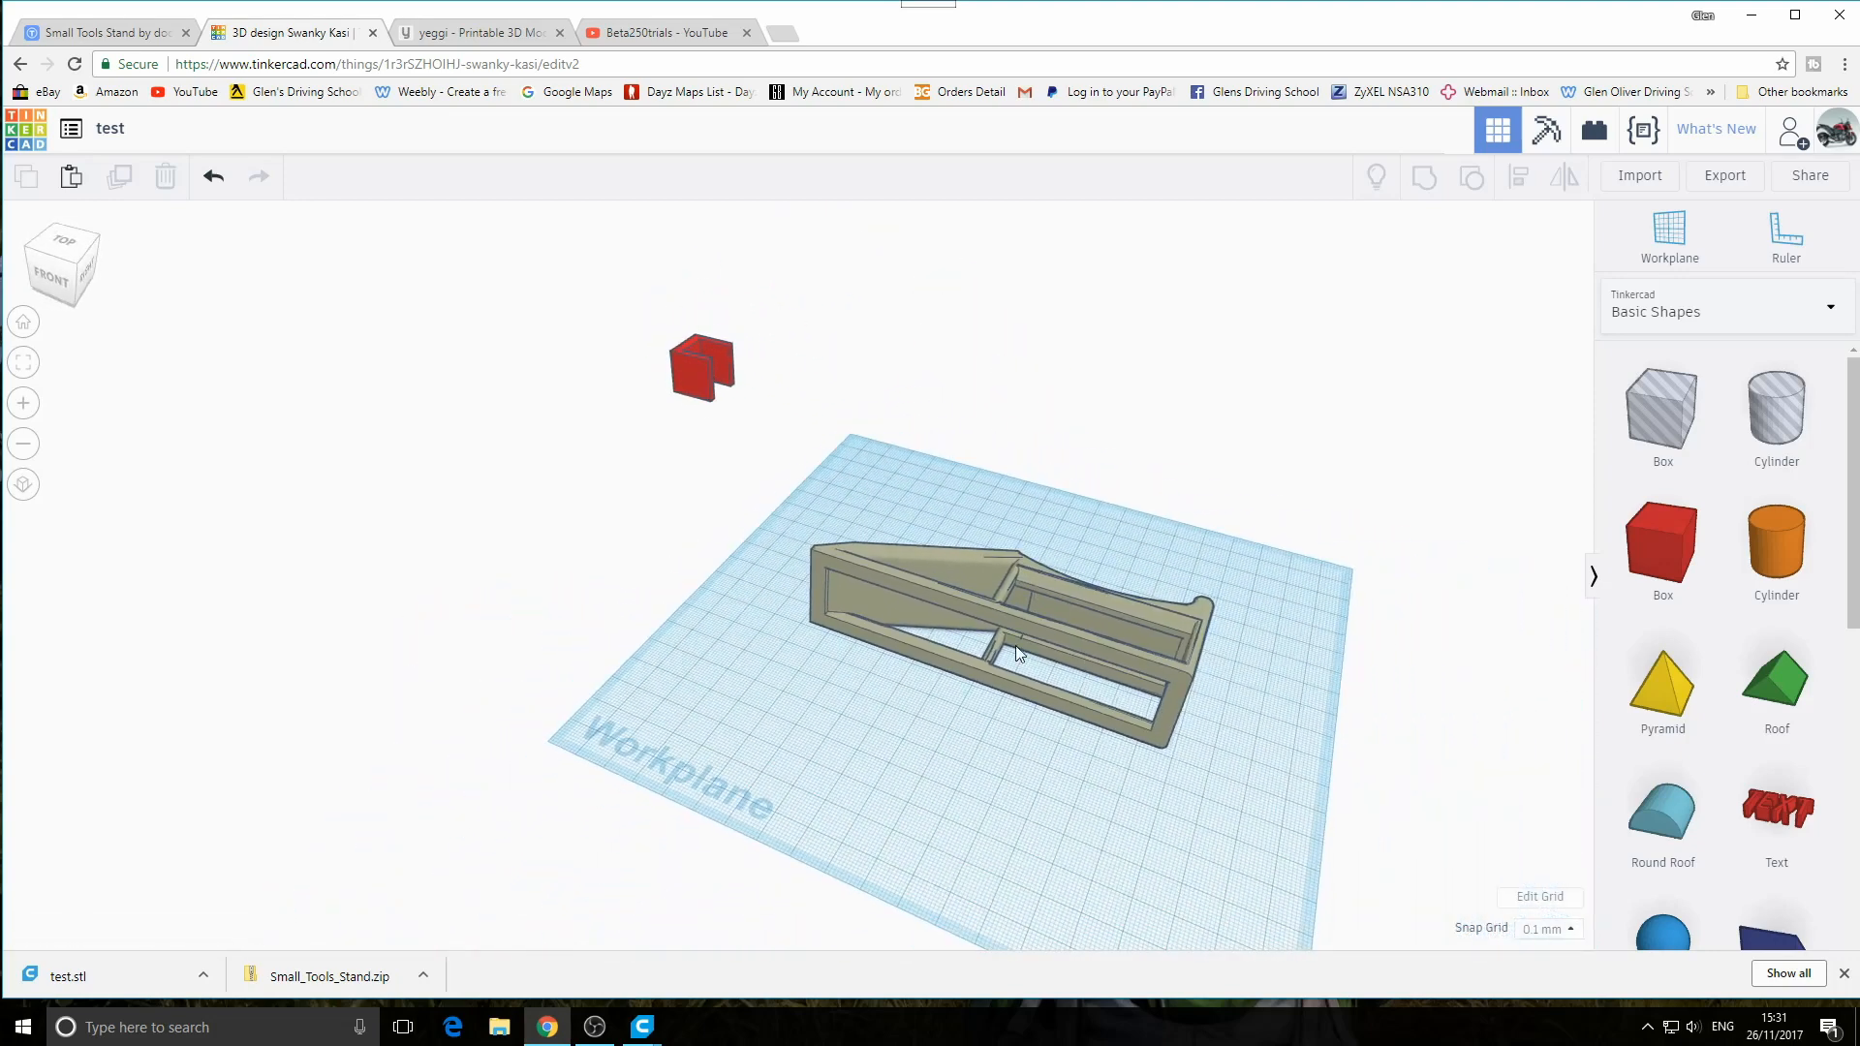
pyautogui.click(1003, 577)
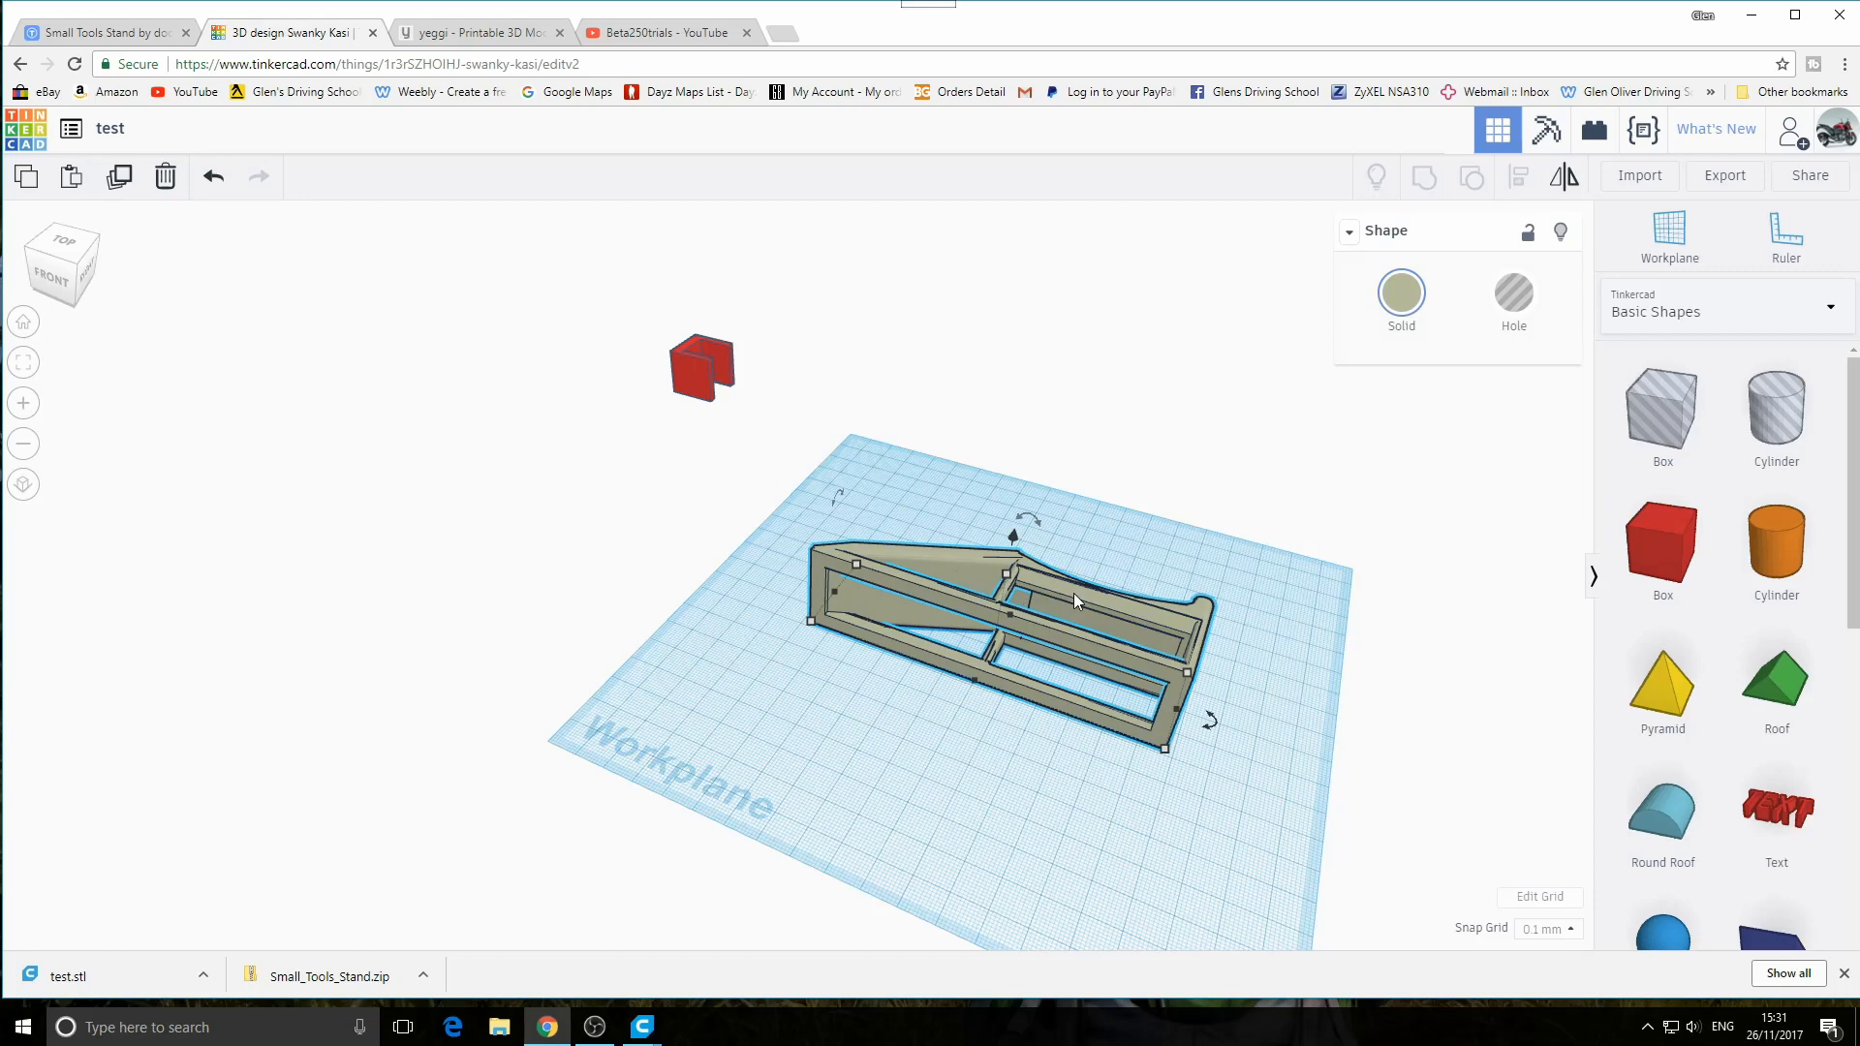
pyautogui.moveTo(1074, 593); pyautogui.dragTo(1366, 770, button='right')
pyautogui.scroll(4, 1115, 688)
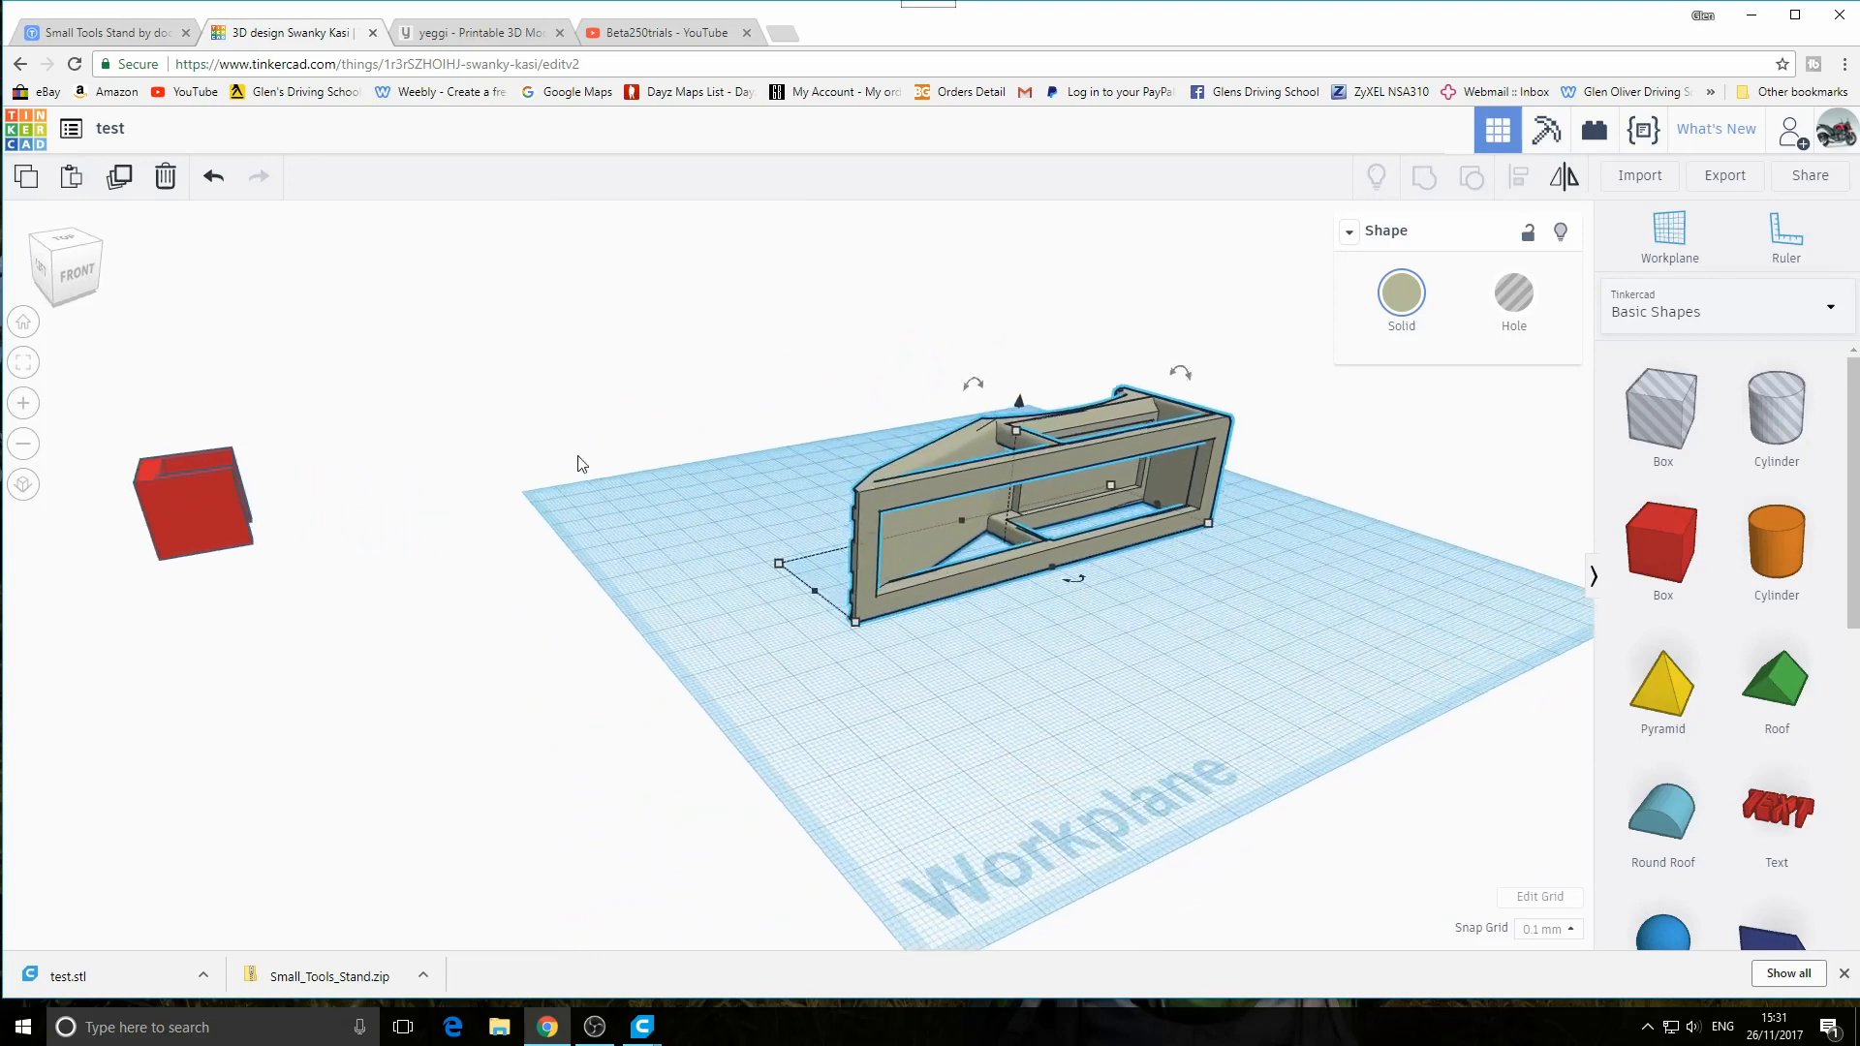
pyautogui.click(37, 367)
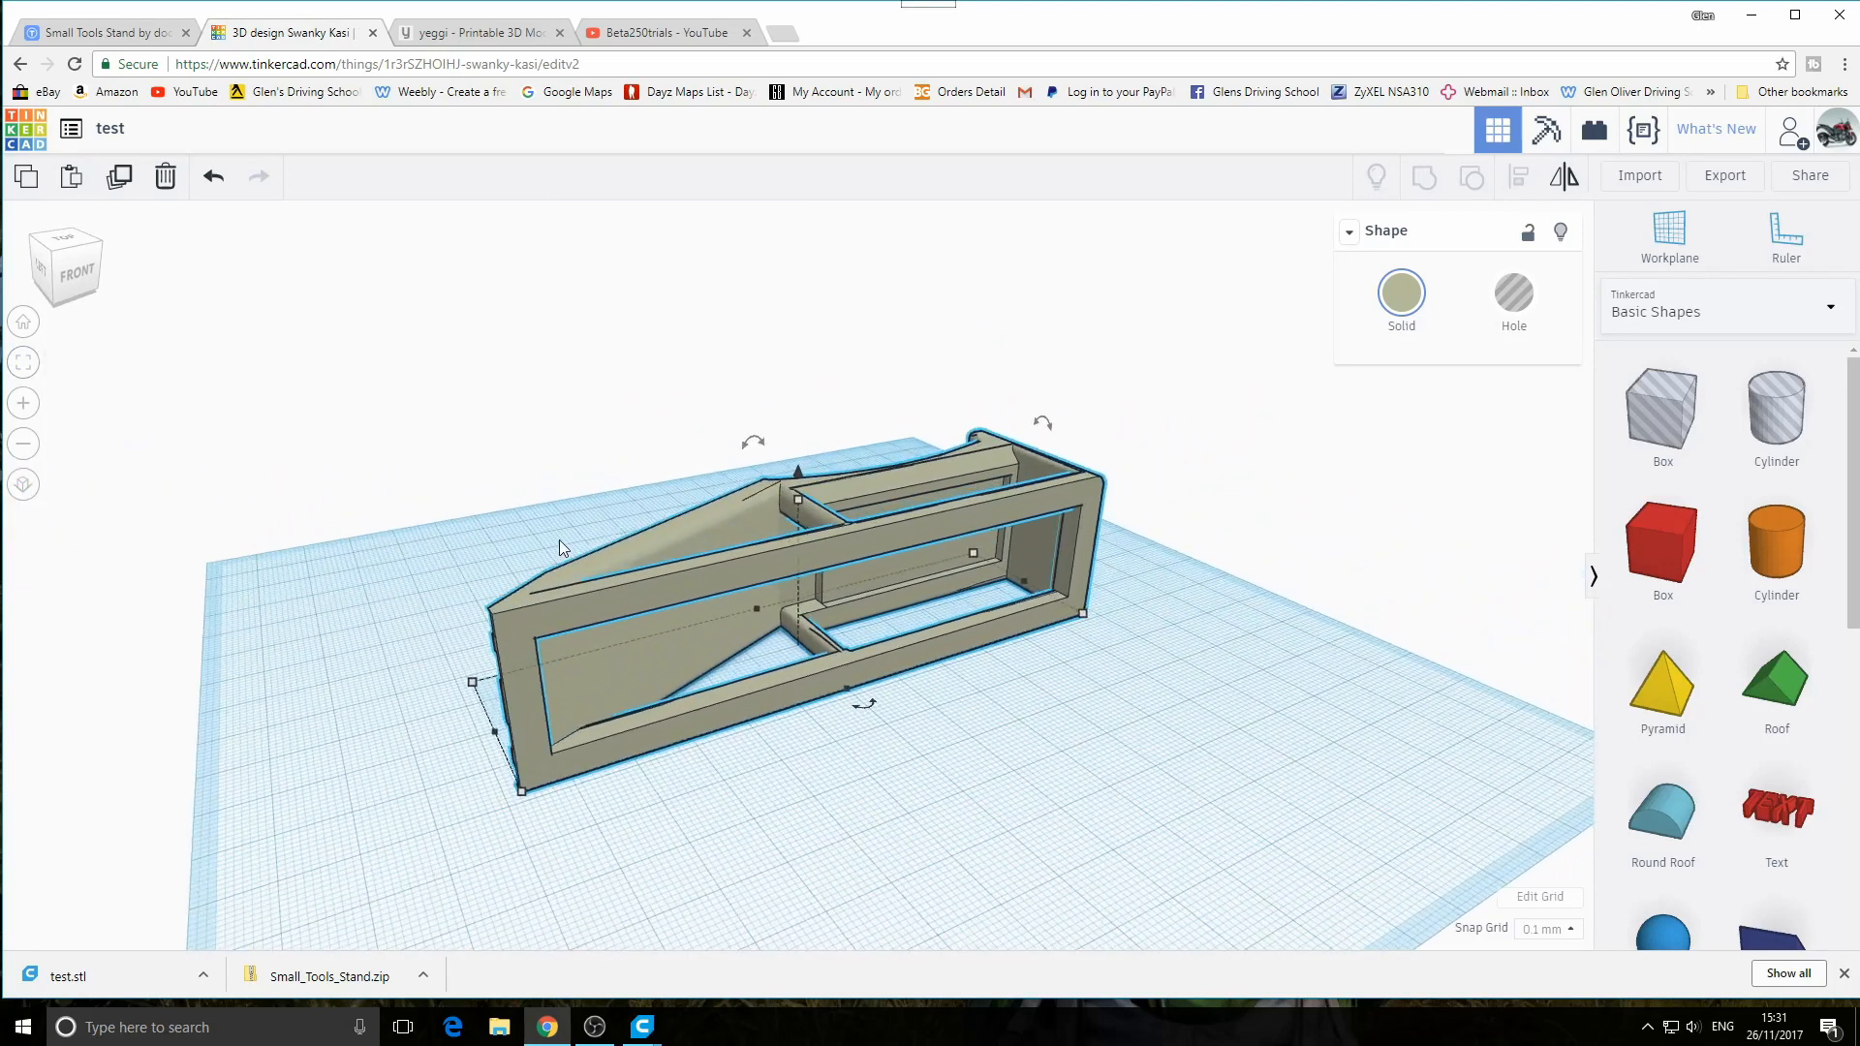
pyautogui.moveTo(1065, 428); pyautogui.dragTo(1106, 548)
pyautogui.moveTo(1056, 668); pyautogui.dragTo(1355, 711, button='right')
pyautogui.moveTo(1108, 675); pyautogui.dragTo(1240, 775, button='right')
pyautogui.moveTo(686, 696); pyautogui.dragTo(946, 614, button='right')
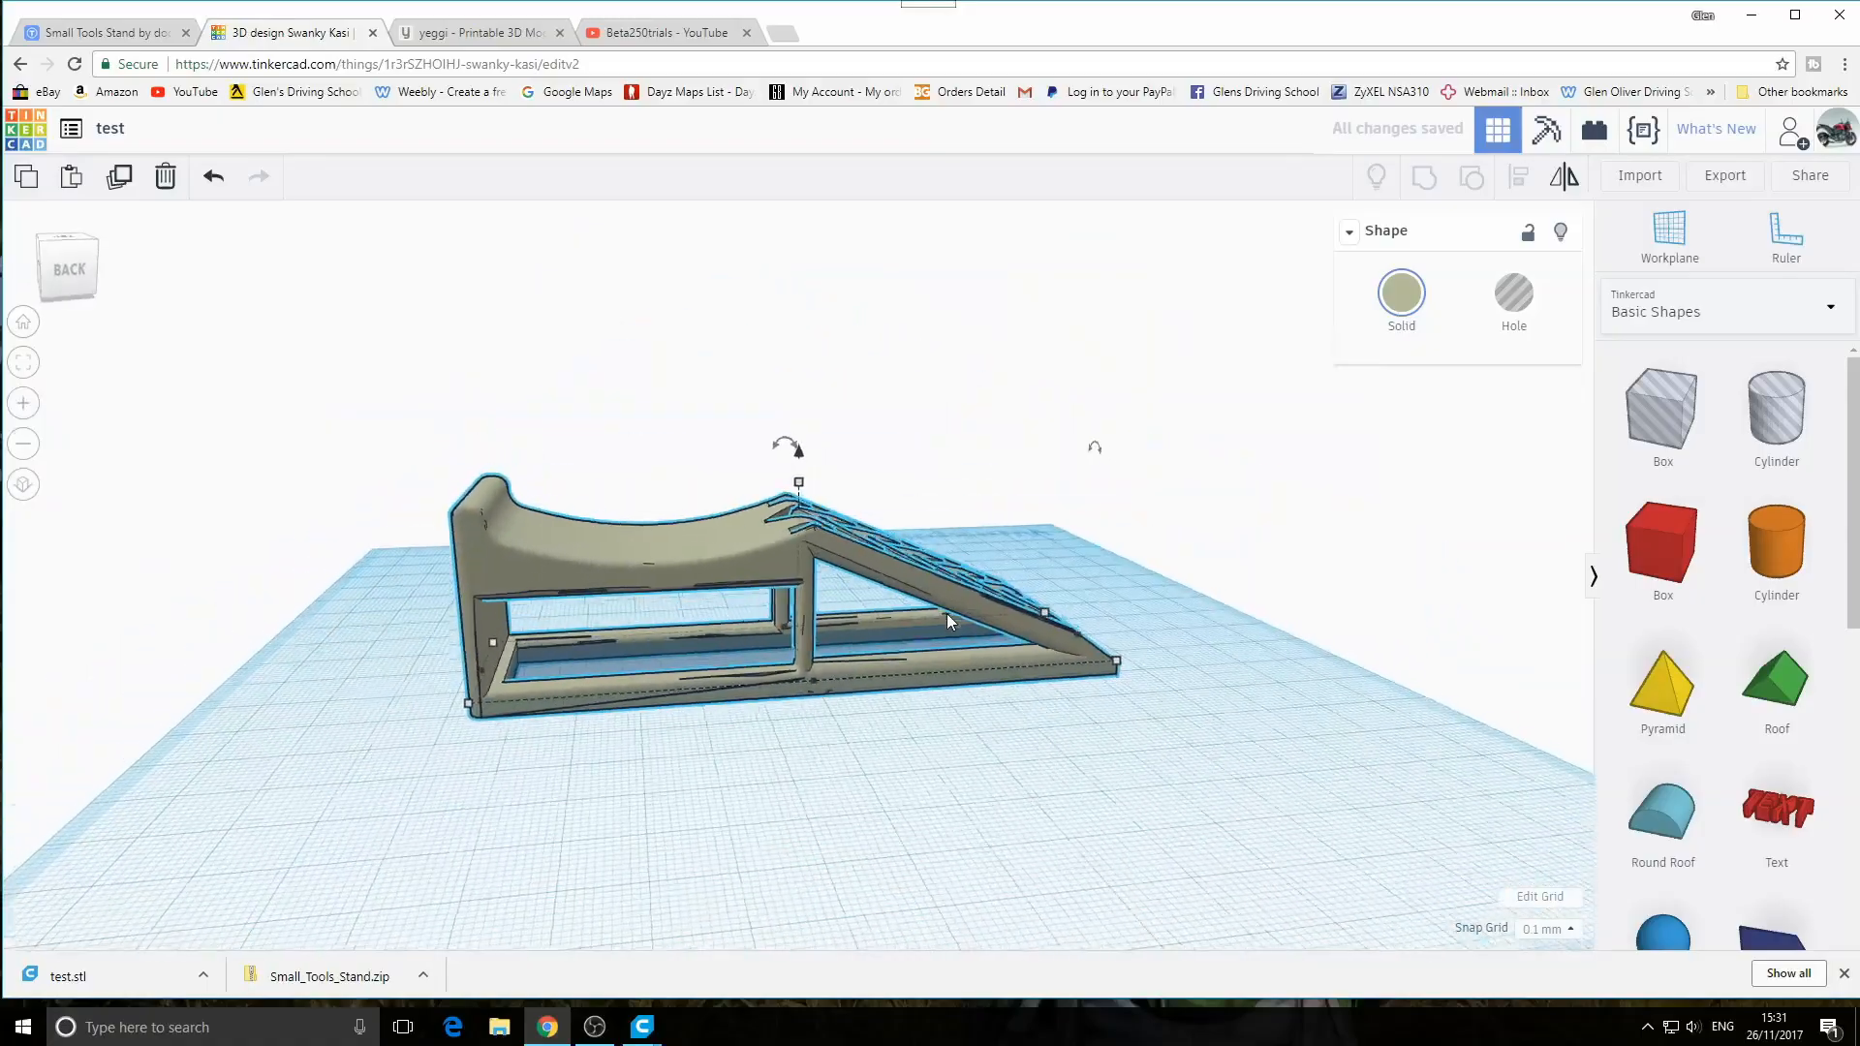
pyautogui.moveTo(1114, 596); pyautogui.dragTo(577, 601, button='right')
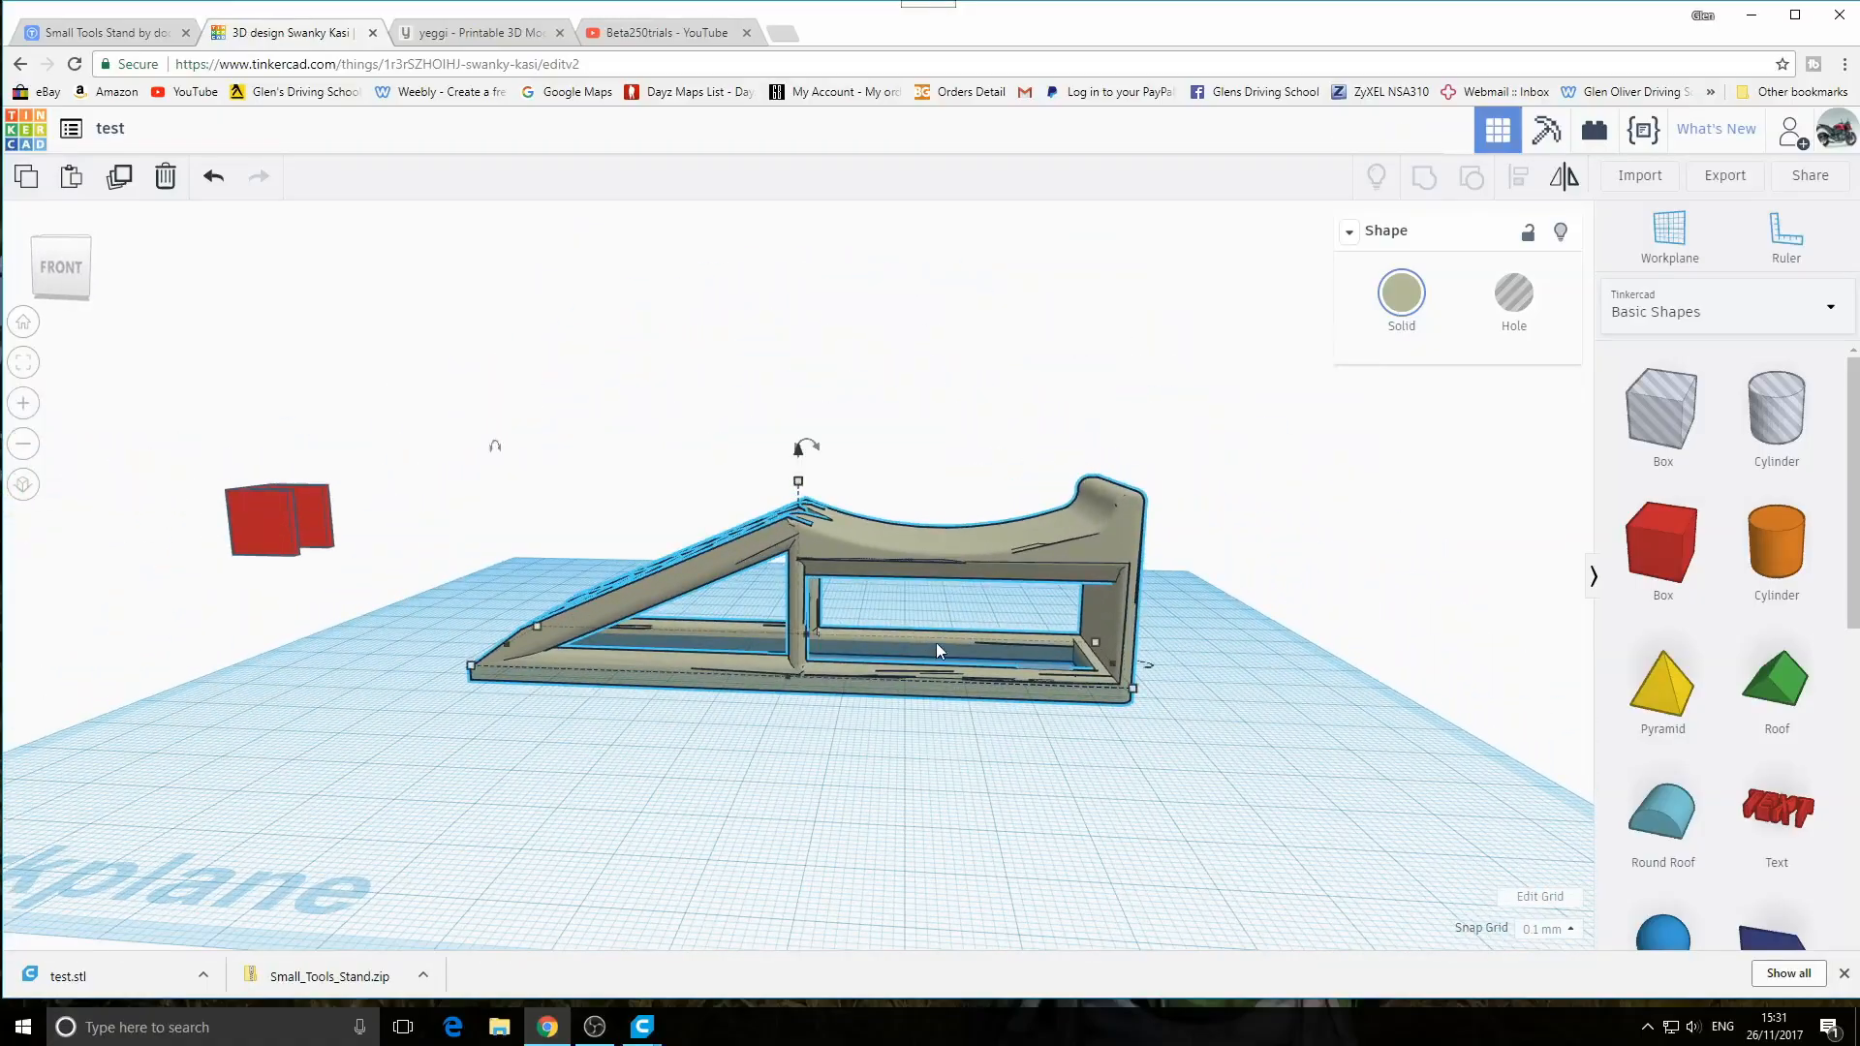
pyautogui.moveTo(936, 642); pyautogui.dragTo(920, 570, button='right')
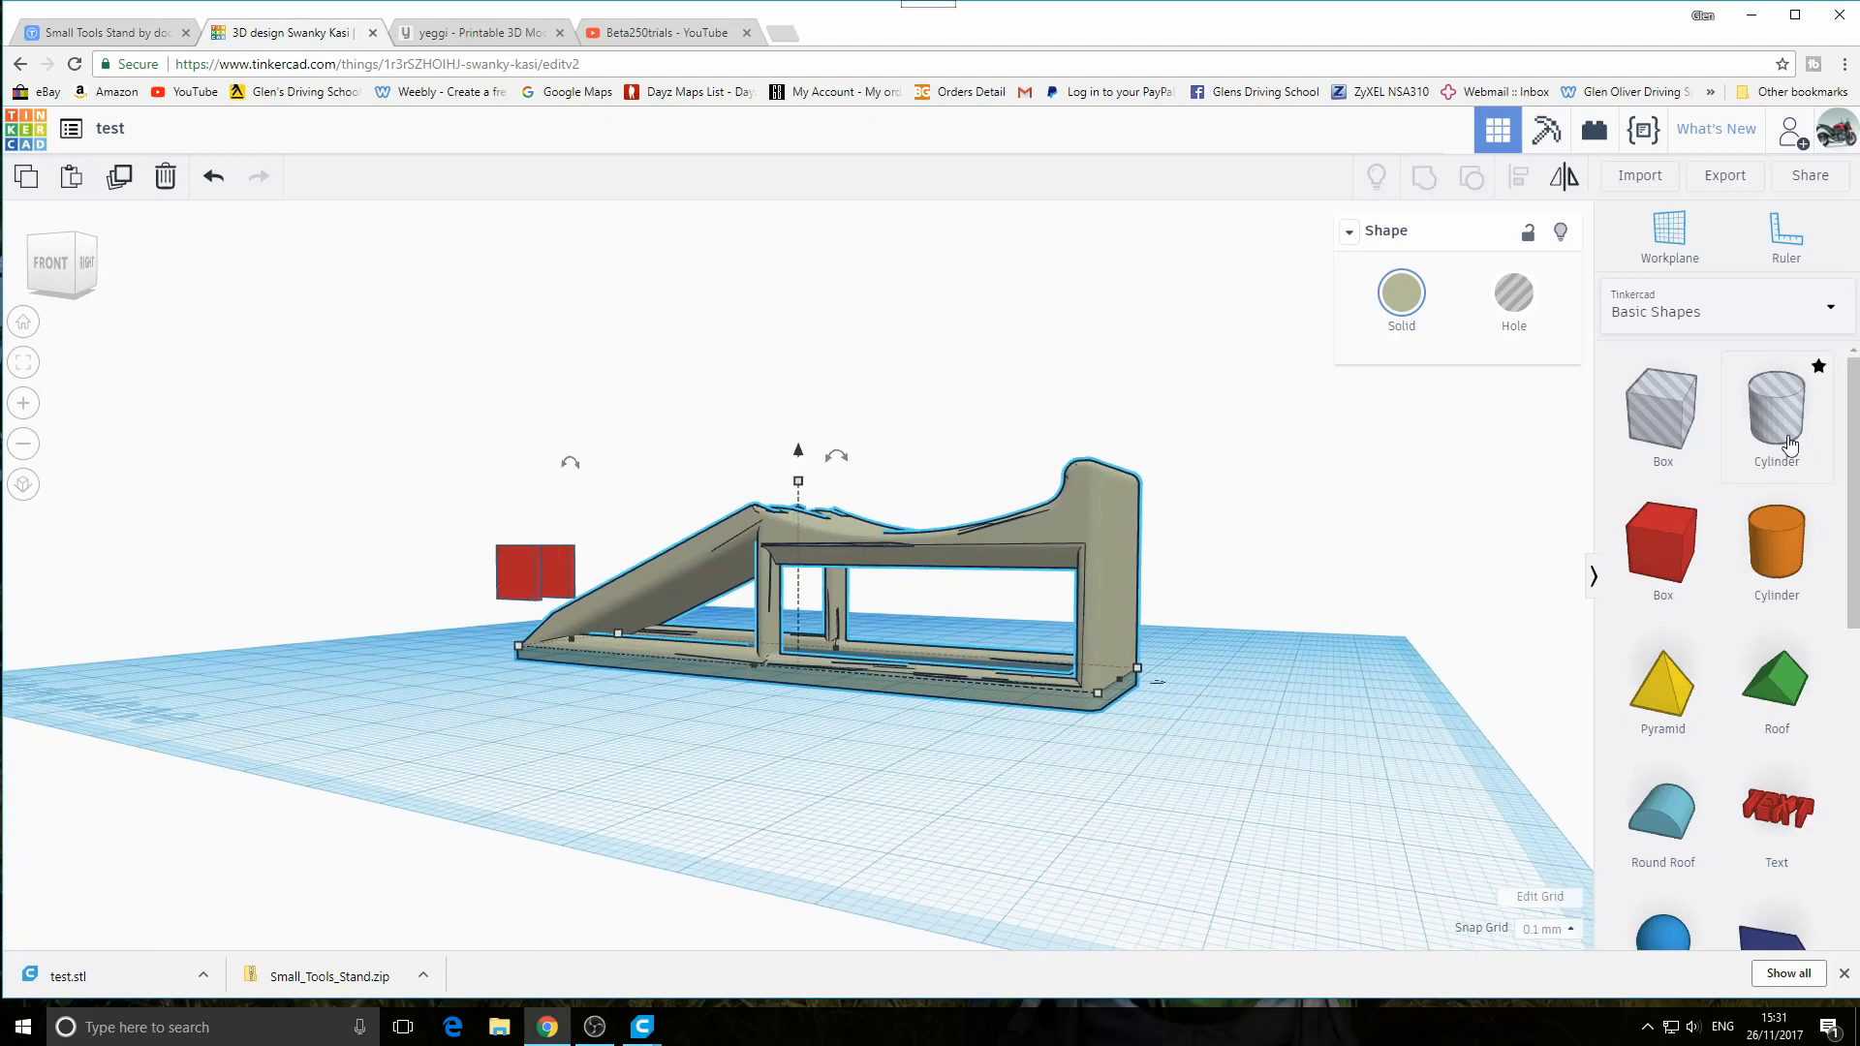
# Add a solid cylinder on the workplane beside the ramp and set its length and width to 10 mm each
pyautogui.moveTo(1797, 565); pyautogui.dragTo(998, 833)
pyautogui.moveTo(998, 833); pyautogui.dragTo(1001, 780, button='right')
pyautogui.moveTo(964, 747)
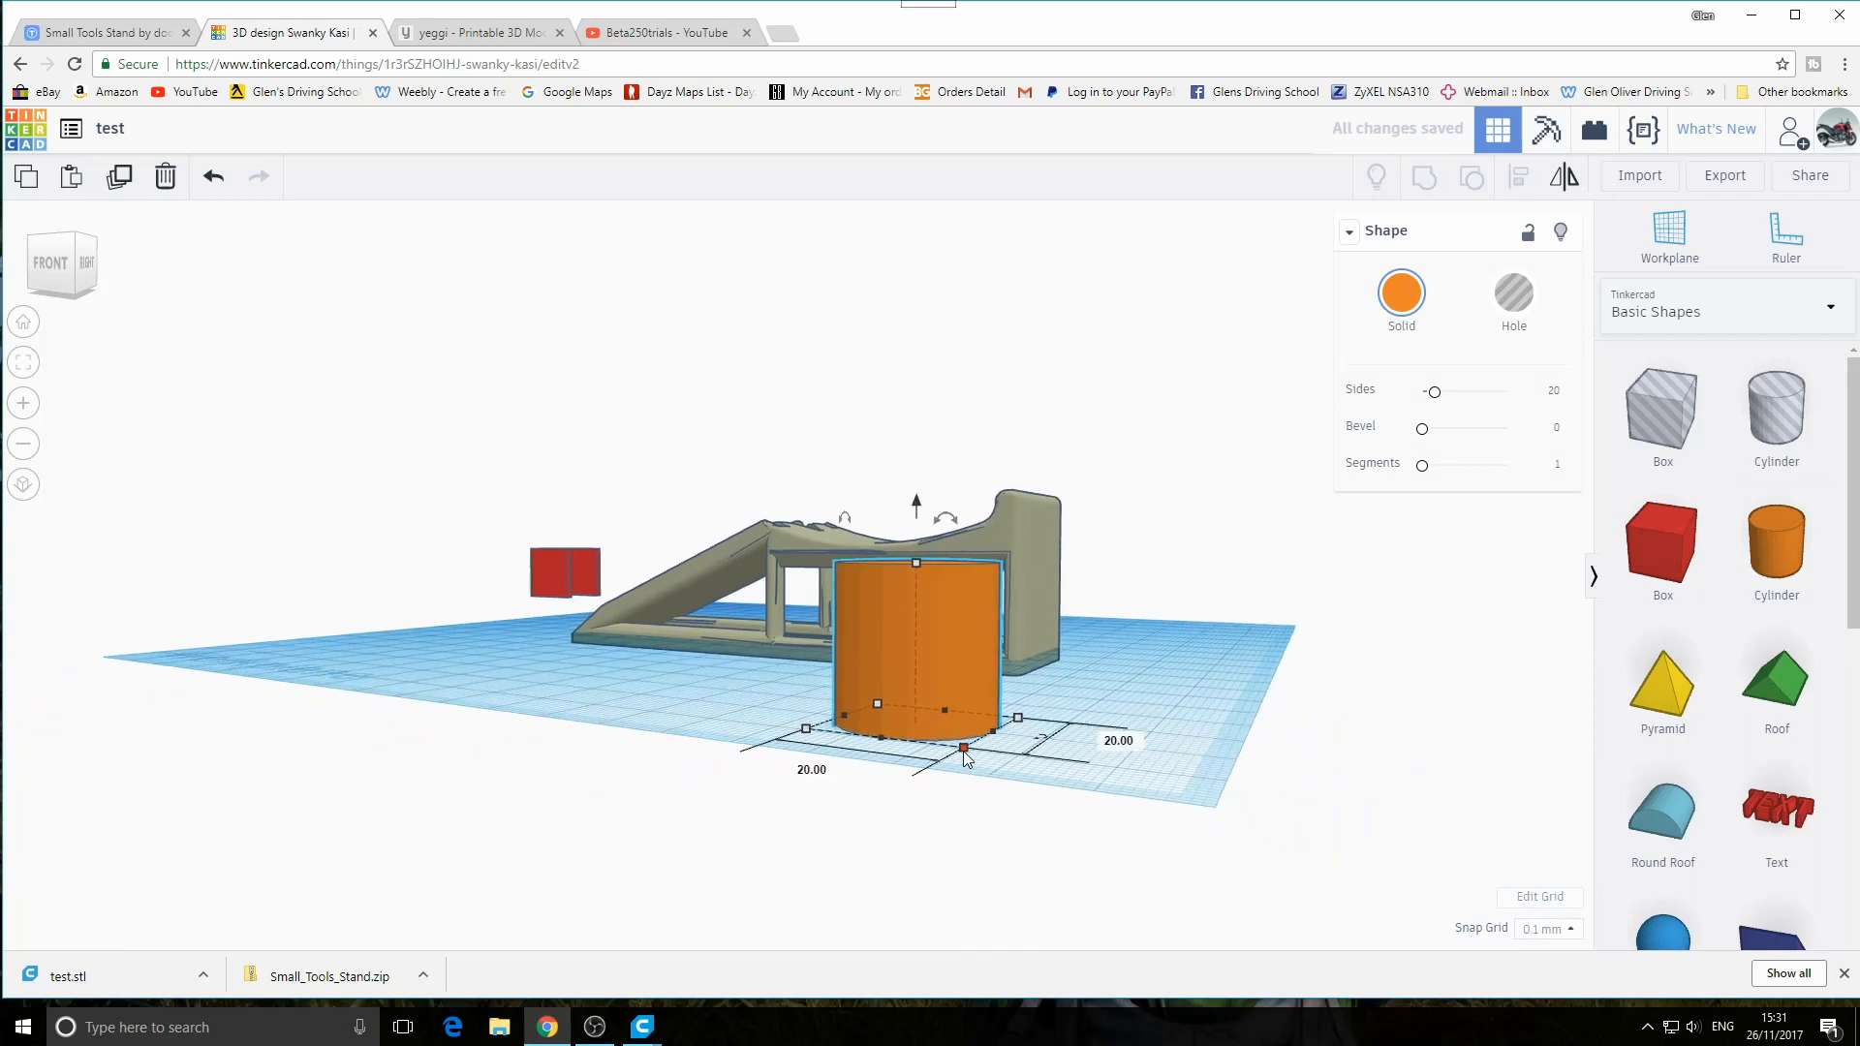
pyautogui.click(804, 773)
pyautogui.press('Return')
pyautogui.click(1025, 733)
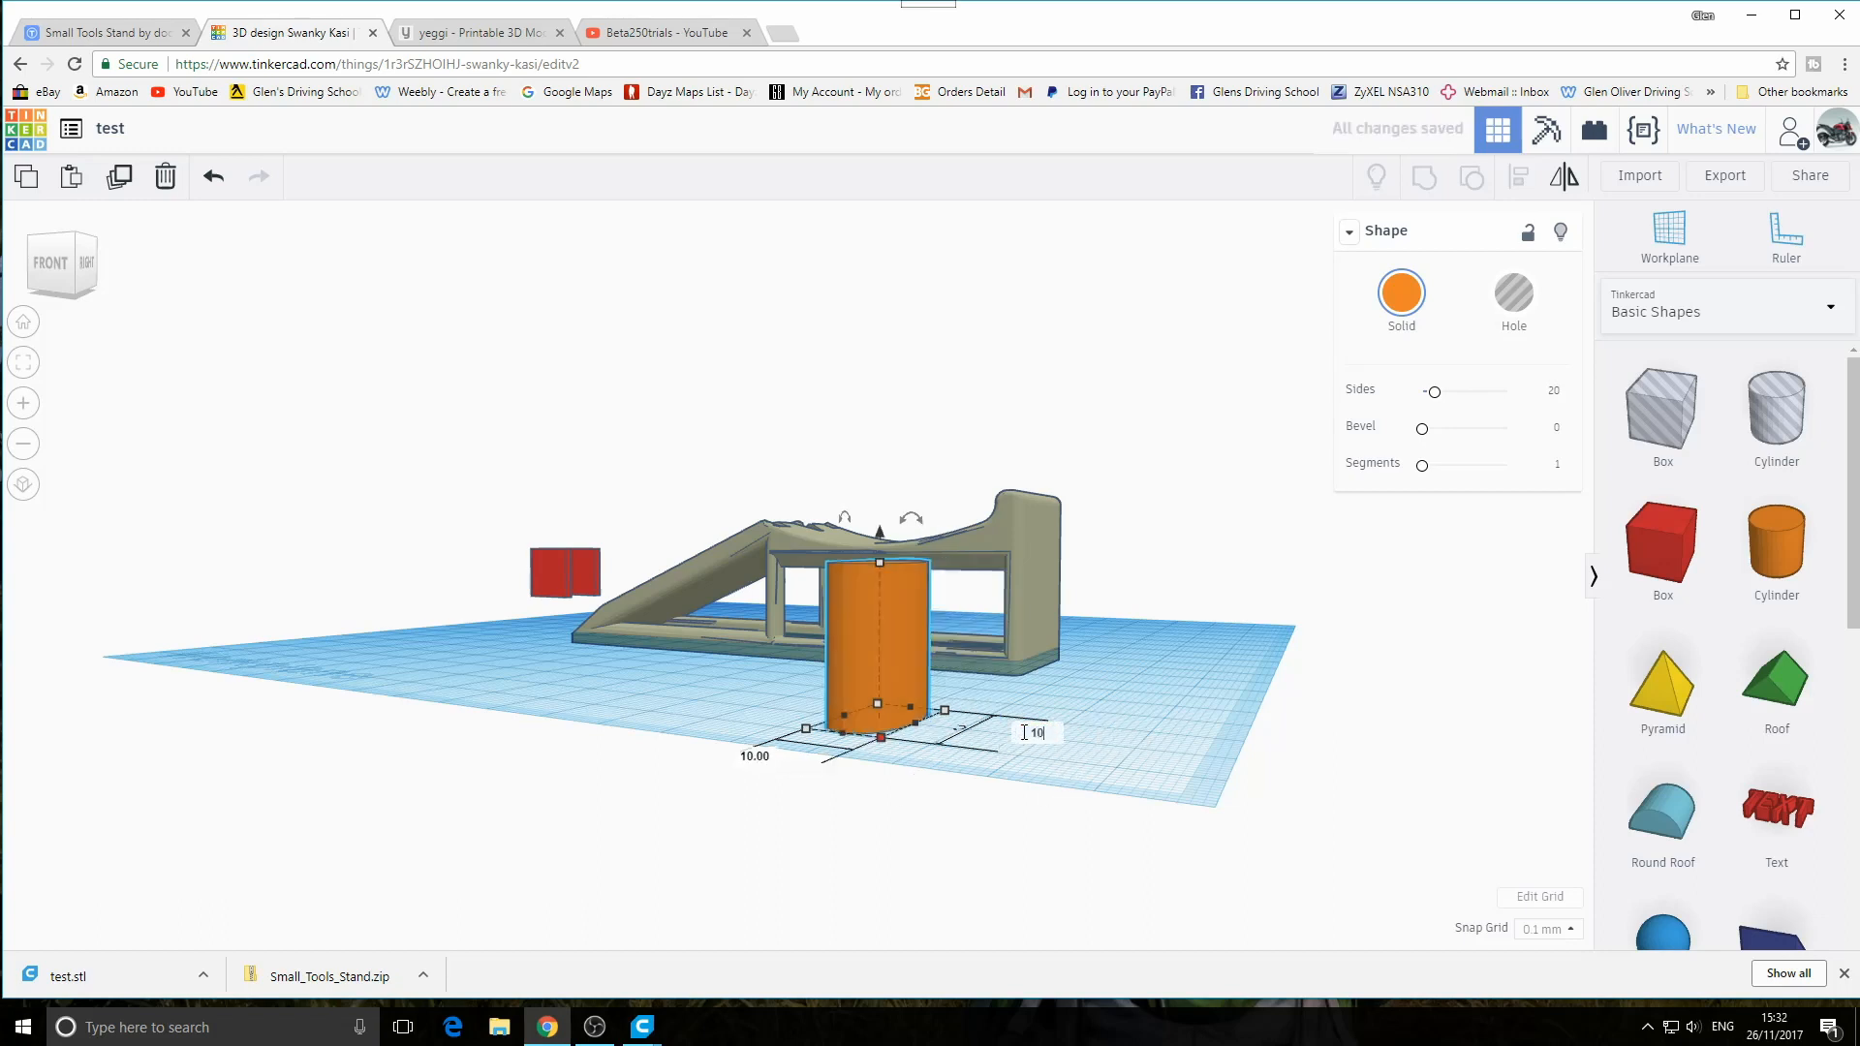
pyautogui.write('10')
pyautogui.press('Return')
# Move the cylinder into the ramp's open side frame, beneath the curved deck near the tall end
pyautogui.moveTo(1161, 735); pyautogui.dragTo(1201, 765, button='right')
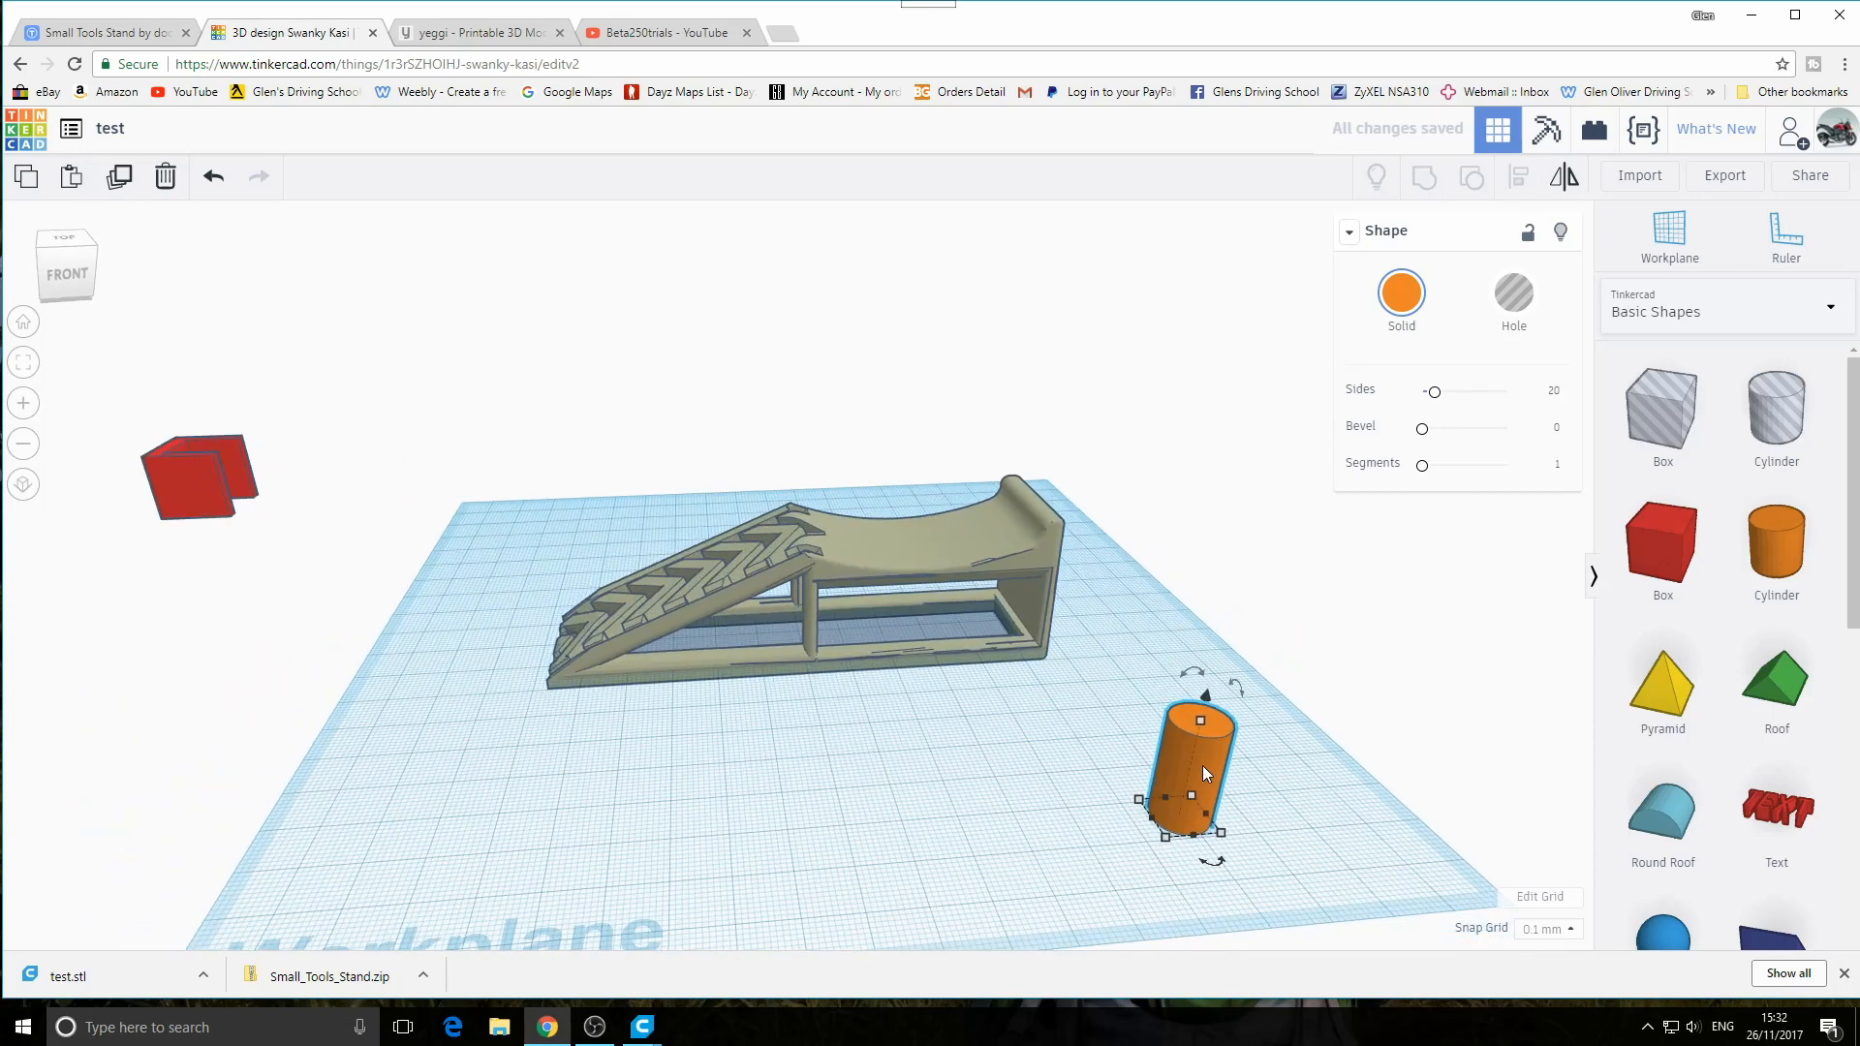
pyautogui.moveTo(1202, 765); pyautogui.dragTo(959, 603)
pyautogui.scroll(3, 1039, 764)
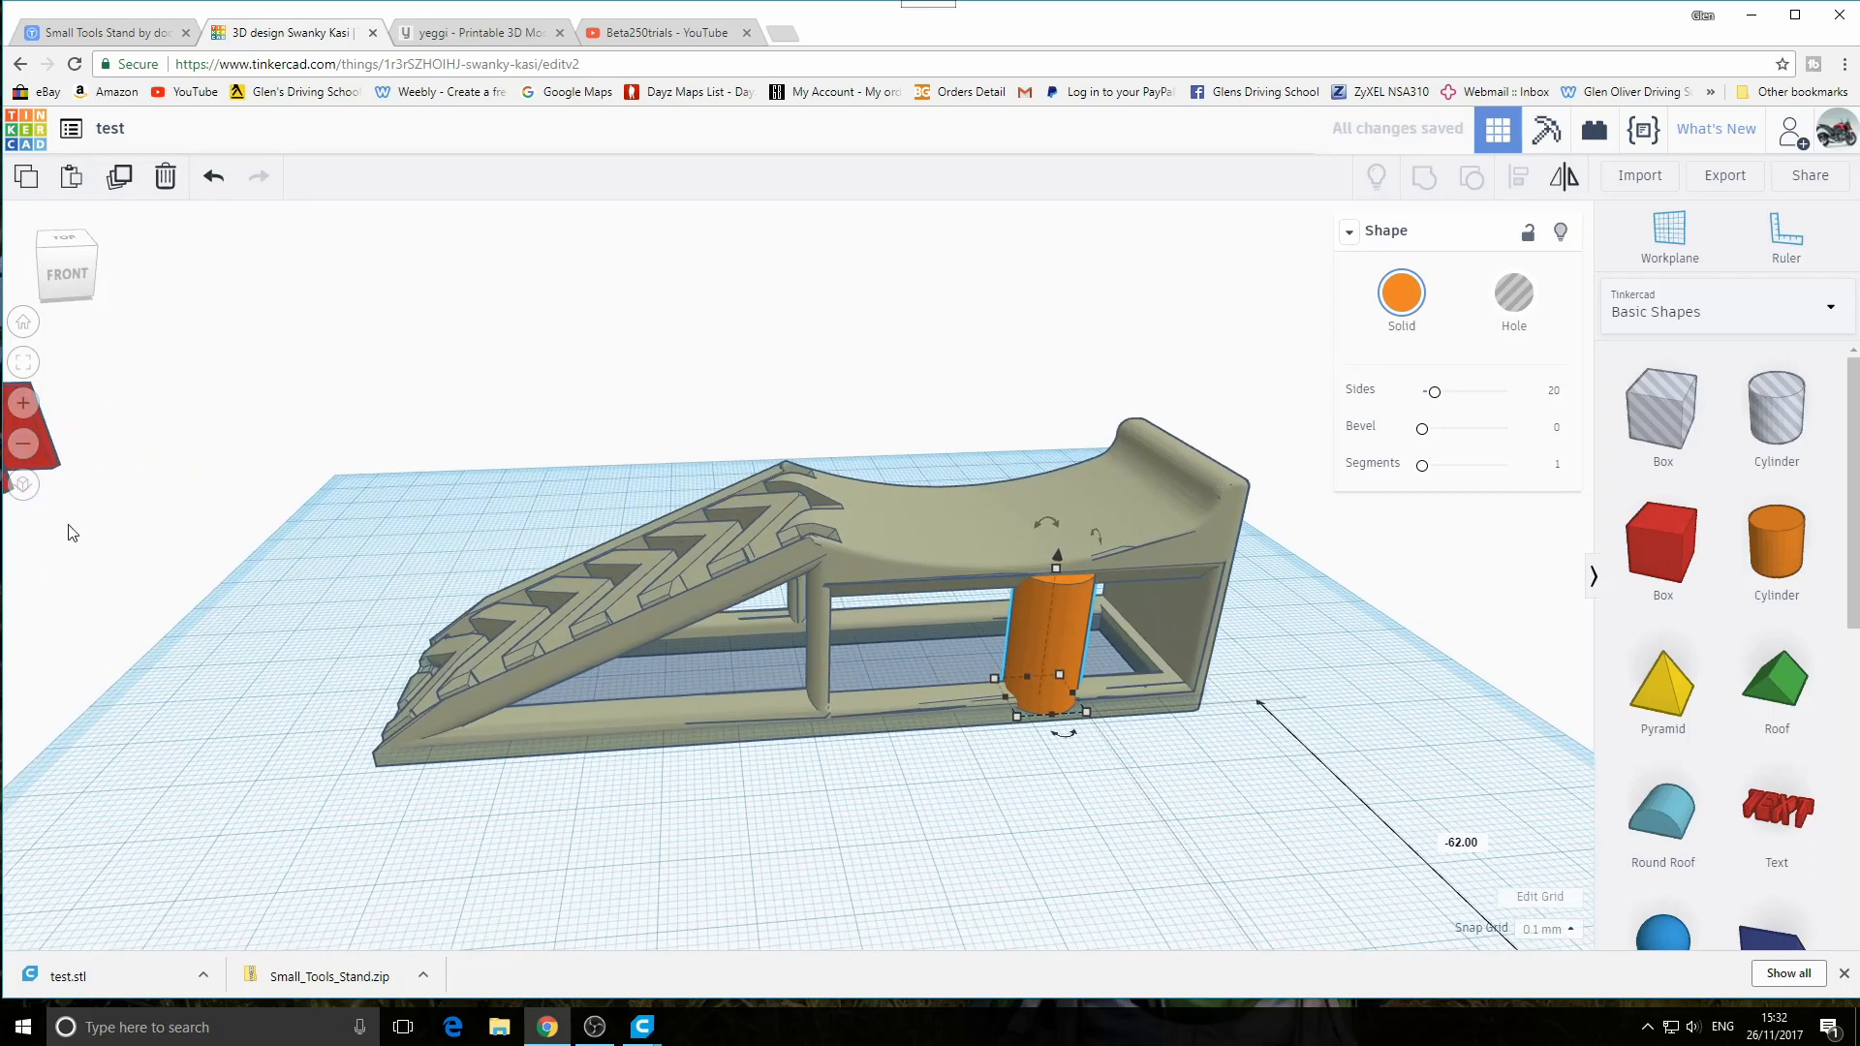
# Fine-position the cylinder as a support post on the ramp's lower side rail, shifting it inwards by about 4.3 mm
pyautogui.click(23, 363)
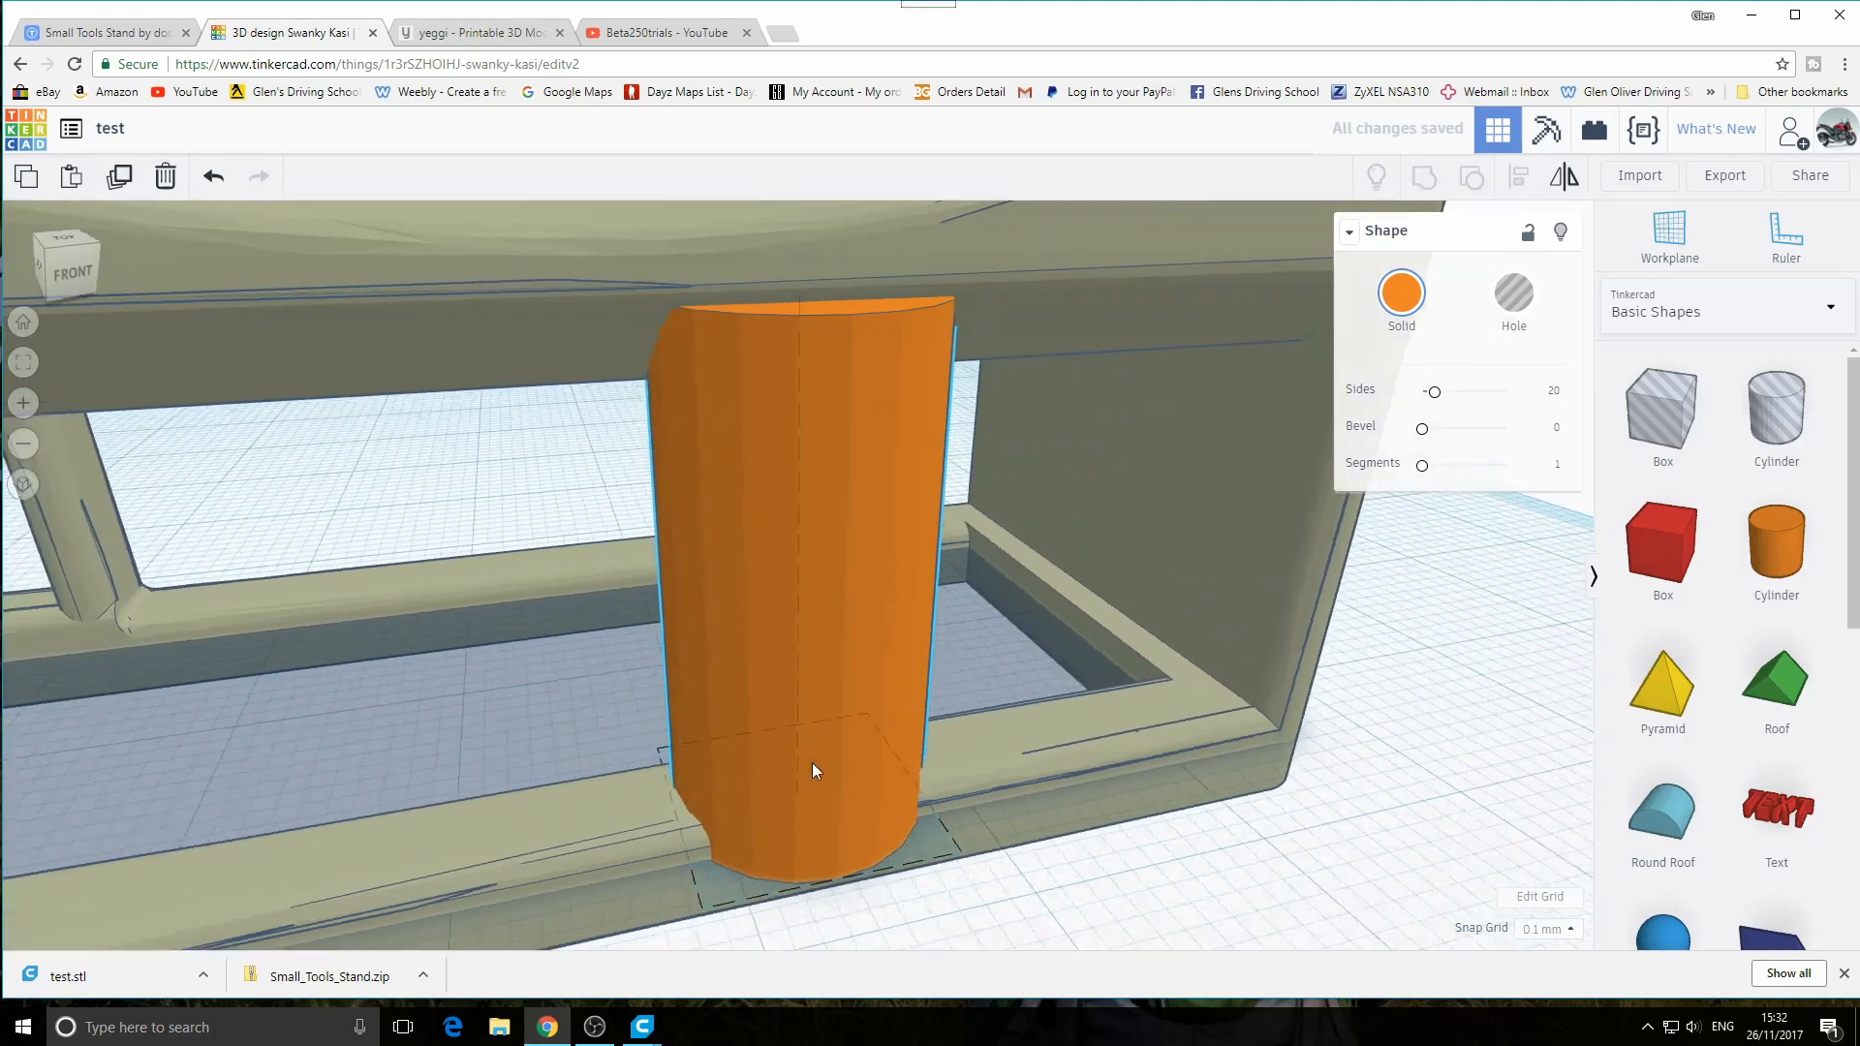
pyautogui.moveTo(812, 770); pyautogui.dragTo(928, 779, button='right')
pyautogui.moveTo(919, 809); pyautogui.dragTo(852, 798)
pyautogui.moveTo(856, 810); pyautogui.dragTo(981, 825, button='right')
pyautogui.moveTo(822, 889)
pyautogui.mouseDown(button='right')
pyautogui.moveTo(833, 936)
pyautogui.moveTo(852, 885)
pyautogui.mouseUp(button='right')
pyautogui.moveTo(695, 837); pyautogui.dragTo(901, 869, button='right')
pyautogui.moveTo(666, 861); pyautogui.dragTo(735, 845)
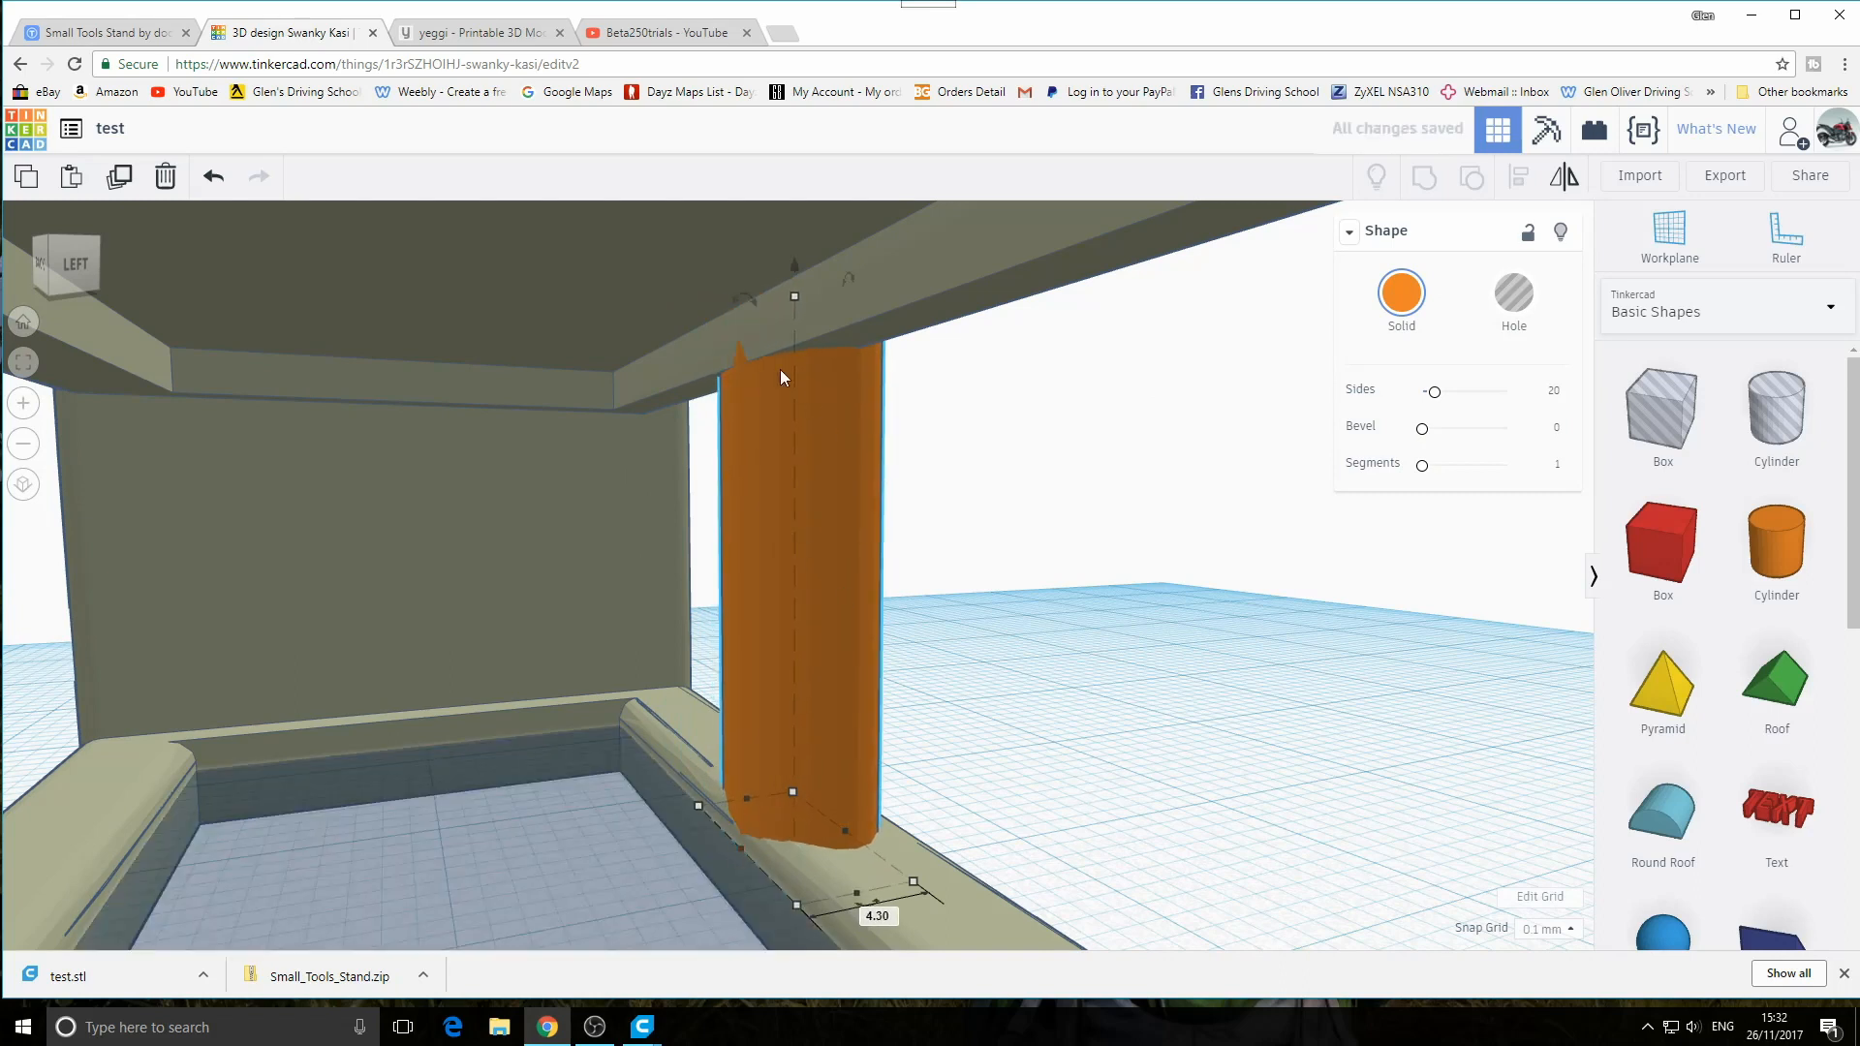
pyautogui.moveTo(791, 609); pyautogui.dragTo(524, 778, button='right')
pyautogui.scroll(-5, 581, 785)
pyautogui.moveTo(936, 800); pyautogui.dragTo(962, 834, button='right')
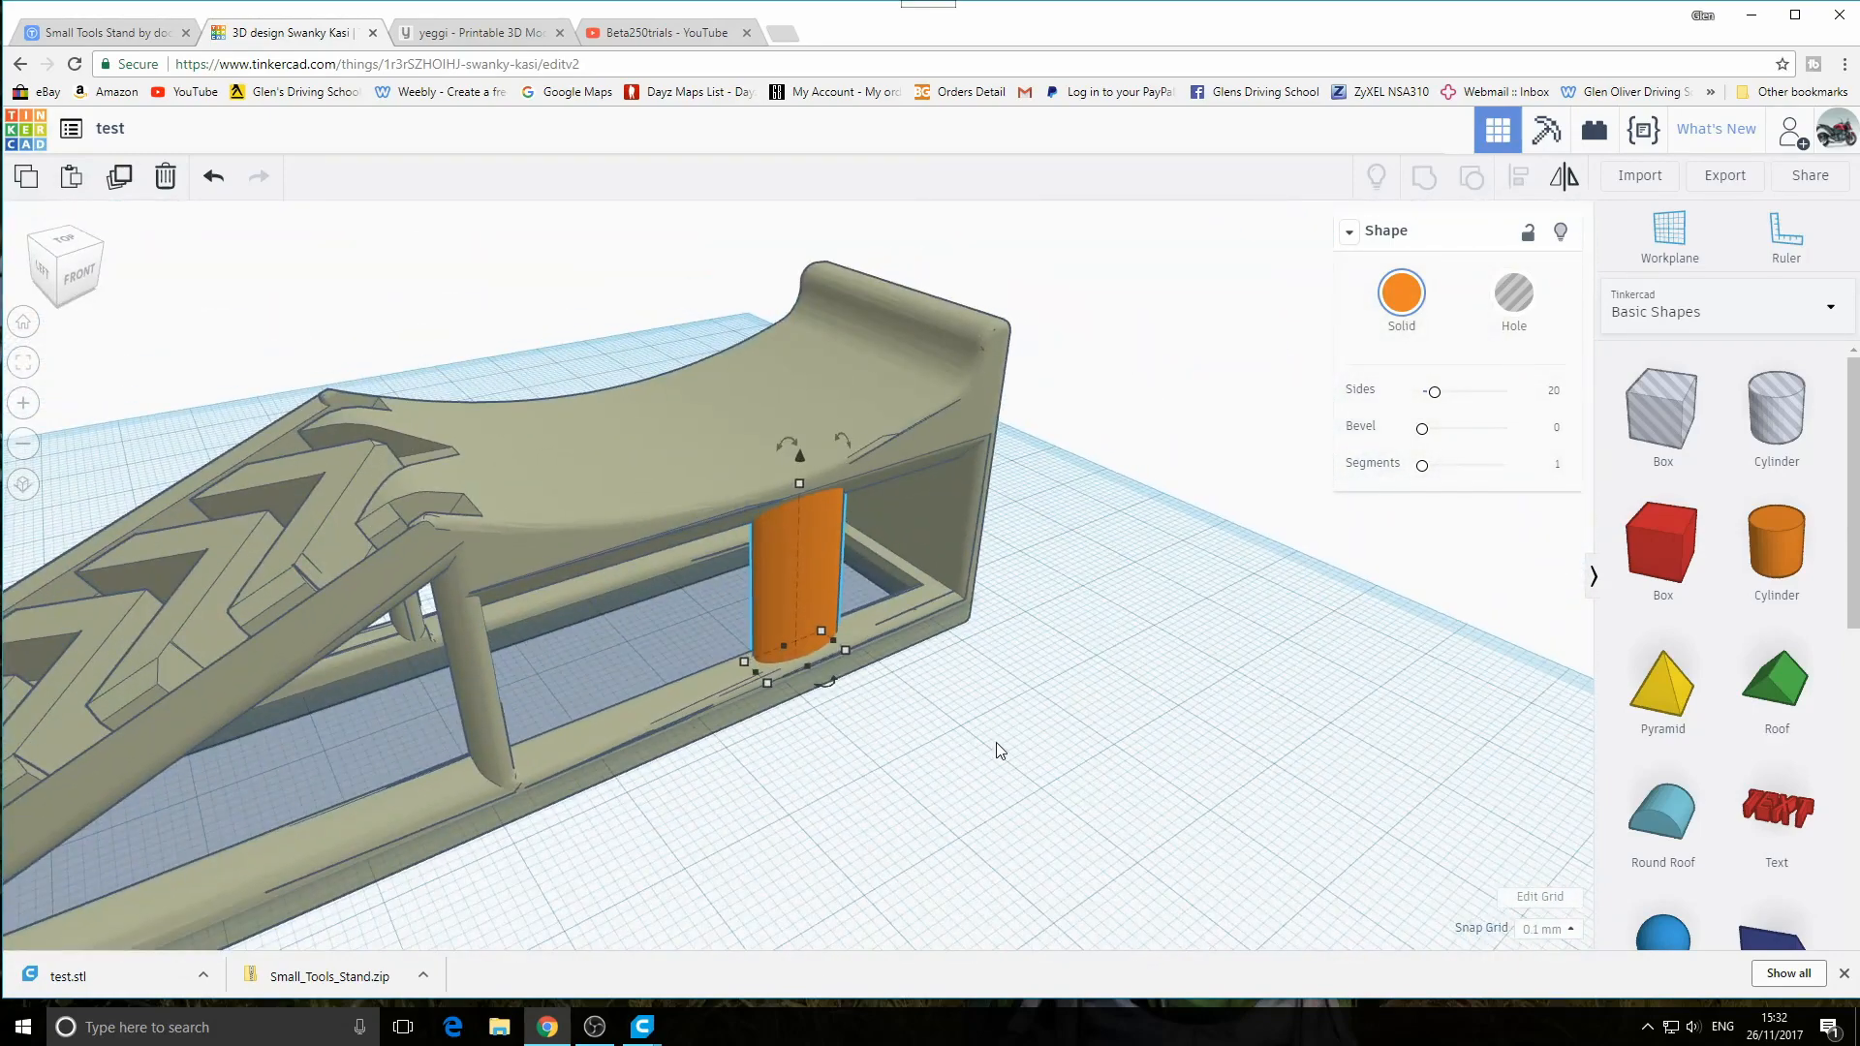
# Group the ramp and the support cylinder into one shape
pyautogui.moveTo(1252, 748); pyautogui.dragTo(547, 330)
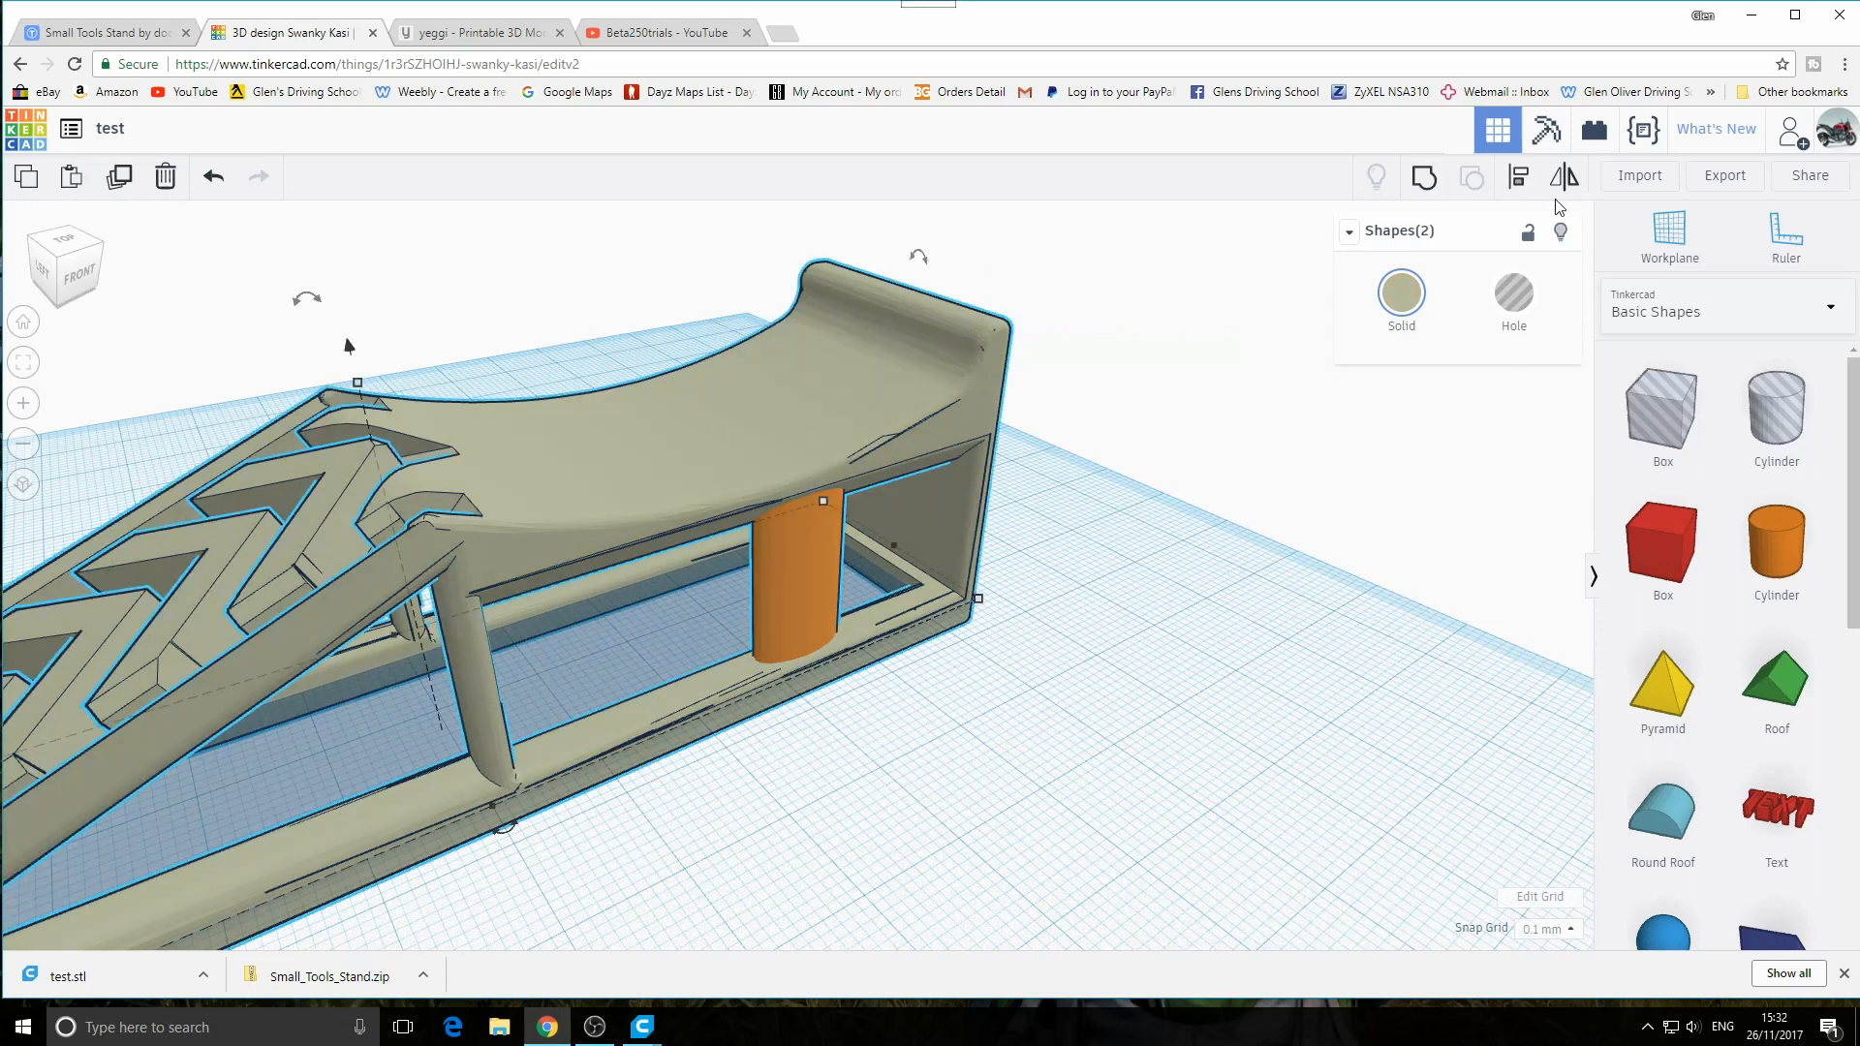
pyautogui.click(1424, 177)
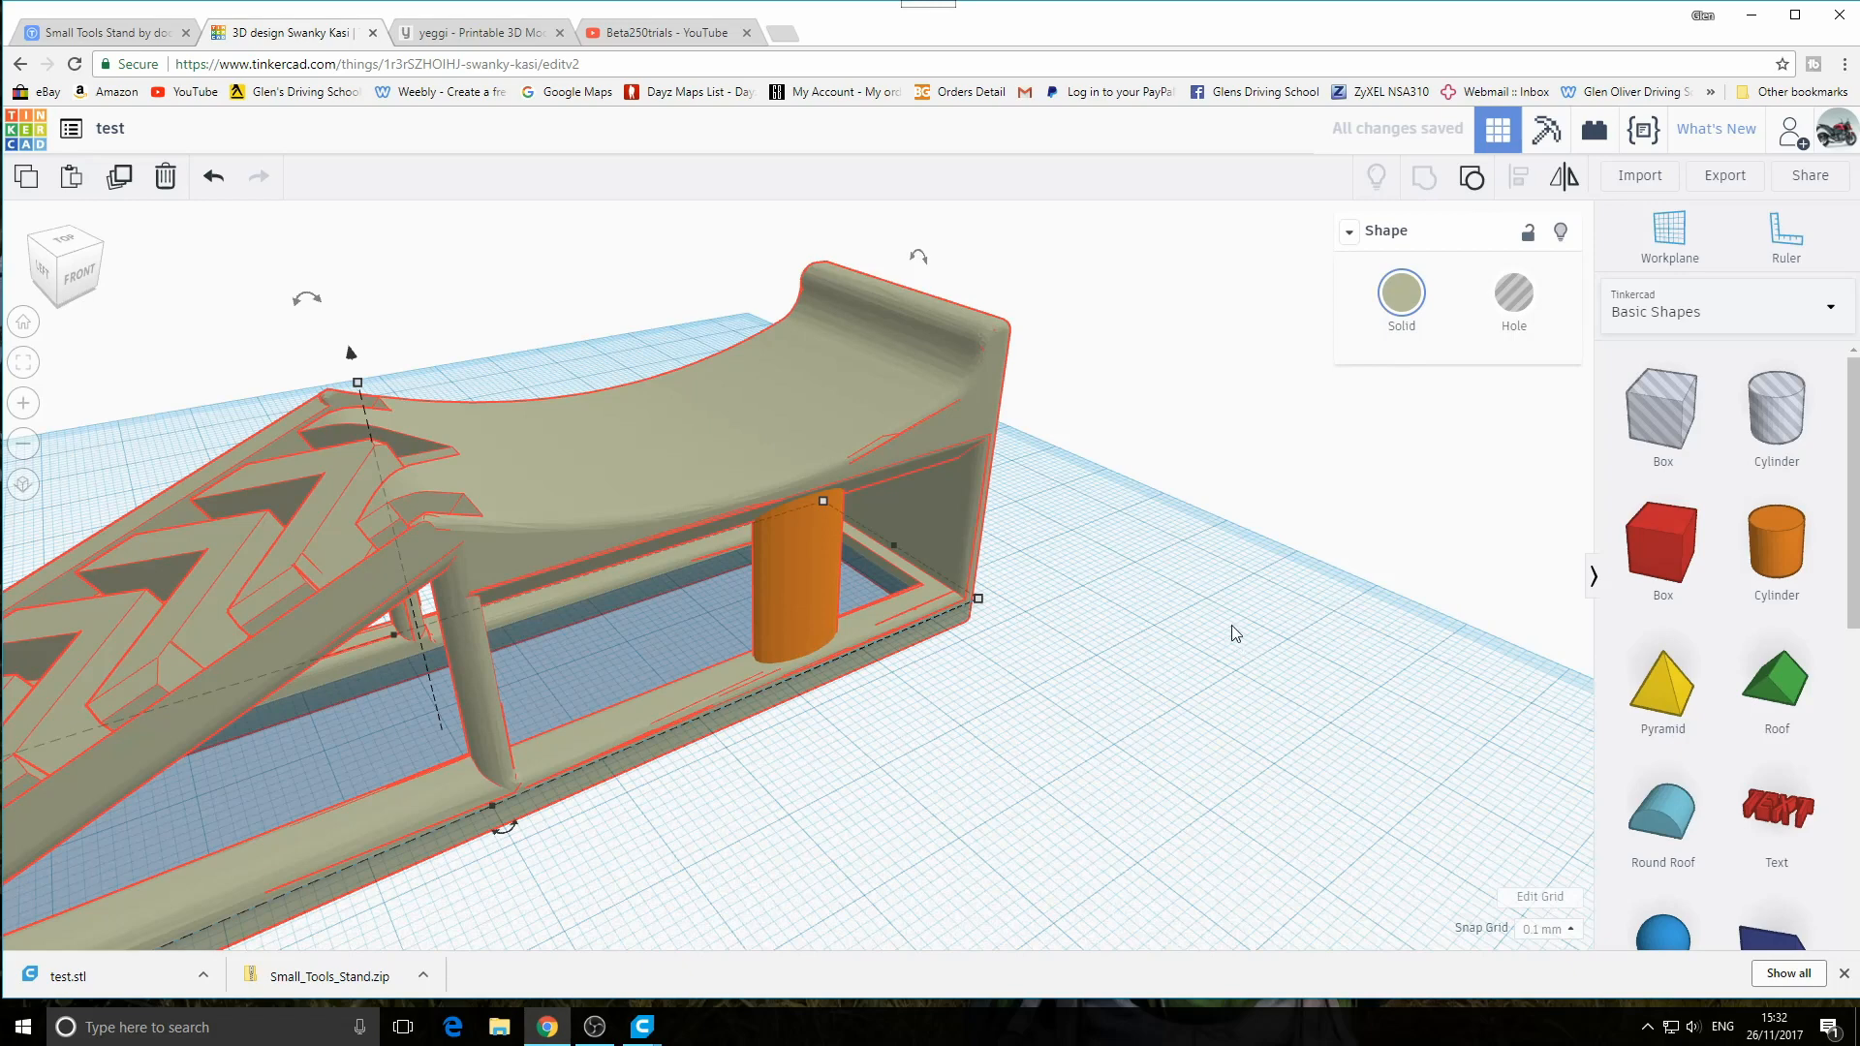
pyautogui.hotkey('ctrl', 'g')
# Recolour the grouped ramp with the light blue preset
pyautogui.moveTo(1231, 630)
pyautogui.mouseDown(button='right')
pyautogui.moveTo(904, 672)
pyautogui.moveTo(1213, 653)
pyautogui.mouseUp(button='right')
pyautogui.click(1402, 293)
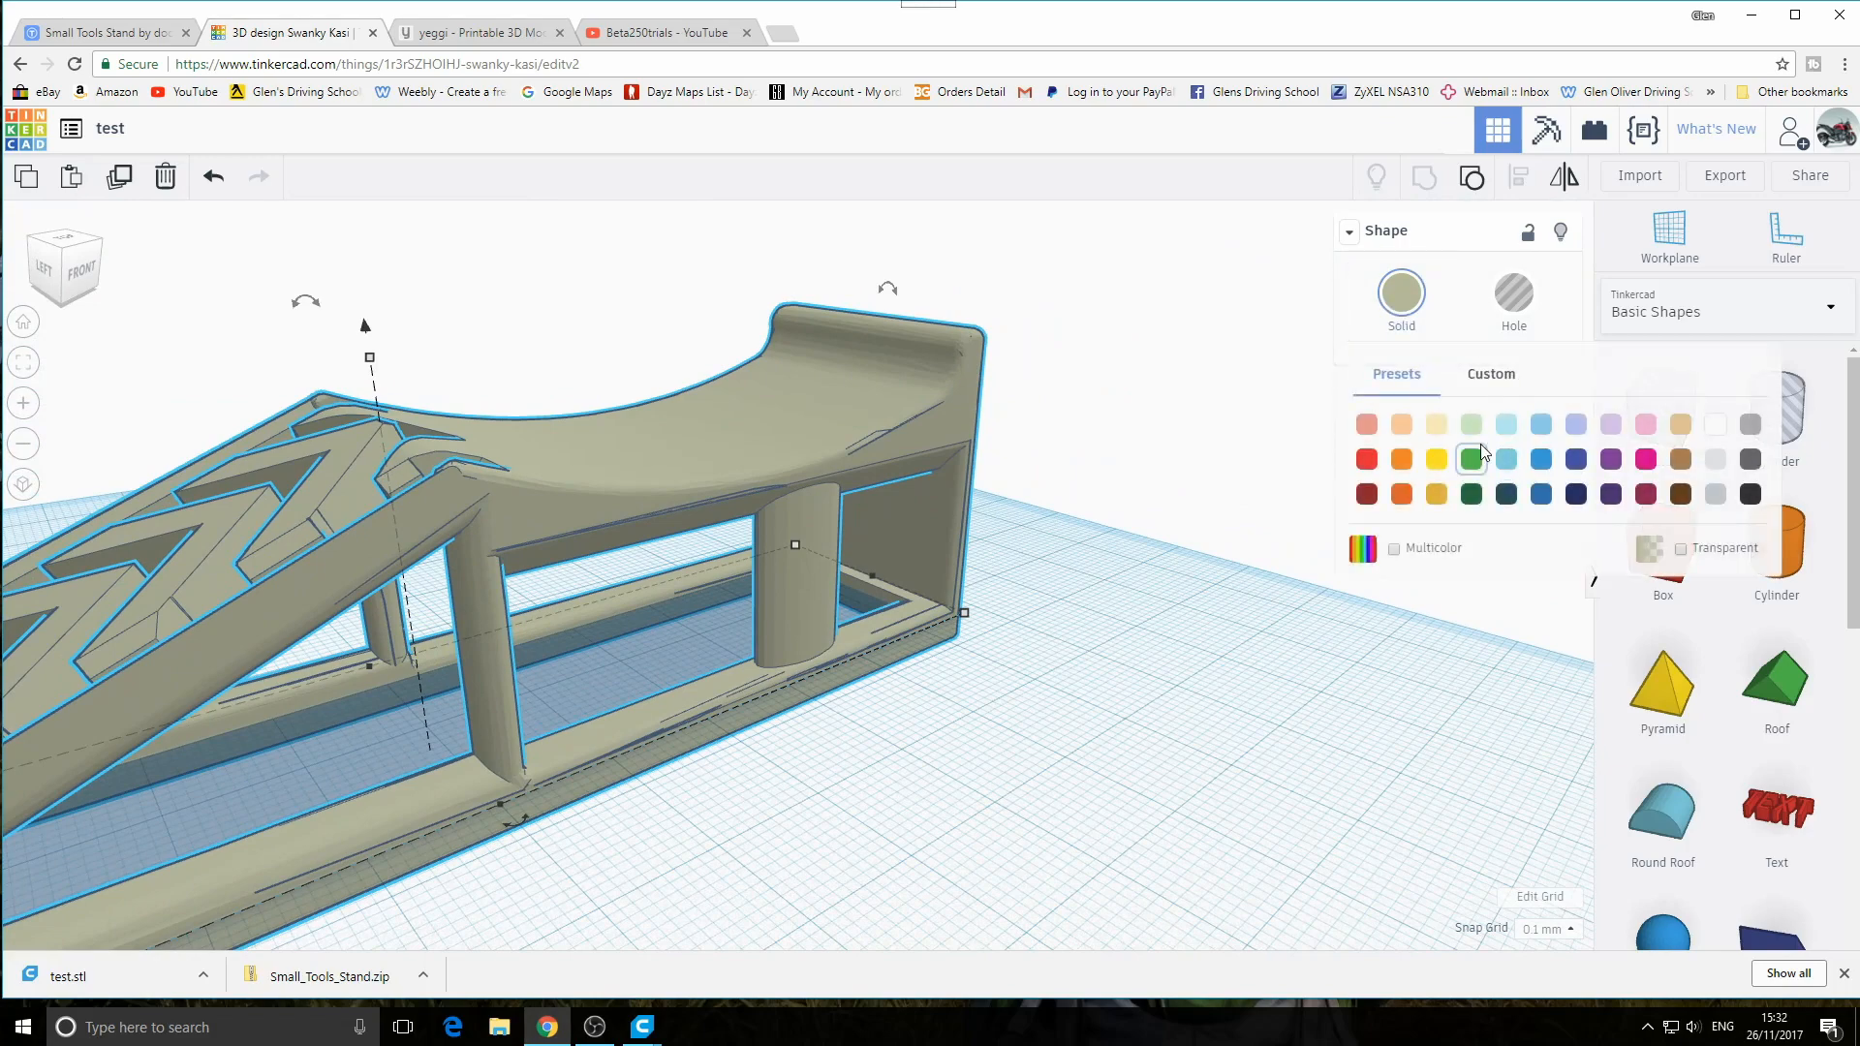
pyautogui.click(1519, 432)
pyautogui.moveTo(1250, 605); pyautogui.dragTo(591, 773, button='right')
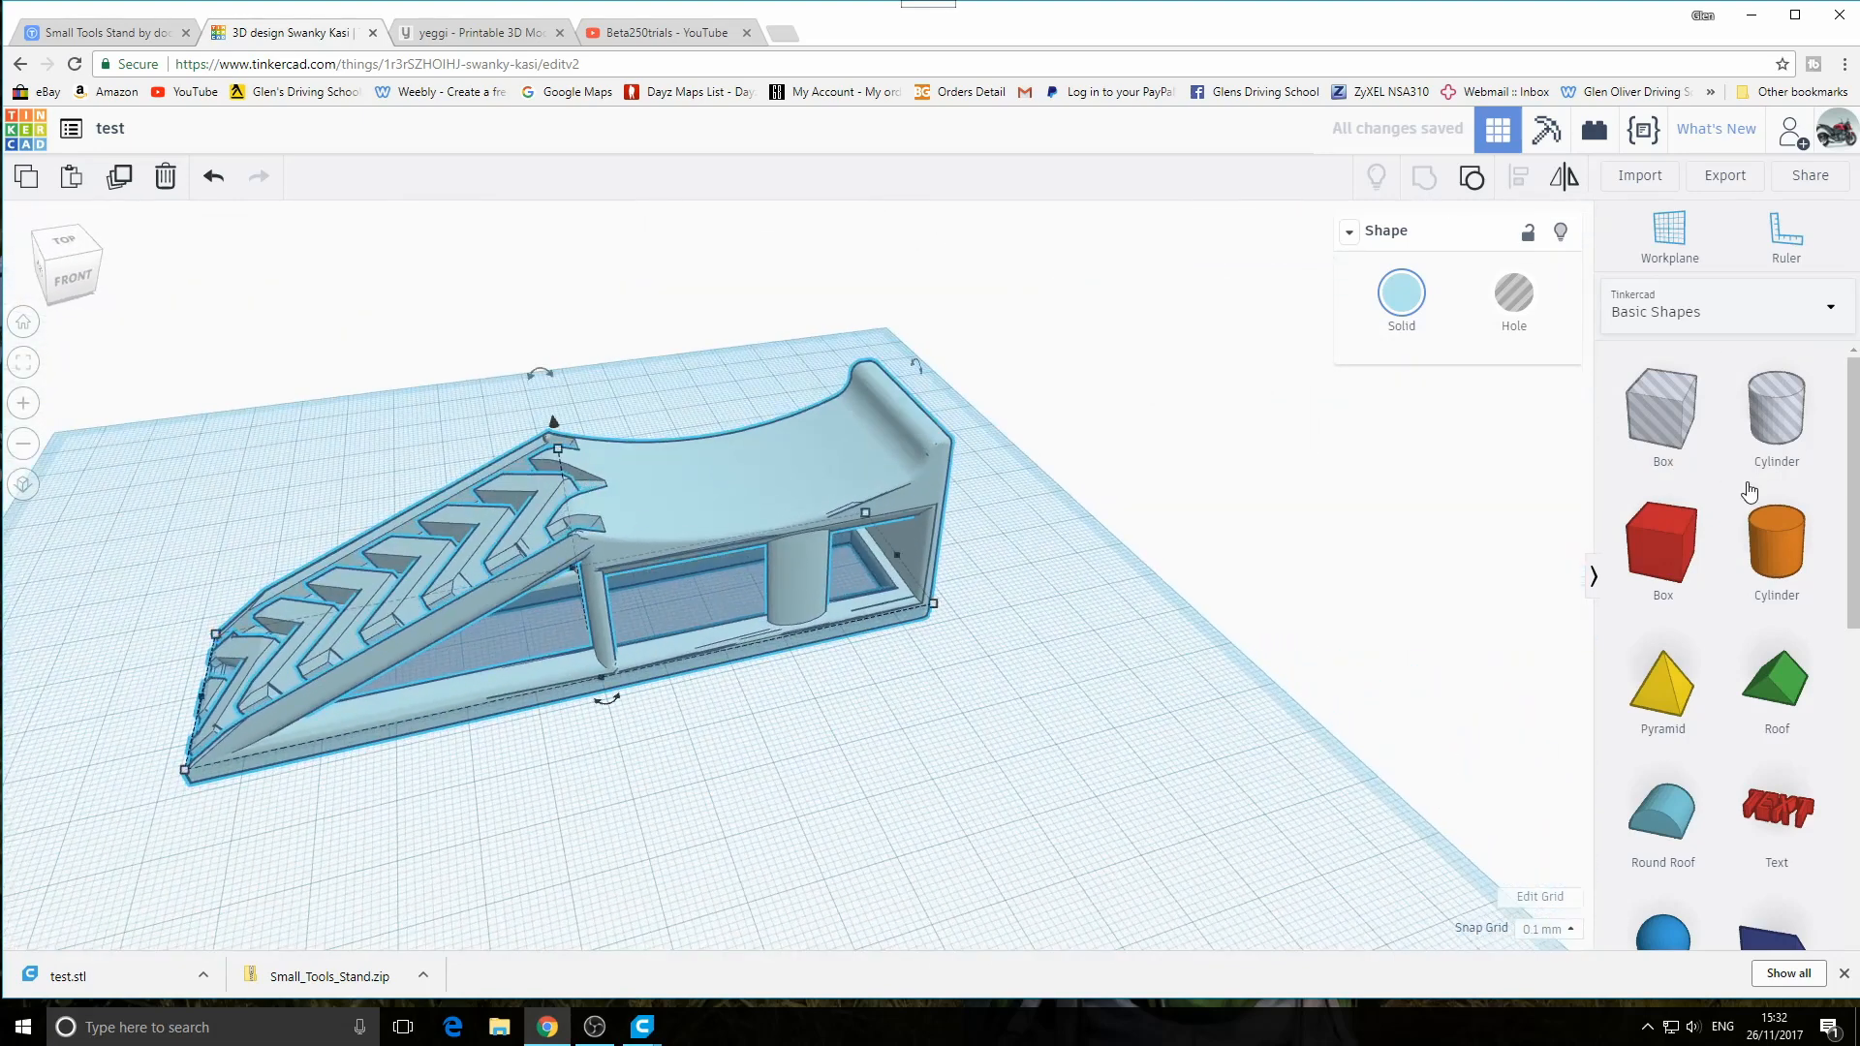
# Place a box hole over the ramp's curved half and stretch it to about 96.5 by 65.8 mm and 34.4 mm high
pyautogui.moveTo(1681, 421); pyautogui.dragTo(677, 442)
pyautogui.press('h')
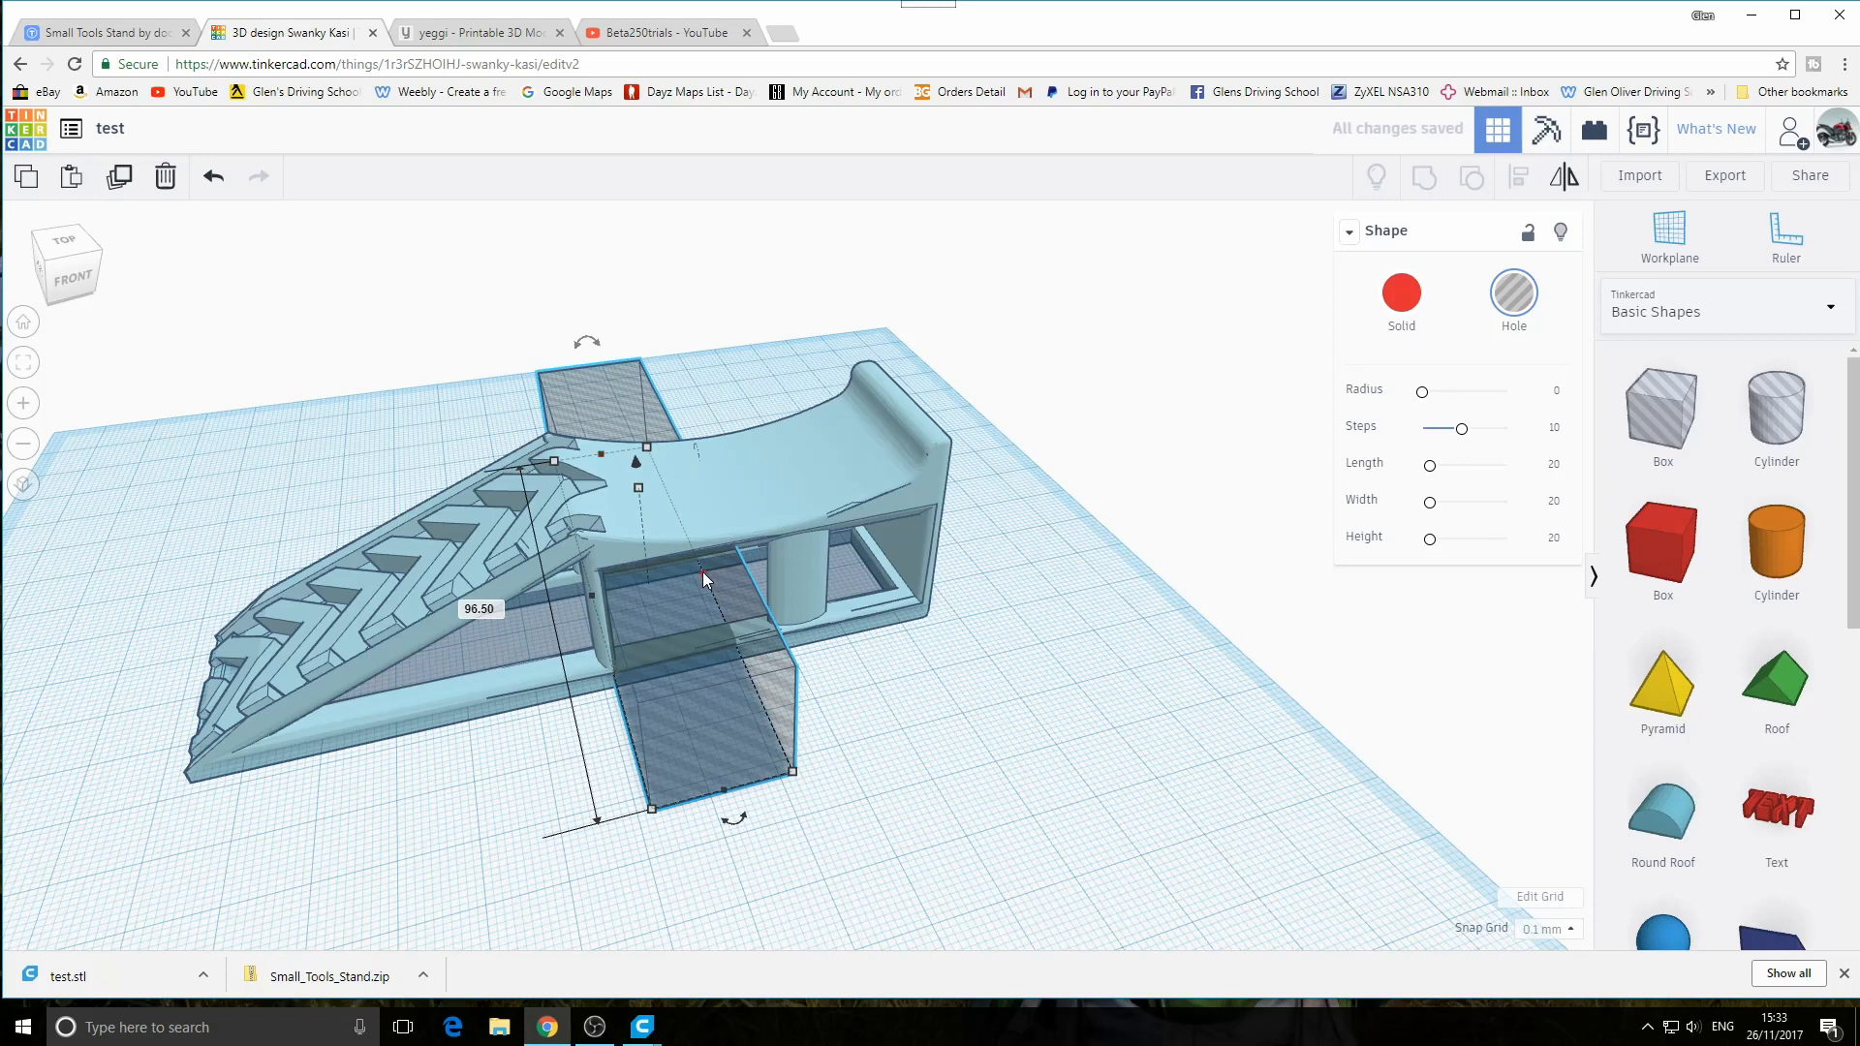
pyautogui.moveTo(704, 573); pyautogui.dragTo(960, 560)
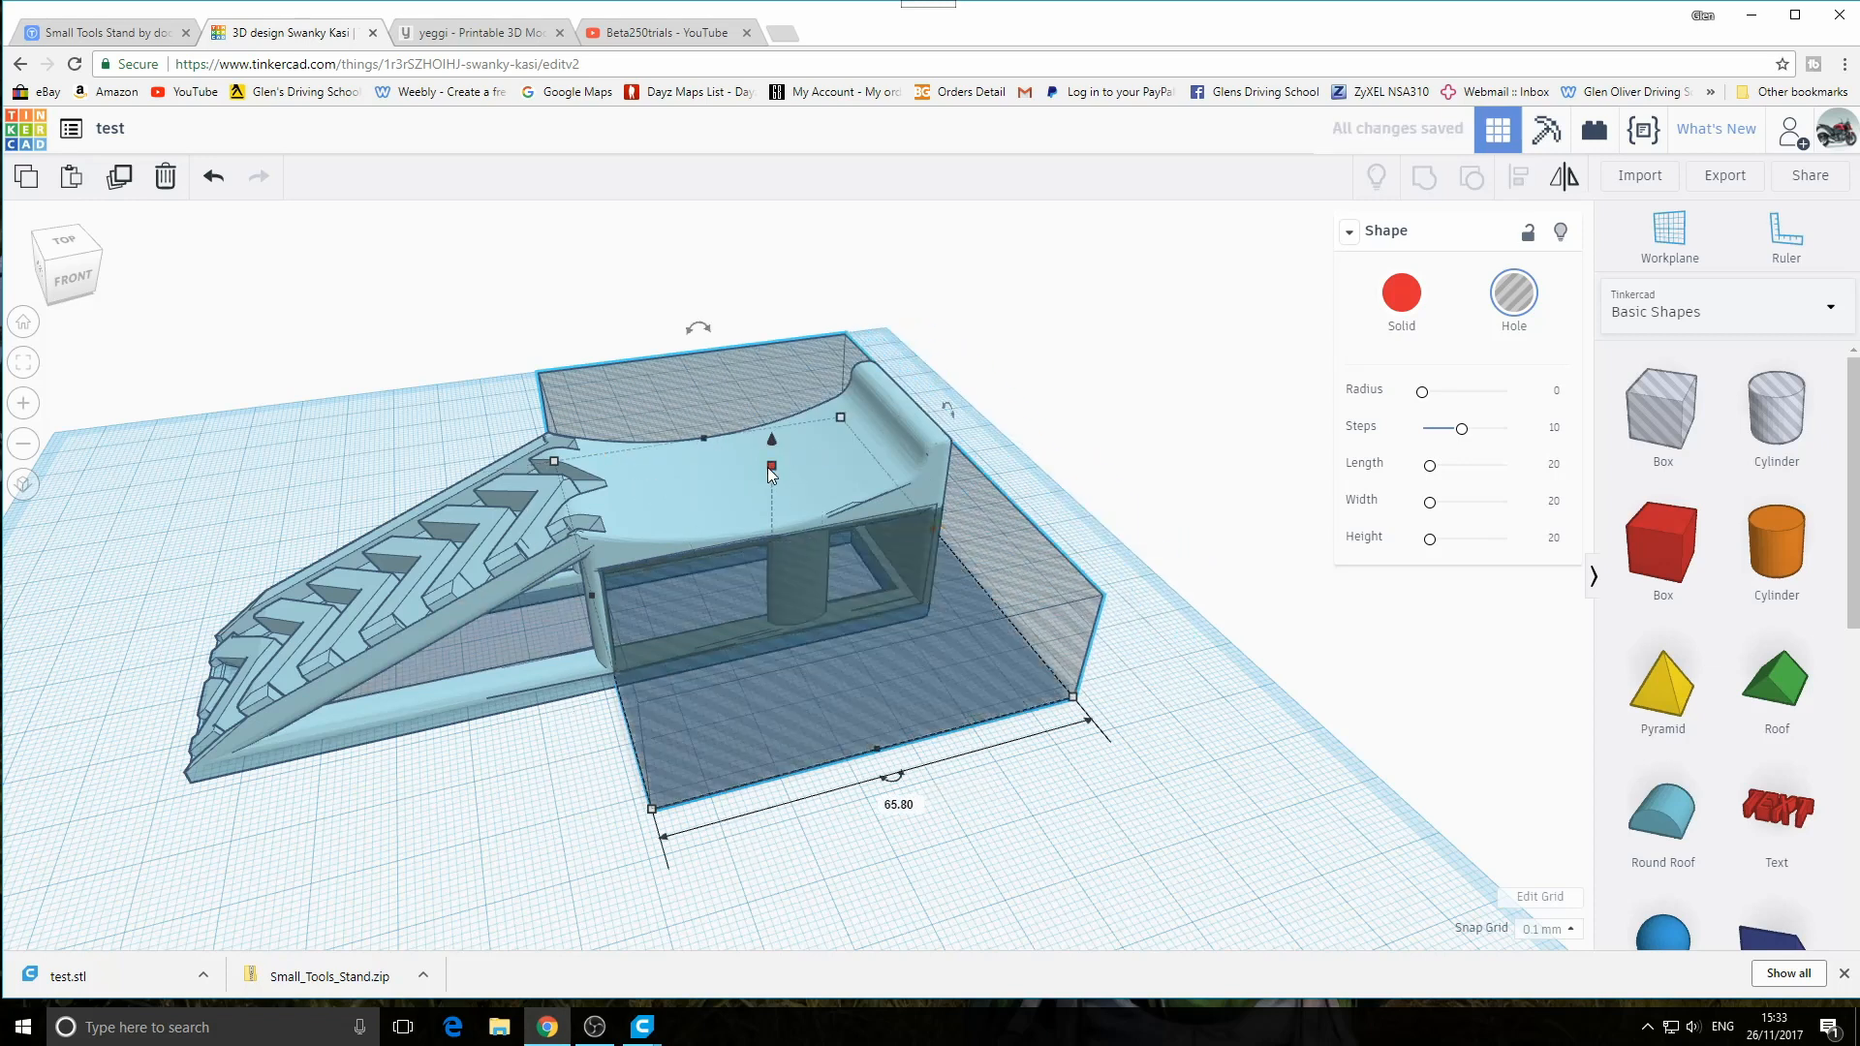
pyautogui.moveTo(772, 467); pyautogui.dragTo(775, 391)
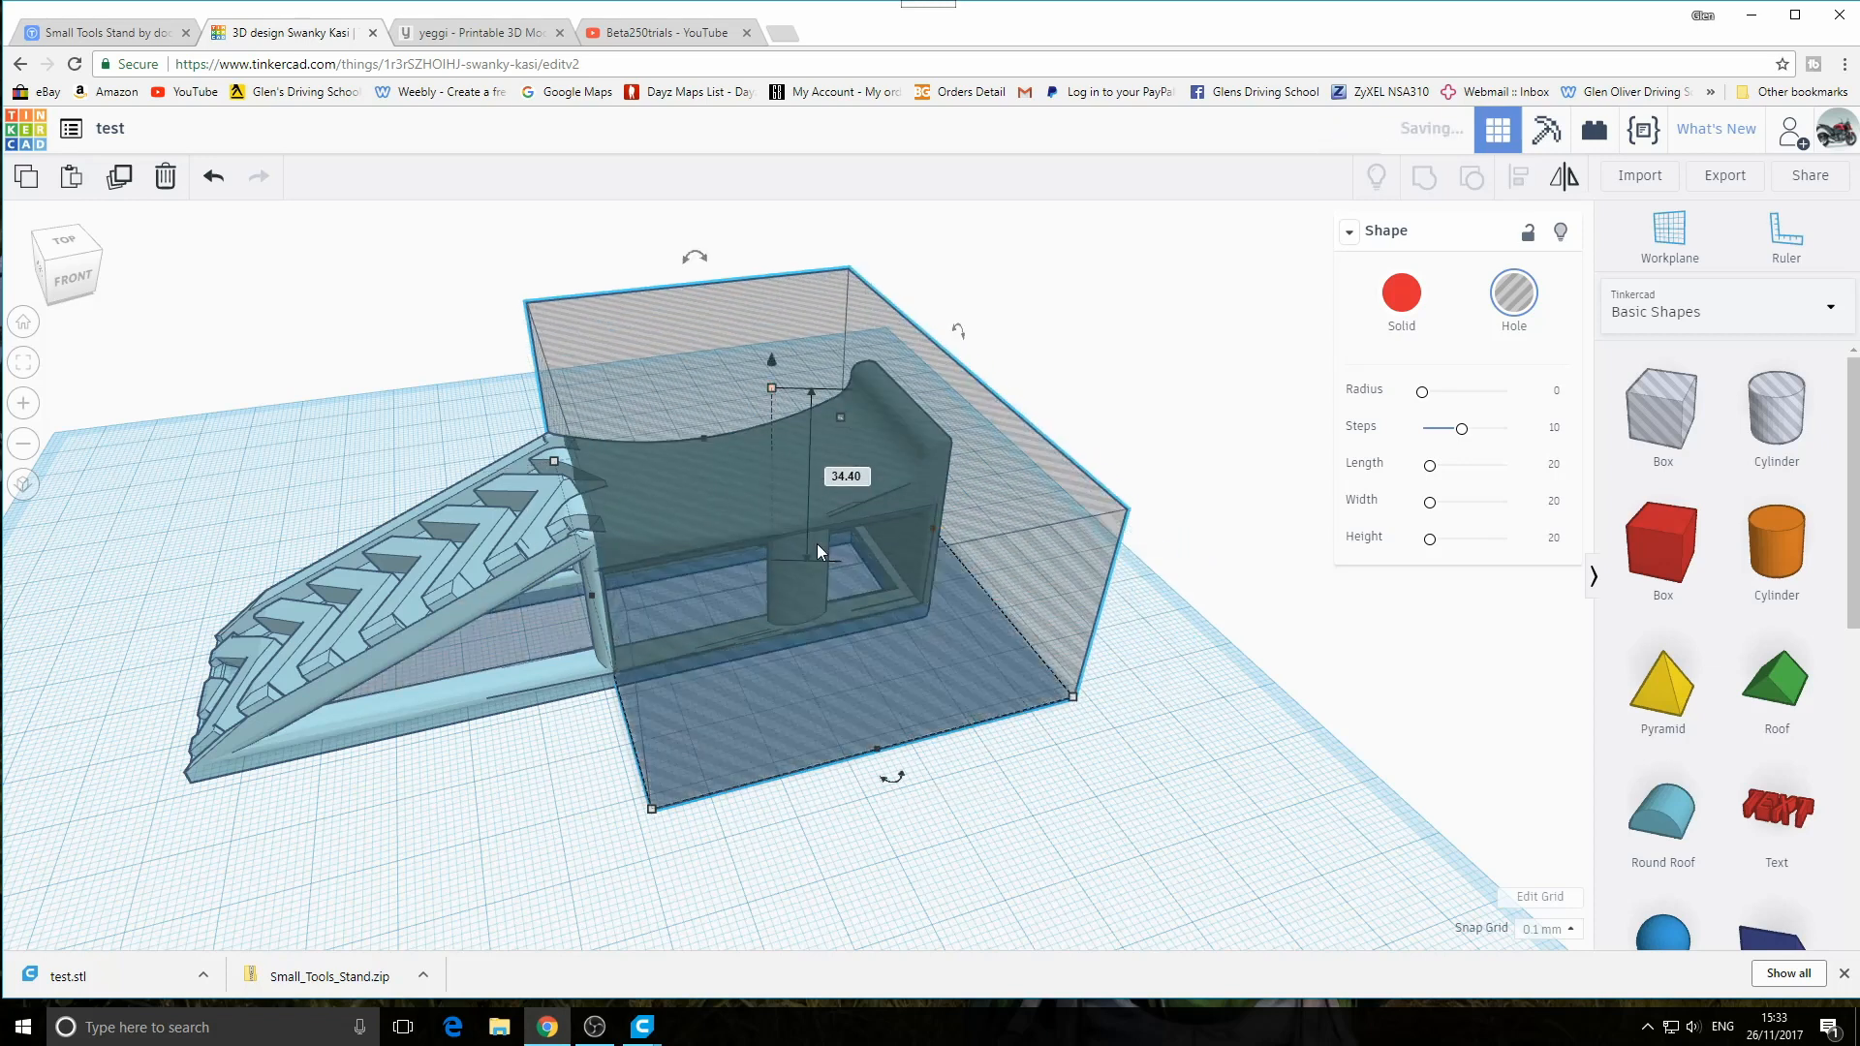
# Compare how the box hole and the ramp sit on the workplane, checking each one's height from the front and side
pyautogui.moveTo(817, 544); pyautogui.dragTo(1027, 618, button='right')
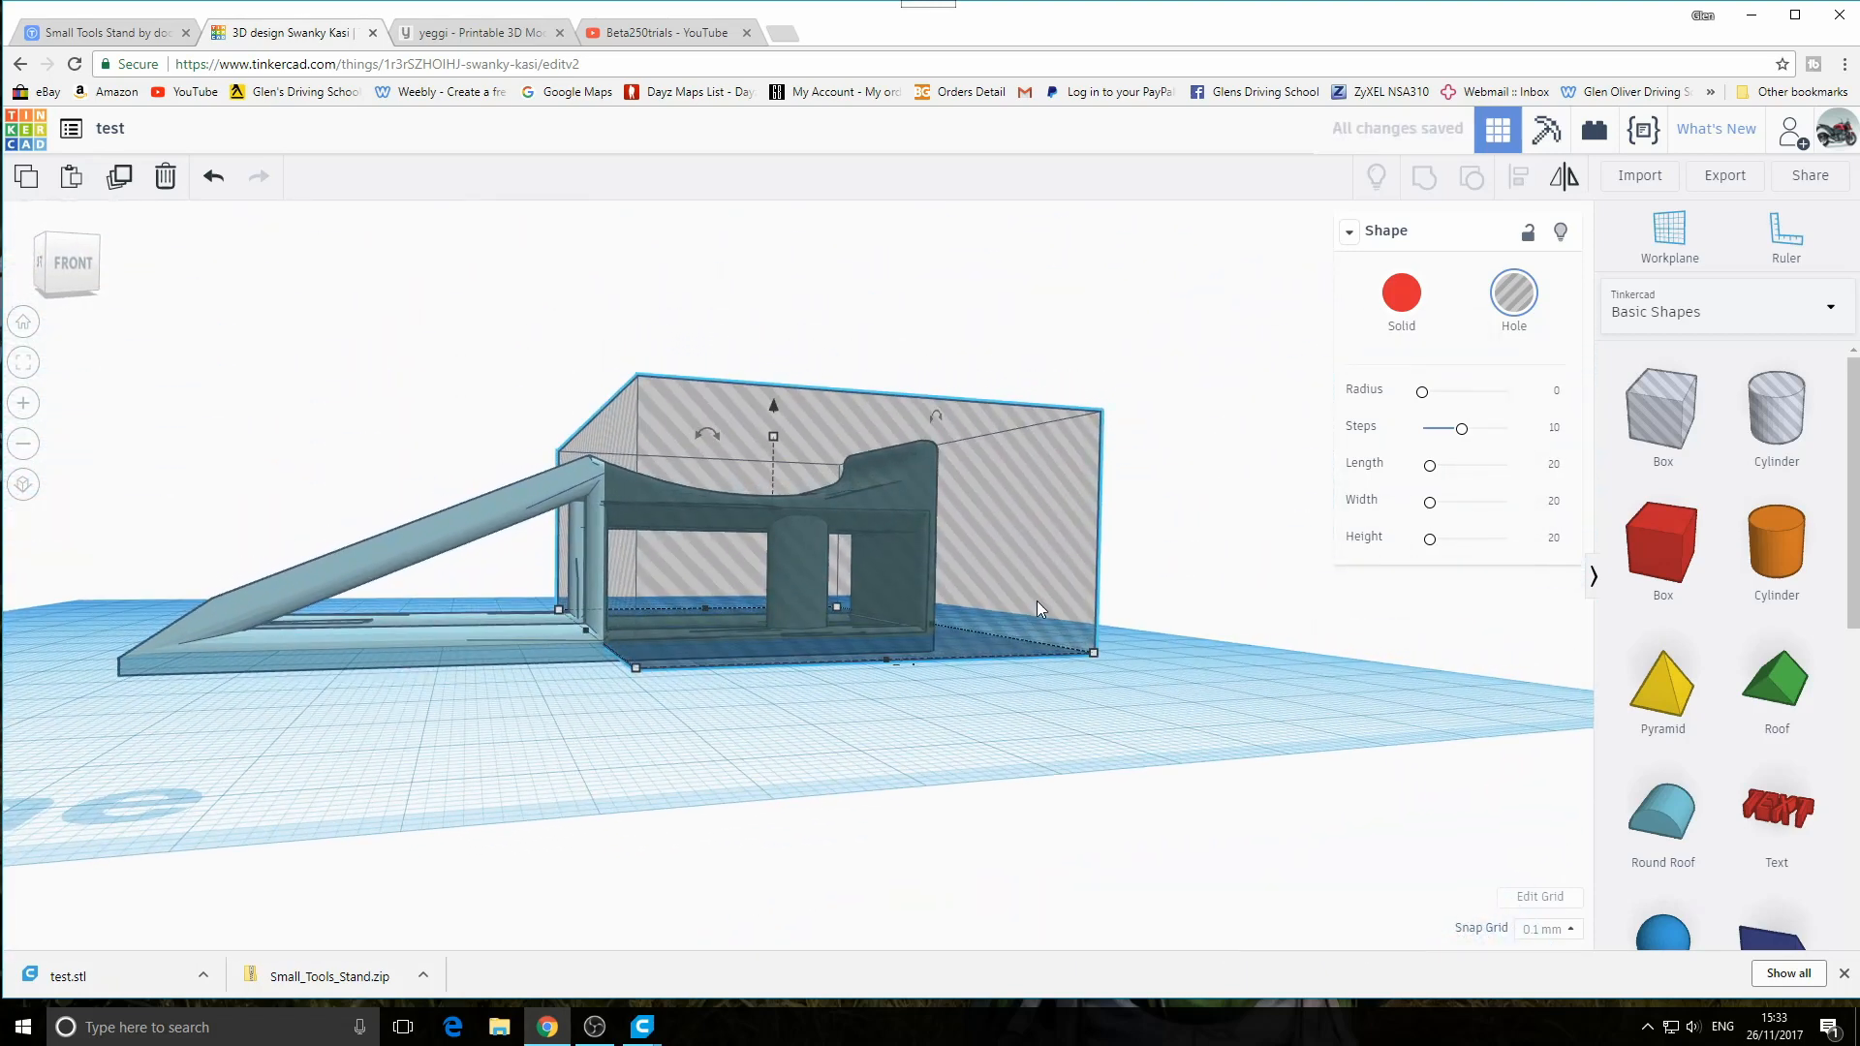
pyautogui.click(775, 409)
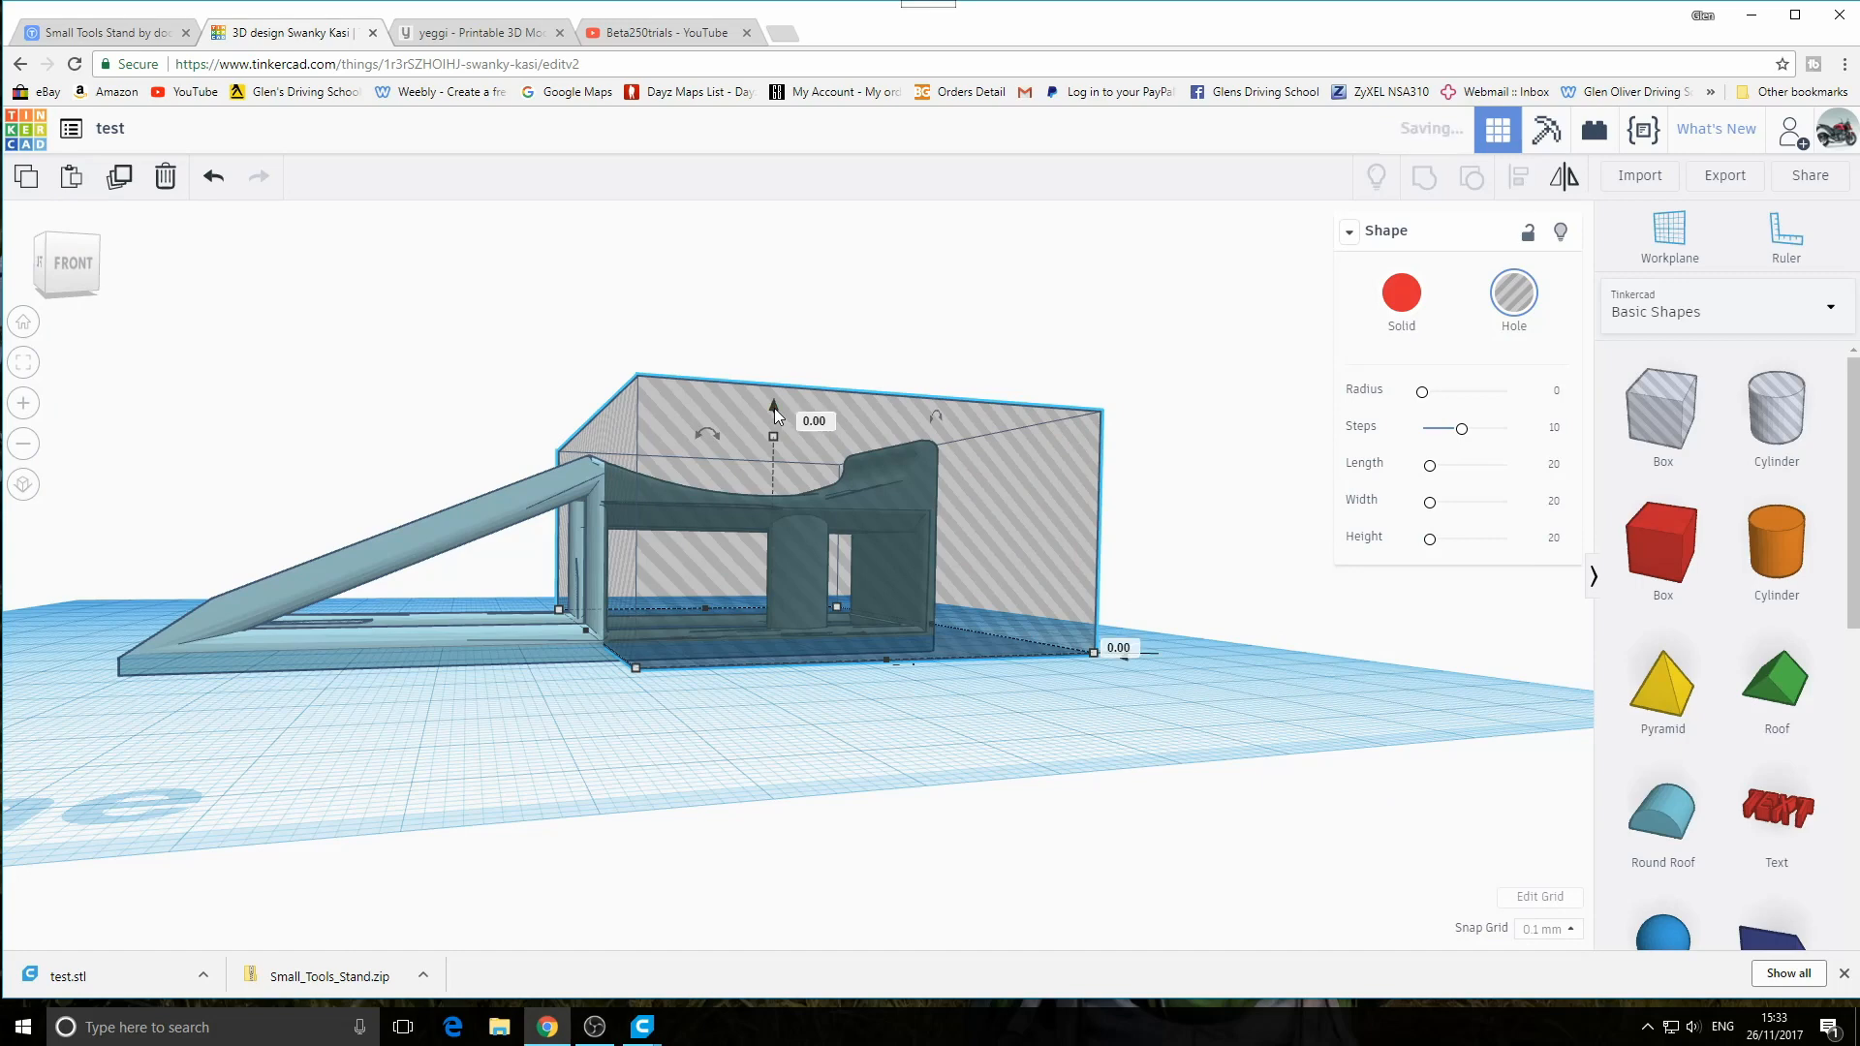
pyautogui.moveTo(1084, 734); pyautogui.dragTo(1434, 715, button='right')
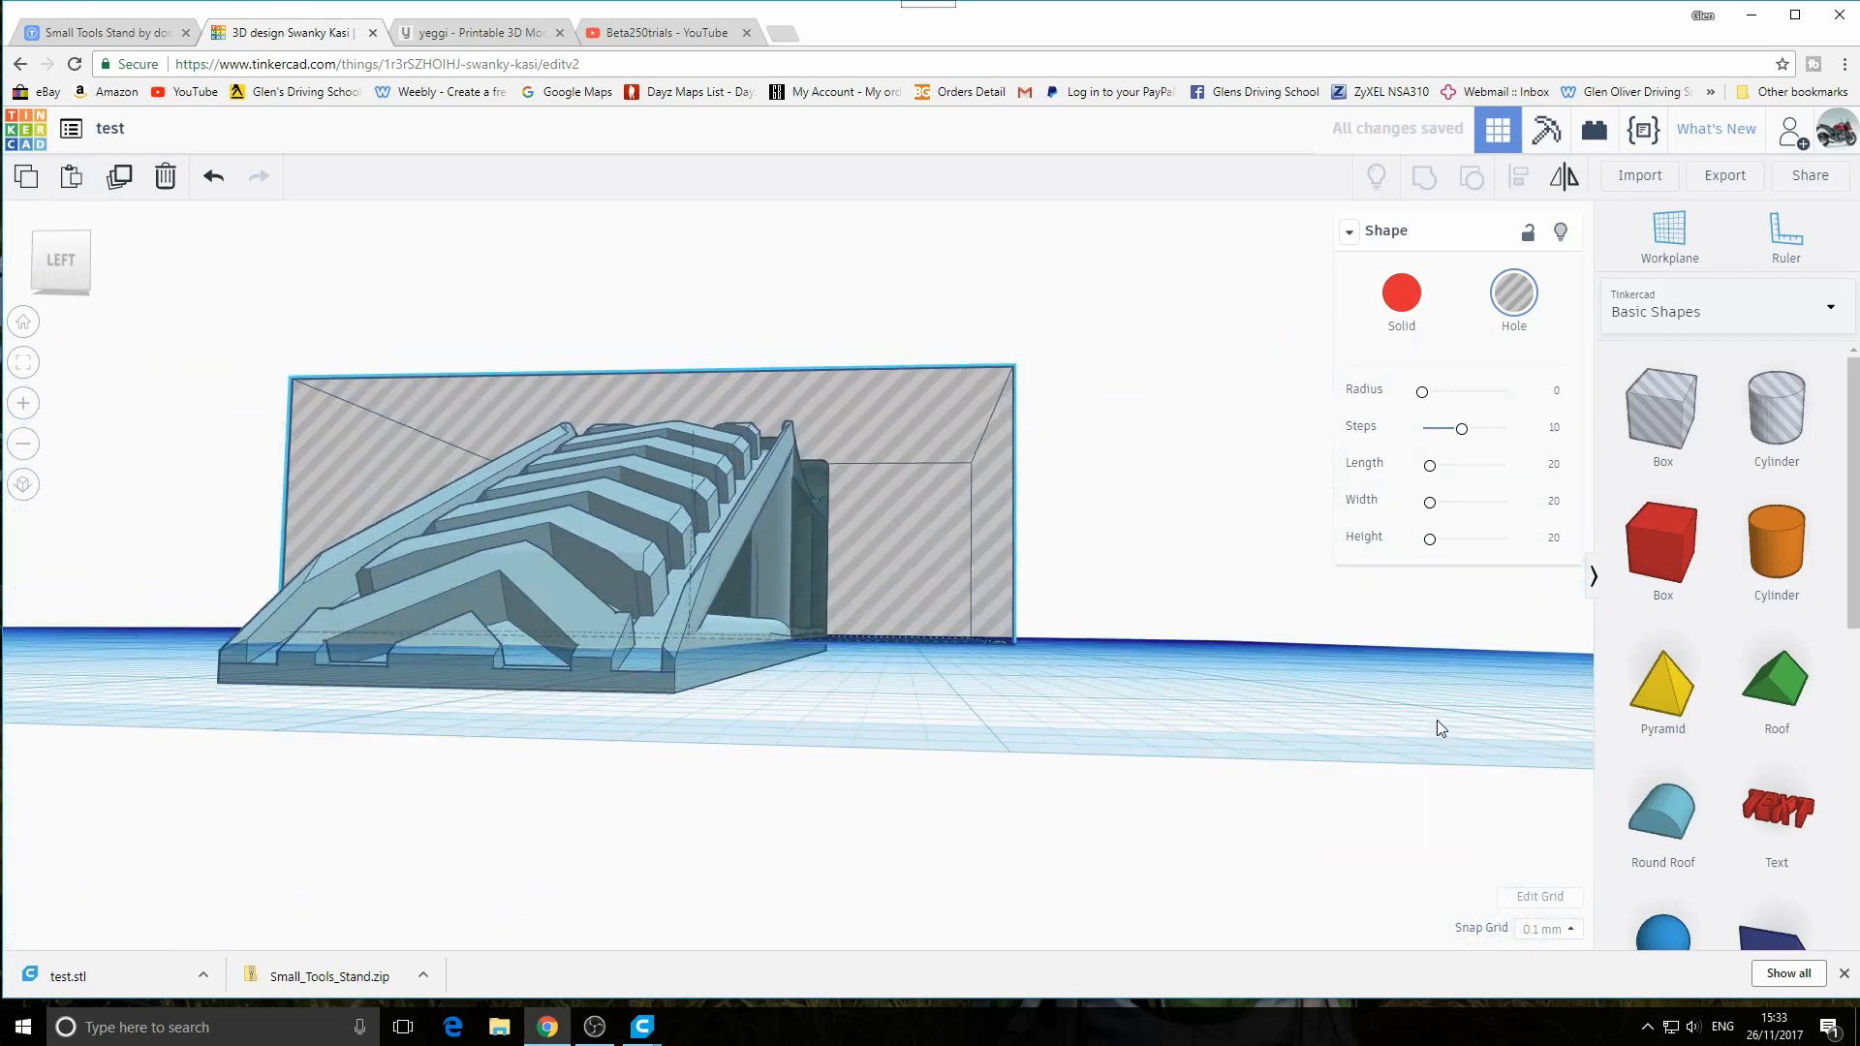
pyautogui.click(653, 587)
pyautogui.moveTo(1091, 635); pyautogui.dragTo(1029, 692, button='right')
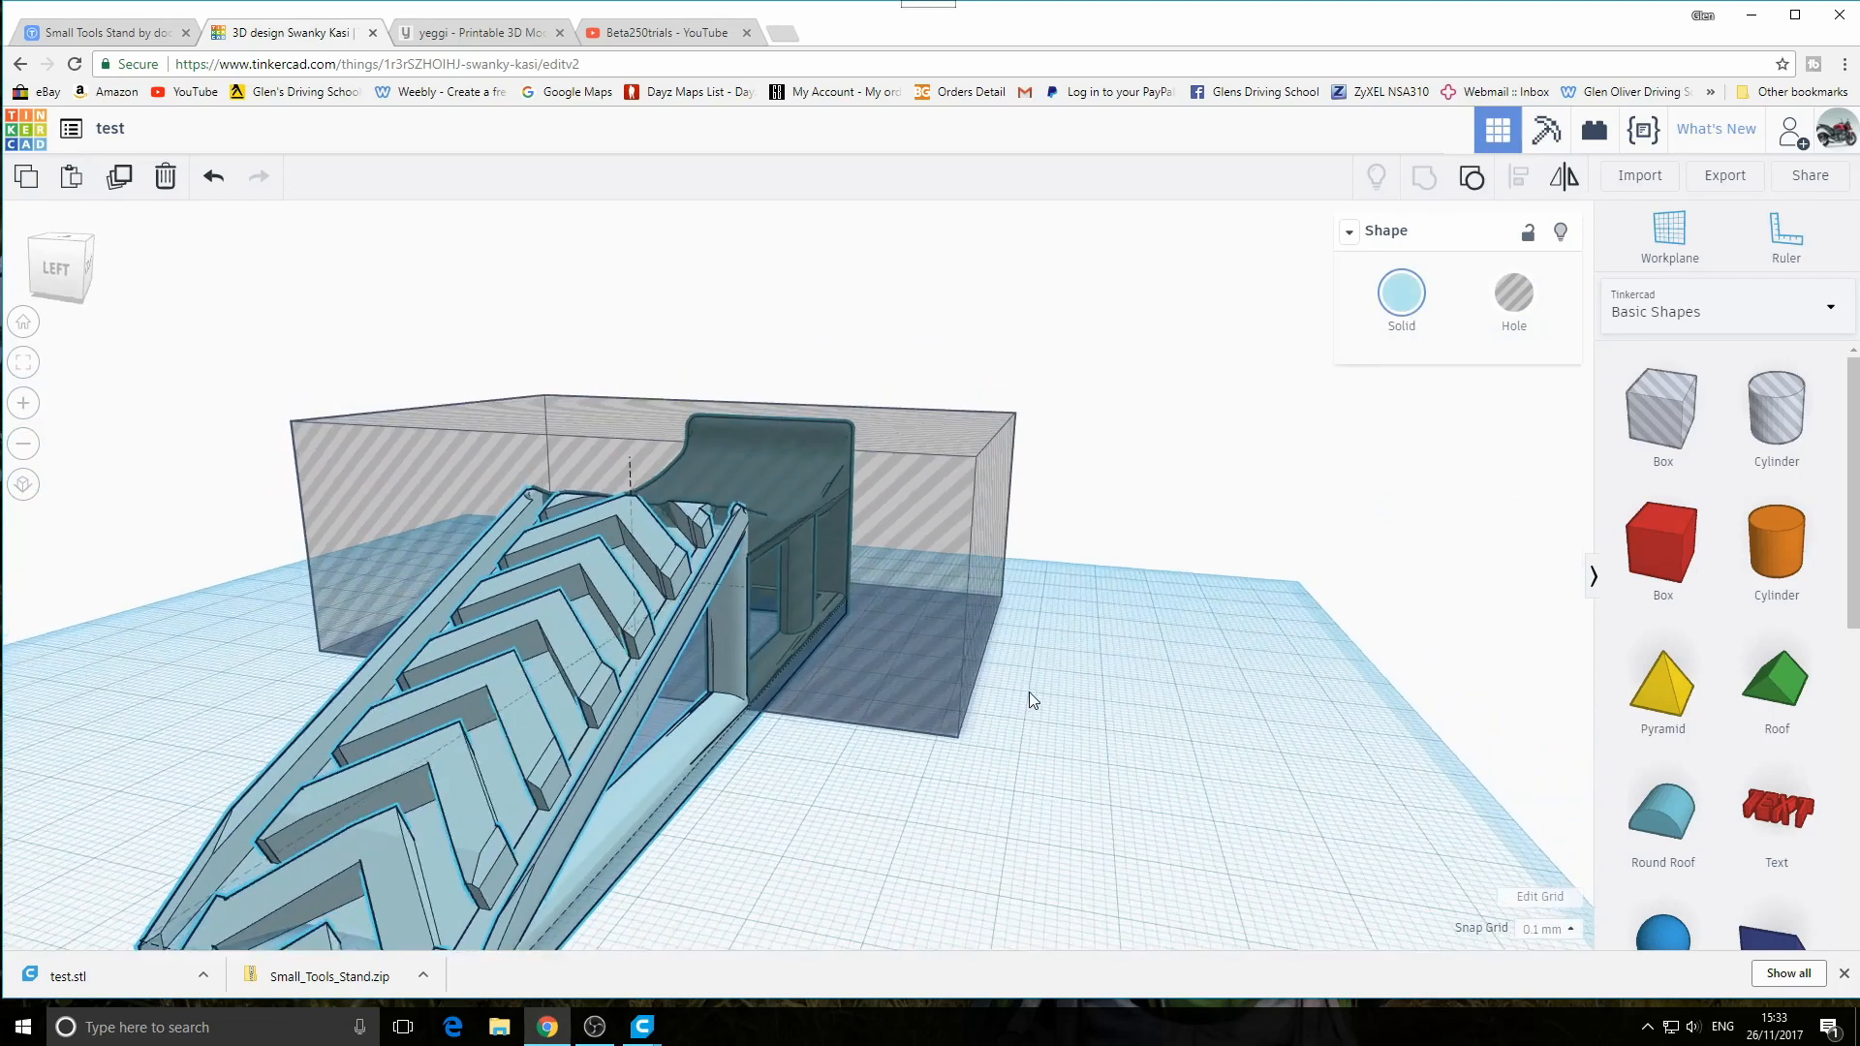
pyautogui.click(625, 431)
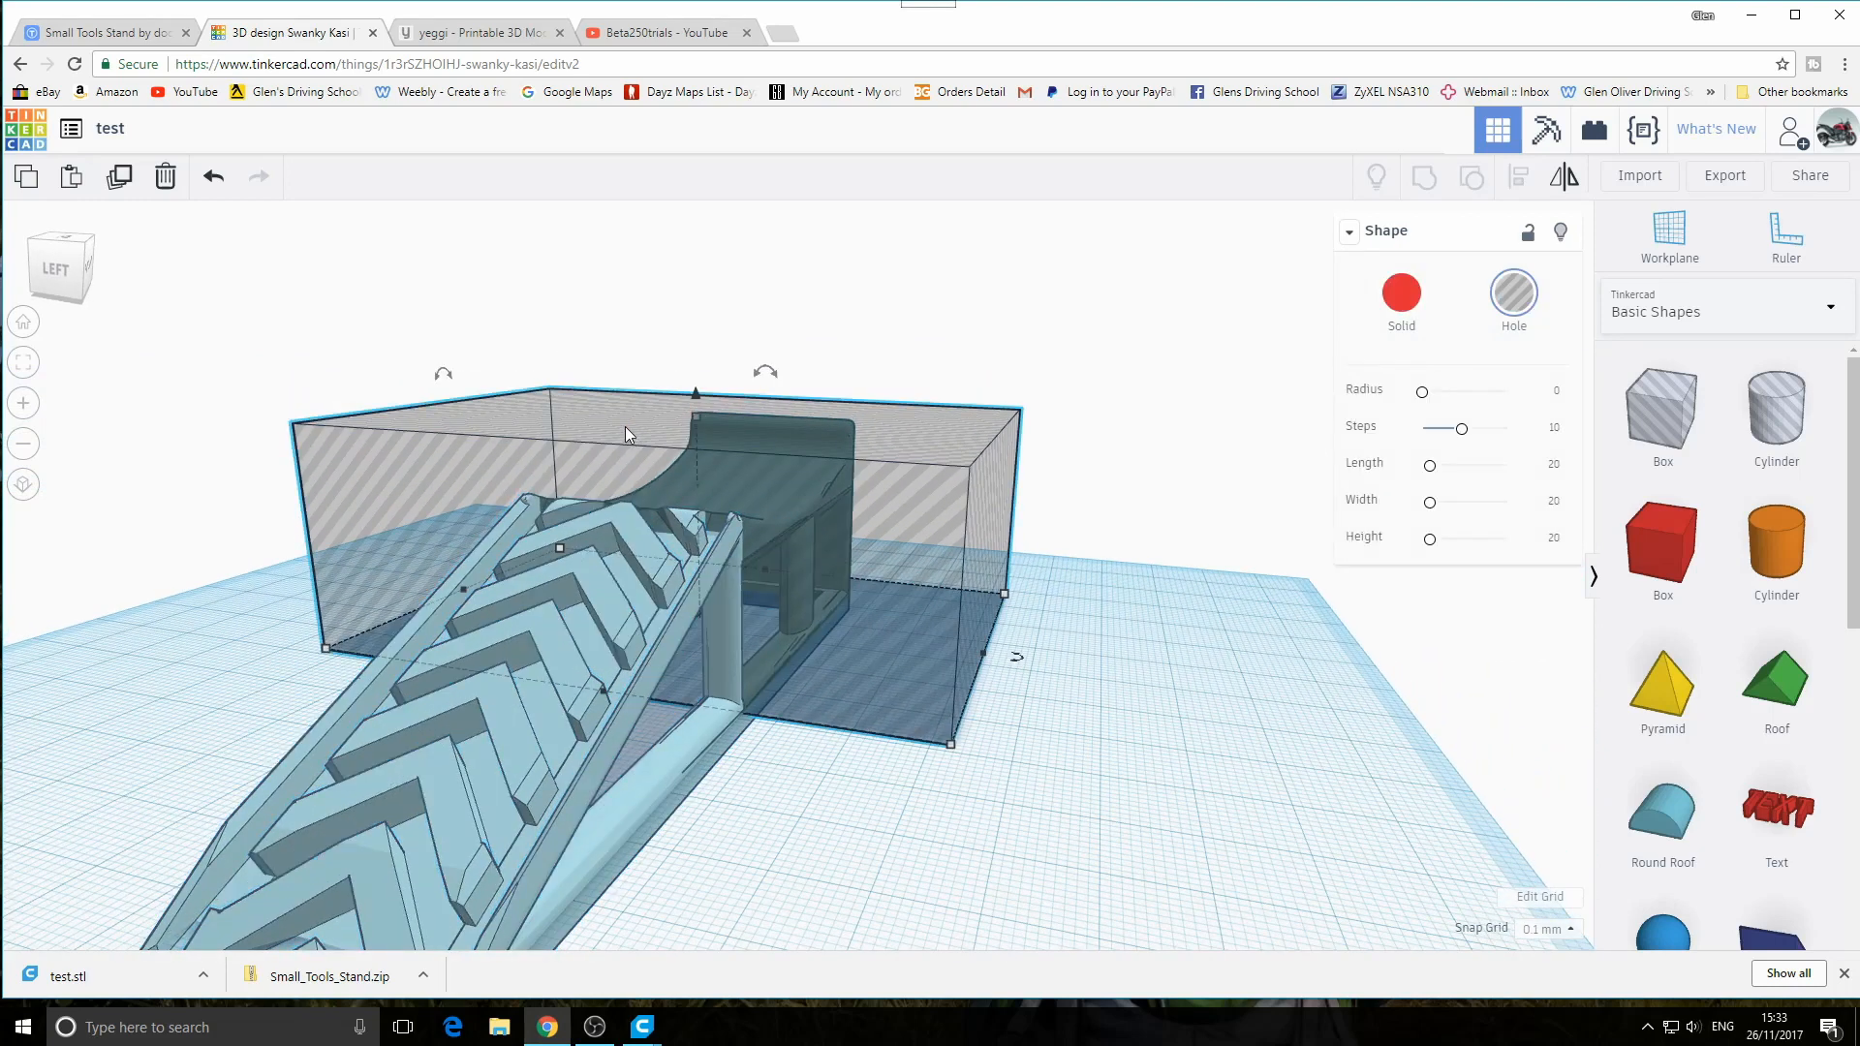
pyautogui.click(613, 525)
pyautogui.click(622, 423)
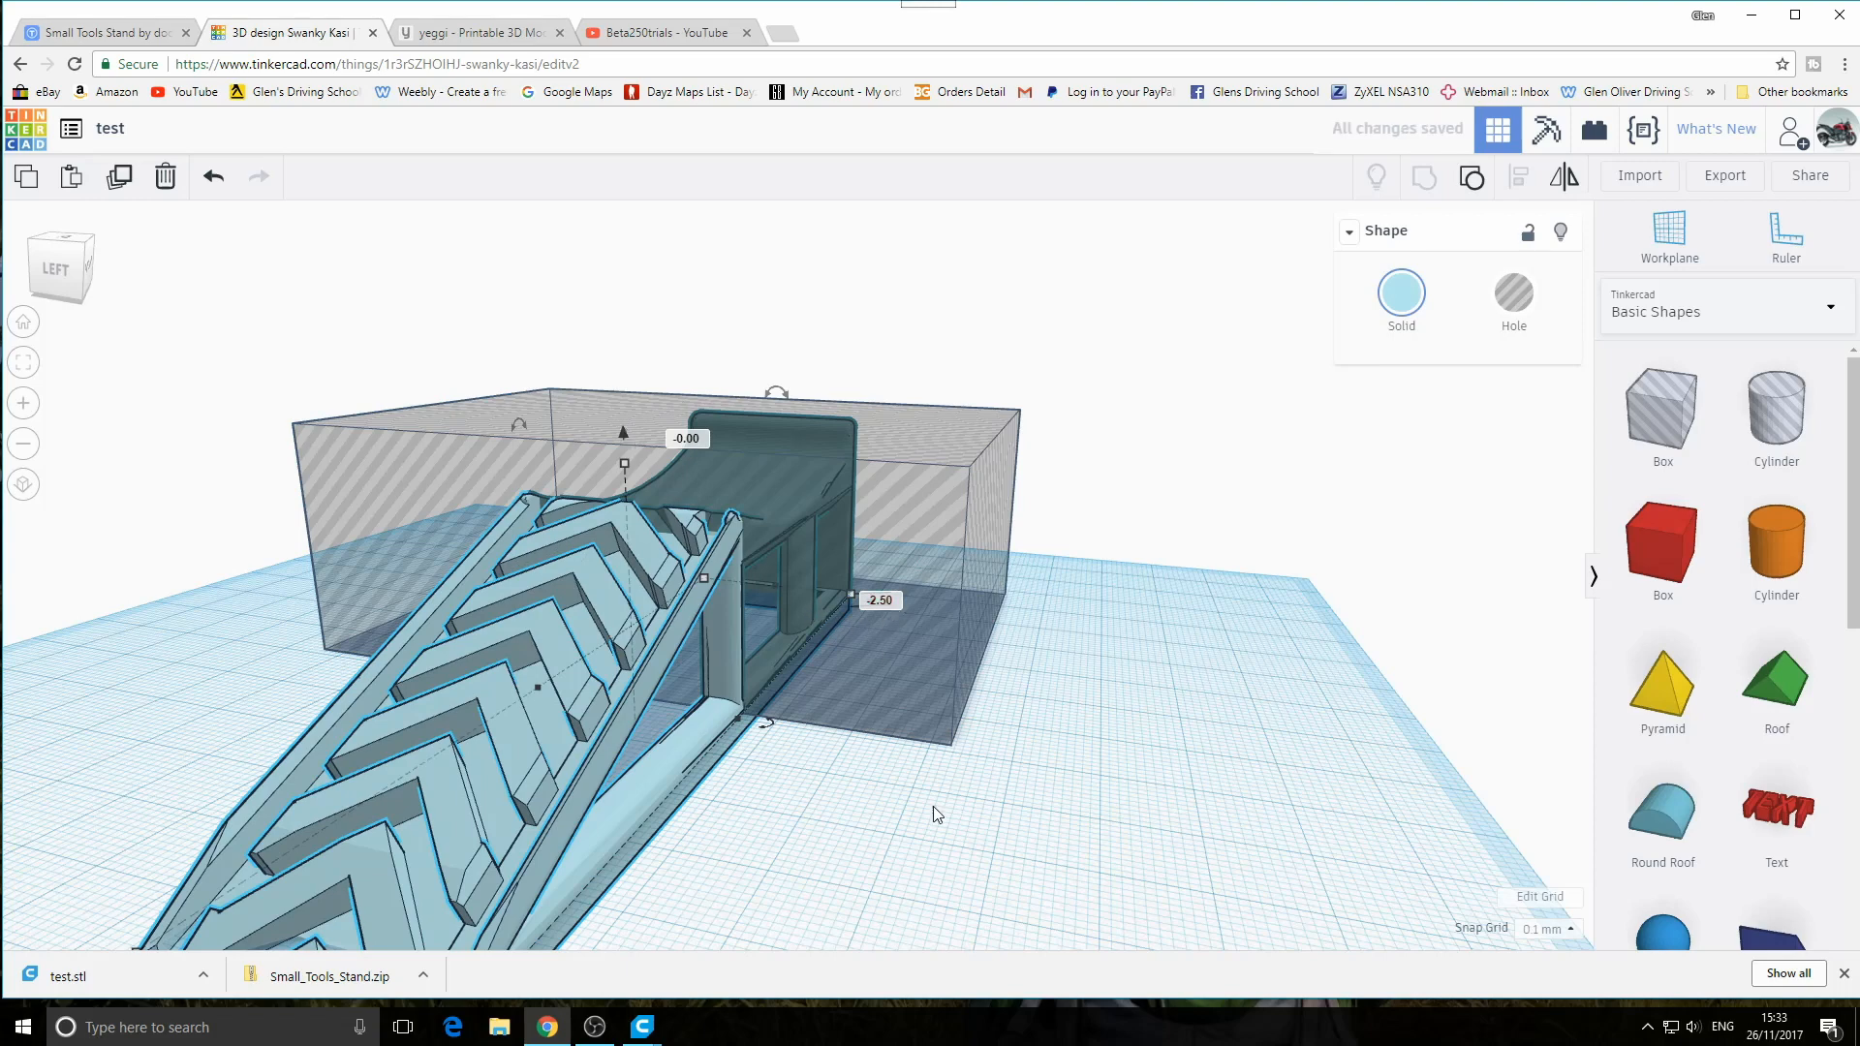
pyautogui.moveTo(933, 806); pyautogui.dragTo(797, 798, button='right')
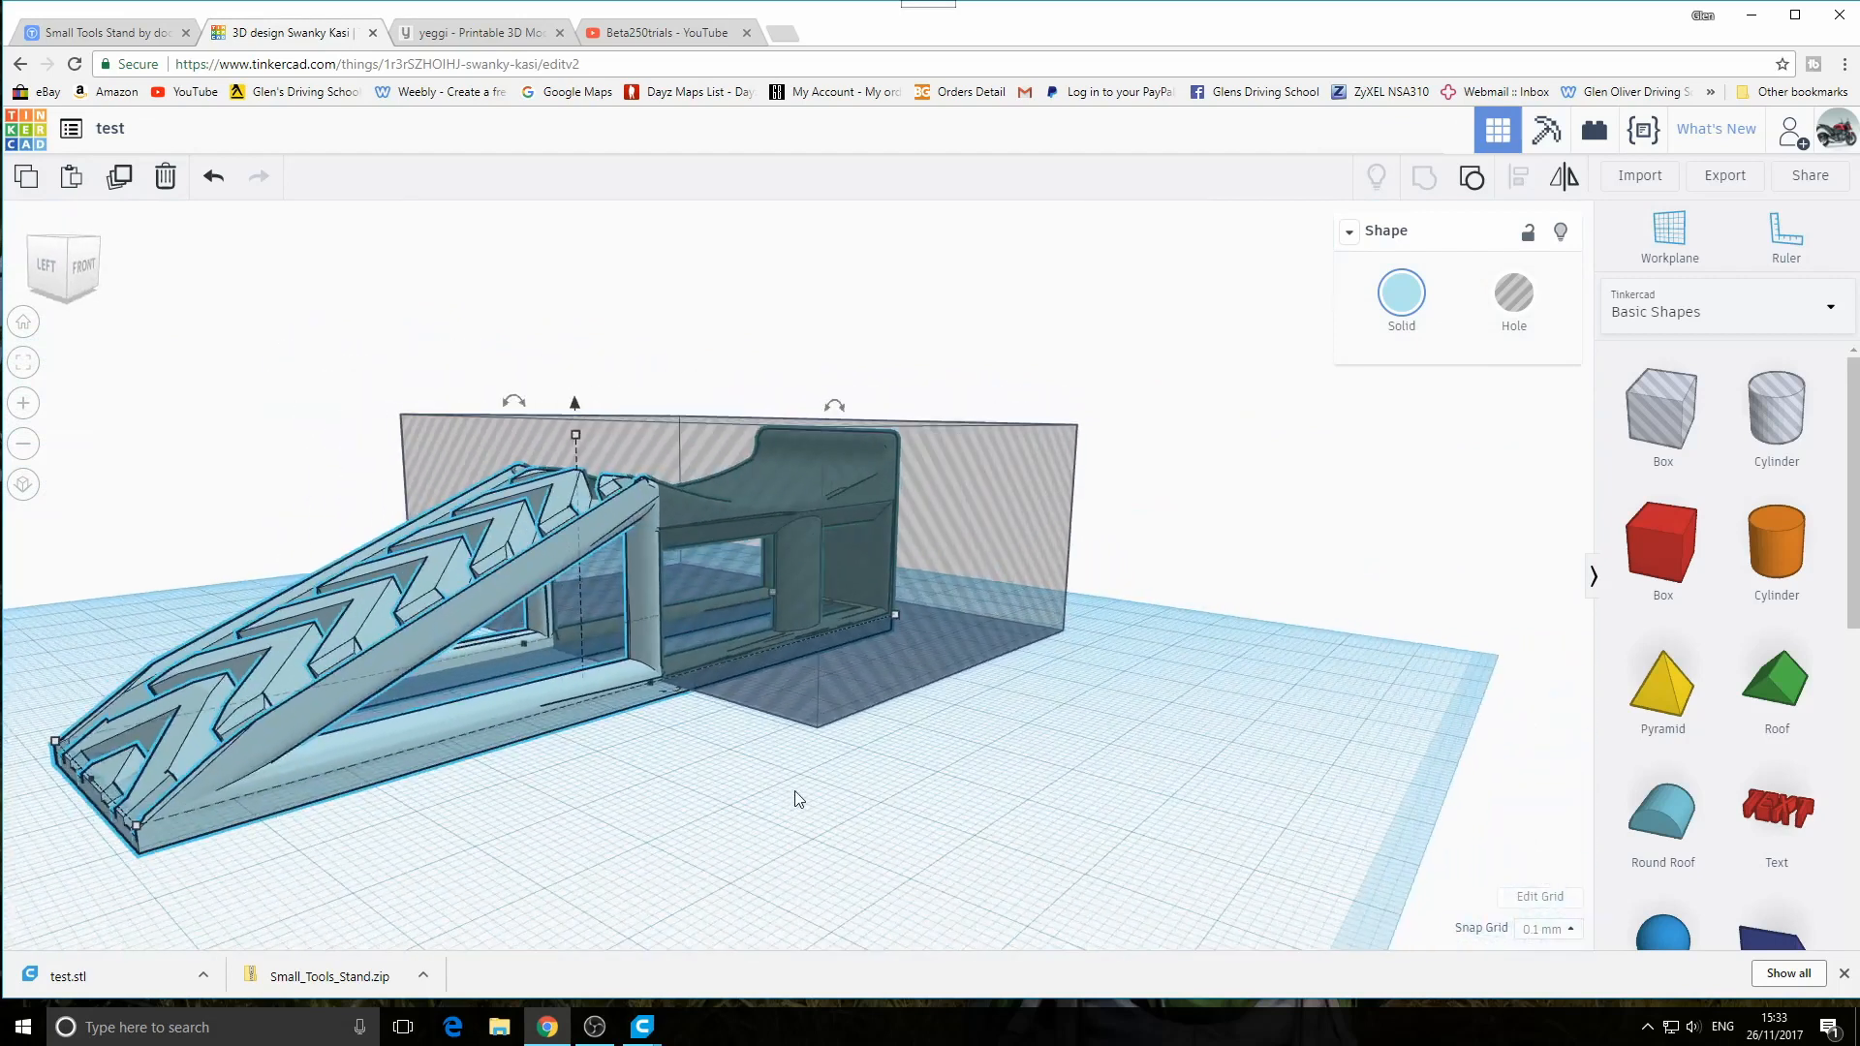
# Seat the ramp on the workplane at height 0.00 and stretch the box hole slightly taller so it clears the ramp's top
pyautogui.click(572, 408)
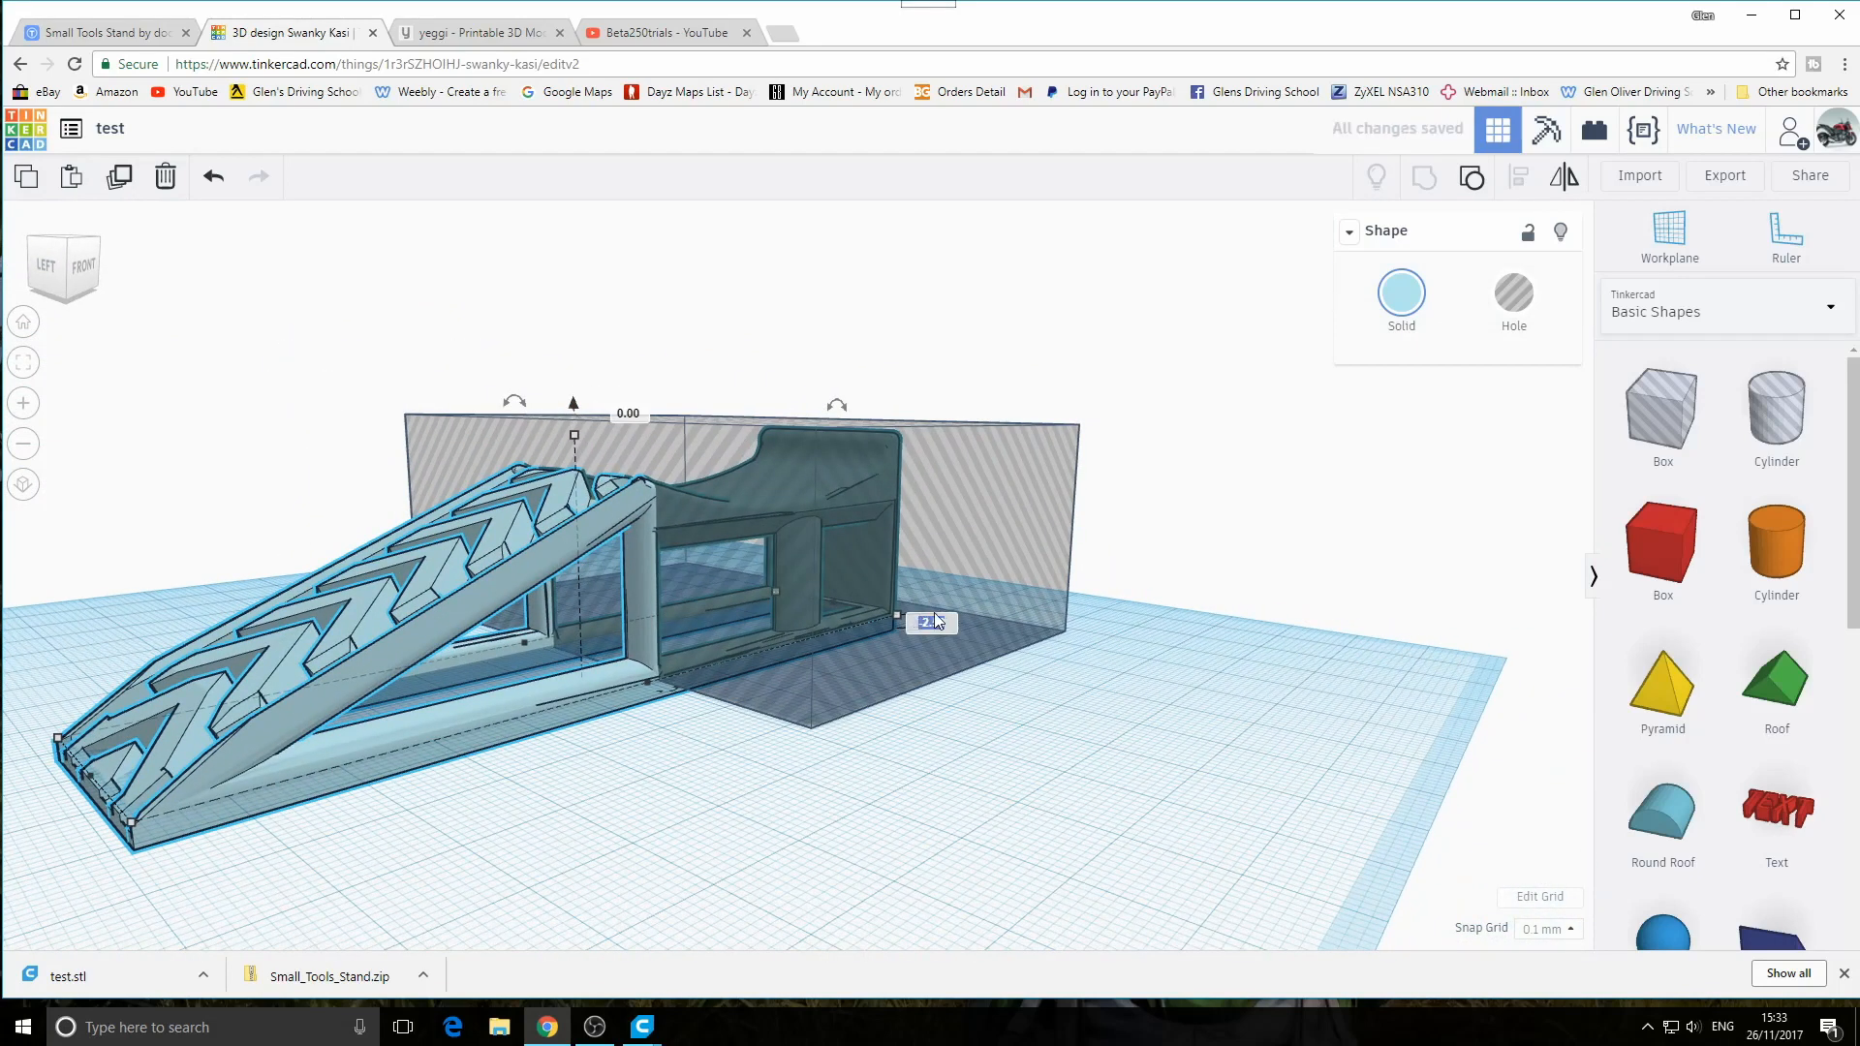
pyautogui.press('Return')
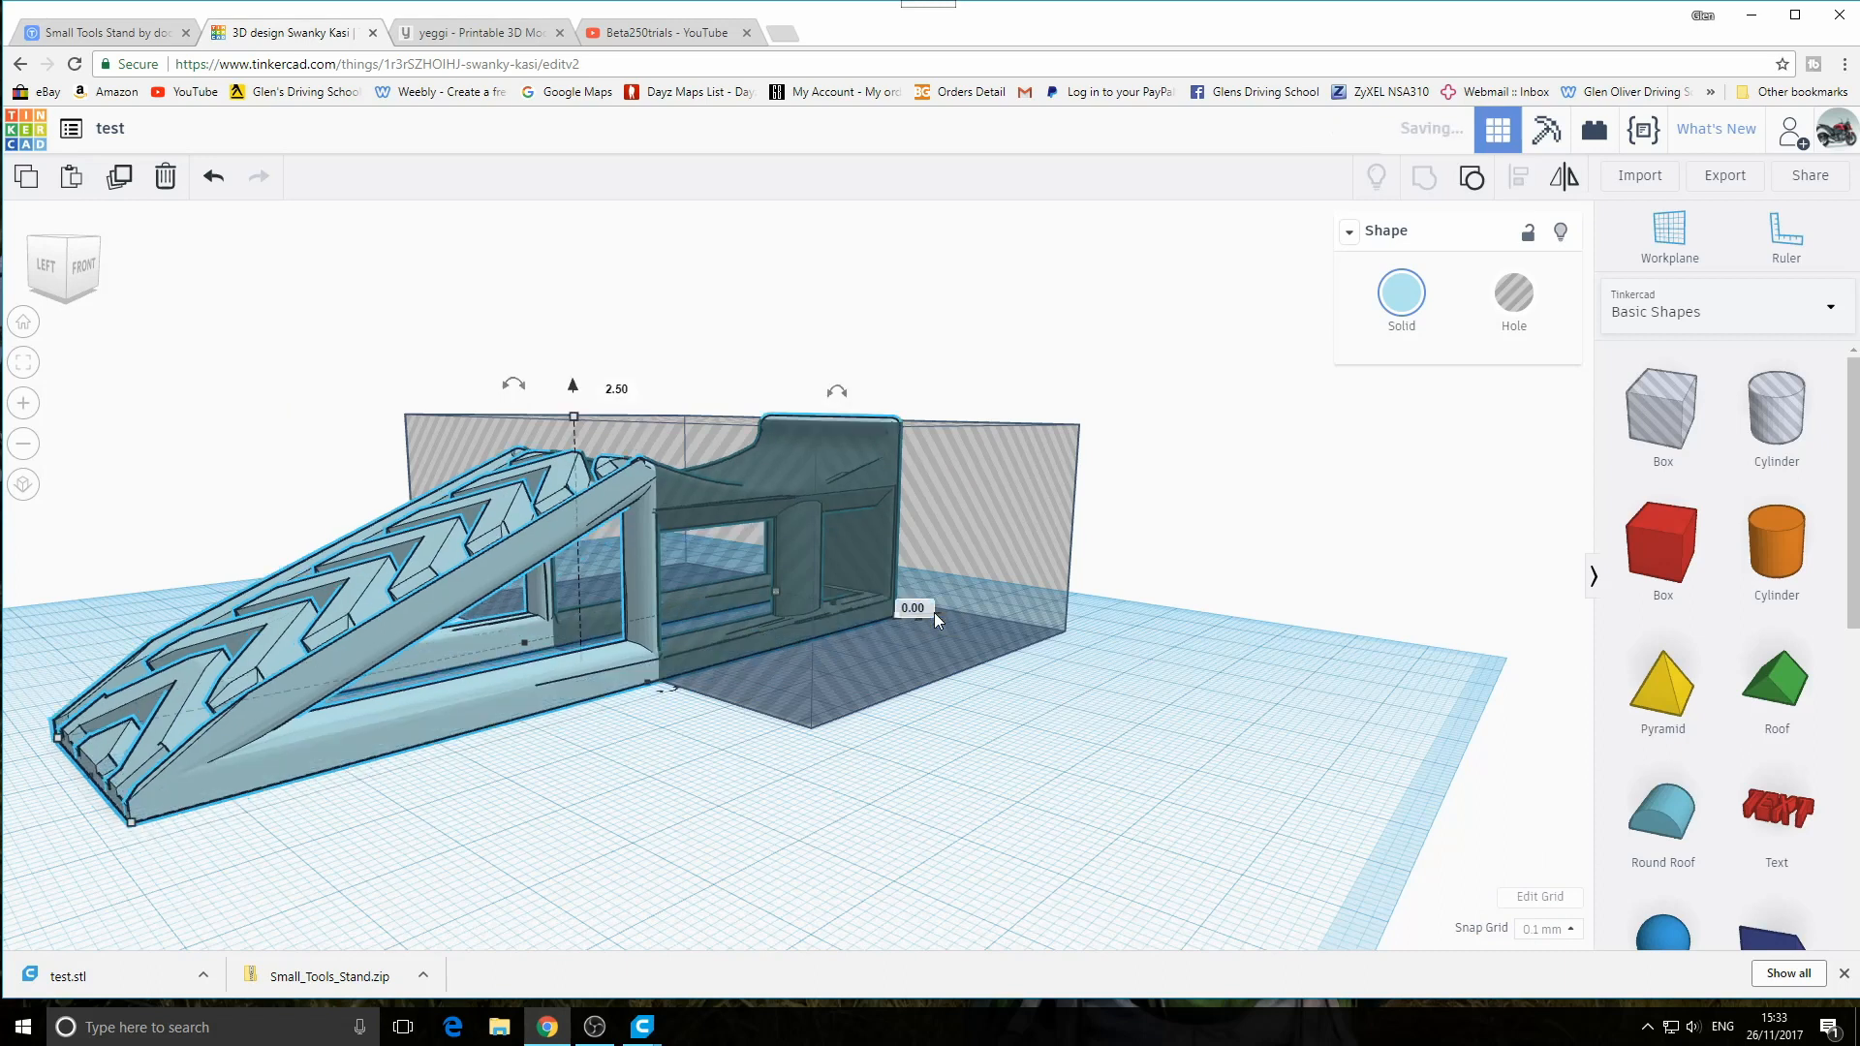
pyautogui.moveTo(1102, 804); pyautogui.dragTo(1150, 891, button='right')
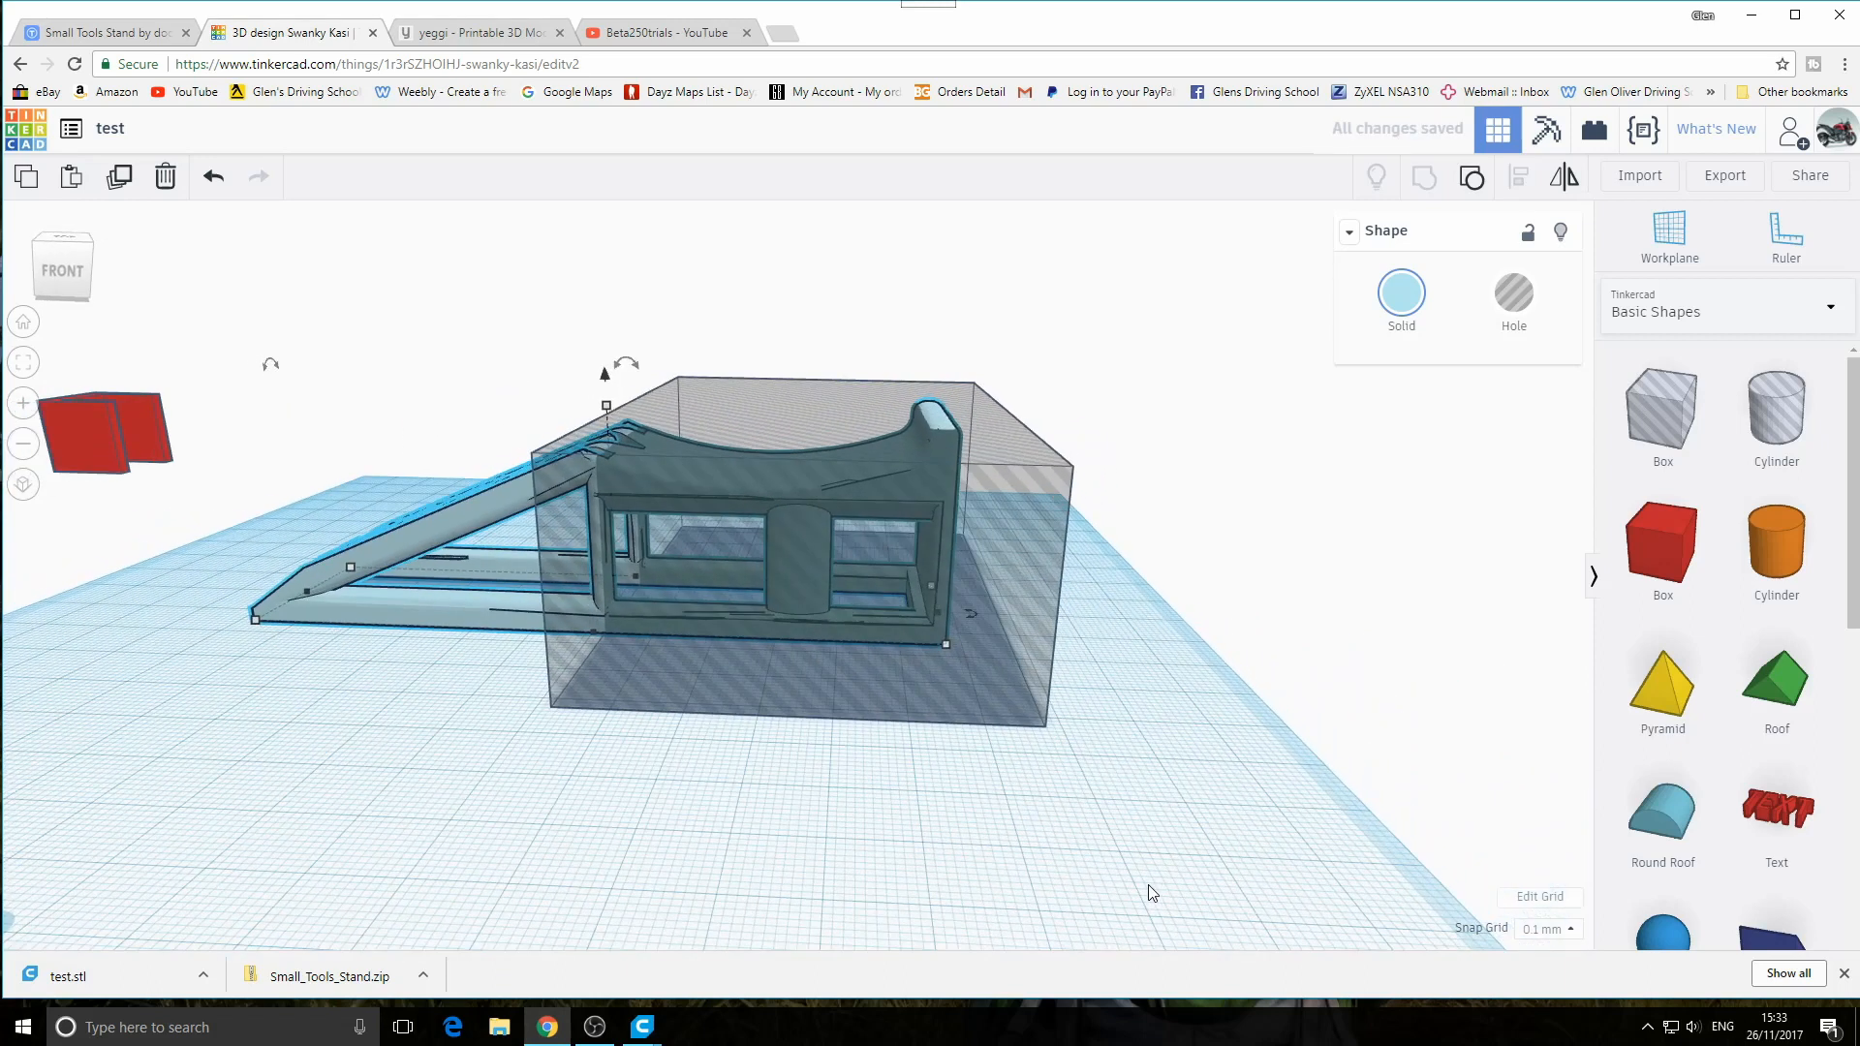
pyautogui.click(823, 441)
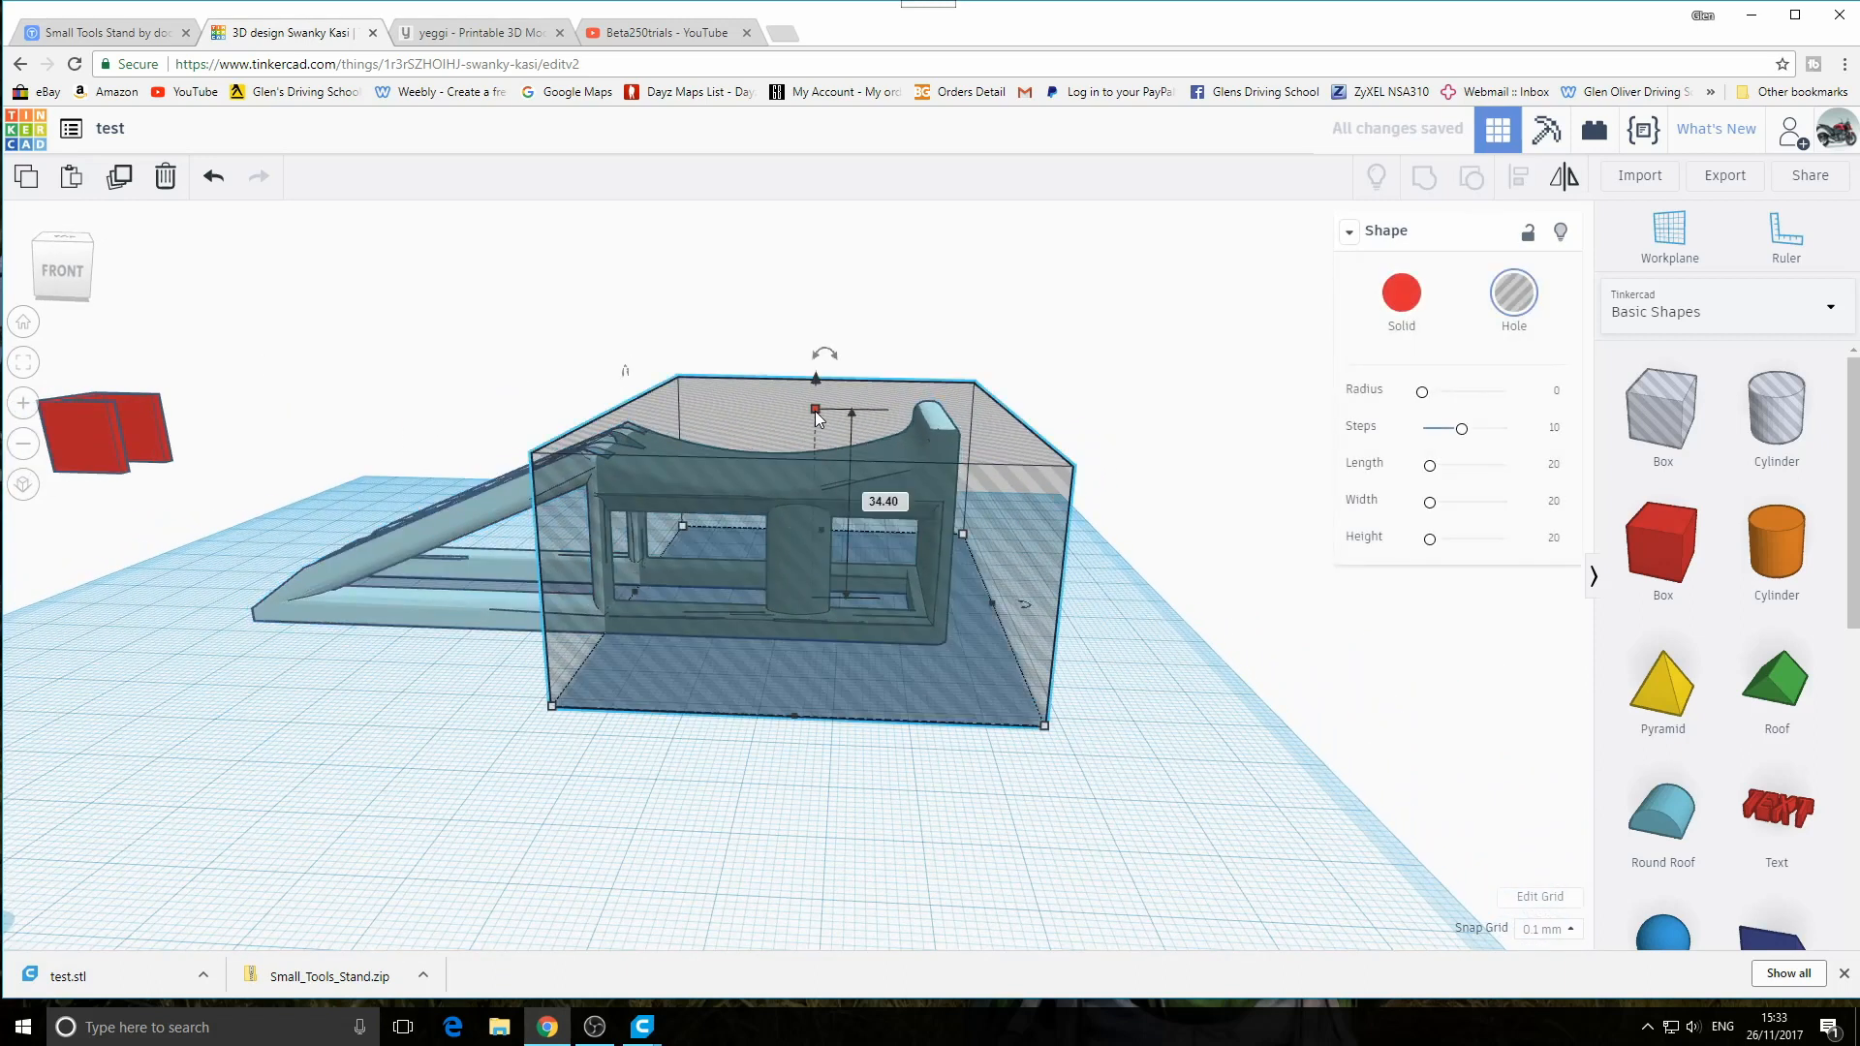
pyautogui.moveTo(816, 411); pyautogui.dragTo(817, 388)
# Try to cut away the ramp's curved half by grouping the ramp with the box hole
pyautogui.moveTo(1223, 837); pyautogui.dragTo(370, 351)
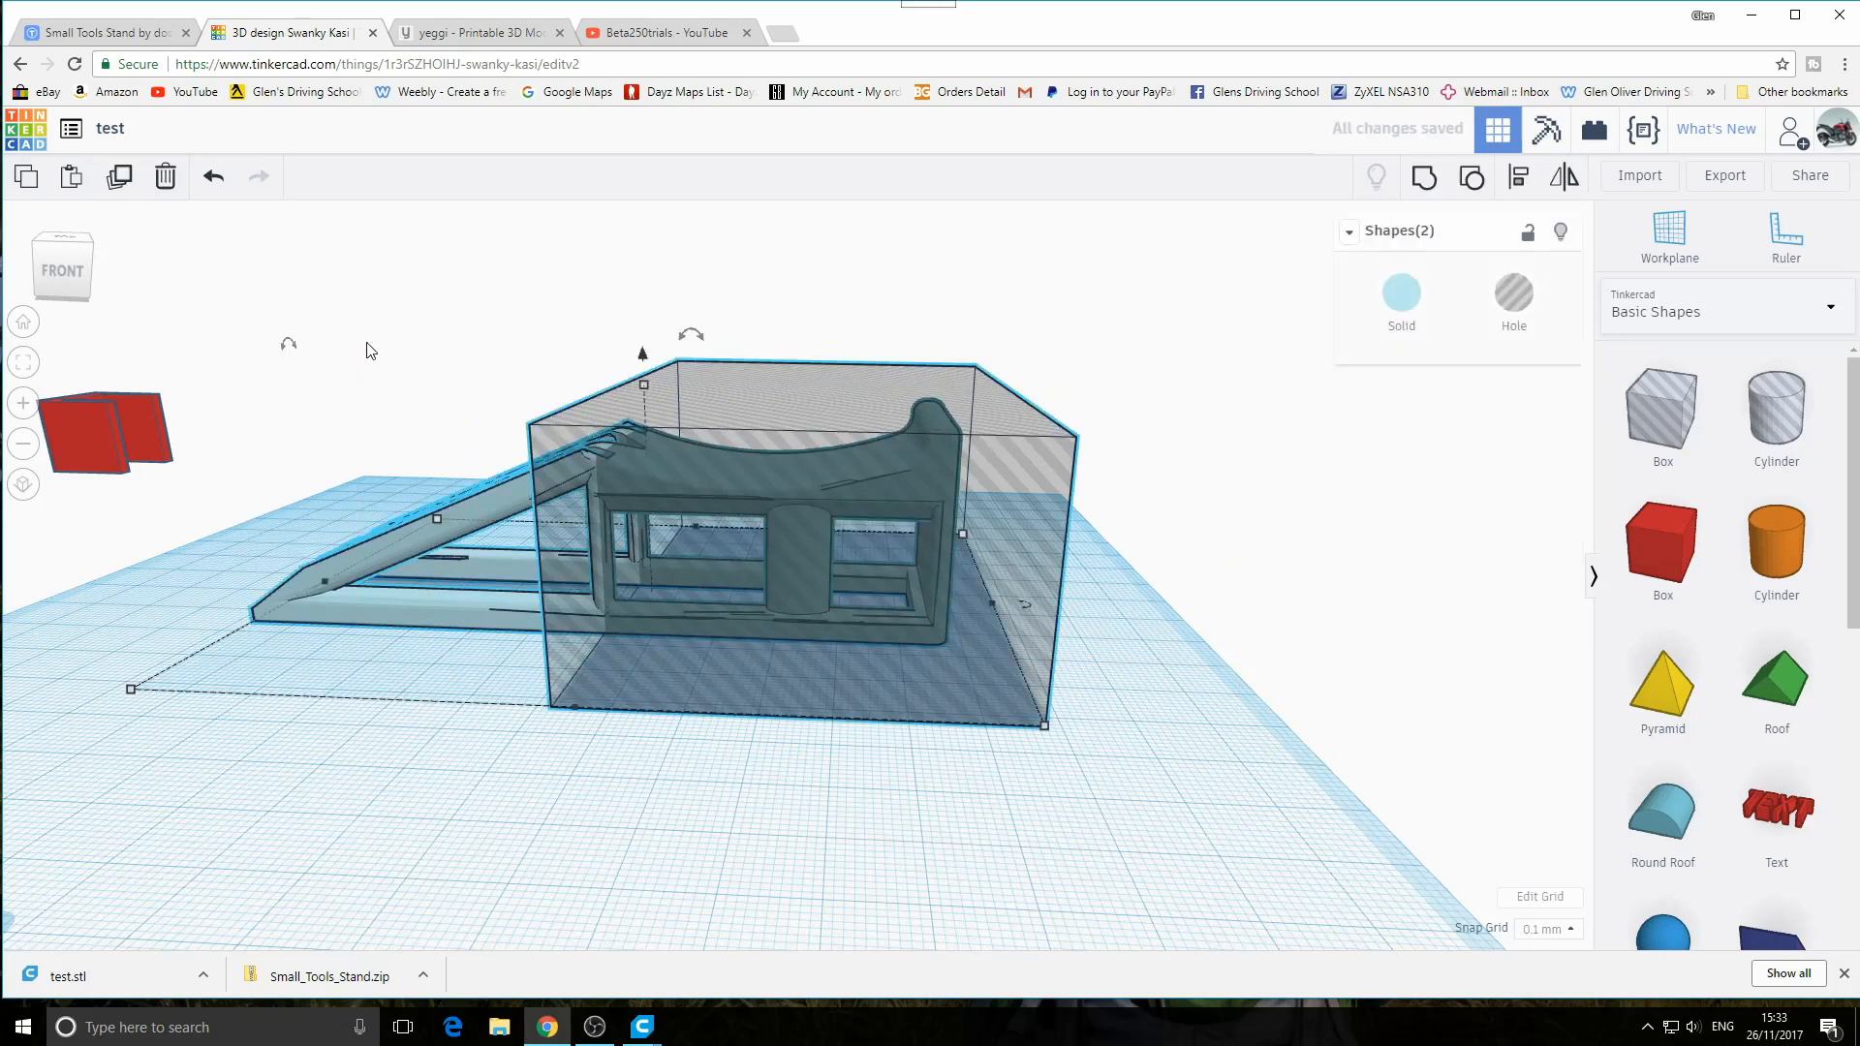
pyautogui.click(1423, 176)
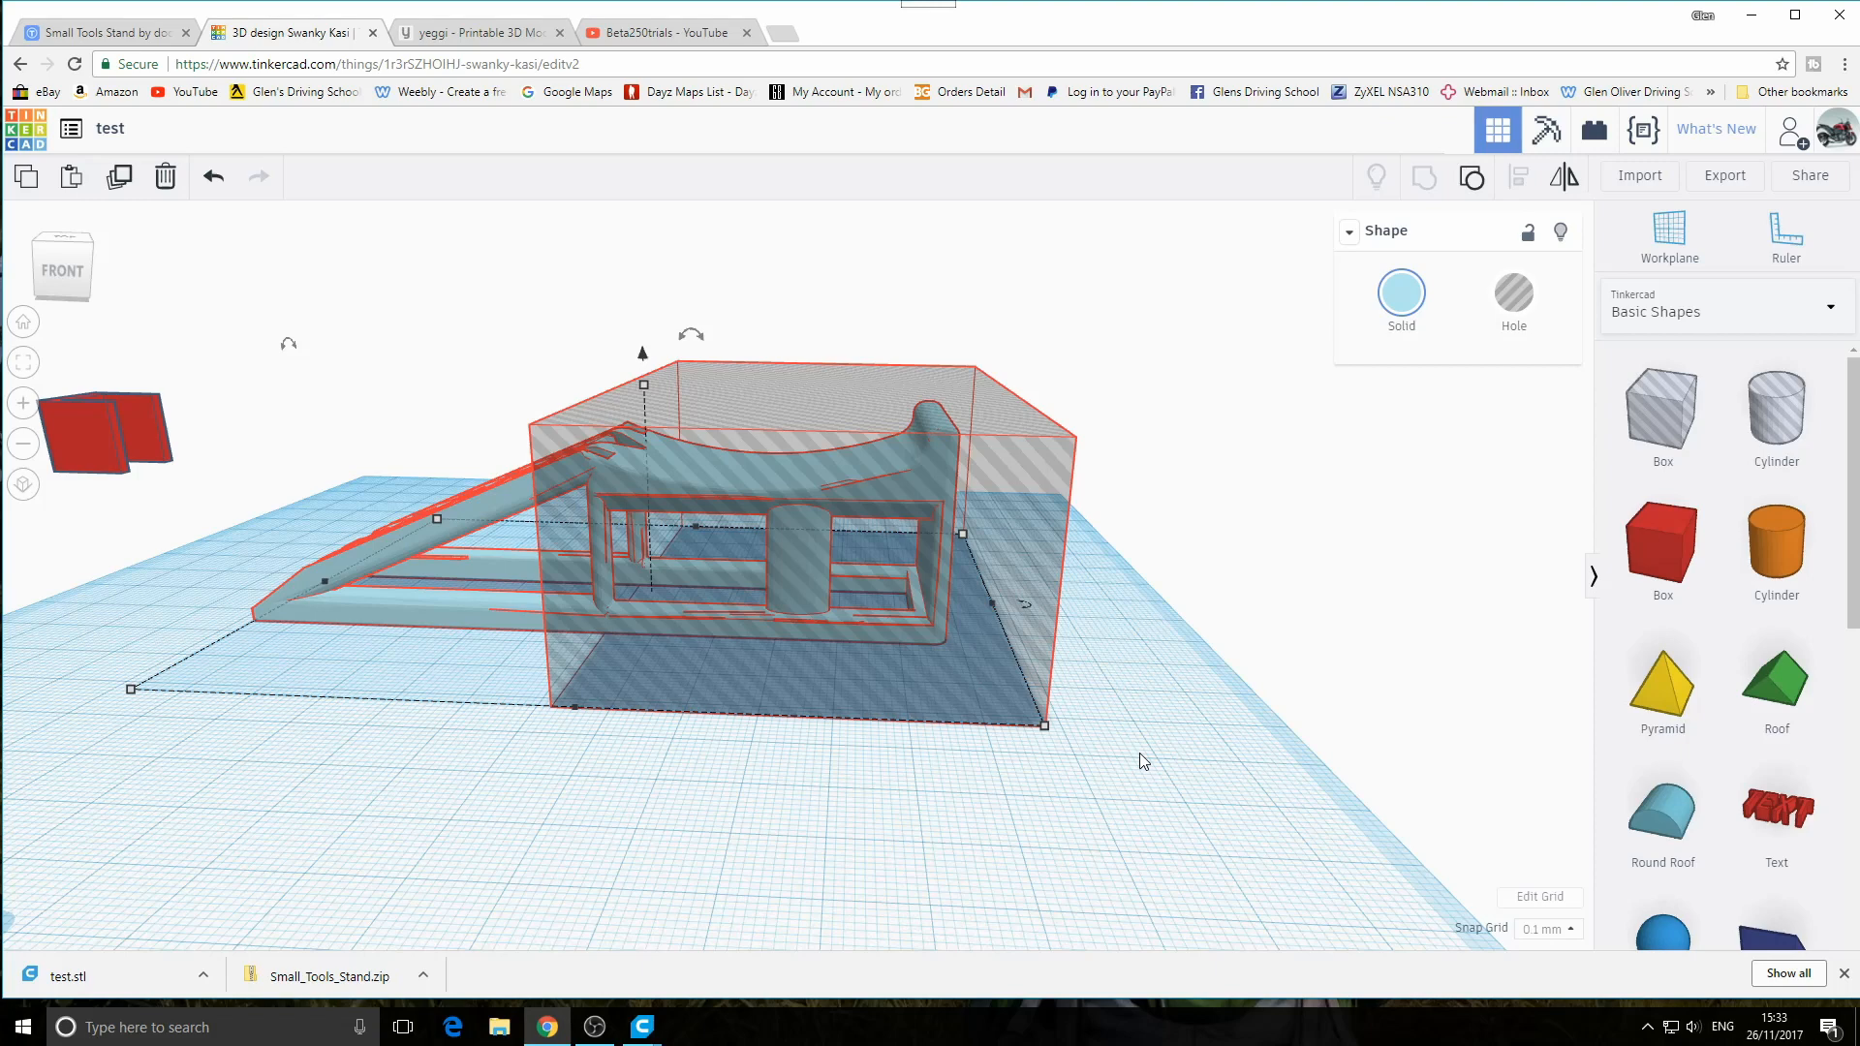
pyautogui.moveTo(1141, 688); pyautogui.dragTo(1020, 806, button='right')
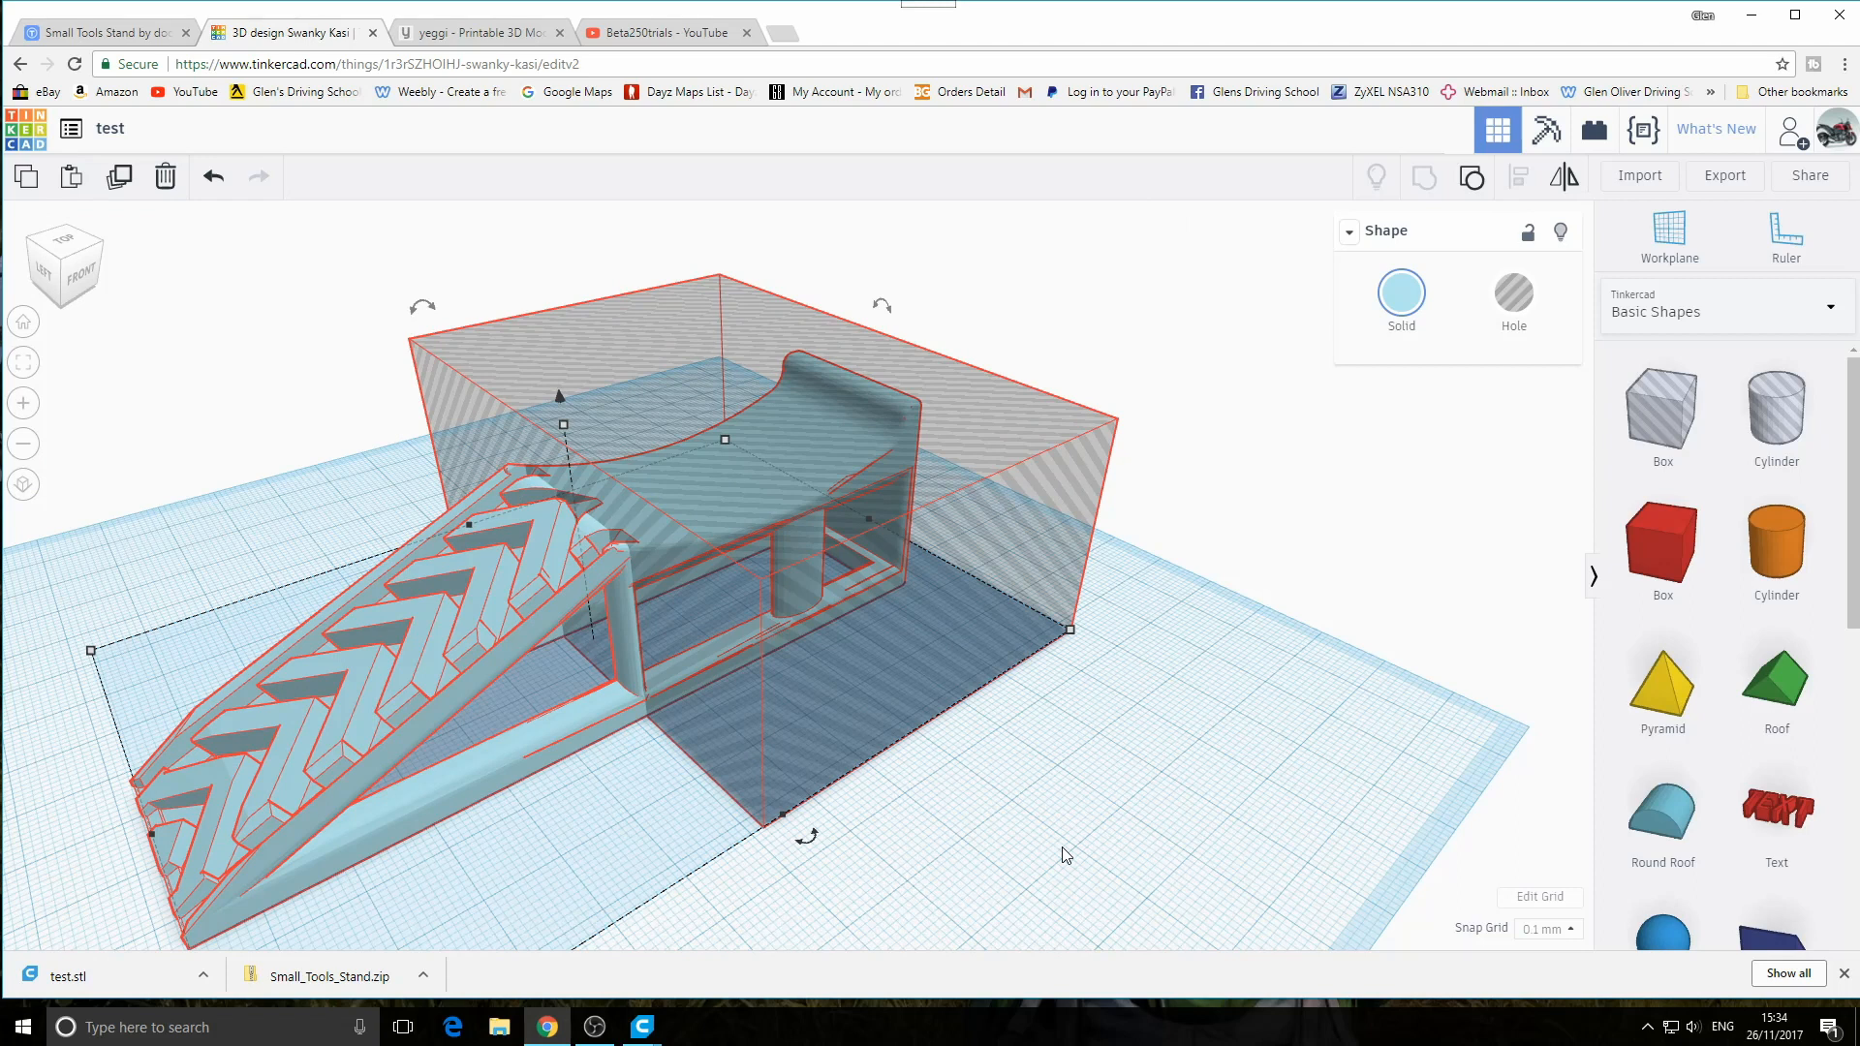
pyautogui.moveTo(1197, 799); pyautogui.dragTo(1004, 804, button='right')
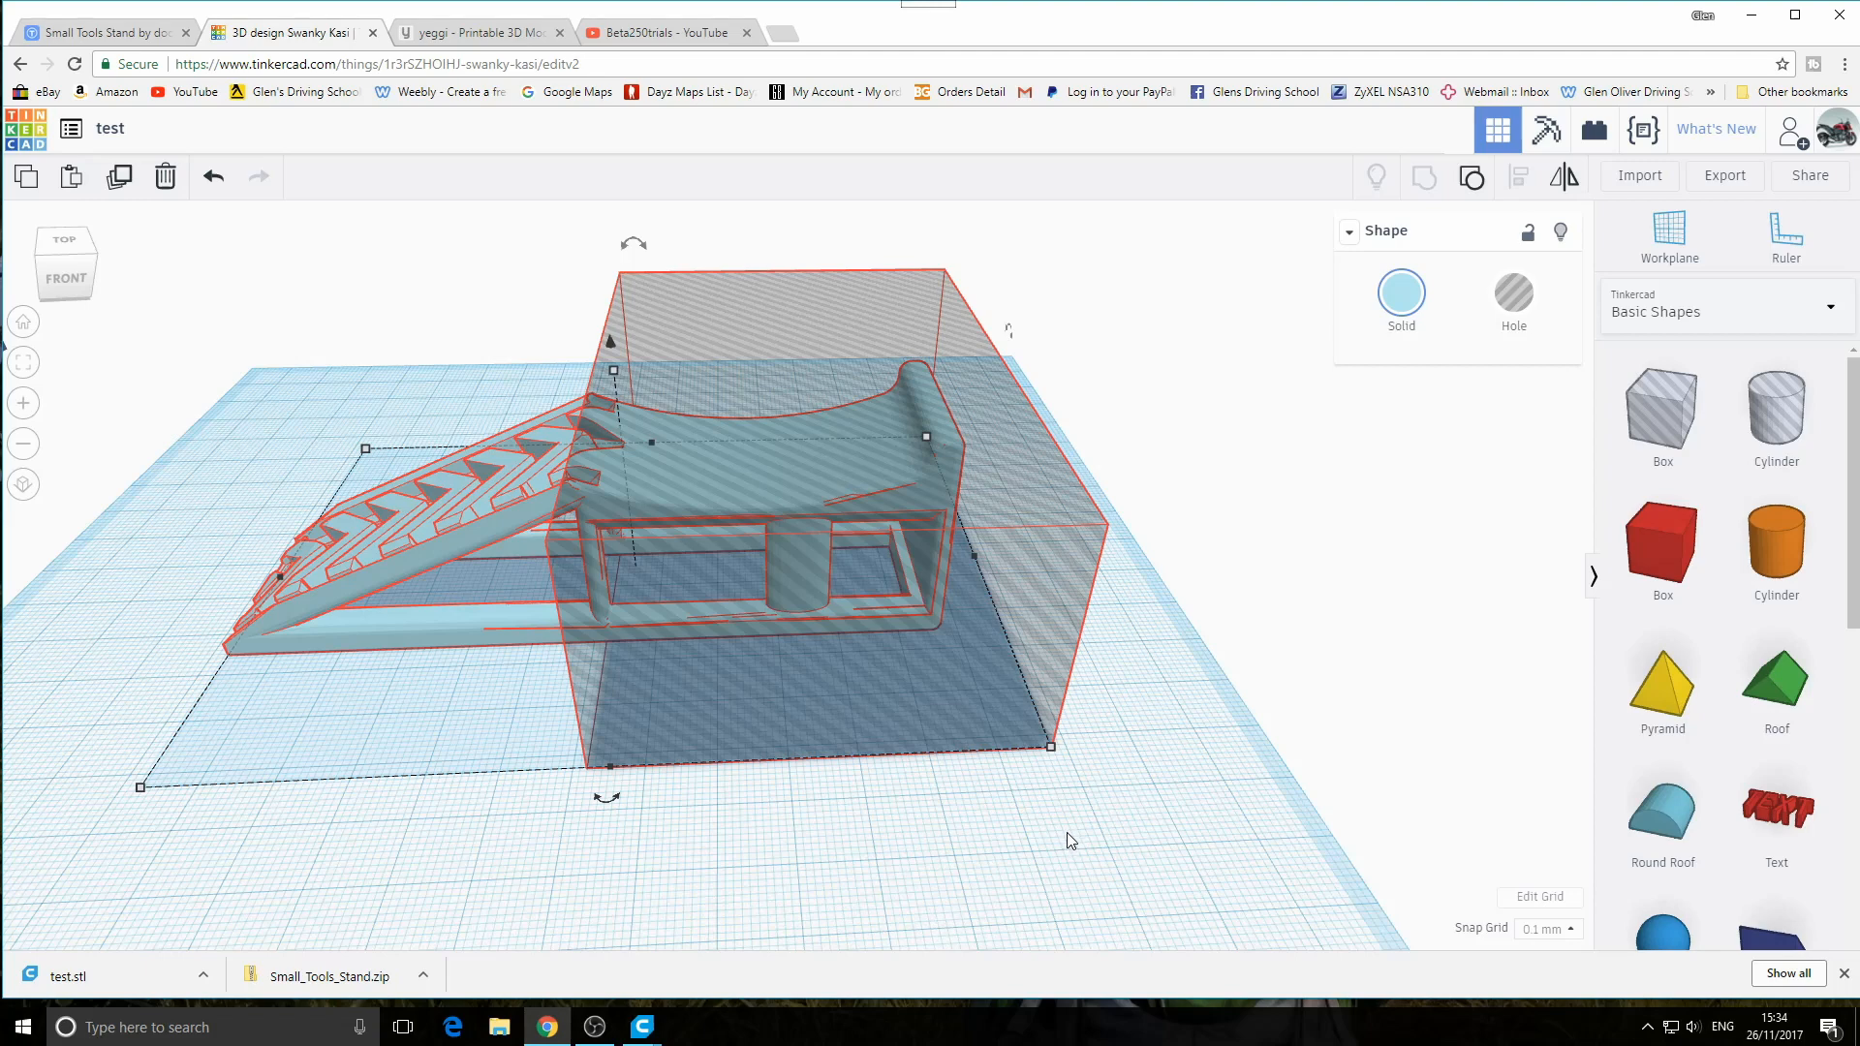
pyautogui.scroll(-5, 1066, 845)
pyautogui.scroll(3, 1056, 843)
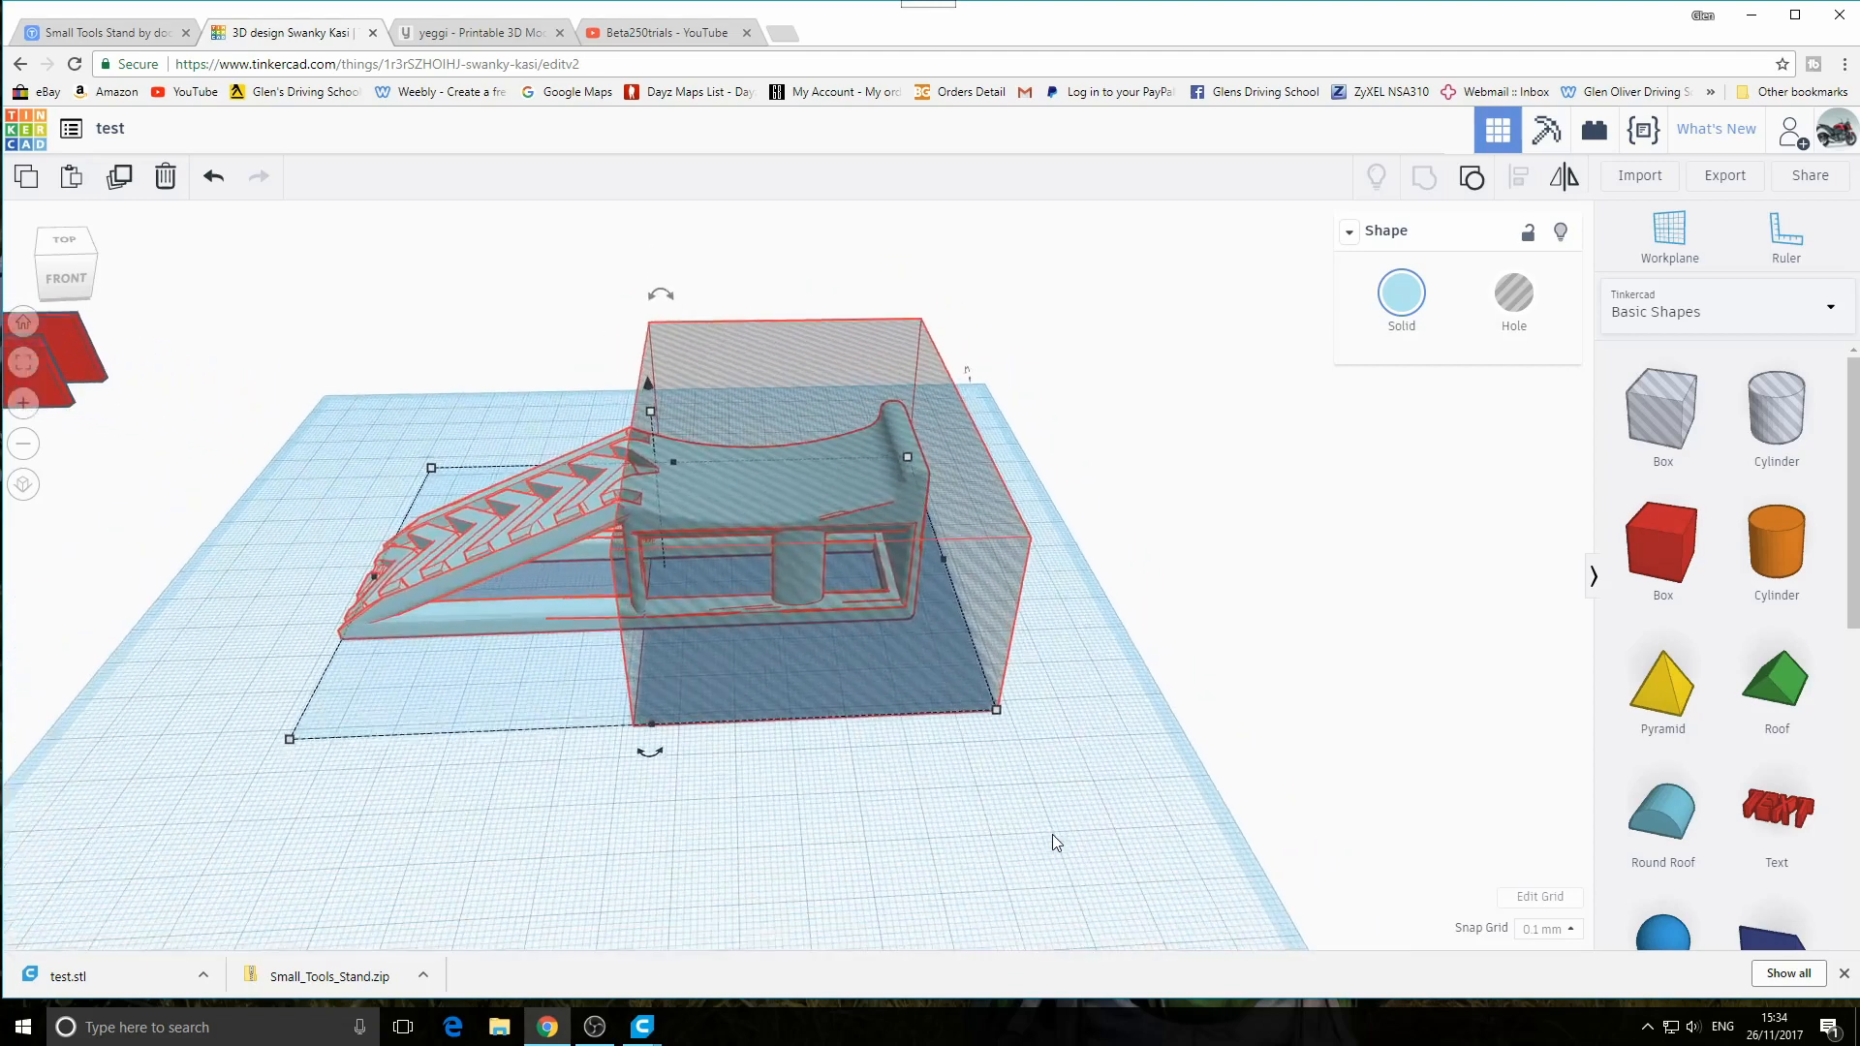
pyautogui.scroll(1, 1053, 834)
# Resize the grouped shape's footprint to about 126.9 by 93.2 mm, and undo back to the separate ramp and box hole
pyautogui.moveTo(1031, 734)
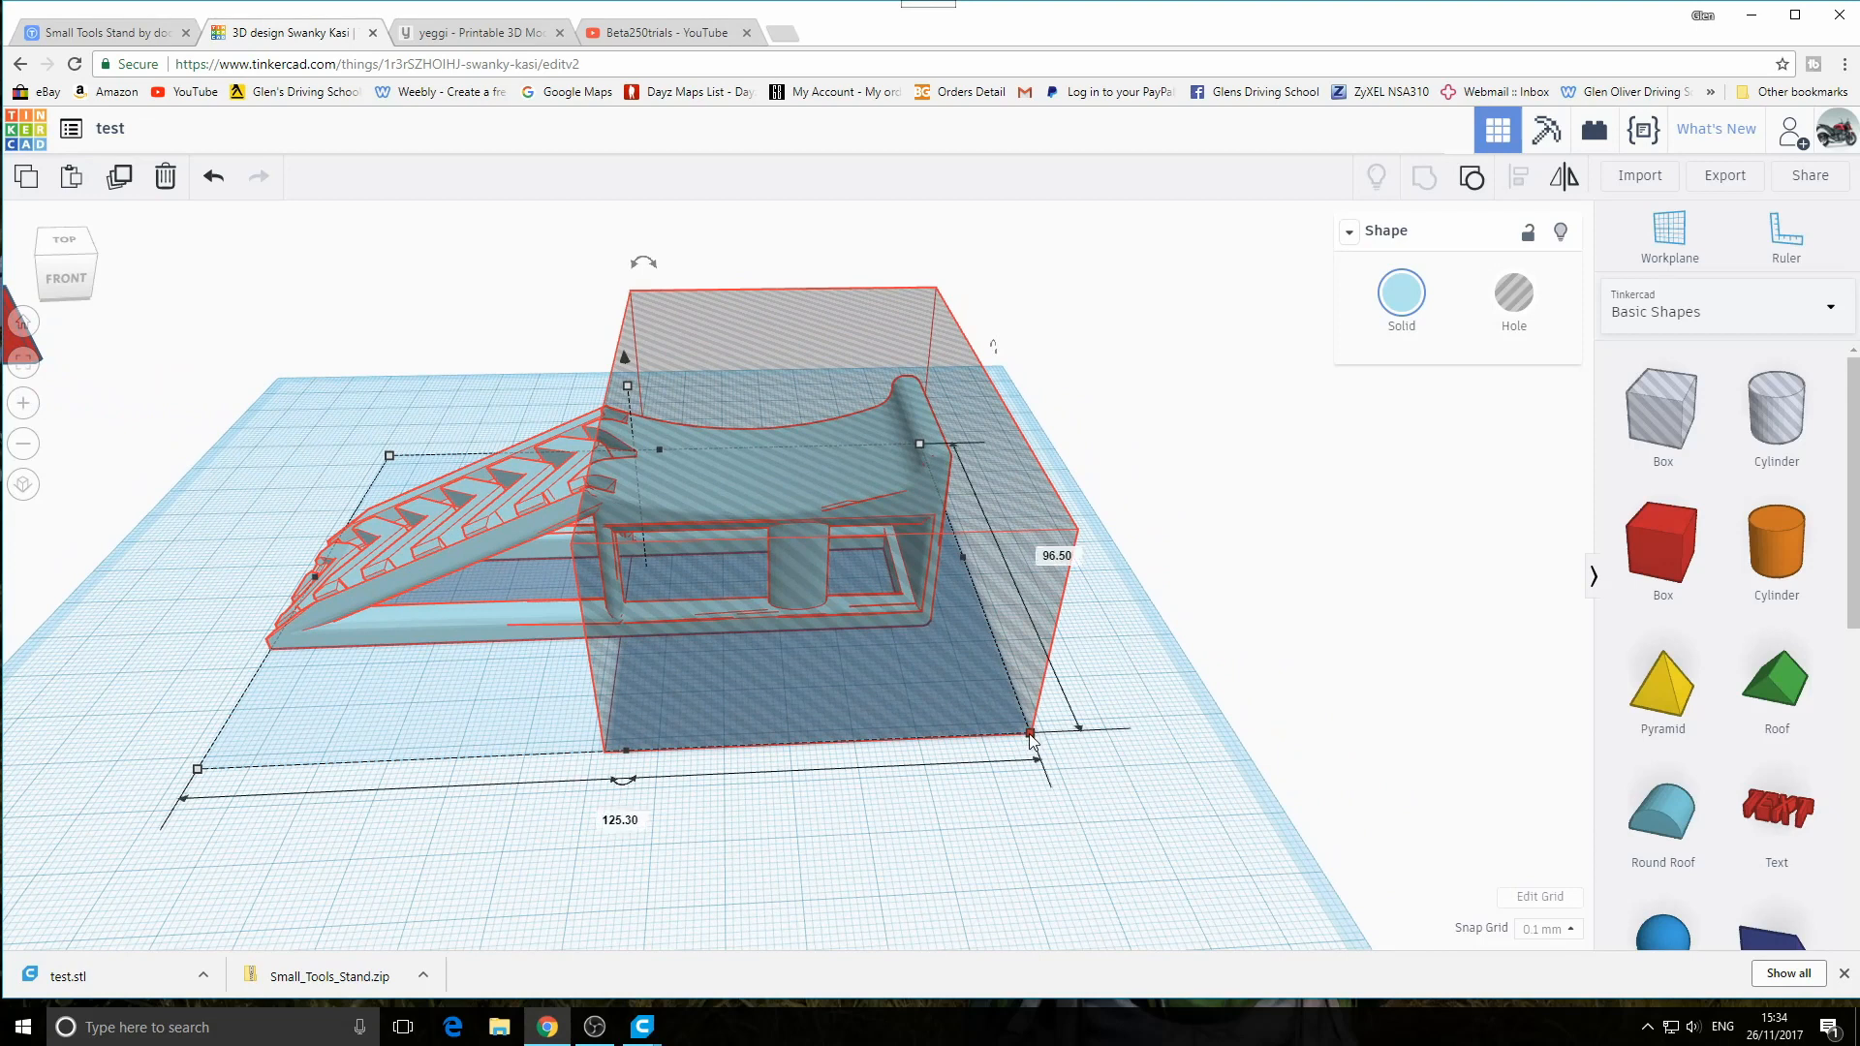
pyautogui.moveTo(1031, 736)
pyautogui.mouseDown()
pyautogui.moveTo(1022, 673)
pyautogui.moveTo(1035, 721)
pyautogui.mouseUp()
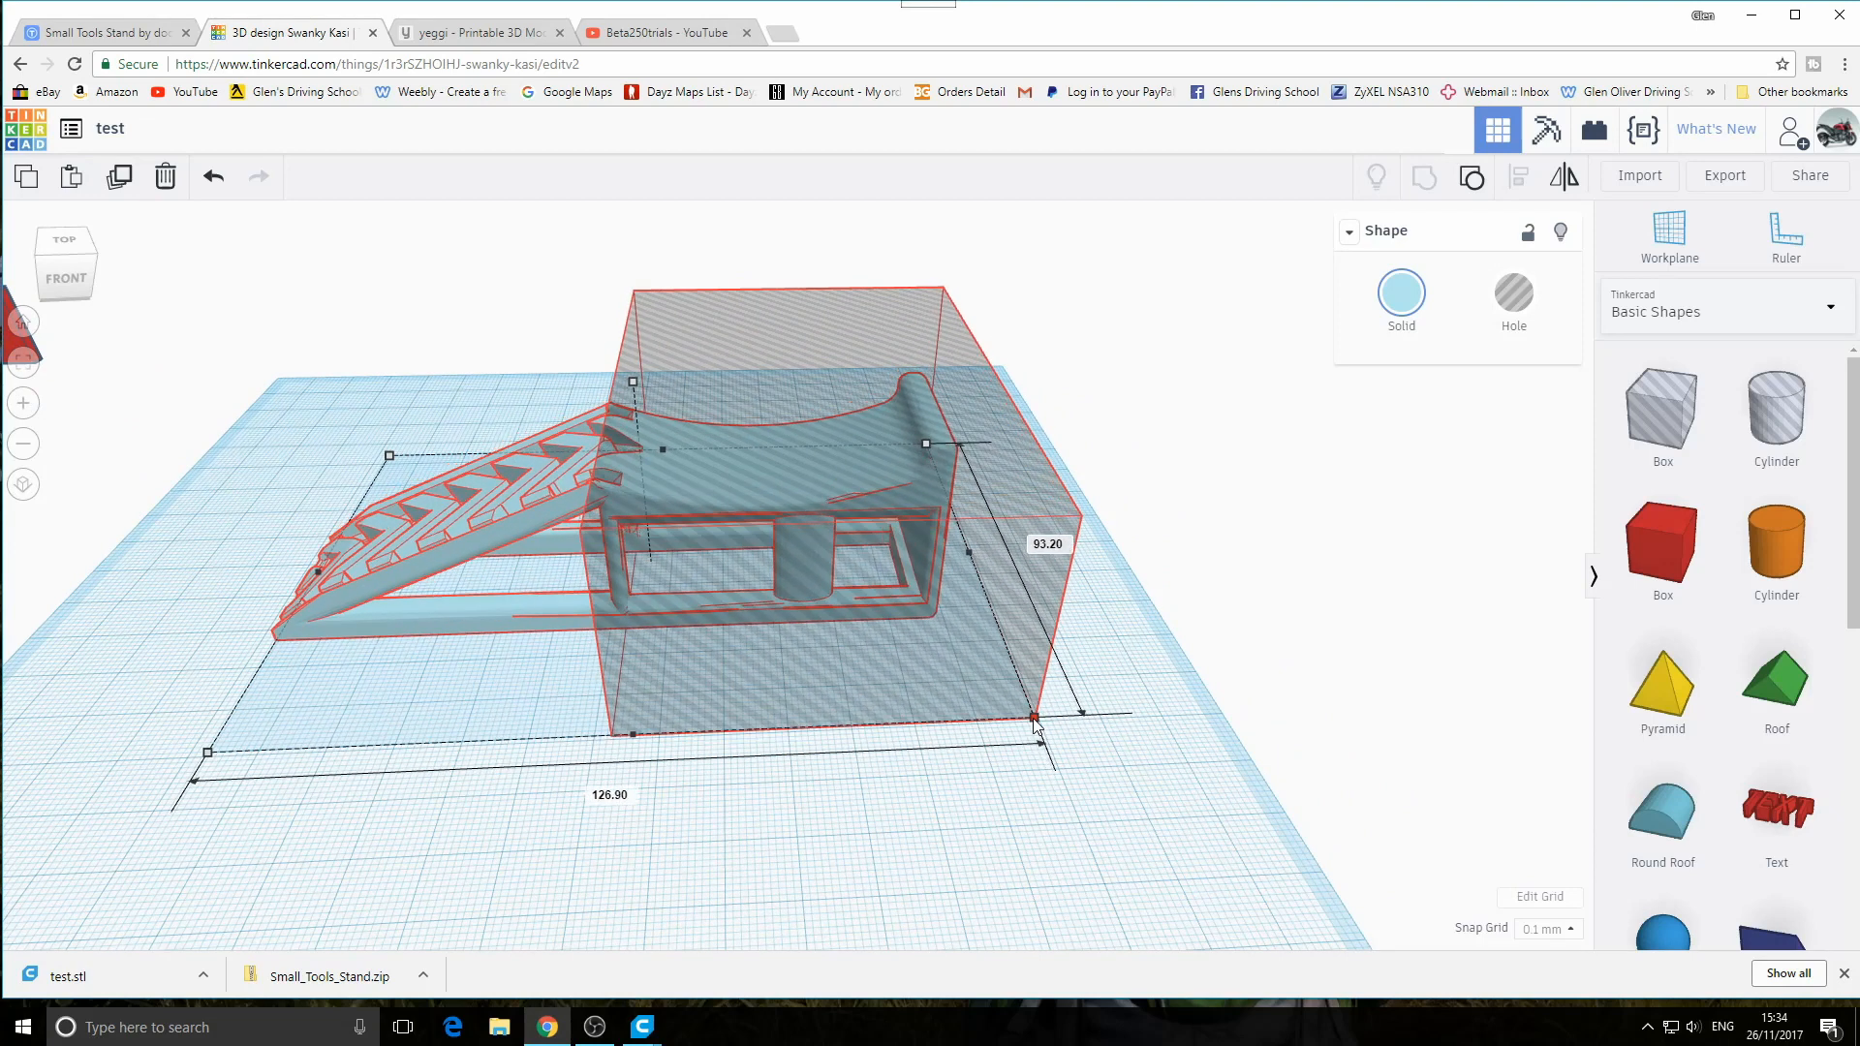
pyautogui.moveTo(1122, 853); pyautogui.dragTo(498, 263)
pyautogui.moveTo(1059, 841); pyautogui.dragTo(480, 273)
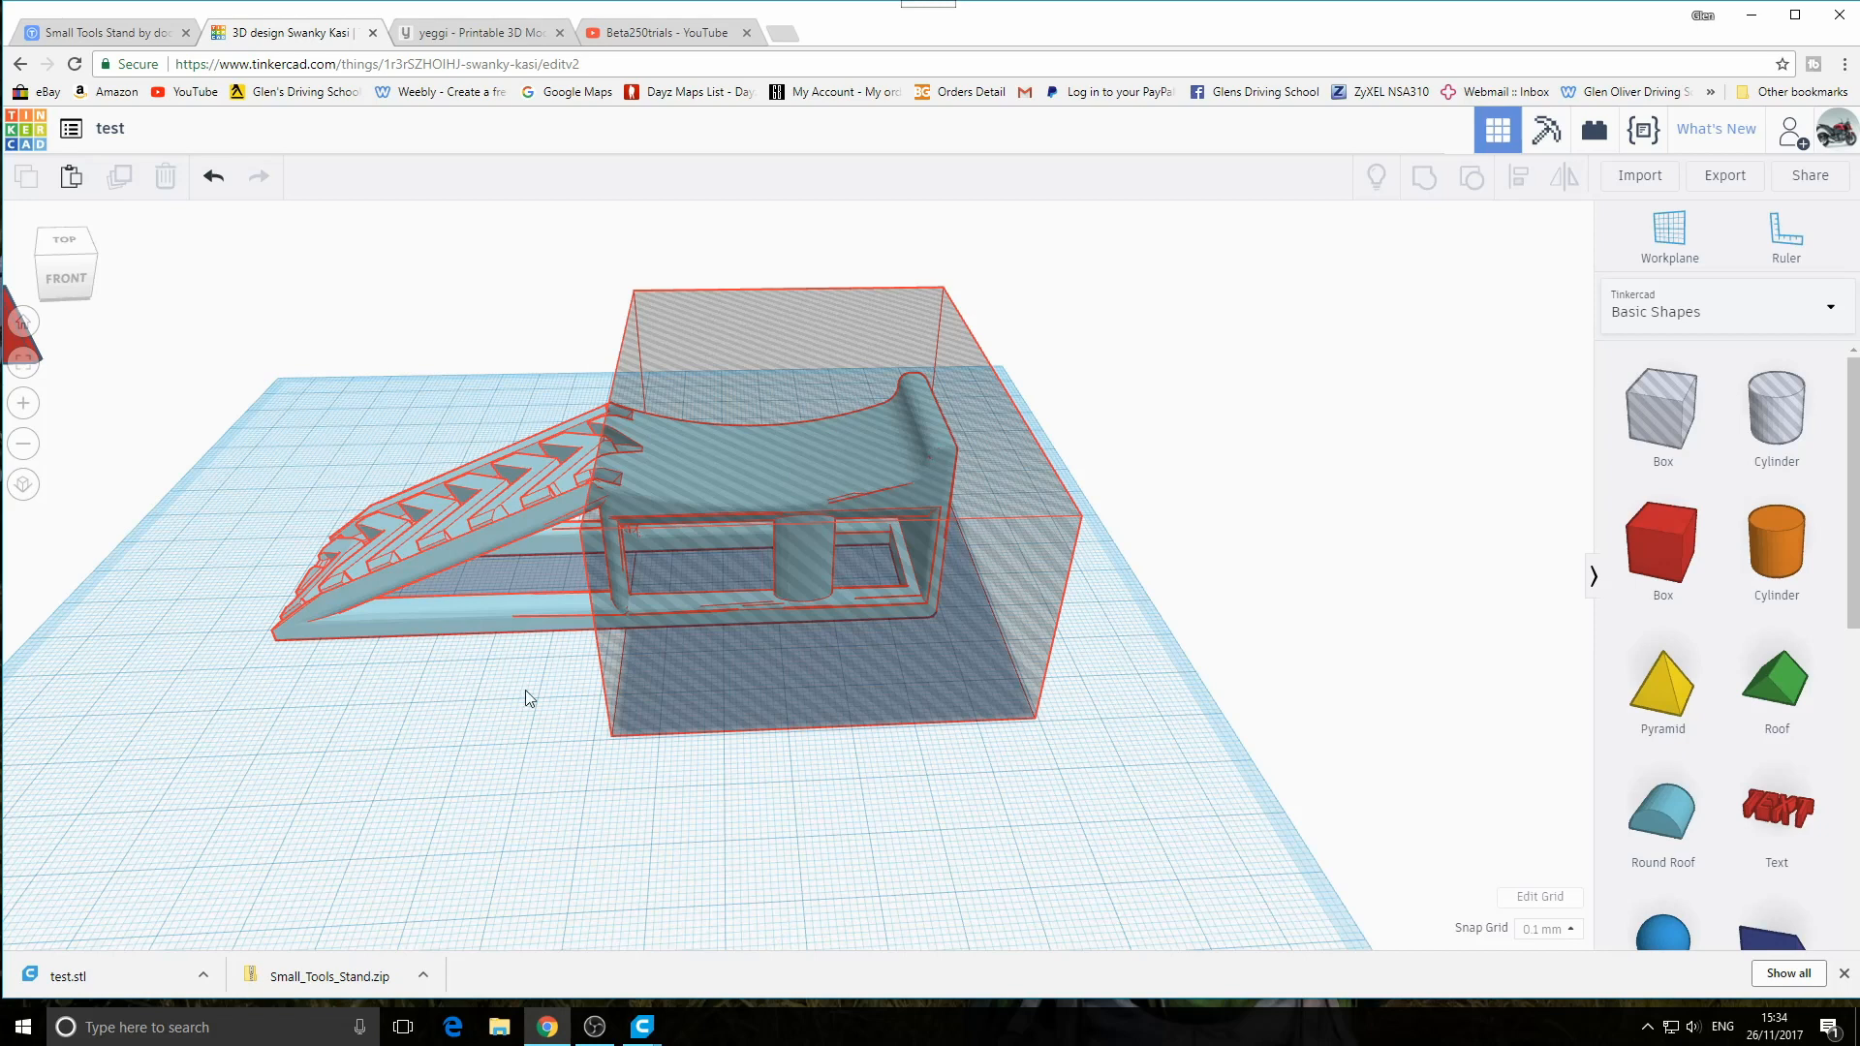
pyautogui.click(214, 177)
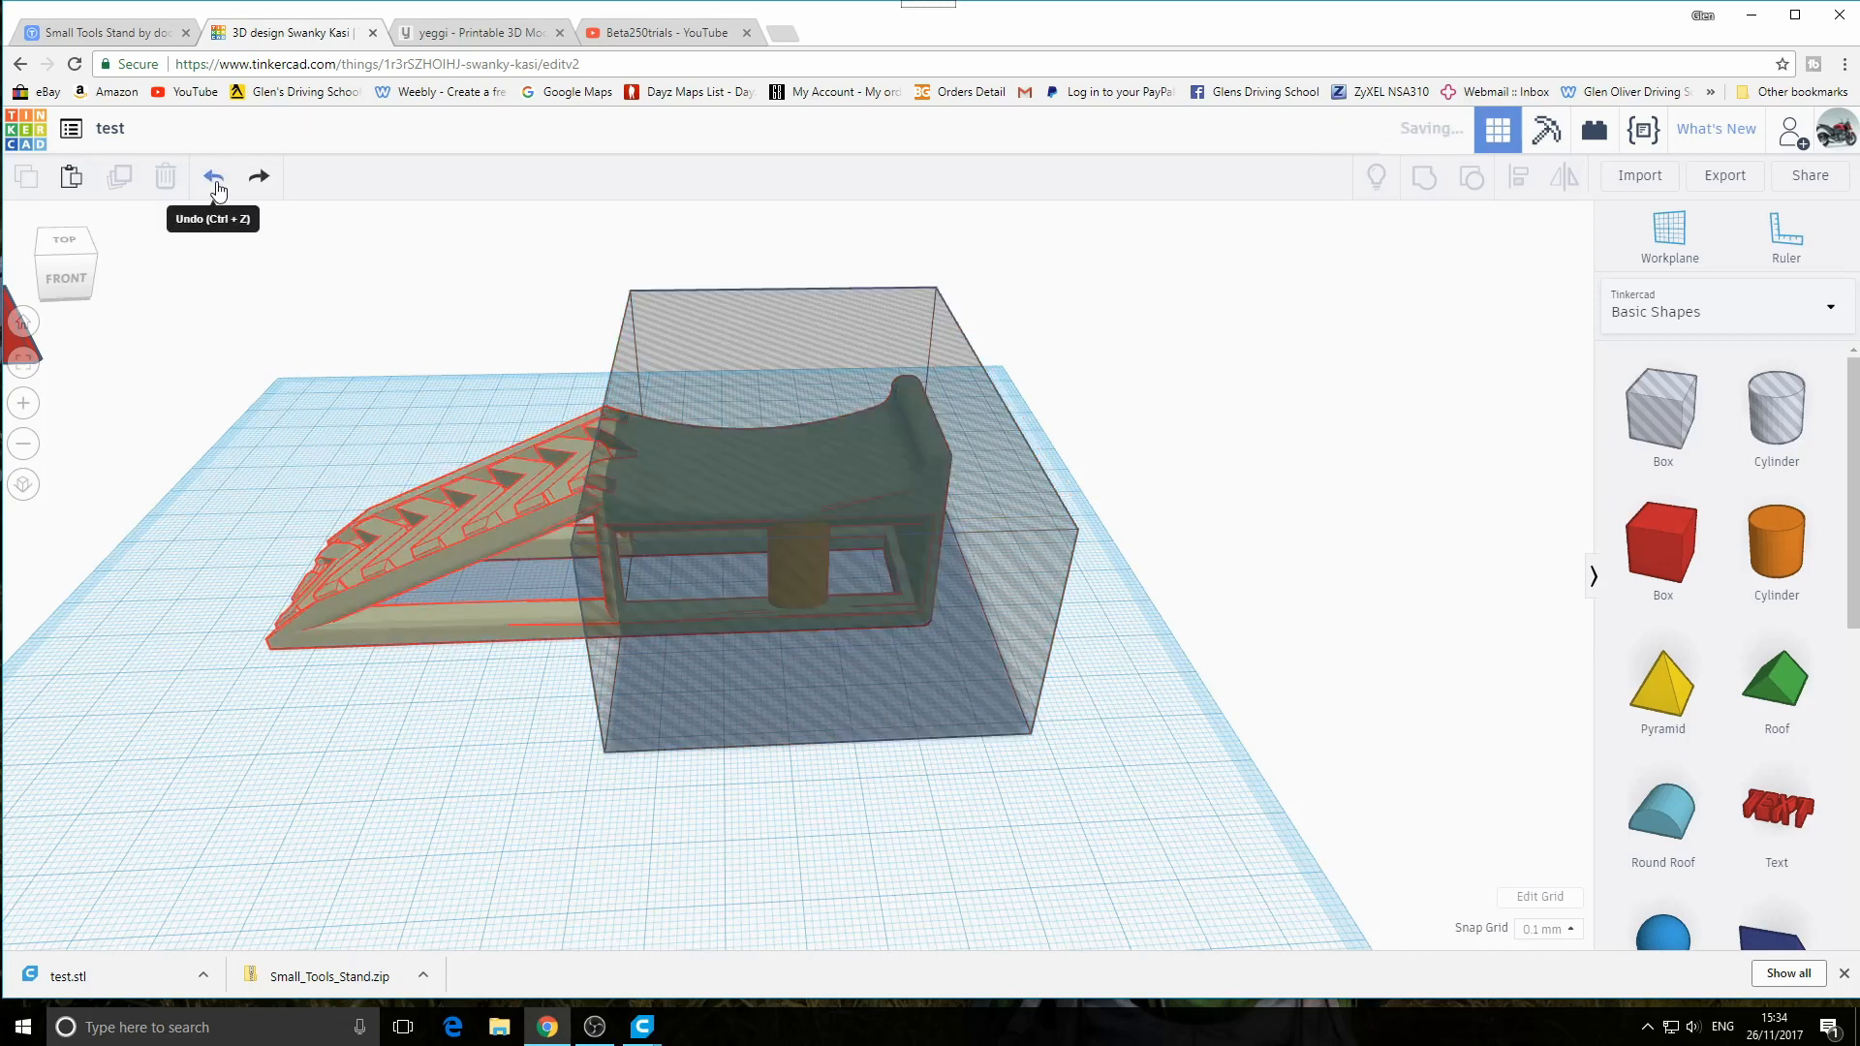
pyautogui.moveTo(1153, 870); pyautogui.dragTo(404, 292)
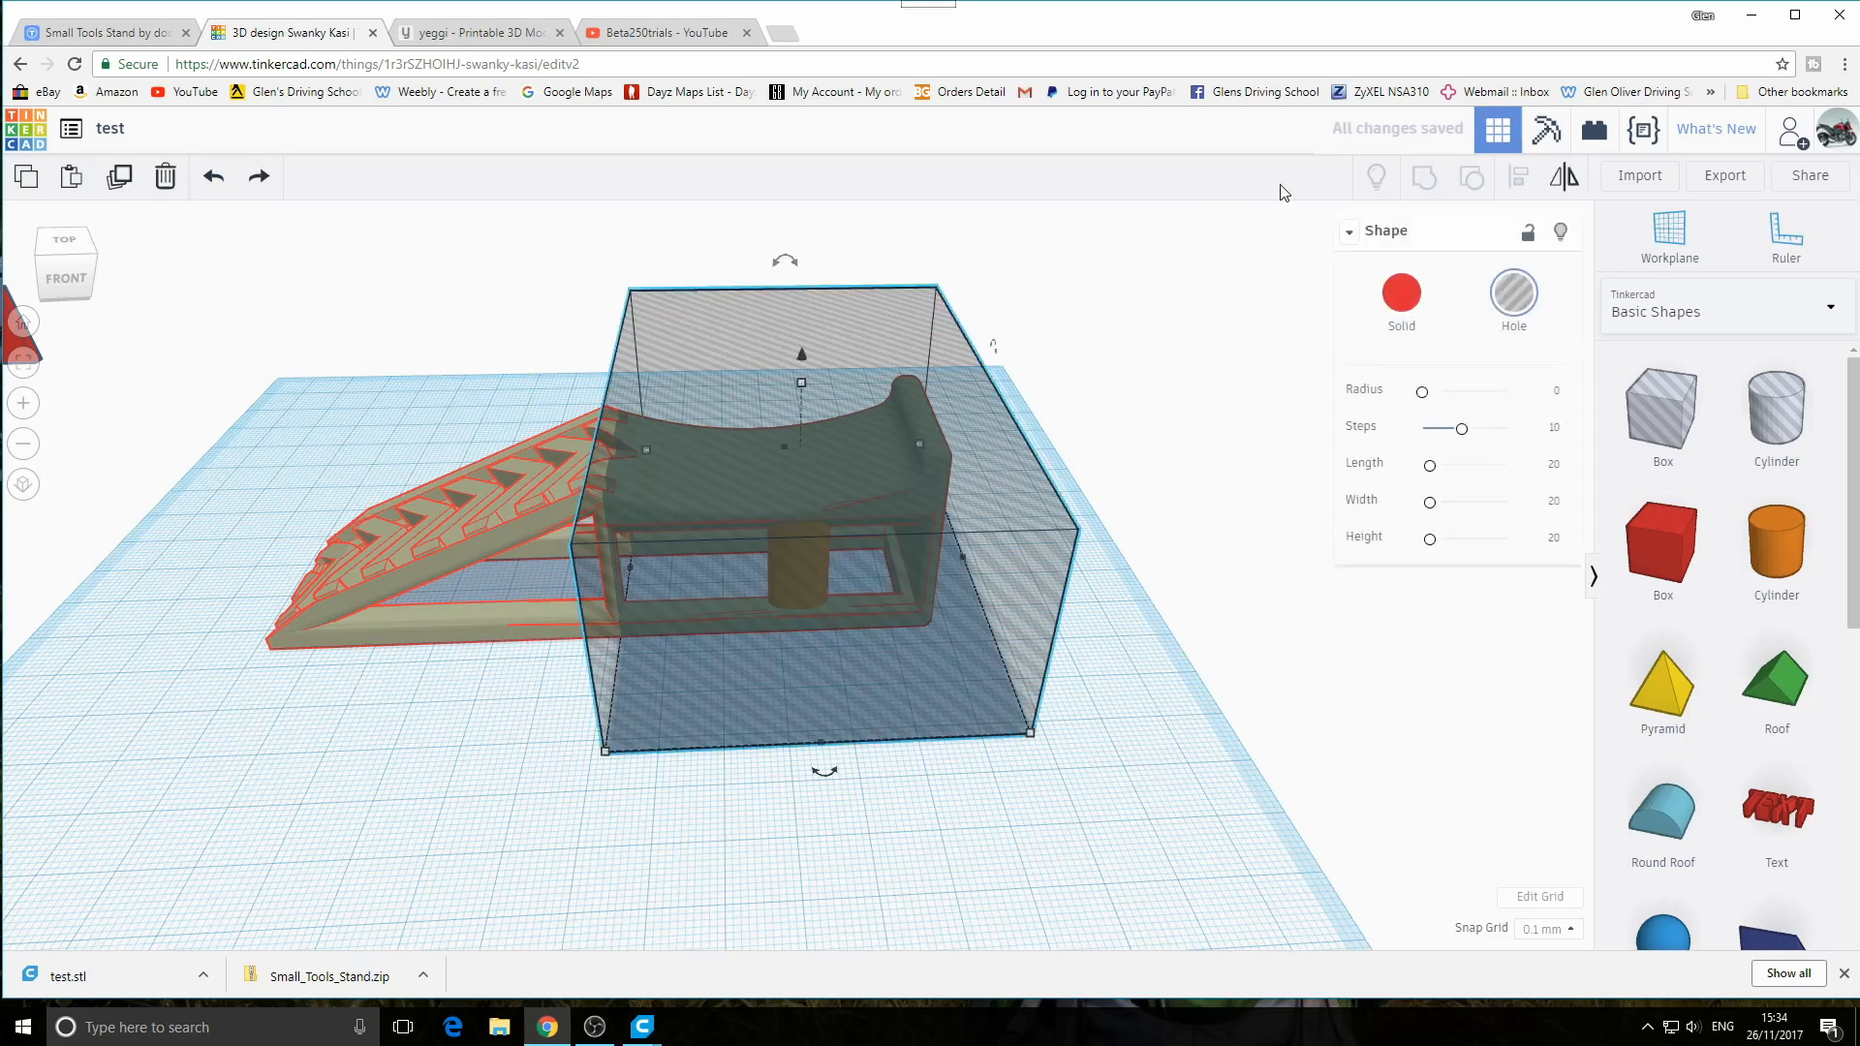
pyautogui.hotkey('ctrl', 'z')
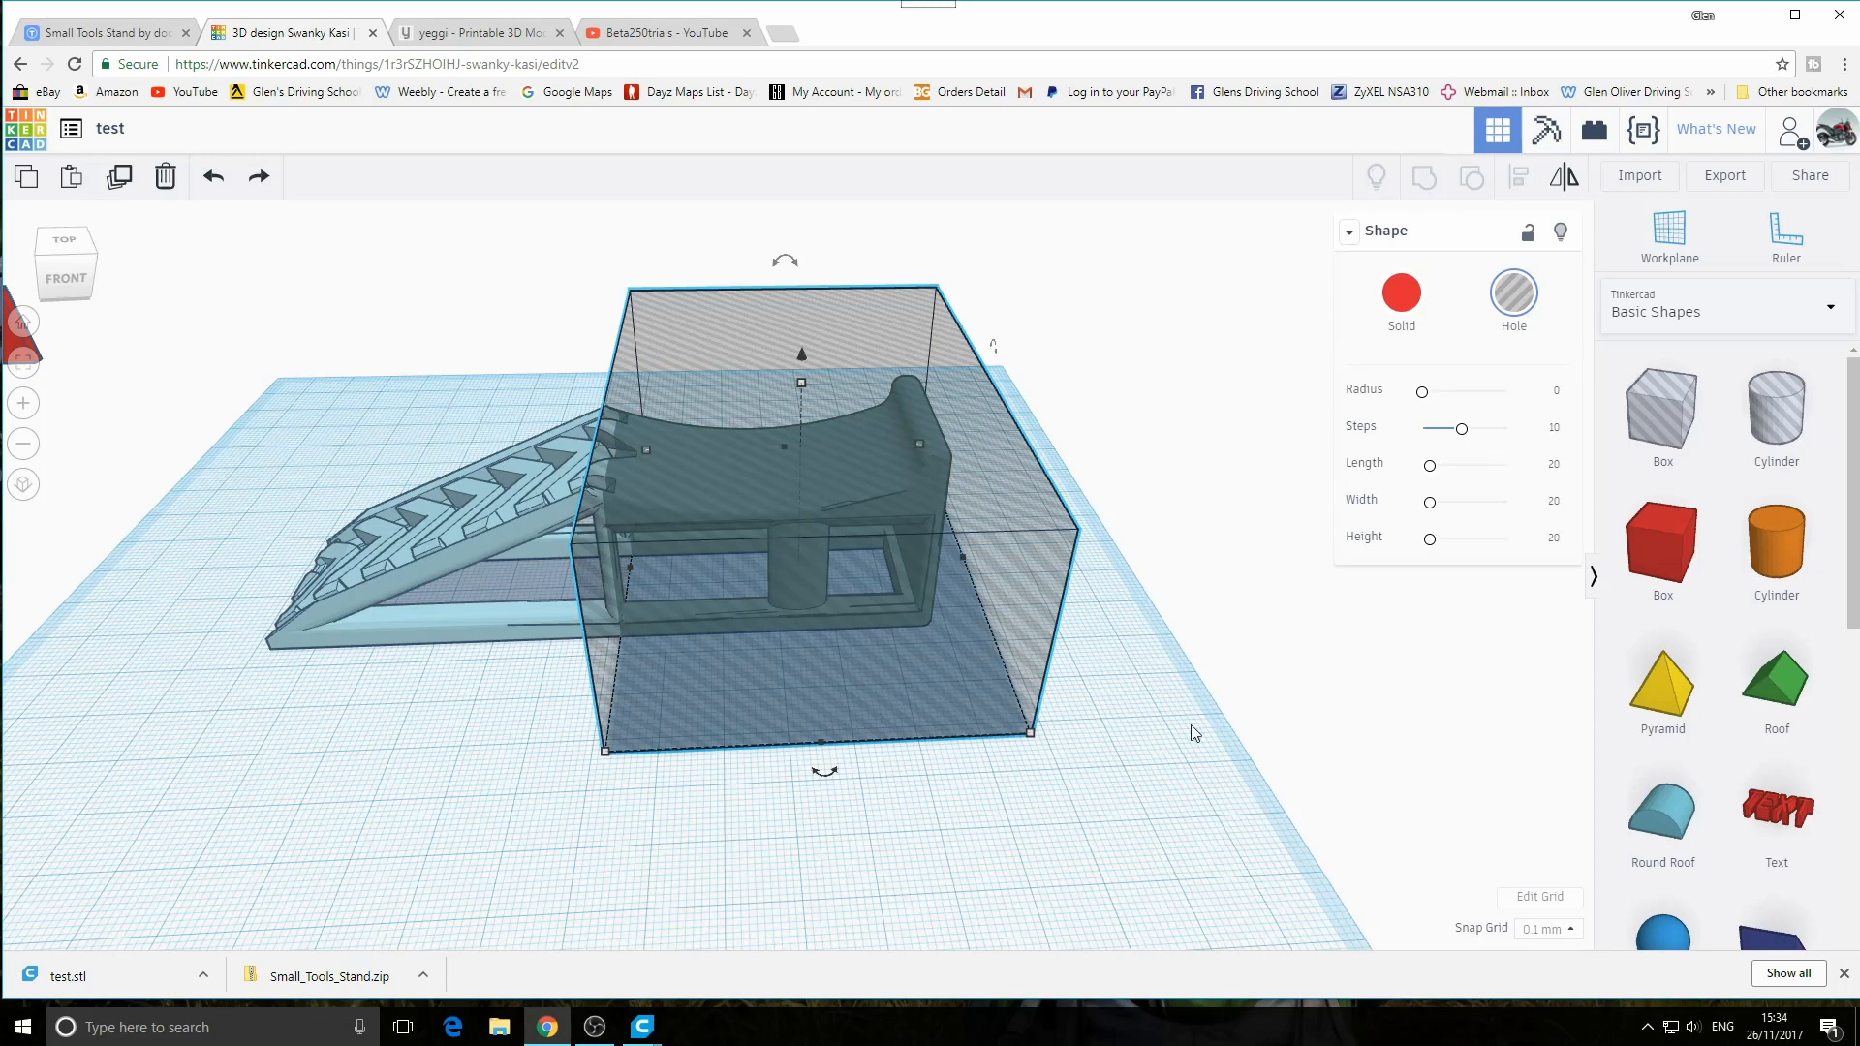
# Try grouping the ramp and the large box hole again, and inspect the cut from the front and side
pyautogui.moveTo(1099, 861); pyautogui.dragTo(536, 290)
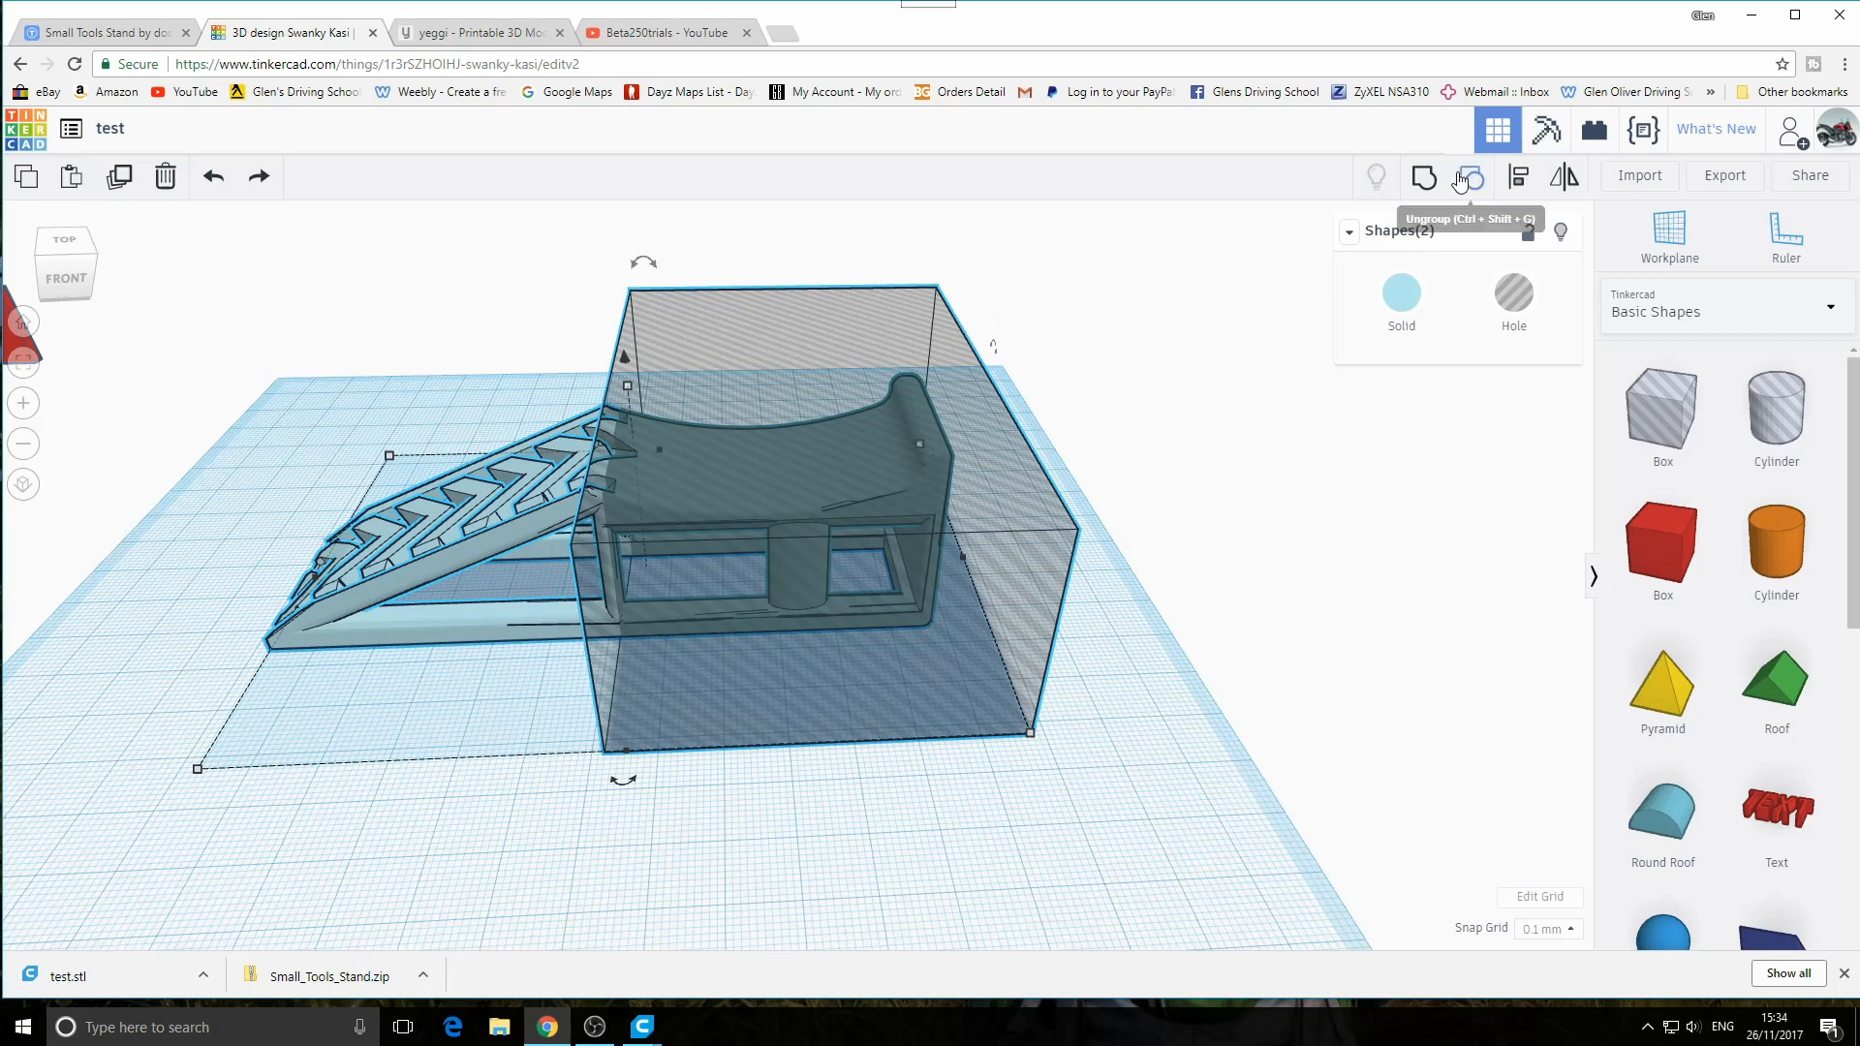
pyautogui.click(1425, 178)
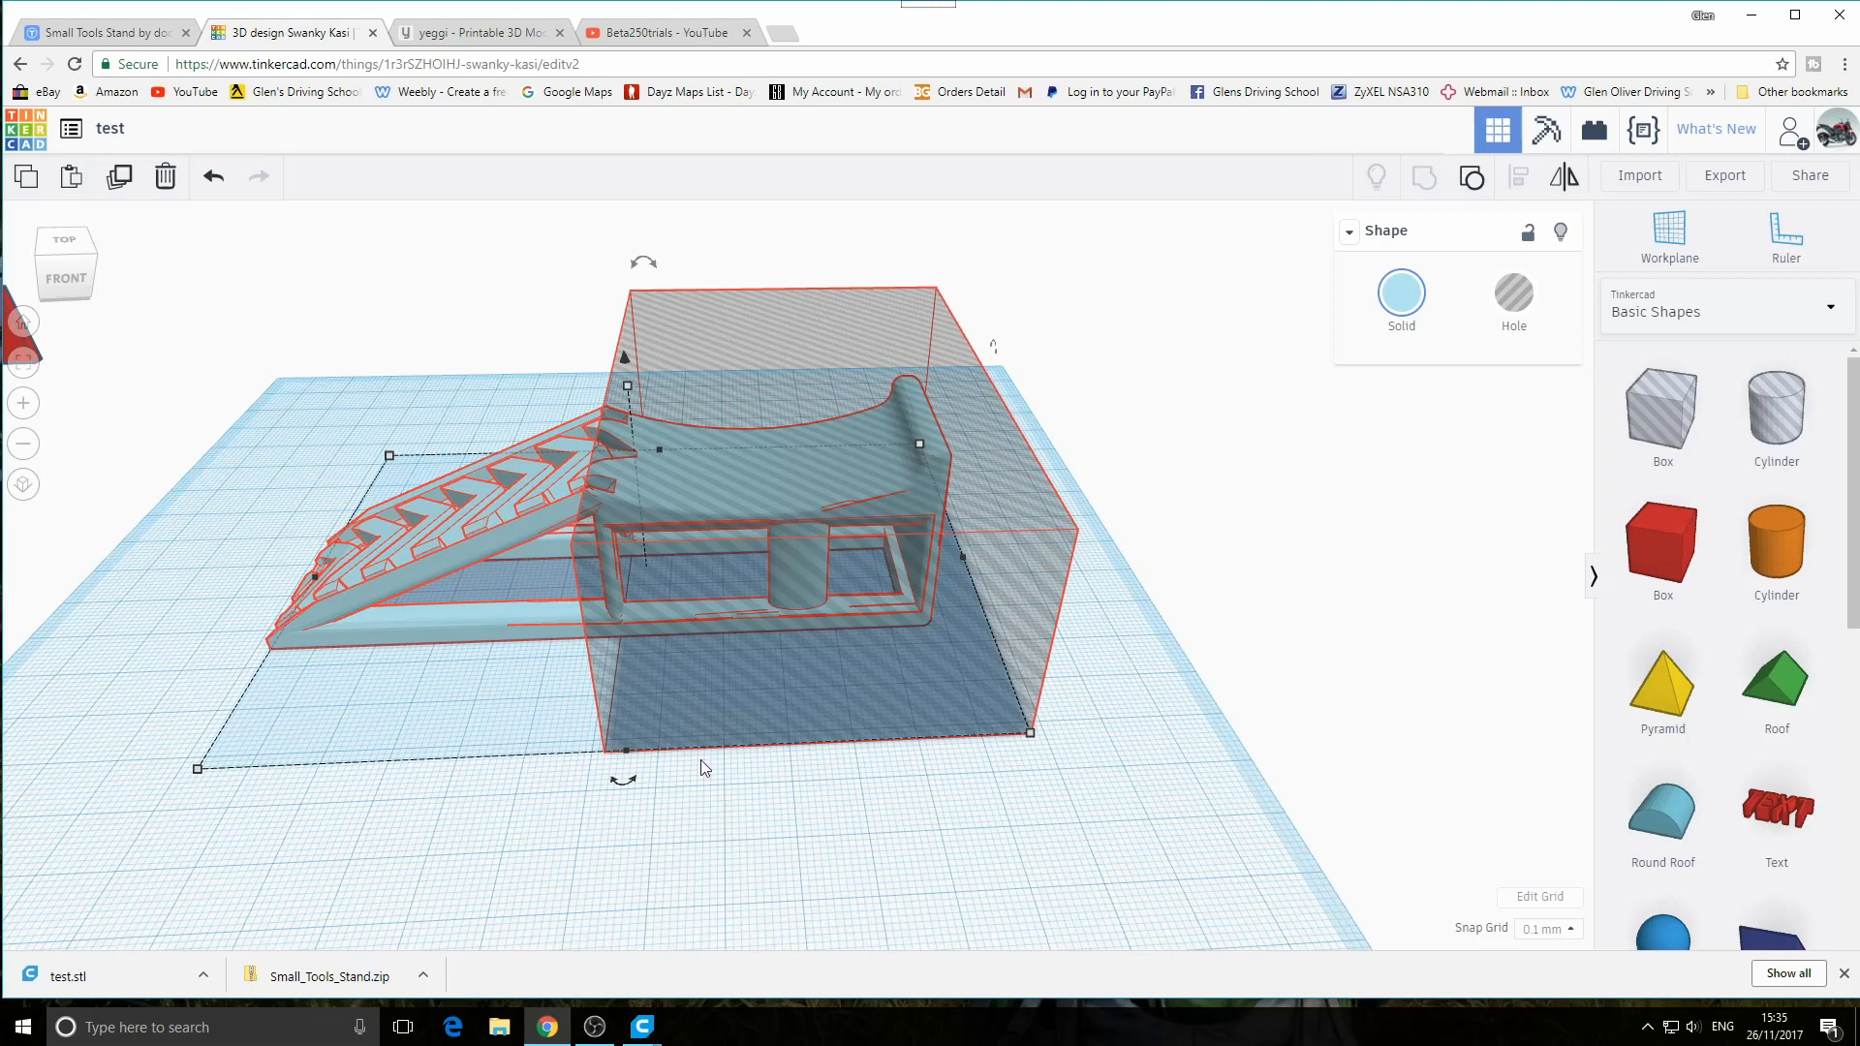
pyautogui.moveTo(701, 765); pyautogui.dragTo(561, 868, button='right')
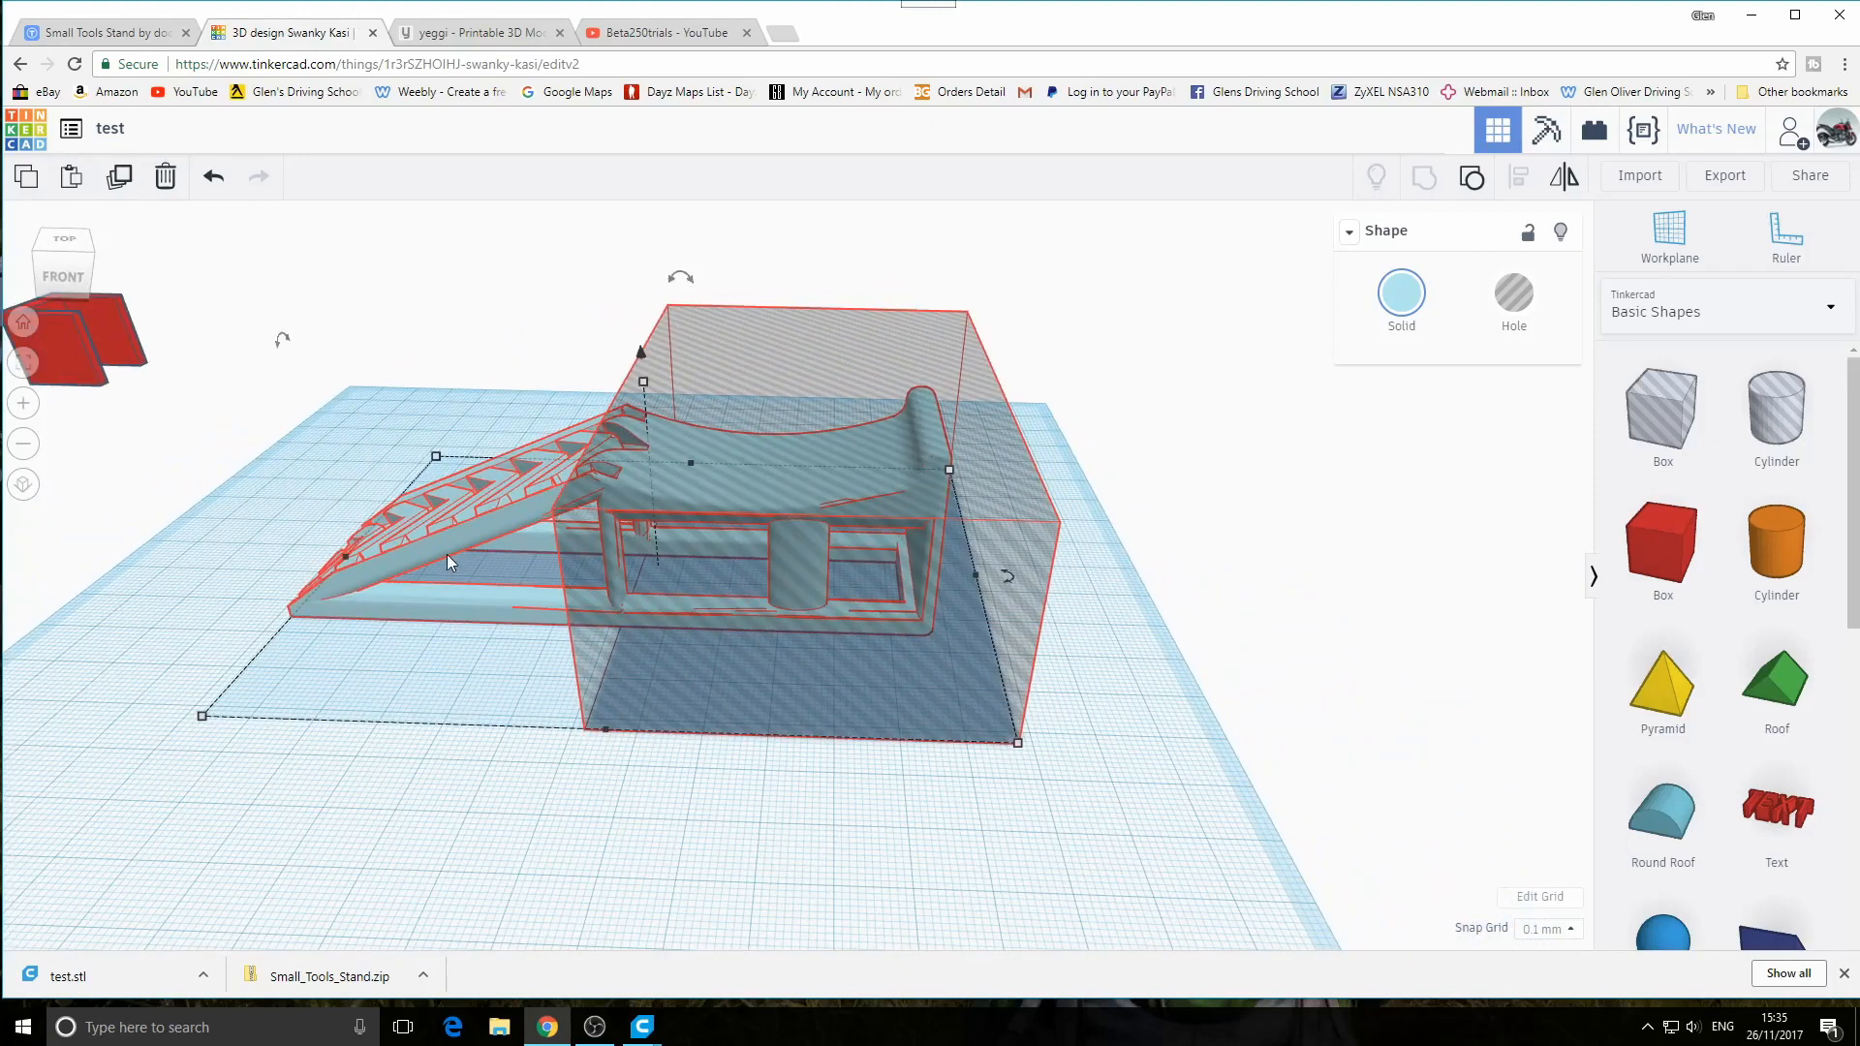
pyautogui.click(80, 355)
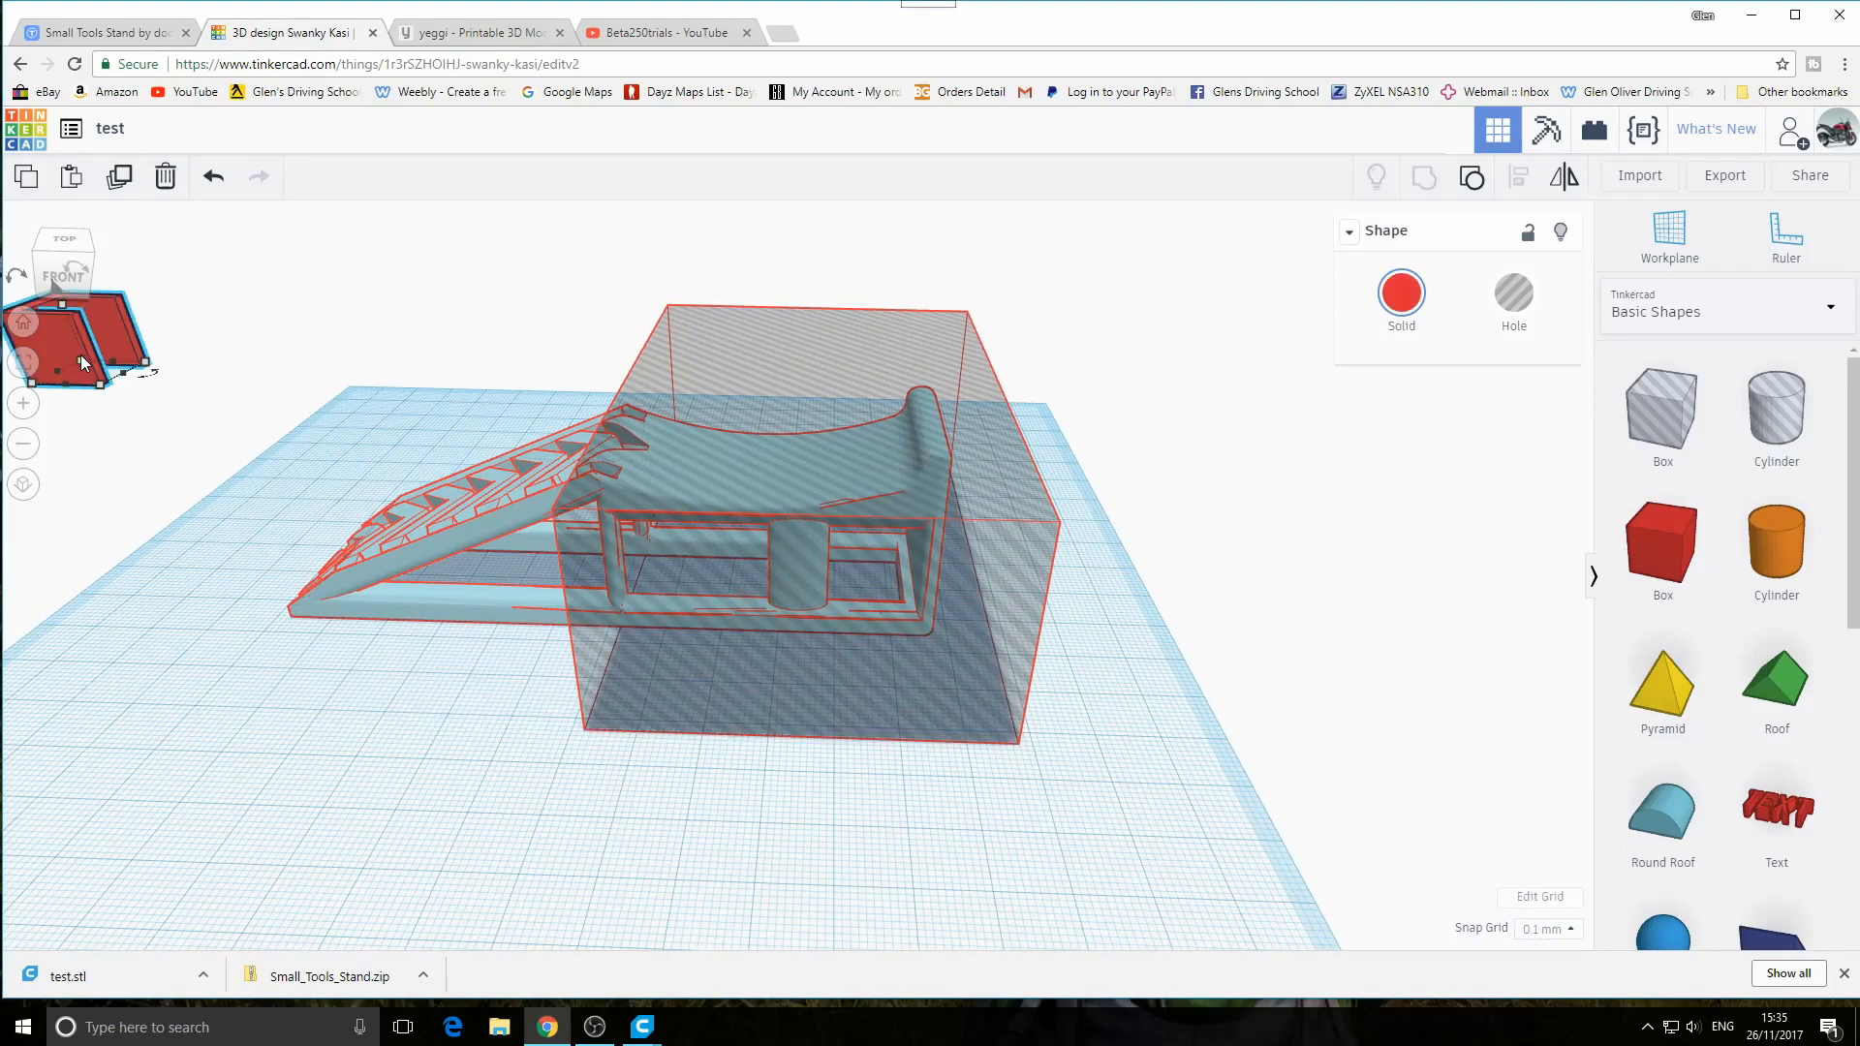
pyautogui.click(114, 423)
pyautogui.moveTo(478, 718); pyautogui.dragTo(788, 729, button='right')
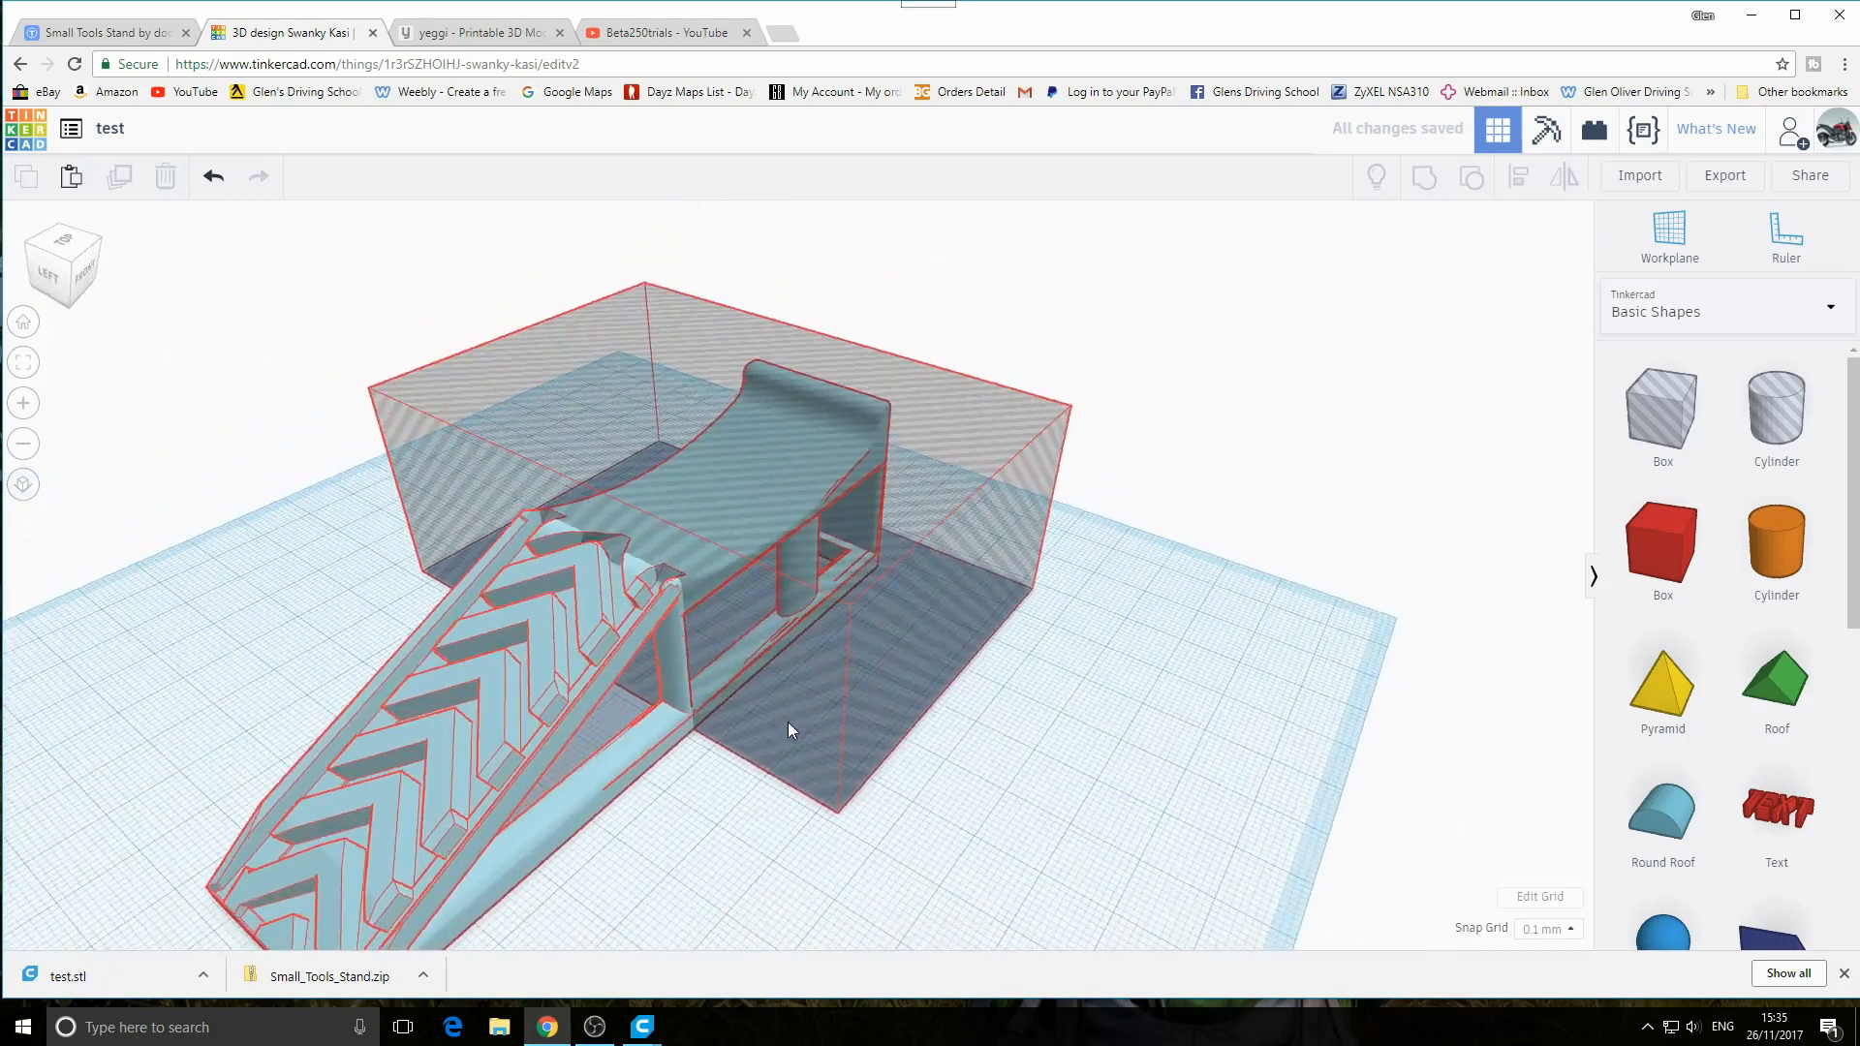
pyautogui.scroll(-2, 788, 727)
pyautogui.scroll(-3, 932, 734)
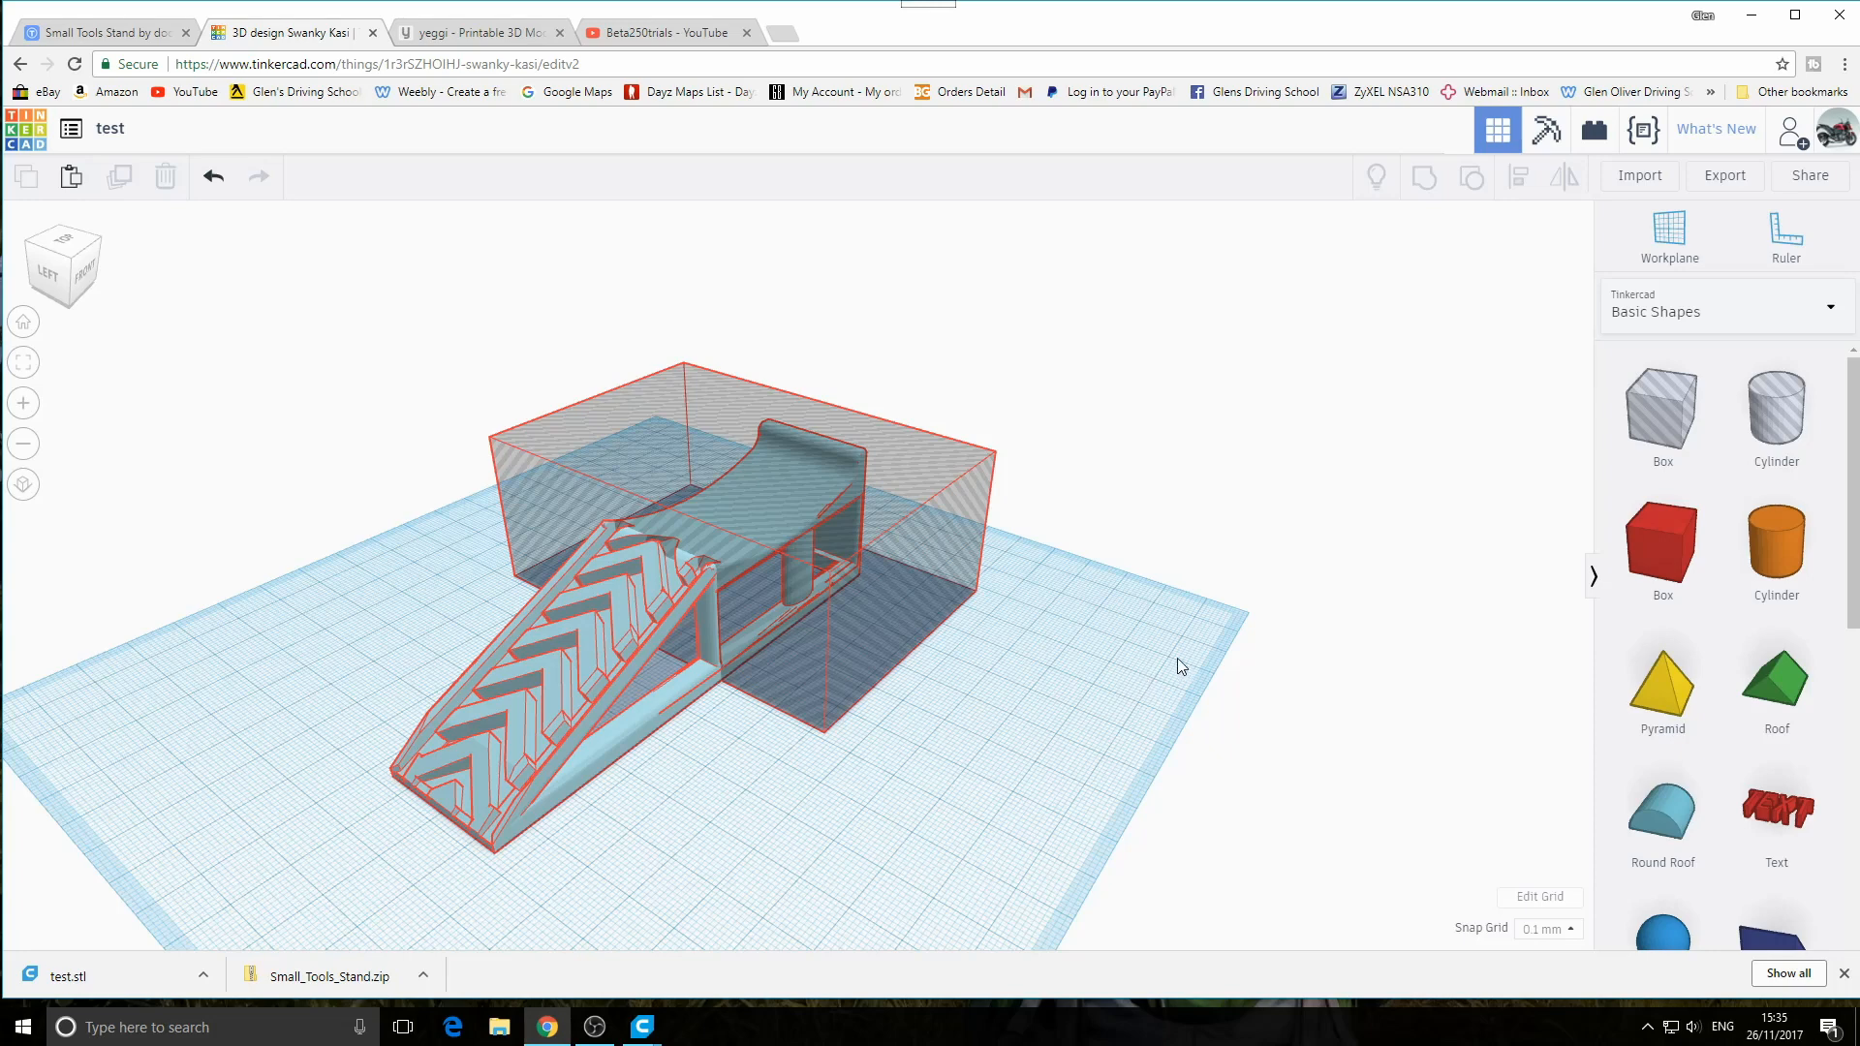
pyautogui.moveTo(1244, 655); pyautogui.dragTo(895, 614, button='right')
pyautogui.click(896, 615)
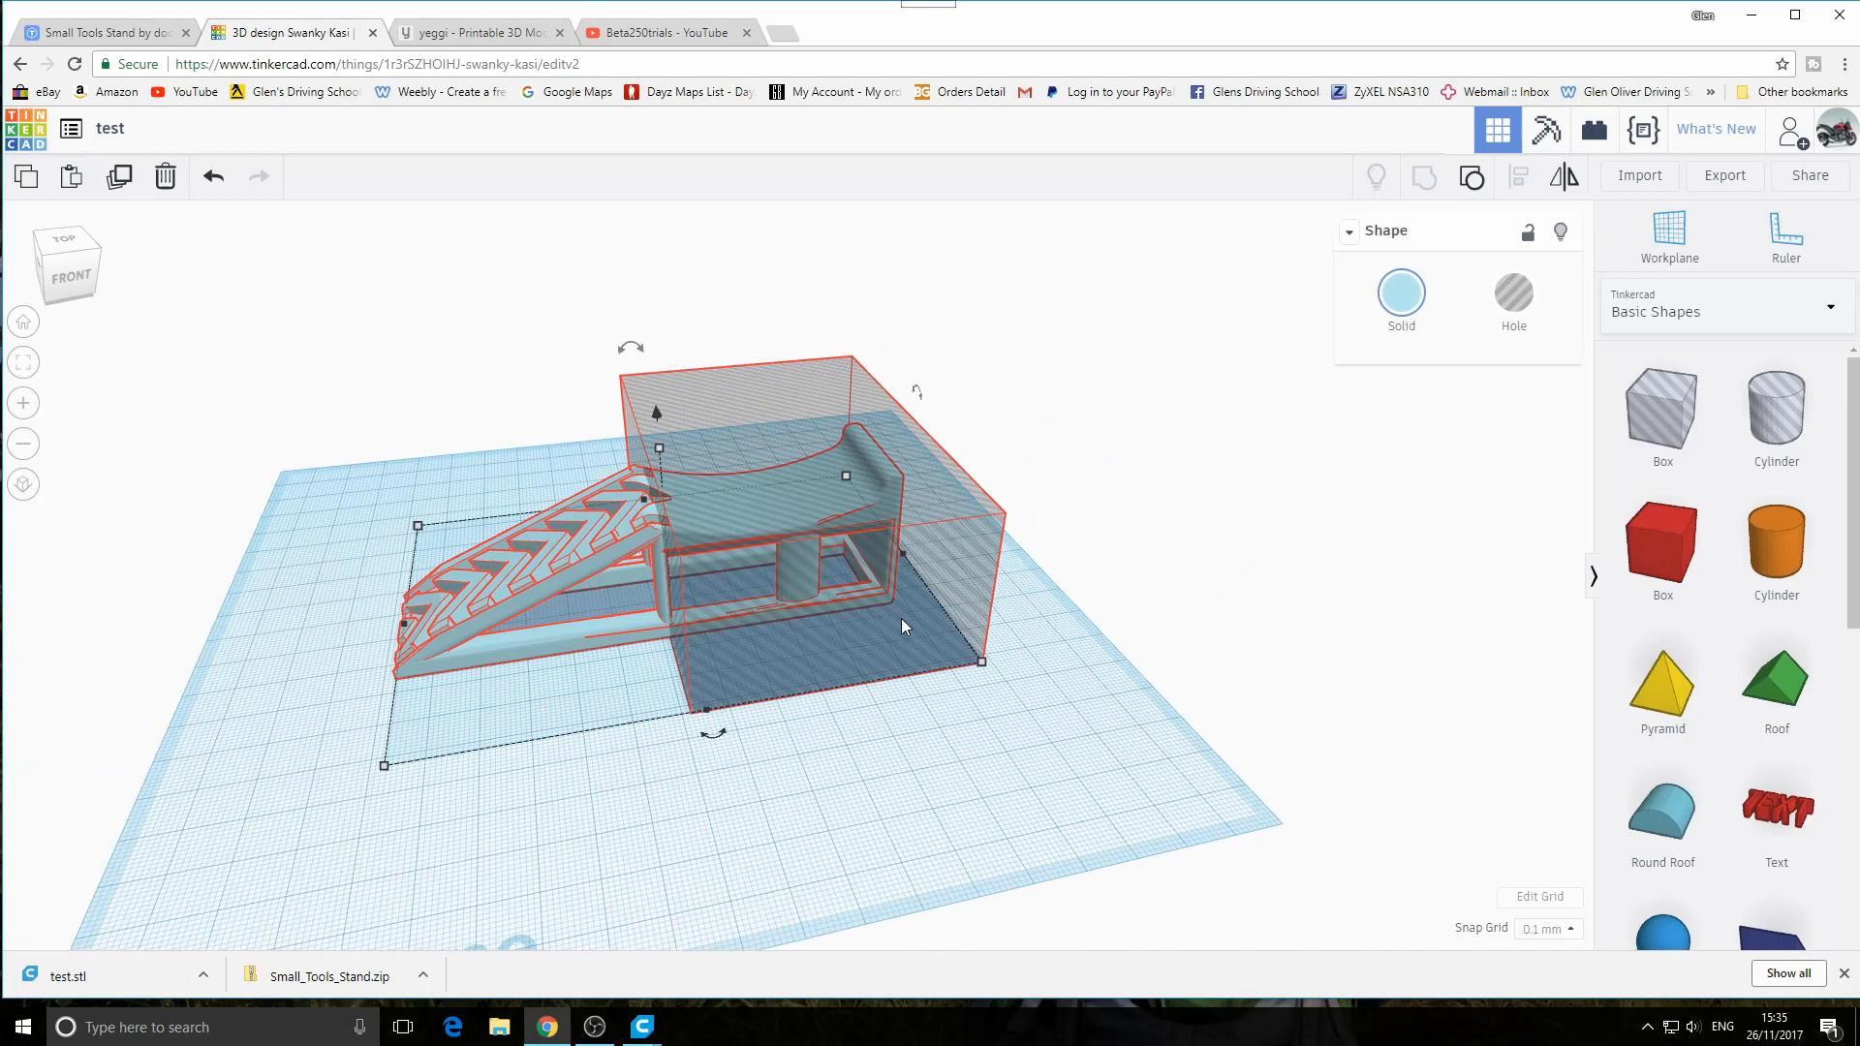
# Undo the last grouping and delete the large box hole covering the ramp's curved half
pyautogui.click(214, 181)
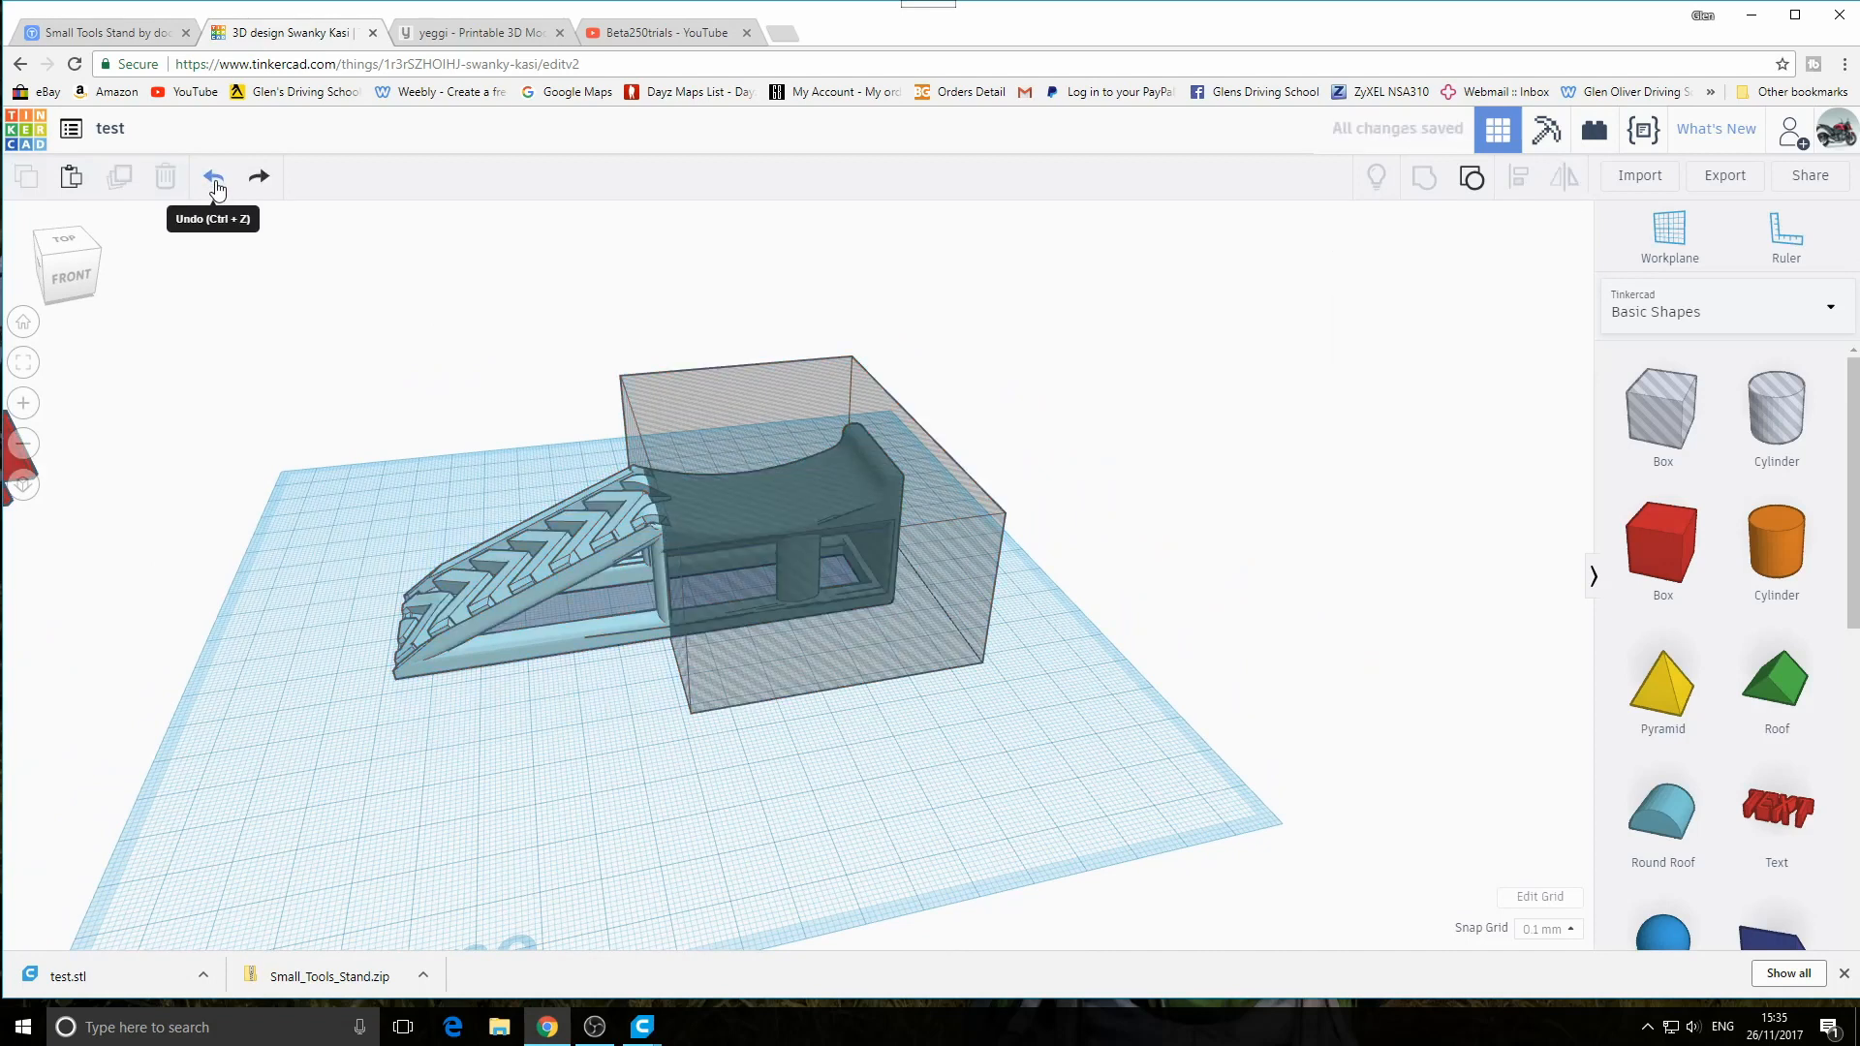
pyautogui.click(929, 619)
pyautogui.press('Delete')
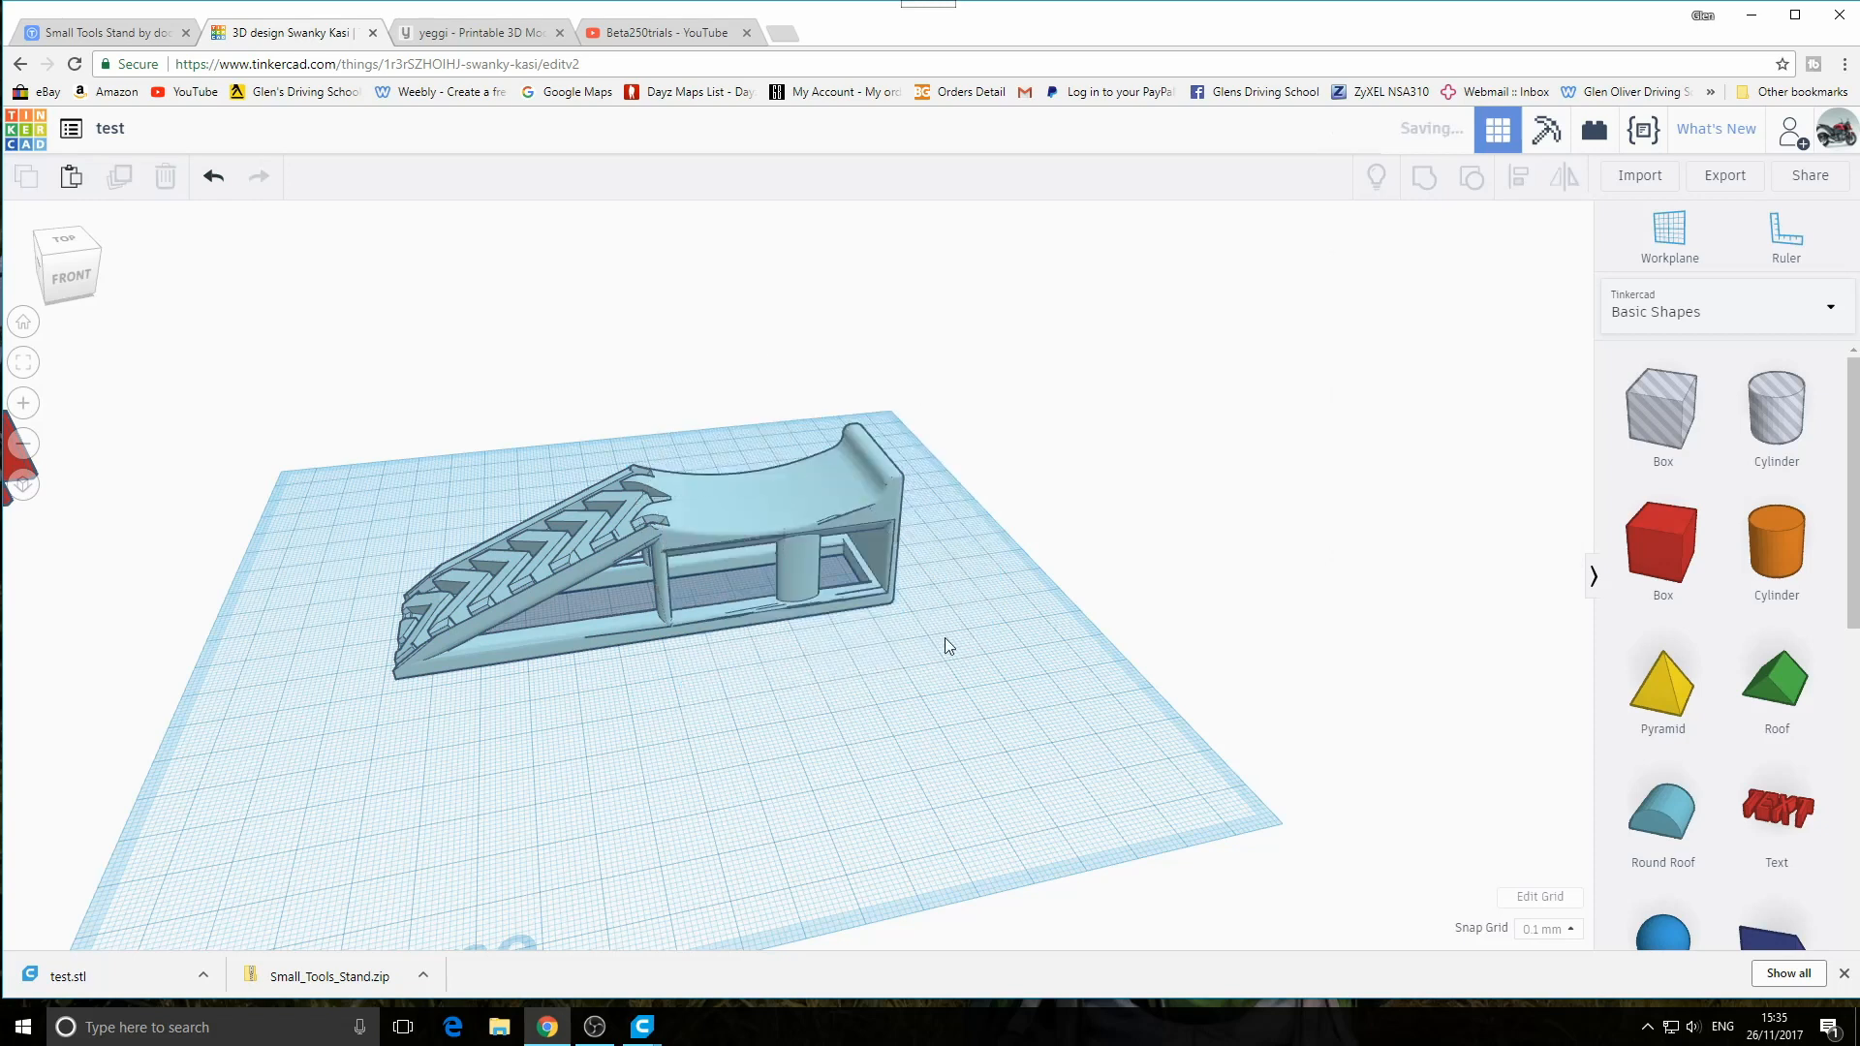
# Place a 20 mm box hole over the lower corner at the ramp's tall end and group it with the ramp
pyautogui.moveTo(841, 578); pyautogui.dragTo(909, 622)
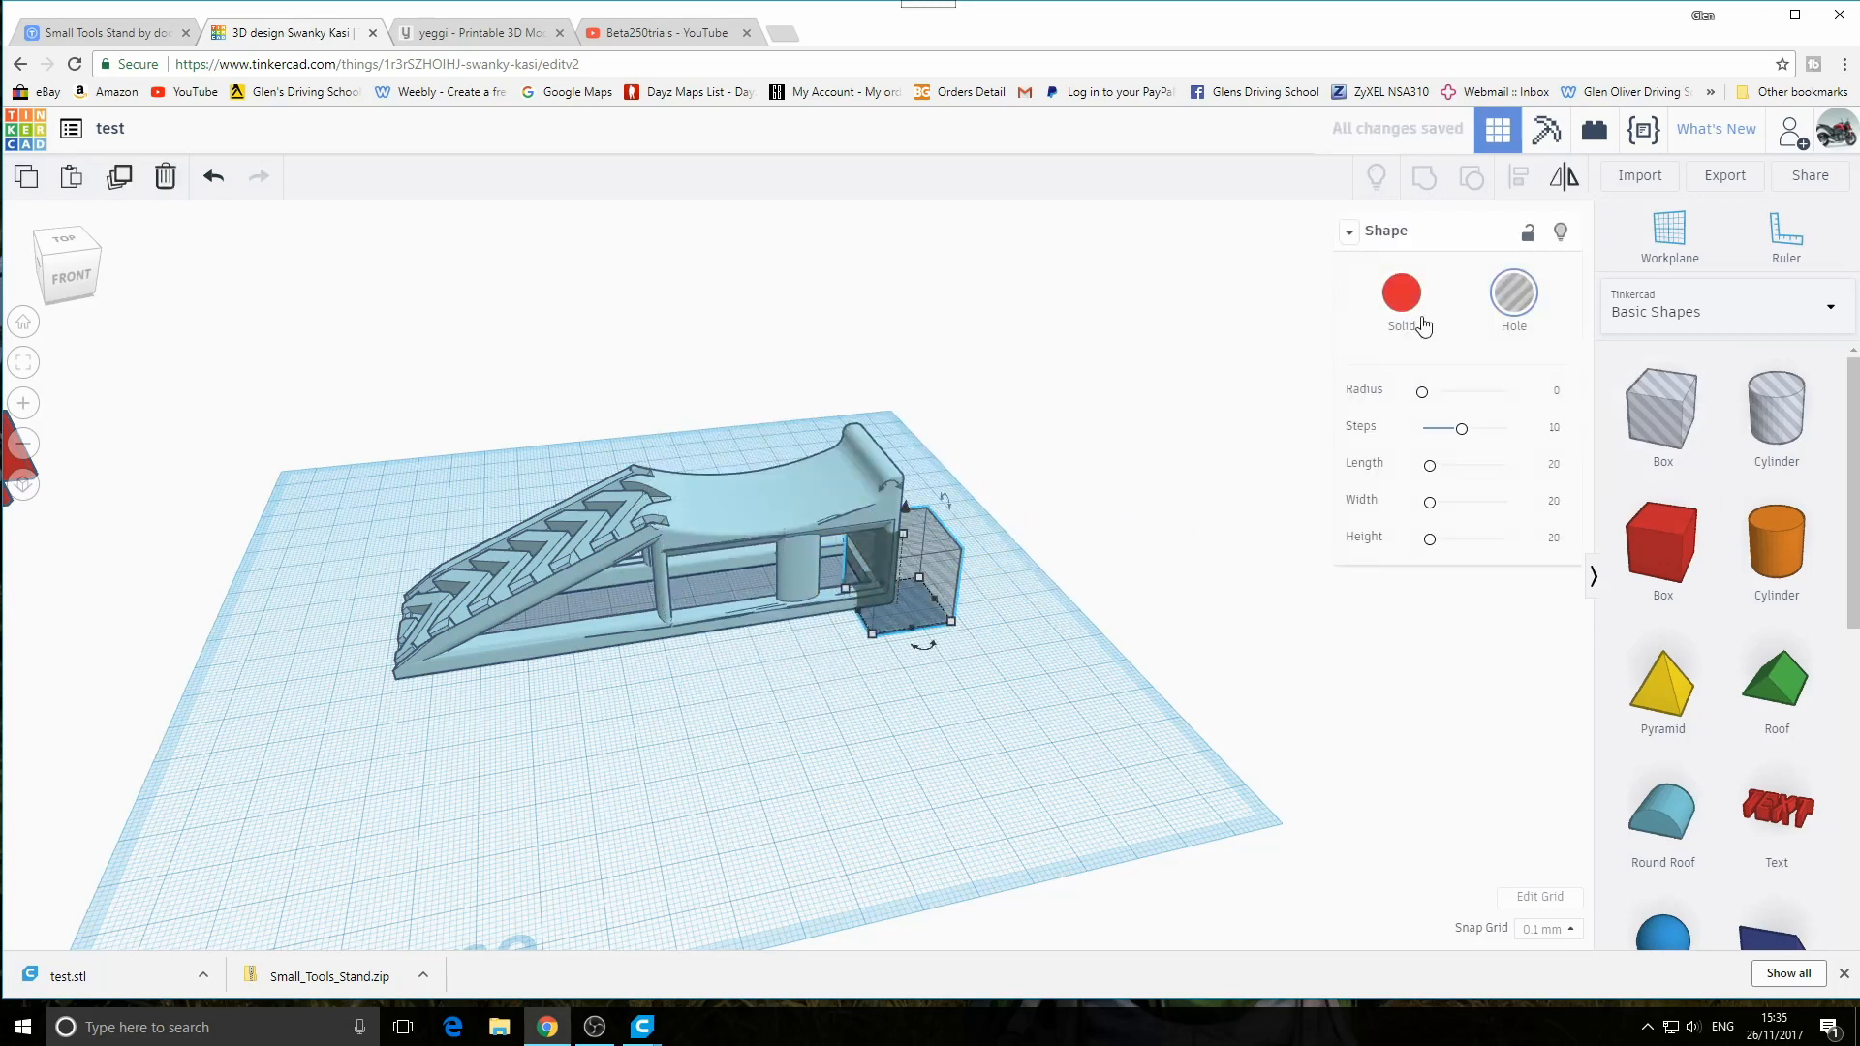
pyautogui.moveTo(1125, 615); pyautogui.dragTo(823, 471)
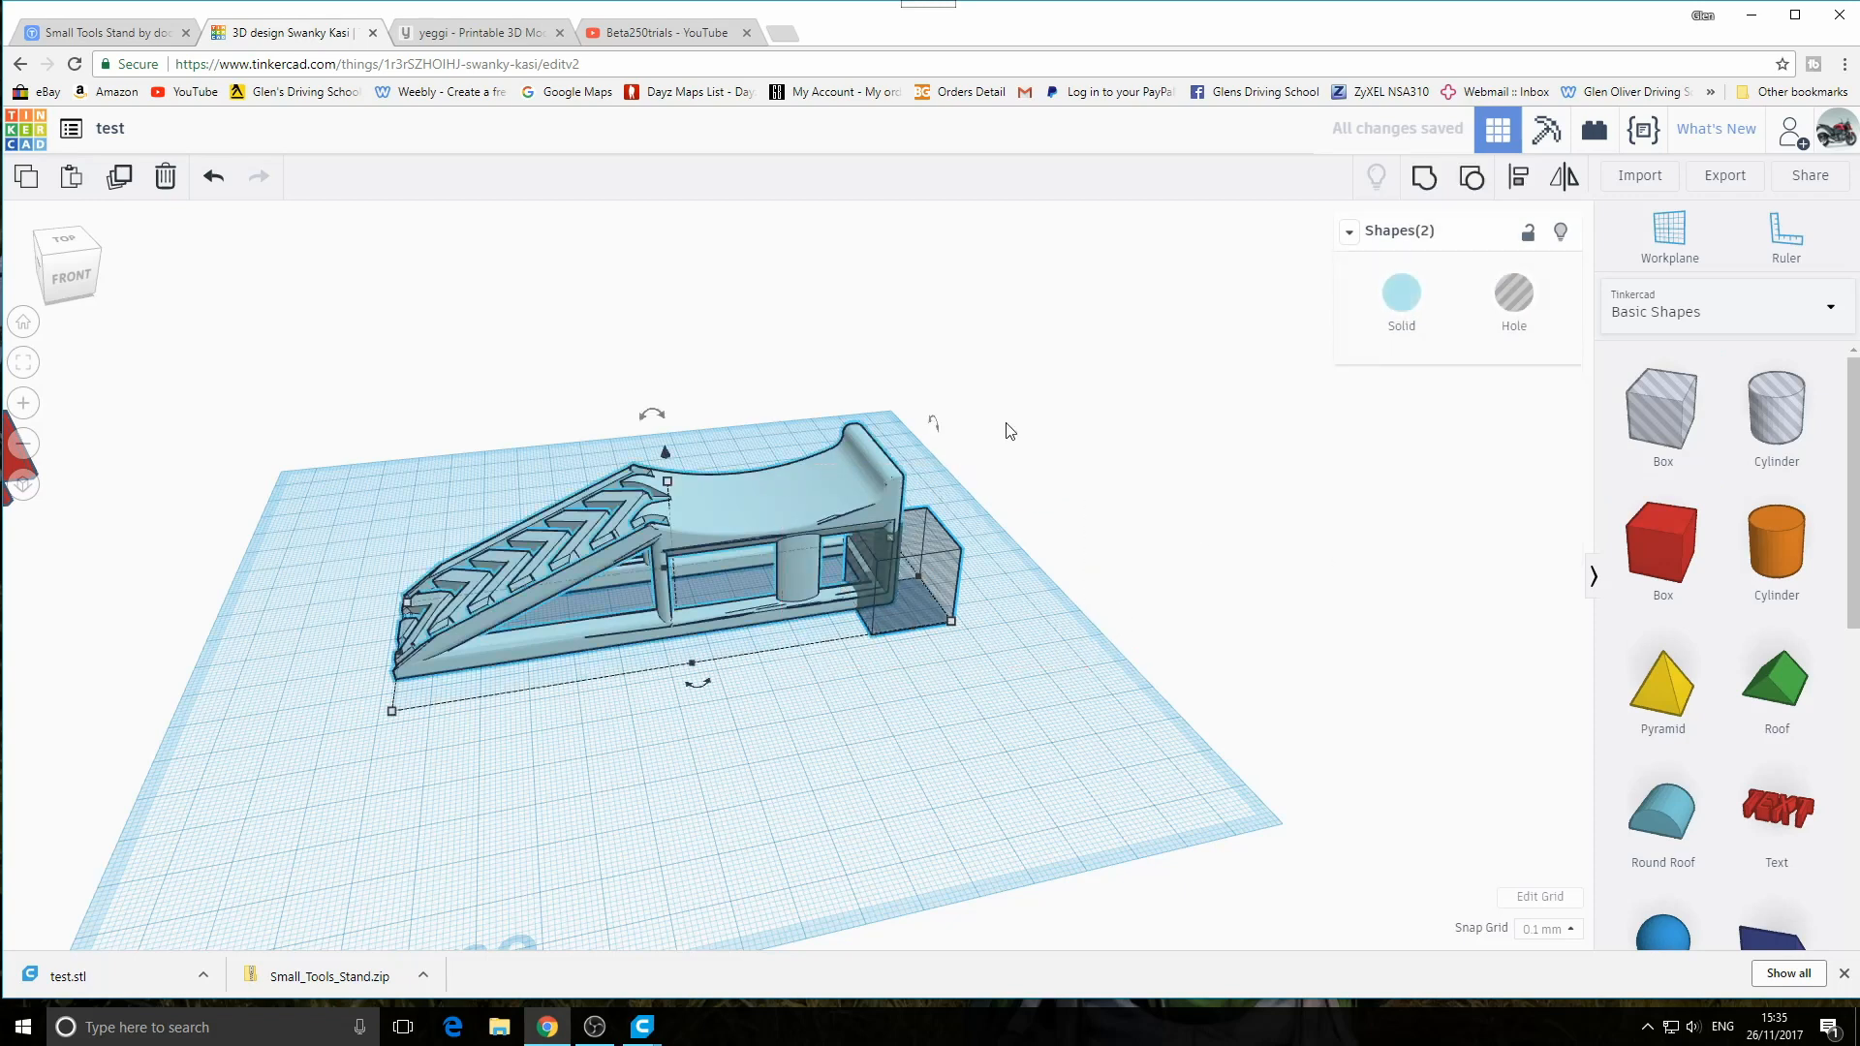
pyautogui.click(1424, 179)
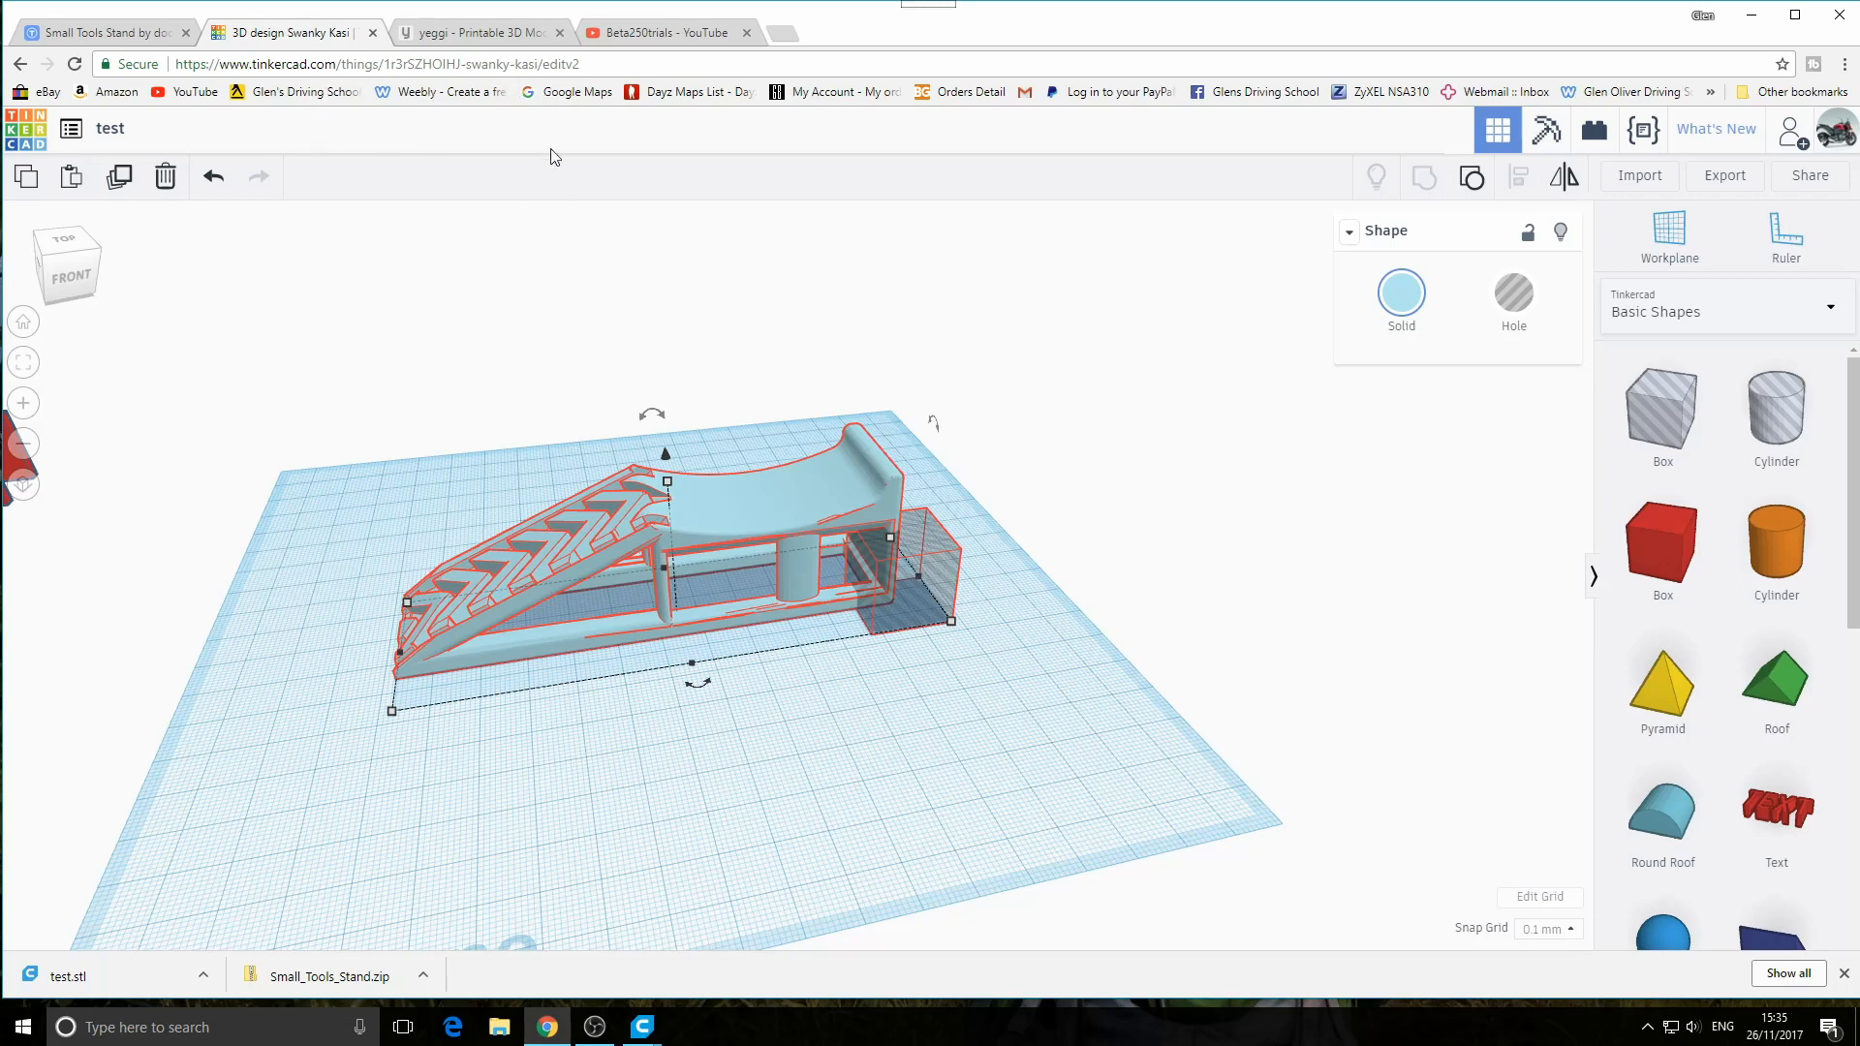
pyautogui.moveTo(927, 598)
pyautogui.mouseDown()
pyautogui.moveTo(968, 620)
pyautogui.moveTo(928, 608)
pyautogui.mouseUp()
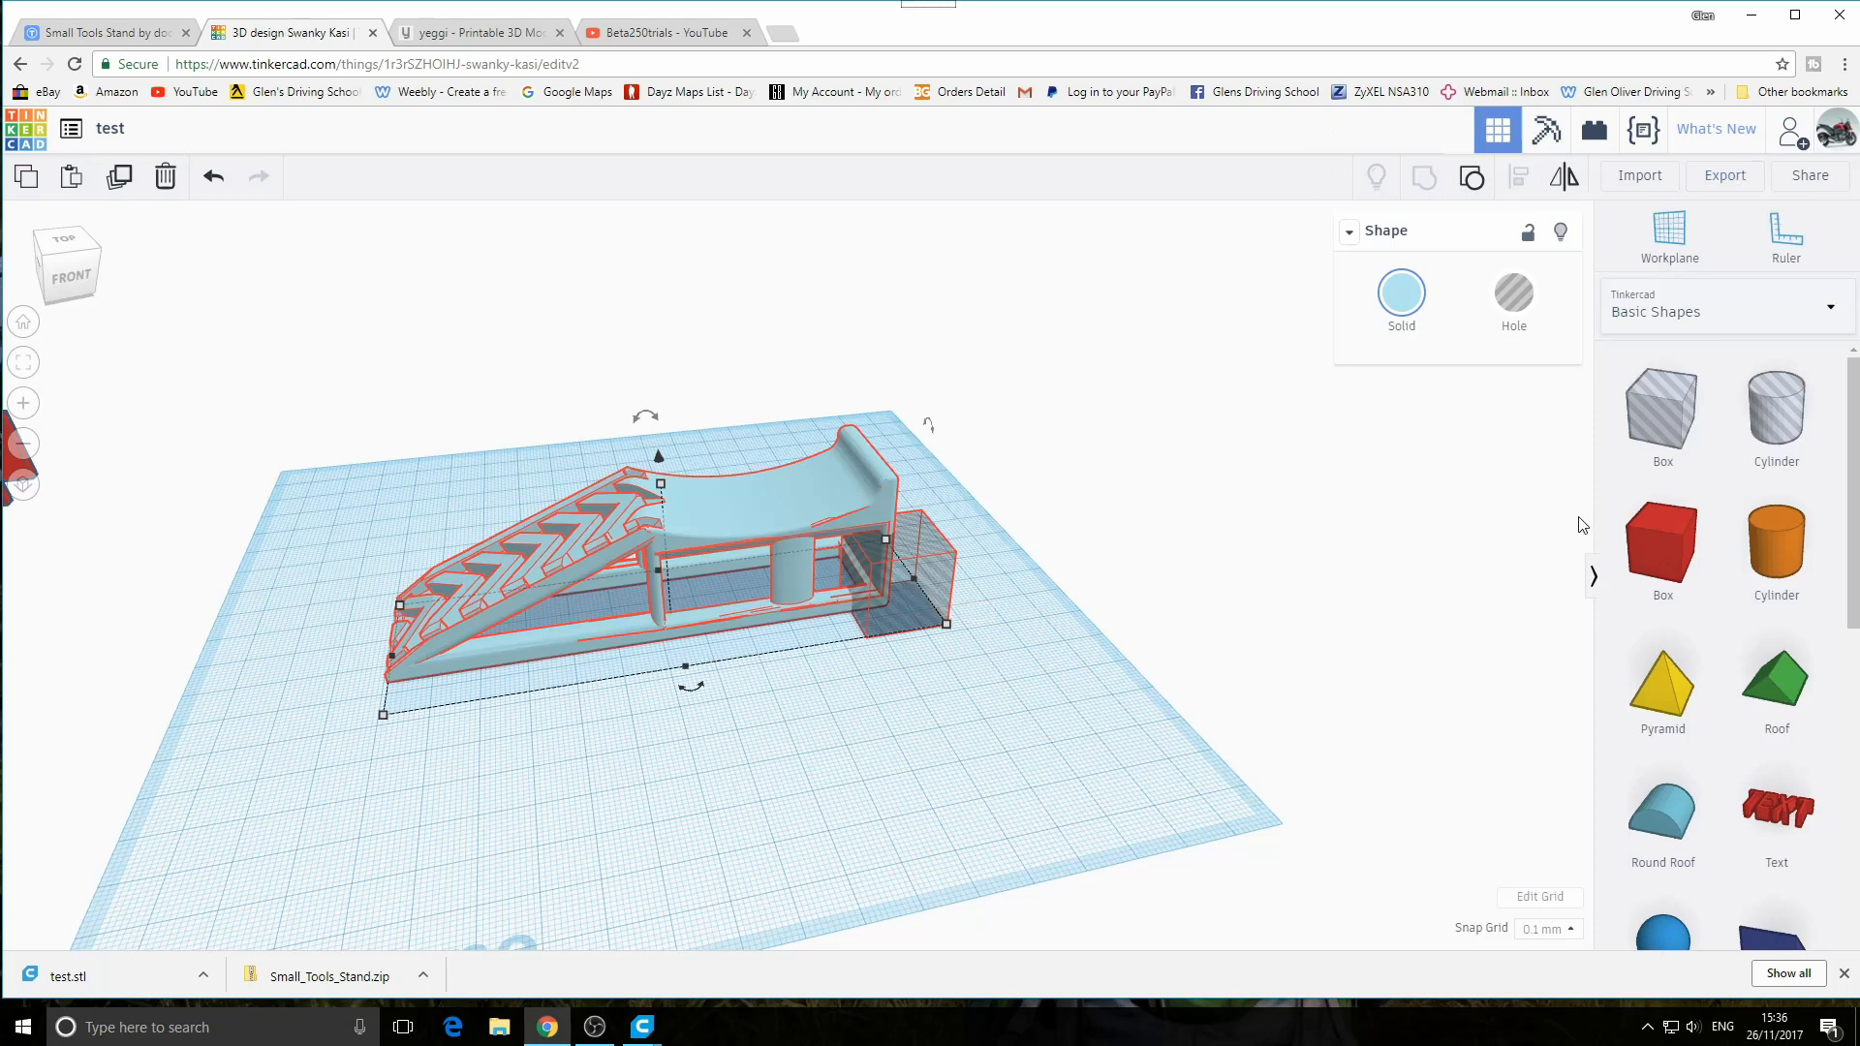
# Look through the Community Shape Generators collection and the remaining shapes in the Basic Shapes collection
pyautogui.click(1835, 319)
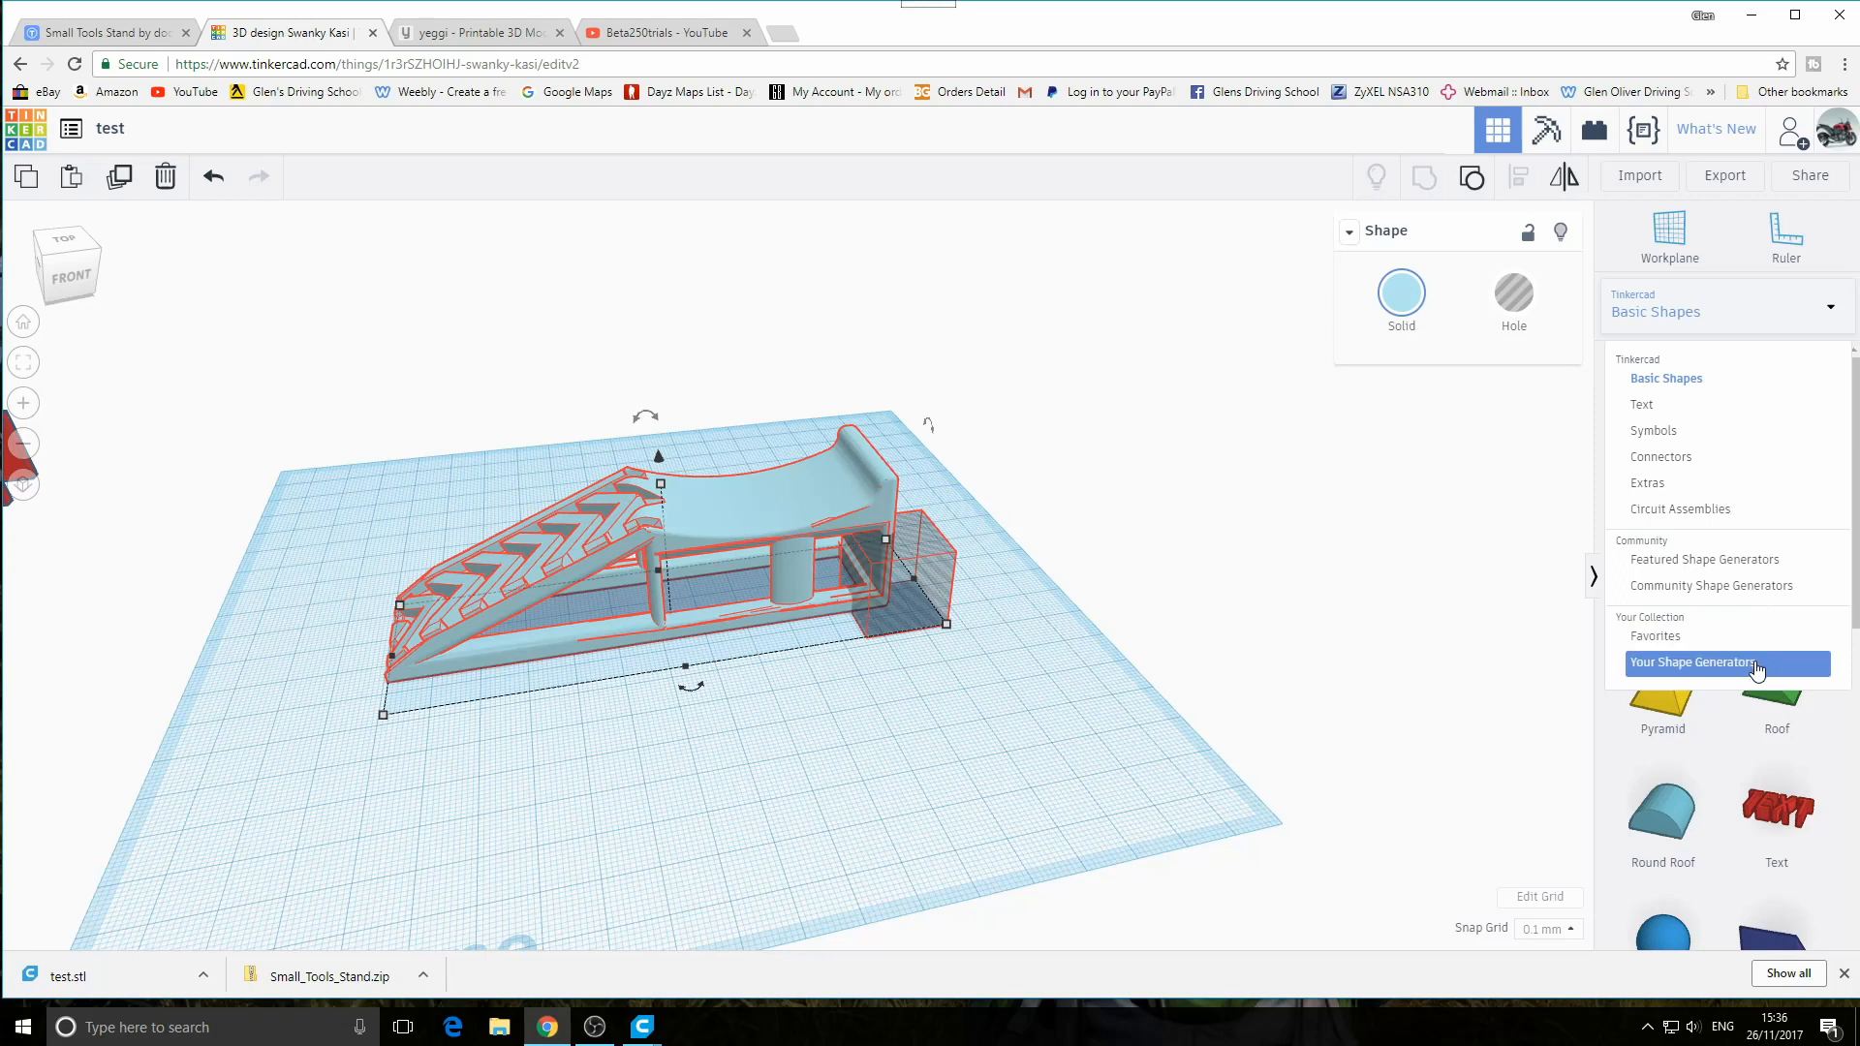
pyautogui.click(1747, 601)
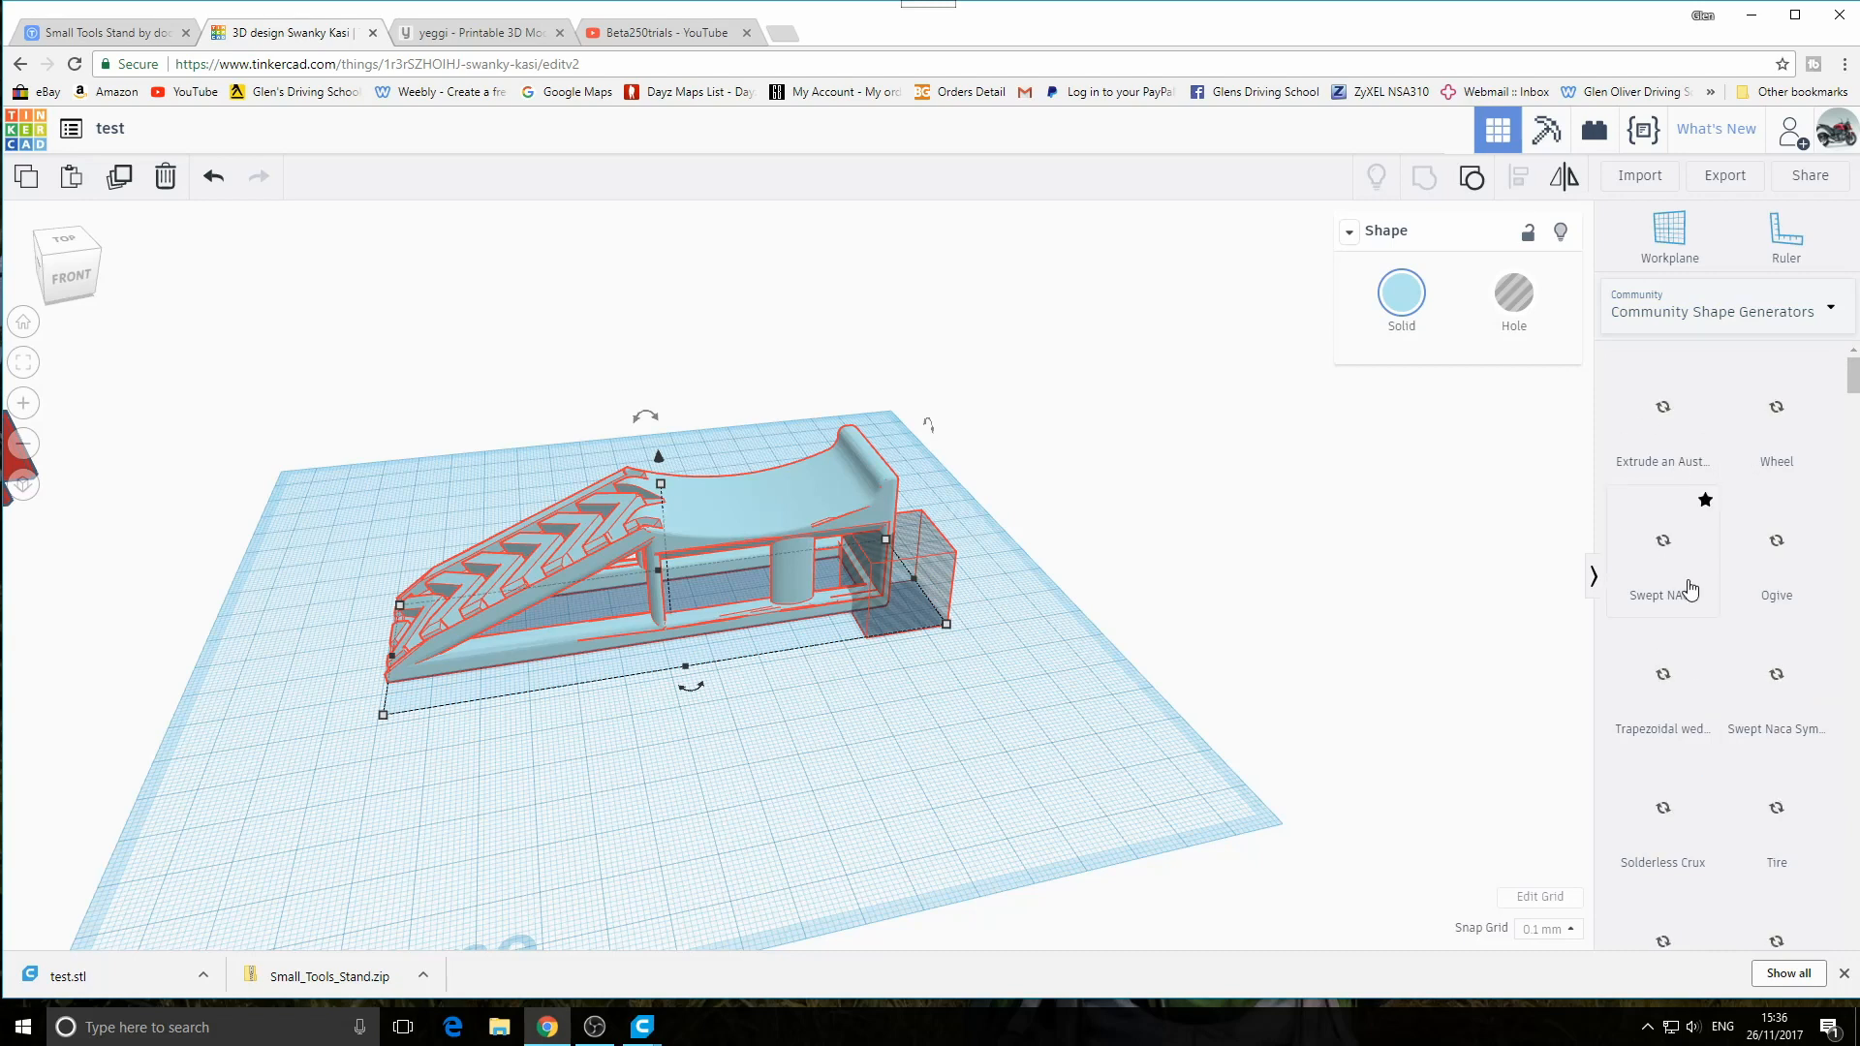
pyautogui.scroll(-10, 1690, 596)
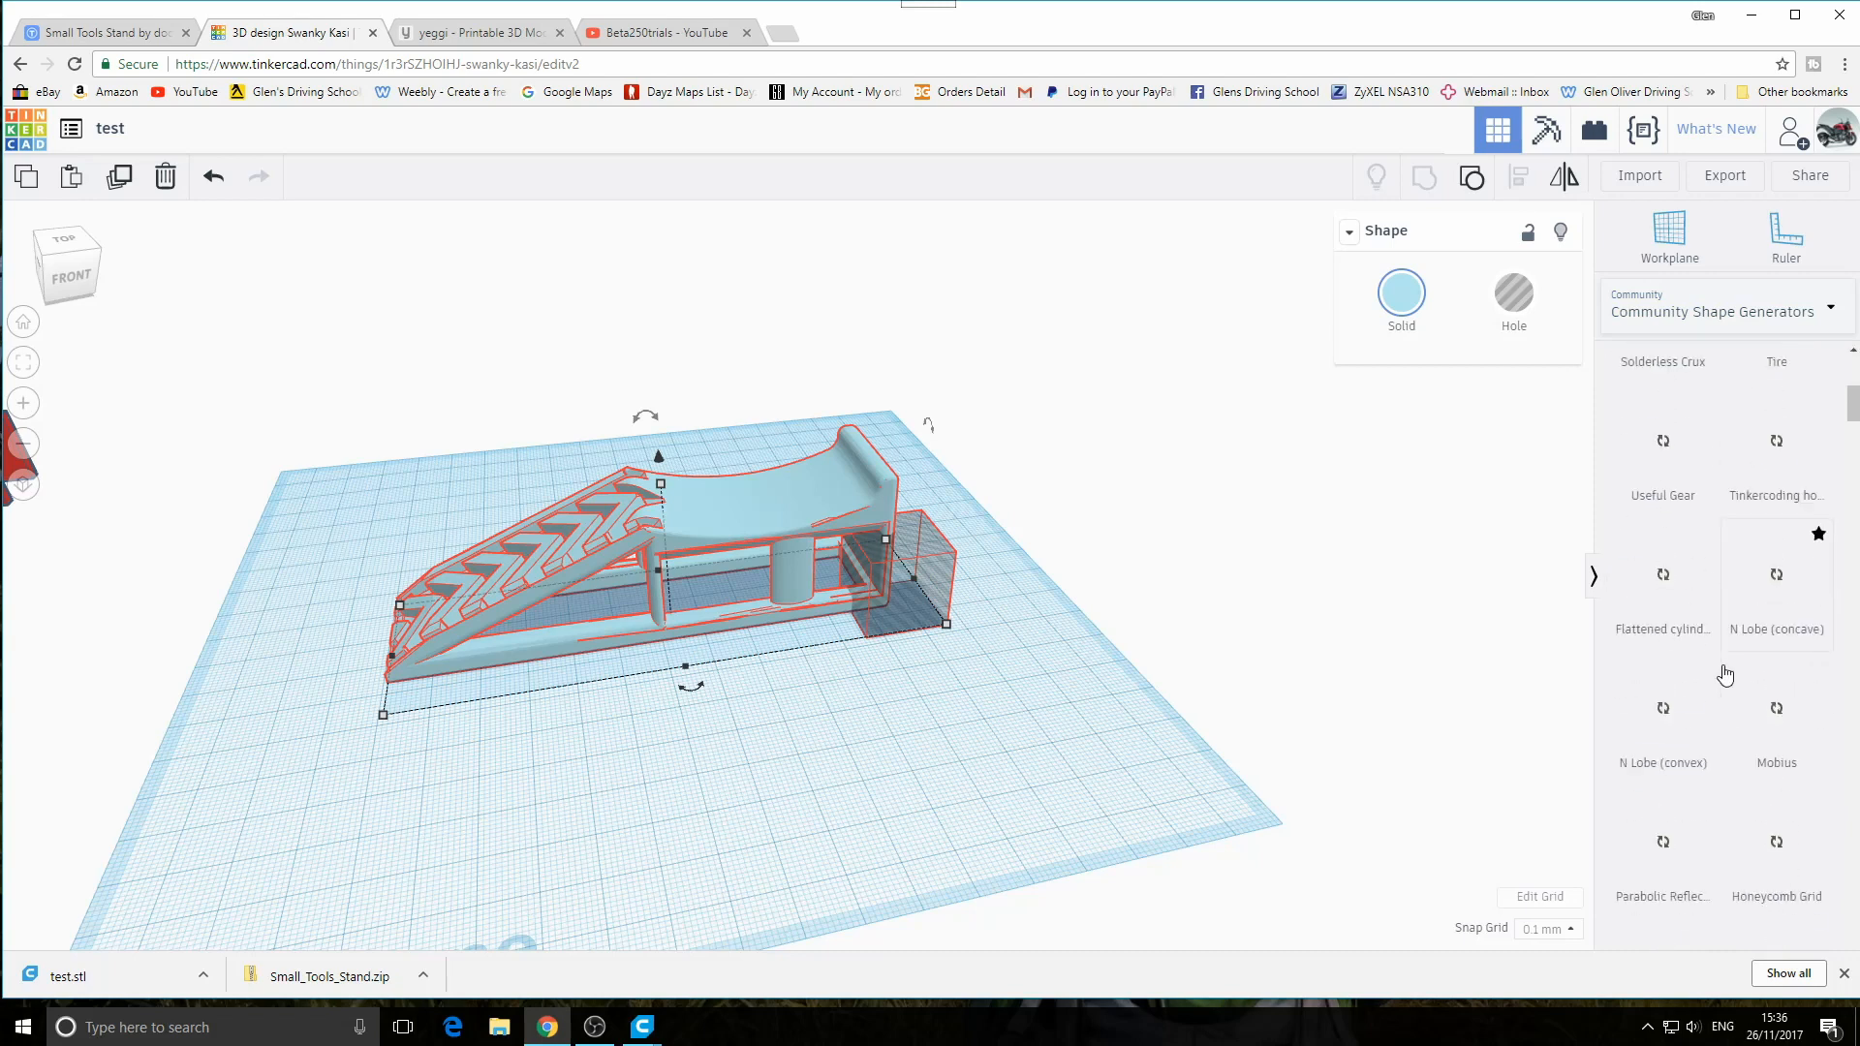
pyautogui.moveTo(1857, 441)
pyautogui.mouseDown()
pyautogui.moveTo(1852, 833)
pyautogui.moveTo(1847, 431)
pyautogui.mouseUp()
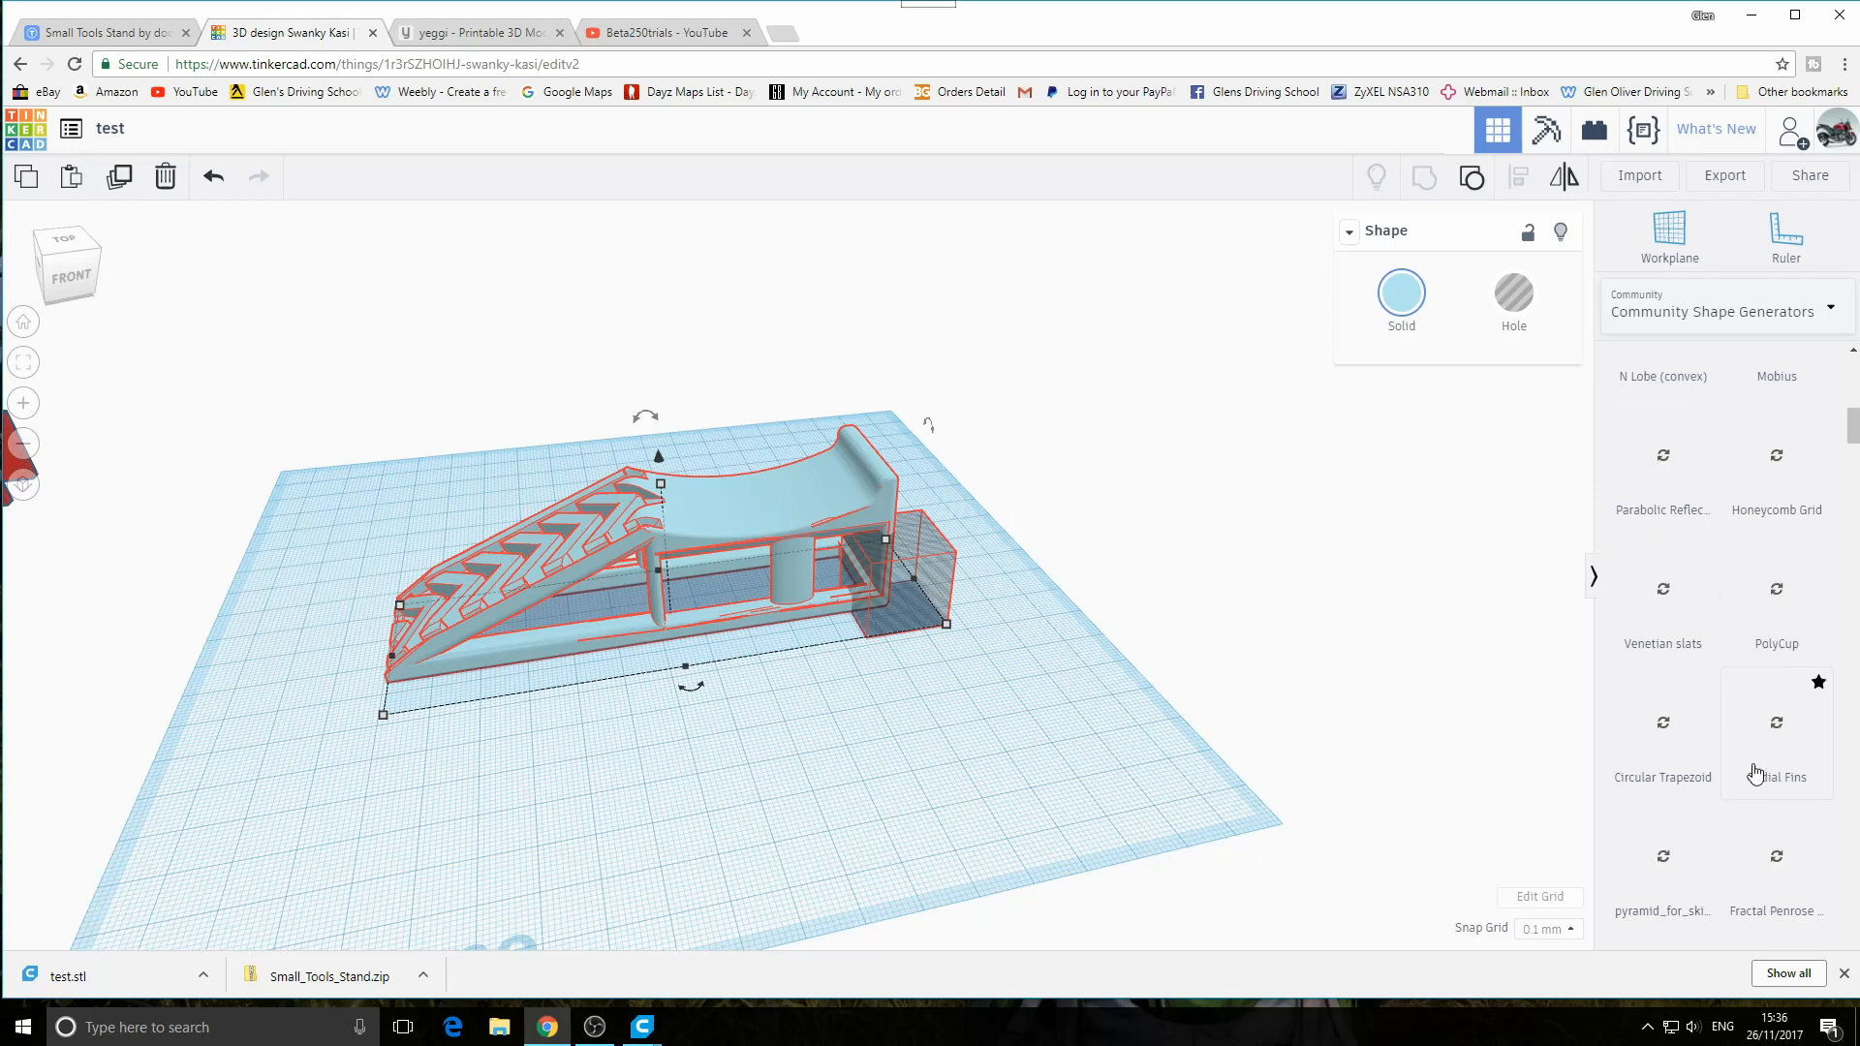
pyautogui.scroll(3, 1763, 735)
pyautogui.scroll(6, 1762, 734)
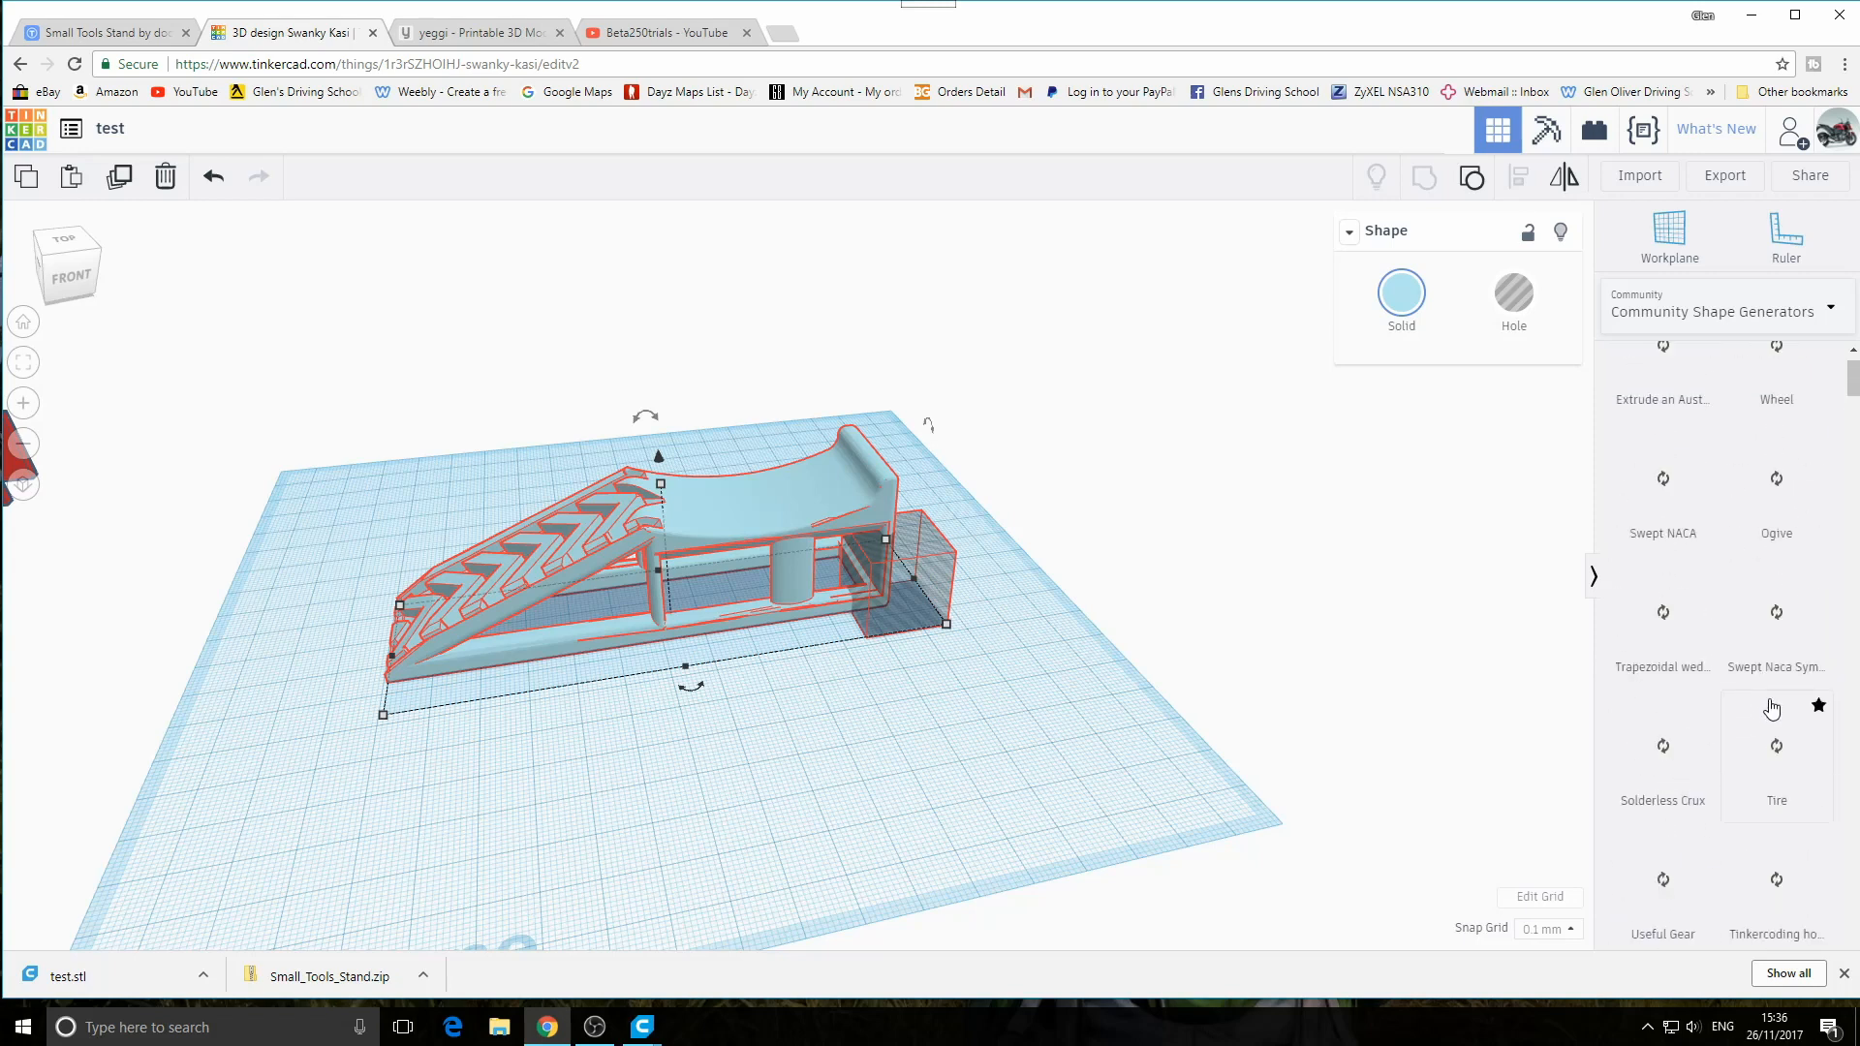
pyautogui.click(1828, 315)
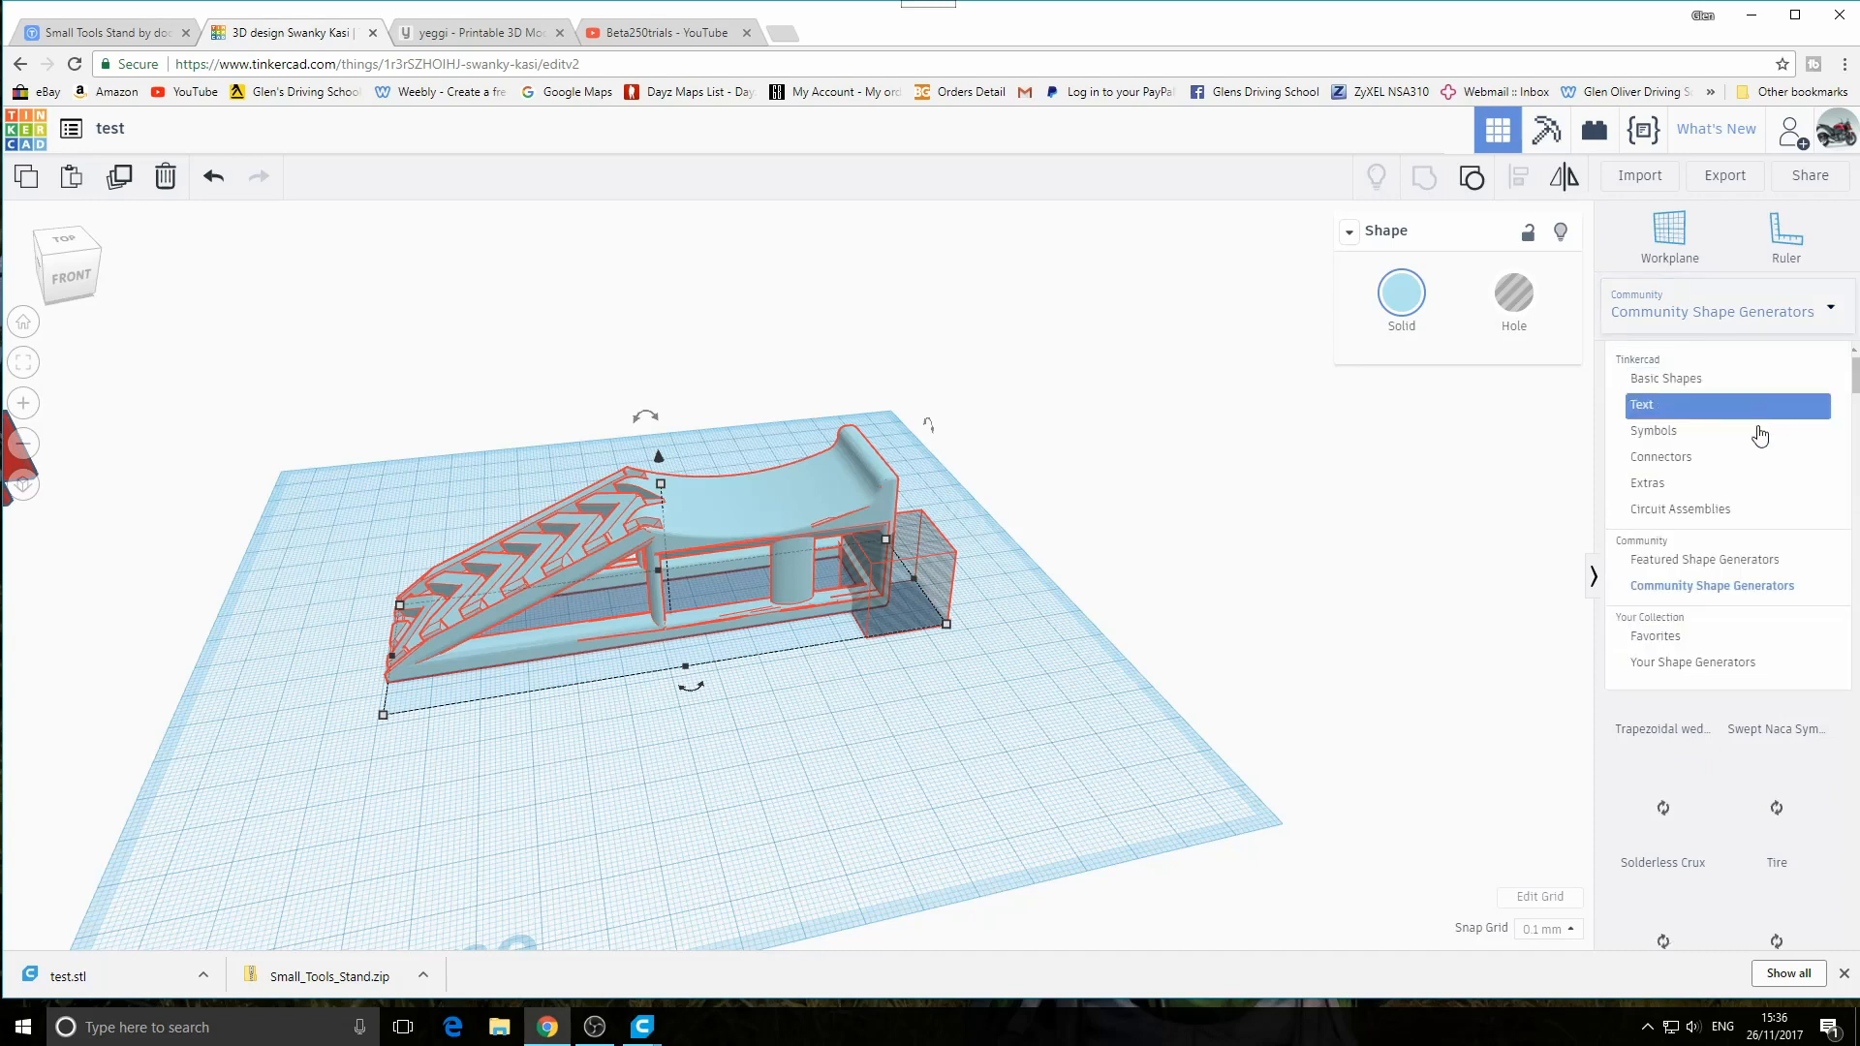
pyautogui.click(1717, 379)
pyautogui.scroll(-6, 1714, 718)
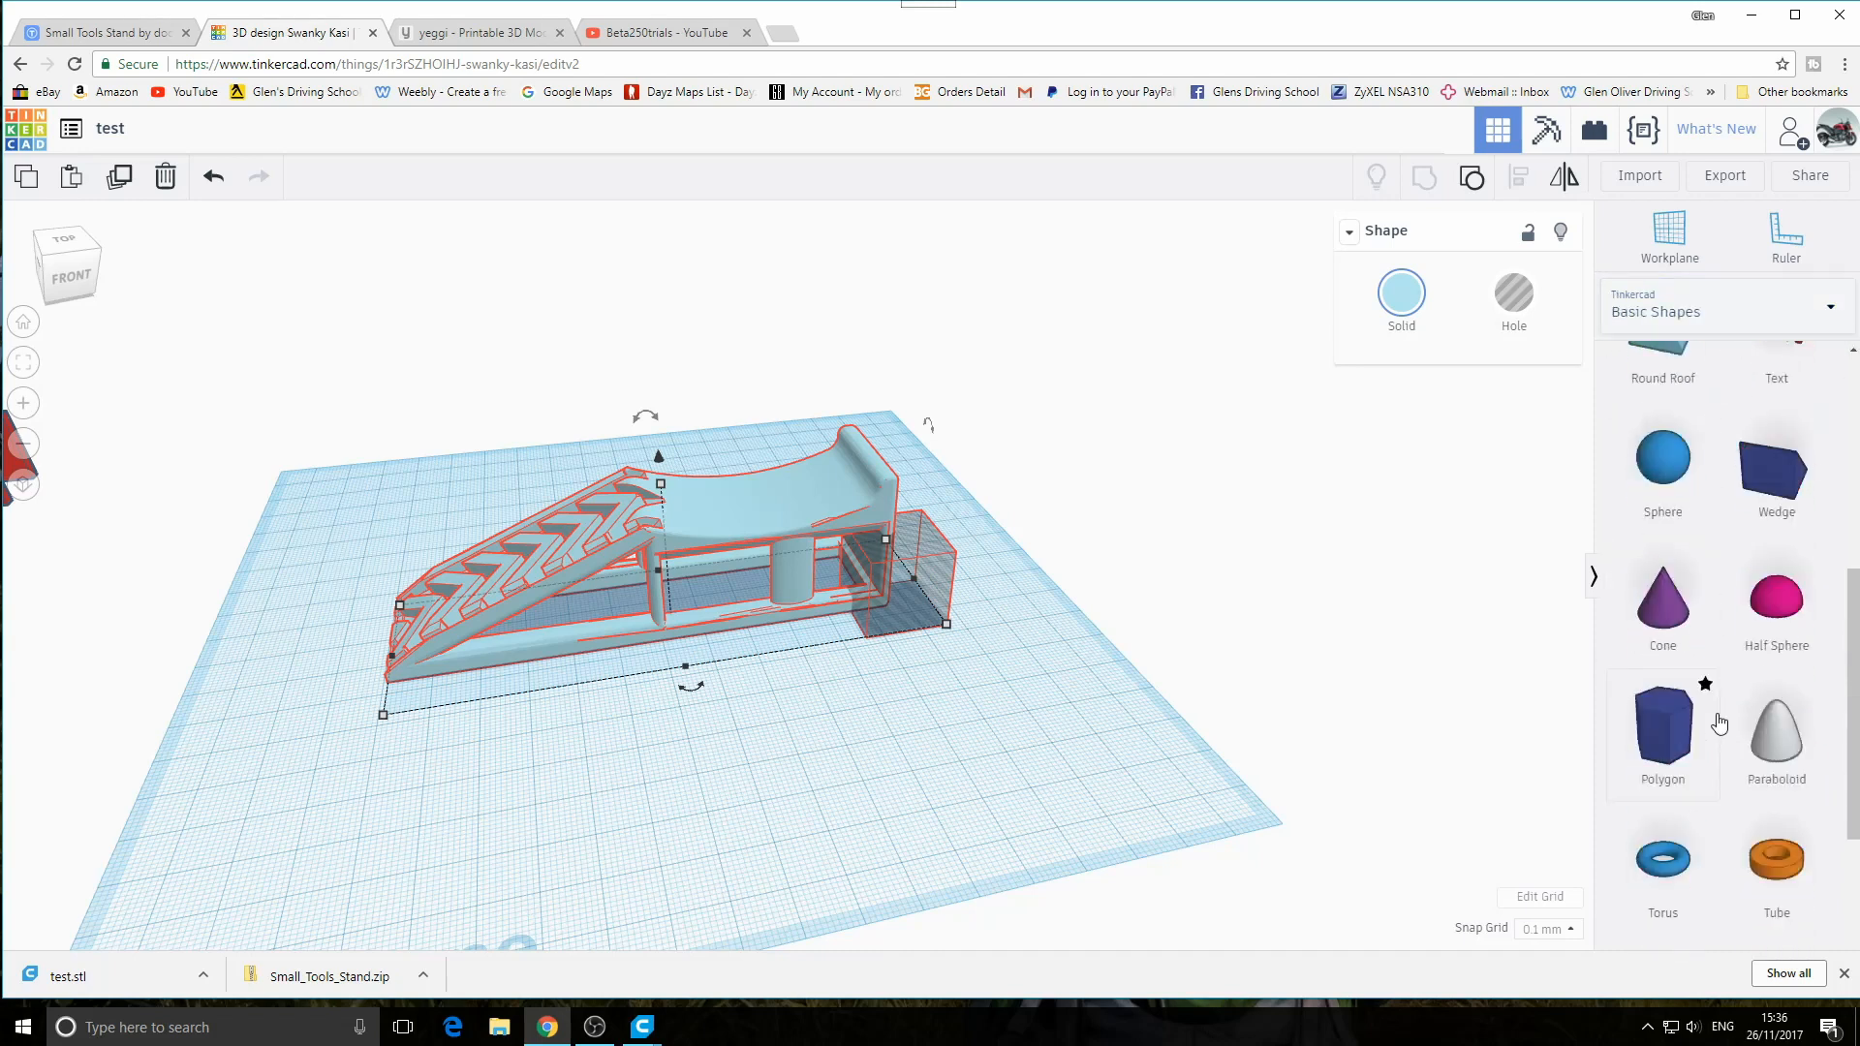
pyautogui.scroll(-3, 1077, 667)
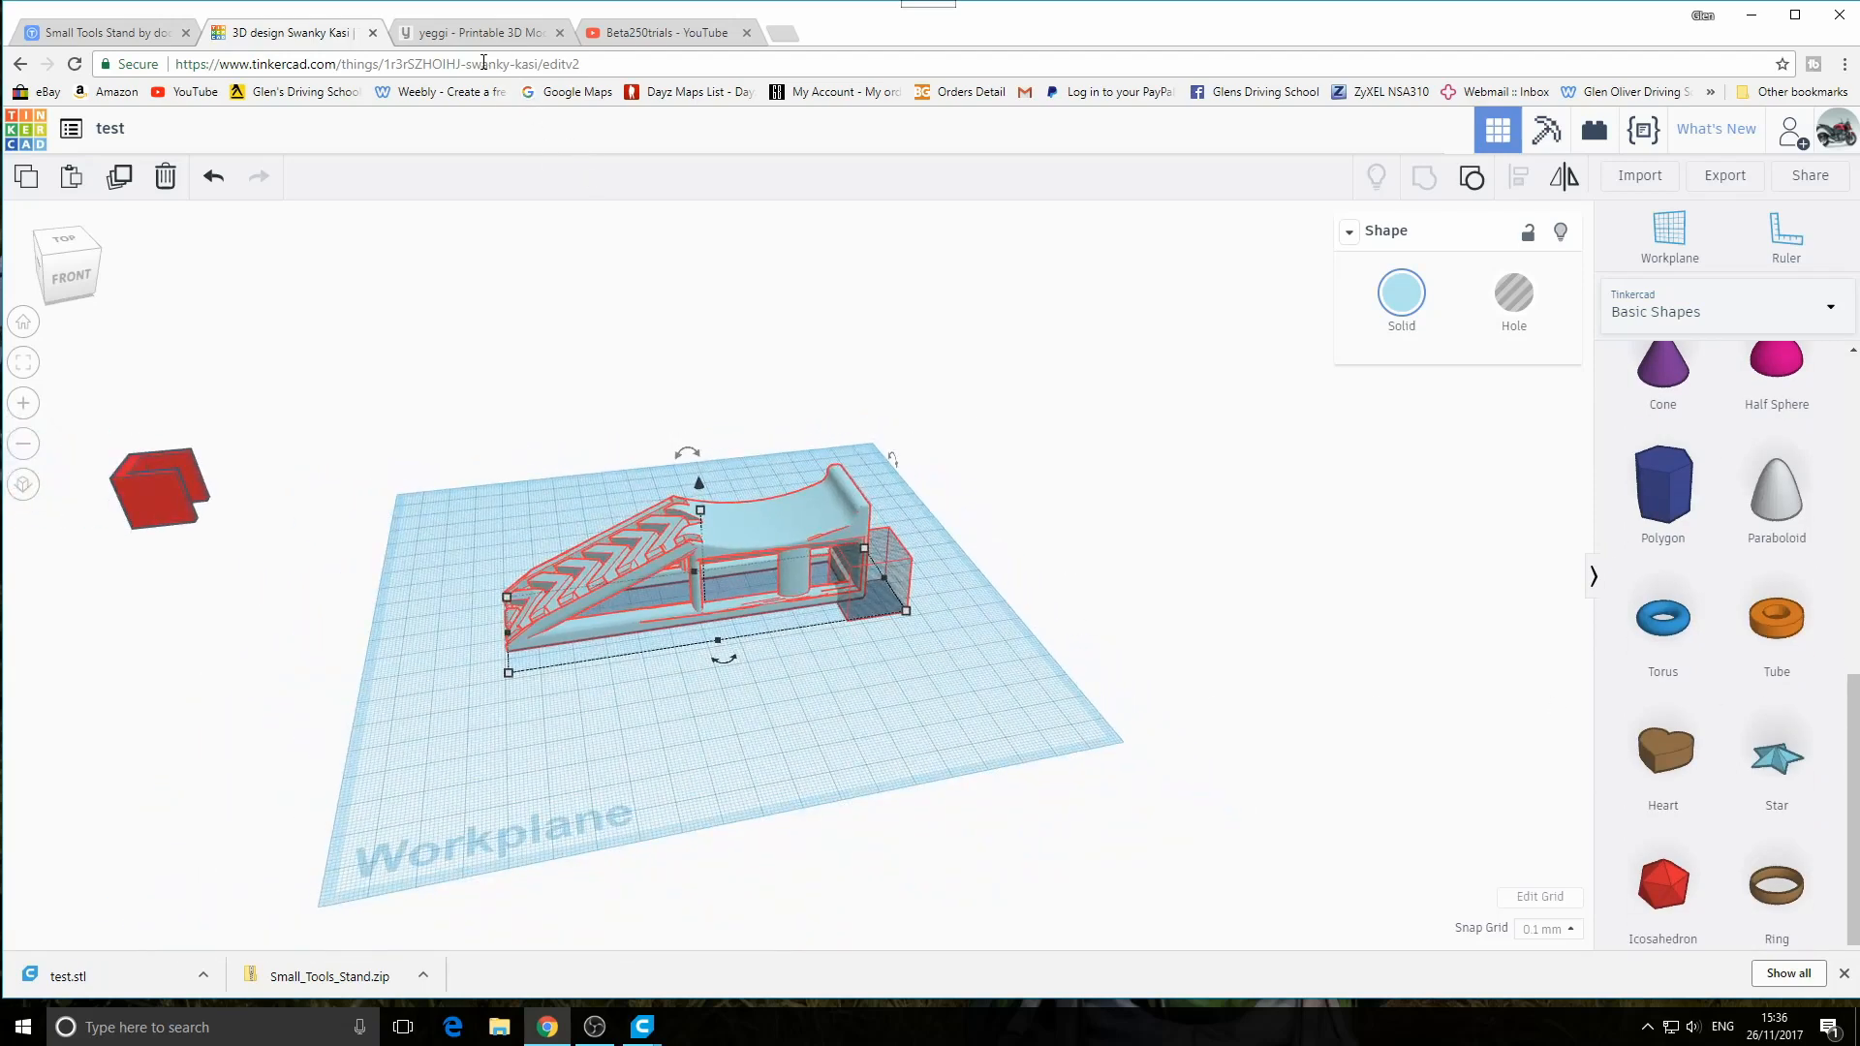
# Switch between the Yeggi model search site and the Small Tools Stand page on Thingiverse, ending on Yeggi
pyautogui.click(438, 35)
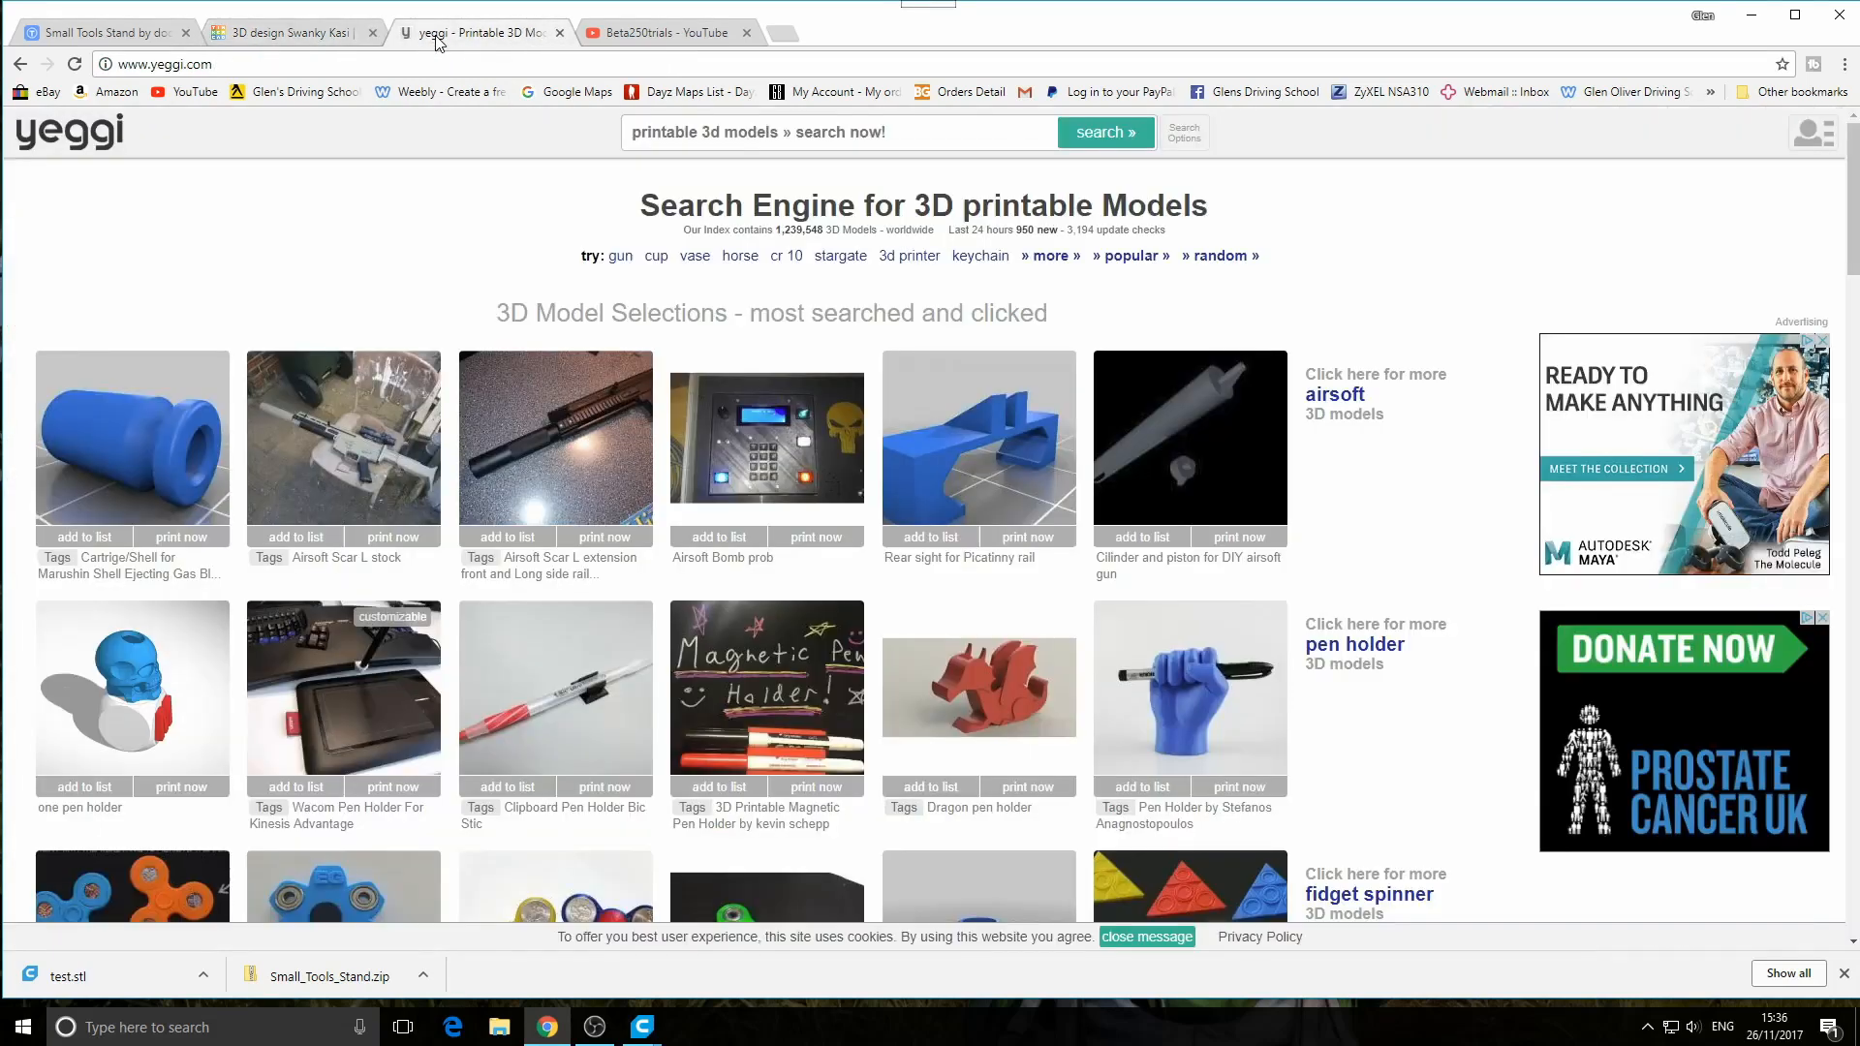
pyautogui.click(155, 32)
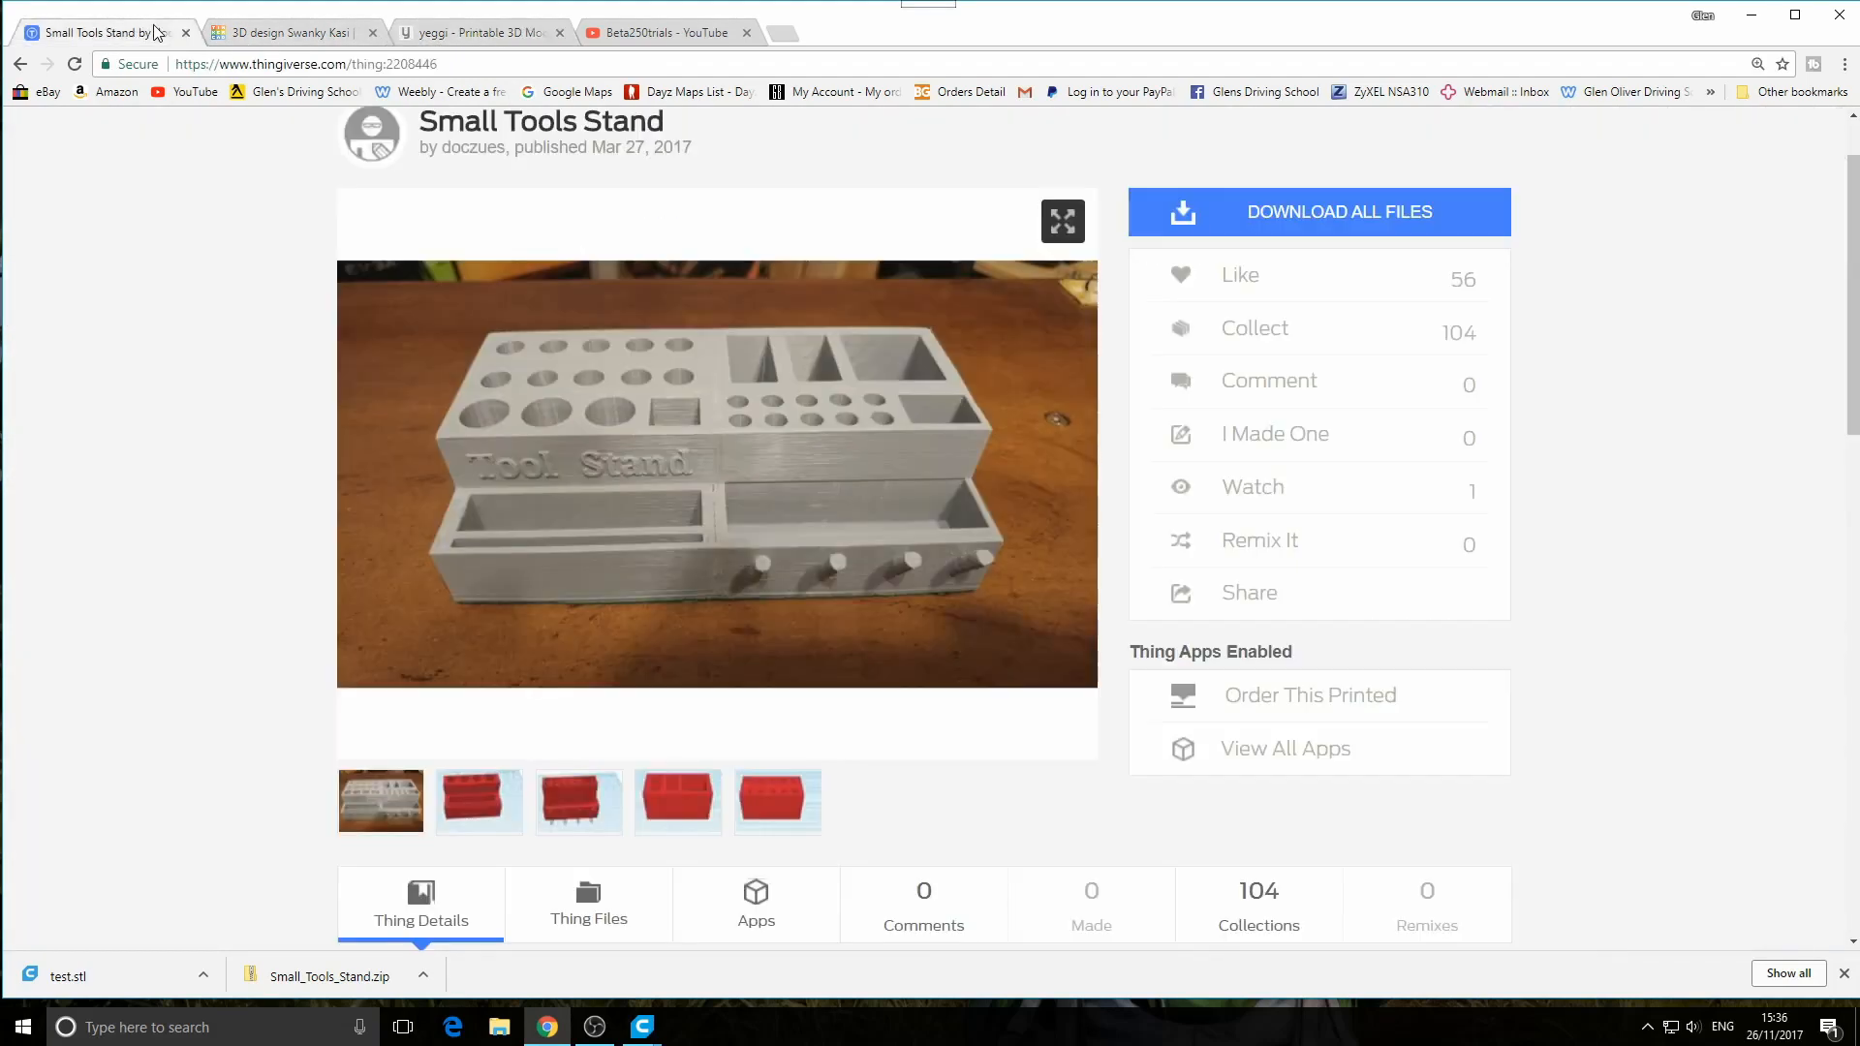
pyautogui.click(434, 34)
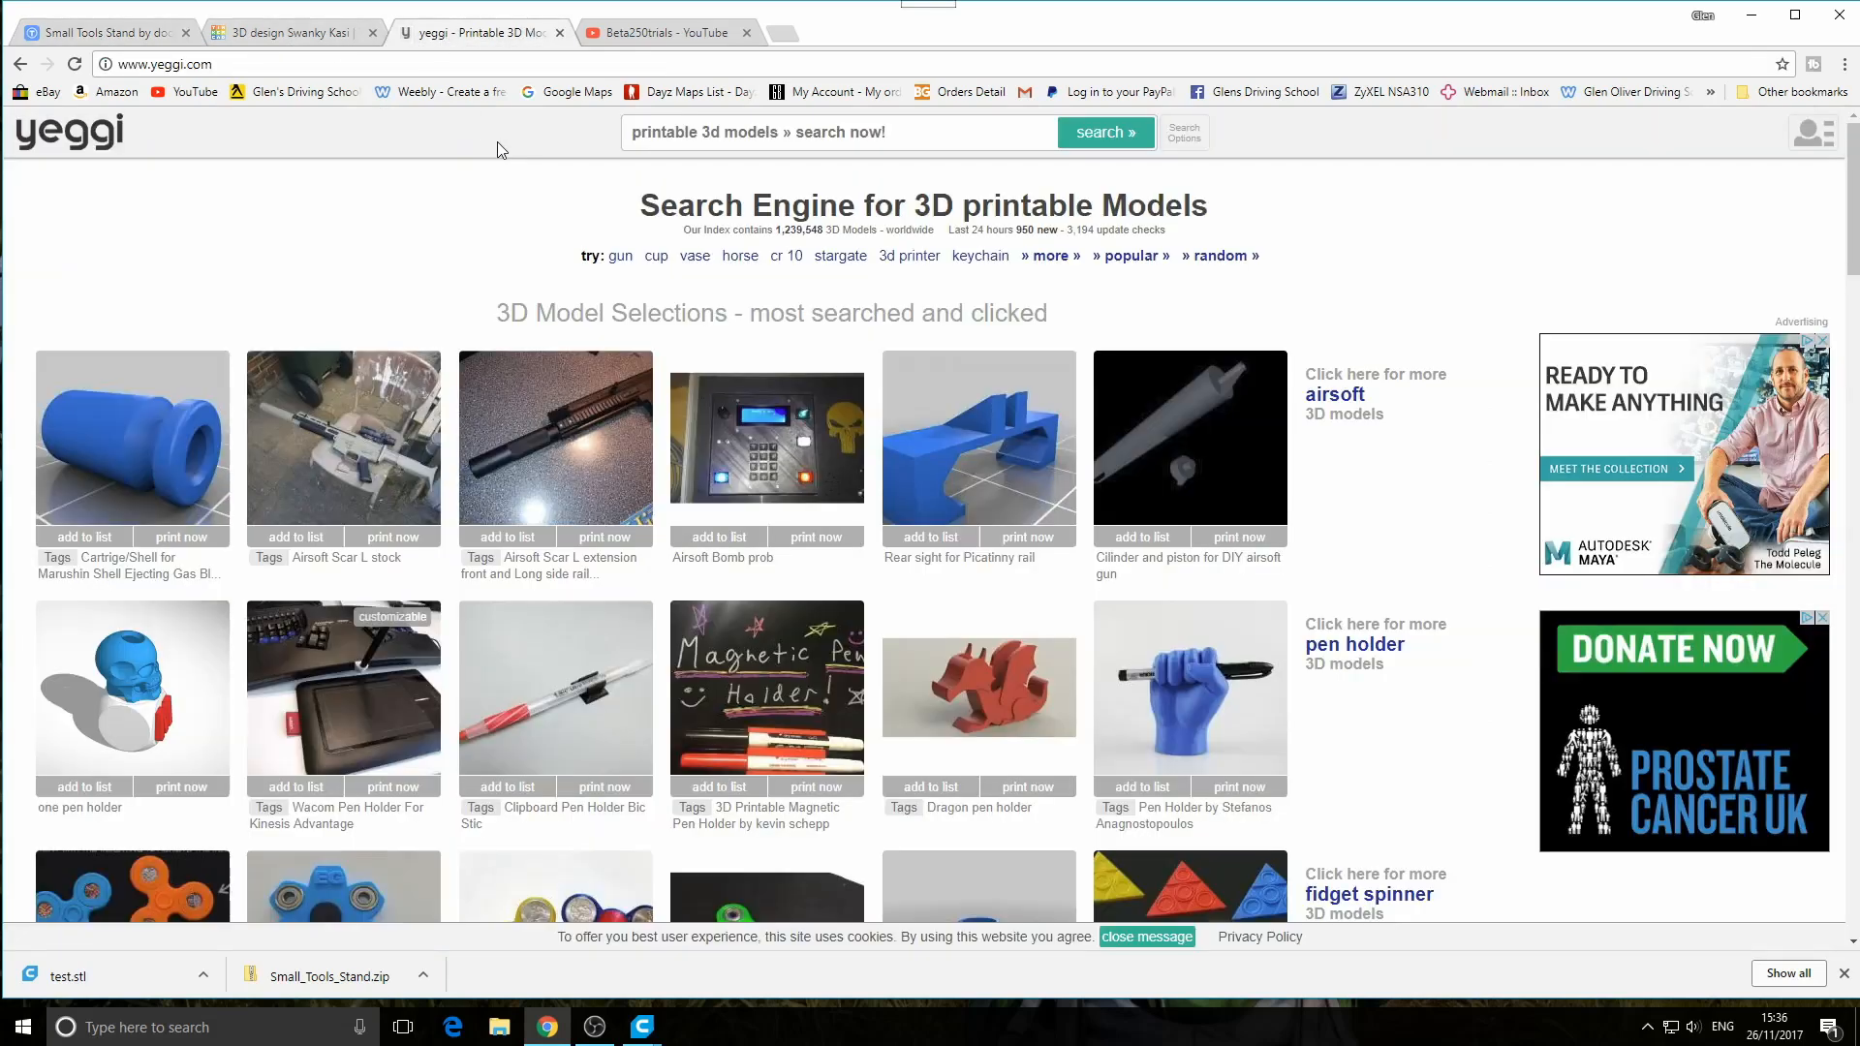